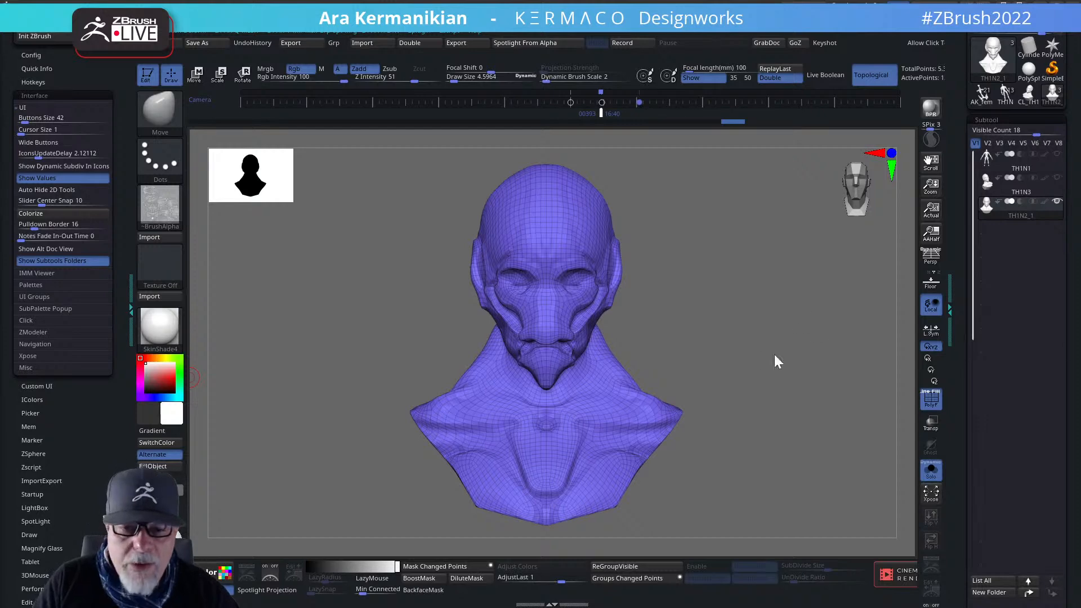
Turn off the brush alpha and import the AI_image picture as a texture.
click(160, 220)
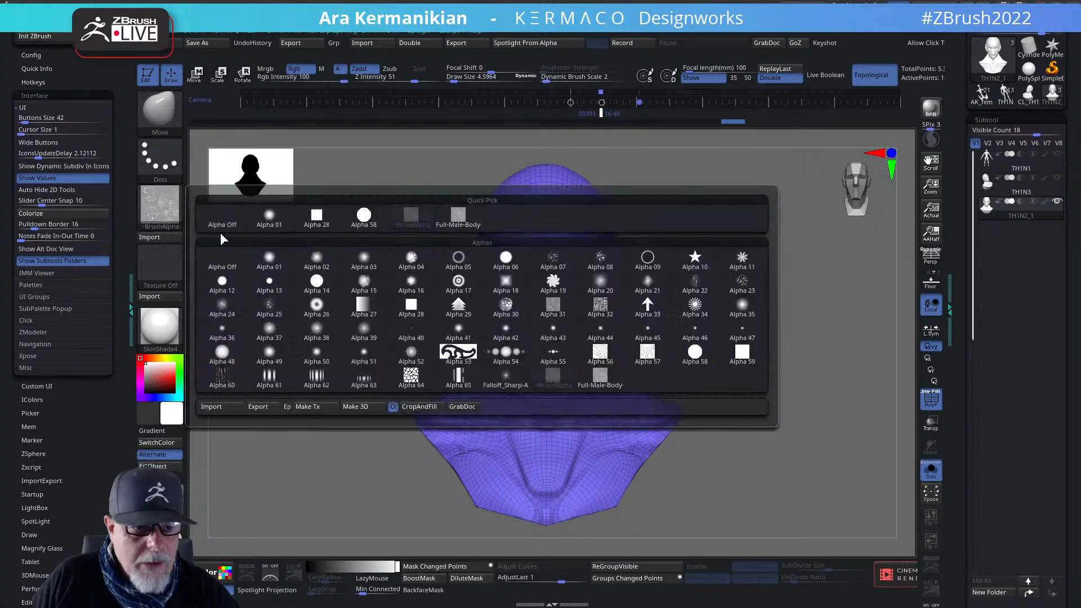
click(220, 221)
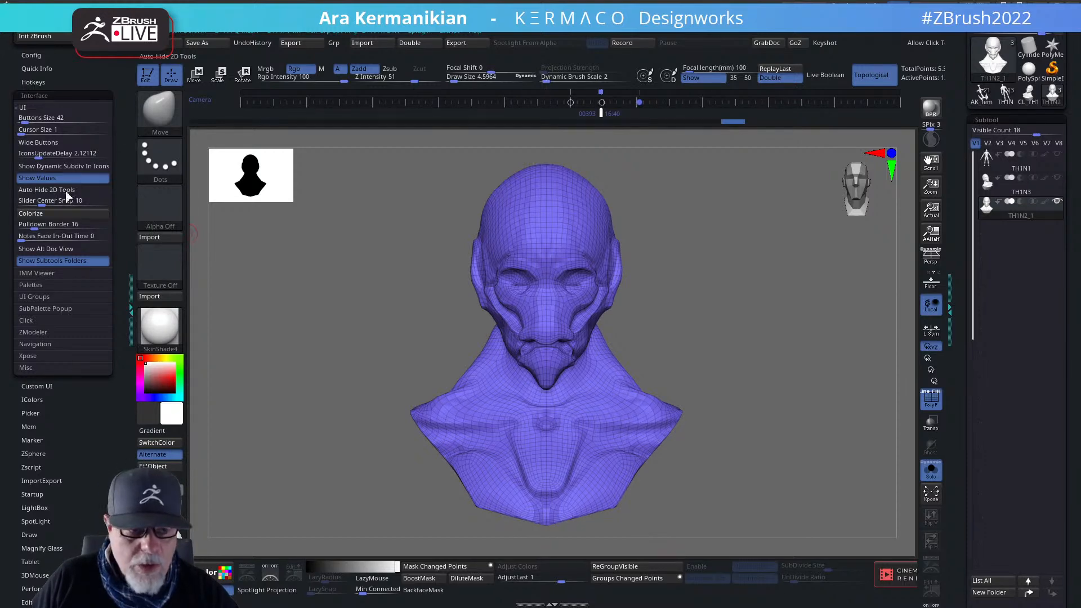
click(175, 272)
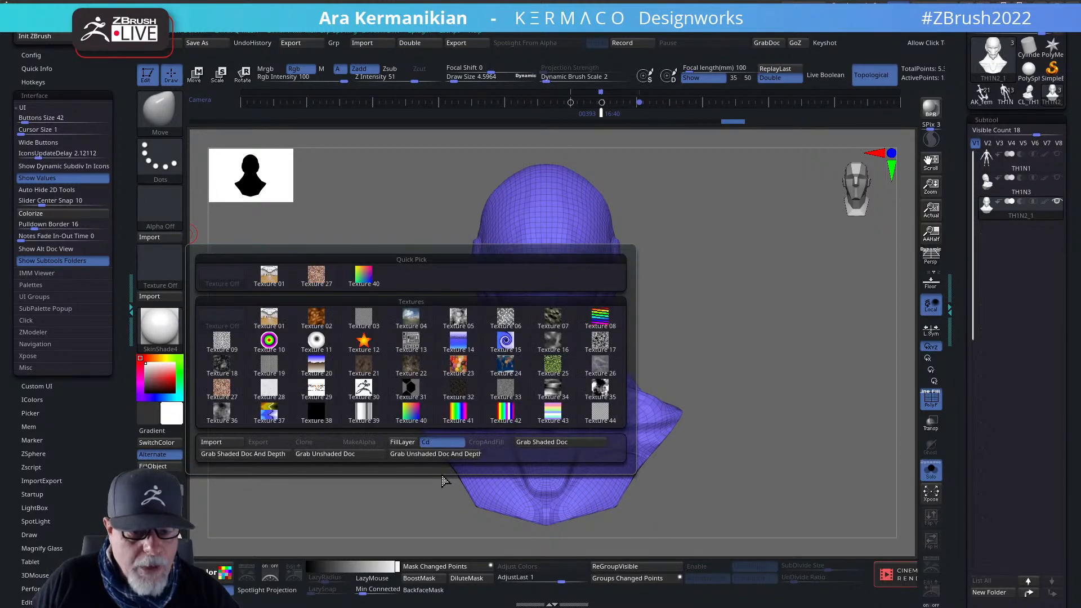
click(213, 442)
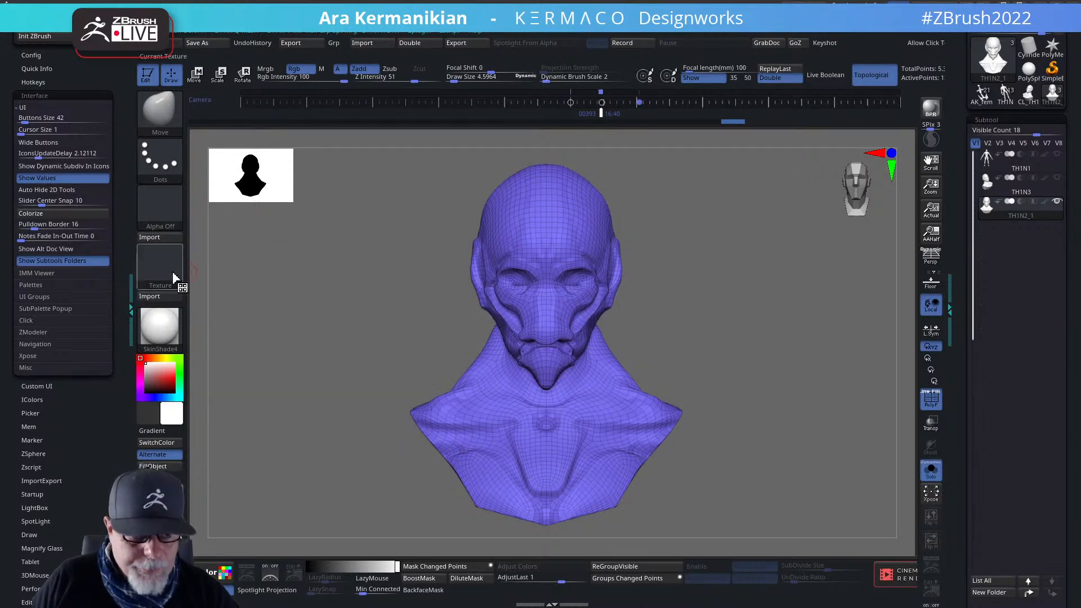
Select the AI_image texture and add it to Spotlight.
click(174, 277)
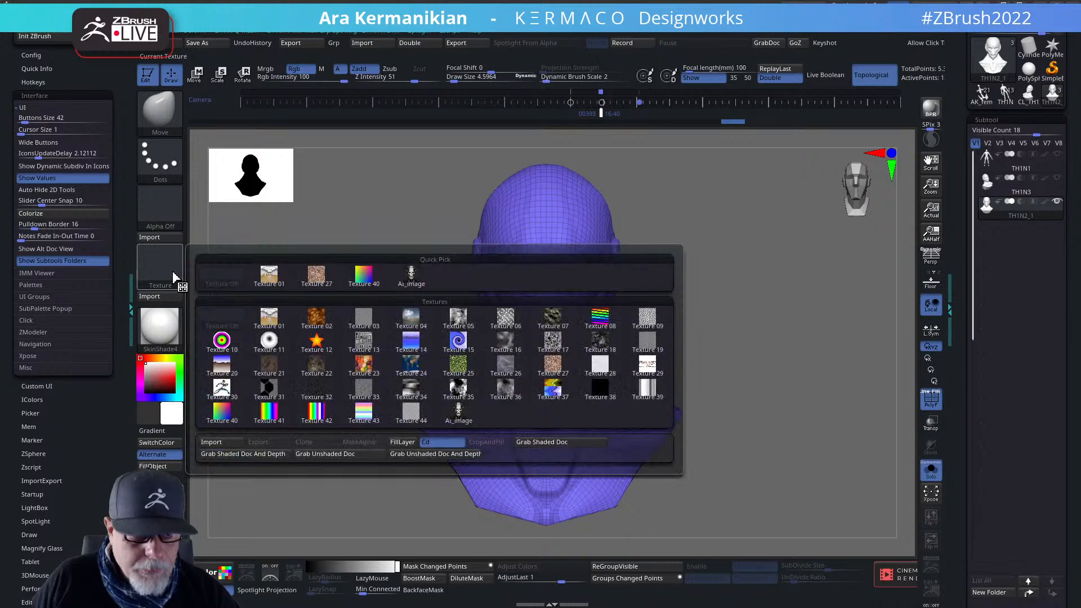
click(454, 409)
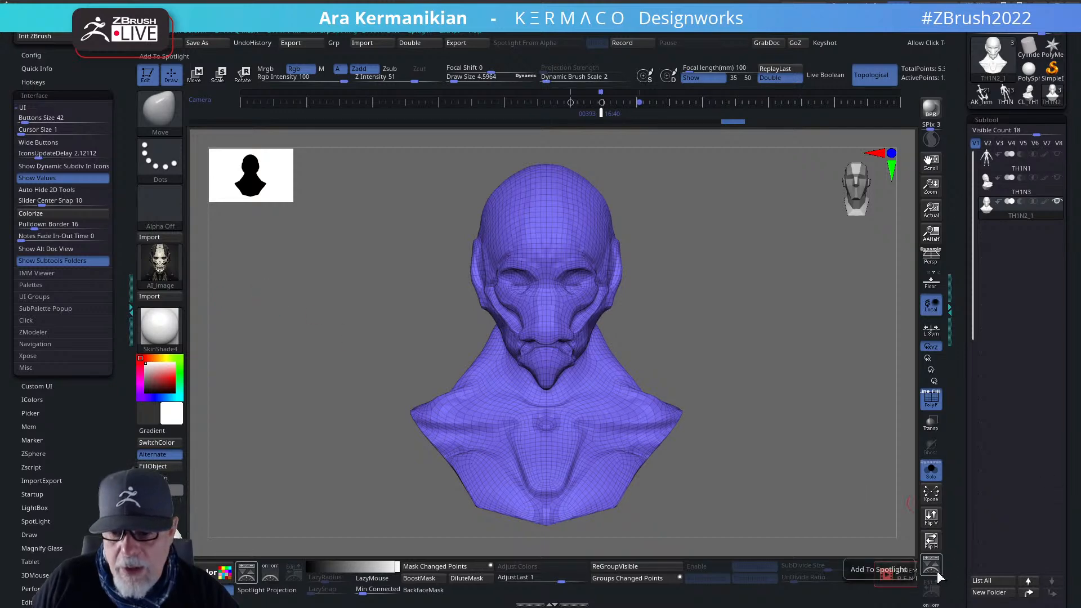
key(shift+ctrl+z)
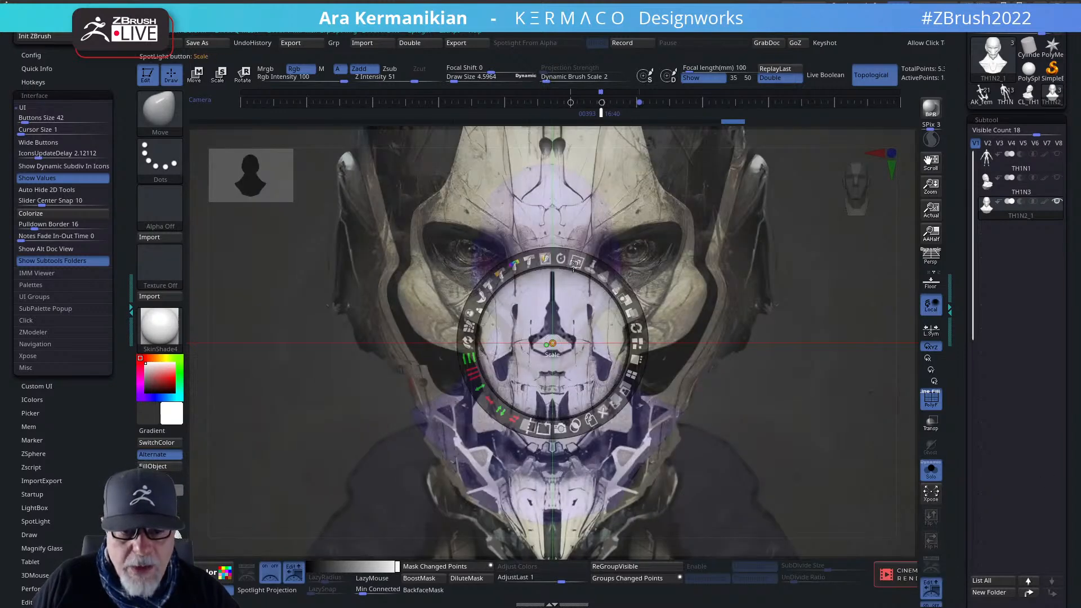
Scale the Spotlight reference image down to about bust height and move it to the side of the bust.
drag(577, 262, 528, 262)
drag(598, 330, 360, 323)
drag(428, 282, 485, 295)
drag(379, 349, 401, 345)
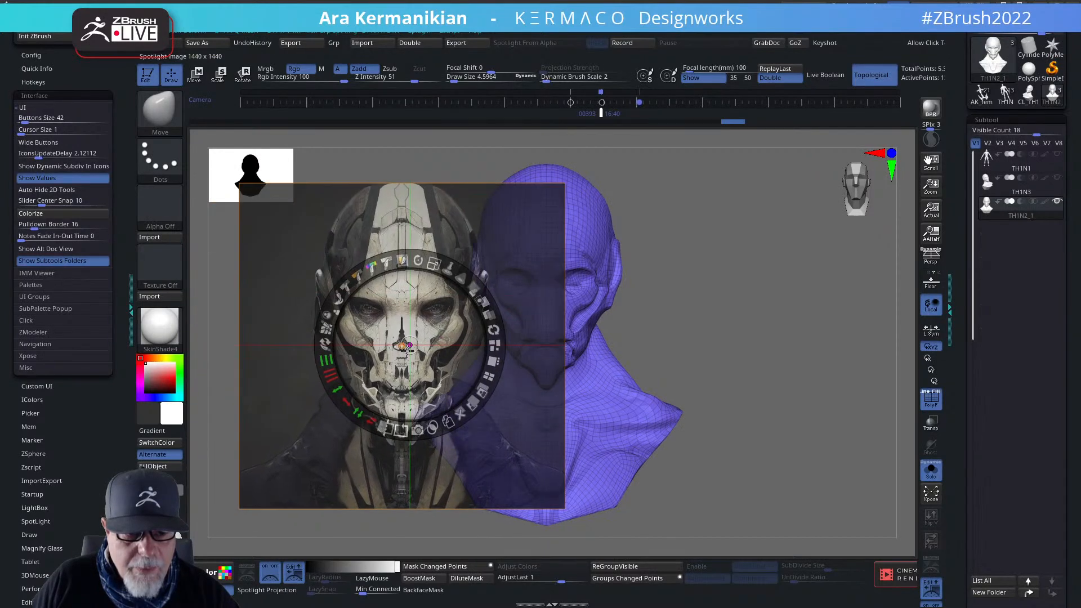
click(401, 345)
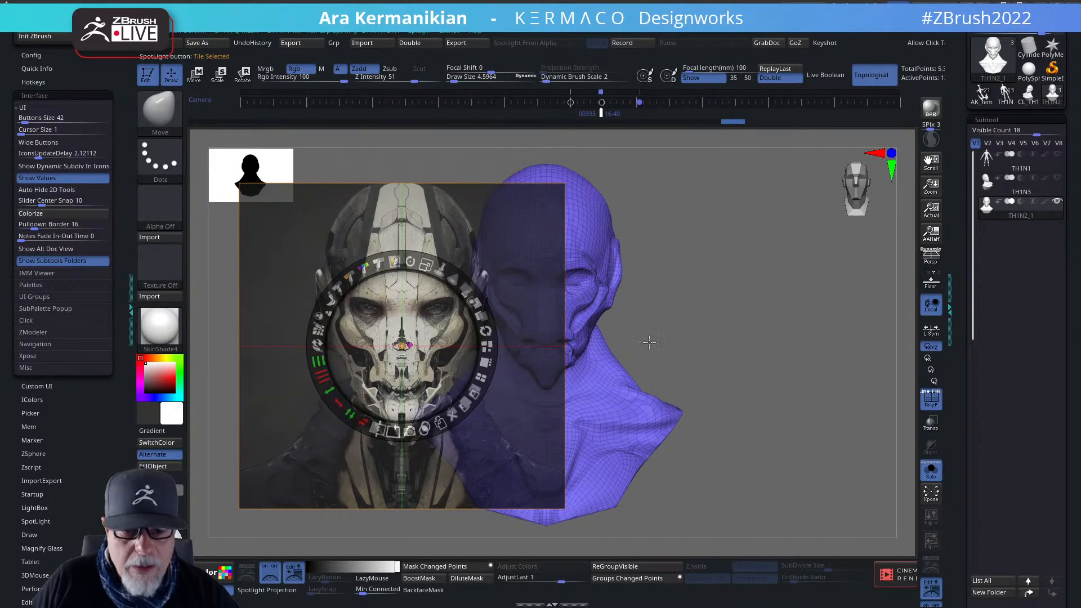
drag(762, 339, 360, 345)
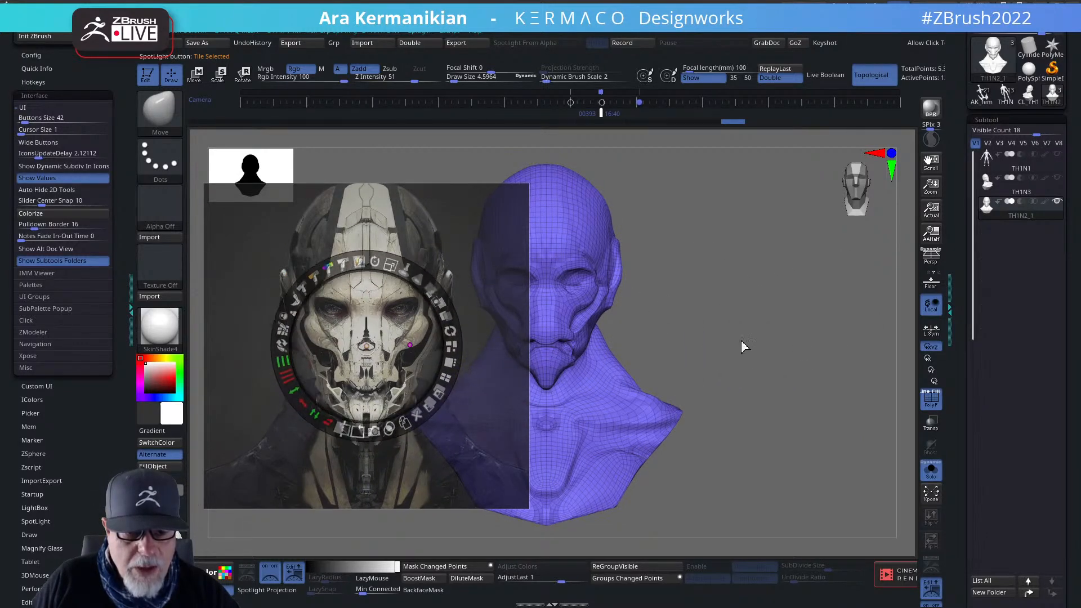
Leave Spotlight editing and place the bust front-on beside the reference image.
key(shift+z)
drag(759, 366, 897, 373)
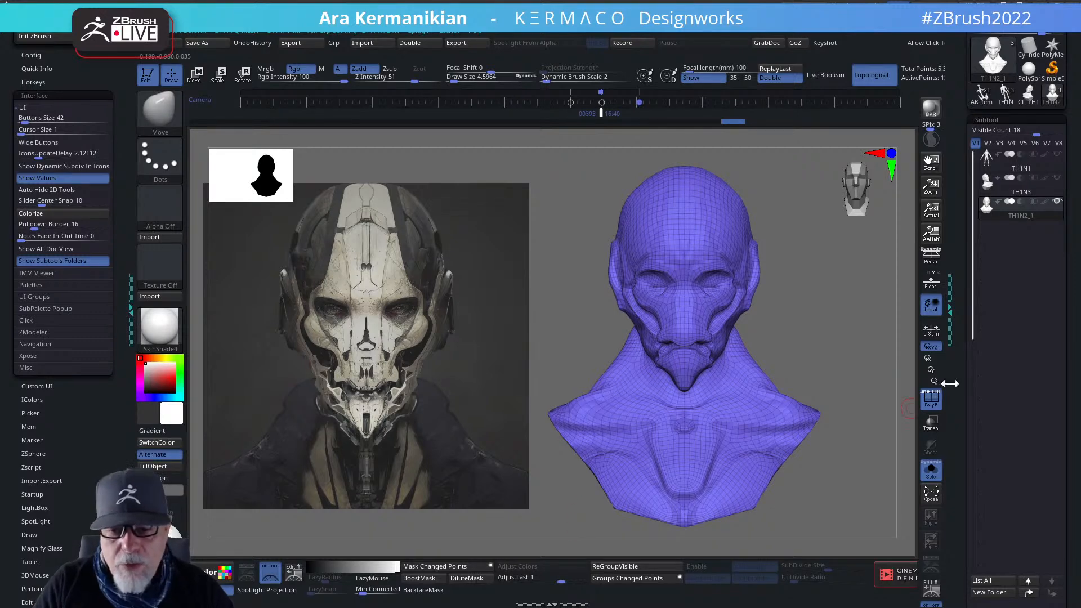
mouse_move(851, 325)
mouse_down()
mouse_move(884, 309)
mouse_move(873, 311)
mouse_up()
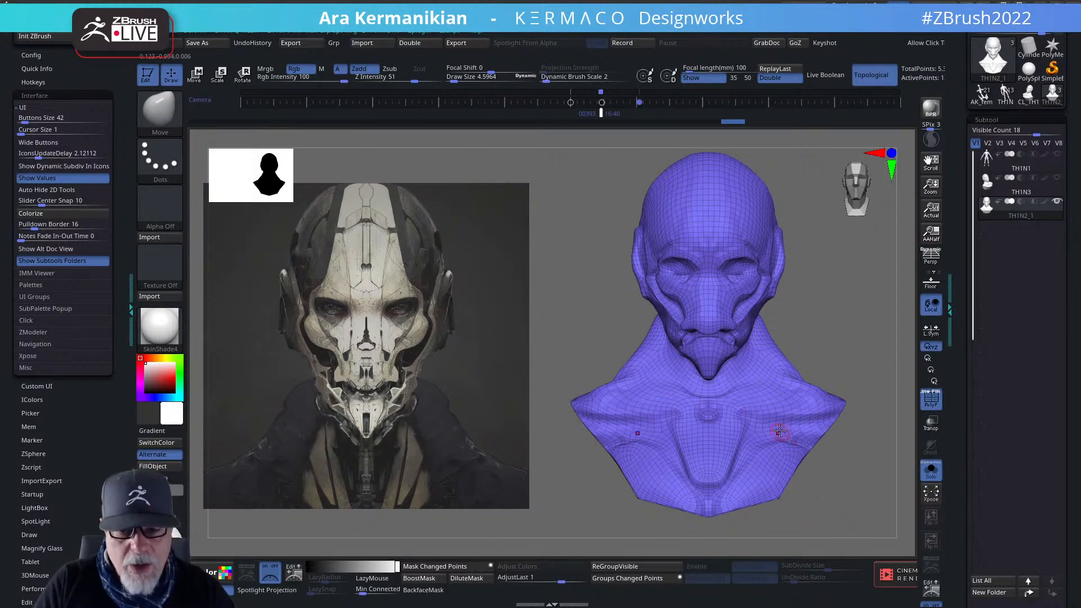
mouse_move(840, 357)
mouse_down()
mouse_move(907, 340)
mouse_move(852, 349)
mouse_move(837, 362)
mouse_up()
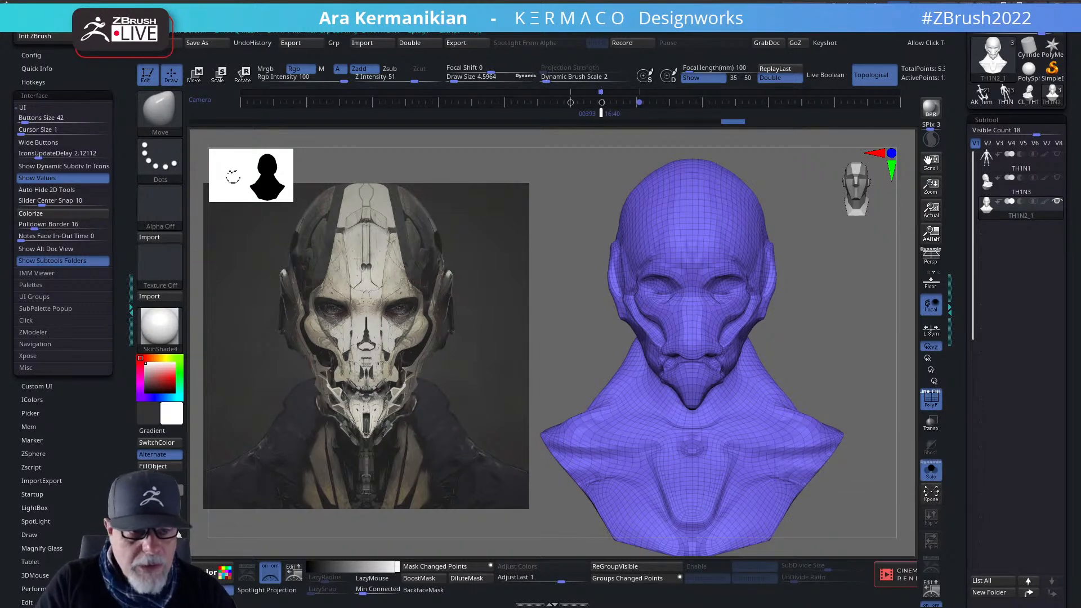
Try AI_image as the background texture of the silhouette thumbnail and set it back to Texture Off.
click(233, 176)
click(459, 286)
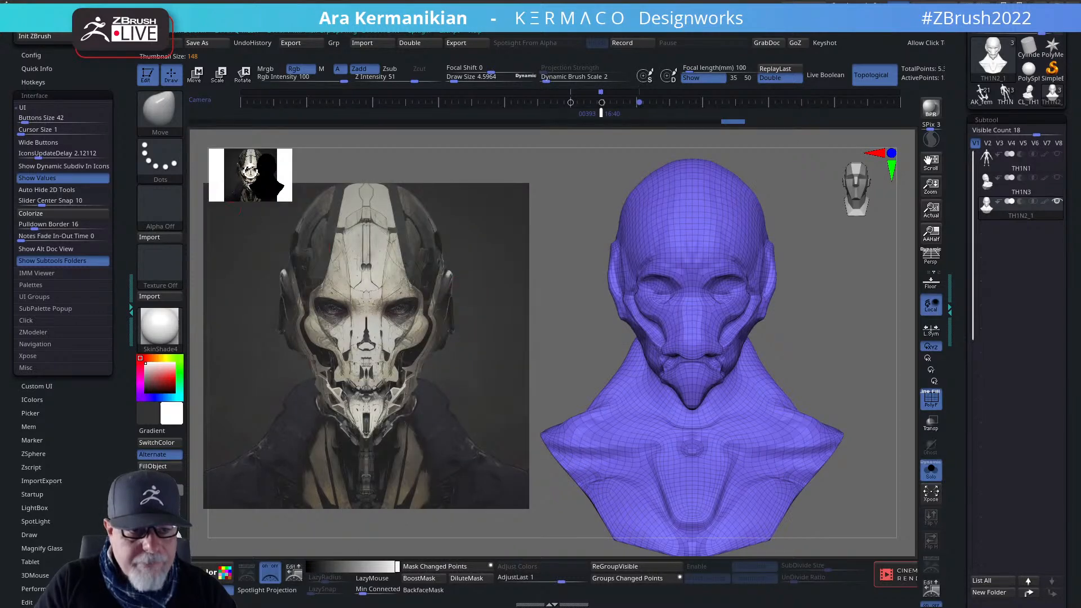
click(240, 169)
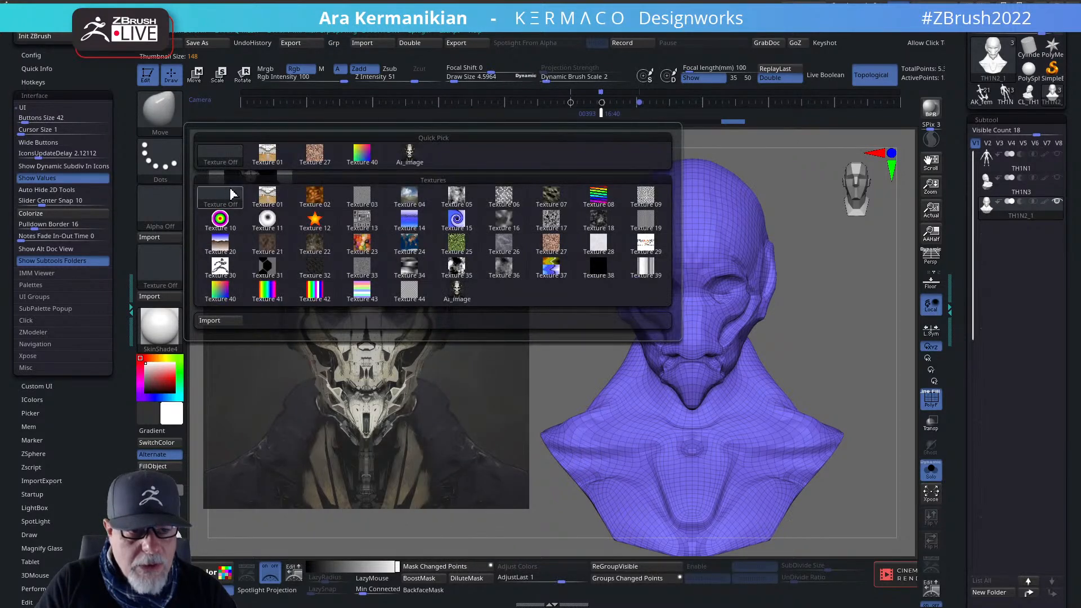
click(234, 193)
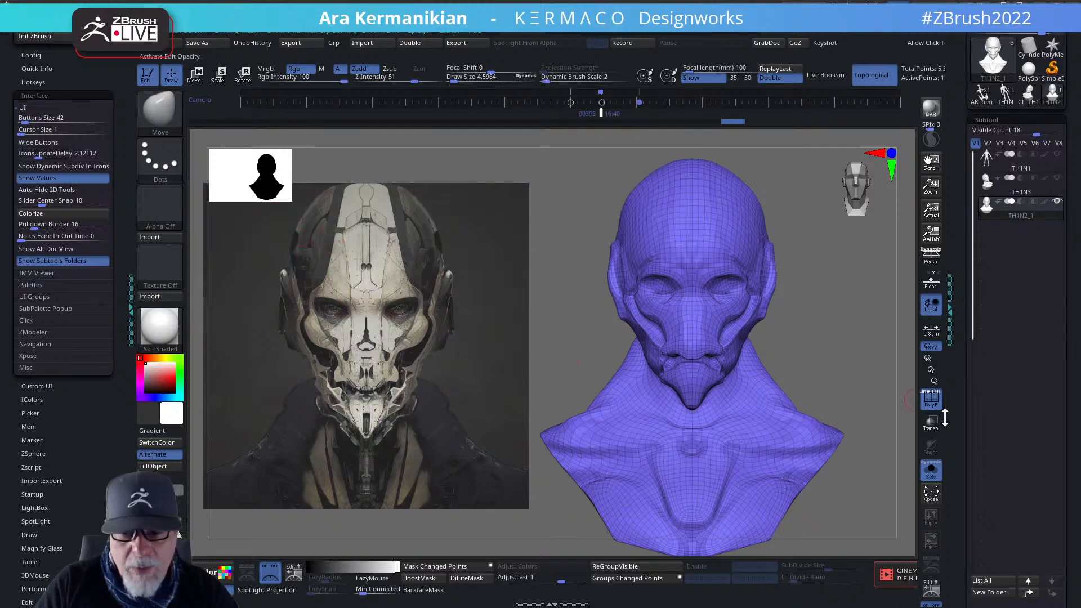
Shrink the Spotlight reference image, move it just below the silhouette thumbnail, and reframe the whole bust beside it.
key(shift+z)
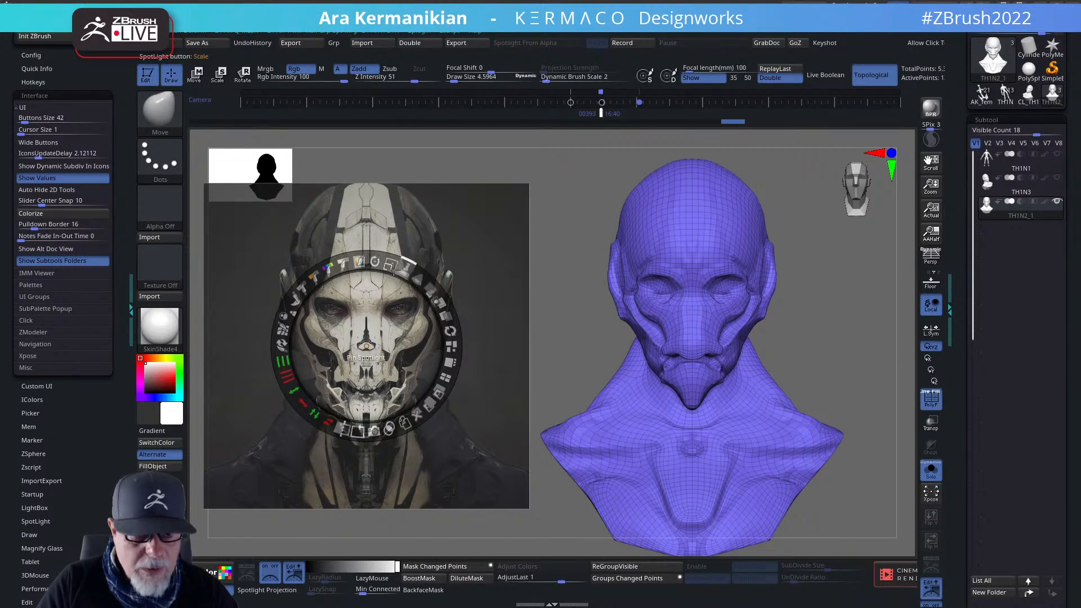
drag(389, 263, 311, 250)
drag(392, 312, 328, 261)
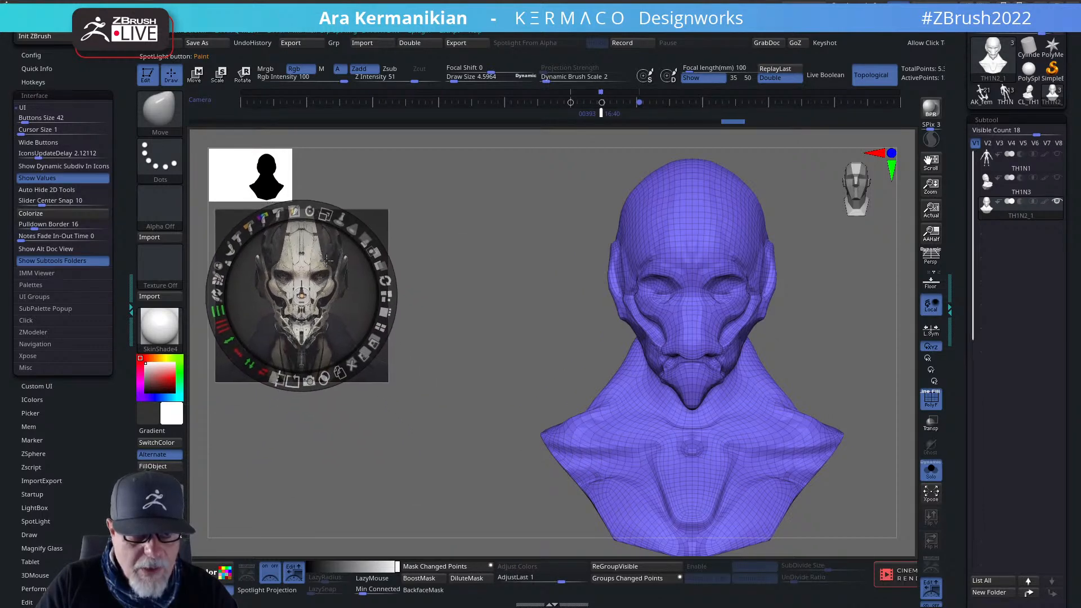
drag(325, 215, 343, 222)
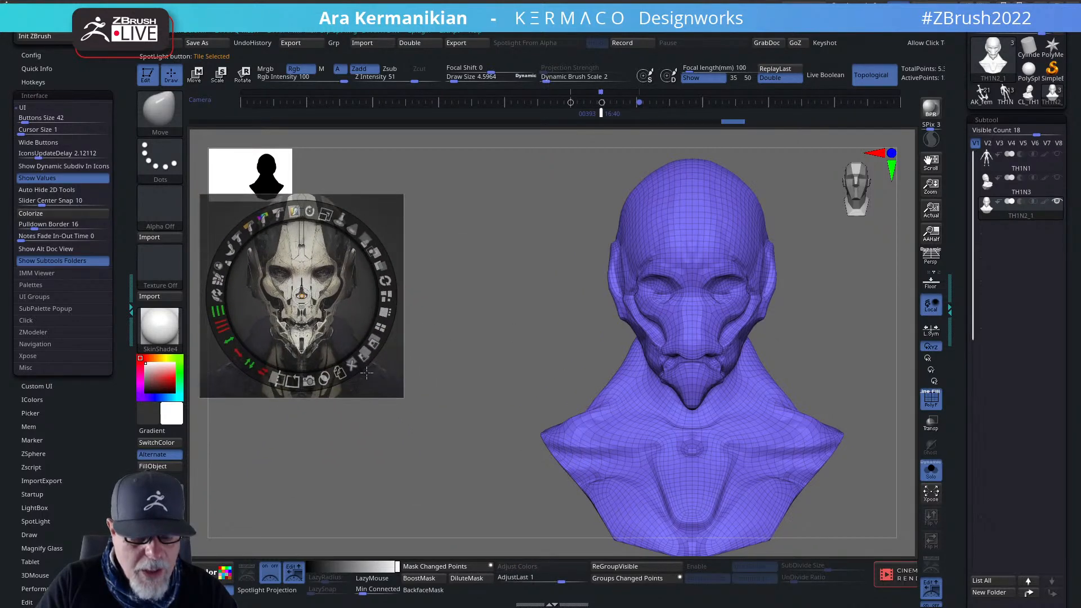
key(z)
mouse_move(507, 338)
mouse_down()
mouse_move(553, 316)
mouse_move(827, 352)
mouse_move(825, 341)
mouse_move(828, 366)
mouse_move(803, 338)
mouse_move(805, 374)
mouse_move(762, 349)
mouse_up()
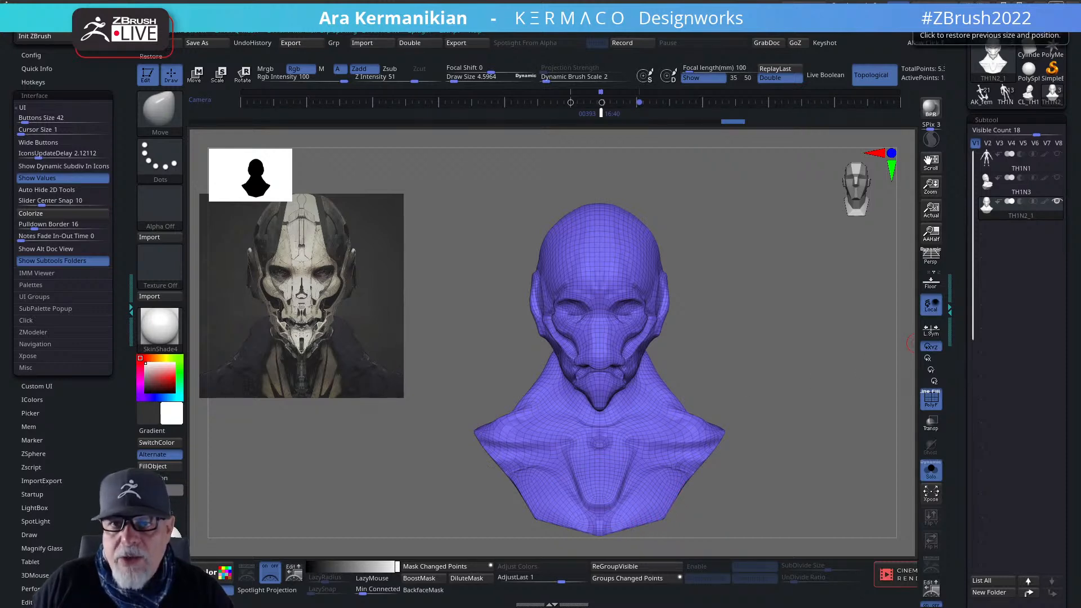
Restore the maximized program window and move it aside.
click(1056, 8)
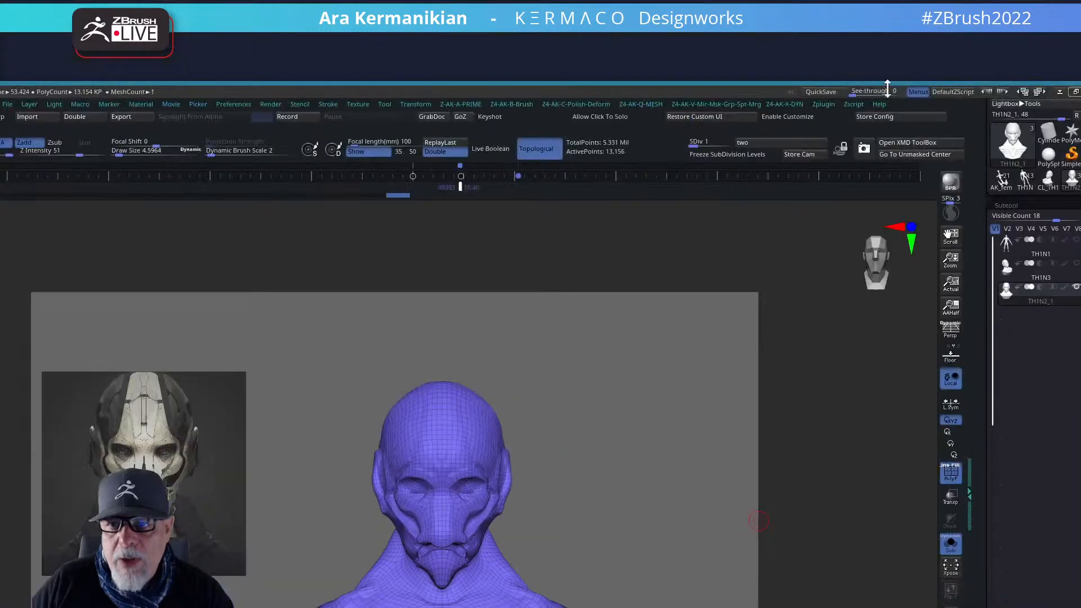
drag(841, 118, 1076, 605)
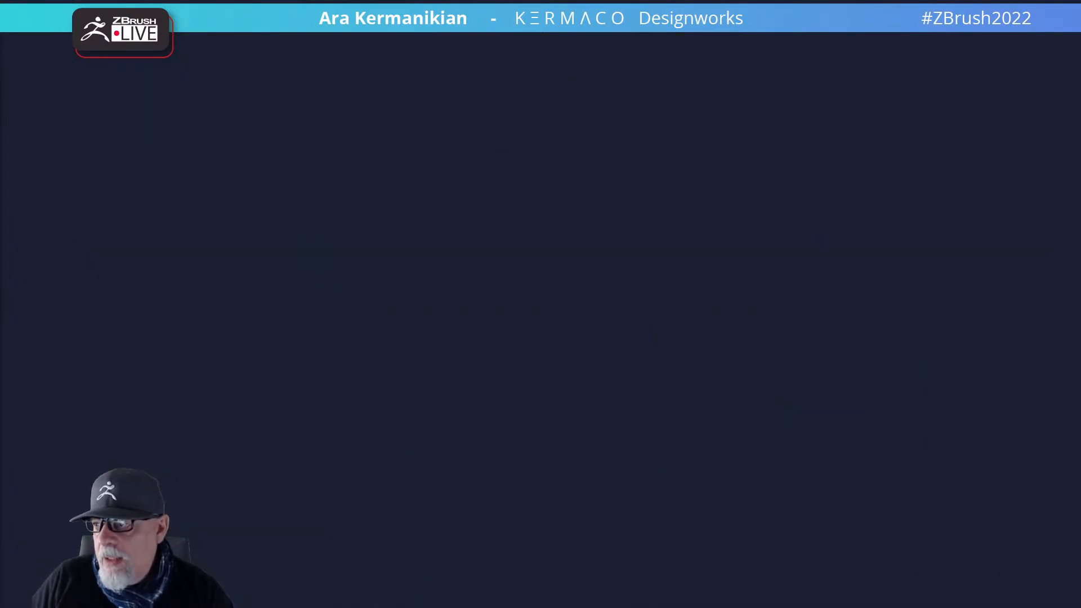
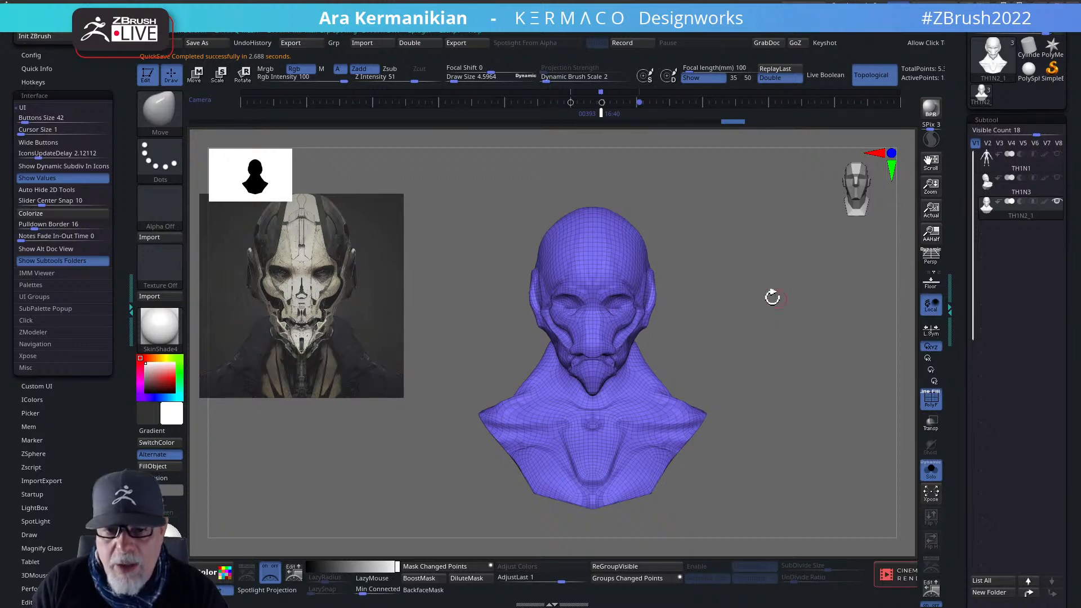
Reshape the back of the skull in profile with the Move brush at a draw size of about 26.6.
alt+drag(740, 318, 763, 306)
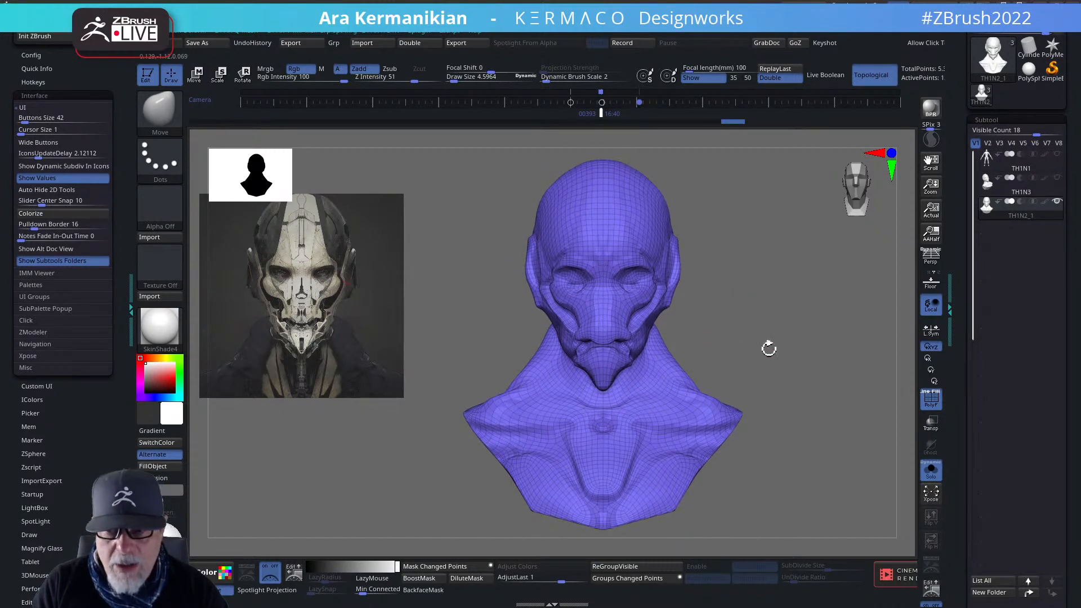
drag(837, 364, 743, 284)
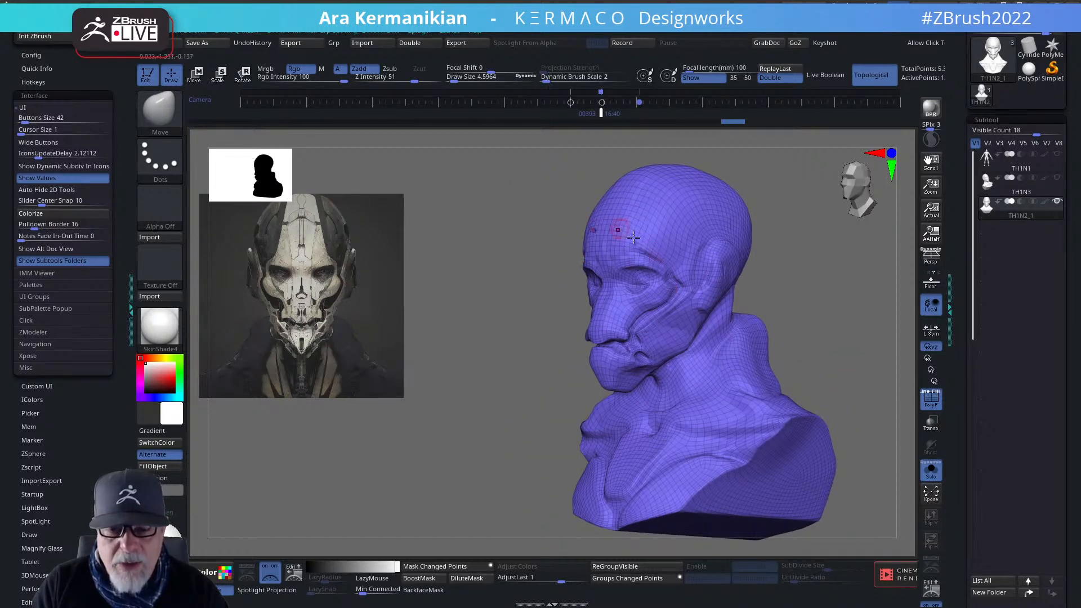
drag(827, 297, 533, 285)
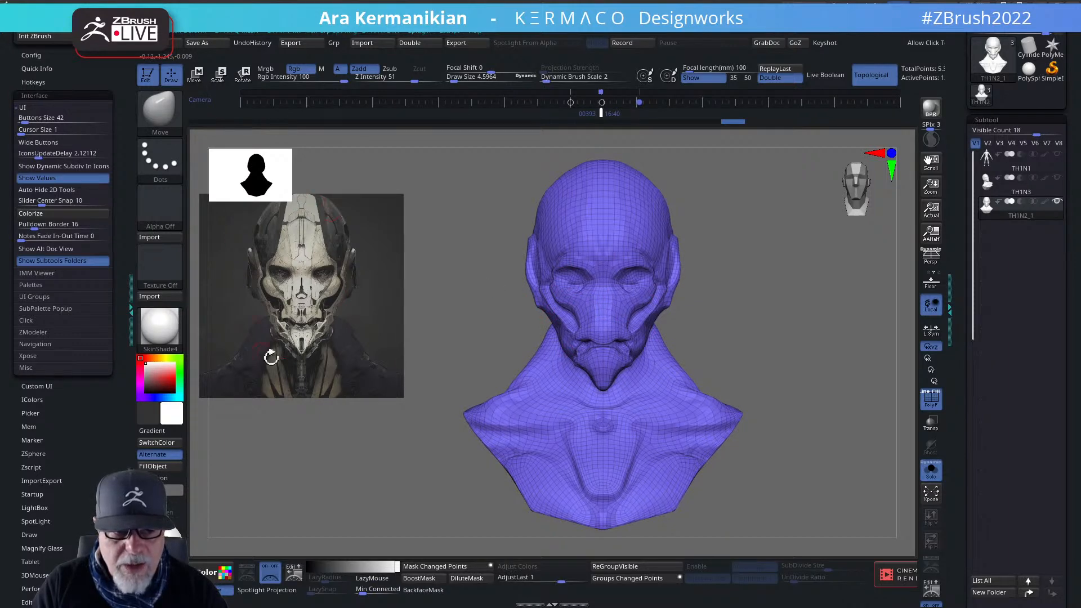
drag(796, 339, 695, 292)
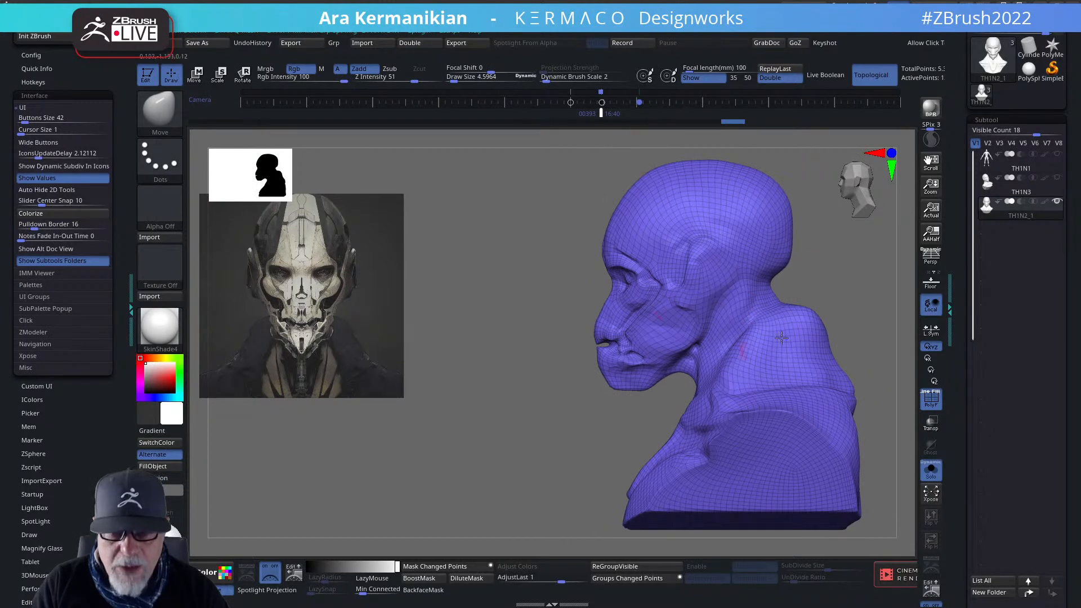
alt+drag(869, 290, 774, 279)
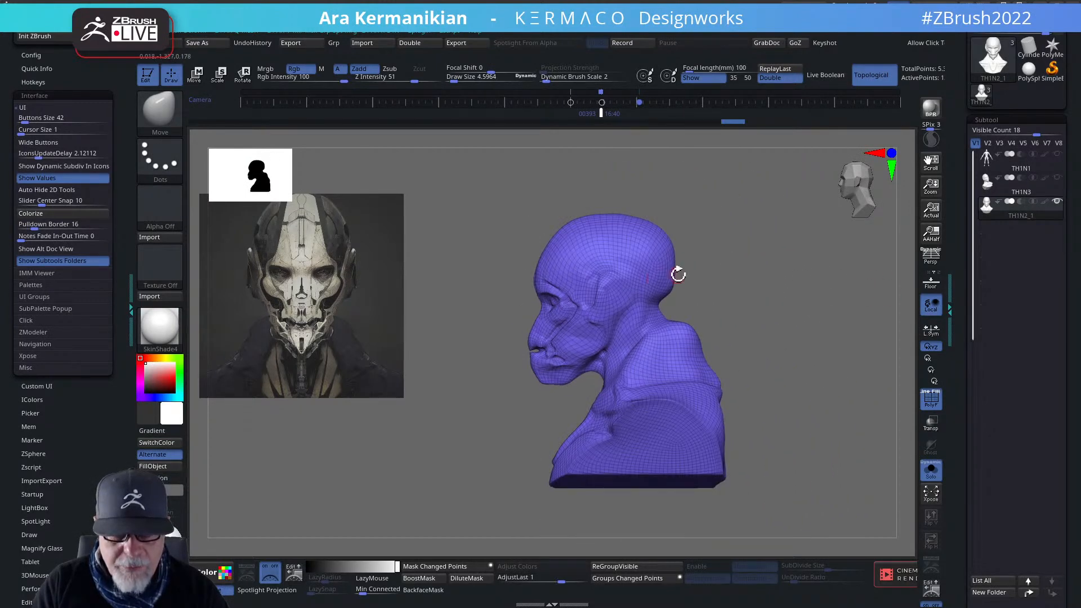
key(s)
drag(678, 274, 689, 276)
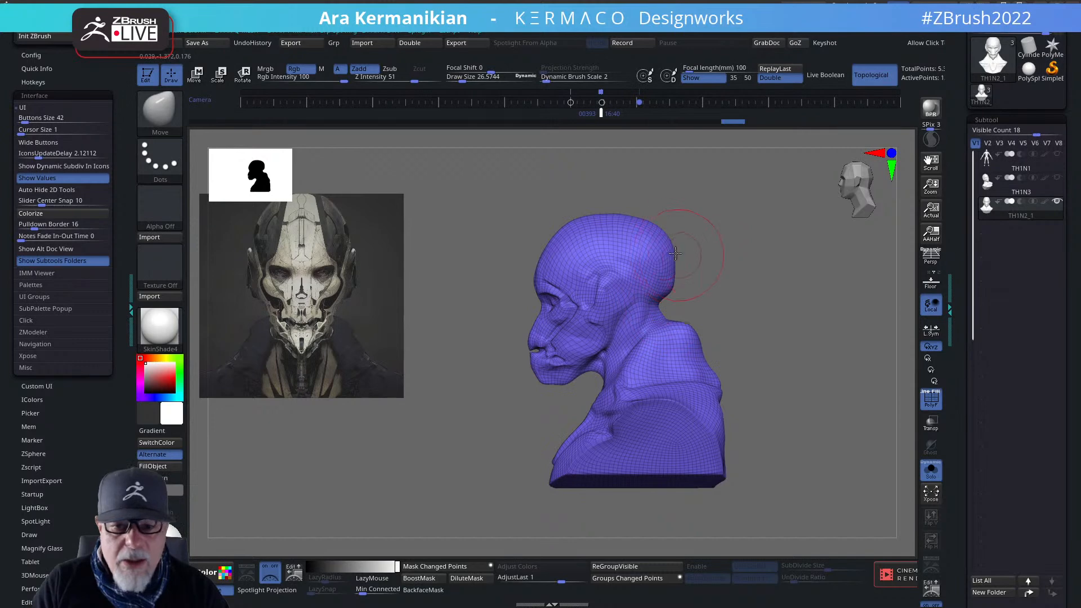
drag(666, 232, 665, 235)
mouse_move(800, 246)
mouse_down()
mouse_move(683, 249)
mouse_move(725, 239)
mouse_up()
drag(811, 242, 718, 240)
drag(852, 290, 725, 289)
drag(644, 271, 623, 249)
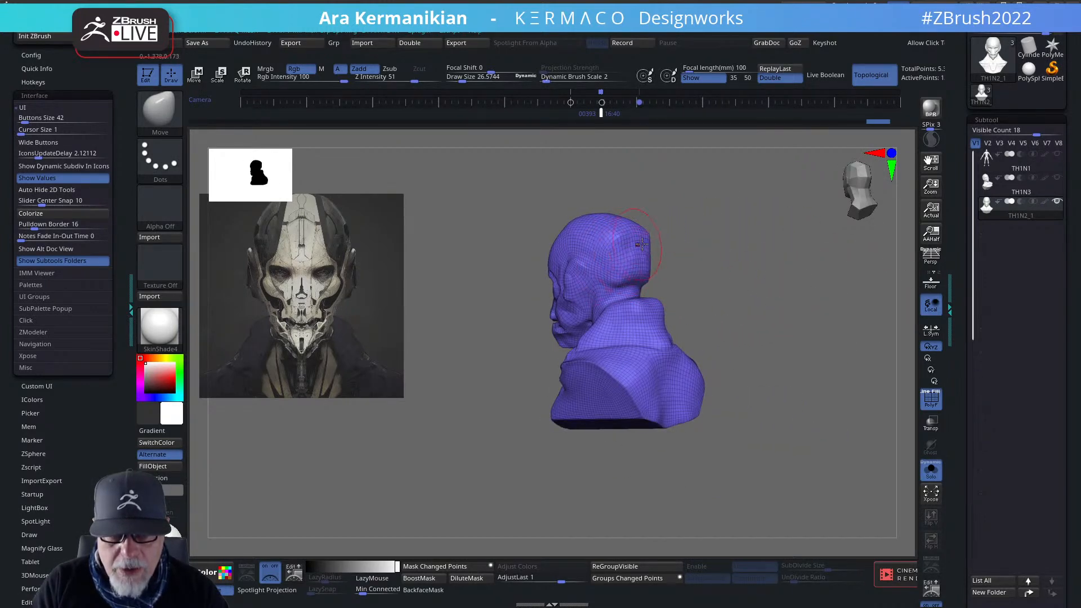
Adjust the base of the skull and nape from behind with the Move brush at a draw size of about 24.5.
mouse_move(698, 271)
ctrl+mouse_down()
mouse_move(715, 286)
mouse_move(652, 272)
ctrl+mouse_up()
key(s)
click(653, 273)
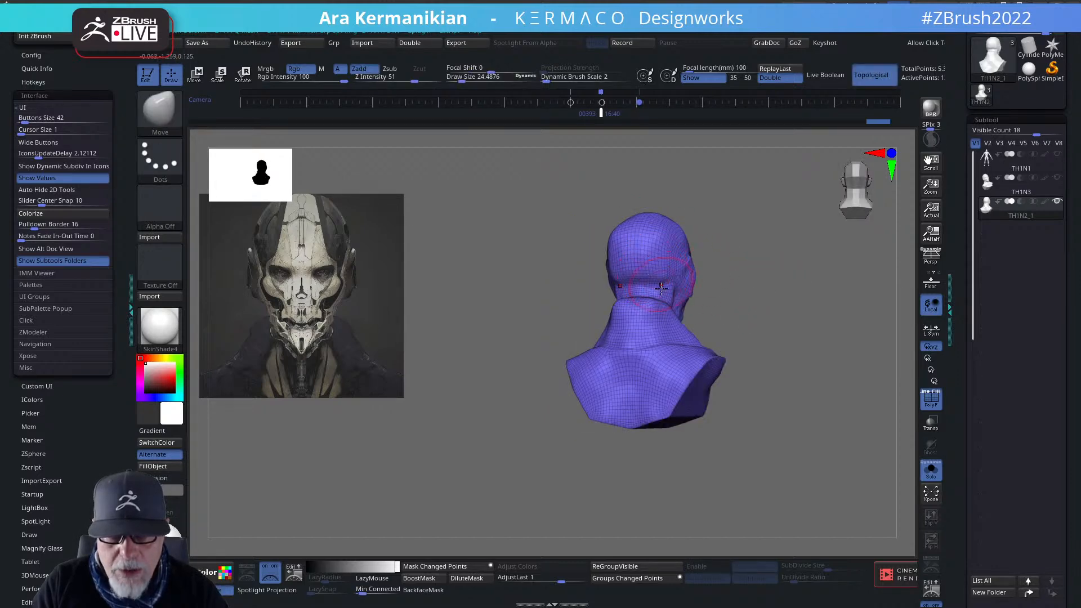
right_click(621, 307)
click(623, 307)
key(space)
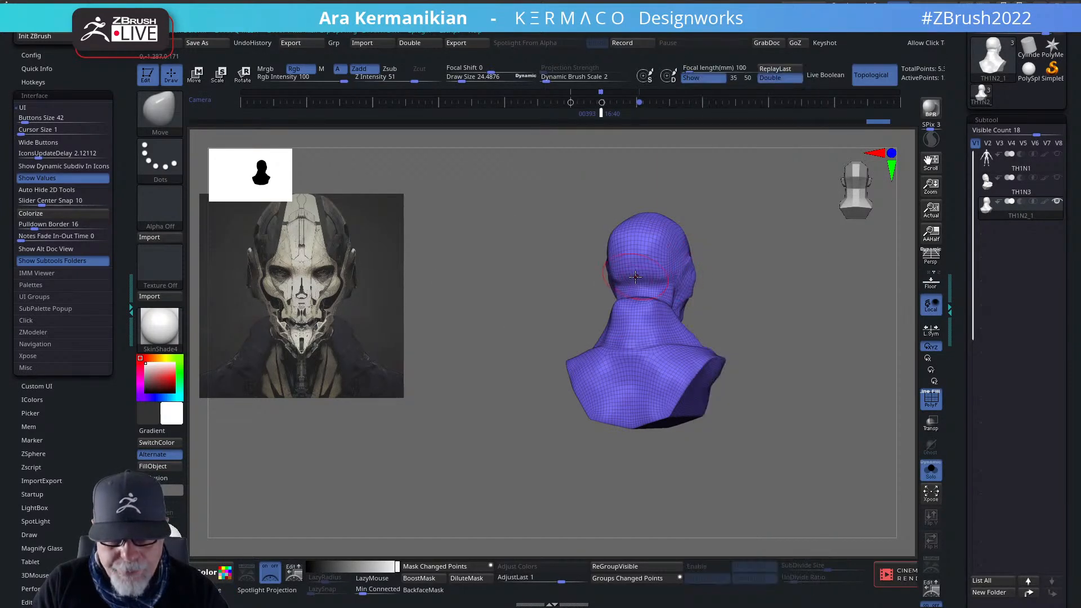
Examine the reshaped head and neck from the back, side, three-quarter and front views against the reference image.
right_drag(636, 286, 735, 278)
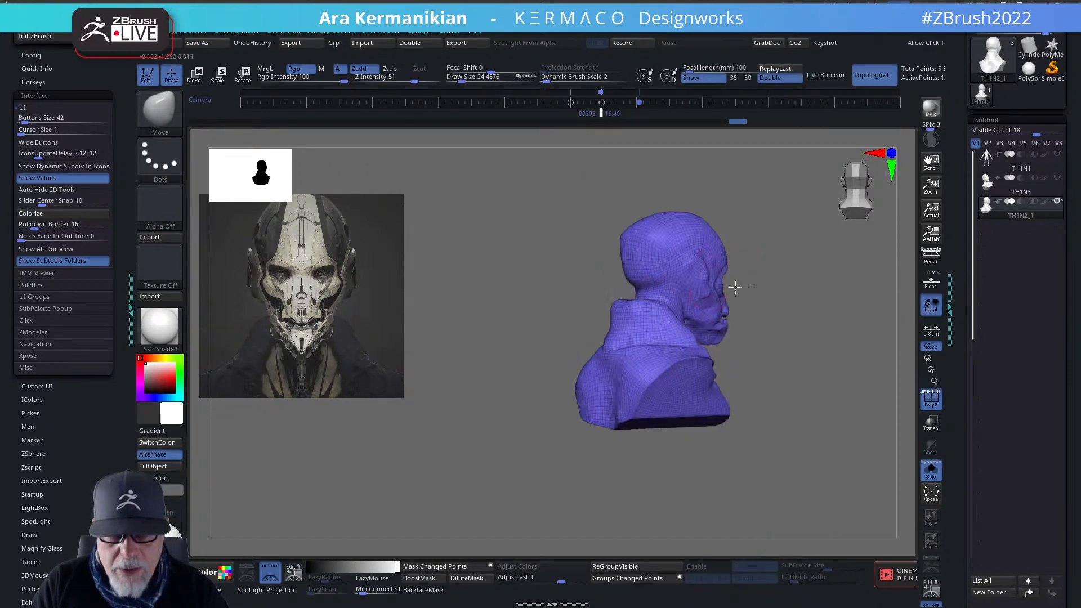
right_drag(662, 234, 733, 237)
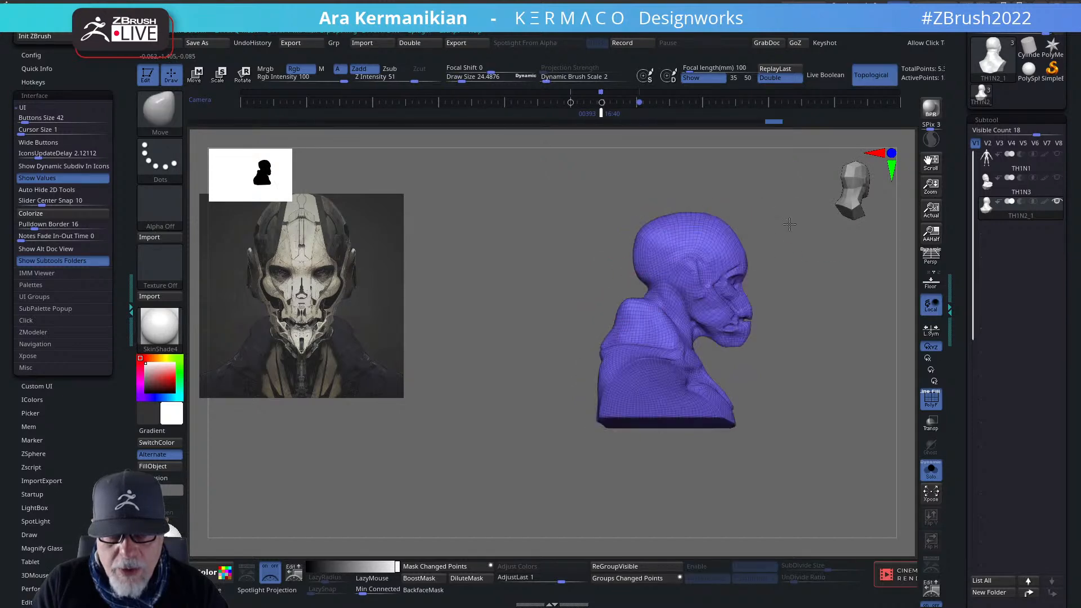
shift+right_drag(846, 253, 771, 233)
ctrl+right_drag(771, 234, 782, 315)
right_drag(704, 334, 668, 327)
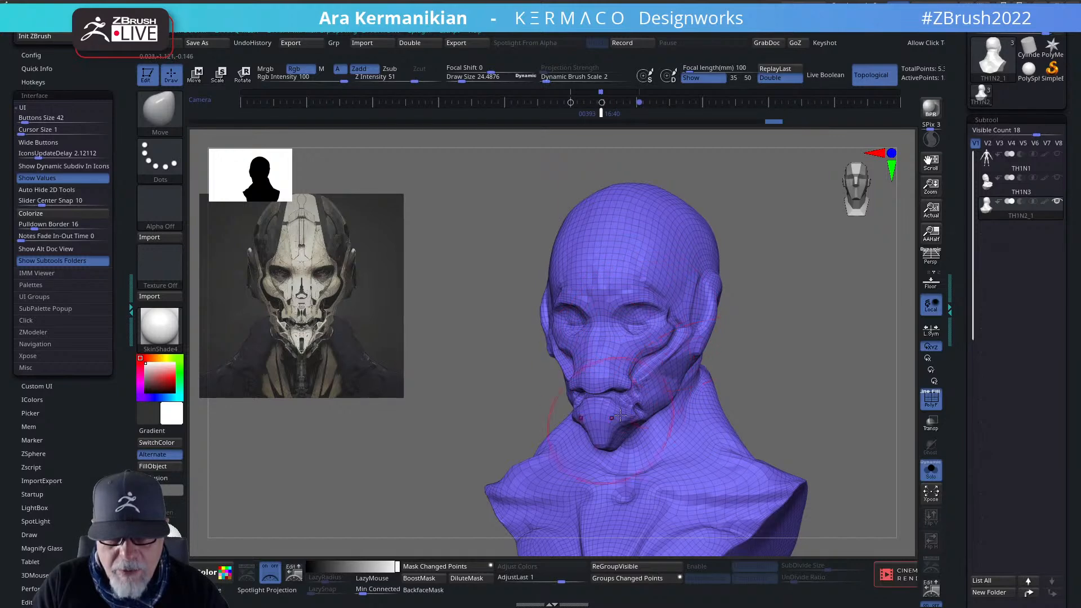
mouse_move(837, 365)
shift+right_down()
mouse_move(802, 346)
mouse_move(786, 304)
shift+right_up()
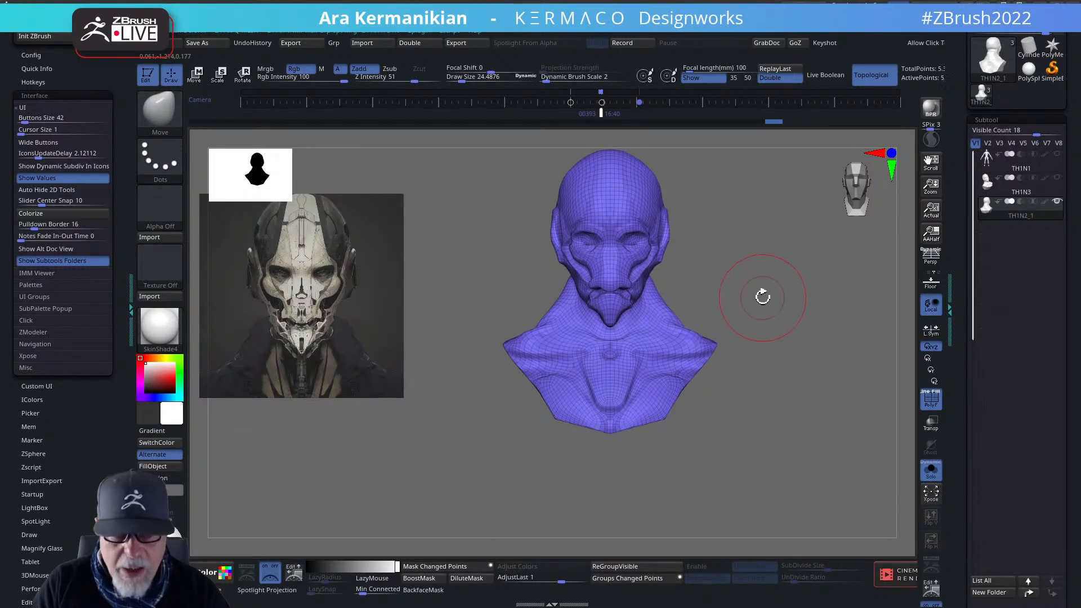
ctrl+right_drag(734, 302, 917, 369)
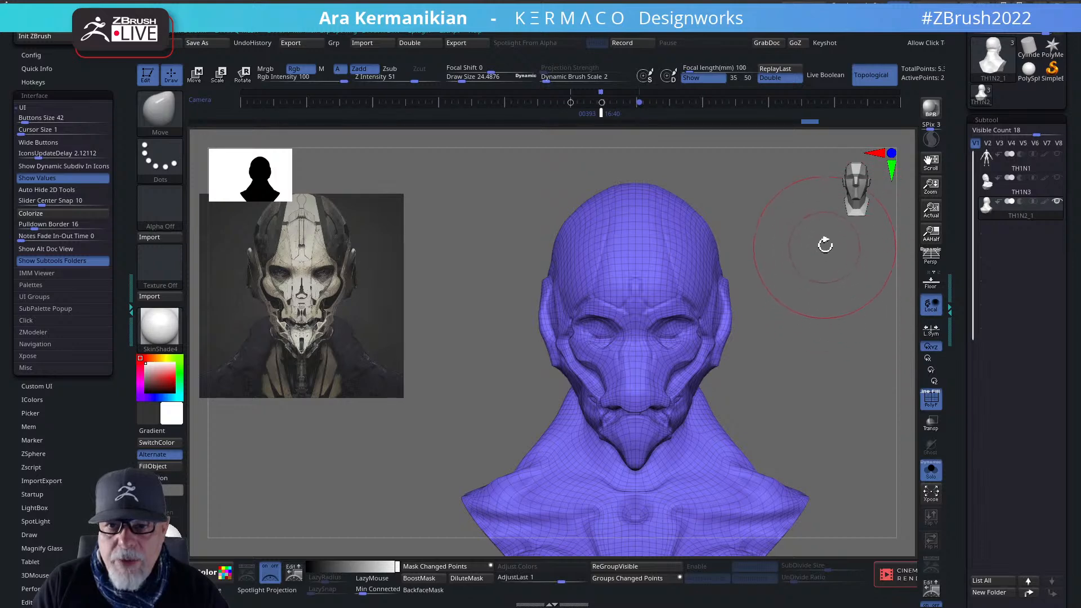
Raise the bust's subdivision level above 3, turn off the polyframe and solo display, and reduce the draw size to about 8.5.
key(ctrl+1)
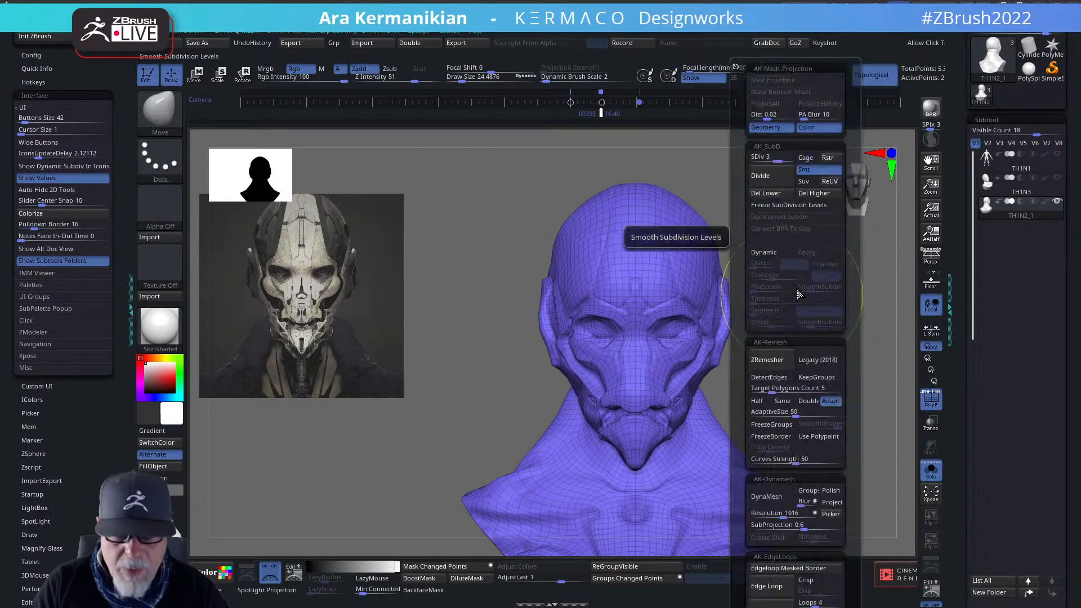
click(786, 158)
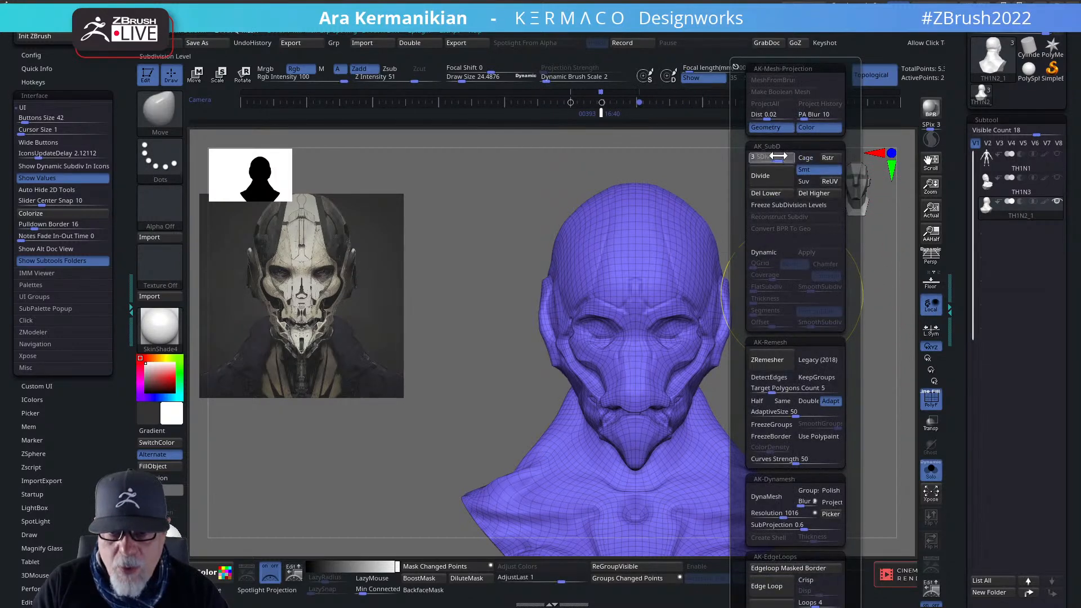
click(931, 474)
click(939, 409)
drag(856, 411, 823, 369)
key(s)
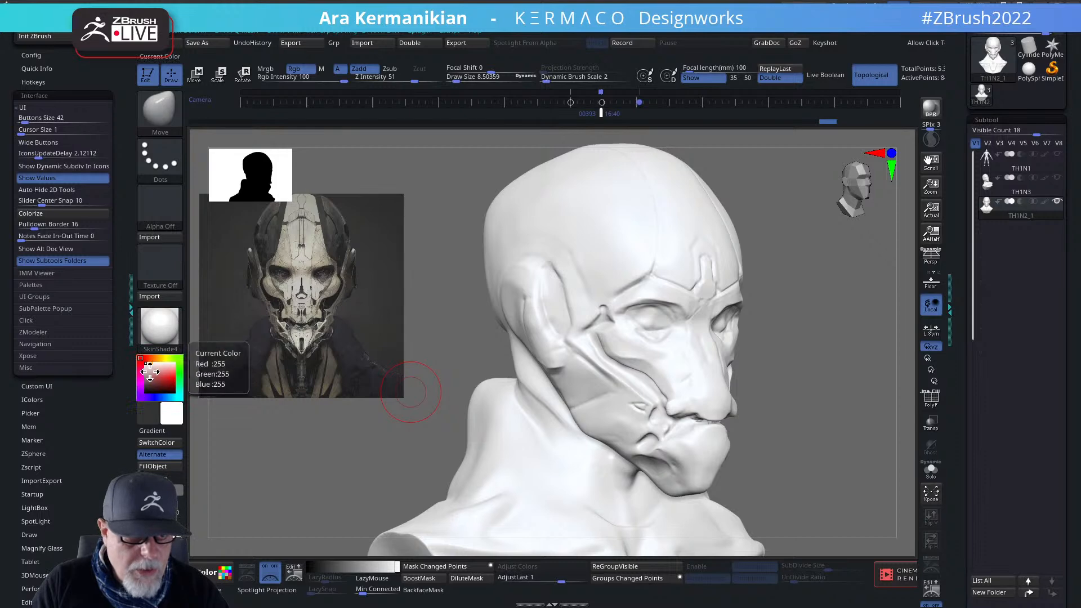
Change the bust's material to BasicMaterial and set its display color to a light grey.
drag(148, 371, 141, 372)
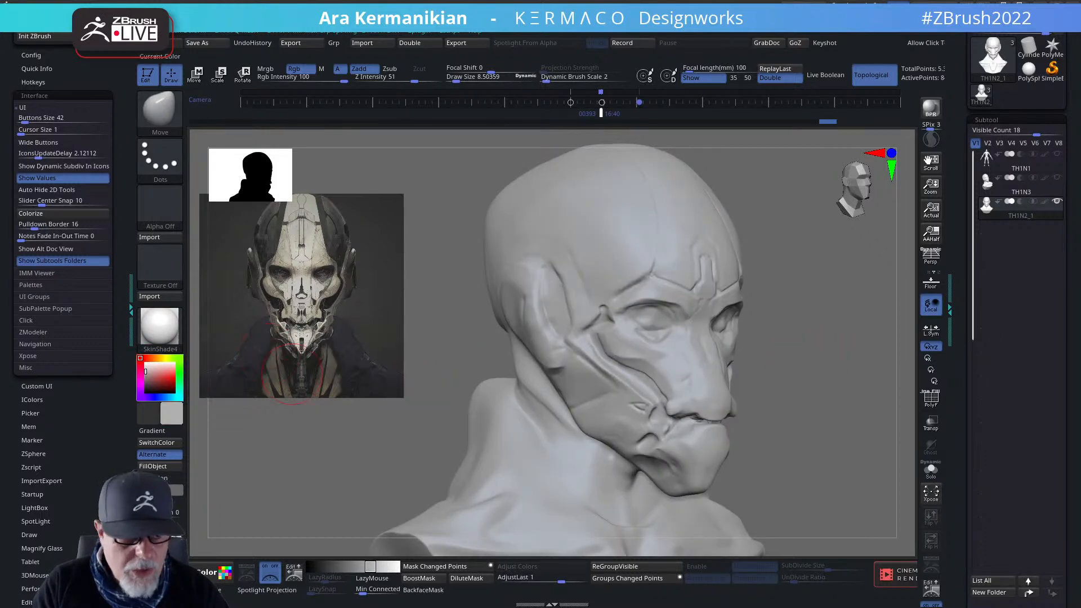
click(145, 385)
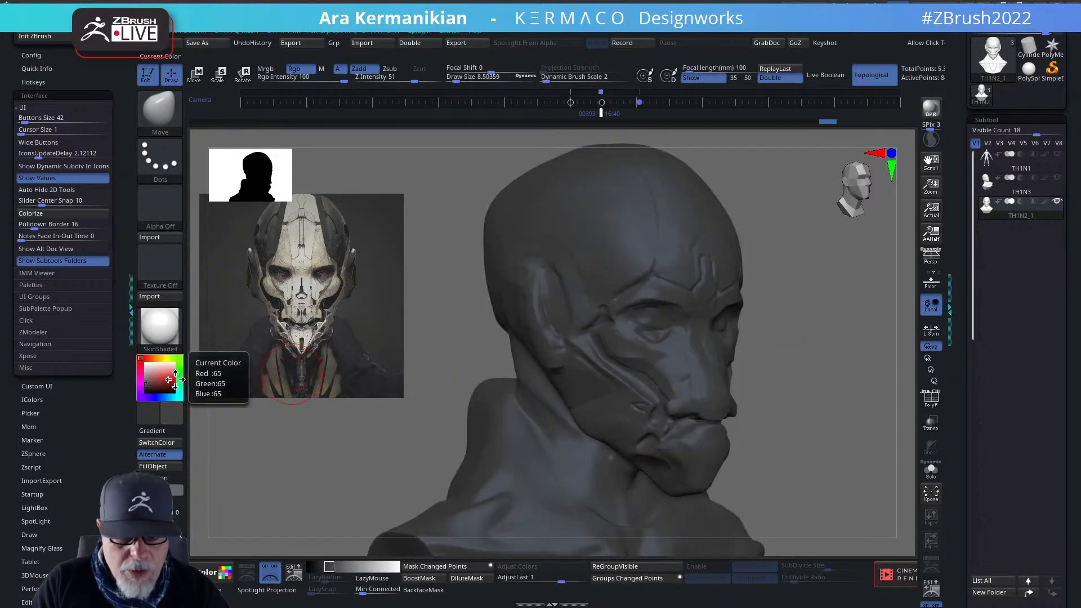
click(169, 321)
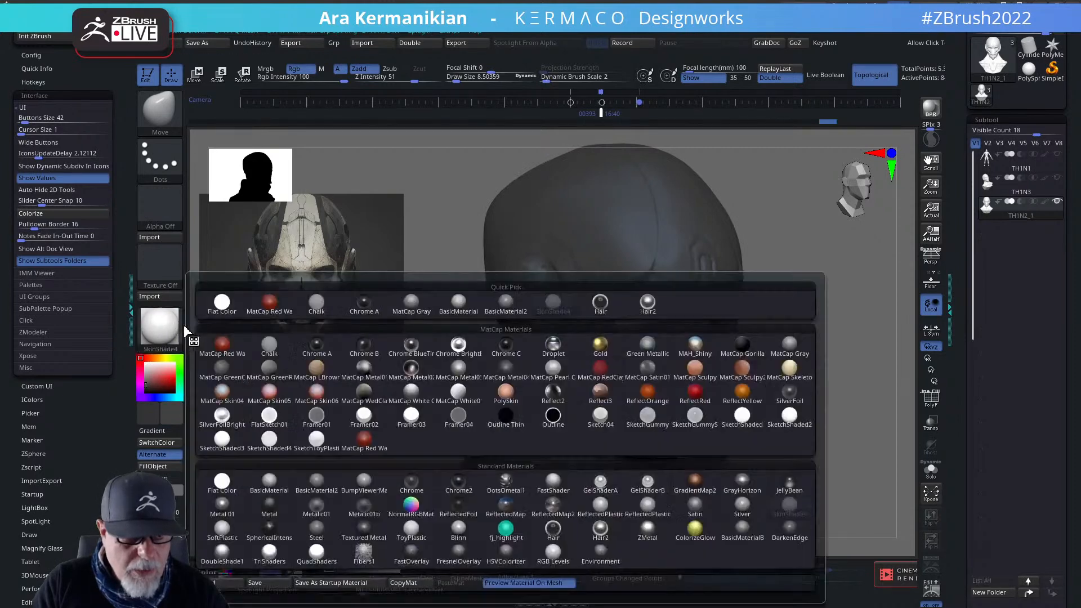
click(270, 483)
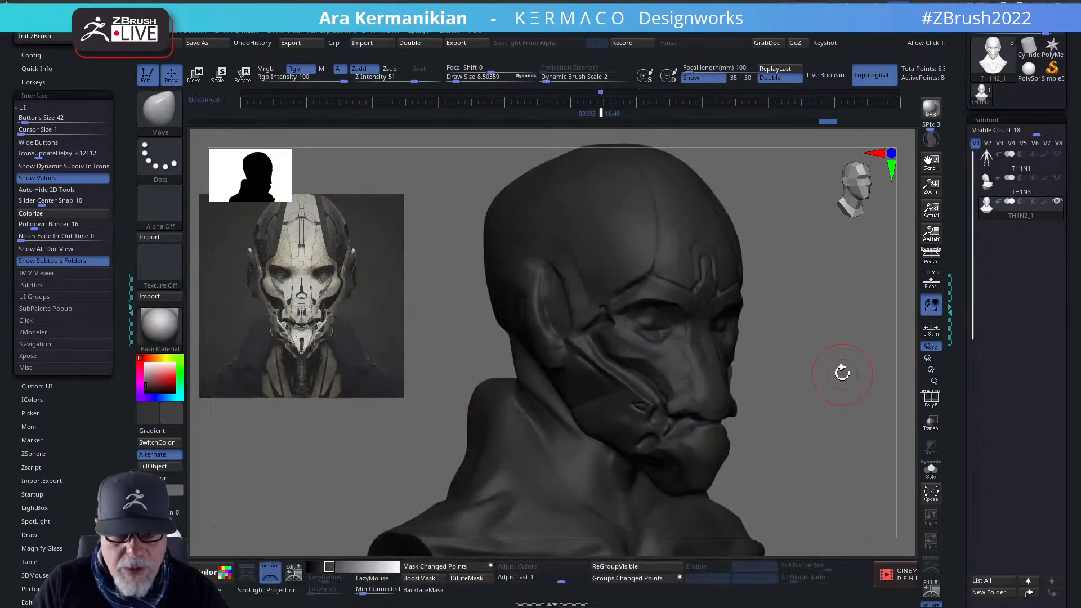
alt+drag(842, 373, 751, 318)
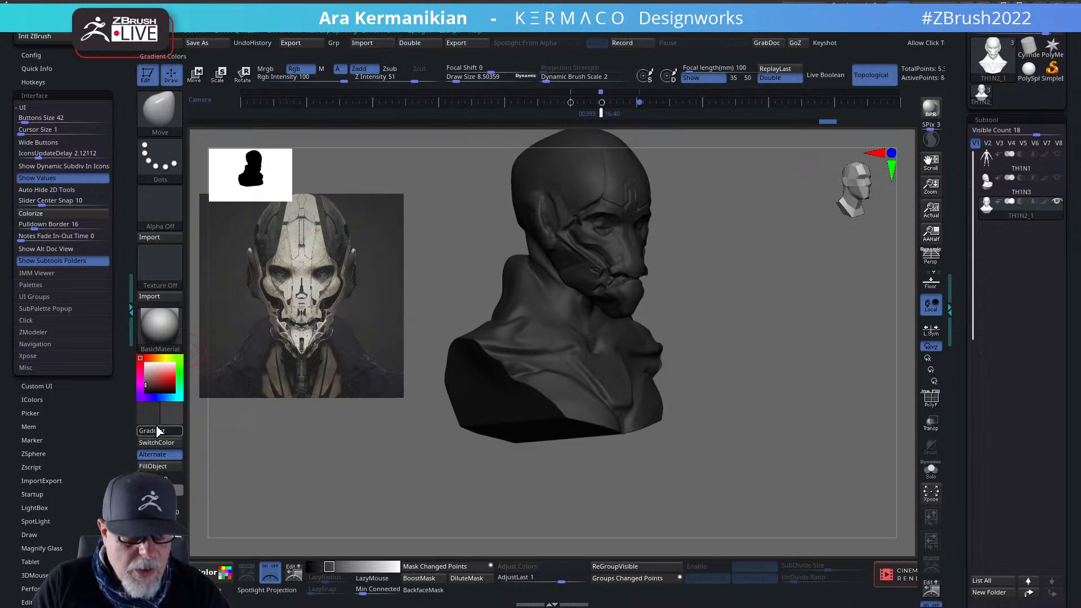
mouse_move(179, 397)
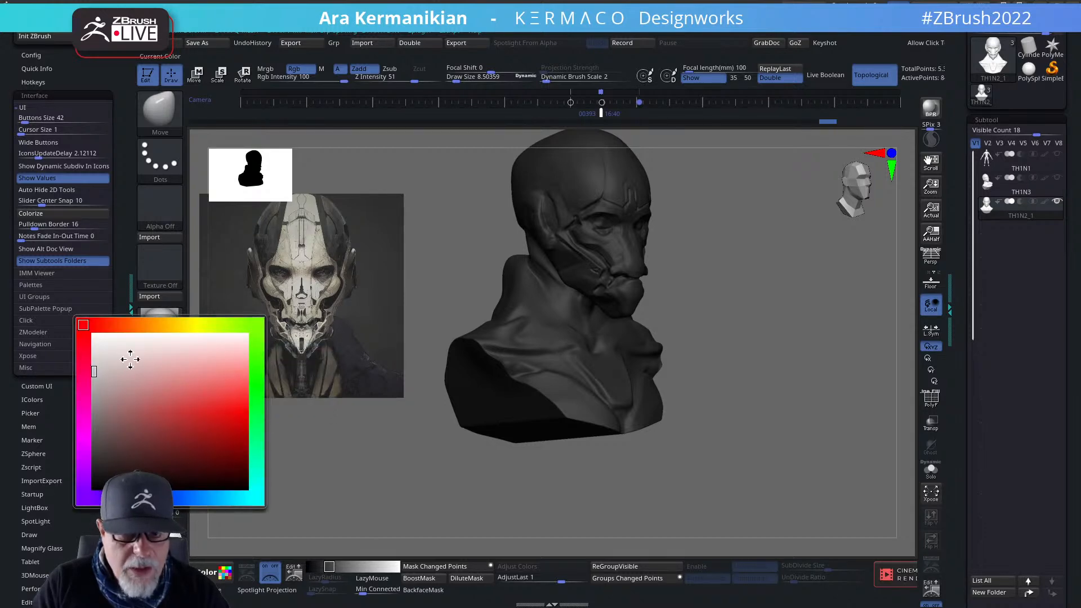
shift+drag(829, 325, 783, 333)
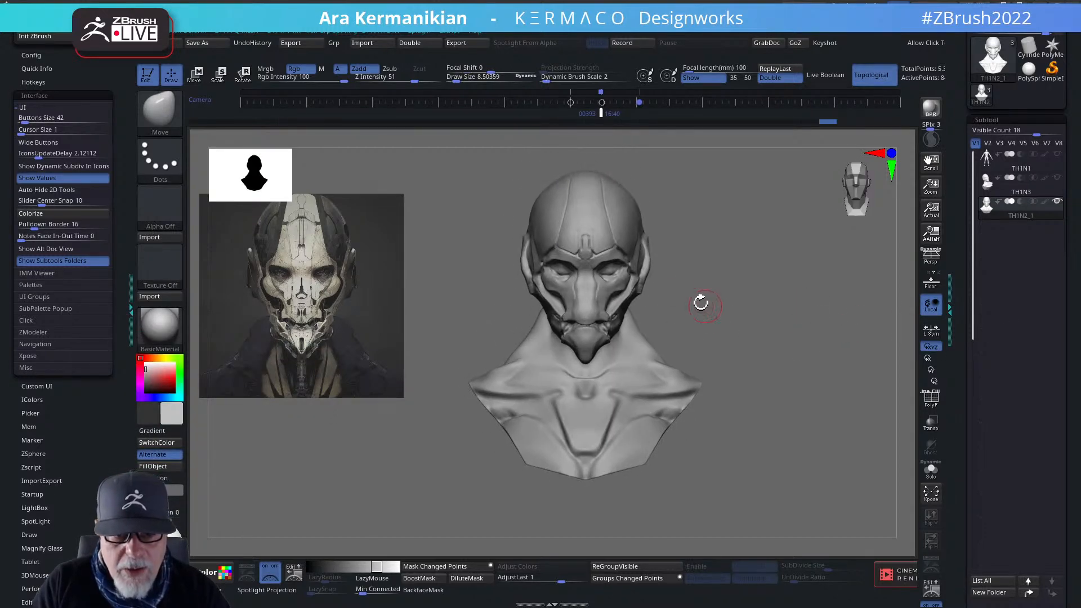
Lower the bust to subdivision level 1 and turn on solo display.
drag(796, 280, 851, 281)
alt+drag(748, 278, 717, 321)
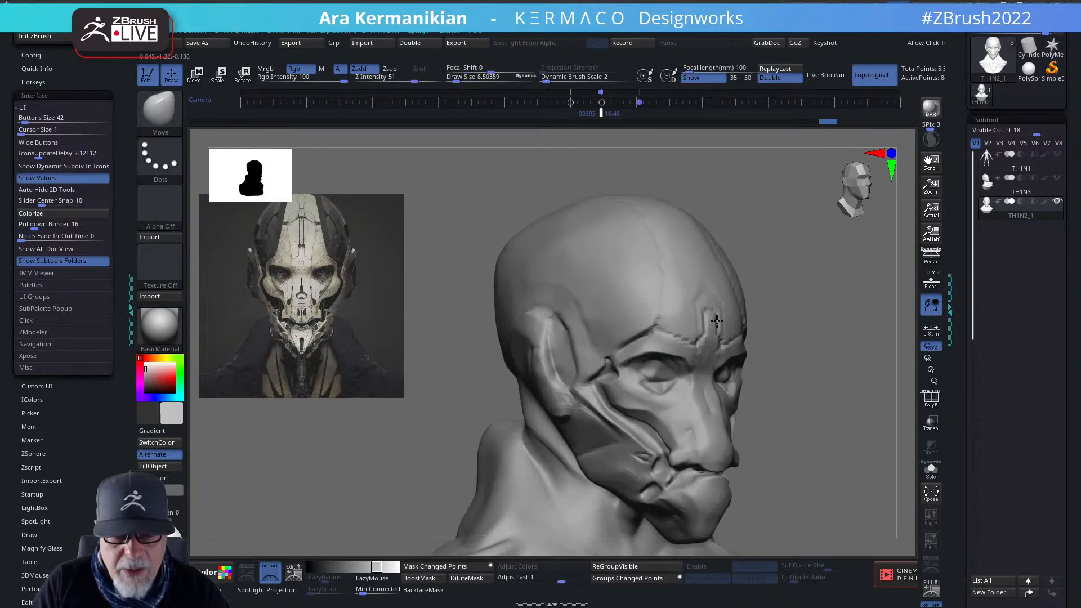
alt+drag(810, 412, 829, 317)
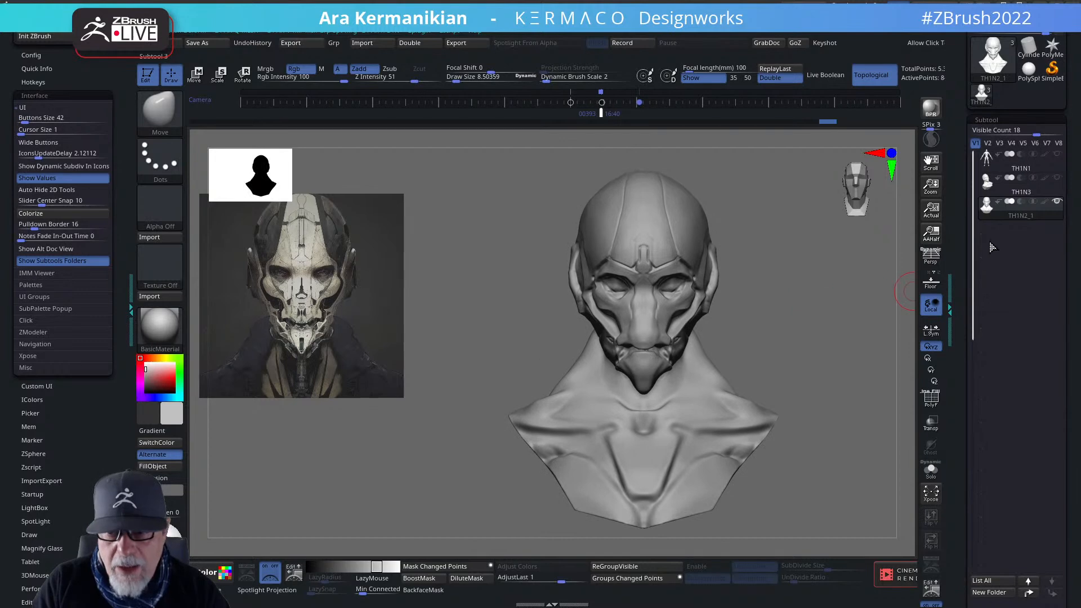
key(ctrl+1)
drag(749, 161, 678, 172)
drag(761, 351, 754, 330)
click(932, 471)
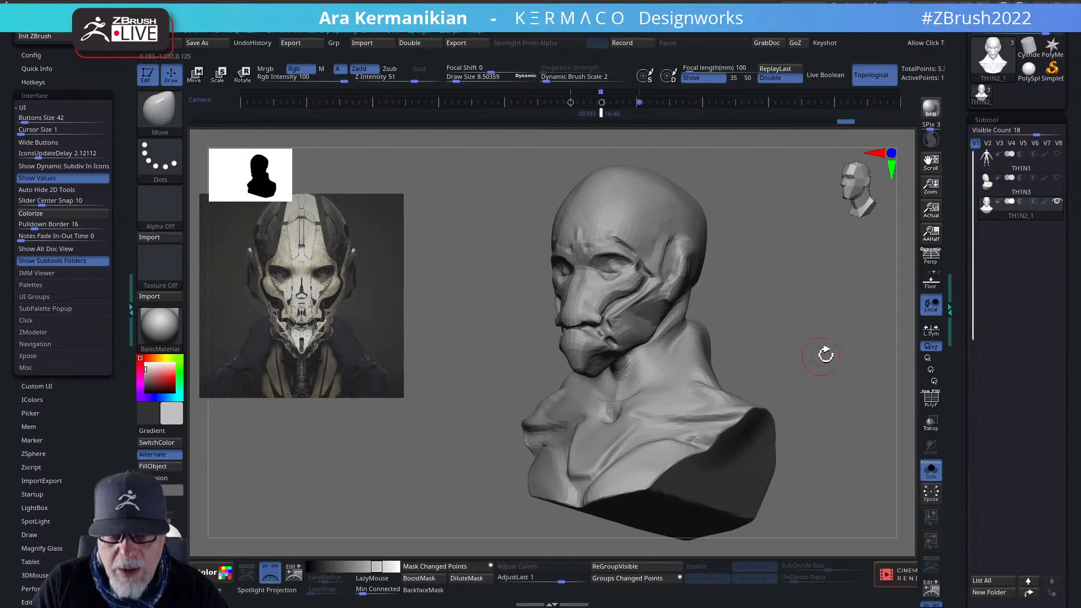
Isolate the region around the cheek and jaw to inspect its low-resolution polygons, and unhide the whole bust again.
drag(825, 355, 471, 338)
ctrl+shift+drag(425, 309, 538, 382)
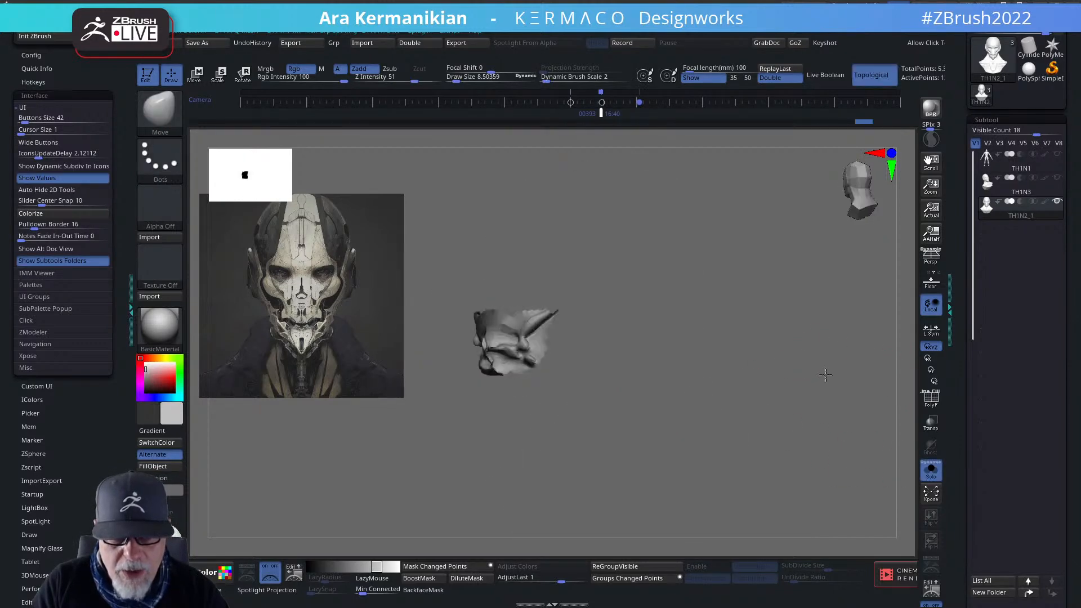
mouse_move(825, 375)
shift+mouse_down()
mouse_move(751, 341)
mouse_move(832, 353)
mouse_move(840, 369)
shift+mouse_up()
alt+drag(714, 408, 759, 140)
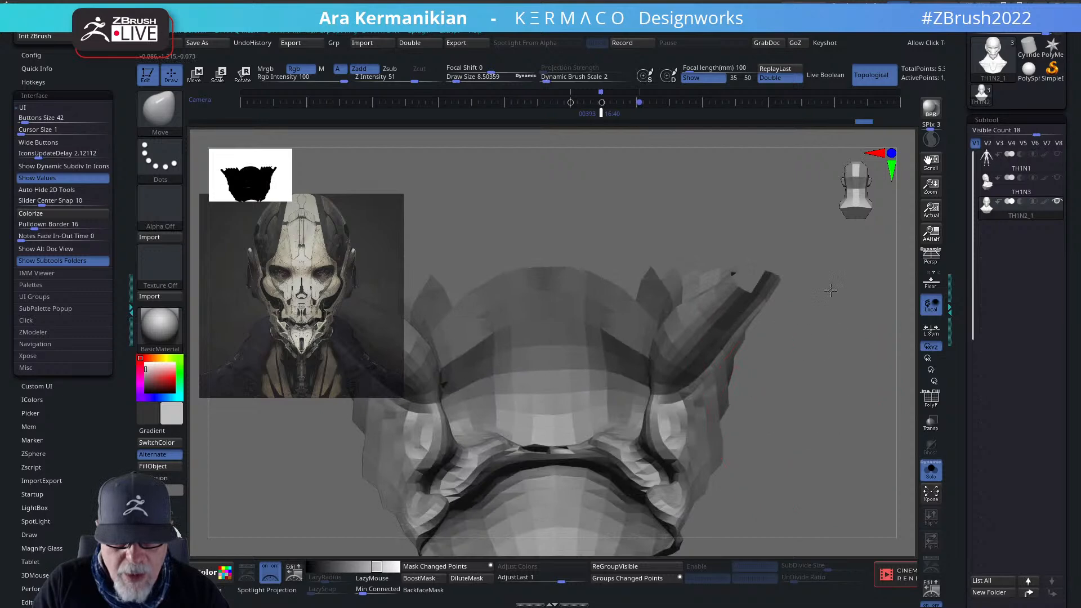
mouse_move(831, 290)
alt+mouse_down()
mouse_move(891, 352)
mouse_move(756, 334)
mouse_move(819, 335)
mouse_move(838, 307)
alt+mouse_up()
ctrl+shift+click(819, 341)
Frame the bust, delete its higher subdivision levels and save the project.
key(f)
key(space)
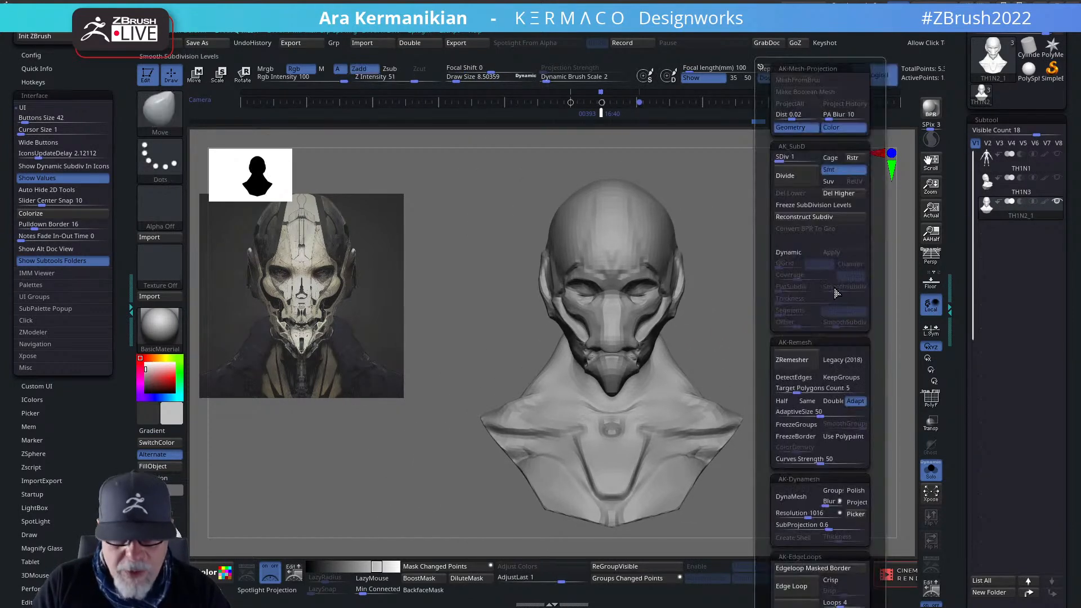
click(840, 193)
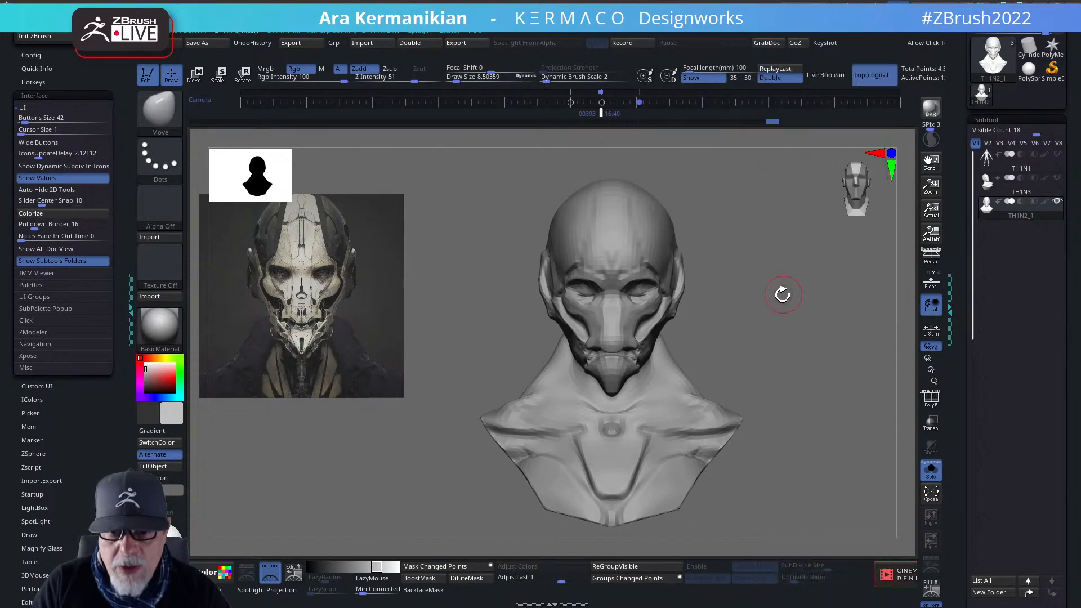
alt+drag(770, 325, 773, 321)
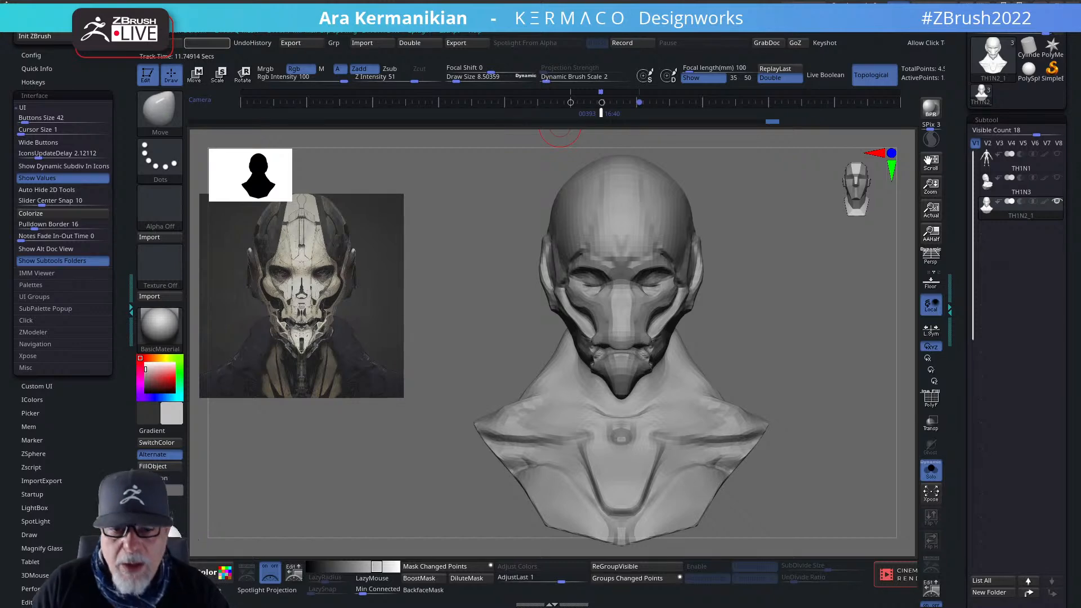
key(ctrl+s)
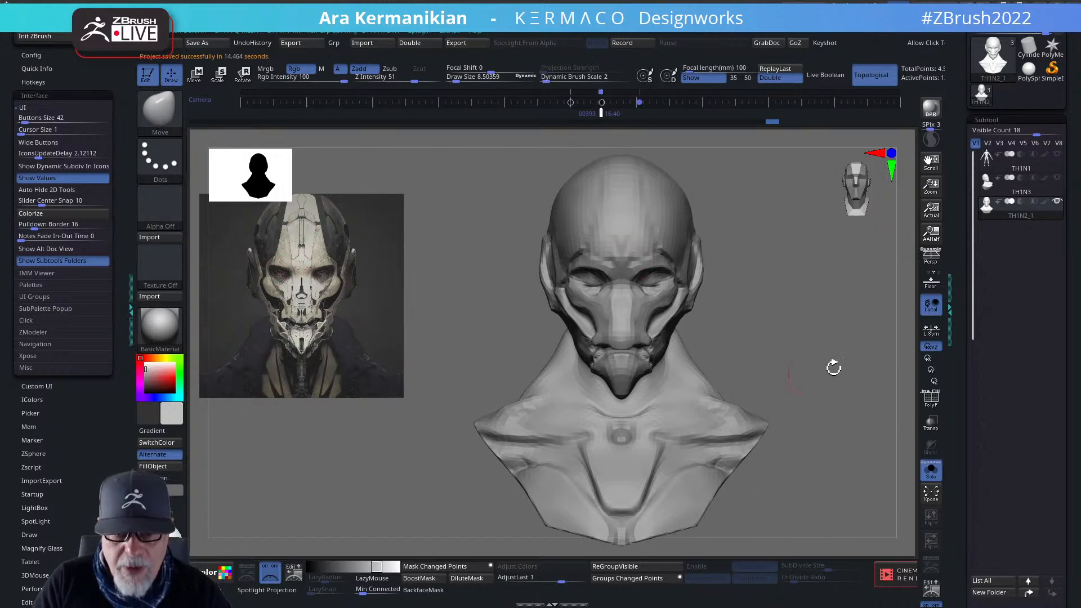
Subdivide the bust's mesh for a smoother surface and frame the head from the front.
alt+drag(837, 339, 726, 405)
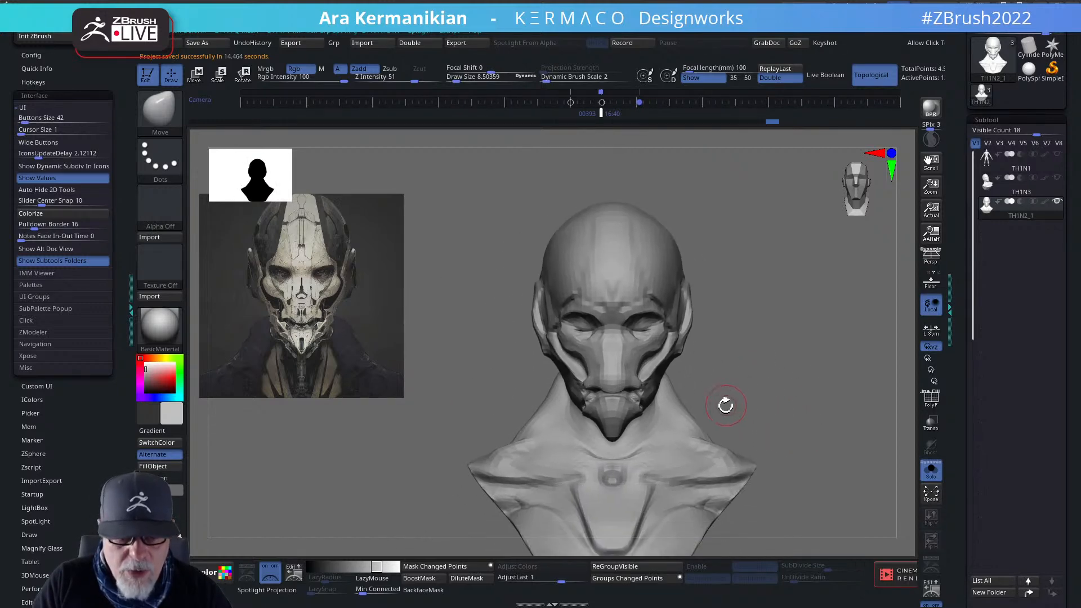
key(ctrl)
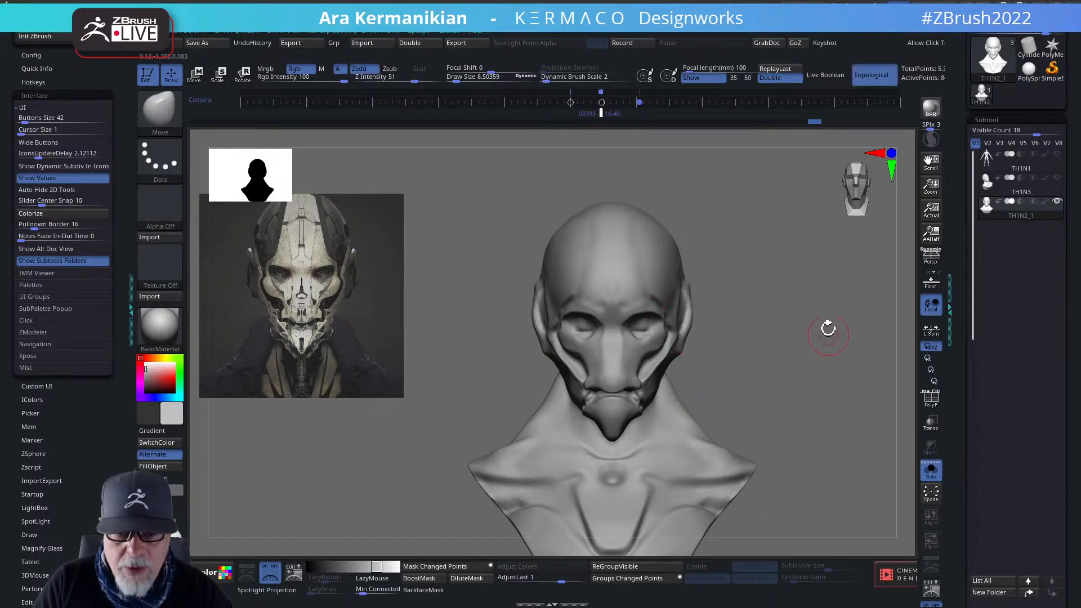
key(ctrl+g)
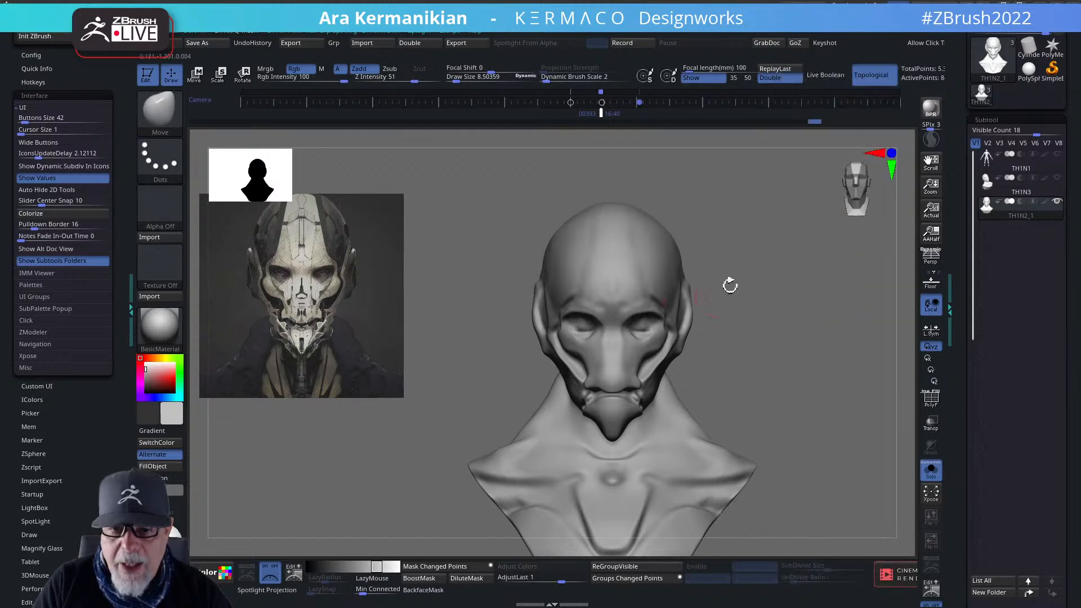
mouse_move(800, 385)
mouse_down()
mouse_move(675, 386)
mouse_move(816, 381)
mouse_move(780, 382)
mouse_move(801, 357)
mouse_move(783, 392)
mouse_up()
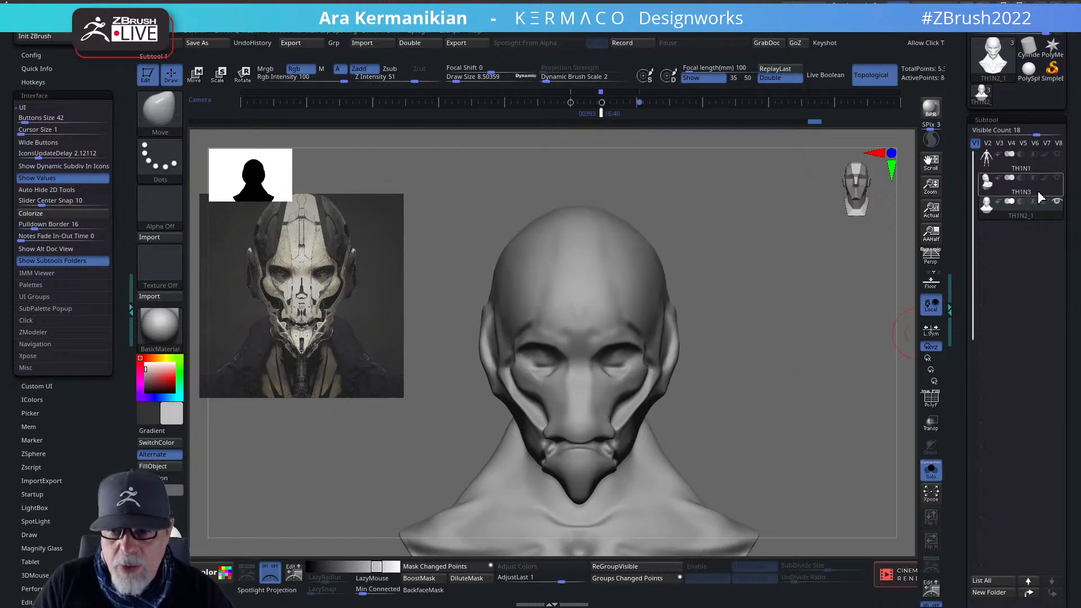
Move the Spotlight reference image over the bust's face and enlarge it to match the size of the head.
key(shift+z)
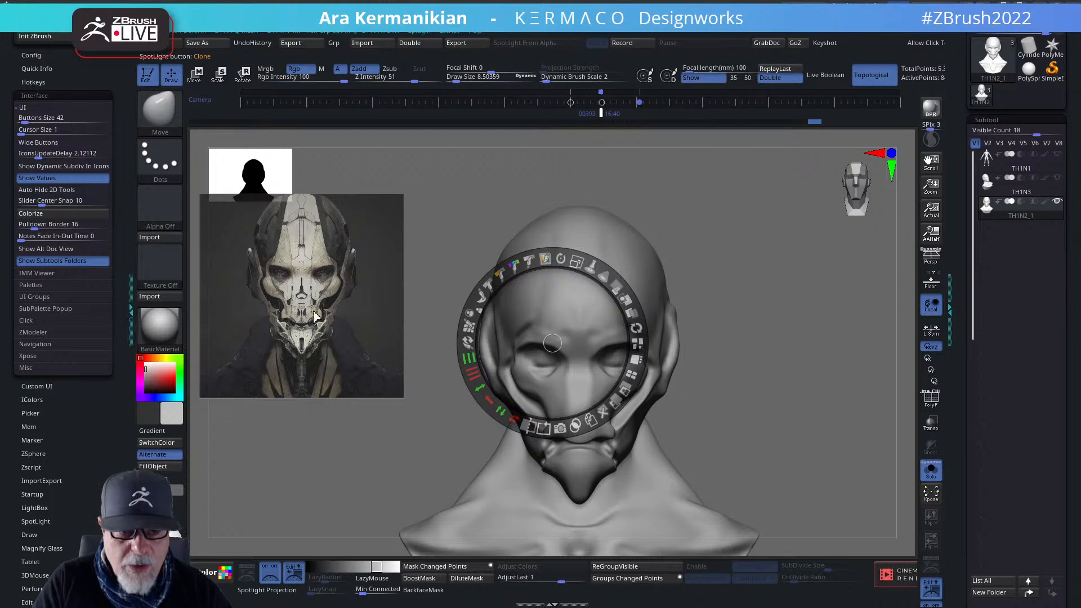
drag(555, 347, 568, 322)
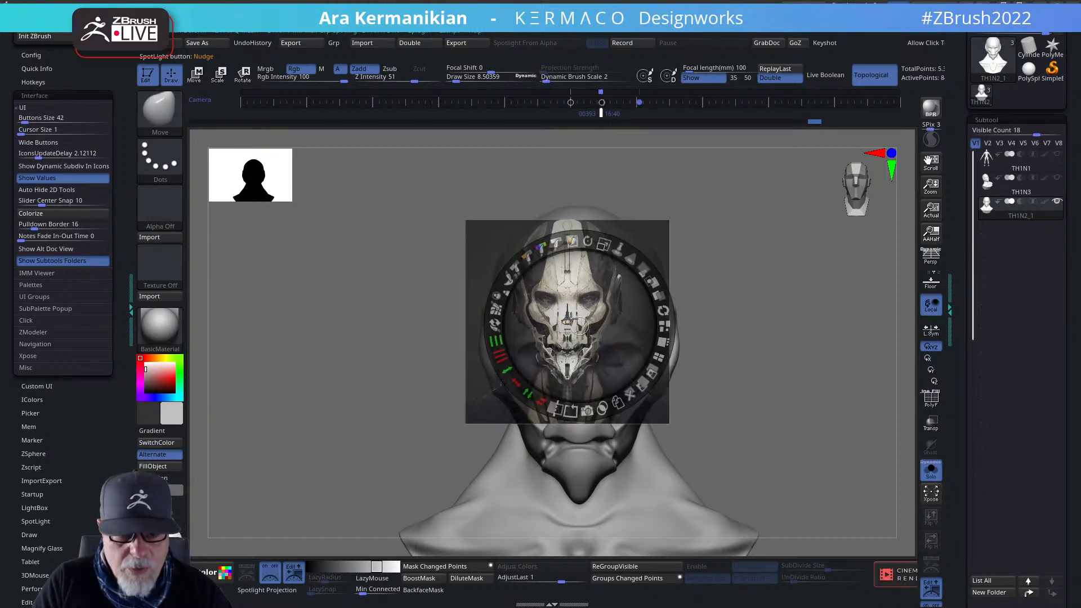
drag(600, 229, 599, 358)
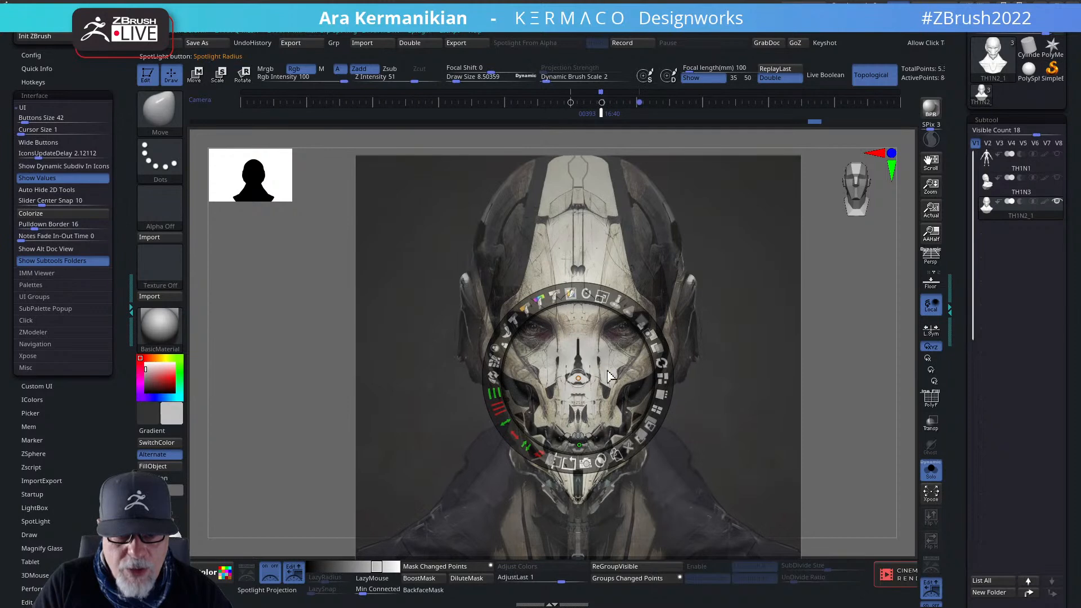
drag(606, 295, 601, 296)
Align the bust behind the enlarged reference and lower the Spotlight image's opacity until the head shows through.
key(z)
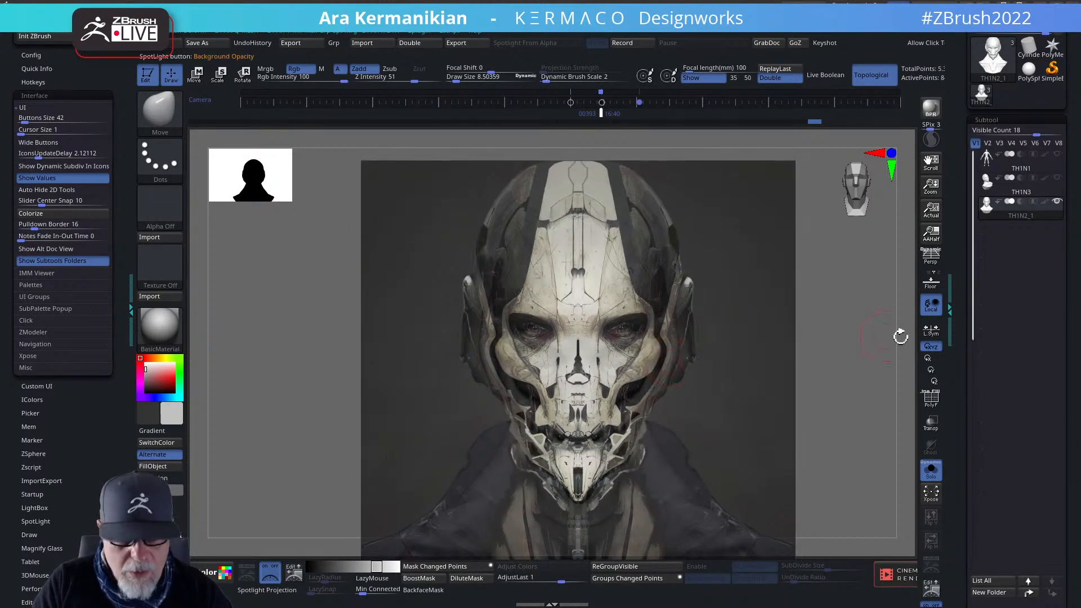
alt+drag(840, 416, 863, 411)
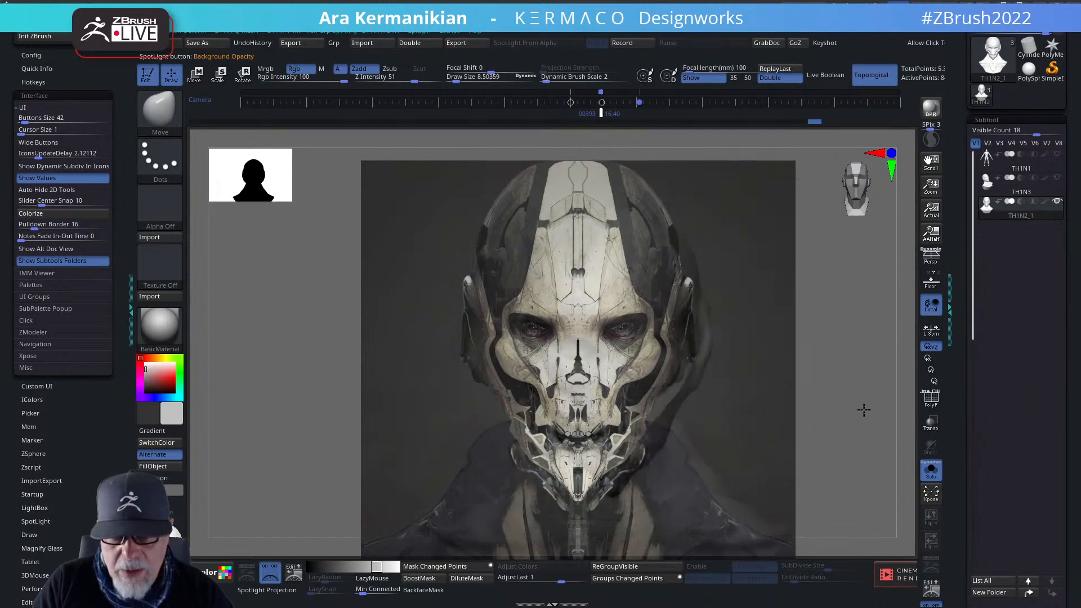
key(z)
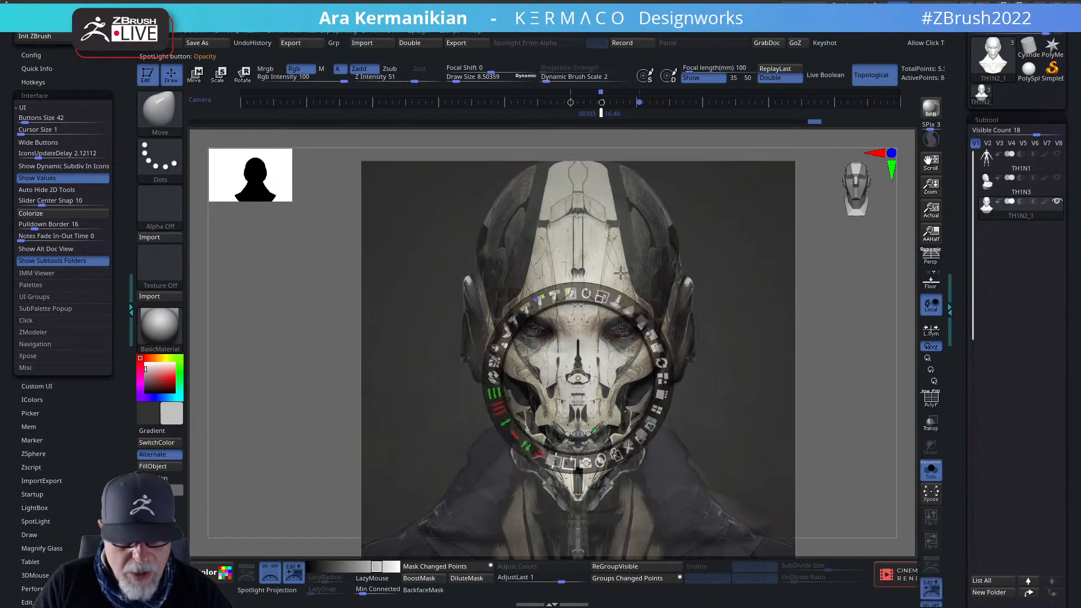
drag(630, 308, 610, 303)
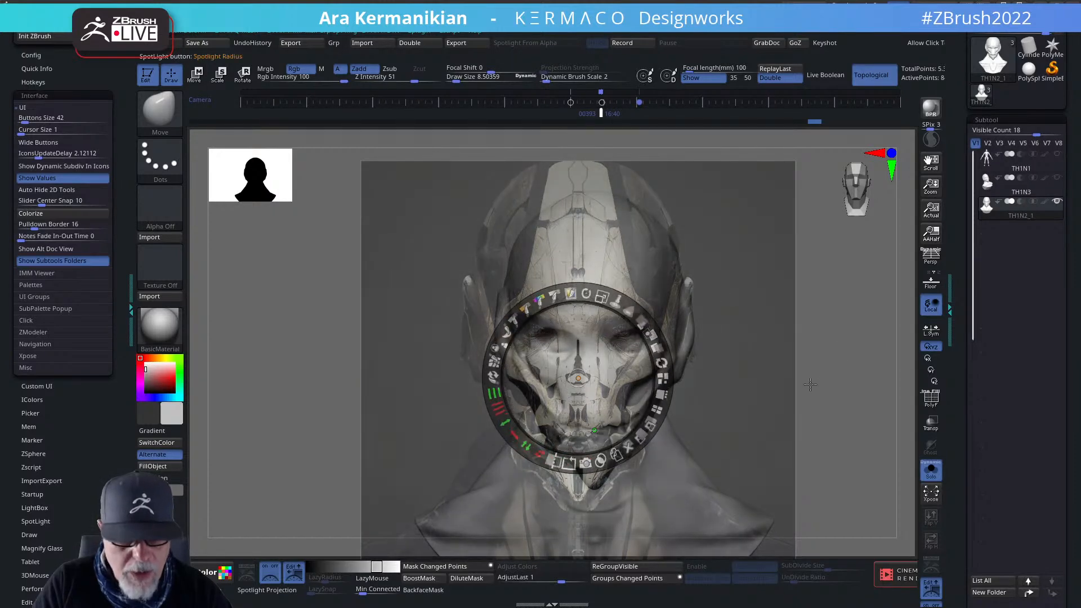
Hide the Spotlight dial and fine-tune the framing of the bust's head to line up with the reference image.
key(z)
mouse_move(850, 403)
mouse_down()
mouse_move(823, 386)
mouse_move(850, 410)
mouse_up()
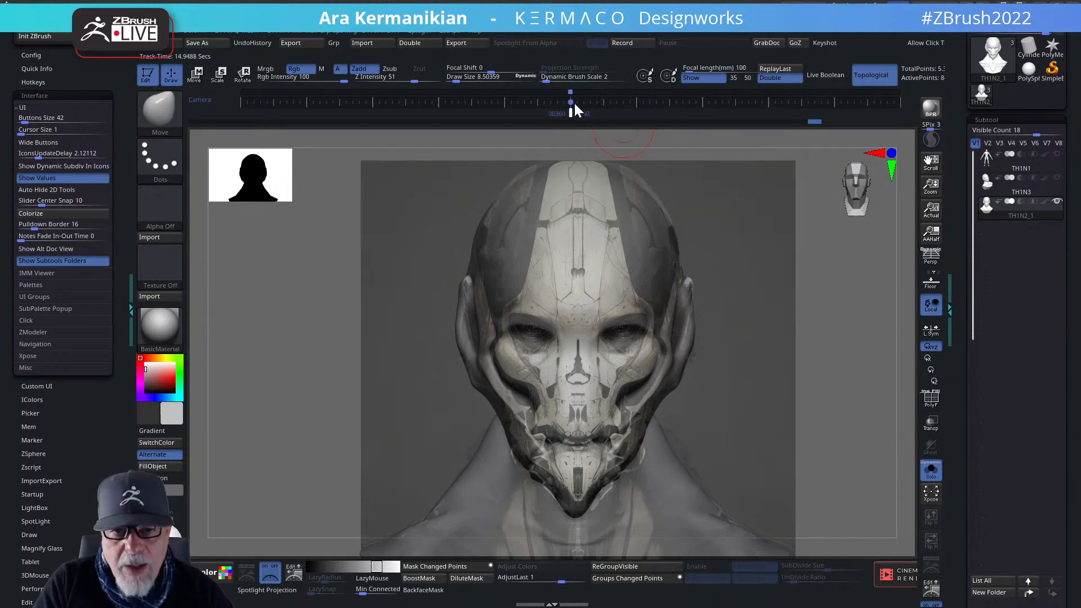
alt+drag(761, 394, 766, 385)
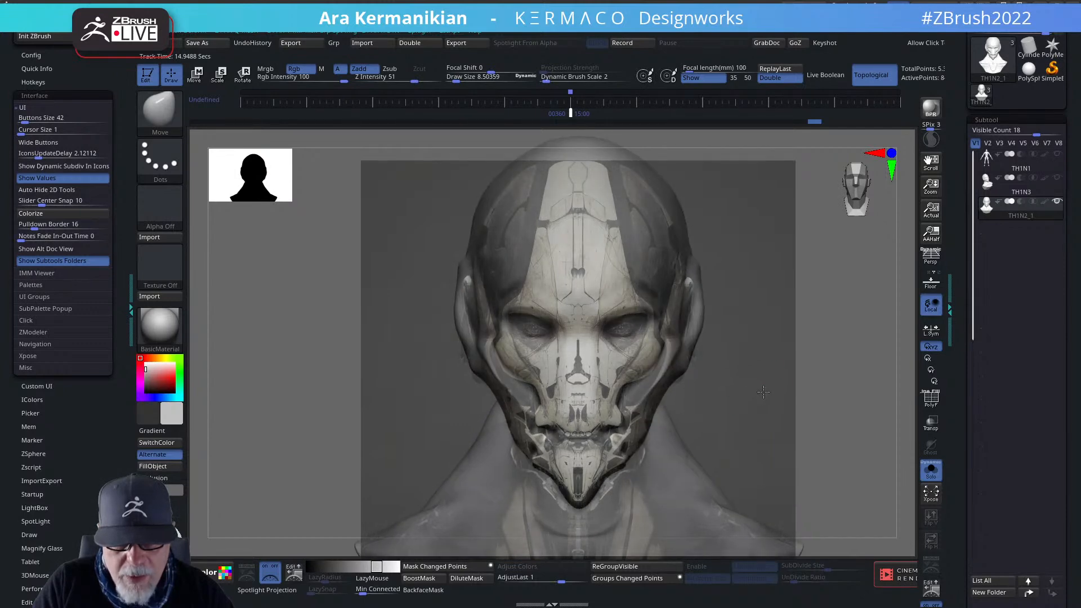
alt+drag(760, 403, 759, 402)
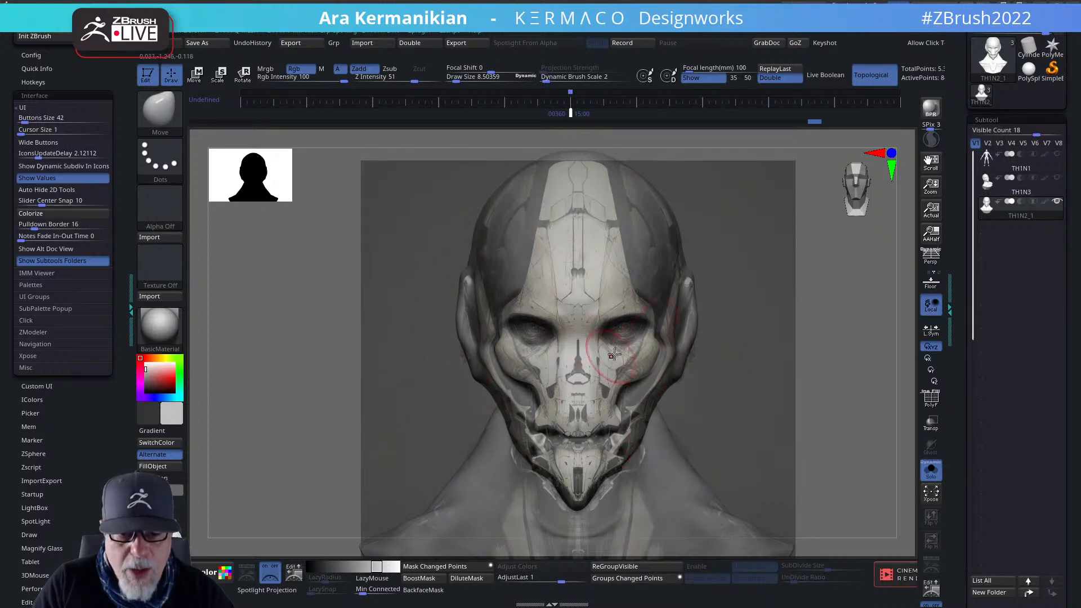
Switch to the Paint brush and fill the whole bust with red.
right_click(492, 273)
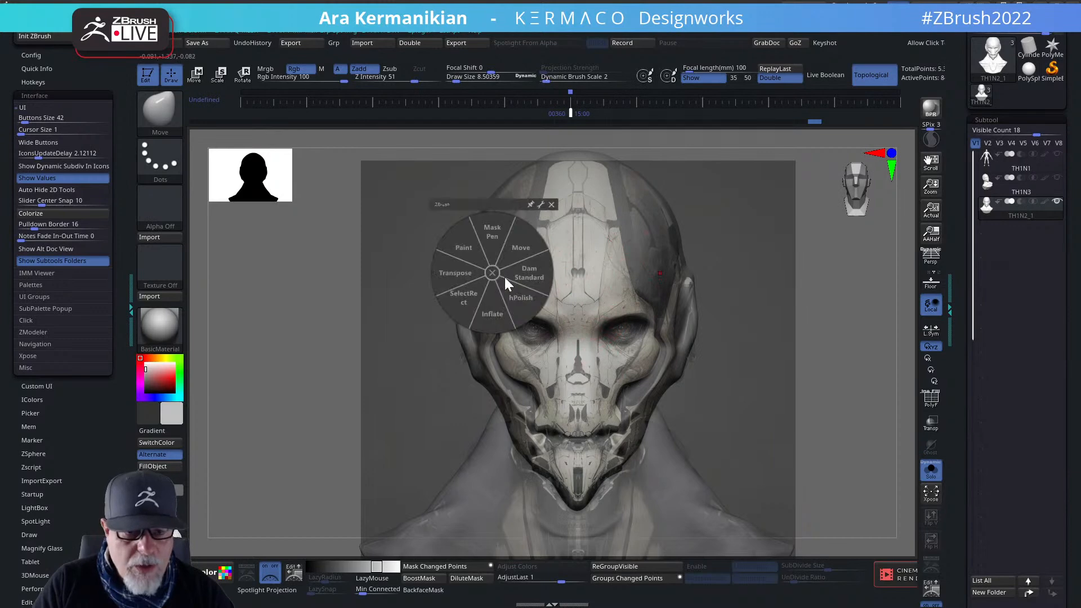
click(466, 248)
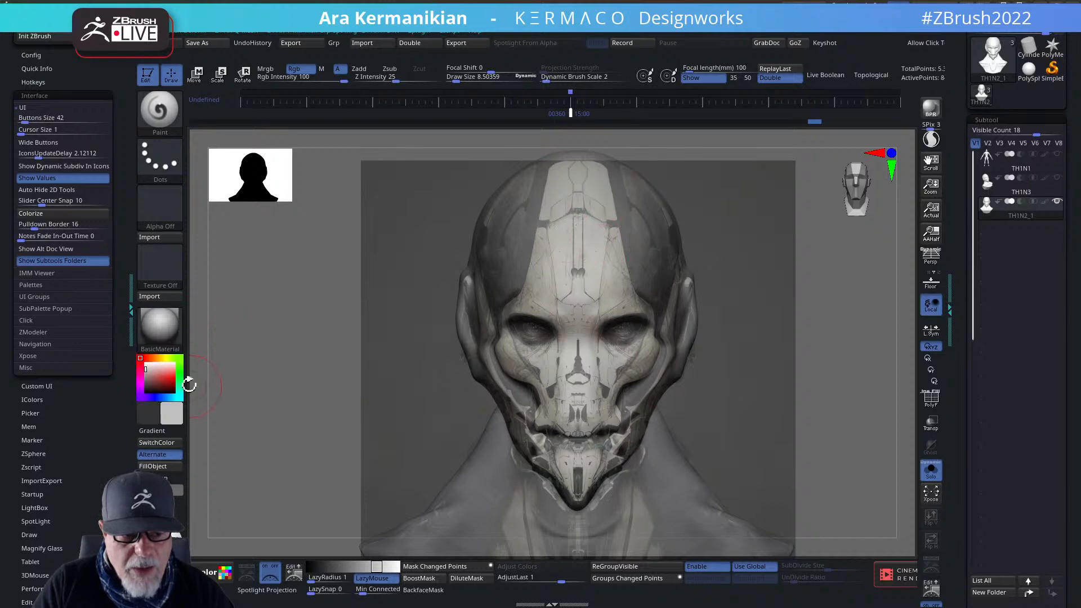
click(170, 374)
key(ctrl+f)
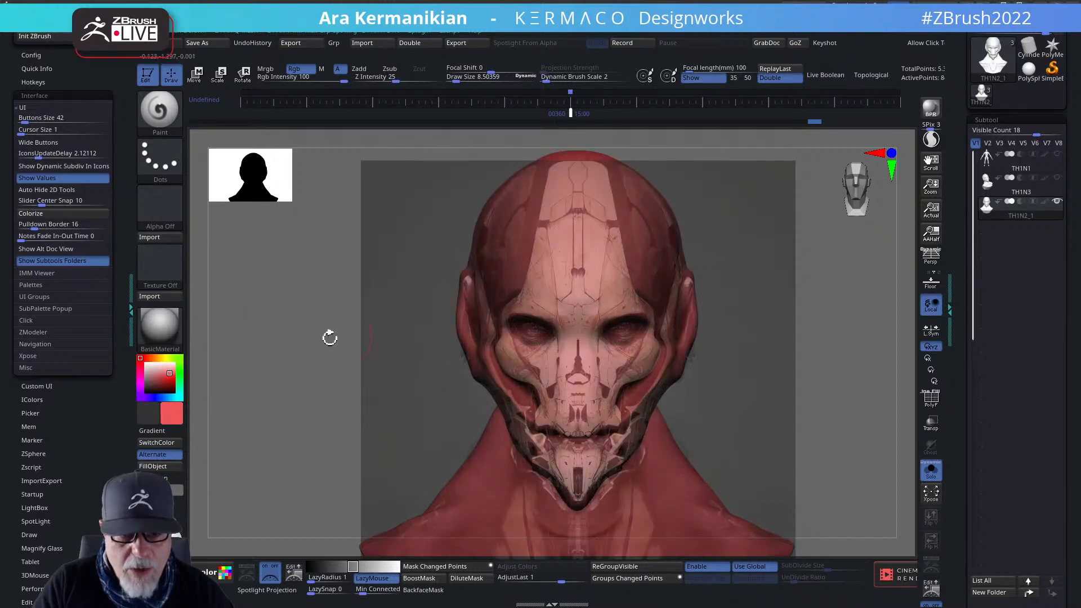
Replace the bust's fill colour with white.
click(139, 360)
key(ctrl+f)
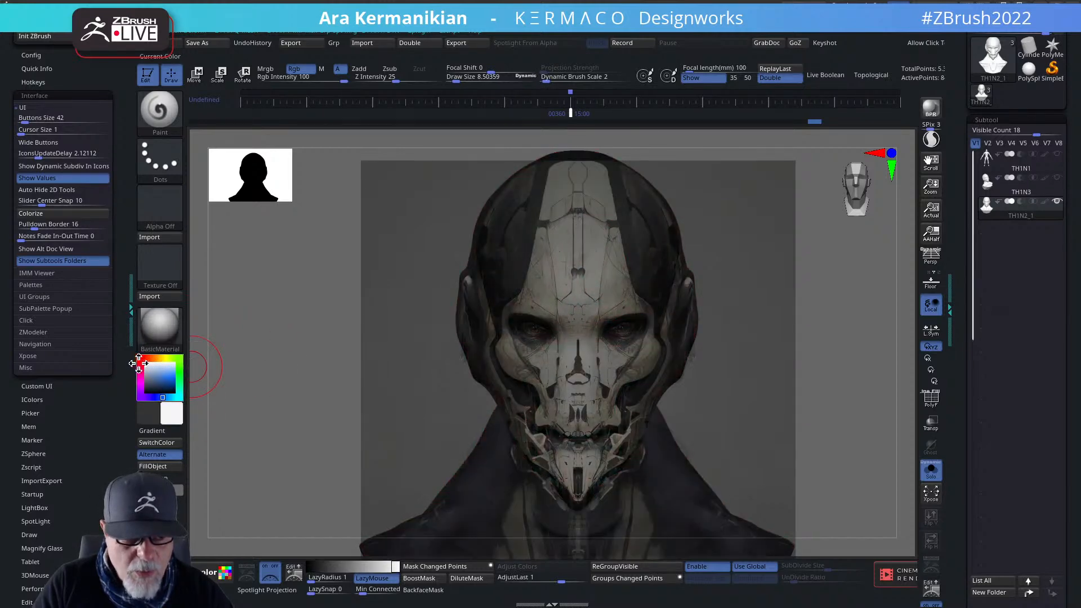
click(143, 363)
click(156, 468)
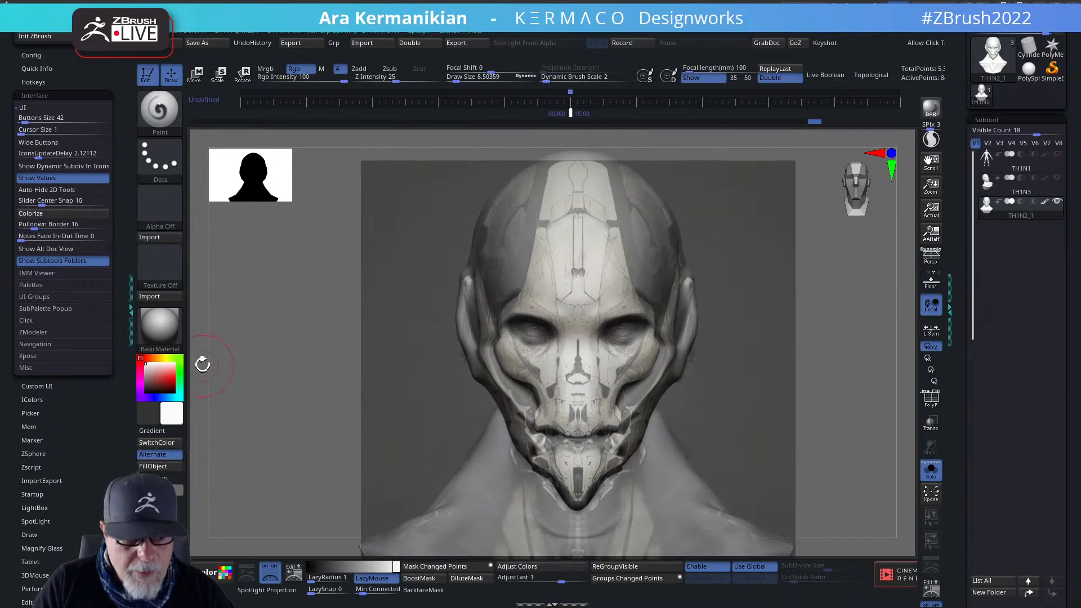
Set the colour to red, switch to the DamStandard brush, and undo the trial strokes made on the forehead.
click(172, 377)
drag(631, 267, 608, 267)
right_click(609, 268)
click(646, 270)
key(ctrl+z)
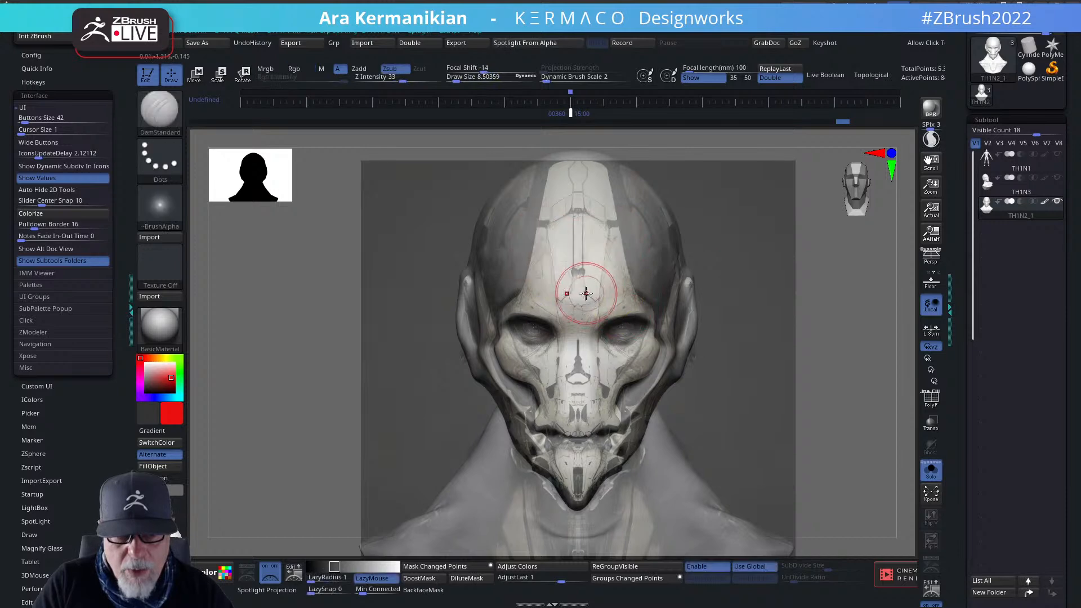
key(ctrl+z)
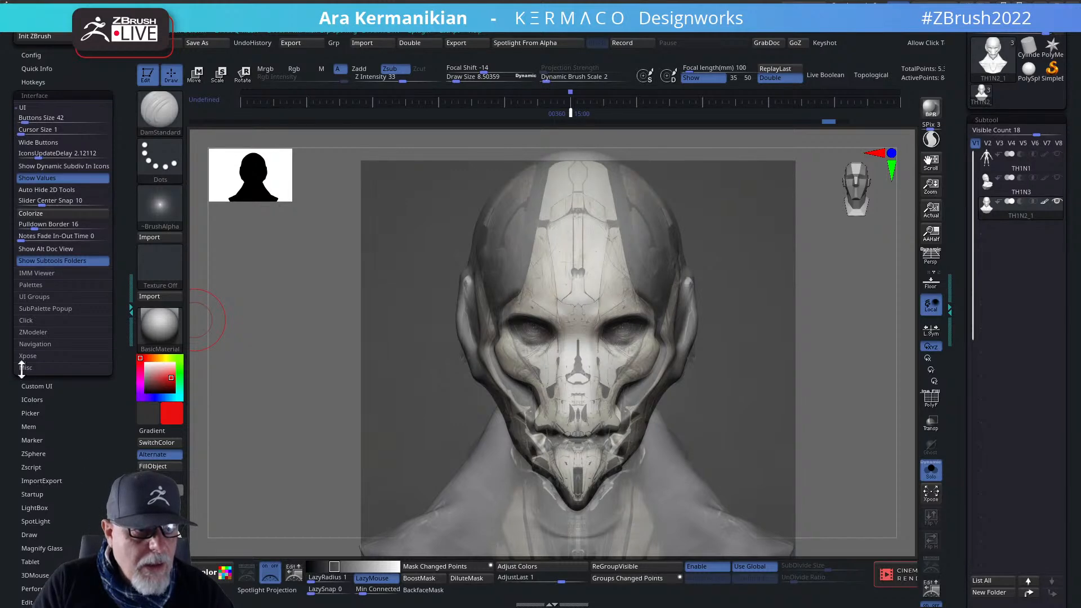
Collapse the Interface, Light and Render settings and expand the Brush settings.
click(36, 96)
drag(41, 597, 41, 74)
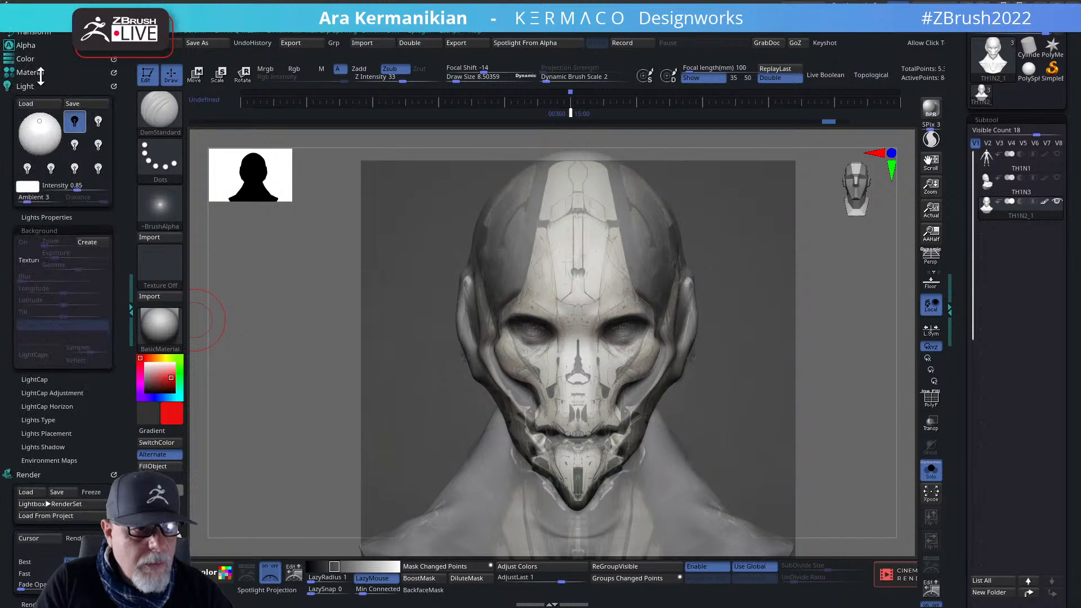
click(27, 88)
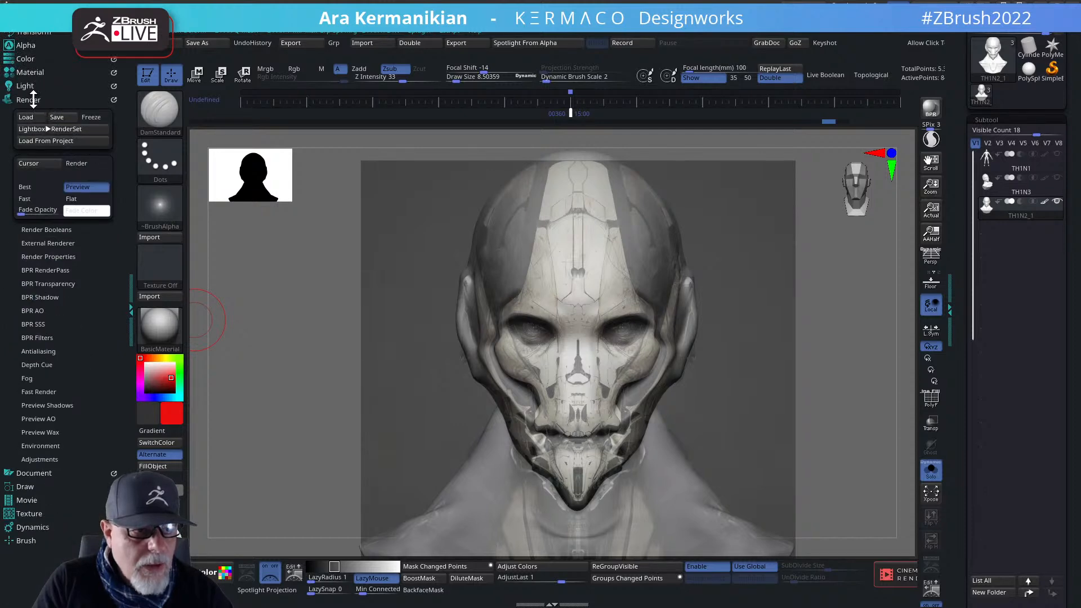
click(33, 99)
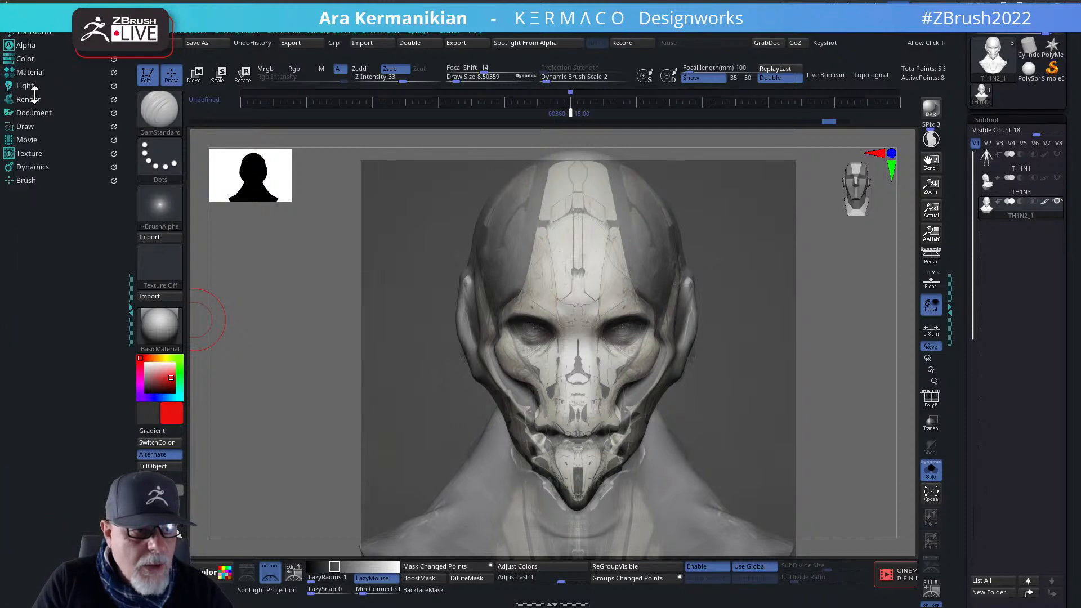
click(30, 180)
drag(121, 437, 140, 292)
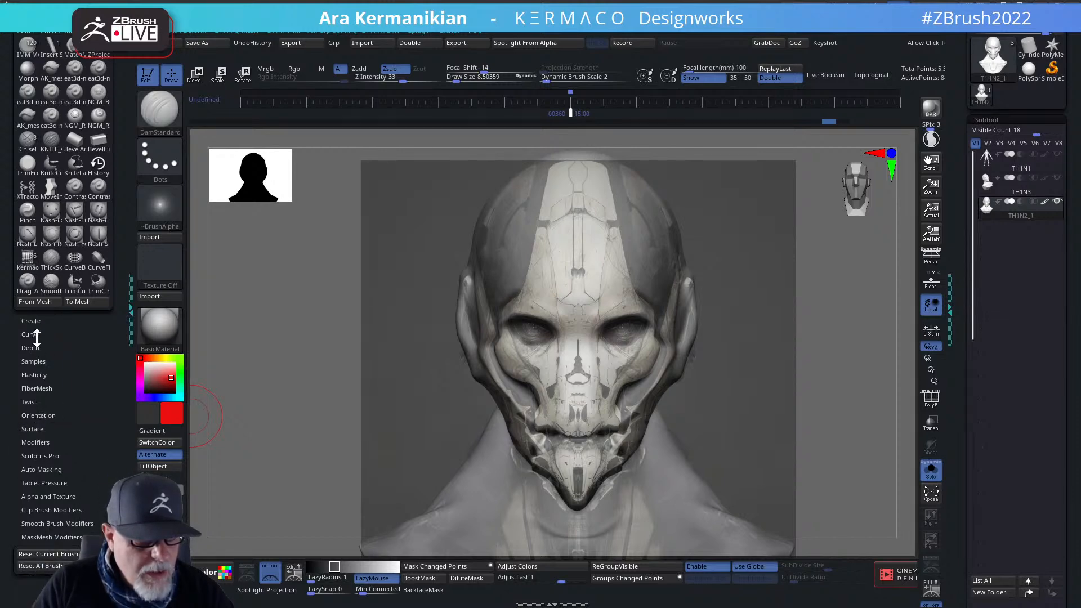
Look through the brush's Modifiers, Auto Masking, Alpha and Texture, Create and Depth settings for the Spotlight projection option.
click(41, 442)
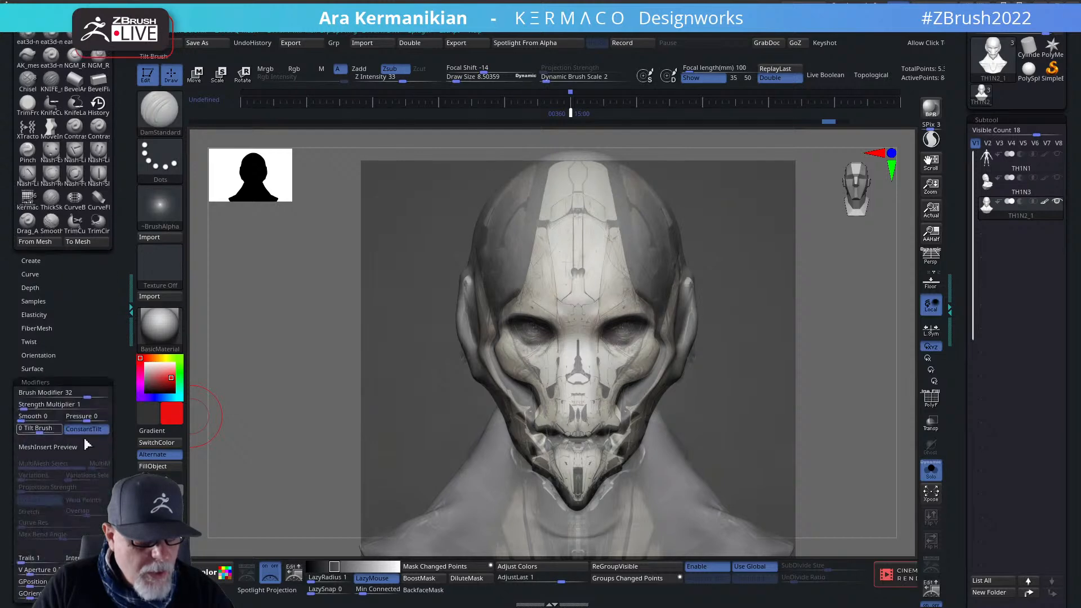
drag(116, 467, 112, 457)
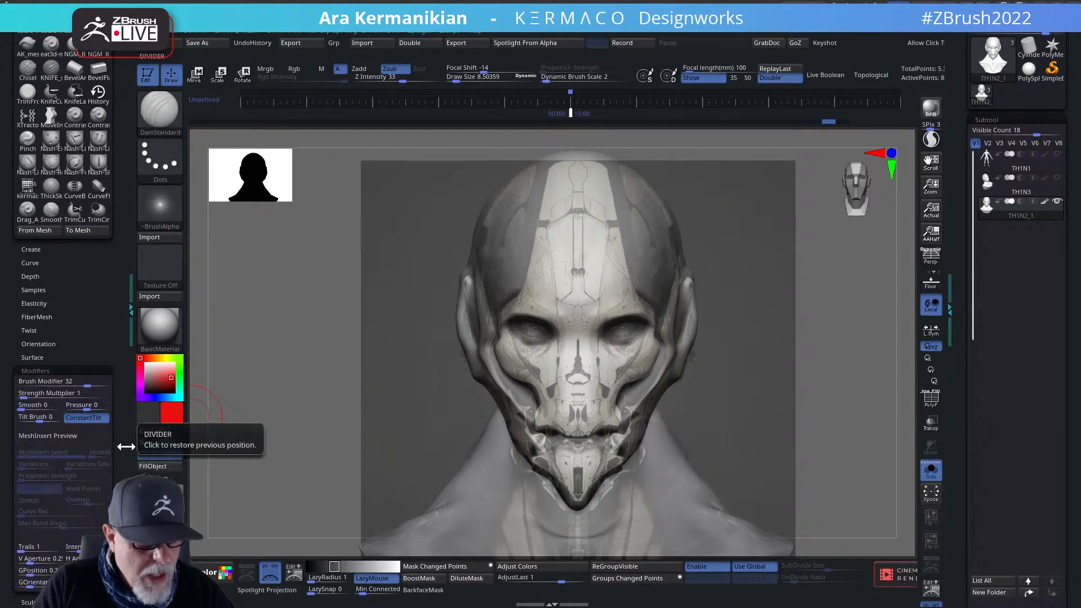
drag(120, 451, 125, 396)
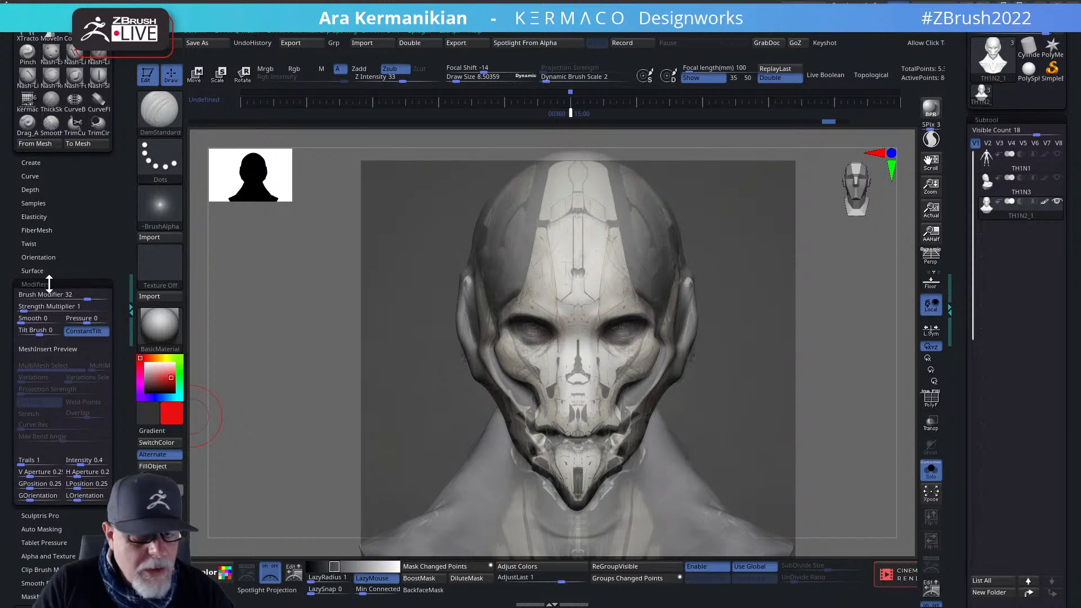
scroll(114, 347, down, 5)
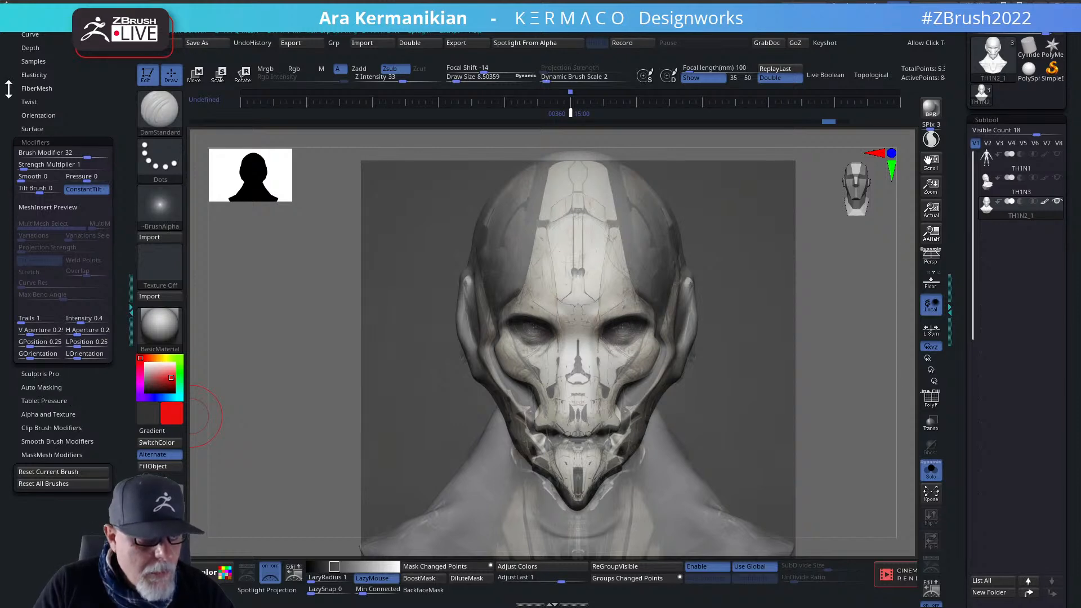
drag(85, 107, 97, 137)
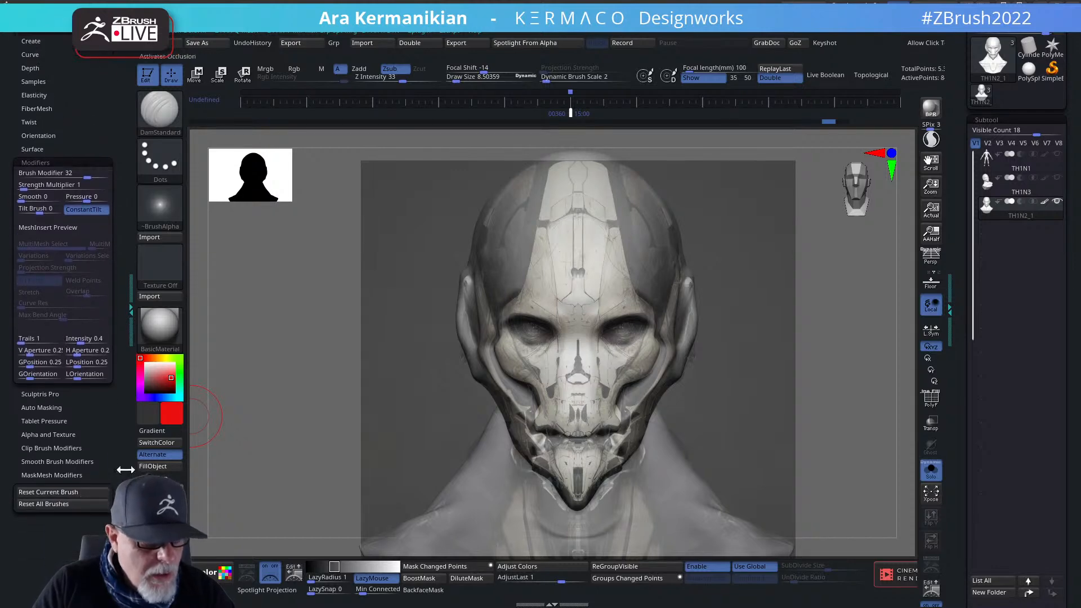
click(51, 407)
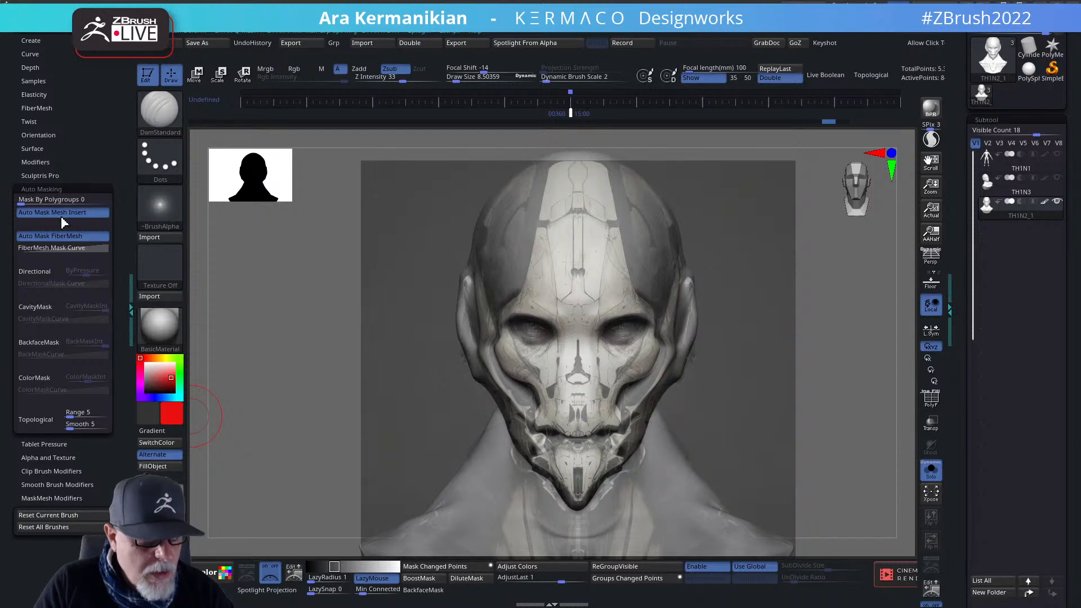
click(49, 190)
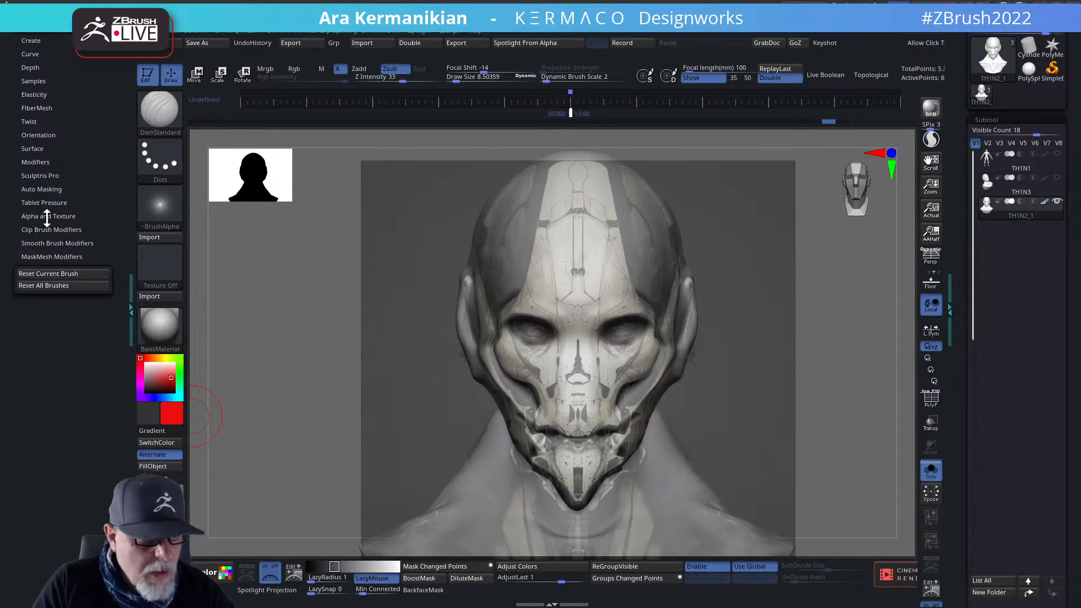
click(45, 216)
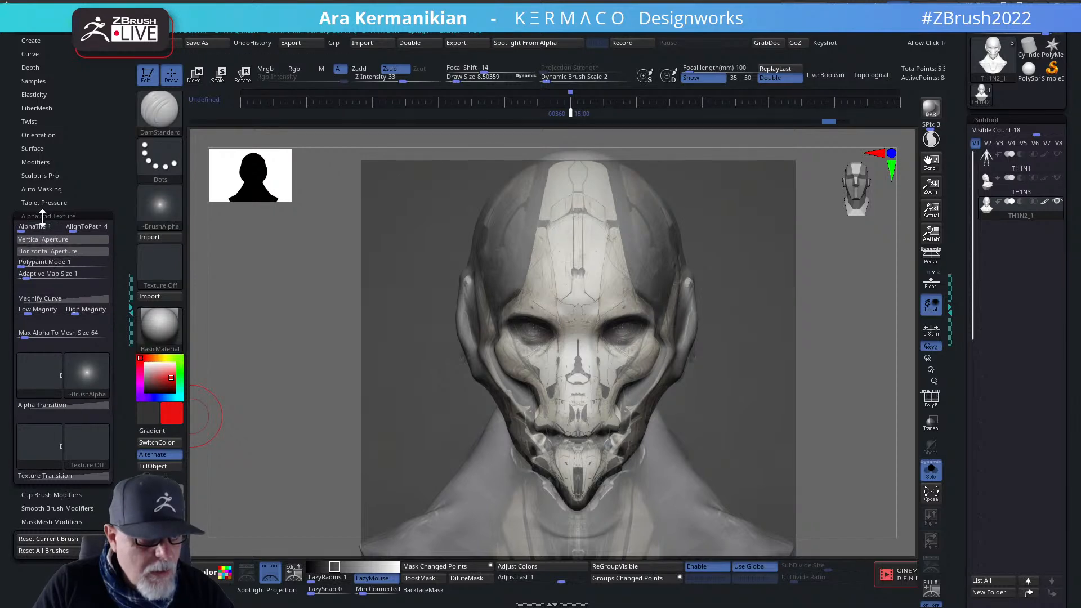
click(53, 215)
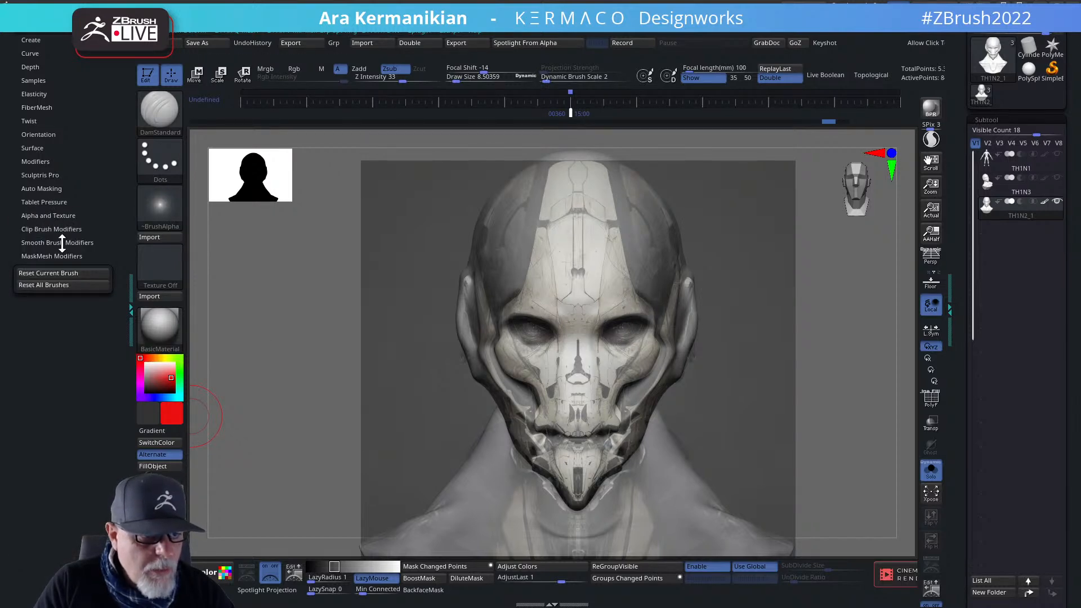
scroll(109, 210, up, 5)
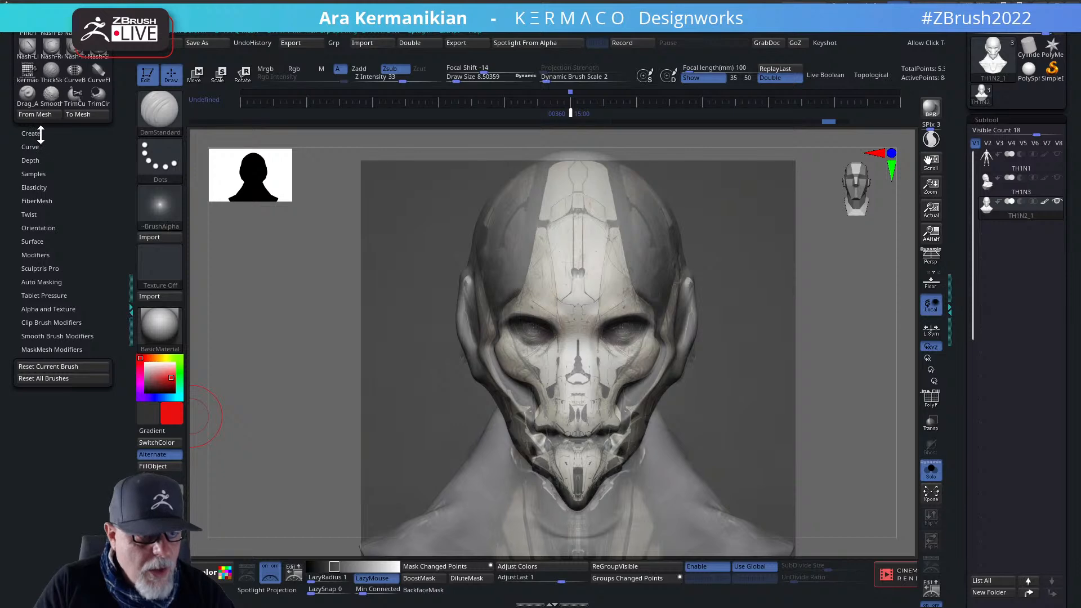
scroll(80, 174, up, 1)
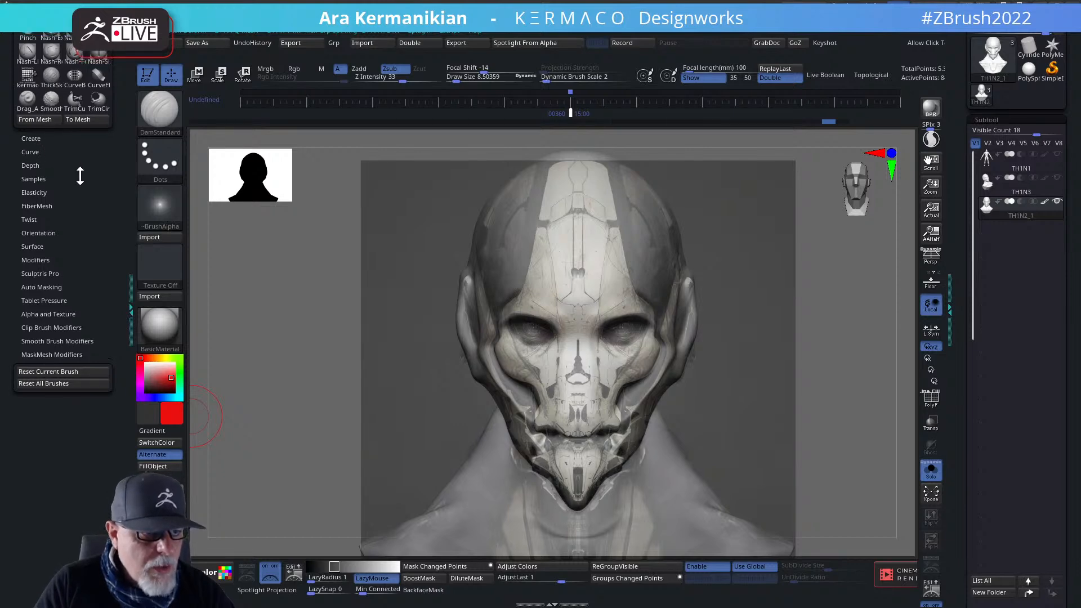
click(31, 147)
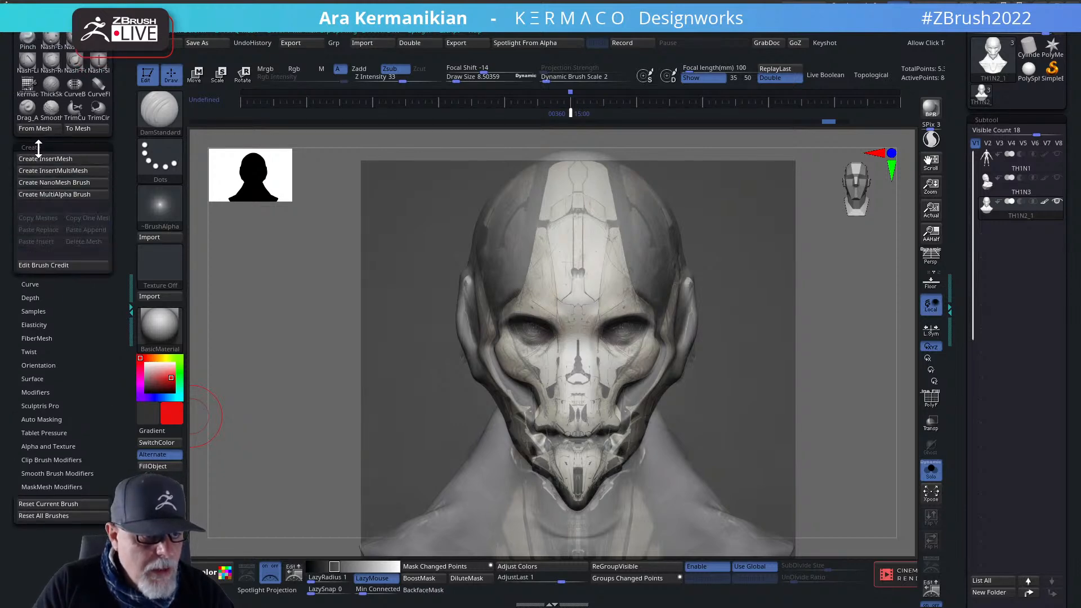
click(34, 148)
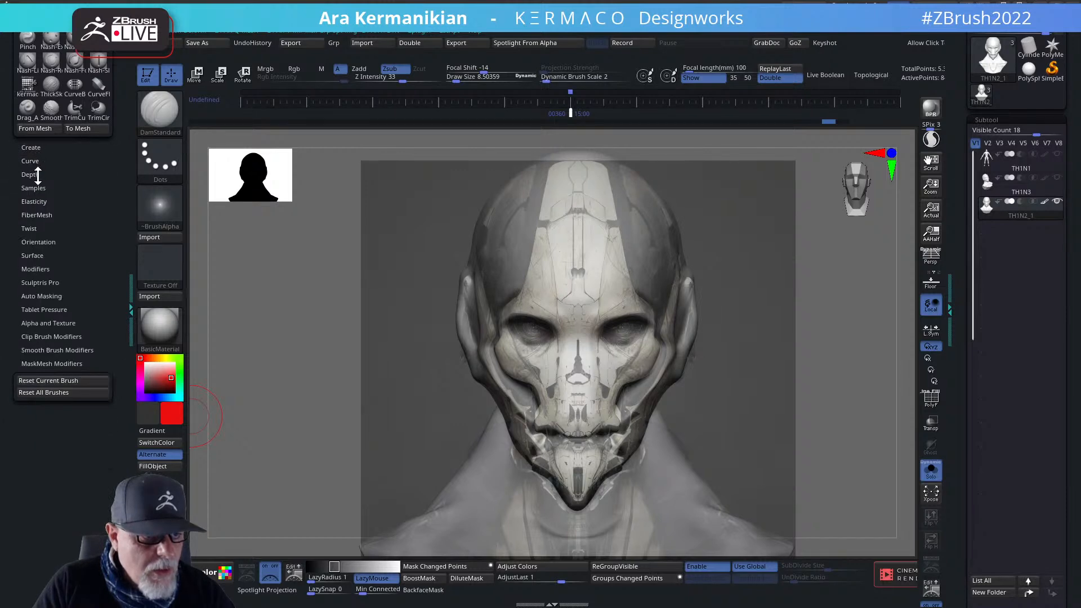
click(37, 175)
click(40, 175)
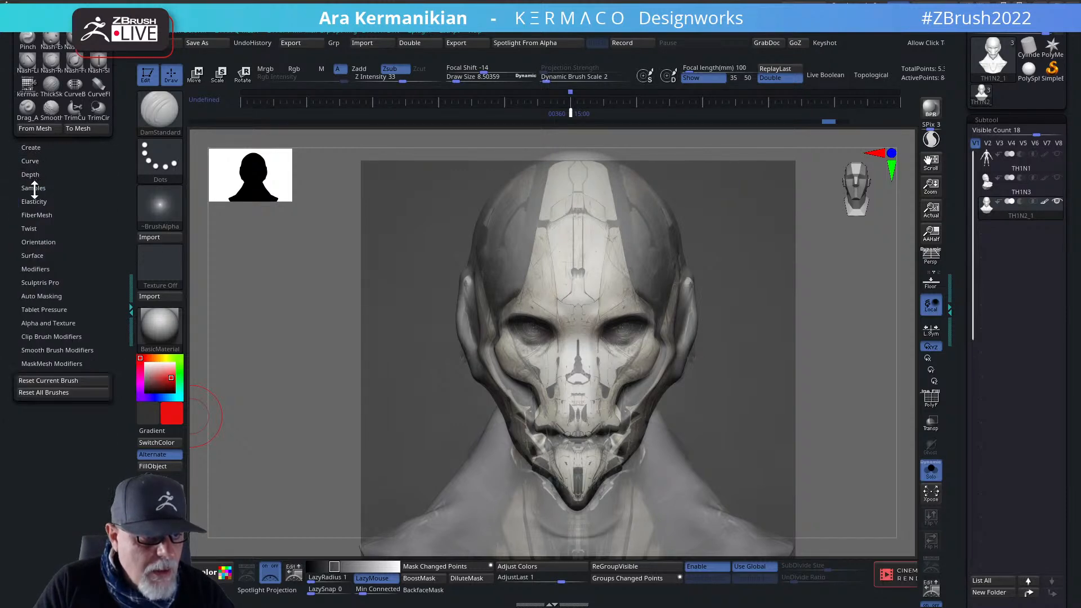
Enable Spotlight Projection in the DamStandard brush's Samples settings and undo a trial stroke on the head.
click(37, 188)
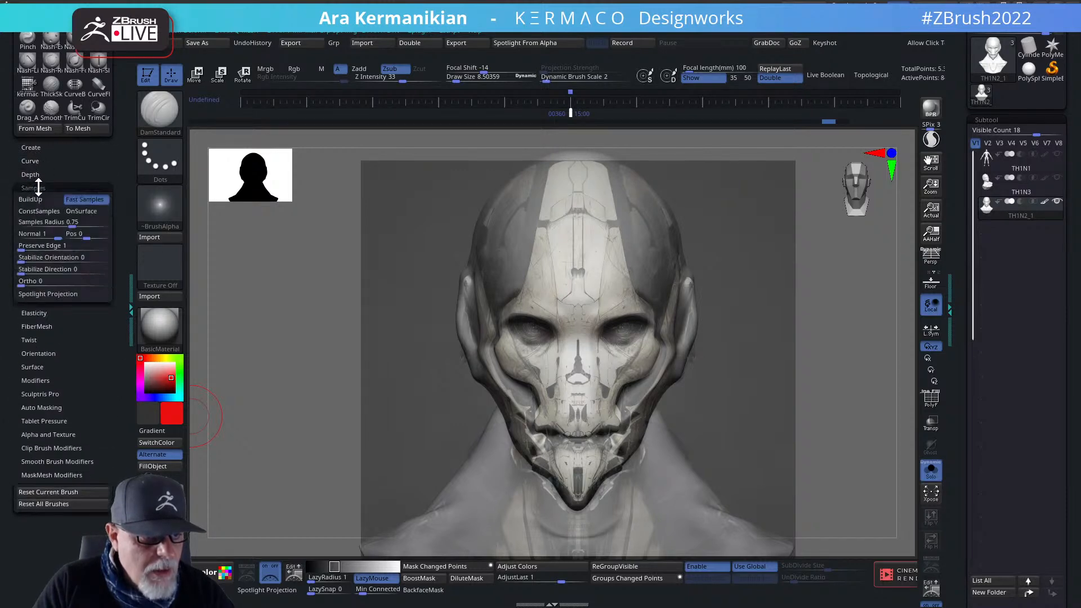
click(48, 294)
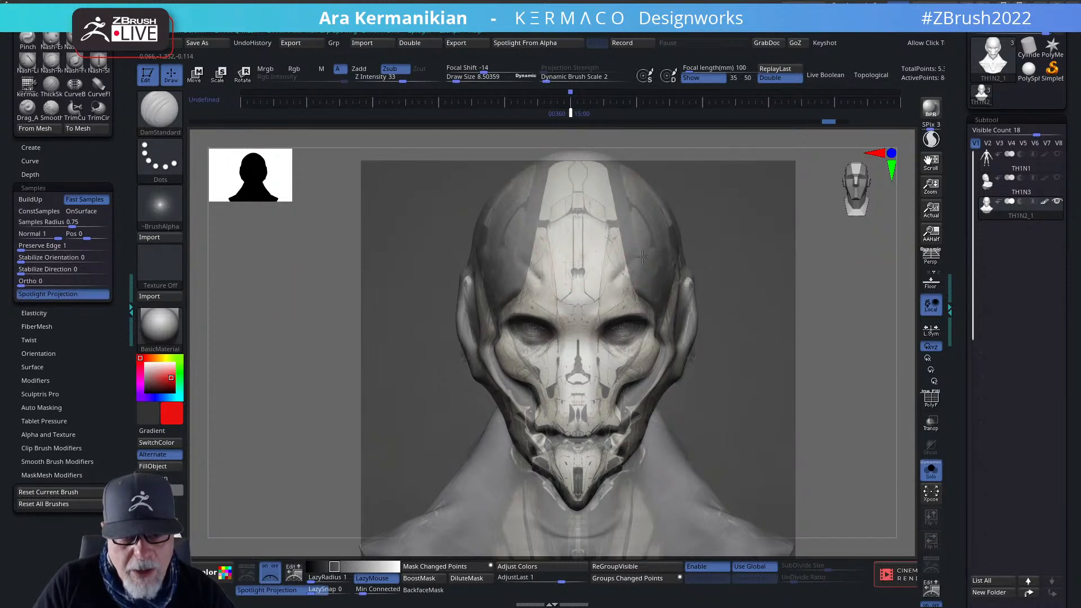
key(ctrl)
key(ctrl+z)
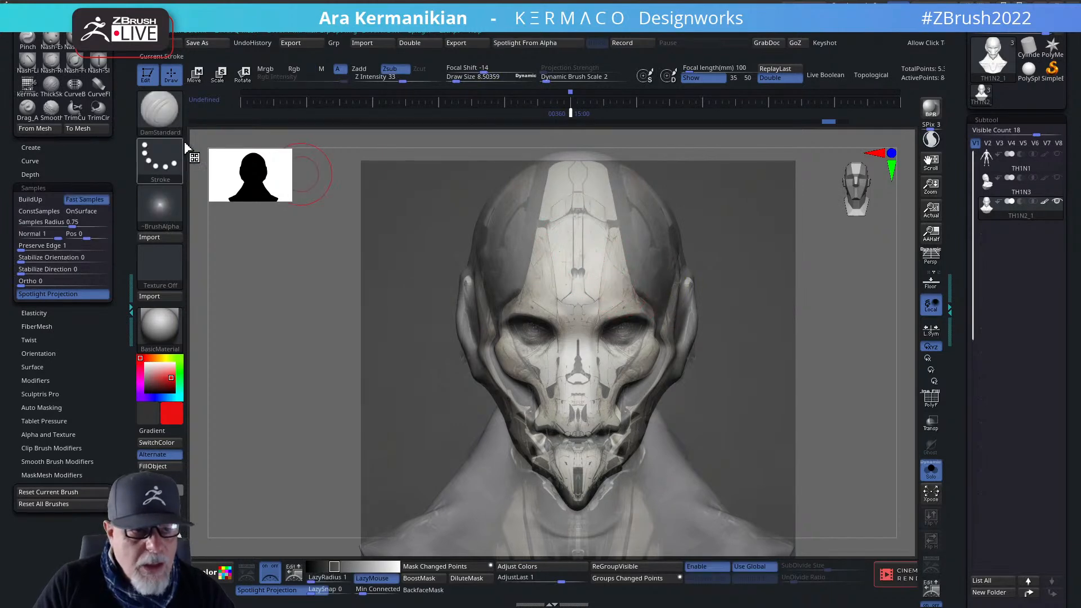
Turn off Spotlight Projection for the DamStandard brush and switch to the Paint brush with Spotlight Projection enabled.
right_click(281, 201)
click(254, 178)
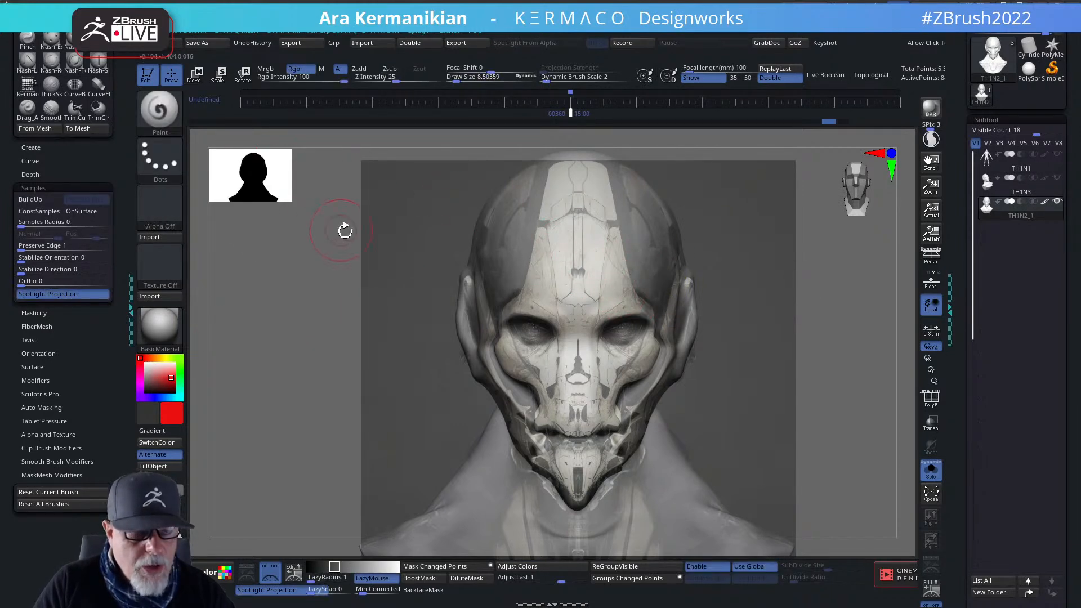
key(ctrl+space)
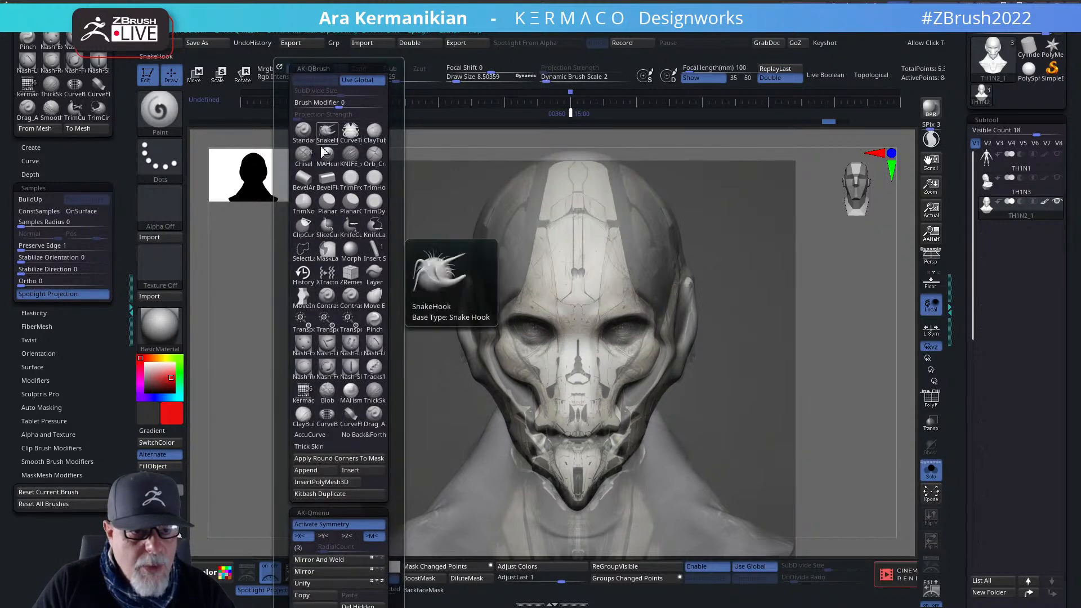
right_click(384, 222)
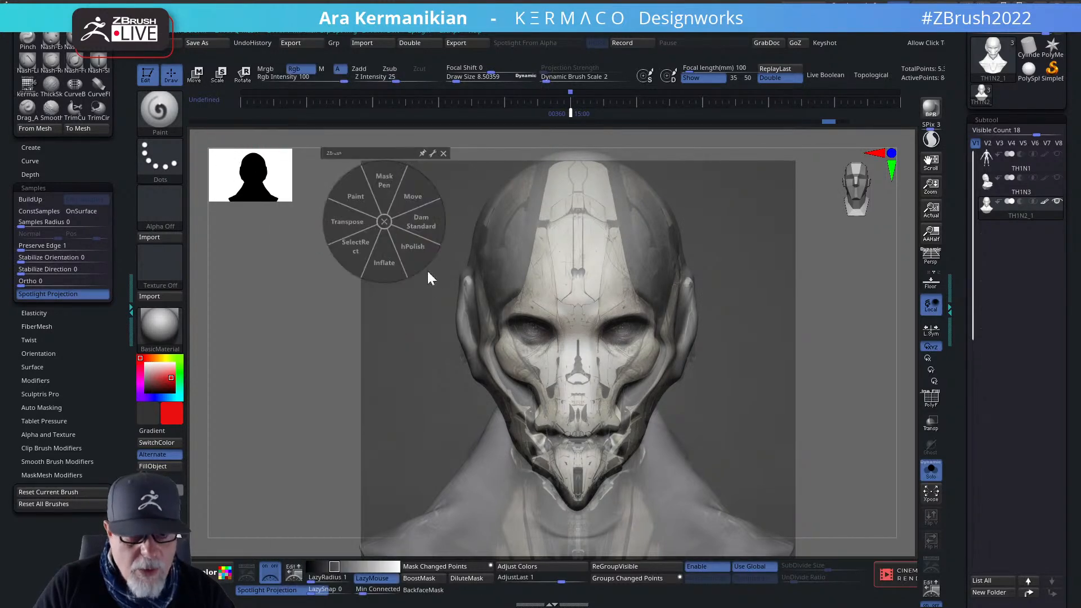
click(423, 220)
click(65, 293)
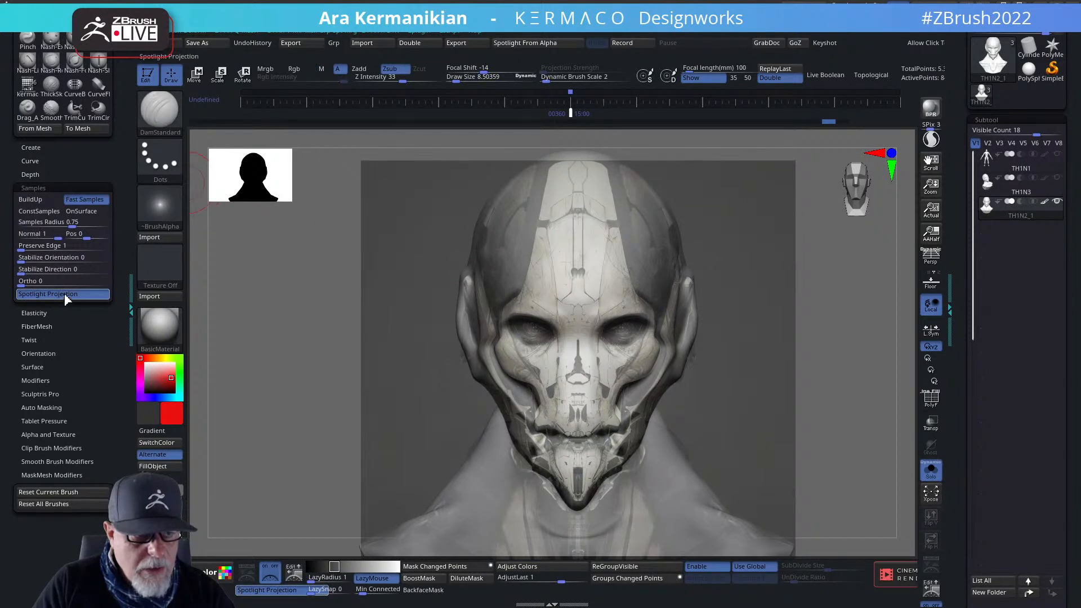
right_click(282, 180)
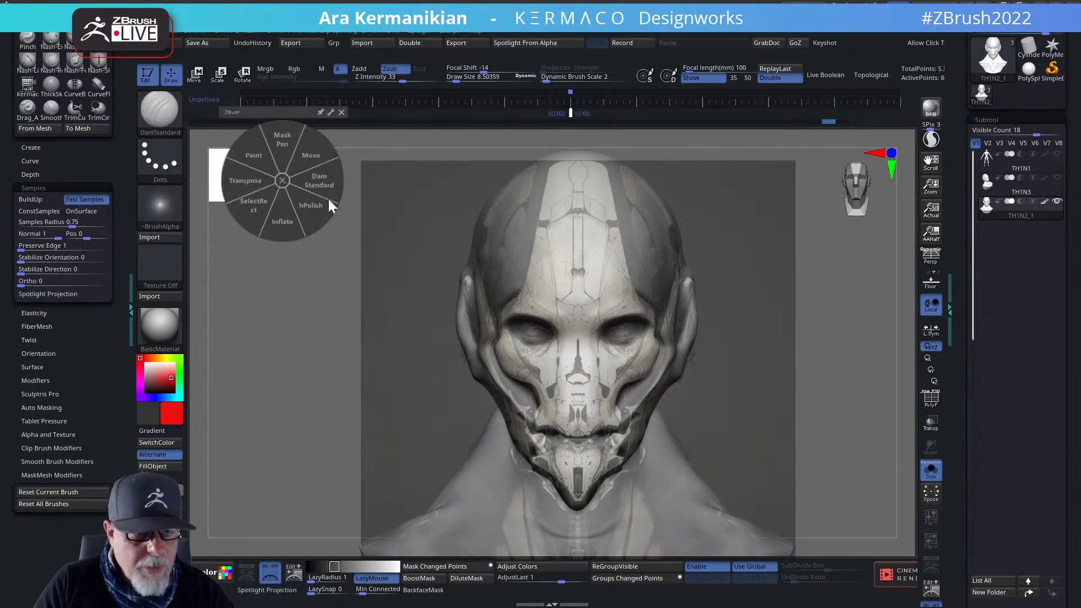
click(251, 153)
click(64, 294)
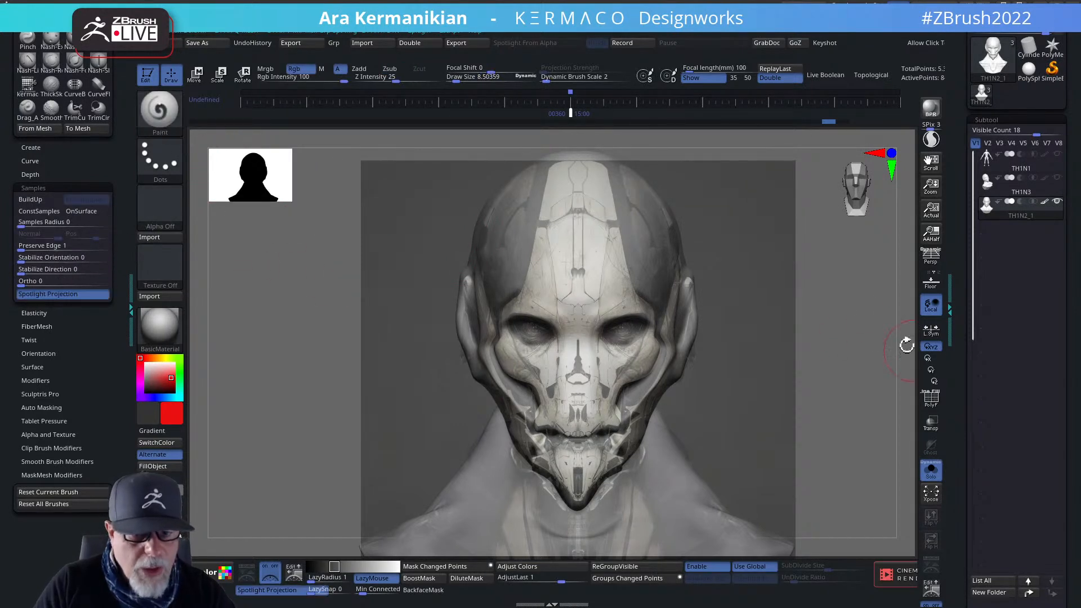
Try projecting the reference colours onto the face and head with the Paint brush, and hide the reference to check the paint.
mouse_move(588, 270)
mouse_down()
mouse_move(614, 259)
mouse_move(562, 304)
mouse_move(535, 243)
mouse_move(625, 237)
mouse_move(557, 191)
mouse_move(609, 180)
mouse_move(535, 169)
mouse_move(524, 344)
mouse_move(585, 410)
mouse_move(585, 477)
mouse_up()
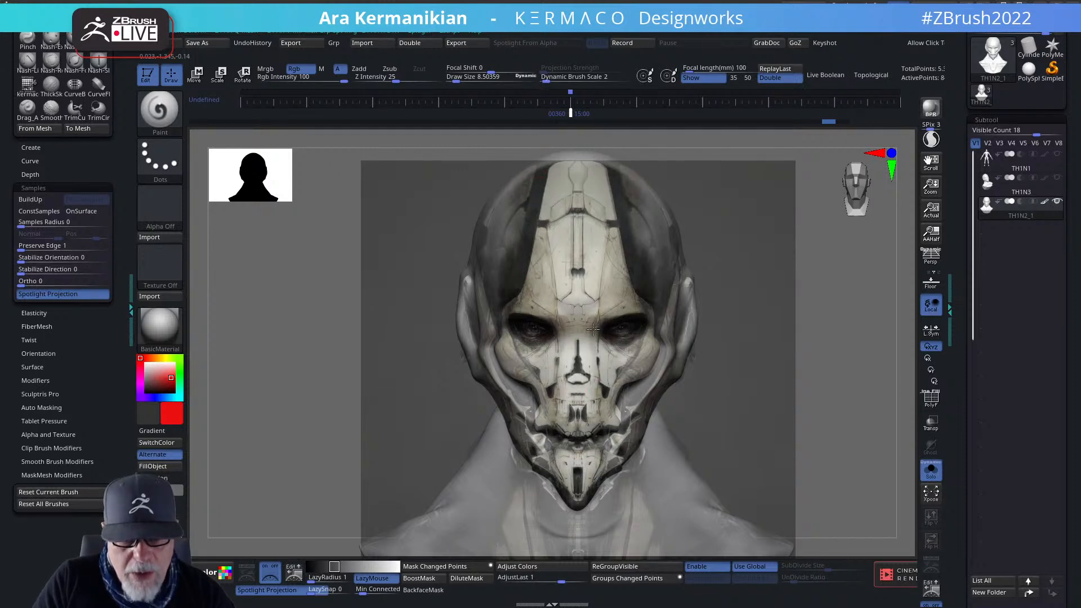
mouse_move(593, 330)
mouse_down()
mouse_move(631, 400)
mouse_move(670, 298)
mouse_move(671, 252)
mouse_move(676, 299)
mouse_up()
mouse_move(503, 287)
mouse_down()
mouse_move(506, 372)
mouse_move(535, 434)
mouse_move(577, 473)
mouse_up()
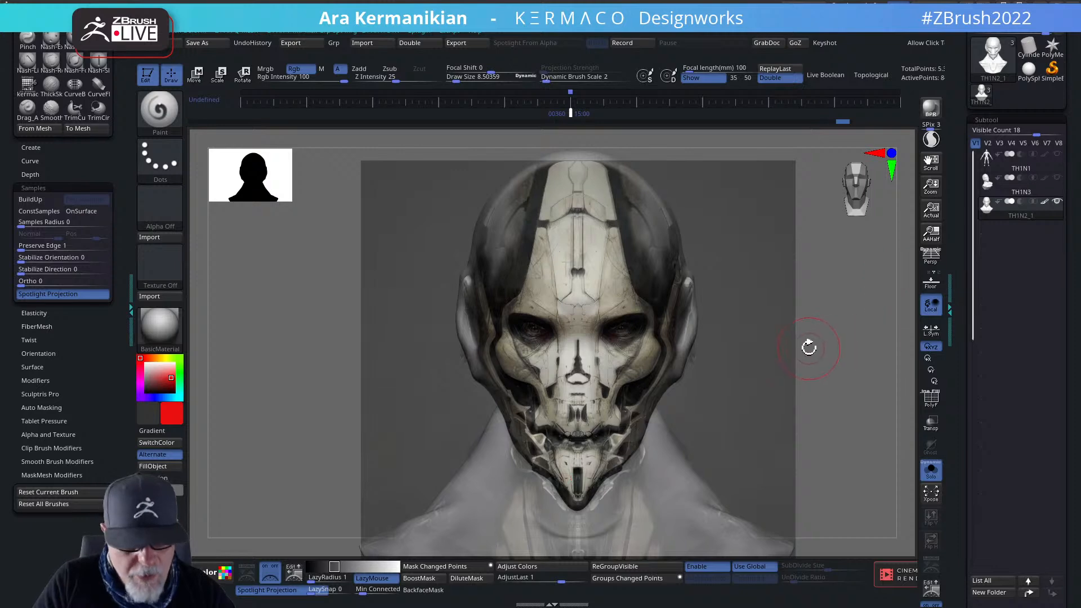
key(shift+z)
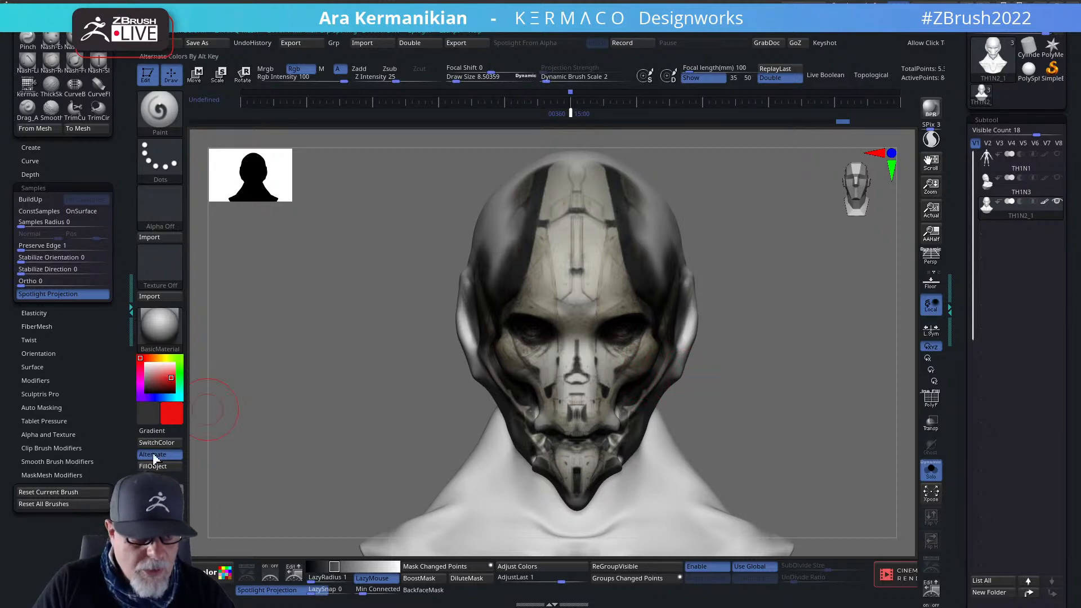
Set the colour to white and fill the whole bust with it.
click(143, 362)
click(140, 358)
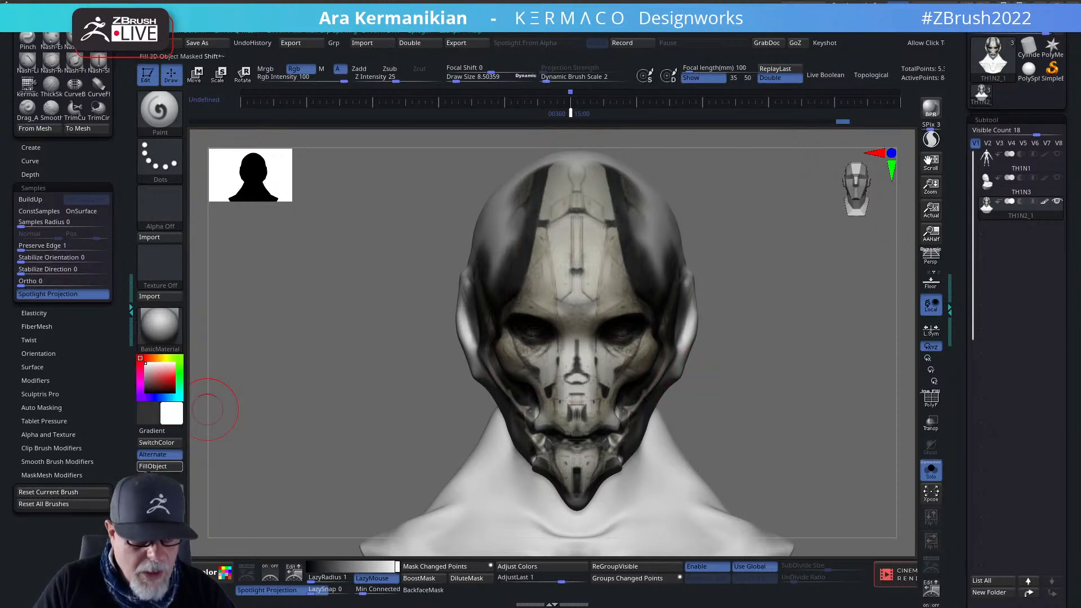
click(160, 467)
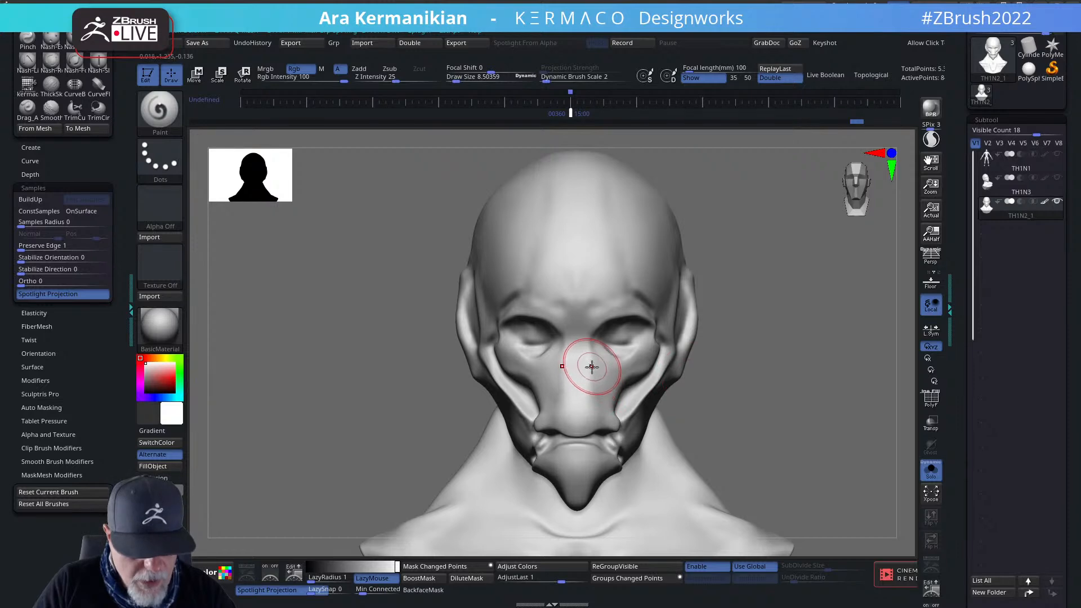
Show the Spotlight reference again without its control dial and turn on the bust's polyframe display.
key(shift+z)
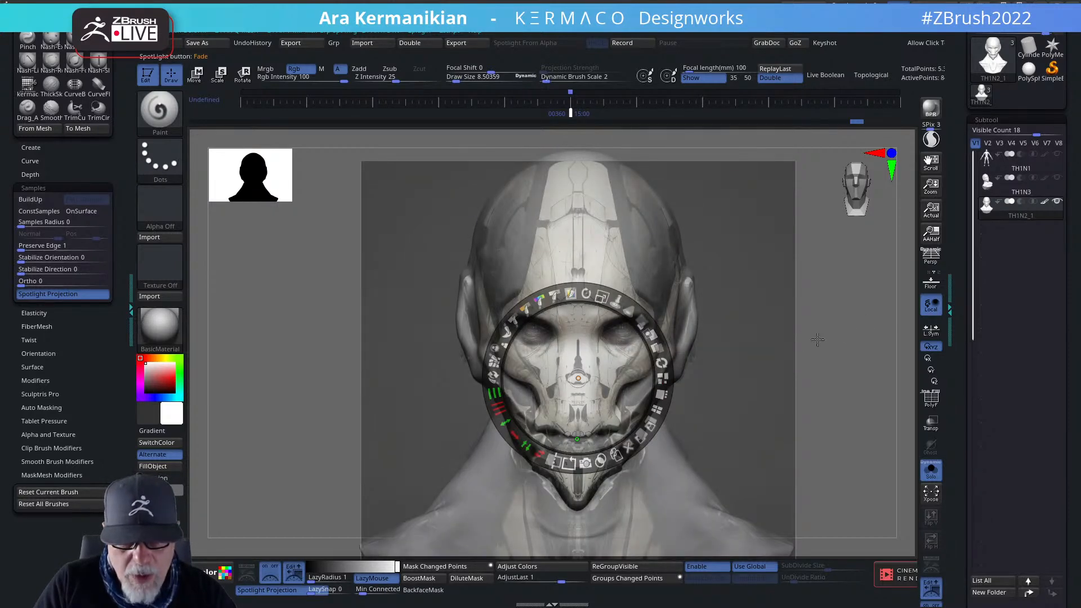
key(z)
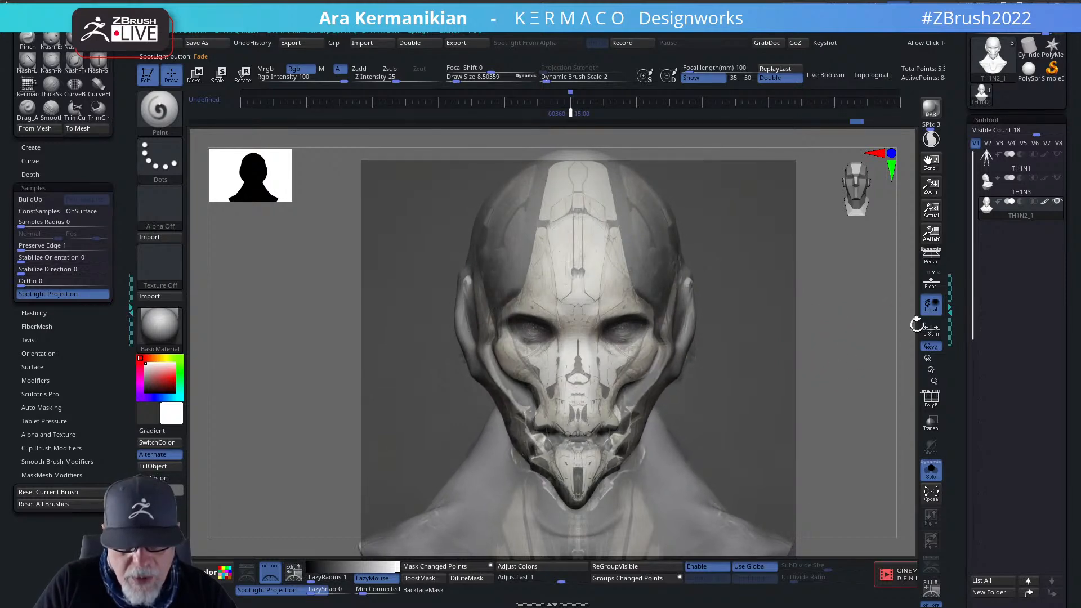
click(932, 399)
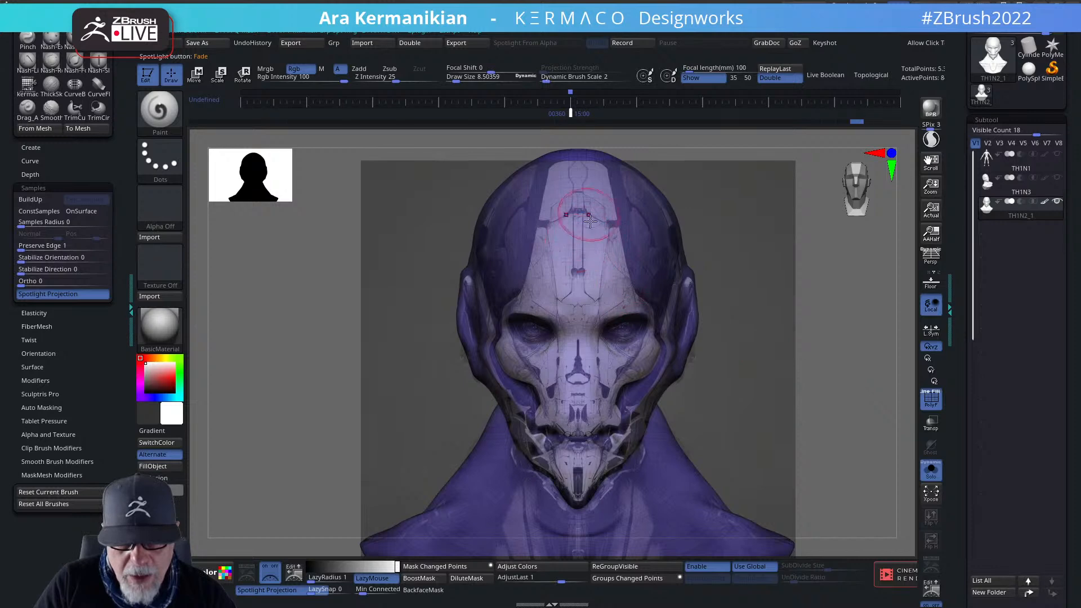
Realign the bust beneath the reference so the chin, eyes and head outline match the concept.
alt+drag(868, 359, 843, 352)
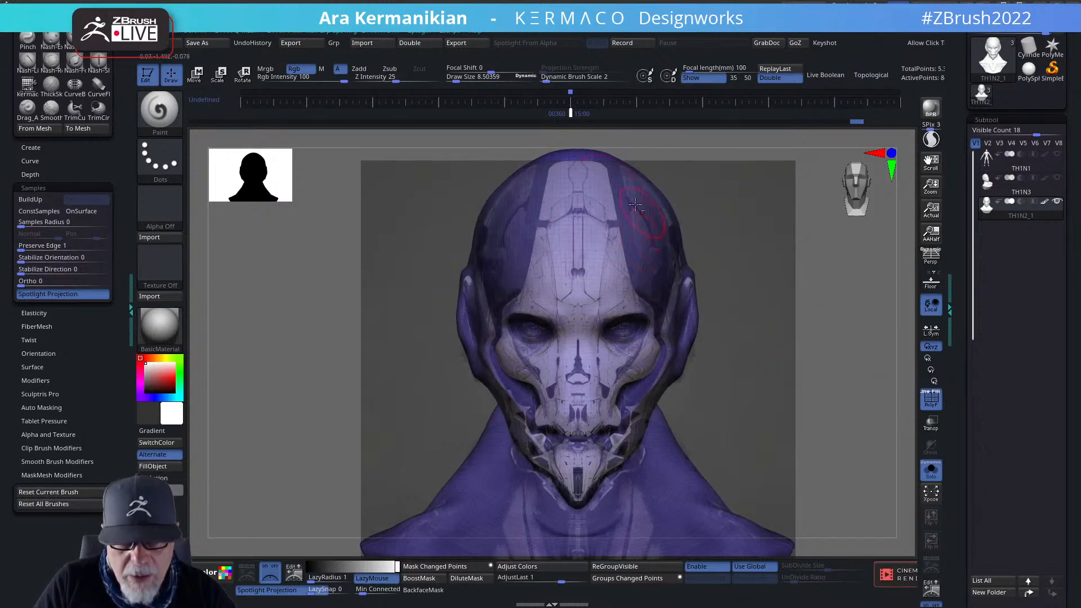
alt+drag(855, 281, 855, 281)
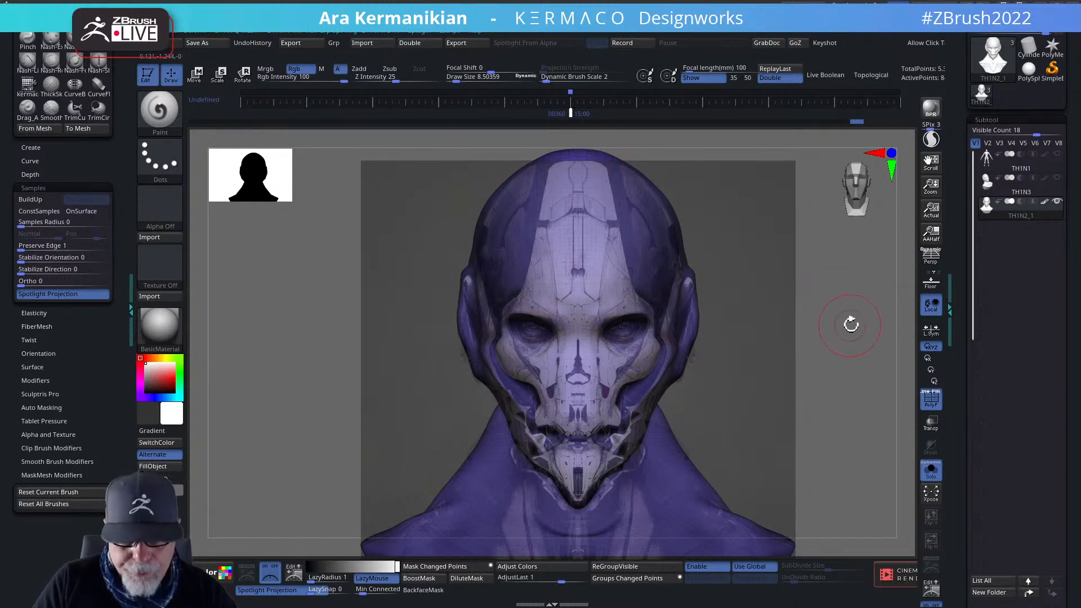
alt+drag(859, 325, 890, 340)
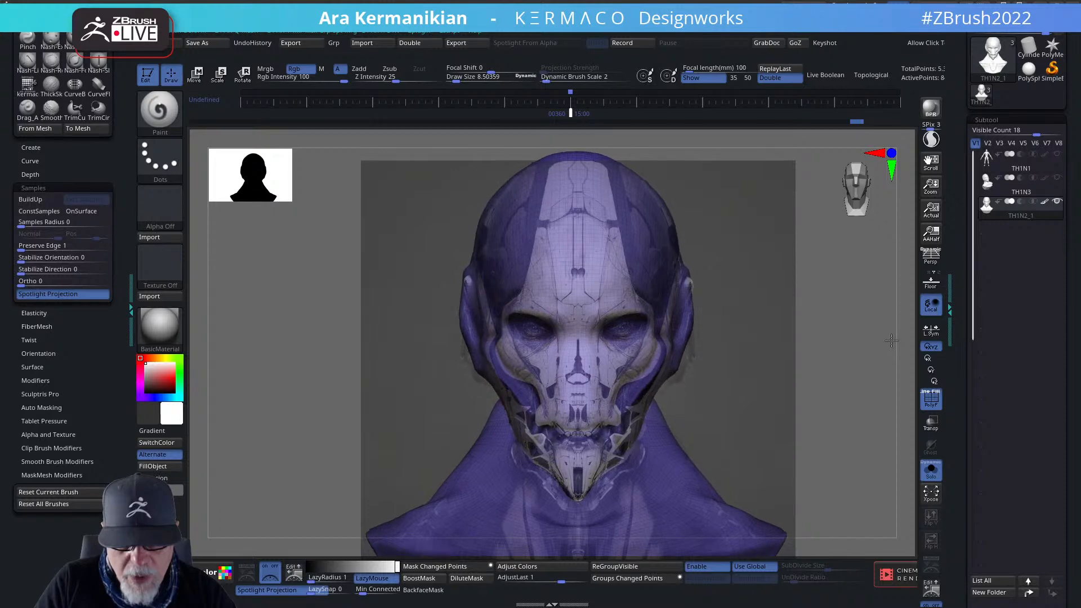
drag(889, 339, 880, 346)
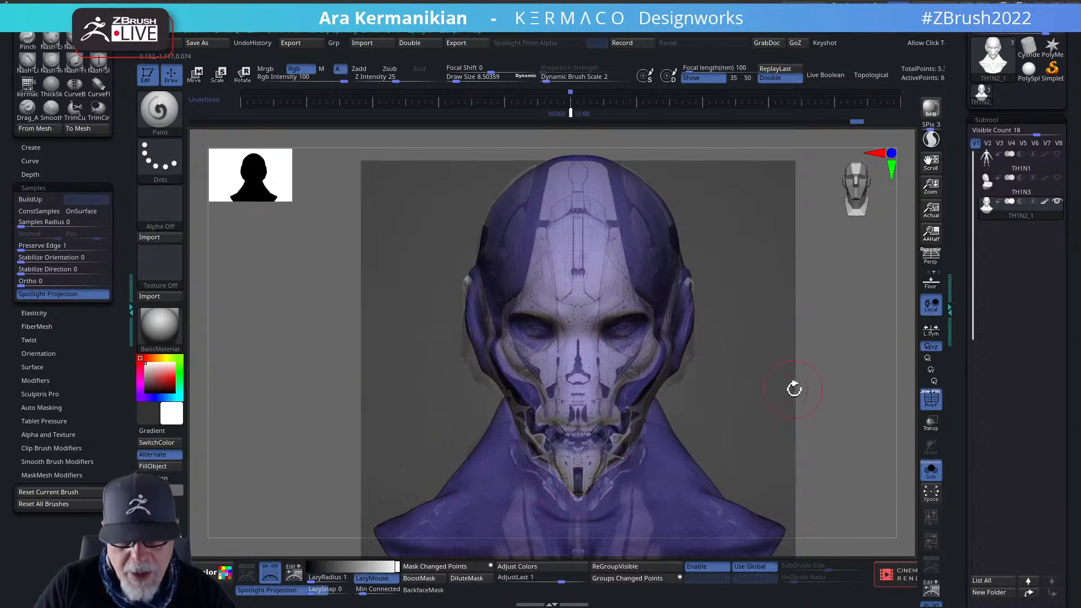
drag(854, 325, 866, 327)
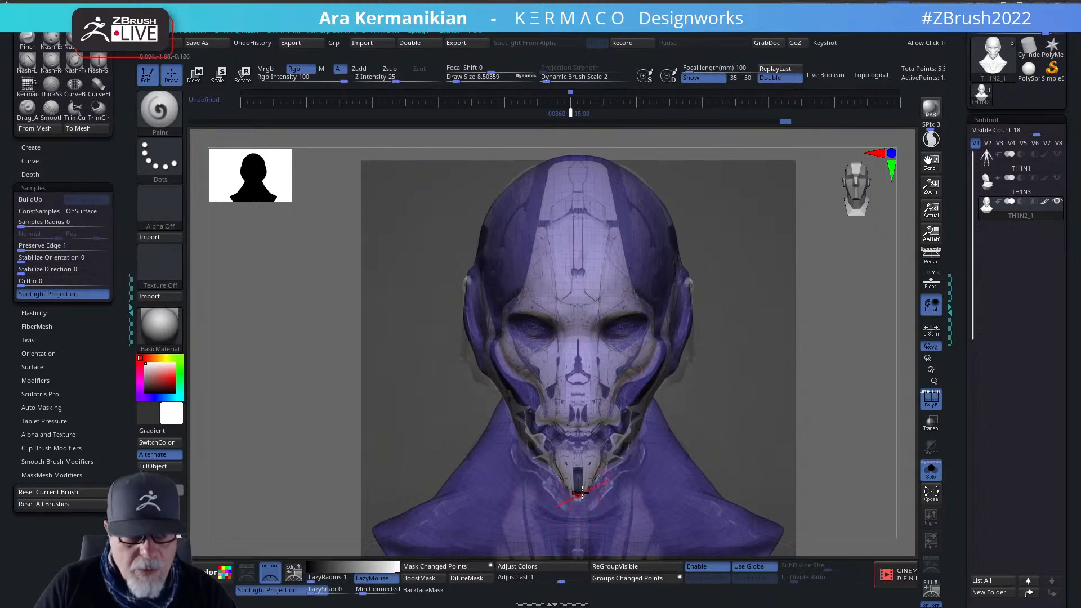
Adjust the jaw and ear outline to the reference with the Move brush at draw size 18.76, undoing the trial chin stroke.
right_click(571, 459)
click(604, 435)
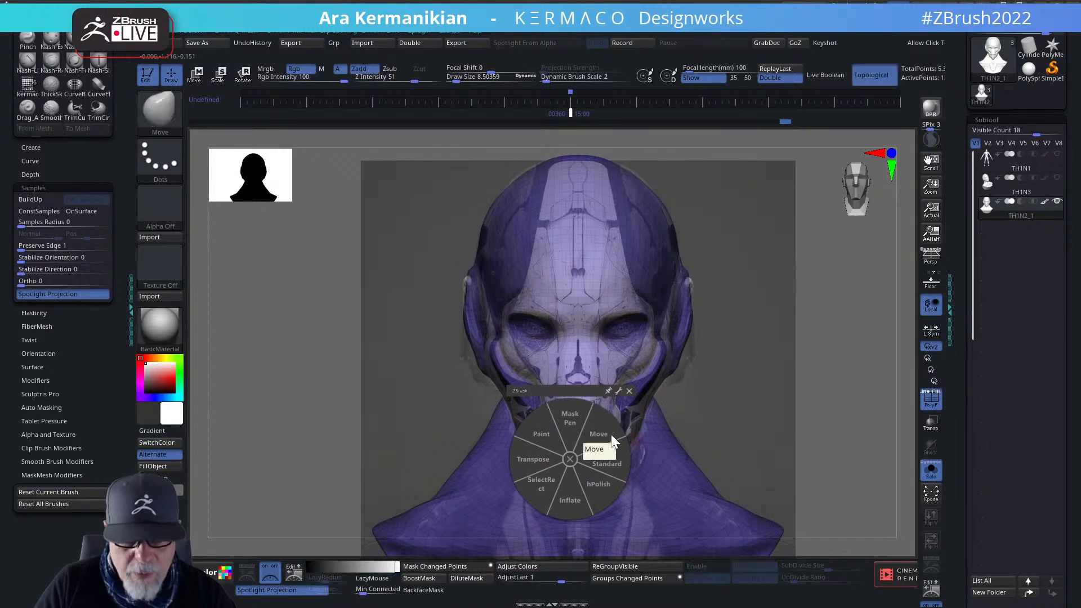
drag(581, 491, 582, 497)
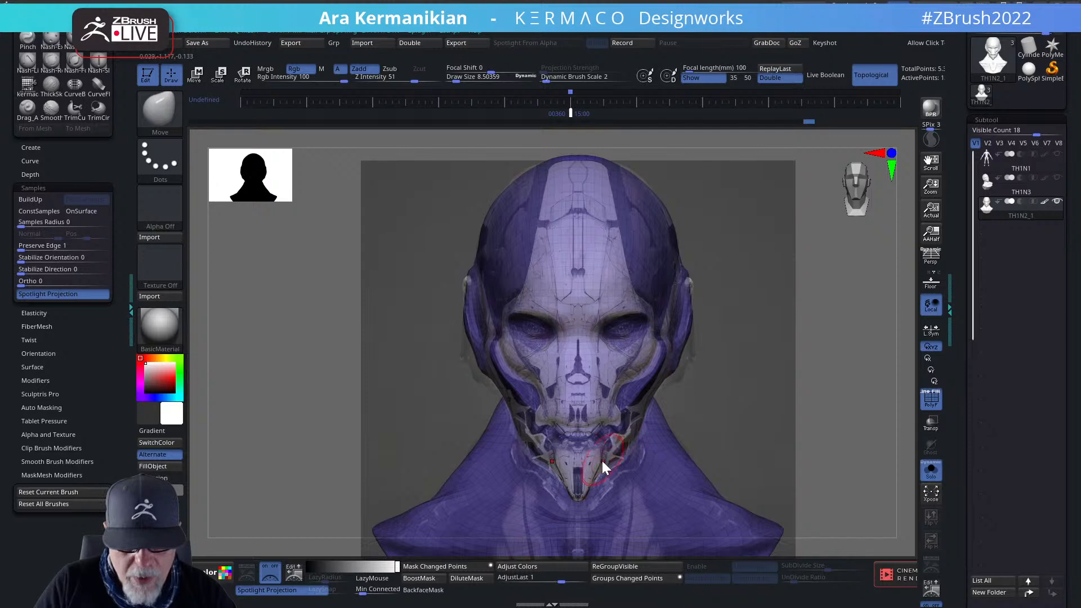
key(ctrl+z)
key(s)
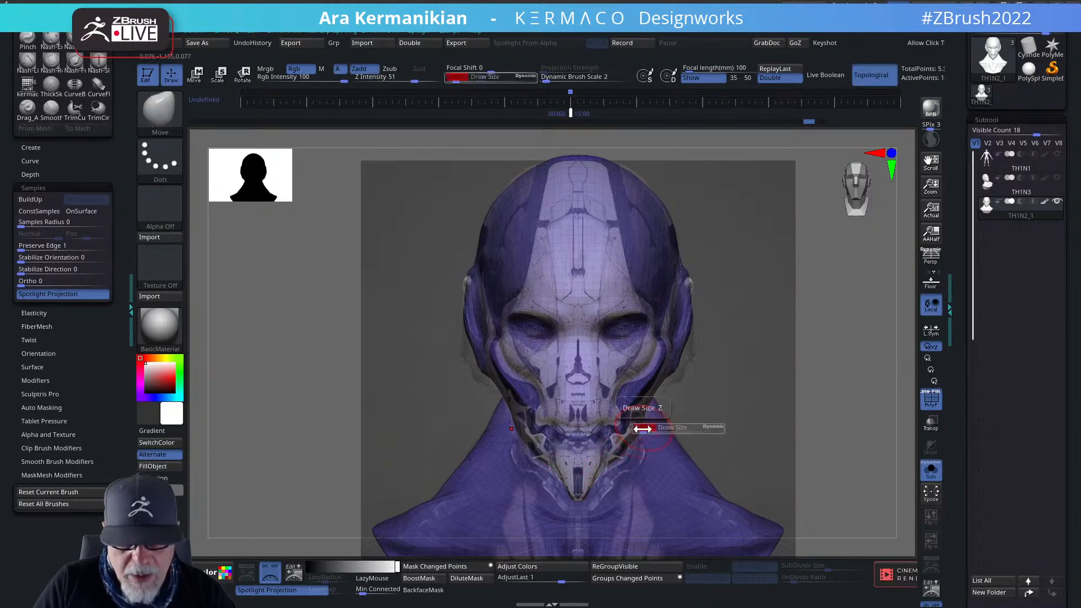
drag(642, 429, 648, 429)
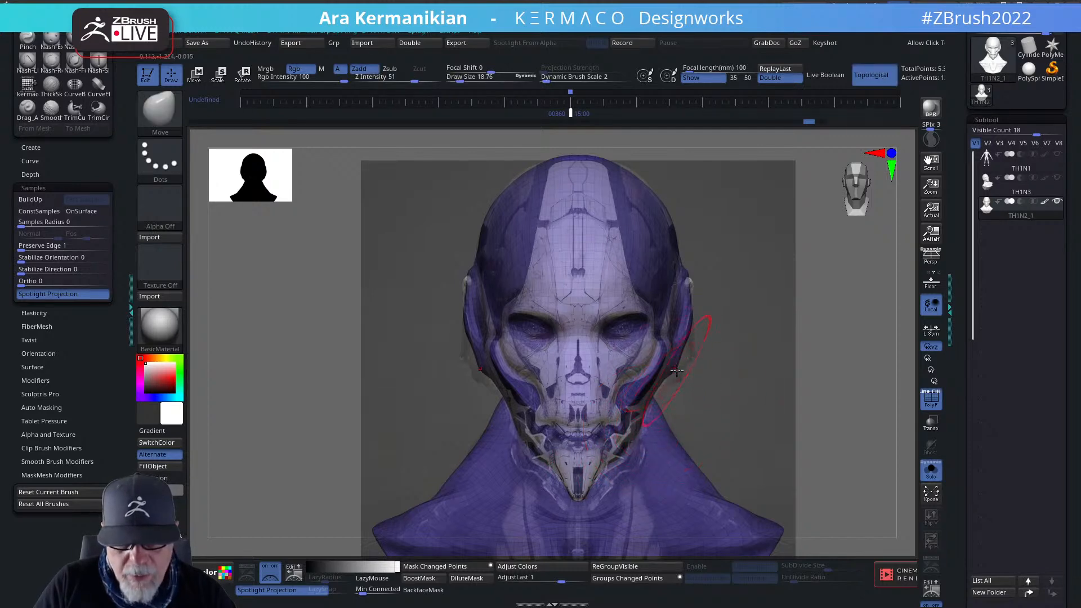
mouse_move(677, 370)
right_down()
mouse_move(724, 370)
mouse_move(680, 370)
right_up()
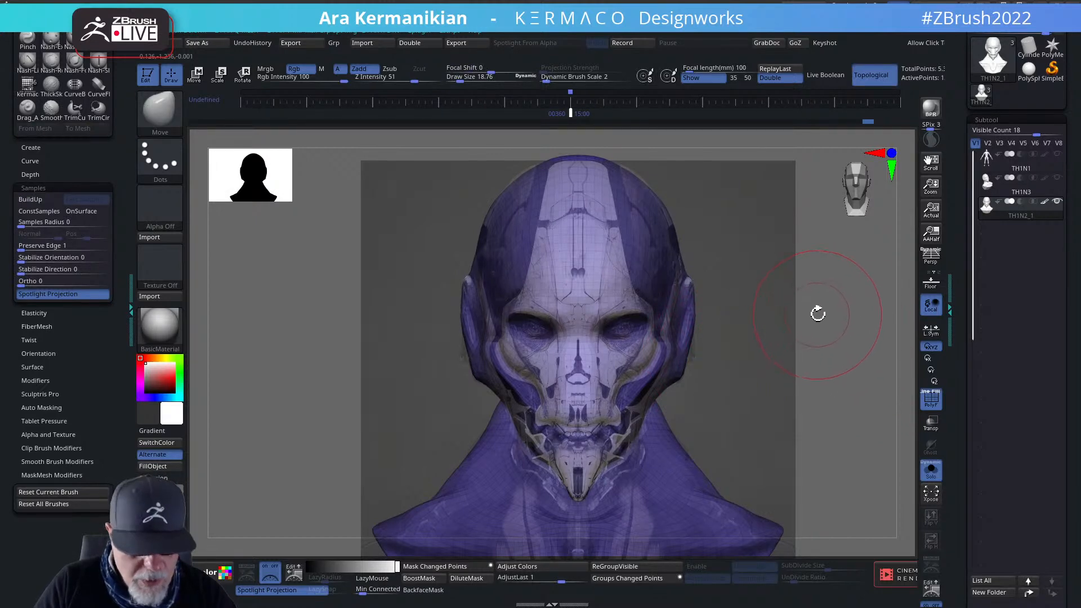
key(z)
key(z)
key(z)
key(z)
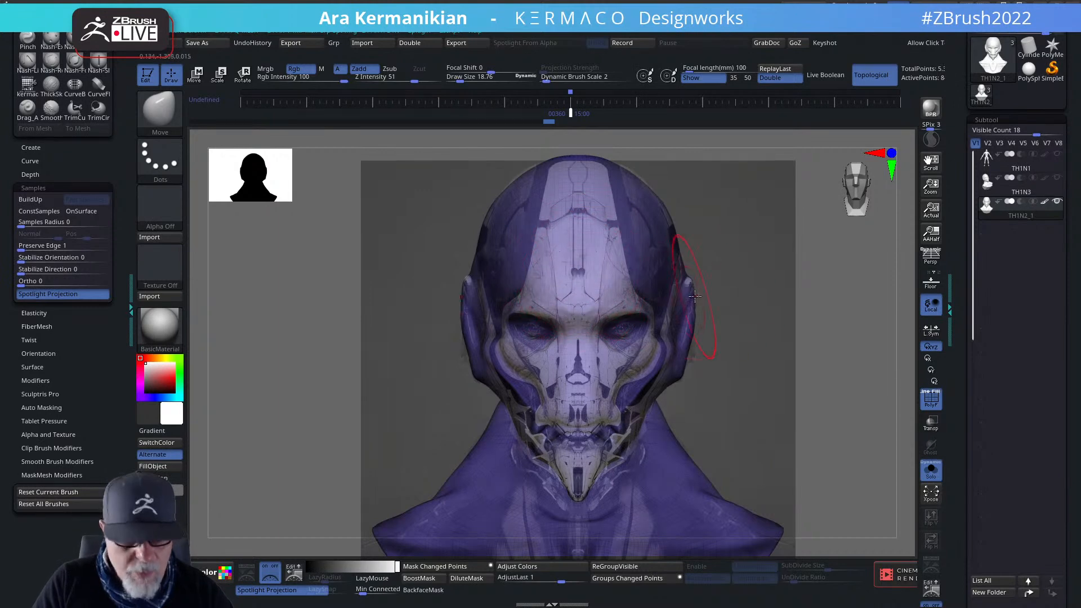
Project the reference colours onto the head, face, neck and shoulders with the Paint brush, and hide the reference and polyframe.
key(space)
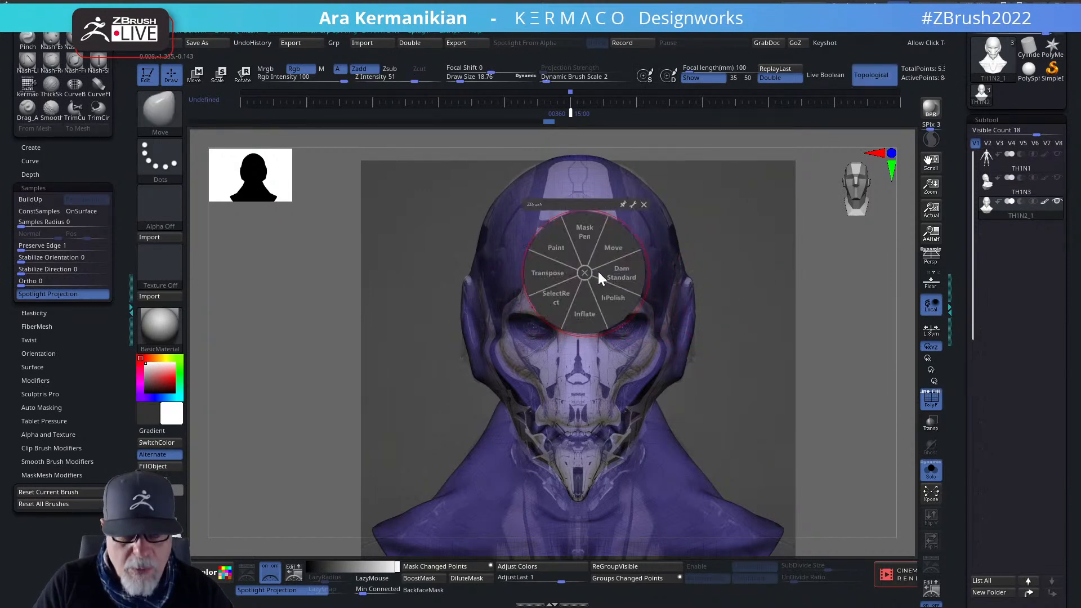
click(555, 248)
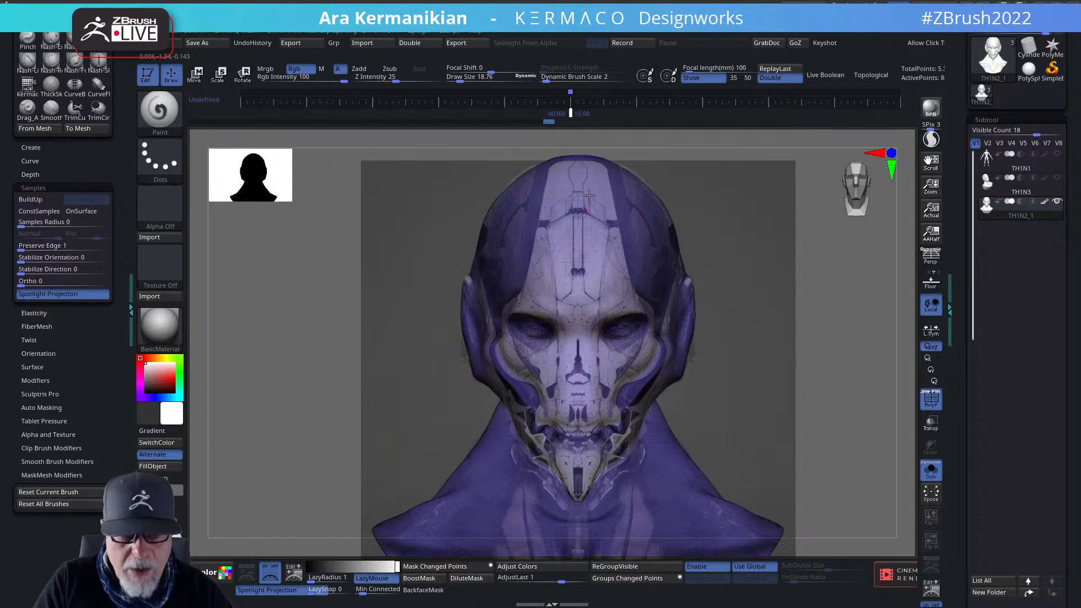
key(space)
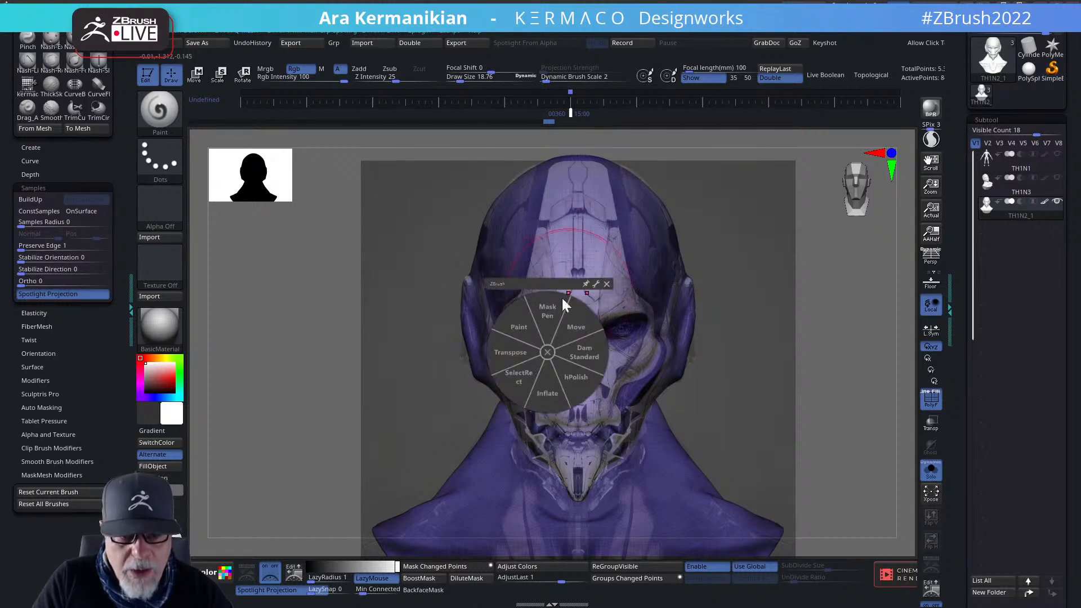
click(548, 353)
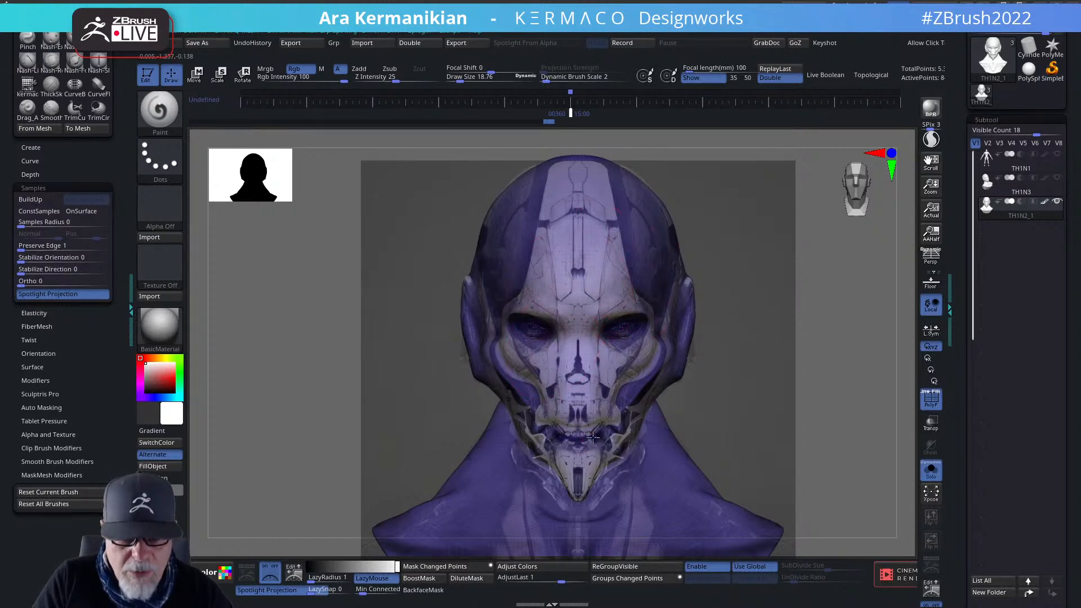
mouse_move(574, 470)
mouse_down()
mouse_move(496, 352)
mouse_move(500, 444)
mouse_move(419, 523)
mouse_move(523, 605)
mouse_up()
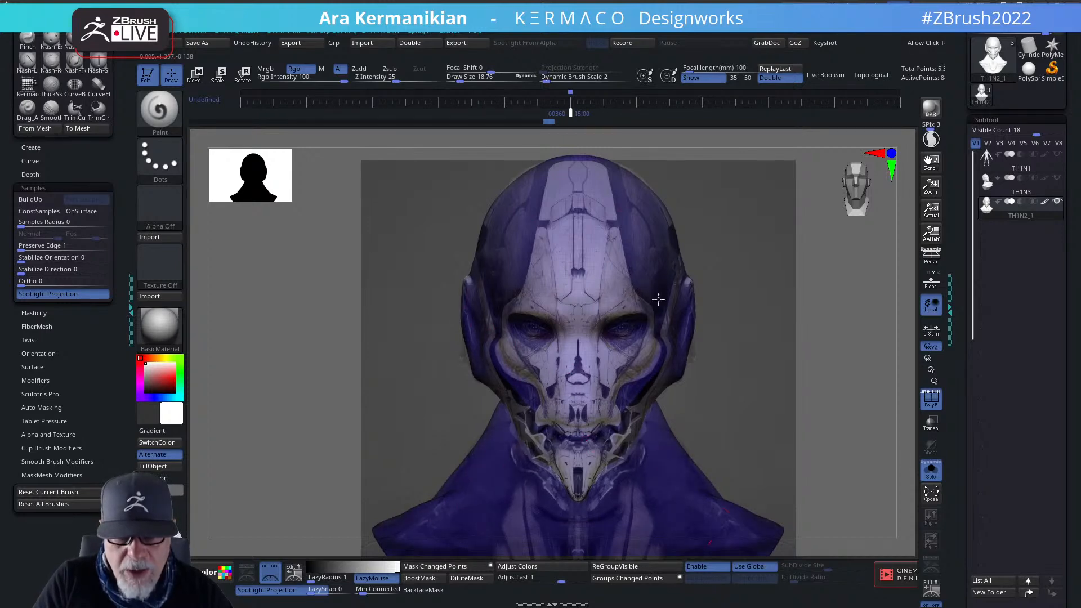
mouse_move(658, 299)
mouse_down()
mouse_move(639, 223)
mouse_move(566, 156)
mouse_up()
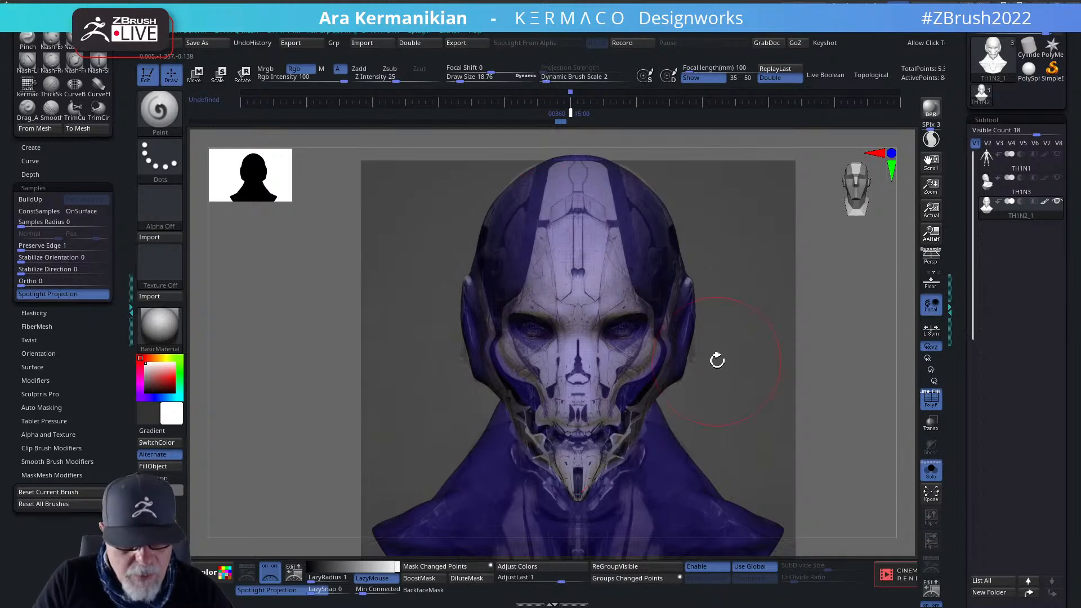
key(shift+z)
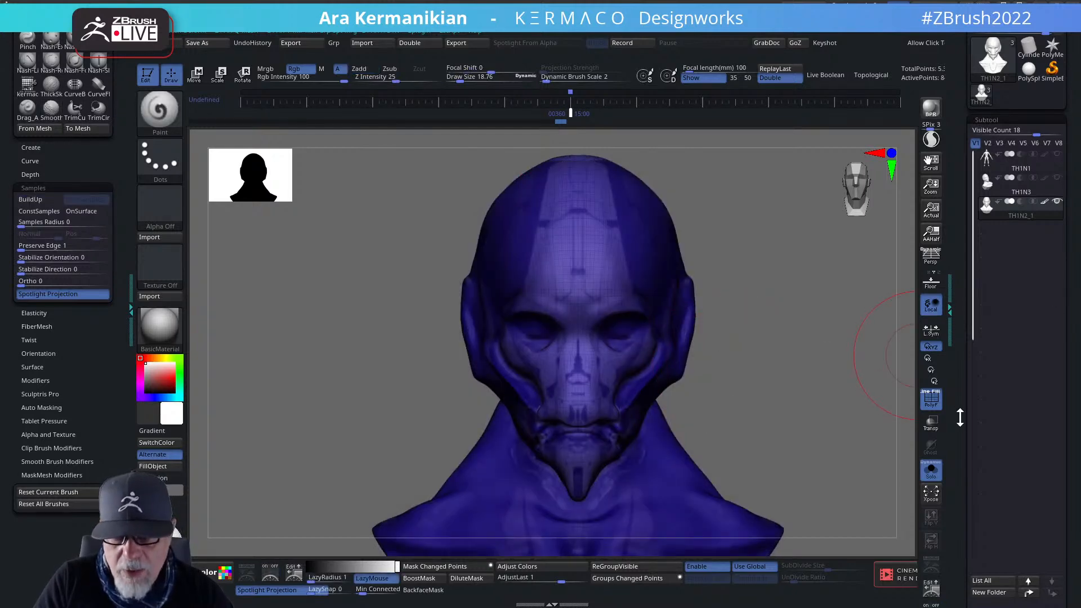
click(933, 401)
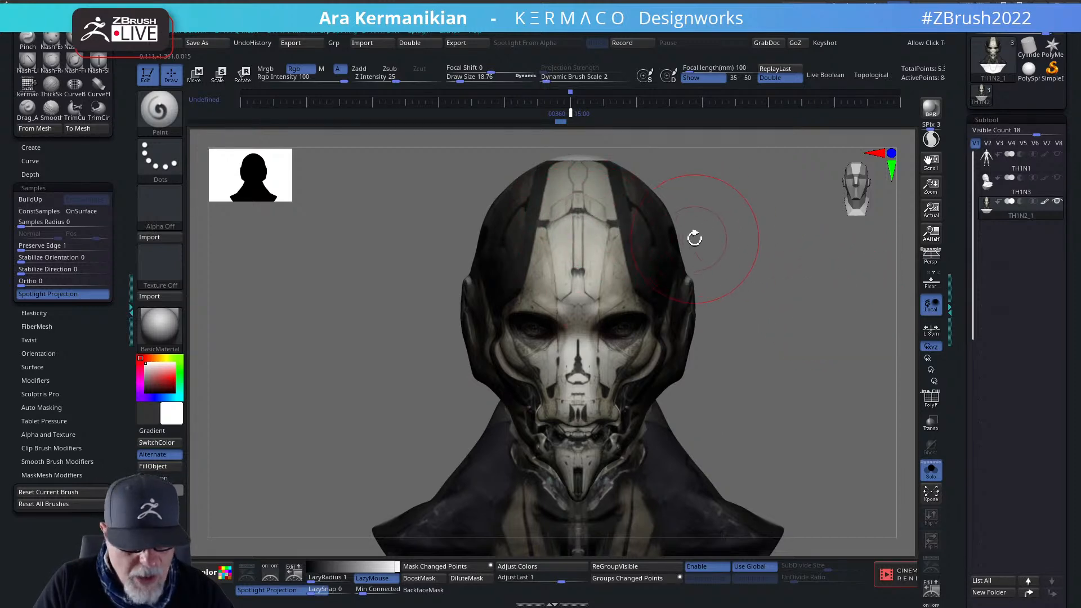
Subdivide the bust once more and return to the stored camera view at its timeline keyframe.
key(ctrl+1)
click(657, 175)
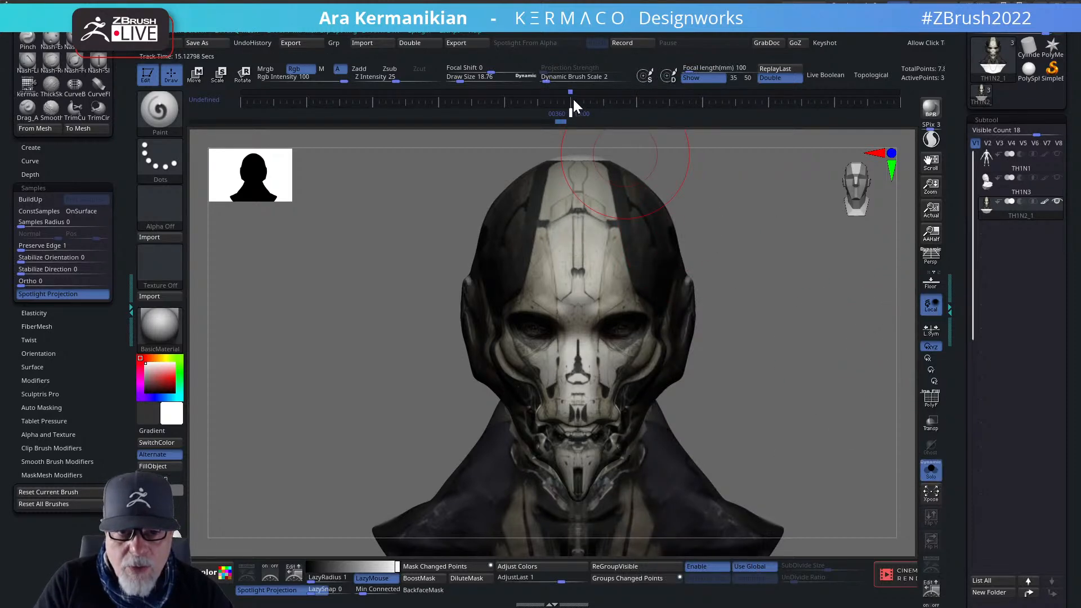
click(571, 101)
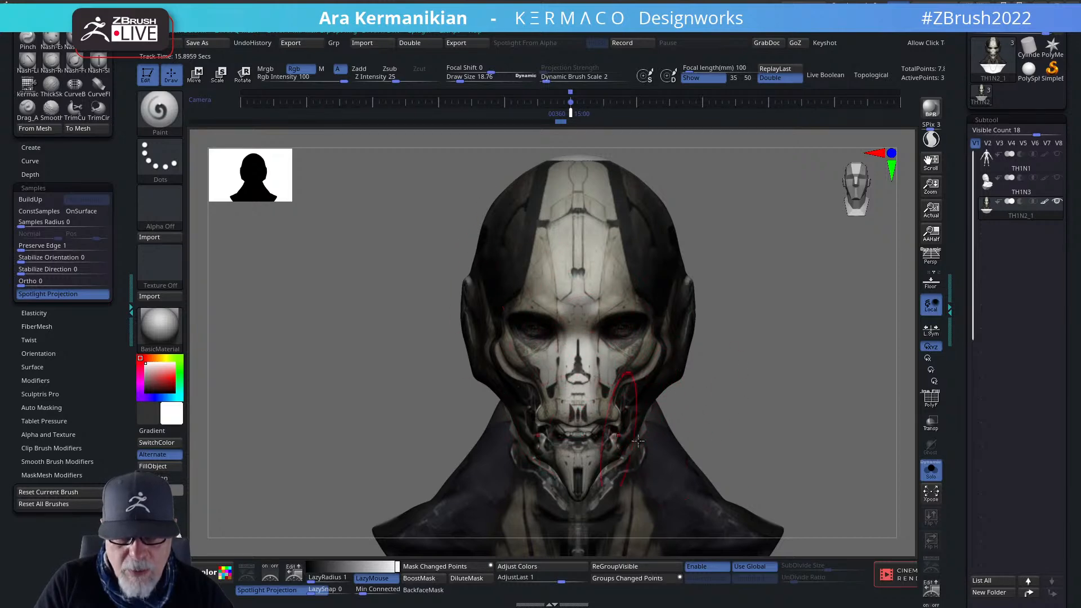
Compare the painted bust with the Spotlight reference, then examine the projected colours from the front and both sides.
key(shift+z)
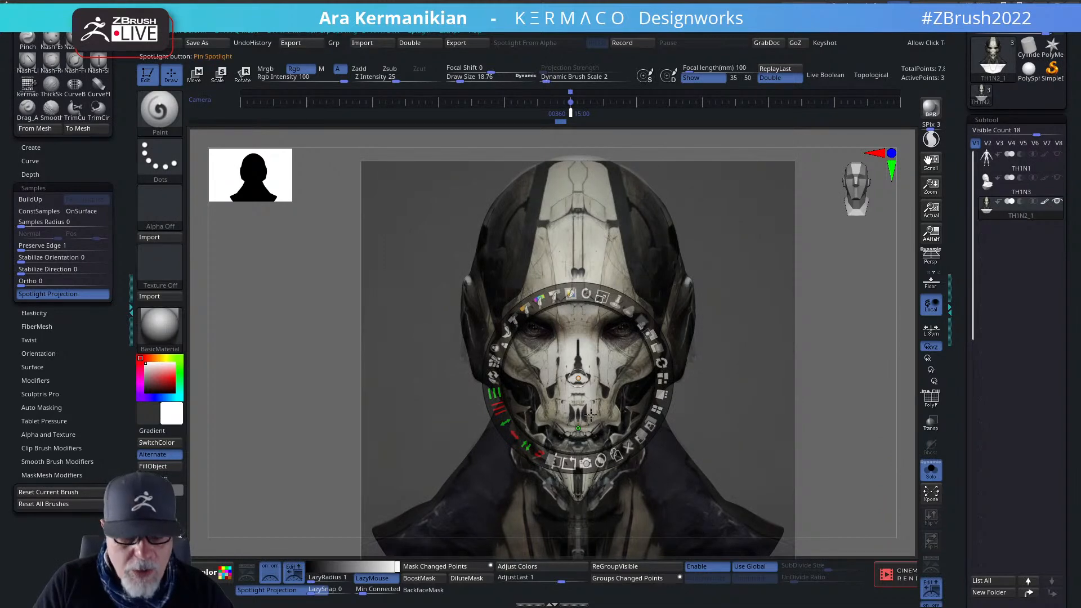
key(z)
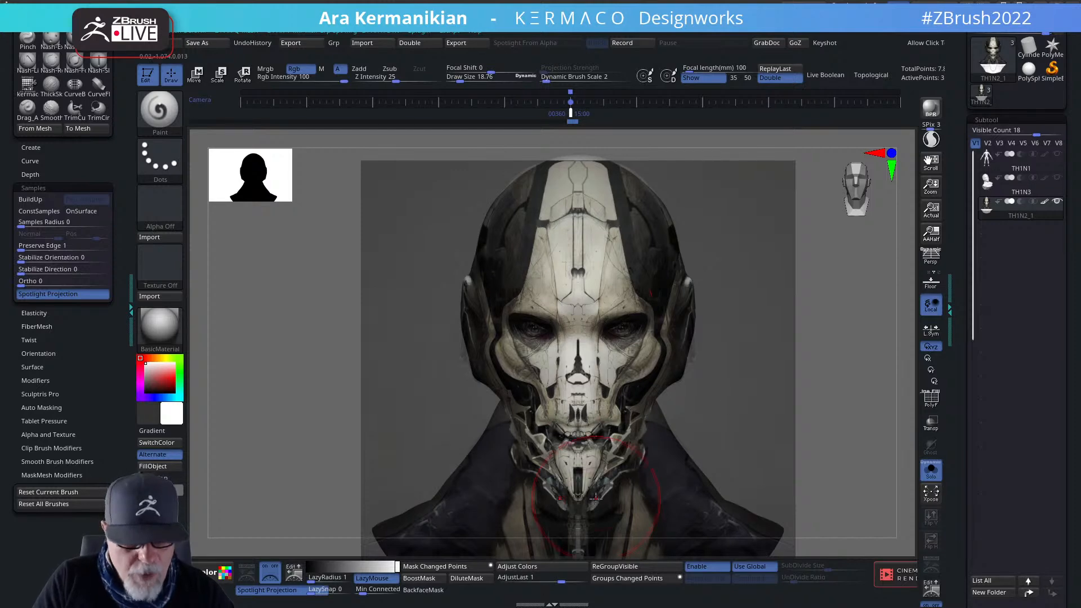
key(shift+z)
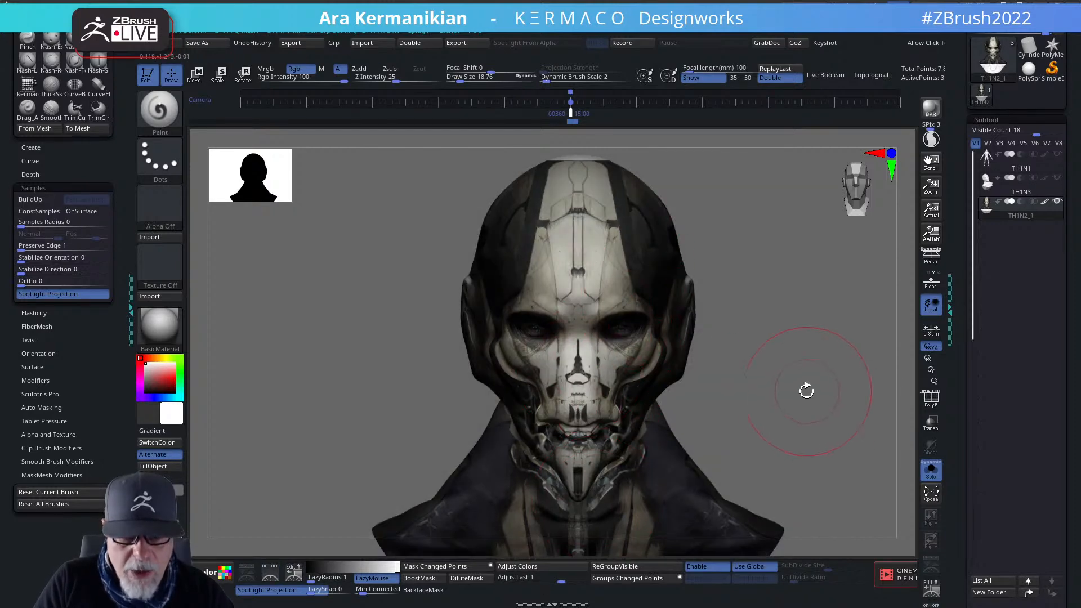
drag(796, 386, 809, 406)
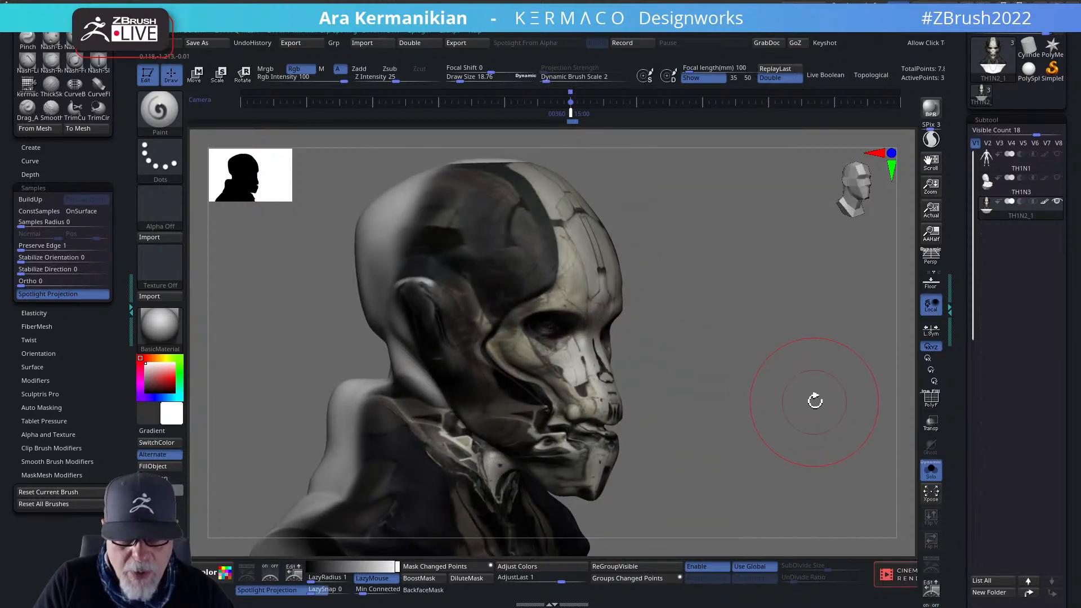
drag(779, 333, 617, 285)
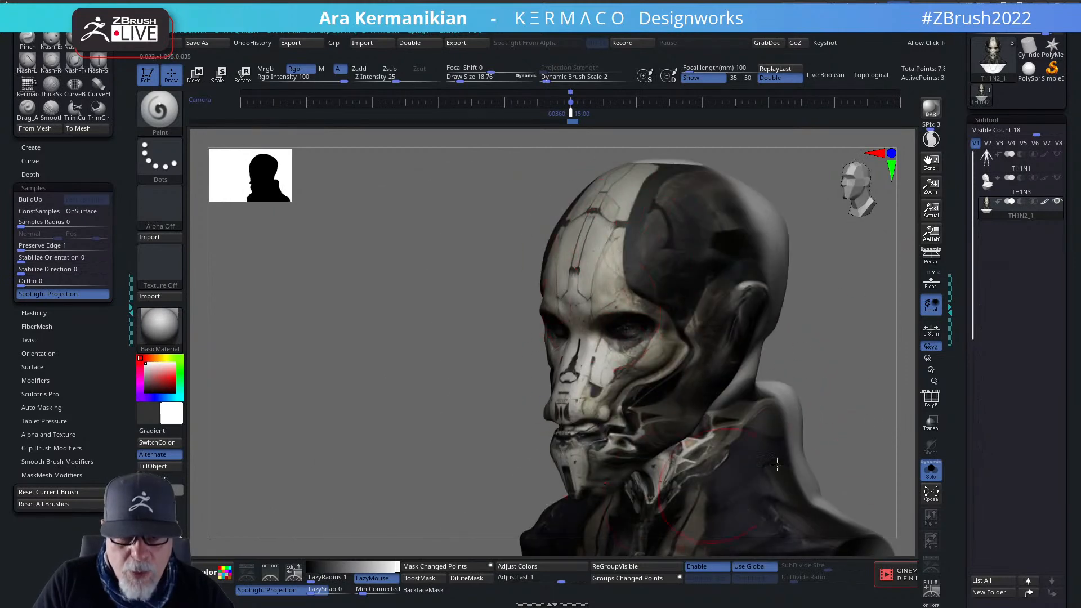
drag(900, 411, 860, 398)
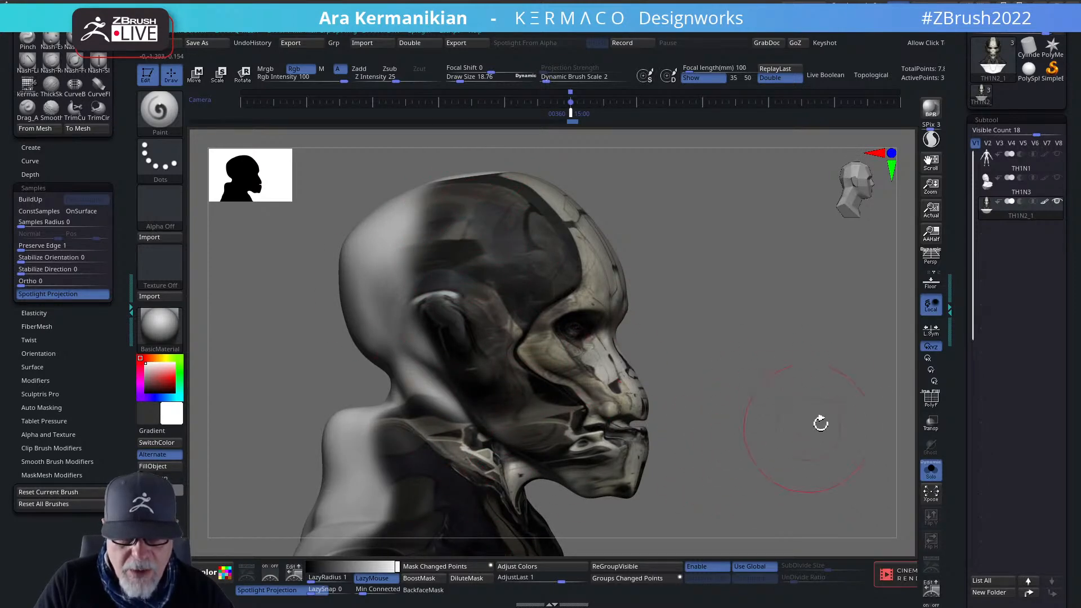
drag(821, 423, 779, 400)
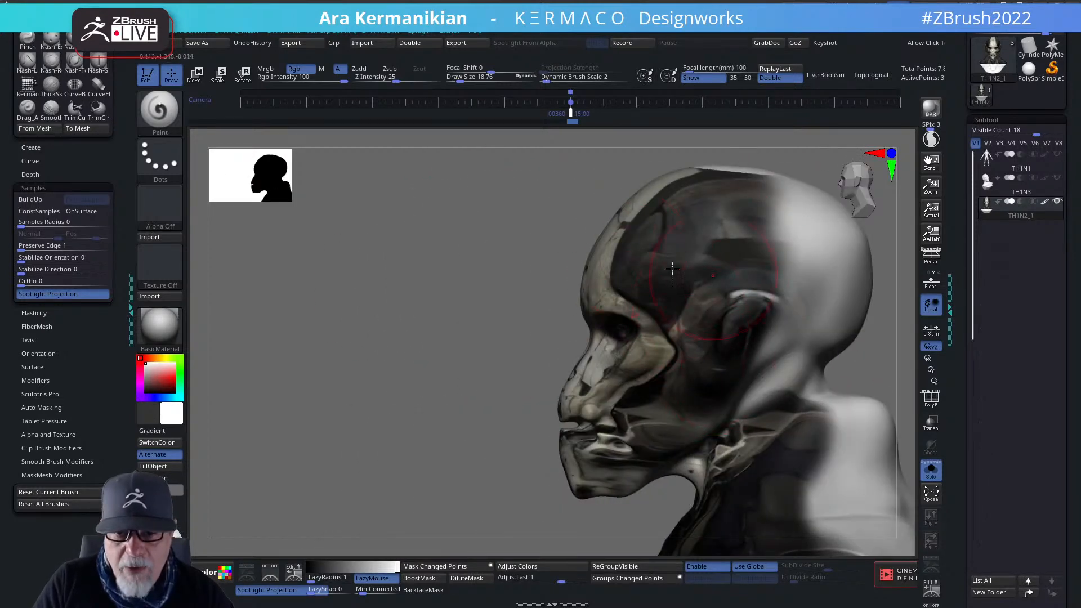
drag(384, 388, 506, 241)
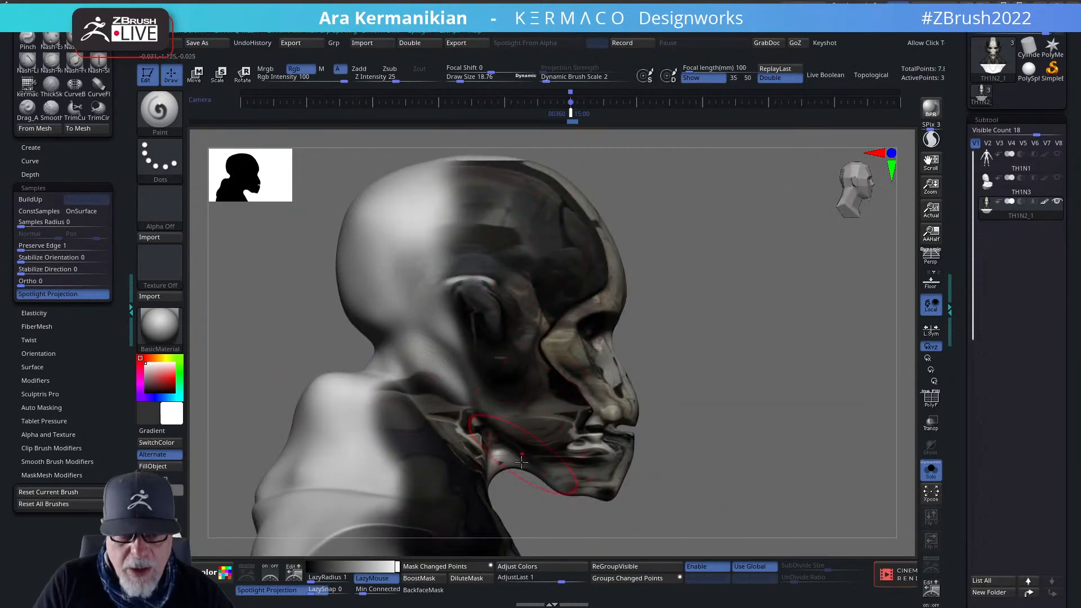
shift+drag(792, 384, 670, 394)
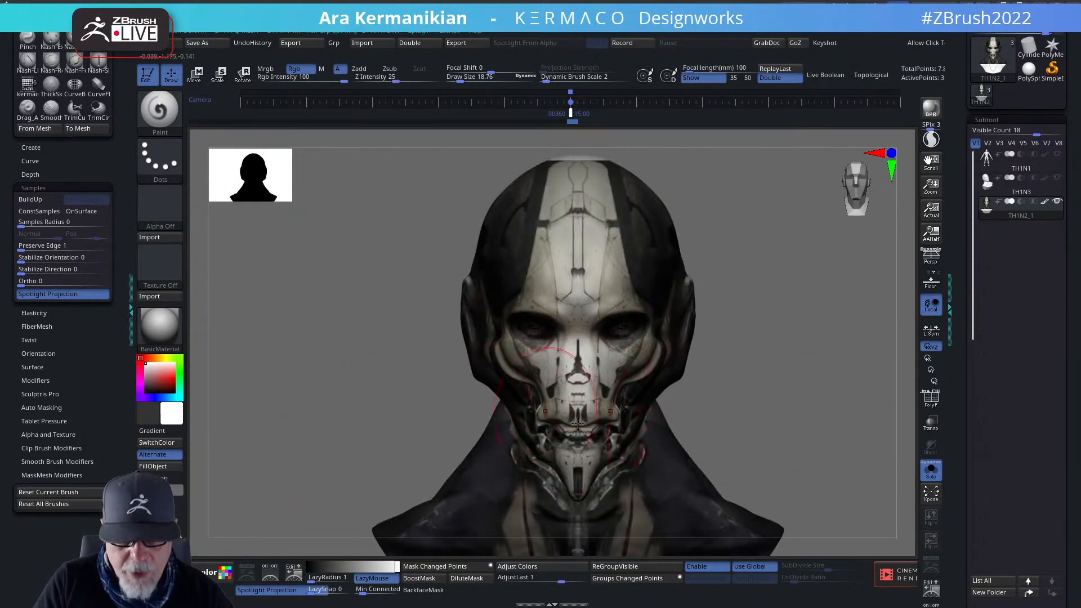
drag(805, 311, 661, 309)
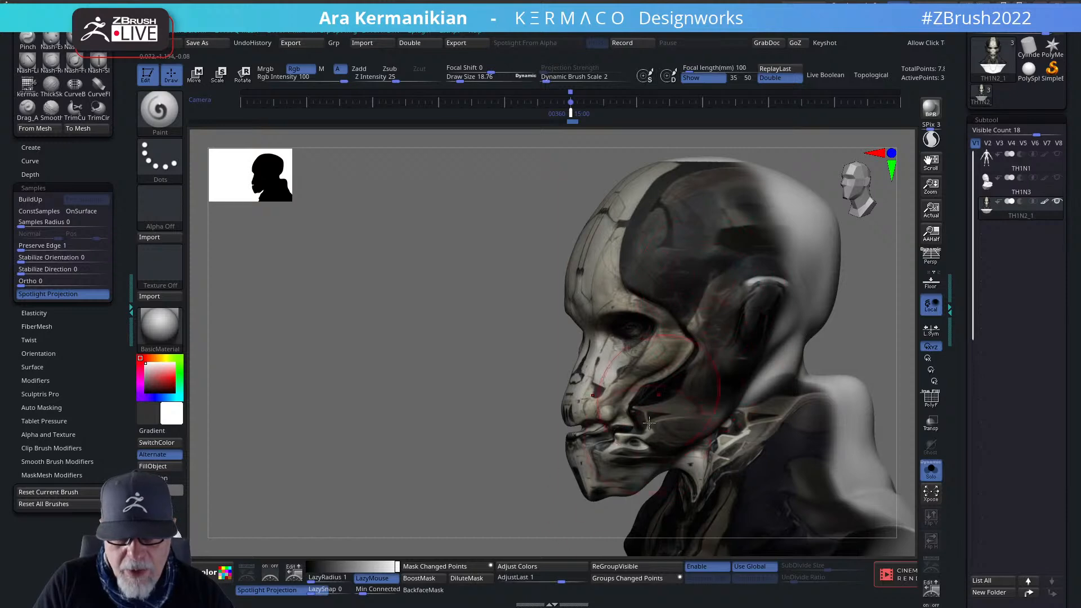
mouse_move(858, 352)
shift+mouse_down()
mouse_move(861, 379)
mouse_move(828, 345)
mouse_move(754, 378)
shift+mouse_up()
Paint the white lower chest near-black and its centre brownish grey with colours sampled from the bust, and set the draw size to 2.11.
key(f)
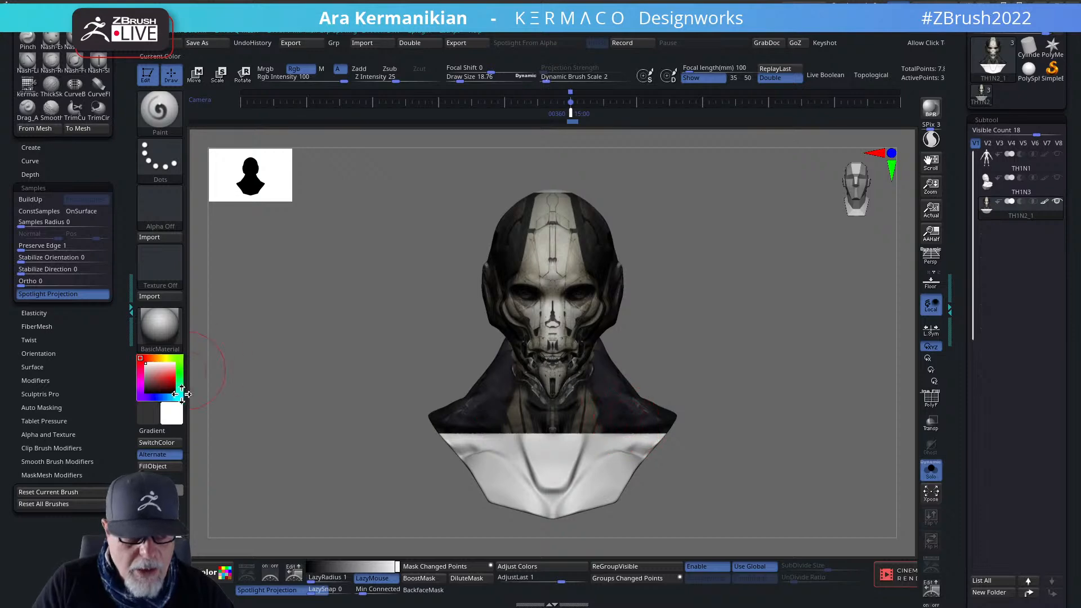
drag(170, 418, 655, 416)
drag(627, 417, 627, 417)
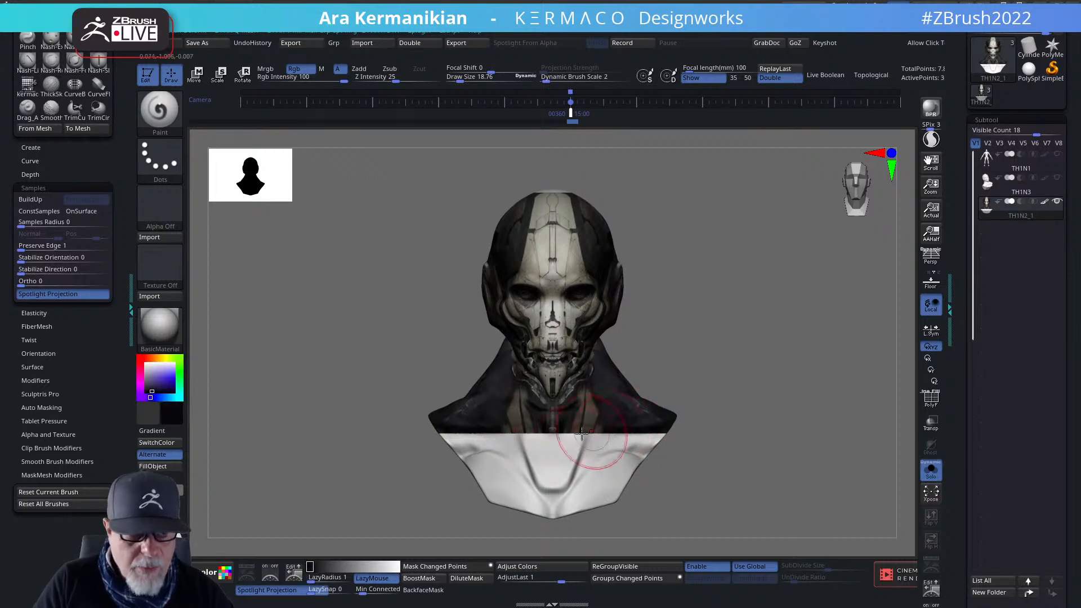
mouse_move(597, 445)
mouse_down()
mouse_move(620, 468)
mouse_move(590, 440)
mouse_move(535, 484)
mouse_move(430, 439)
mouse_move(656, 445)
mouse_move(660, 430)
mouse_move(650, 427)
mouse_up()
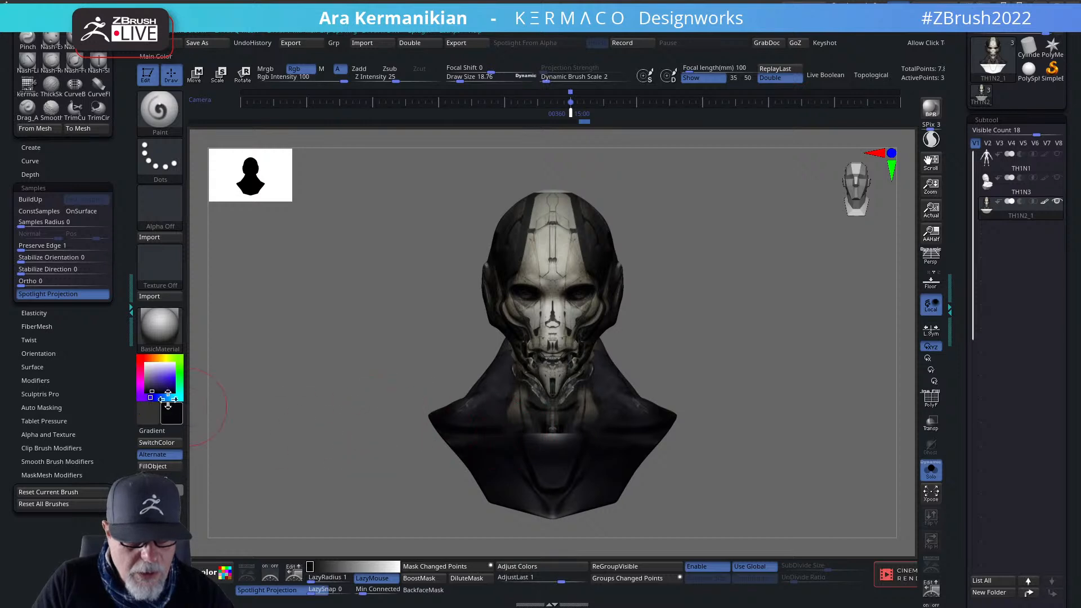
mouse_move(173, 418)
mouse_down()
mouse_move(518, 419)
mouse_move(568, 460)
mouse_move(555, 449)
mouse_up()
key(s)
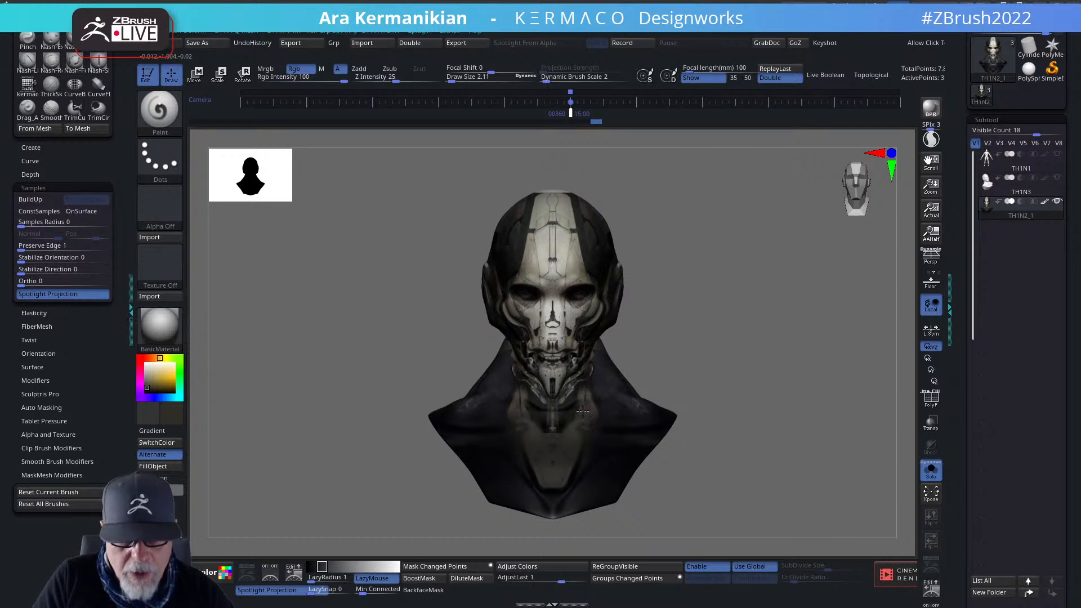
Compare the bust with its polypaint hidden and shown, viewing it from both sides and the front.
drag(803, 357, 528, 306)
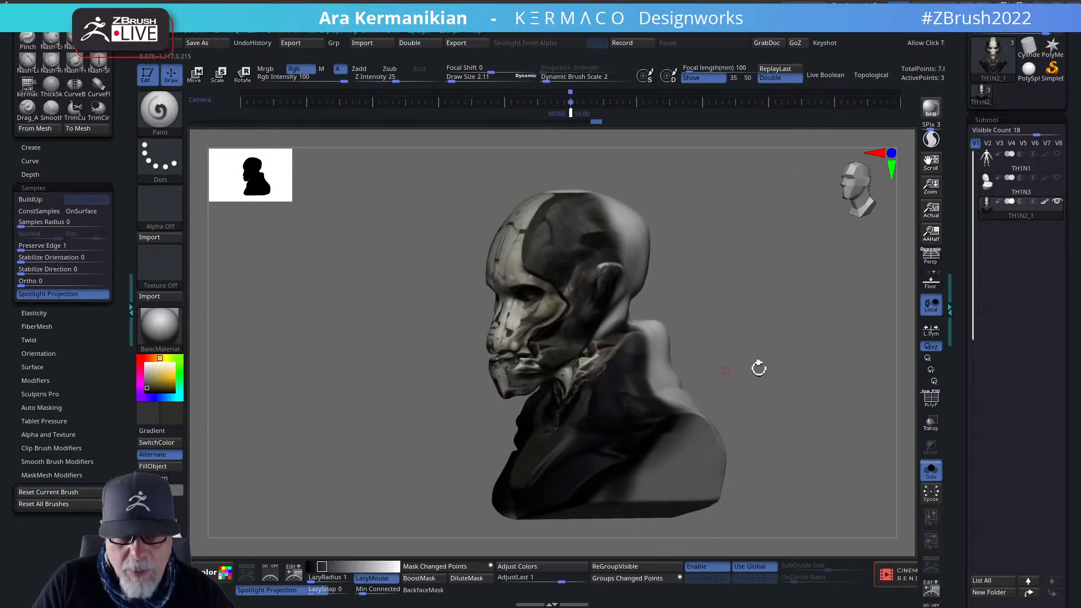
click(1045, 202)
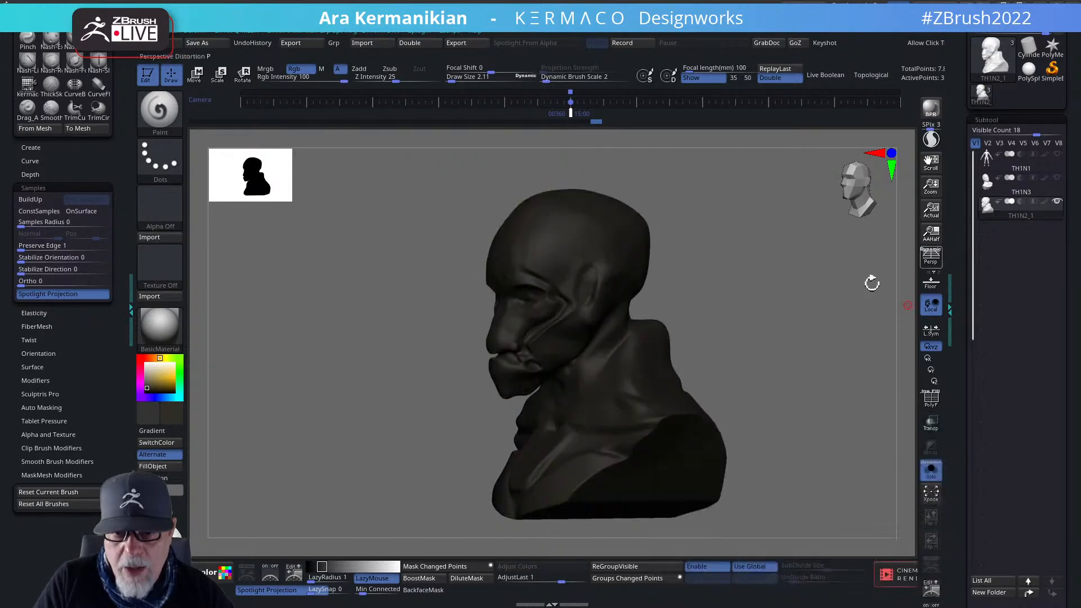
mouse_move(704, 372)
mouse_down()
mouse_move(830, 343)
mouse_move(913, 338)
mouse_up()
click(1046, 203)
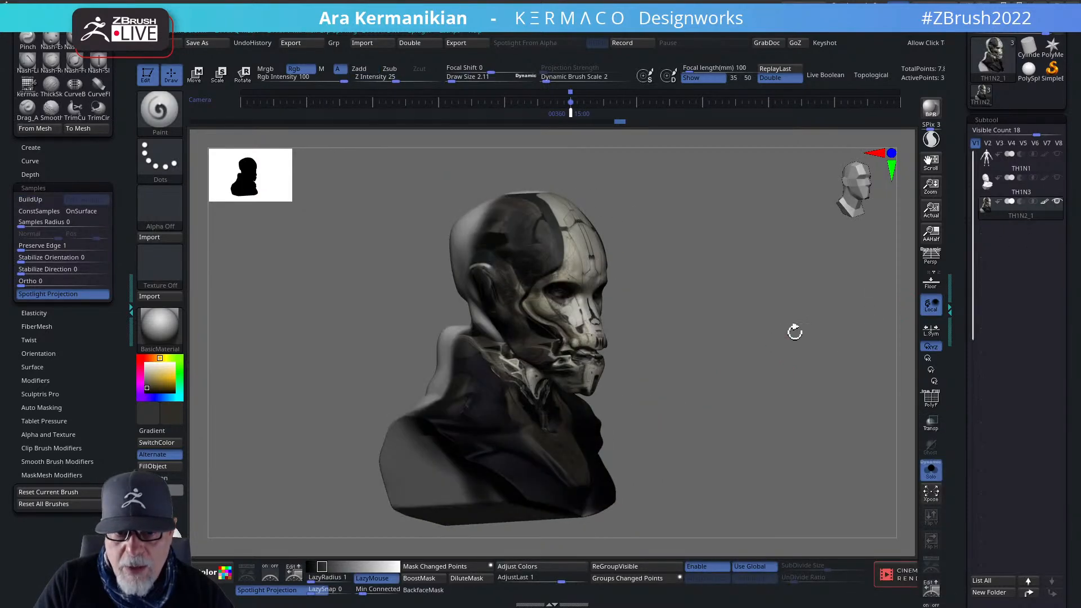
drag(794, 330, 560, 361)
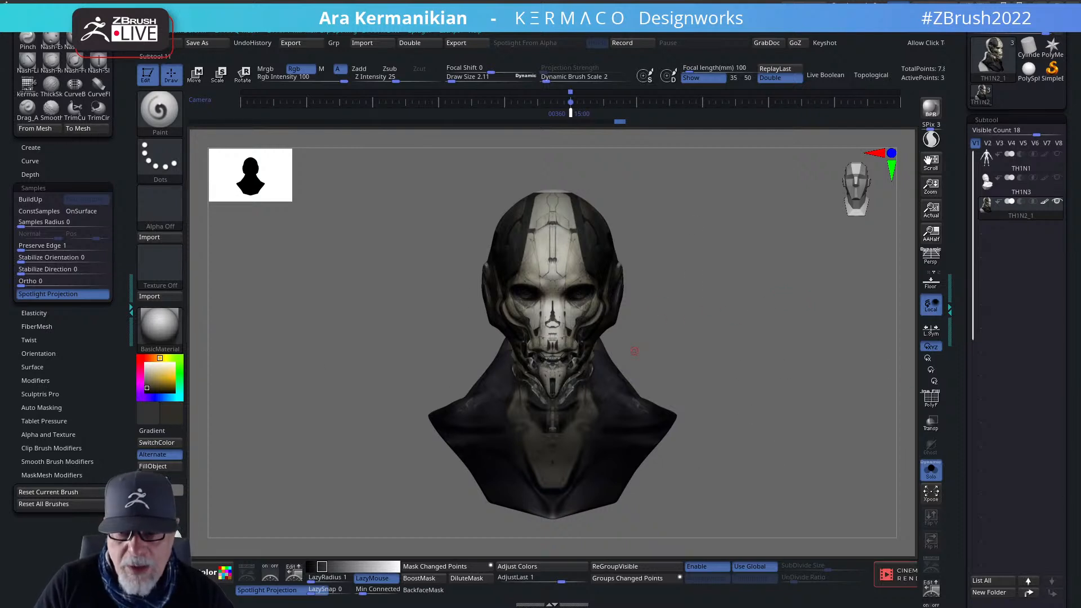
Drop the bust to its lowest subdivision level and check its polyframe.
drag(970, 460, 970, 418)
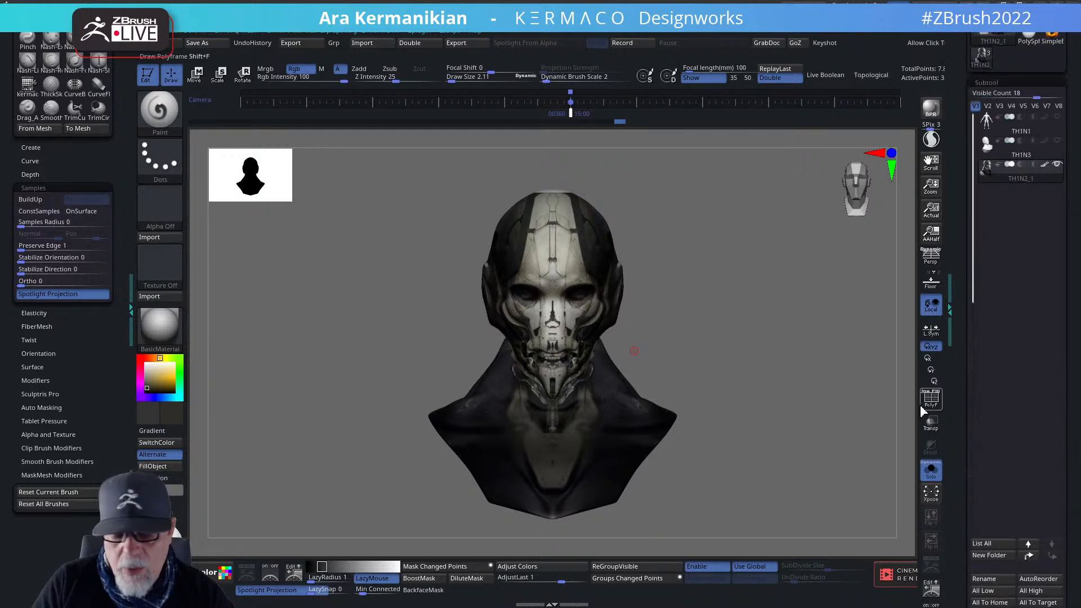
key(ctrl+d)
key(ctrl+d)
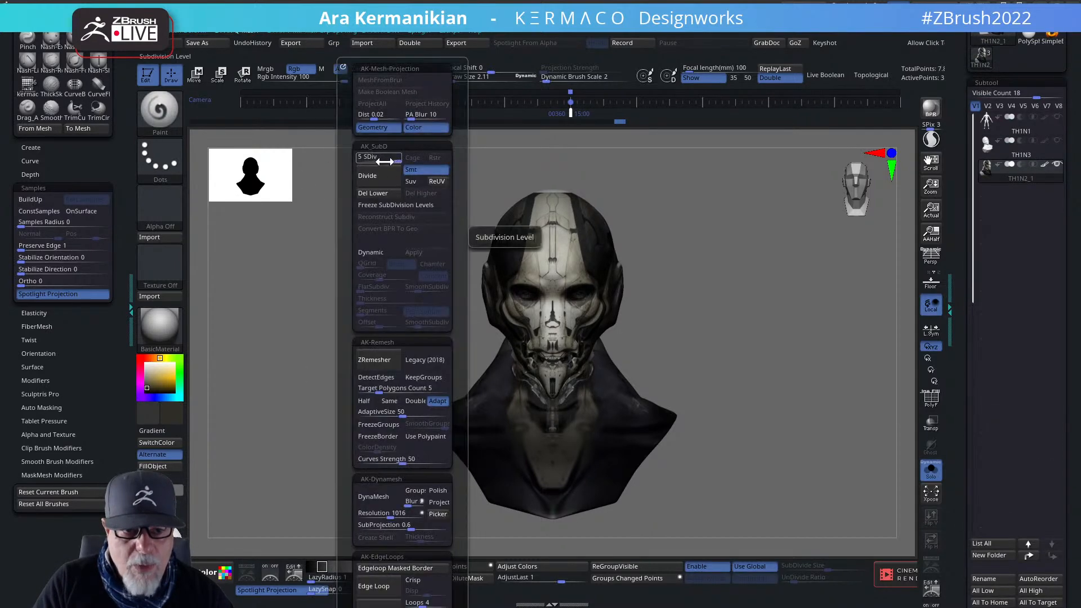
drag(390, 157, 347, 157)
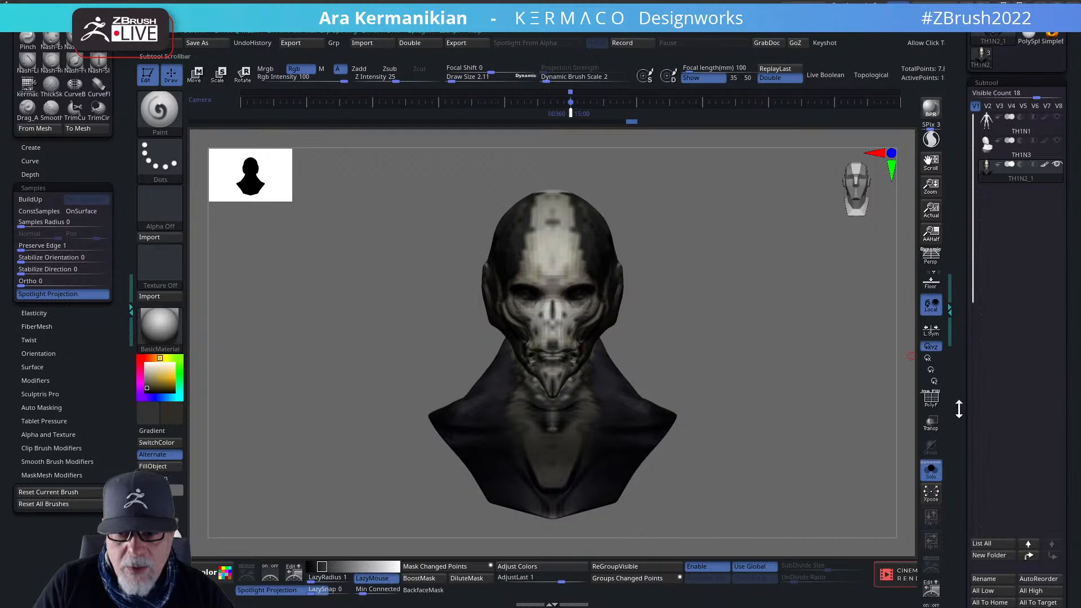
click(931, 399)
click(931, 399)
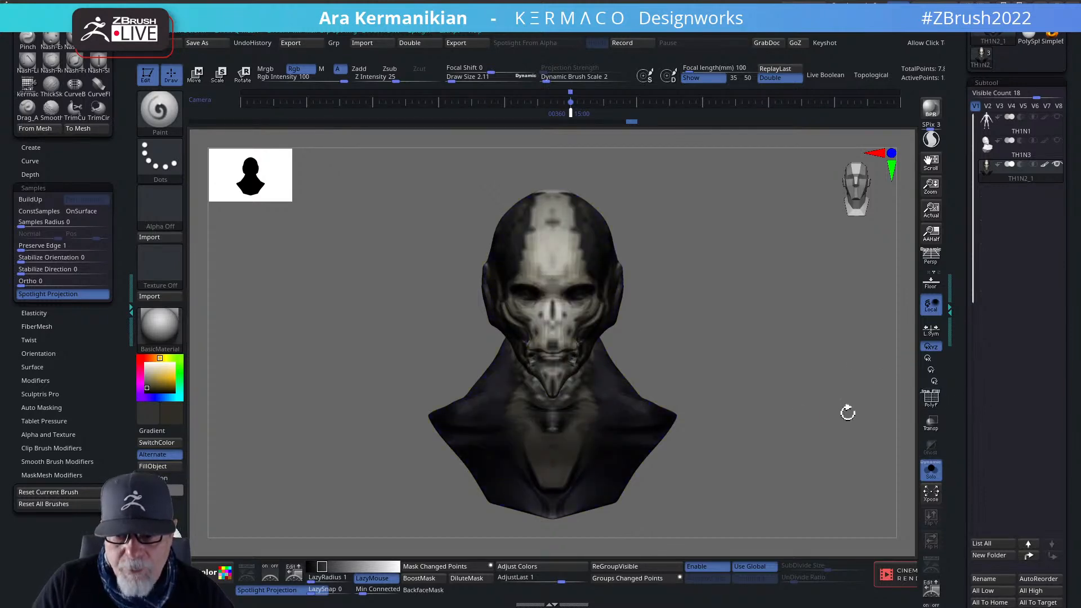
Collapse the Brush palette and dock the Zplugin palette beneath it in the tray.
drag(762, 360, 740, 339)
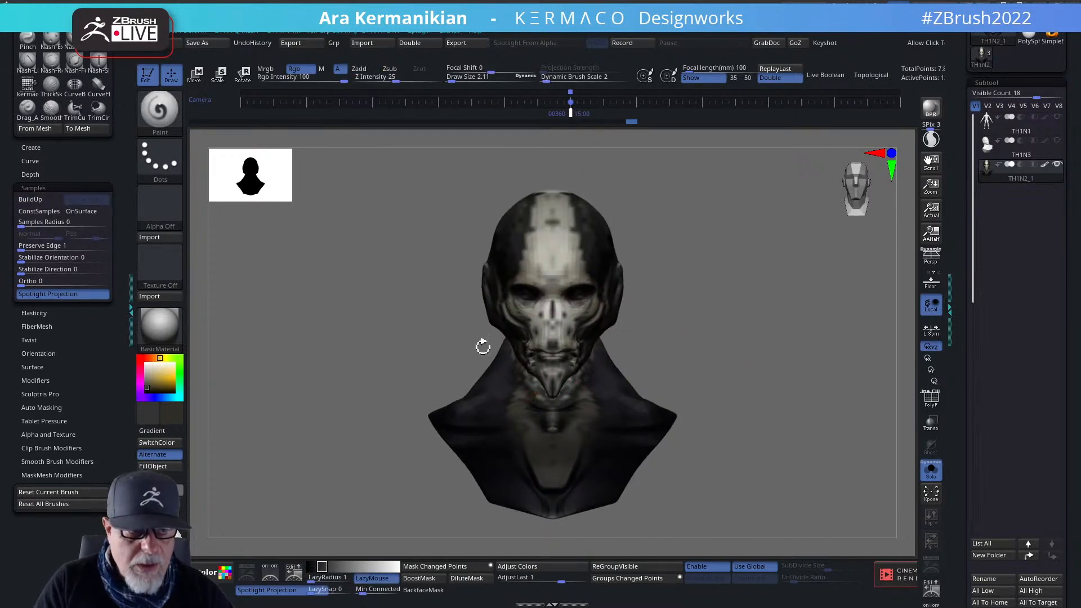
key(space)
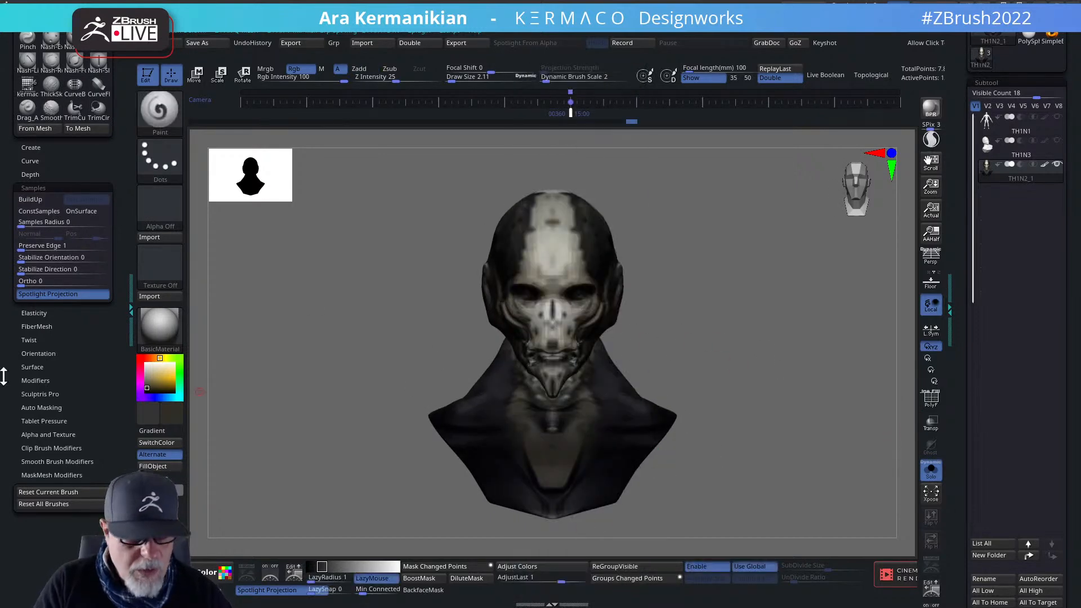
drag(107, 171, 77, 389)
click(42, 107)
drag(64, 190, 33, 434)
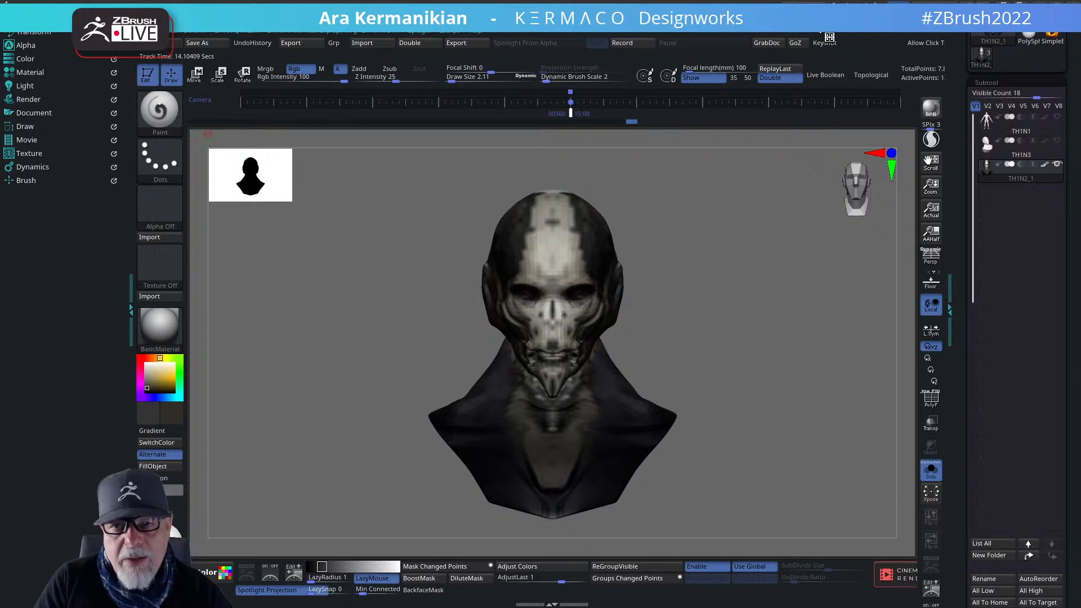
click(428, 35)
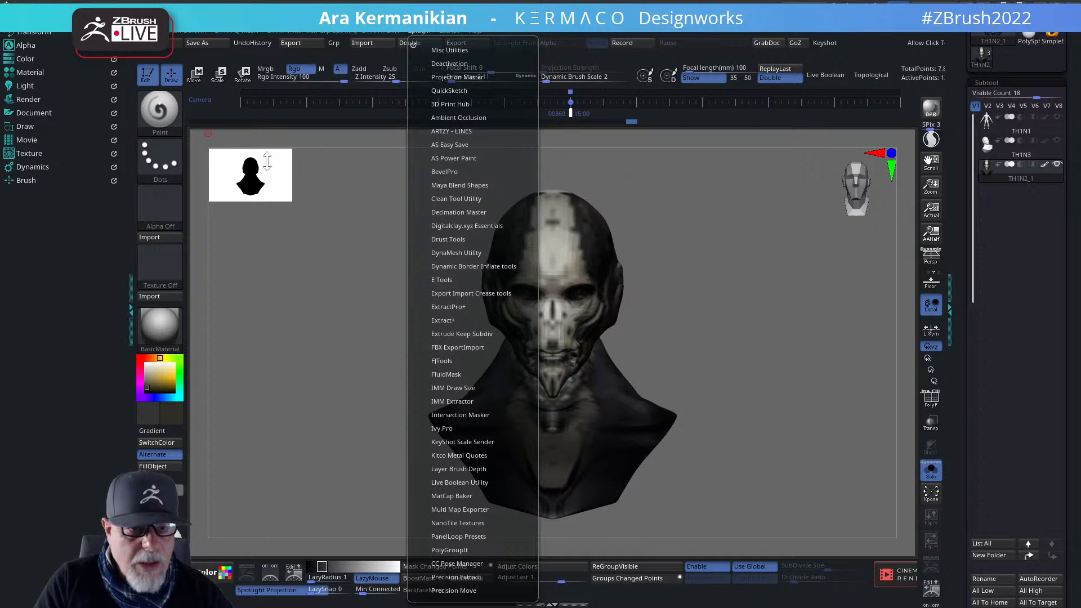
drag(414, 43, 17, 214)
drag(115, 84, 87, 190)
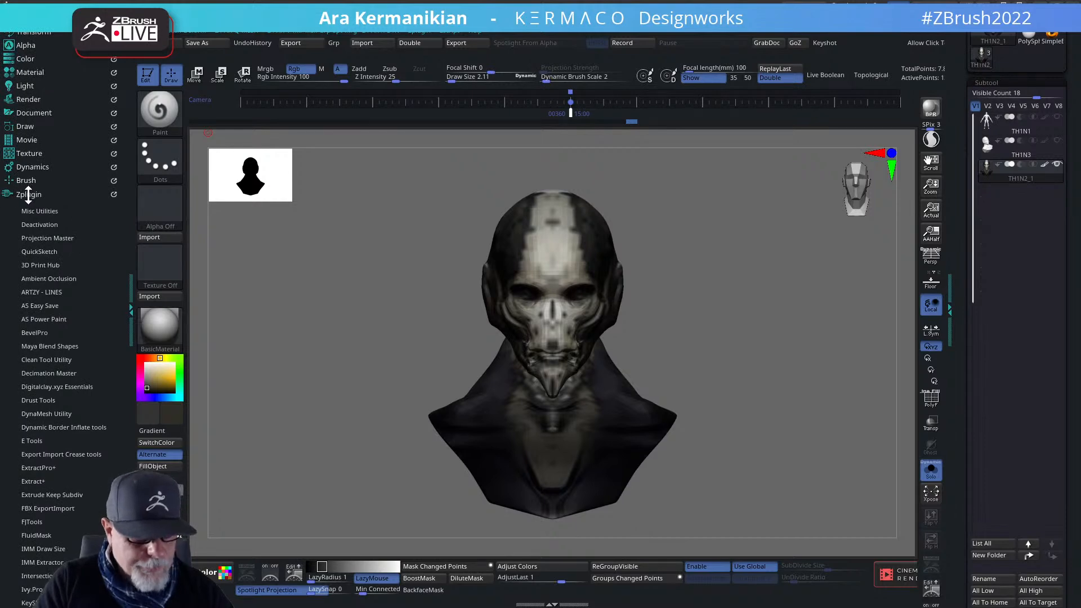
Unwrap the bust's UVs with UV Master, keeping Symmetry and Polygroups enabled.
drag(91, 308, 111, 191)
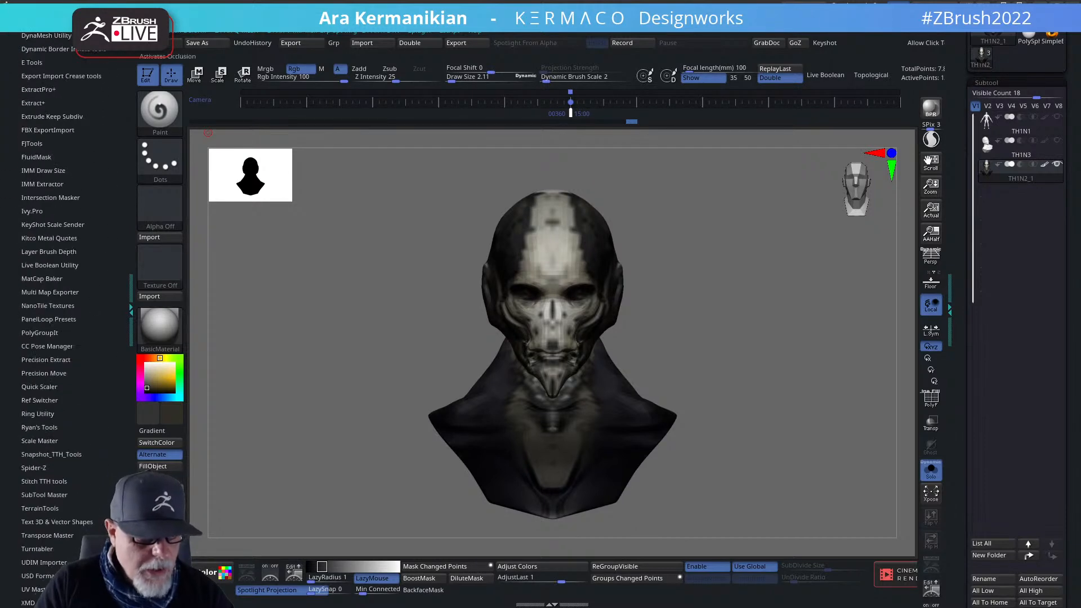
drag(113, 489, 115, 415)
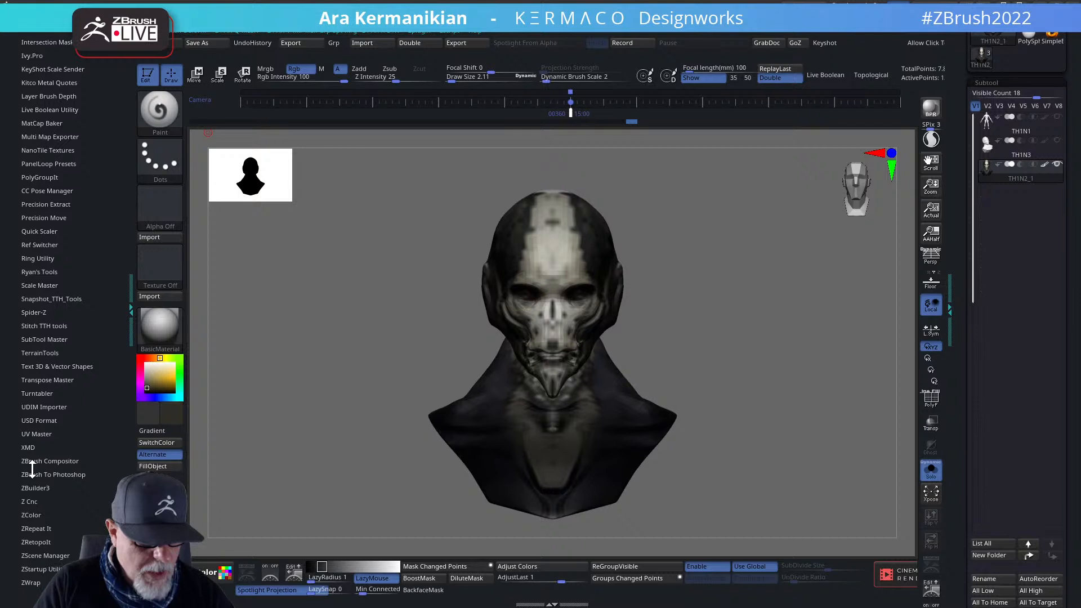
click(40, 434)
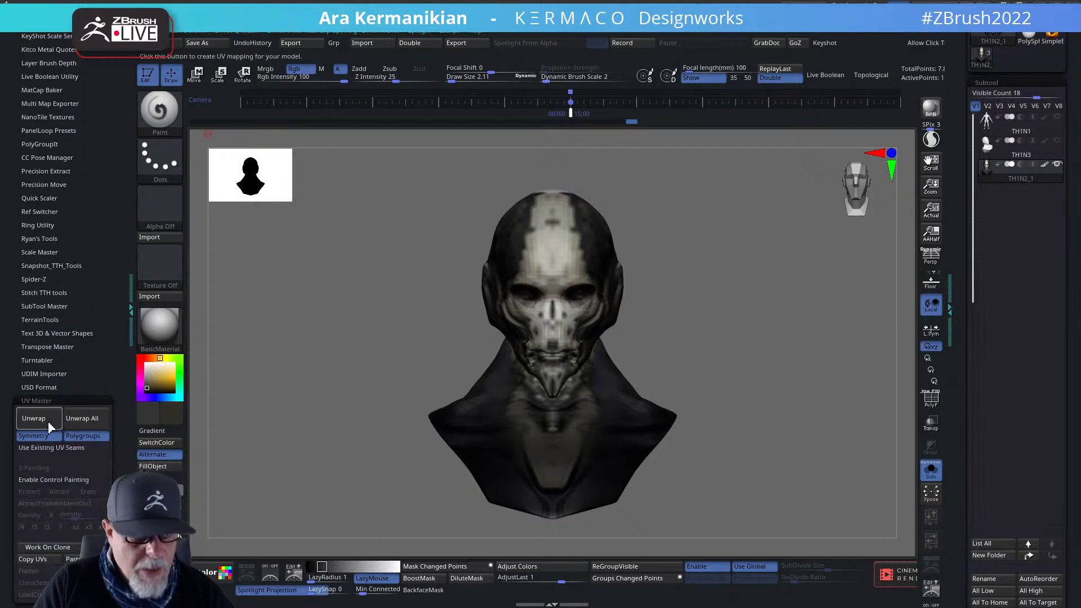
click(71, 418)
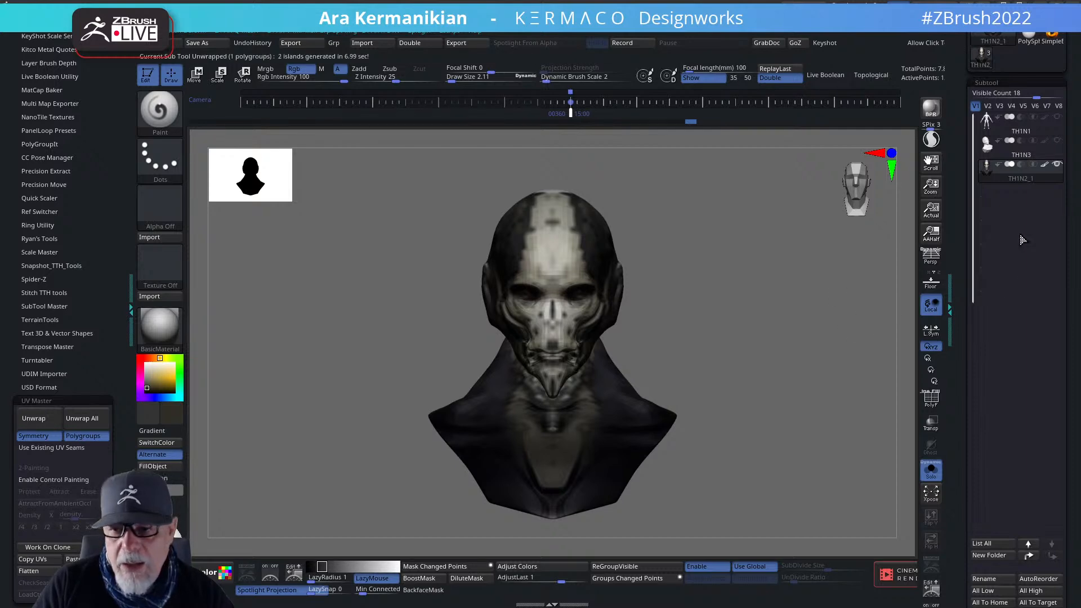
Flatten the bust into its UV layout with Morph UV and inspect the unwrapped islands.
scroll(983, 383, down, 10)
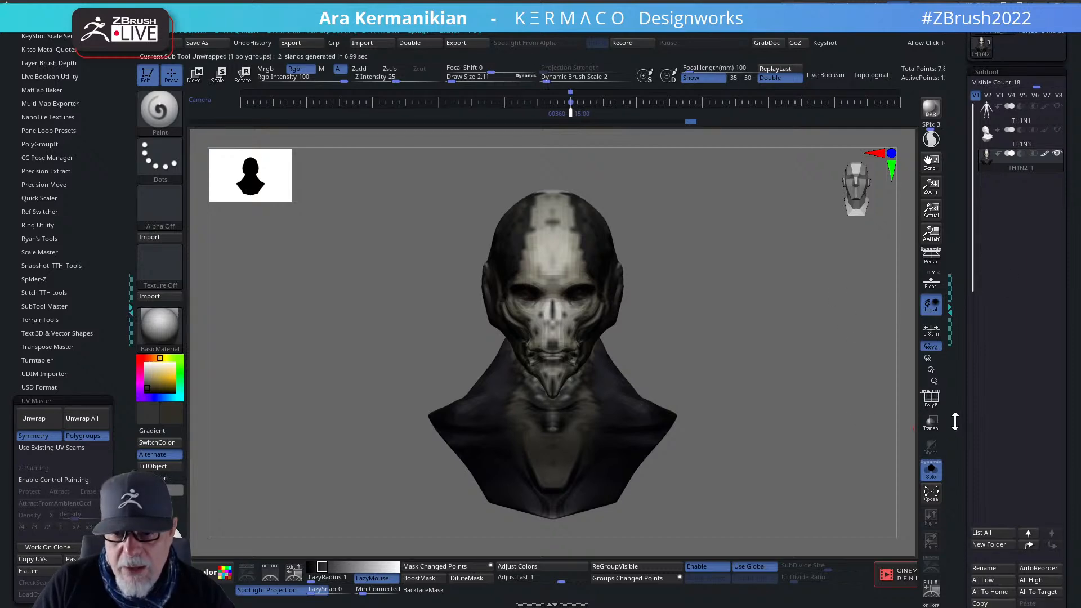
click(1000, 338)
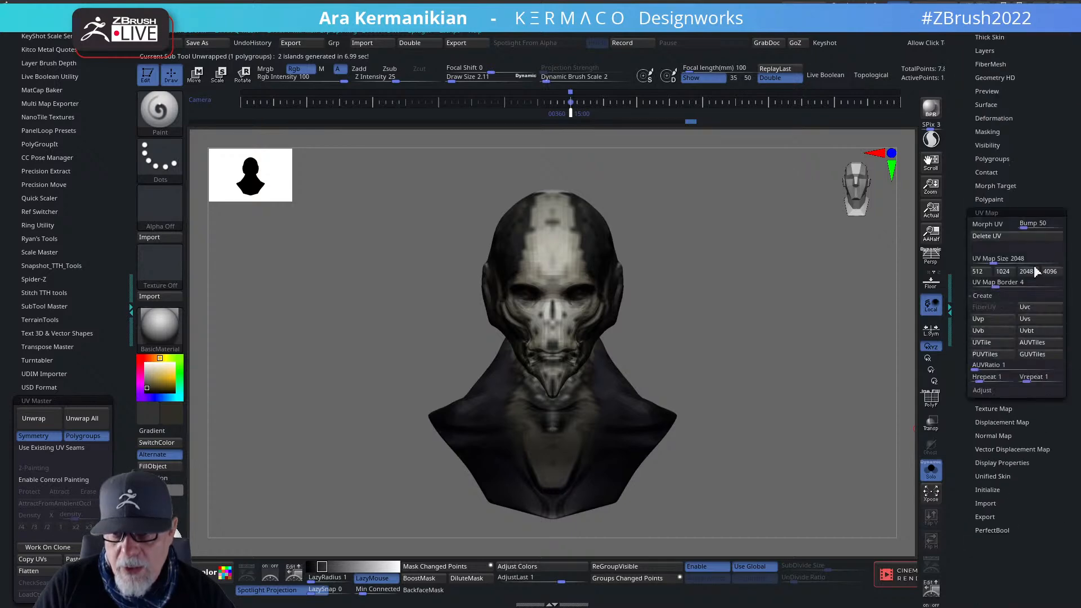
click(988, 224)
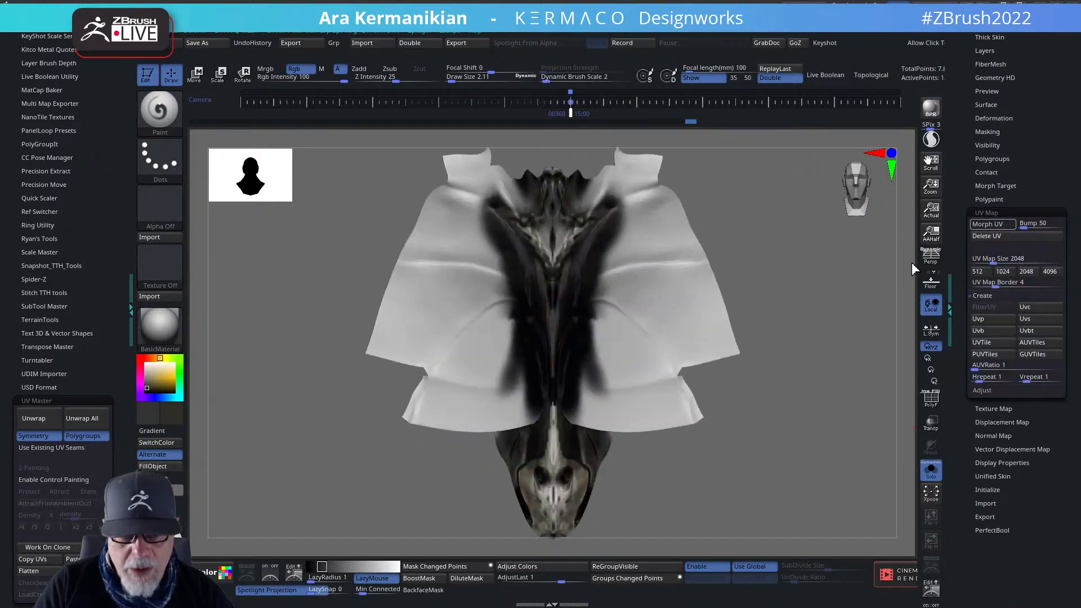
alt+drag(815, 449, 630, 388)
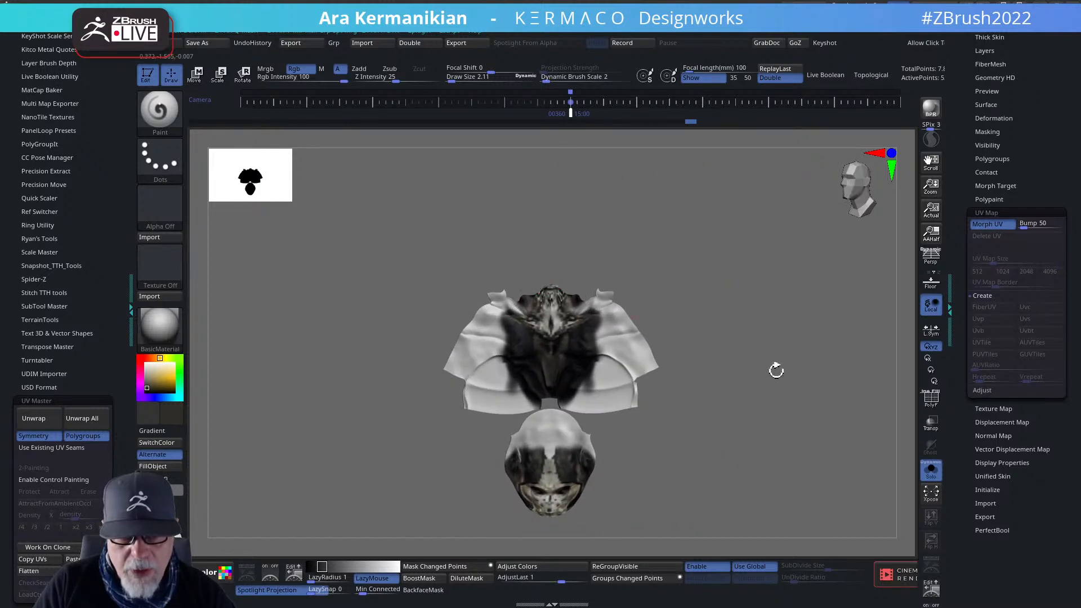
Restore the bust from its flattened UV layout to its 3D shape and frame it.
mouse_move(775, 370)
mouse_down()
mouse_move(743, 391)
mouse_move(724, 381)
mouse_move(792, 372)
mouse_up()
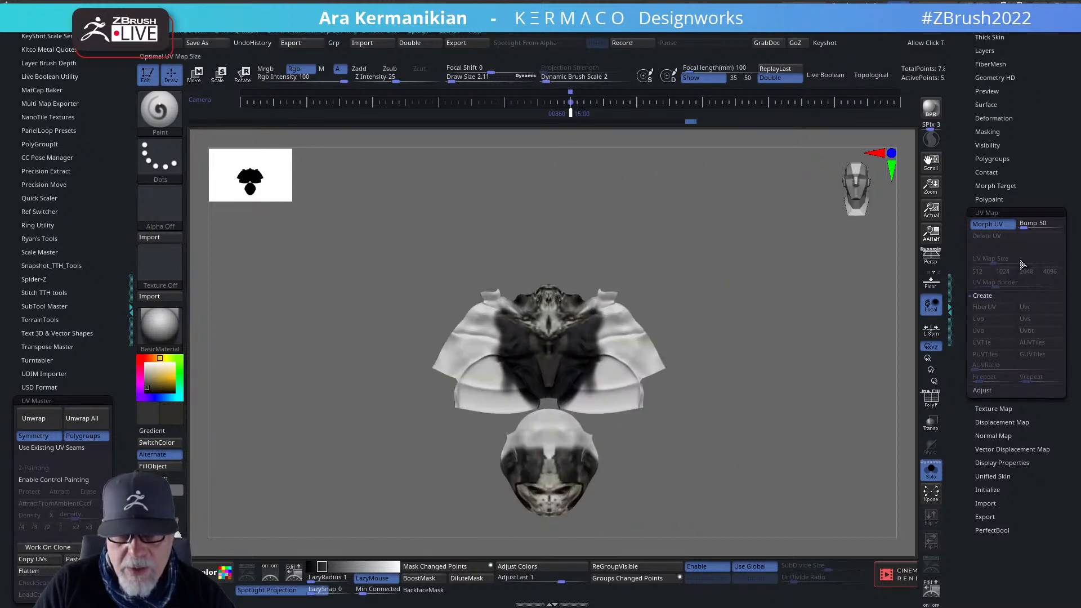
click(1000, 224)
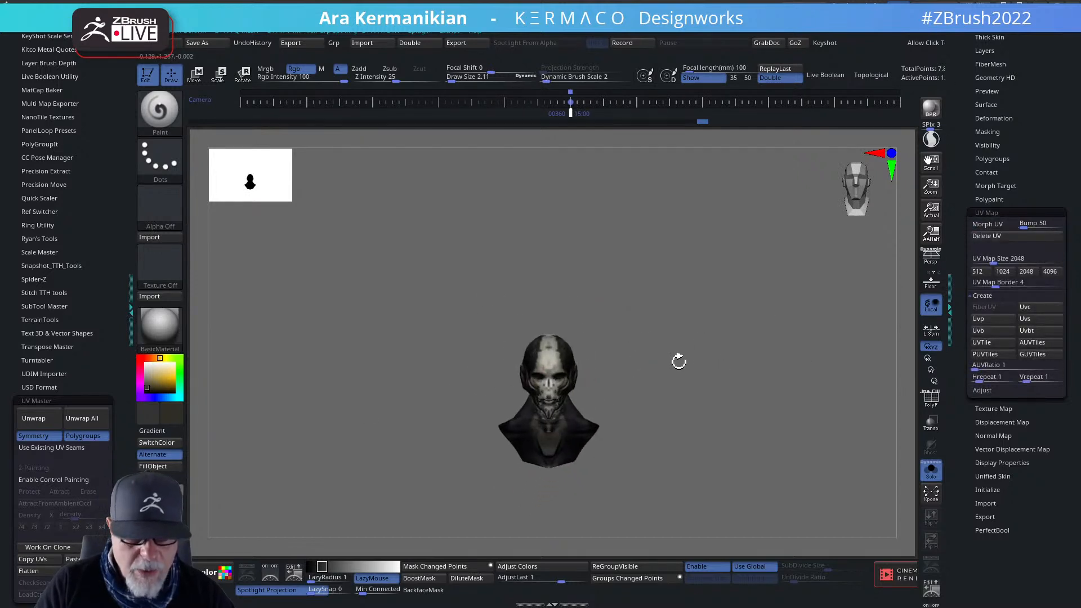
key(f)
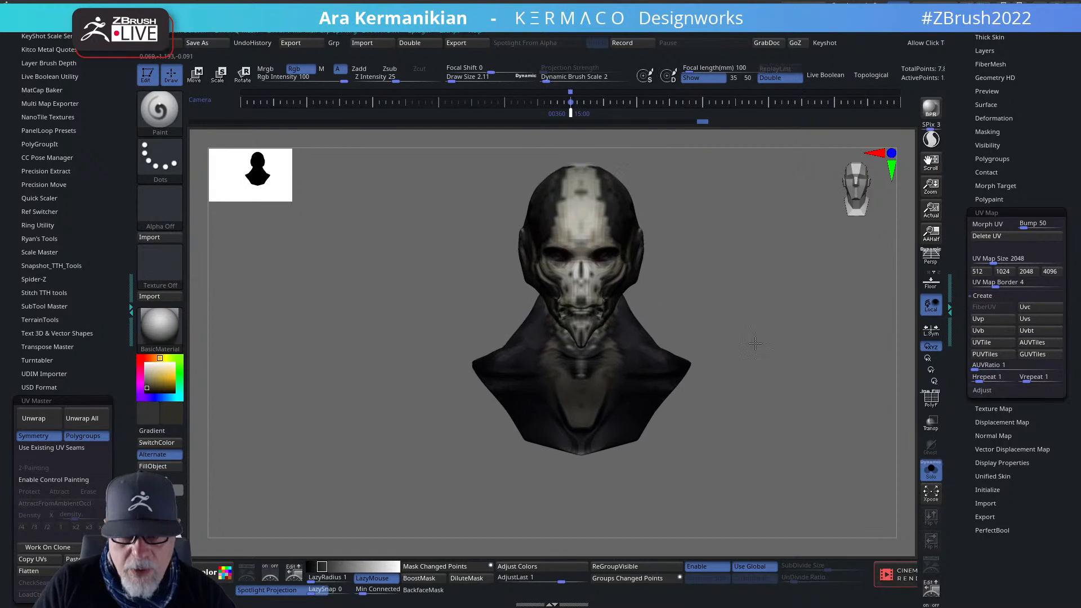
Open the subtool list, turn off the bust's polypaint display and set the main colour to white.
drag(961, 165, 961, 285)
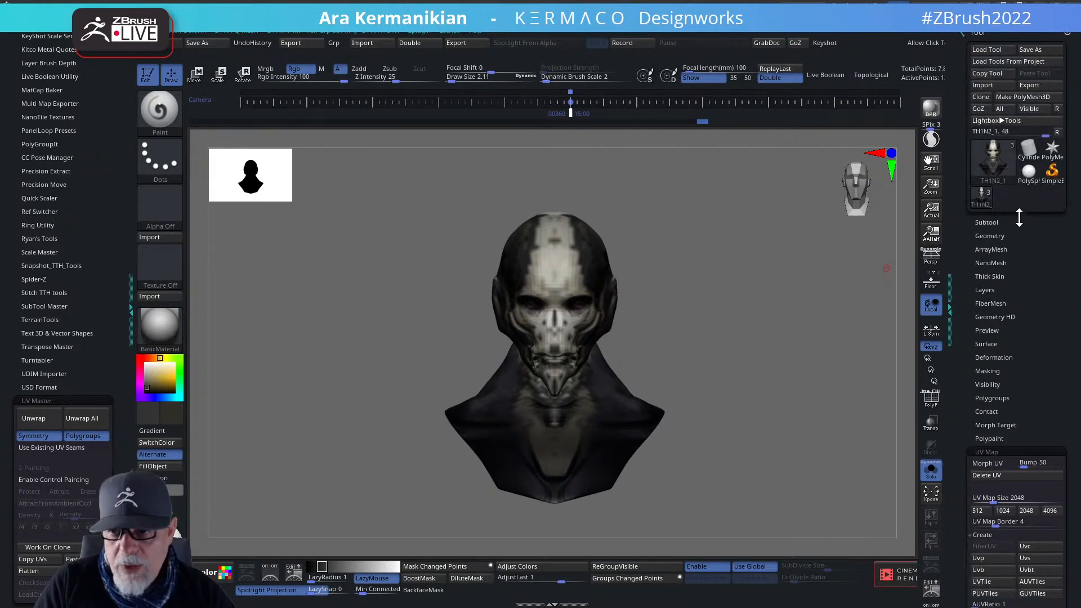
click(1001, 222)
click(1057, 102)
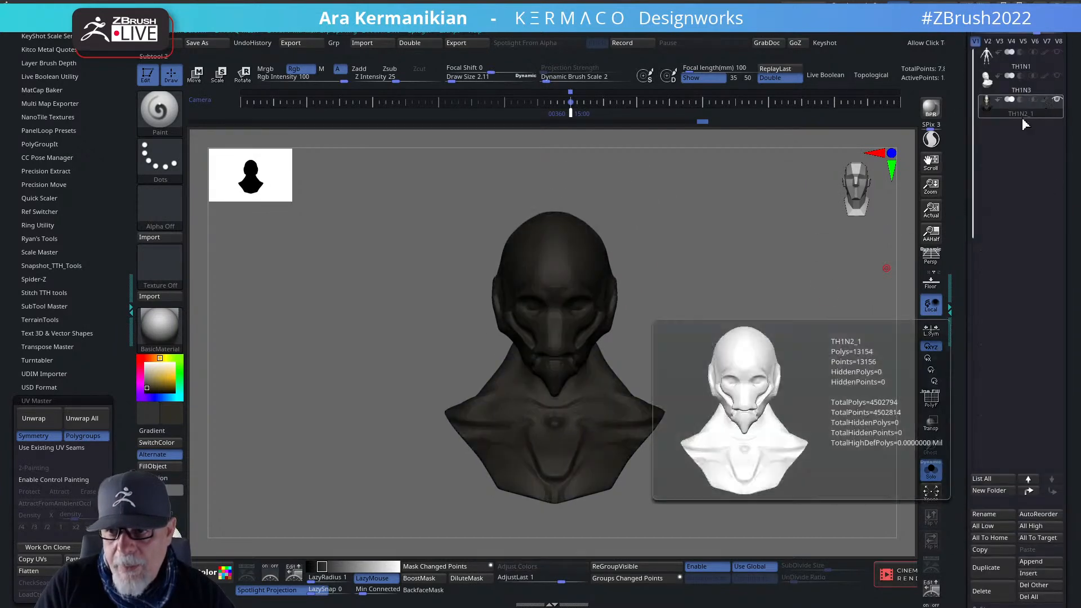
drag(150, 369, 142, 357)
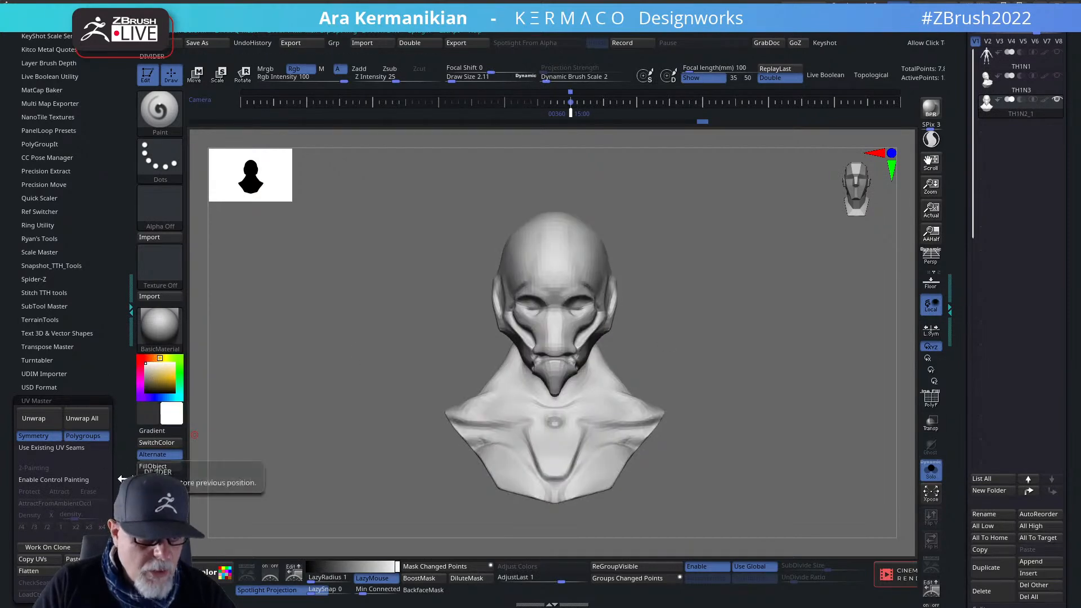
Create a UV Master working clone of the bust and enable control painting on it.
scroll(85, 460, down, 3)
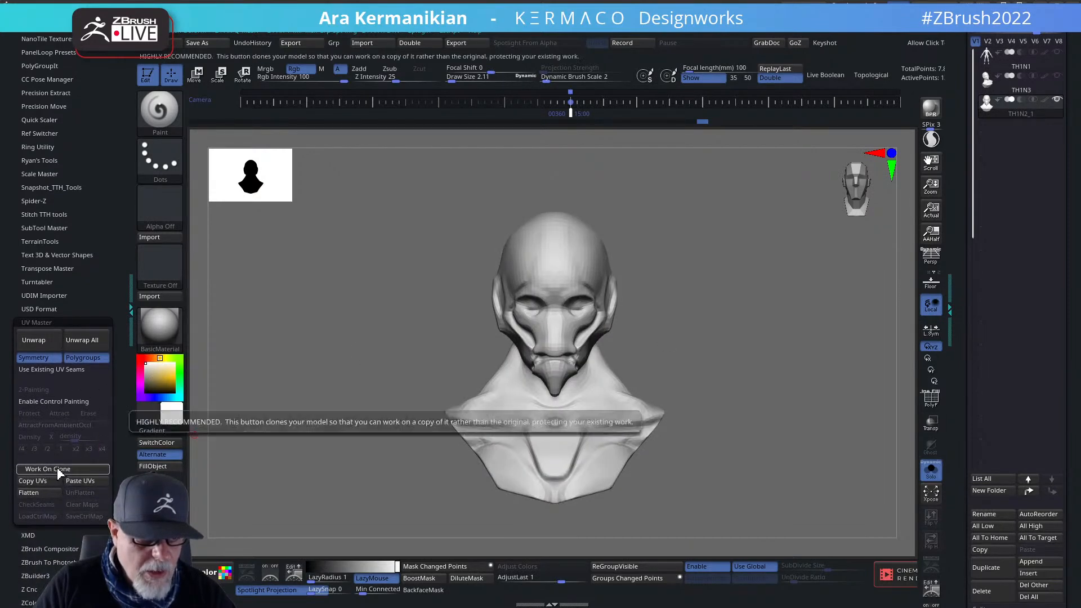
click(66, 402)
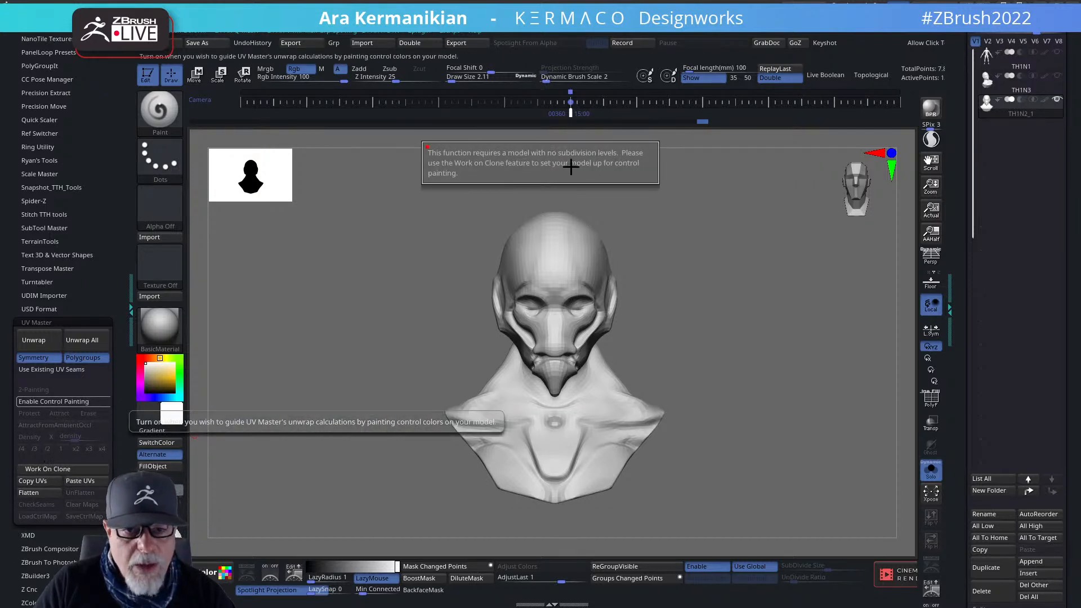
click(765, 248)
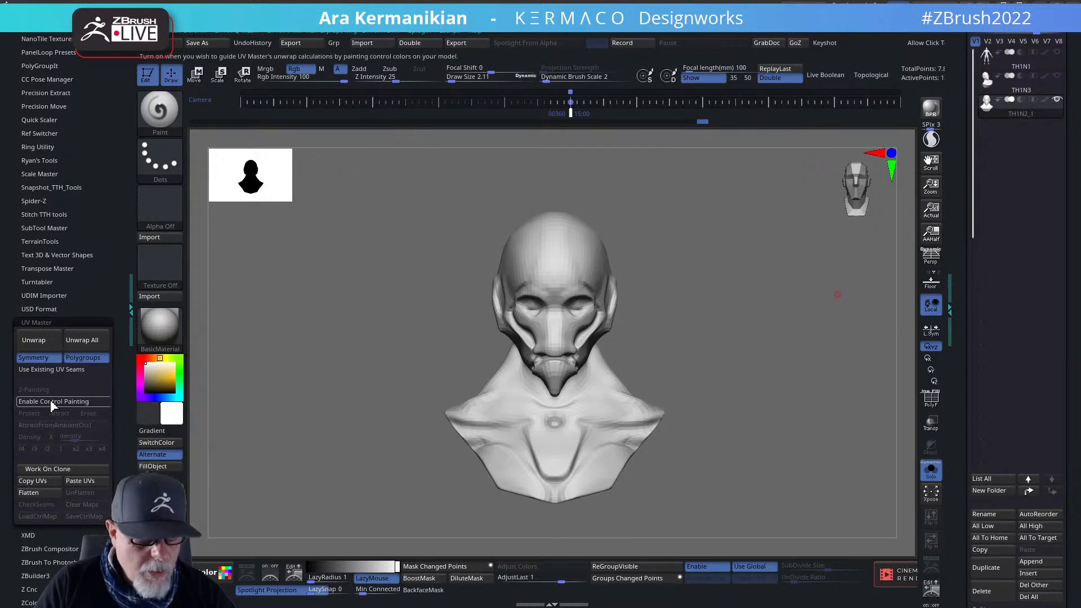
click(48, 469)
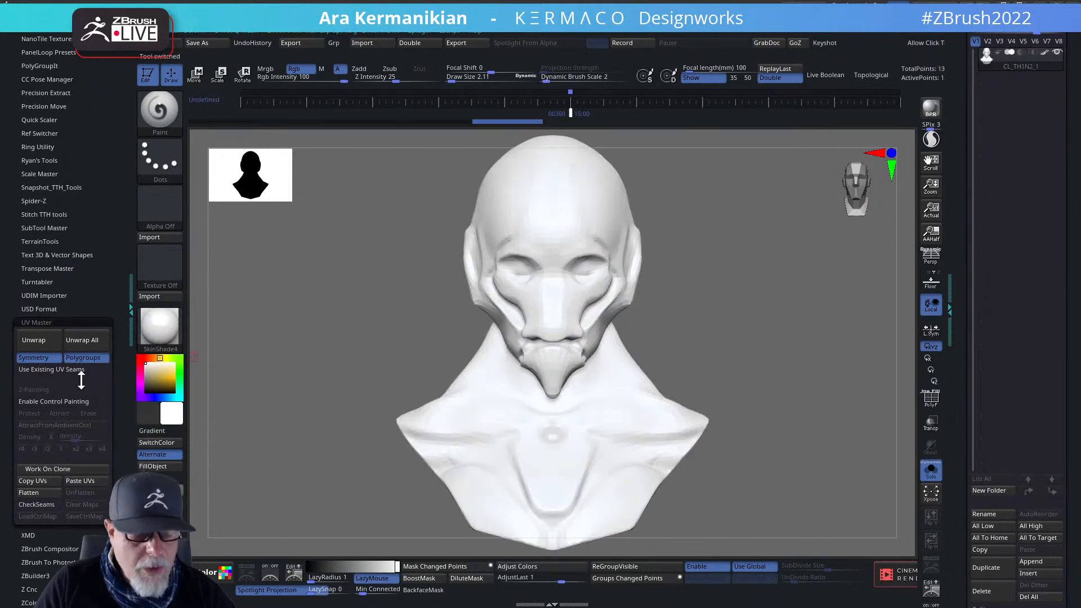
click(62, 402)
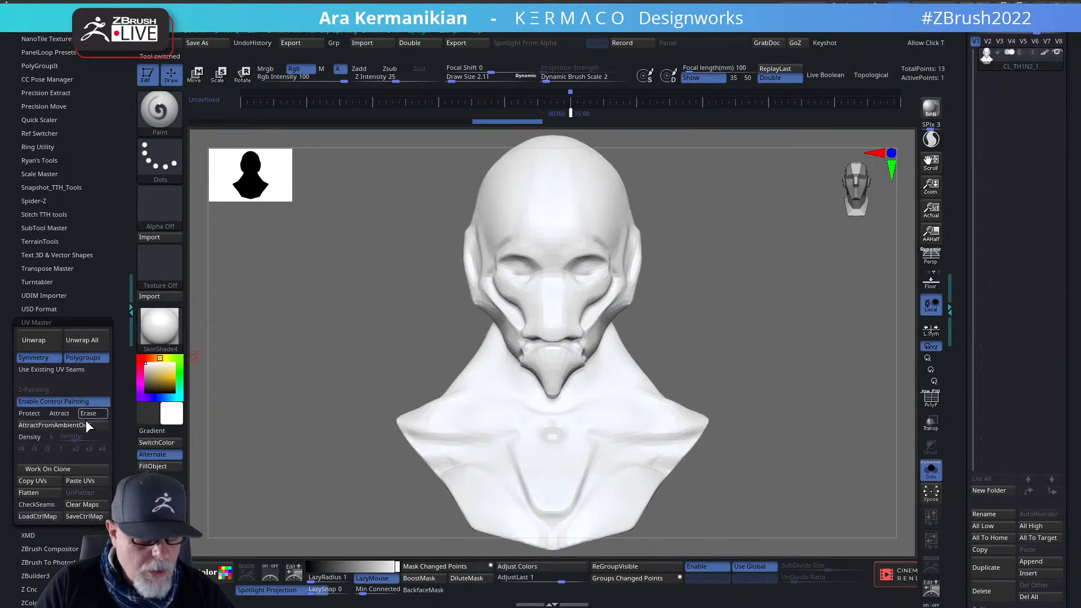
Paint Protect areas over the clone's face, forehead, jaw and underside of the chin with a draw size of about 7.4.
click(35, 415)
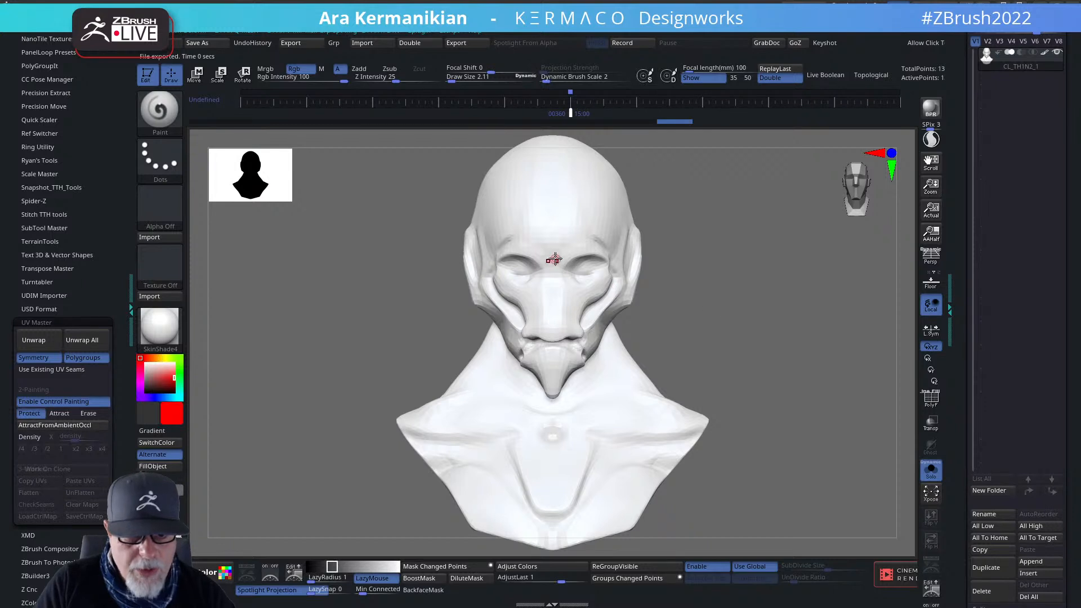
key(s)
drag(561, 282, 566, 283)
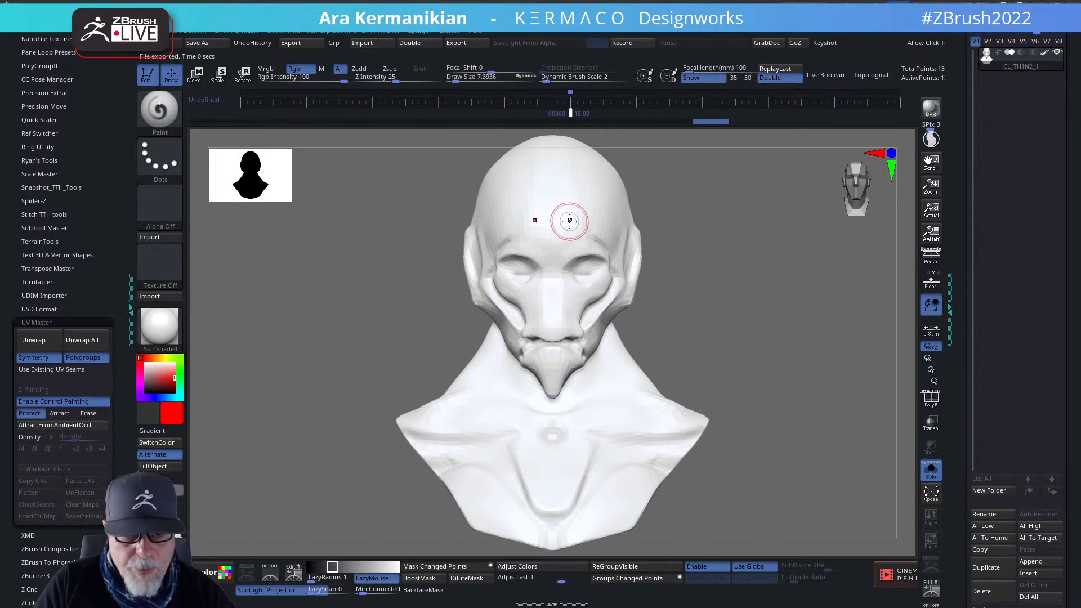
mouse_move(569, 221)
mouse_down()
mouse_move(558, 273)
mouse_move(542, 241)
mouse_move(535, 270)
mouse_move(524, 181)
mouse_move(501, 305)
mouse_move(490, 233)
mouse_move(479, 271)
mouse_move(495, 307)
mouse_move(558, 370)
mouse_move(550, 389)
mouse_move(480, 288)
mouse_move(473, 256)
mouse_move(476, 270)
mouse_move(544, 163)
mouse_move(581, 196)
mouse_up()
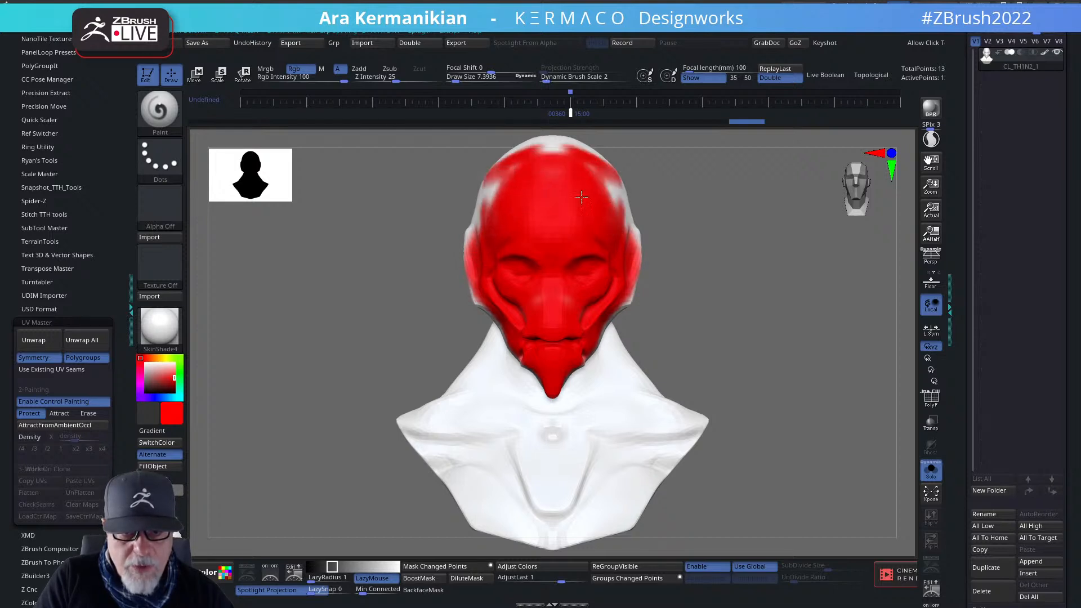
mouse_move(557, 158)
mouse_down()
mouse_move(592, 159)
mouse_move(617, 197)
mouse_move(595, 183)
mouse_up()
mouse_move(784, 248)
mouse_down()
mouse_move(601, 189)
mouse_move(629, 185)
mouse_move(642, 225)
mouse_move(623, 248)
mouse_up()
mouse_move(566, 361)
mouse_down()
mouse_move(550, 385)
mouse_move(603, 354)
mouse_move(565, 378)
mouse_up()
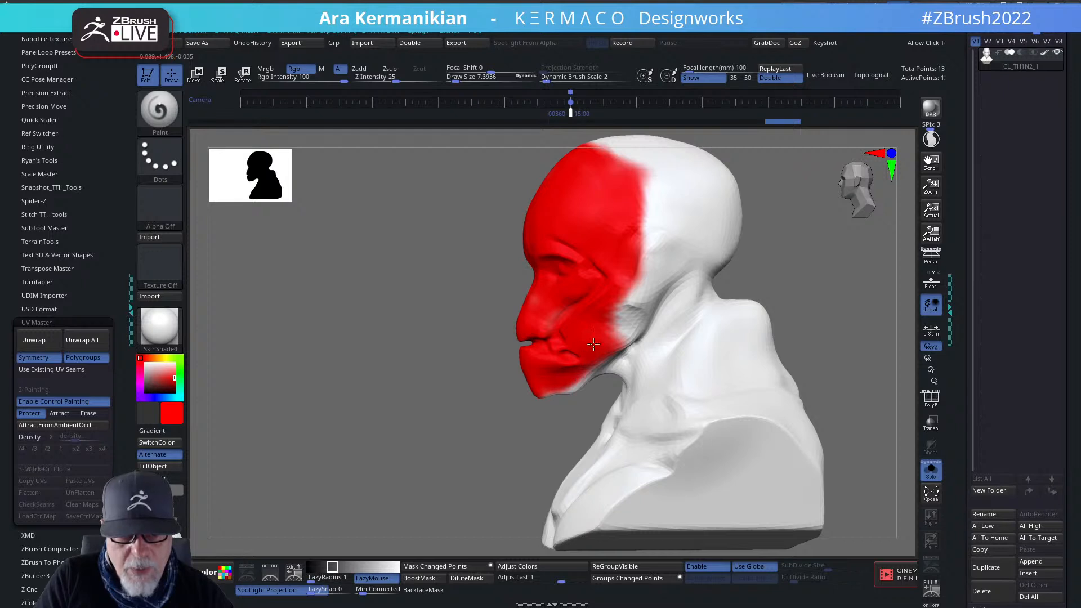
mouse_move(593, 344)
mouse_down()
mouse_move(623, 312)
mouse_move(637, 270)
mouse_move(634, 188)
mouse_move(607, 342)
mouse_move(634, 311)
mouse_up()
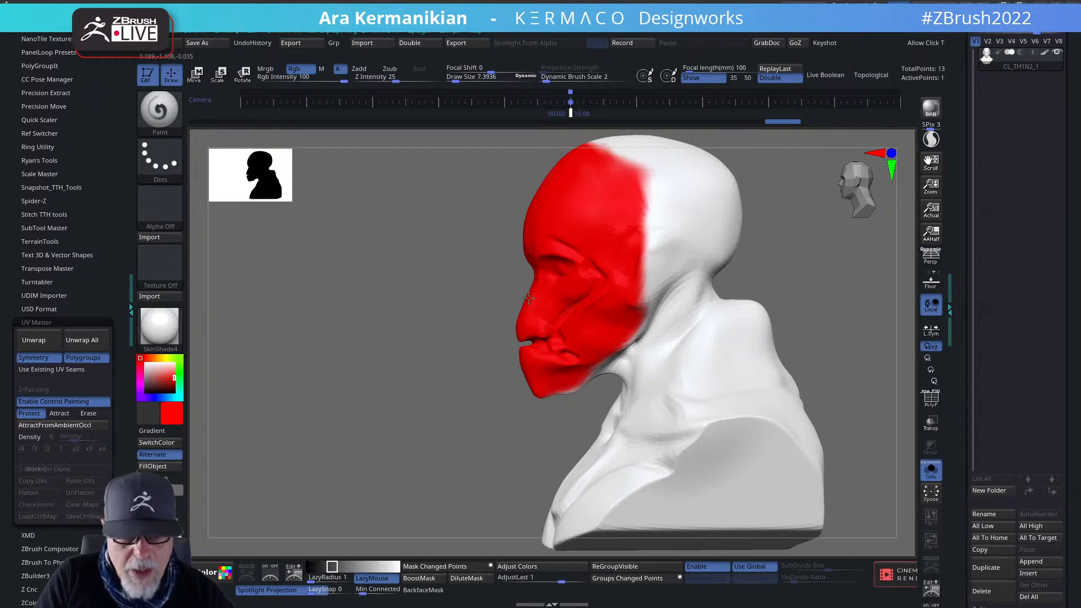
drag(434, 379, 612, 306)
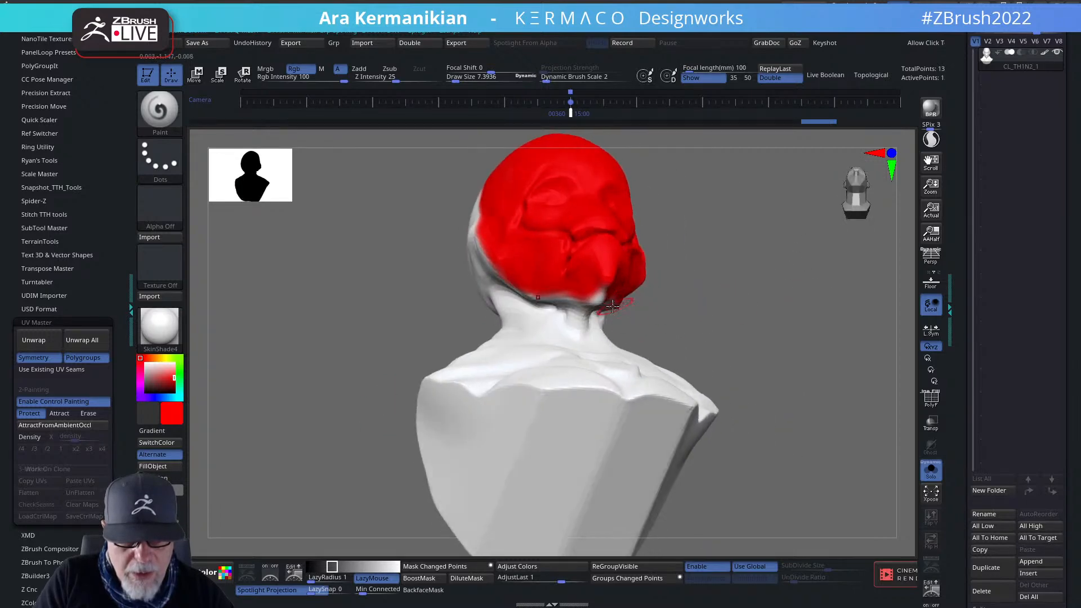
Paint an Attract stripe along the centre line of the clone's back, from the crown down to the base.
drag(755, 225, 592, 259)
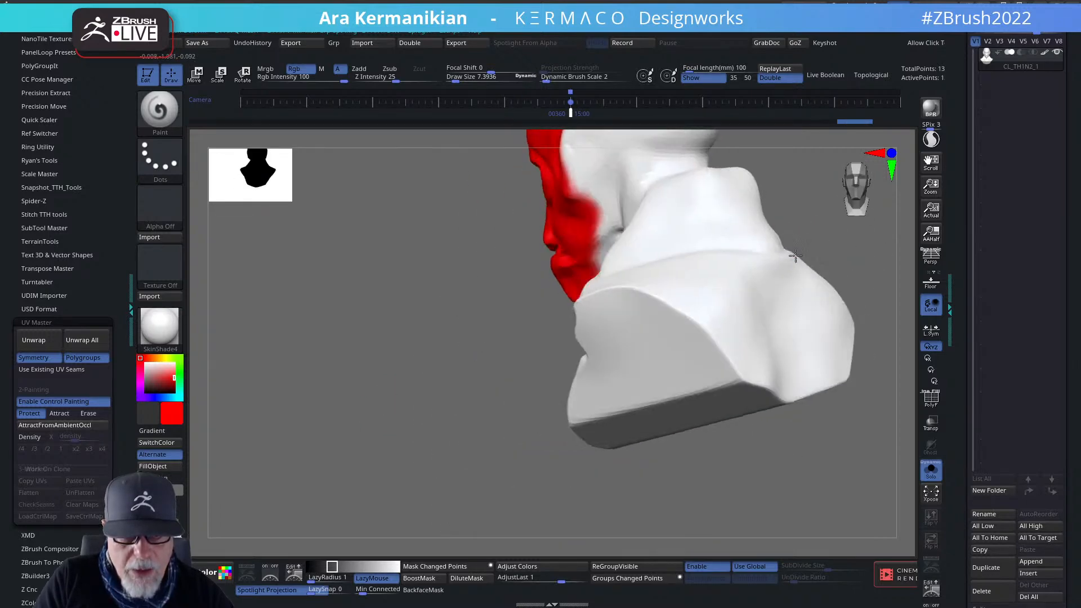
alt+drag(198, 389, 347, 366)
alt+drag(263, 374, 304, 407)
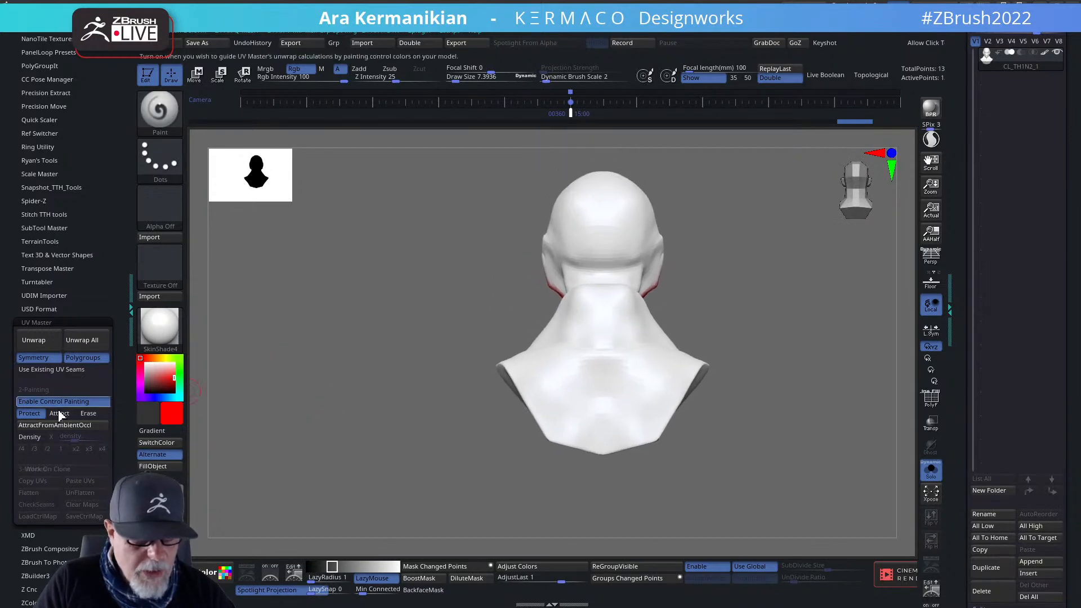
click(78, 413)
mouse_move(385, 299)
mouse_down()
mouse_move(440, 236)
mouse_move(400, 346)
mouse_move(836, 222)
mouse_up()
drag(835, 275, 847, 254)
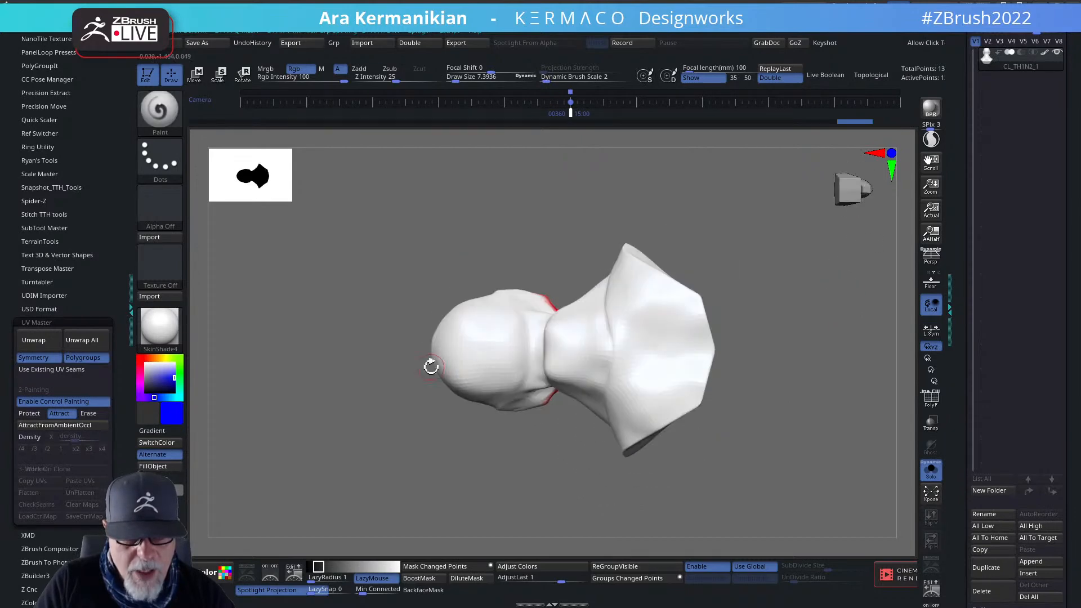
mouse_move(457, 350)
mouse_down()
mouse_move(704, 349)
mouse_move(438, 349)
mouse_up()
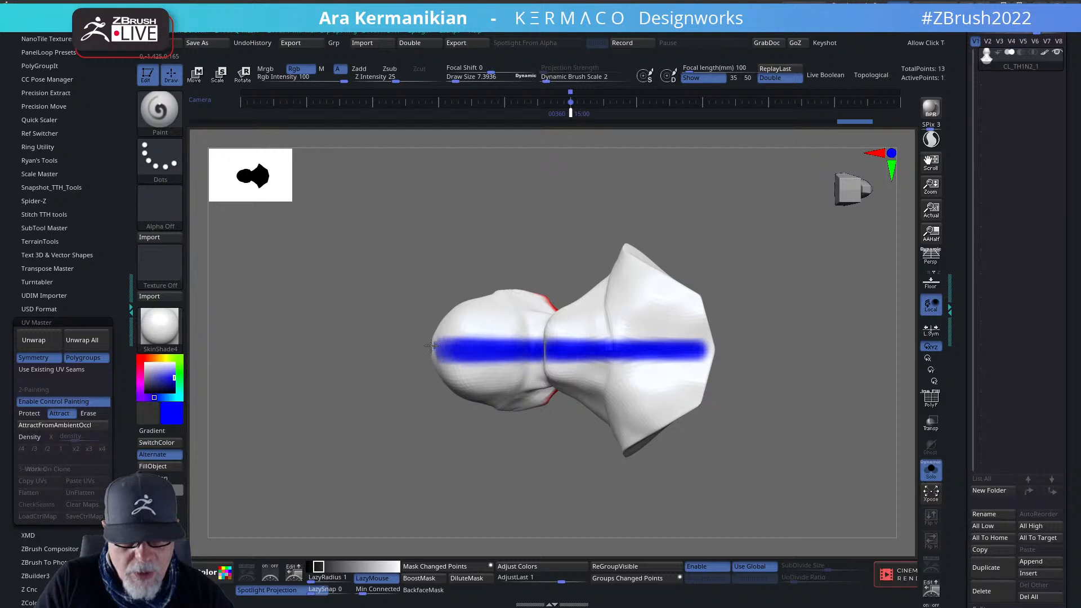
drag(200, 363, 248, 367)
mouse_move(399, 349)
mouse_down()
mouse_move(369, 350)
mouse_move(526, 352)
mouse_up()
Unwrap the control-painted clone with UV Master, keeping Symmetry and Polygroups enabled.
drag(697, 379, 857, 285)
alt+drag(724, 294, 721, 308)
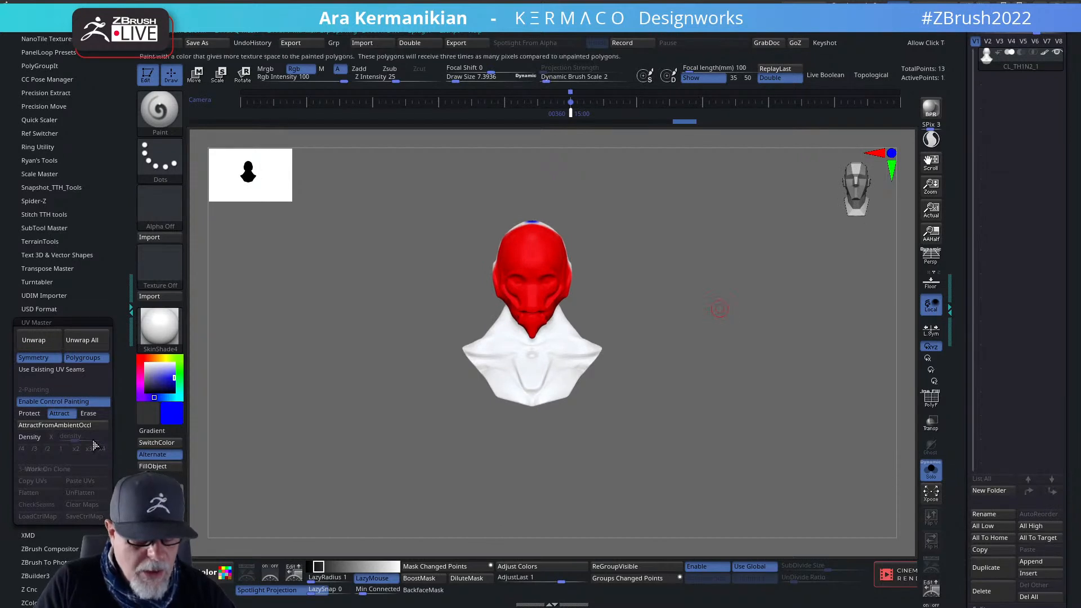
click(34, 340)
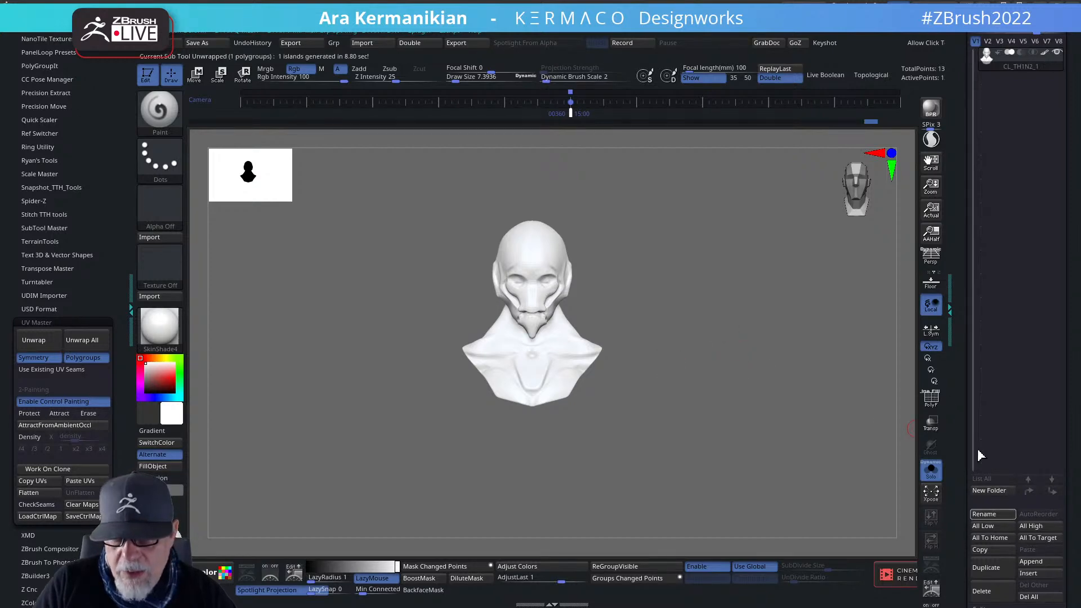
Flatten the clone with Morph UV to inspect its new UV layout, and restore its 3D shape.
scroll(994, 407, down, 5)
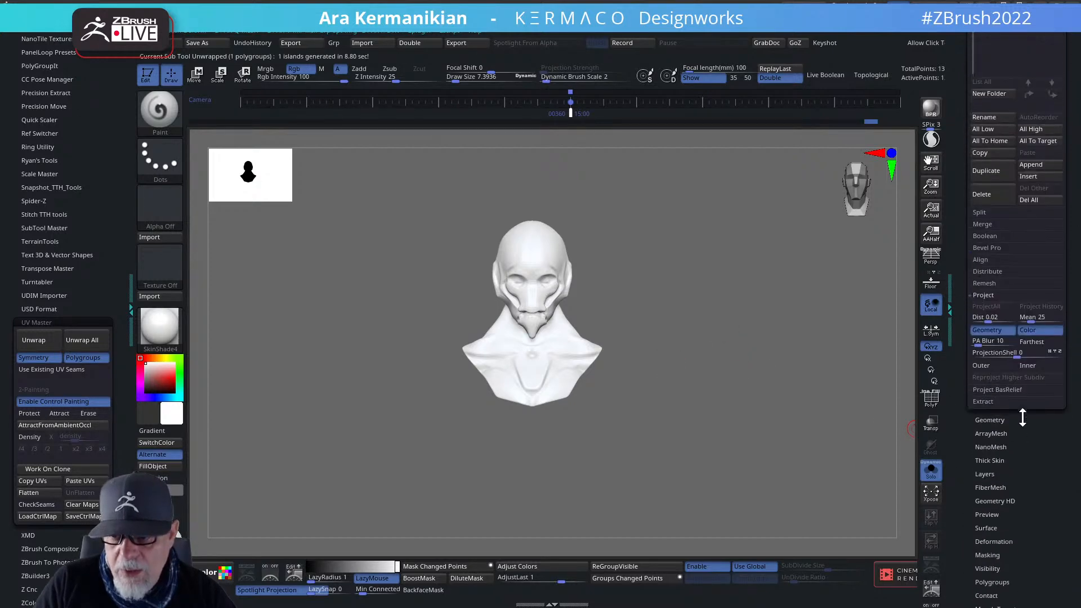
drag(1040, 580, 1021, 547)
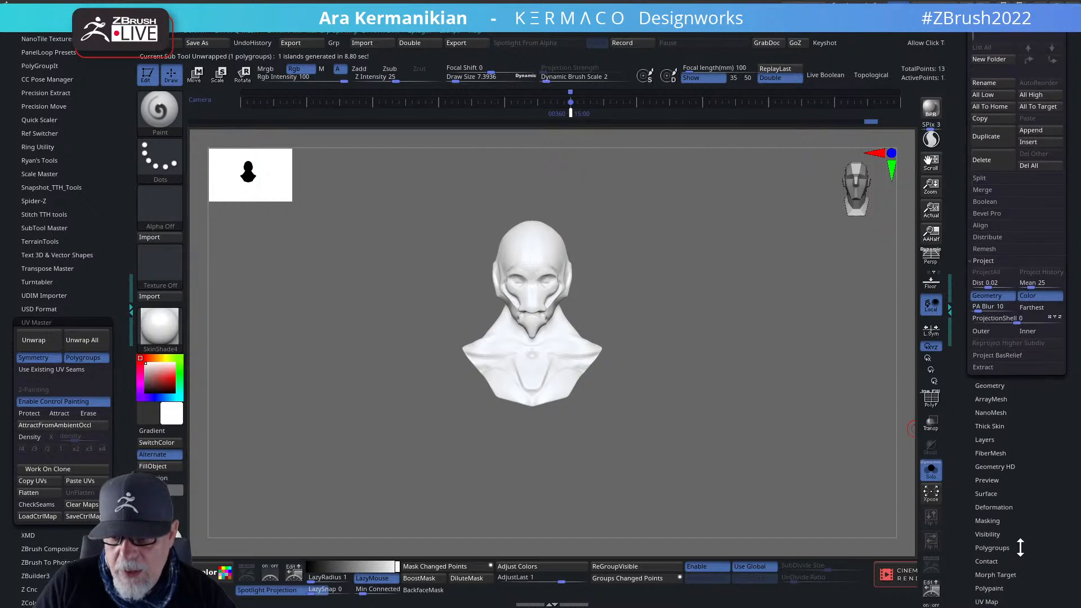
click(994, 601)
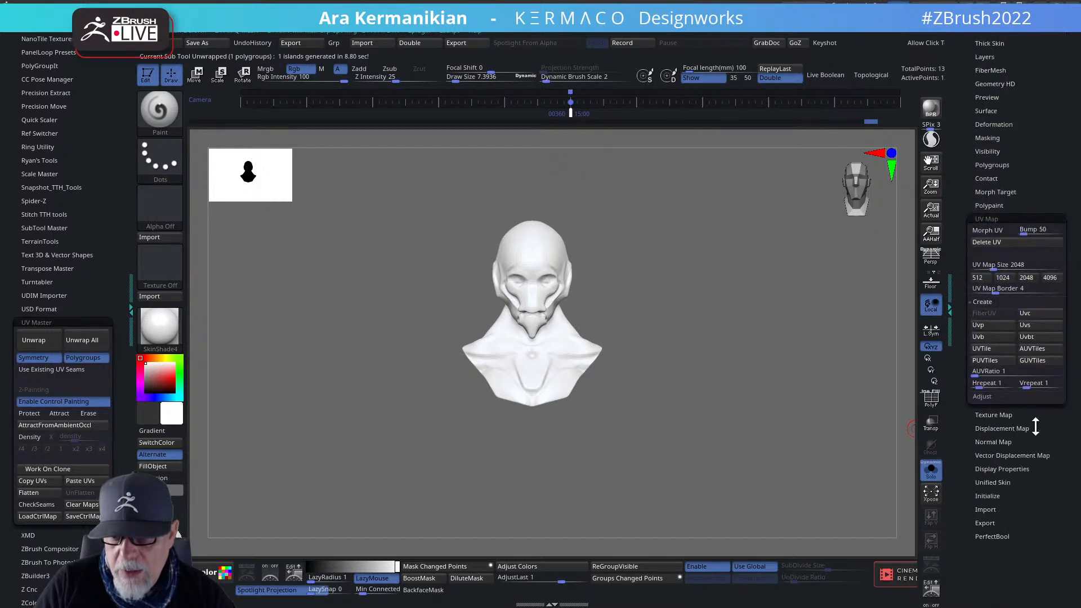
click(985, 229)
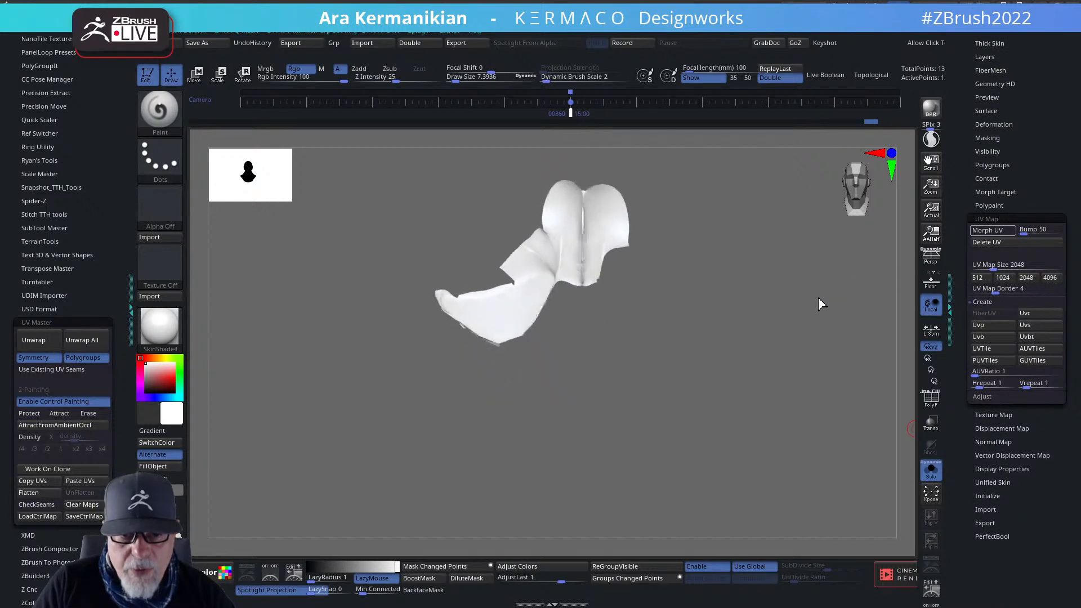
drag(805, 333, 862, 410)
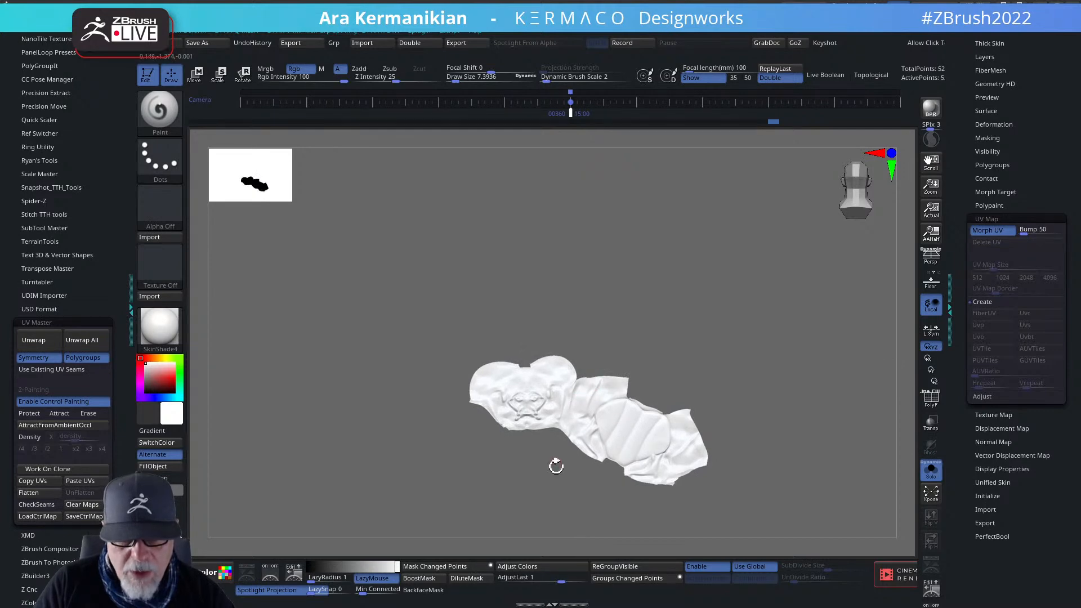
click(1004, 233)
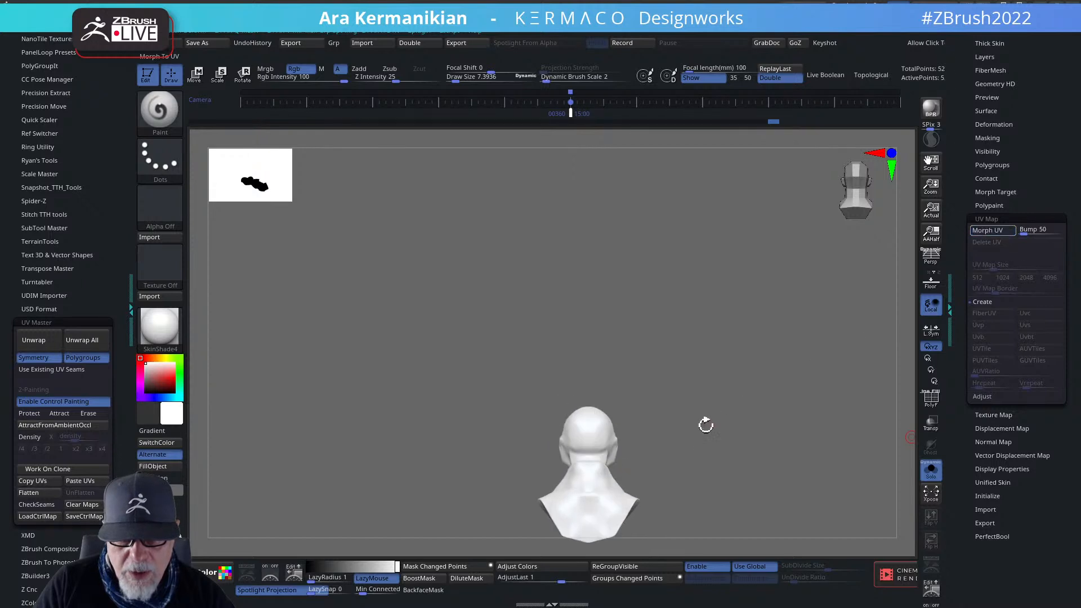
Re-enable Polygroups in UV Master and bring back the clone's control painting with Protect.
drag(706, 426, 684, 286)
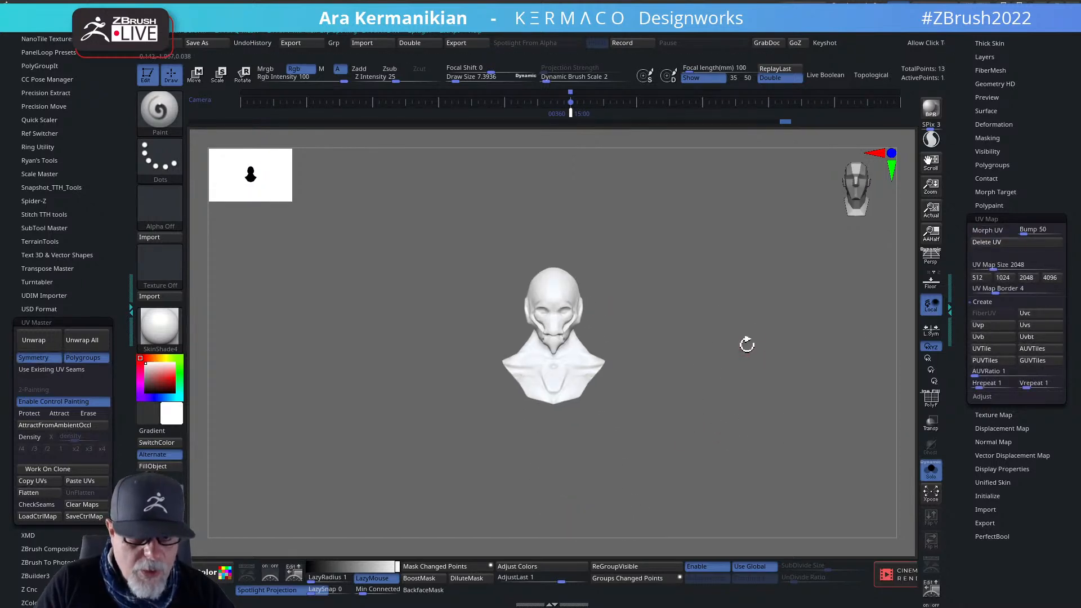
alt+drag(741, 325, 725, 350)
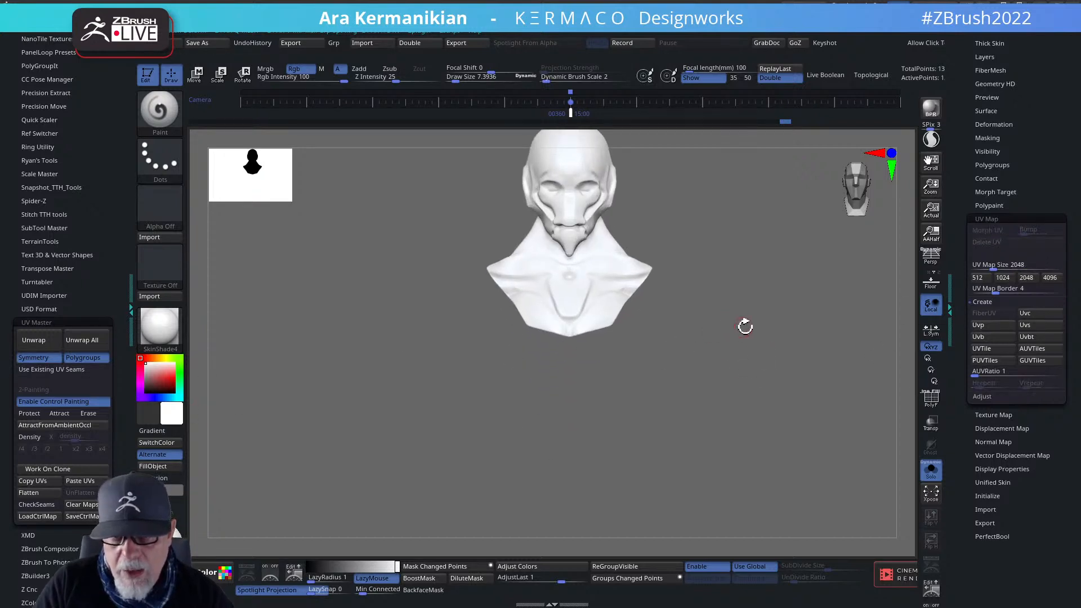
alt+drag(743, 323, 698, 423)
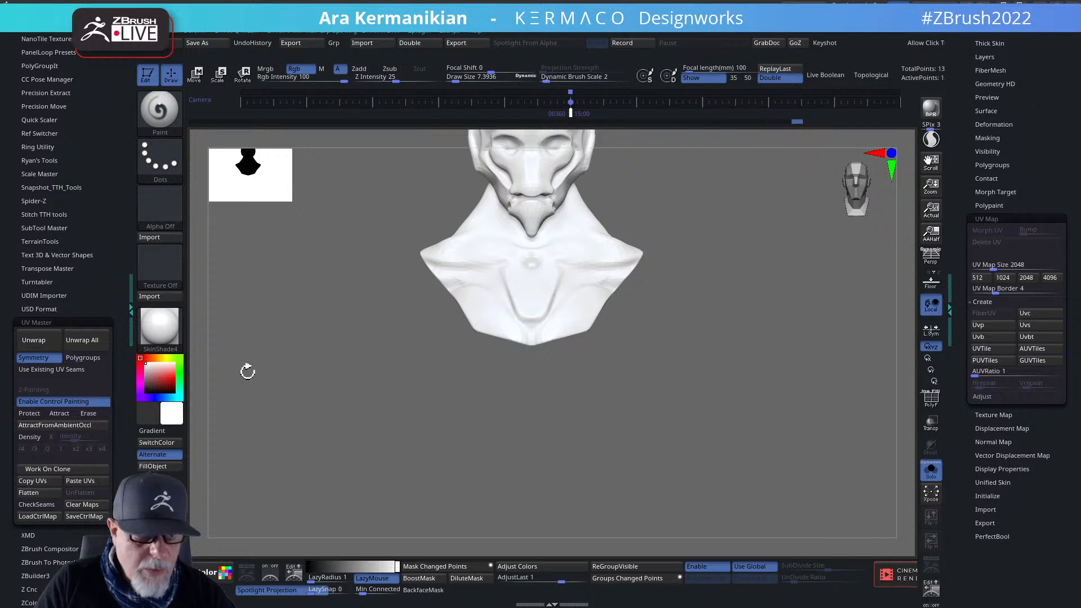
key(f)
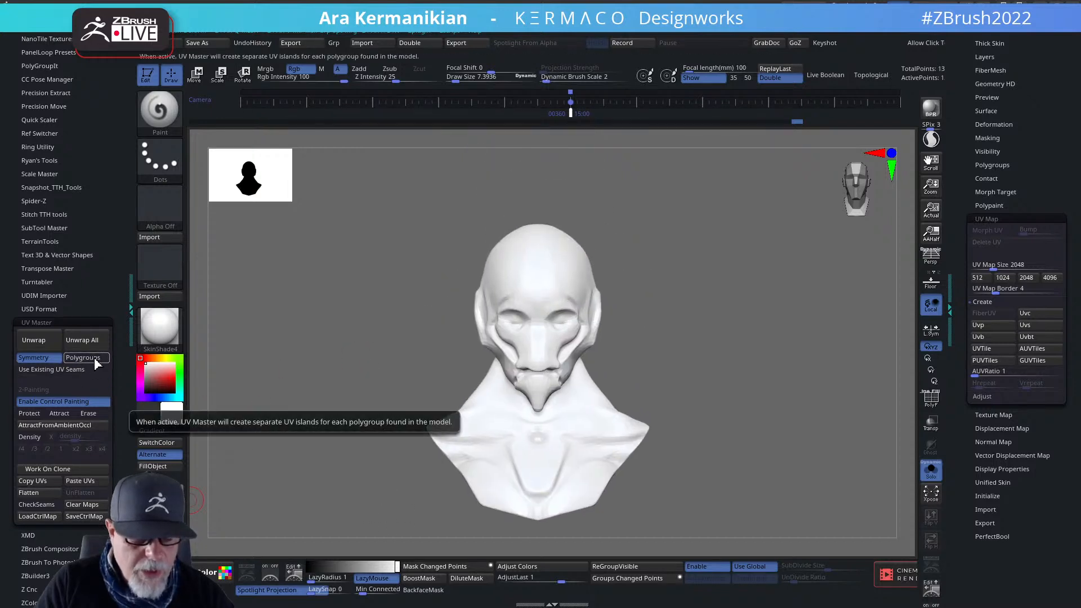
click(83, 358)
click(45, 415)
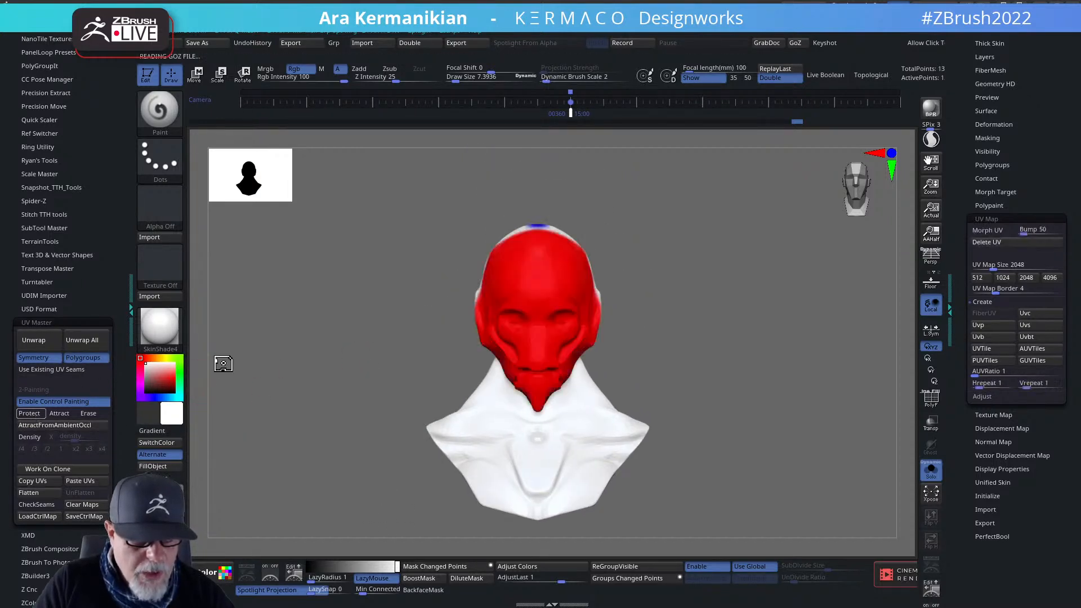
drag(750, 303, 616, 308)
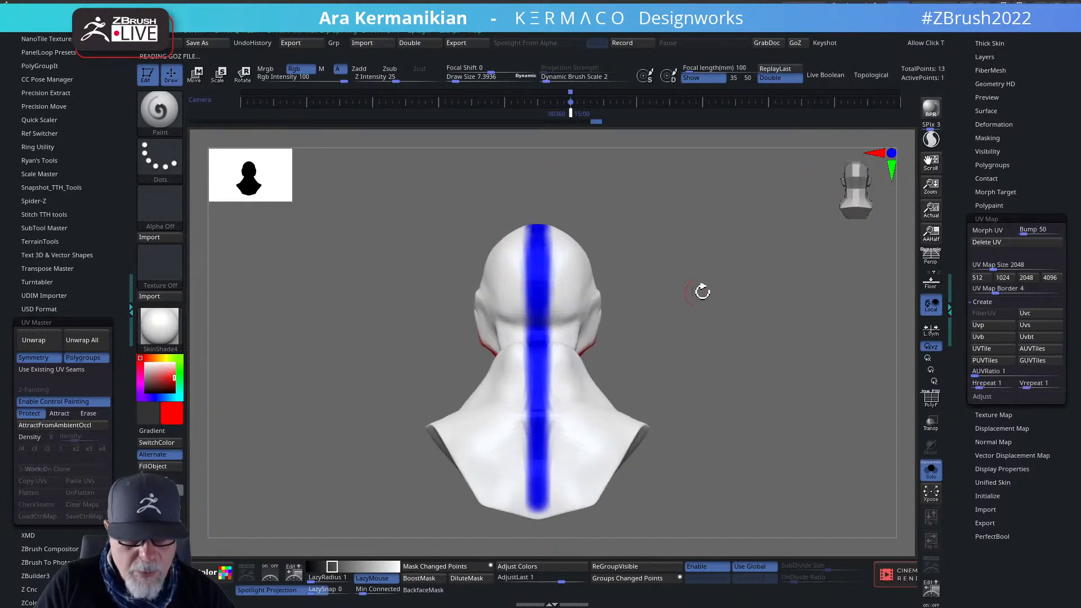
drag(702, 291, 727, 310)
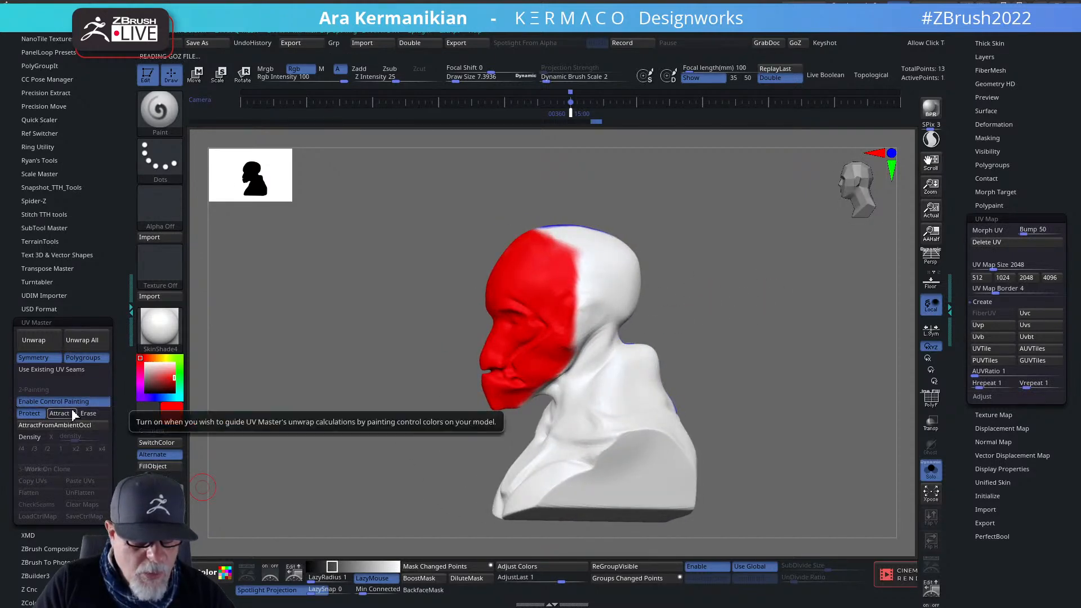
Paint an Attract band around the clone's neck just below the jaw, from the throat to the stripe at the nape.
click(59, 416)
mouse_move(763, 370)
mouse_down()
mouse_move(581, 353)
mouse_move(618, 357)
mouse_move(539, 413)
mouse_up()
right_click(615, 342)
click(620, 344)
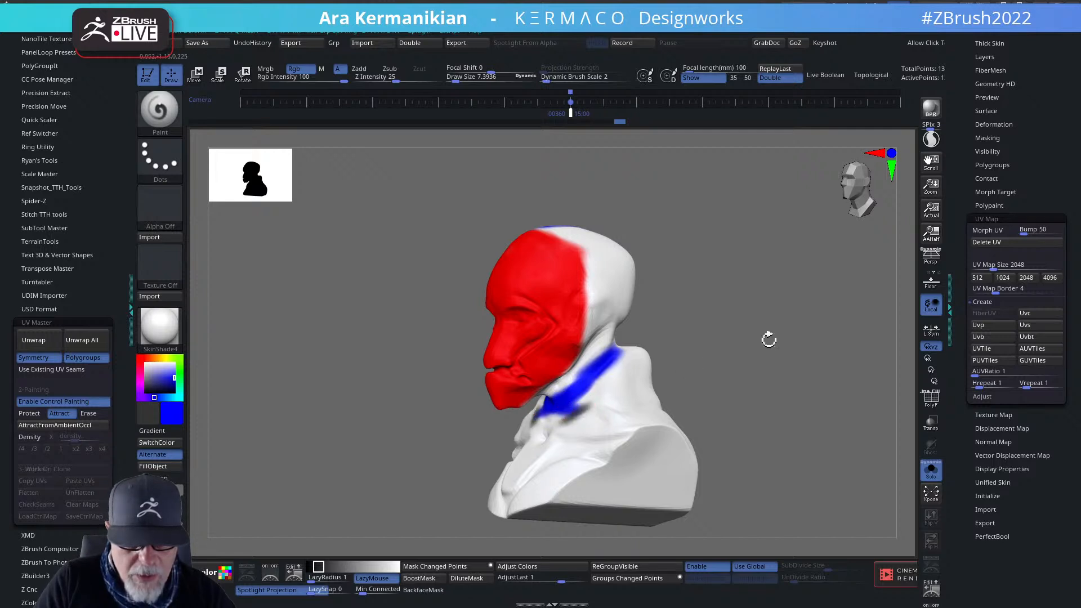
drag(769, 340, 674, 359)
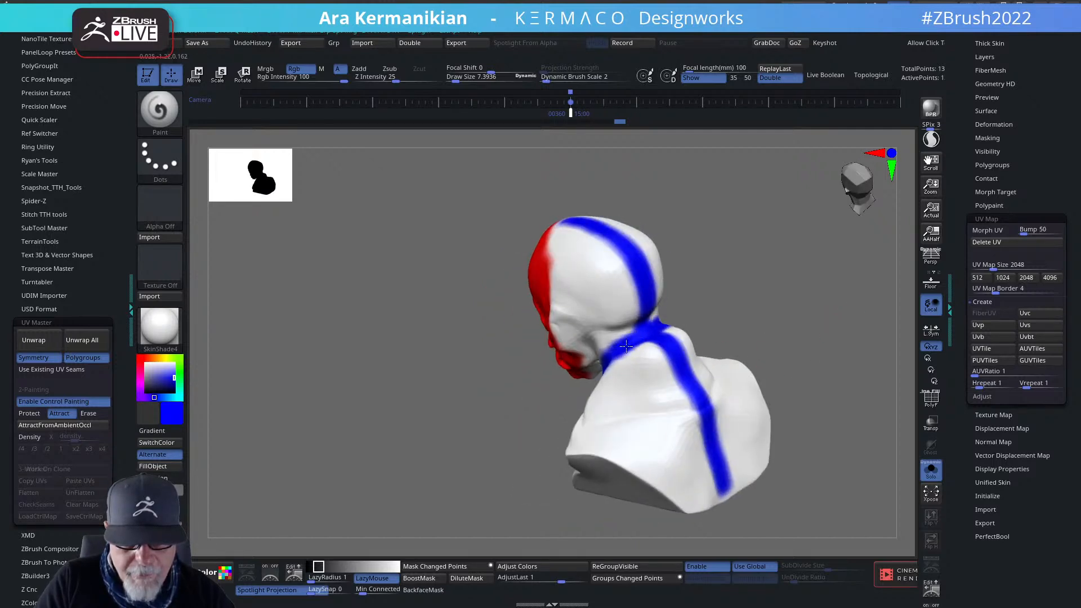
mouse_move(808, 339)
mouse_down()
mouse_move(779, 313)
mouse_move(771, 363)
mouse_up()
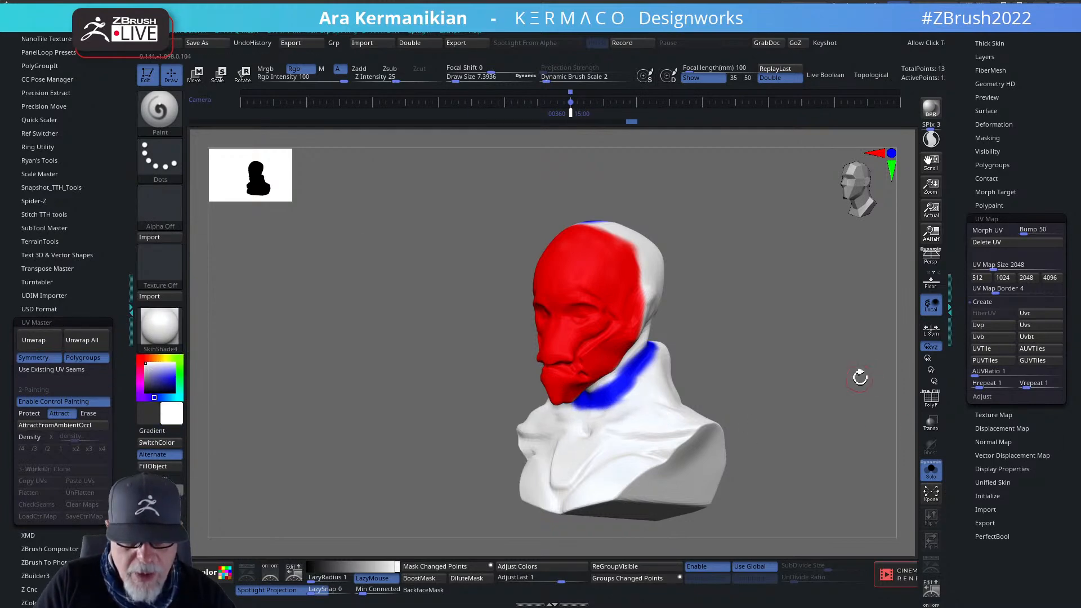
drag(860, 378, 776, 383)
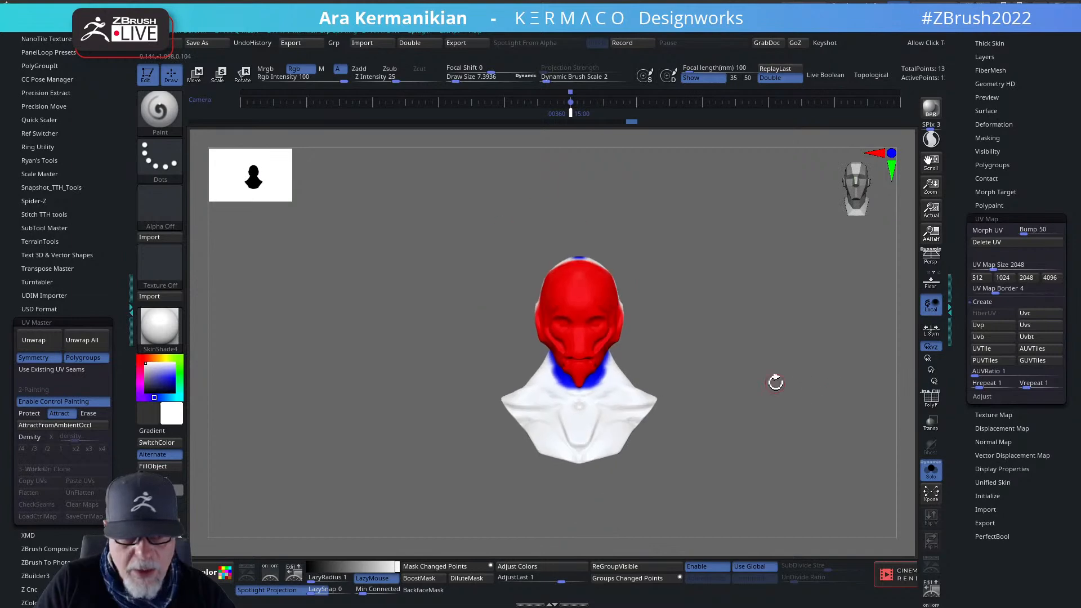
Unwrap the clone with the added neck seam painting, inspect the flattened layout with Morph UV, and restore its 3D shape.
click(44, 345)
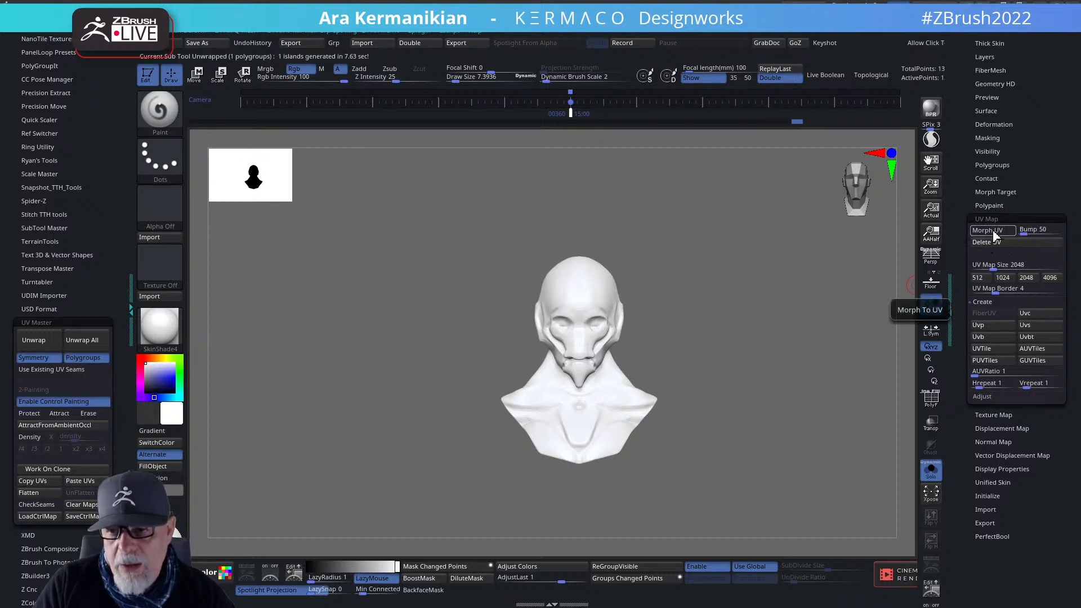
click(986, 233)
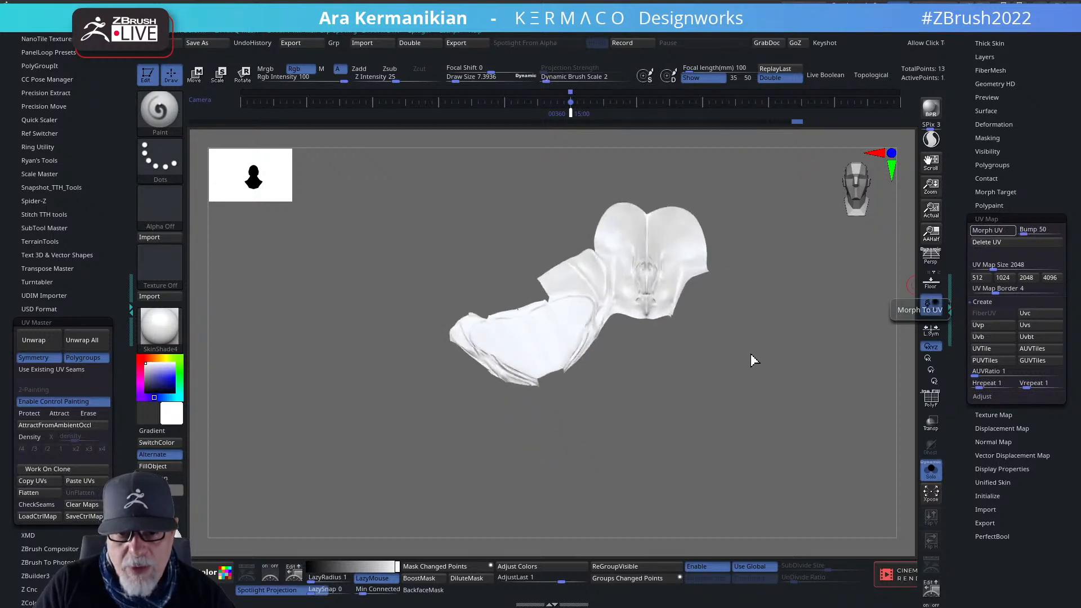
click(989, 230)
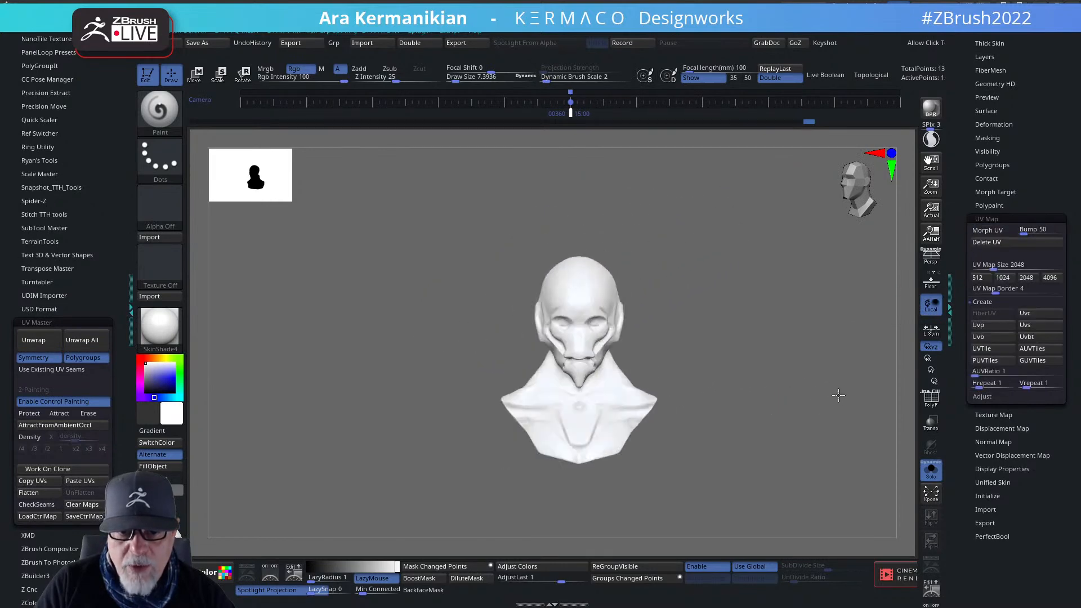
Mask the clone's whole head down to the neckline with MaskLasso and turn the masked area into its own polygroup.
drag(730, 322, 811, 317)
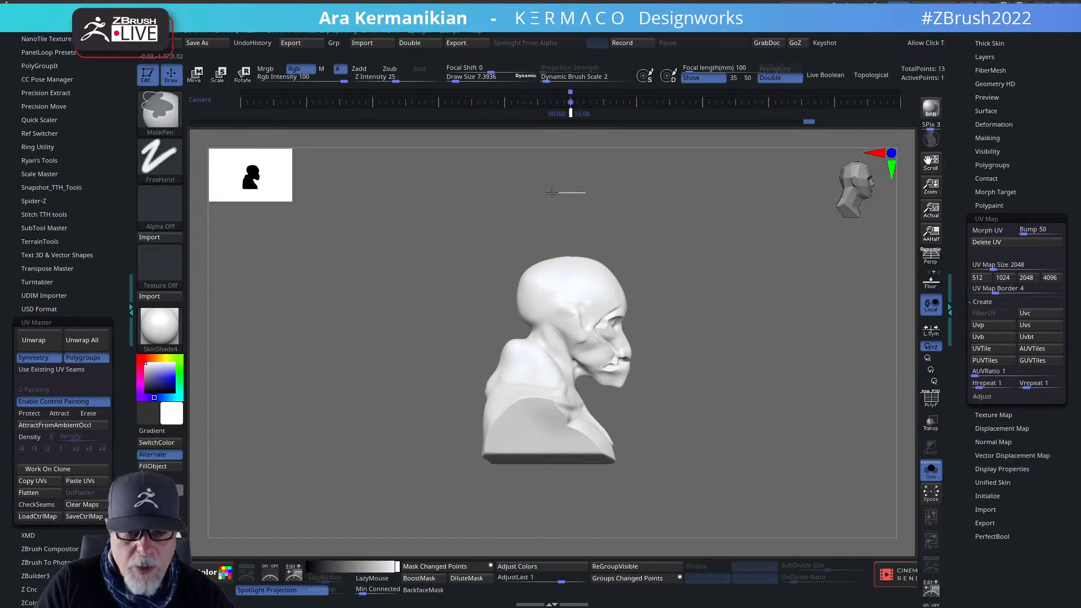
mouse_move(586, 193)
ctrl+mouse_down()
mouse_move(470, 254)
mouse_move(459, 331)
mouse_move(490, 251)
mouse_move(471, 243)
ctrl+mouse_up()
ctrl+click(160, 105)
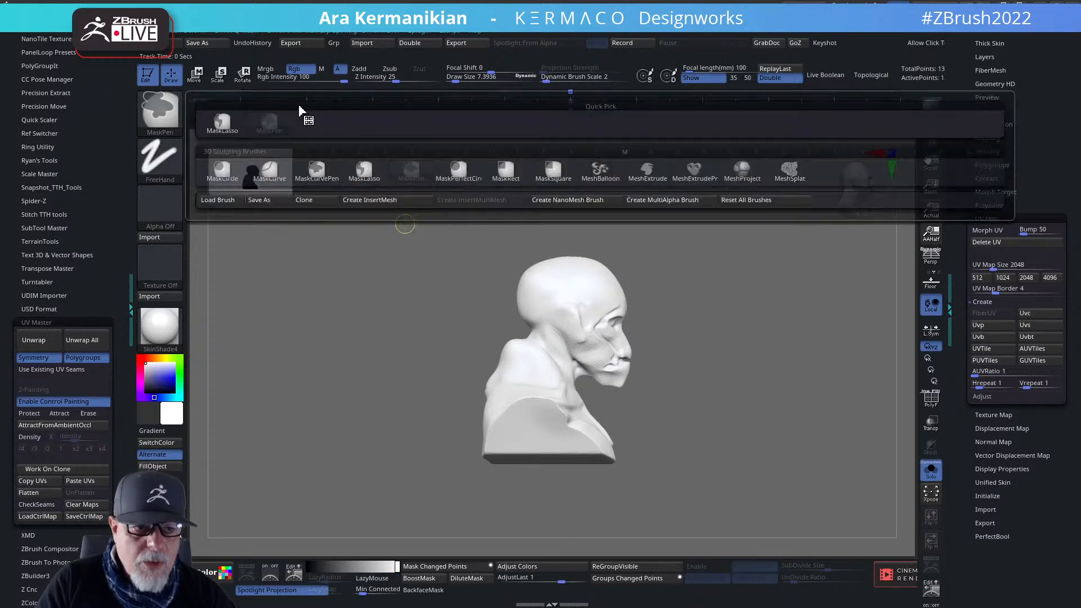
click(220, 130)
mouse_move(637, 213)
ctrl+mouse_down()
mouse_move(455, 271)
mouse_move(569, 388)
mouse_move(781, 332)
ctrl+mouse_up()
mouse_move(556, 209)
ctrl+mouse_down()
mouse_move(492, 333)
mouse_move(566, 362)
mouse_move(749, 344)
mouse_move(755, 220)
ctrl+mouse_up()
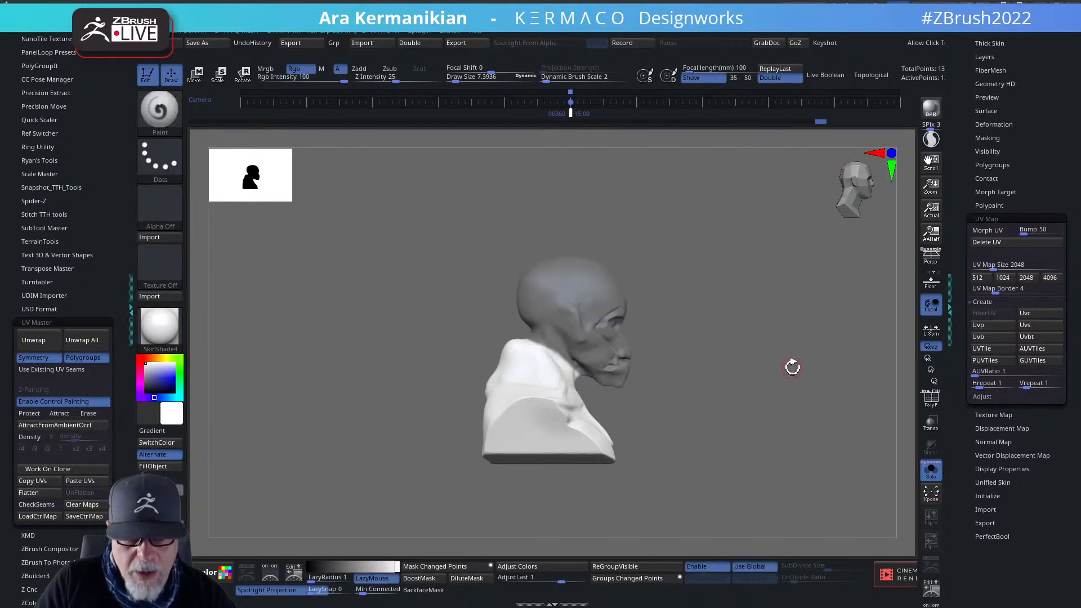
ctrl+click(766, 350)
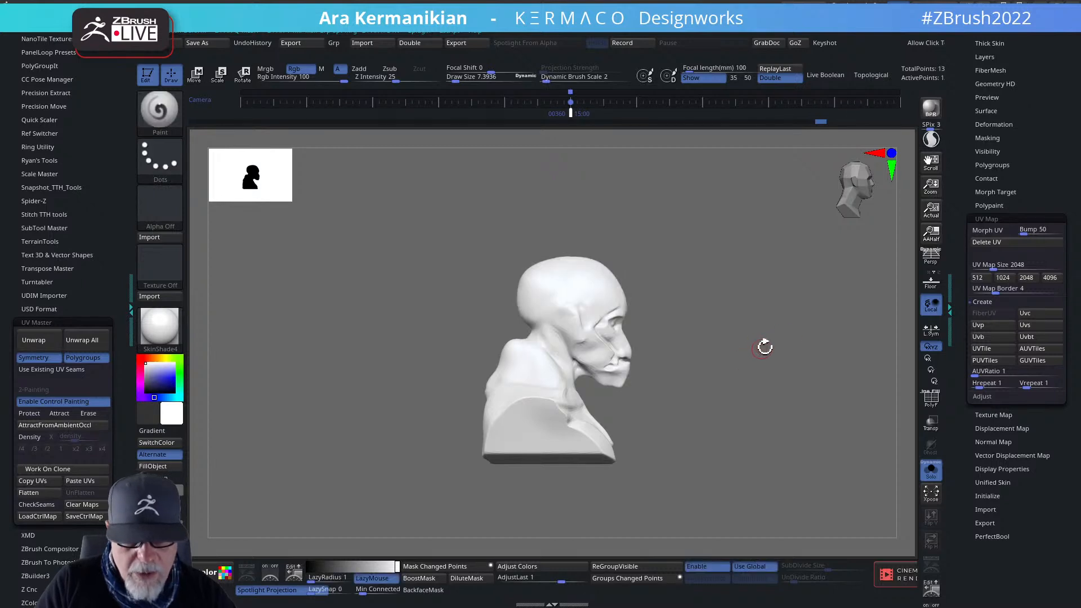
Display the PolyFrame on the clone and regroup its visible polygons twice to change the polygroup colours.
click(937, 403)
drag(816, 388, 710, 382)
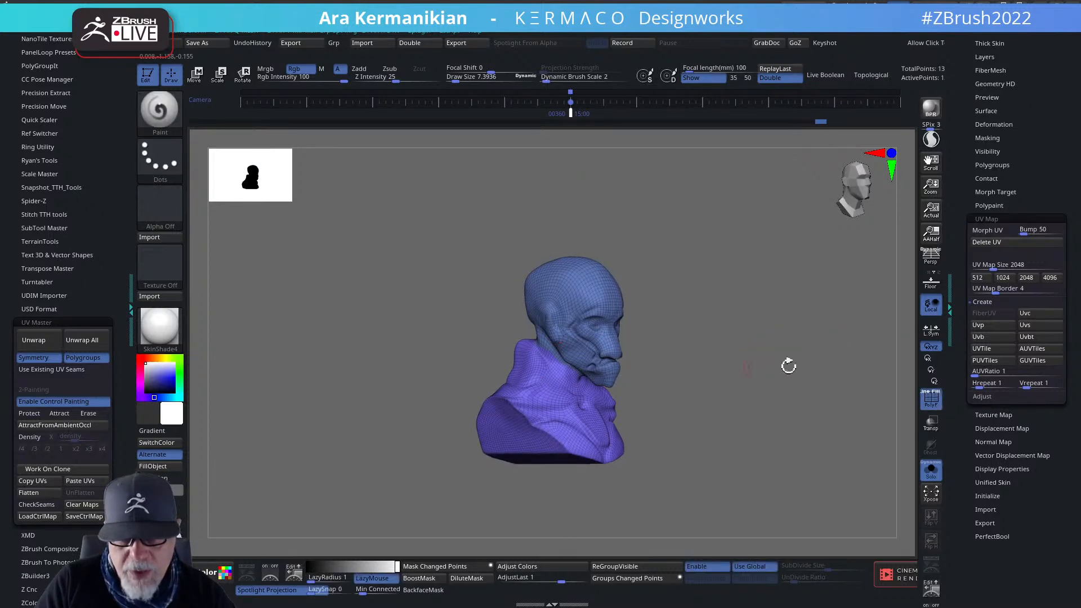
drag(772, 394, 672, 491)
click(630, 569)
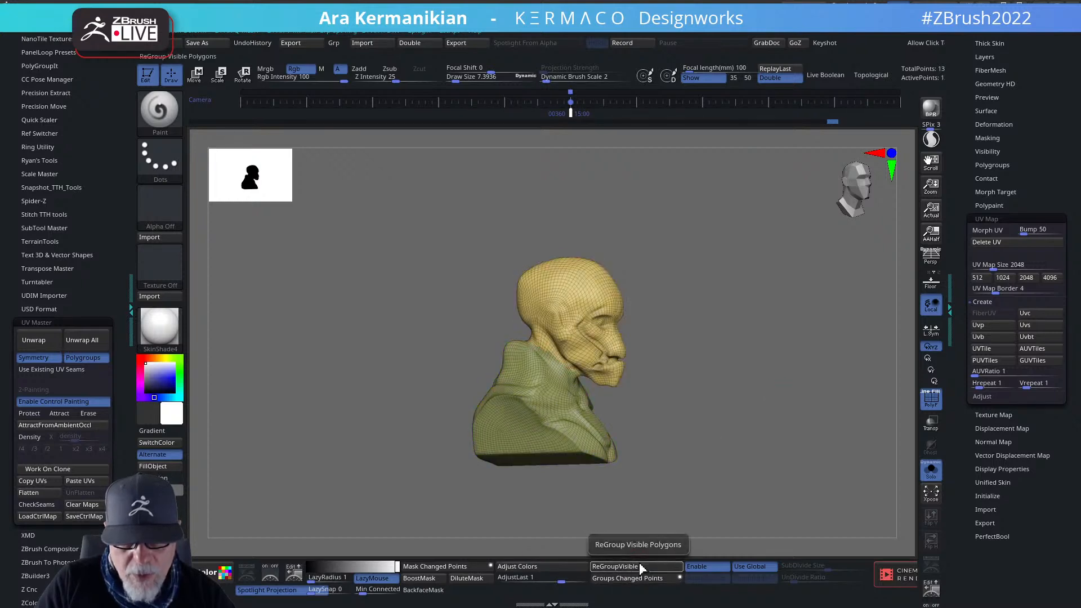
click(655, 566)
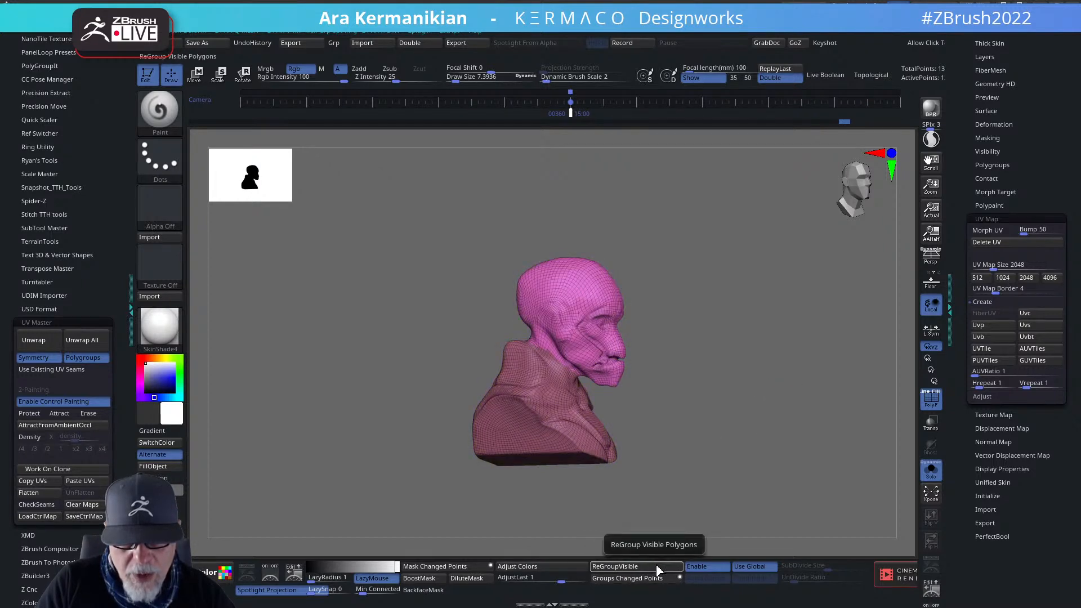
Switch to the ZModeler brush and set its polygon action to PolyGroup on the clone's neck.
drag(773, 358, 817, 380)
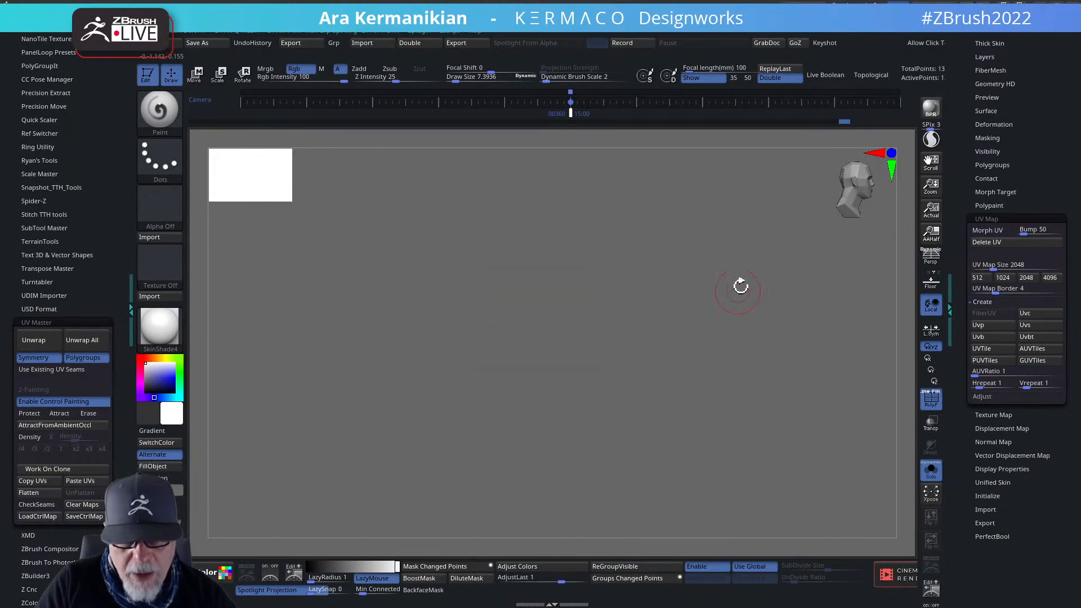
drag(741, 286, 737, 470)
drag(789, 329, 765, 501)
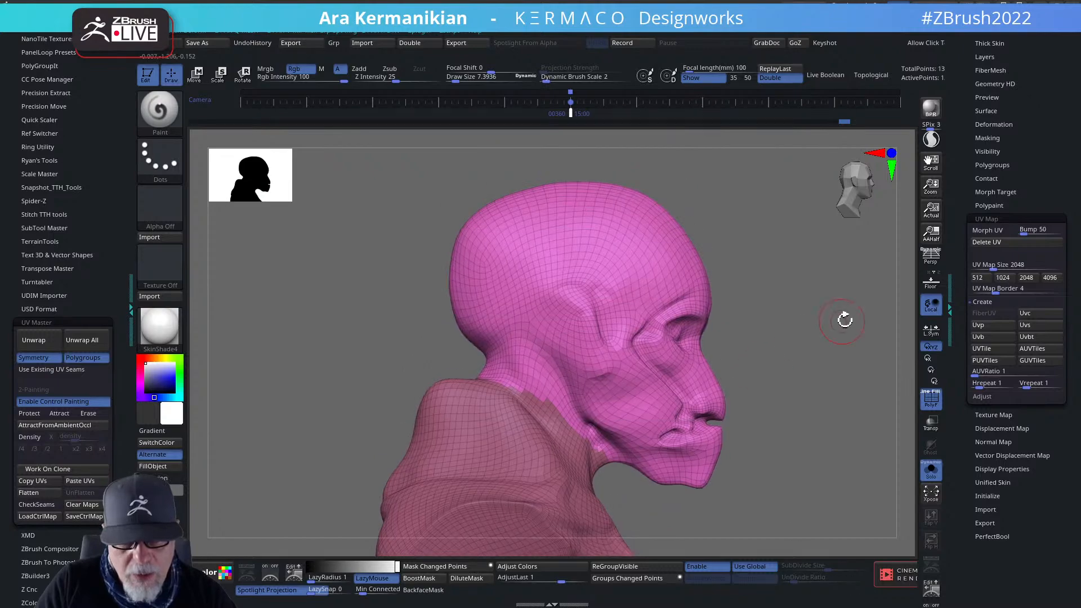
drag(845, 320, 881, 211)
drag(787, 315, 816, 339)
key(b)
key(z)
key(m)
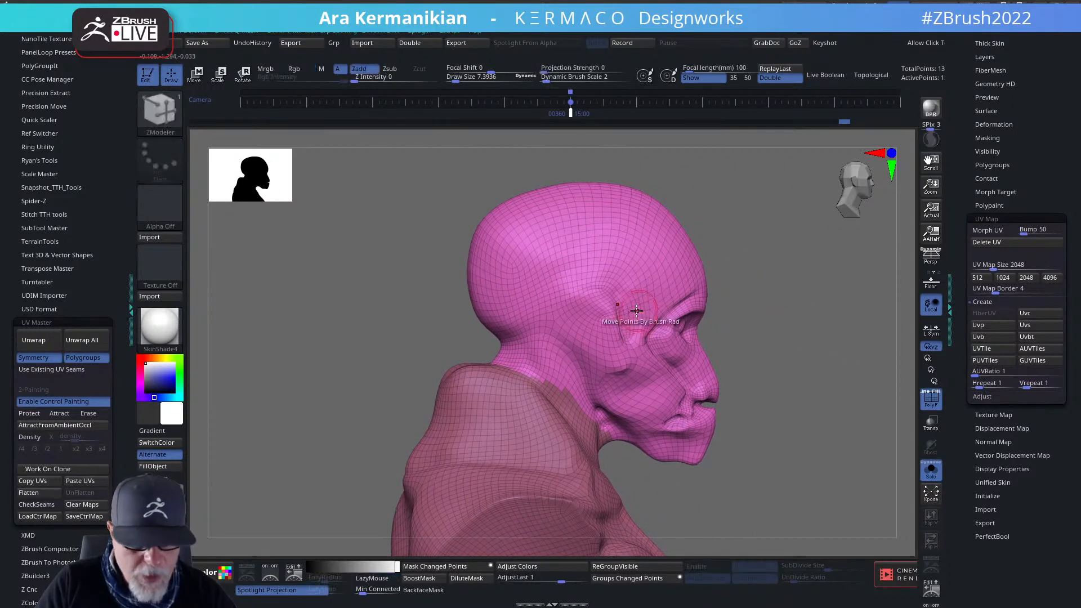
key(space)
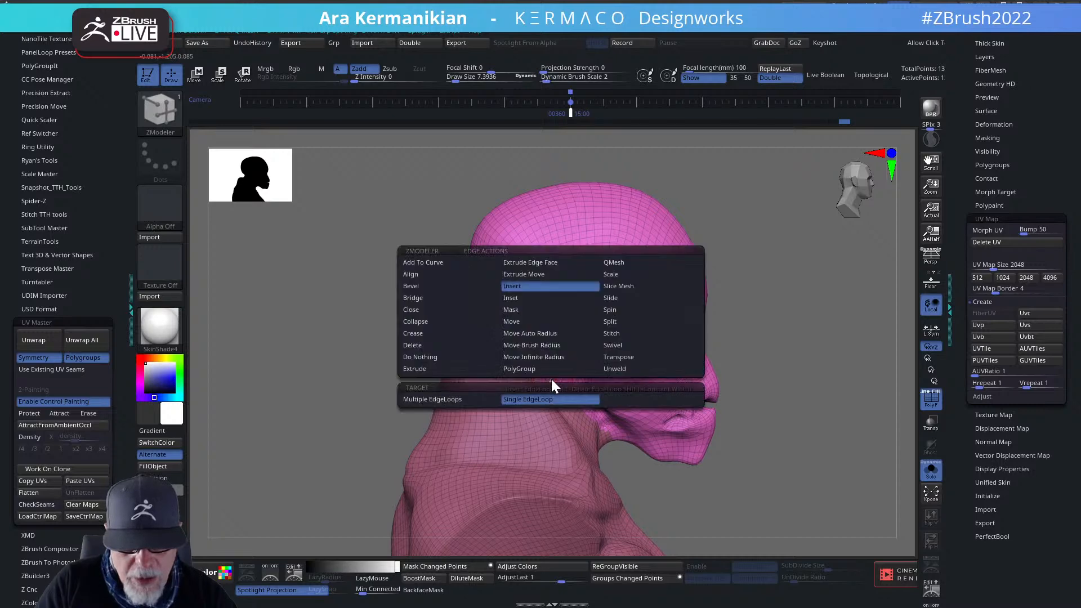
key(space)
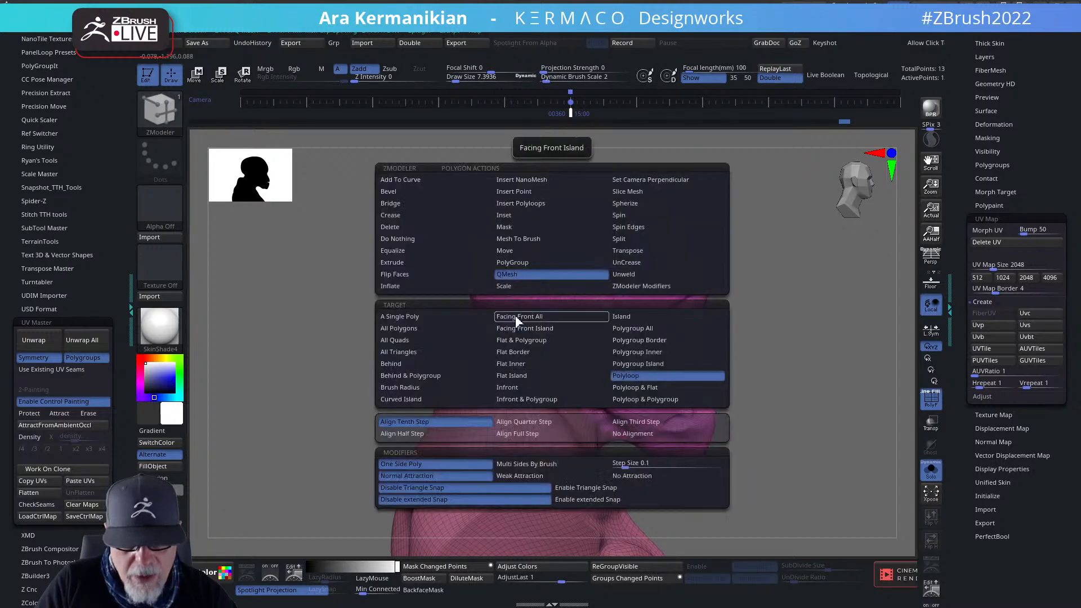
click(512, 263)
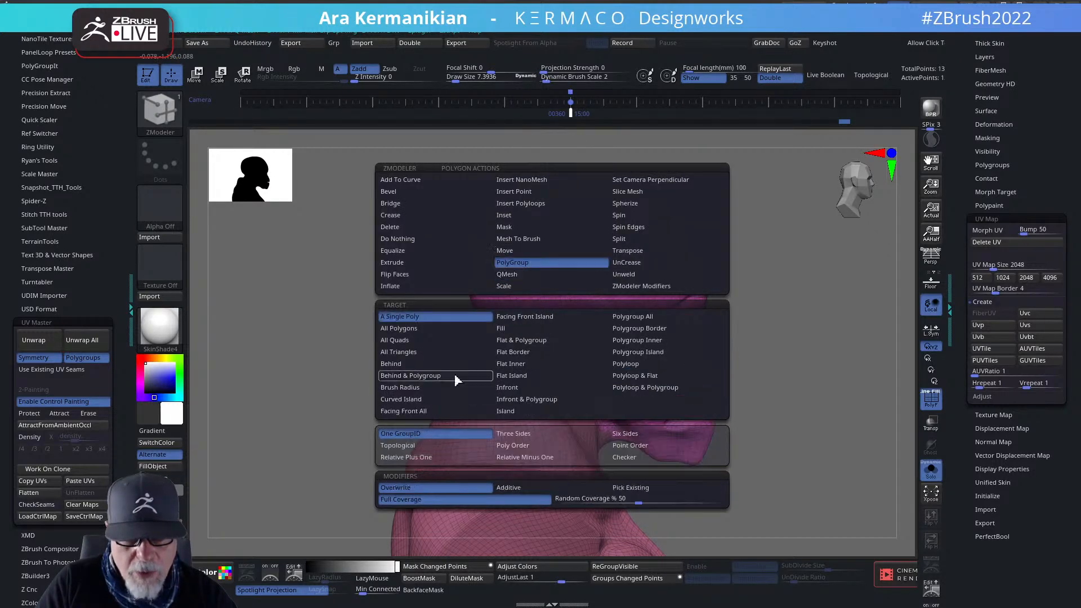
click(501, 341)
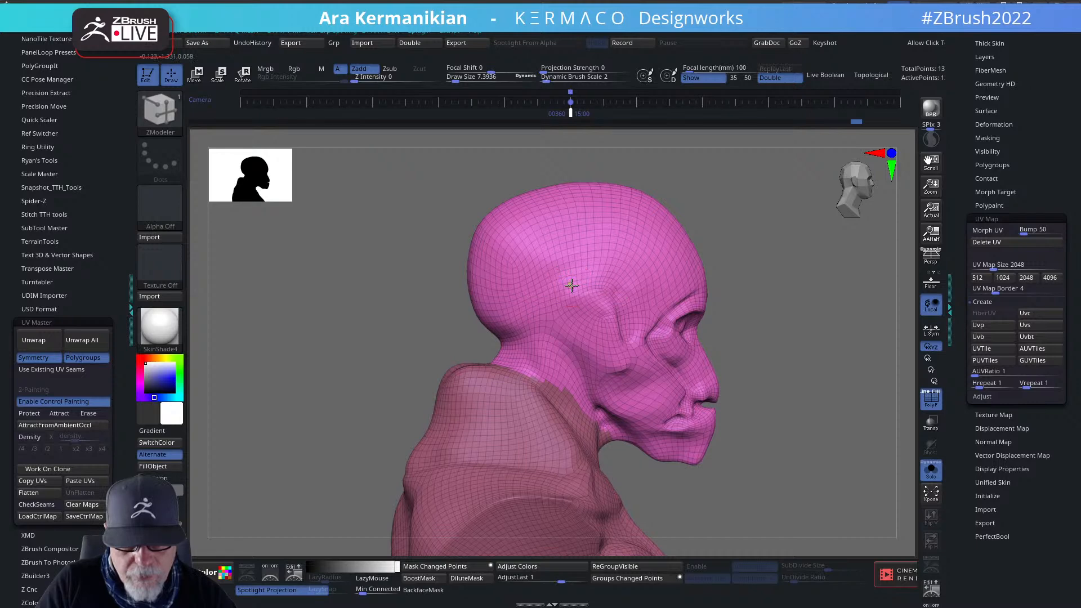
Set the PolyGroup action's target to Polyloop and assign a new polygroup to the polygon loop along the neck border.
ctrl+right_drag(561, 286, 439, 465)
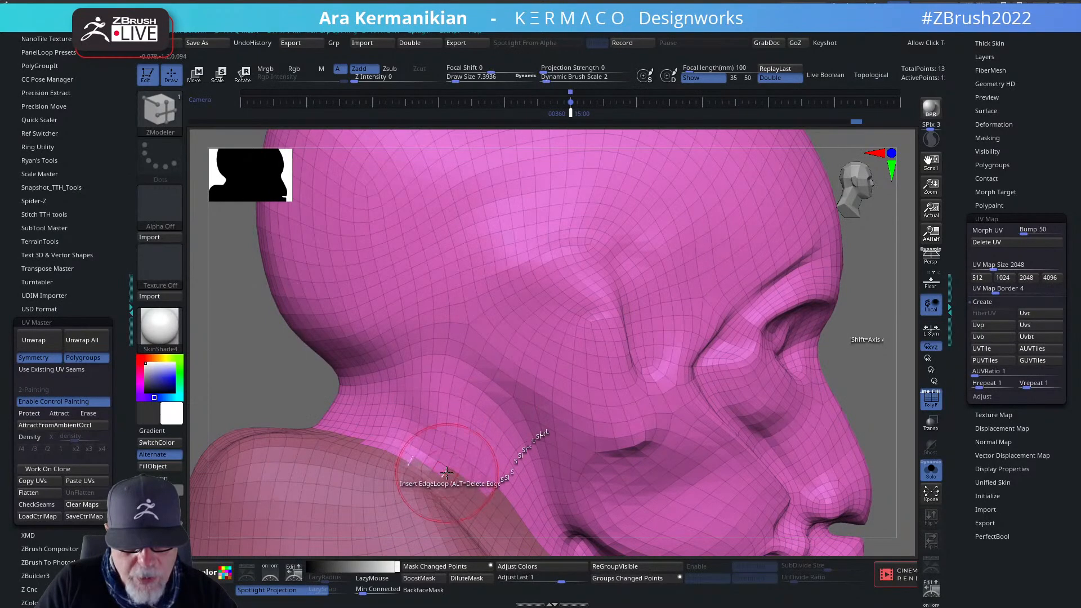
key(space)
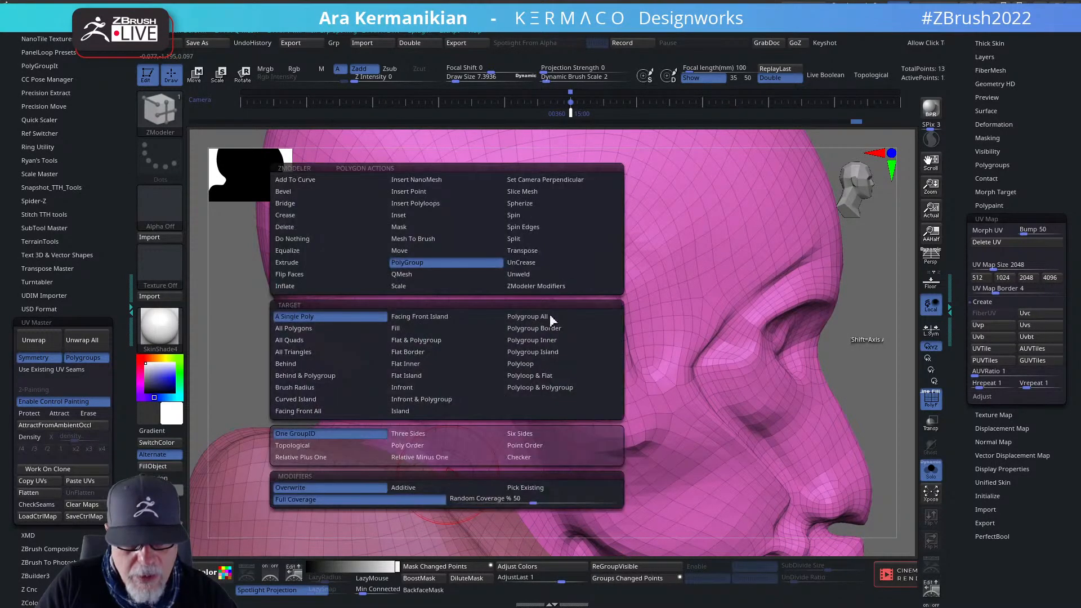
click(535, 365)
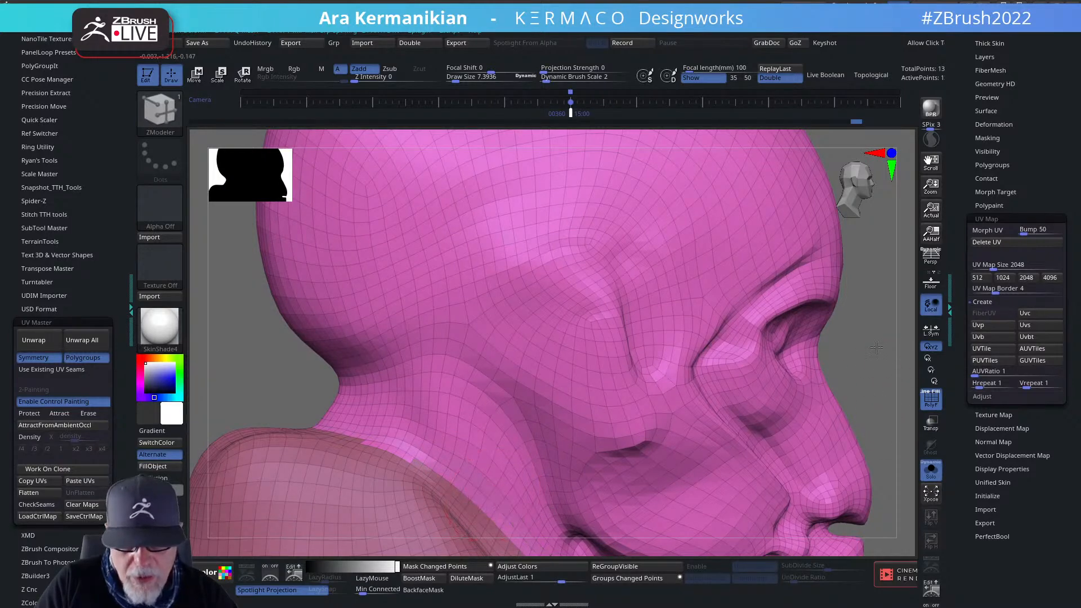
drag(876, 348, 807, 335)
drag(640, 483, 590, 476)
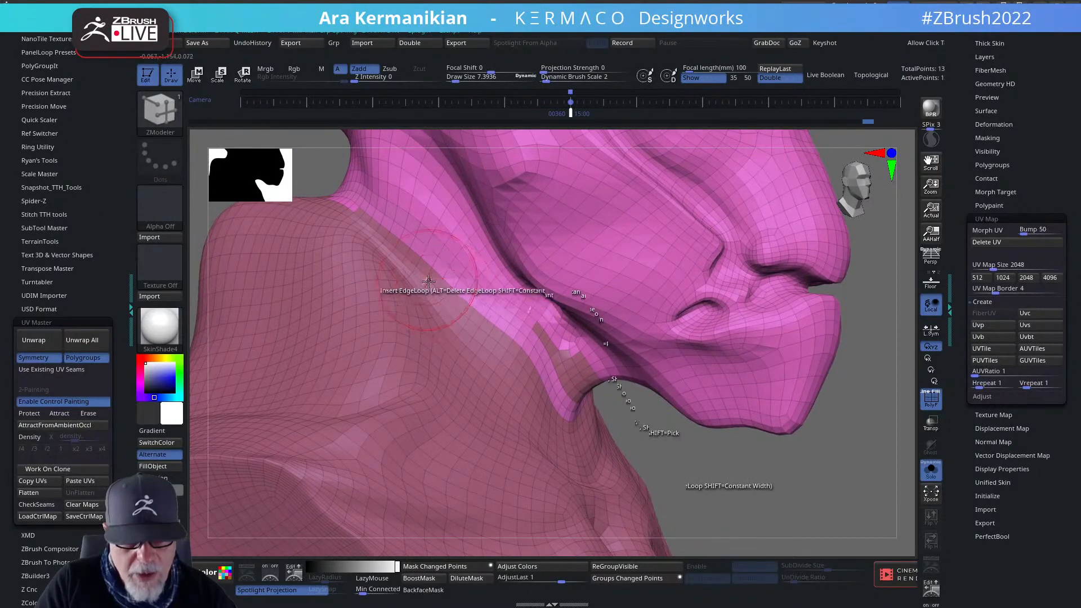
click(448, 292)
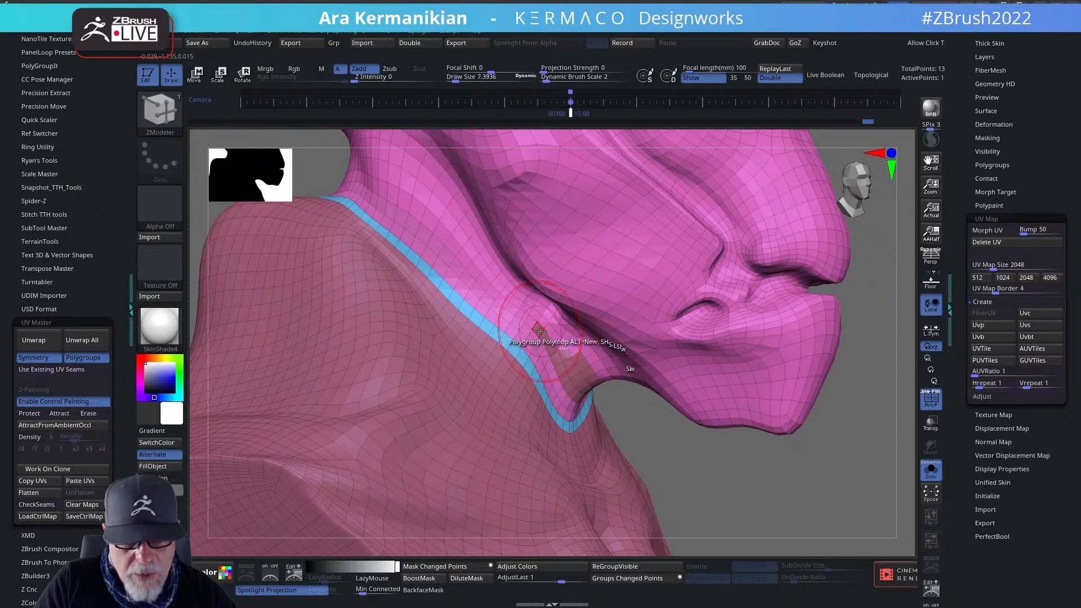
Set the ZModeler PolyGroup action's target to Fill and spread the neck border's polygroup over the clone's whole head.
key(space)
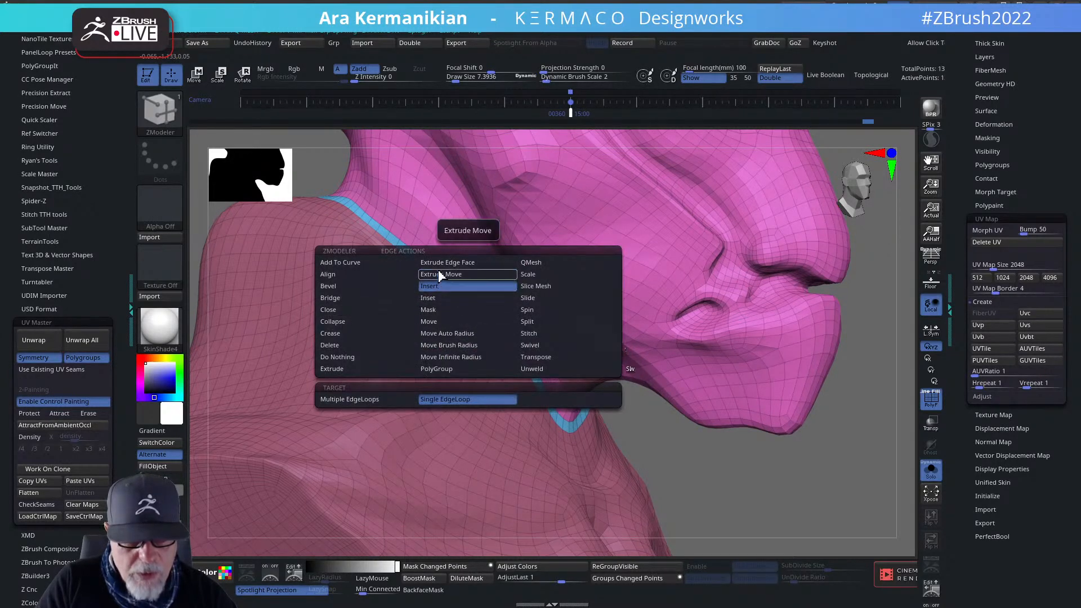
key(space)
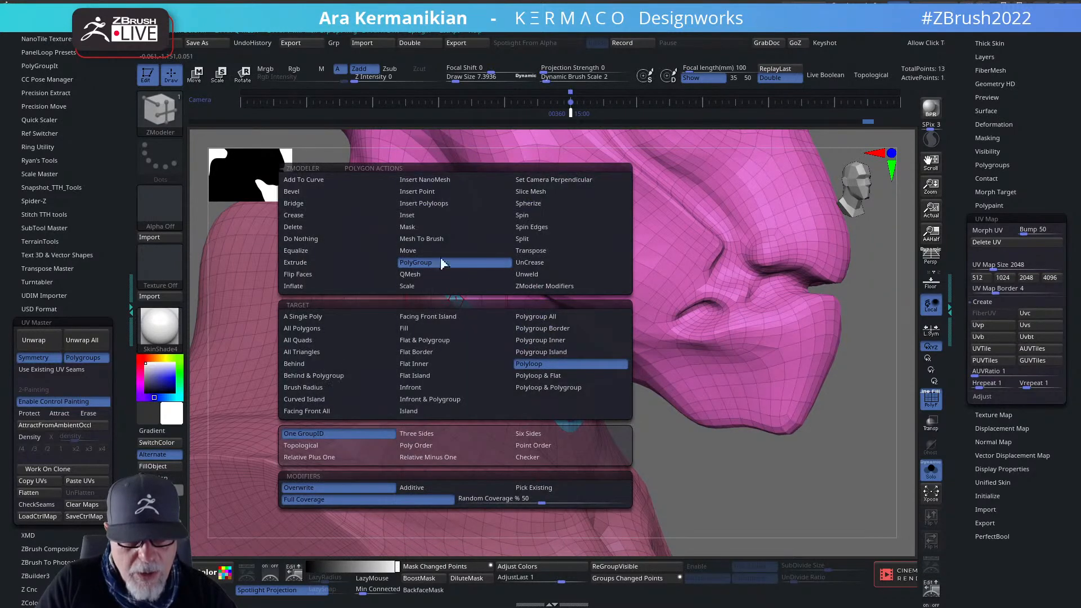
click(426, 331)
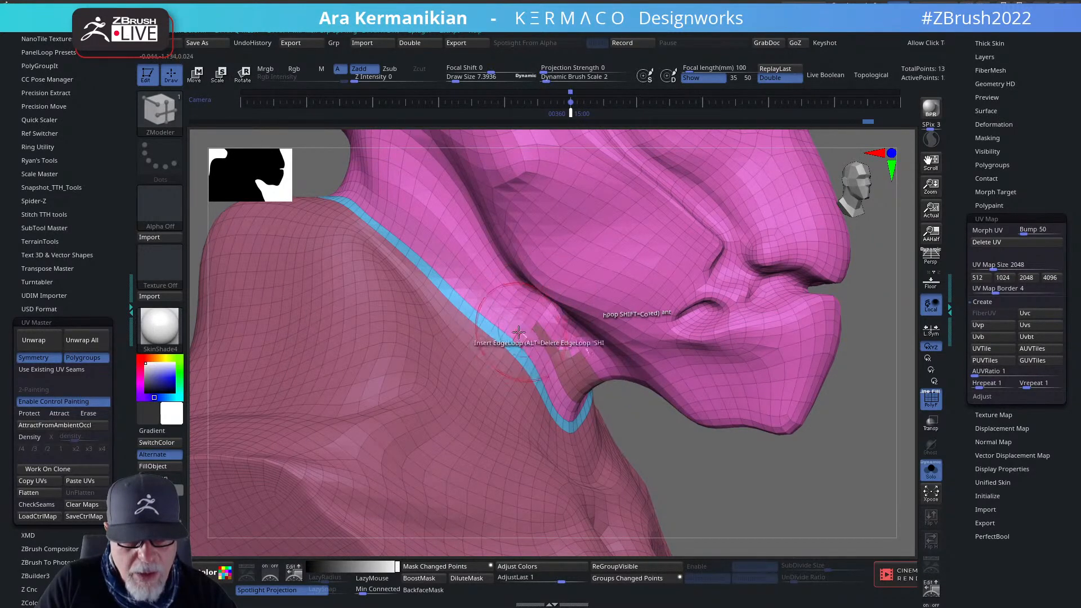
click(517, 323)
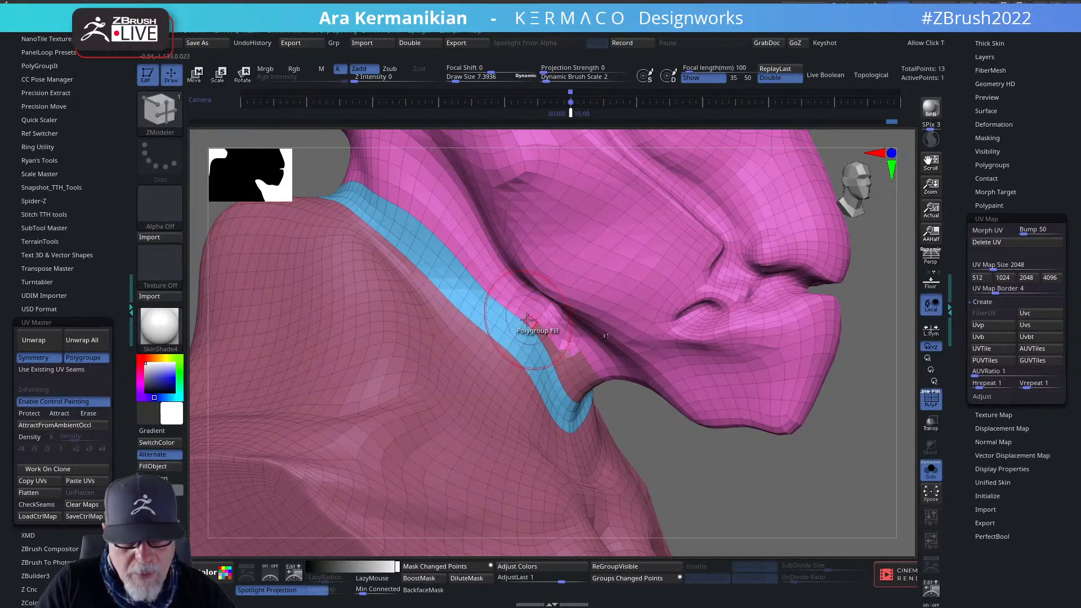
click(528, 320)
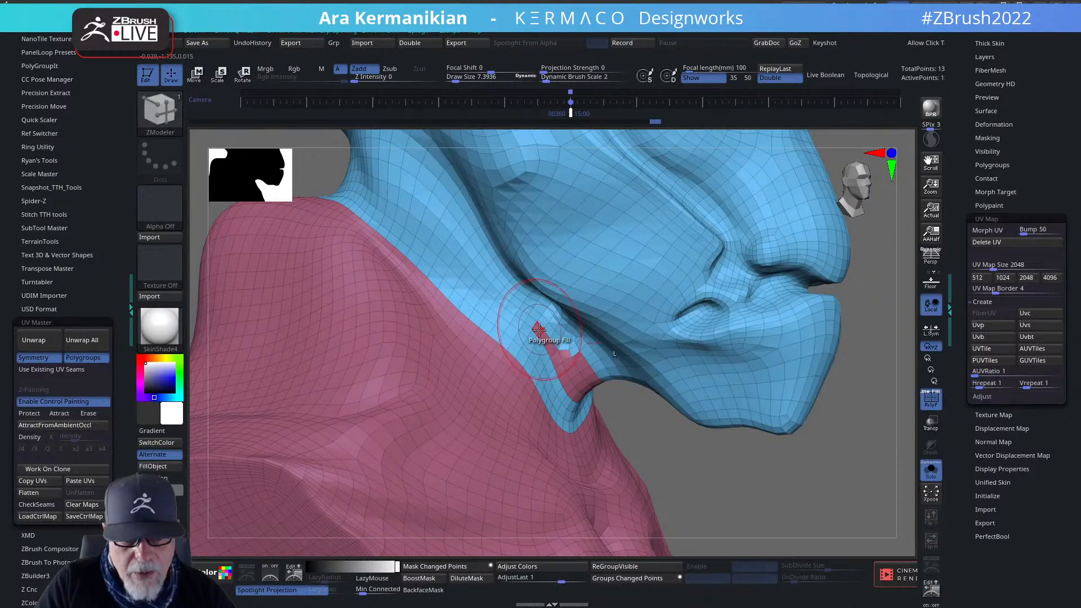
drag(708, 478, 701, 420)
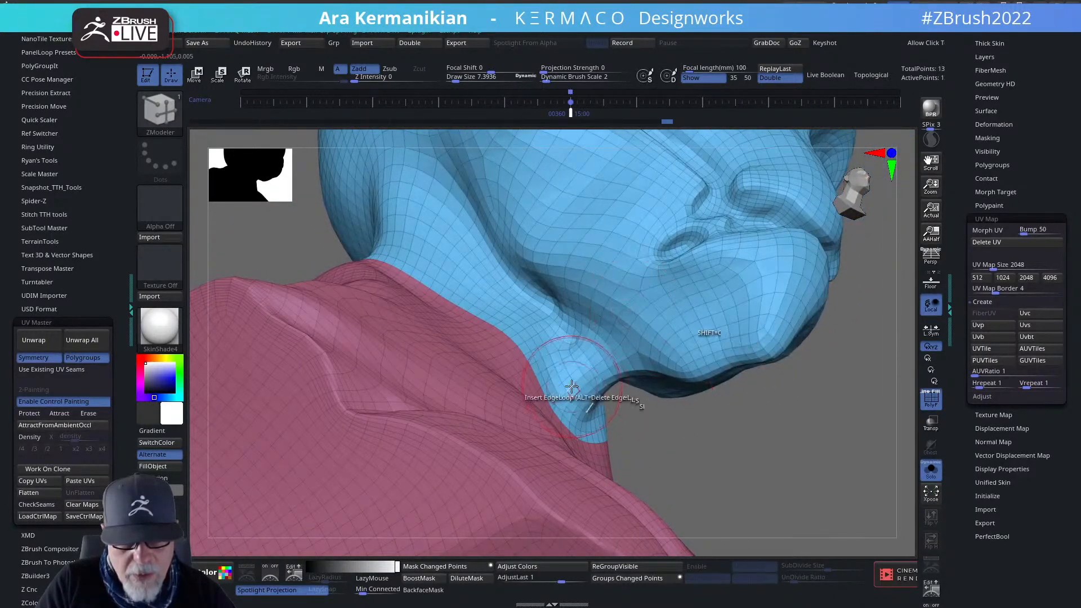
Regroup the clone's head and body to change their polygroup colours, and hide the PolyFrame.
alt+drag(793, 473, 736, 379)
drag(736, 379, 857, 403)
alt+drag(808, 307, 840, 507)
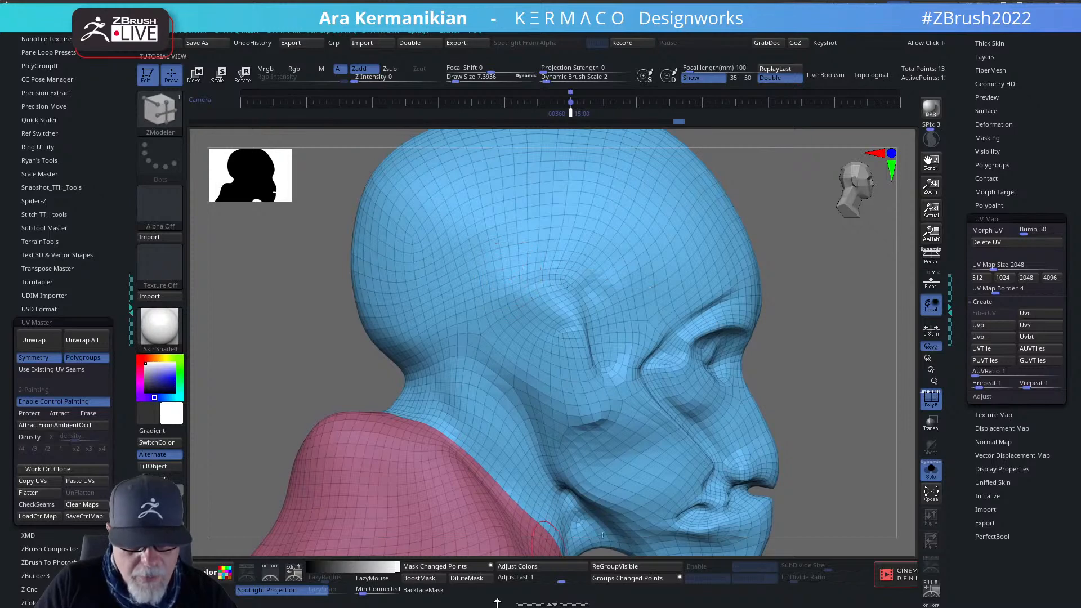
click(631, 578)
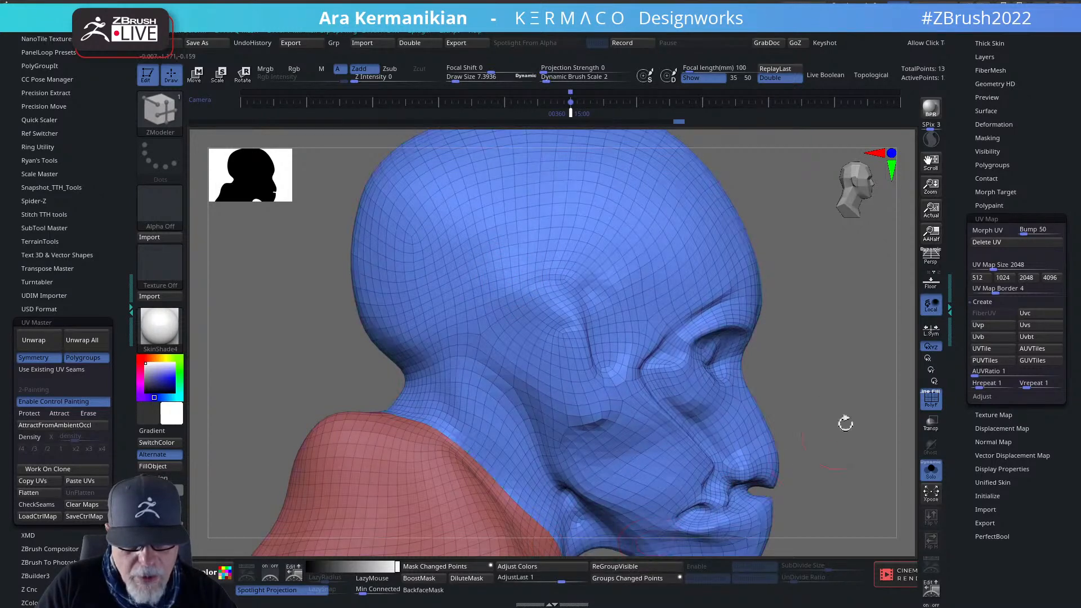
alt+drag(845, 422, 651, 309)
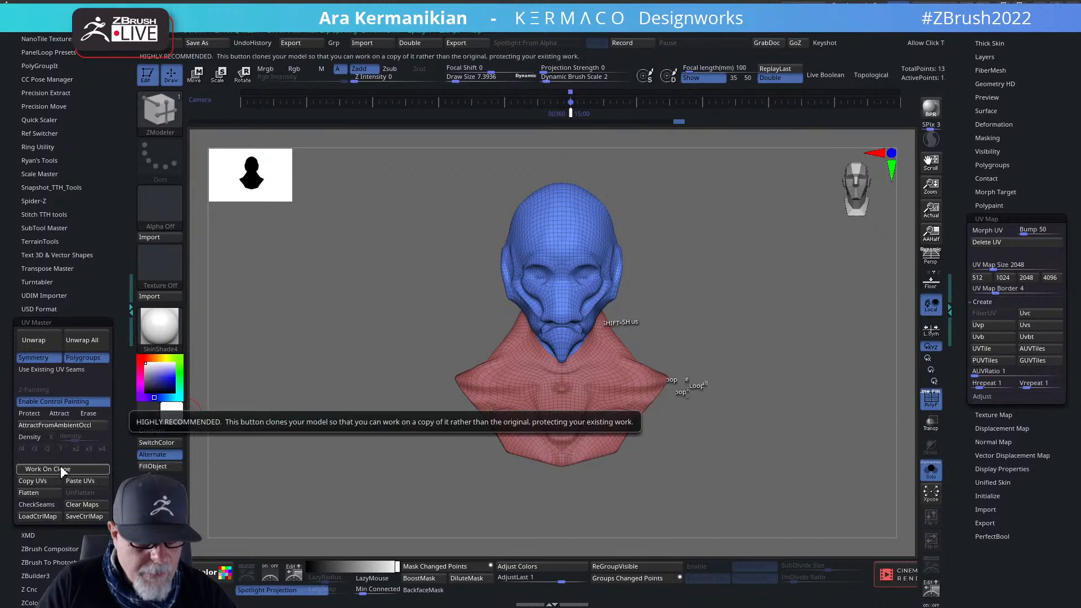
click(941, 398)
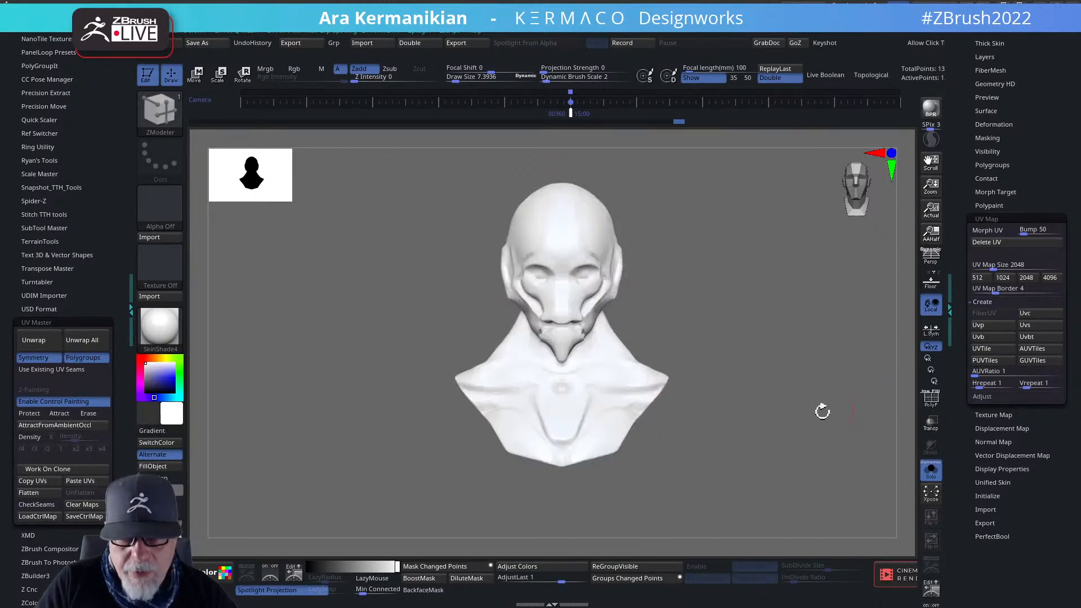
Activate Protect and Attract control painting in turn to review the protected head and the attracted seam areas.
drag(820, 386, 740, 367)
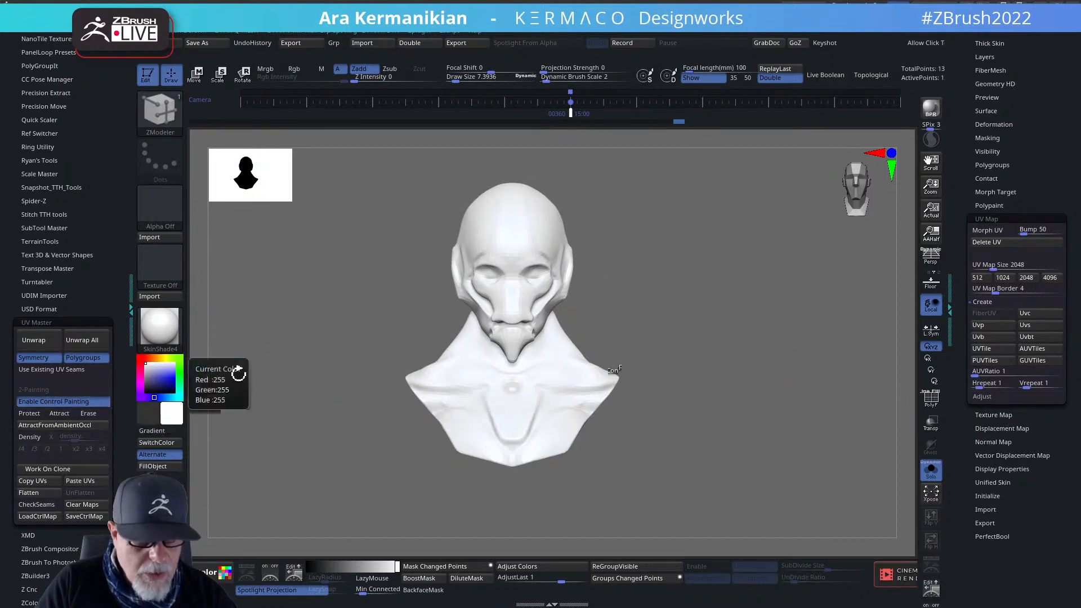
mouse_move(292, 361)
mouse_down()
mouse_move(316, 364)
mouse_move(282, 366)
mouse_up()
click(31, 413)
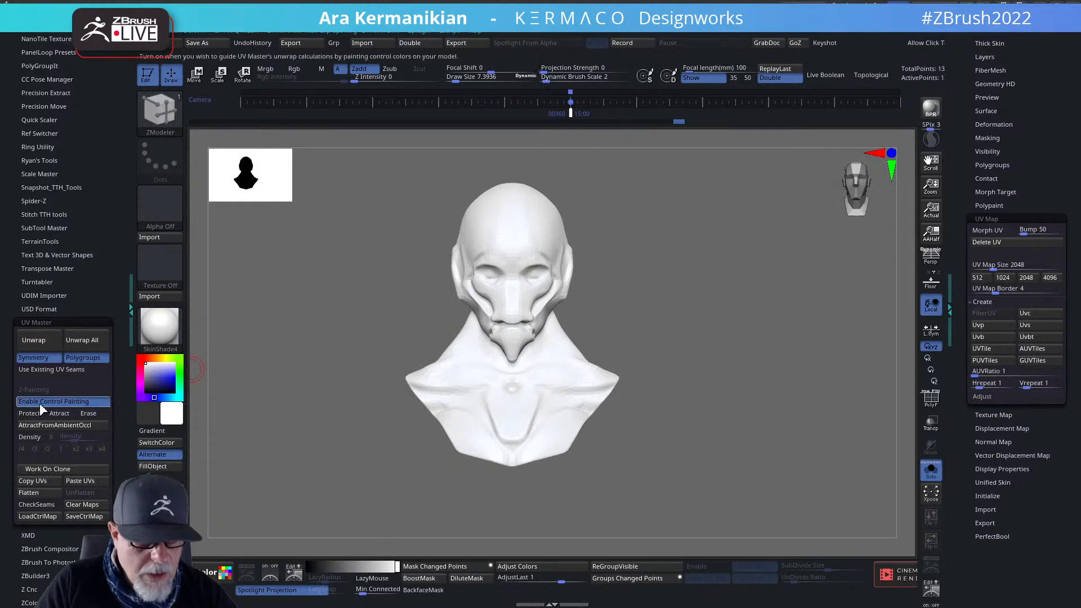
drag(670, 281, 681, 309)
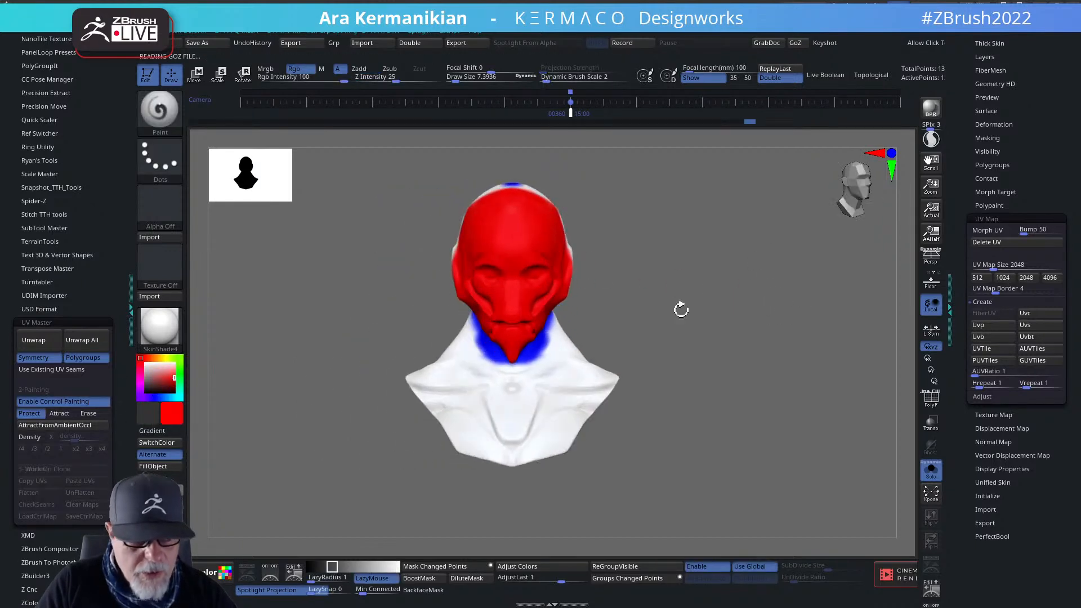
click(60, 413)
drag(208, 388, 376, 360)
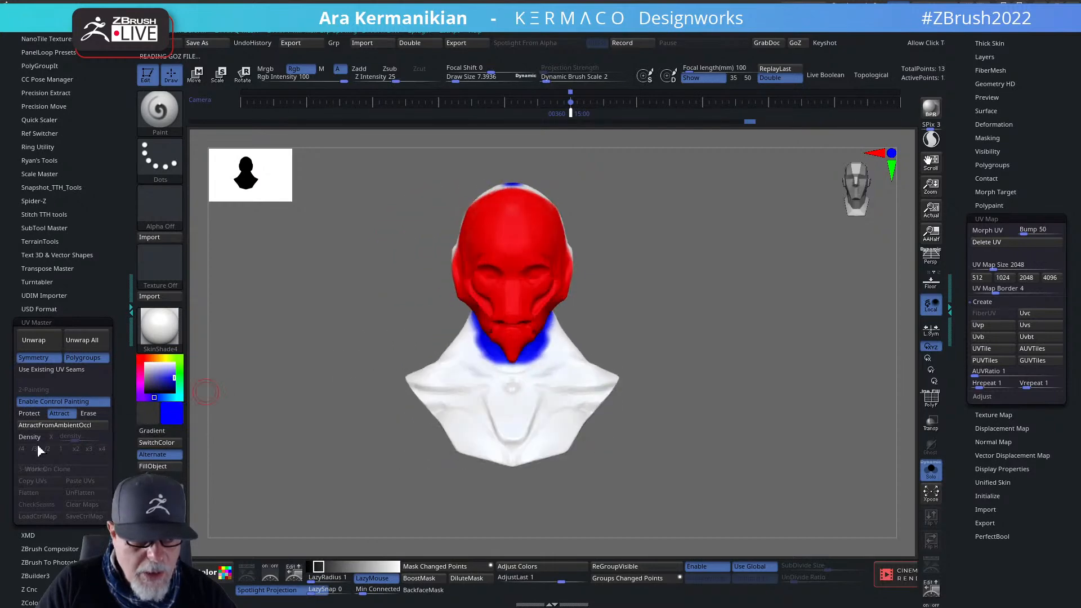
Unwrap the clone, preview its flattened UV layout with Morph UV, and return to the 3D bust.
click(990, 231)
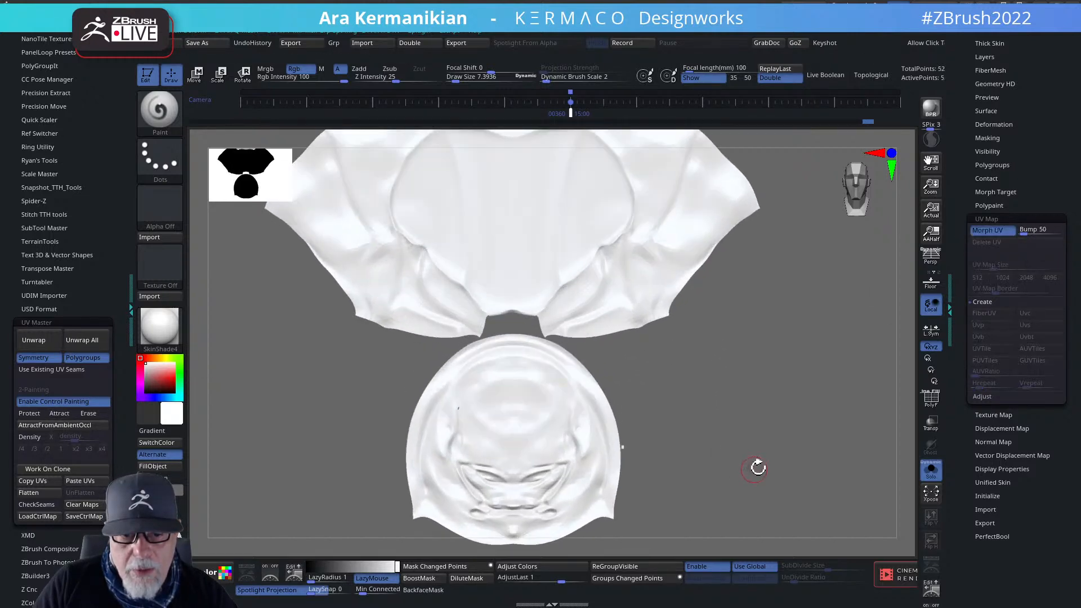
drag(759, 468, 823, 216)
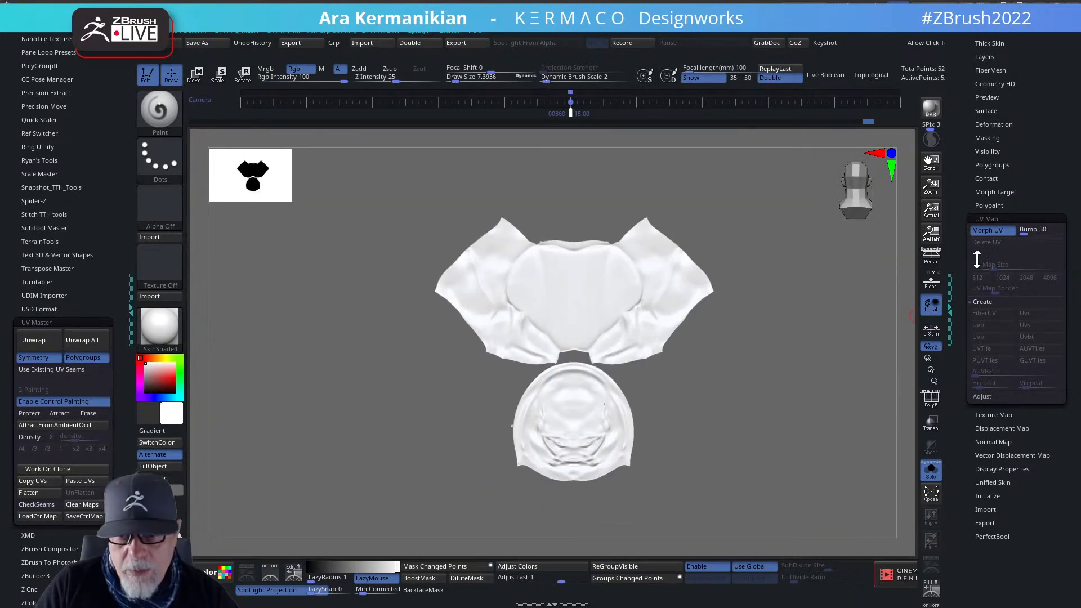
click(996, 232)
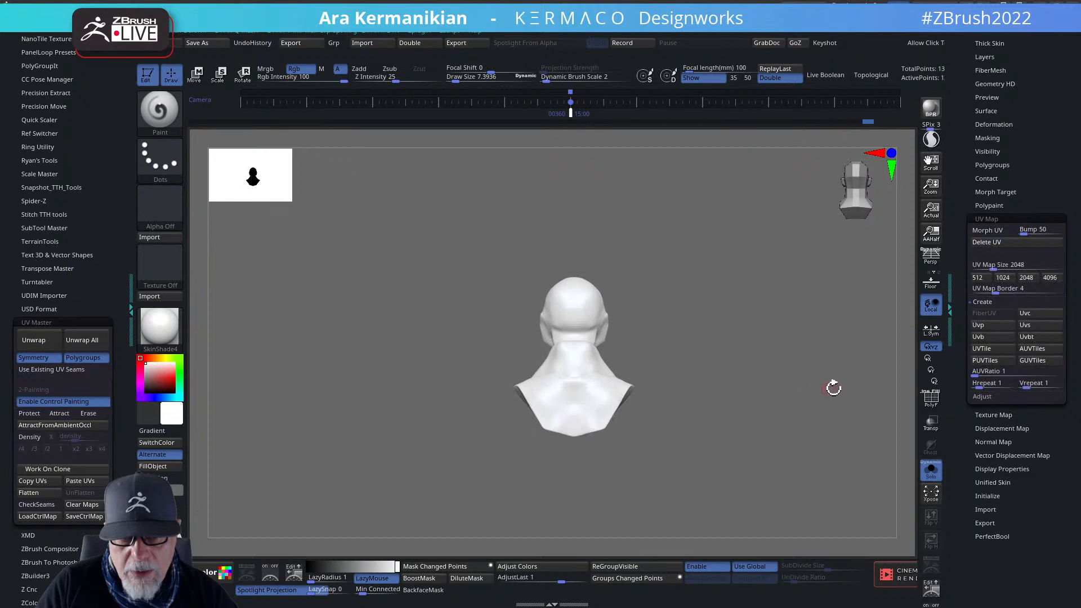
shift+drag(833, 388, 714, 390)
Apply the lettered checker Texture 19 as the clone's texture map and check the UV distortion around the bust.
click(1003, 415)
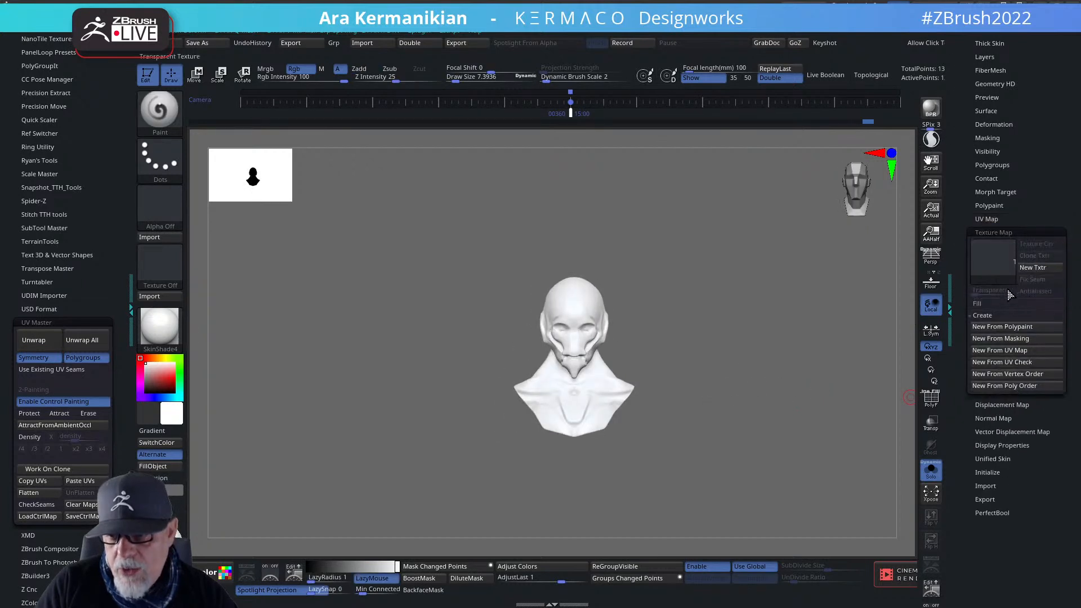
click(995, 263)
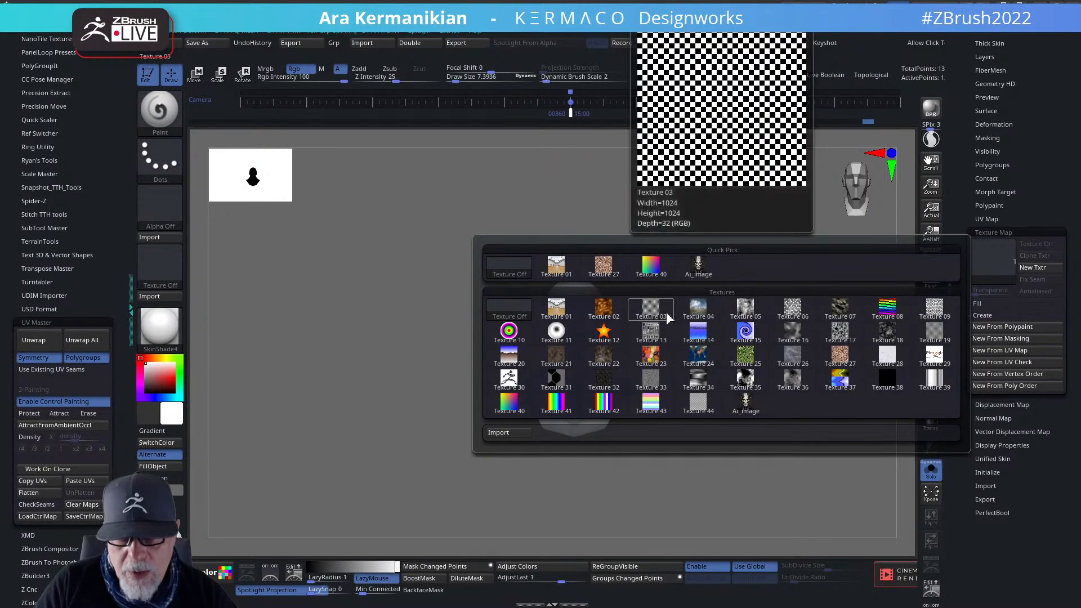
click(938, 335)
drag(762, 360, 523, 301)
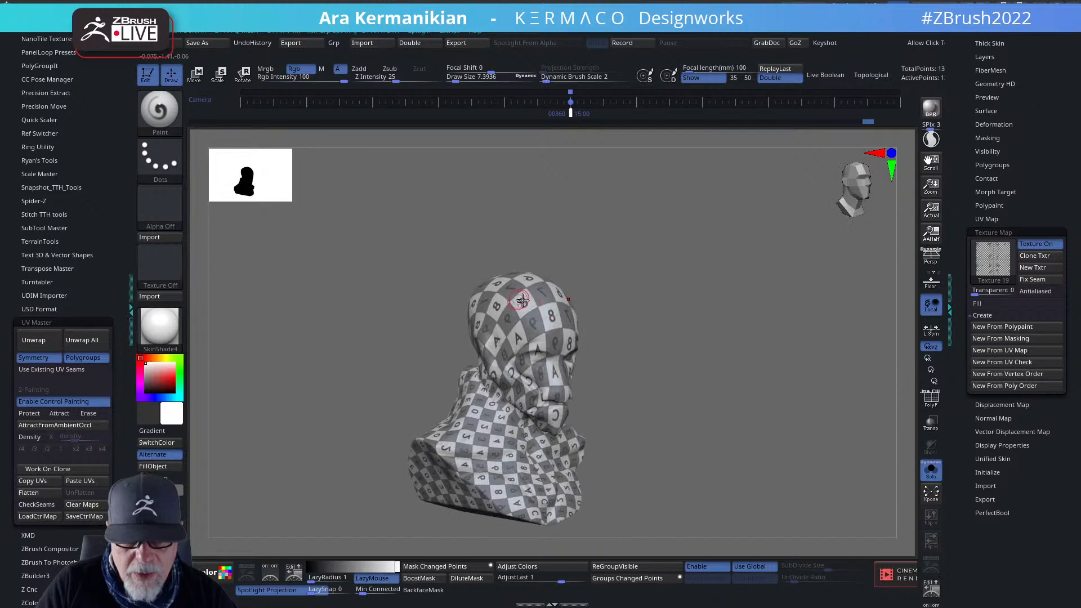
mouse_move(637, 306)
mouse_down()
mouse_move(732, 319)
mouse_move(713, 317)
mouse_move(726, 338)
mouse_move(717, 367)
mouse_move(751, 338)
mouse_move(738, 296)
mouse_move(699, 252)
mouse_up()
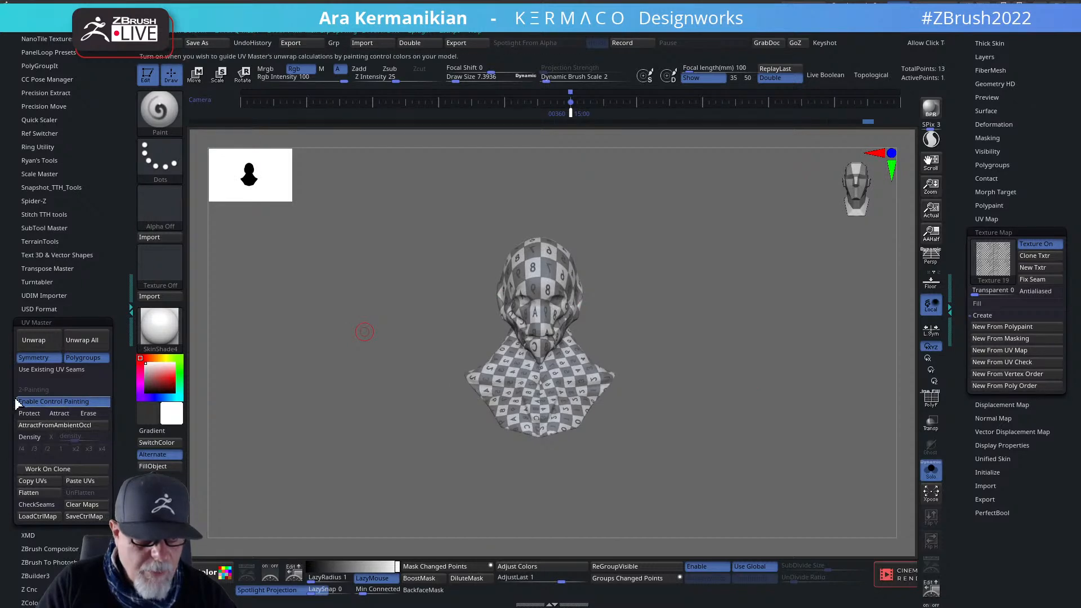
Unwrap the clone again using its existing UV seams, and turn the checker texture off.
click(53, 369)
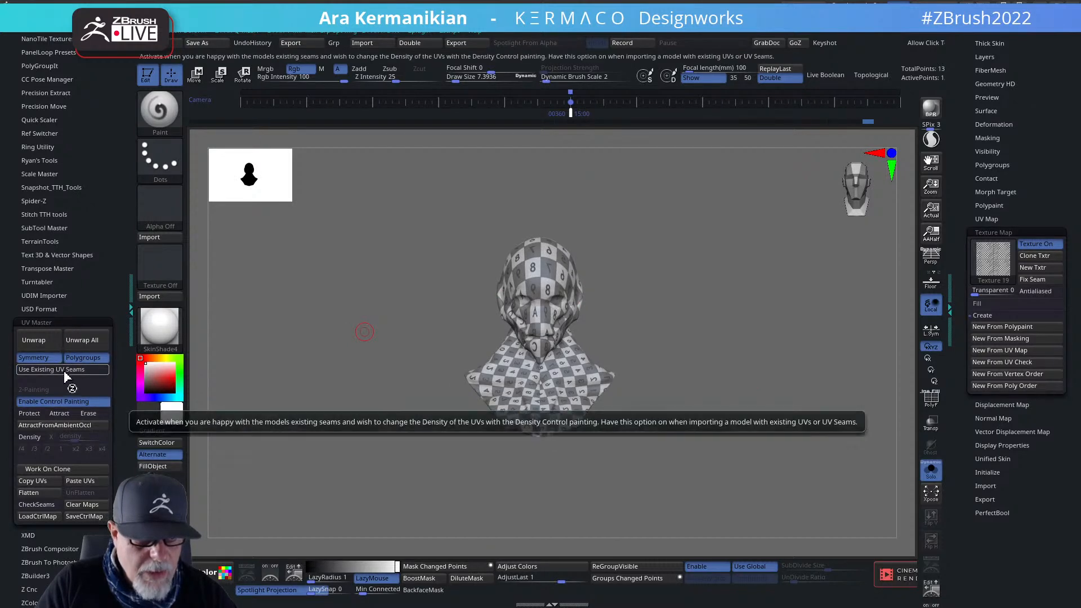
click(33, 341)
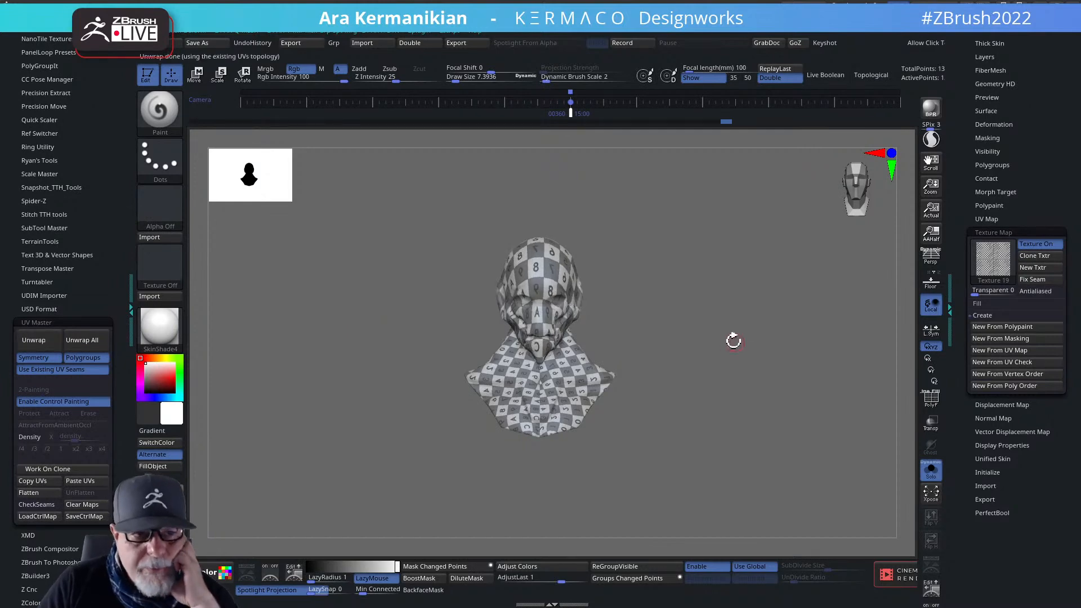
drag(747, 357, 651, 352)
click(1050, 247)
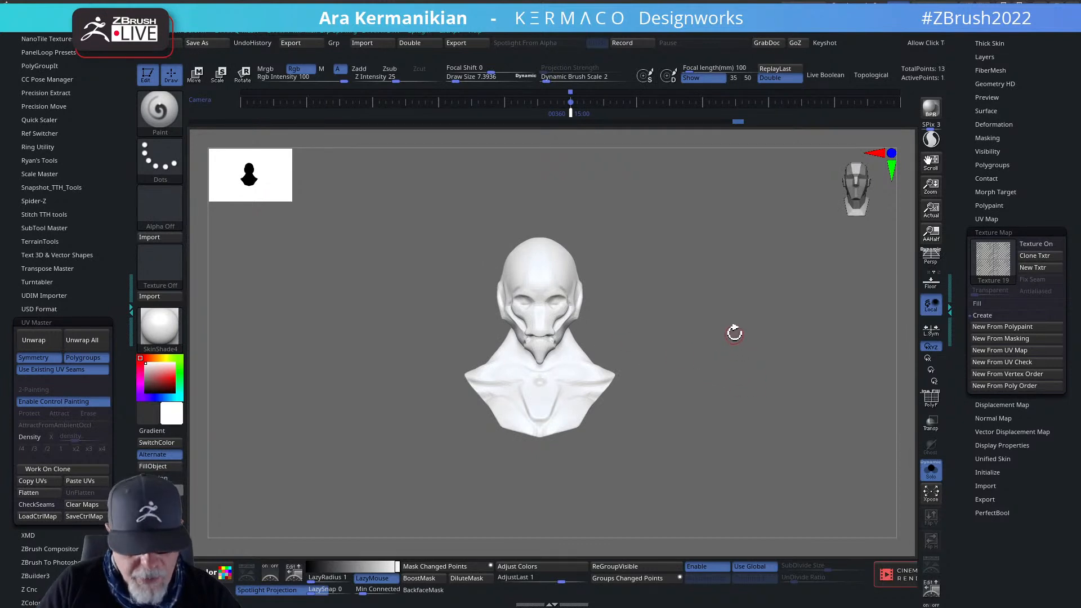
alt+drag(734, 334, 713, 320)
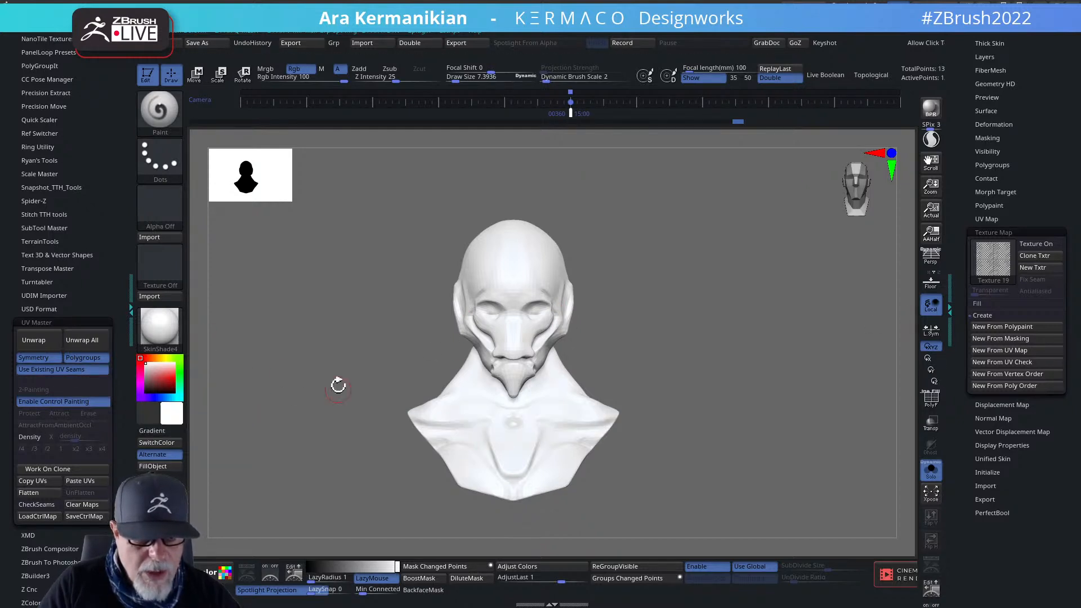
Display the PolyFrame on the clone and switch to the ZModeler brush for the side of the head.
click(932, 398)
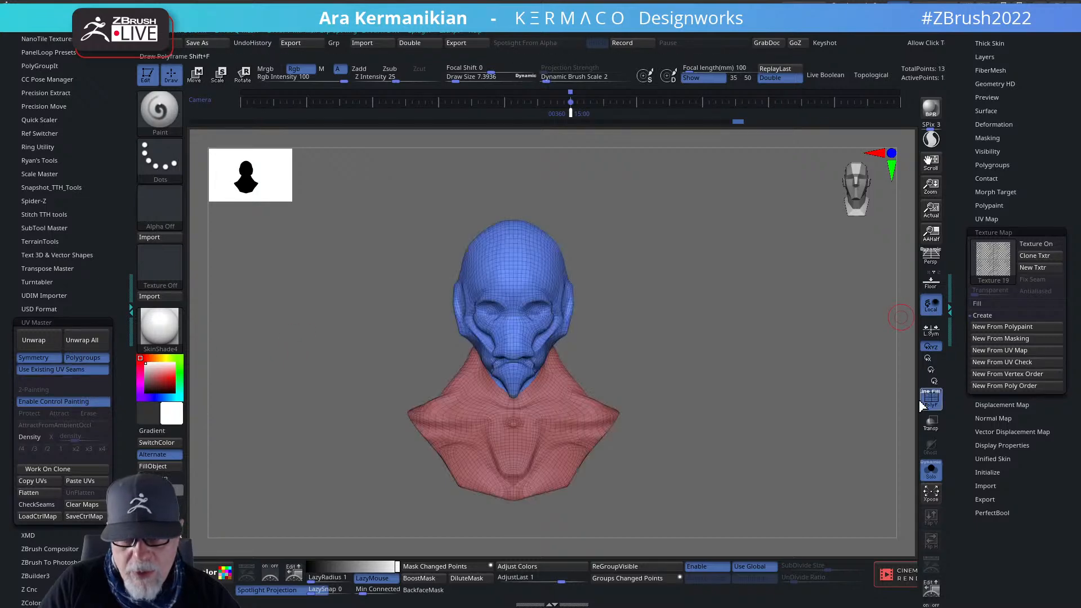
drag(772, 405, 502, 341)
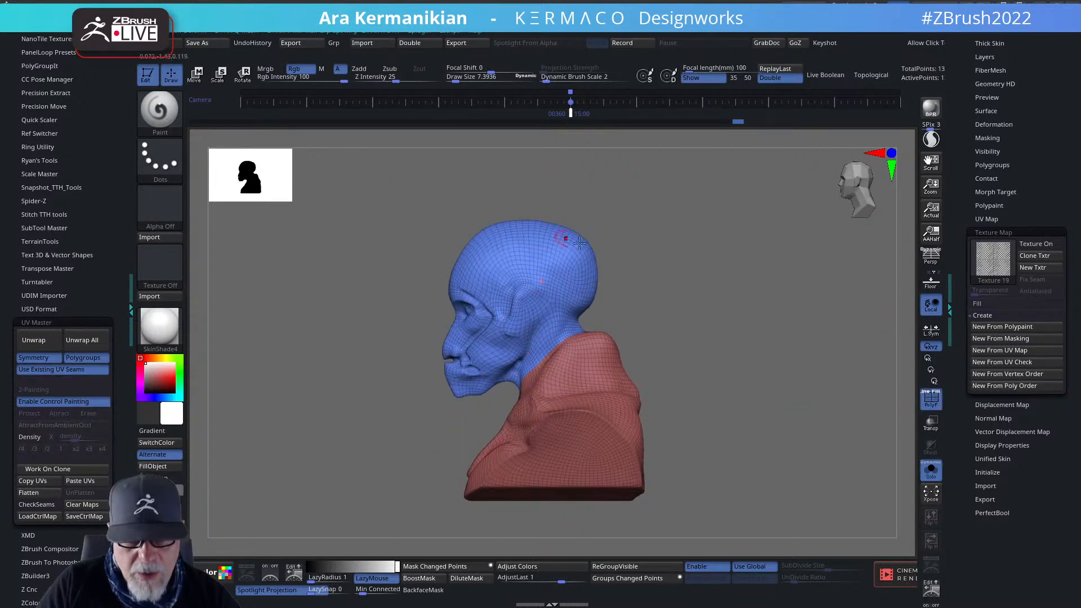
alt+drag(691, 244, 756, 236)
alt+drag(839, 237, 709, 583)
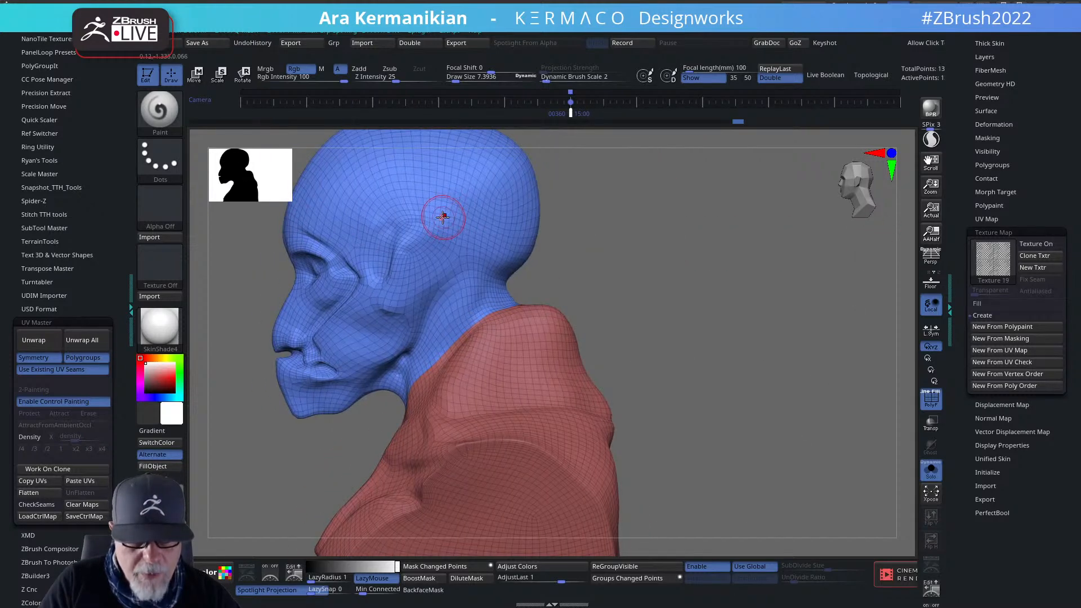
key(b)
key(z)
key(m)
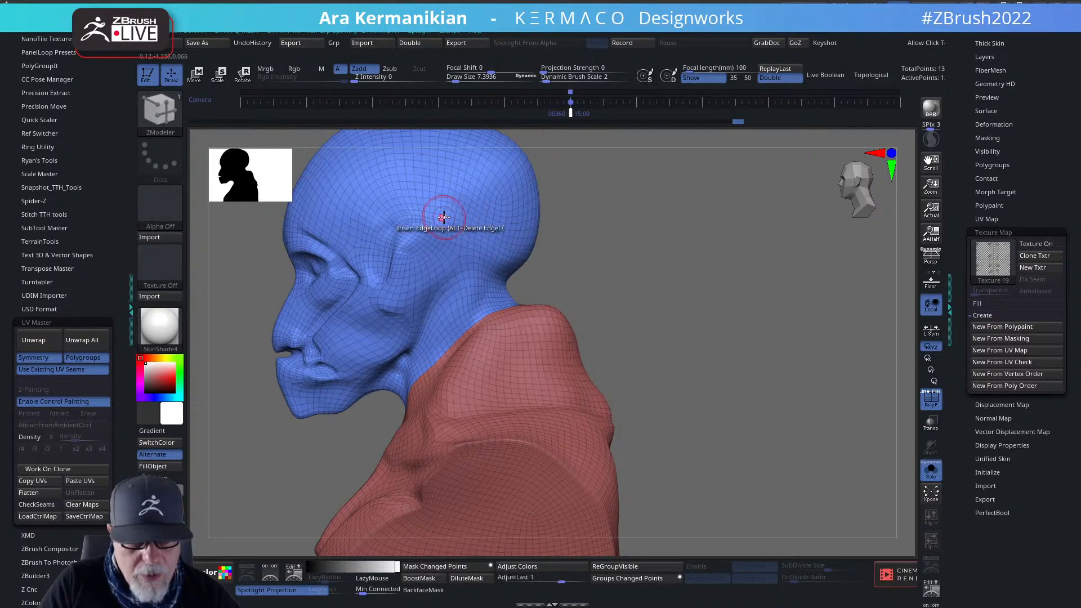
Assign a new polygroup to the clone's whole head with the ZModeler PolyGroup Fill action.
alt+drag(714, 242, 721, 349)
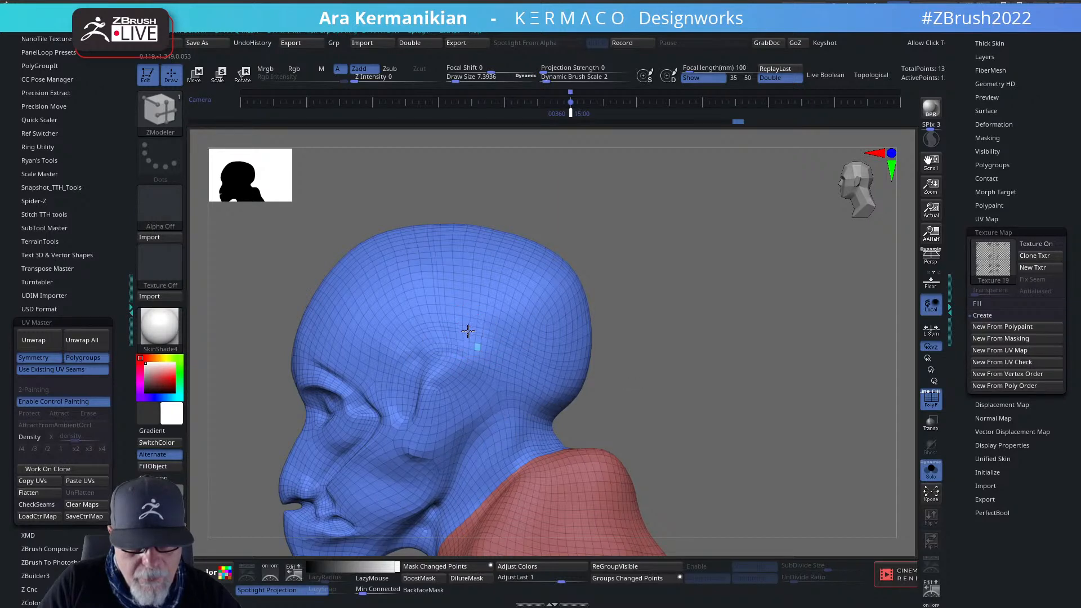
click(508, 322)
drag(693, 320, 741, 246)
ctrl+shift+drag(513, 169, 651, 196)
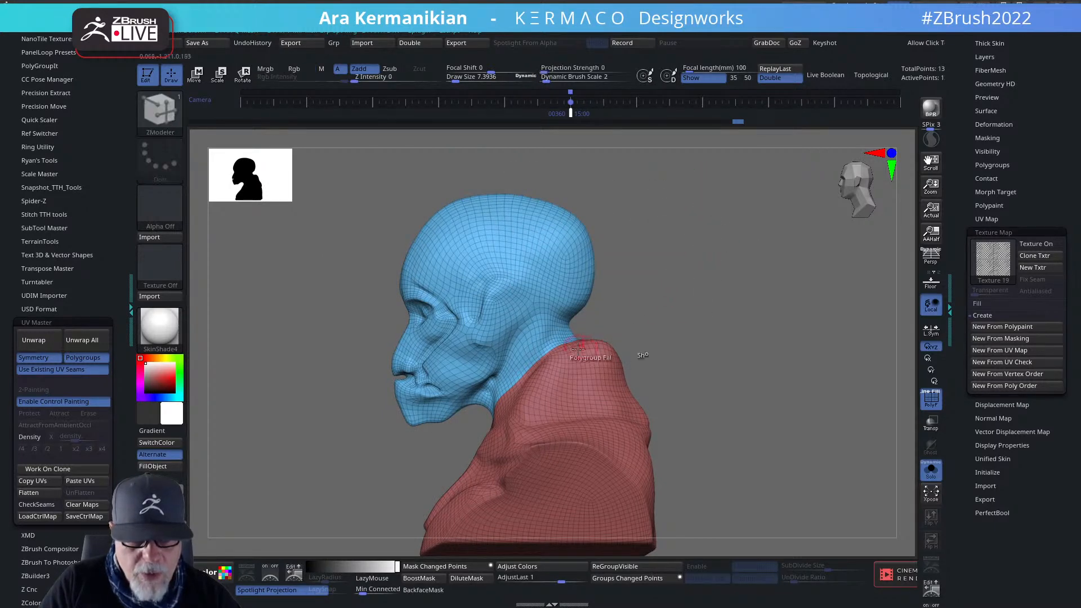
Set the ZModeler polygon action to PolyGroup with the Polyloop target and the edge action to Do Nothing.
alt+drag(747, 301, 679, 296)
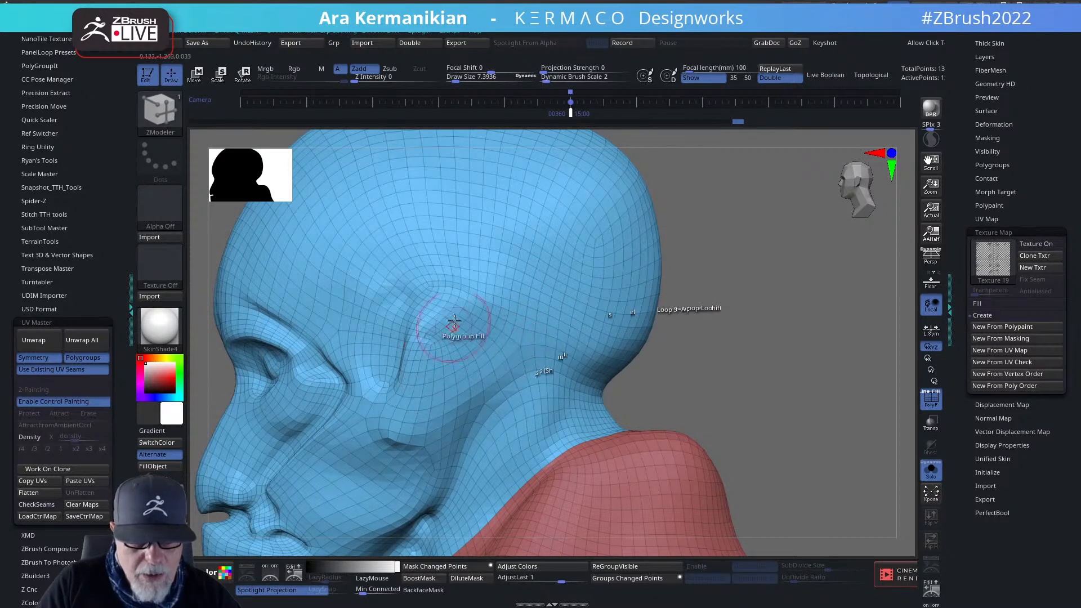
alt+drag(772, 219, 788, 194)
alt+drag(682, 219, 705, 236)
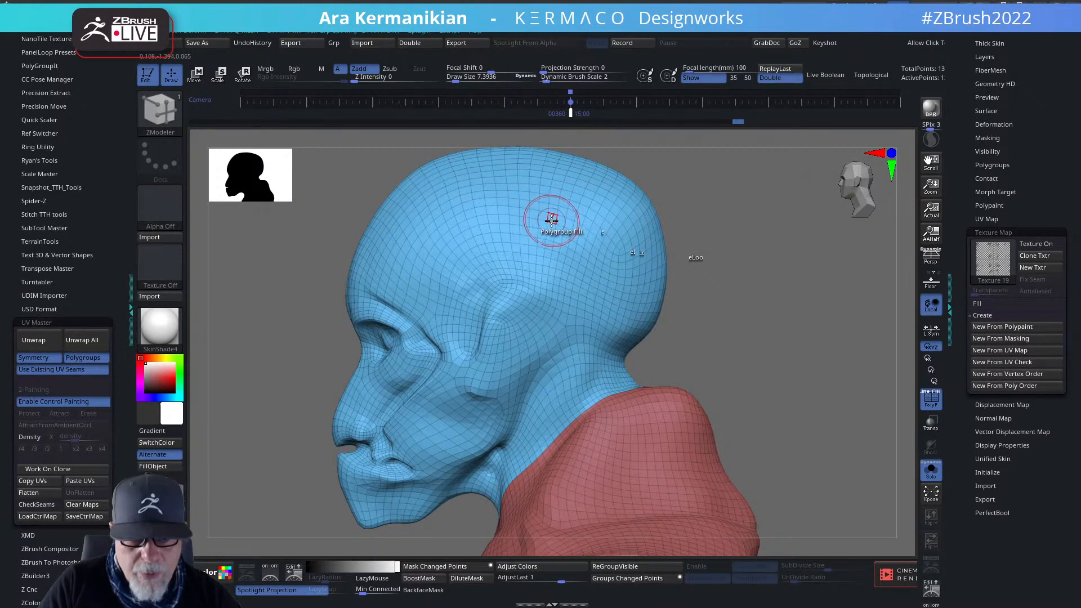
key(space)
click(652, 367)
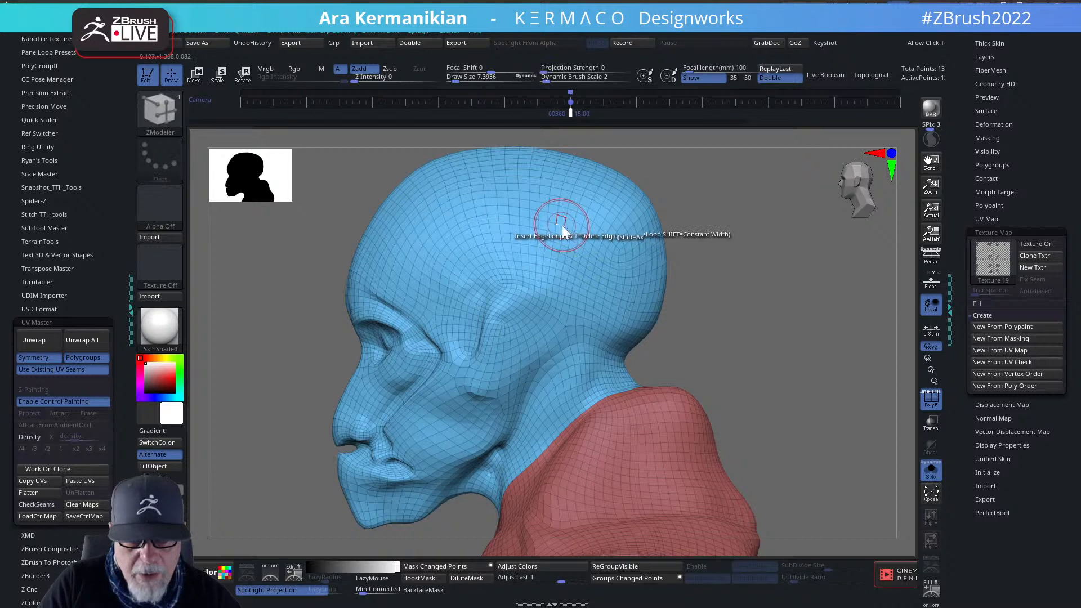
key(space)
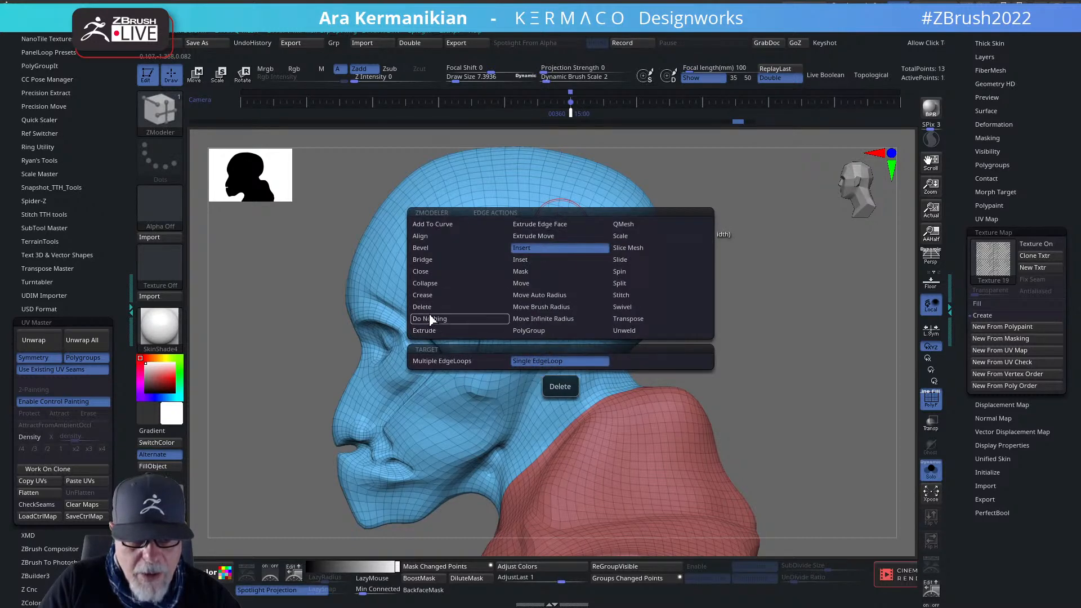
click(430, 319)
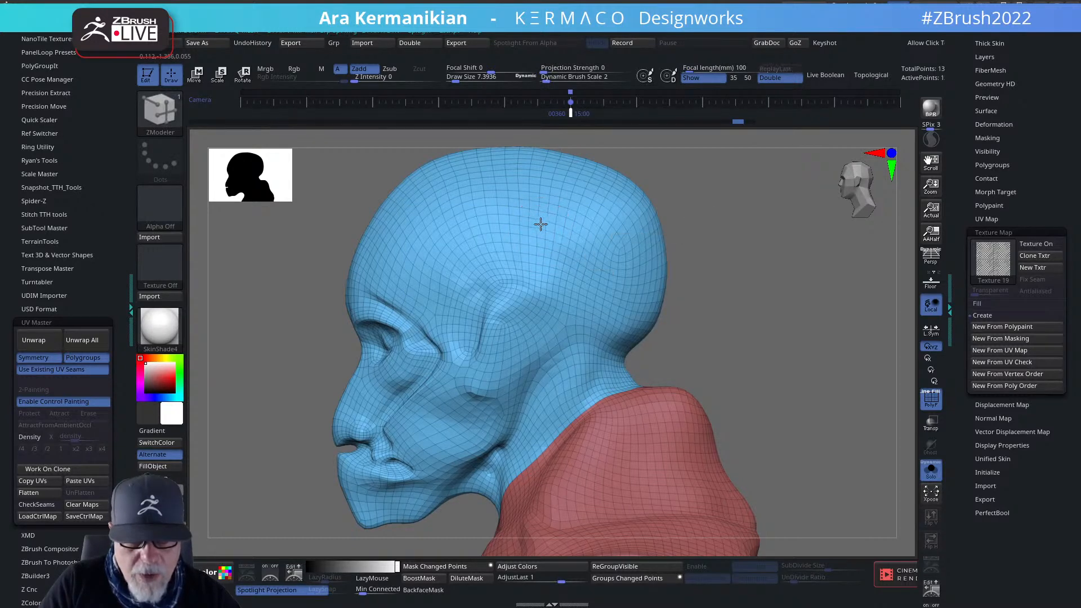
Try new polygroup polyloops across the crown and upper side of the clone's head, and undo them.
click(544, 225)
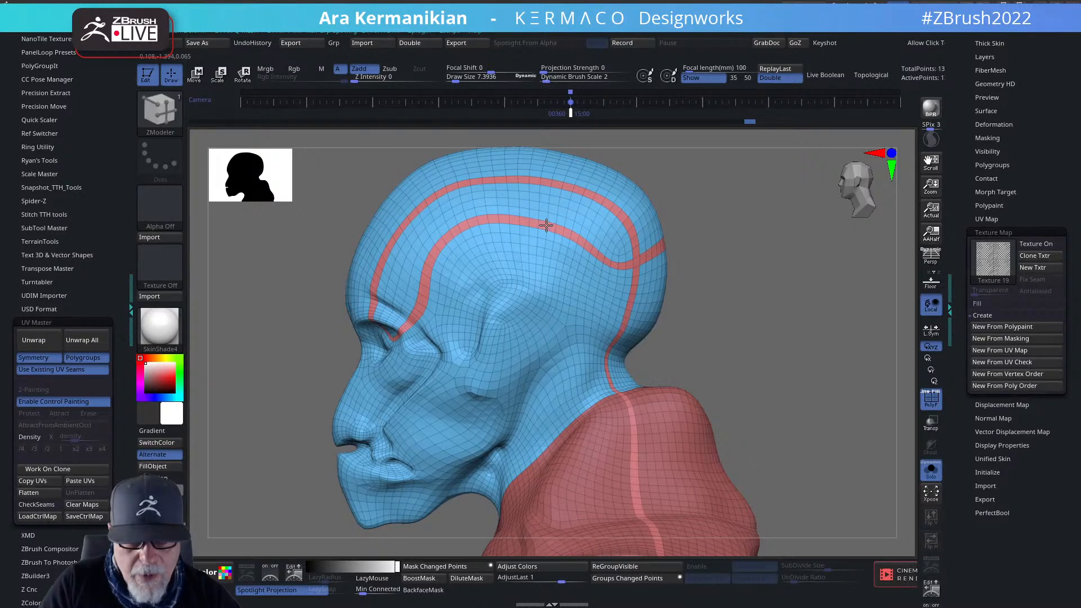
key(ctrl+z)
click(564, 223)
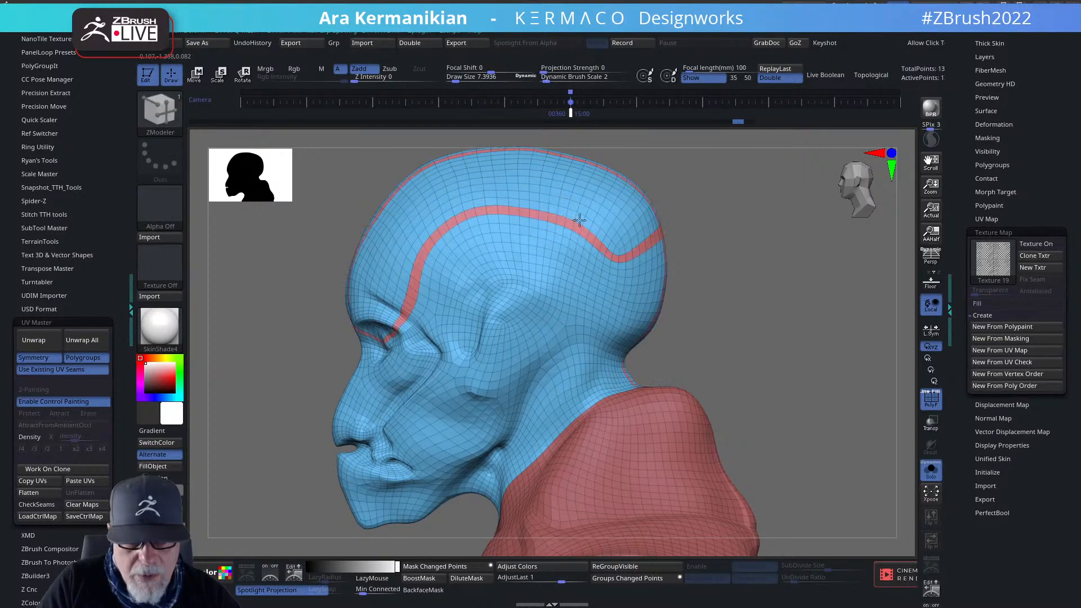
mouse_move(840, 218)
alt+mouse_down()
mouse_move(787, 353)
mouse_move(864, 372)
alt+mouse_up()
key(ctrl+z)
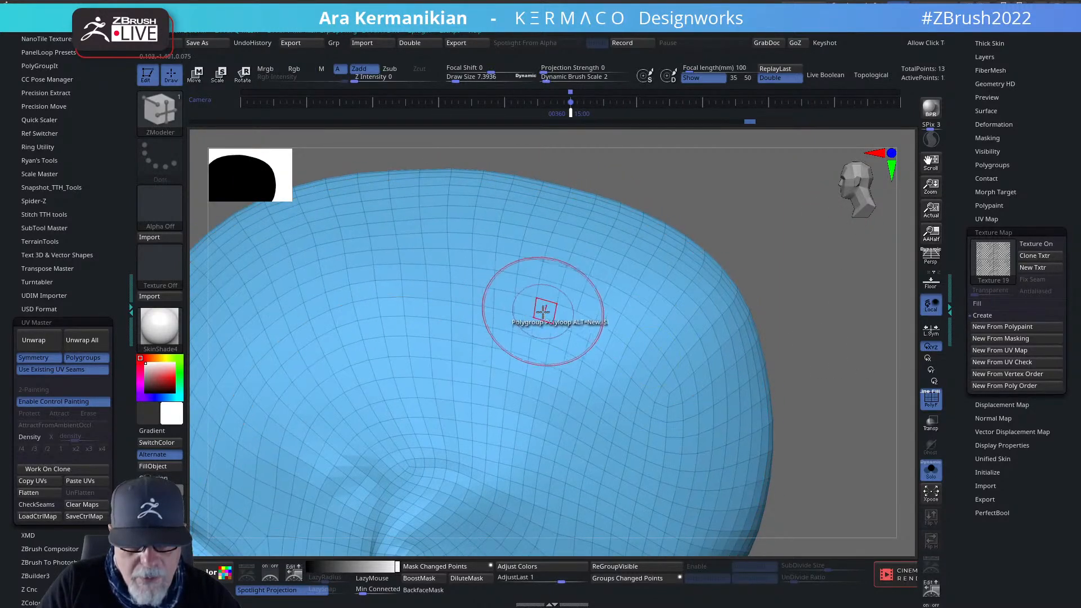
click(545, 310)
mouse_move(842, 274)
alt+mouse_down()
mouse_move(724, 203)
mouse_move(641, 255)
alt+mouse_up()
key(ctrl+z)
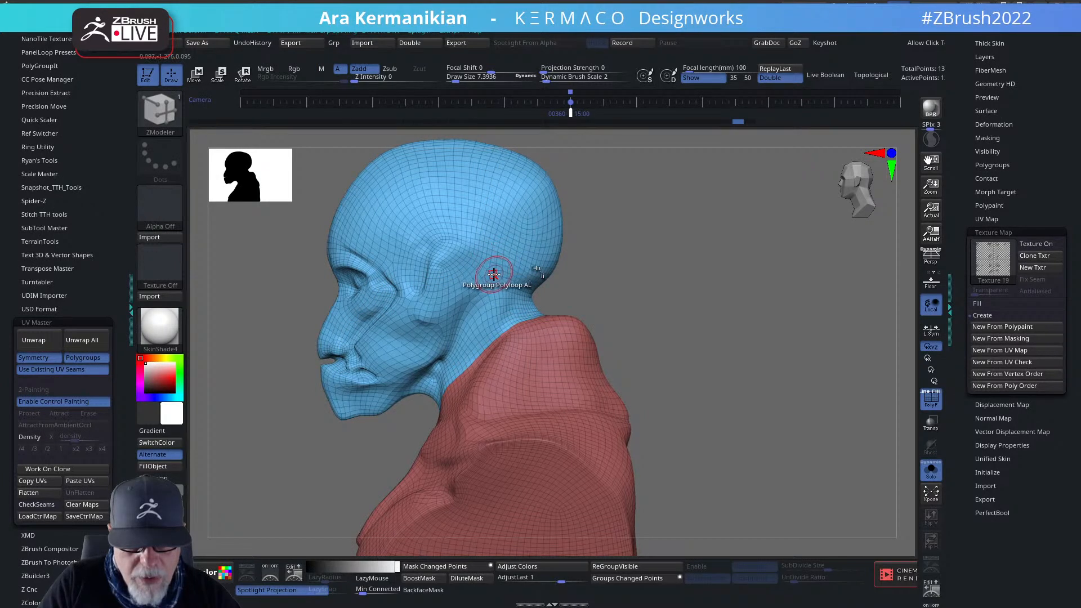
Assign a separate polygroup to the polyloop running down the back half of the head, behind the ear and through the neck.
click(494, 274)
key(ctrl+z)
click(500, 264)
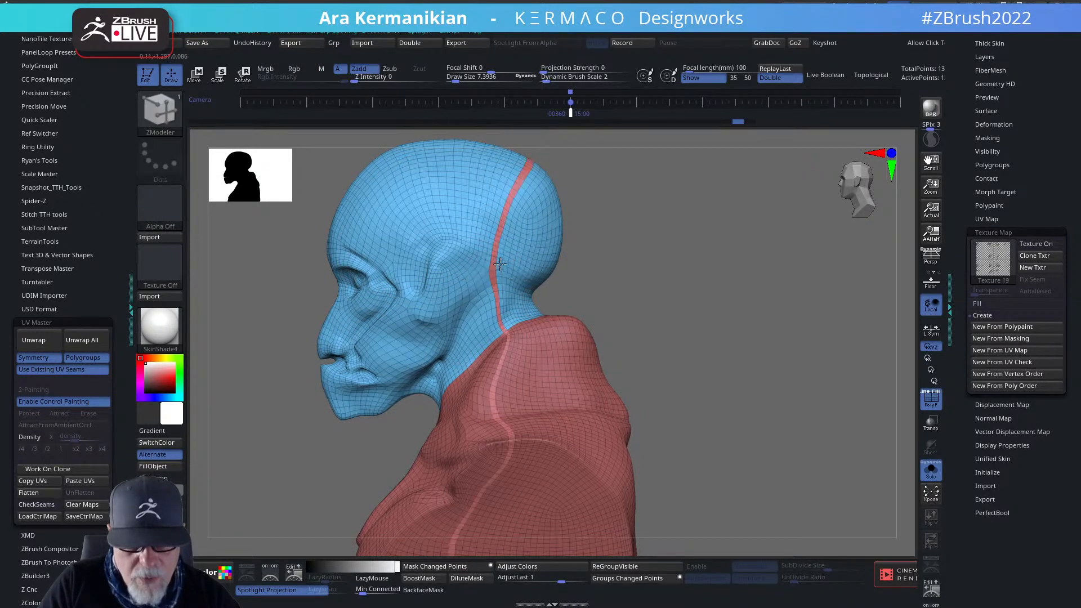
mouse_move(736, 280)
mouse_down()
mouse_move(743, 265)
mouse_move(712, 234)
mouse_move(678, 239)
mouse_move(707, 297)
mouse_move(753, 305)
mouse_move(780, 323)
mouse_move(727, 259)
mouse_up()
Change the ZModeler PolyGroup target to Fill for the area around the neck loop.
key(space)
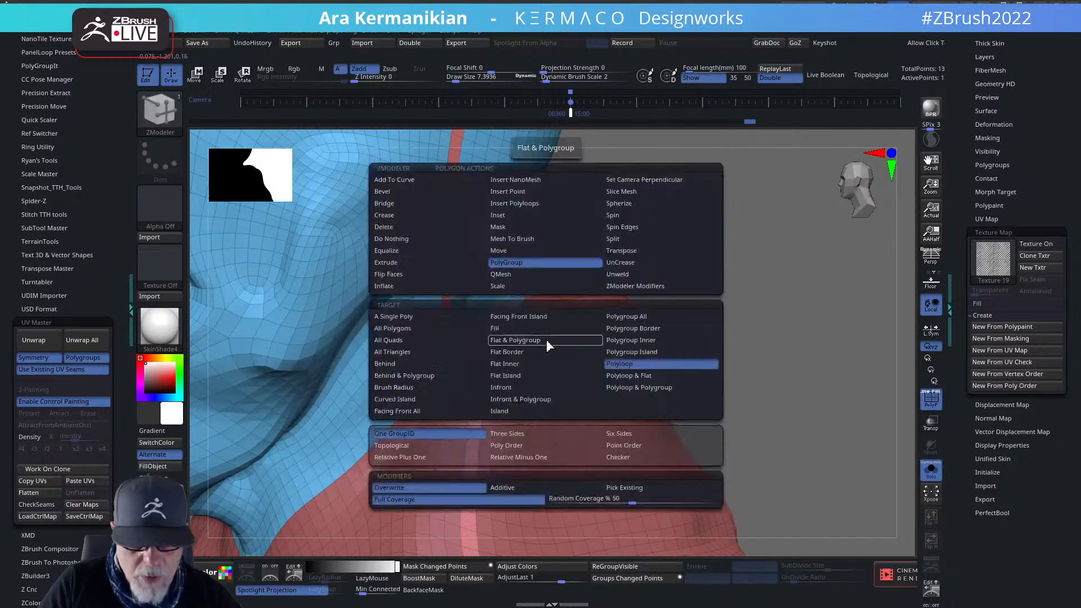
click(400, 317)
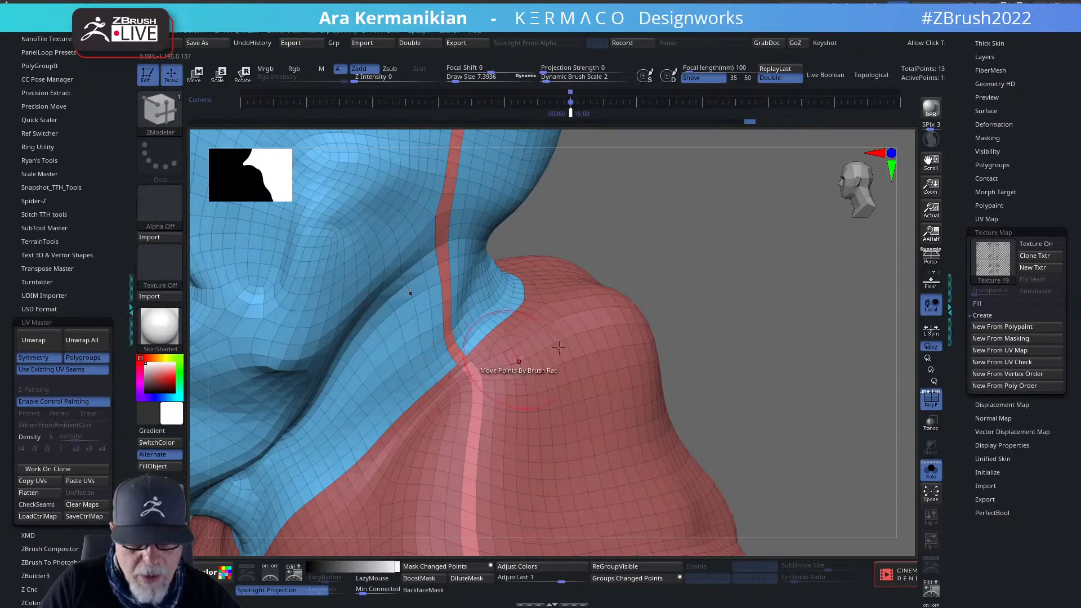
mouse_move(727, 337)
mouse_down()
mouse_move(751, 312)
mouse_move(698, 355)
mouse_up()
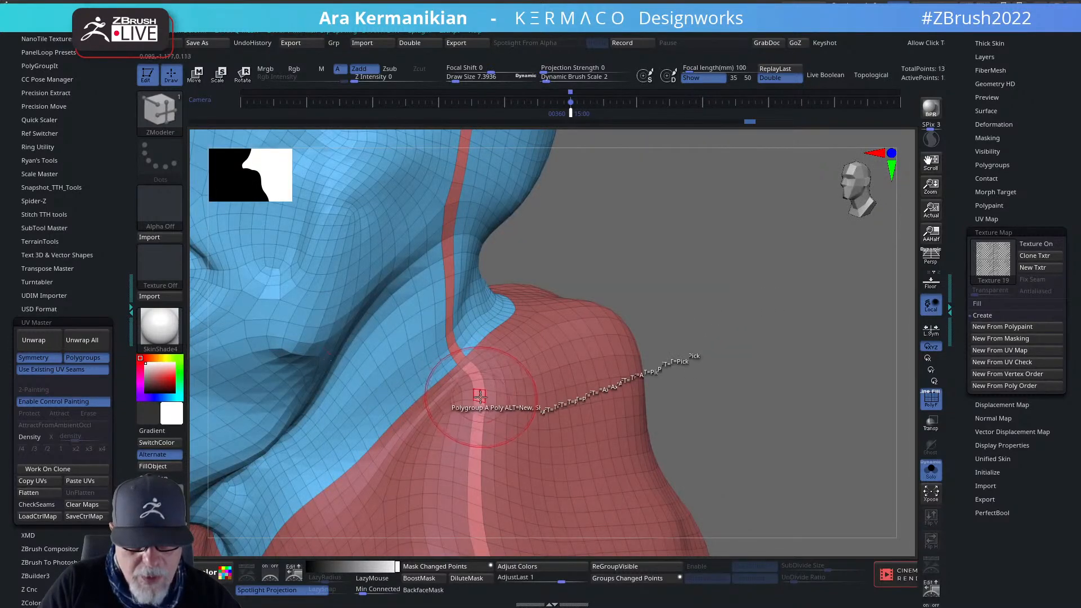
key(space)
click(451, 330)
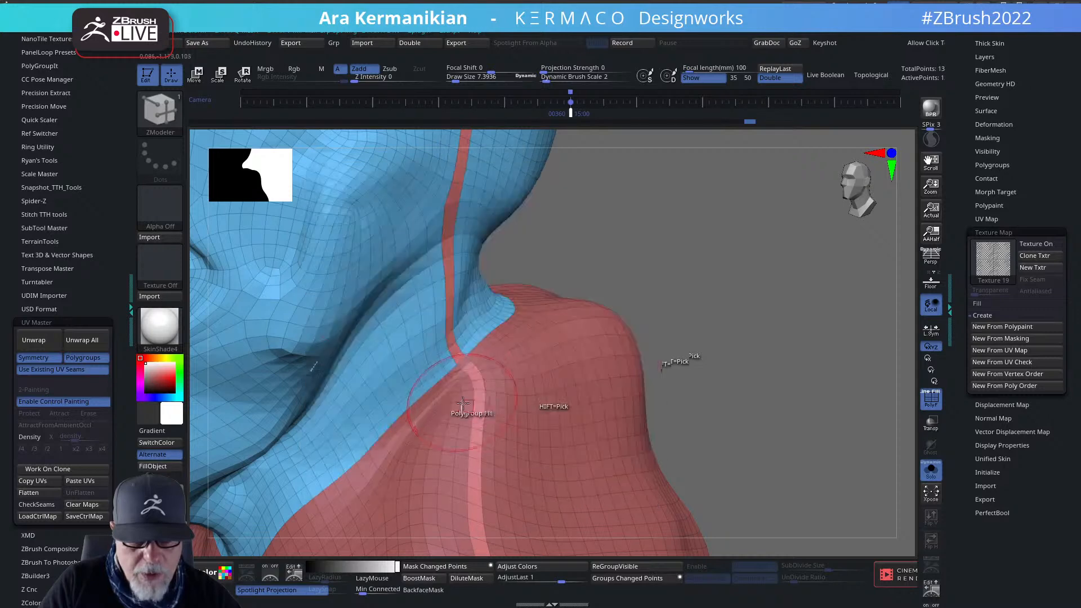
drag(757, 259, 811, 293)
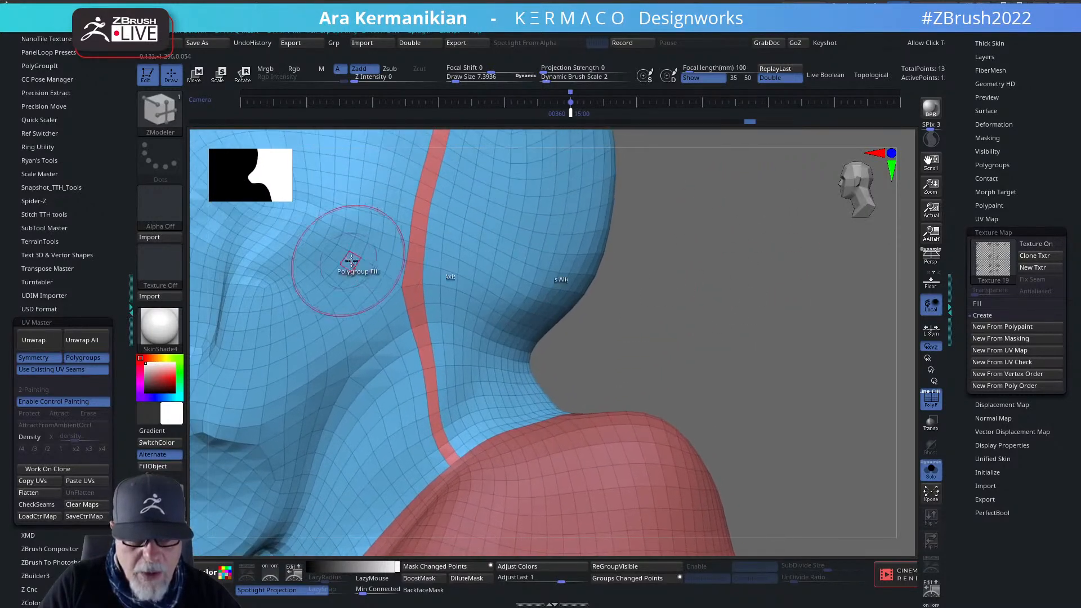
Fill the back of the head behind the loop with a new polygroup, and fill the loop strip as well.
click(416, 249)
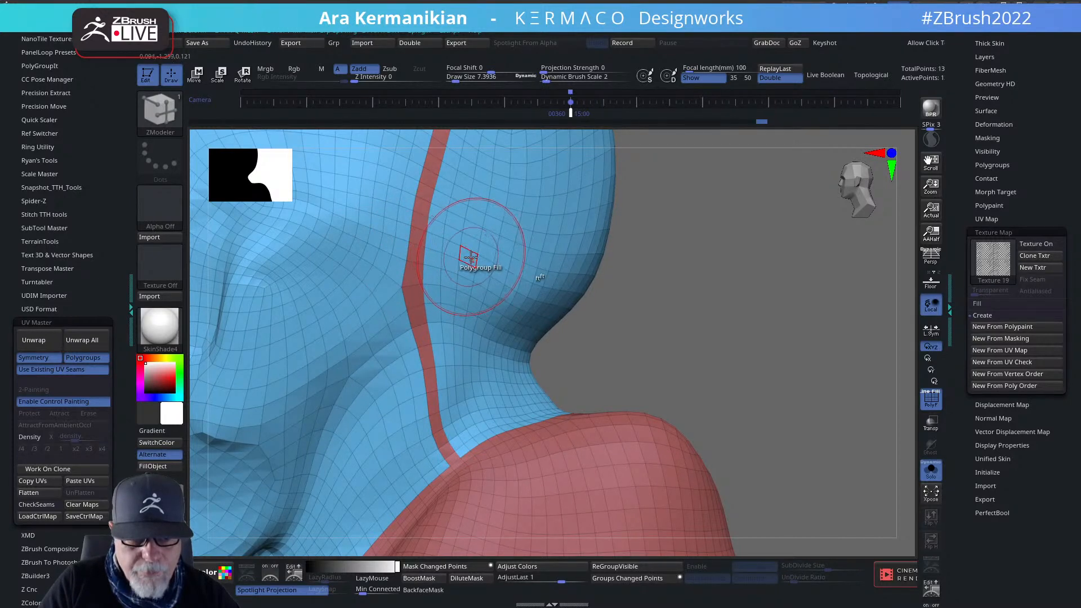
click(466, 255)
drag(830, 301, 822, 296)
key(ctrl+z)
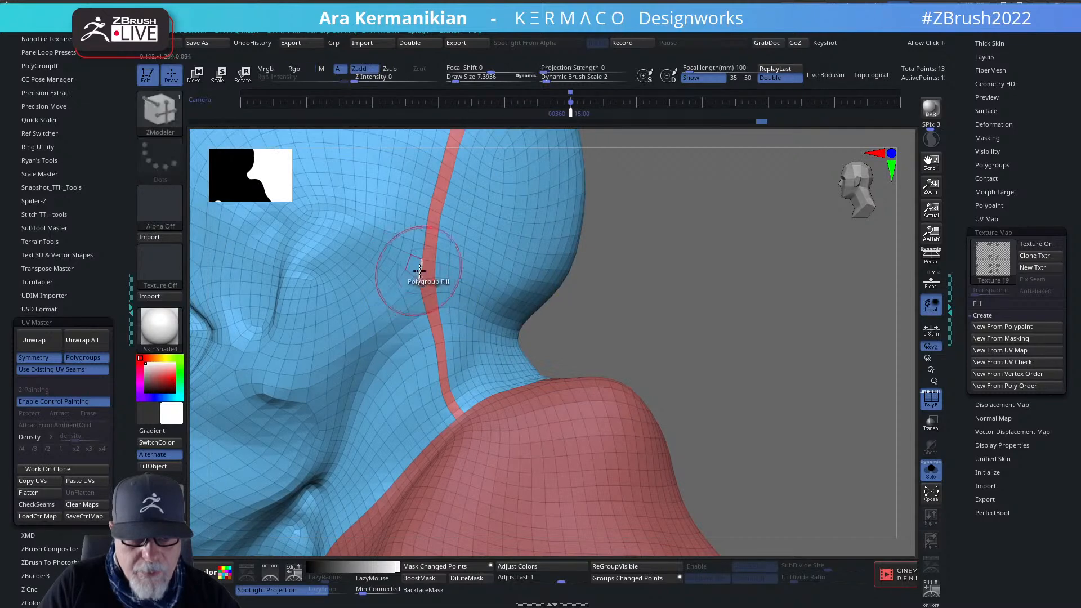
click(457, 261)
key(ctrl+z)
click(458, 261)
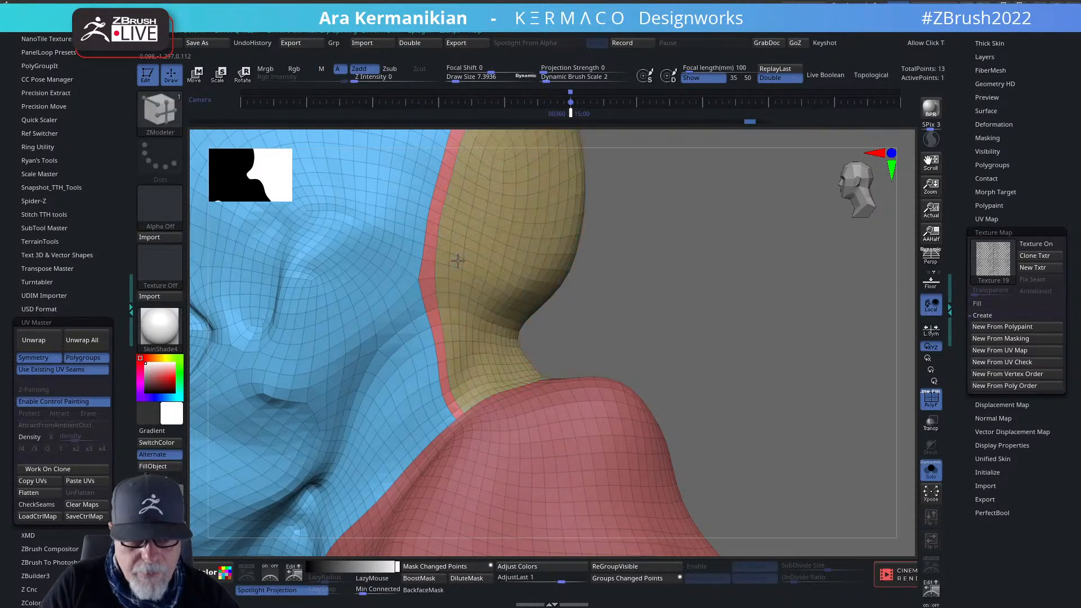
click(429, 254)
Unwrap the clone by its polygroups with symmetry on, and control painting and existing UV seams turned off.
alt+drag(803, 303, 631, 265)
drag(653, 300, 573, 323)
click(54, 401)
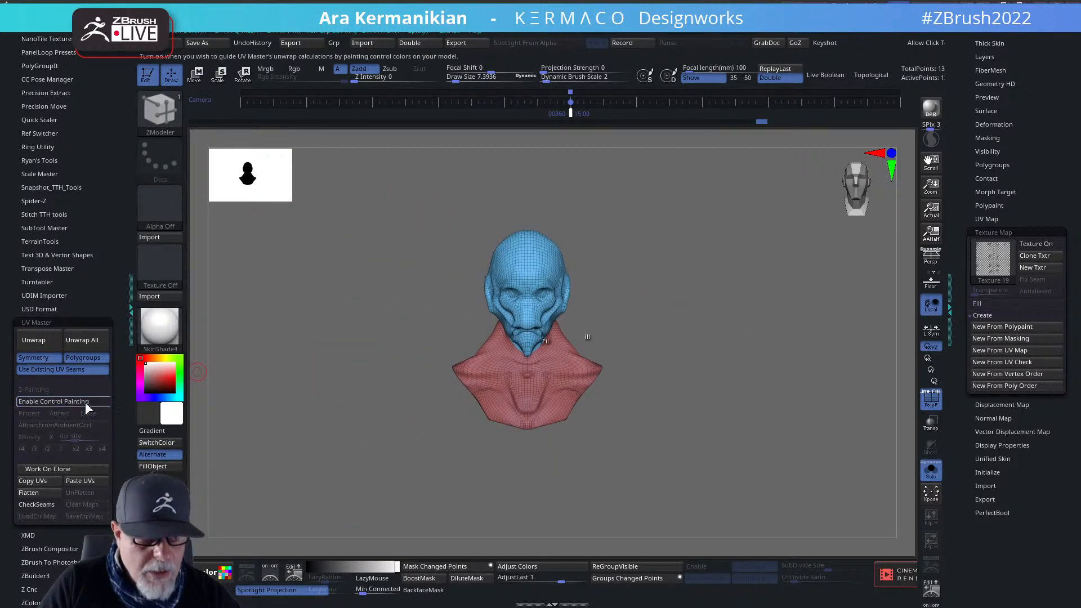
drag(751, 326, 676, 331)
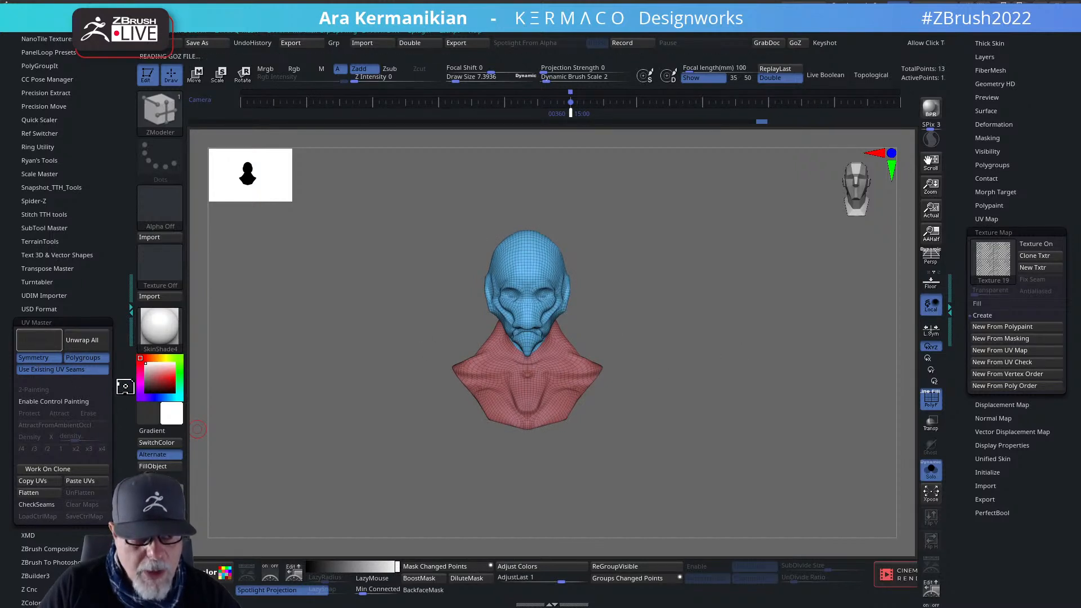
click(94, 370)
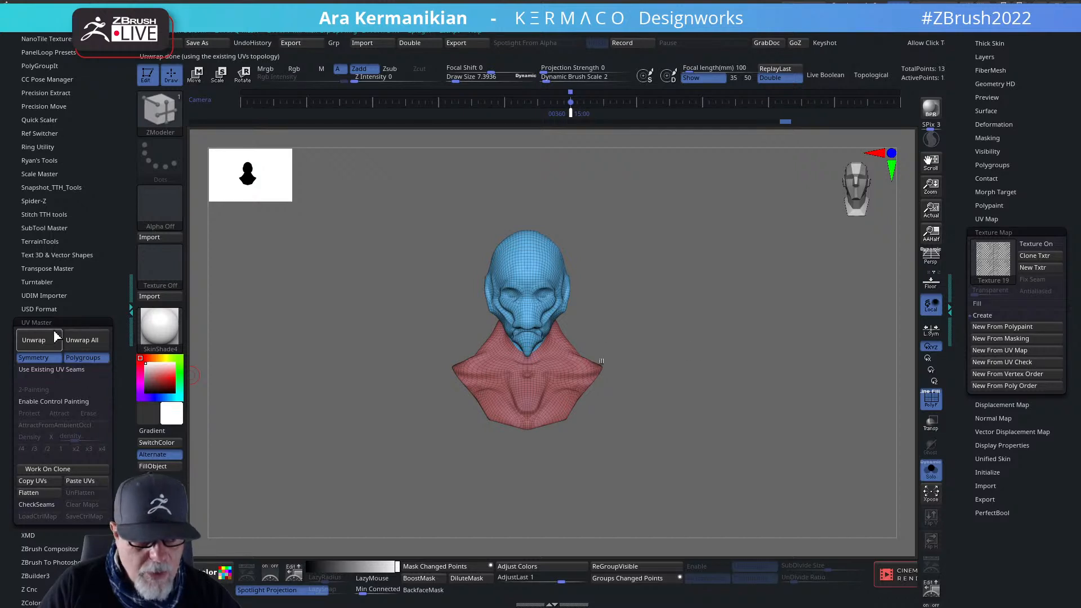
click(33, 340)
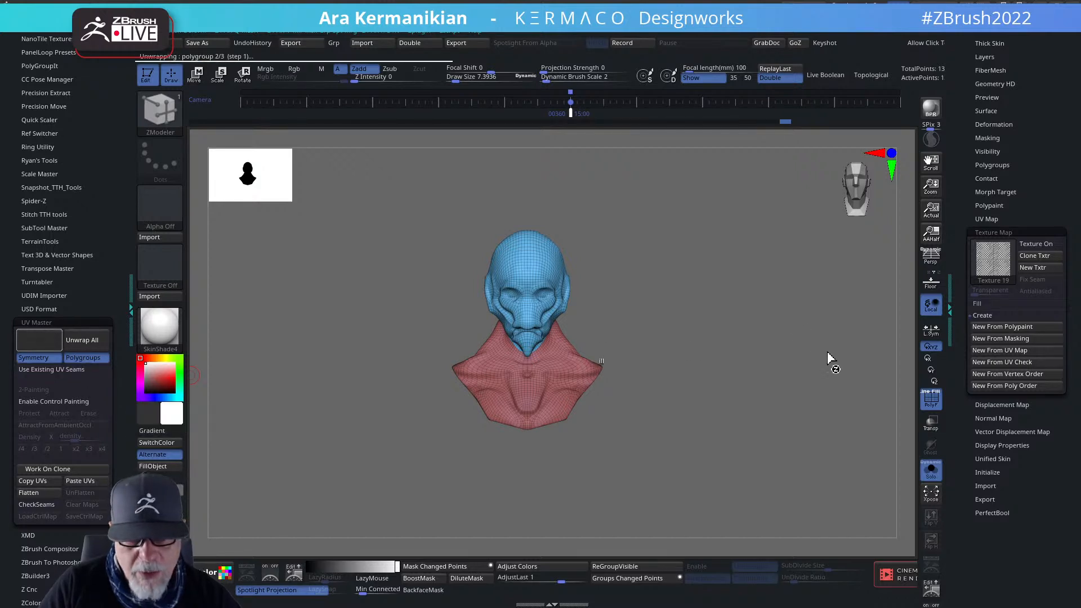
Morph the clone into its flat UV layout to examine the islands, and restore the 3D bust.
click(989, 219)
click(993, 229)
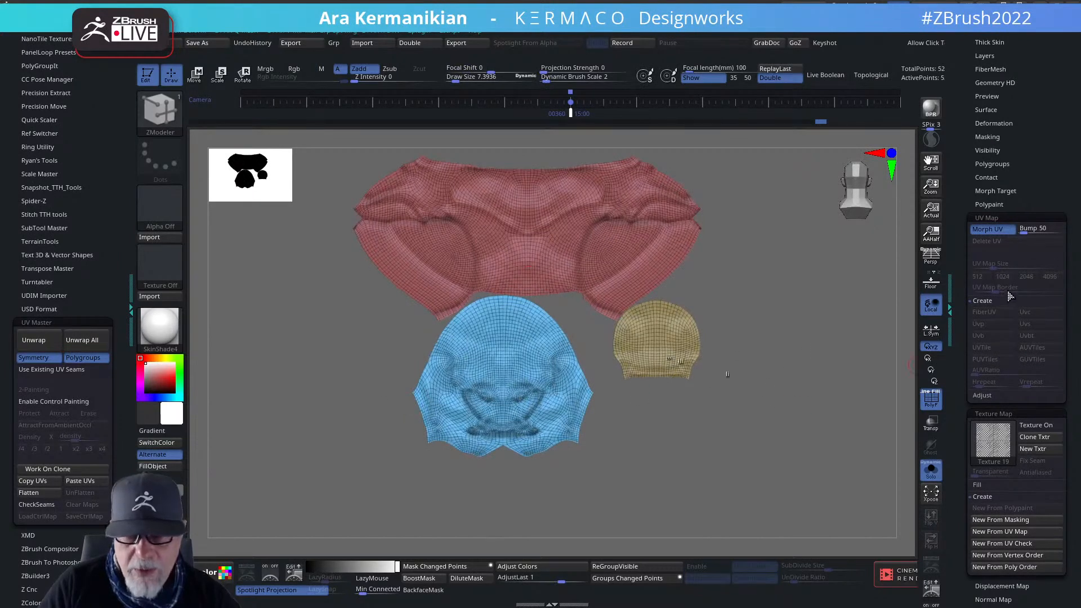
click(989, 230)
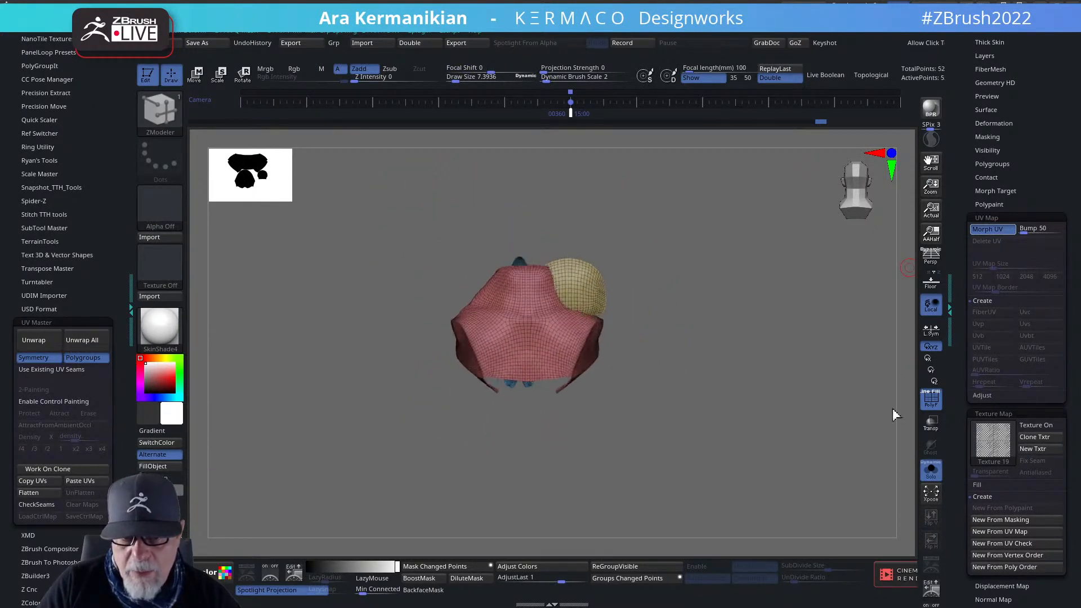
Show the checker texture on the clone, examine UV distortion around the head and body, and turn the texture off.
click(1042, 428)
drag(856, 407, 693, 406)
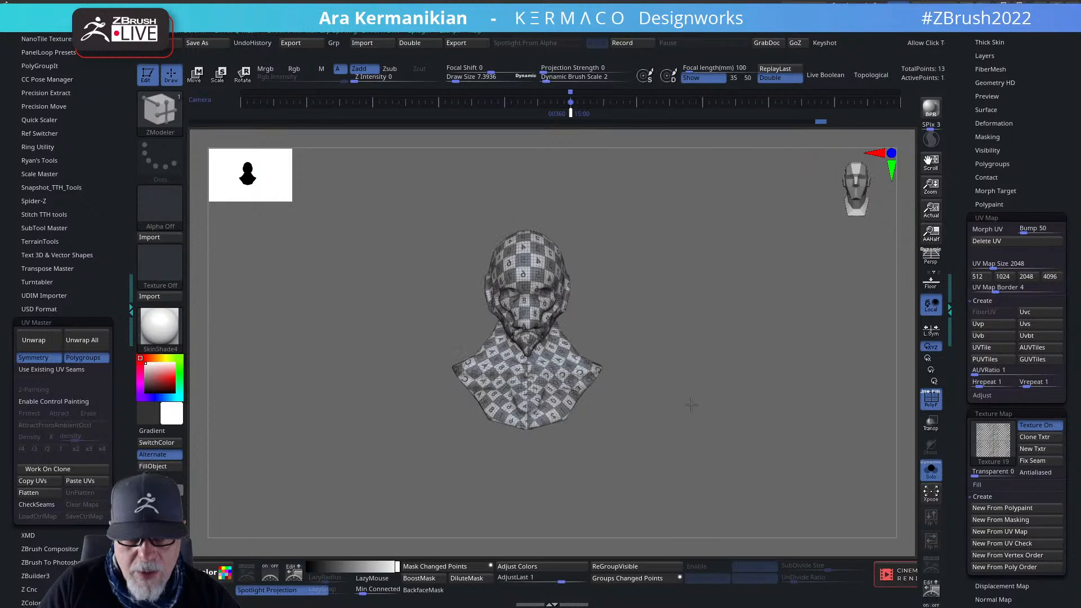
drag(752, 436, 742, 258)
key(f)
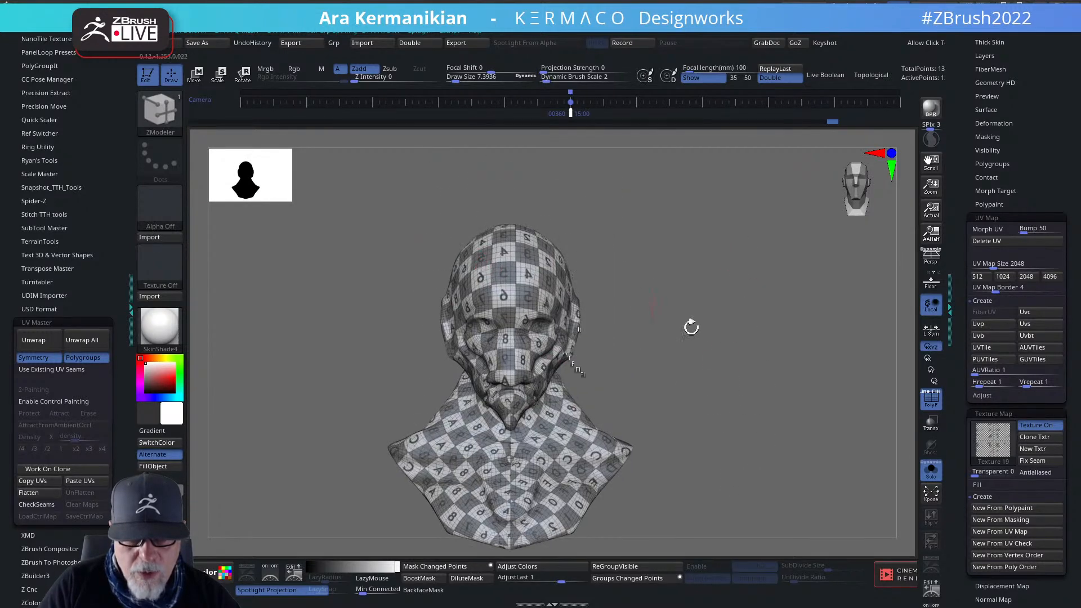
drag(691, 327, 531, 316)
mouse_move(752, 383)
mouse_down()
mouse_move(758, 366)
mouse_move(715, 321)
mouse_move(756, 340)
mouse_move(790, 408)
mouse_up()
click(1046, 427)
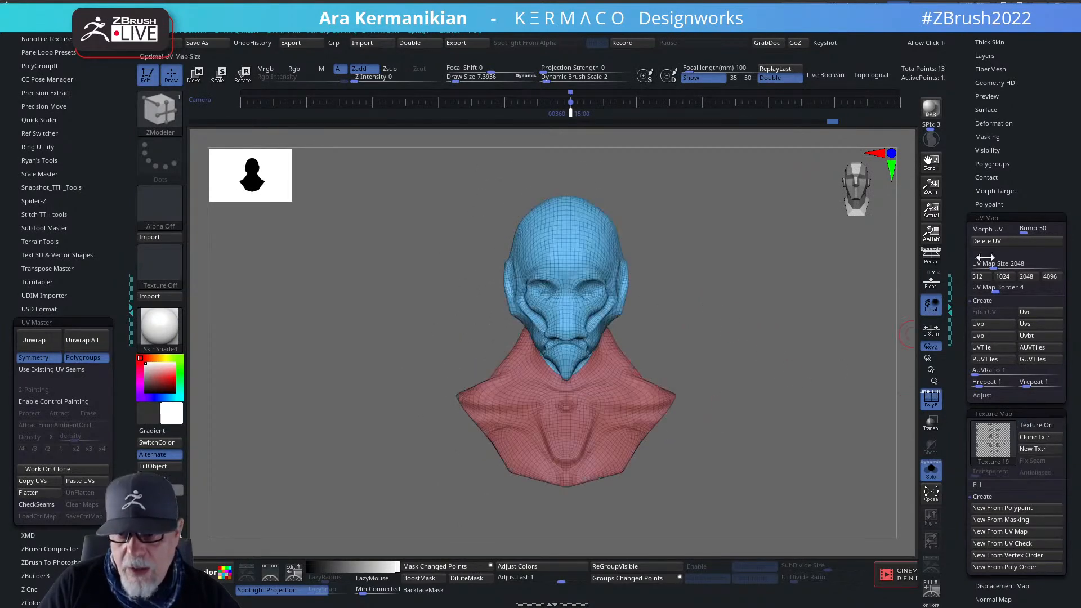
click(997, 218)
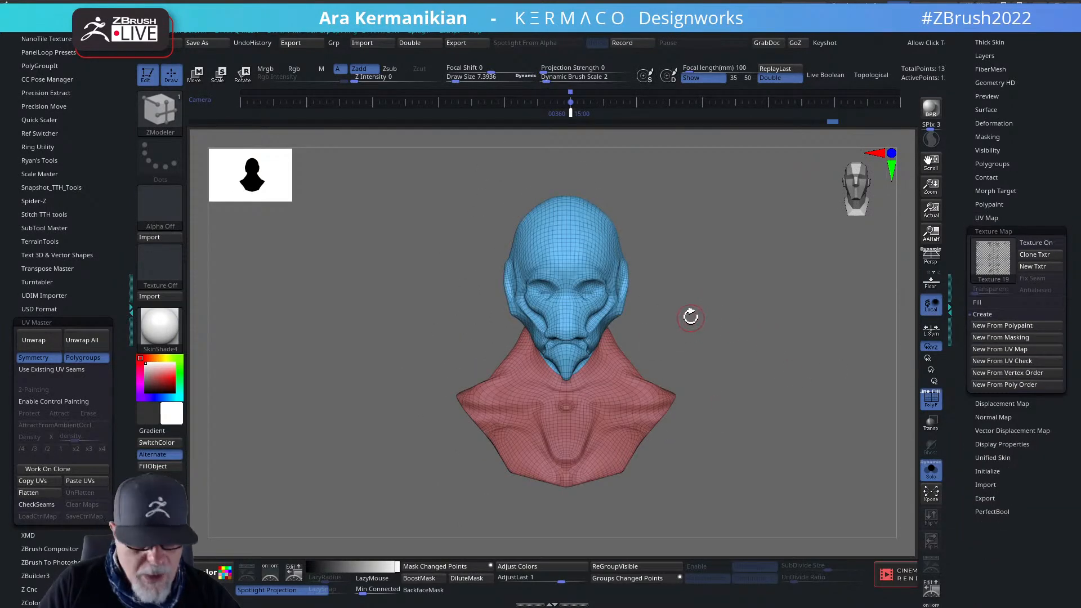
Copy the clone's UVs and paste them onto the original TH1N2_2 bust.
alt+drag(737, 296, 656, 303)
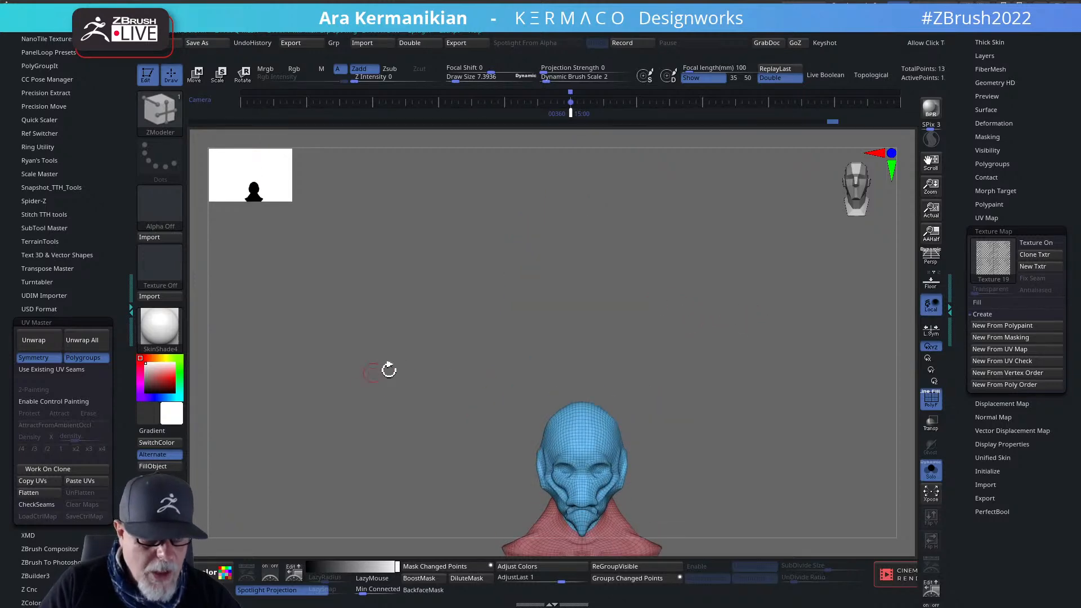
key(f)
click(54, 481)
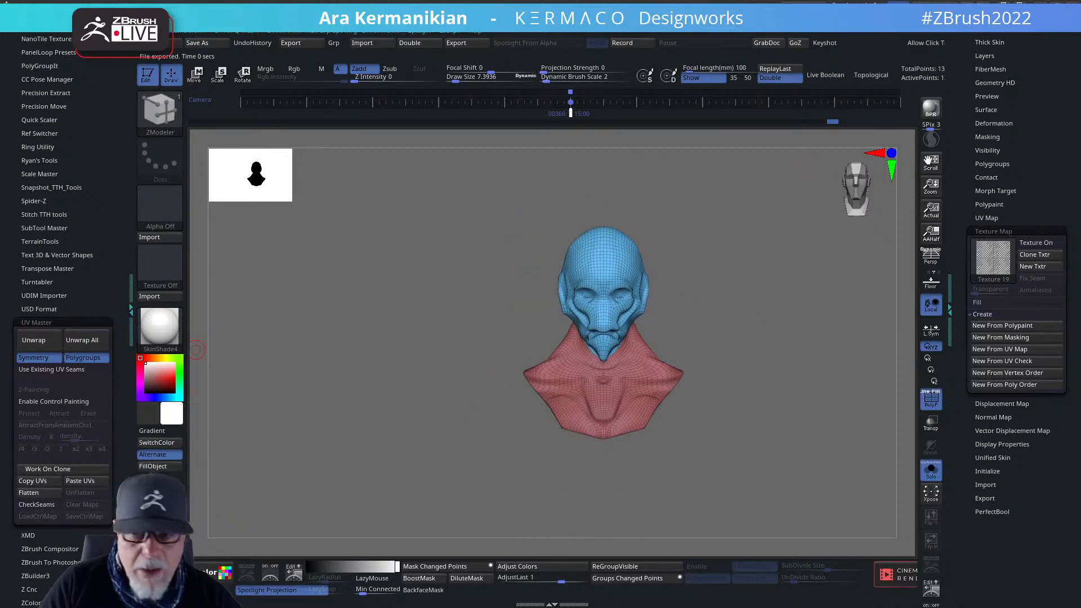
drag(962, 154, 972, 304)
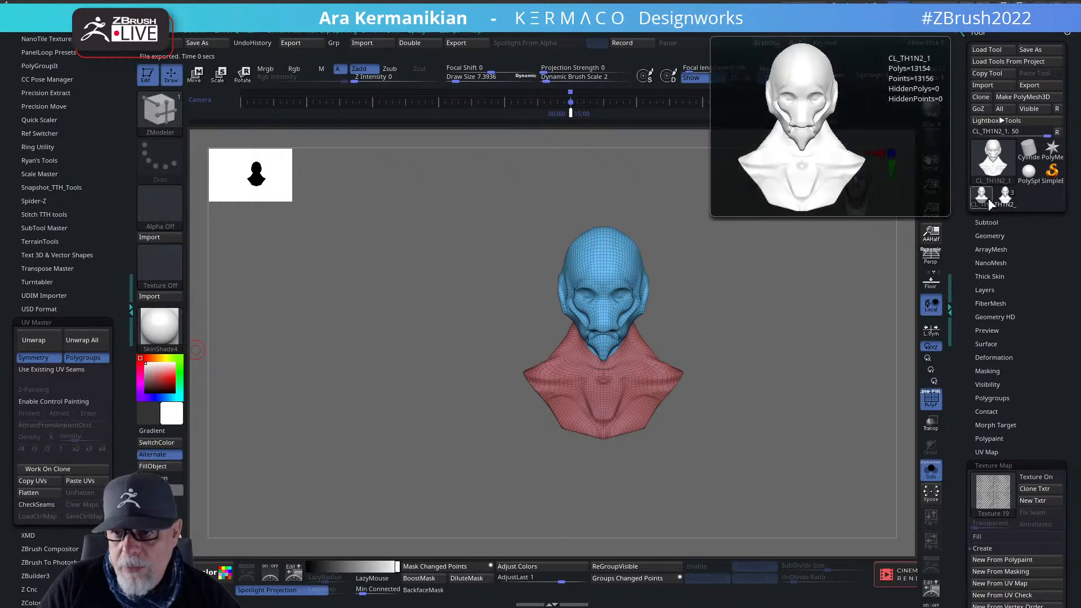
click(1005, 198)
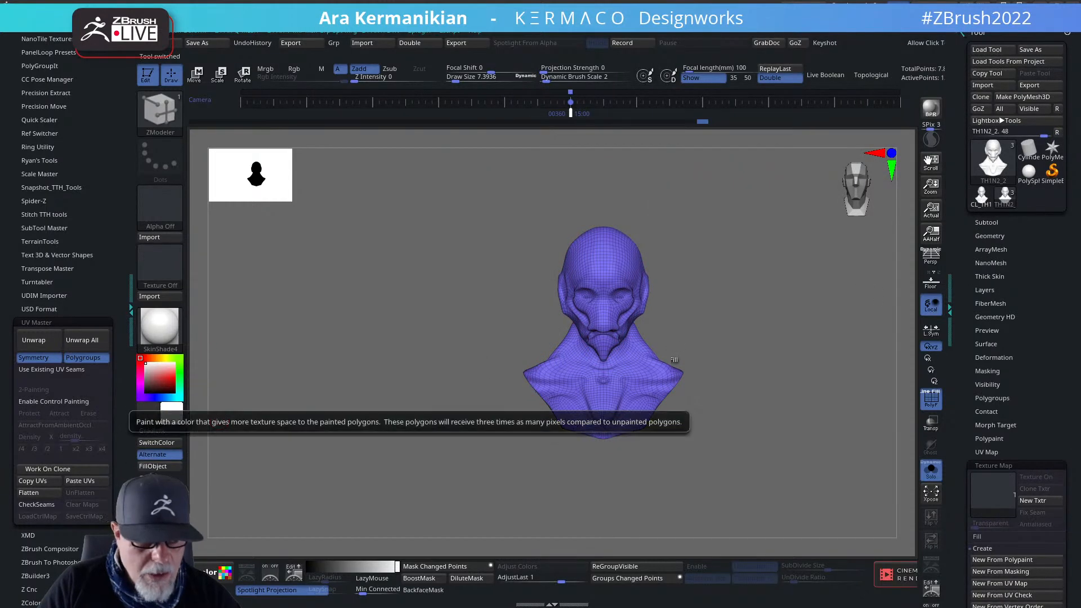
click(97, 483)
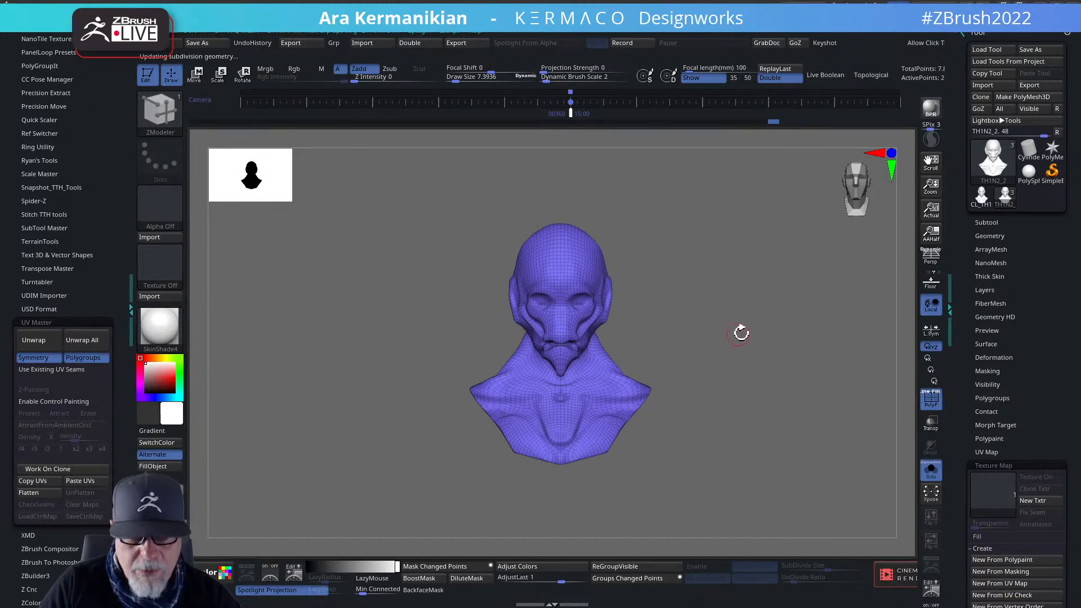
Hide the PolyFrame and turn off the polypaint display of the TH1N2_2 subtool.
click(931, 400)
key(ctrl)
key(ctrl+1)
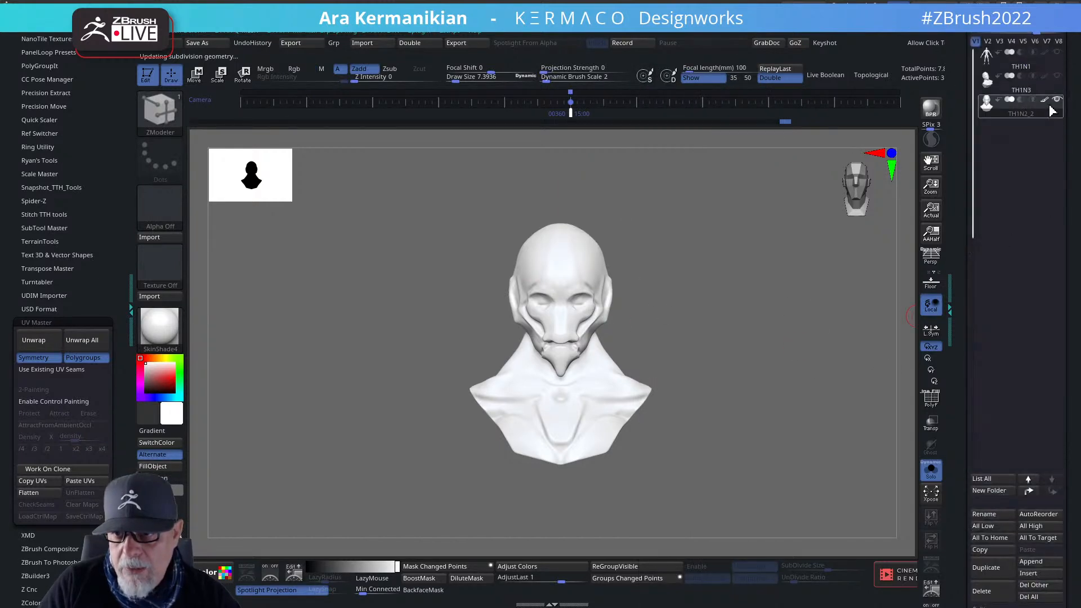
click(1045, 100)
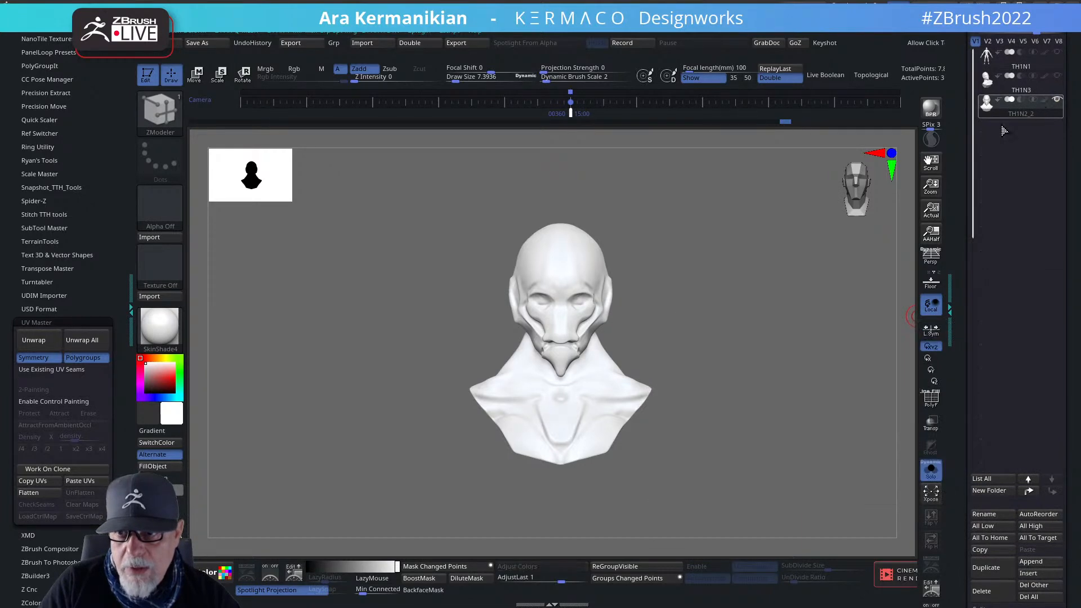
Turn on the polypaint display of the TH1N2_2 subtool and return to the camera view stored at the timeline marker.
mouse_move(814, 283)
alt+mouse_down()
mouse_move(771, 363)
mouse_move(789, 299)
mouse_move(779, 305)
alt+mouse_up()
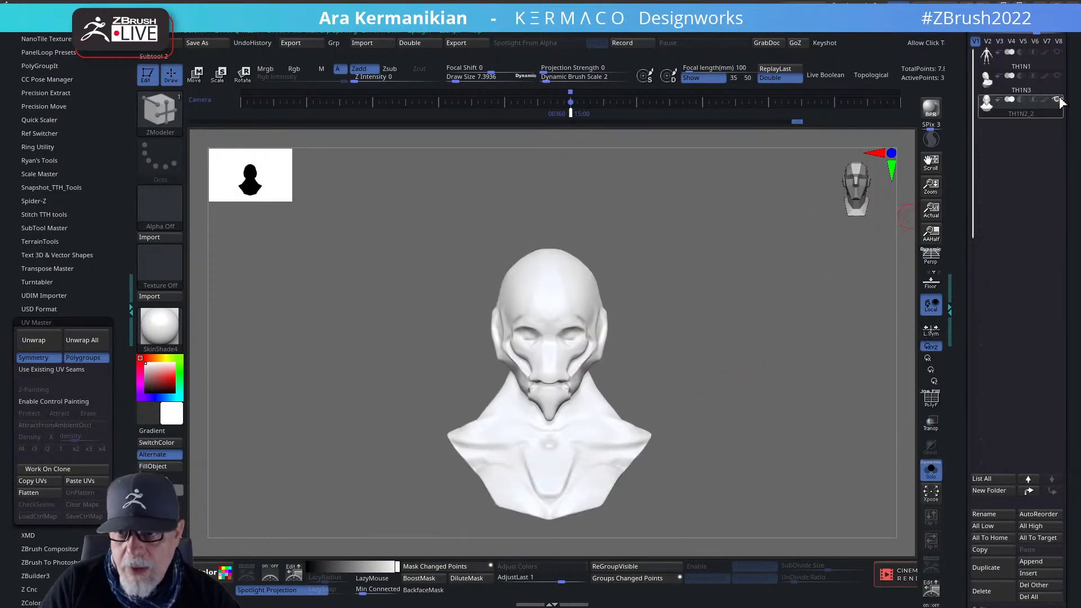
click(1045, 100)
alt+drag(749, 349, 750, 322)
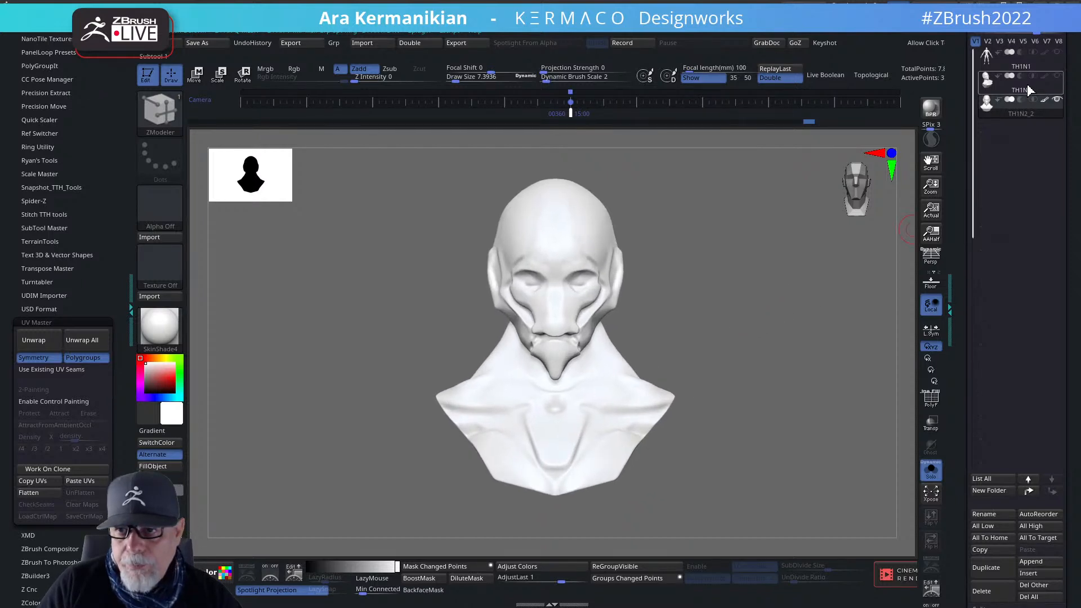
mouse_move(1053, 84)
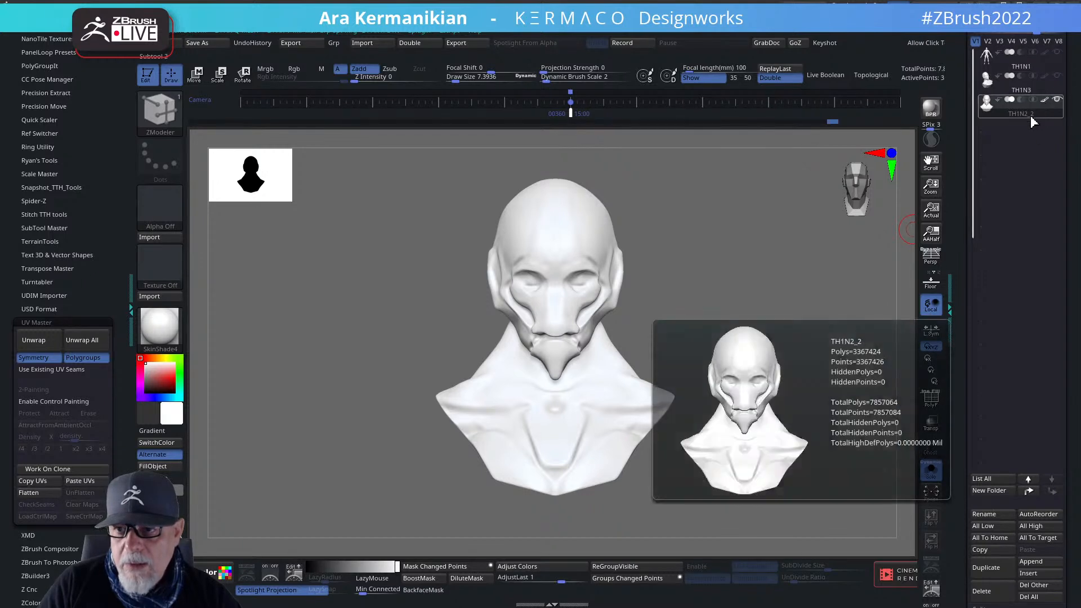
alt+drag(733, 320, 751, 326)
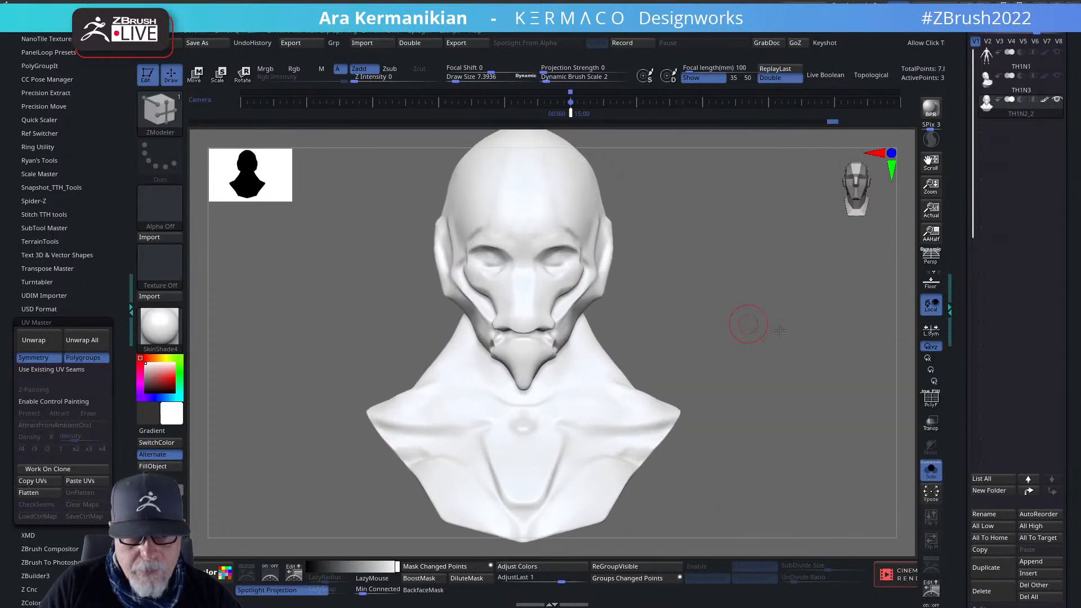
alt+drag(674, 311, 734, 329)
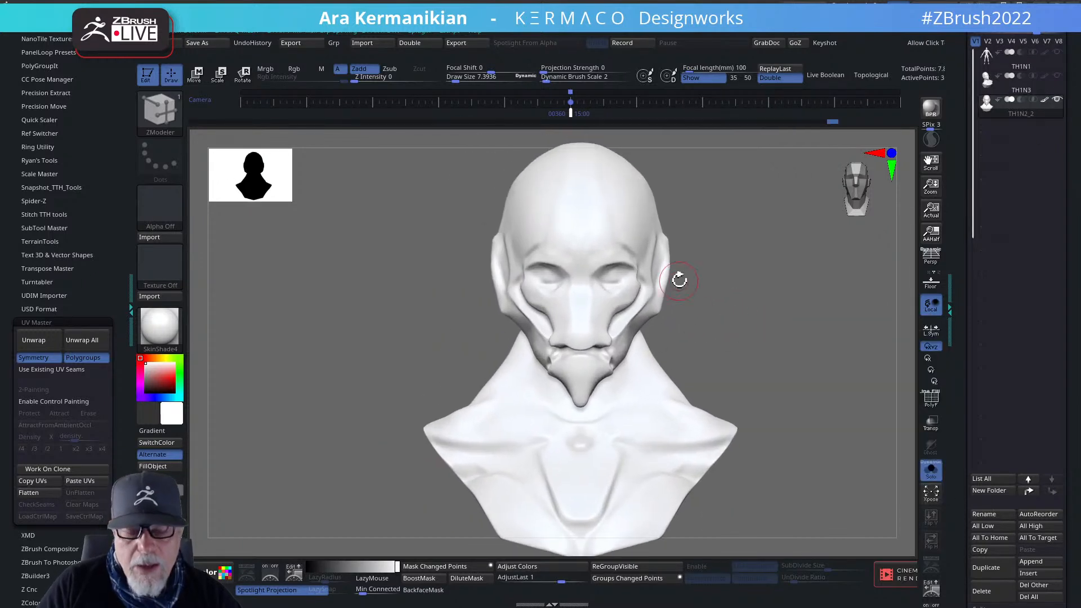
click(576, 114)
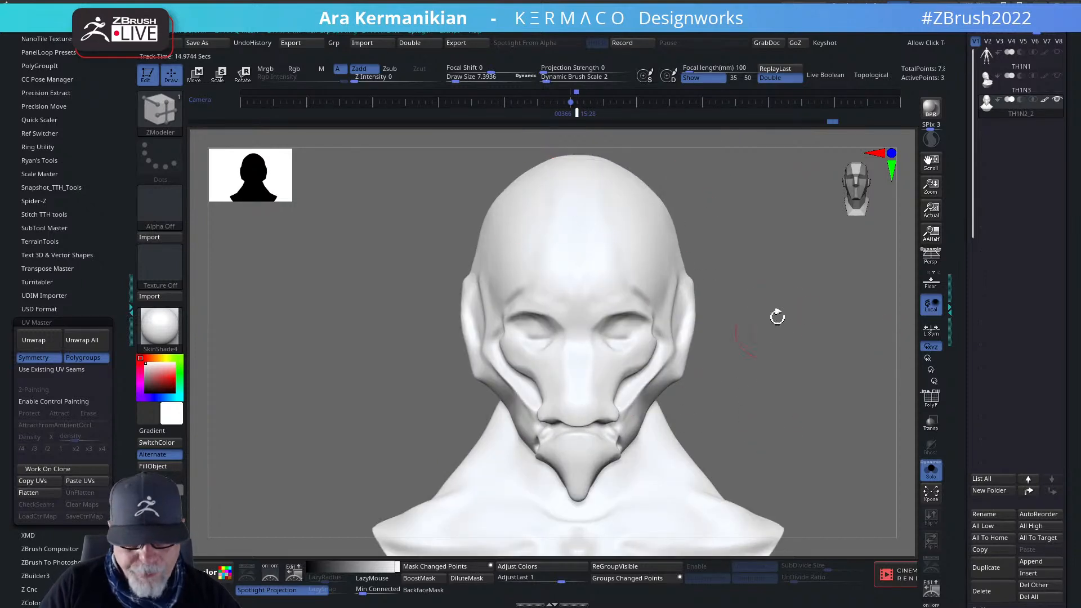
Project the concept image from Spotlight onto the front of the head, neck and upper shoulders with the Paint brush, and hide Spotlight.
key(shift+z)
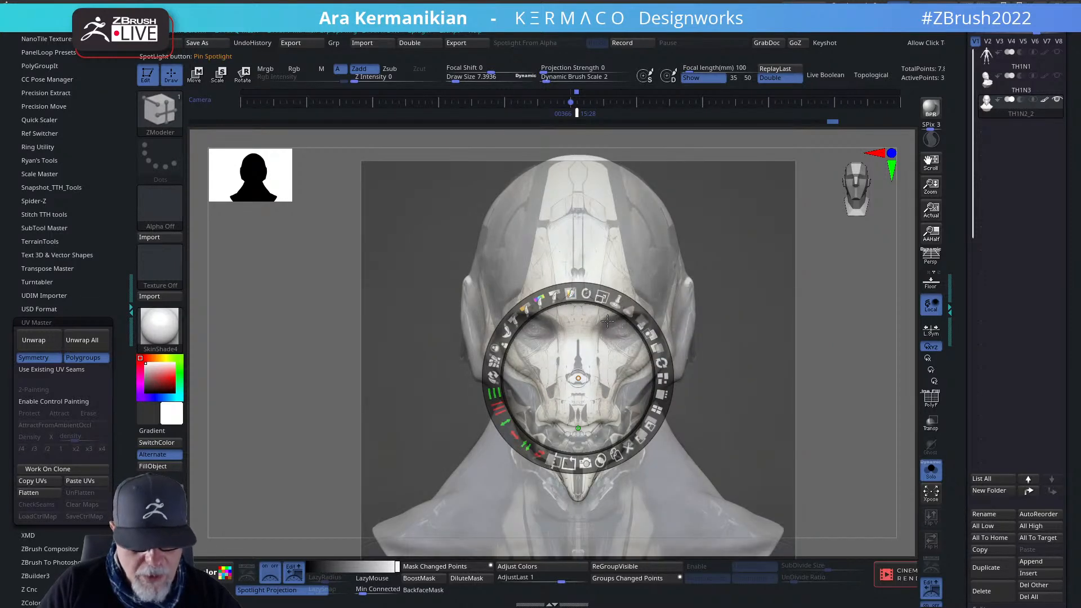
key(z)
right_click(412, 226)
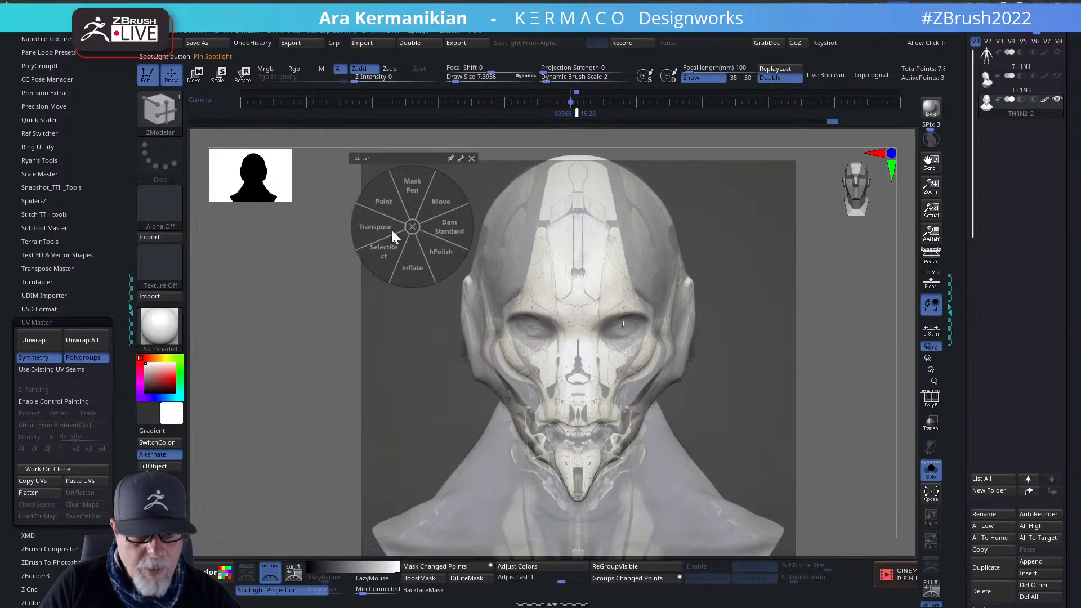
click(381, 203)
mouse_move(599, 270)
mouse_down()
mouse_move(564, 265)
mouse_move(538, 313)
mouse_move(575, 214)
mouse_move(540, 166)
mouse_move(507, 214)
mouse_move(509, 304)
mouse_move(513, 248)
mouse_move(541, 389)
mouse_move(543, 518)
mouse_move(549, 356)
mouse_move(518, 496)
mouse_move(428, 507)
mouse_move(394, 529)
mouse_move(439, 526)
mouse_move(516, 417)
mouse_move(425, 480)
mouse_up()
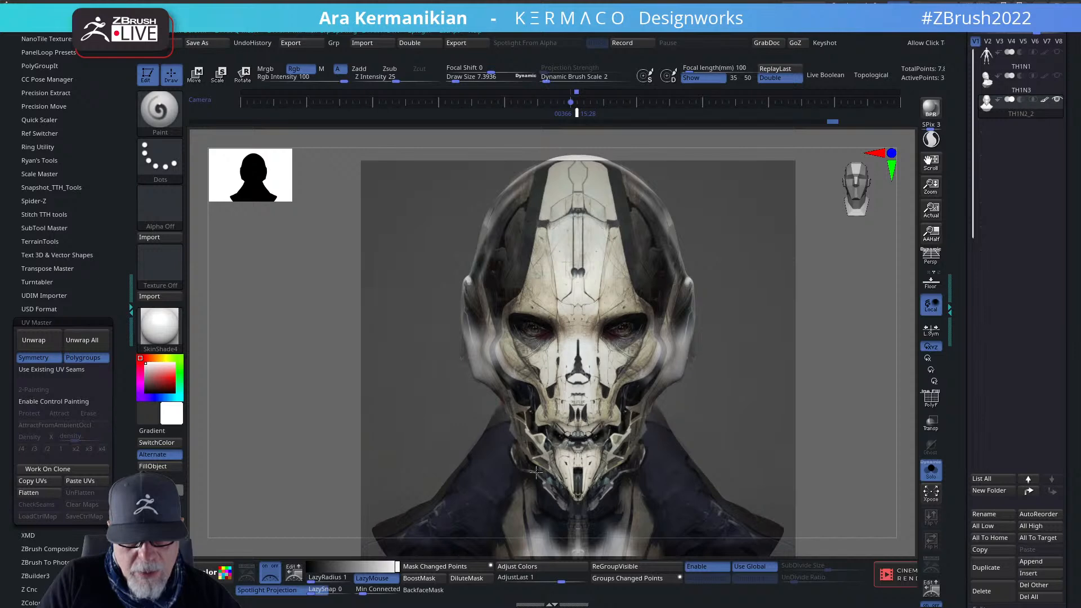
mouse_move(536, 472)
mouse_down()
mouse_move(619, 540)
mouse_move(676, 338)
mouse_move(651, 322)
mouse_move(679, 242)
mouse_move(662, 205)
mouse_up()
mouse_move(524, 165)
mouse_down()
mouse_move(611, 167)
mouse_move(654, 189)
mouse_up()
mouse_move(589, 550)
mouse_down()
mouse_move(595, 519)
mouse_move(590, 536)
mouse_up()
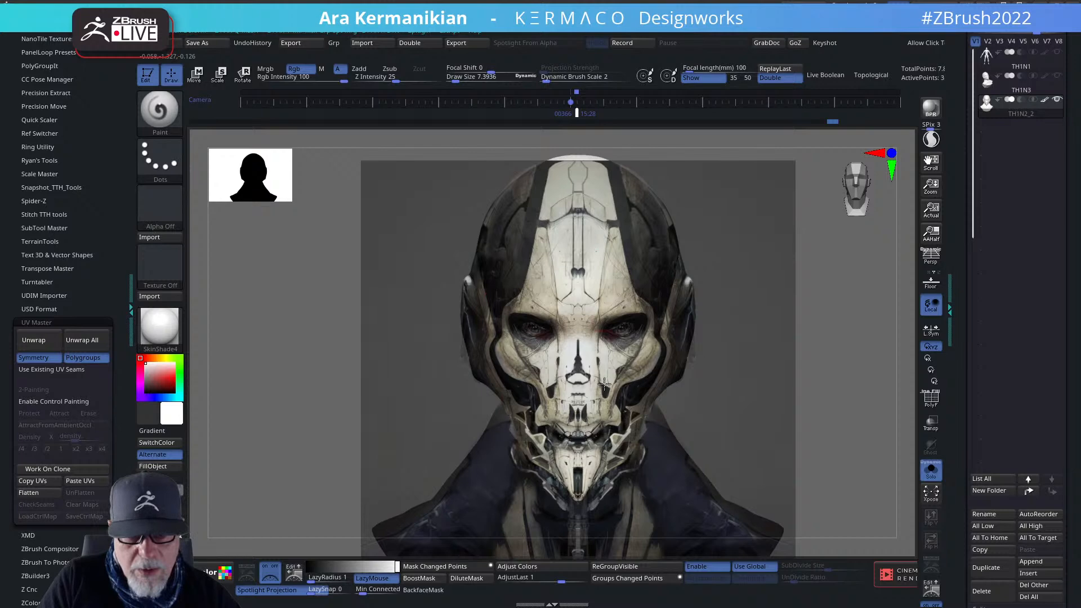
key(z)
key(z)
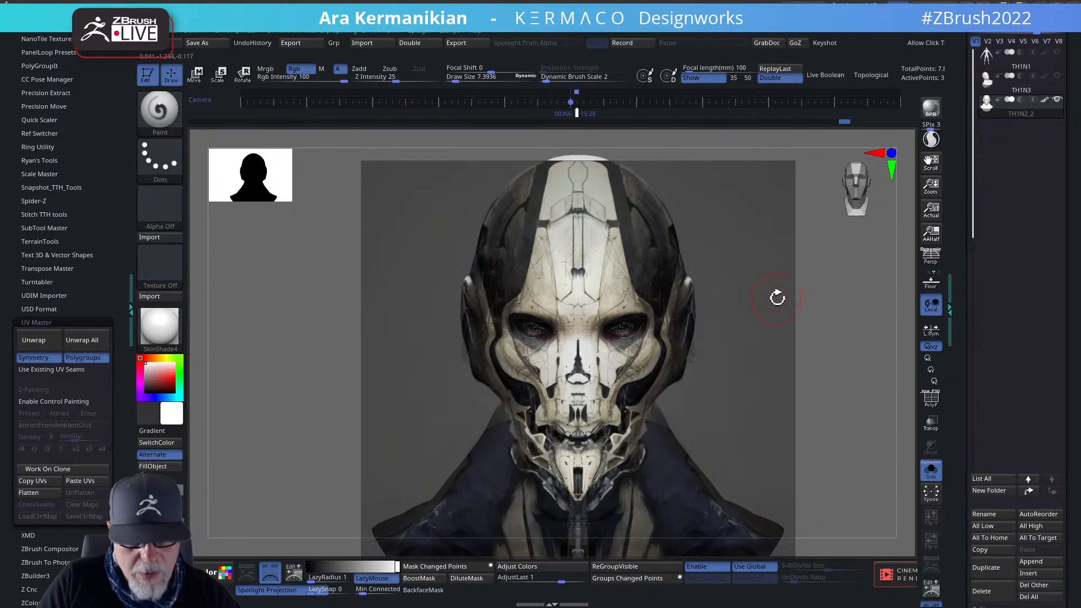
key(shift+z)
Paint the white lower sides of the bust with the dark navy colour sampled from the garment.
alt+drag(852, 398, 835, 345)
drag(839, 350, 743, 326)
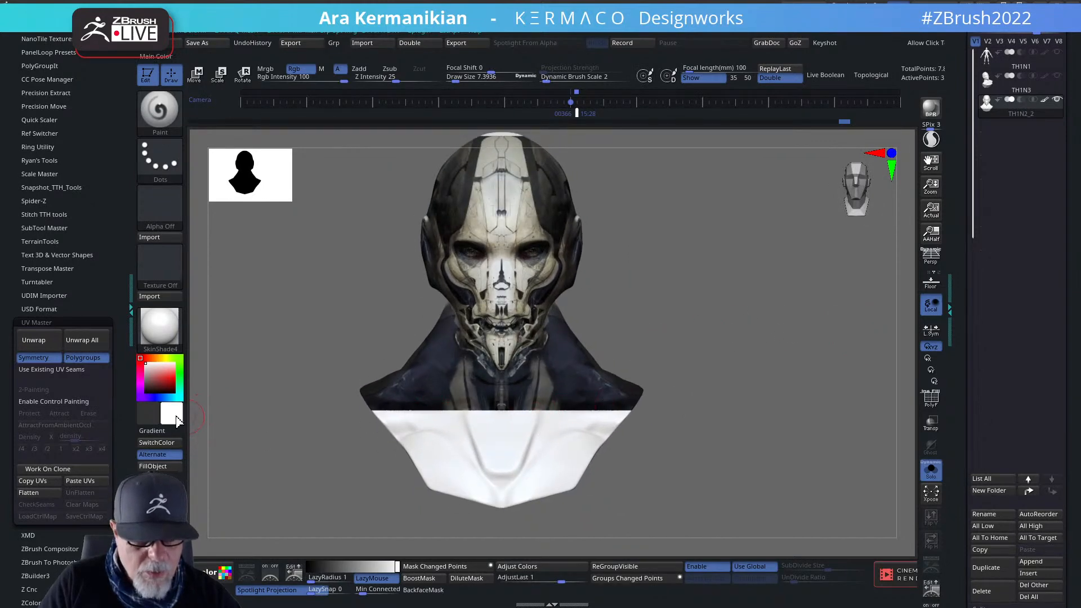
mouse_move(174, 418)
mouse_down()
mouse_move(478, 429)
mouse_move(575, 400)
mouse_move(565, 435)
mouse_up()
mouse_move(542, 469)
mouse_down()
mouse_move(569, 445)
mouse_move(557, 419)
mouse_move(614, 450)
mouse_move(472, 521)
mouse_up()
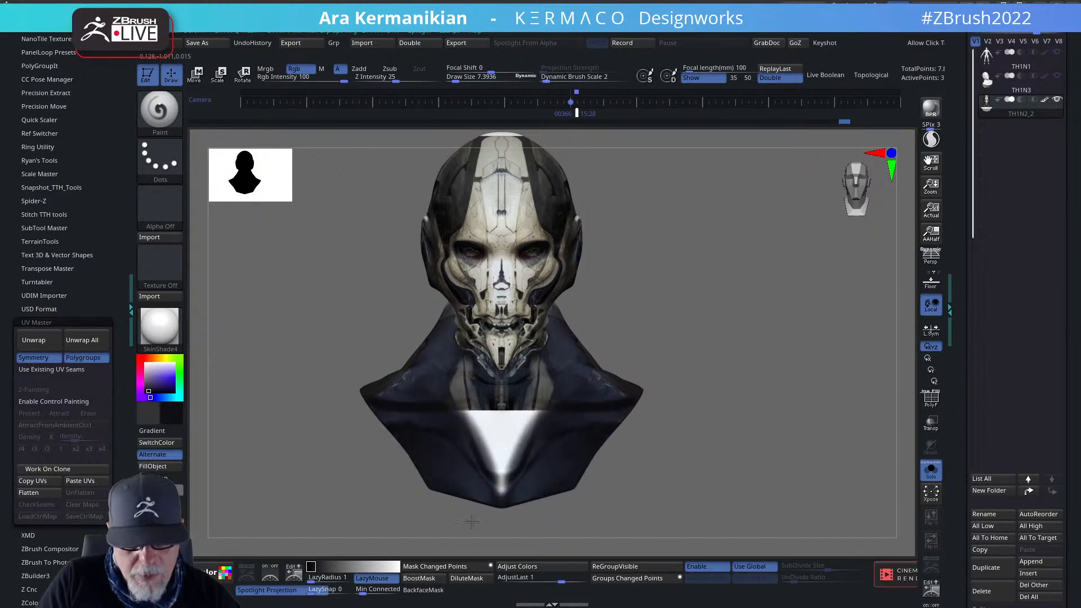
Paint the centre of the lower chest in sampled grey-brown and blend its edges with the garment's dark navy.
mouse_move(172, 415)
mouse_down()
mouse_move(462, 407)
mouse_move(461, 393)
mouse_move(463, 431)
mouse_move(498, 476)
mouse_move(501, 420)
mouse_move(473, 462)
mouse_move(485, 480)
mouse_up()
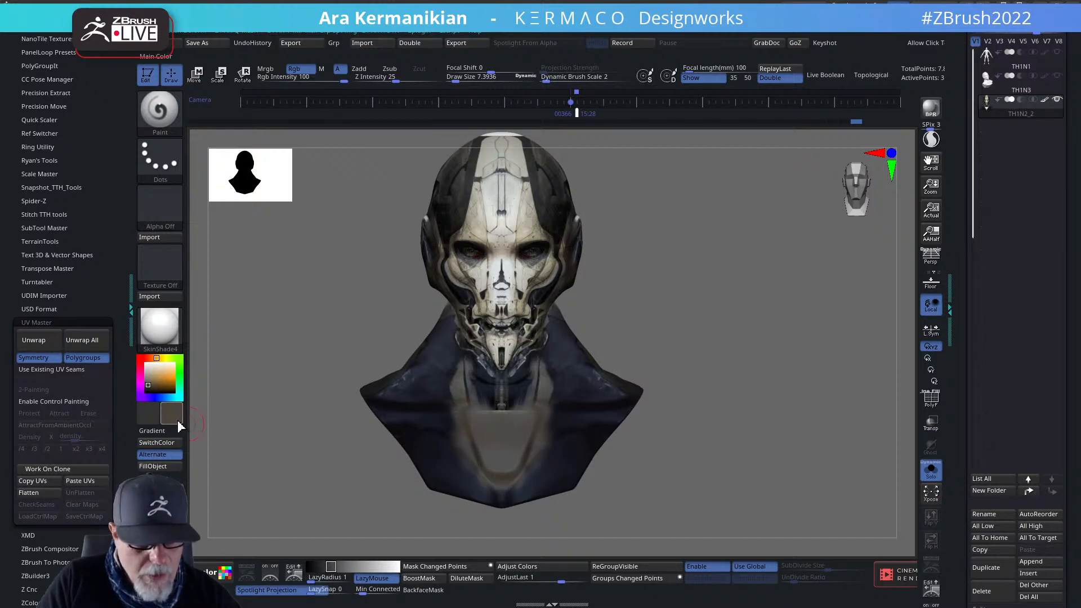
mouse_move(177, 422)
mouse_down()
mouse_move(431, 447)
mouse_move(430, 425)
mouse_up()
drag(463, 479, 515, 499)
drag(554, 403, 539, 463)
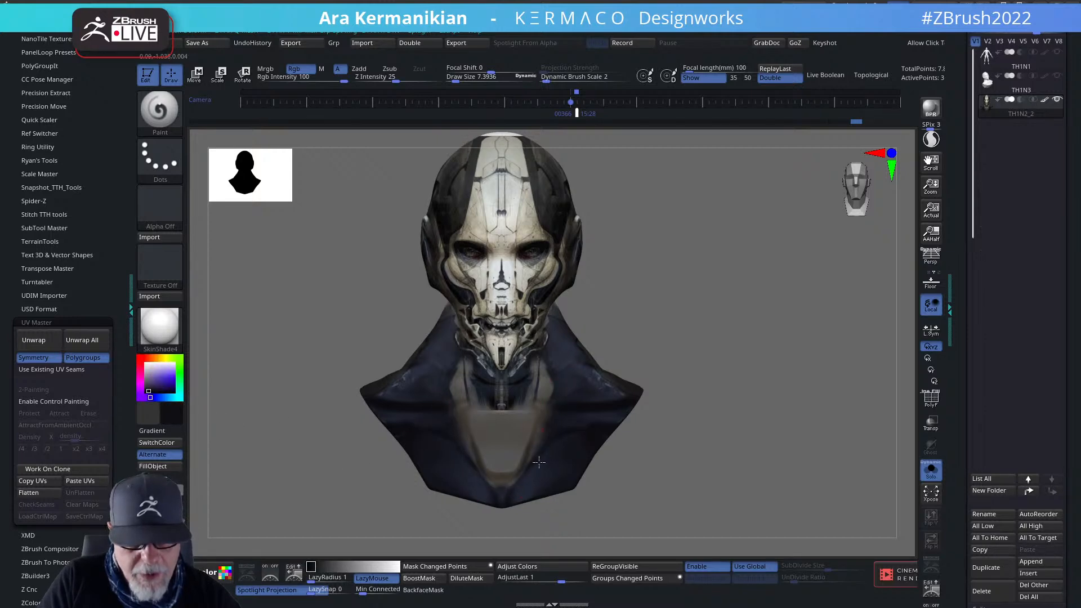
Shade the chest centre below the neck with sampled near-black, reducing the brush's draw size to 4.5964 for the collar edges.
mouse_move(169, 417)
mouse_down()
mouse_move(507, 422)
mouse_move(516, 402)
mouse_move(503, 423)
mouse_move(516, 401)
mouse_up()
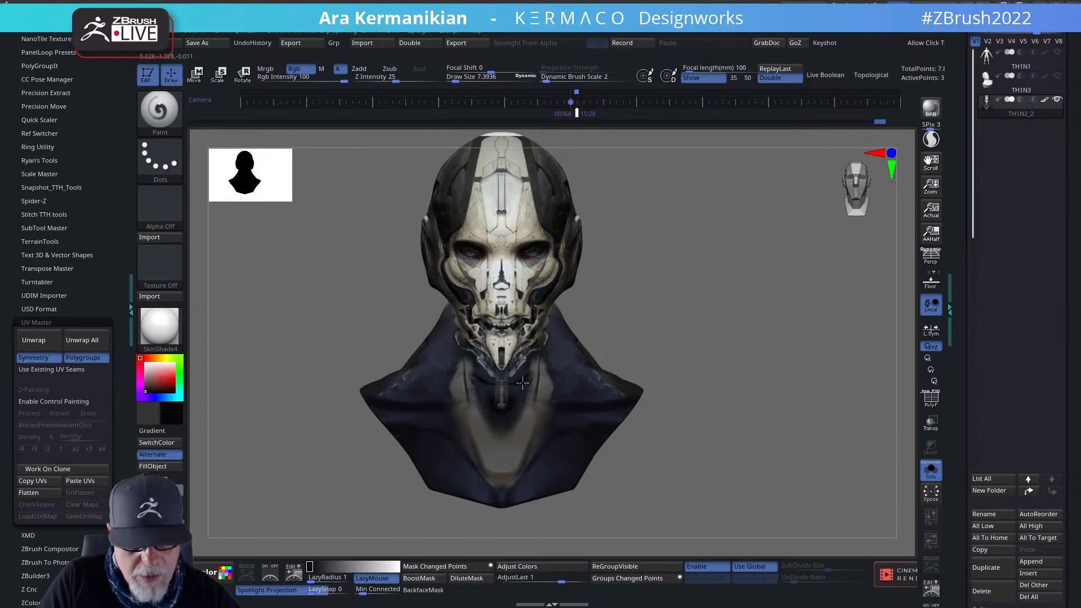
key(s)
drag(476, 411, 474, 411)
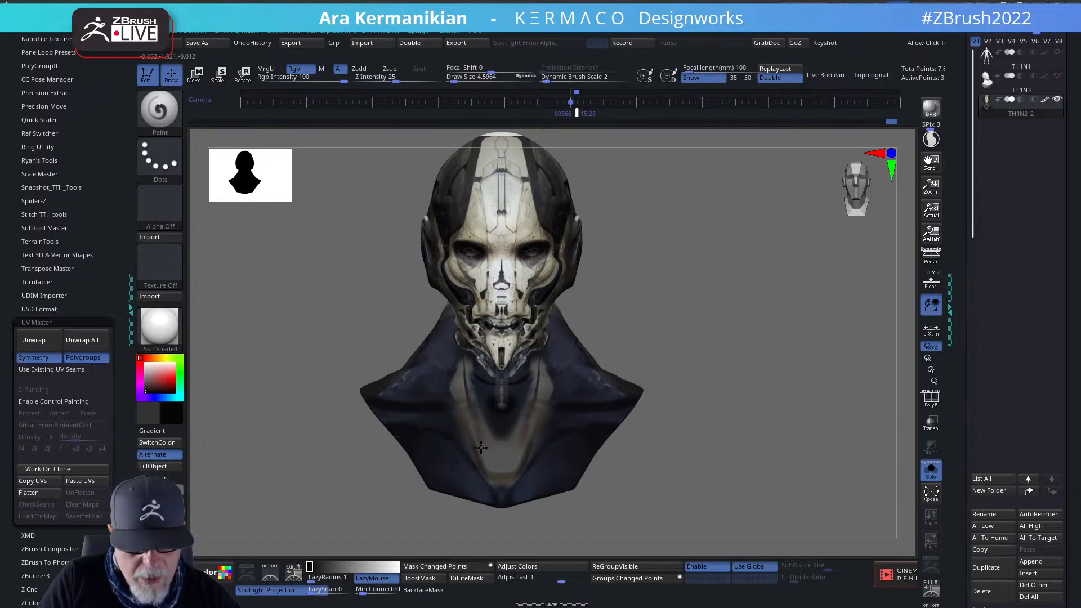
drag(476, 432, 503, 494)
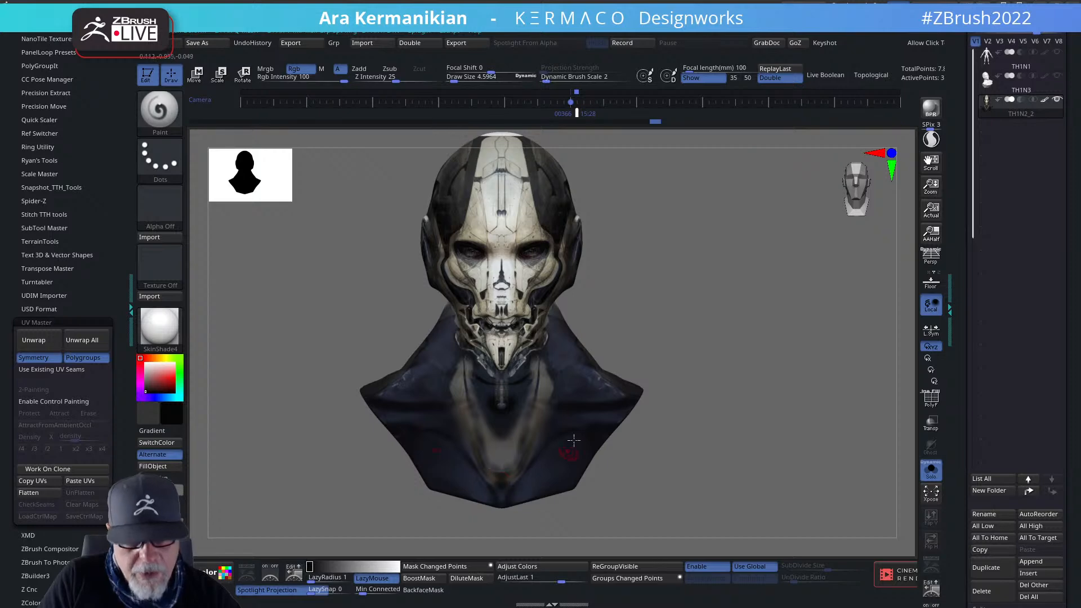
Create a new texture map from the polypaint of the TH1N2_2 subtool.
drag(741, 351, 640, 309)
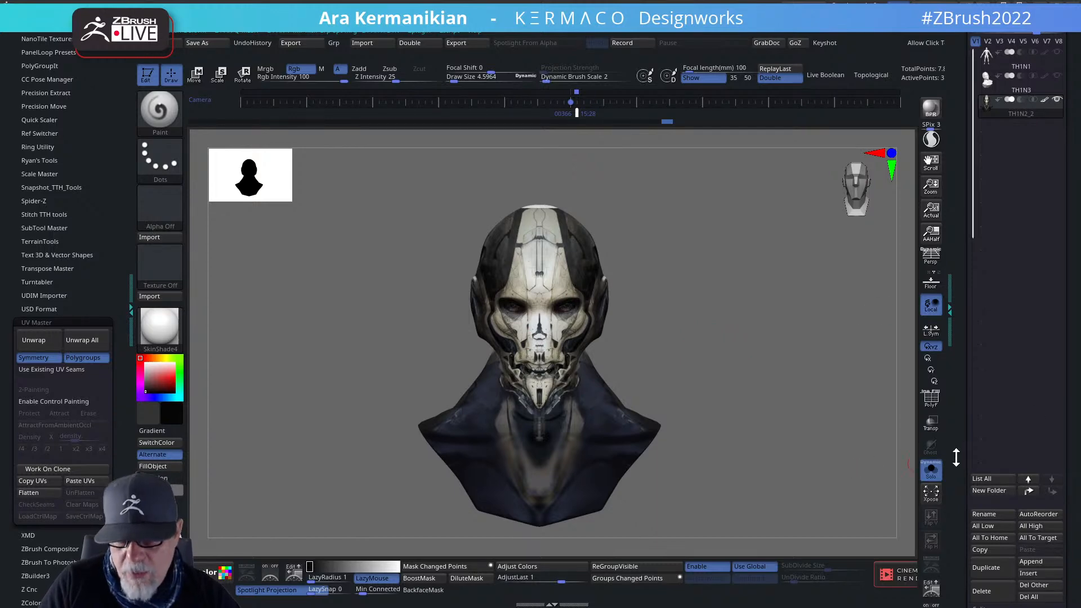
drag(956, 454, 950, 329)
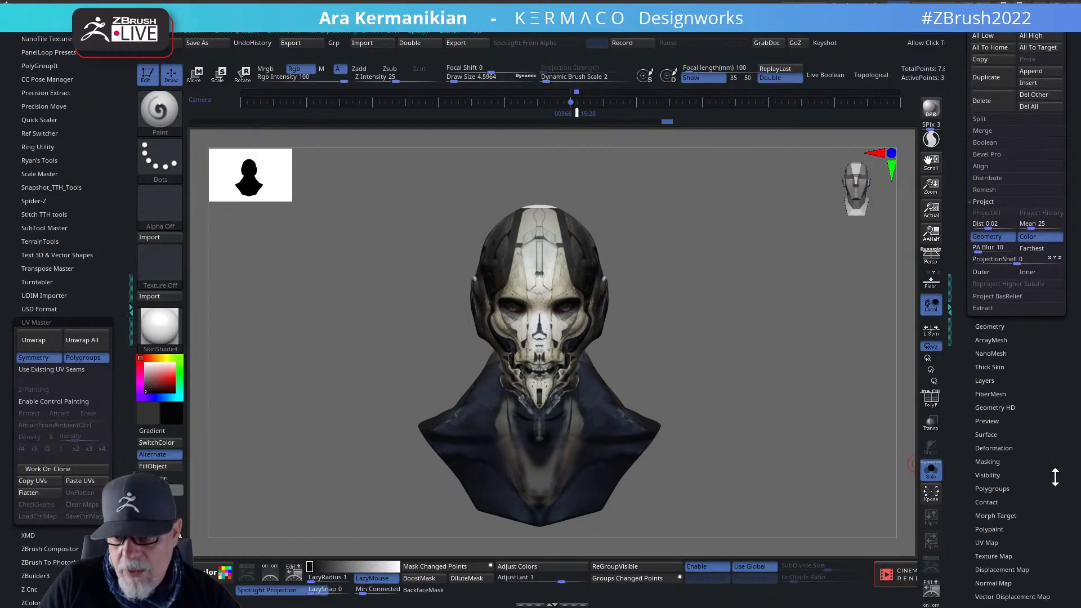
drag(1055, 478, 1043, 413)
click(996, 432)
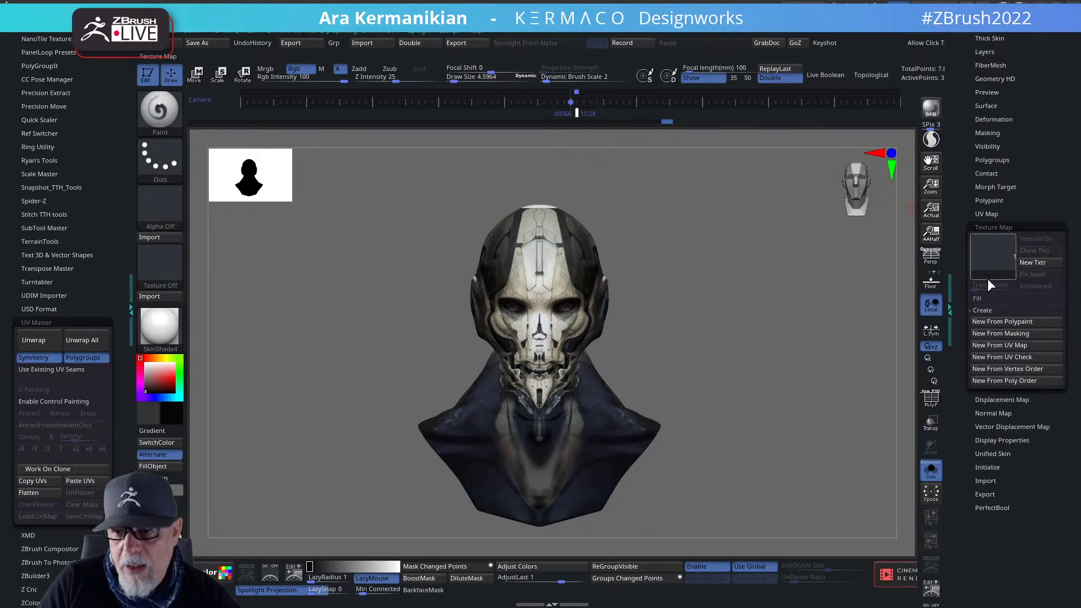
click(1006, 323)
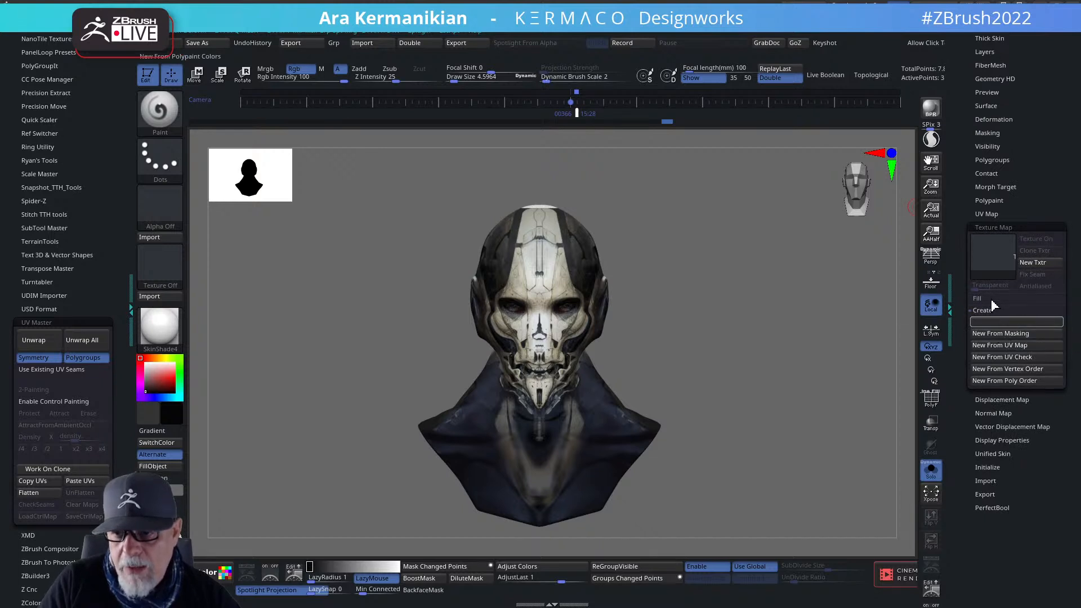
mouse_move(998, 261)
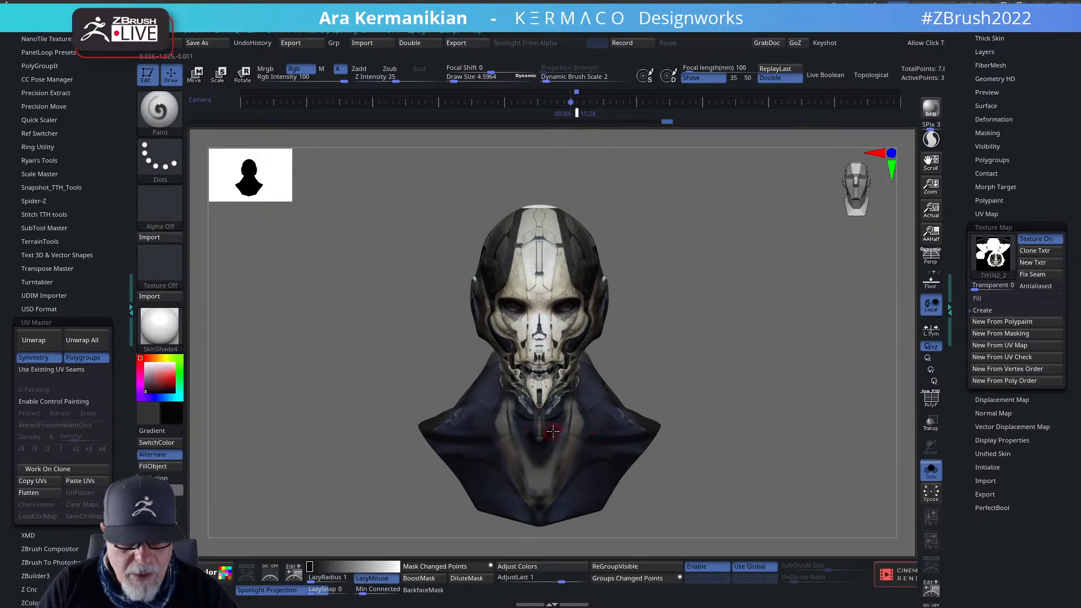
Sample the pale bone colour from the bust's forehead, and finally the grey canvas background as the main colour.
key(c)
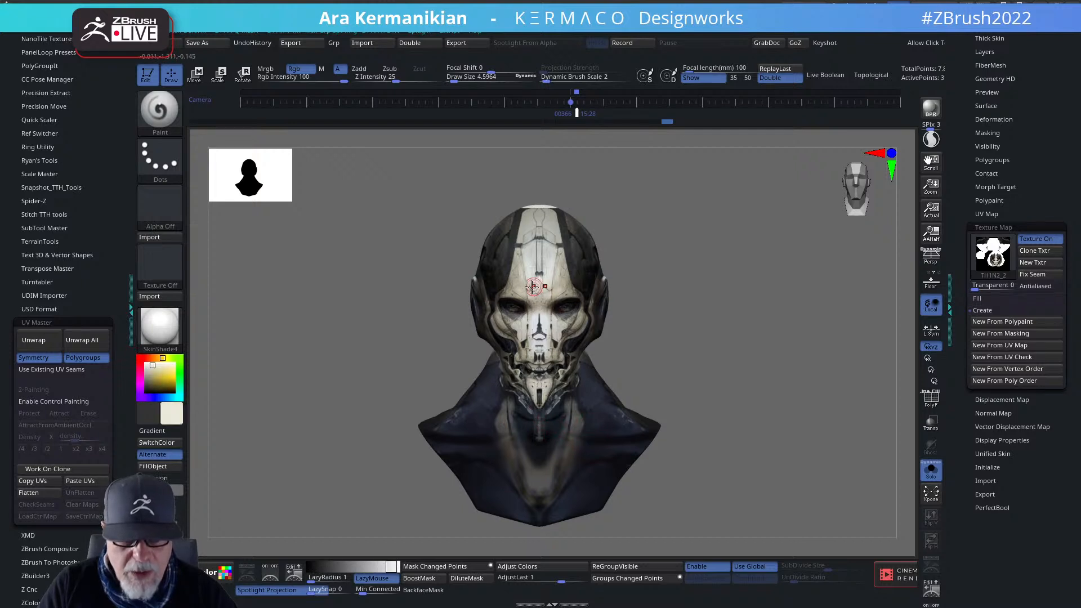
key(c)
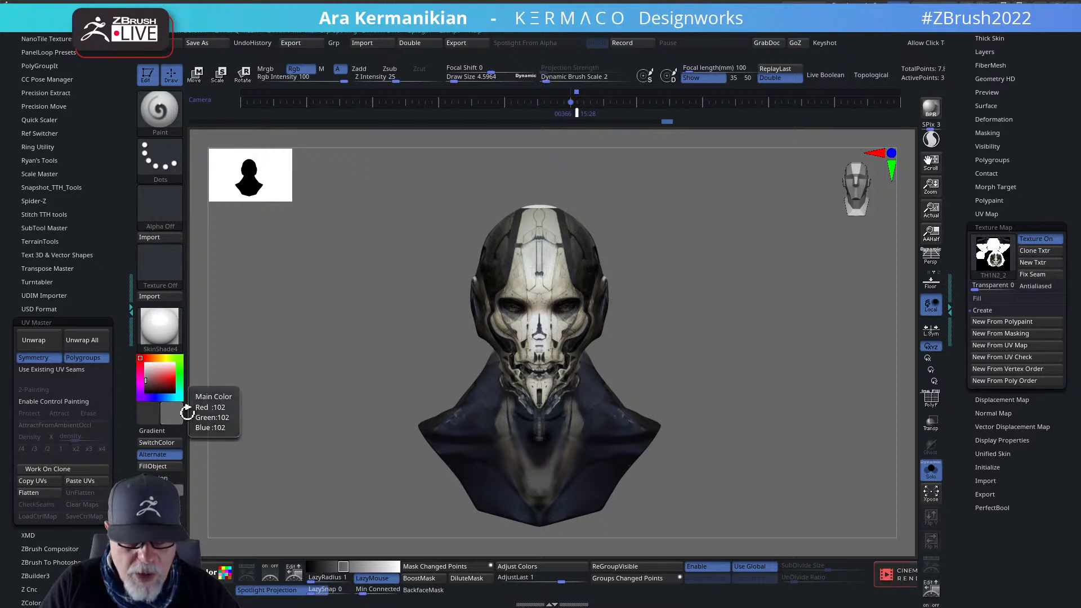
mouse_move(177, 414)
mouse_down()
mouse_move(531, 338)
mouse_move(589, 269)
mouse_move(531, 265)
mouse_move(491, 290)
mouse_move(506, 274)
mouse_move(568, 270)
mouse_move(501, 299)
mouse_move(590, 456)
mouse_move(590, 478)
mouse_move(457, 438)
mouse_move(475, 433)
mouse_move(472, 457)
mouse_move(297, 448)
mouse_move(290, 404)
mouse_up()
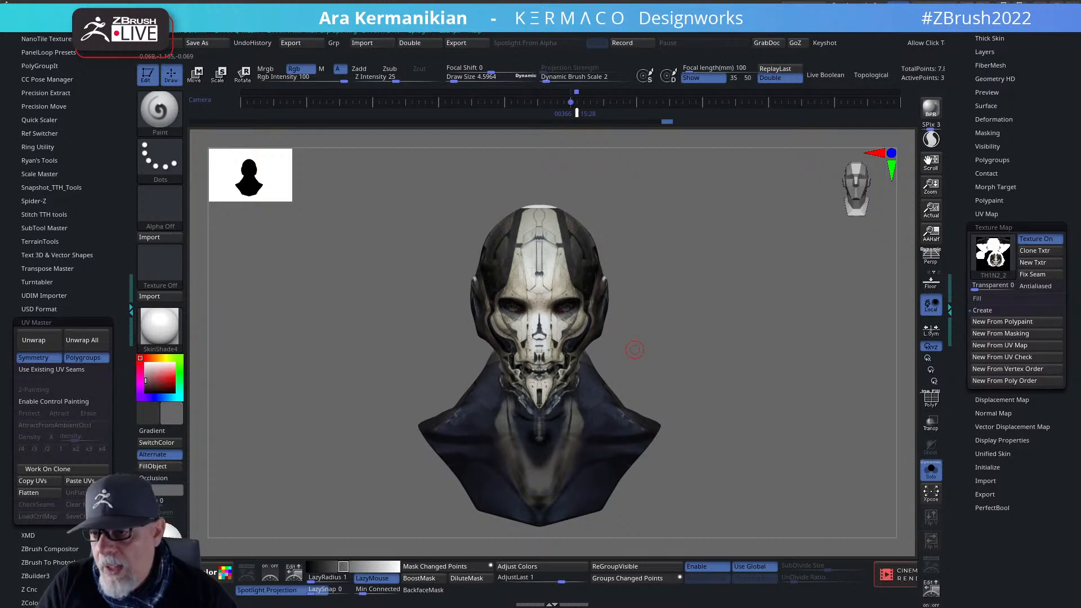
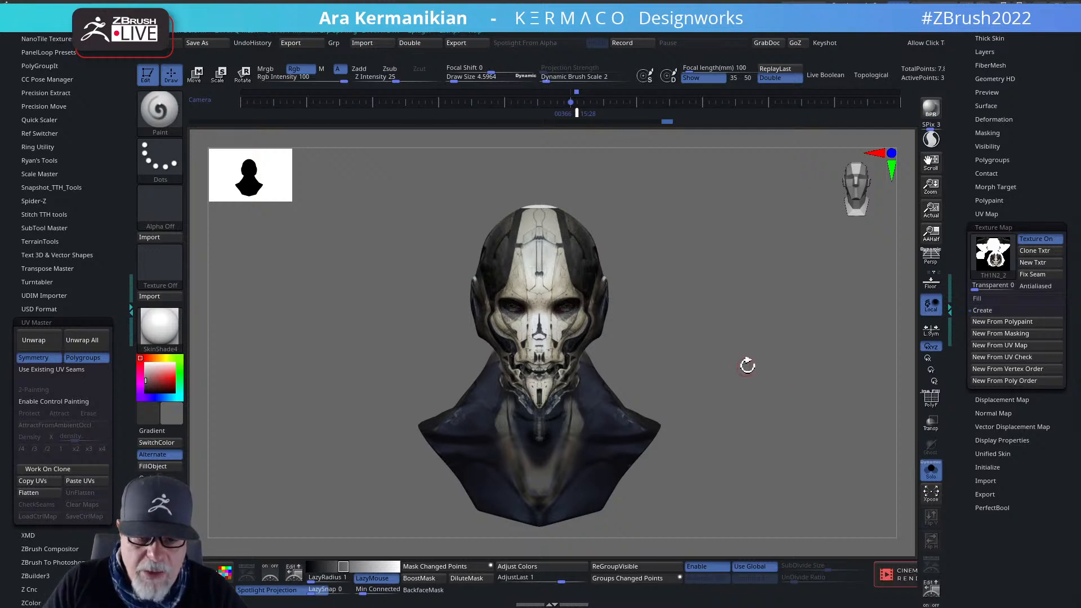
drag(748, 365, 732, 341)
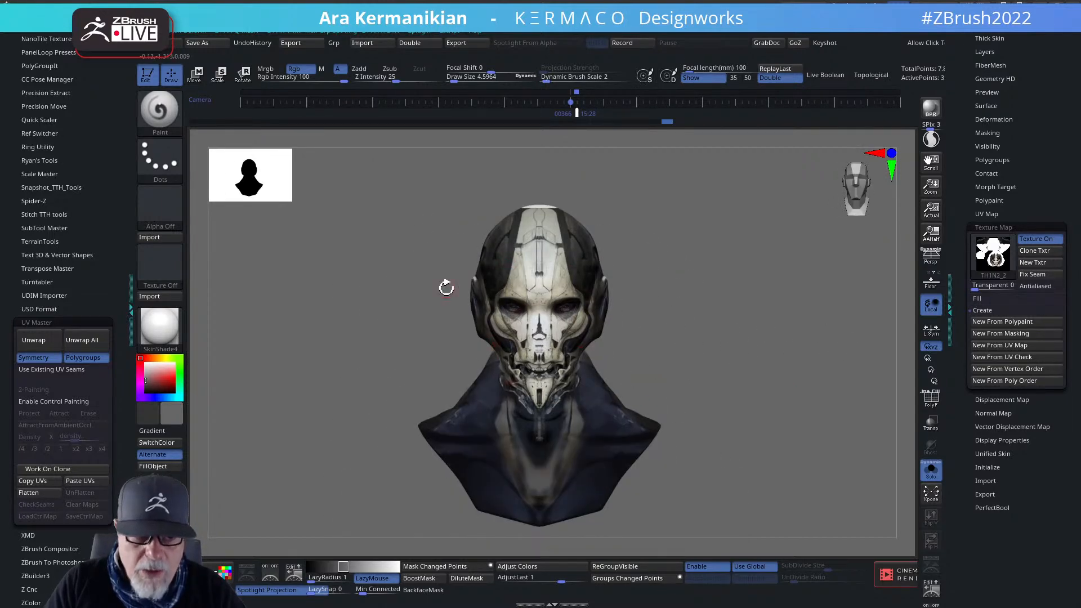
right_click(581, 343)
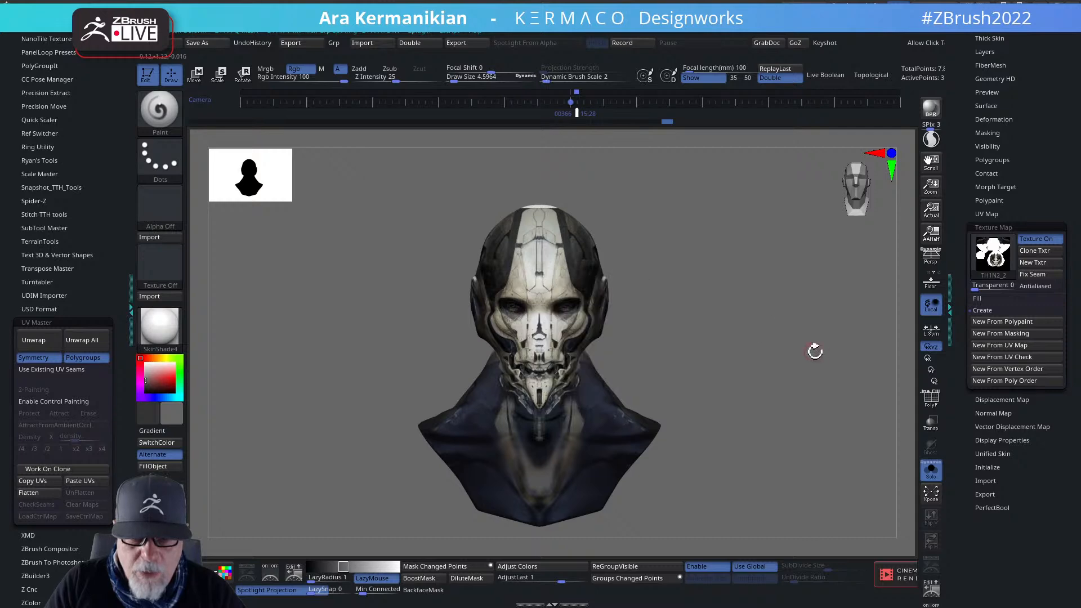
drag(816, 350, 734, 357)
drag(854, 340, 676, 303)
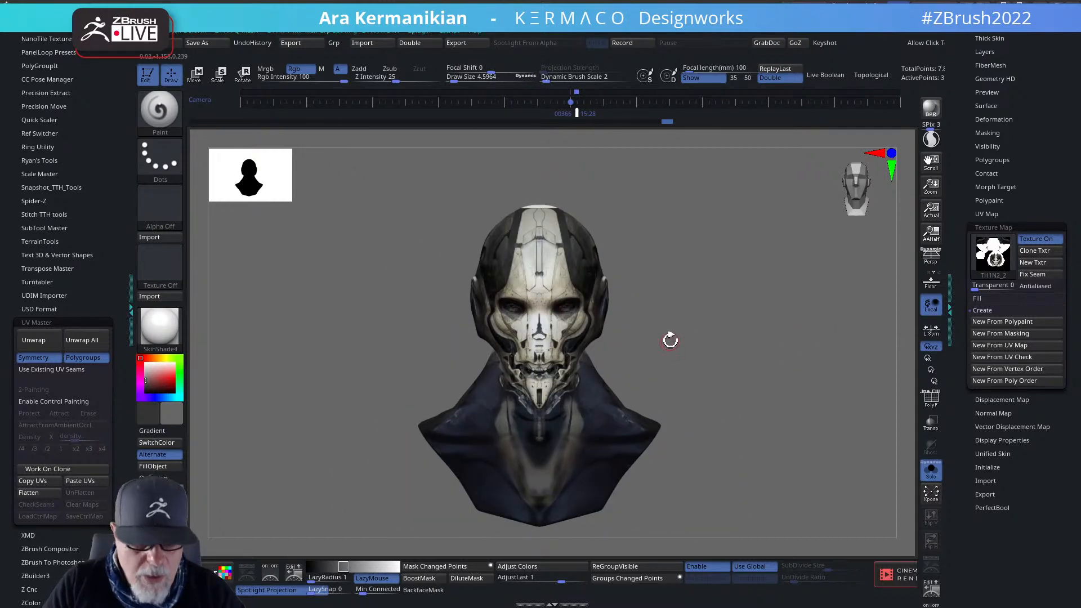
Show the concept image in Spotlight, raise its opacity to view it without the controls, and hide Spotlight.
key(shift+z)
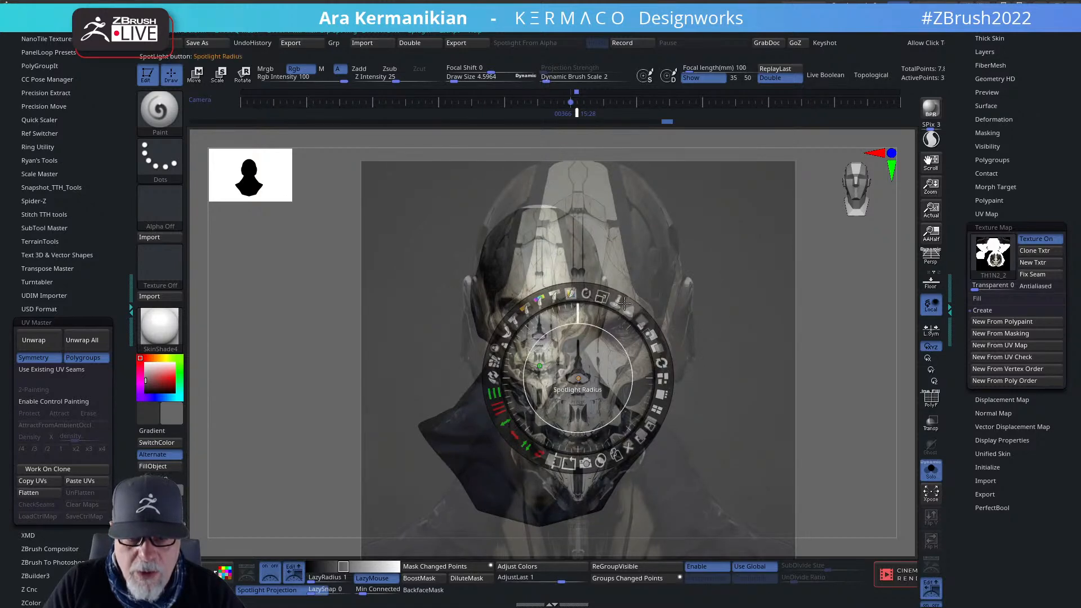
drag(640, 323, 628, 331)
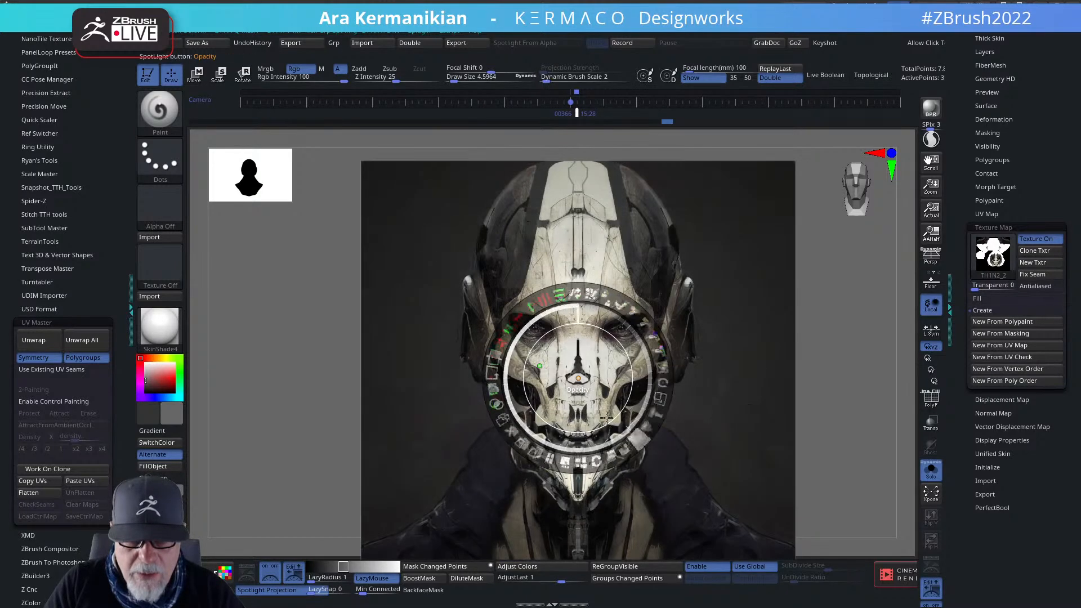
key(z)
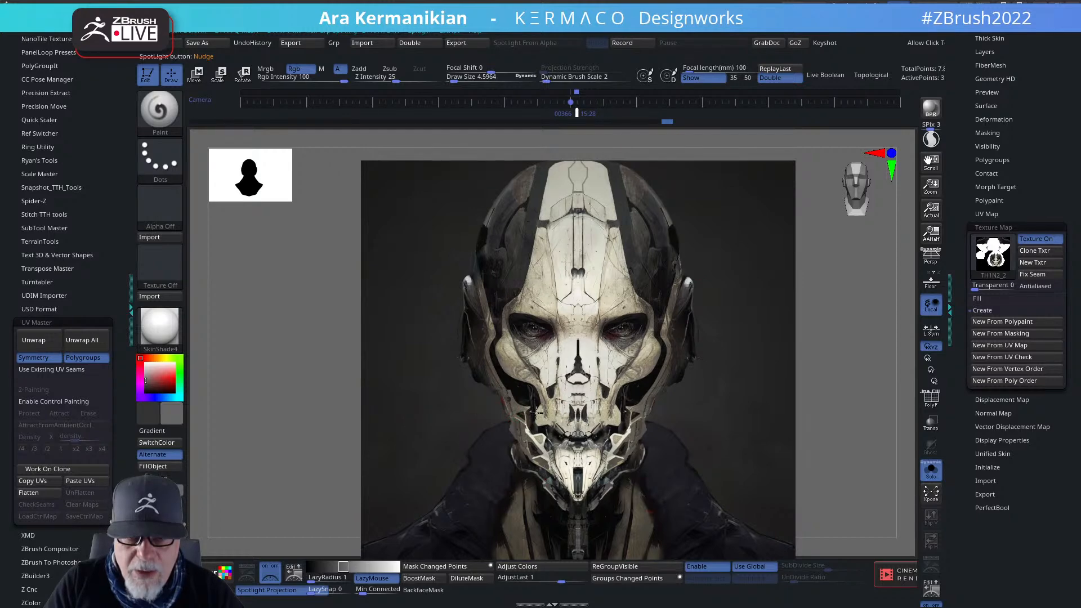
key(shift+z)
Examine how far the projected colours reach around the side of the bust, and return to a close front view of the face.
drag(784, 357, 732, 361)
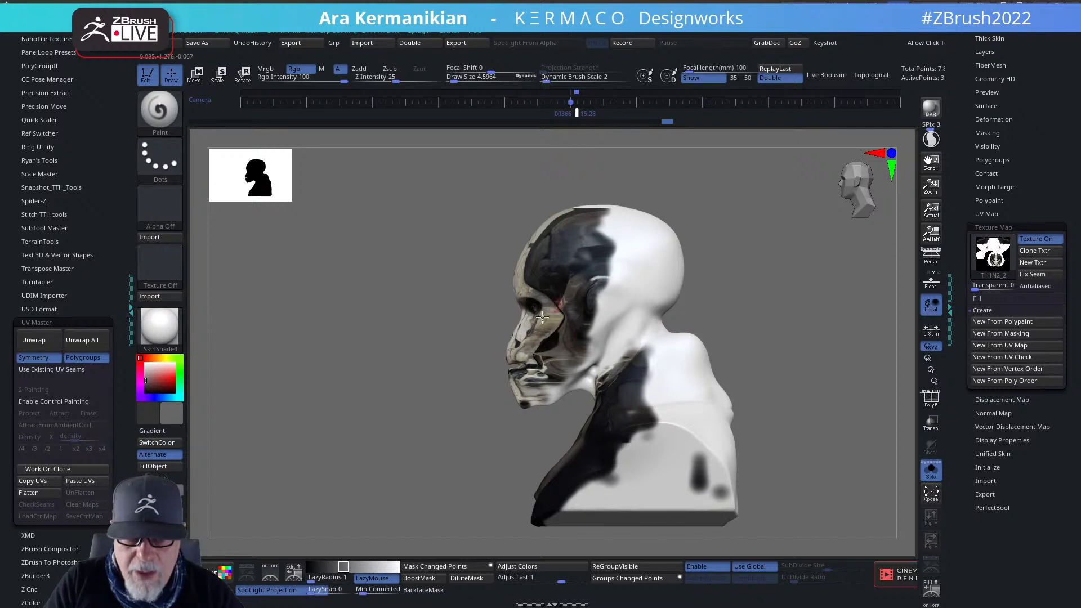
drag(707, 330, 767, 327)
alt+drag(812, 357, 742, 335)
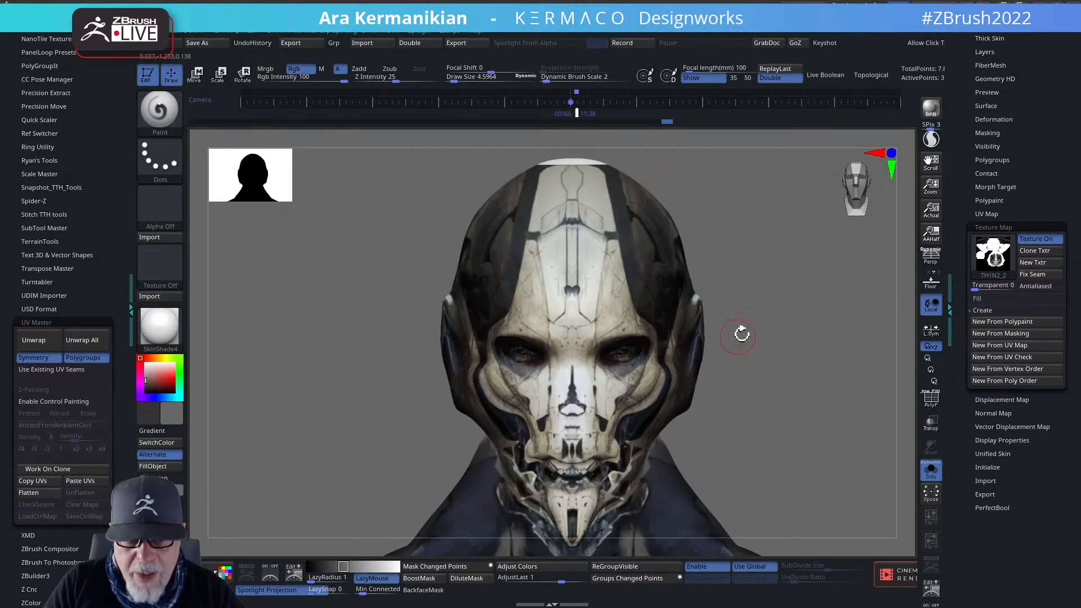
Examine the projected colours on the mouth, jaw and collar from both sides, ending in a front view.
alt+drag(829, 419, 788, 389)
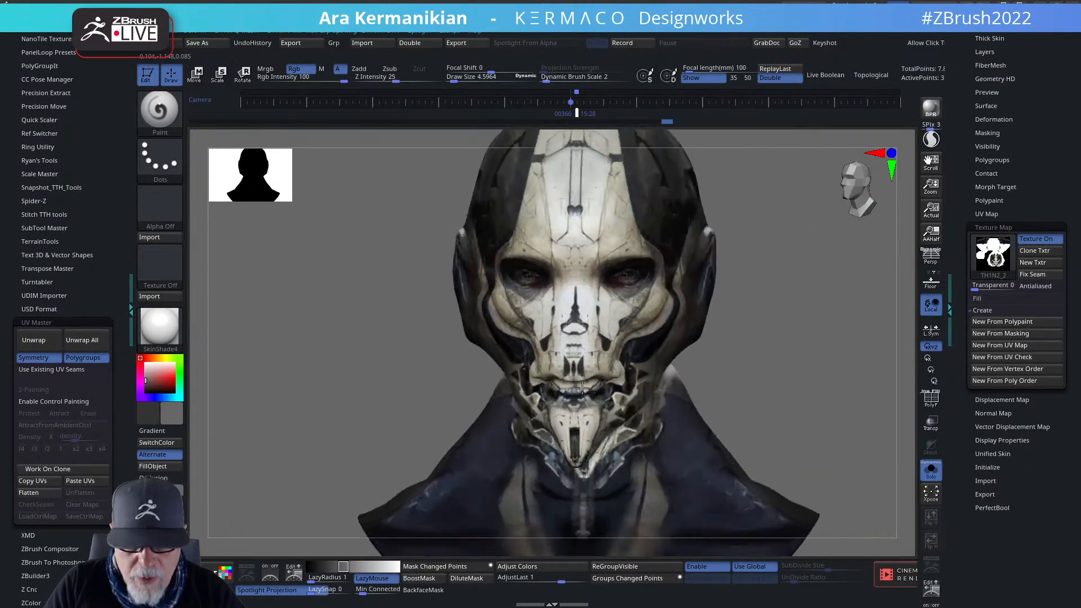
right_drag(582, 388, 590, 385)
ctrl+right_drag(769, 389, 748, 323)
mouse_move(818, 293)
right_down()
mouse_move(848, 291)
mouse_move(541, 282)
right_up()
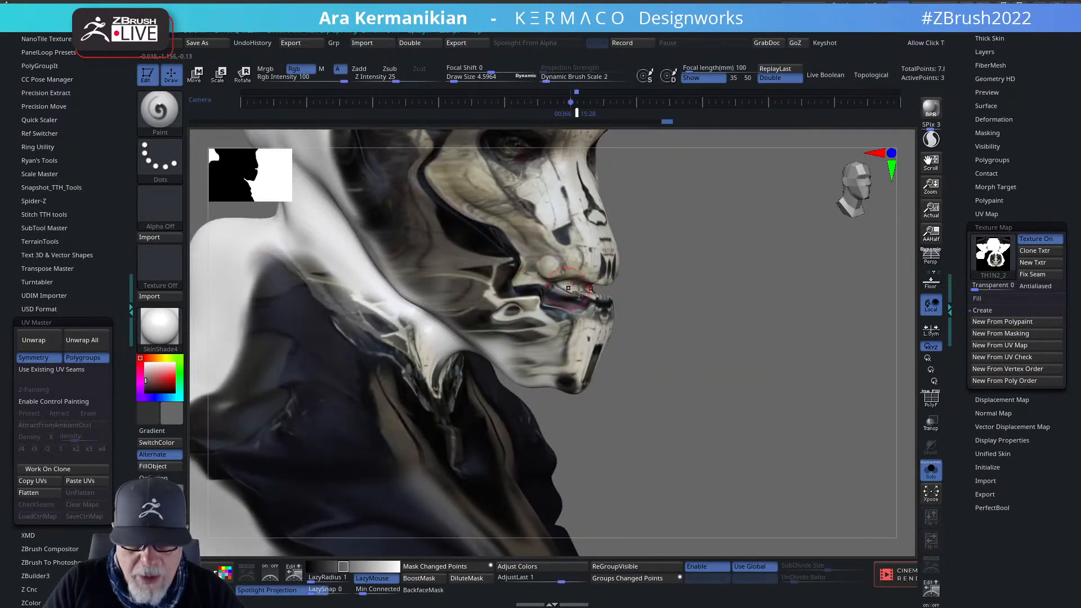
right_drag(612, 294, 578, 292)
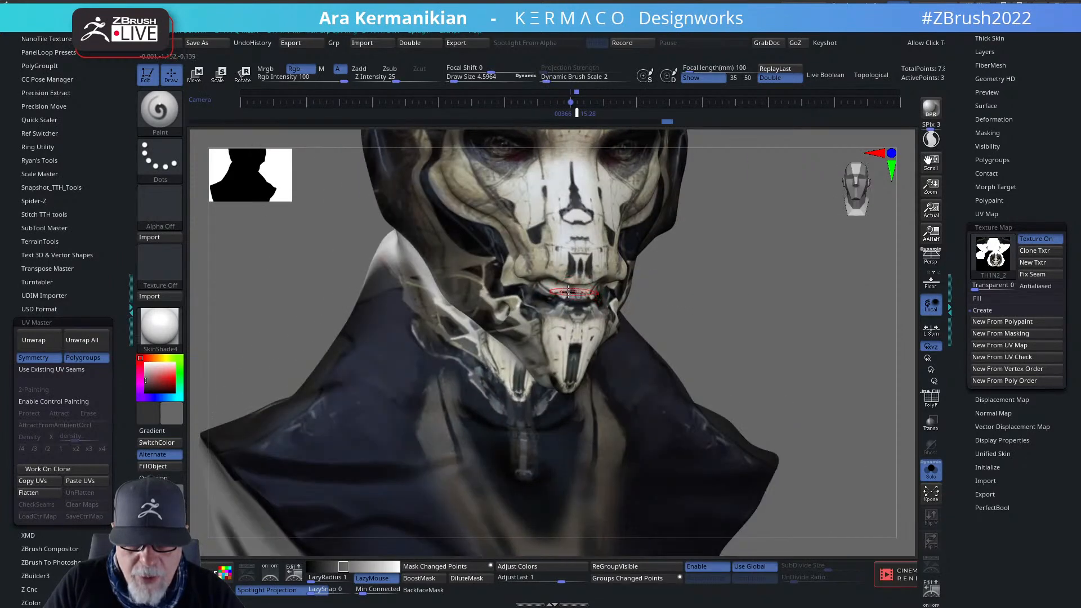
drag(795, 337, 776, 336)
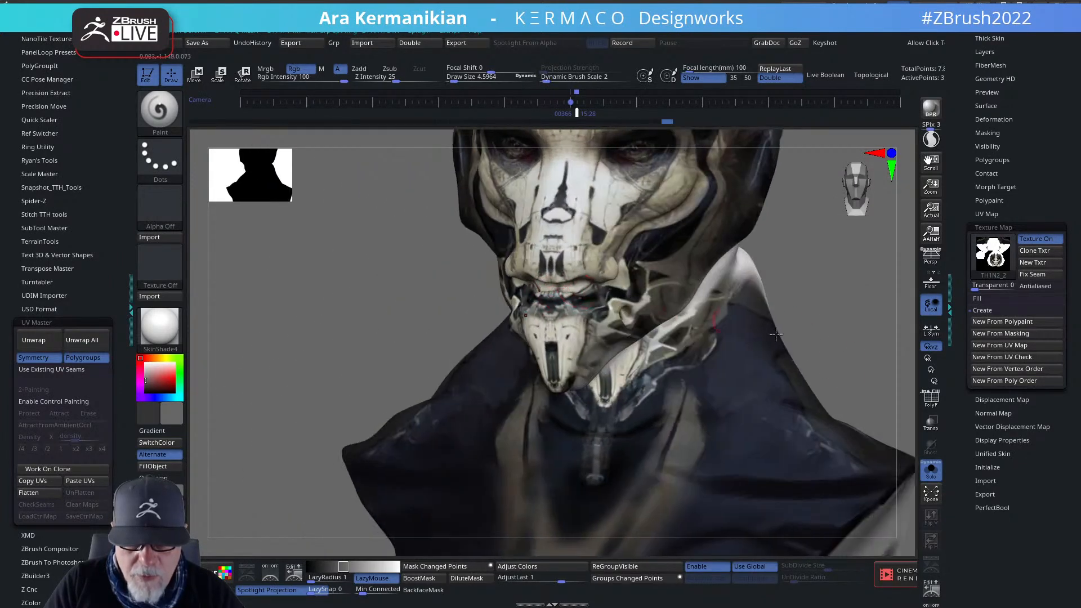
drag(862, 338, 838, 354)
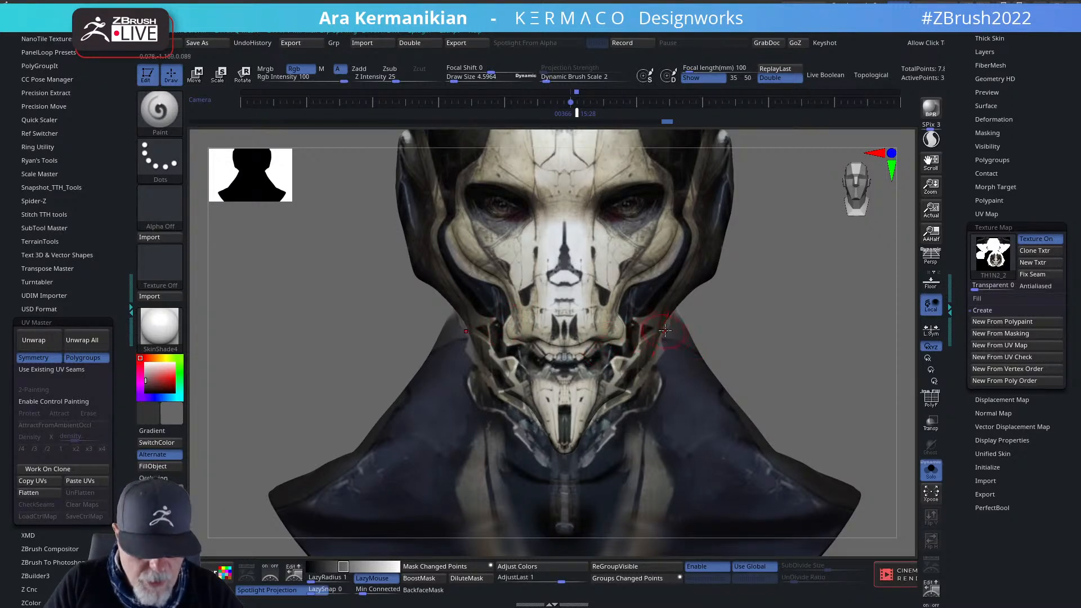
Collapse the texture map settings and switch from the Paint brush to the Move brush.
right_click(688, 301)
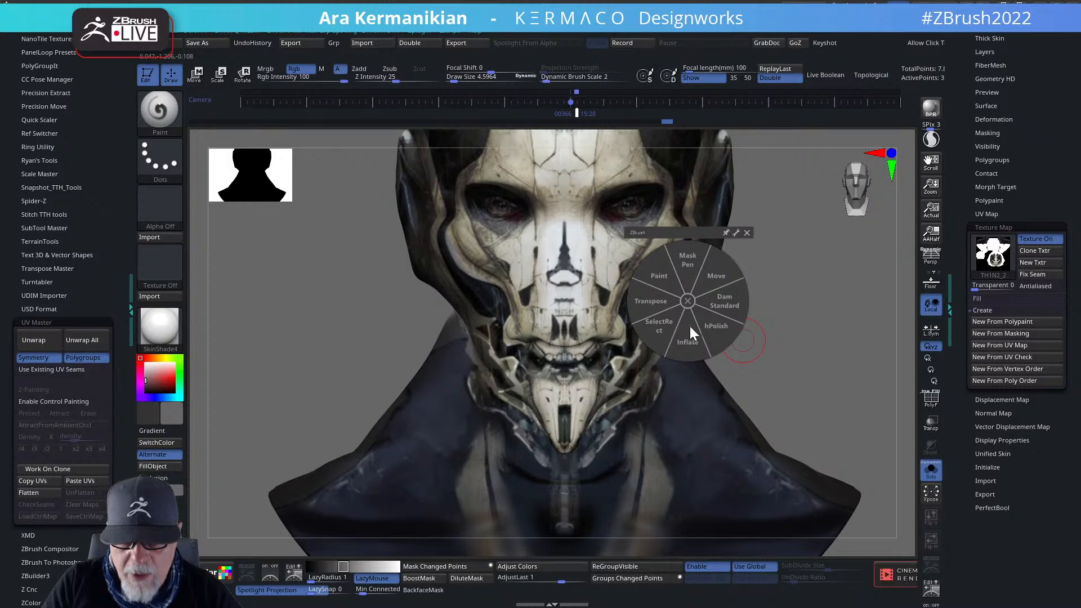
click(997, 227)
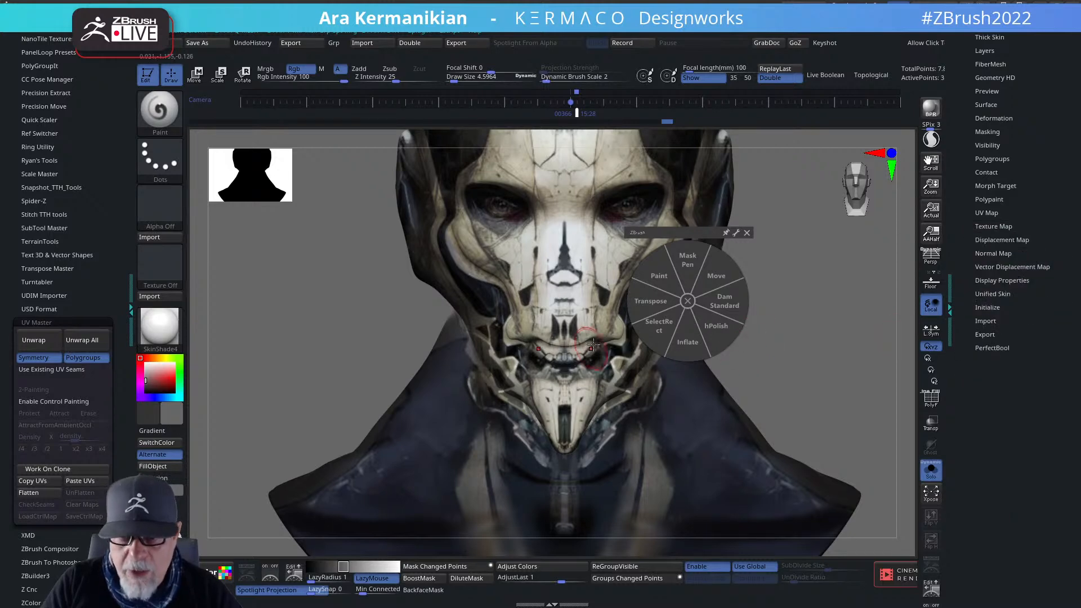
click(716, 286)
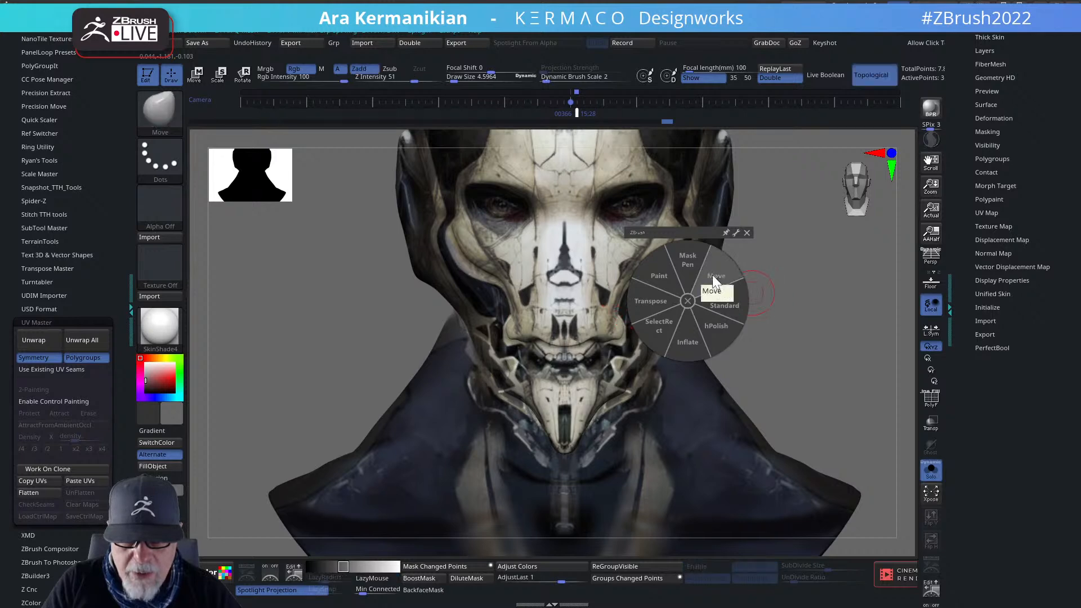
right_click(619, 338)
click(619, 340)
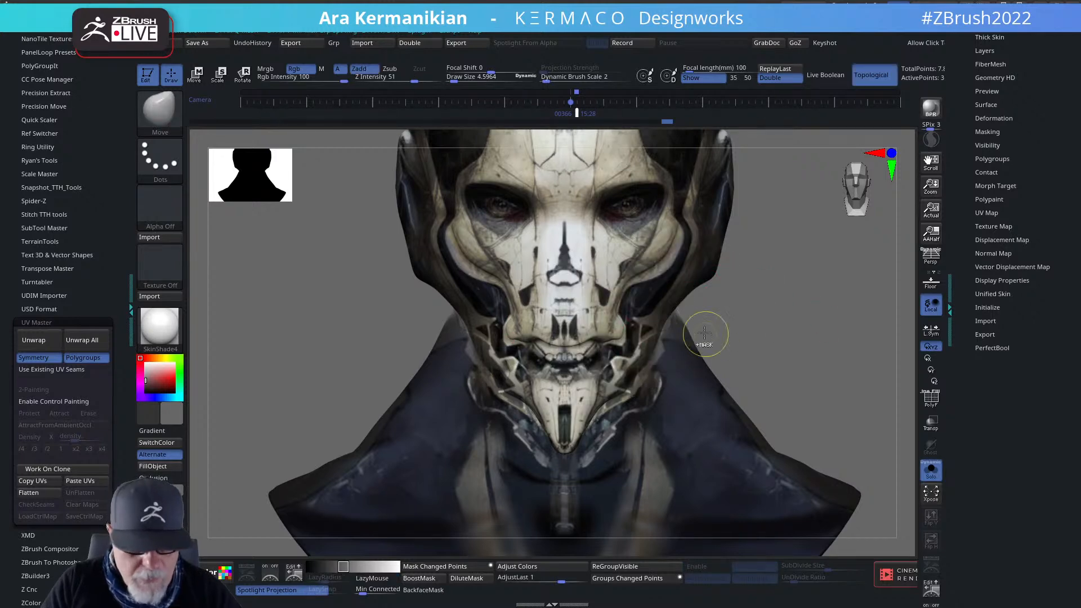
Lower the head model's subdivision level with the Move brush active.
key(space)
click(681, 448)
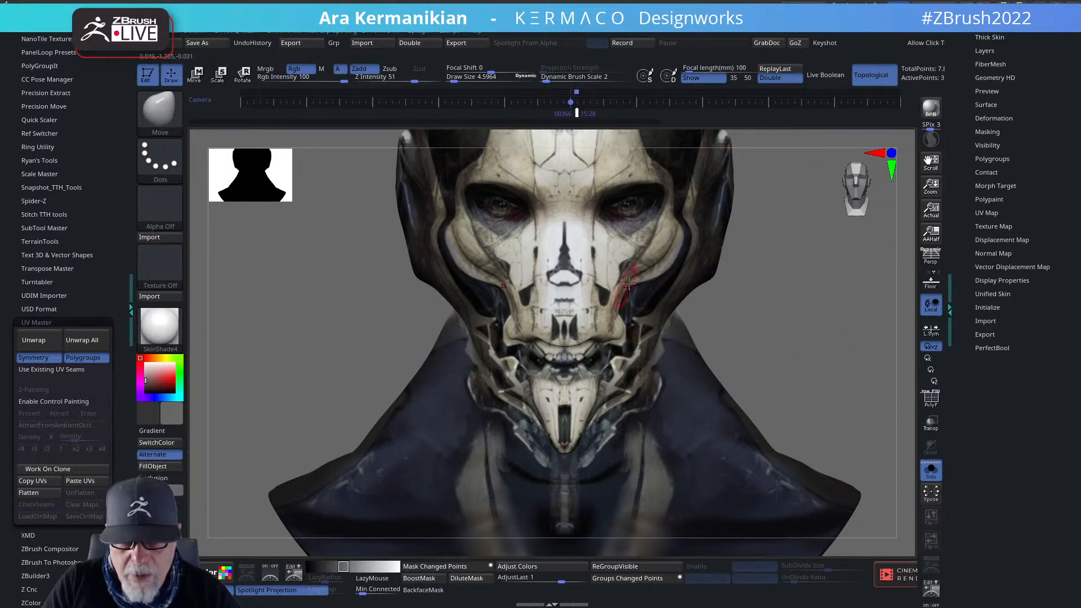
key(shift+d)
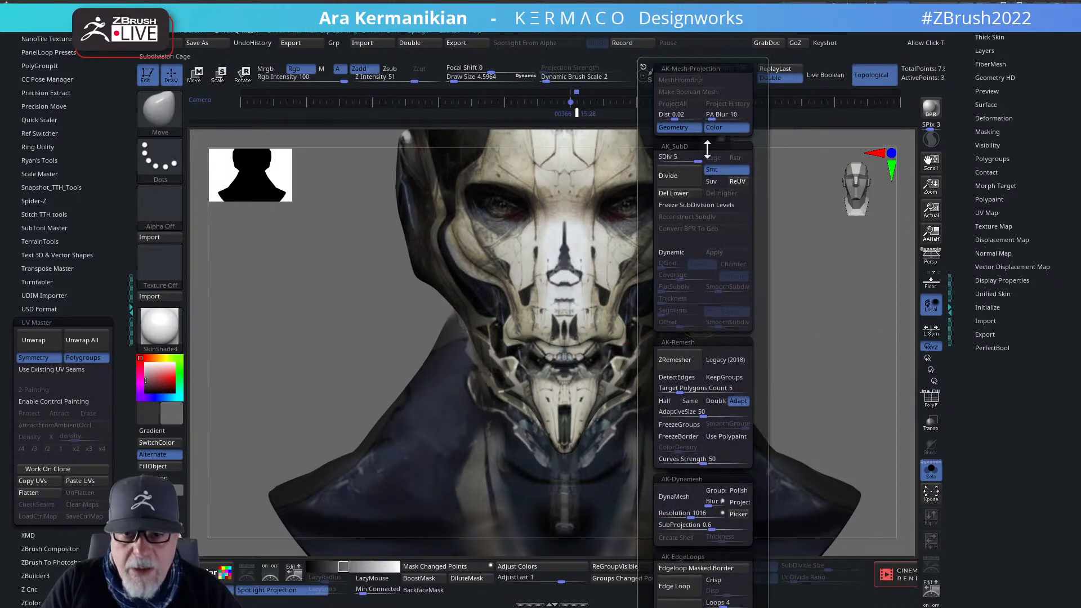
click(672, 155)
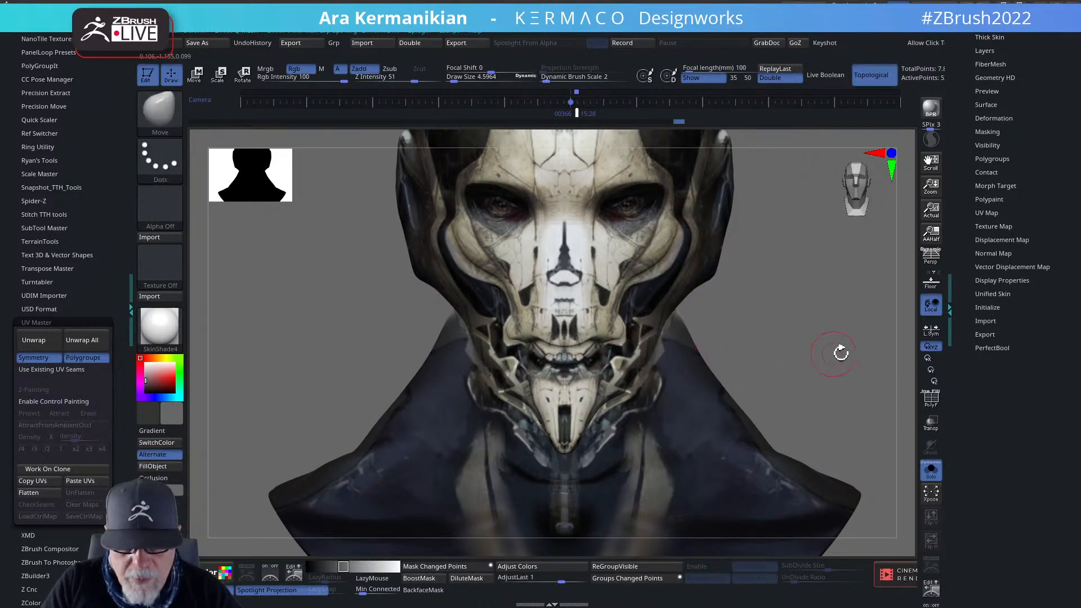
Reshape the cheek plates' outer edges with the Move brush, smooth them, and undo the nudge beside the upper jaw.
drag(839, 353, 586, 339)
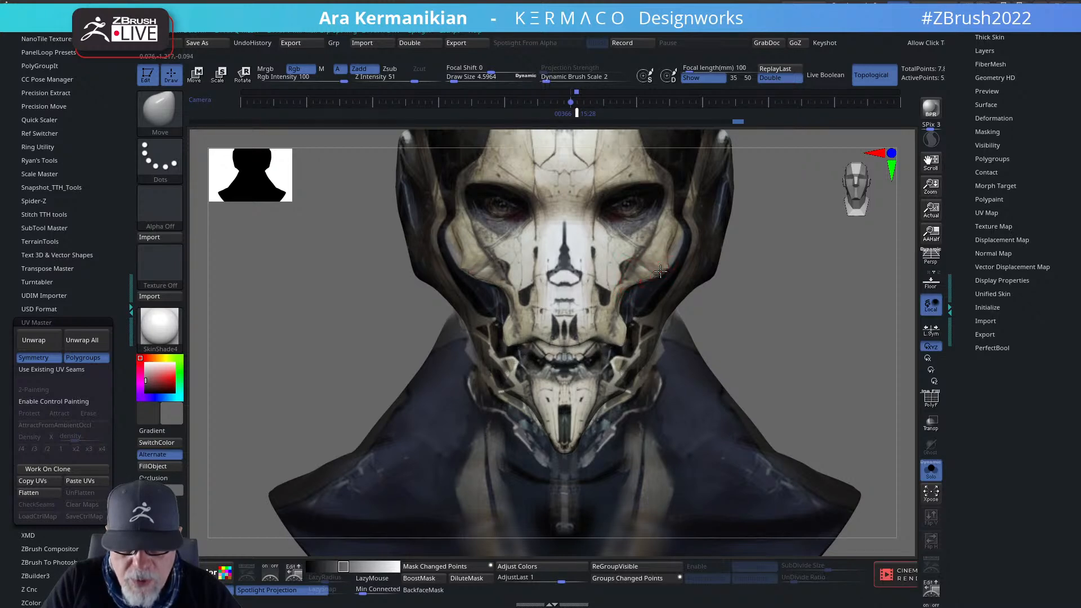
key(shift)
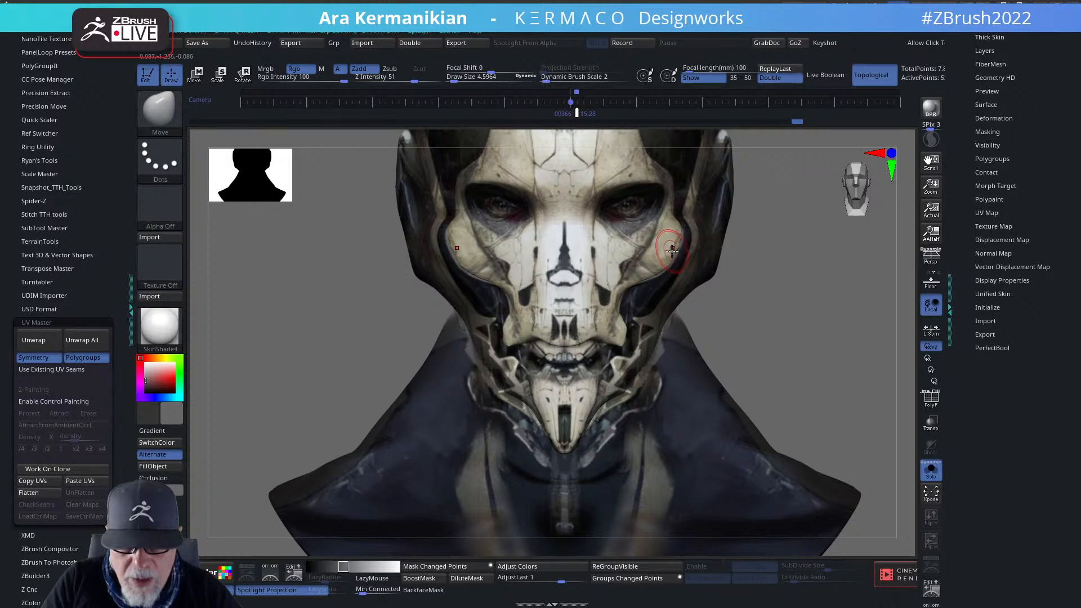
key(shift)
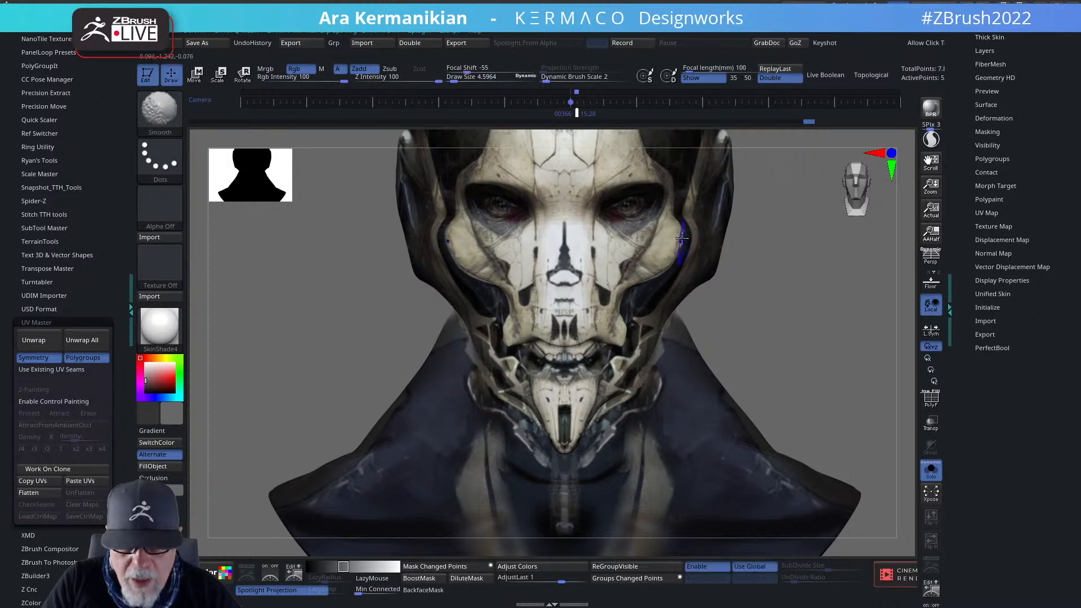
shift+drag(676, 251, 661, 265)
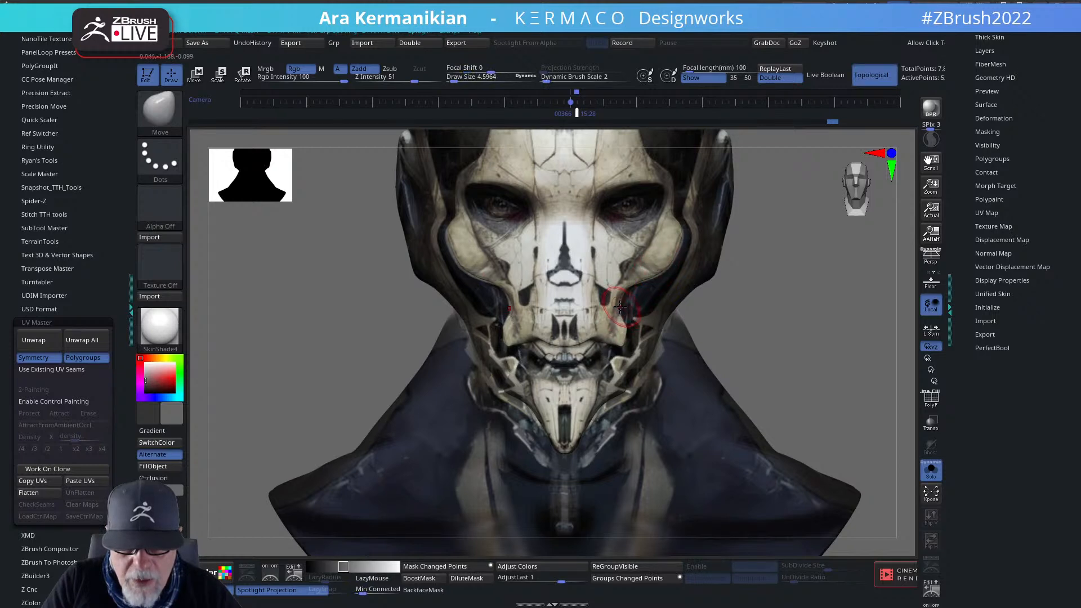
drag(620, 306, 615, 300)
key(ctrl+z)
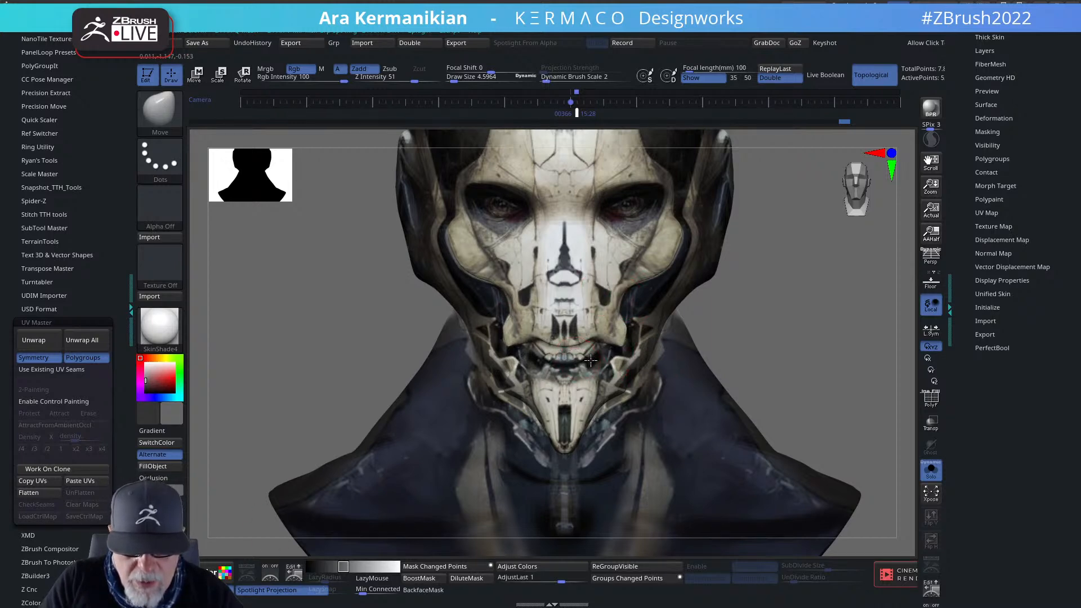
Reshape the lips and mouth corners with the Move brush from three-quarter and side angles.
drag(882, 365, 575, 369)
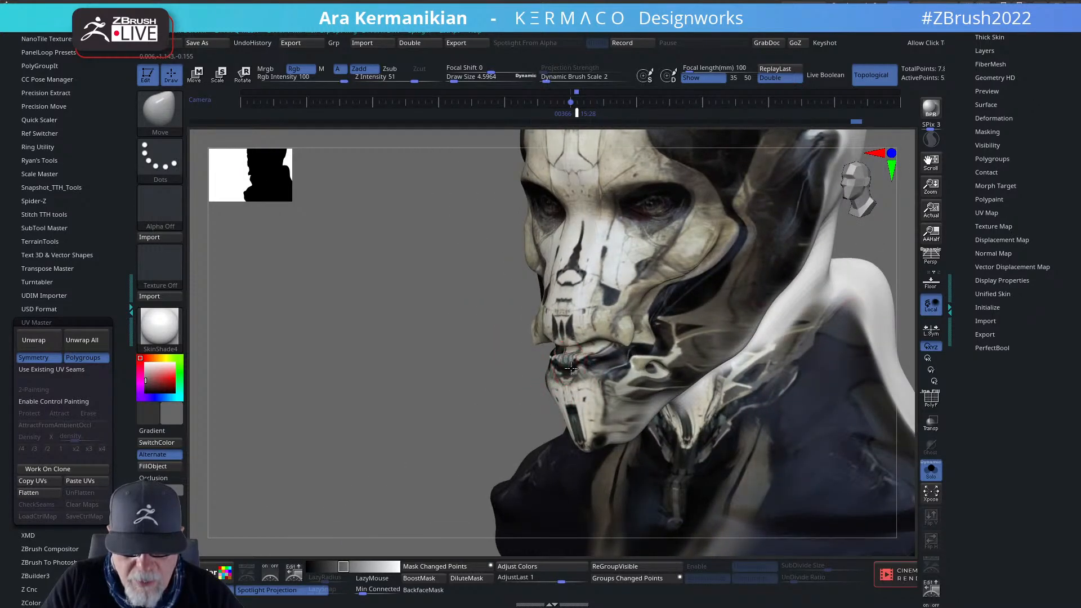
mouse_move(574, 361)
mouse_down()
mouse_move(560, 363)
mouse_move(586, 364)
mouse_move(572, 363)
mouse_up()
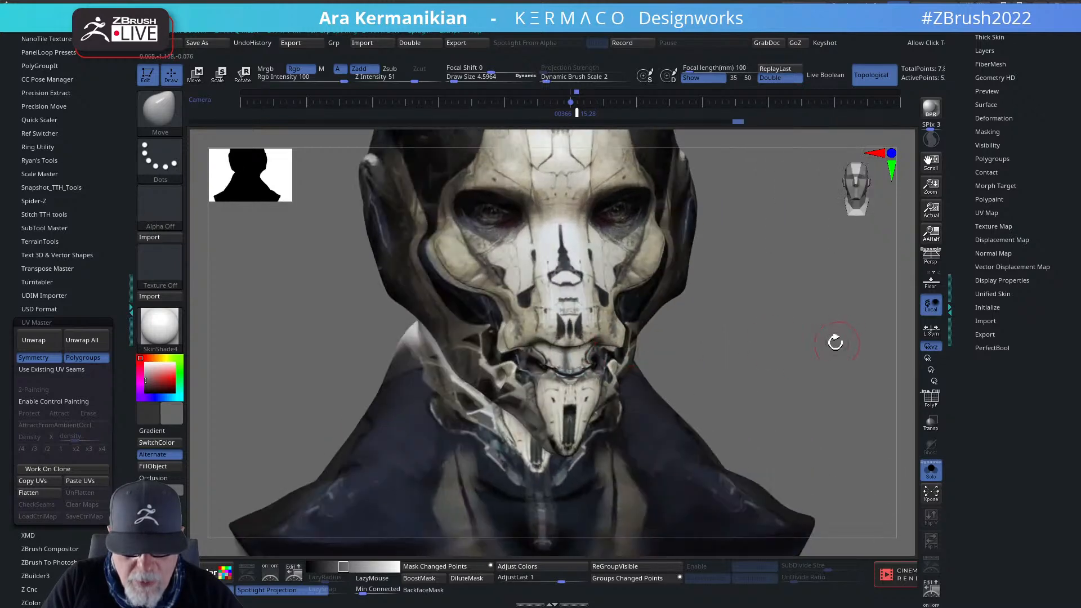
shift+drag(836, 343, 555, 341)
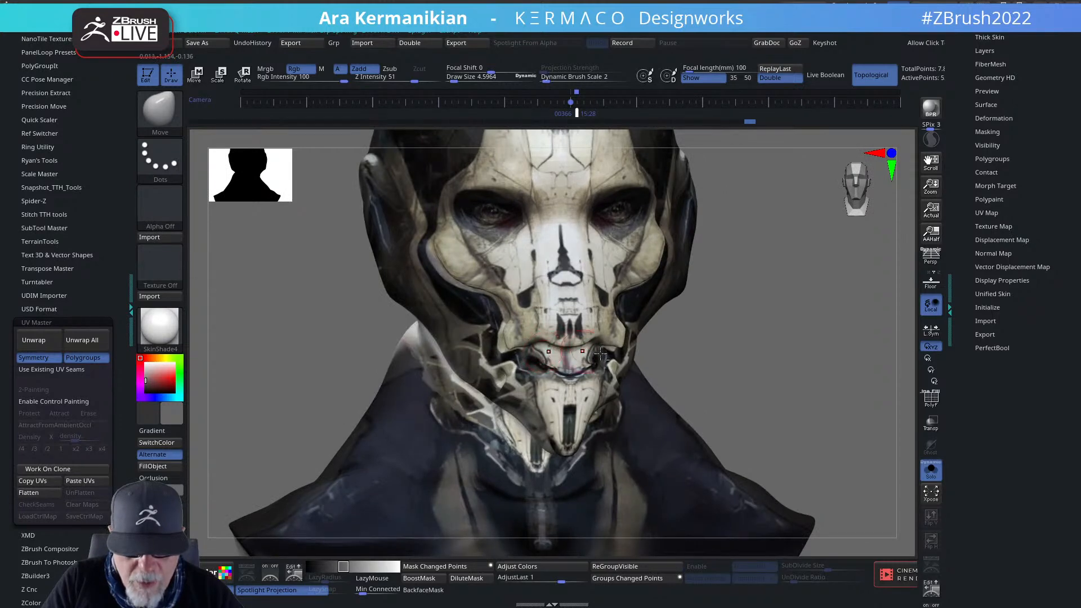
drag(813, 371, 560, 350)
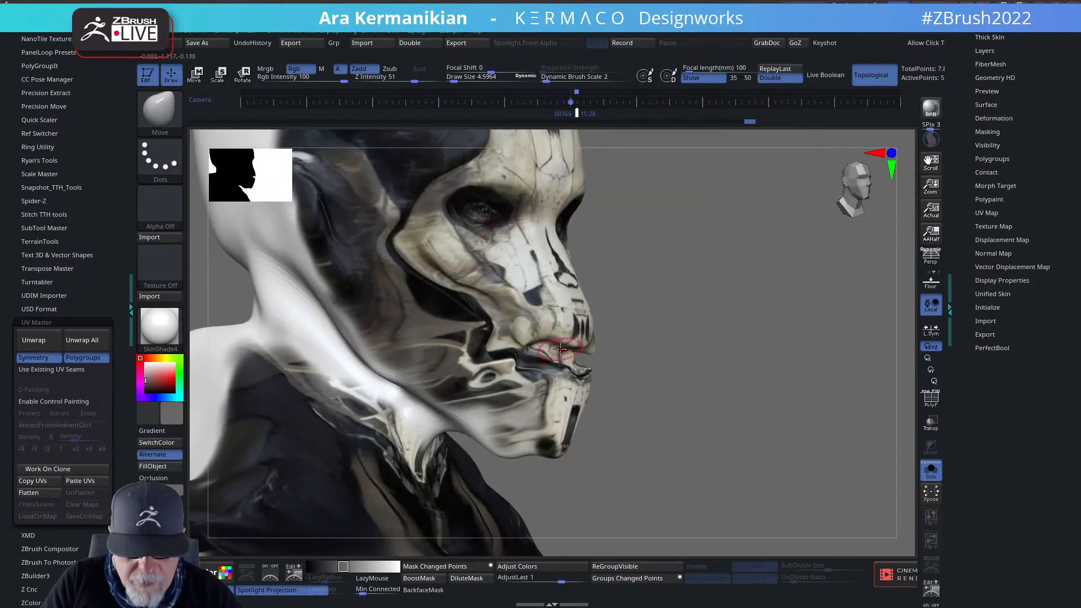
Refine the upper lip and mouth contour with the Move brush, working from below and from the side.
drag(767, 352, 811, 242)
drag(850, 206, 603, 328)
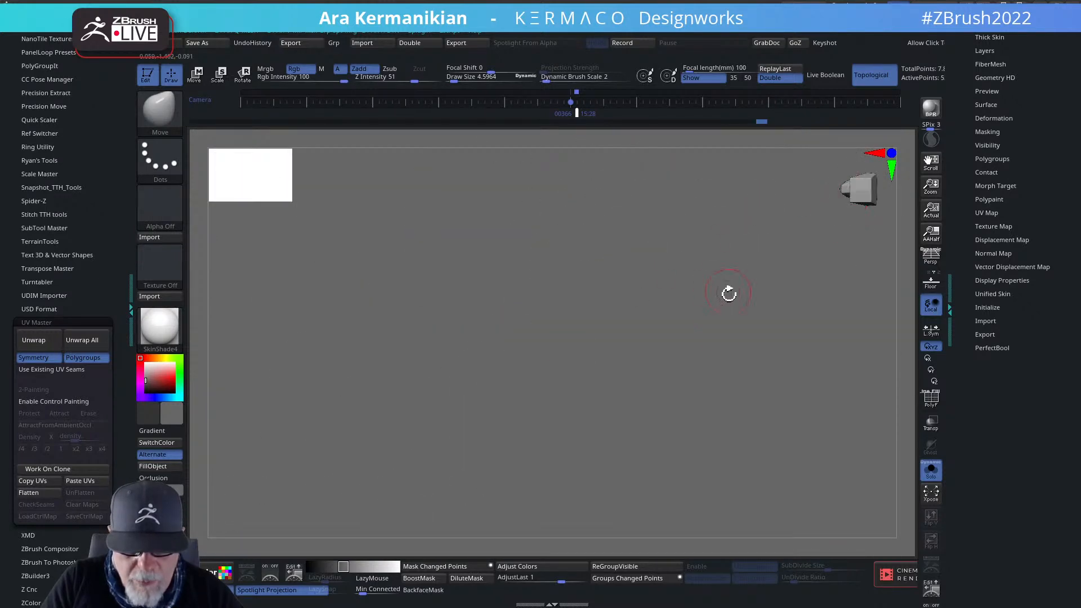
key(f)
drag(872, 332, 902, 409)
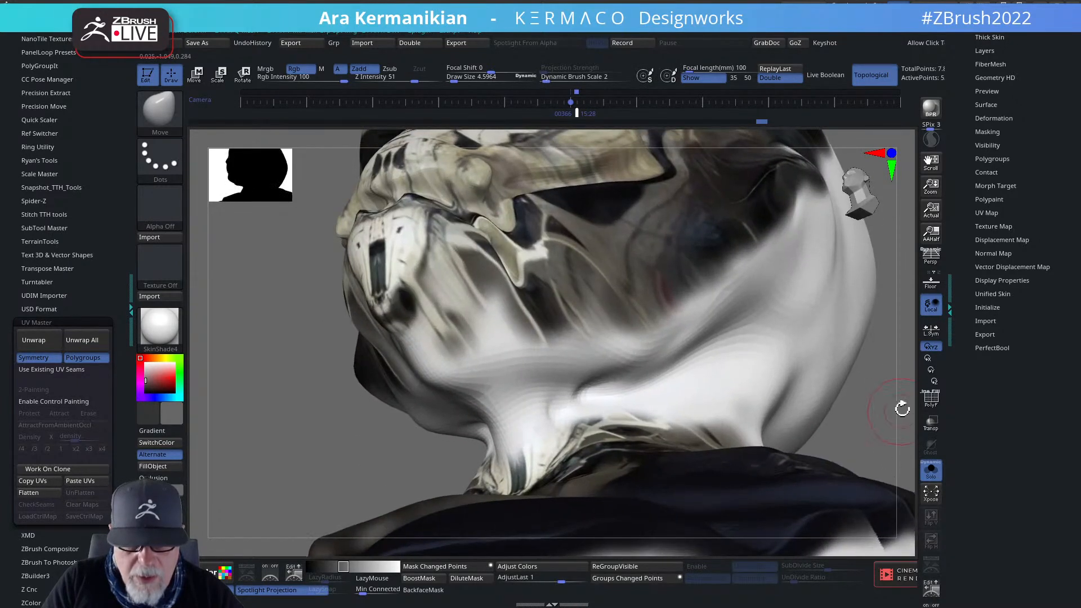
drag(288, 419, 408, 477)
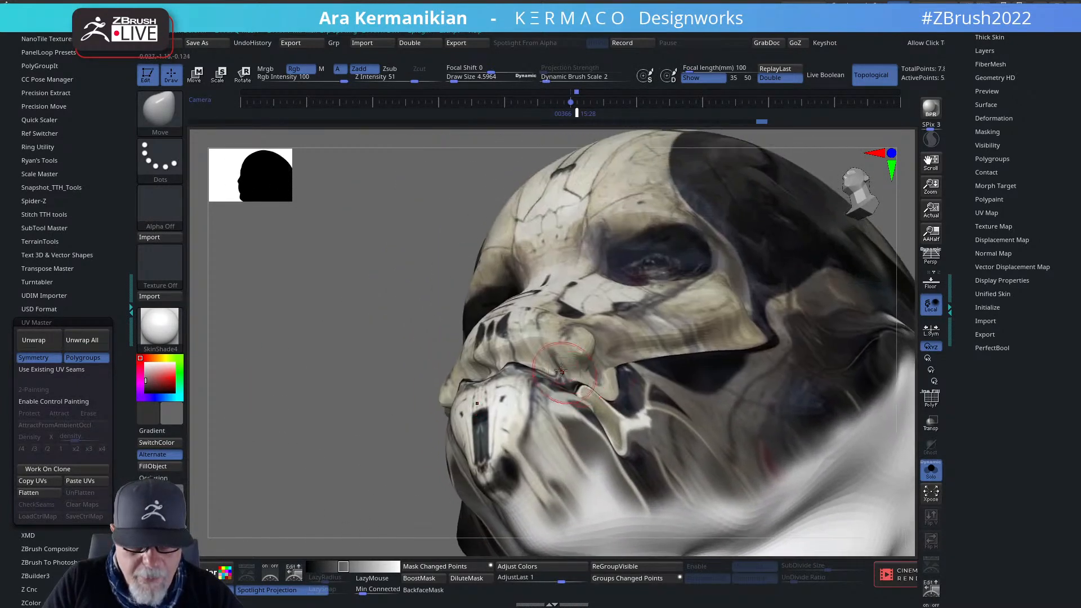
drag(273, 404, 423, 444)
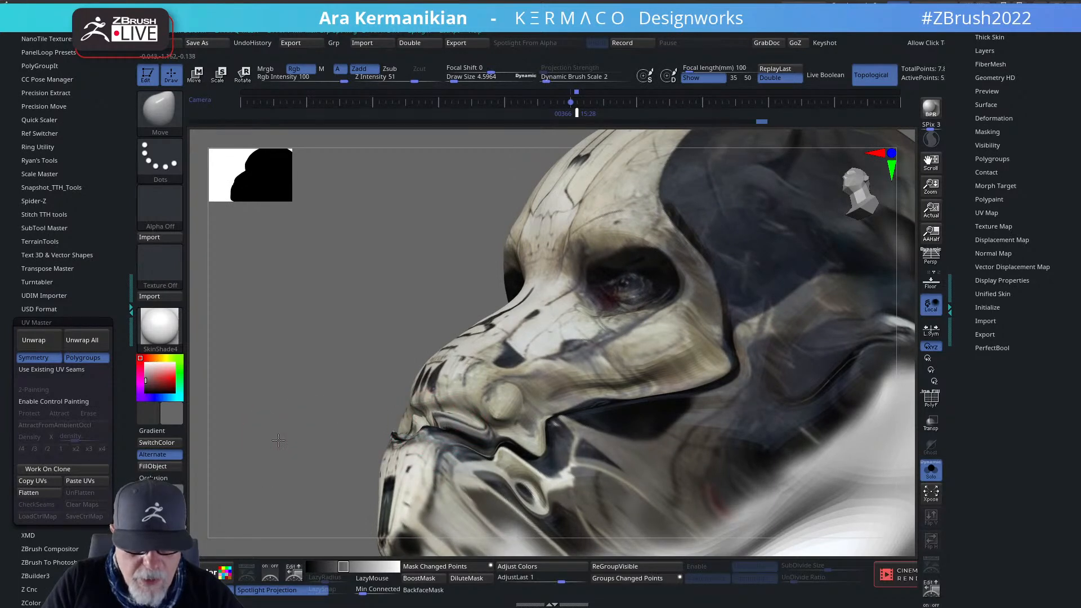
drag(278, 441, 472, 447)
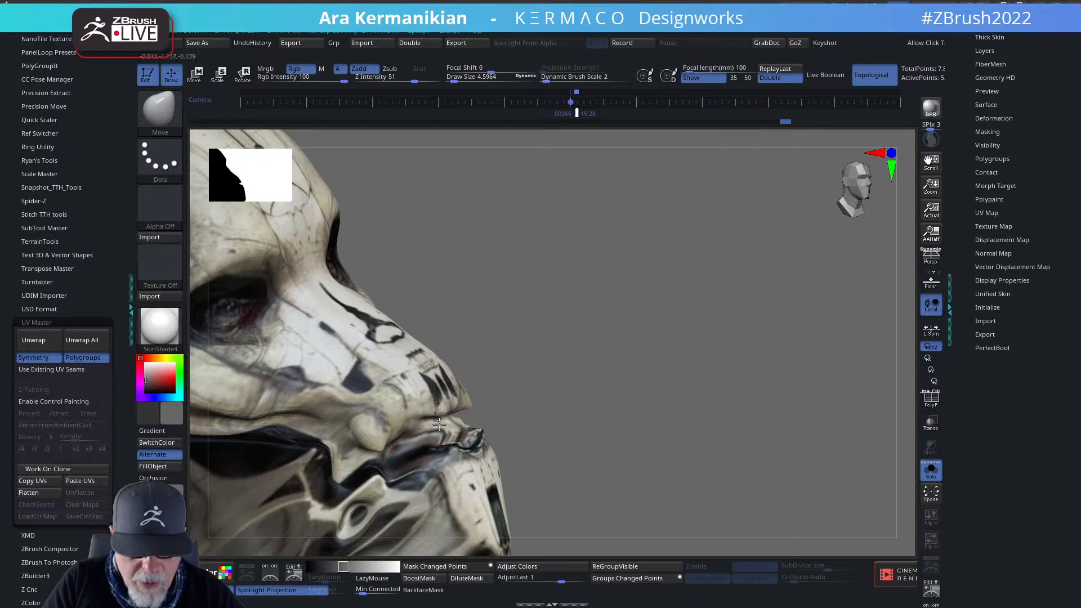
drag(730, 407, 953, 391)
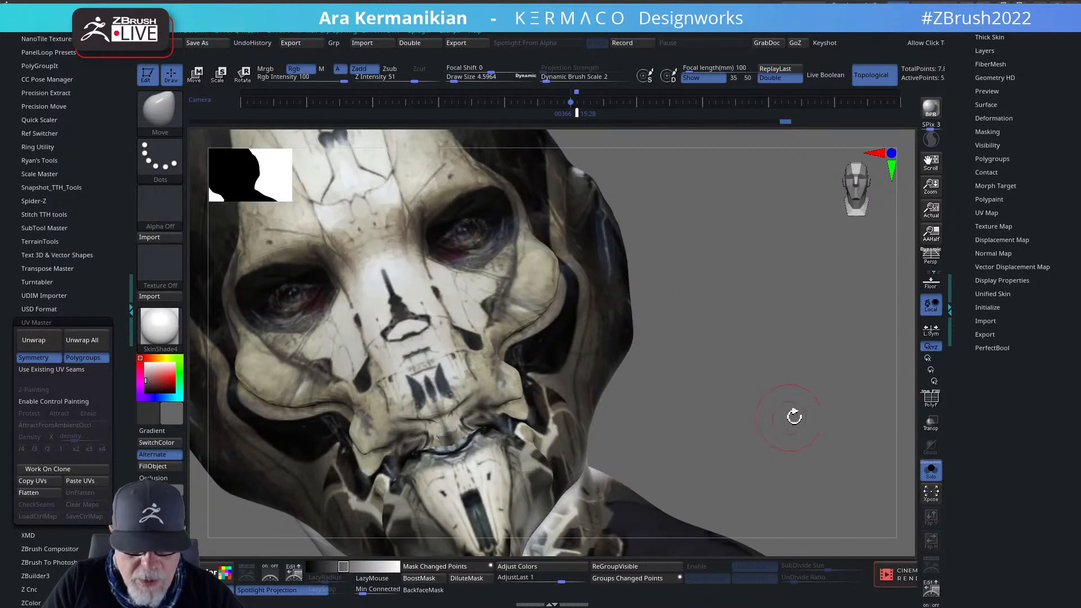
Show the polygon wireframe on the head and smooth the centre of the upper lip.
click(932, 398)
drag(805, 404, 704, 411)
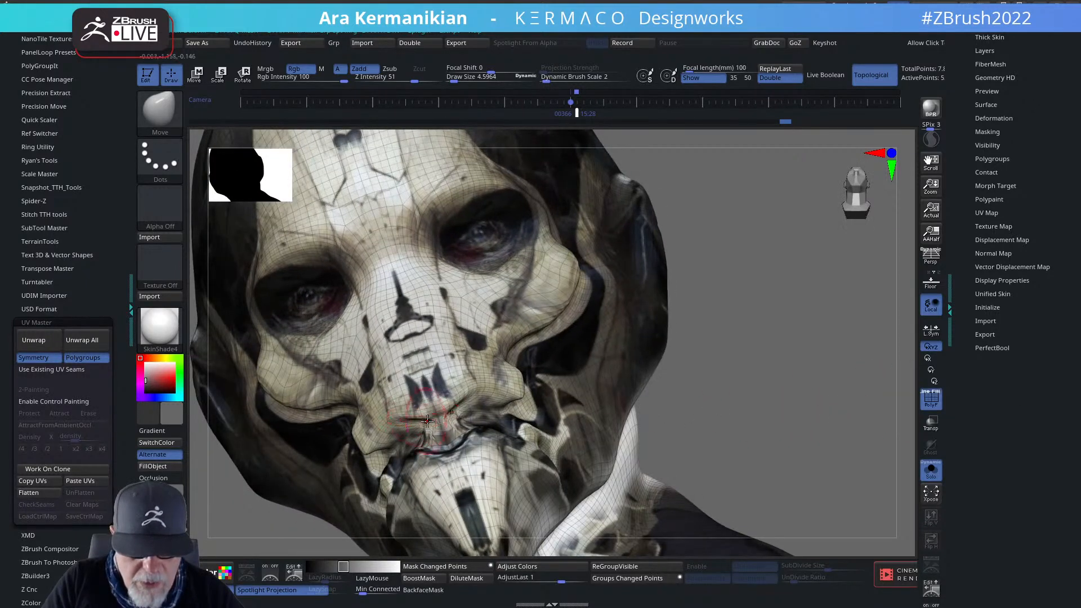
key(shift)
mouse_move(433, 424)
shift+mouse_down()
mouse_move(476, 404)
mouse_move(435, 425)
shift+mouse_up()
Adjust the upper lip's lower edge with the Move brush from side and three-quarter views.
drag(806, 372, 886, 386)
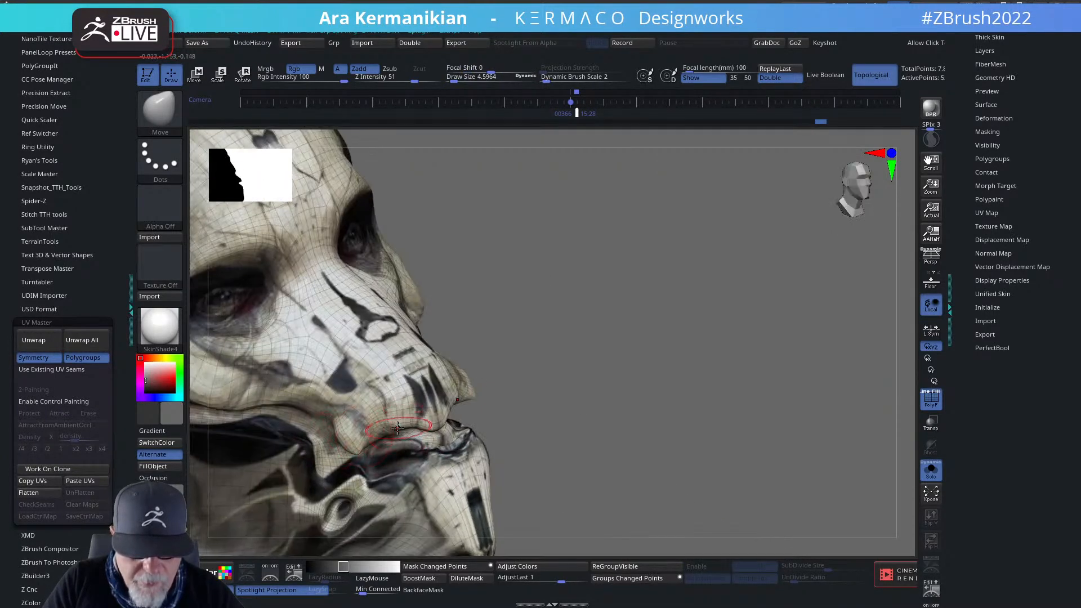
drag(410, 429, 416, 433)
mouse_move(736, 408)
mouse_down()
mouse_move(577, 415)
mouse_move(586, 417)
mouse_up()
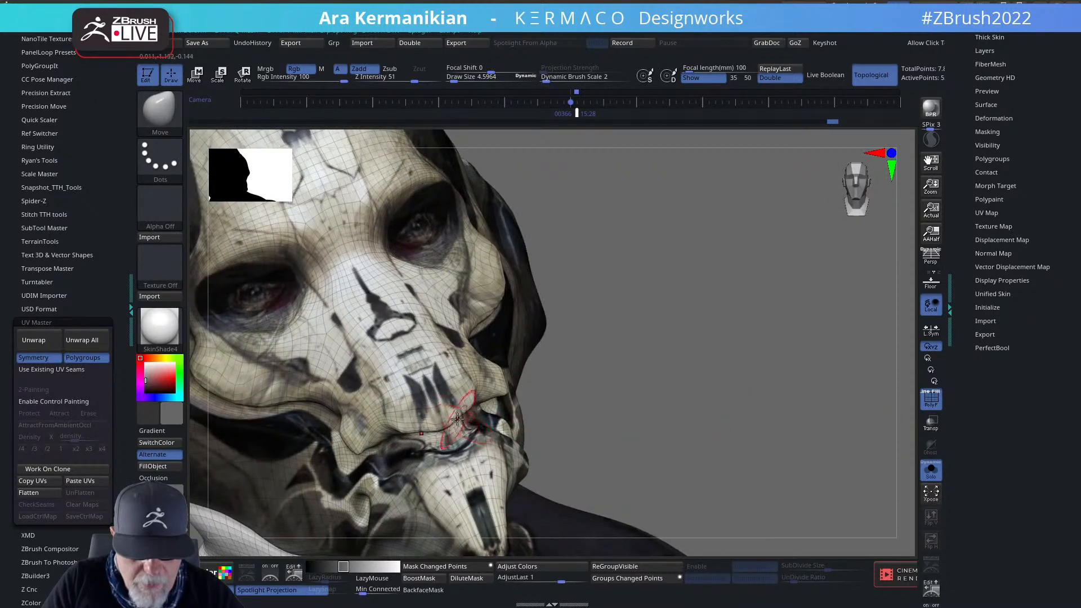
drag(443, 423, 443, 419)
drag(822, 394, 755, 386)
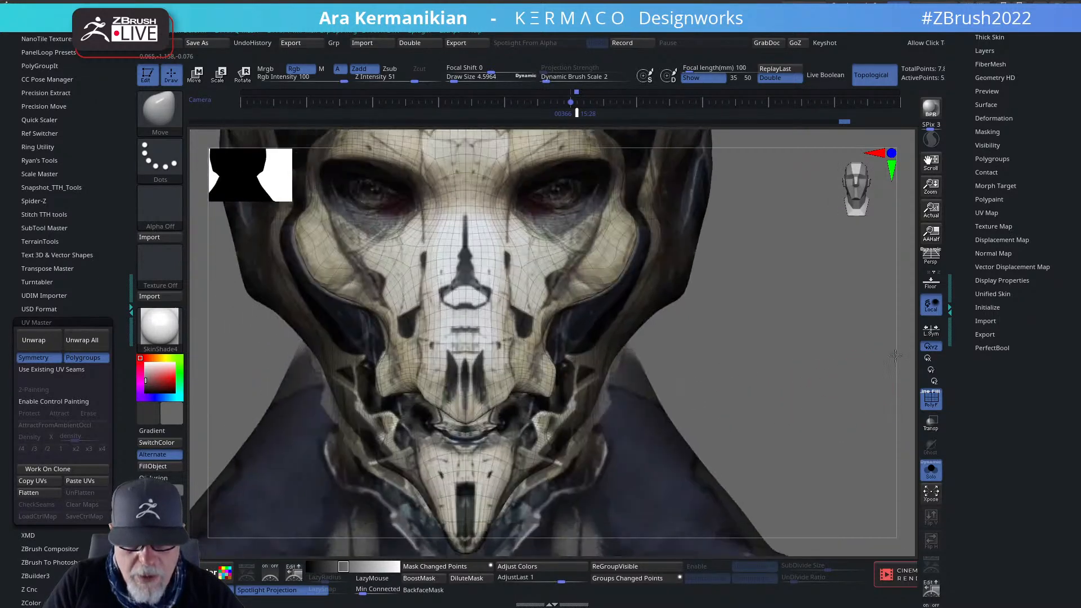
Restore the stored front camera view and overlay the Spotlight reference image semi-transparently, aligned with the head.
mouse_move(896, 355)
mouse_down()
mouse_move(735, 268)
mouse_move(747, 267)
mouse_up()
drag(573, 110, 579, 110)
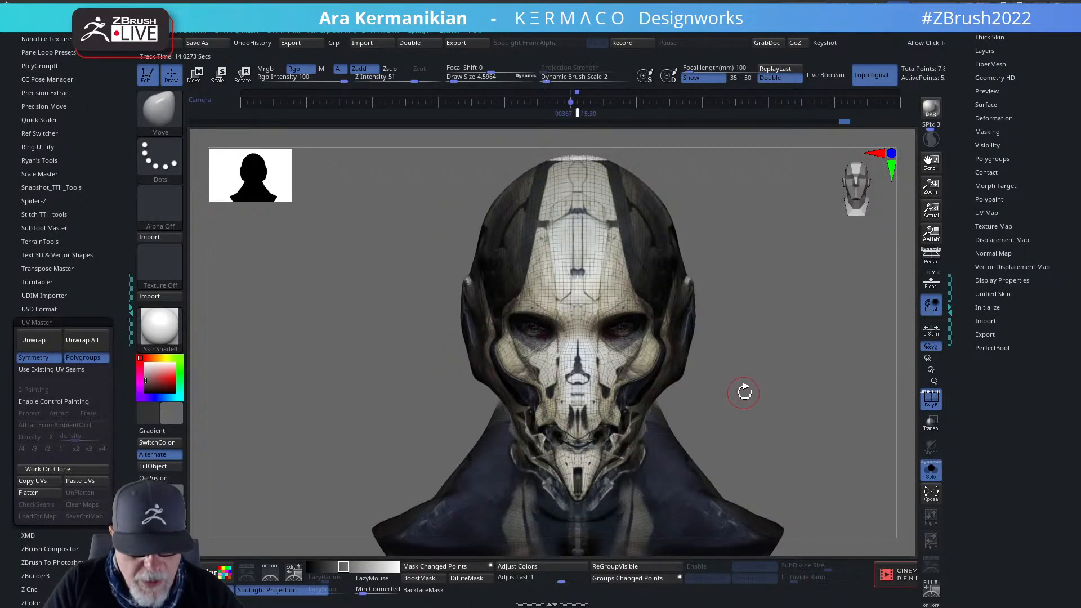
key(shift+z)
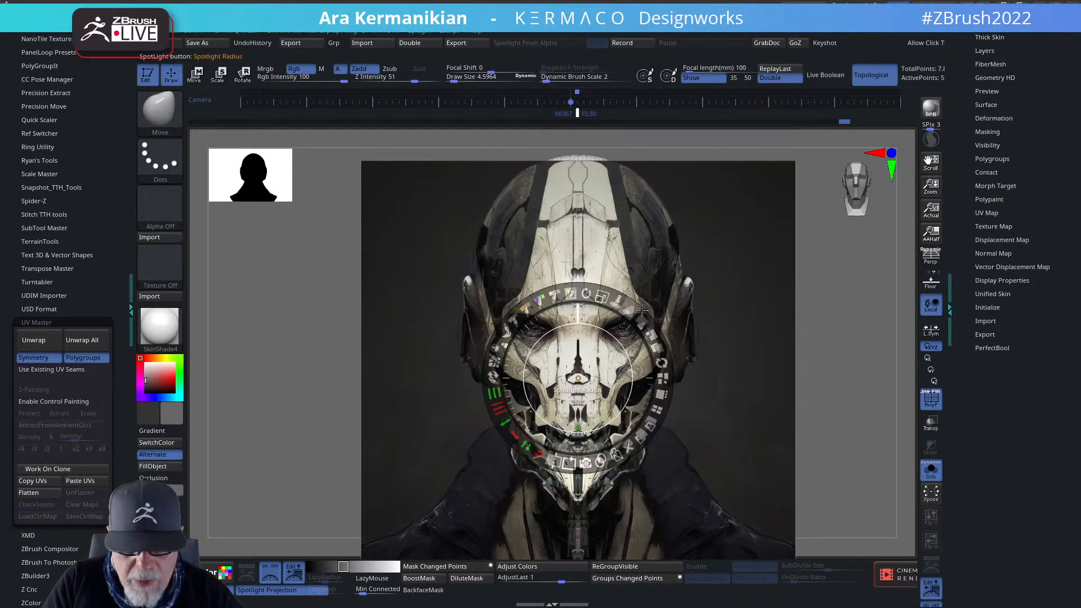
drag(637, 320, 569, 294)
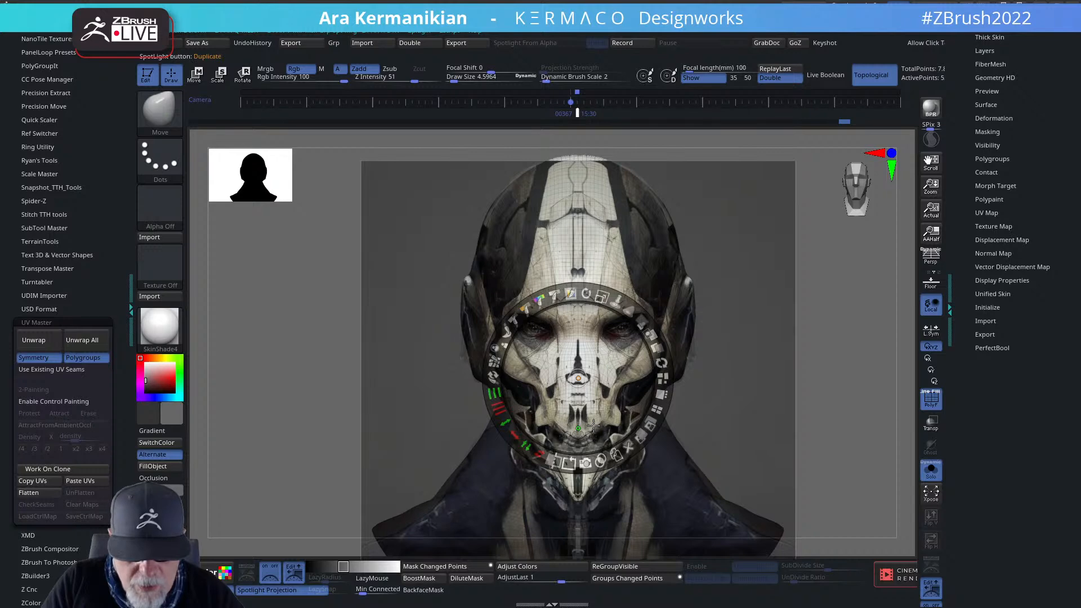
drag(593, 426, 601, 427)
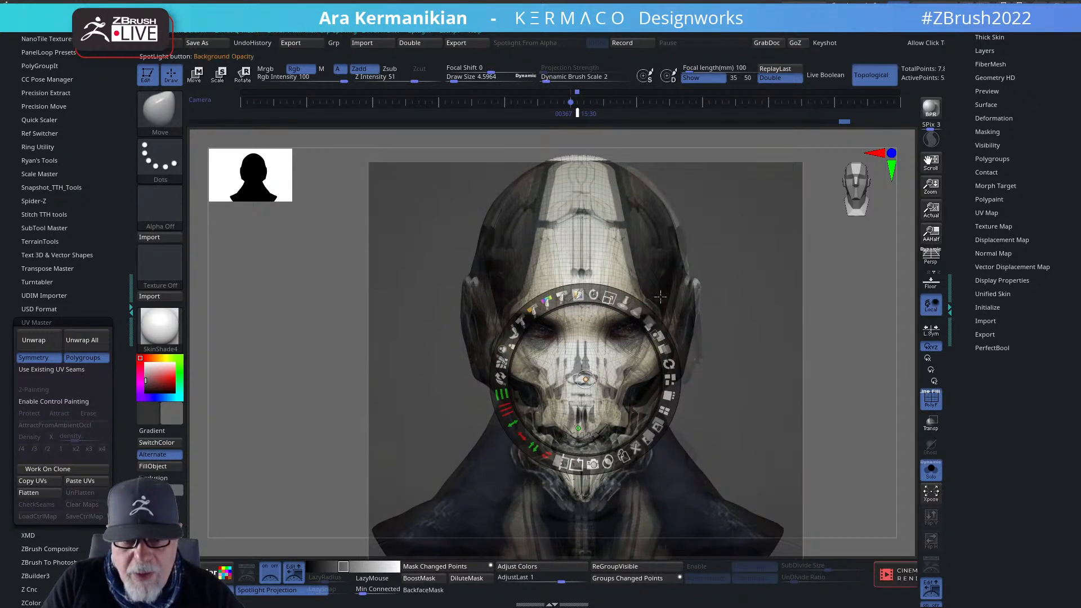
drag(623, 330, 601, 387)
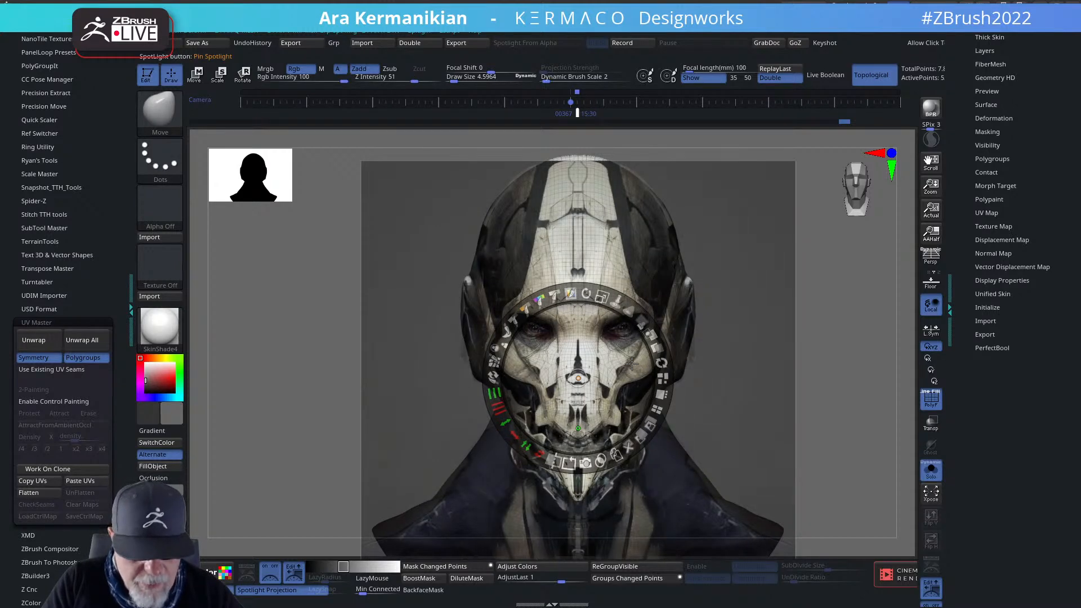
Compare the head's shape and projected texture with the Spotlight reference by toggling the overlay off and on.
key(shift+z)
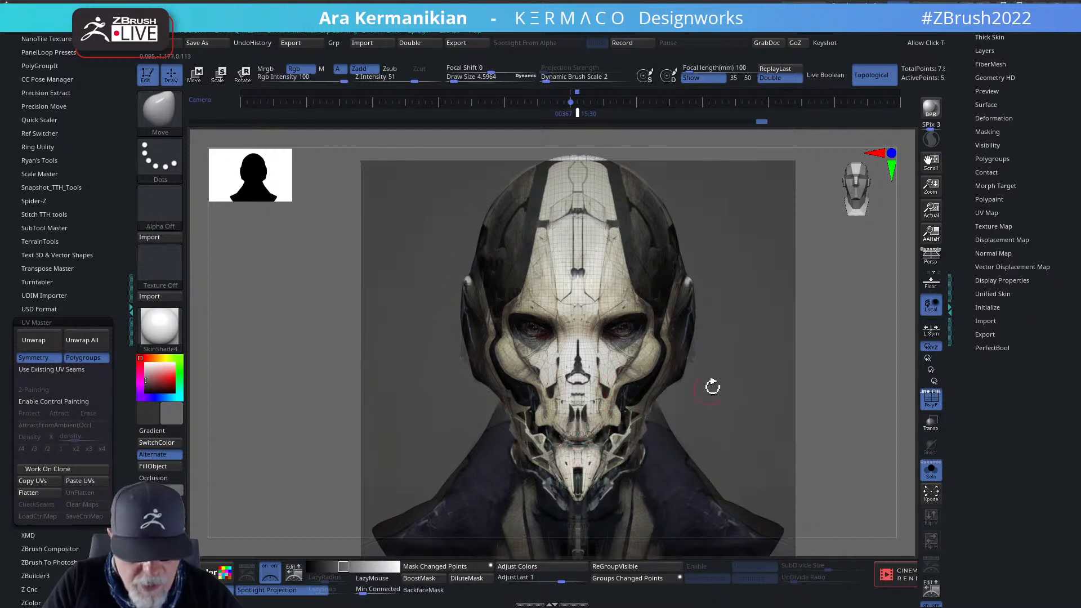
key(shift+z)
mouse_move(827, 419)
mouse_down()
mouse_move(837, 417)
mouse_move(828, 416)
mouse_up()
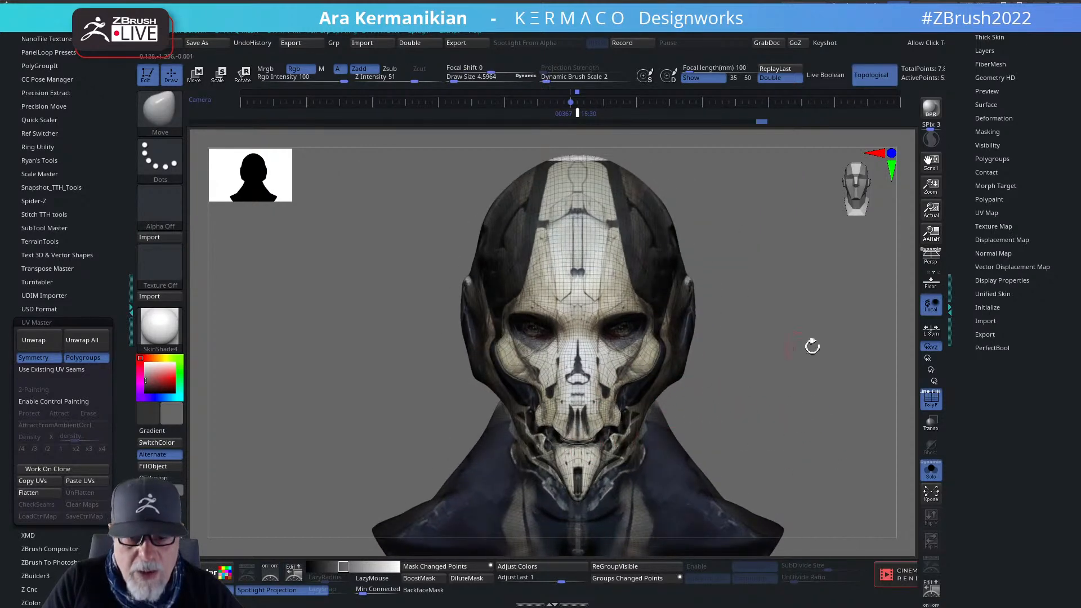
key(shift+z)
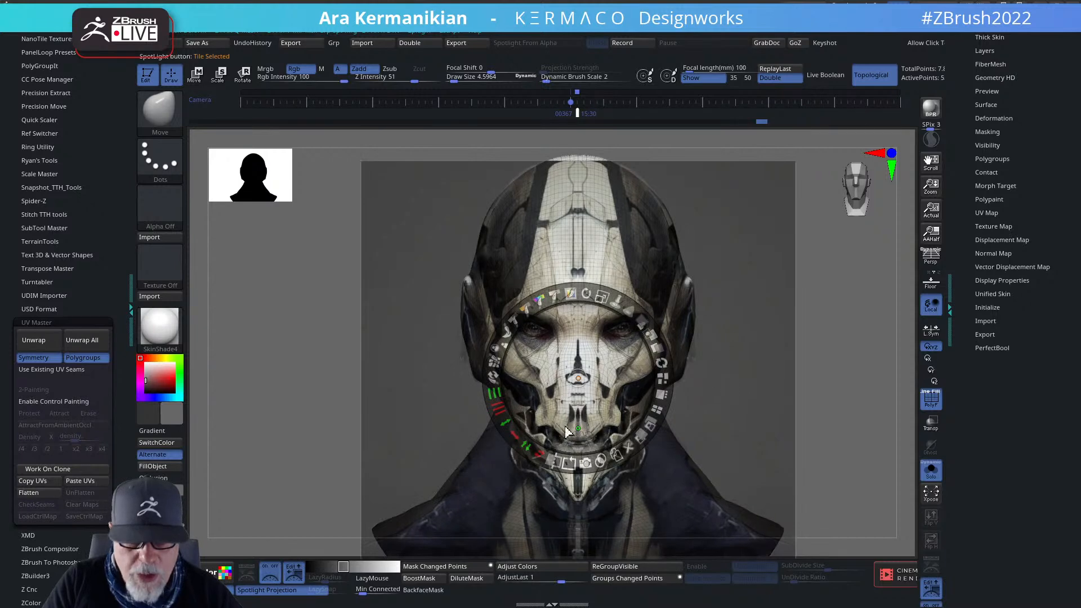
Select the Paint brush with Rgb enabled at intensity 100, and turn off the Spotlight overlay.
key(shift+z)
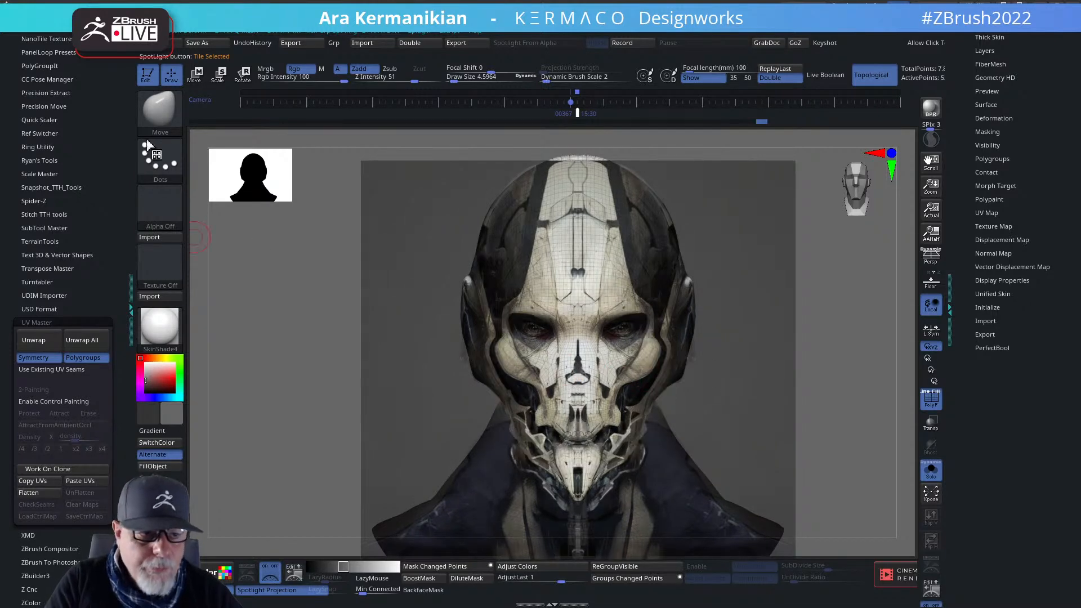
right_click(463, 222)
click(442, 191)
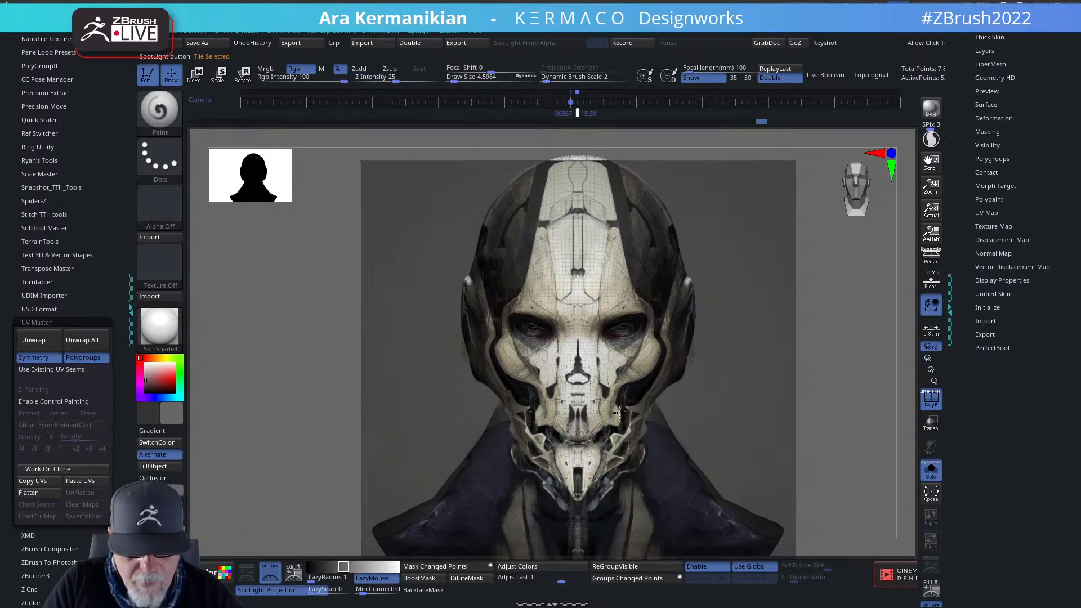
right_click(594, 250)
click(580, 213)
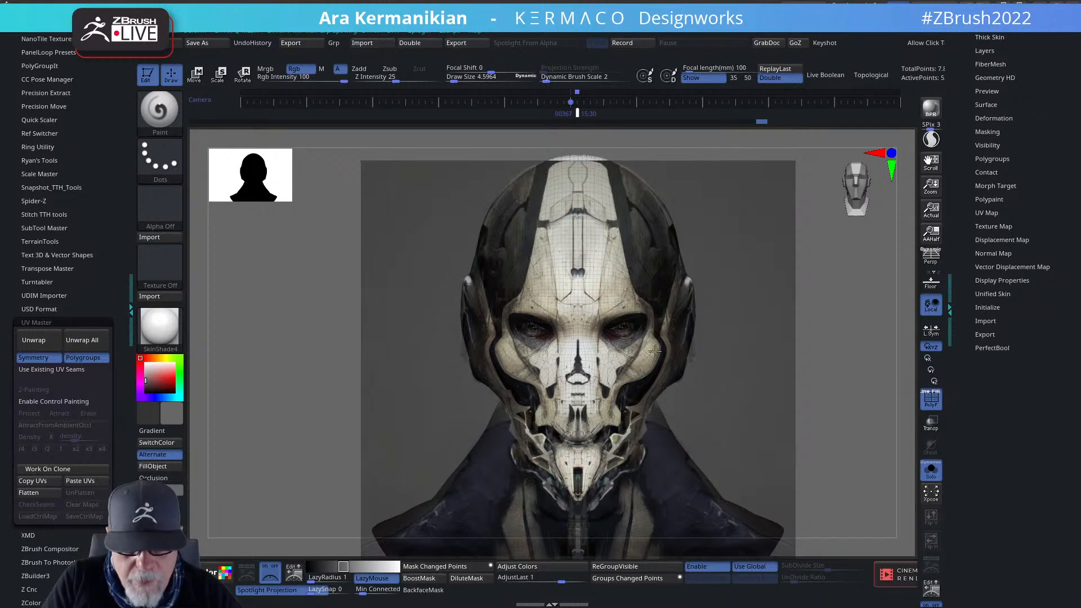
key(shift+z)
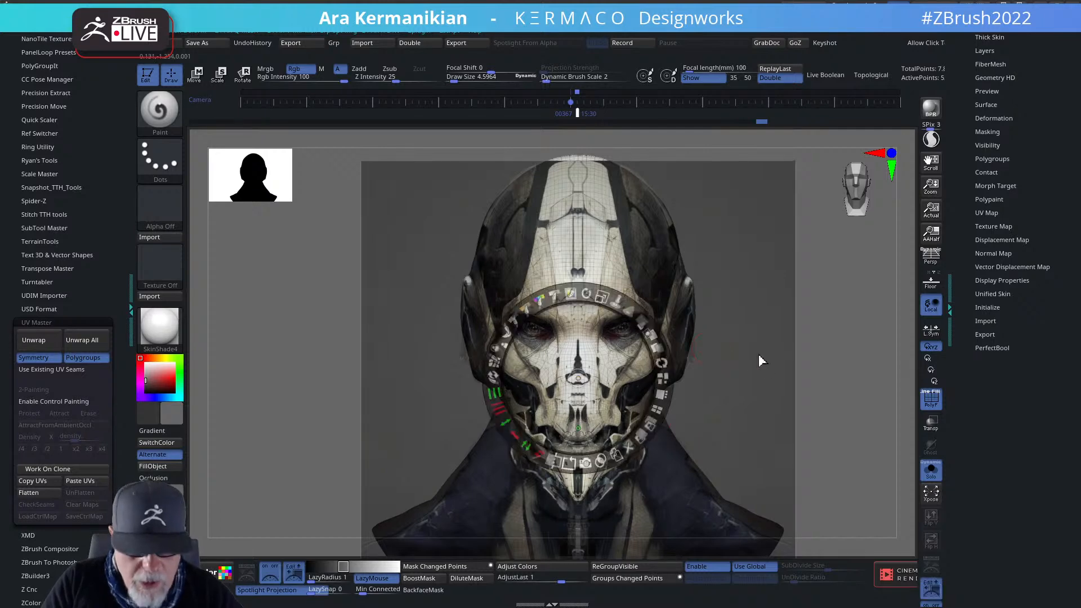
key(shift+z)
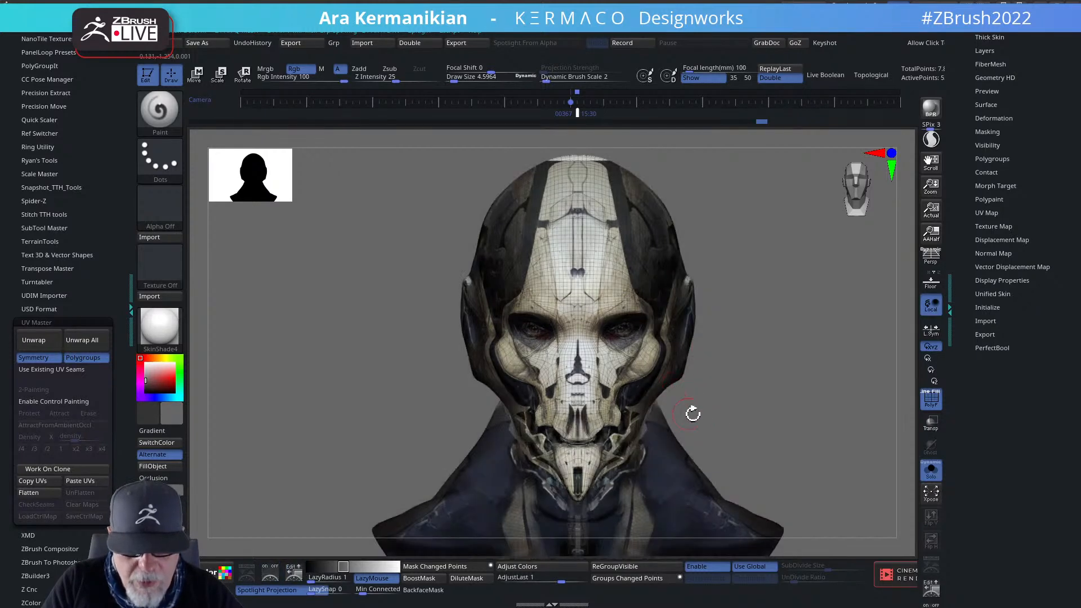
Switch to the Move brush and smooth the upper lip area of the skull mask.
mouse_move(821, 413)
mouse_down()
mouse_move(777, 403)
mouse_move(890, 395)
mouse_up()
key(shift)
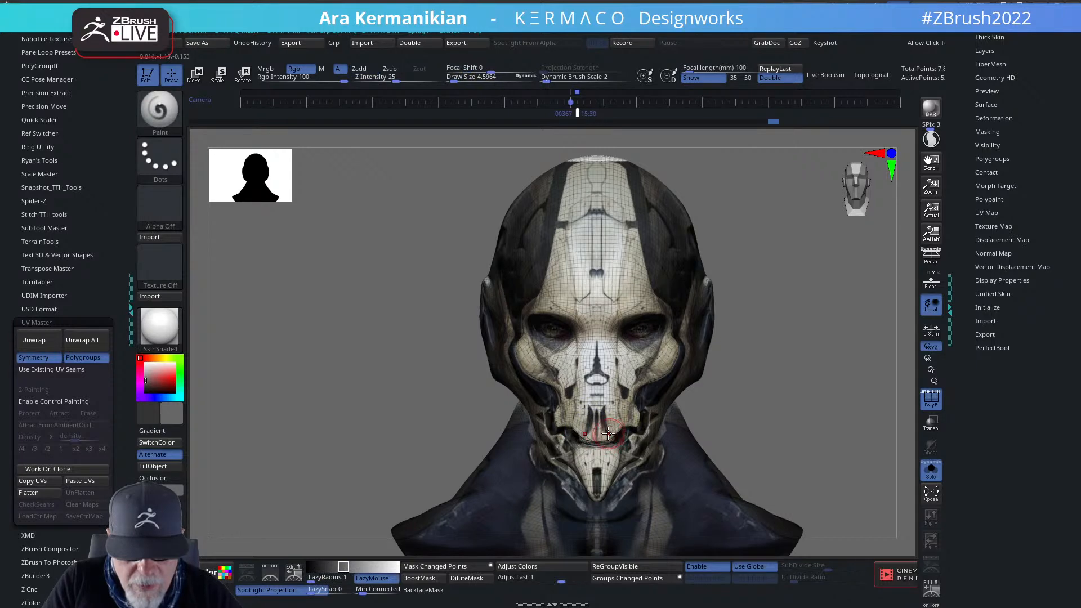
drag(611, 438, 620, 437)
right_click(587, 399)
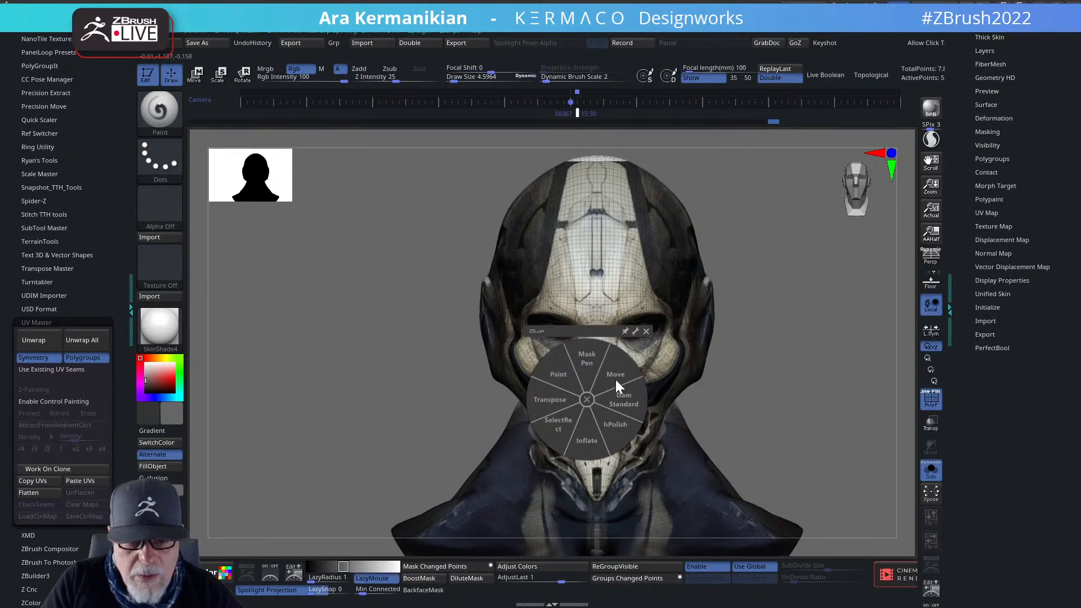
click(608, 374)
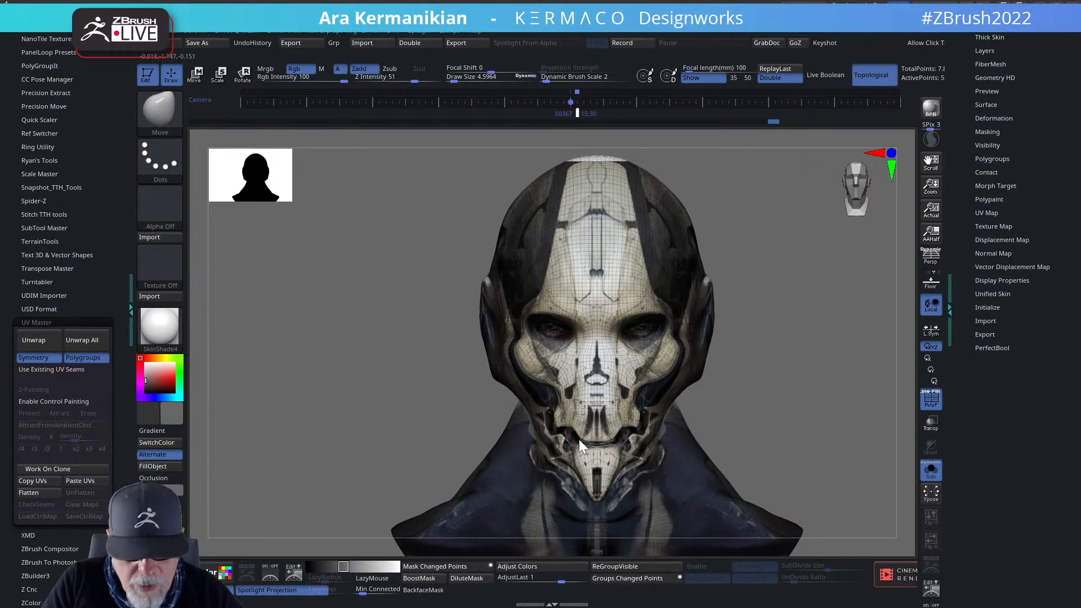
key(shift)
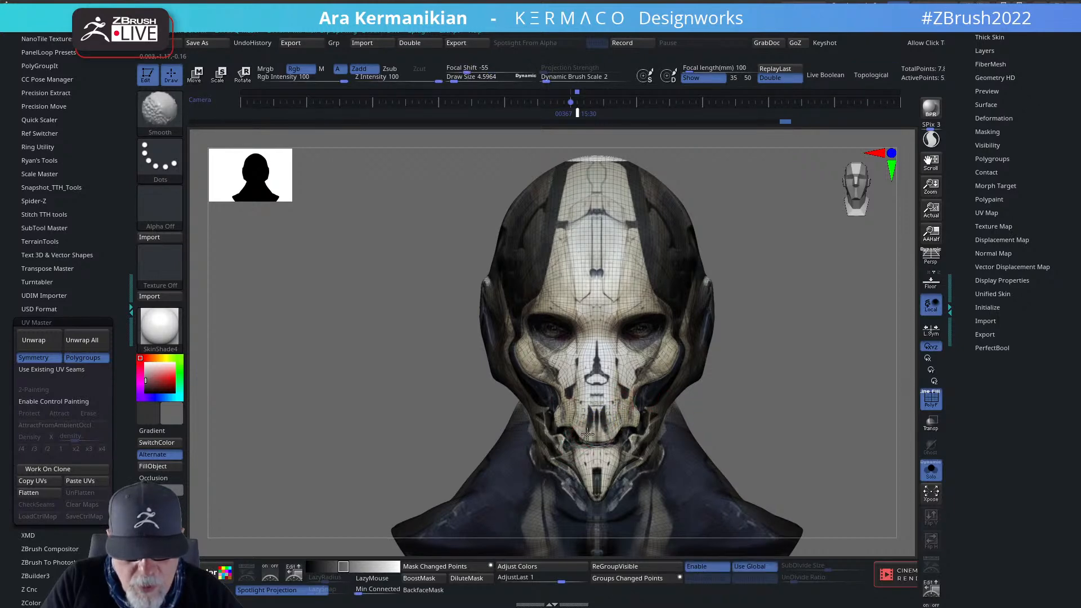
mouse_move(609, 434)
shift+mouse_down()
mouse_move(588, 436)
mouse_move(617, 419)
shift+mouse_up()
Restore the stored front camera view, compare the bust with the Spotlight overlay outside its edit mode, and select the Paint brush.
mouse_move(704, 425)
mouse_down()
mouse_move(828, 408)
mouse_move(683, 180)
mouse_up()
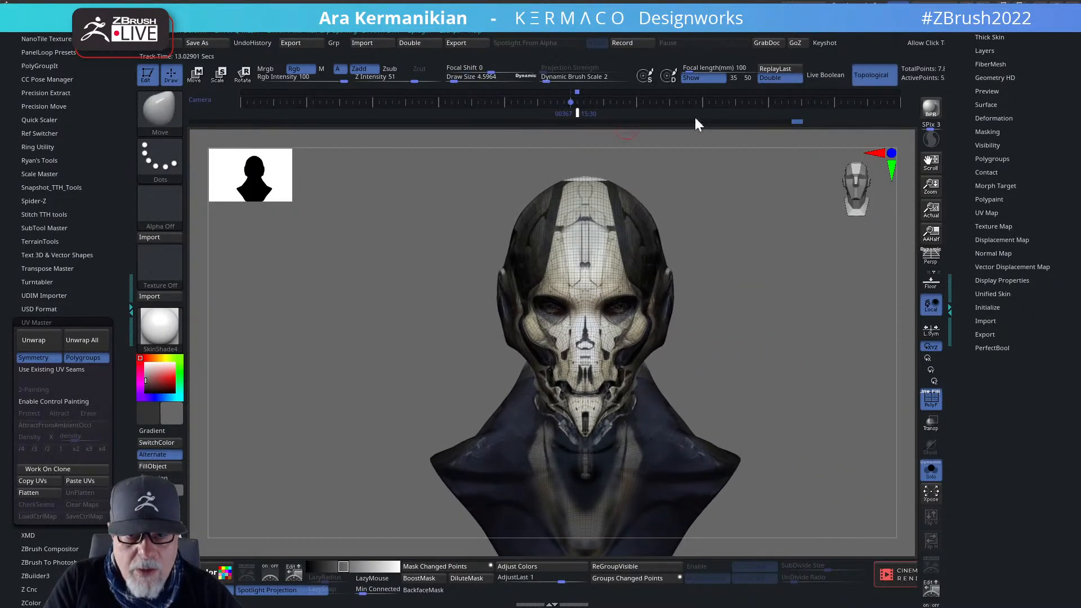
drag(573, 113, 563, 114)
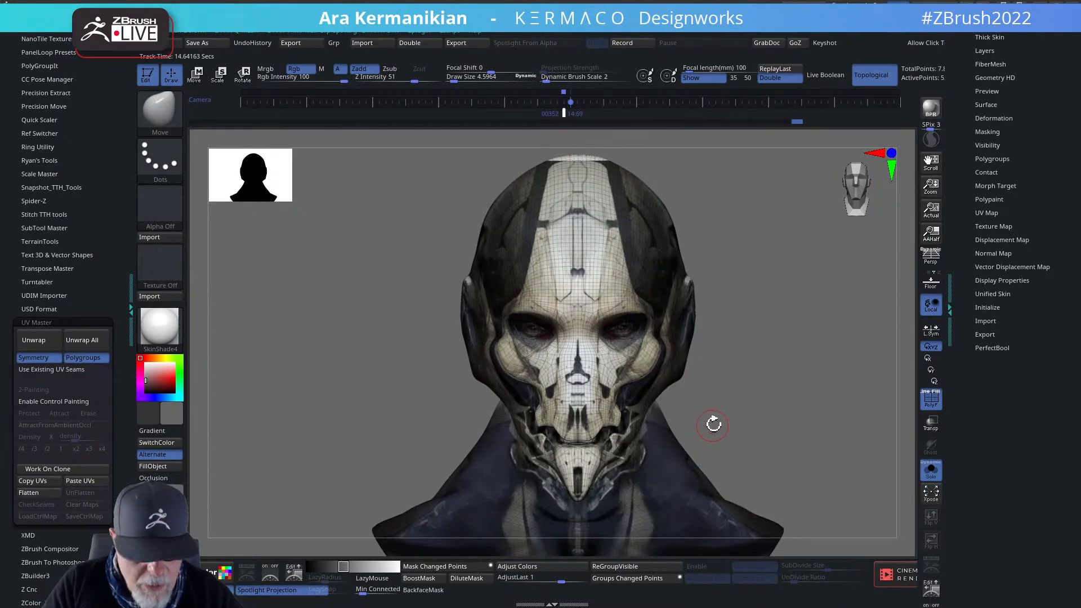
key(w)
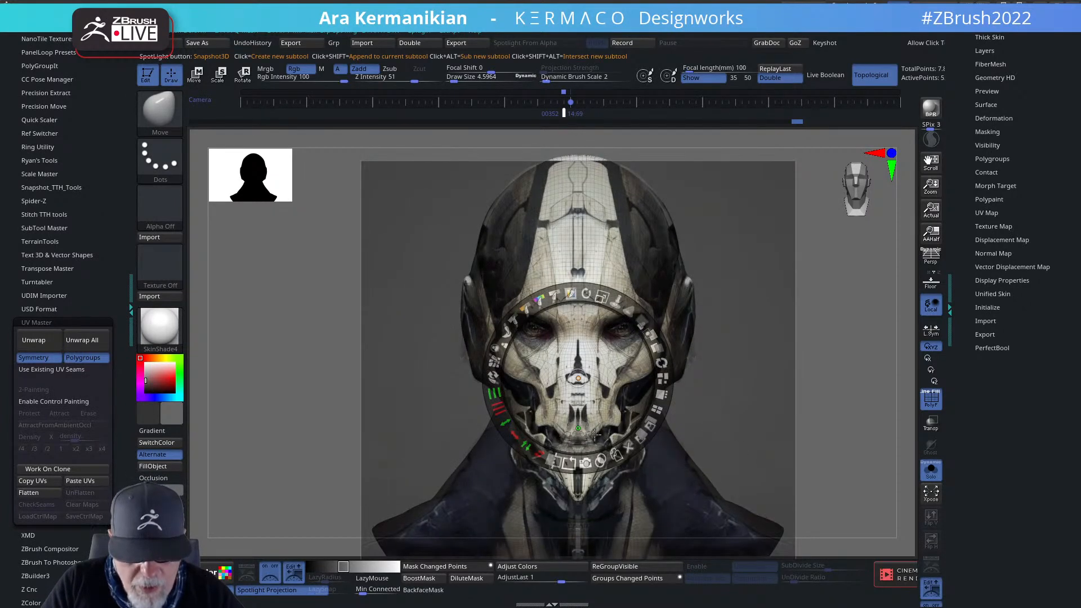
key(z)
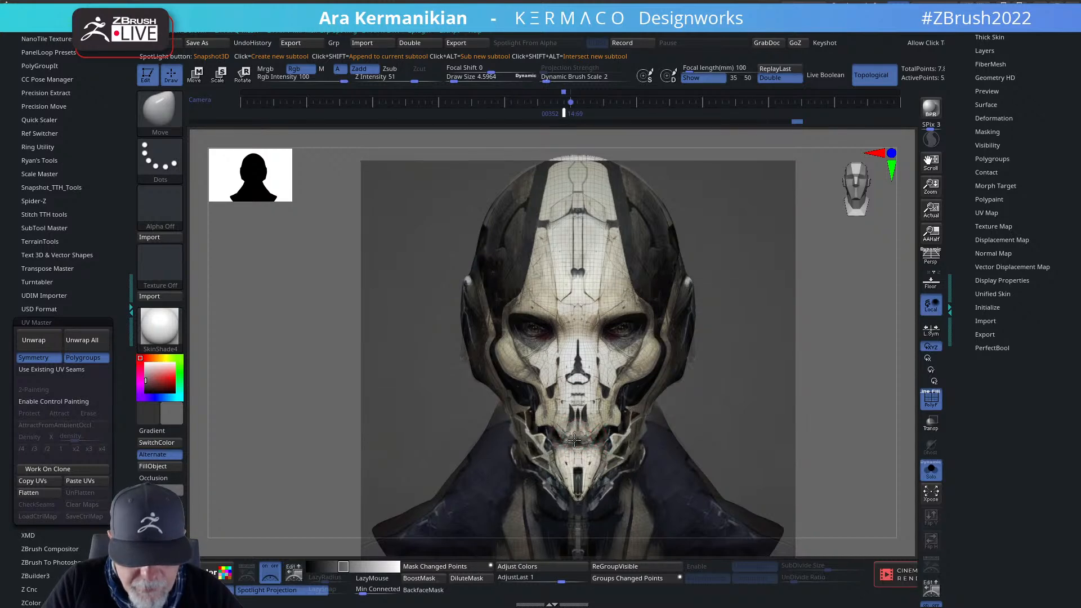
right_click(552, 399)
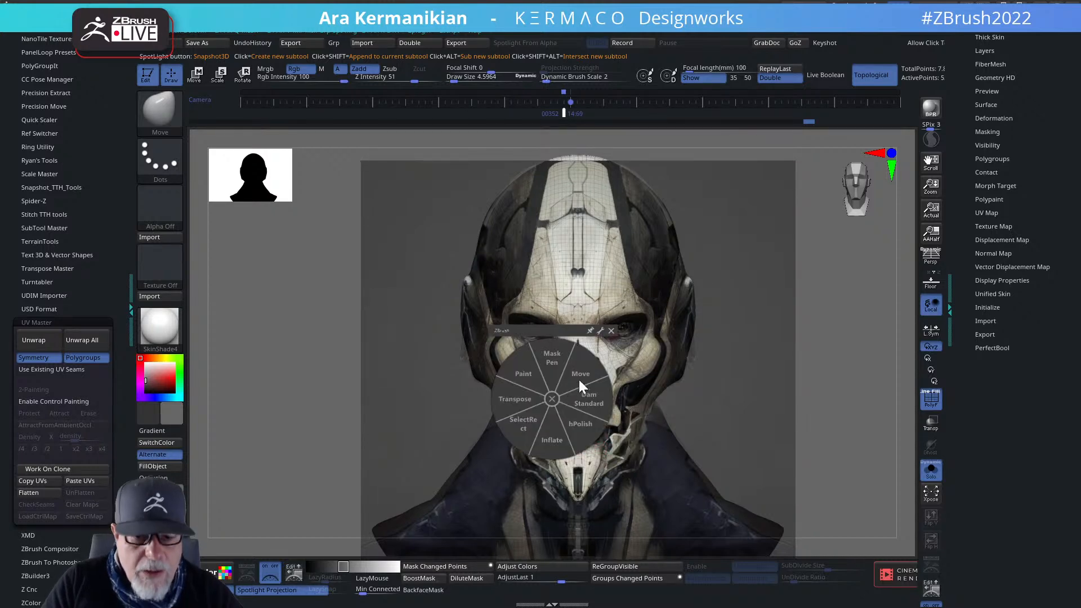
click(522, 375)
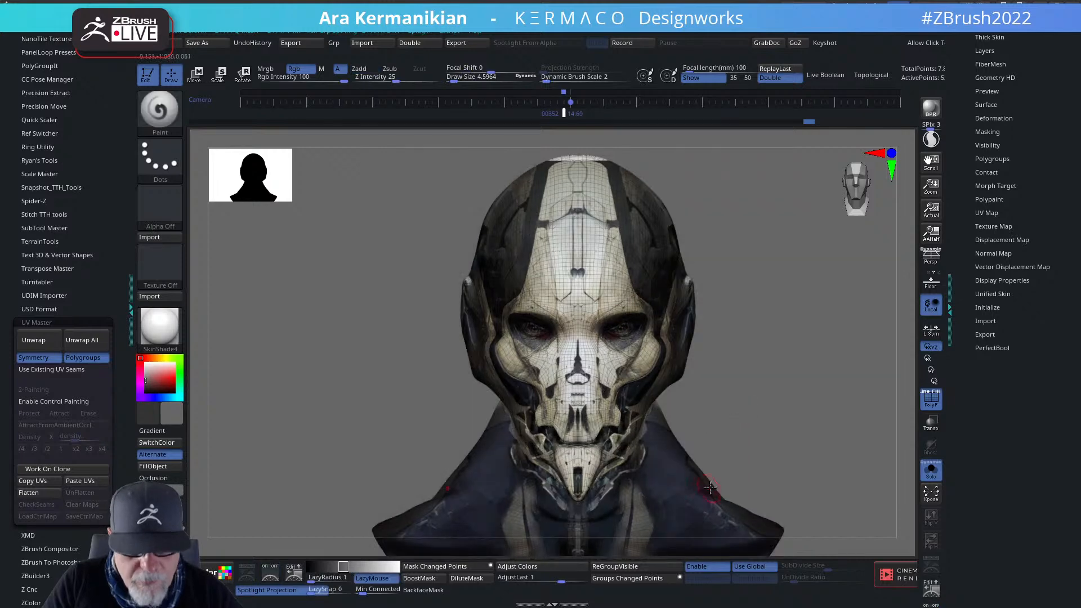
drag(832, 420, 746, 407)
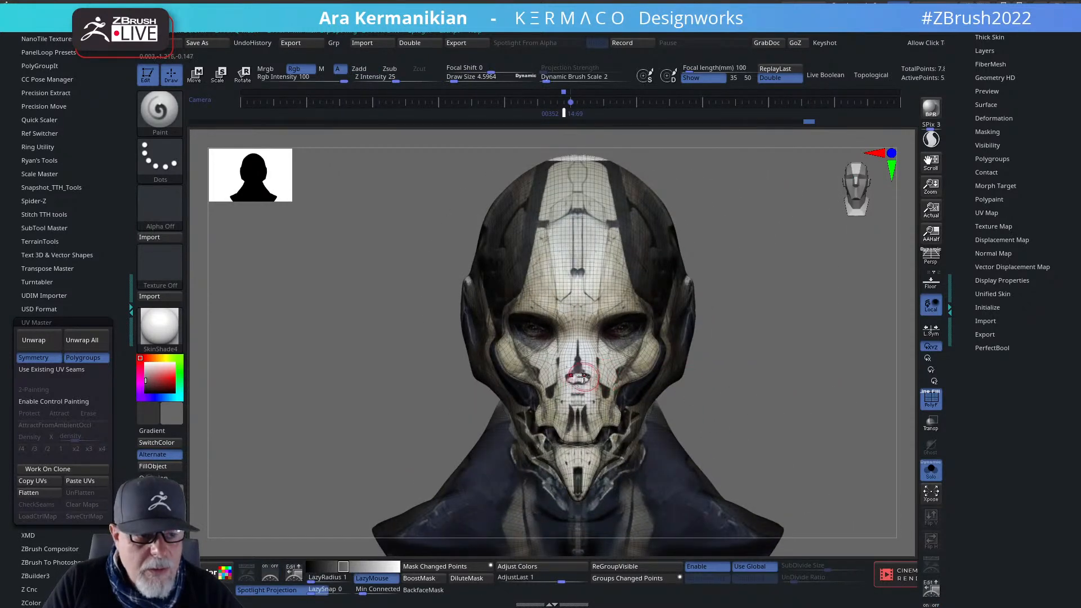
Open the Paint brush's Samples settings to check Spotlight Projection.
drag(41, 314, 33, 474)
click(26, 195)
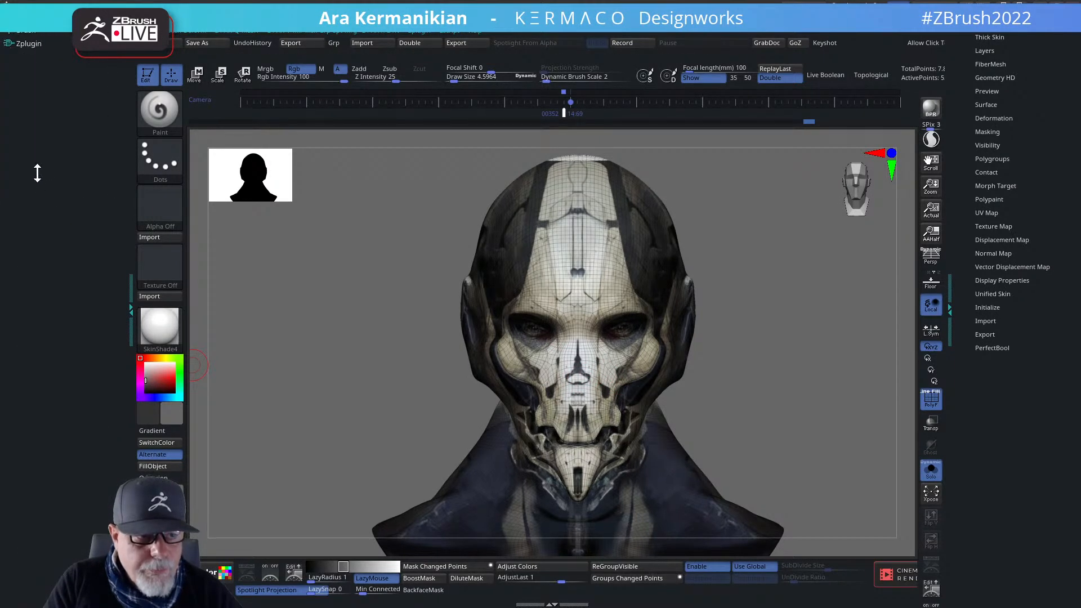
click(22, 181)
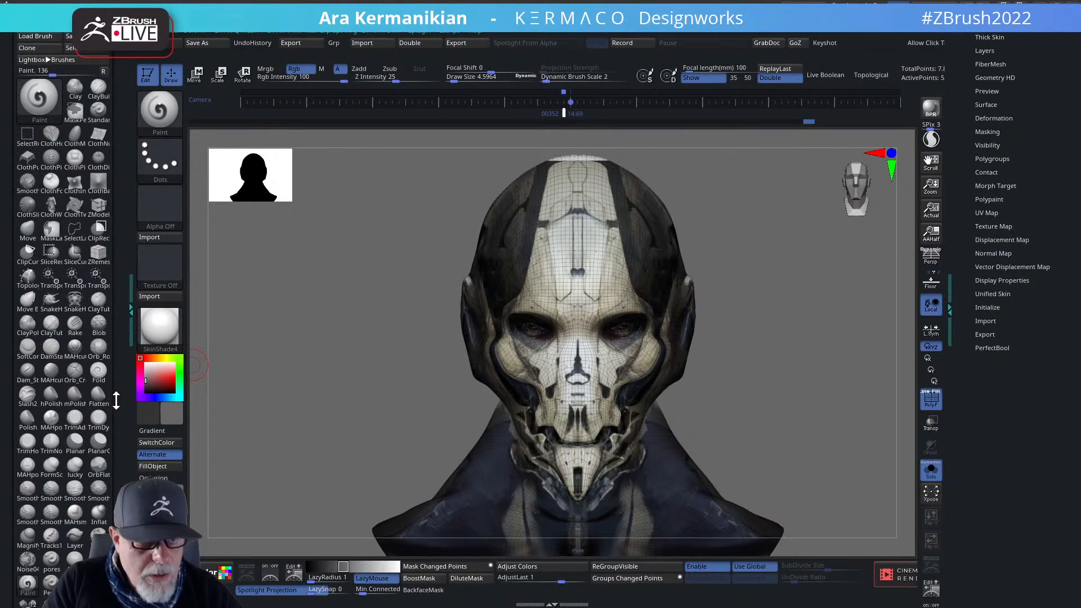
mouse_move(117, 401)
mouse_down()
mouse_move(127, 349)
mouse_move(97, 248)
mouse_move(98, 316)
mouse_up()
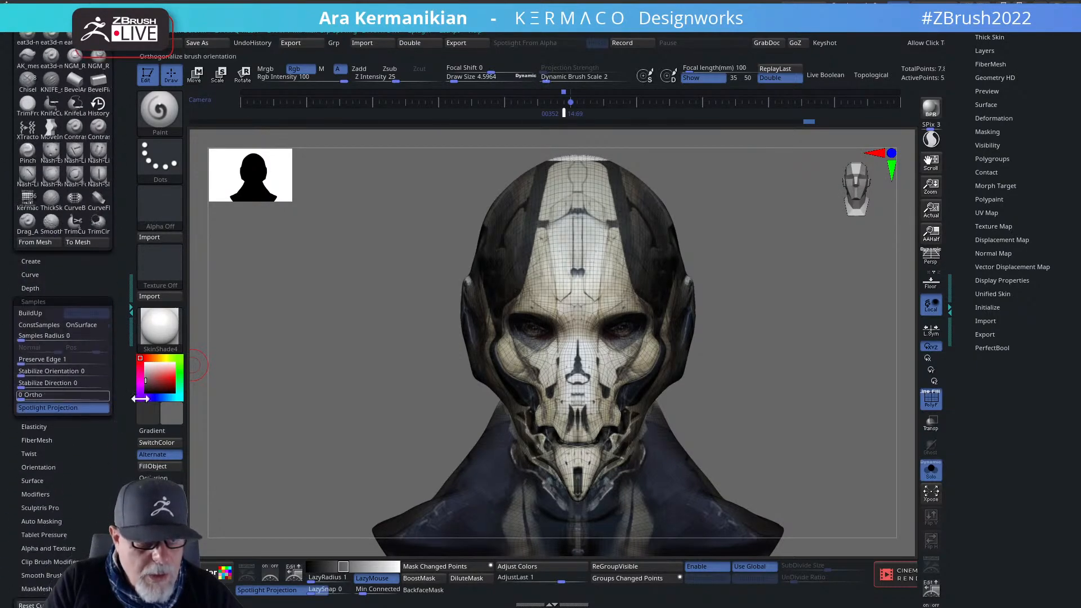
Show the Spotlight reference in projection mode over the bust and subdivide the mesh by one level.
key(shift+z)
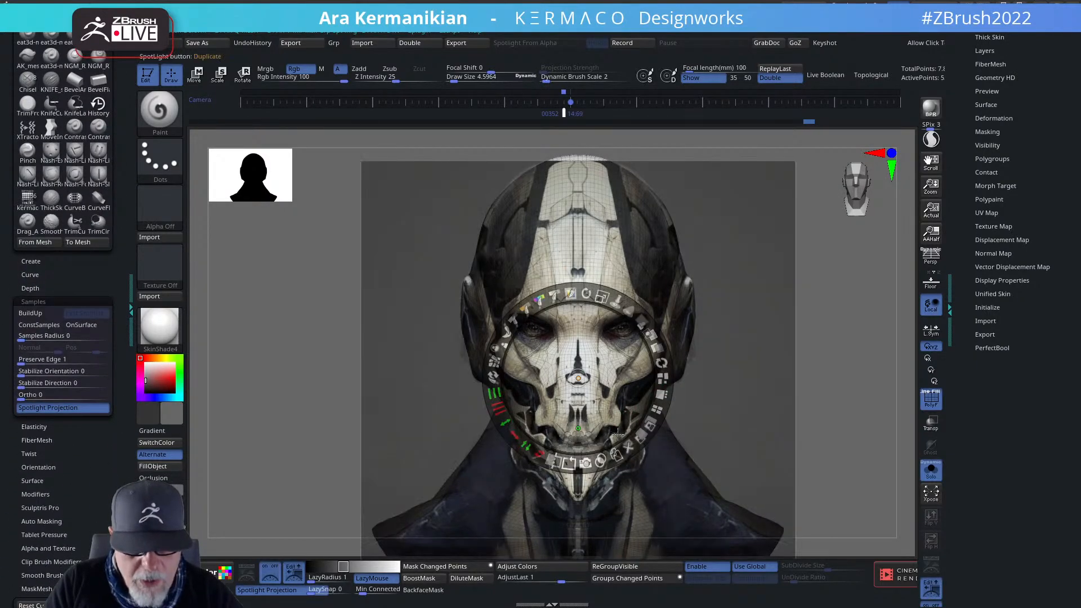
key(z)
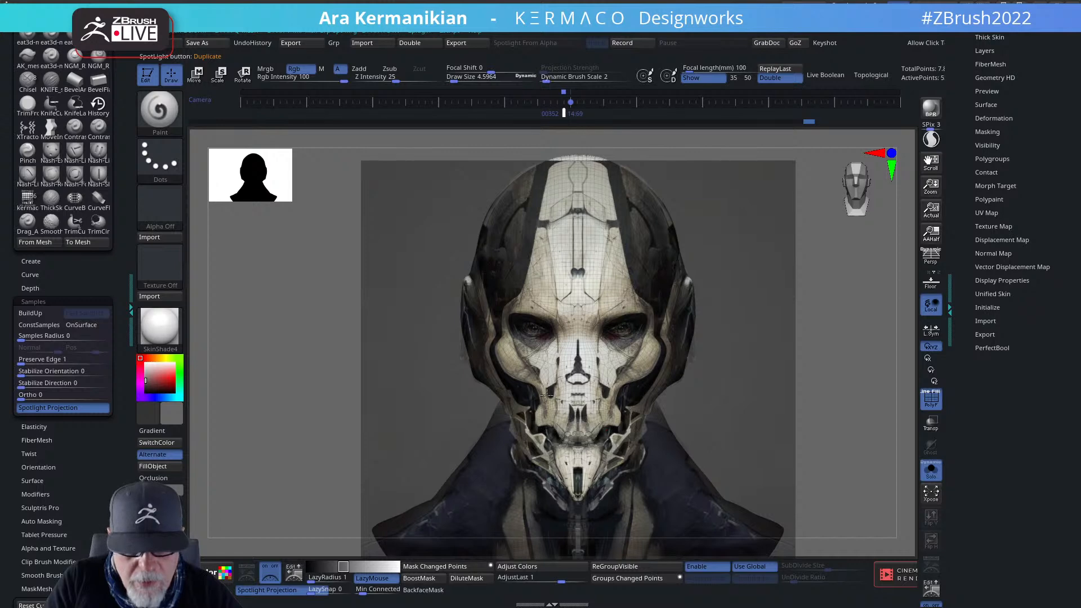
key(ctrl+d)
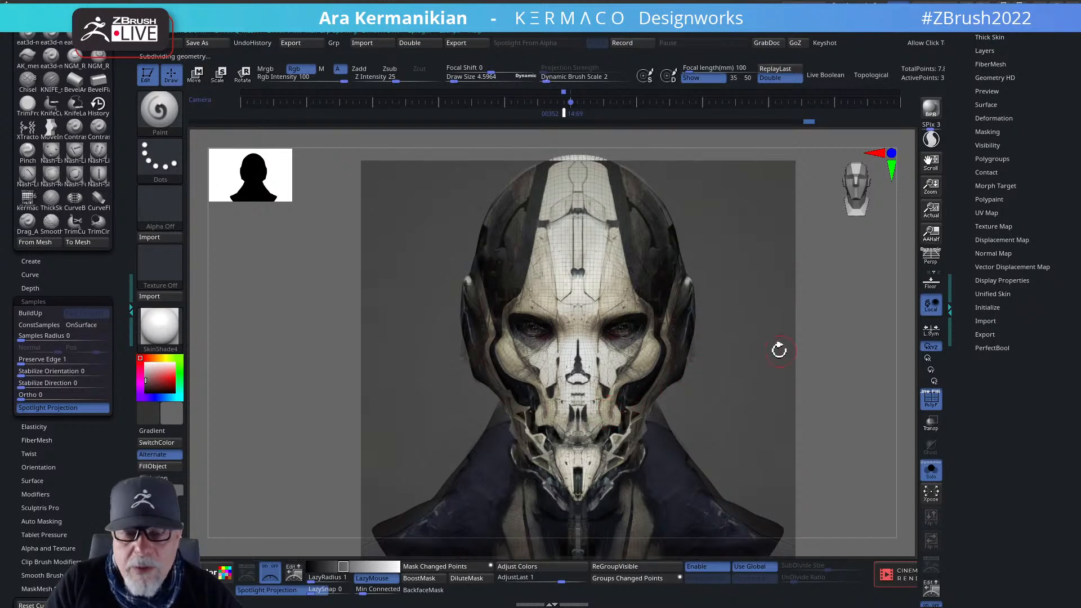
key(space)
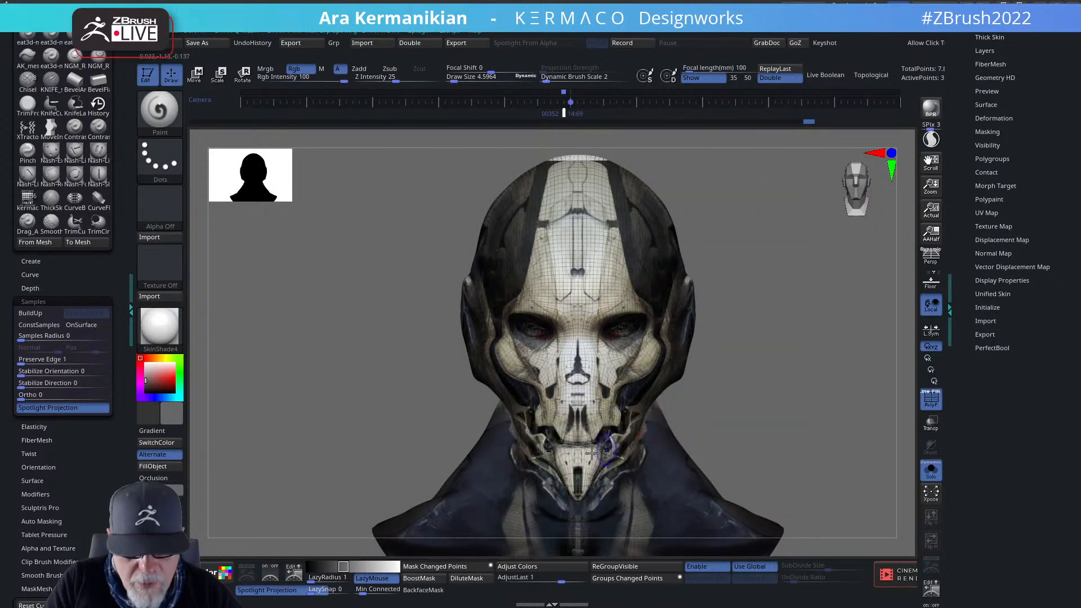
key(shift+z)
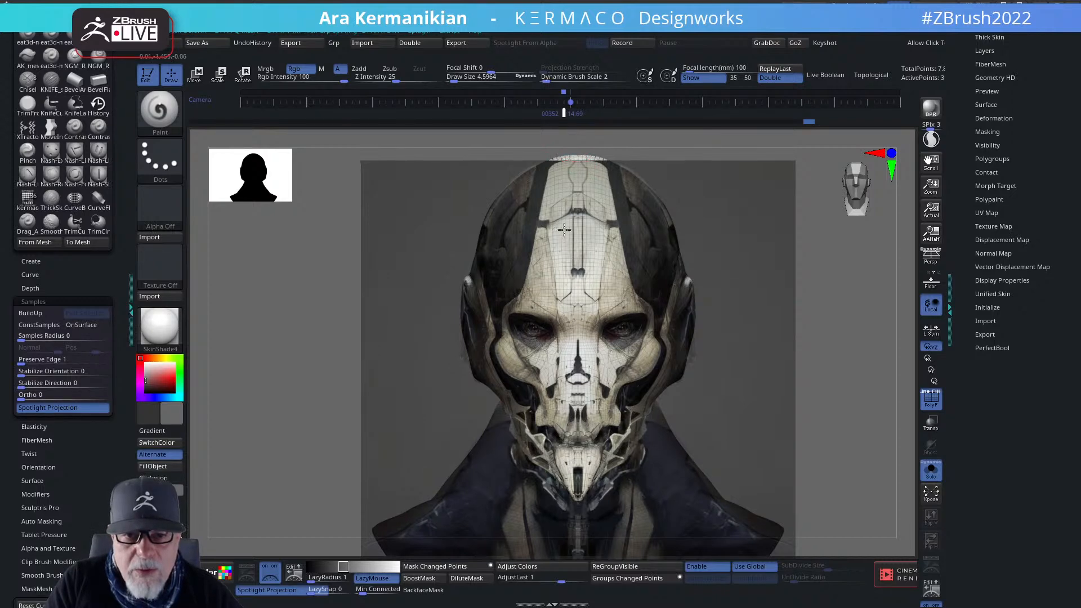
Turn off the texture map display on the bust so its polypaint can be painted.
right_click(665, 303)
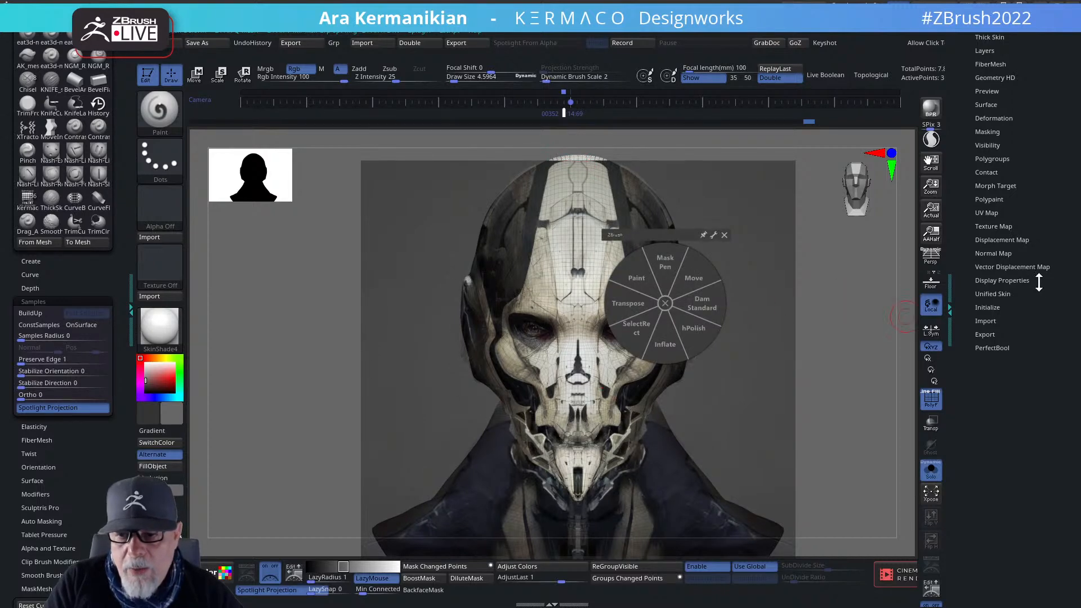
click(993, 226)
click(1036, 237)
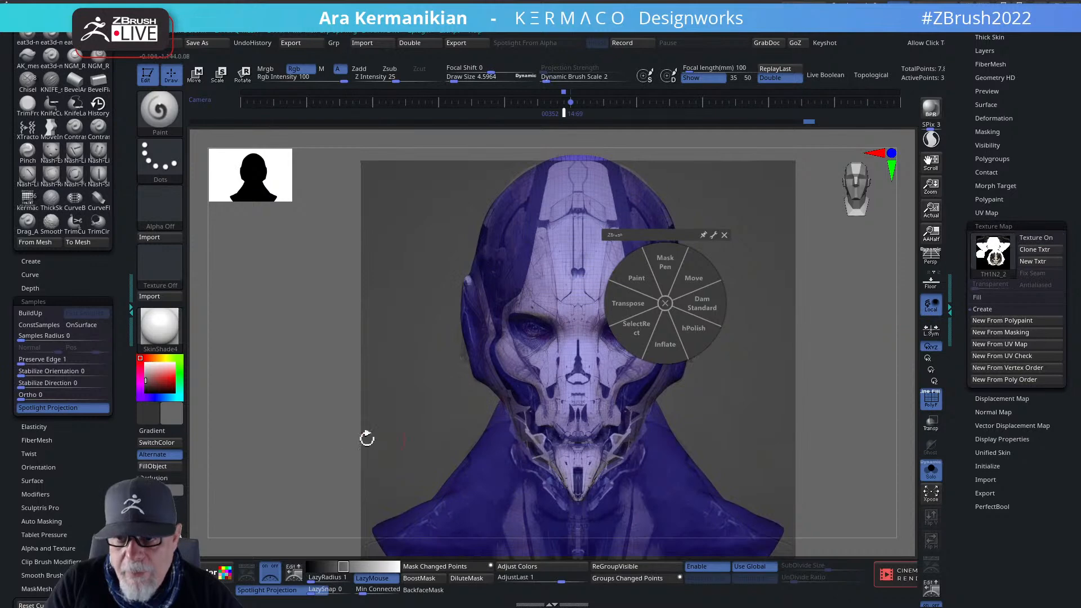
click(665, 303)
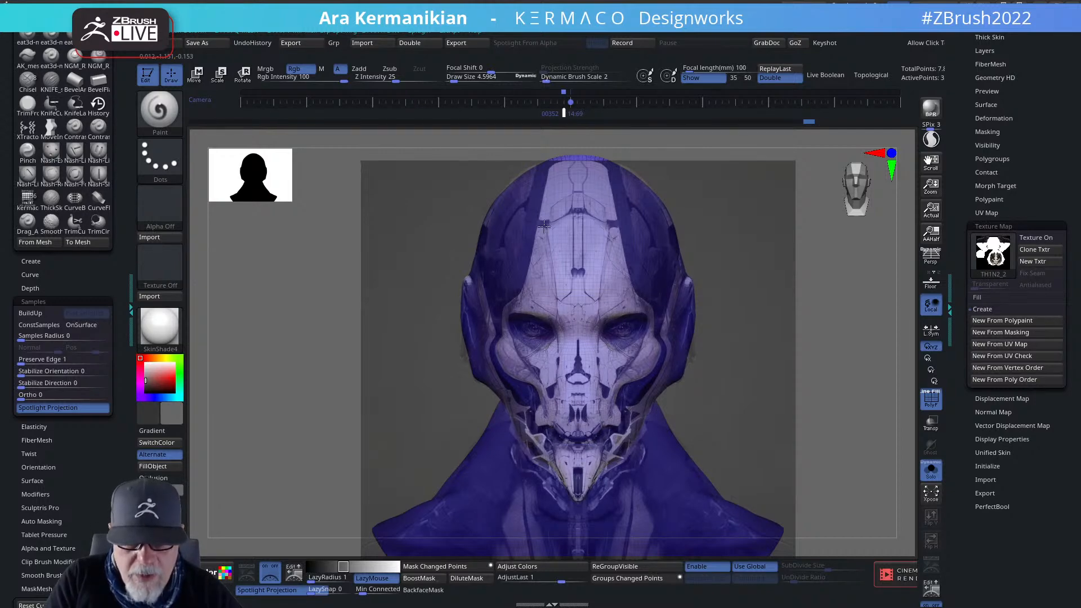
Project the Spotlight reference onto the bust with the Paint brush, and hide the overlay and the polyframe.
drag(548, 488, 635, 483)
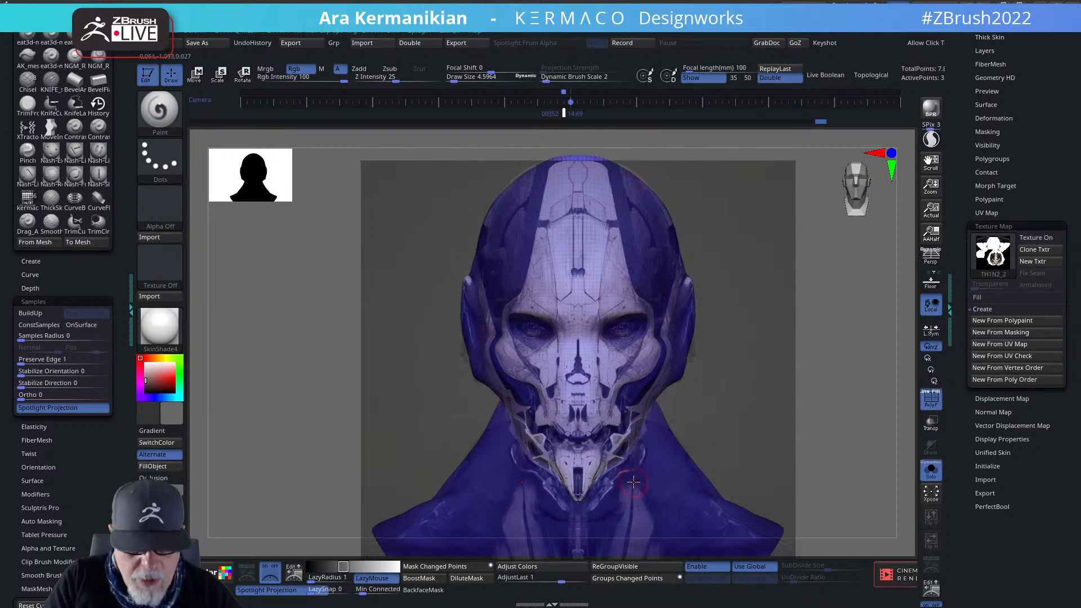
key(shift+z)
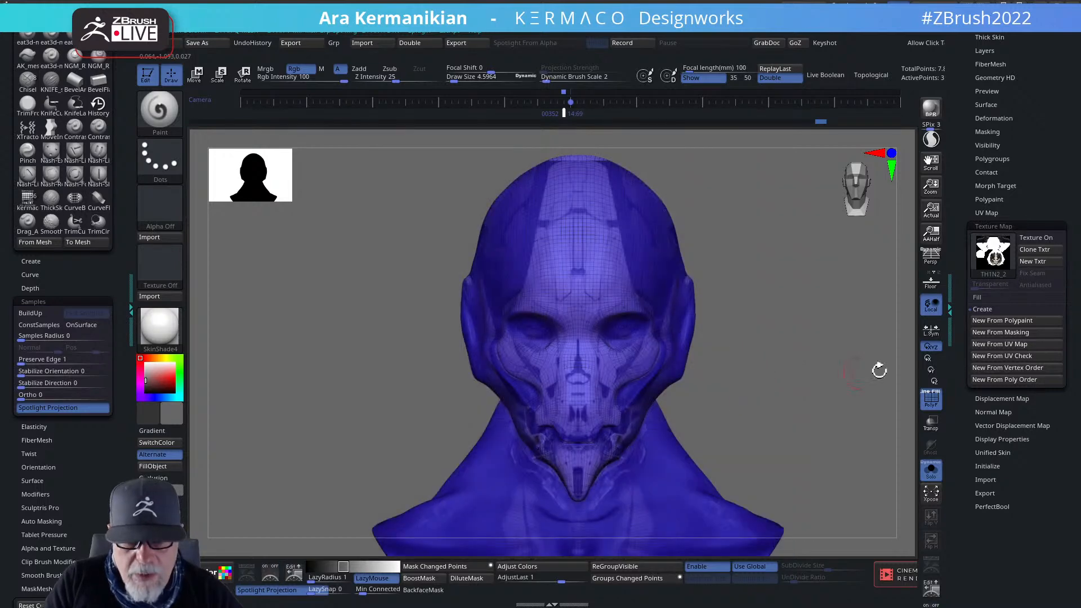
click(931, 398)
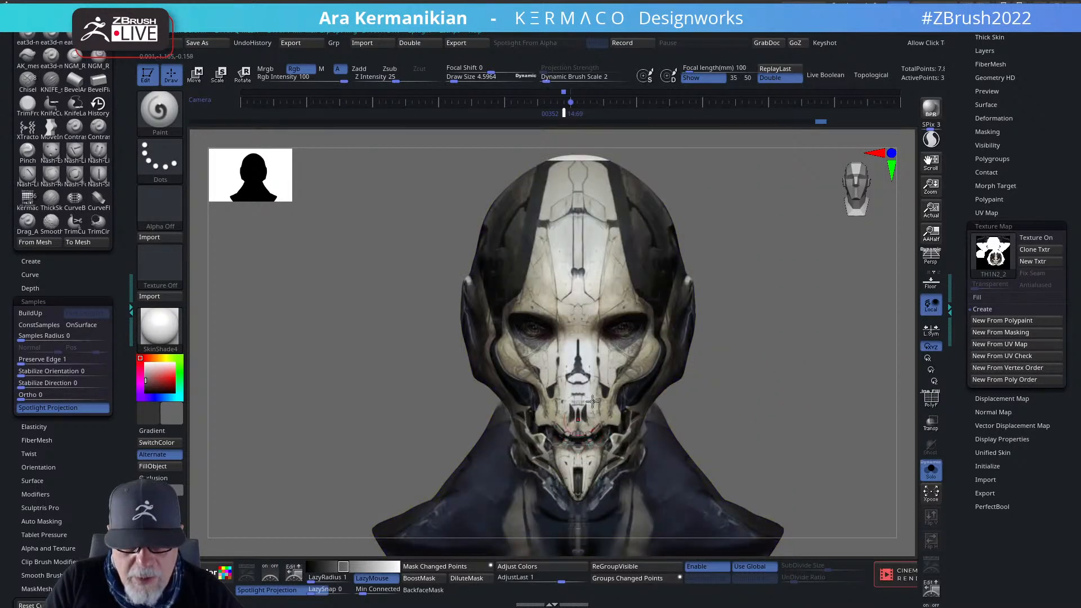
Sample the mask's off-white colour and paint it over the middle of the crown.
alt+drag(790, 294, 779, 491)
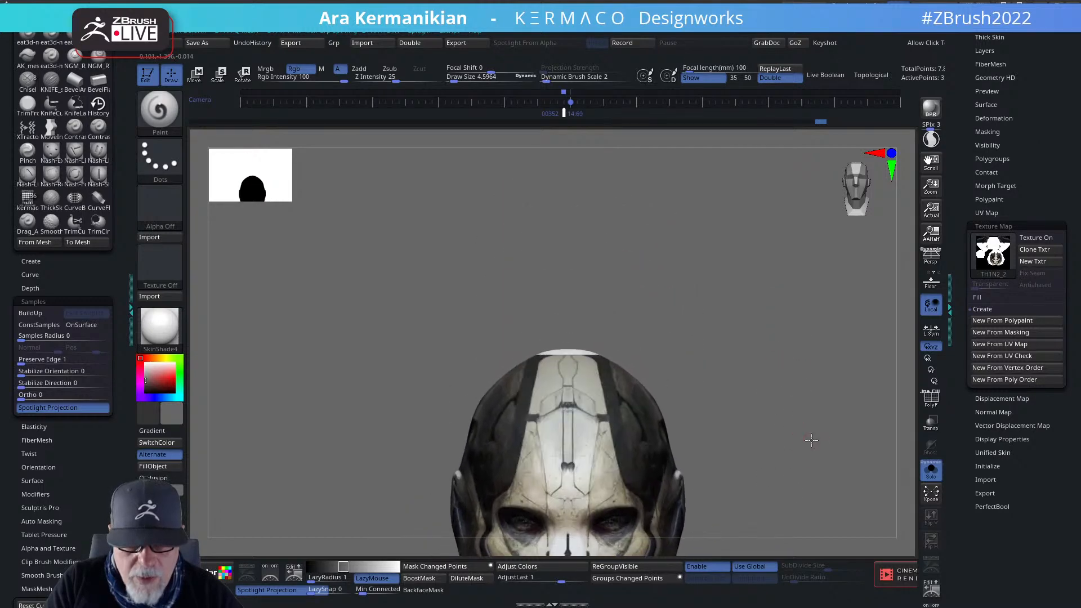
alt+drag(811, 442, 732, 316)
alt+drag(778, 367, 784, 457)
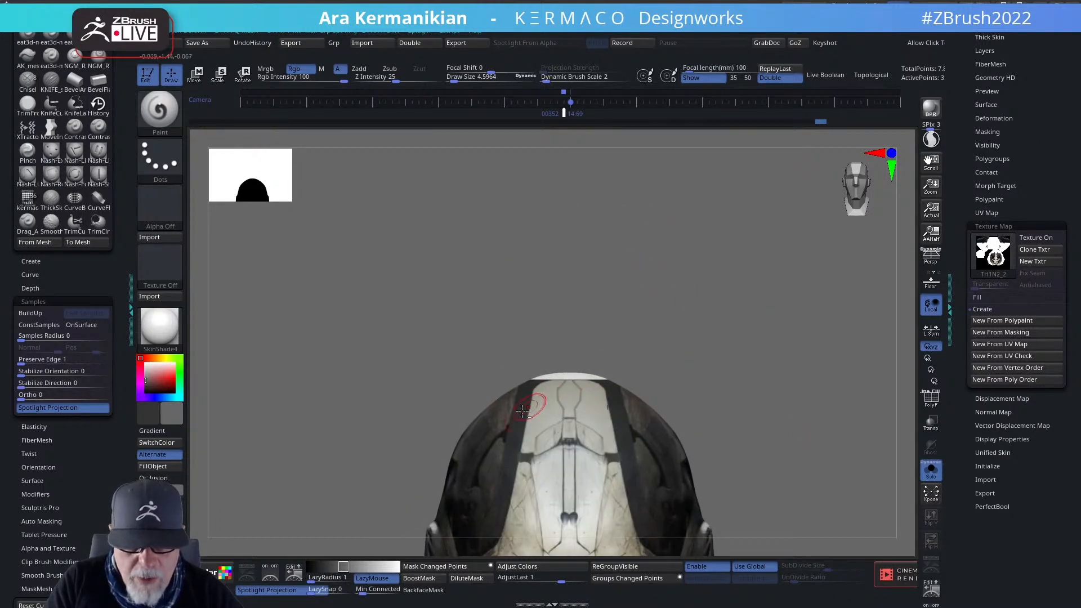
key(c)
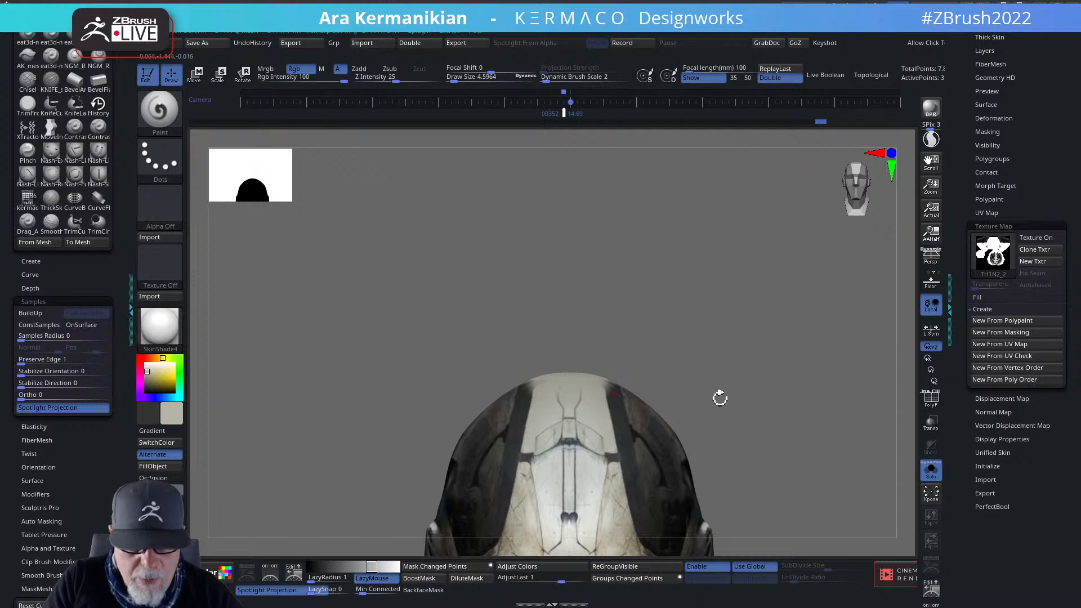
Sample the dark colour beside the mask's central band, and give the Paint brush Alpha 28 and a draw size of about 6.37.
drag(721, 398, 556, 424)
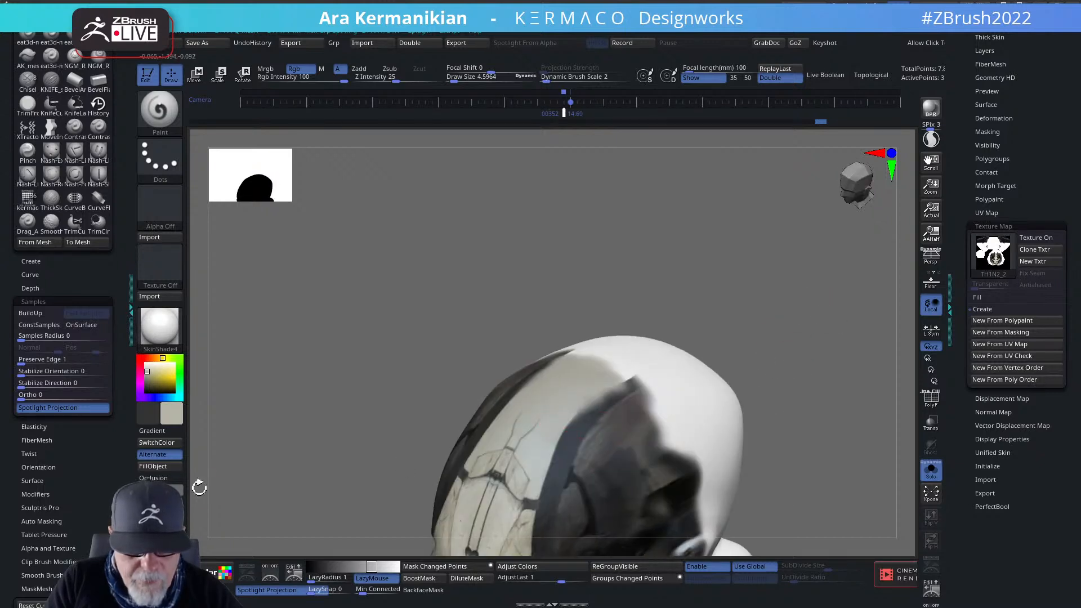
drag(174, 417, 581, 429)
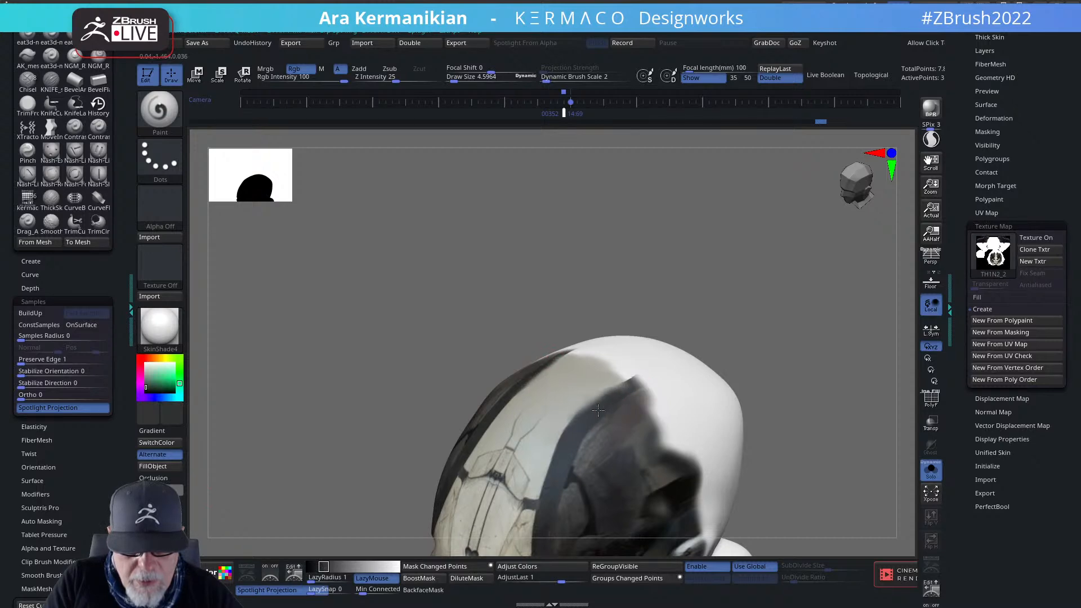
click(160, 208)
click(359, 223)
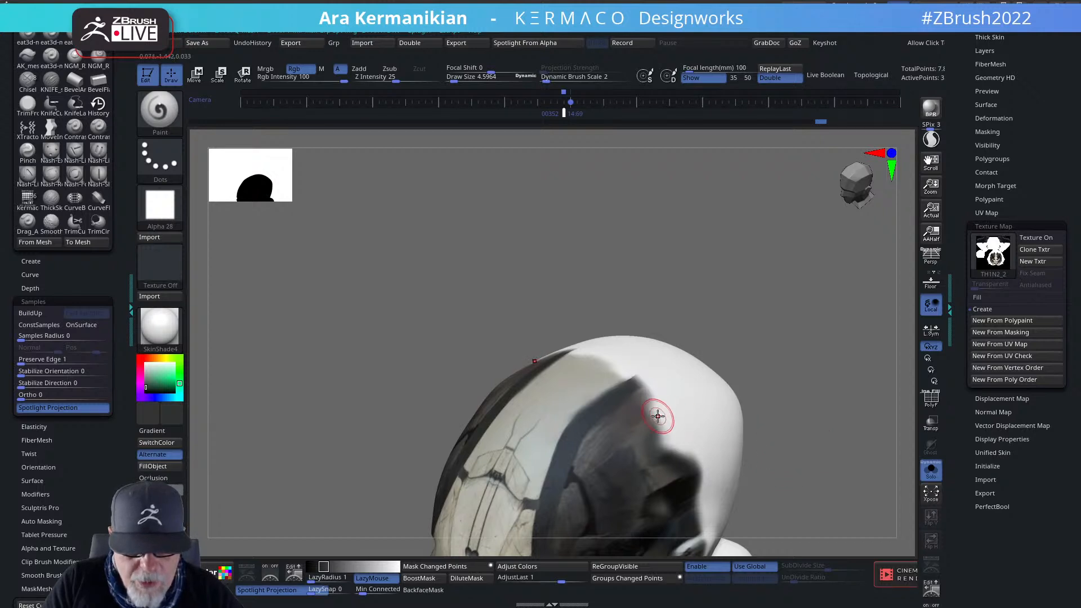
key(s)
drag(653, 411, 642, 411)
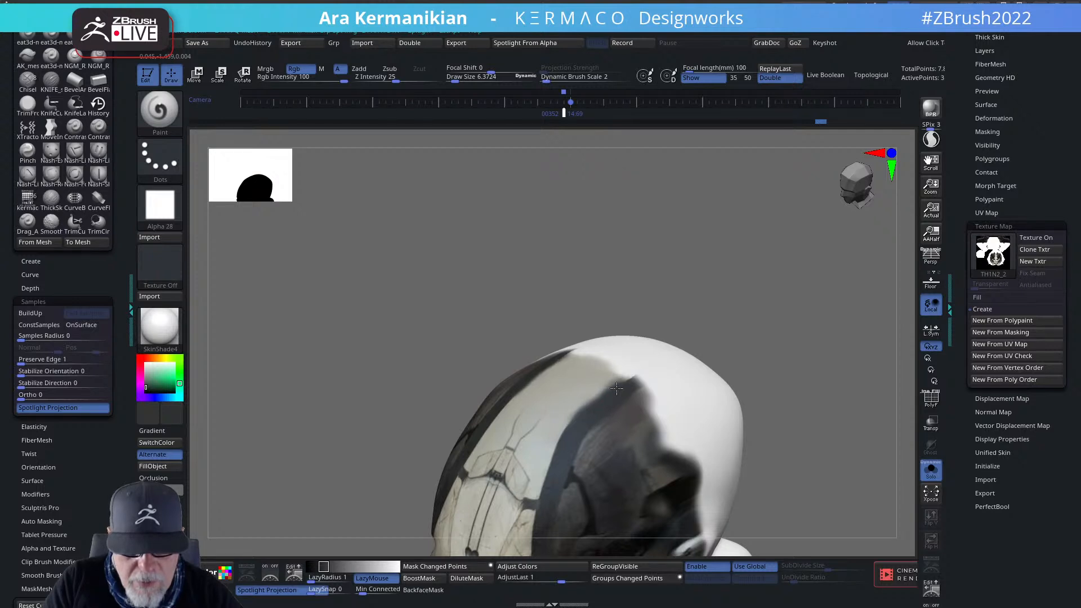
Paint the dark stripe beside the off-white central band towards the crown and along its edge.
drag(617, 388, 643, 380)
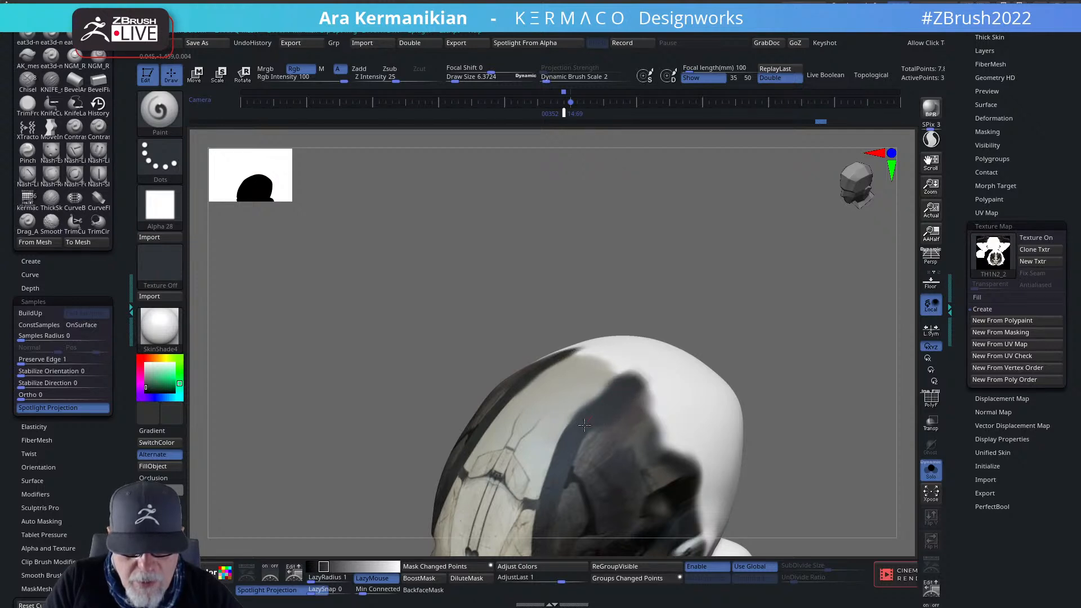
drag(580, 427, 571, 439)
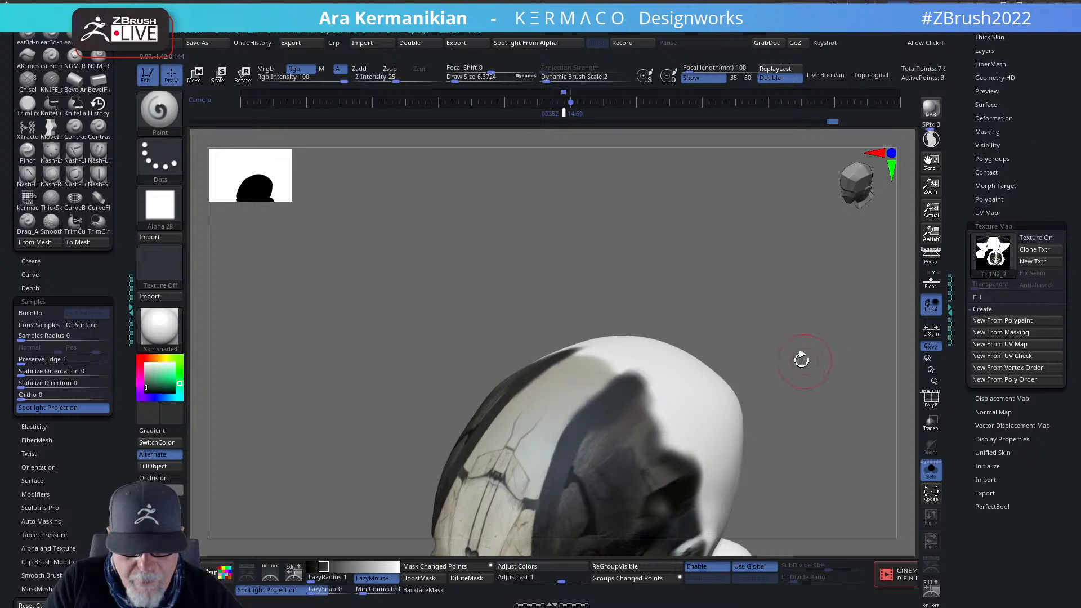
shift+drag(801, 360, 766, 374)
drag(798, 337, 799, 336)
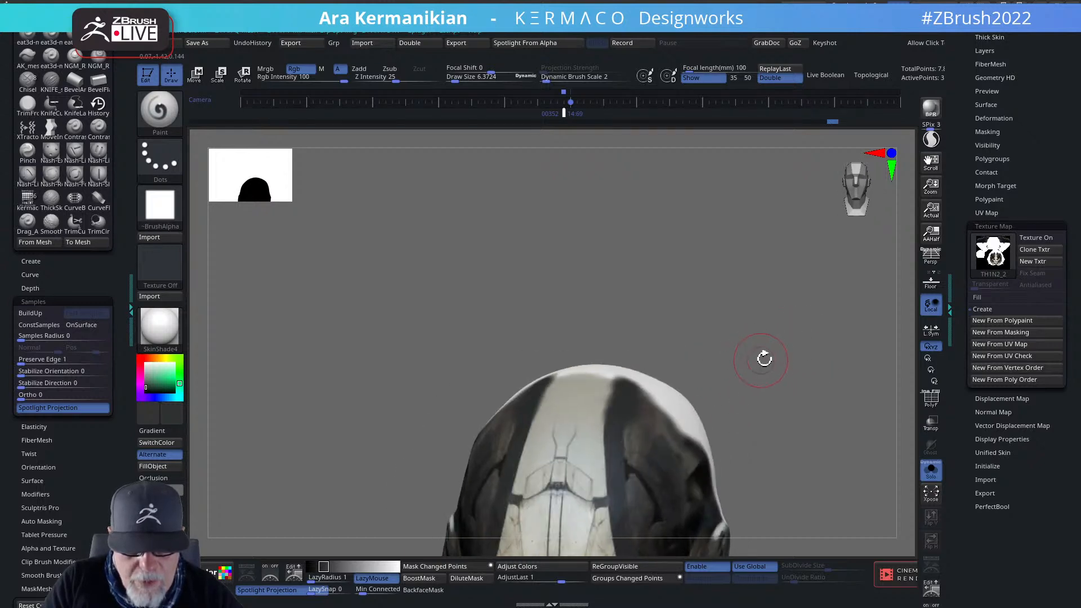
Sample the off-white of the central band, paint it further over the crown, and give the Paint brush Alpha 58.
drag(180, 417, 564, 413)
drag(806, 242, 789, 355)
mouse_move(570, 377)
mouse_down()
mouse_move(570, 357)
mouse_move(592, 338)
mouse_up()
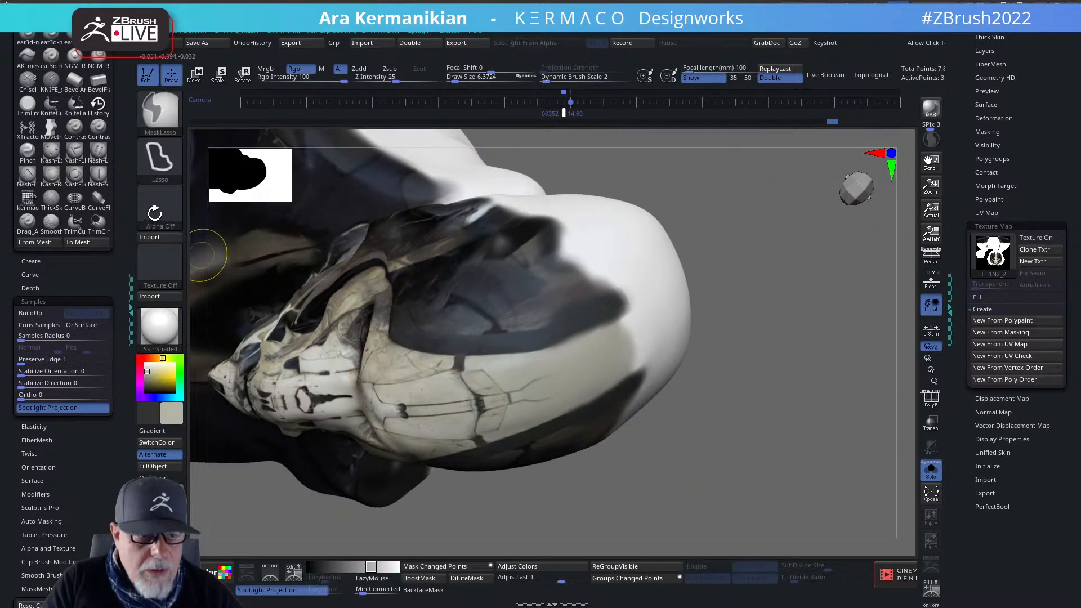
right_click(170, 212)
click(230, 144)
click(160, 207)
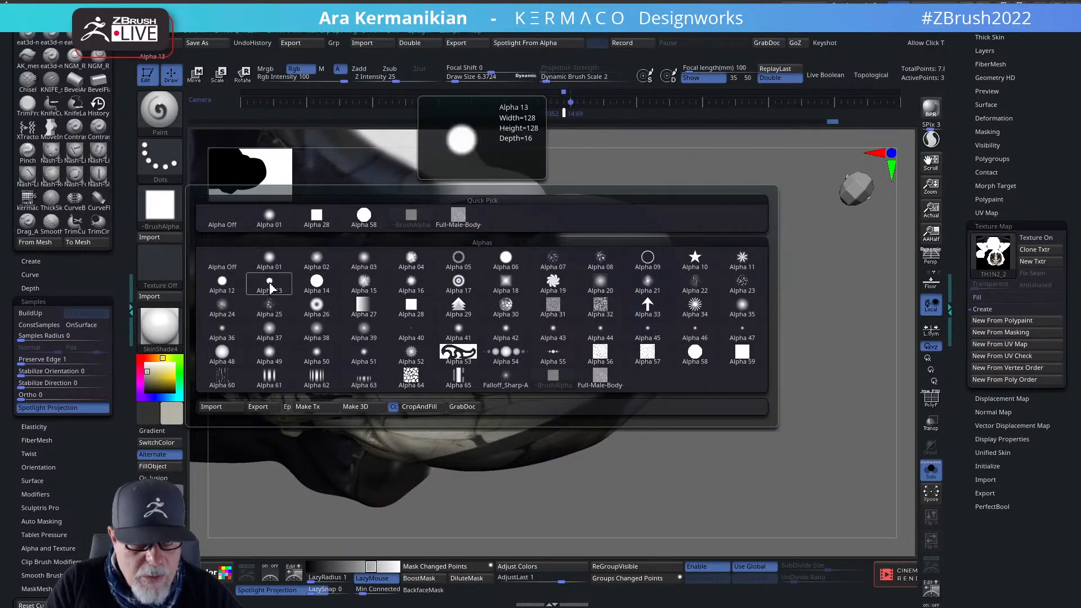
click(695, 353)
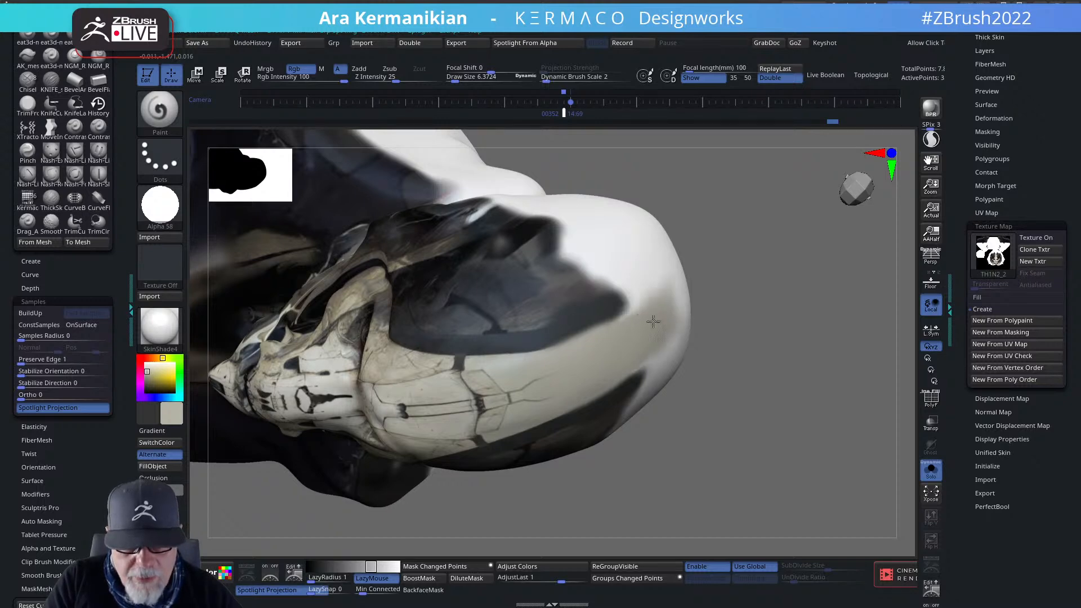
Sample the dark colour of the mask's side panel, and sample the off-white of the central band again.
drag(164, 389, 571, 331)
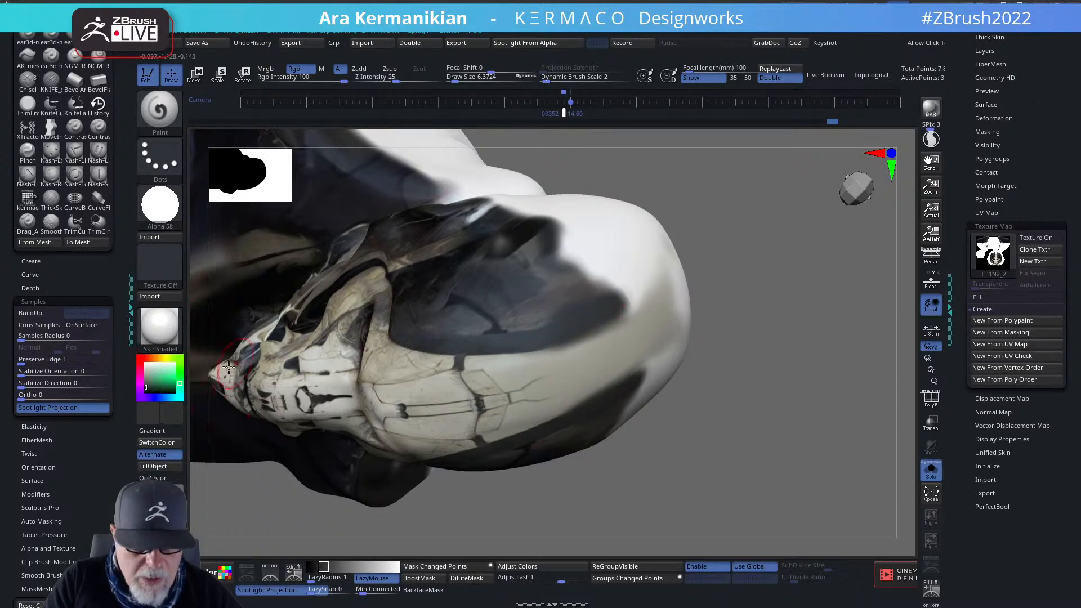
drag(173, 419, 581, 364)
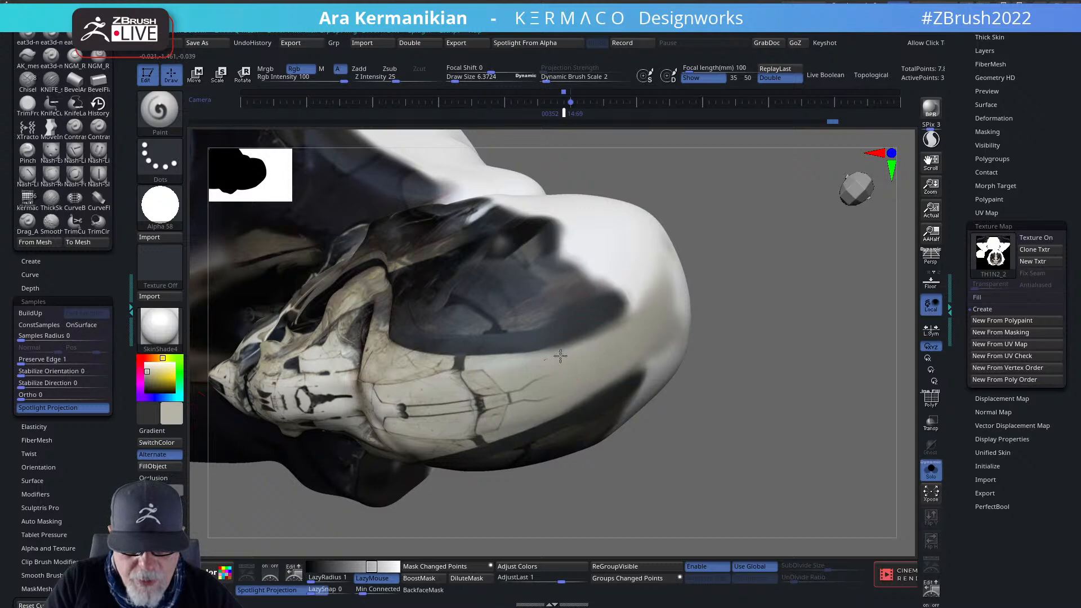
alt+drag(780, 461, 758, 225)
drag(756, 319, 821, 351)
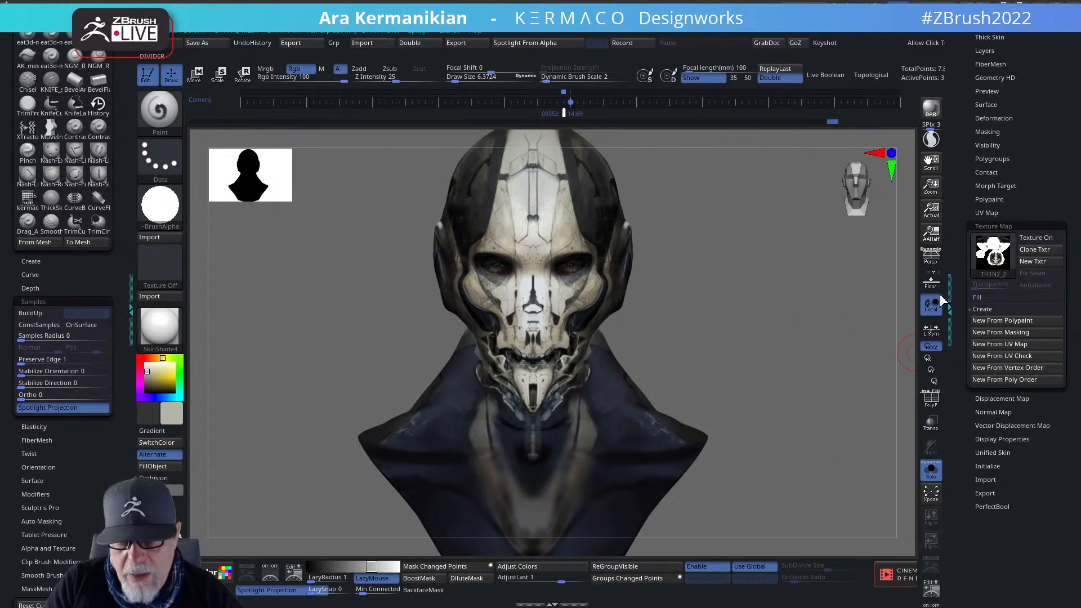
click(938, 471)
click(939, 470)
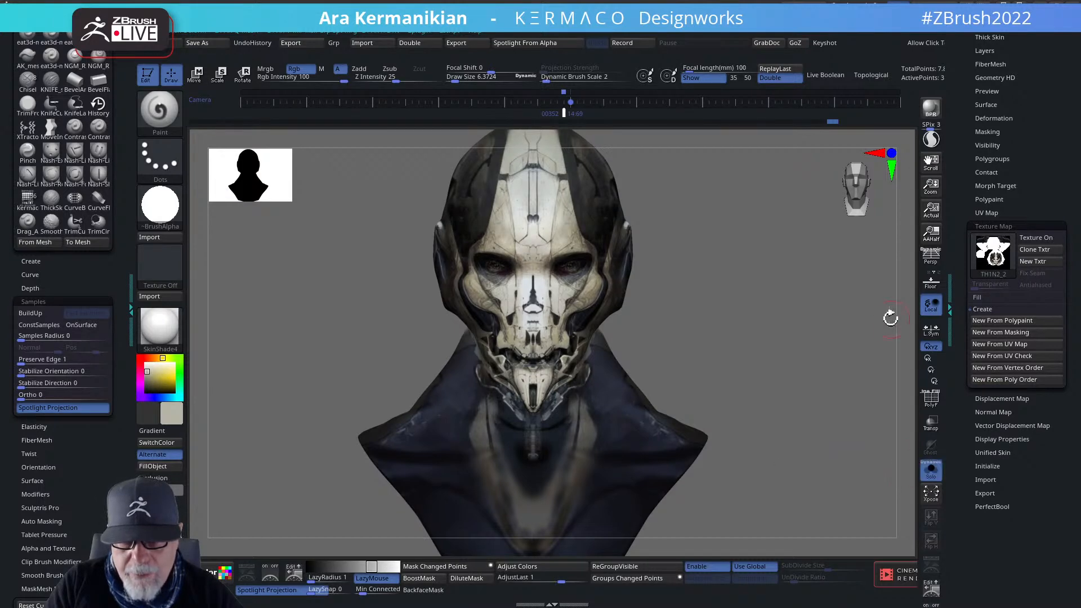
Create a new texture map for the bust from its polypaint.
click(994, 225)
drag(994, 186, 994, 235)
click(994, 274)
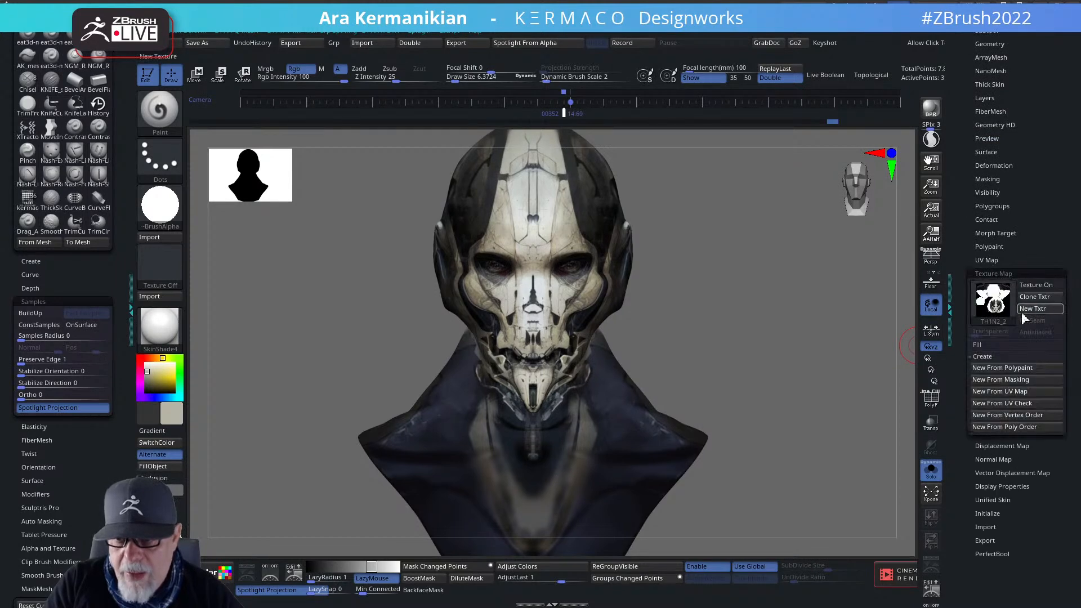
click(1011, 370)
mouse_move(971, 299)
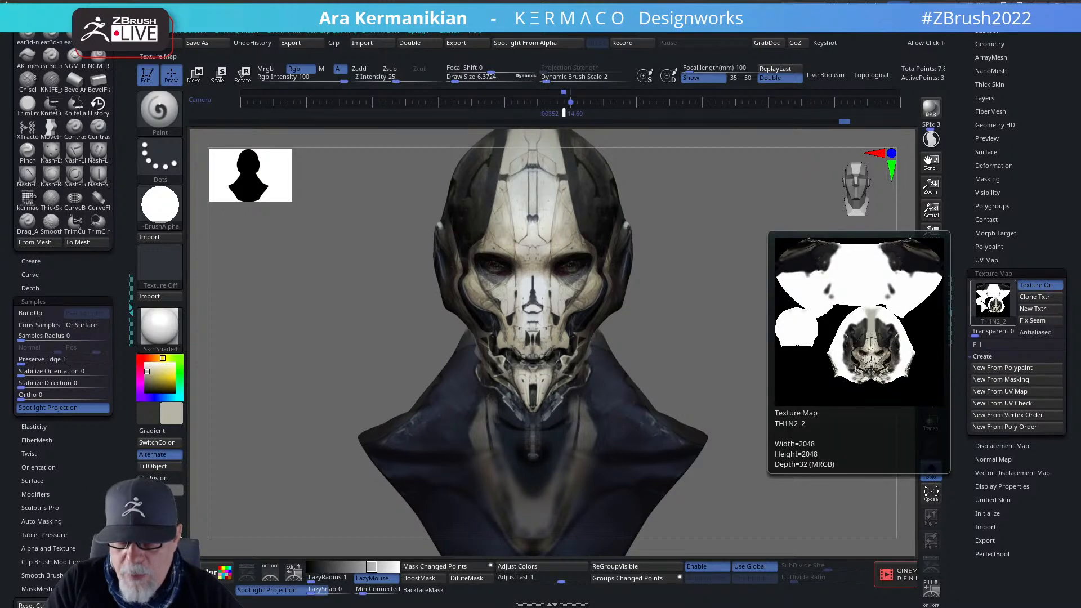
click(1000, 275)
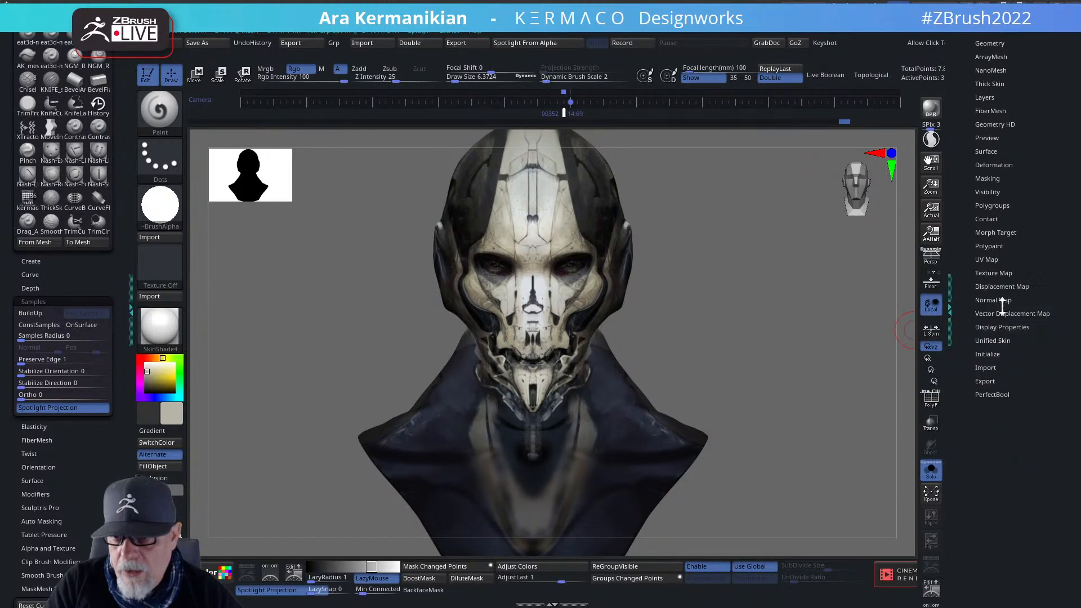
Subdivide the painted bust by one more level.
drag(752, 338, 771, 320)
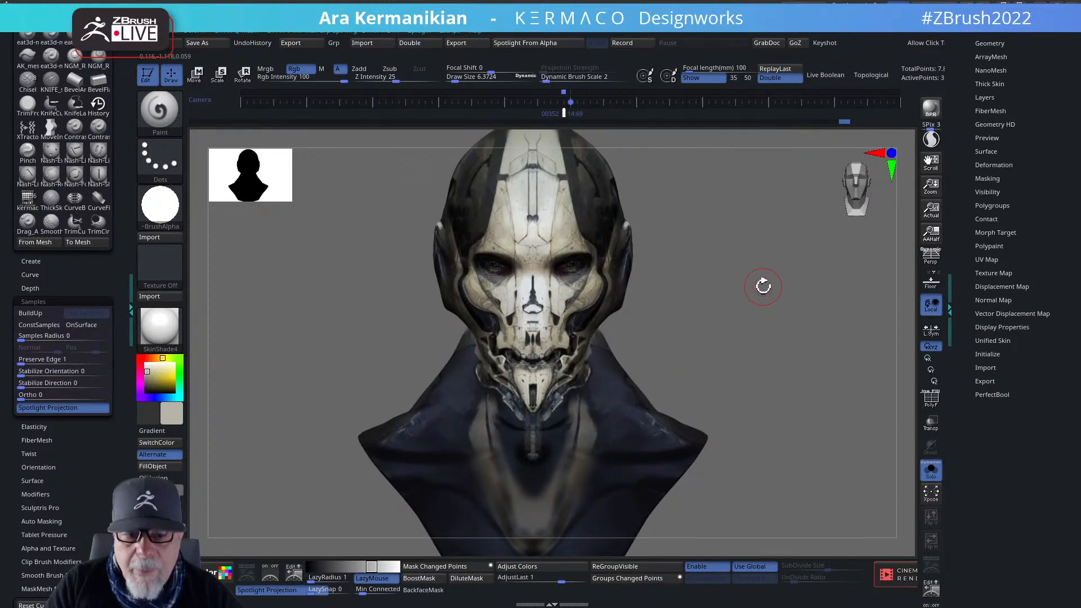
key(ctrl+shift+a)
mouse_move(739, 312)
alt+mouse_down()
mouse_move(852, 321)
mouse_move(881, 391)
mouse_move(857, 254)
mouse_move(798, 110)
alt+mouse_up()
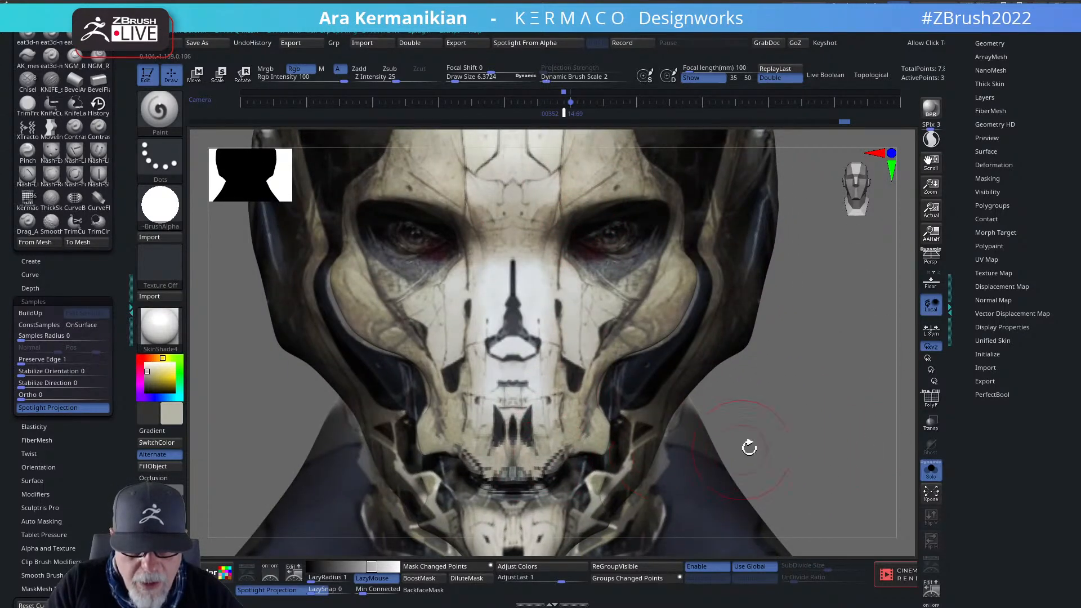
alt+drag(749, 447, 757, 324)
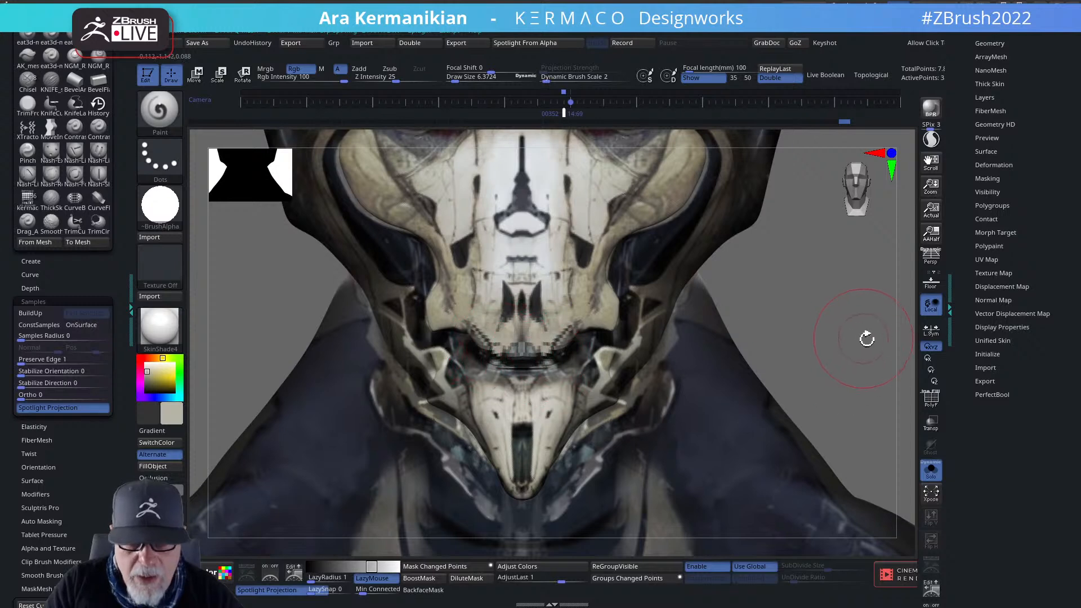
alt+drag(867, 338, 831, 343)
key(f)
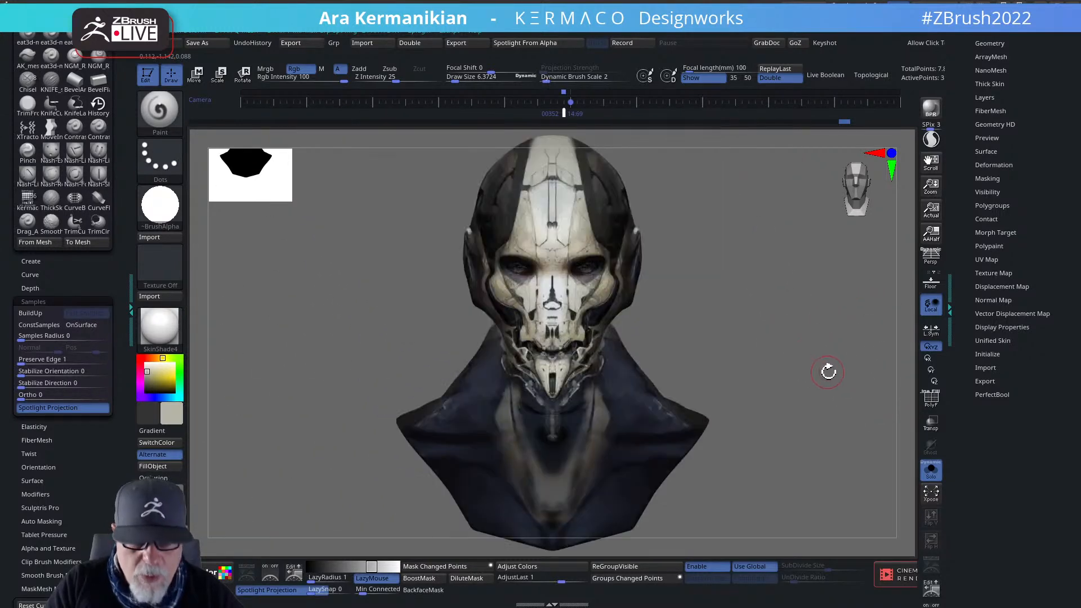
key(ctrl+d)
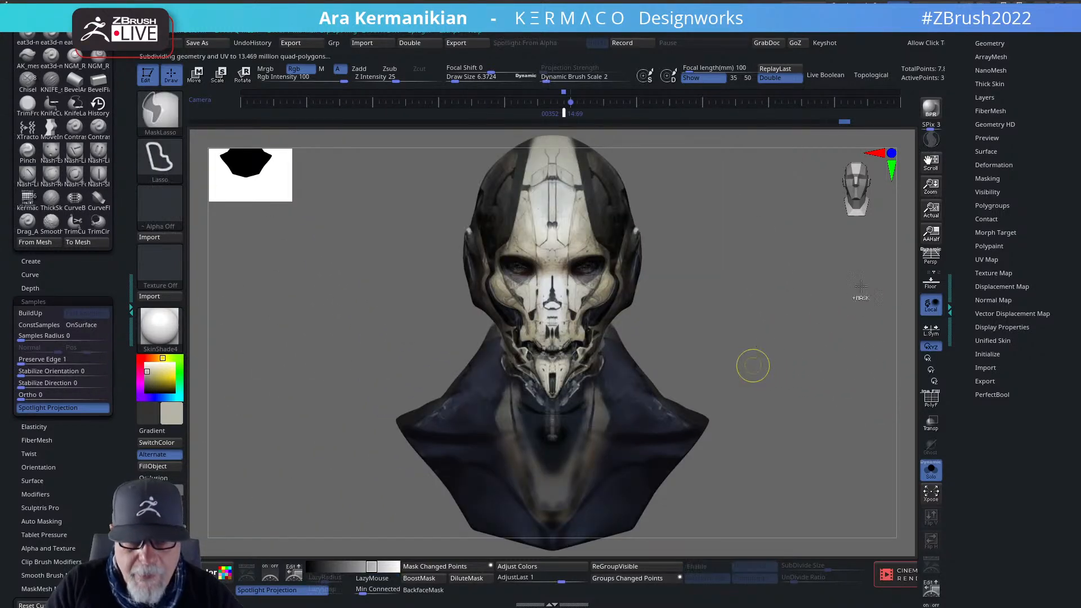
Show the Spotlight reference over the bust with its dial turned off, and hide the reference again.
key(shift+z)
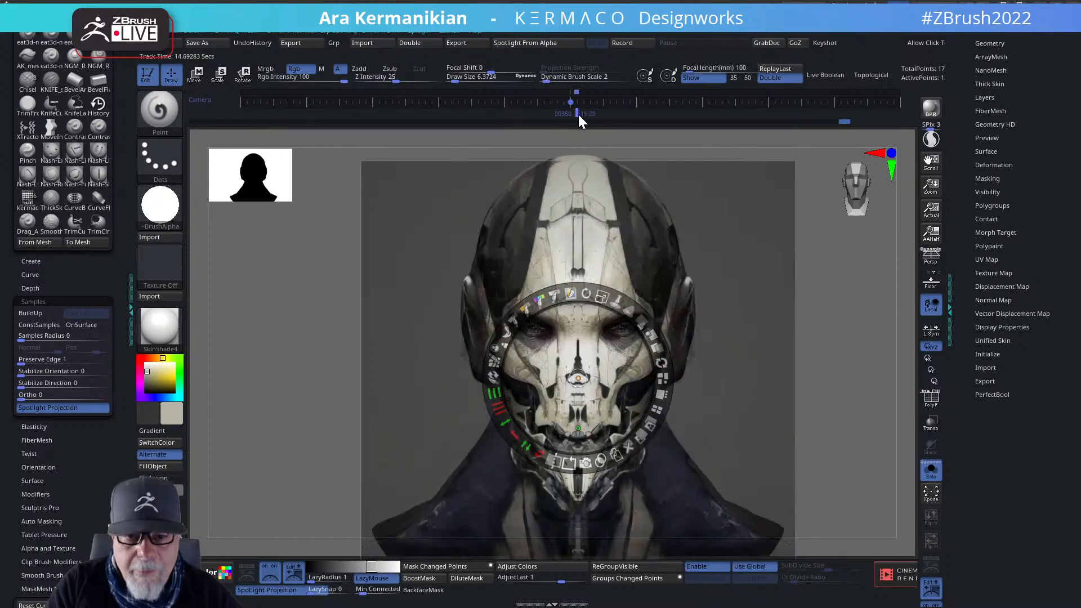
key(z)
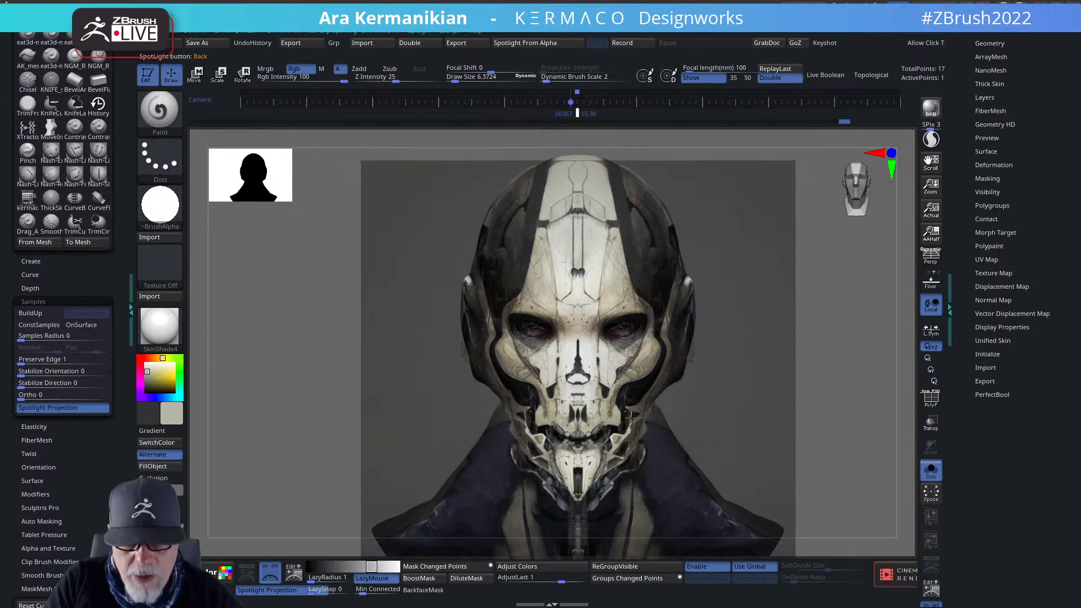
click(1018, 276)
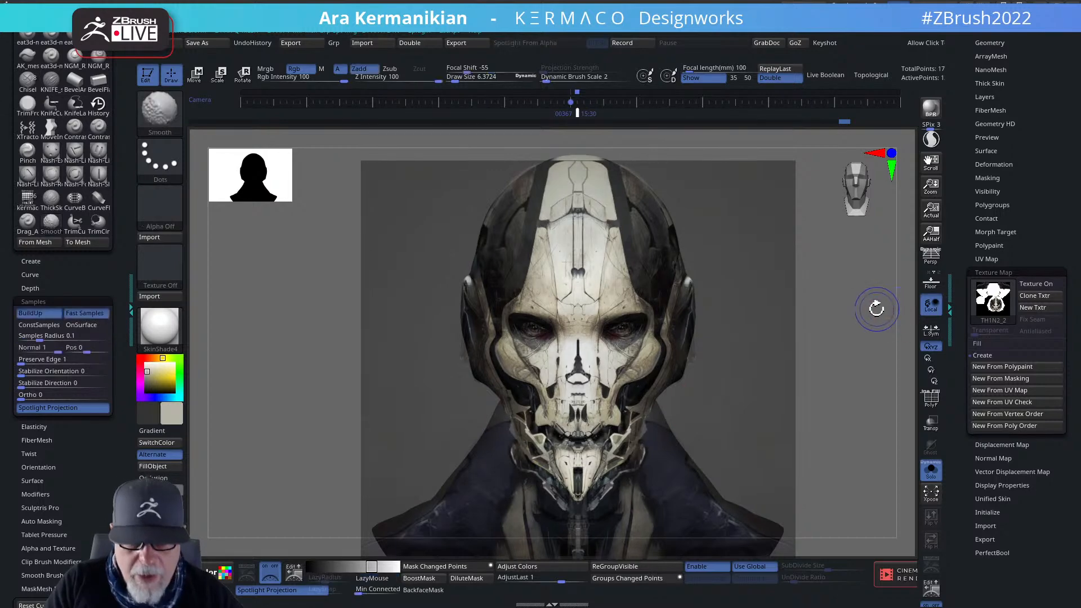
key(shift+z)
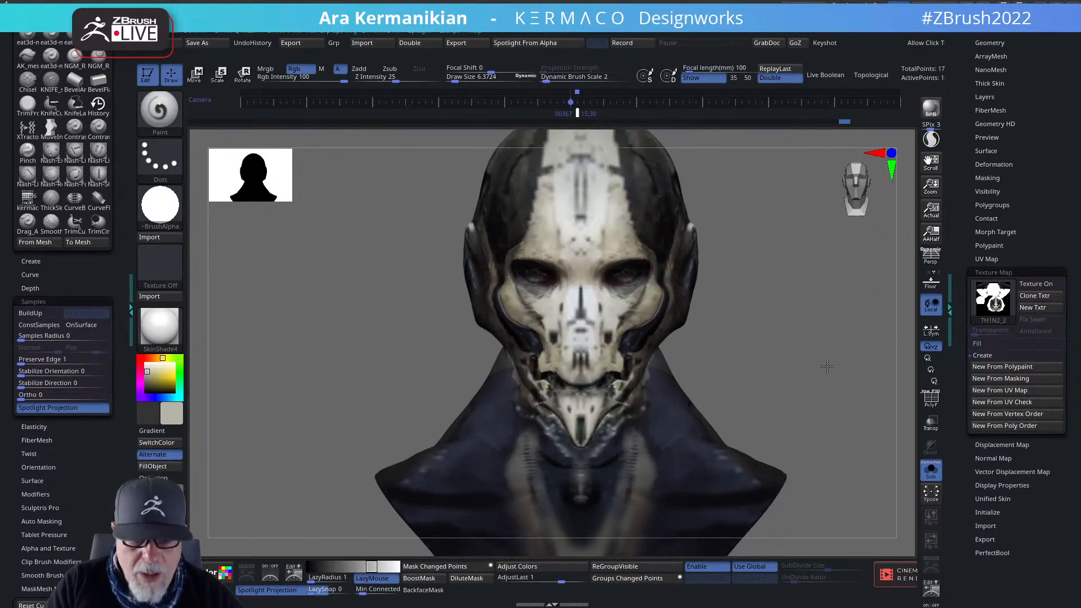
Set the bust to subdivision level 1.
mouse_move(813, 367)
mouse_down()
mouse_move(841, 371)
mouse_move(415, 456)
mouse_move(509, 454)
mouse_up()
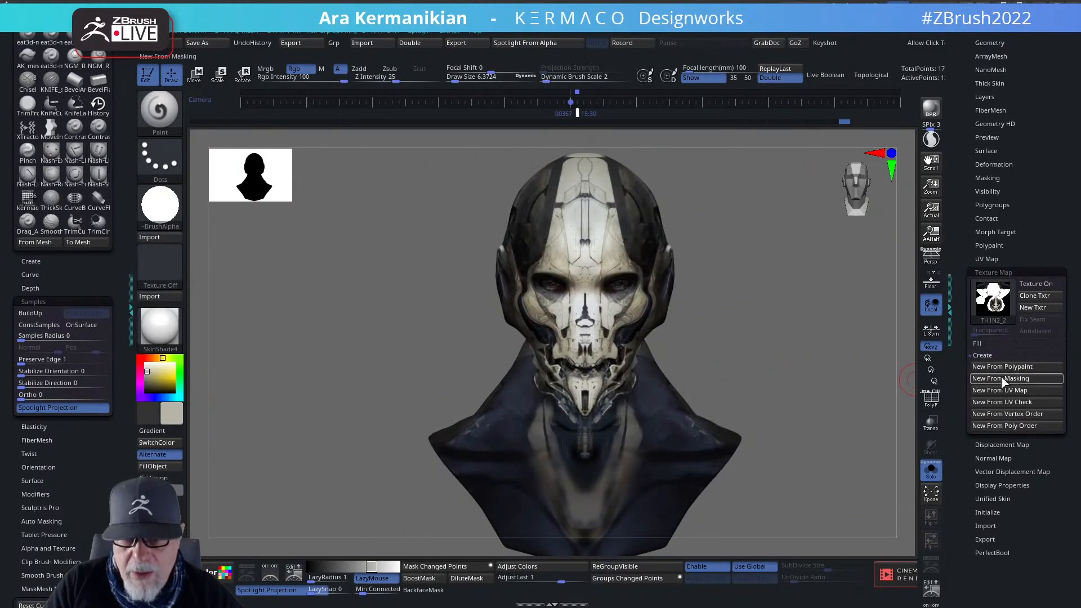
mouse_move(769, 412)
mouse_down()
mouse_move(785, 412)
mouse_move(763, 401)
mouse_move(766, 412)
mouse_move(772, 401)
mouse_up()
key(ctrl+space)
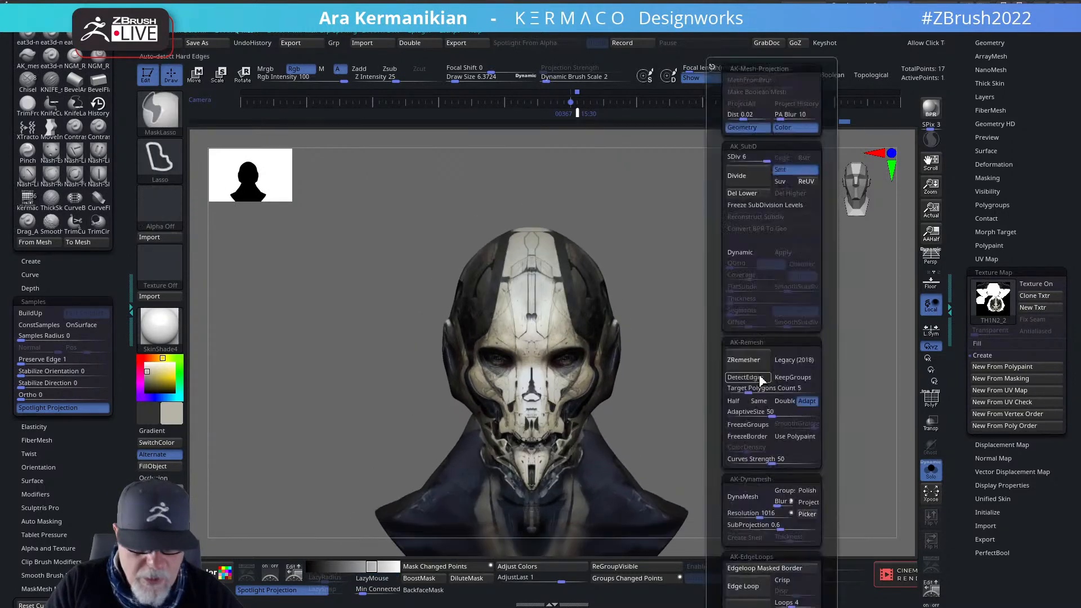
drag(738, 161, 613, 267)
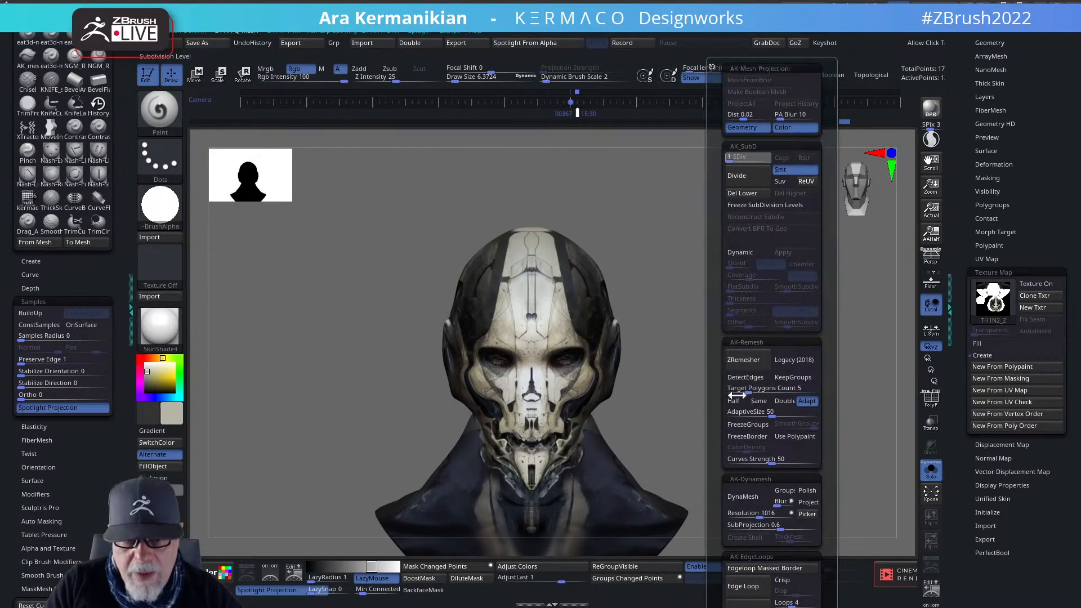
alt+drag(763, 404, 813, 363)
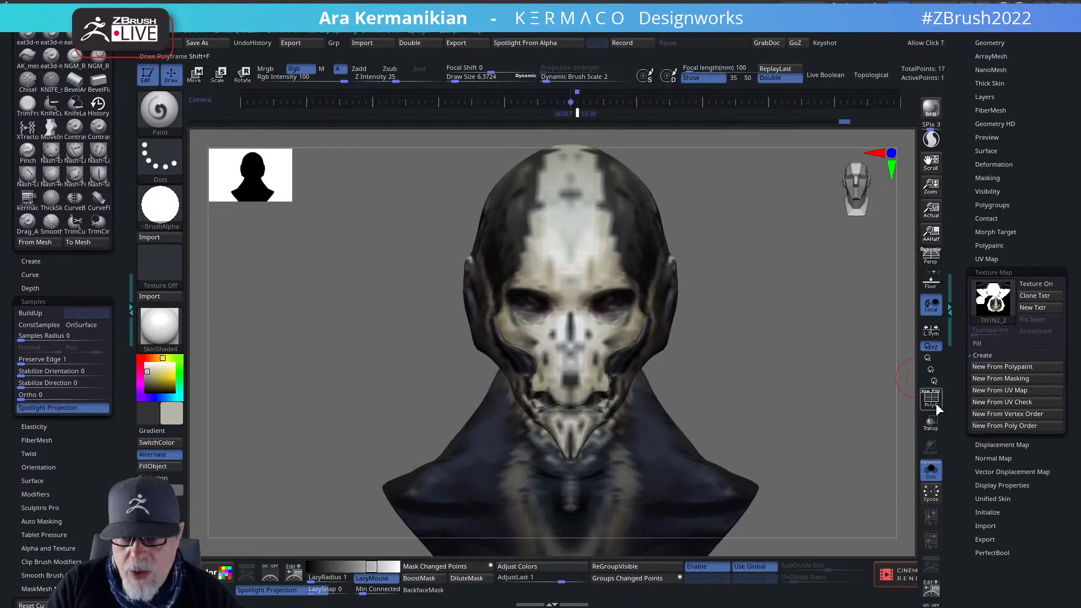
Turn off the polypaint display of the TH1N2_2 subtool.
click(999, 272)
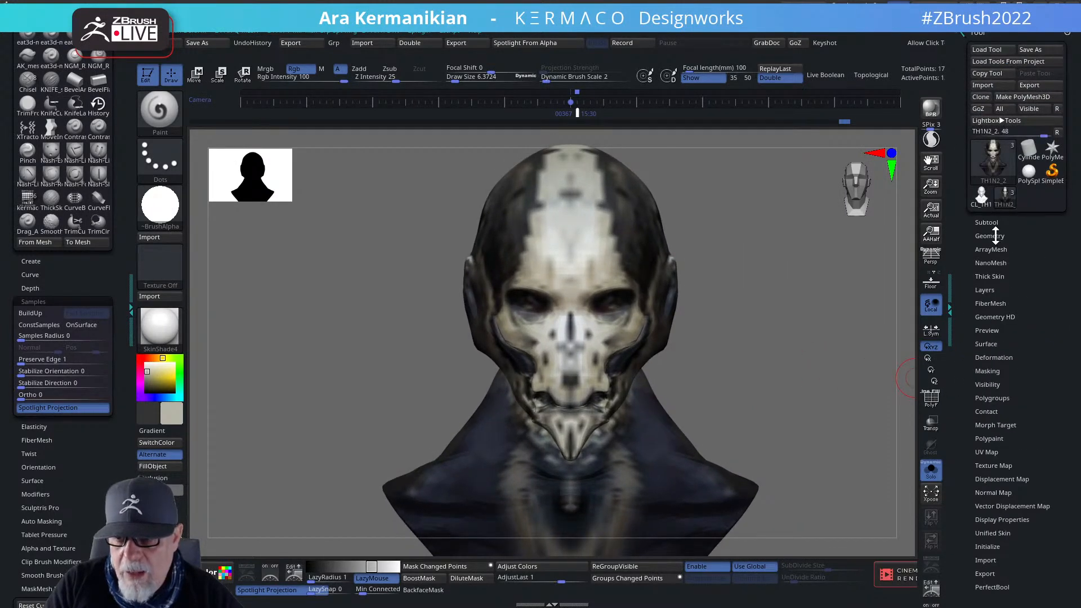
click(1007, 236)
click(992, 235)
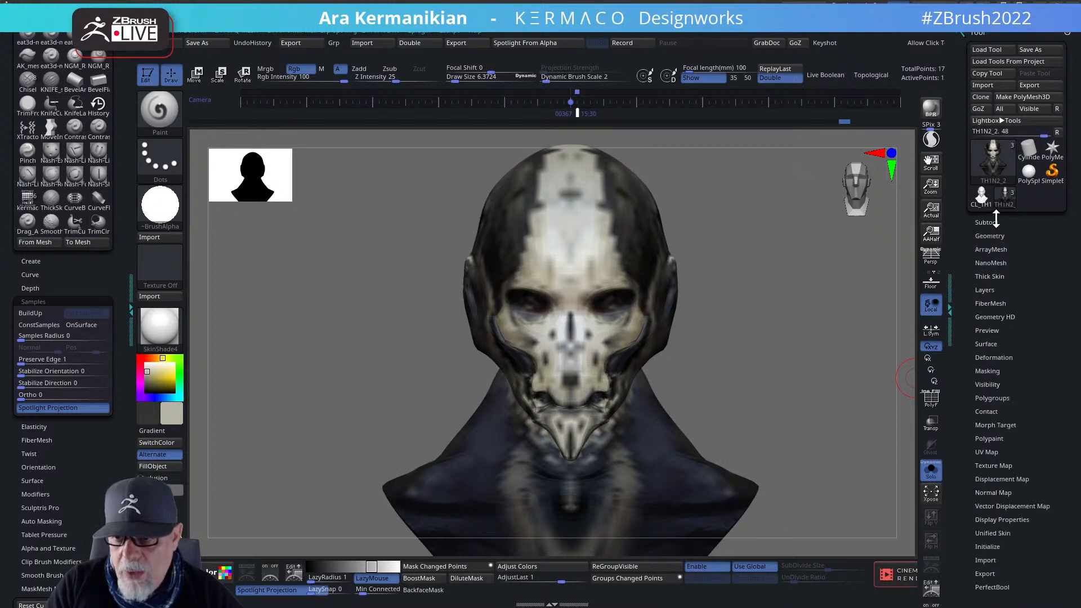
click(994, 222)
click(1046, 100)
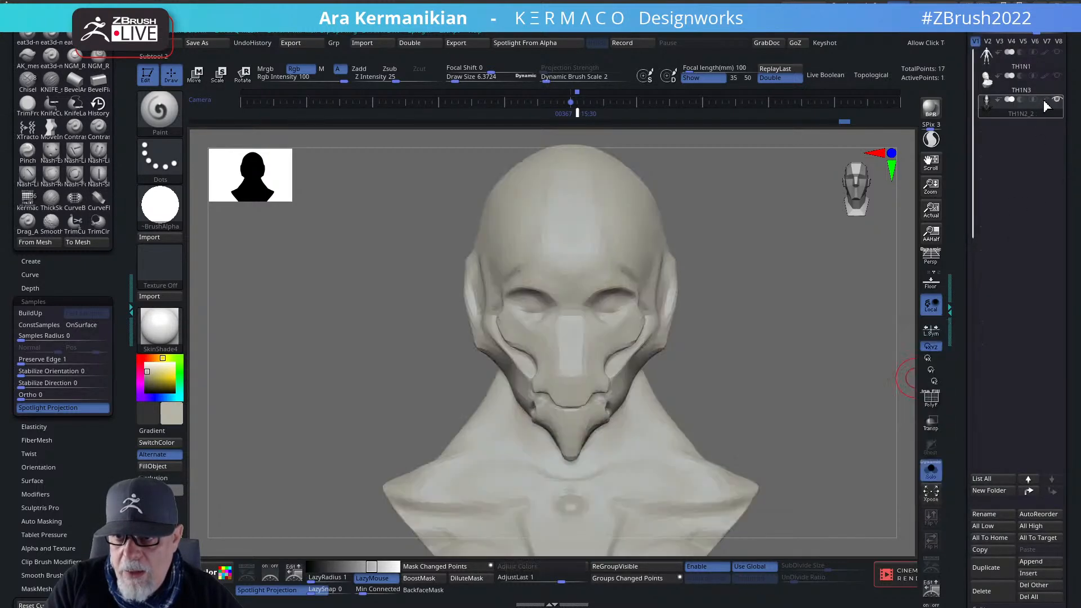
Switch to the Move brush with the Topological option for reshaping the mouth and jaw of the unpainted bust.
mouse_move(811, 364)
mouse_down()
mouse_move(762, 357)
mouse_move(861, 365)
mouse_move(744, 370)
mouse_move(756, 372)
mouse_up()
mouse_move(457, 453)
alt+mouse_down()
mouse_move(492, 424)
mouse_move(502, 437)
mouse_move(564, 427)
alt+mouse_up()
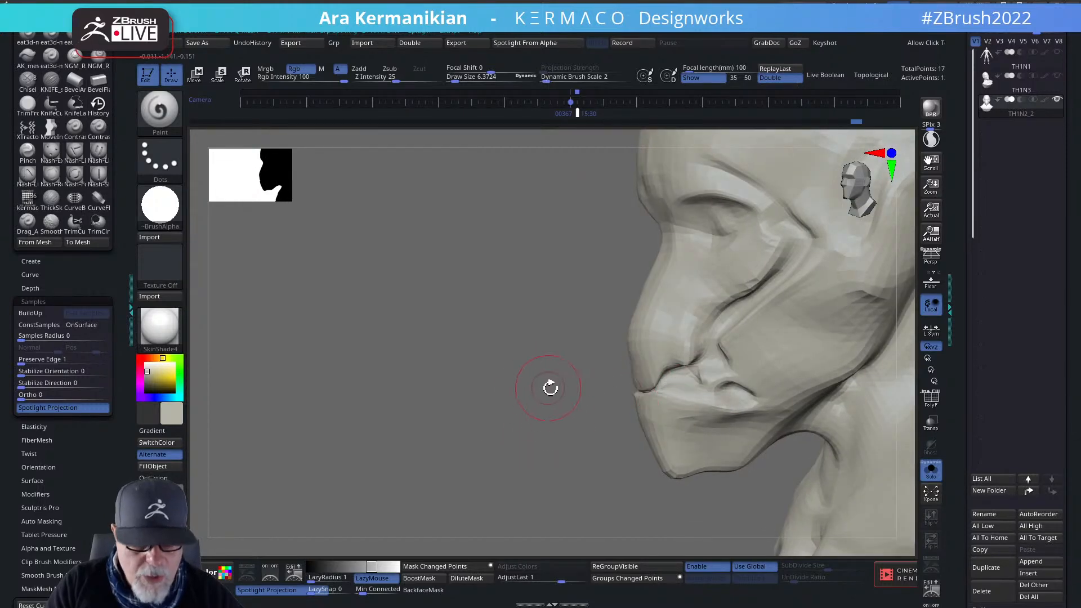
right_click(562, 359)
click(589, 338)
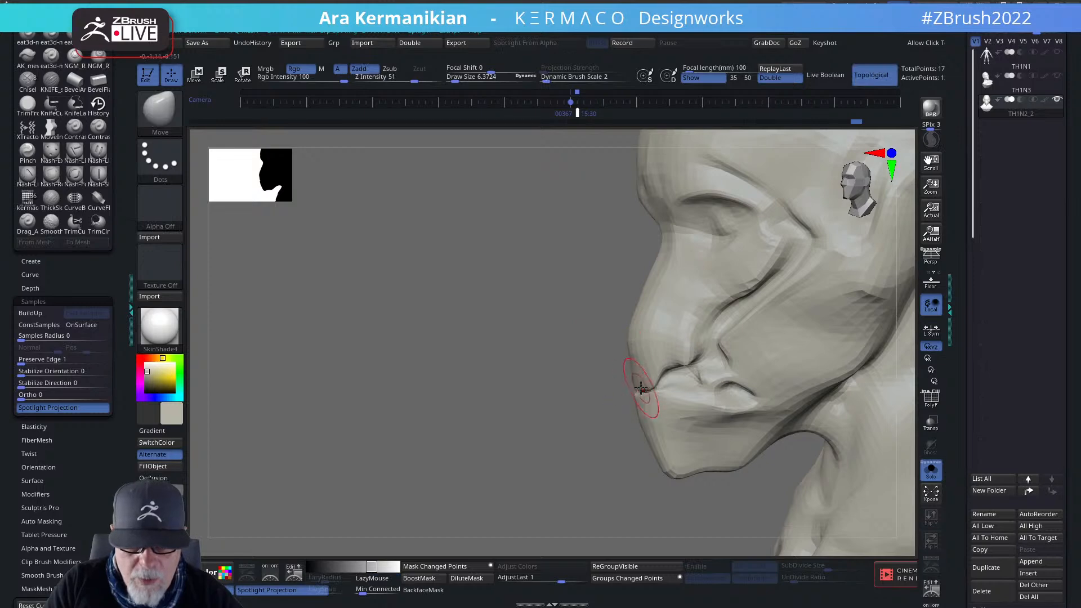
drag(526, 415, 674, 372)
drag(829, 383, 801, 386)
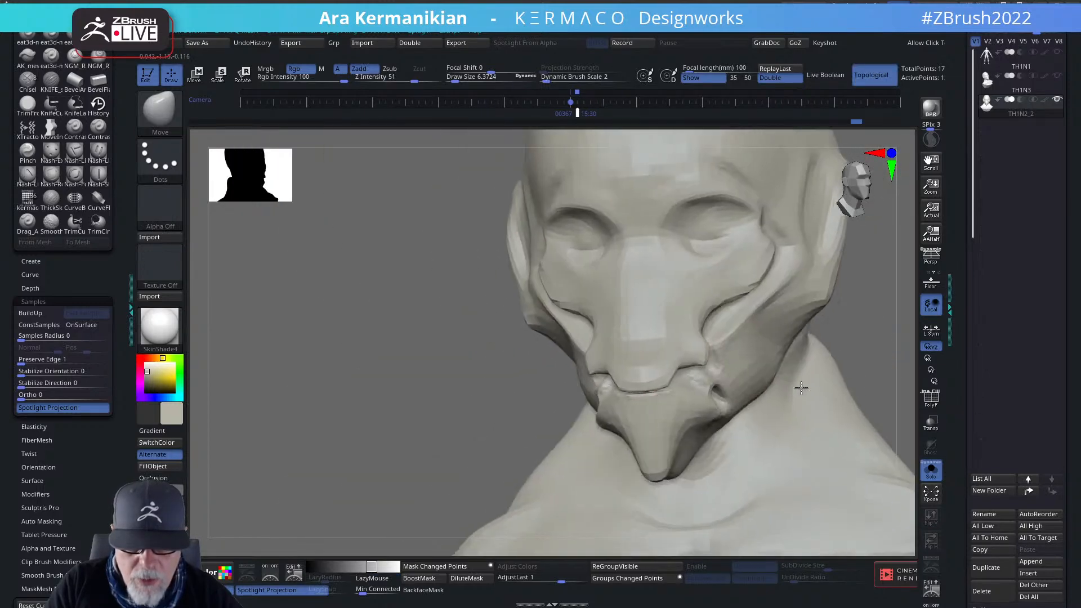
drag(496, 423, 314, 380)
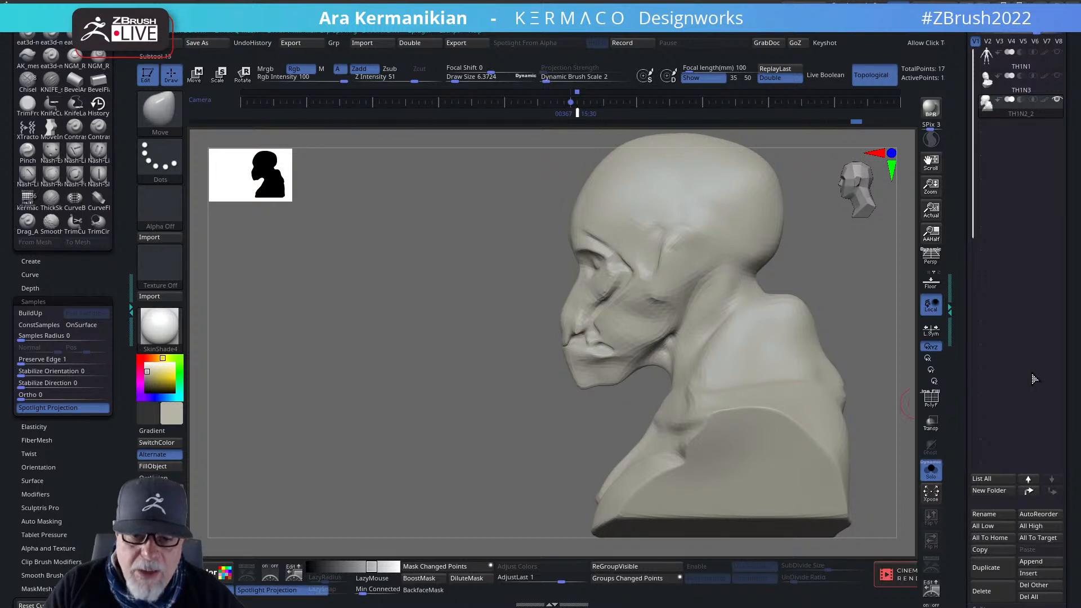
Reduce the Move brush's draw size to about 2.6 for work around the mouth line and chin.
drag(409, 426, 650, 406)
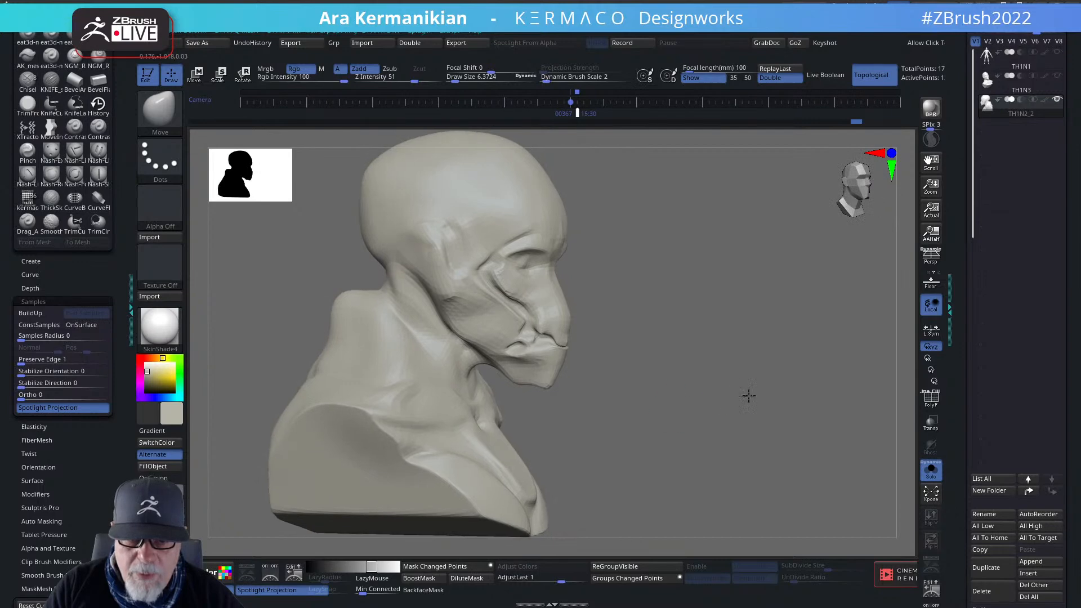
mouse_move(748, 395)
alt+mouse_down()
mouse_move(777, 433)
mouse_move(729, 385)
alt+mouse_up()
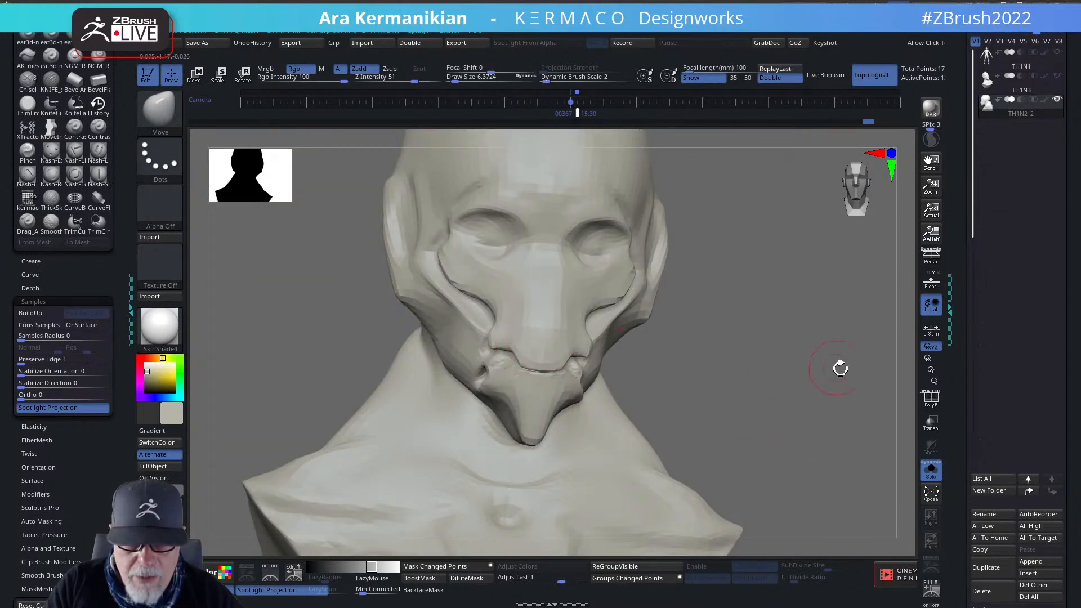
drag(840, 367, 803, 374)
alt+drag(839, 338, 856, 406)
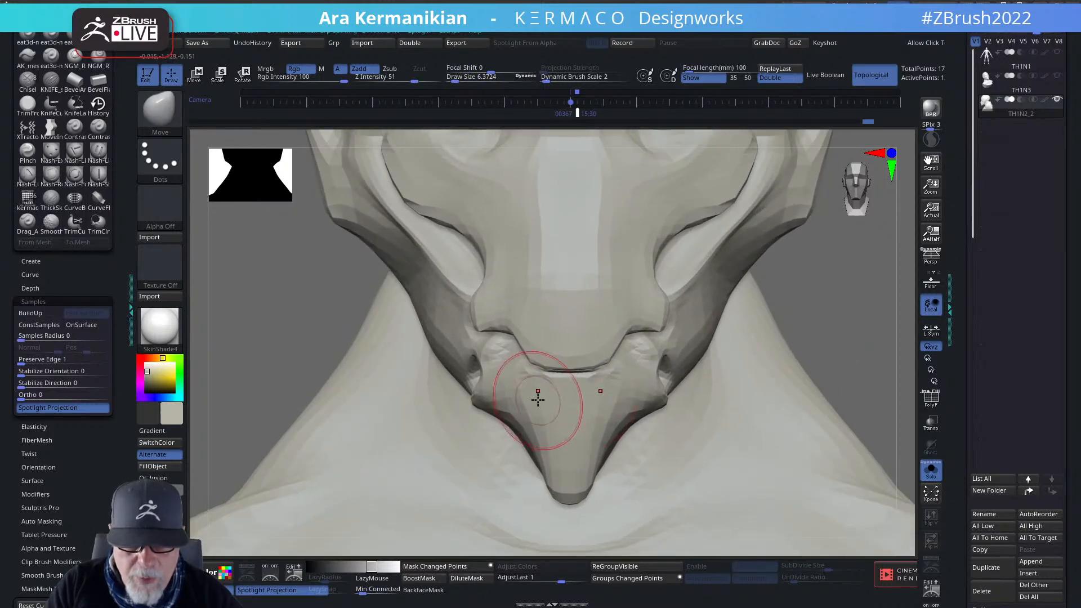
key(z)
drag(551, 392, 635, 386)
drag(878, 331, 831, 331)
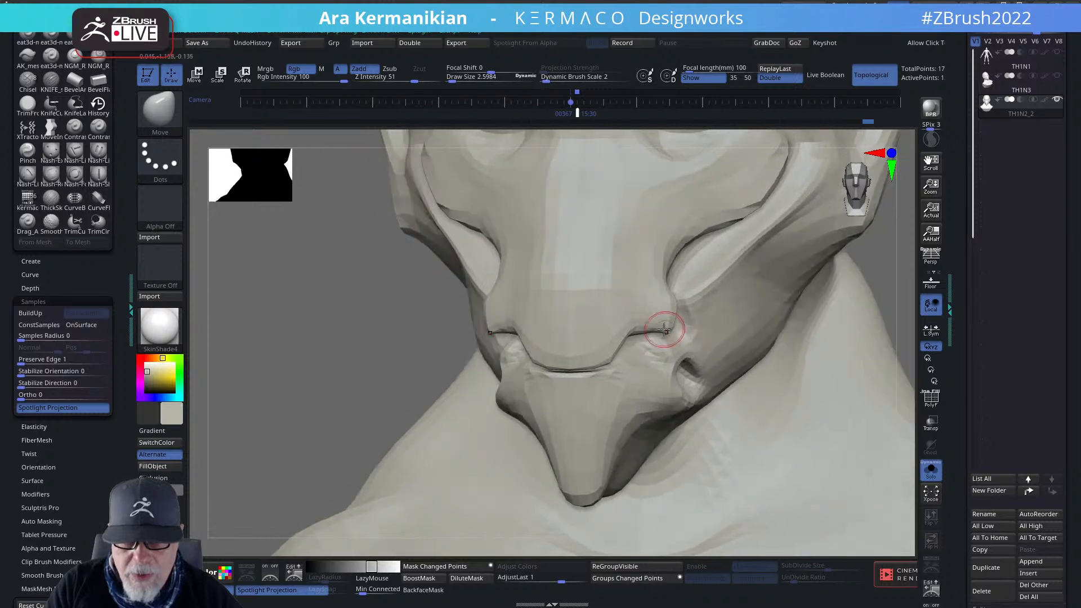
alt+drag(890, 285, 292, 372)
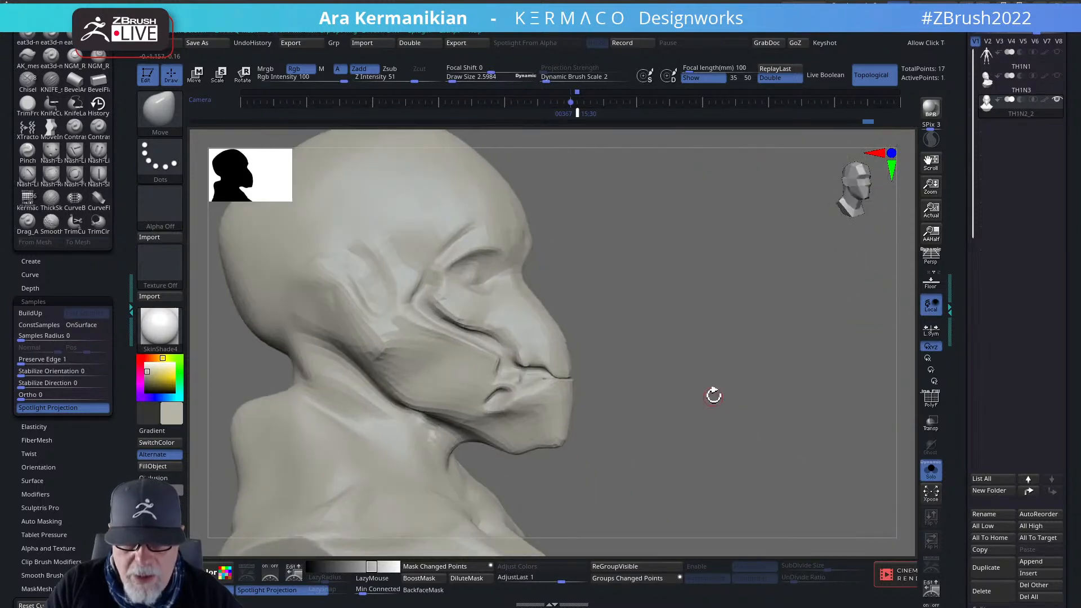
Refine the mouth corner and the lip line of the unpainted bust with the Move brush, checking side and front views.
drag(713, 394, 604, 386)
mouse_move(696, 374)
alt+mouse_down()
mouse_move(707, 357)
mouse_move(727, 383)
mouse_move(714, 393)
mouse_move(625, 388)
mouse_move(597, 355)
mouse_move(641, 327)
alt+mouse_up()
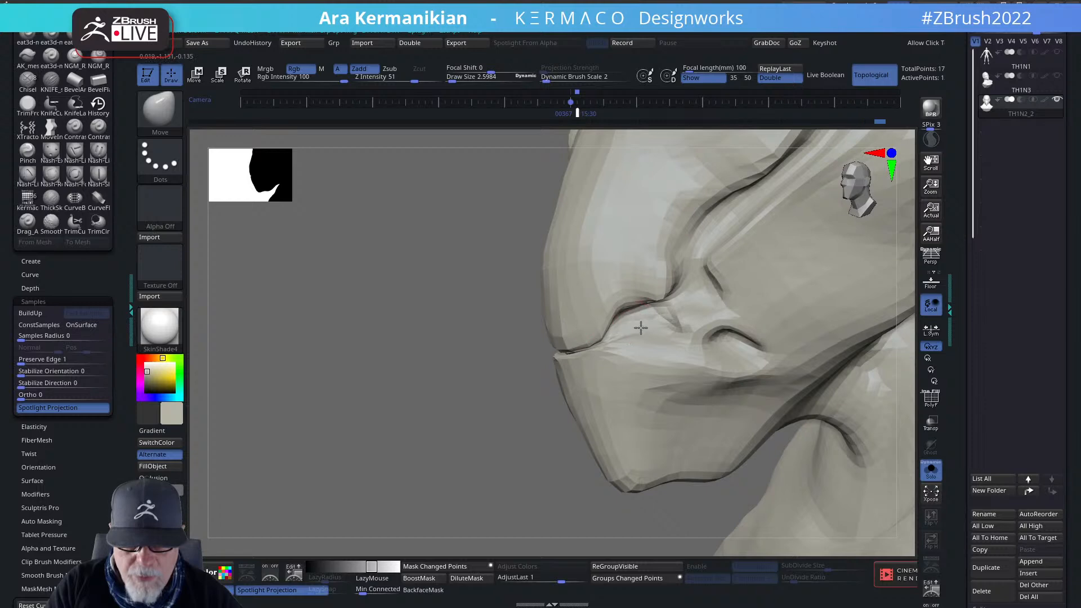
drag(312, 423, 611, 451)
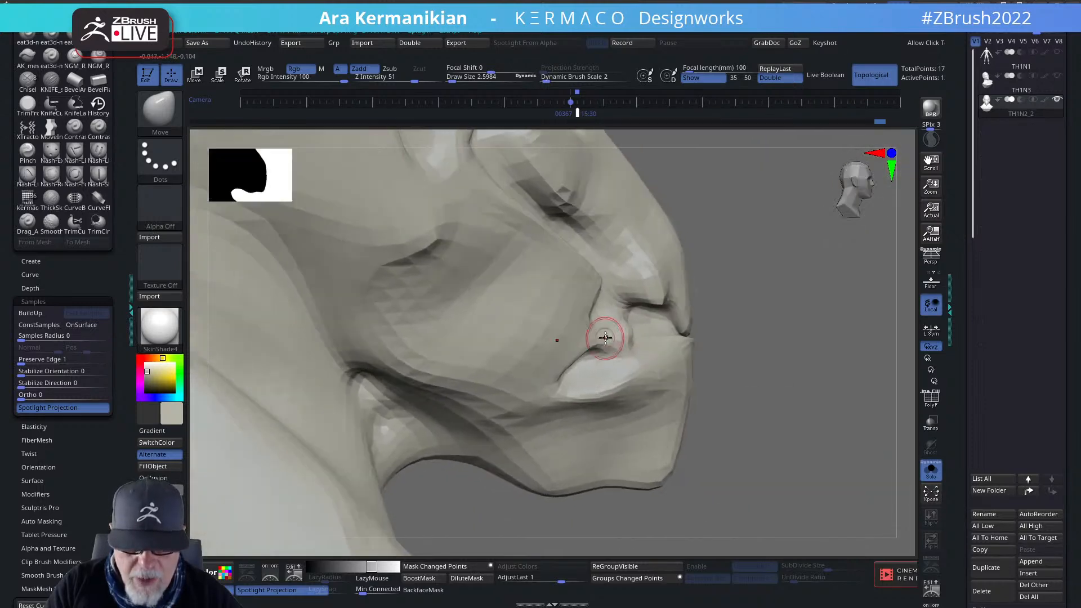
drag(815, 338, 620, 321)
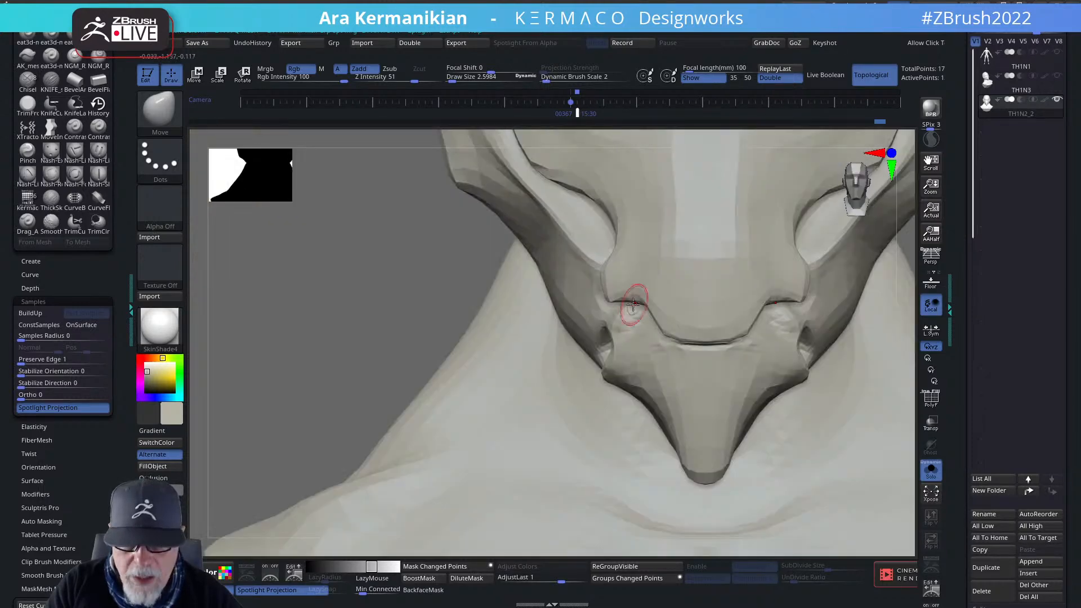
alt+drag(331, 350, 181, 334)
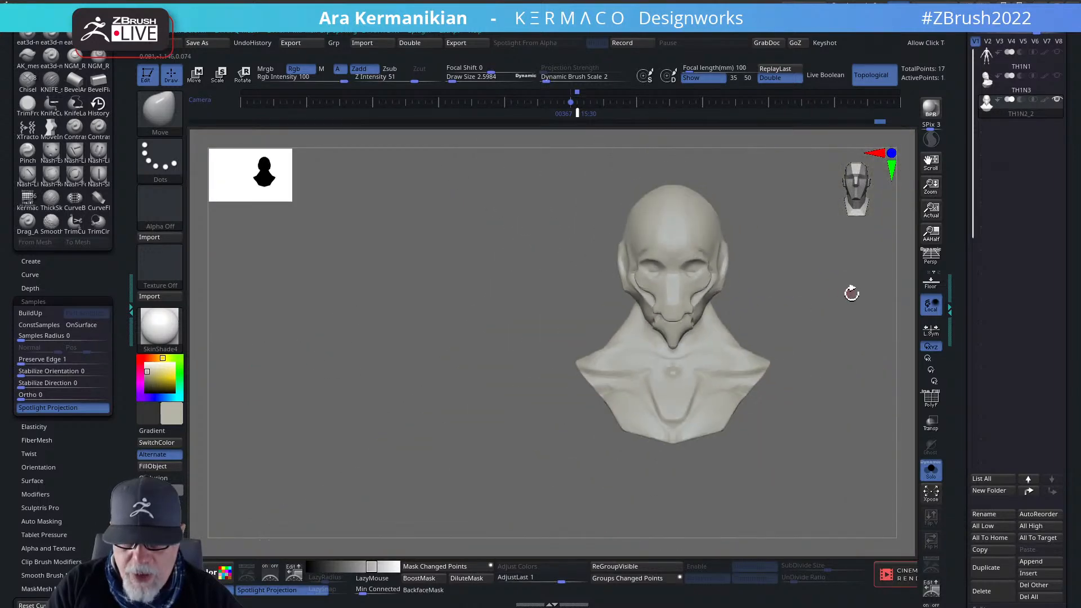
Set the Move brush's draw size to about 7.4 and reshape the lower jaw and chin in front, side and three-quarter views.
mouse_move(848, 294)
alt+mouse_down()
mouse_move(746, 358)
mouse_move(748, 389)
mouse_move(811, 334)
mouse_move(777, 318)
mouse_move(529, 362)
mouse_move(541, 366)
alt+mouse_up()
key(s)
shift+drag(795, 340, 688, 354)
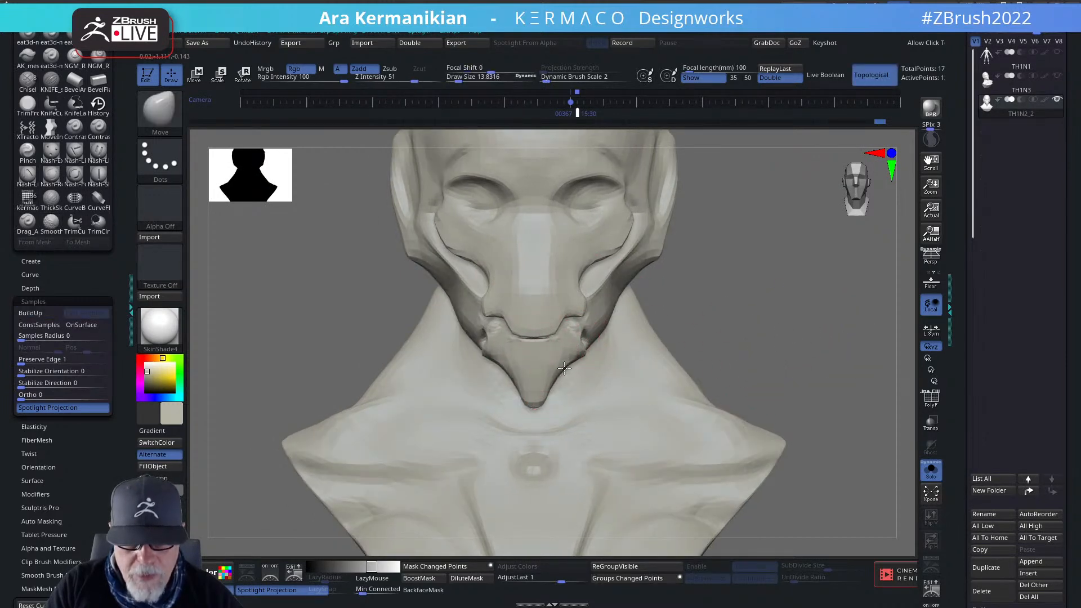
drag(770, 357, 657, 338)
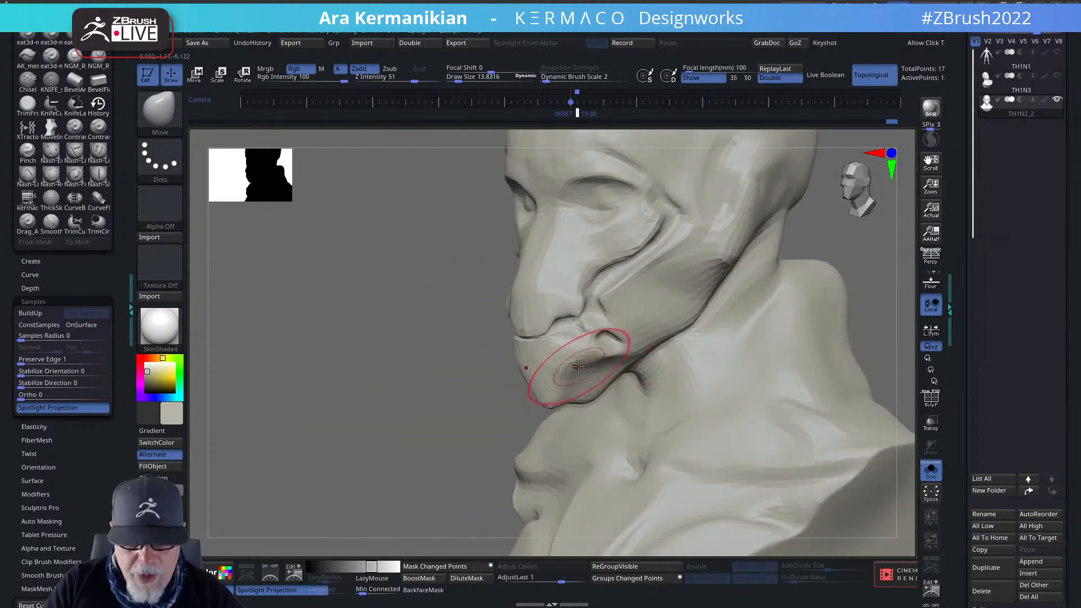
key(bracketleft)
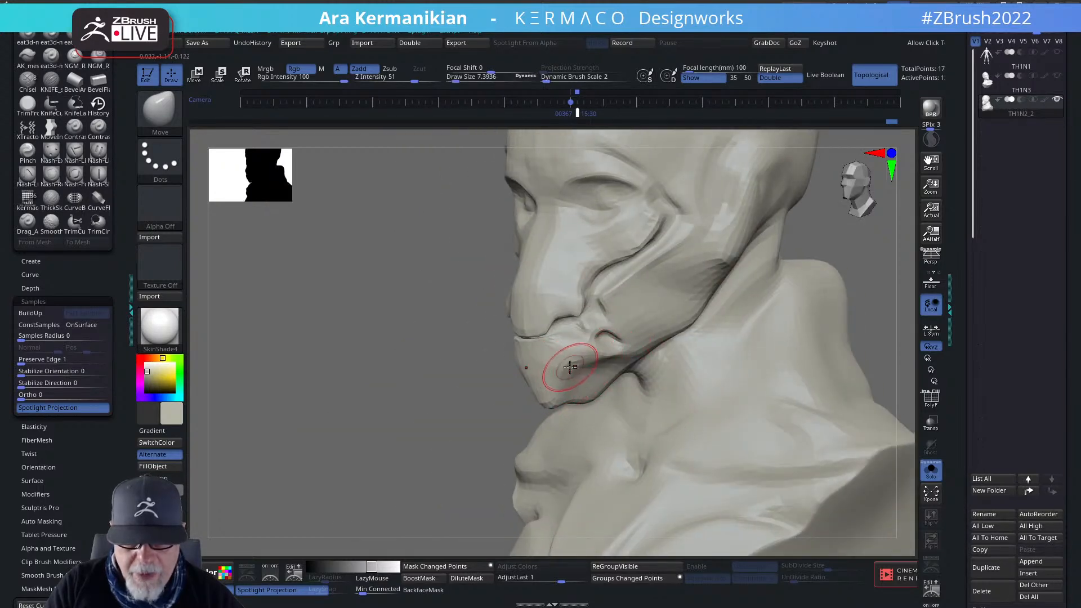
drag(398, 423, 454, 398)
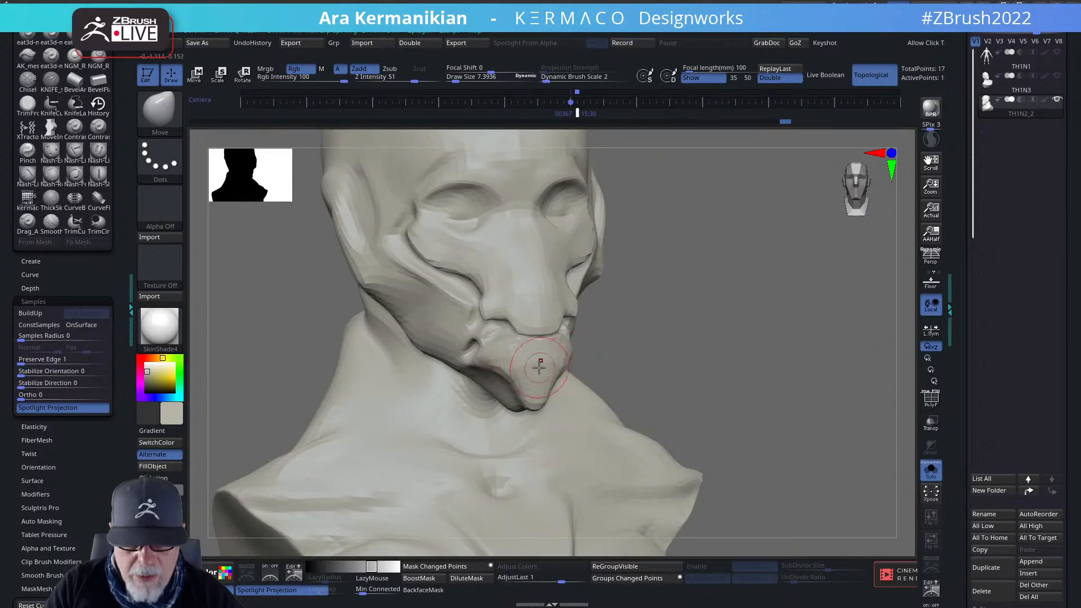
key(shift)
drag(748, 374, 741, 370)
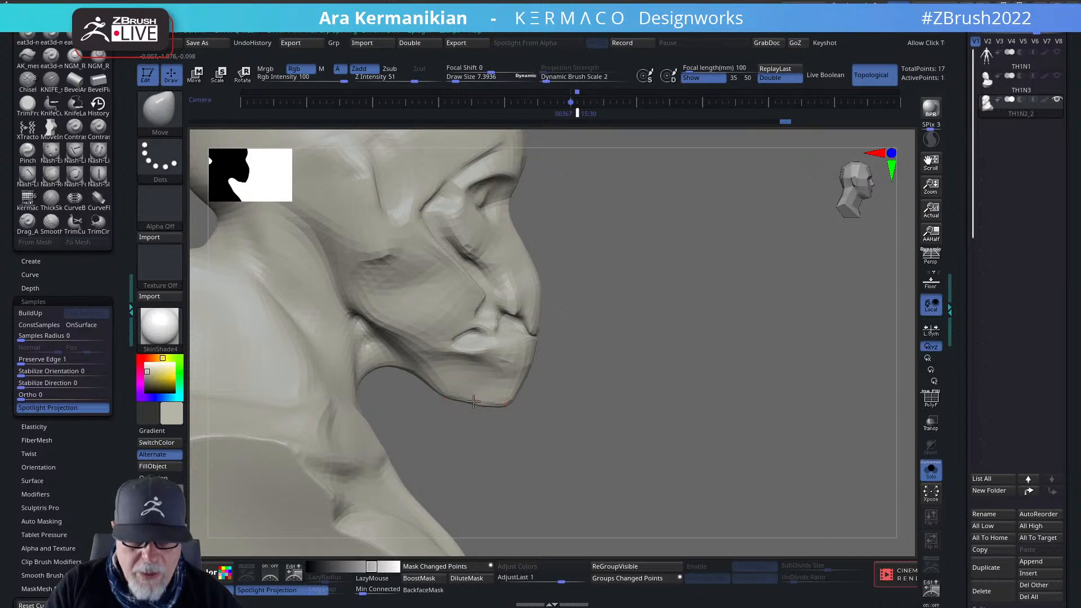
key(shift)
shift+drag(601, 411, 476, 394)
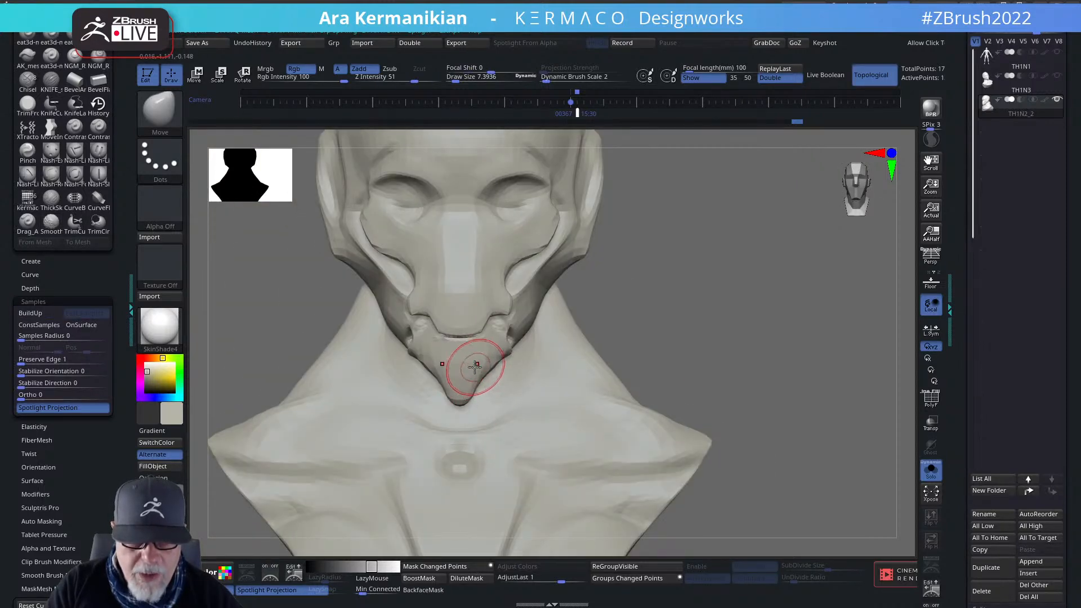
Try pulling the neck-to-shoulder slope outward with the Move brush, and undo the stroke.
key(f)
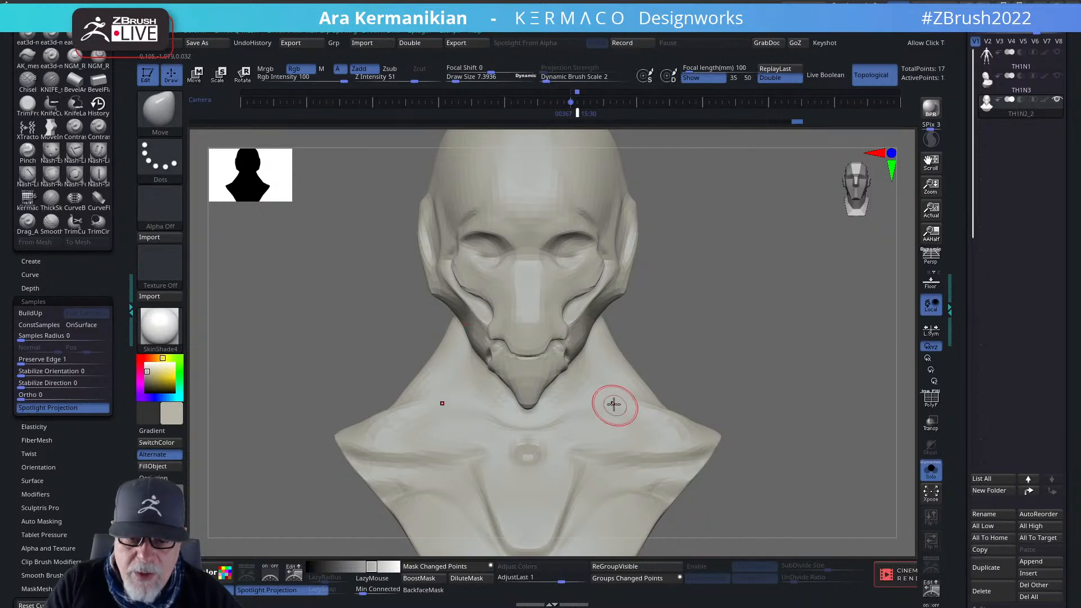
mouse_move(632, 388)
mouse_down()
mouse_move(738, 360)
mouse_move(714, 358)
mouse_up()
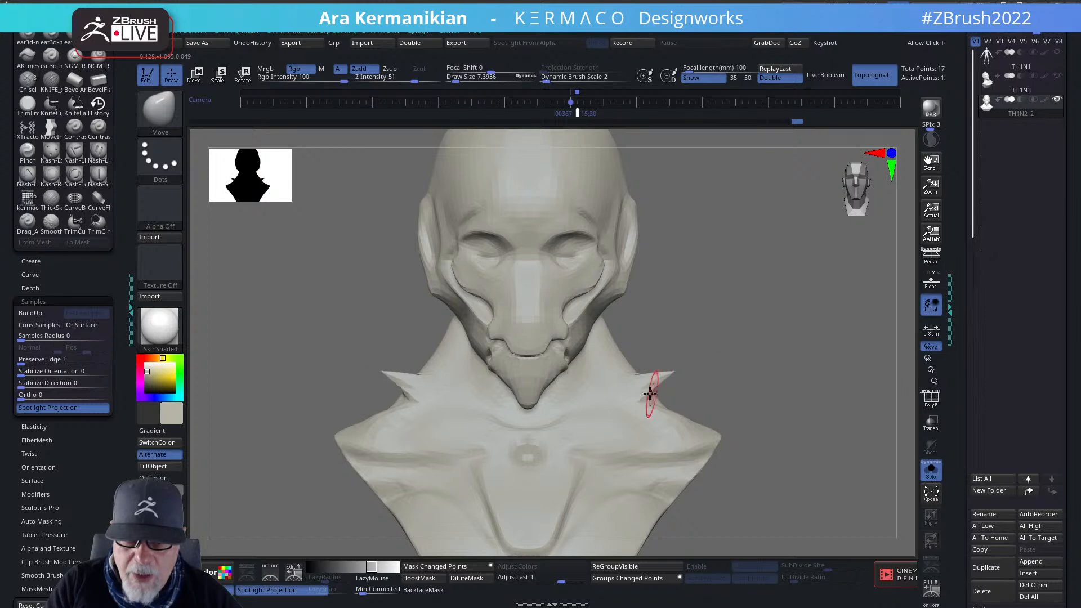
key(ctrl+z)
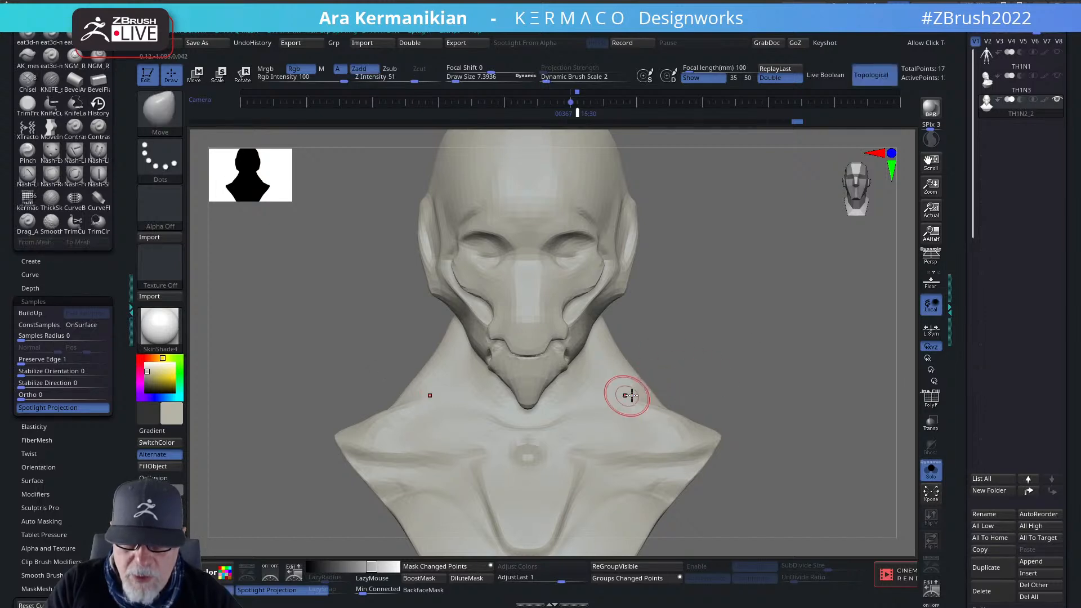
Turn off the Move brush's AccuCurve option and test it with a pull on the neck-to-shoulder slope, undoing the stroke.
key(ctrl+b)
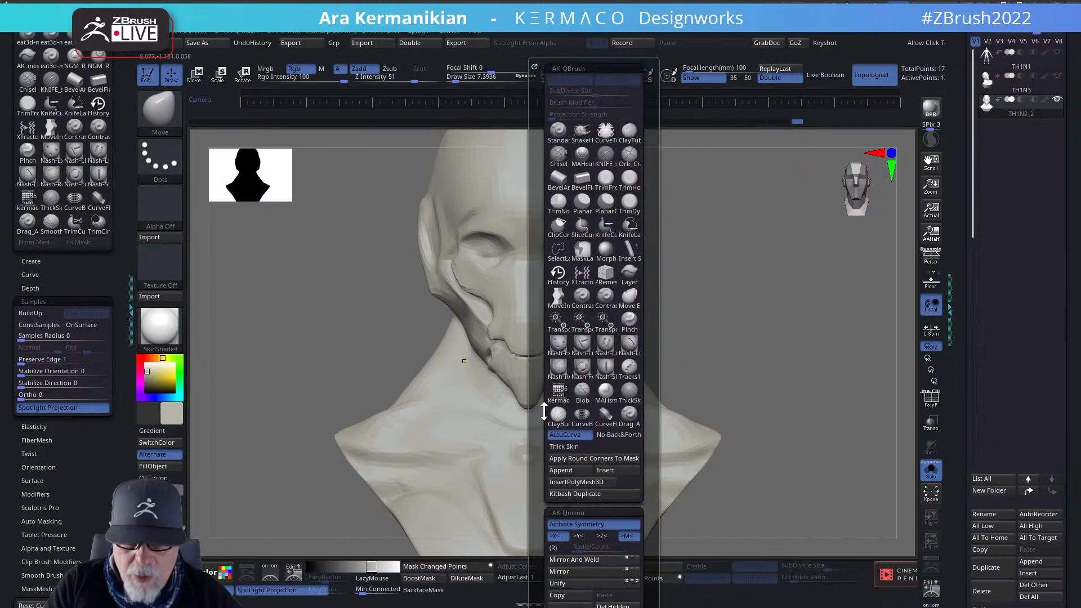
click(572, 437)
key(ctrl+z)
drag(635, 389, 699, 362)
key(ctrl+z)
key(ctrl+z)
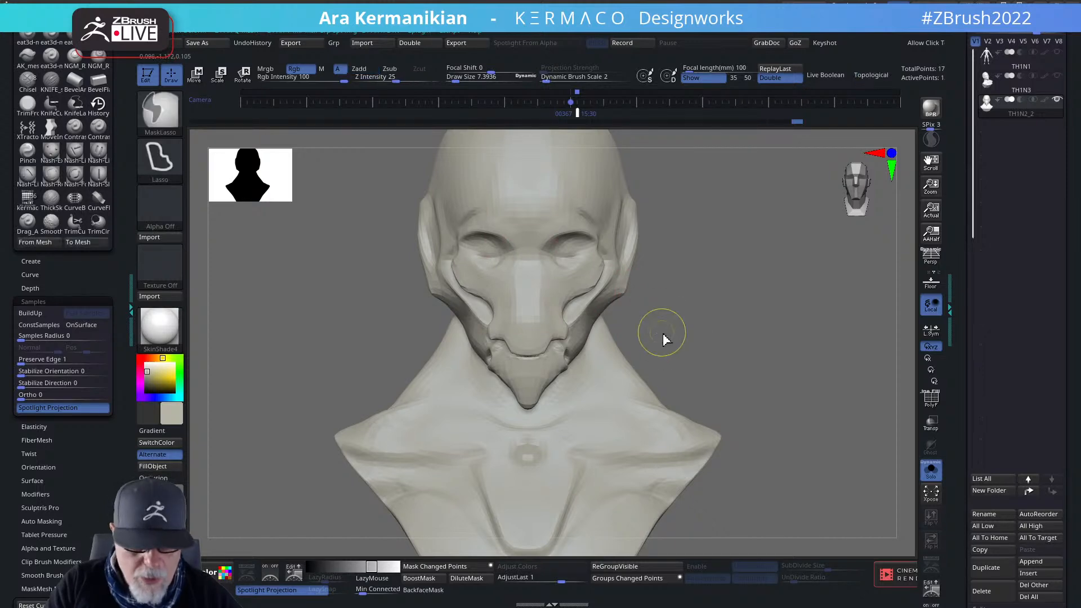
key(ctrl+space)
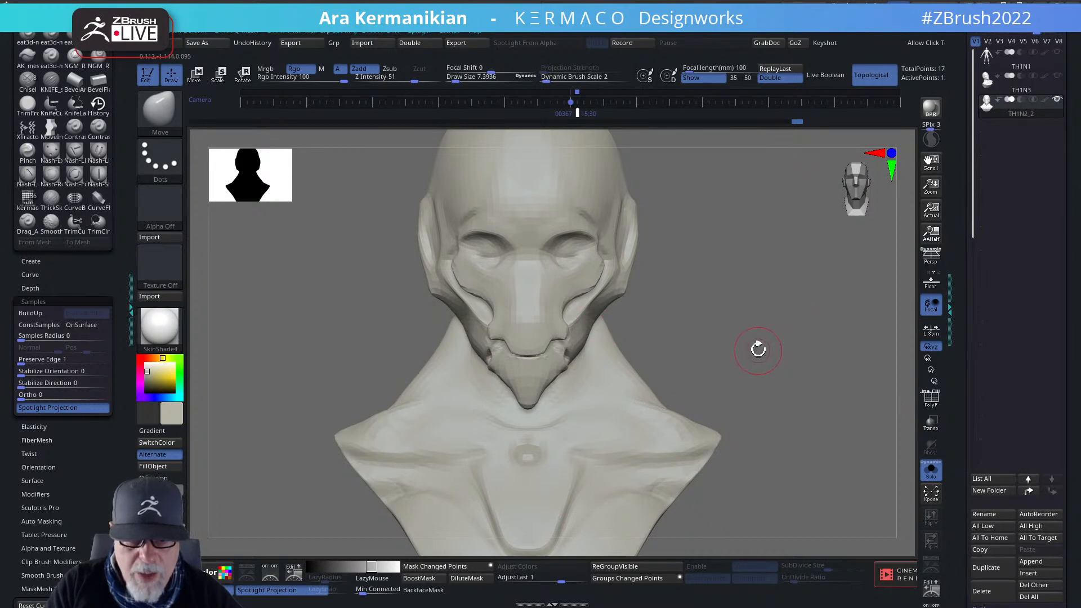
Turn on the polyframe display and examine the bust's edge flow from the front and side.
drag(783, 335, 738, 338)
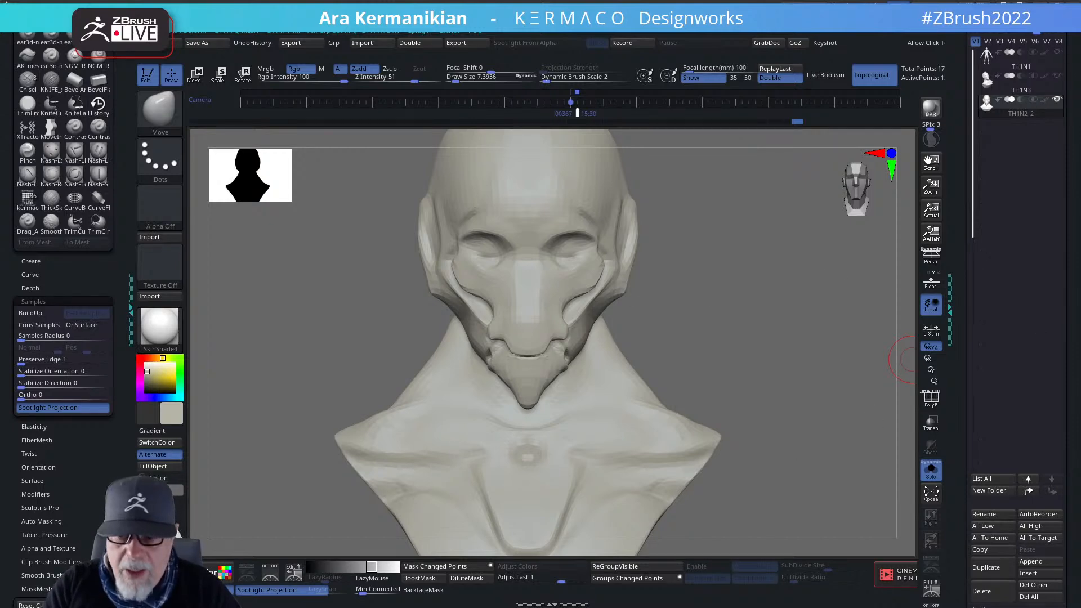
click(932, 401)
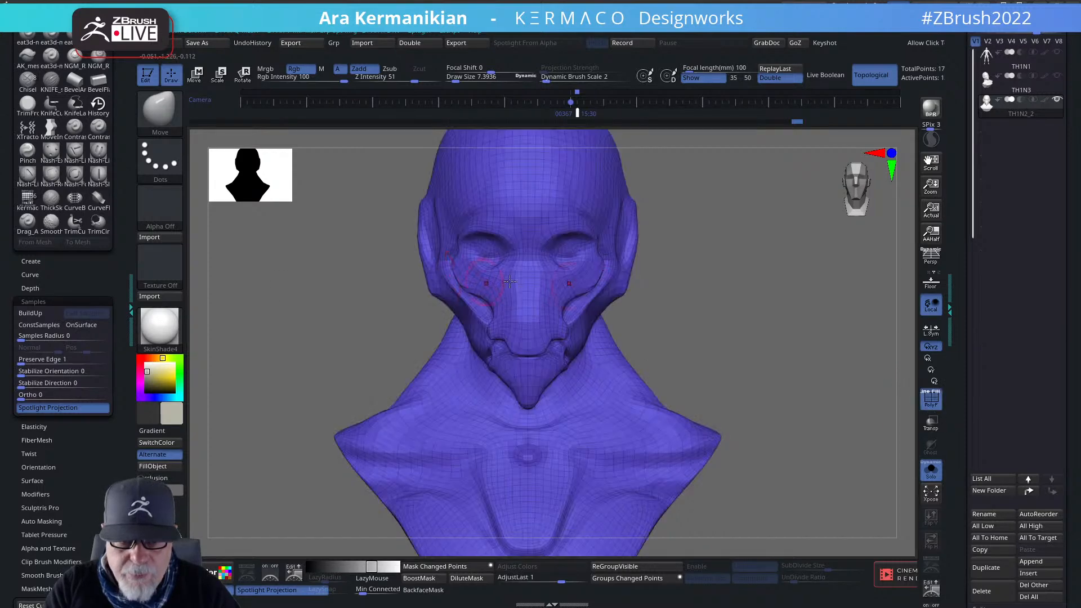
mouse_move(648, 287)
mouse_down()
mouse_move(614, 287)
mouse_move(650, 285)
mouse_up()
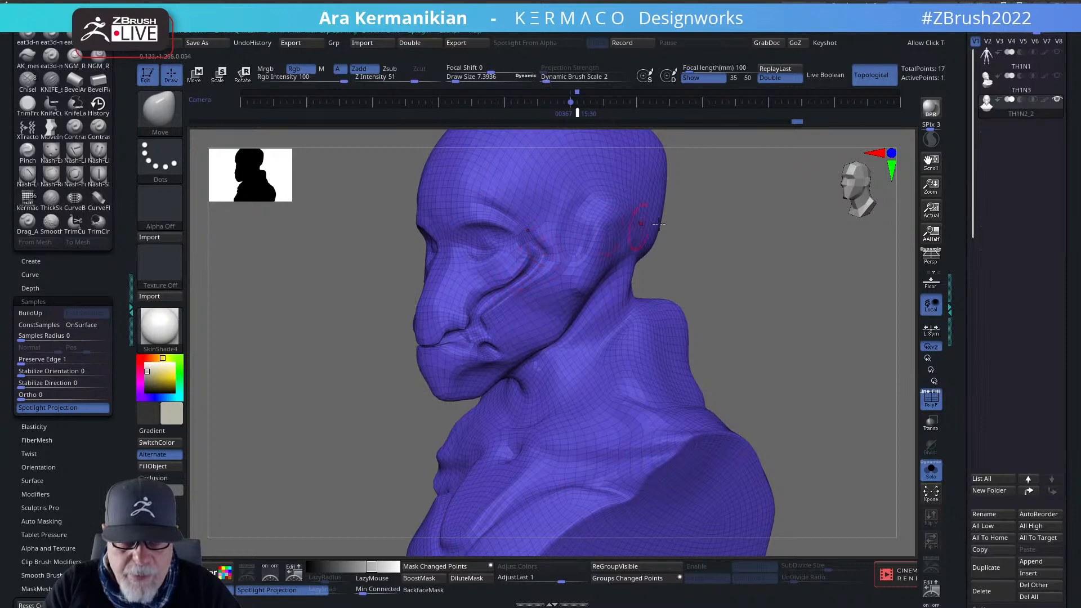
drag(789, 246, 836, 252)
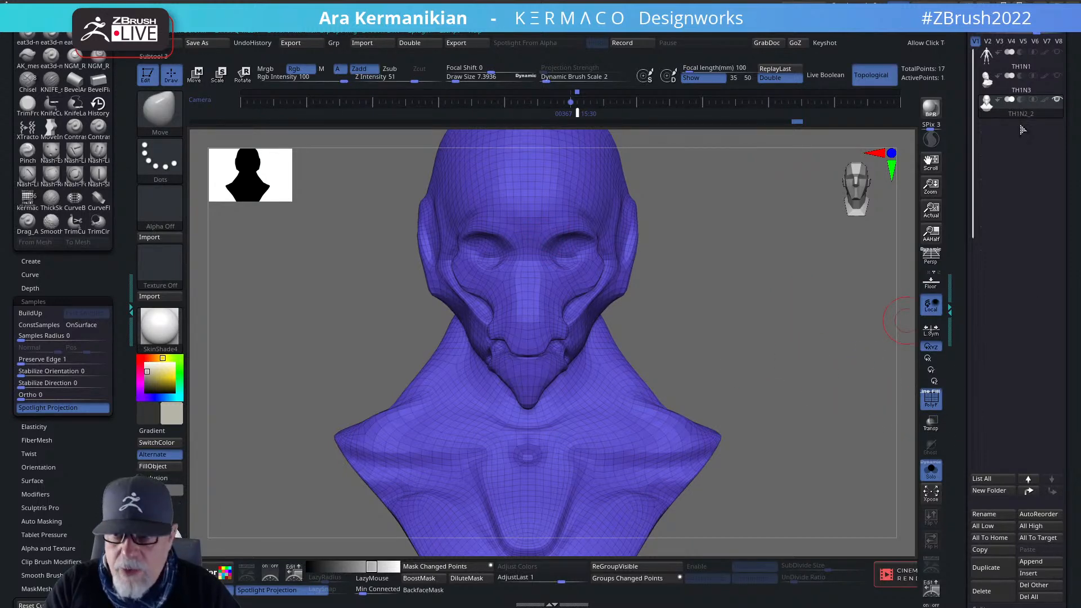
Turn the polypaint display of the TH1N2_2 subtool back on and raise the bust by one subdivision level.
click(1045, 100)
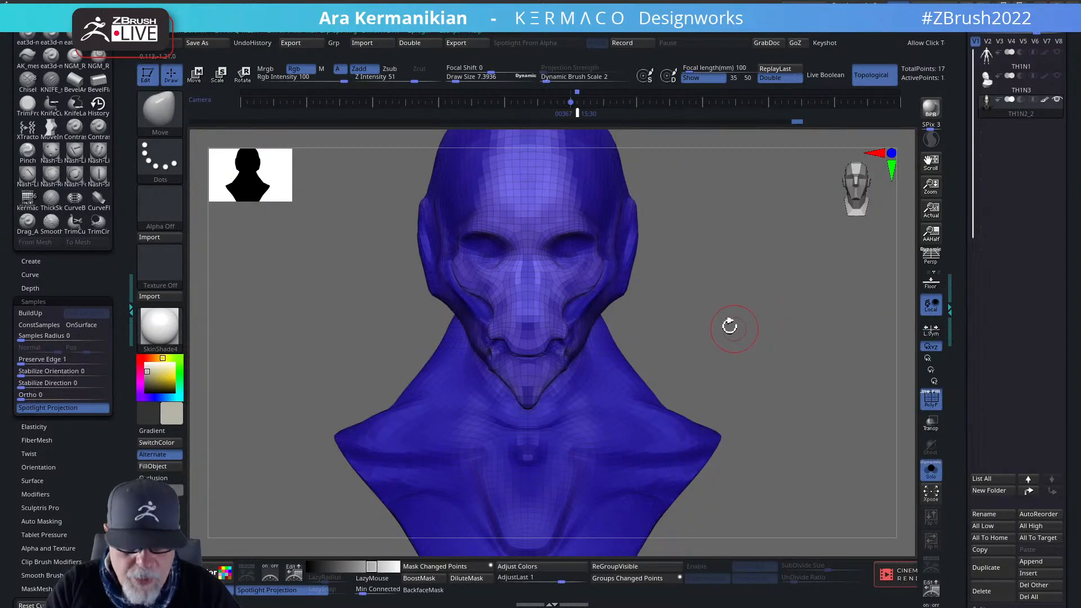
key(ctrl+d)
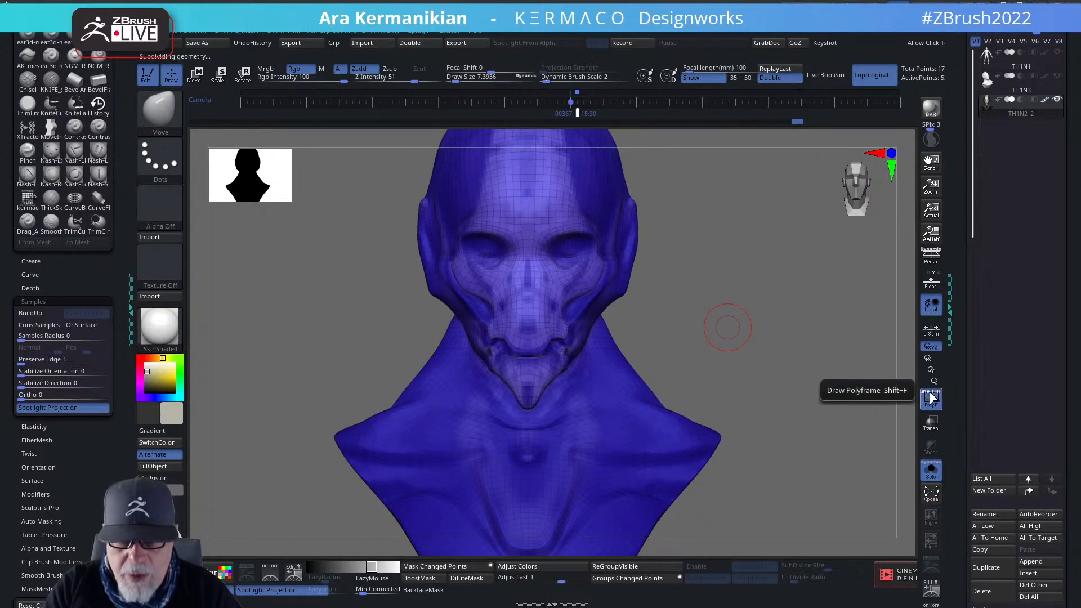
Hide the polyframe fill so only wireframe lines overlay the painted bust, and check the head from both sides.
click(936, 392)
drag(772, 326, 541, 329)
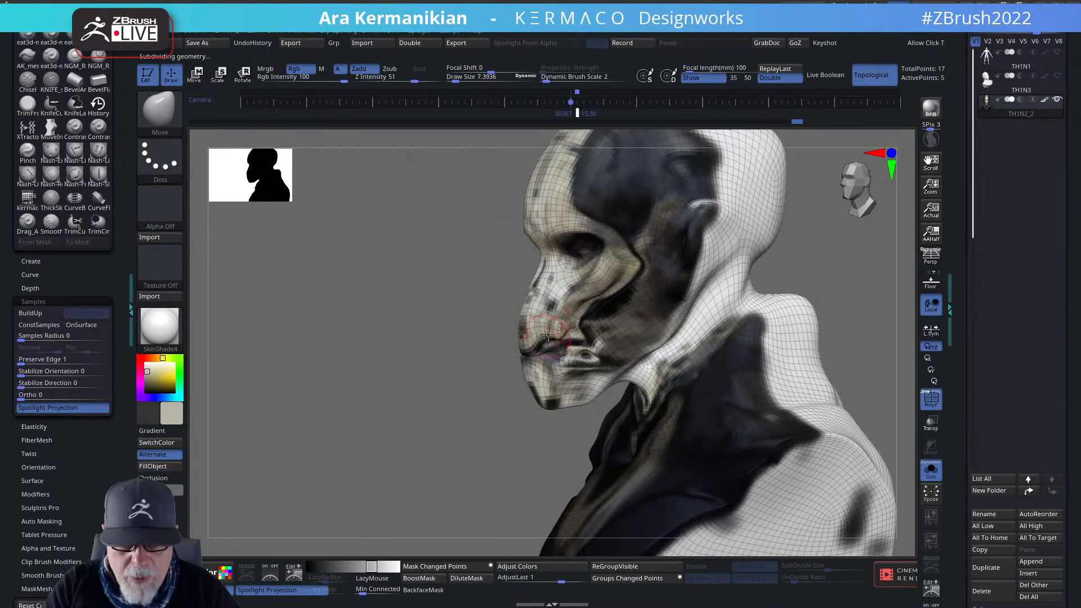
drag(406, 345, 609, 279)
drag(805, 284, 867, 276)
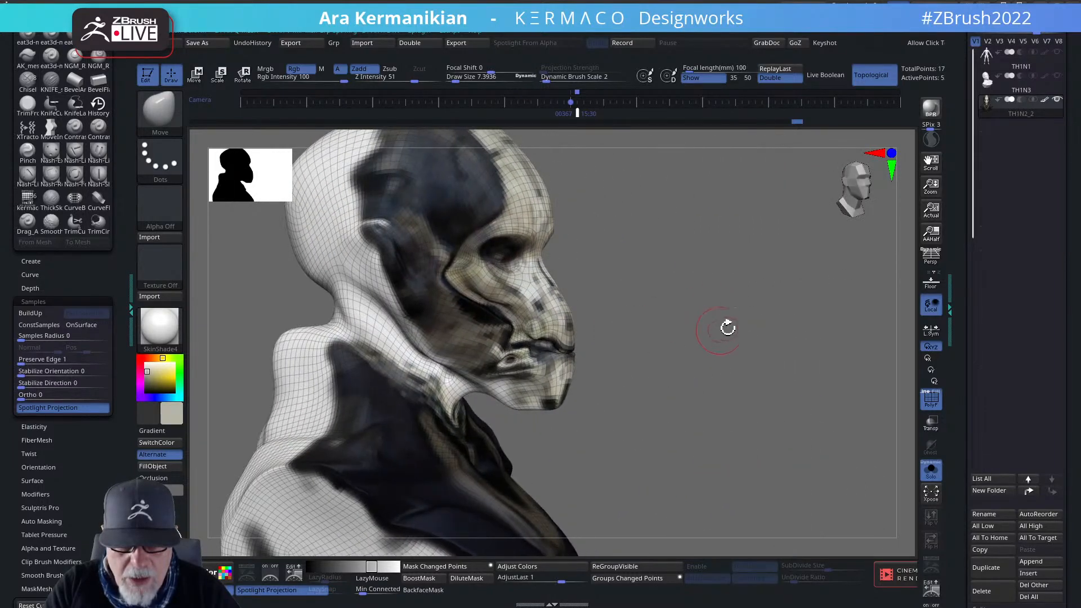
alt+drag(726, 326, 809, 305)
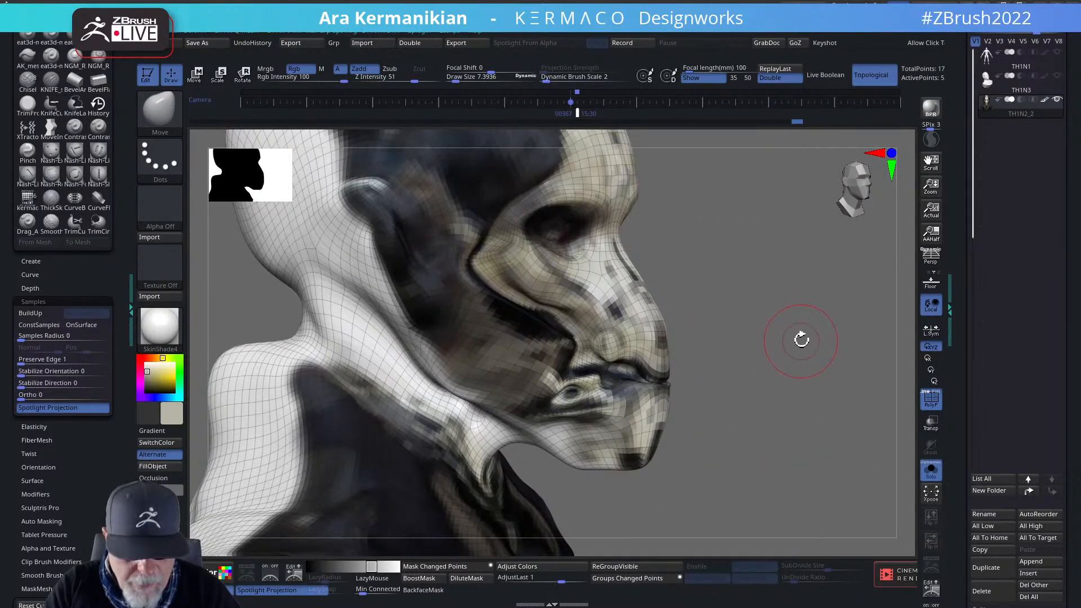
Raise the bust one more subdivision level and adjust the nose bridge and cheek area with the Move brush.
key(d)
drag(800, 312, 645, 352)
mouse_move(821, 360)
mouse_down()
mouse_move(751, 359)
mouse_move(867, 353)
mouse_move(628, 262)
mouse_up()
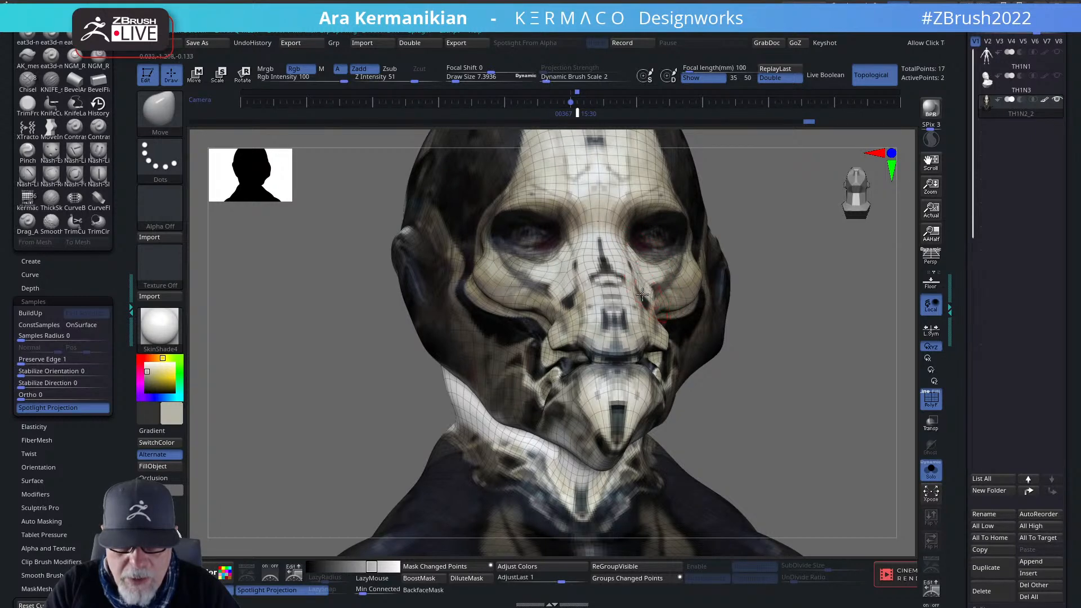
drag(656, 304, 719, 265)
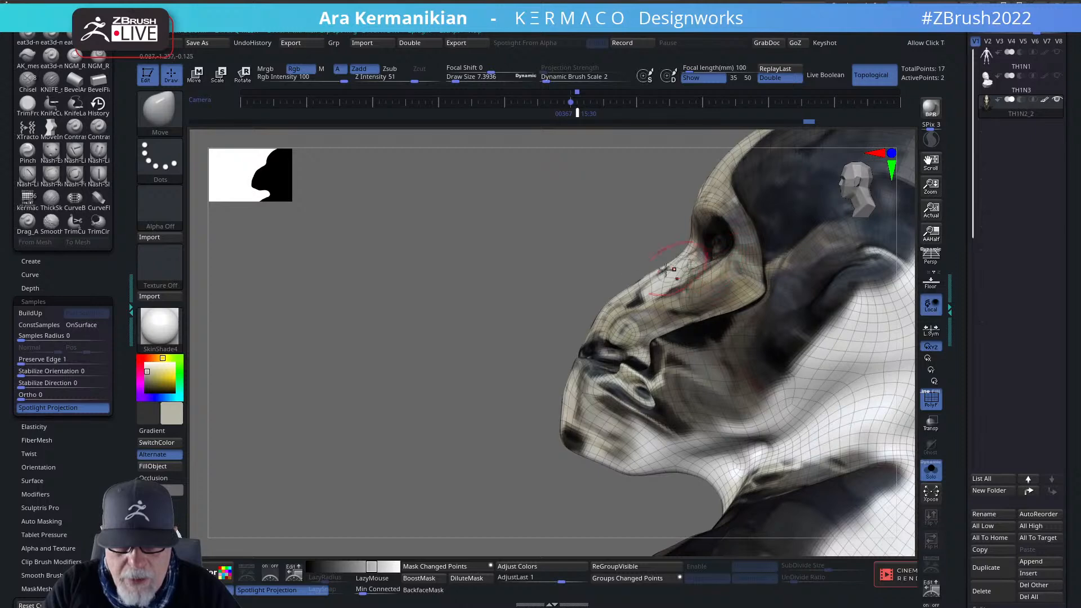
key(ctrl+shift+z)
Adjust the form around the eye sockets and upper nose bridge with the Move brush.
mouse_move(413, 333)
alt+mouse_down()
mouse_move(403, 338)
mouse_move(526, 339)
alt+mouse_up()
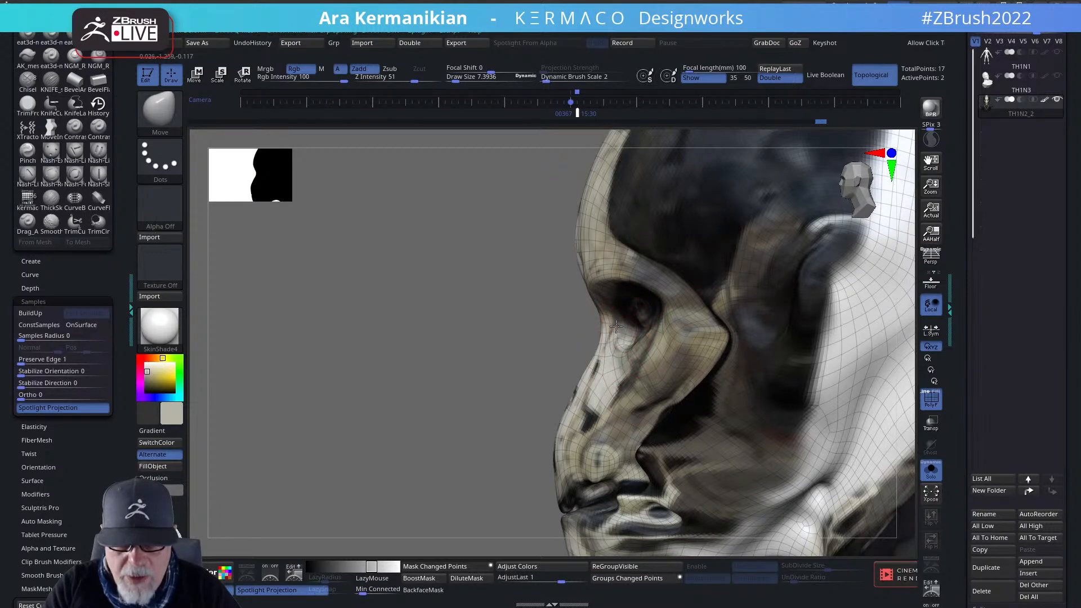
mouse_move(483, 335)
mouse_down()
mouse_move(755, 333)
mouse_move(697, 319)
mouse_up()
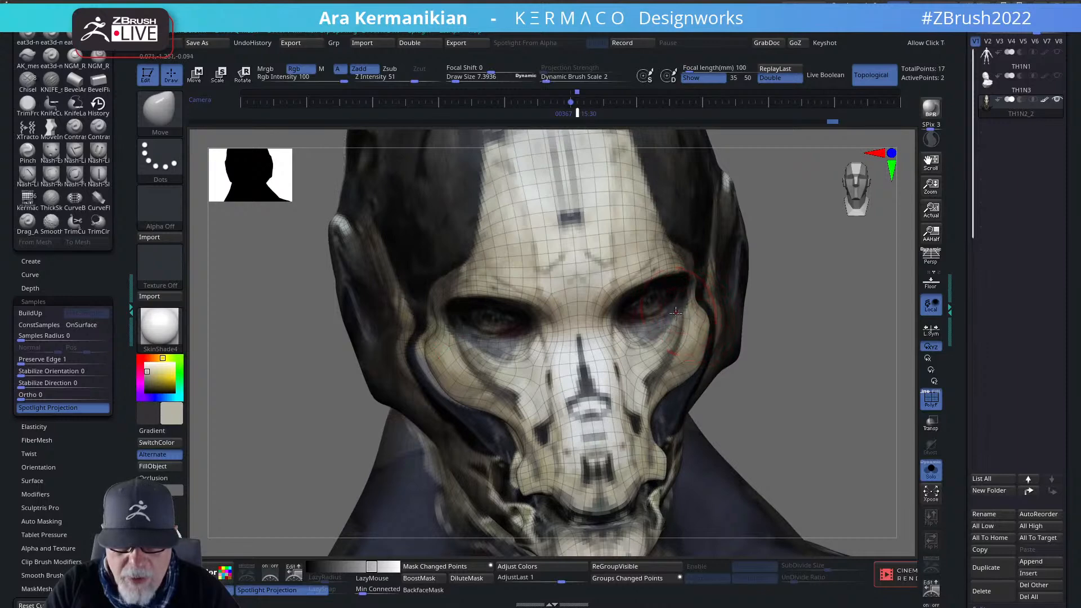
drag(806, 328, 684, 262)
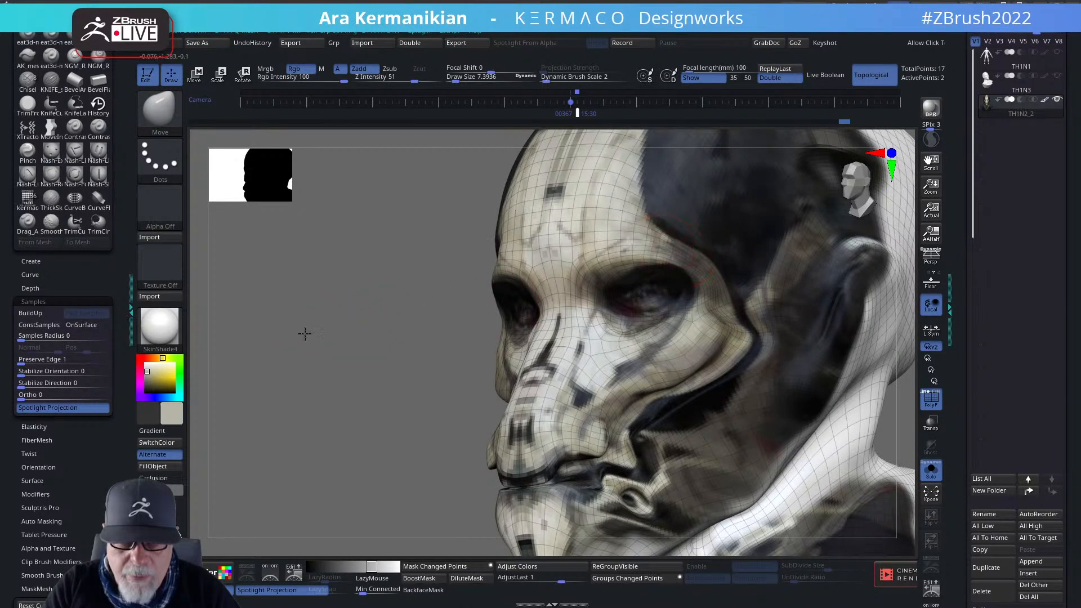
Build up the brow ridges above both eye sockets with the Inflate brush, working from the front and three-quarter views.
key(f)
drag(291, 334, 785, 299)
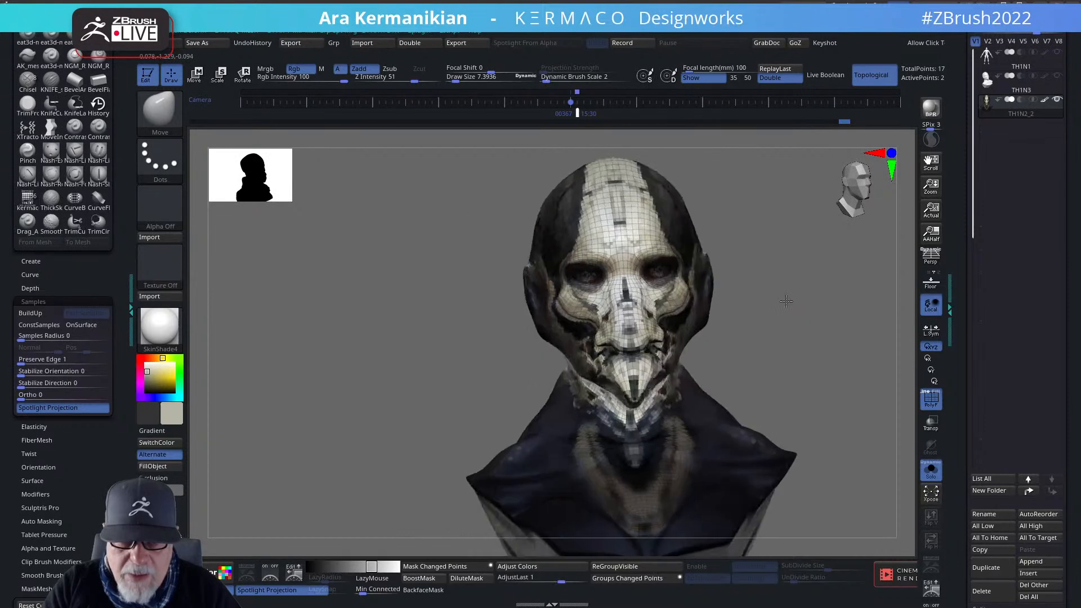
key(space)
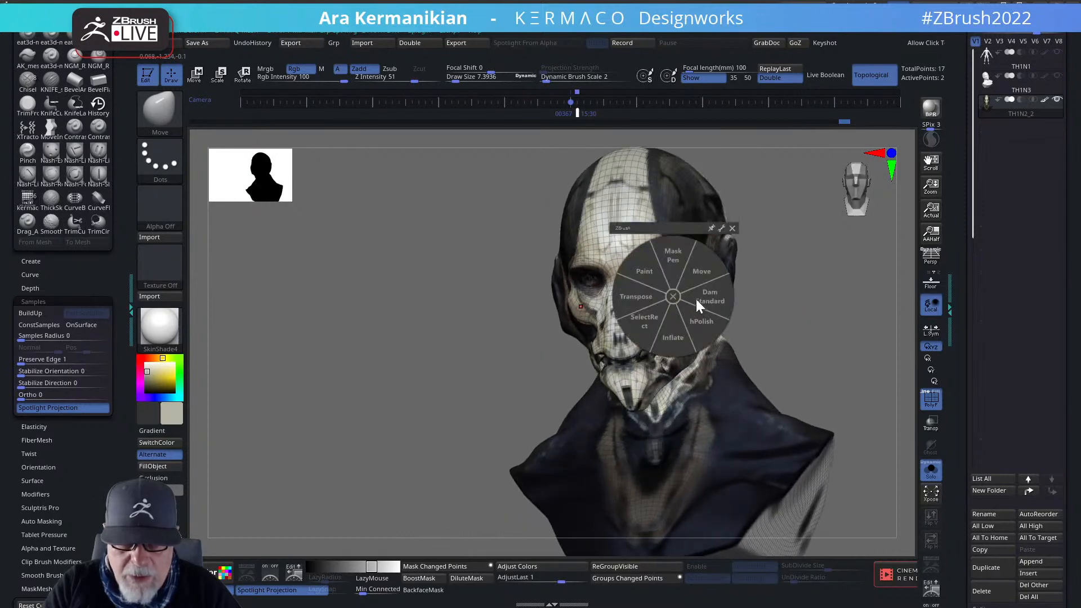
click(670, 337)
alt+drag(840, 306, 561, 318)
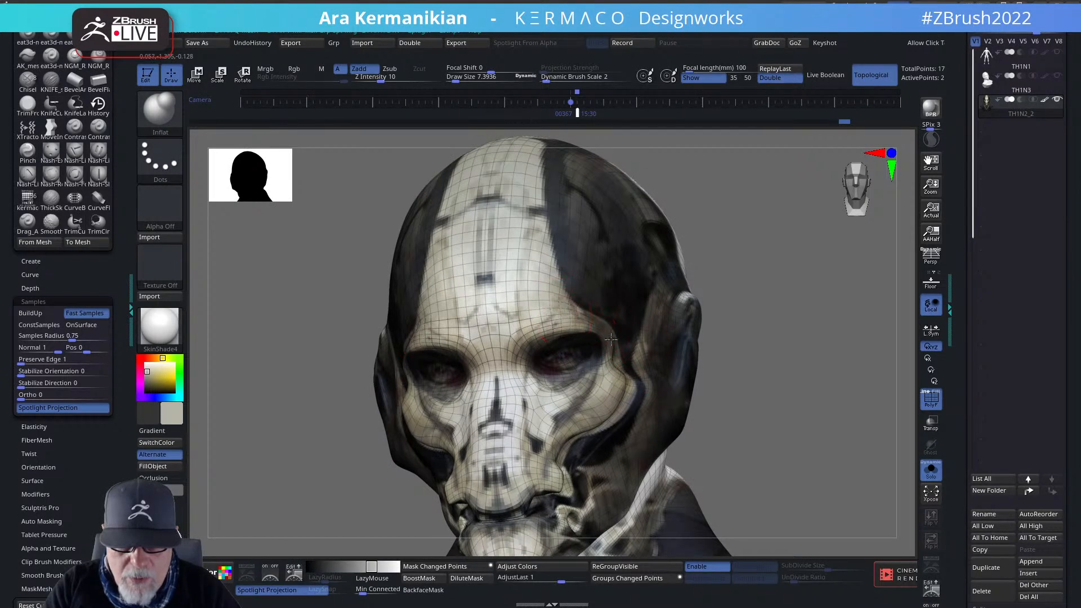
drag(799, 361, 845, 361)
drag(544, 318, 535, 340)
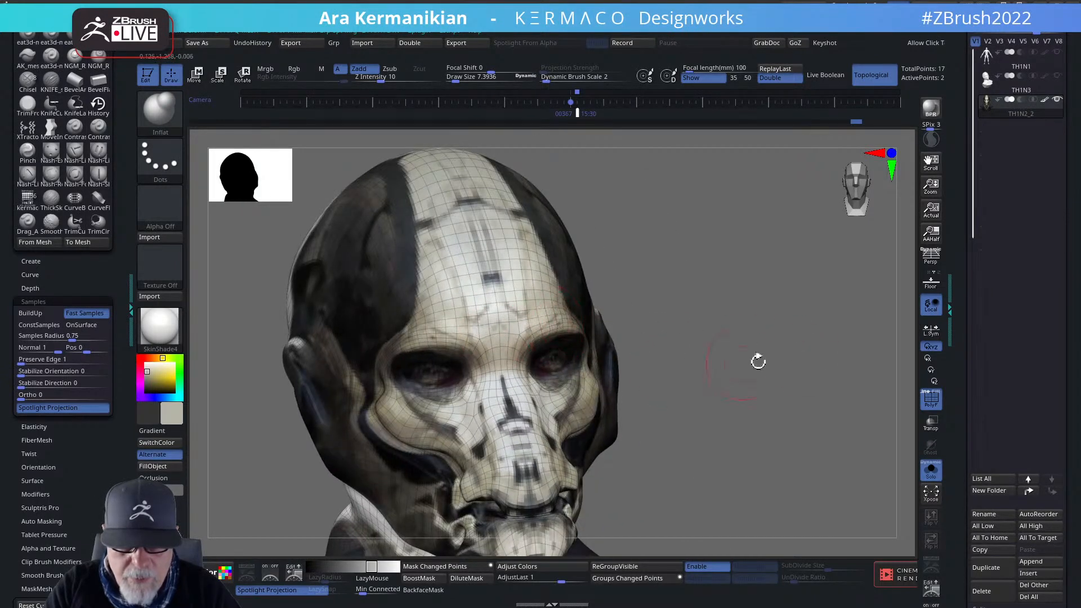
drag(757, 362, 811, 358)
drag(461, 339, 489, 361)
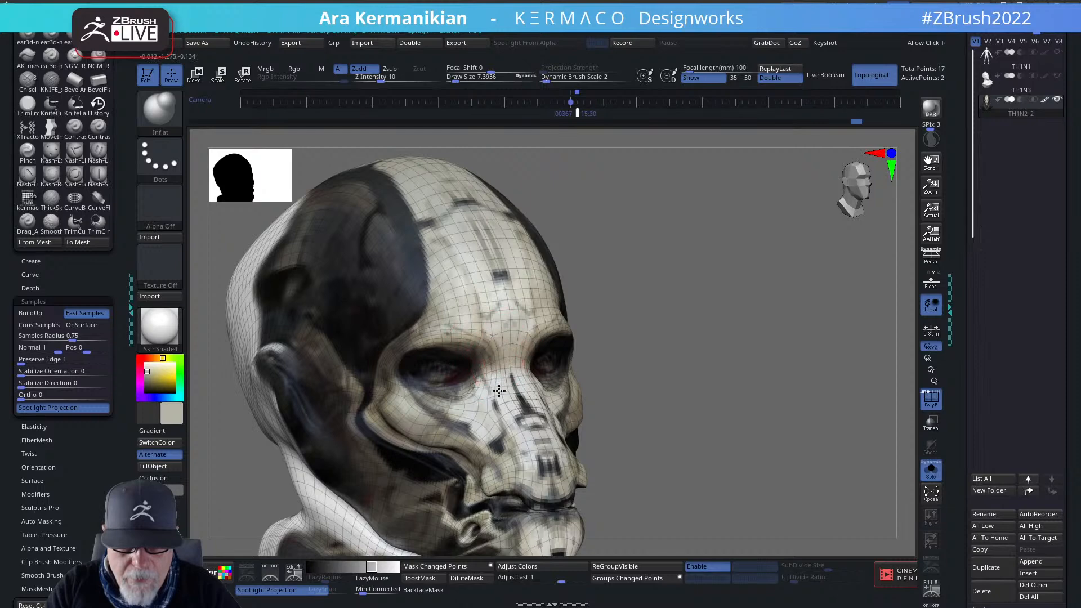
Inflate the nose ridge, upper lip area and chin plate of the skull mask.
drag(824, 407, 760, 427)
drag(502, 394, 497, 420)
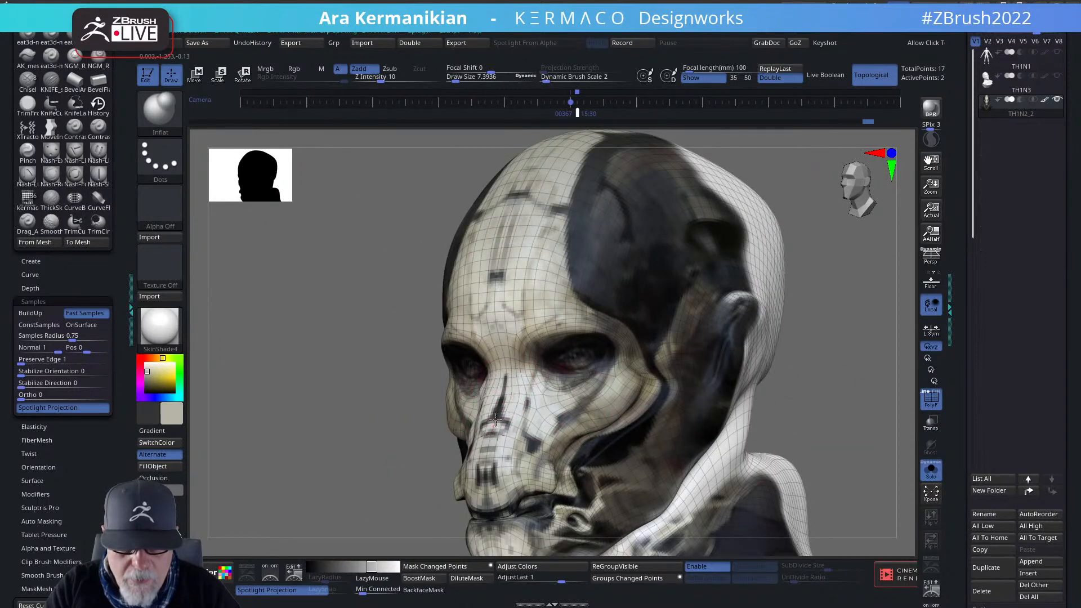
drag(313, 520, 412, 337)
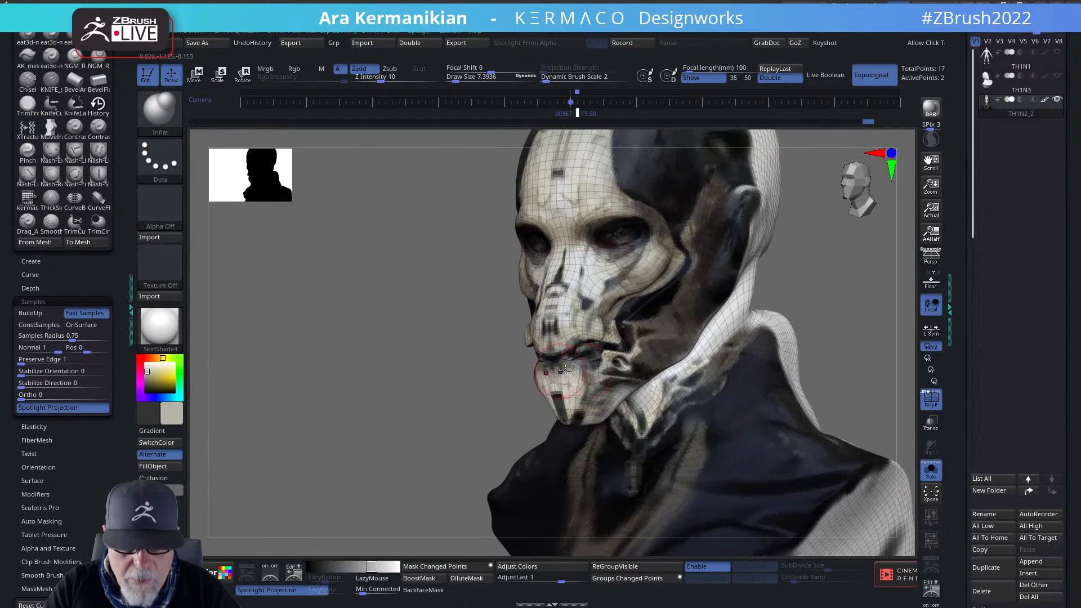
drag(556, 324, 551, 344)
drag(394, 439, 454, 437)
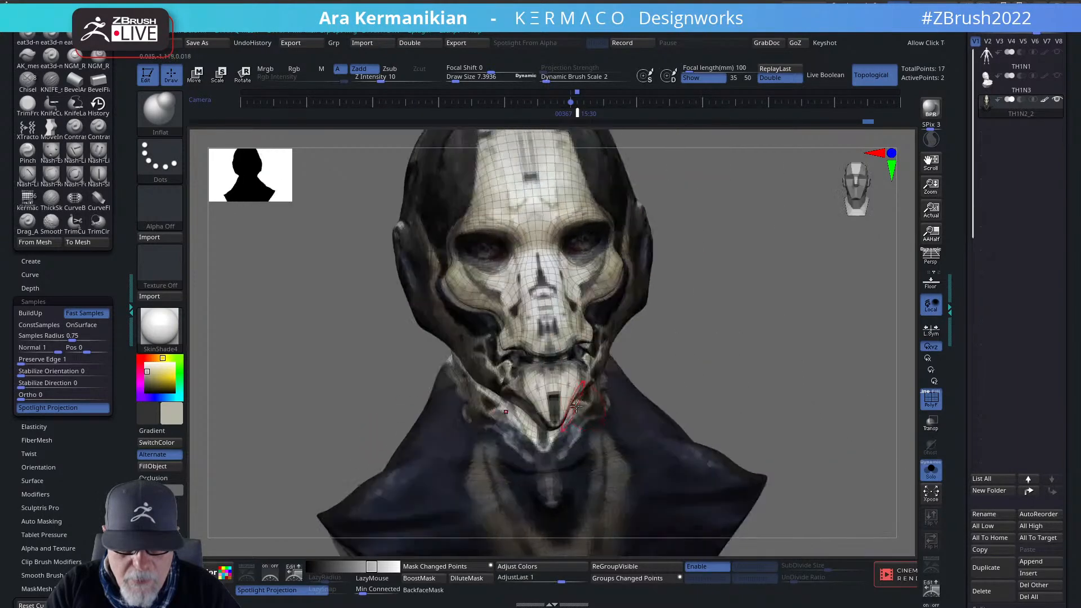
drag(564, 391, 556, 398)
drag(816, 369, 594, 423)
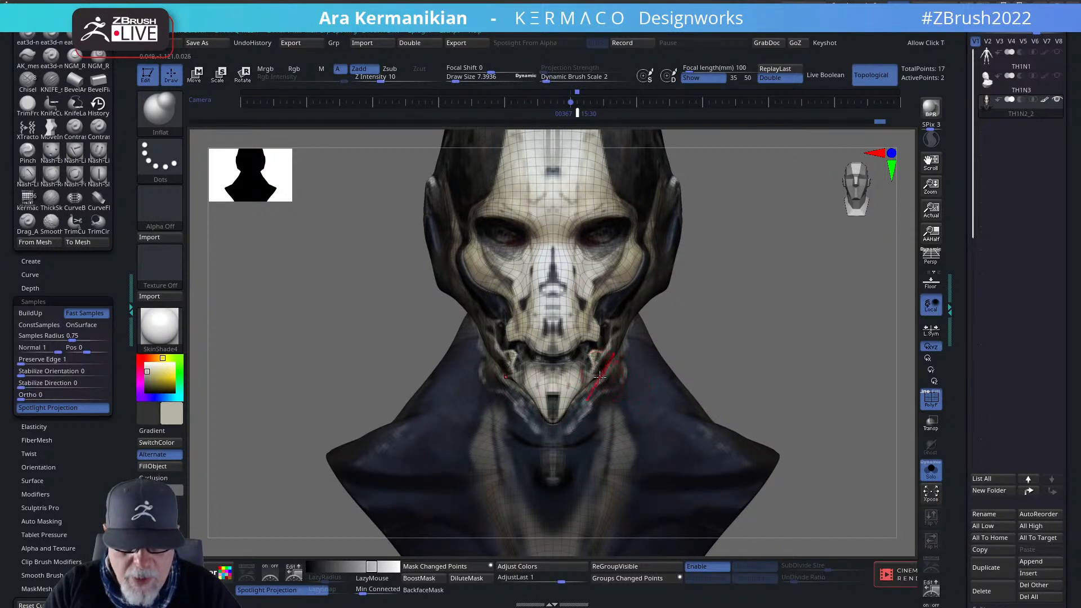
Adjust the sides of the lower jaw beside the chin plate with the Move brush, and check the head's silhouette.
key(b)
key(m)
key(v)
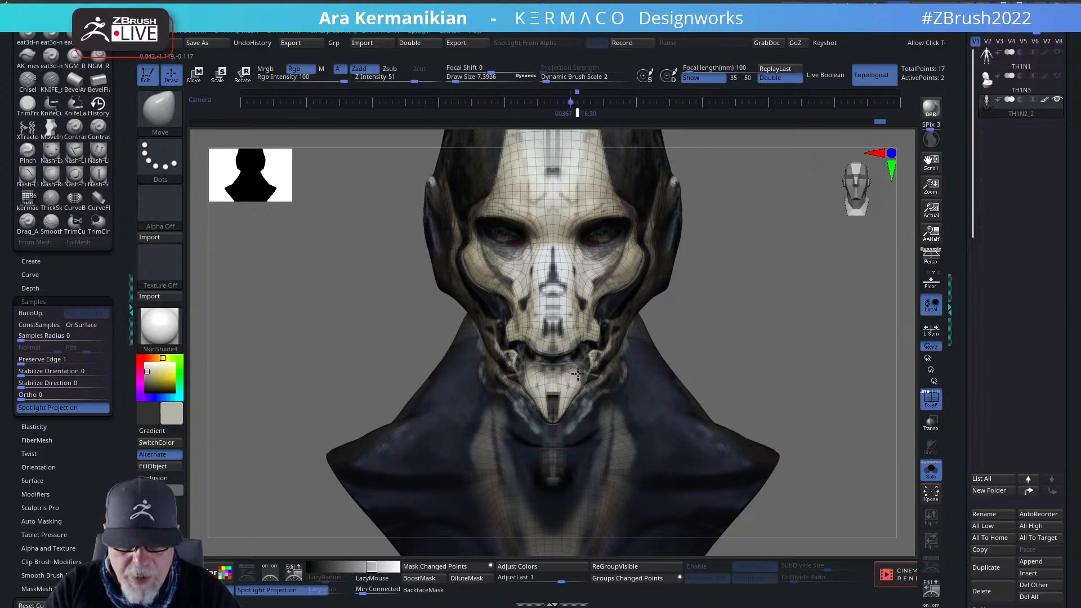
drag(818, 350, 614, 397)
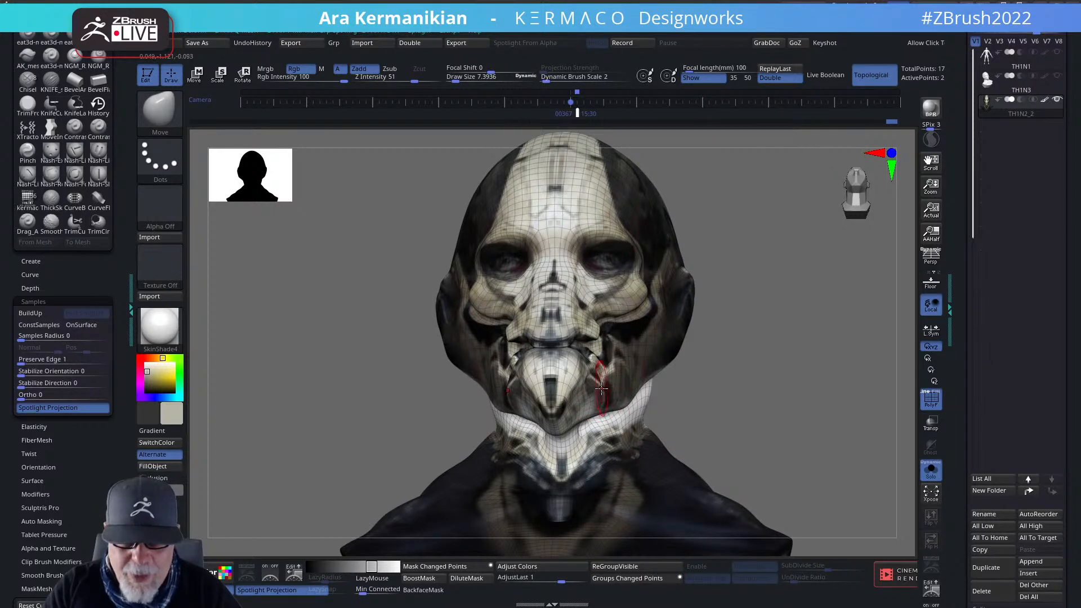
key(shift)
mouse_move(793, 411)
alt+mouse_down()
mouse_move(775, 355)
mouse_move(782, 429)
alt+mouse_up()
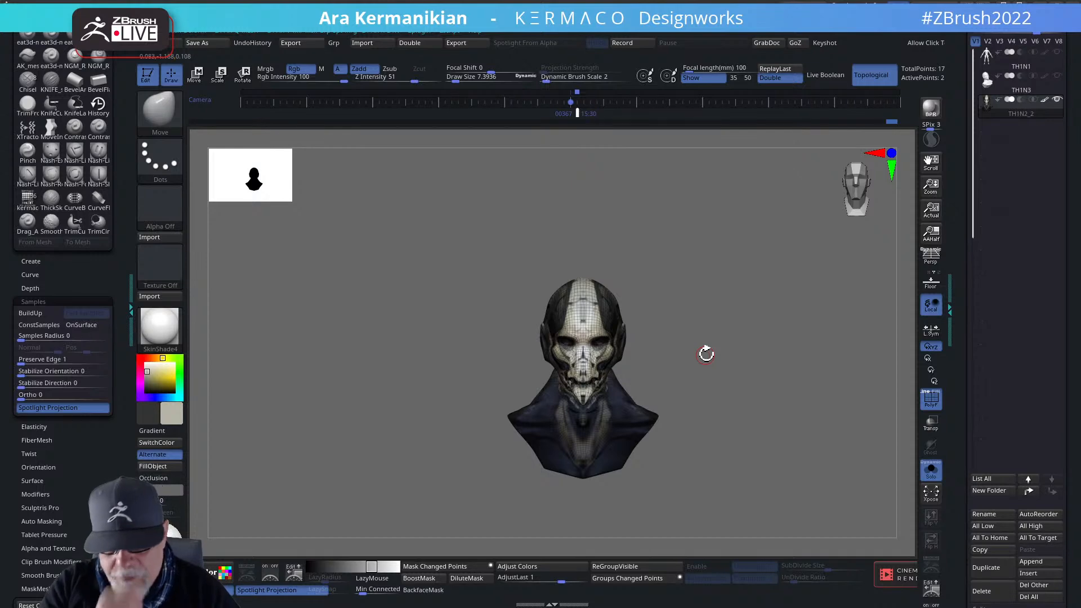
drag(651, 458, 756, 367)
mouse_move(756, 367)
alt+mouse_down()
mouse_move(775, 359)
mouse_move(748, 369)
alt+mouse_up()
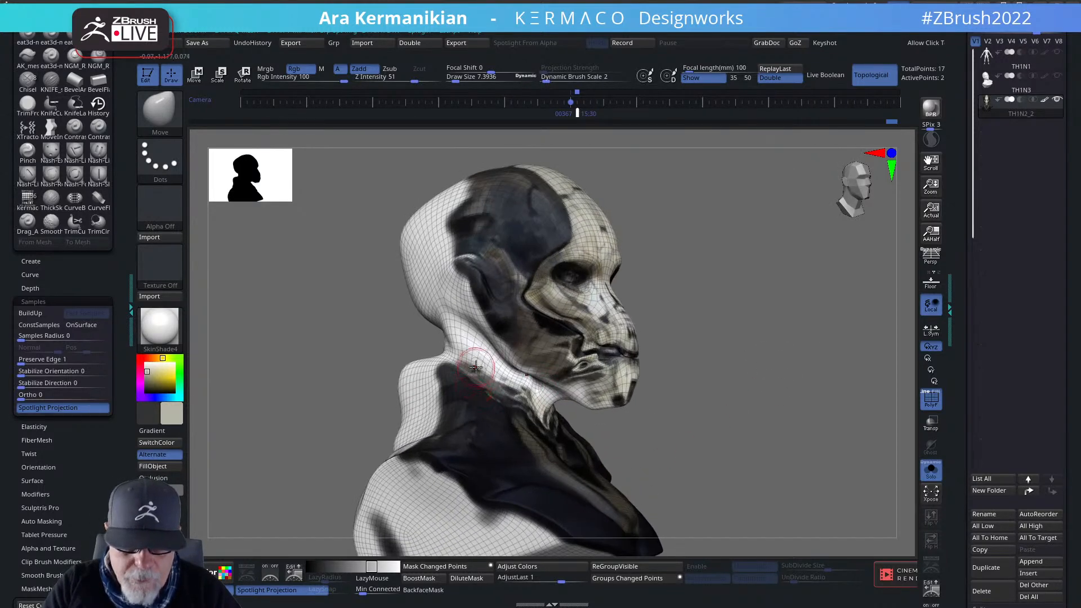
Enlarge the Move brush to a draw size of 18.76 and reshape the upper forehead profile from the side.
drag(745, 441, 767, 331)
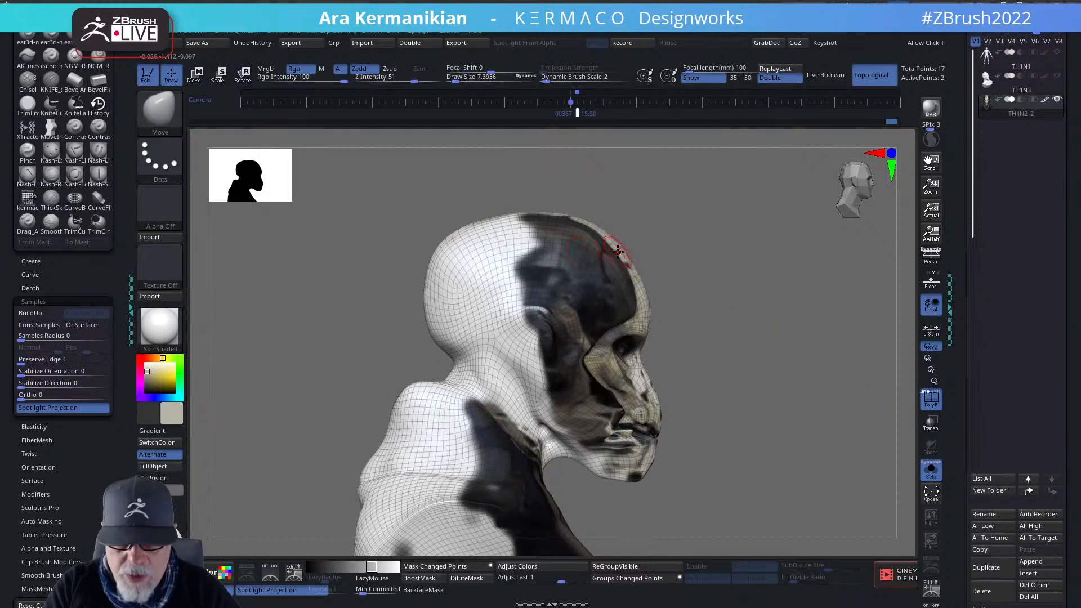
key(s)
mouse_move(617, 252)
mouse_down()
mouse_move(633, 267)
mouse_move(633, 248)
mouse_up()
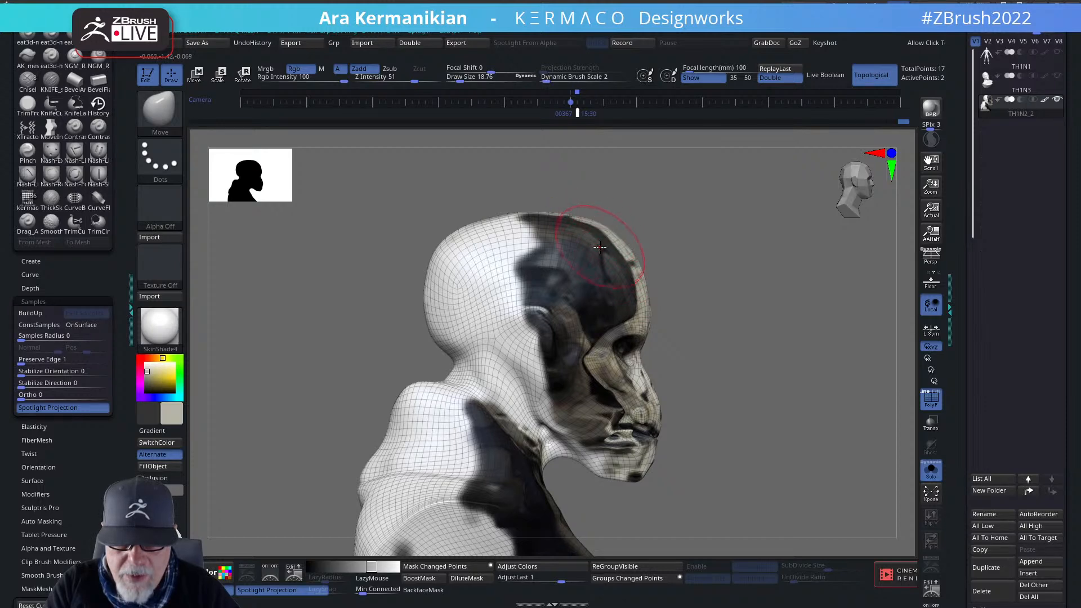
drag(593, 236, 592, 230)
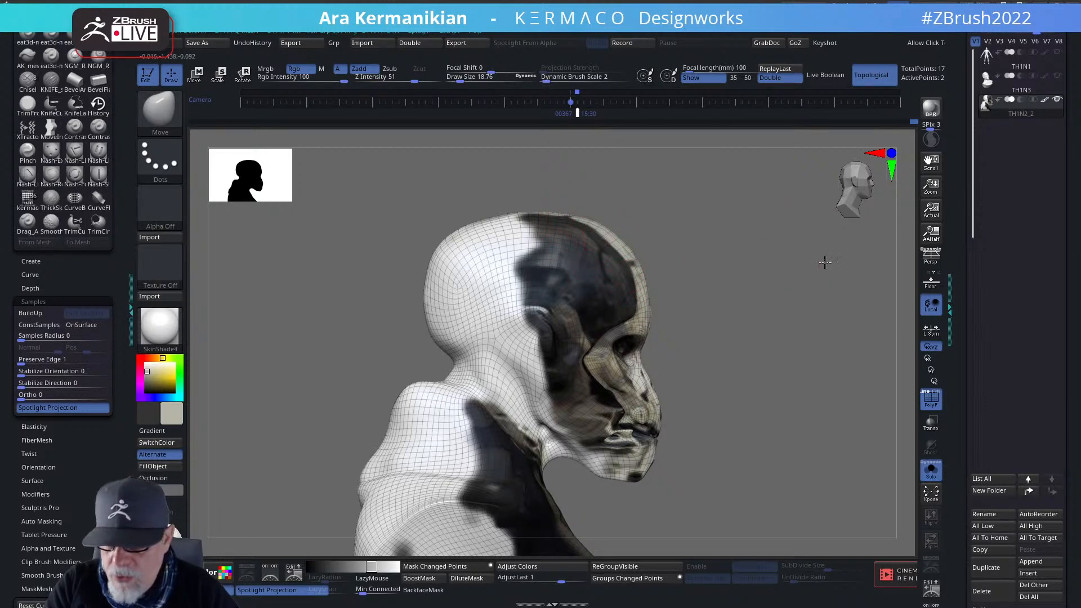
shift+drag(825, 263, 813, 264)
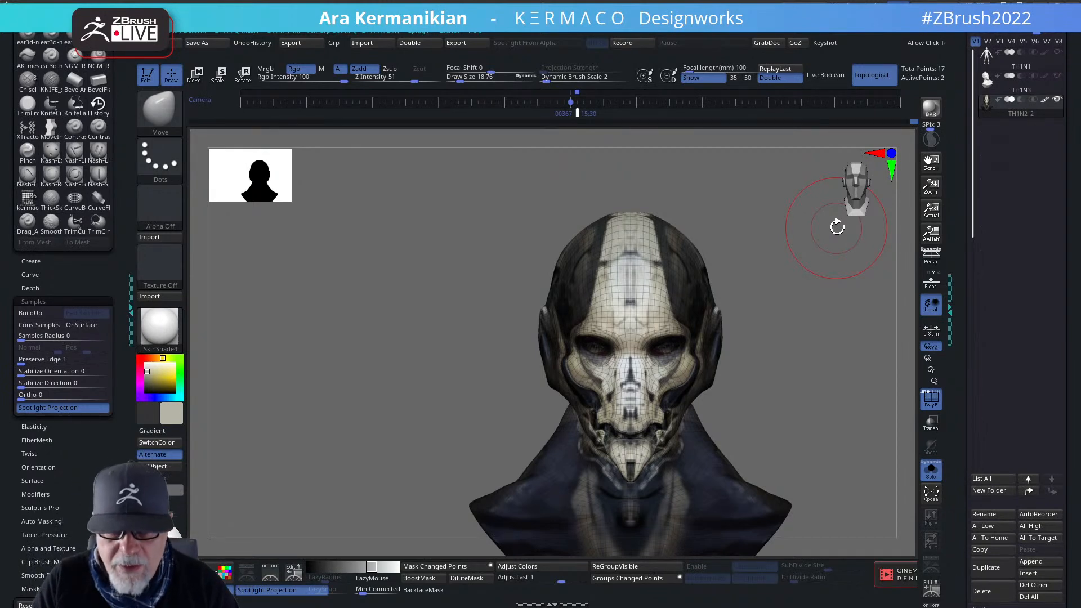
Check the head from the front and in profile, and subdivide the bust one more level.
alt+drag(812, 400, 737, 372)
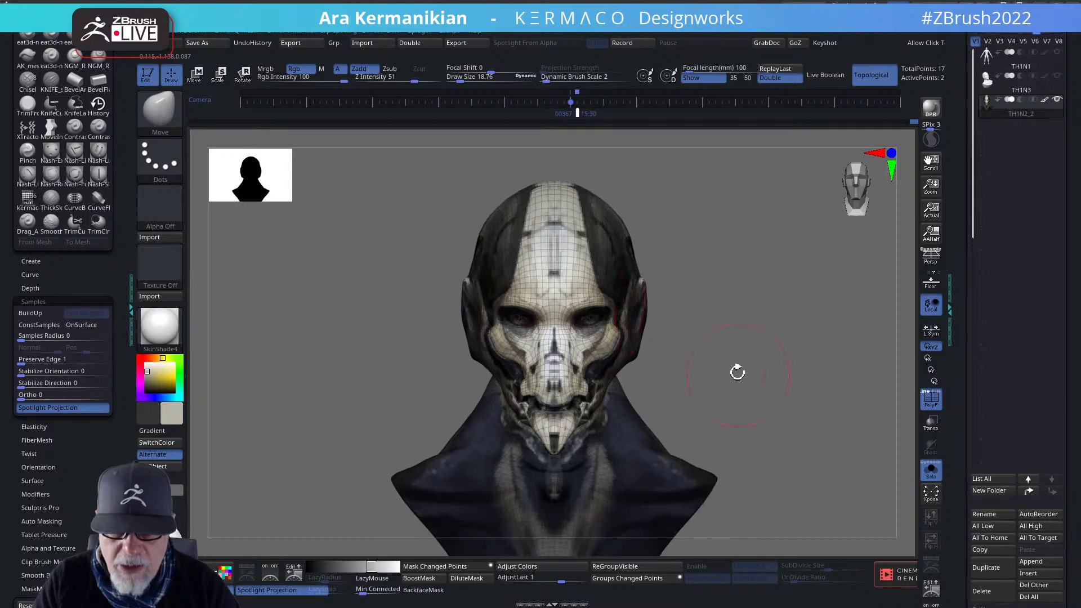
drag(683, 350, 630, 345)
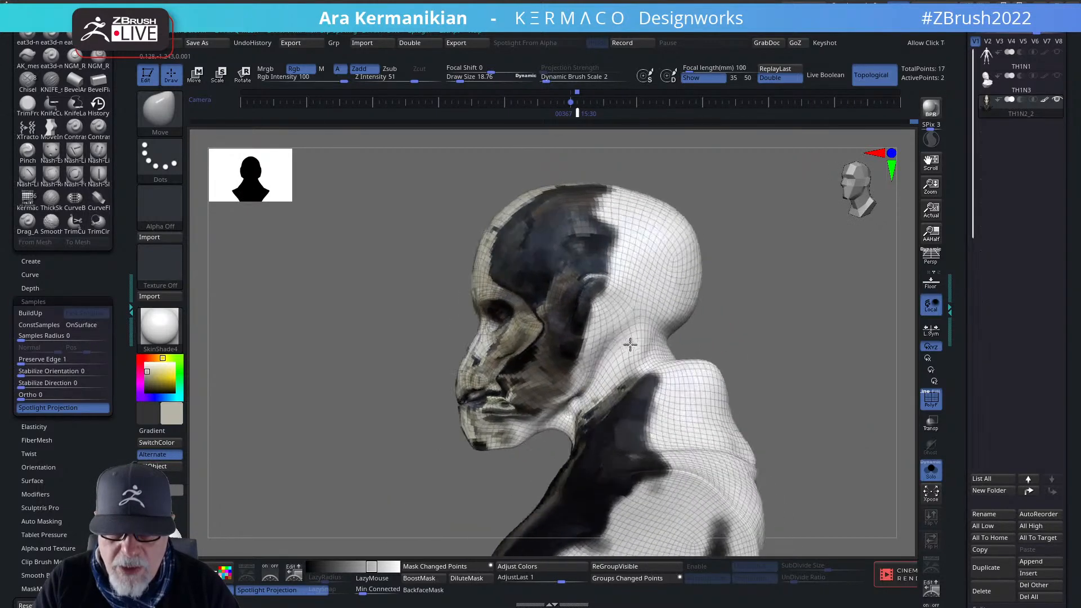
shift+drag(779, 316, 819, 302)
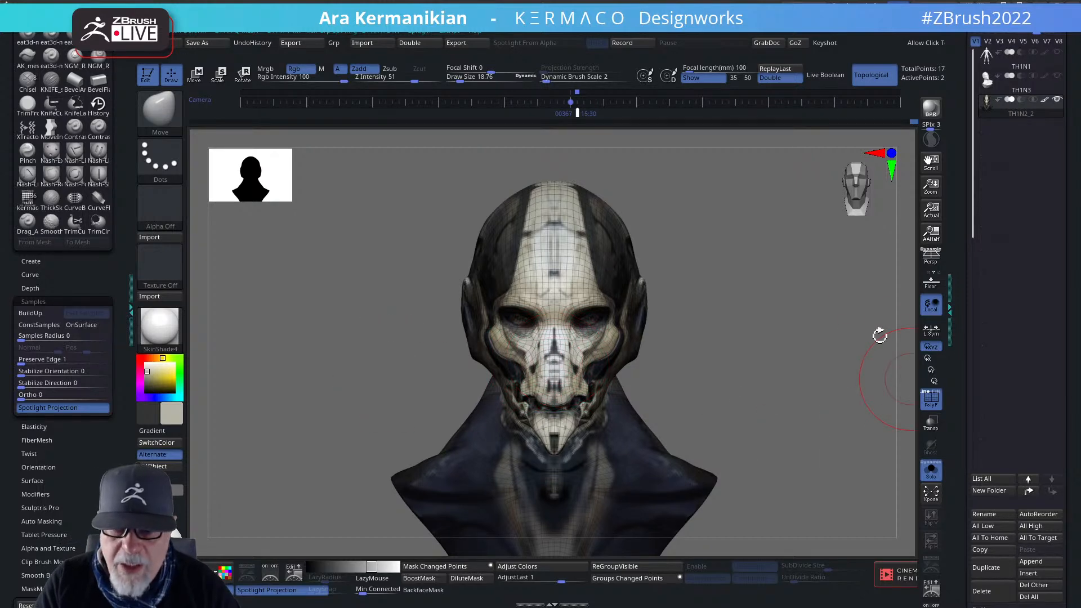
key(d)
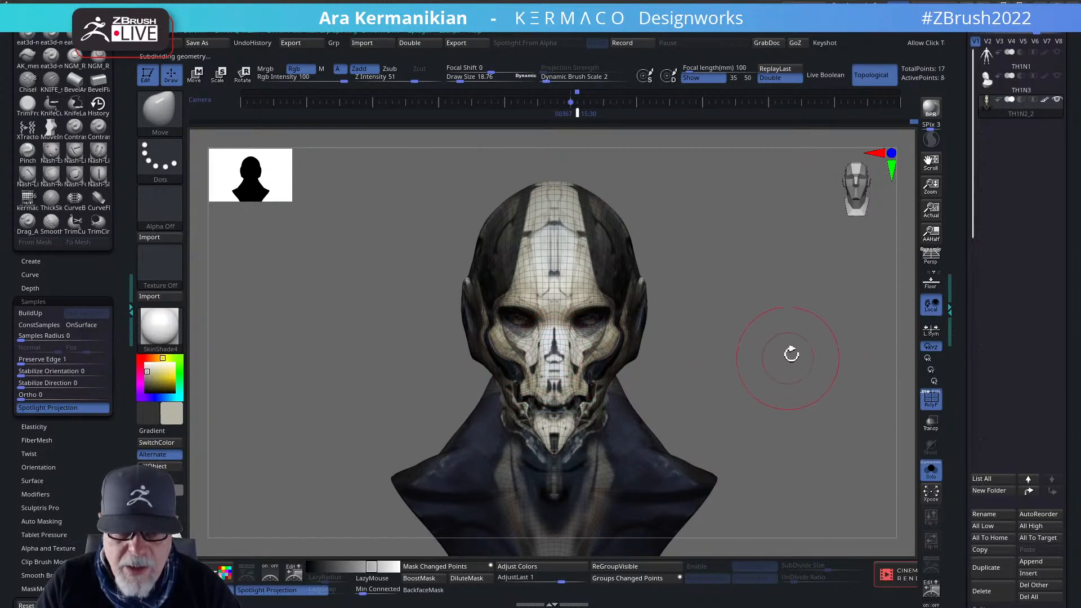
Reduce the draw size to about 8.5 and inflate the brow ridge above the eyes.
mouse_move(818, 381)
mouse_down()
mouse_move(802, 370)
mouse_move(836, 387)
mouse_move(766, 338)
mouse_move(814, 377)
mouse_move(806, 375)
mouse_up()
key(s)
key(s)
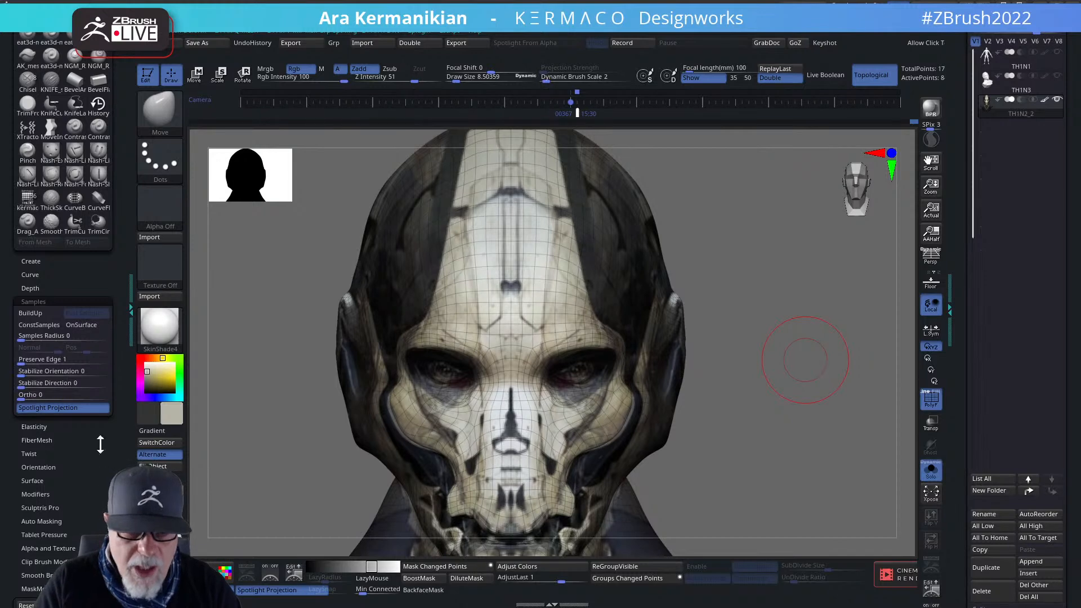
right_click(559, 348)
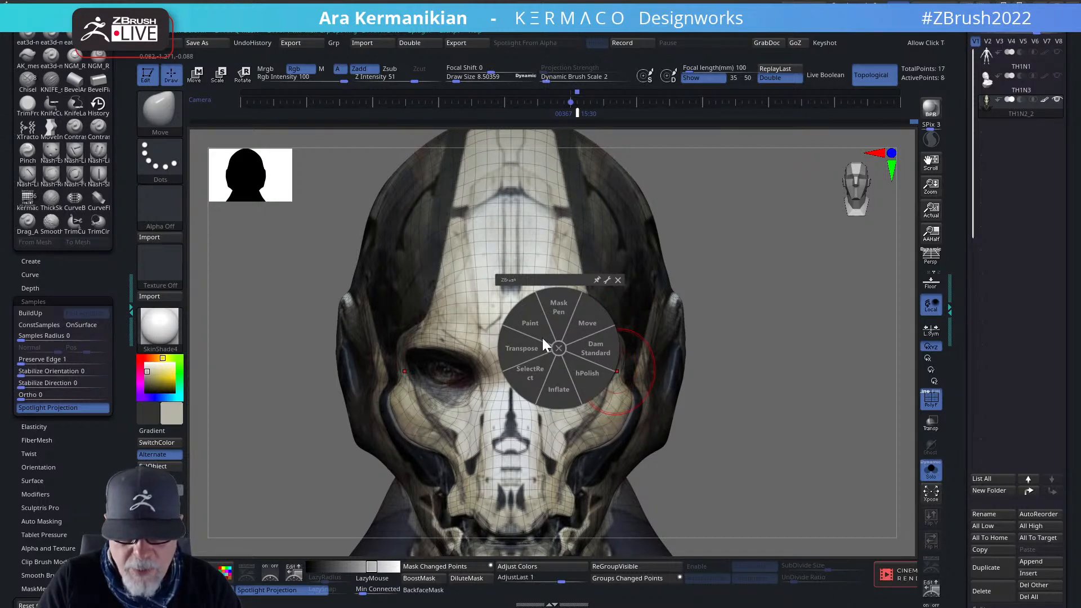
click(555, 389)
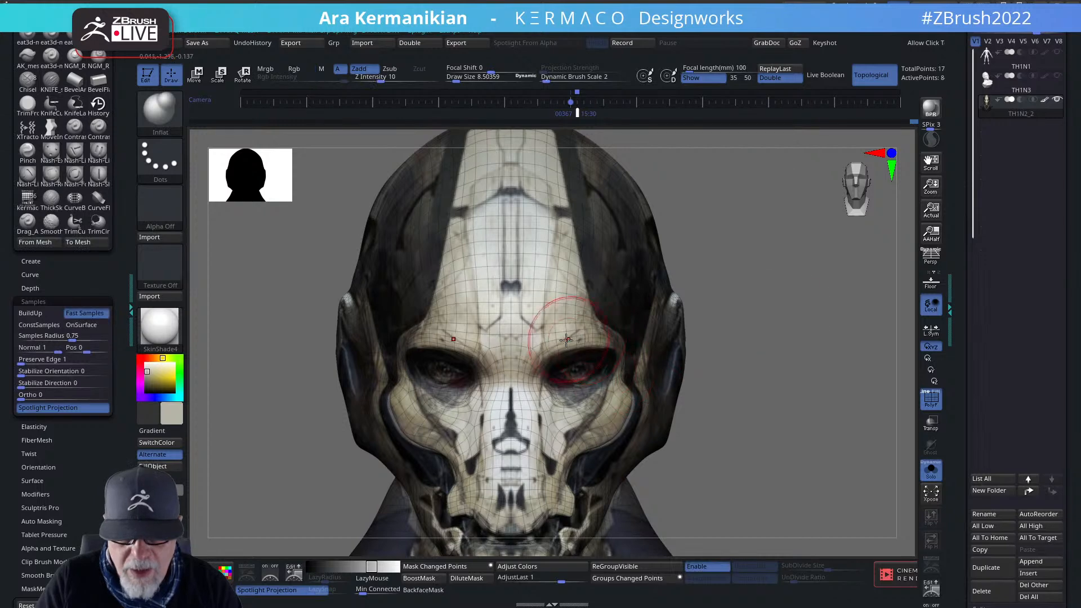
click(586, 342)
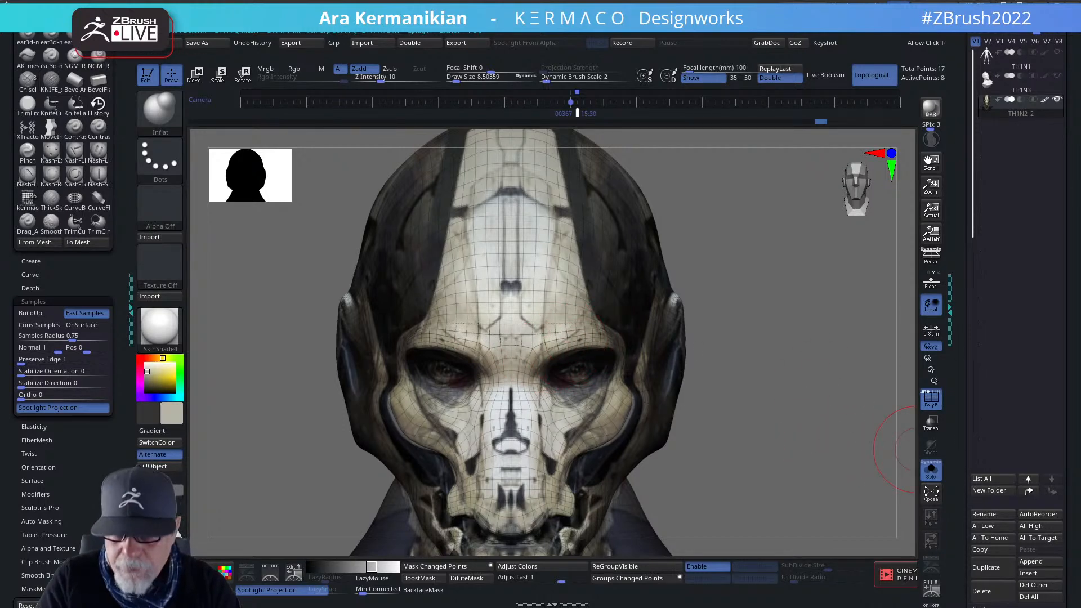
Turn off the polypaint display of the TH1N2_2 subtool and refine the mouth corners with Inflate and Smooth at draw size 4.5964.
click(1045, 100)
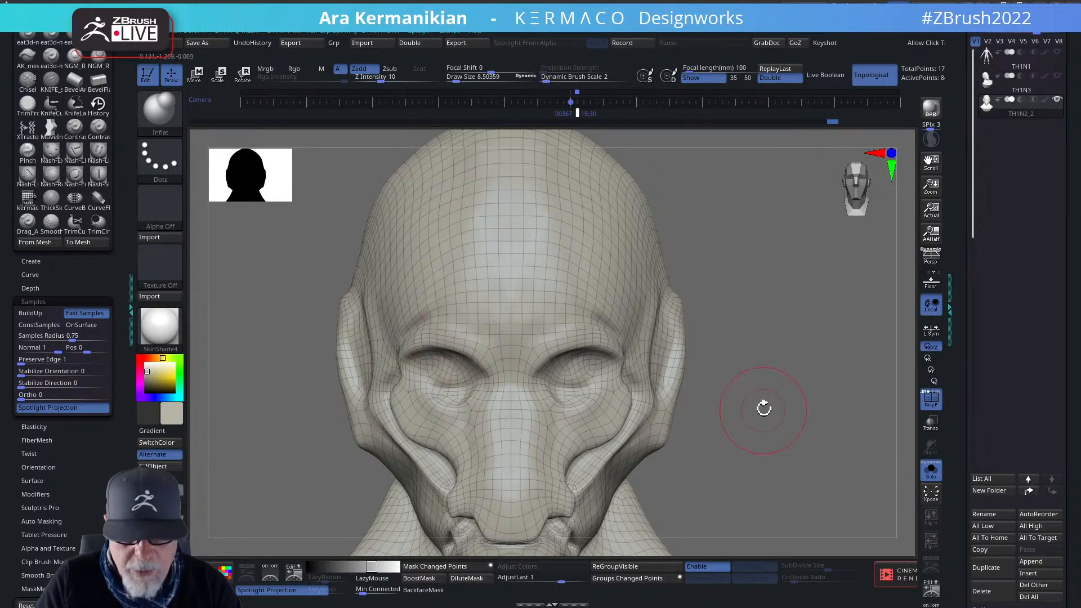
mouse_move(823, 443)
mouse_down()
mouse_move(843, 327)
mouse_move(809, 362)
mouse_move(563, 409)
mouse_move(563, 395)
mouse_up()
key(s)
click(562, 409)
drag(872, 354, 809, 343)
drag(753, 364, 716, 366)
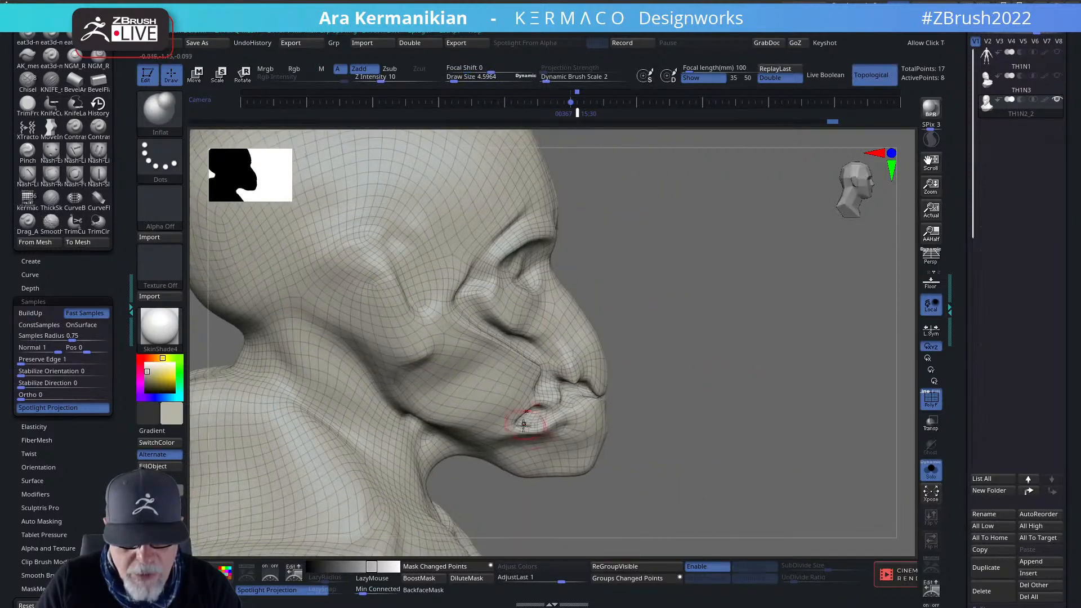
shift+drag(542, 414, 583, 396)
drag(788, 408, 724, 416)
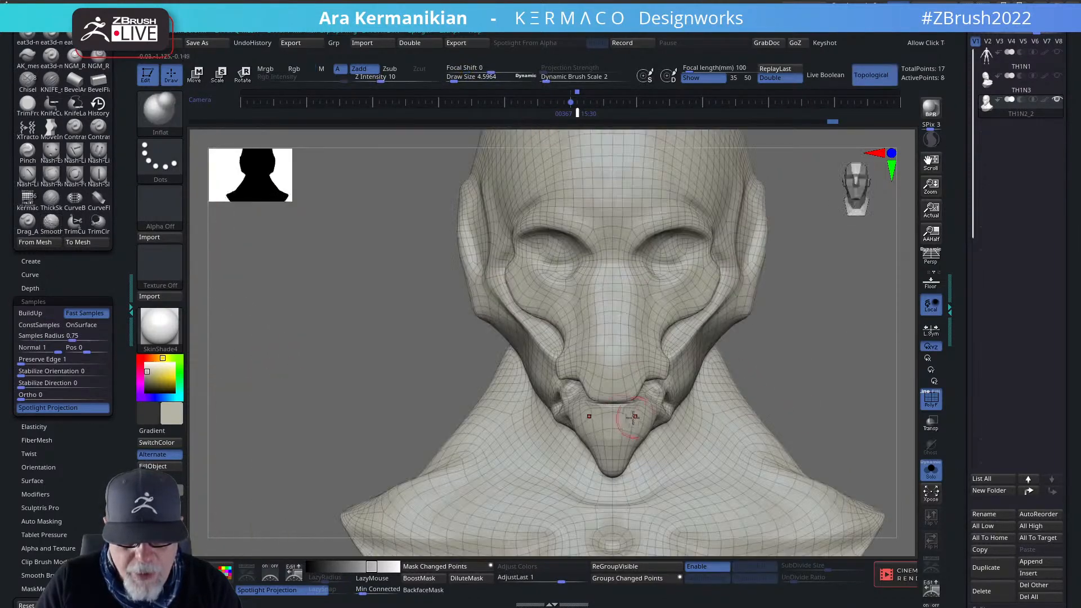
drag(848, 368, 725, 358)
Carve sharper creases around the mouth corner and the lower end of the cheek fold with the DamStandard brush.
right_click(587, 352)
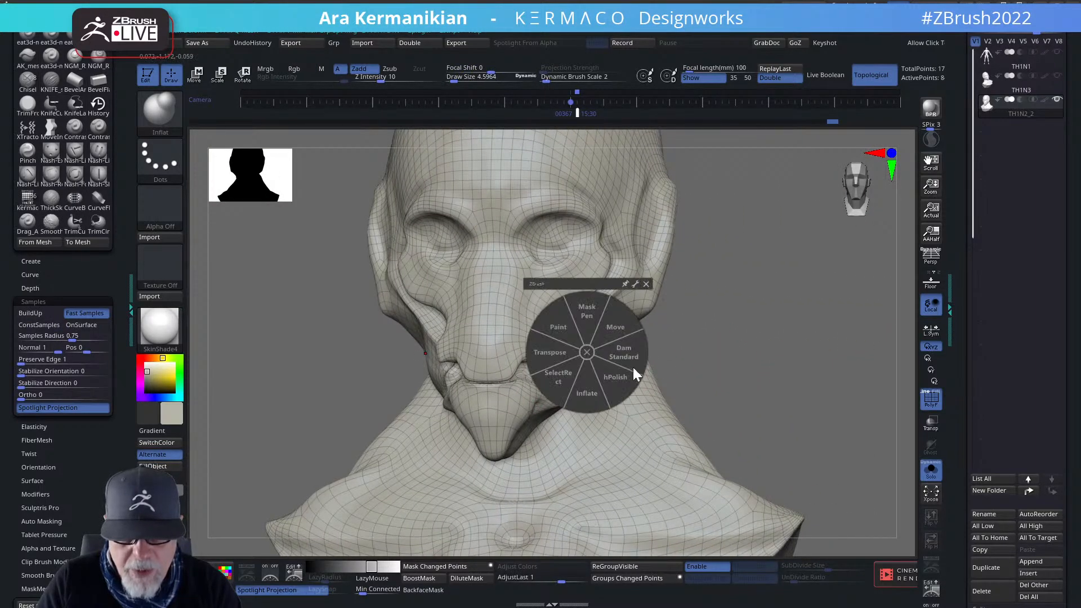
click(631, 355)
drag(716, 358, 597, 344)
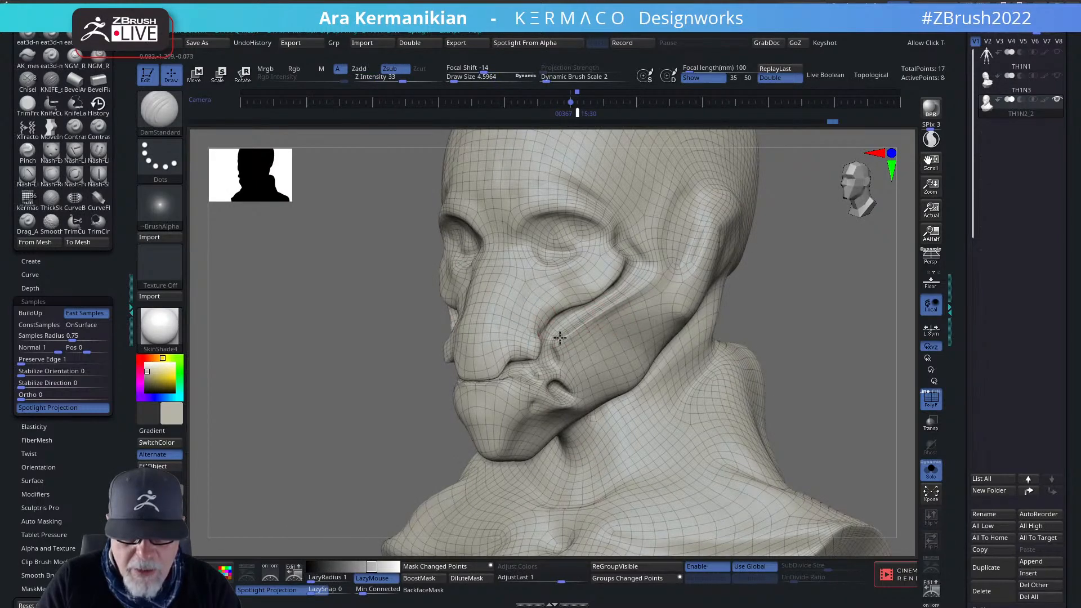
drag(546, 356, 553, 342)
right_drag(576, 377, 479, 371)
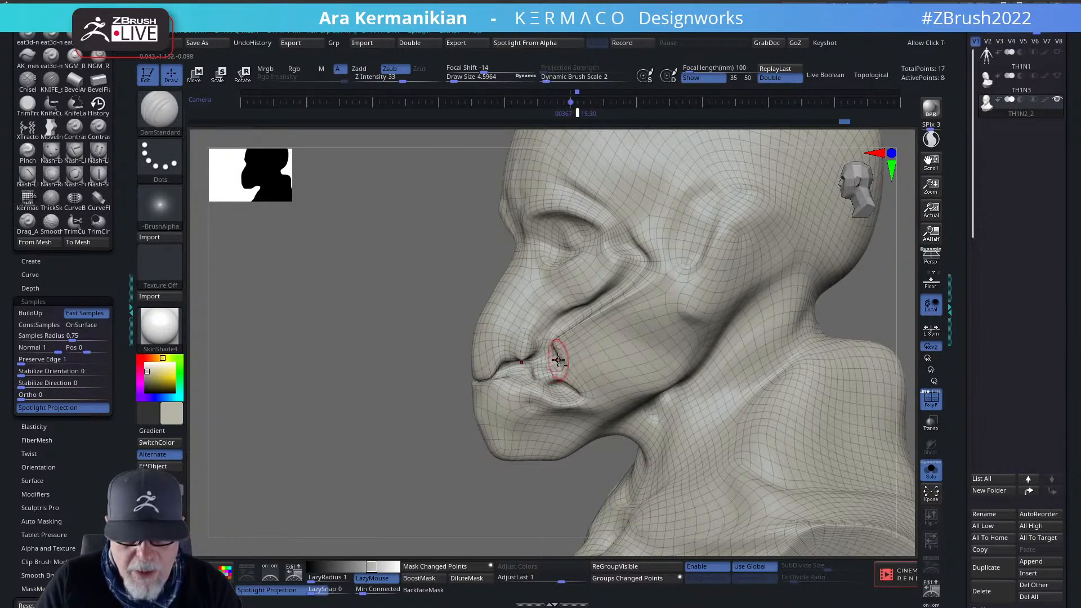
drag(534, 377, 545, 372)
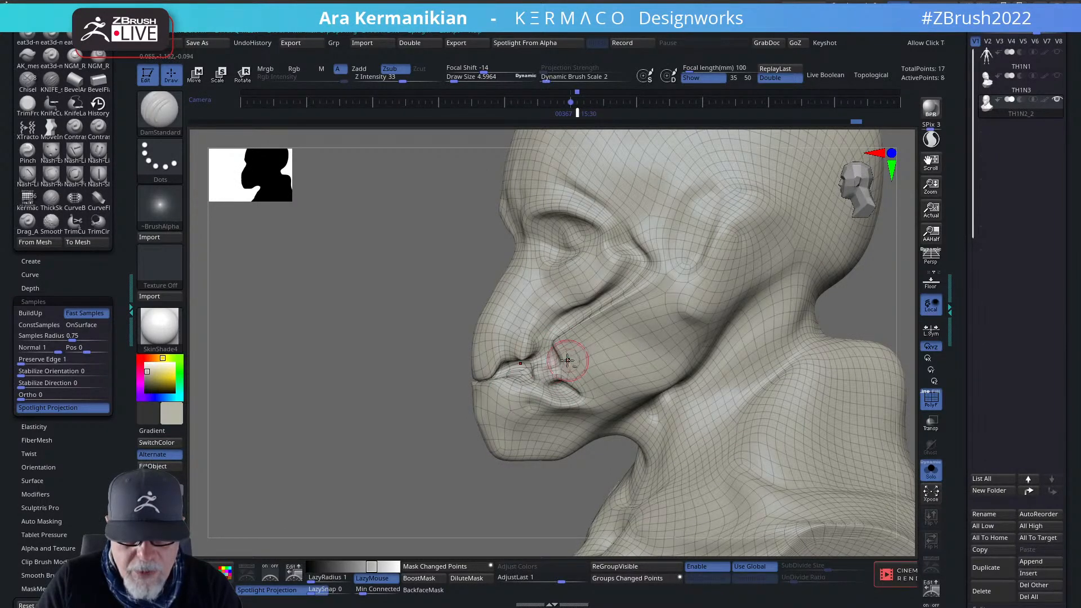
Smooth the cheek surface and extend the DamStandard crease below the cheekbone toward the ear.
key(shift)
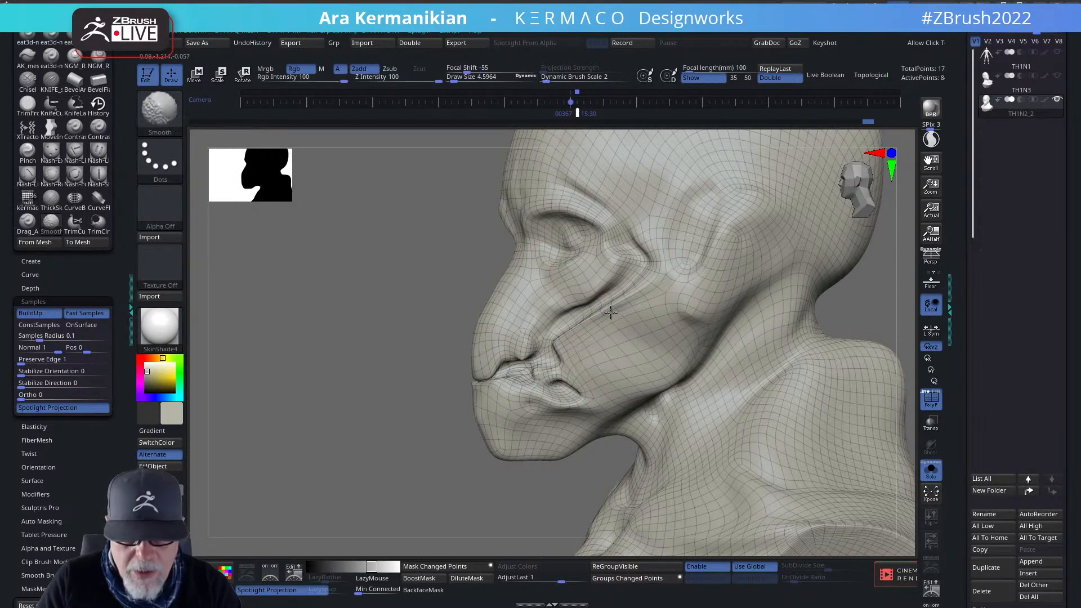
right_drag(313, 400, 756, 326)
drag(796, 326, 639, 320)
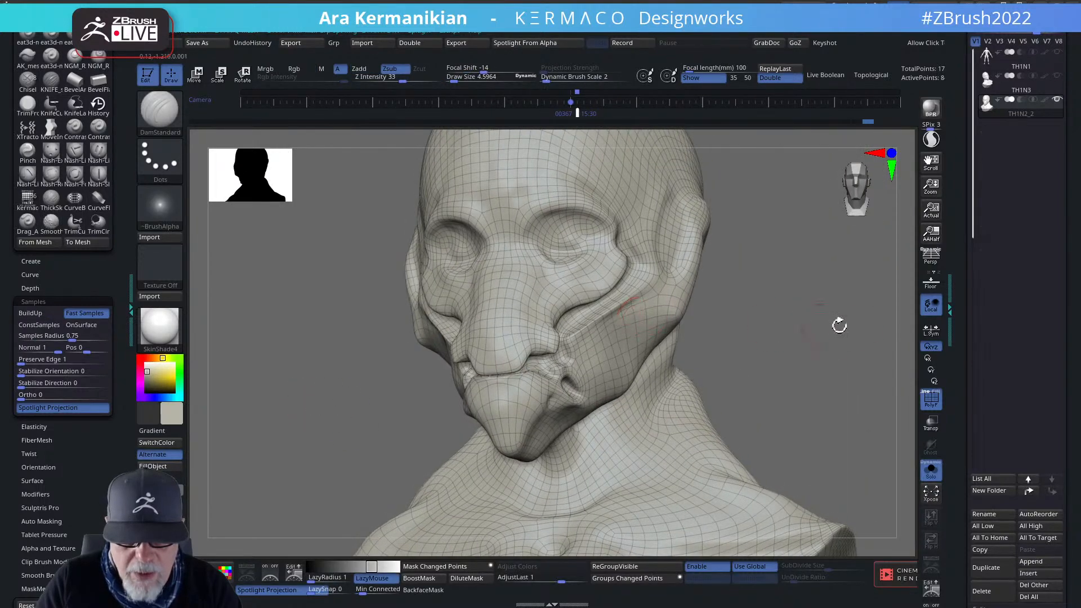
mouse_move(840, 325)
mouse_down()
mouse_move(568, 327)
mouse_move(650, 289)
mouse_up()
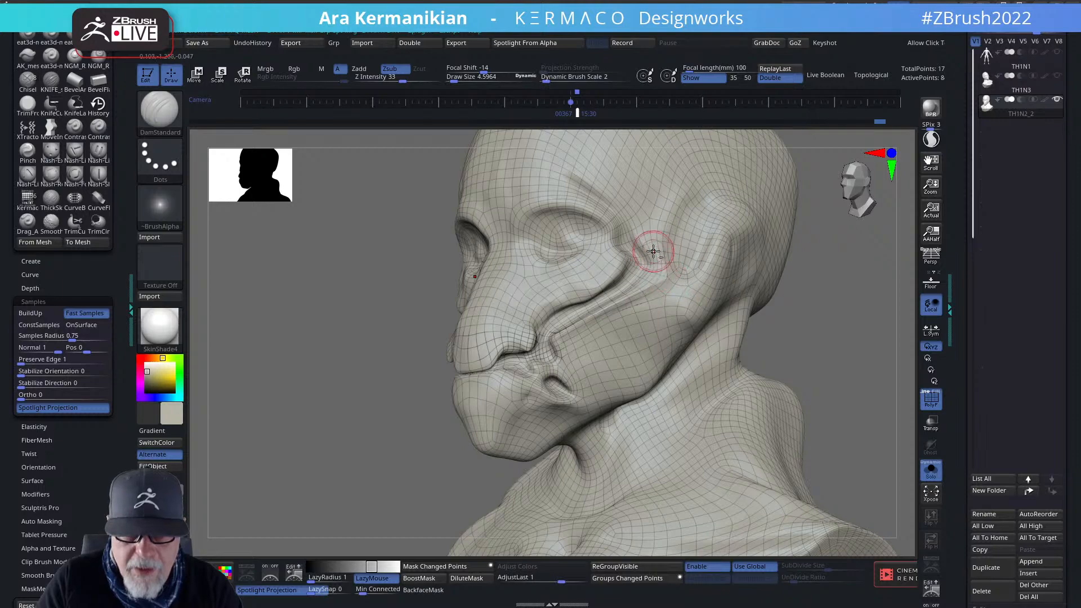
Smooth the outer cheek near the temple and refine the DamStandard crease below the cheekbone.
mouse_move(816, 319)
mouse_down()
mouse_move(862, 352)
mouse_move(738, 336)
mouse_move(674, 279)
mouse_up()
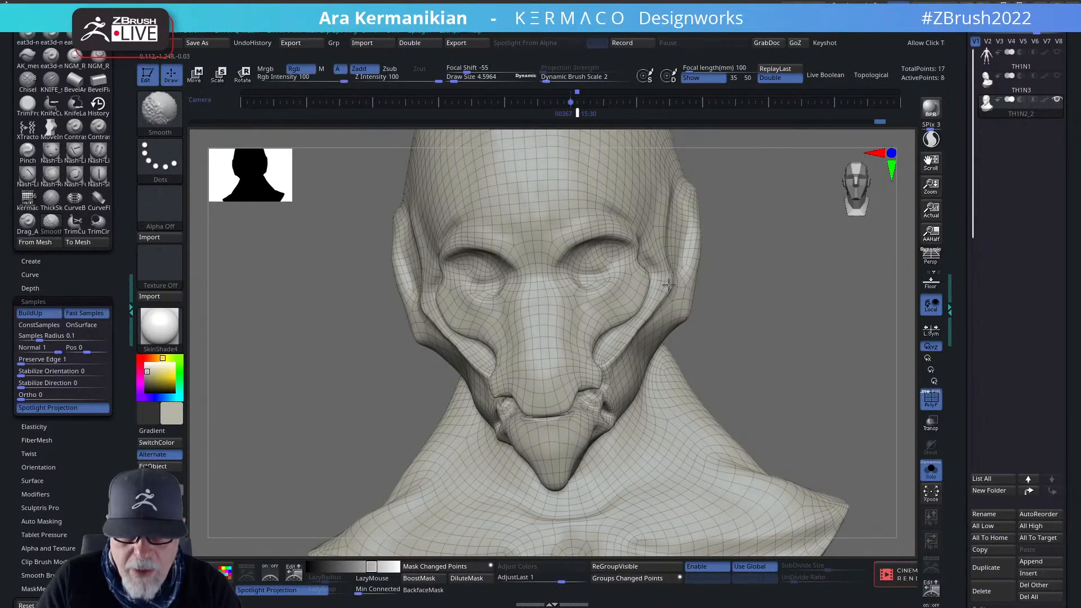
mouse_move(828, 374)
mouse_down()
mouse_move(813, 360)
mouse_move(780, 358)
mouse_up()
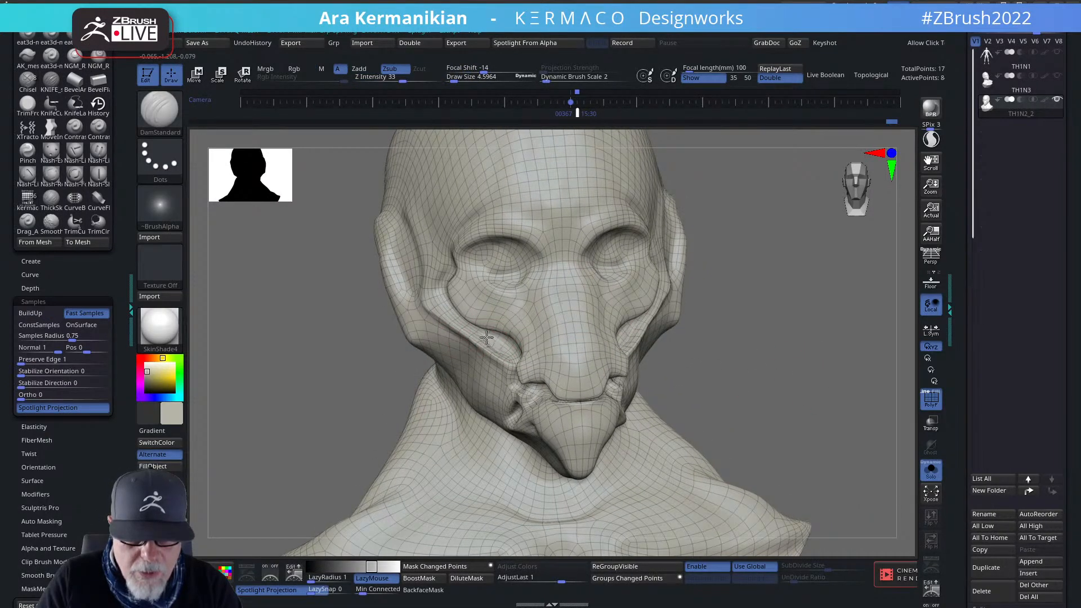
key(shift)
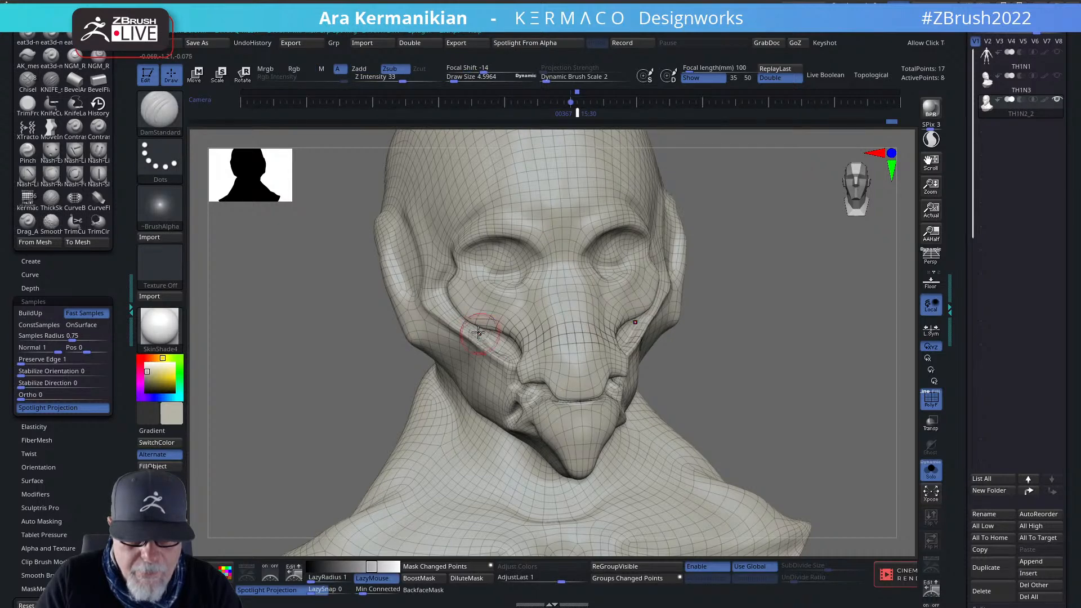
key(shift)
drag(730, 364, 696, 363)
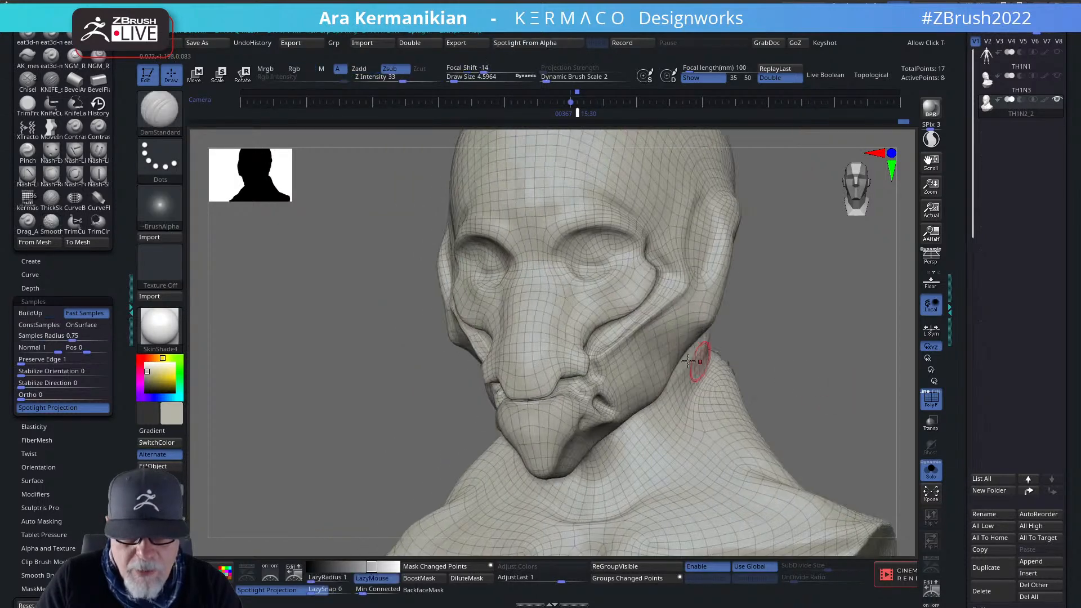
Carve the DamStandard crease where the cheek fold meets the side of the nose, and smooth around it.
drag(857, 355, 636, 357)
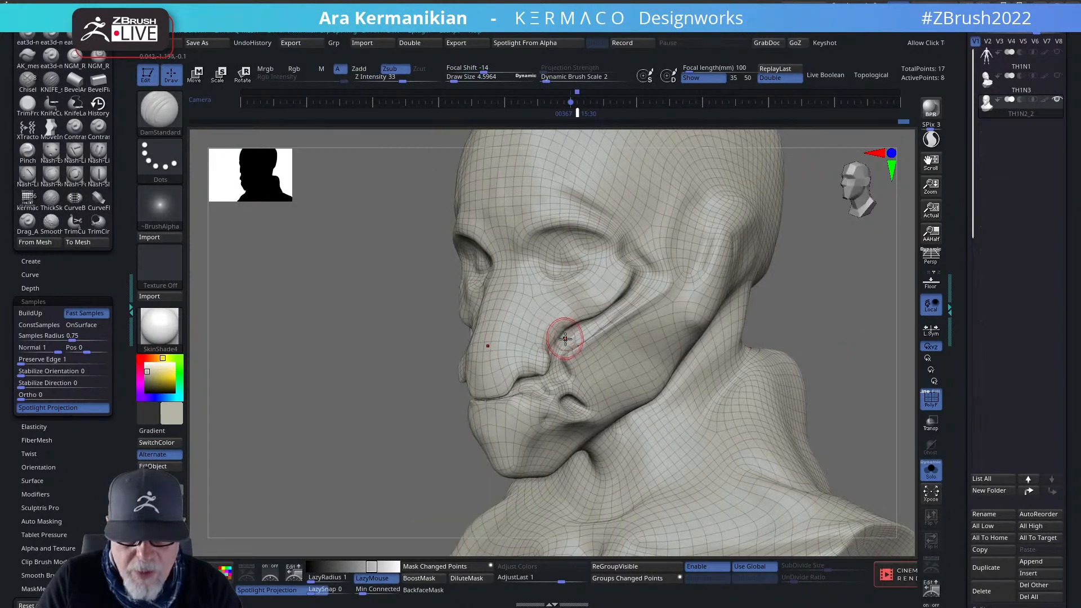
drag(409, 397, 565, 321)
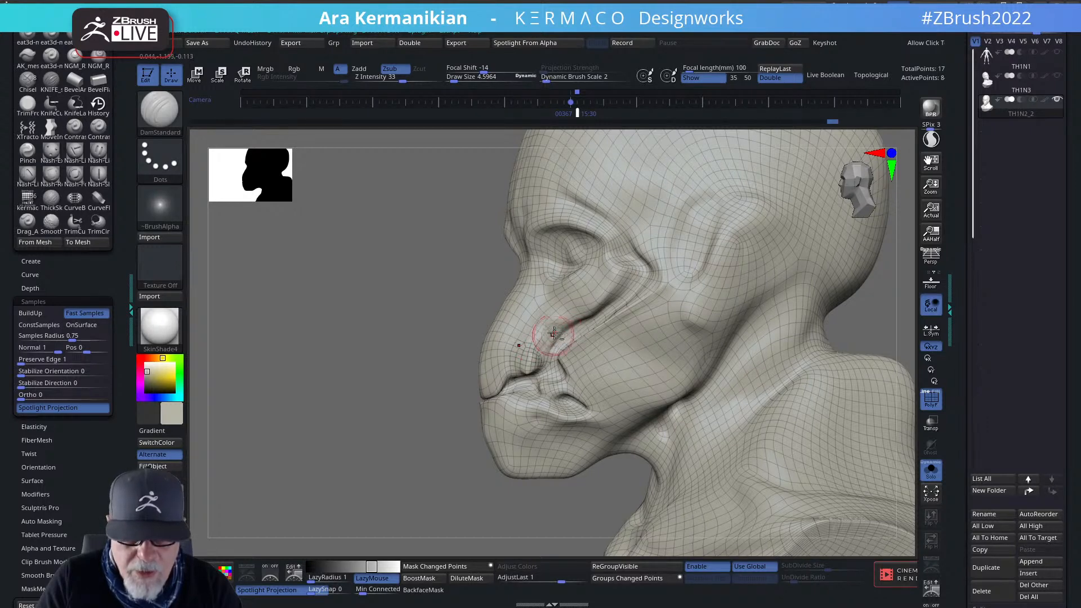
drag(364, 428, 451, 397)
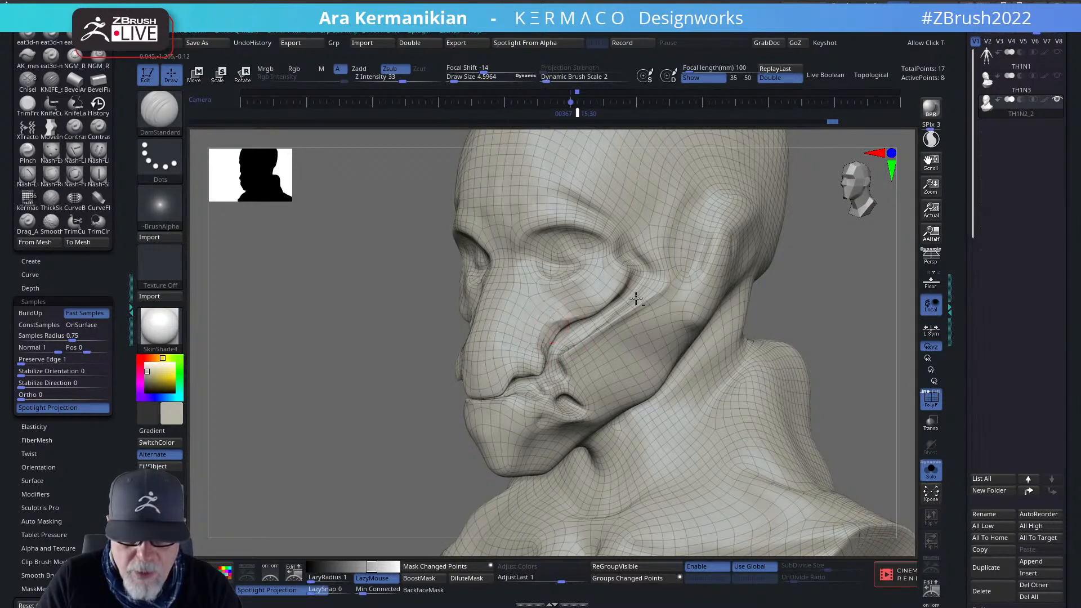
drag(853, 357, 571, 357)
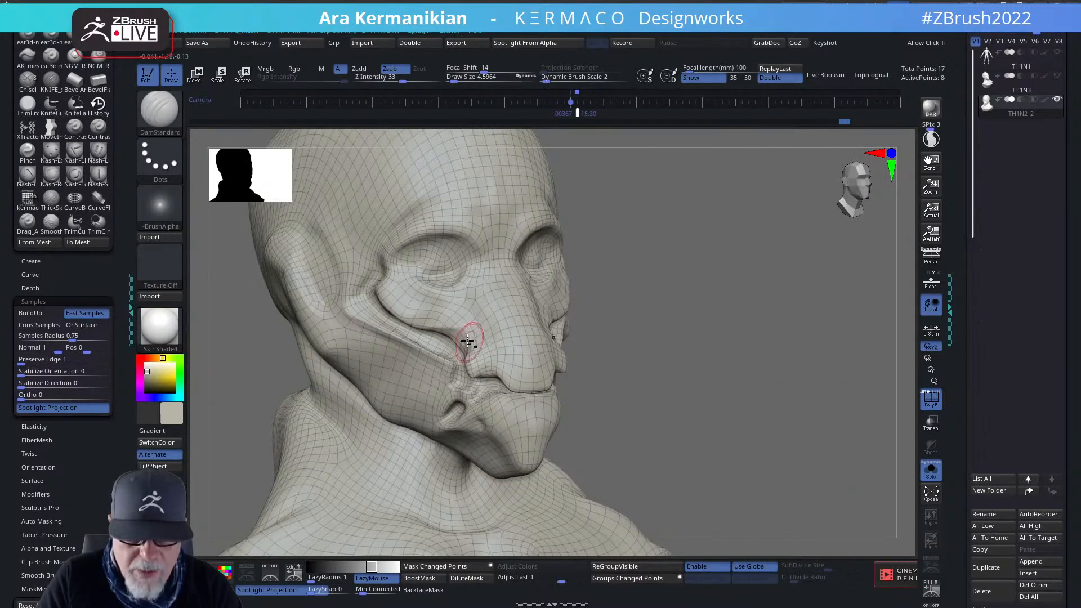
shift+drag(744, 328, 512, 345)
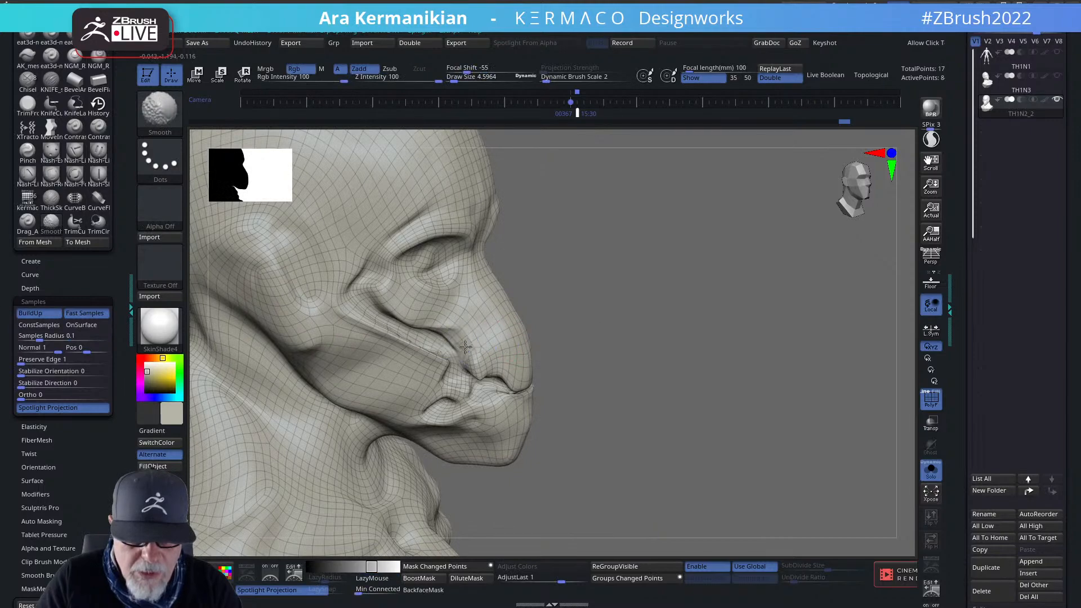
Check the bust in profile and smooth the side of the neck behind the jaw.
drag(696, 353, 816, 319)
key(f)
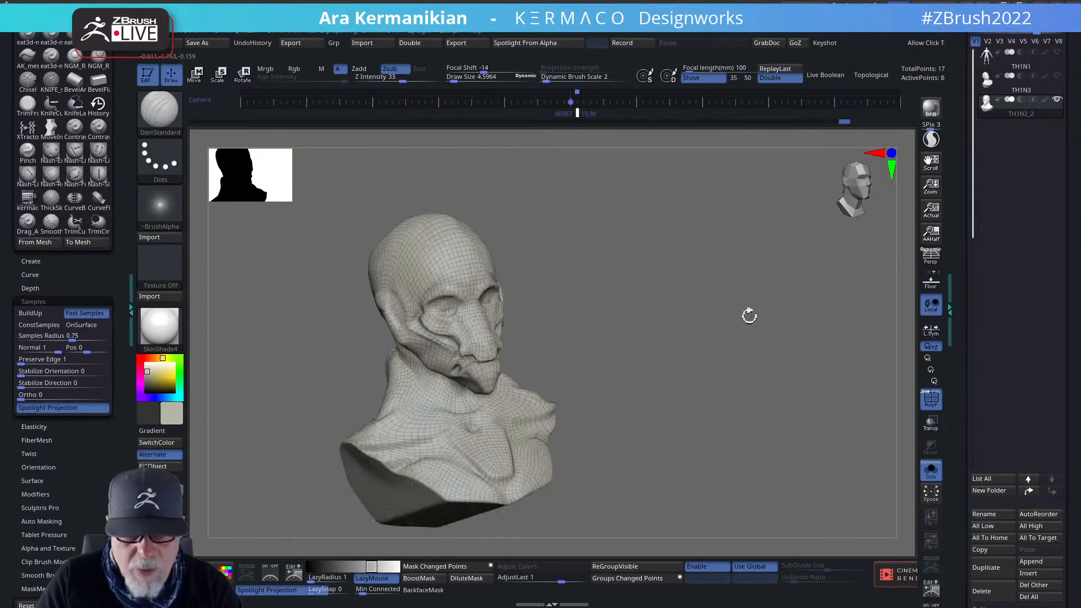
mouse_move(748, 313)
mouse_down()
mouse_move(756, 322)
mouse_move(734, 326)
mouse_move(803, 299)
mouse_move(828, 316)
mouse_move(857, 282)
mouse_move(753, 324)
mouse_up()
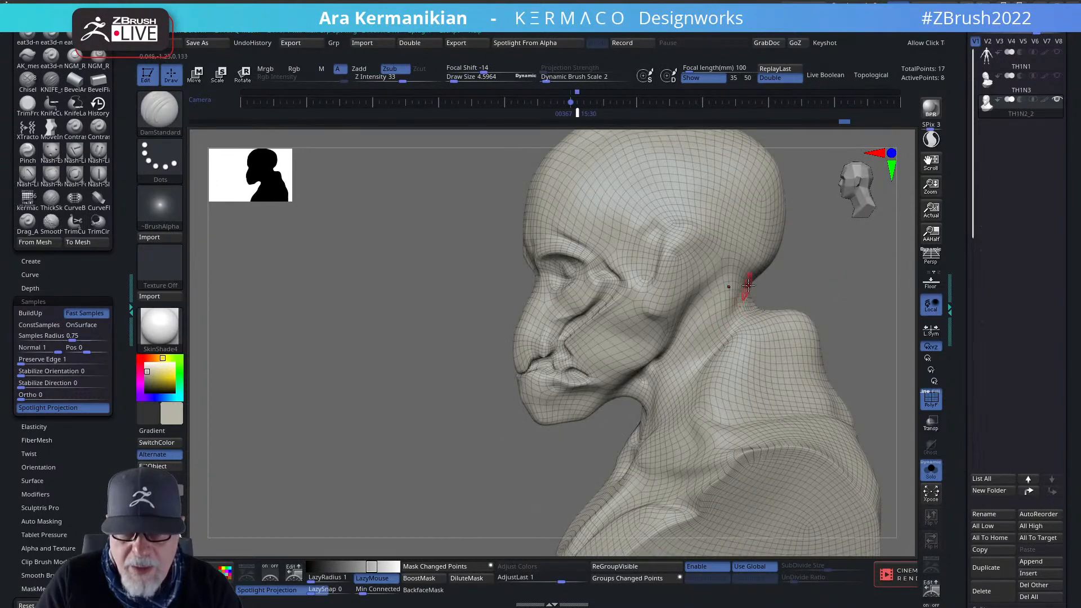
drag(865, 287, 701, 313)
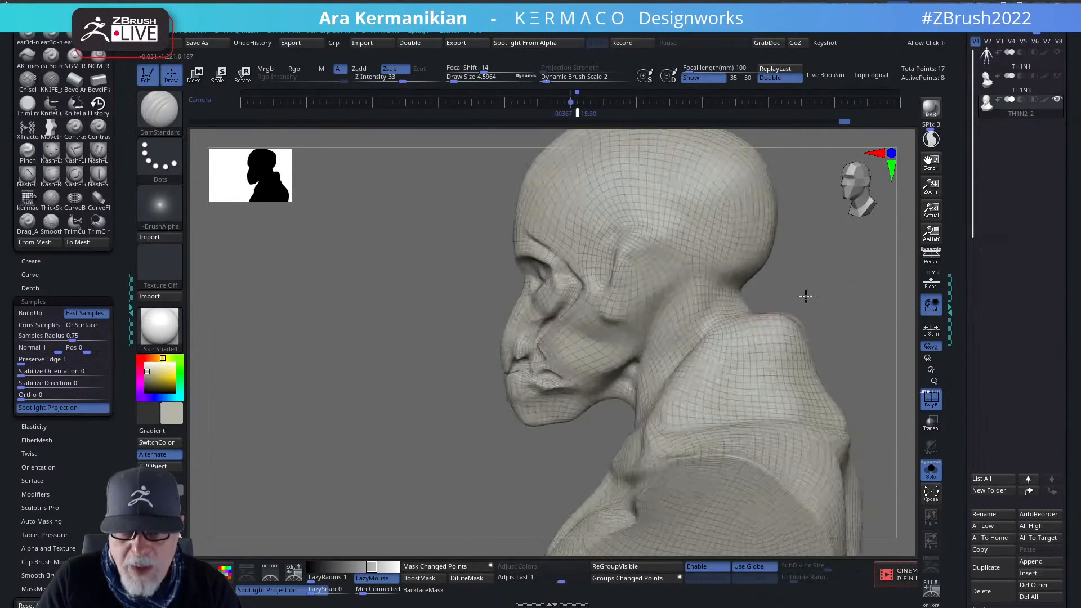
key(shift)
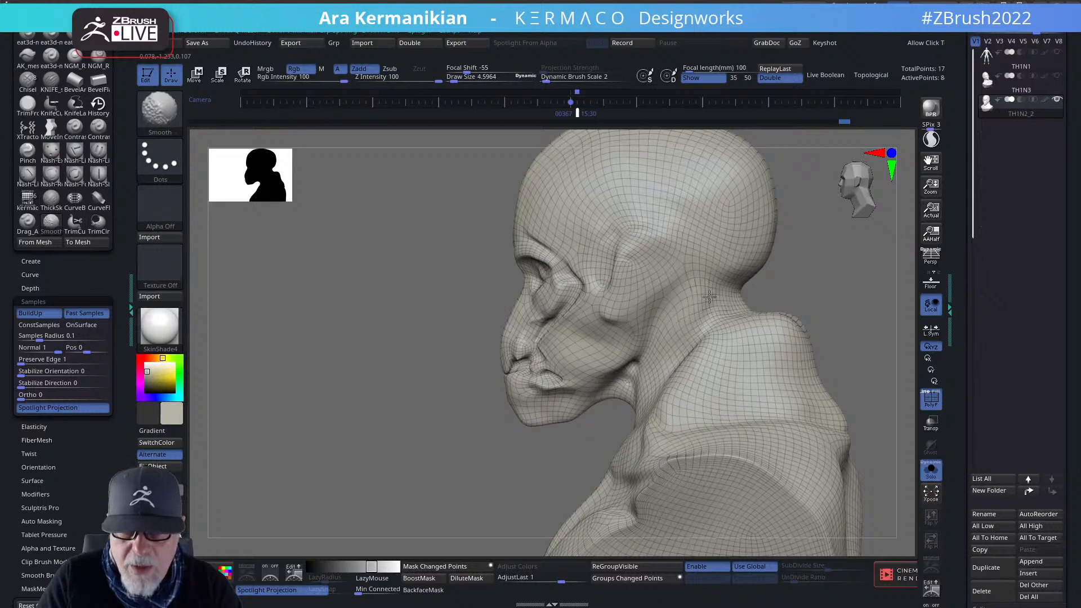
mouse_move(806, 282)
alt+mouse_down()
mouse_move(822, 294)
mouse_move(702, 317)
mouse_move(785, 331)
mouse_move(712, 358)
alt+mouse_up()
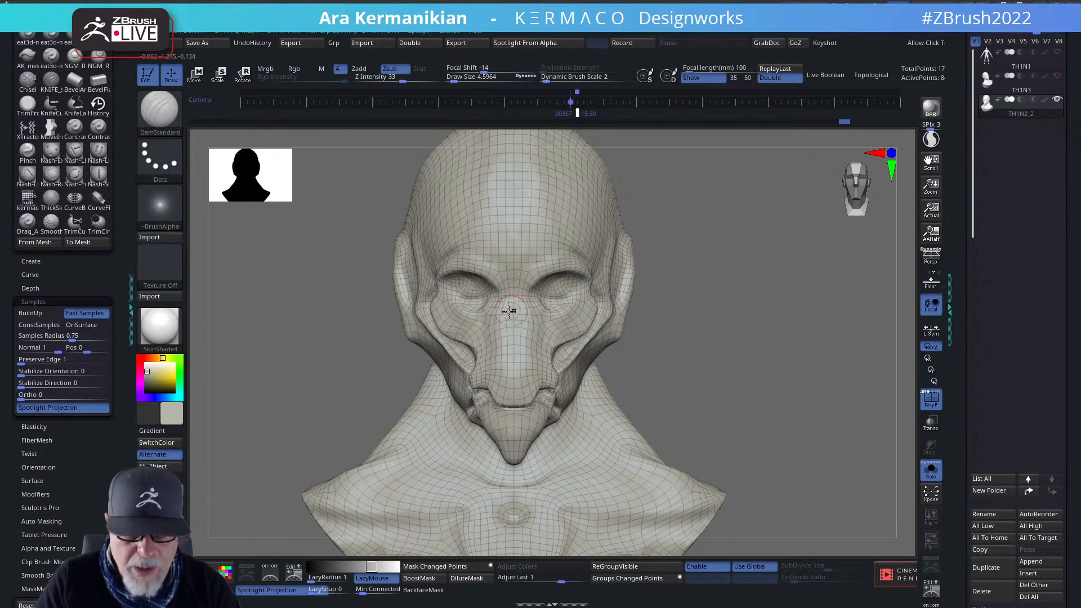
Reshape the nose bridge between the eyes with the Move brush at draw size 15.3856, and smooth it.
key(b)
key(m)
key(v)
mouse_move(765, 352)
alt+mouse_down()
mouse_move(787, 360)
mouse_move(739, 372)
alt+mouse_up()
key(s)
drag(524, 338, 531, 338)
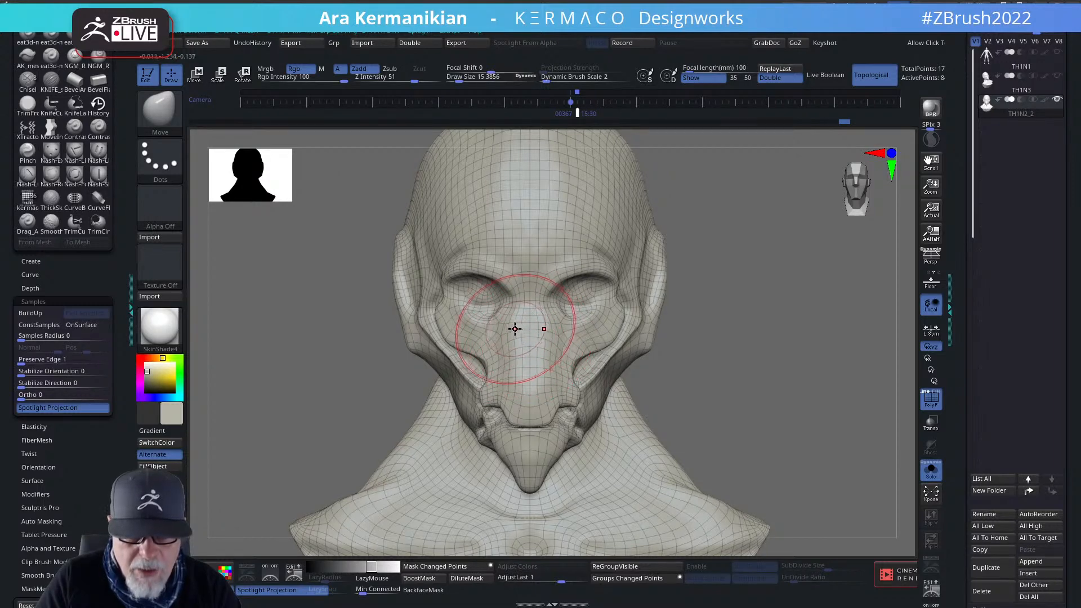
key(shift)
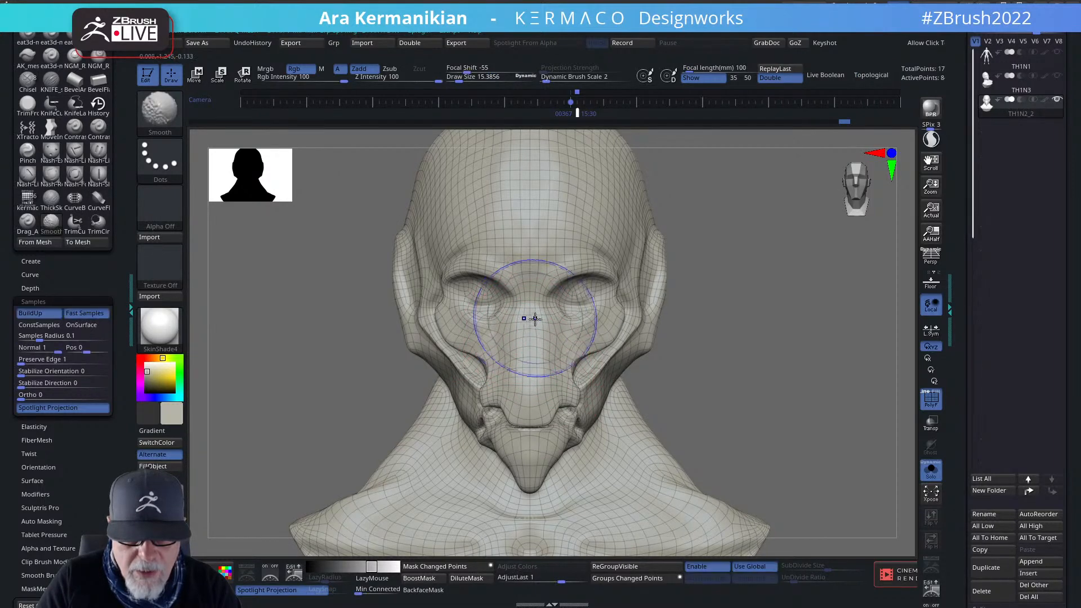
Refine the cheek and jaw contours with Smooth and Move, reducing the draw size to 10.99.
drag(821, 362, 779, 357)
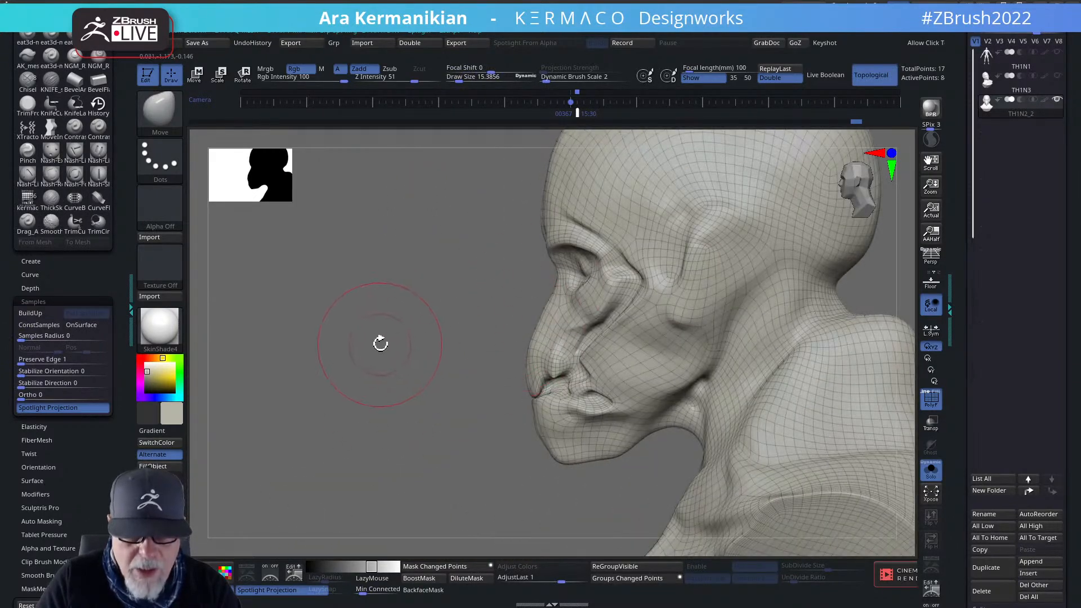
mouse_move(380, 344)
mouse_down()
mouse_move(425, 332)
mouse_move(567, 354)
mouse_up()
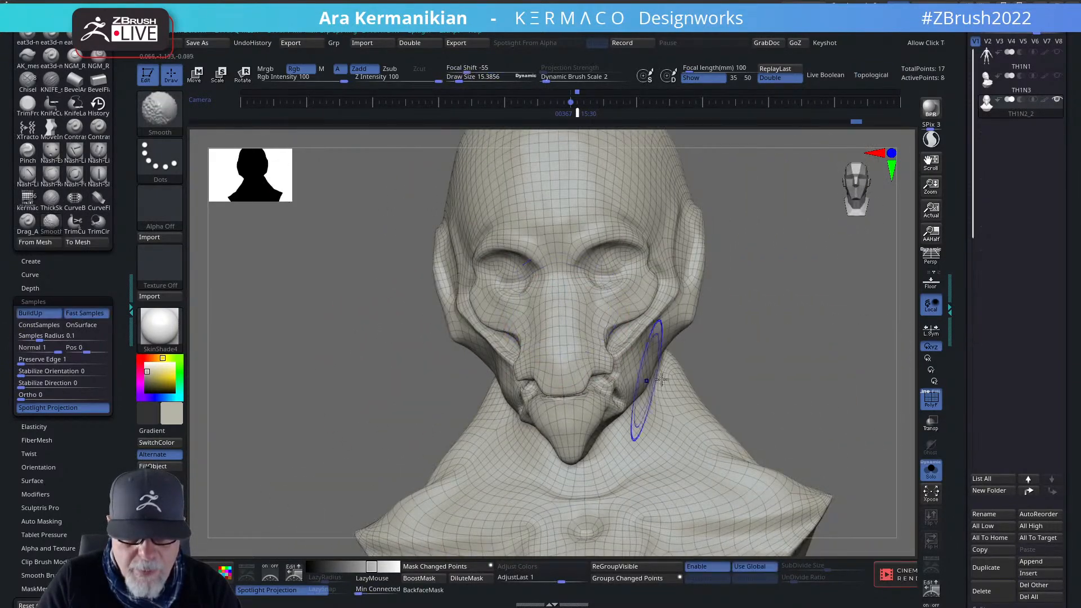
shift+drag(809, 372, 826, 367)
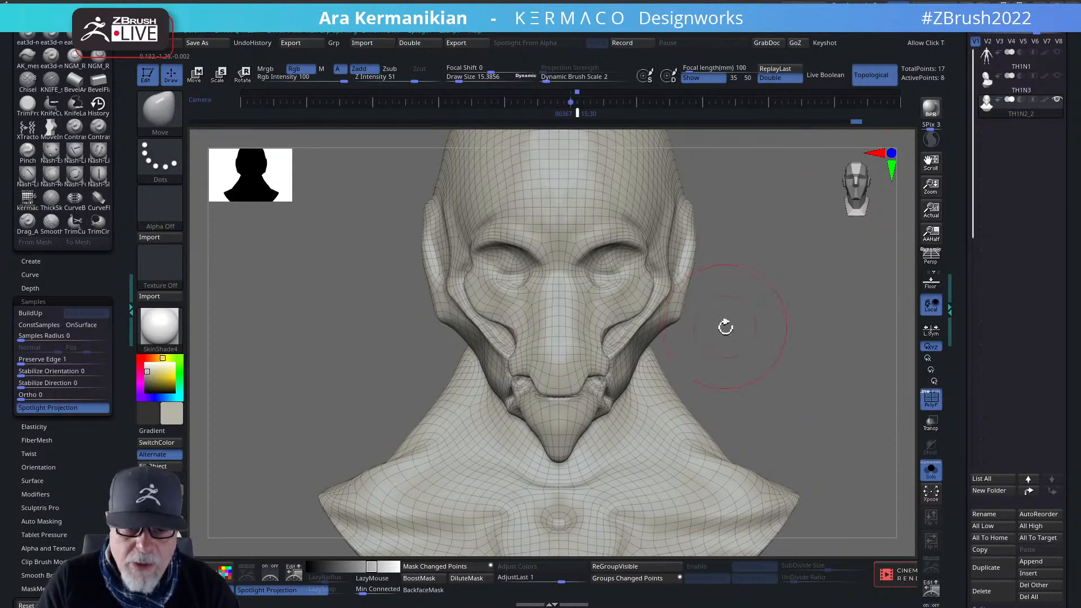
key(s)
drag(833, 343, 789, 340)
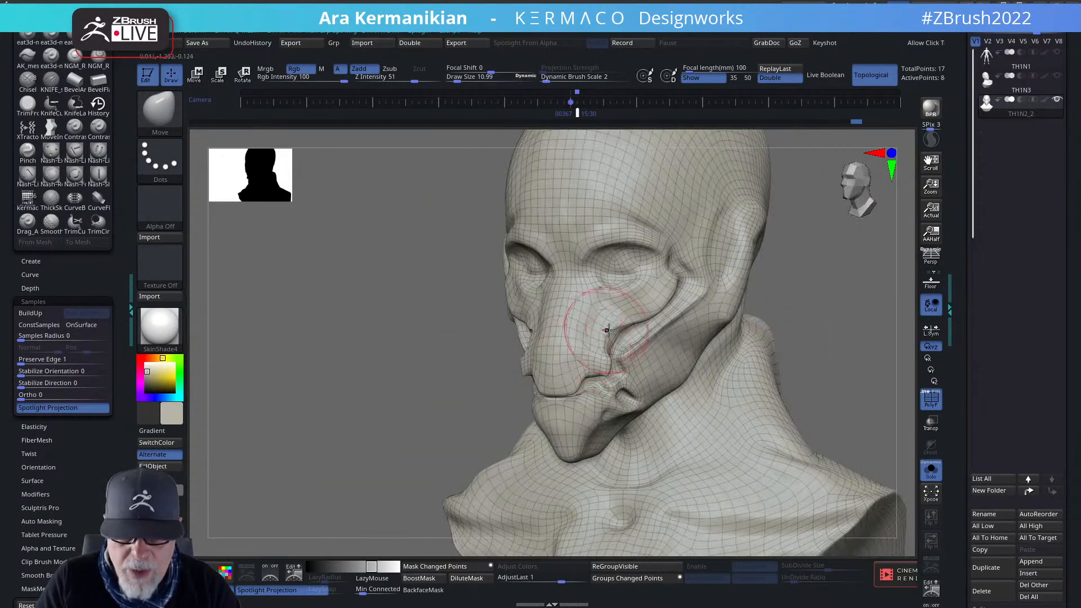
Deepen the crease between the nose and the cheek fold with the DamStandard brush at draw size 10.99.
right_click(619, 303)
click(659, 312)
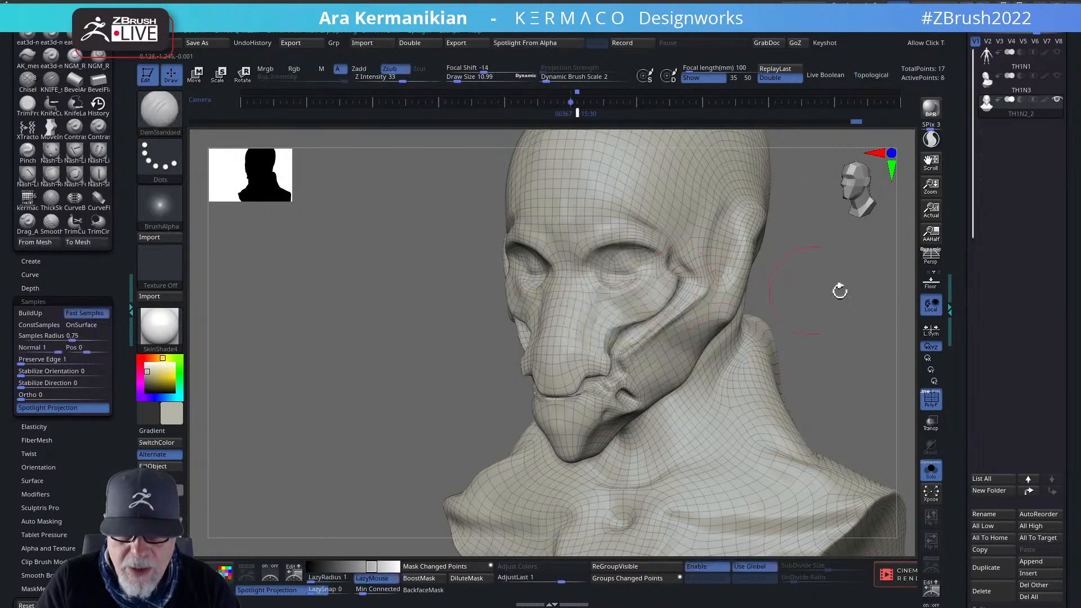
alt+drag(839, 289, 819, 375)
key(s)
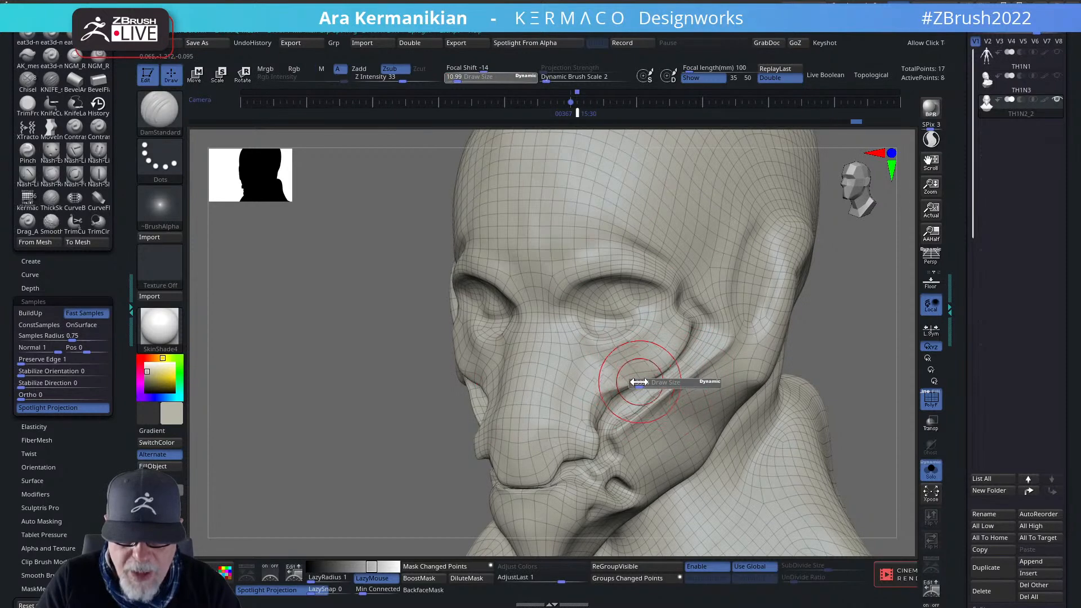
drag(627, 382, 598, 401)
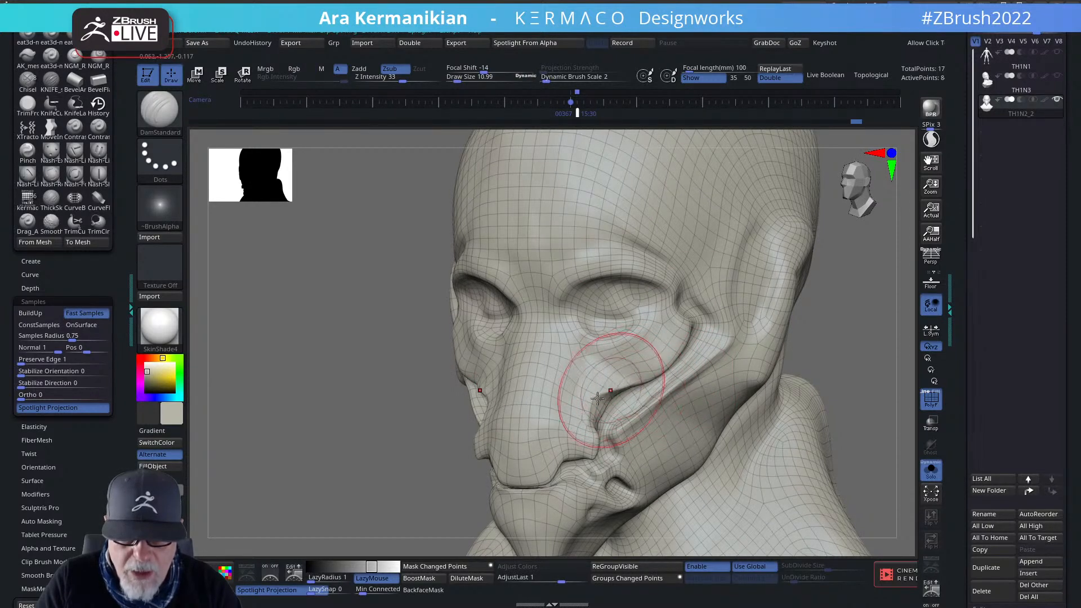
right_click(702, 349)
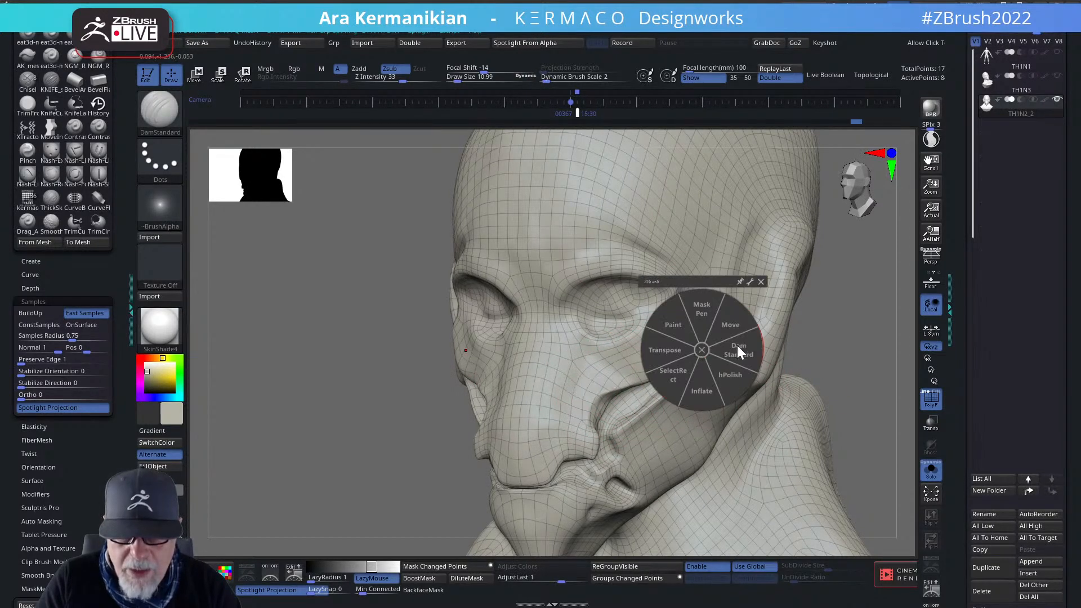
click(739, 353)
shift+drag(889, 370, 905, 371)
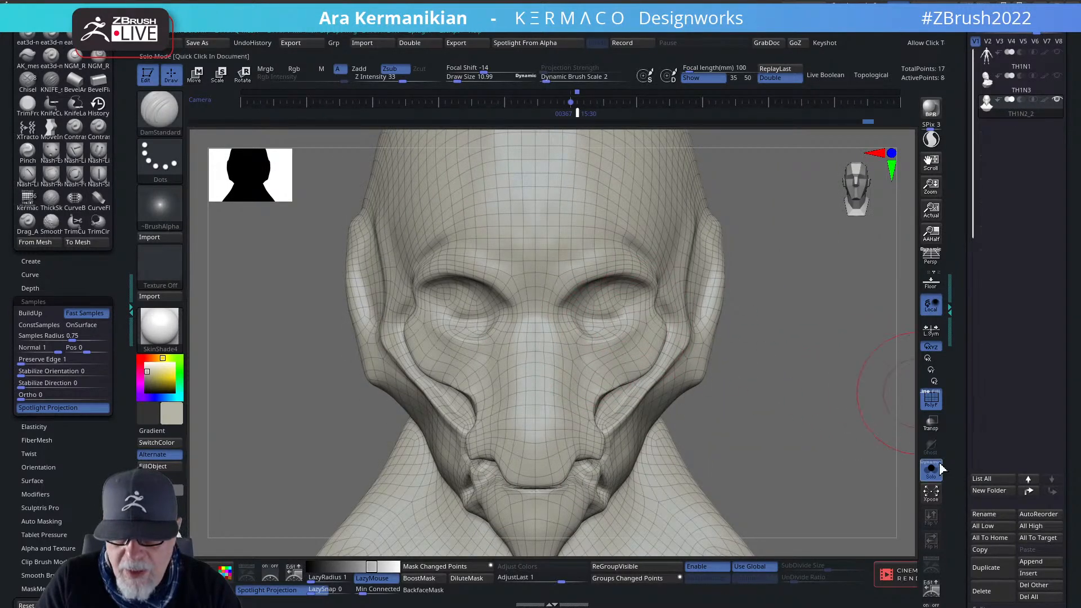
Turn on the polypaint display of the TH1N2_2 subtool and carve the eye socket edges with DamStandard at draw size 8.50359.
click(1045, 100)
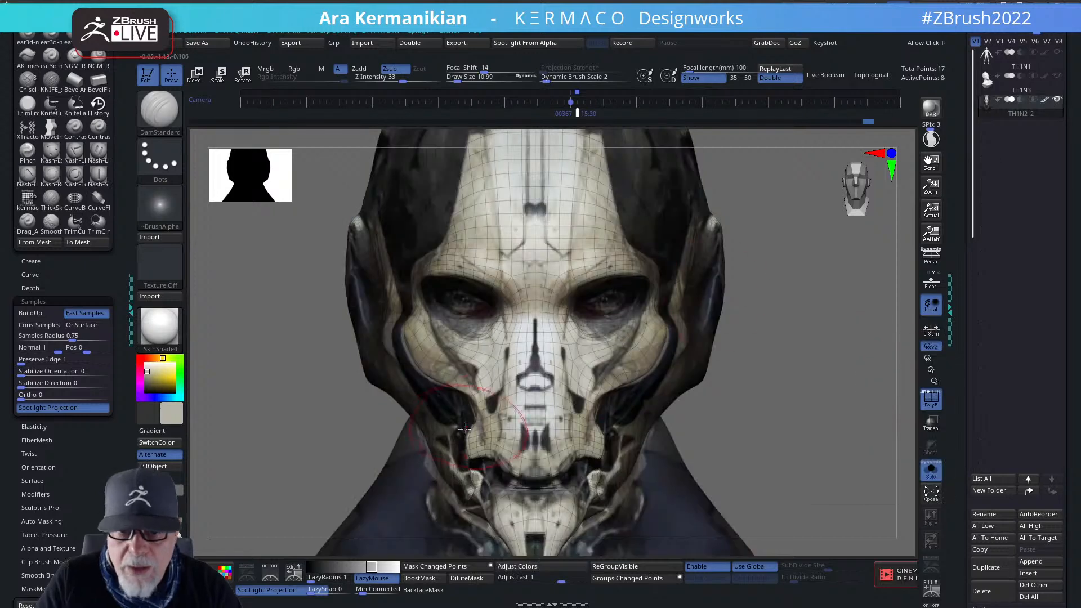
alt+drag(782, 354, 780, 387)
key(s)
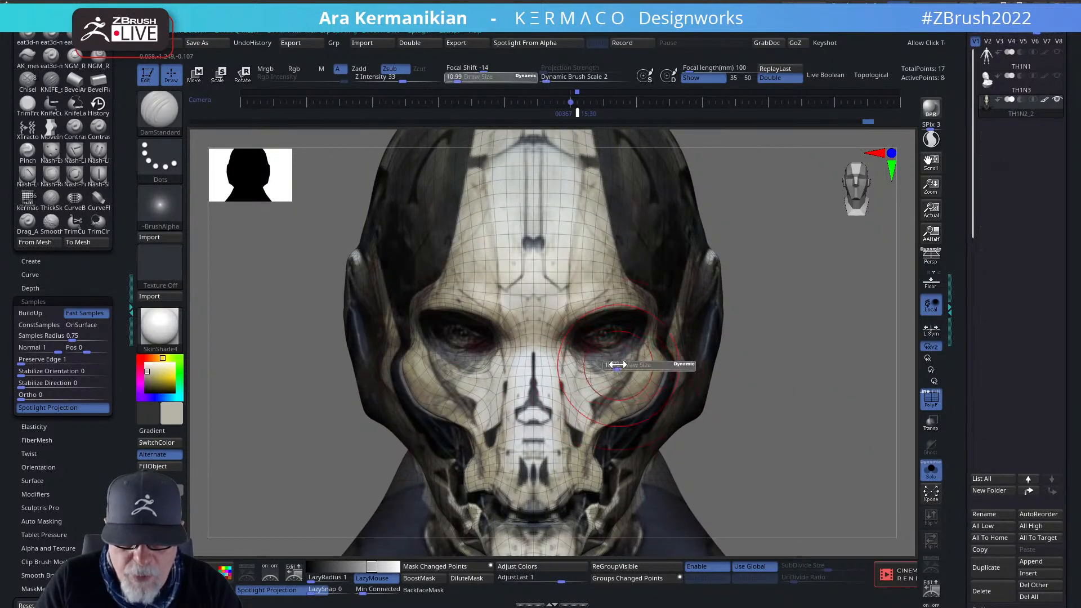
drag(617, 365, 611, 364)
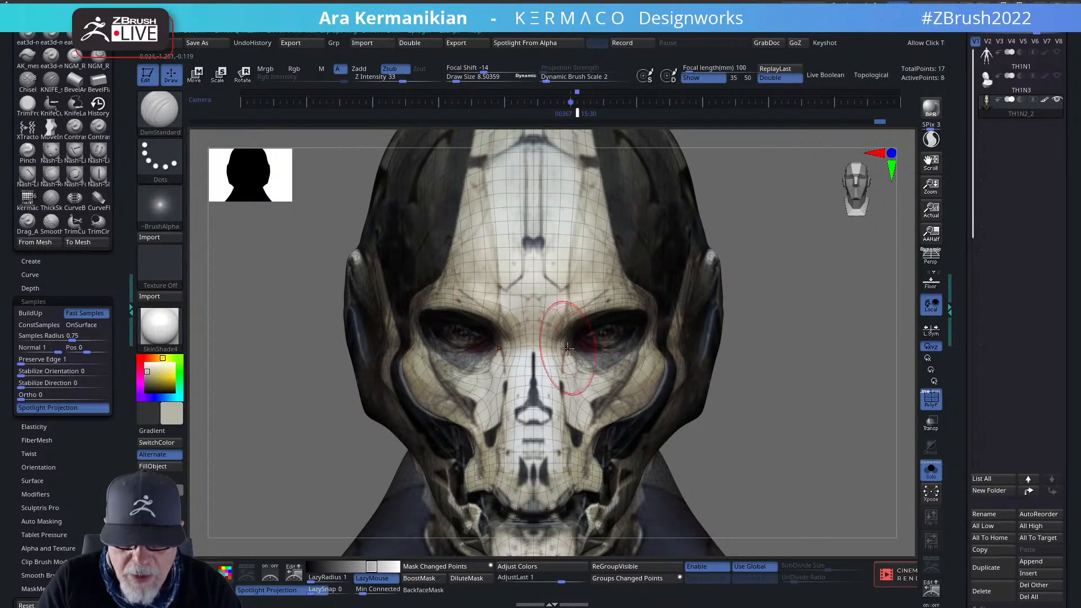
drag(873, 360, 705, 301)
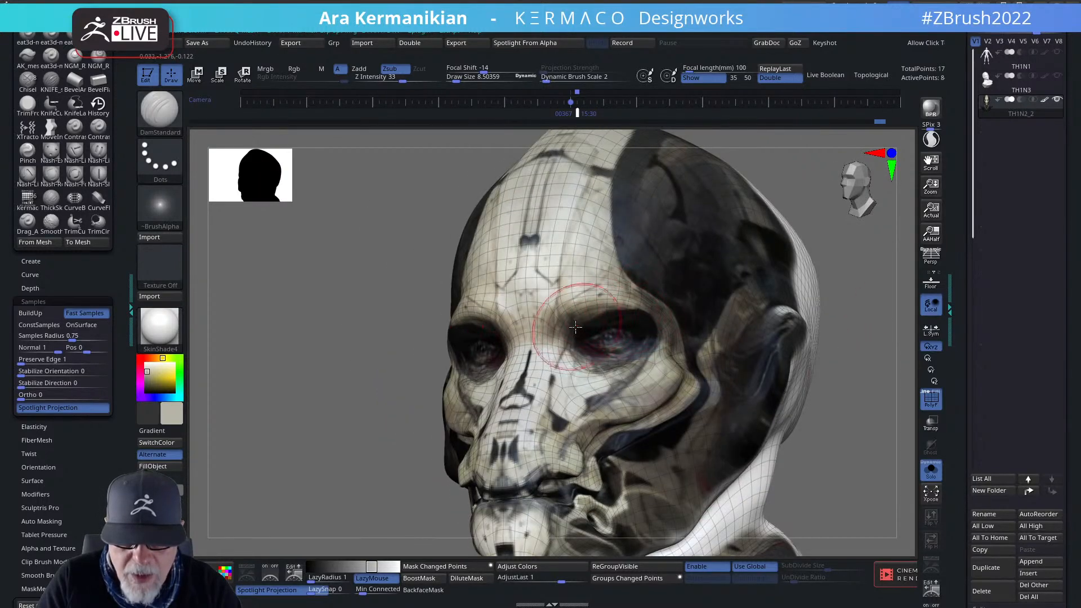
drag(630, 308, 657, 340)
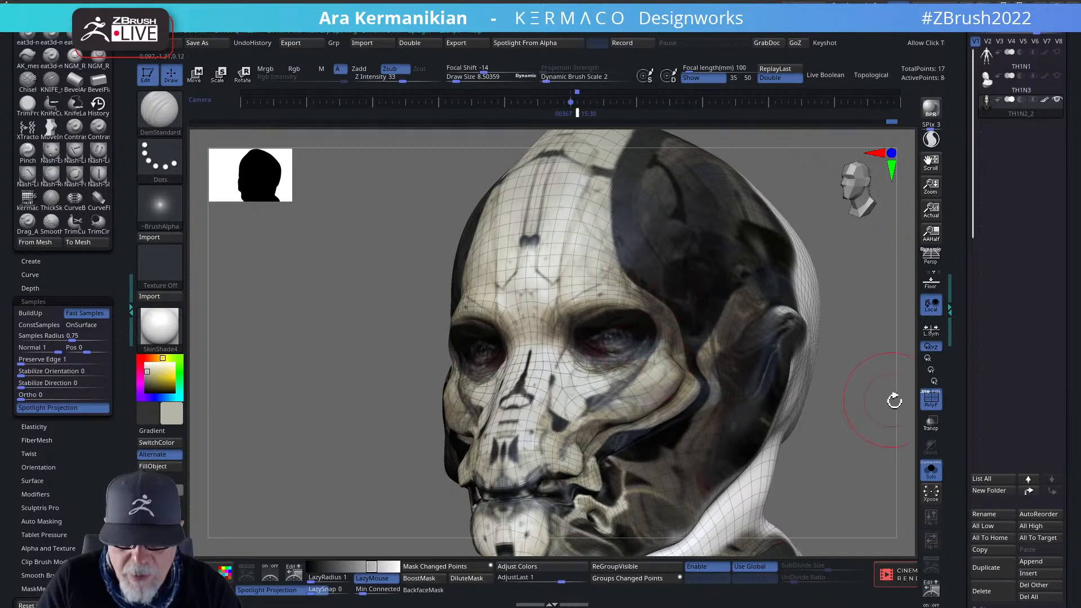
Carve along the painted markings beside the nose and the dark groove under the cheekbone with DamStandard.
mouse_move(895, 401)
mouse_down()
mouse_move(630, 383)
mouse_move(559, 441)
mouse_up()
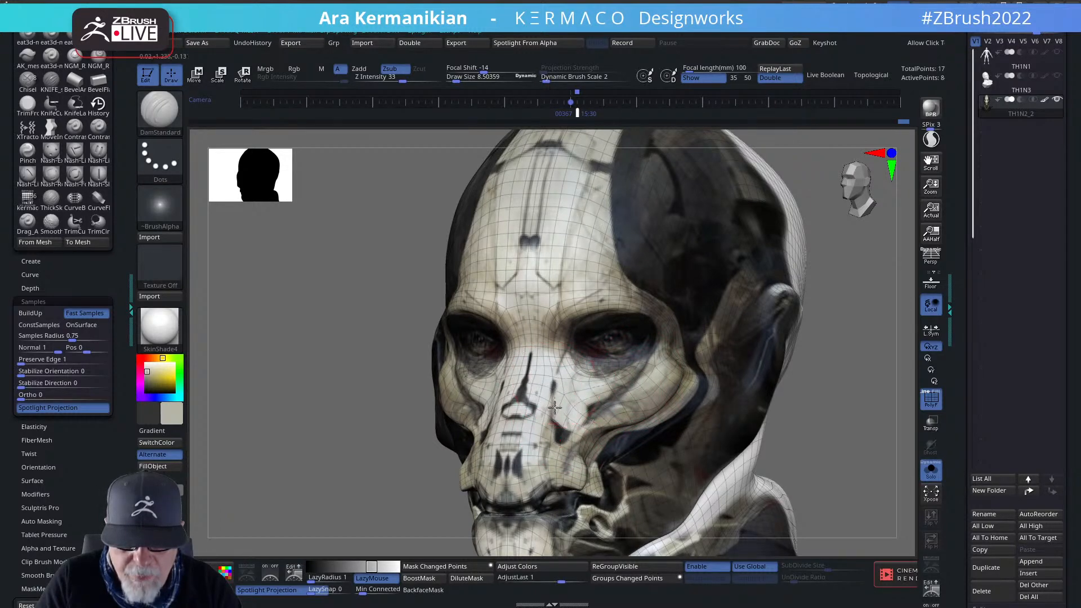
mouse_move(529, 356)
mouse_down()
mouse_move(522, 397)
mouse_move(485, 439)
mouse_up()
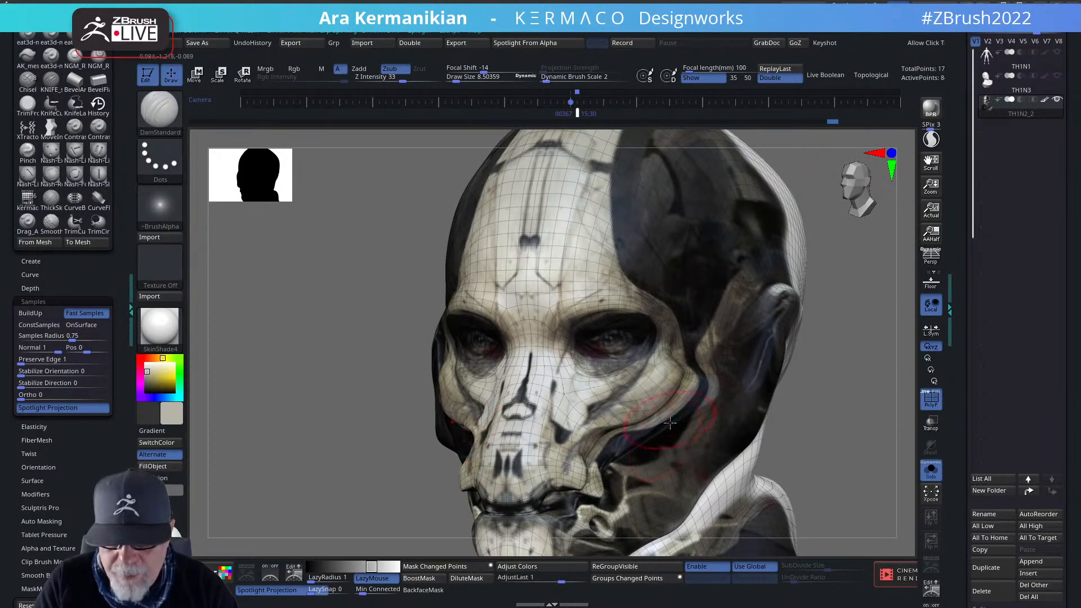
drag(826, 449, 739, 374)
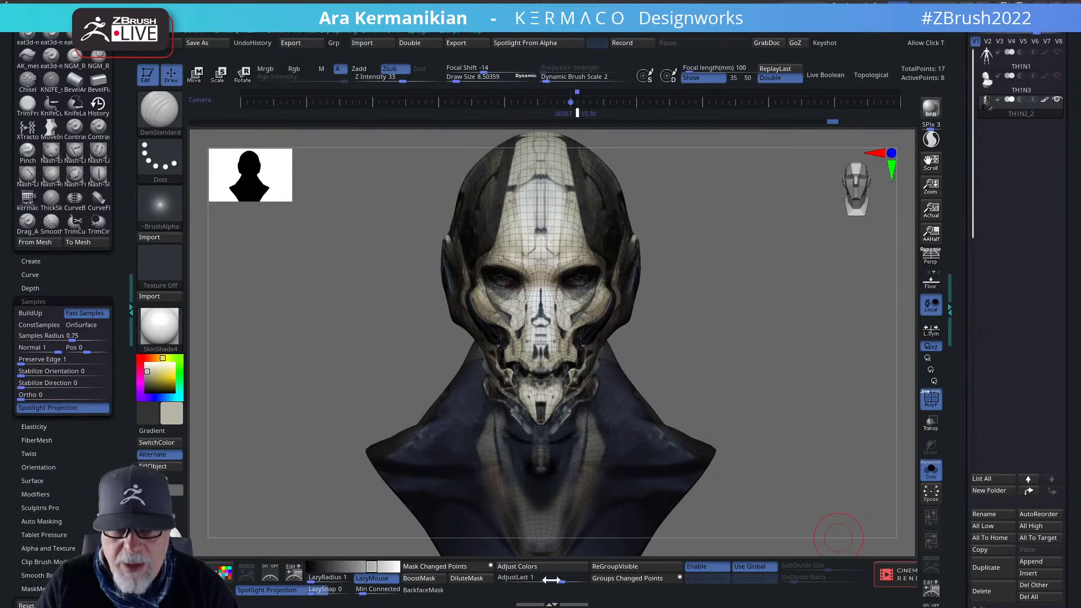
Adjust the line of the mouth with the Move brush and reduce the draw size to 6.3724.
mouse_move(821, 370)
alt+mouse_down()
mouse_move(867, 468)
mouse_move(839, 330)
alt+mouse_up()
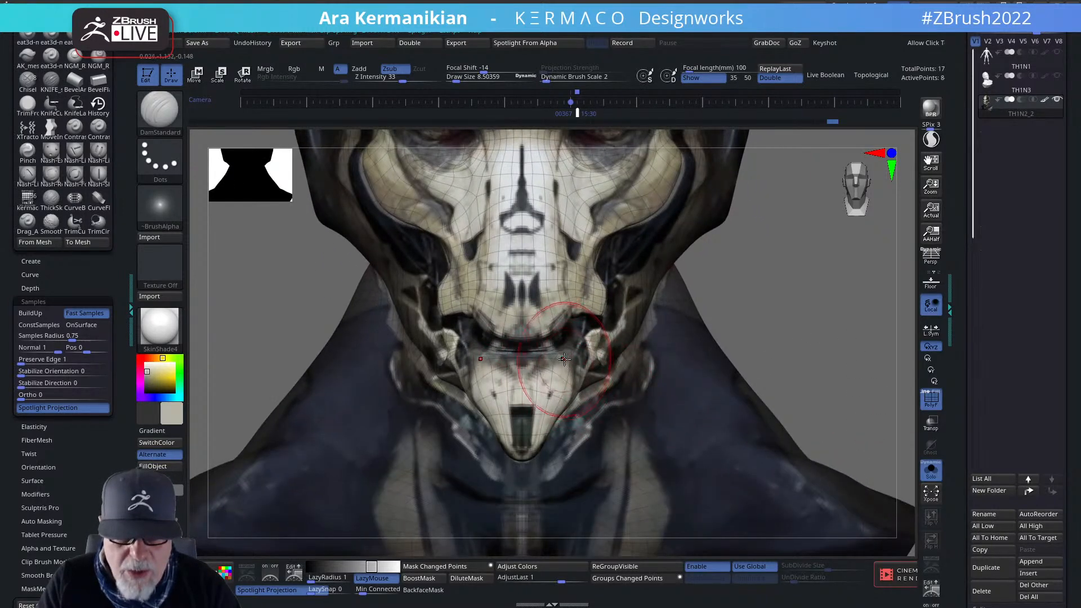
key(b)
key(m)
key(v)
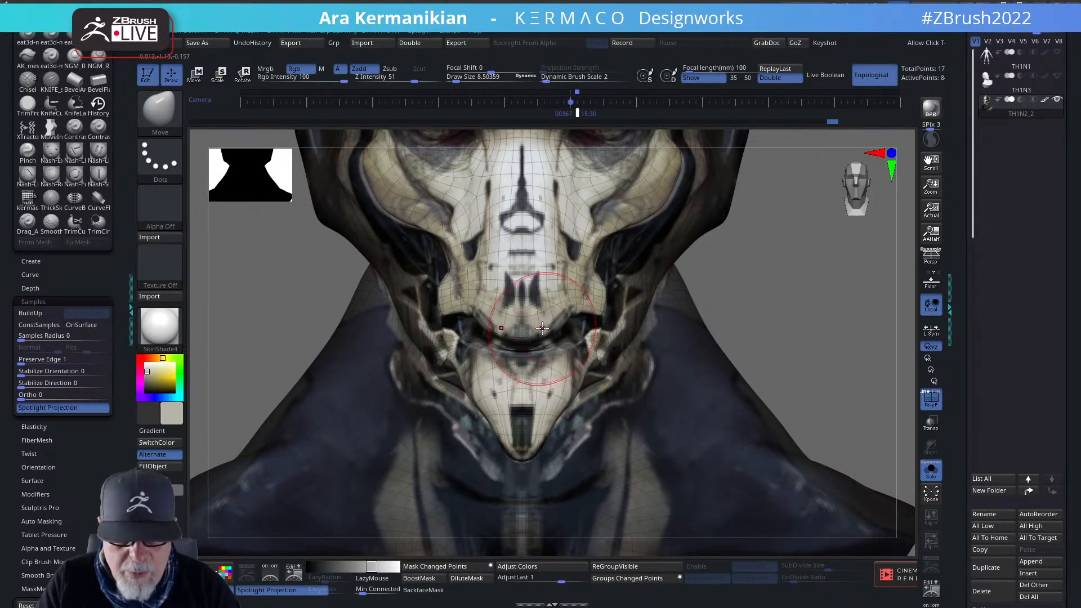
drag(542, 352, 554, 345)
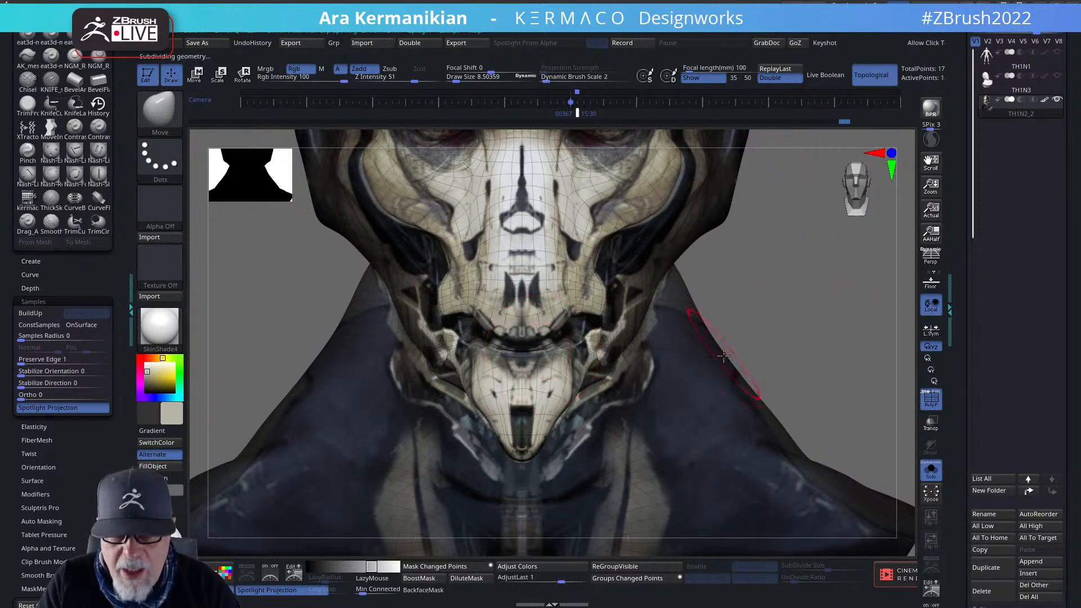
key(s)
drag(788, 316, 783, 317)
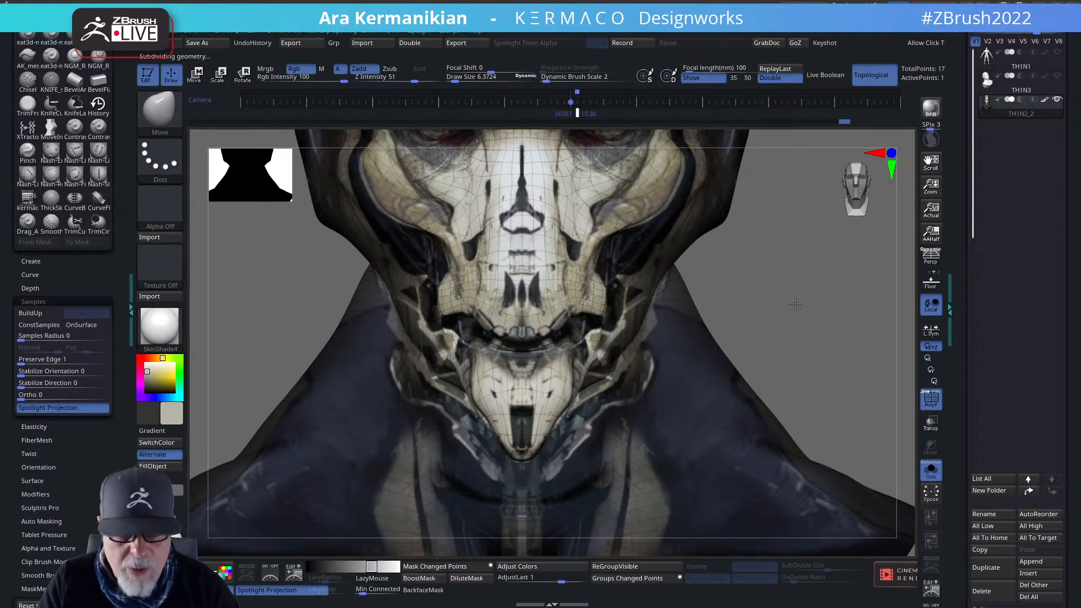
Raise the subdivision level of the TH1N2_2 subtool and frame the whole bust.
alt+drag(804, 313, 769, 311)
key(space)
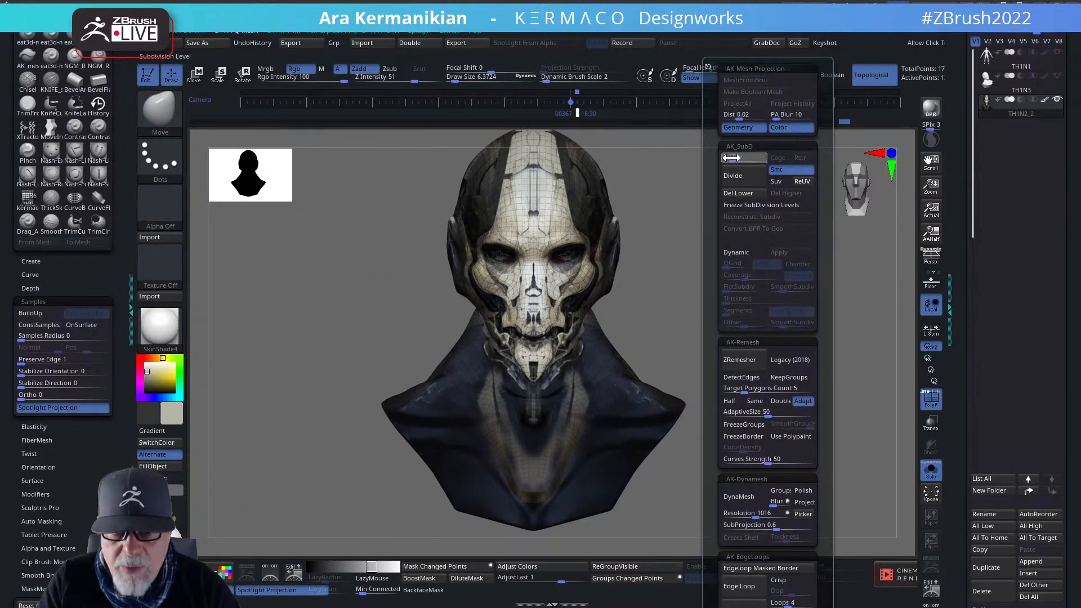
drag(719, 321, 881, 352)
key(d)
key(d)
key(f)
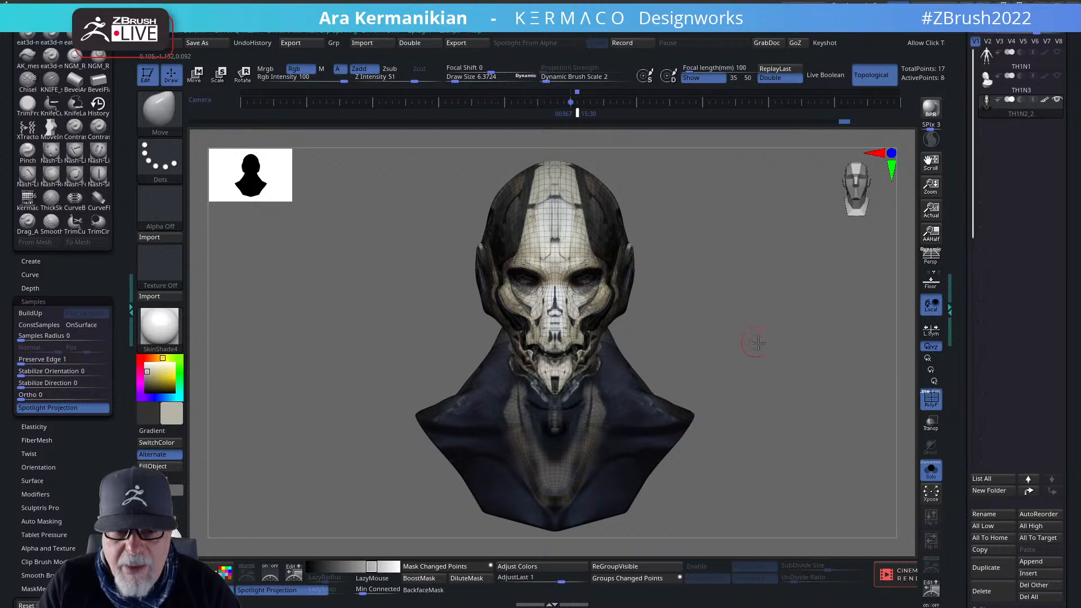
Examine the TH1N2_2 texture map settings and the textured bust from the front and side, and return to the subtool list.
alt+drag(753, 345, 775, 363)
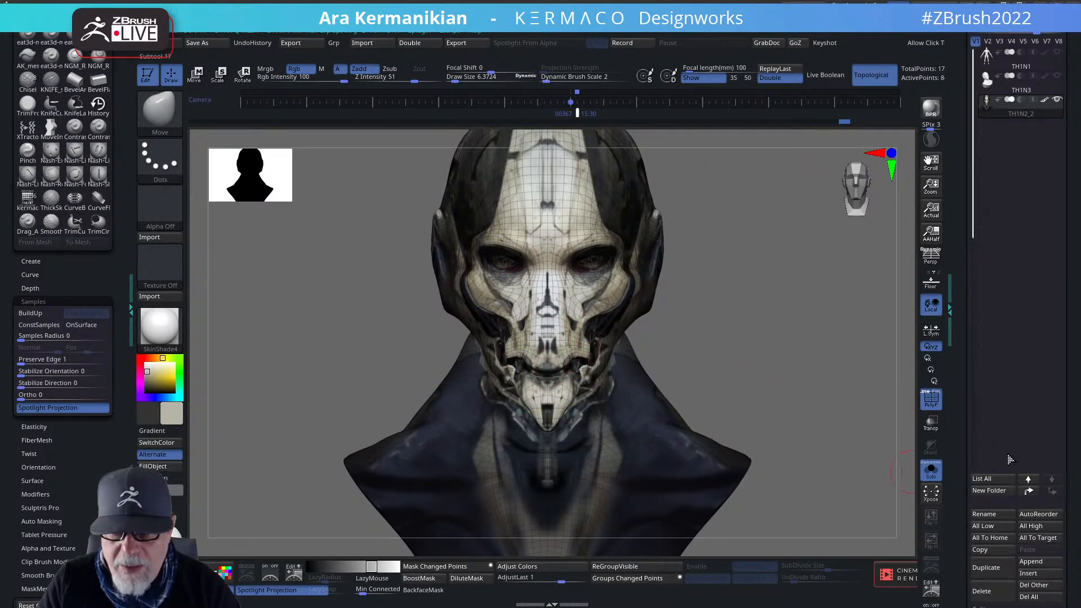
drag(957, 473, 957, 393)
scroll(958, 392, down, 10)
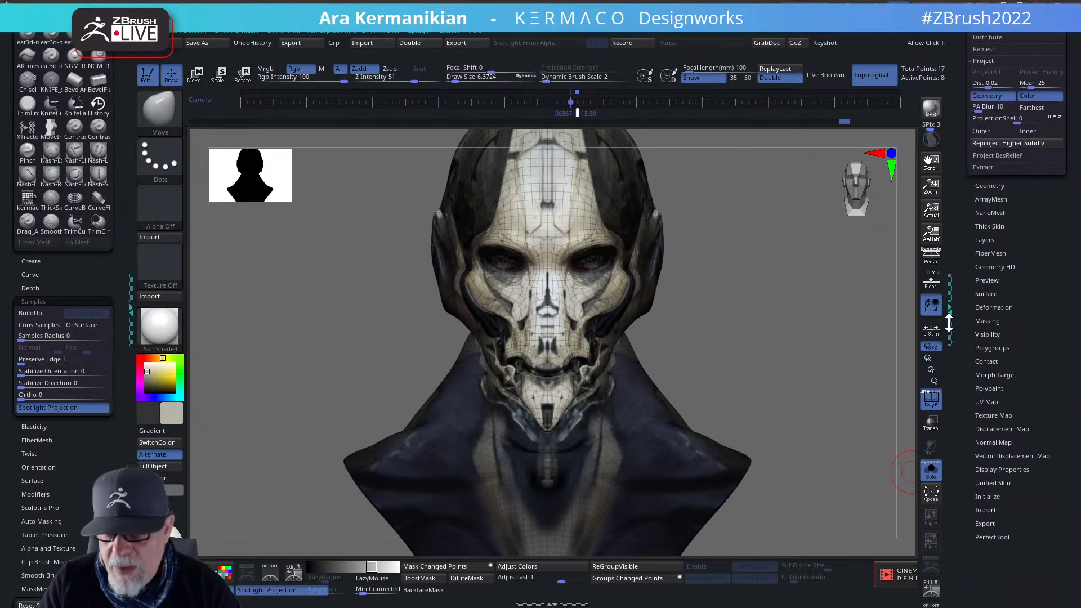
click(993, 396)
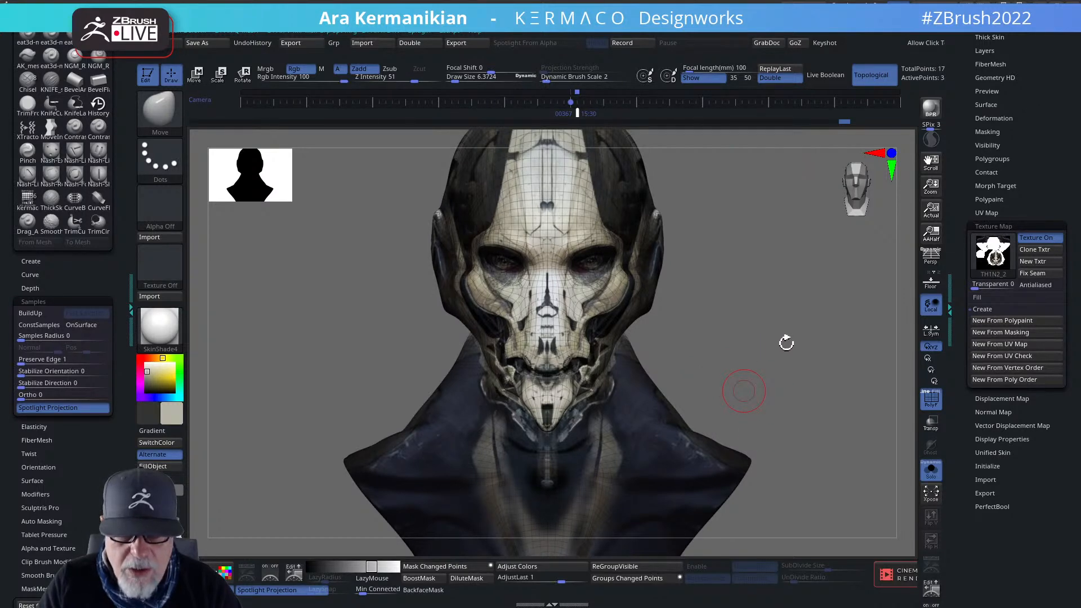
drag(758, 378, 563, 383)
drag(321, 445, 507, 440)
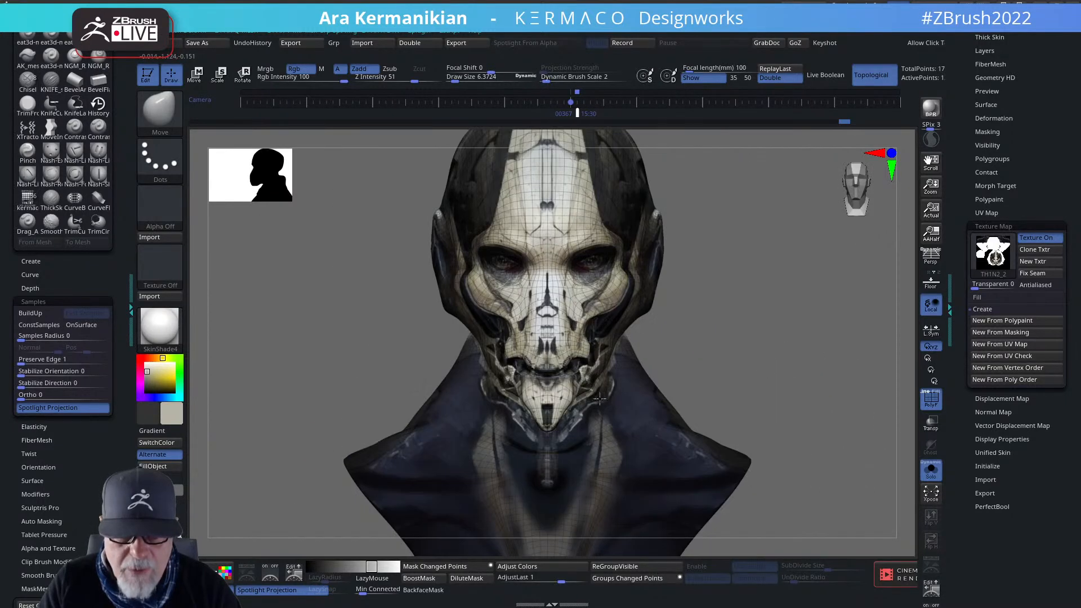
alt+drag(805, 333, 810, 402)
drag(960, 164, 961, 289)
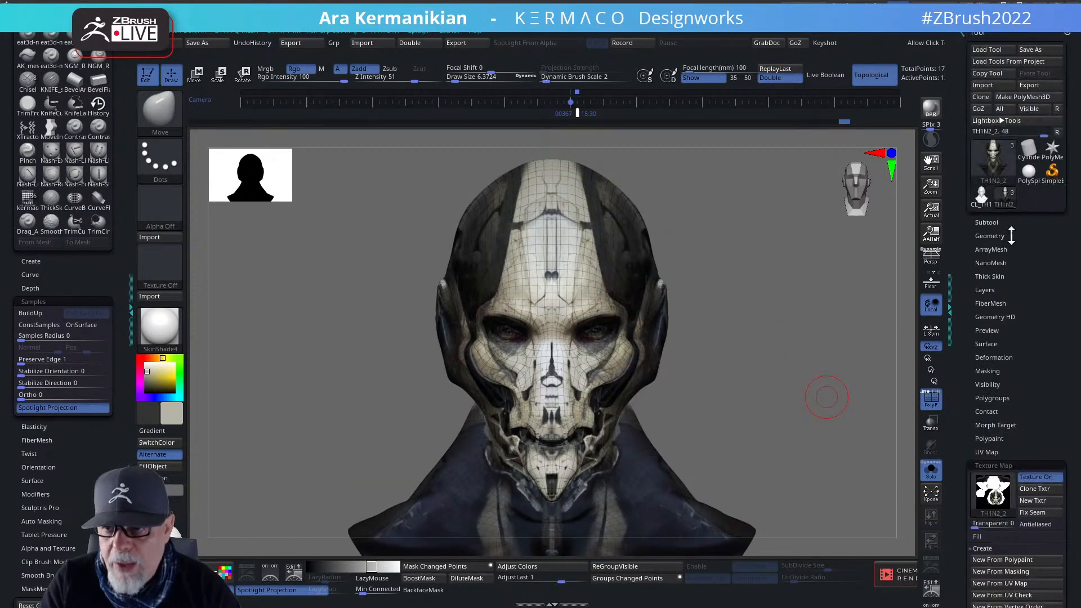
click(988, 223)
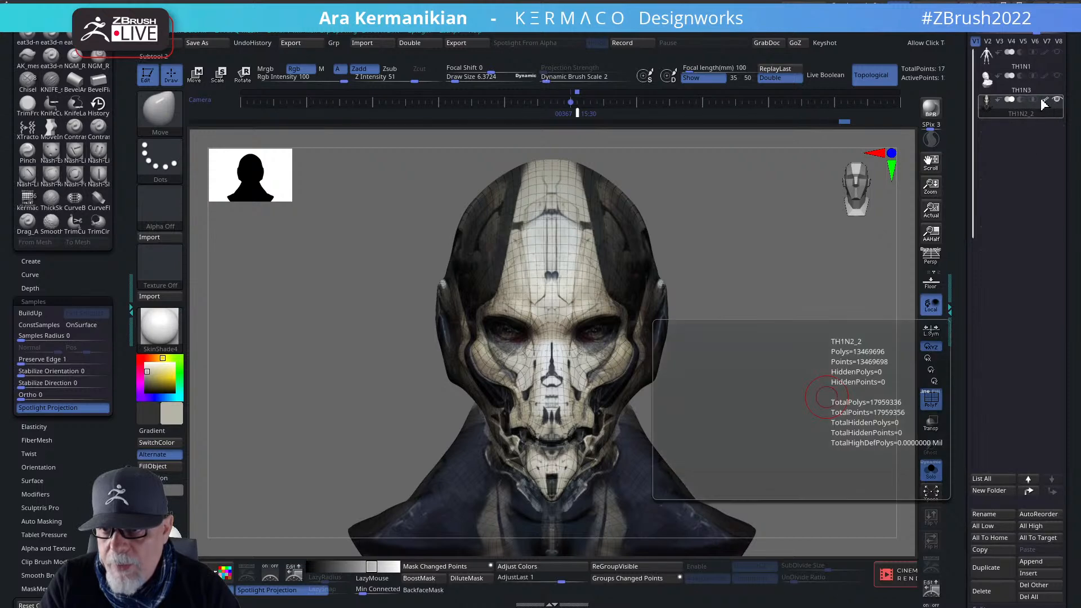
Reshape the lips with the Move brush, checking the mouth from the front and in three-quarter view.
alt+drag(804, 324, 853, 431)
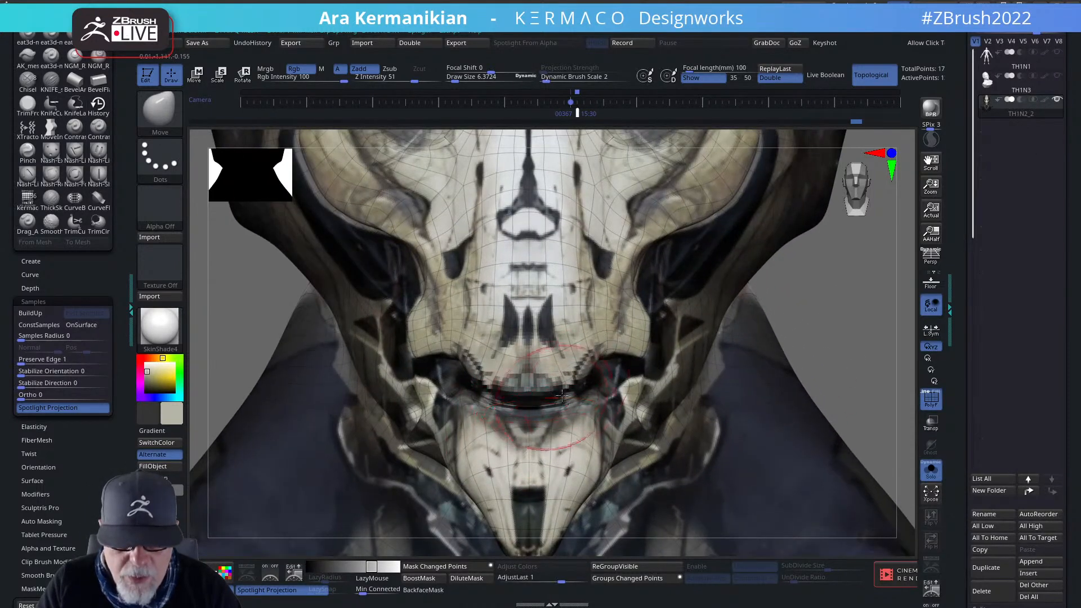
alt+drag(847, 353, 732, 354)
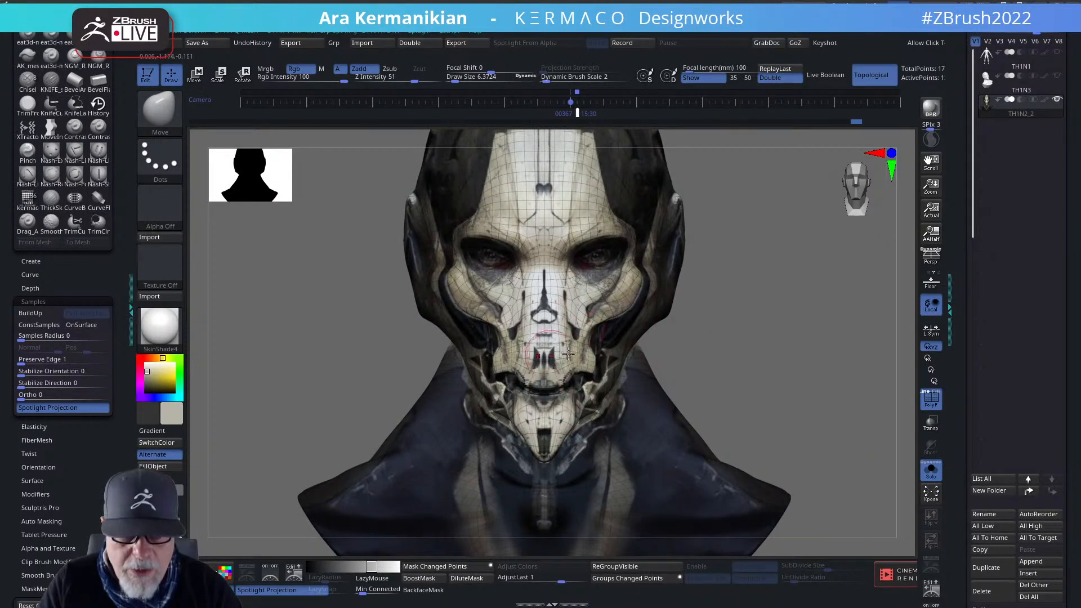
mouse_move(539, 292)
mouse_down()
mouse_move(507, 338)
mouse_move(530, 372)
mouse_up()
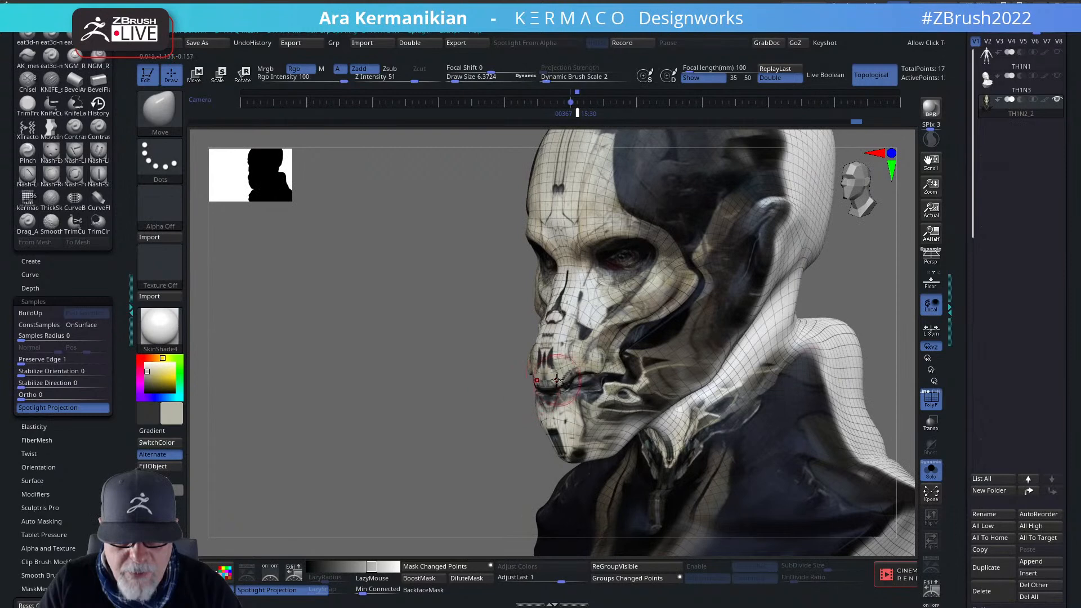
drag(380, 370, 743, 307)
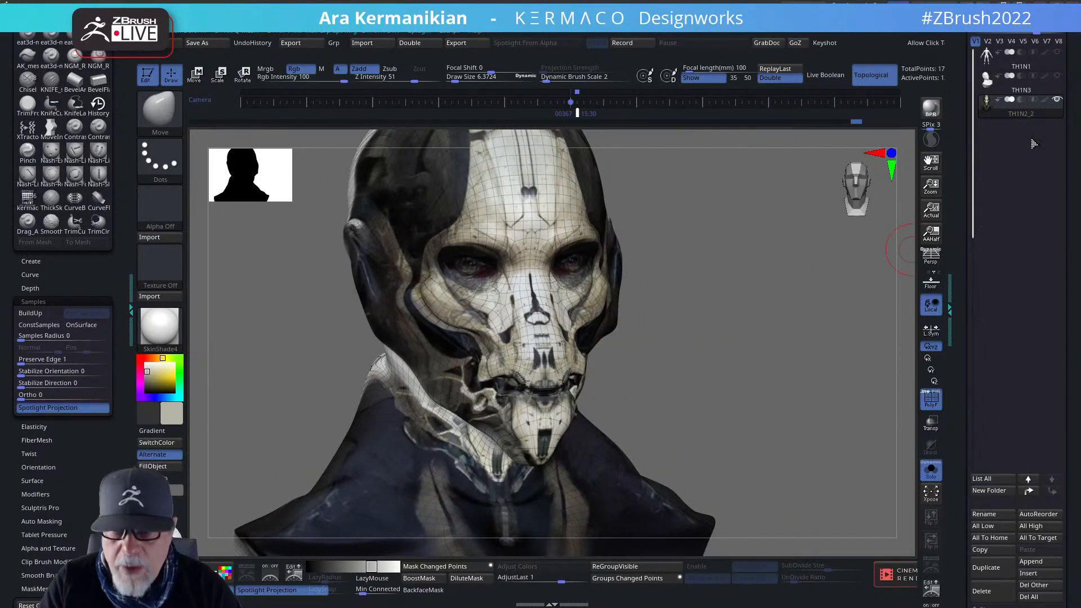
Change the subdivision level of TH1N2_2 and check the mouth and jaw shape from both sides.
key(ctrl)
key(ctrl+space)
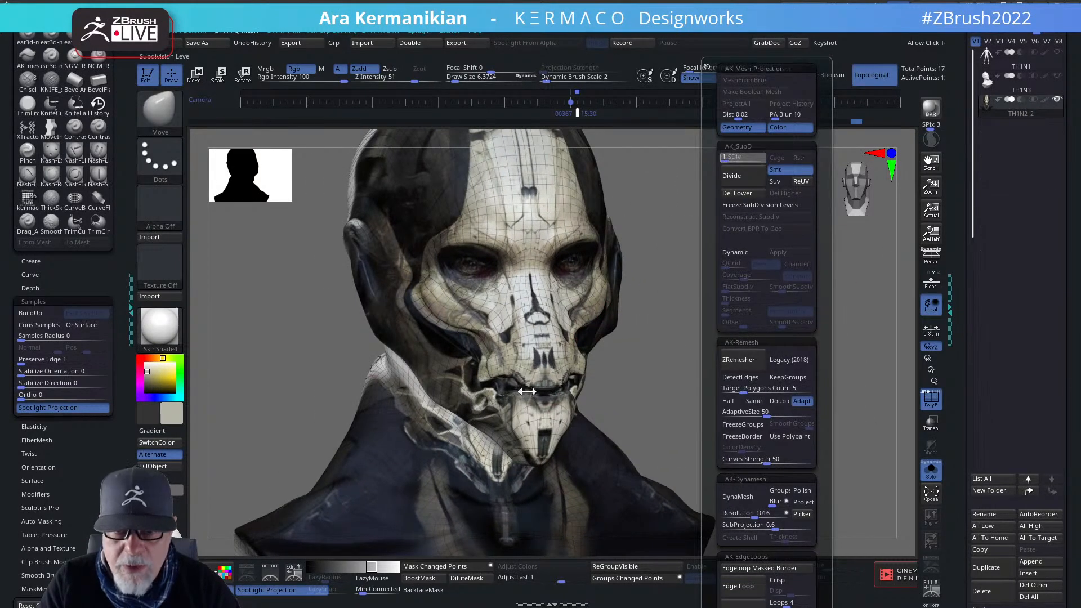
drag(790, 372, 631, 353)
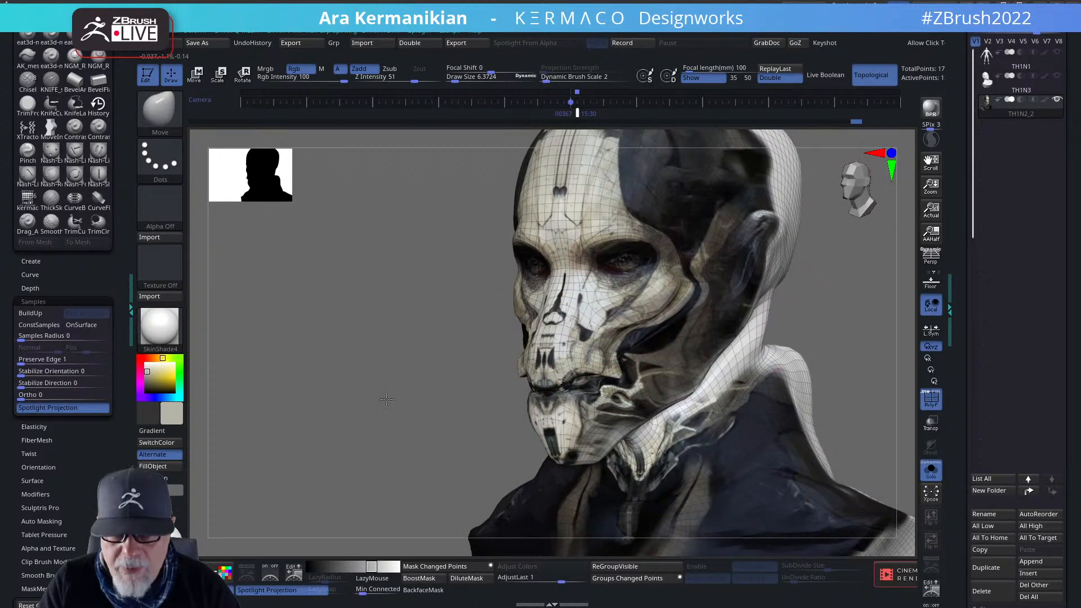
drag(404, 394, 483, 282)
drag(714, 374, 485, 296)
drag(811, 344, 760, 332)
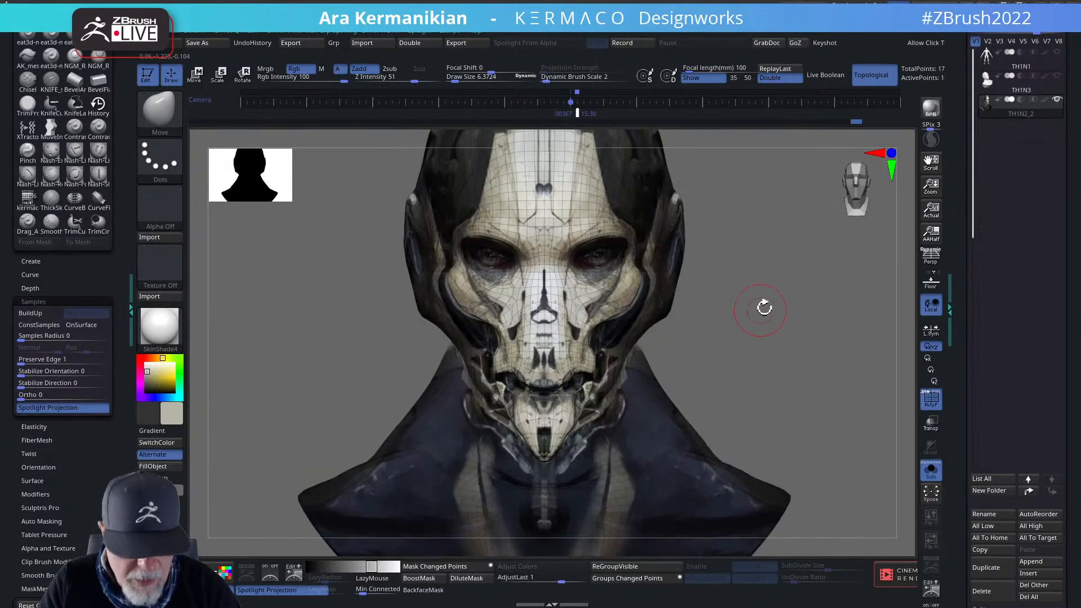
Step the TH1N2_2 subtool through its subdivision levels and set it to level 3.
key(d)
key(ctrl+d)
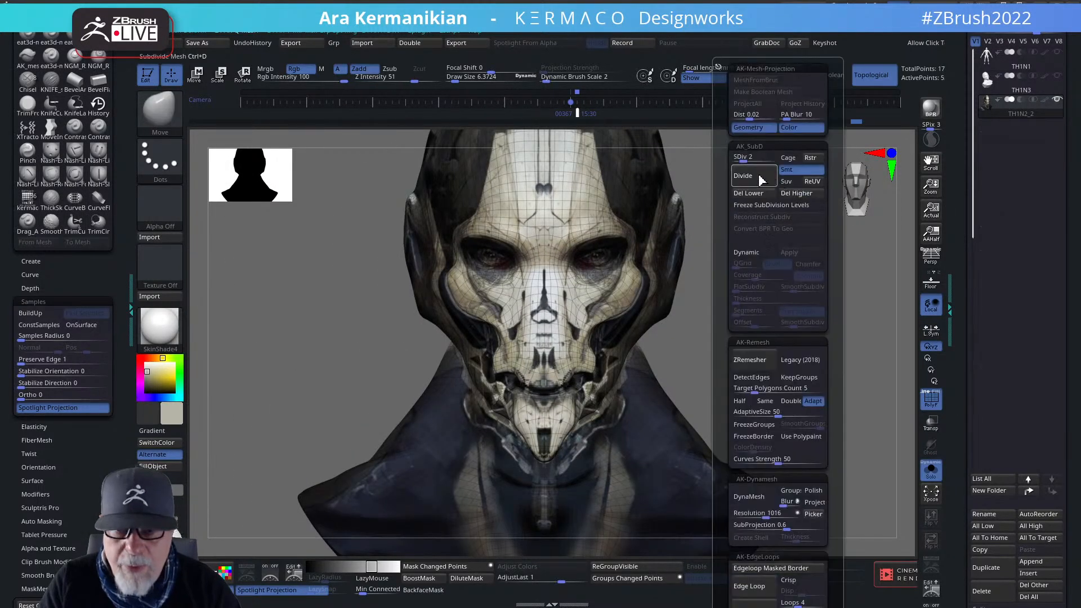
click(751, 153)
drag(751, 154, 777, 194)
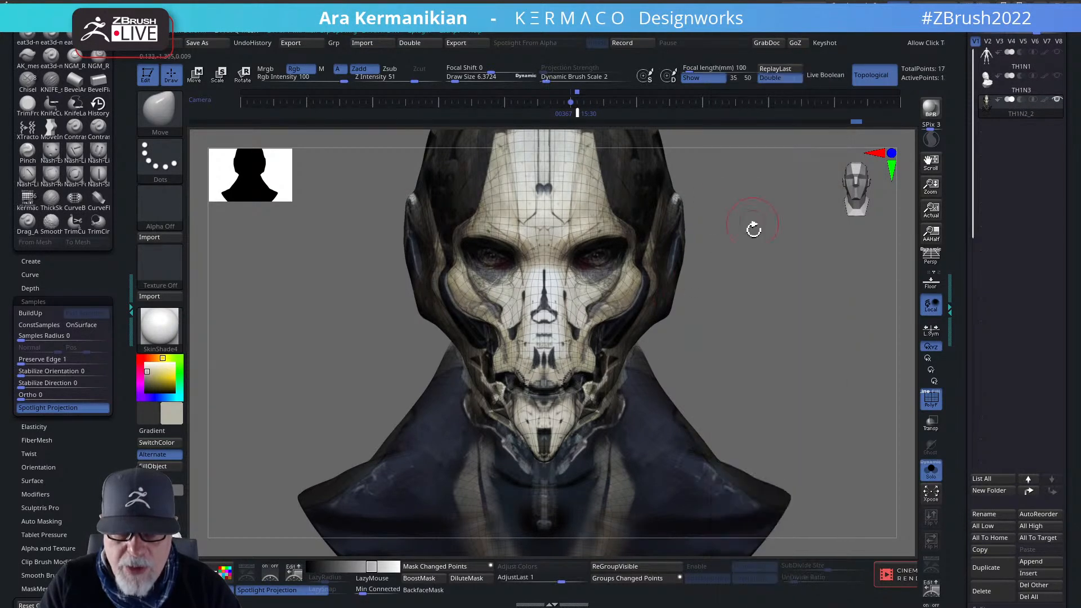
key(ctrl+d)
drag(709, 151, 687, 156)
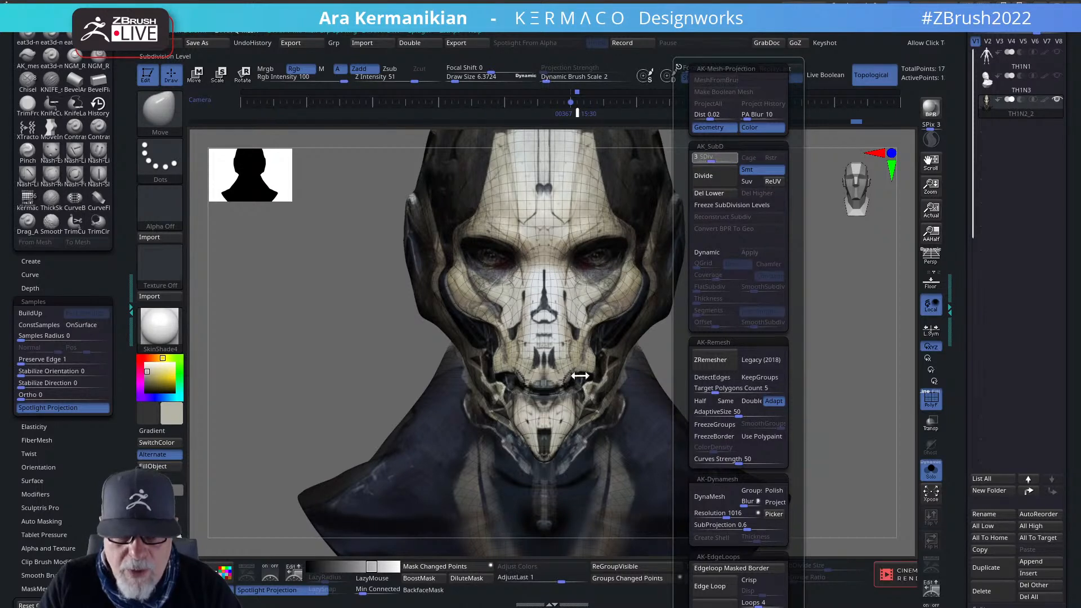
key(Return)
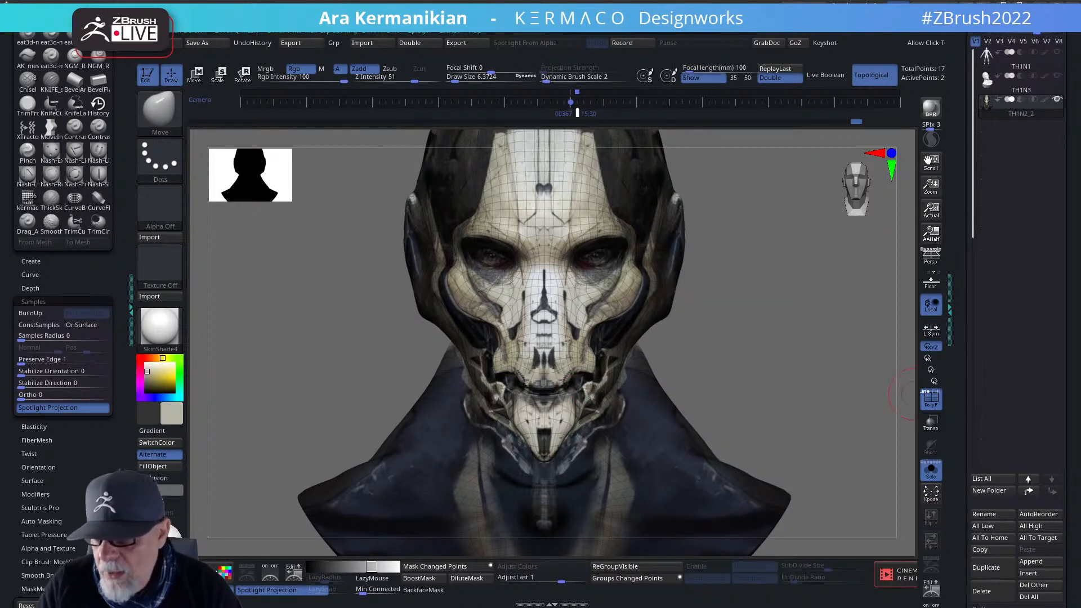
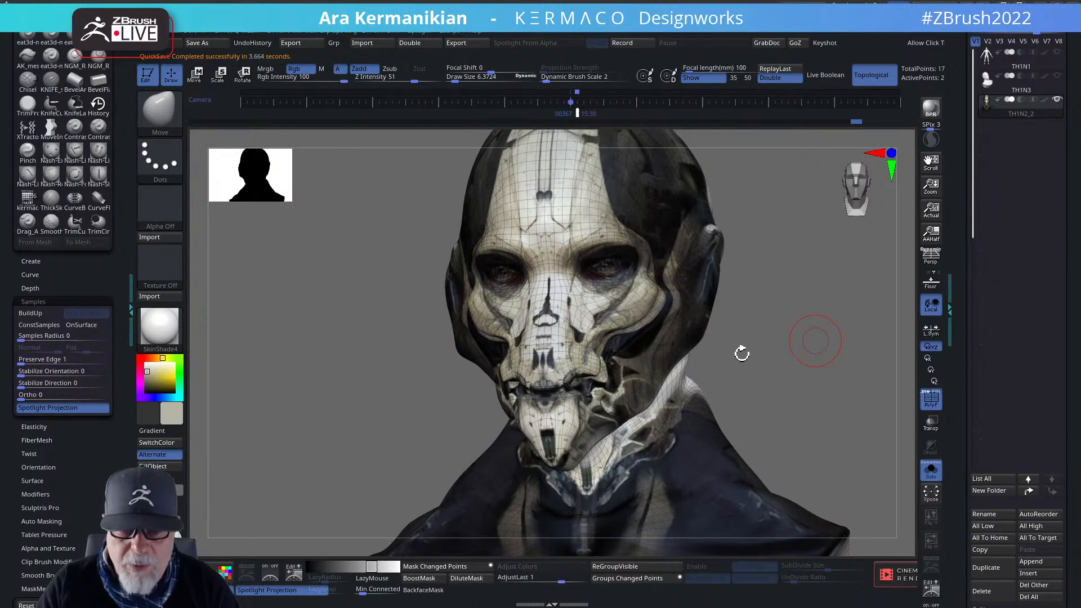
Inspect the bust from the front and side, and set the Move brush's draw size to 2.11.
mouse_move(876, 398)
mouse_down()
mouse_move(844, 404)
mouse_move(879, 390)
mouse_move(865, 379)
mouse_move(878, 394)
mouse_up()
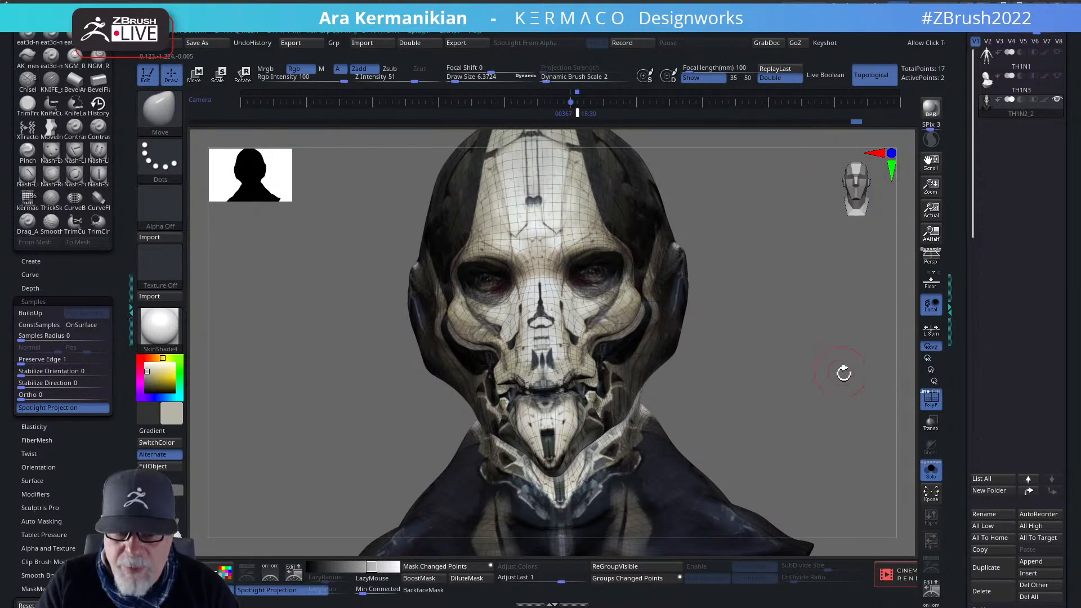
drag(842, 374, 821, 435)
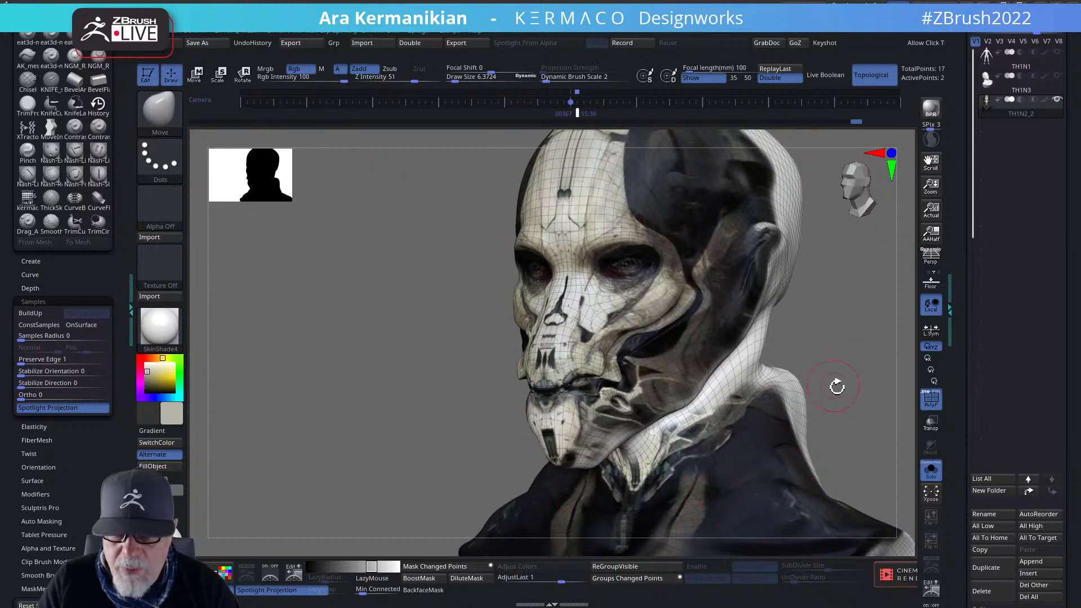
shift+drag(838, 387, 877, 408)
alt+drag(825, 374, 841, 386)
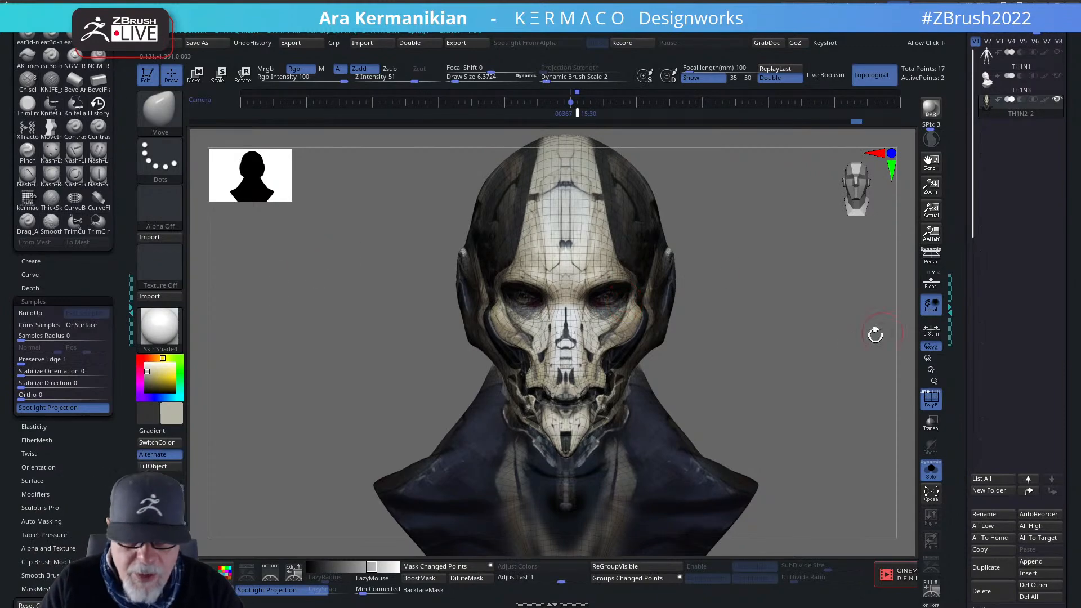
drag(875, 335, 334, 358)
drag(856, 360, 785, 359)
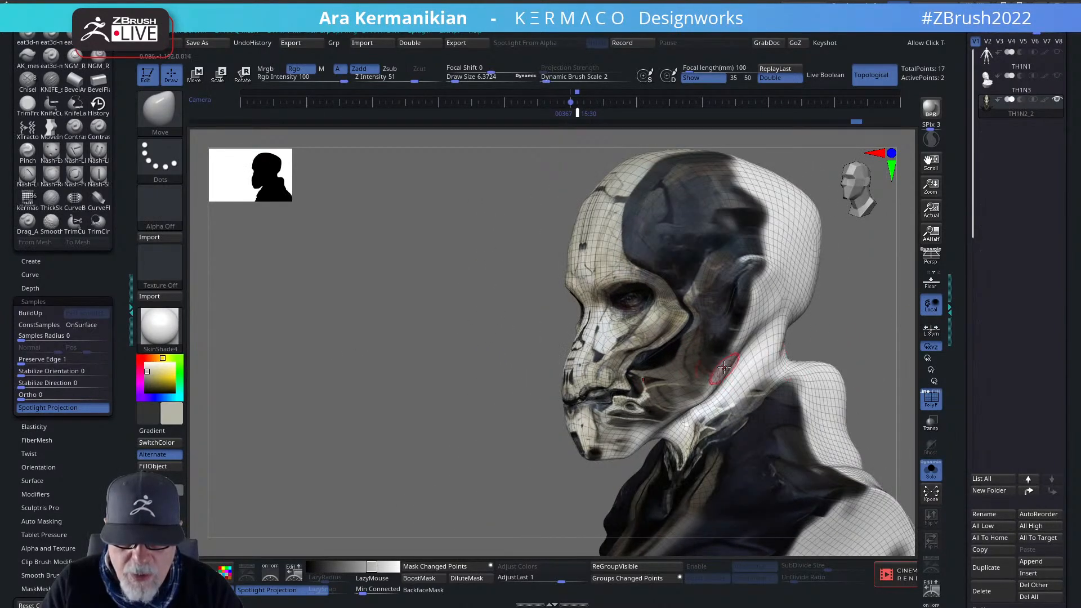
key(s)
click(696, 368)
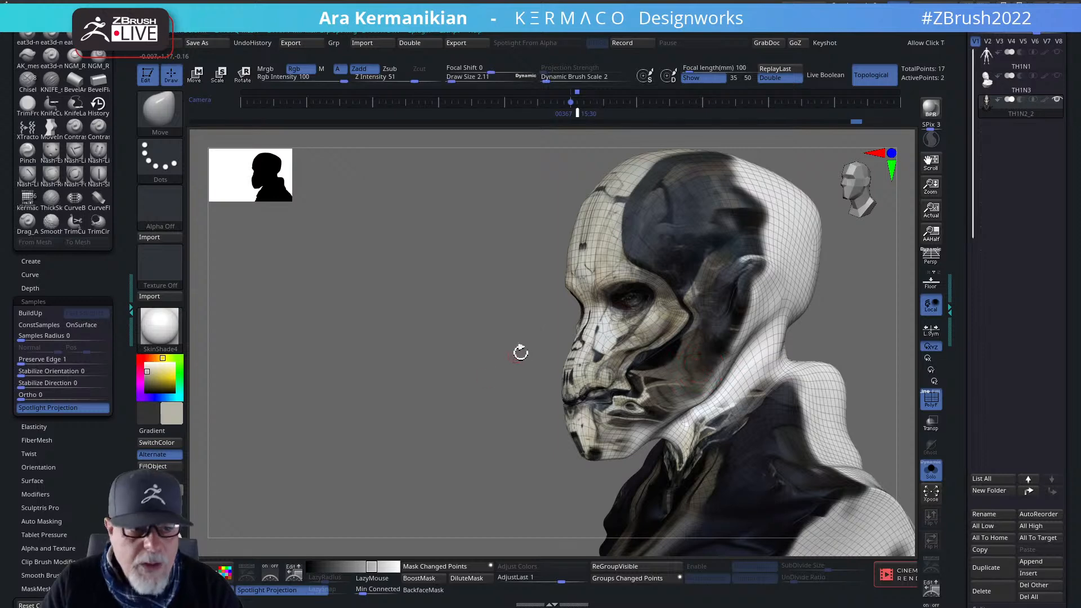
Raise the subdivision level and sample the dark brown cheek colour for the Paint brush.
key(ctrl+shift+d)
drag(726, 153, 739, 156)
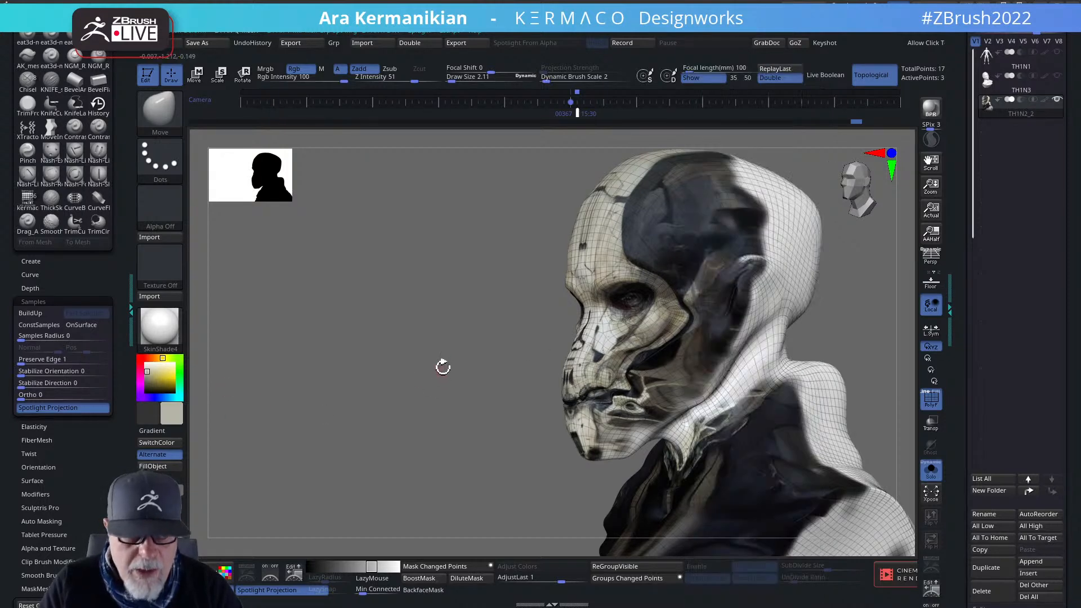
right_click(442, 366)
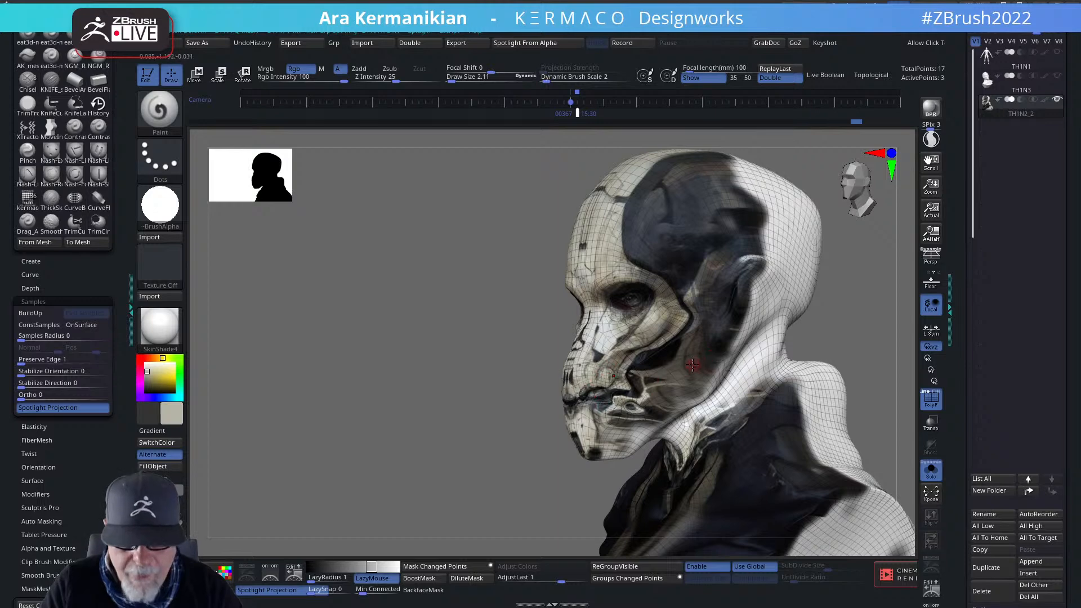
key(c)
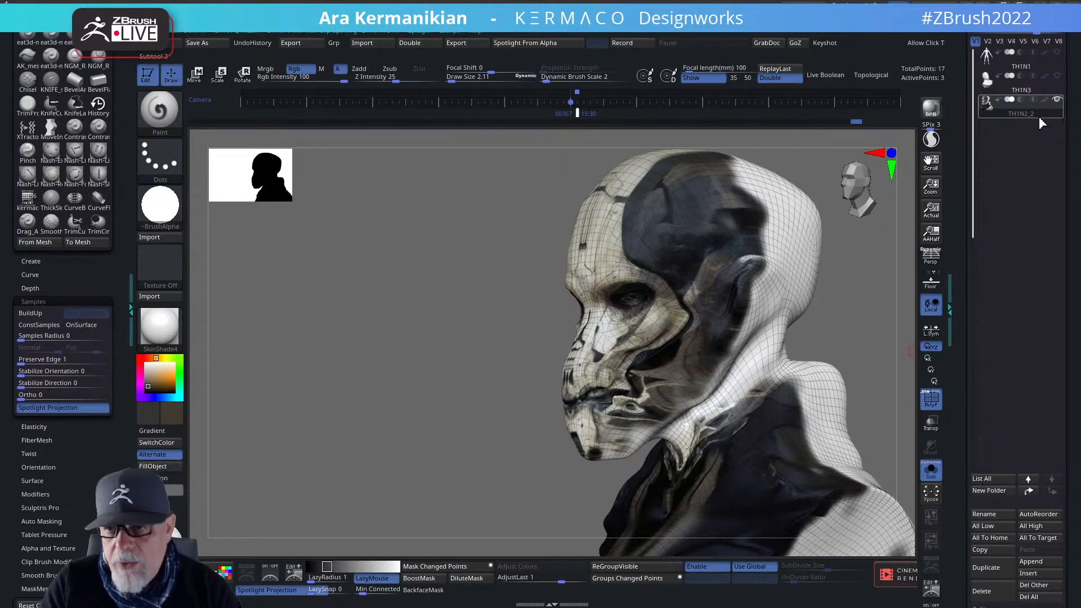
Open the Texture Map settings of the TH1N2_2 subtool.
mouse_move(1046, 107)
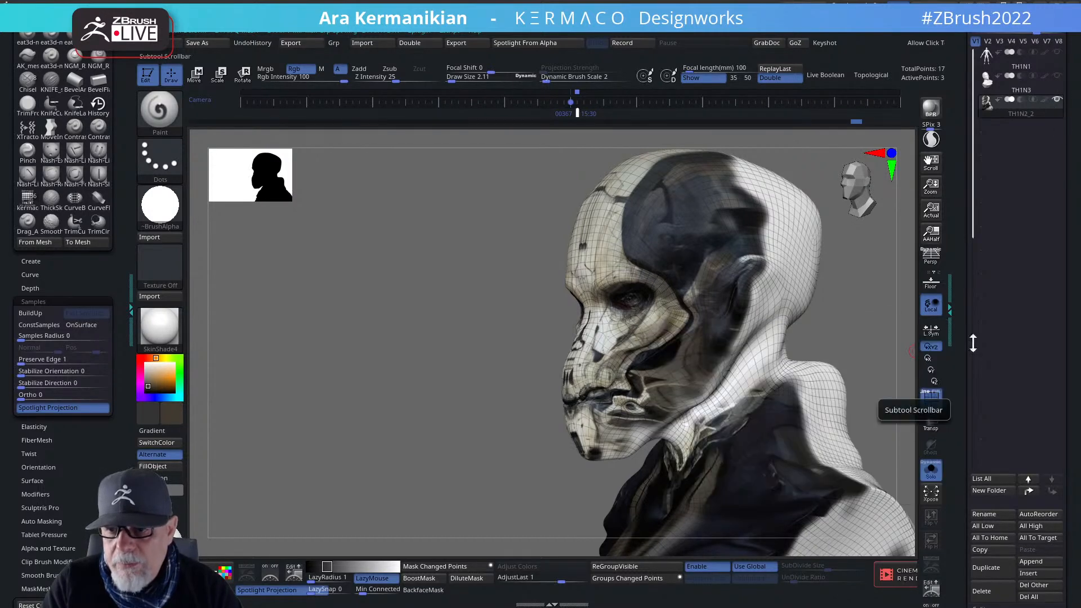
scroll(977, 428, down, 7)
scroll(977, 428, down, 5)
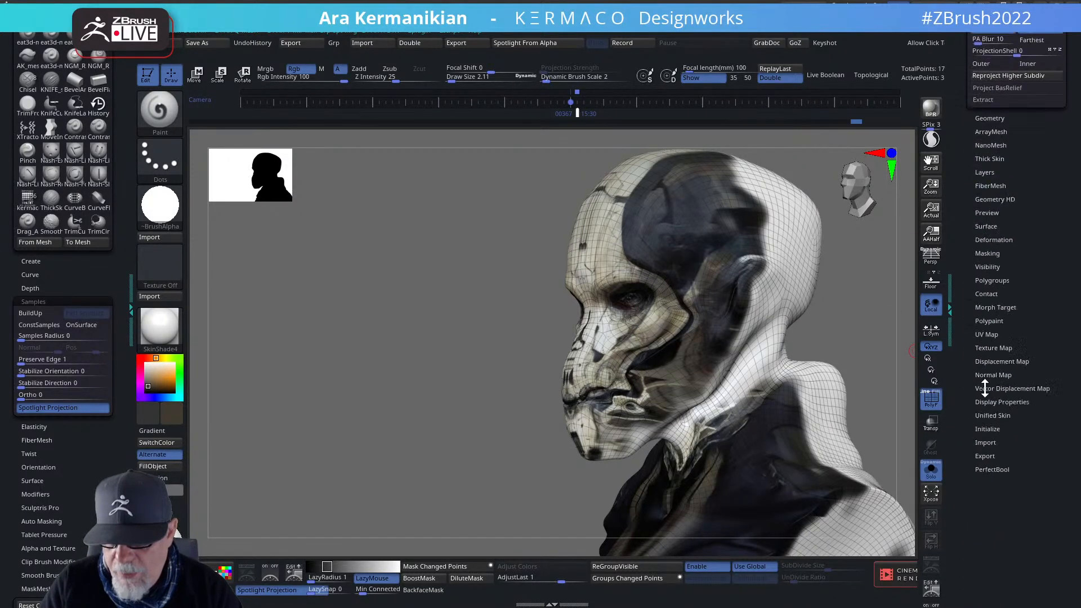
click(1003, 383)
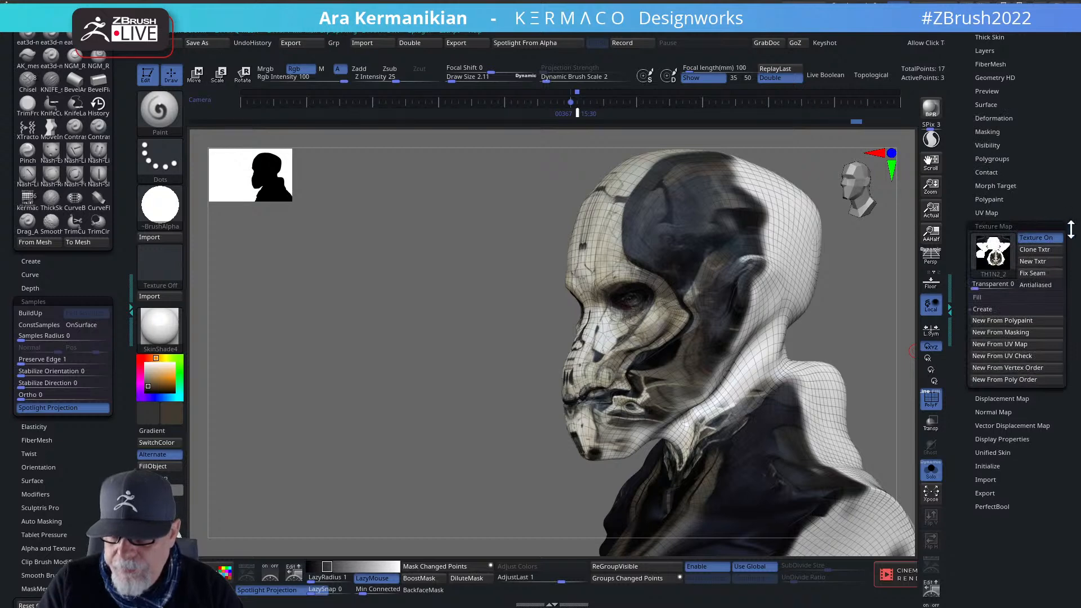
Turn off the texture on the TH1N2_2 subtool, open the Subtool list and turn its colour display back on.
click(1036, 237)
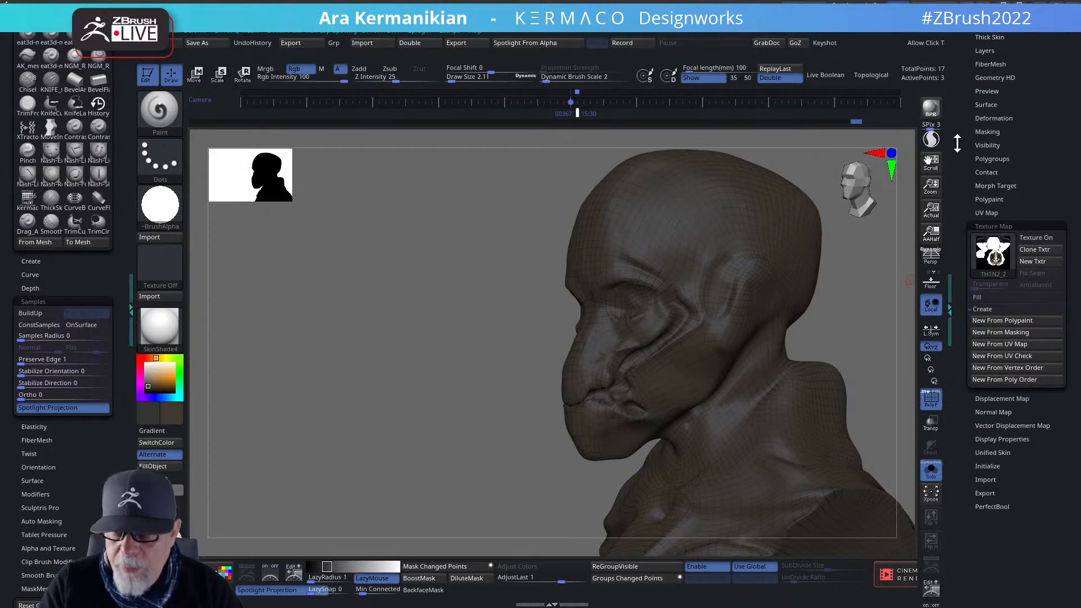
scroll(1039, 177, up, 5)
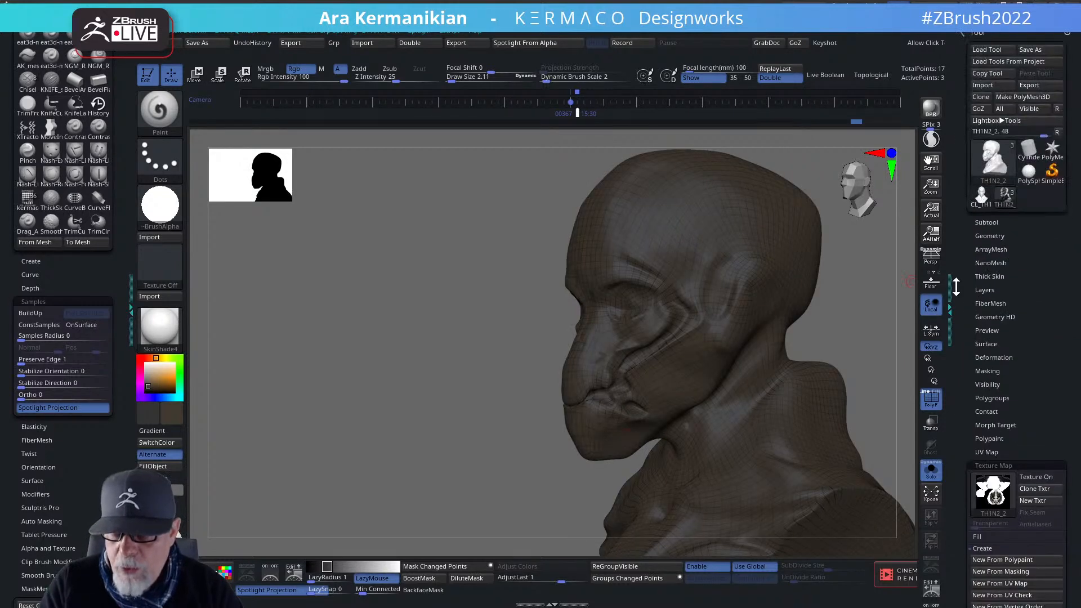
click(986, 223)
click(1044, 100)
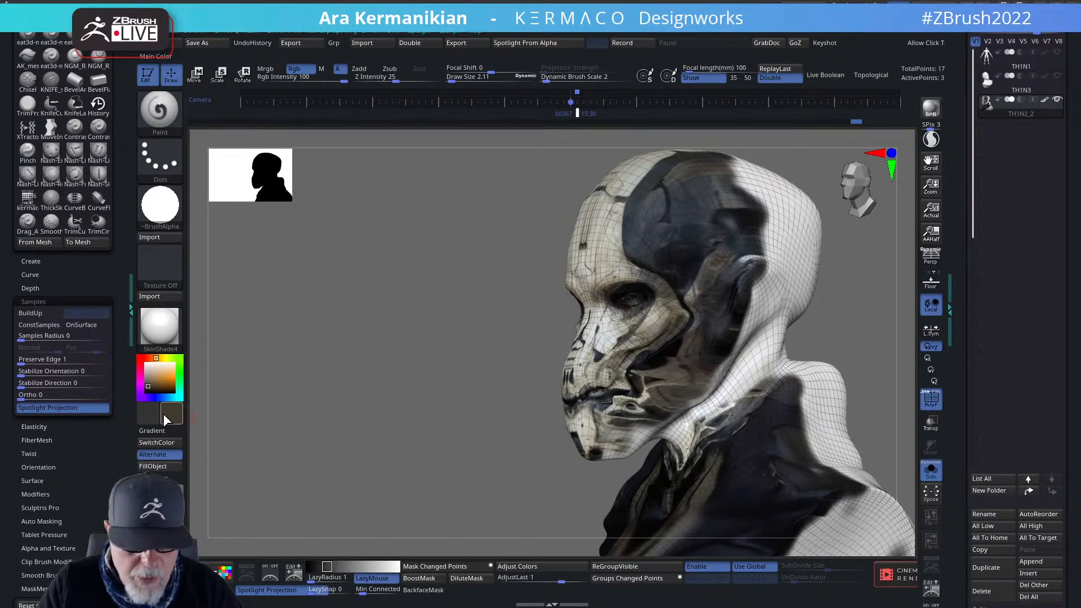
Sample a near-black colour from the model and paint the dark recess below the cheekbone with the Paint brush.
mouse_move(172, 414)
mouse_down()
mouse_move(665, 320)
mouse_move(687, 333)
mouse_move(683, 347)
mouse_up()
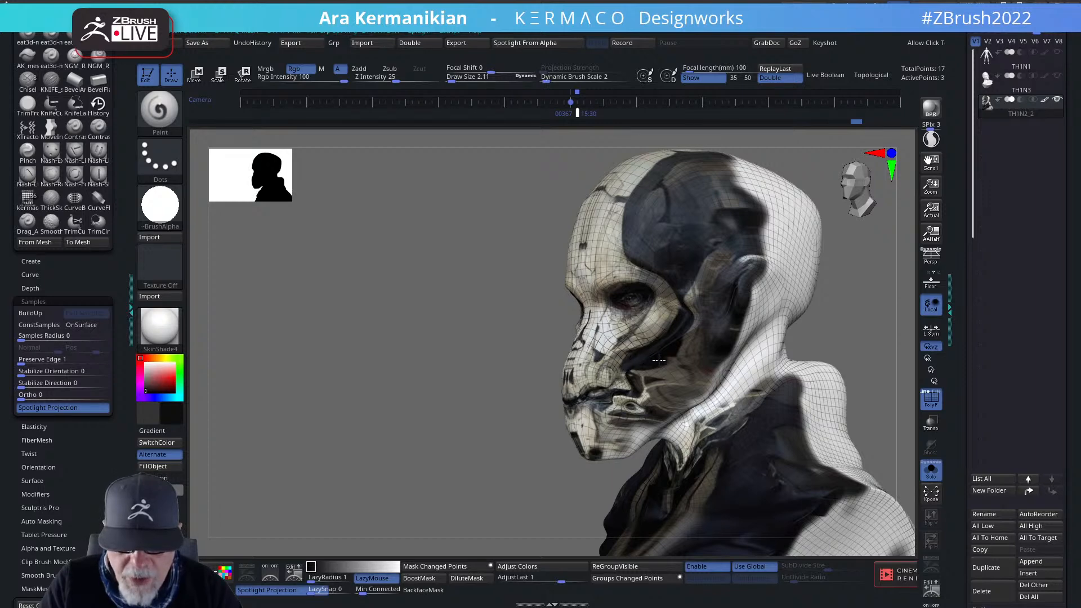
mouse_move(377, 461)
mouse_down()
mouse_move(396, 458)
mouse_move(361, 459)
mouse_up()
drag(881, 347, 697, 386)
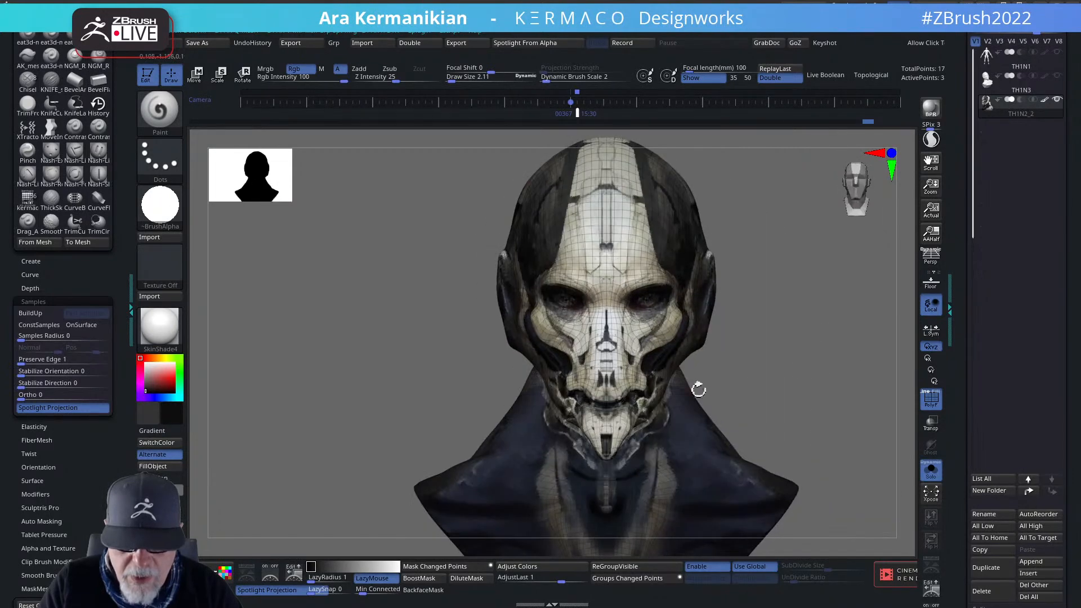
drag(852, 364, 671, 375)
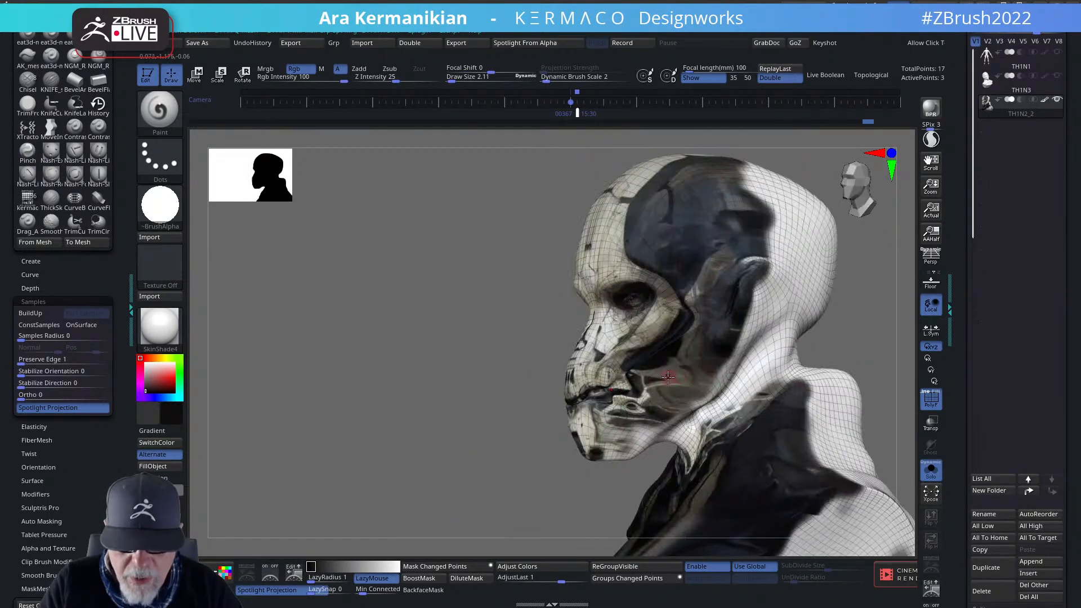
Sample the grey-brown cheek colour and paint over the patchy texture on the side of the cheek.
drag(171, 417, 673, 378)
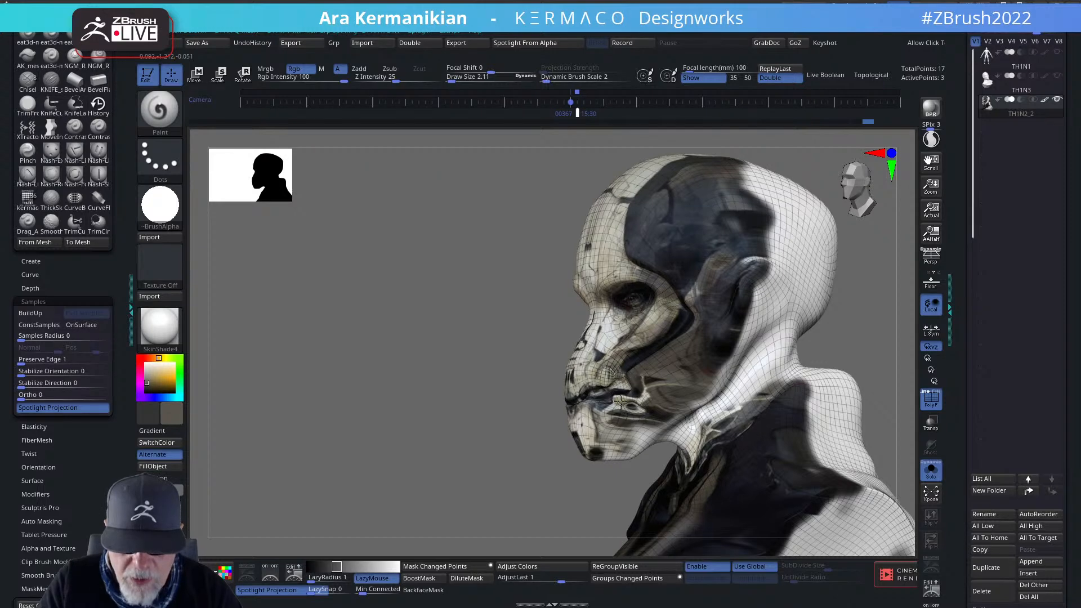
drag(416, 478, 466, 472)
drag(871, 374, 859, 375)
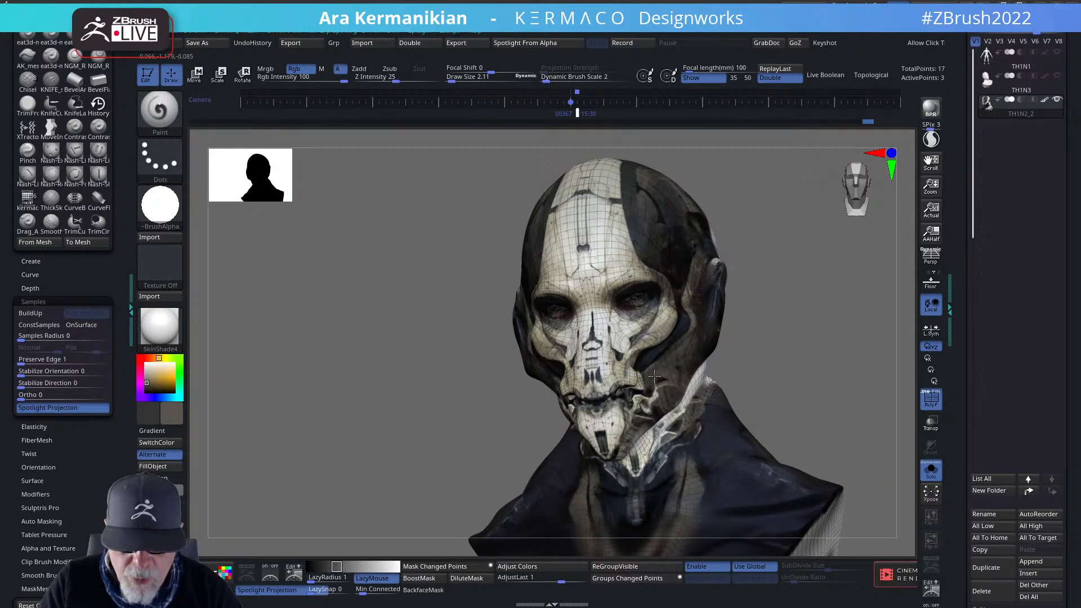
drag(844, 364, 713, 320)
alt+drag(871, 352, 811, 440)
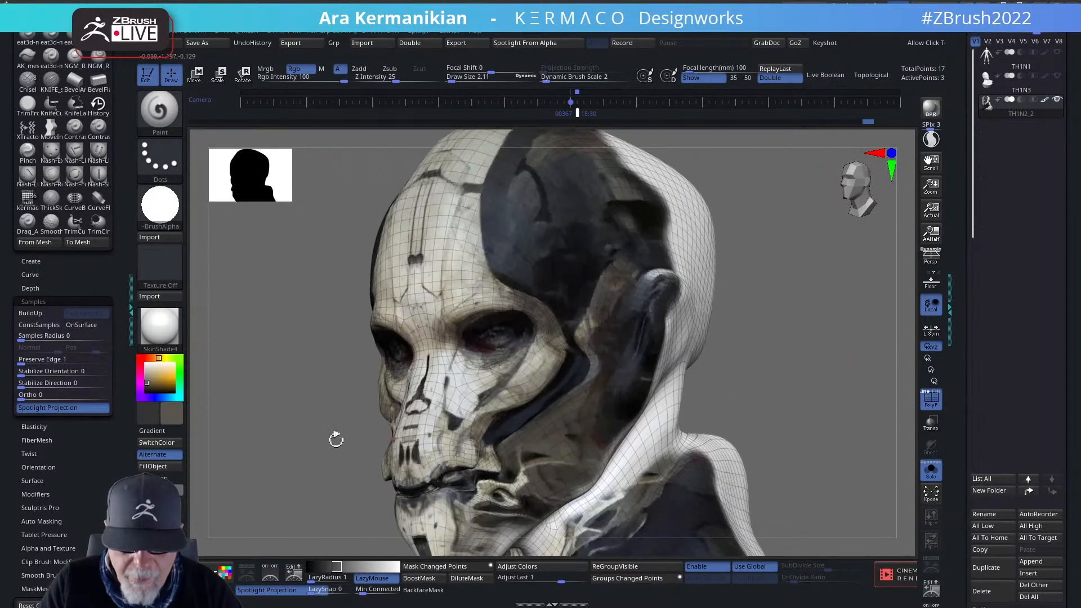
Sample near-black again and paint the shadow along the outer rear edge of the cheekbone.
drag(164, 420, 573, 378)
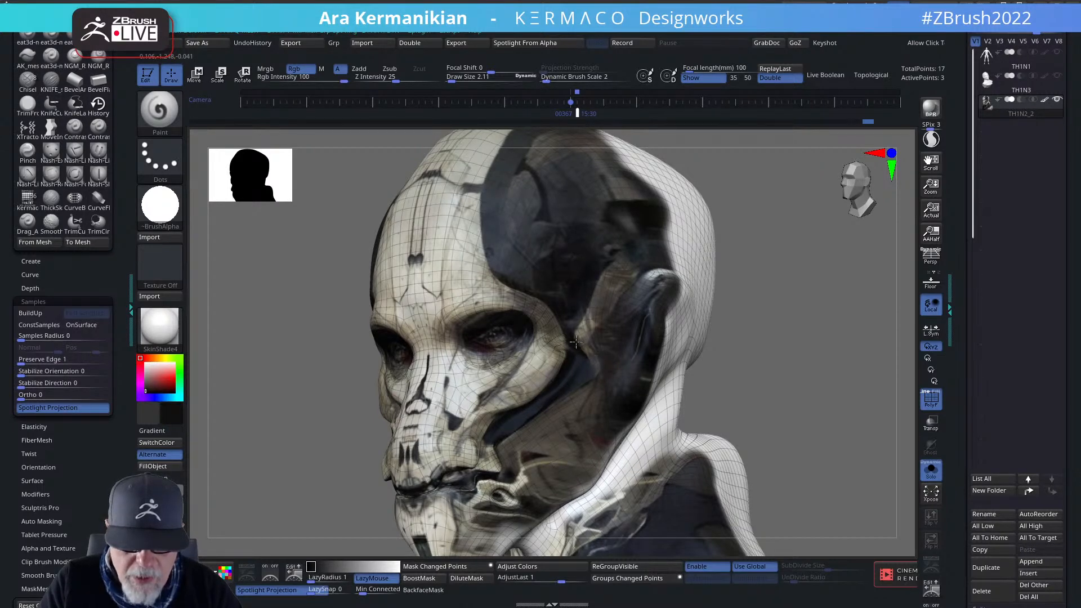
drag(576, 340, 582, 354)
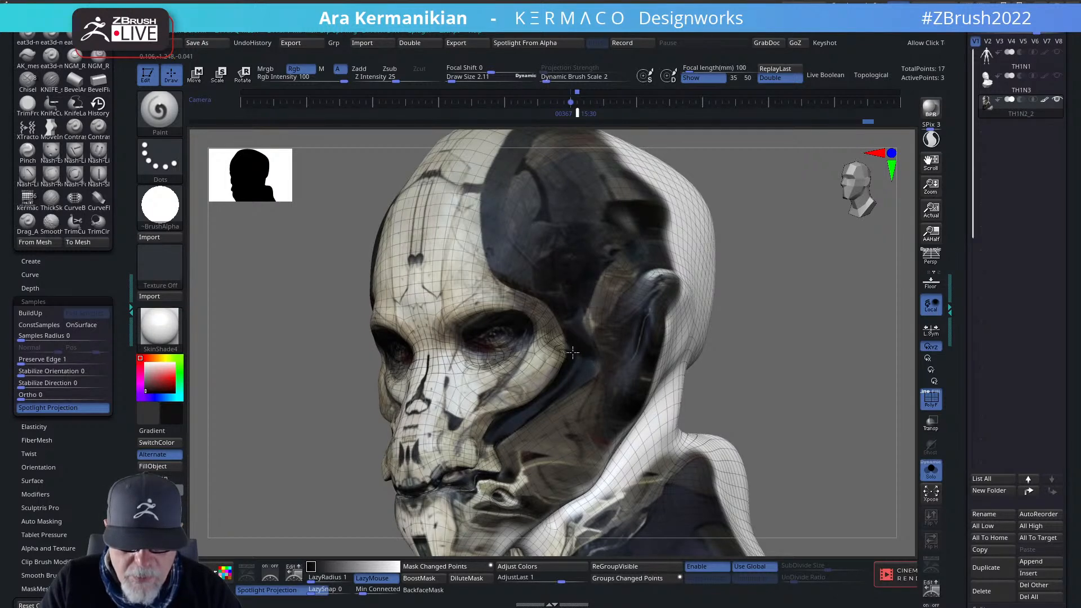
shift+drag(838, 390, 727, 361)
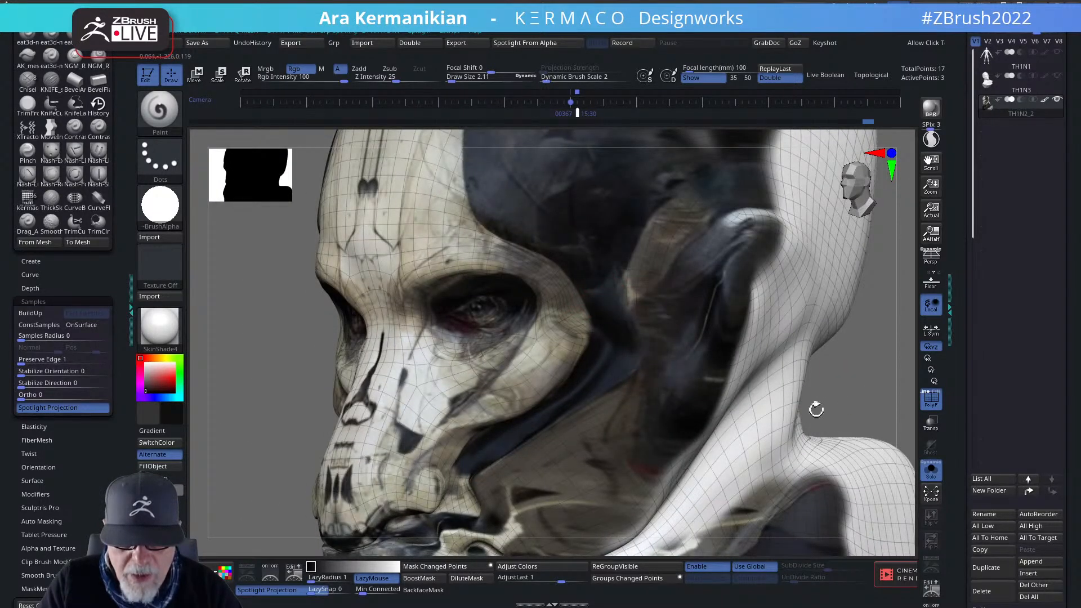
alt+drag(871, 396, 810, 394)
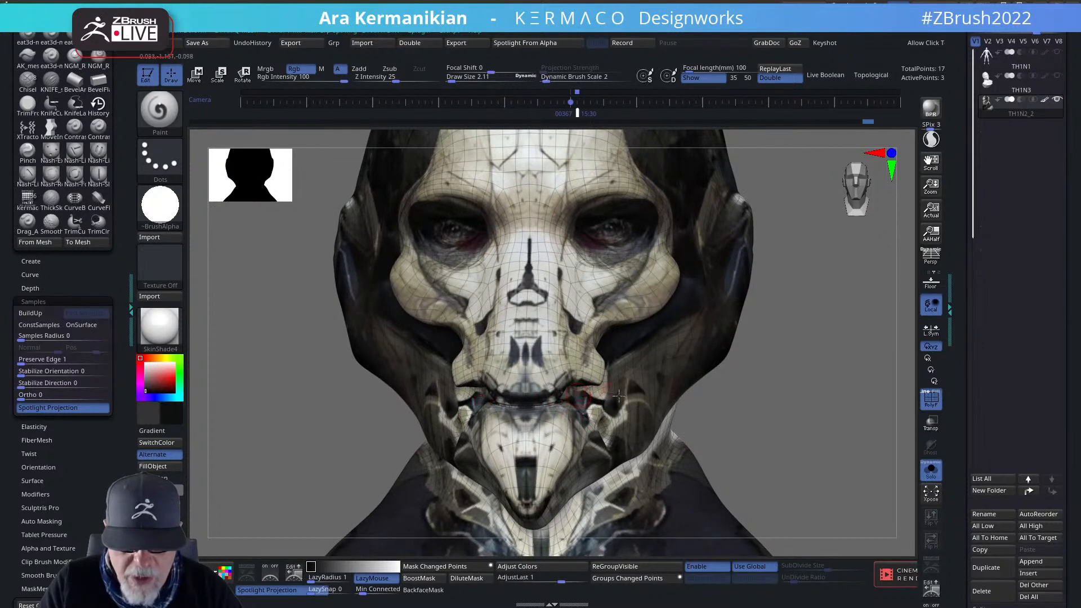
Paint near-black behind the upper jaw beside the mouth corner to clean the mask's edge.
right_drag(619, 396, 574, 367)
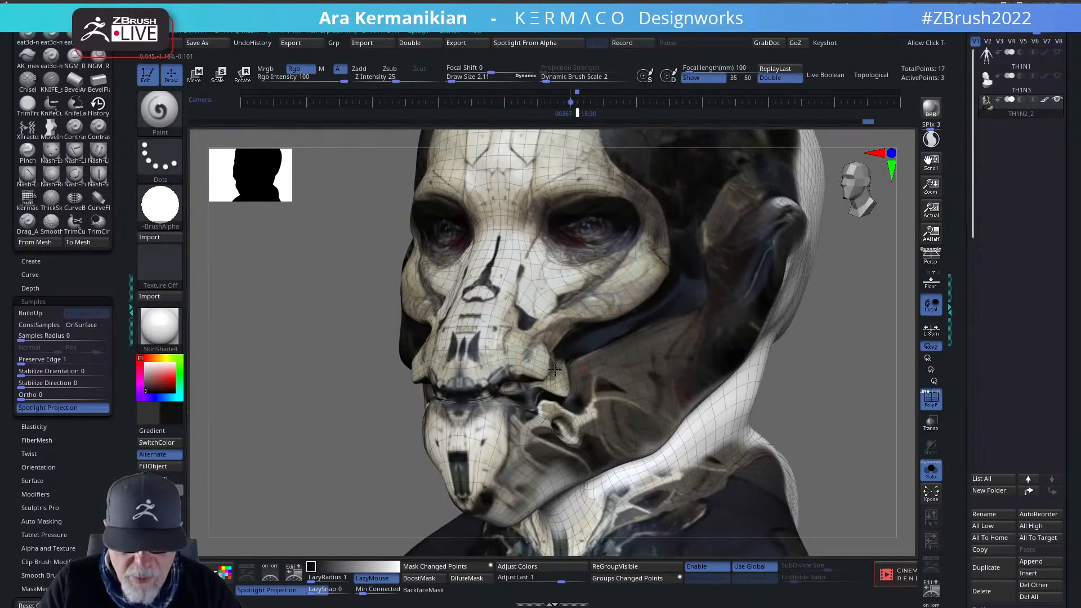
drag(561, 358, 558, 384)
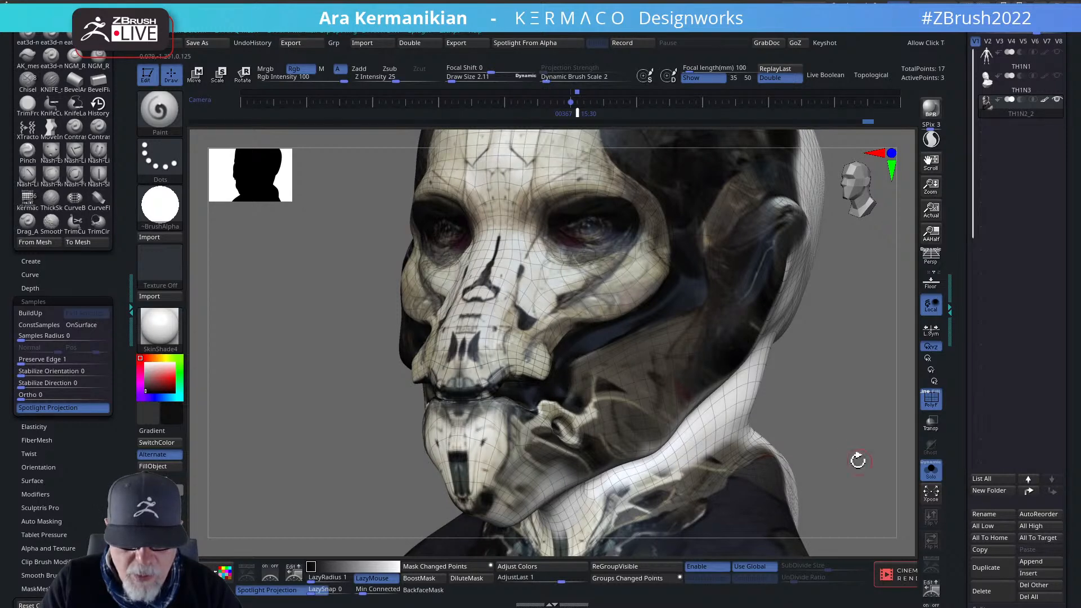
drag(865, 437, 872, 406)
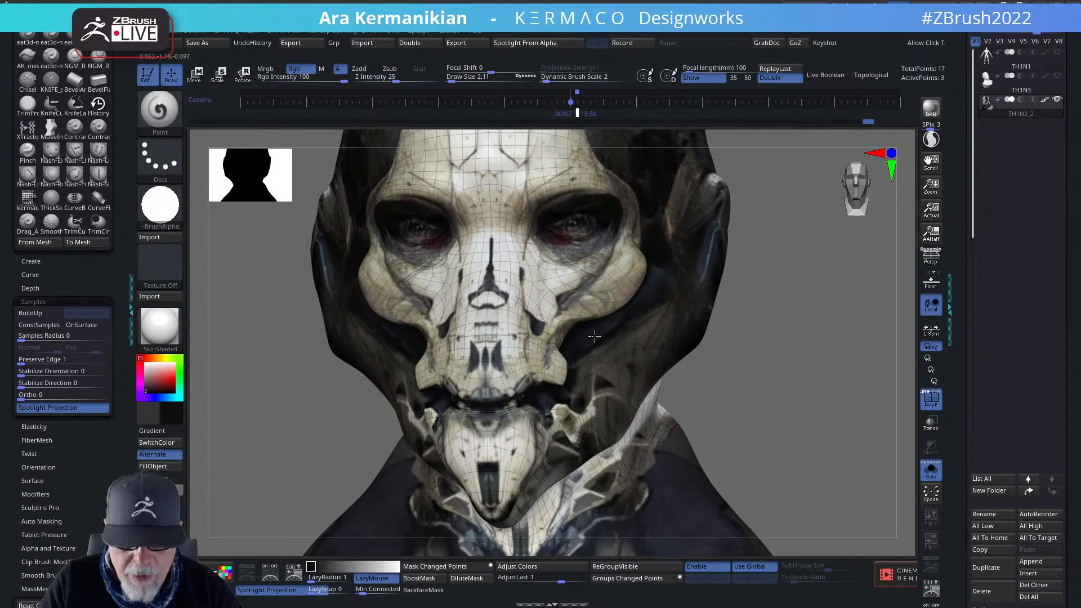
Sample the grey-brown colour and paint the lower cheek behind the mouth to even out its texture.
drag(172, 414, 641, 338)
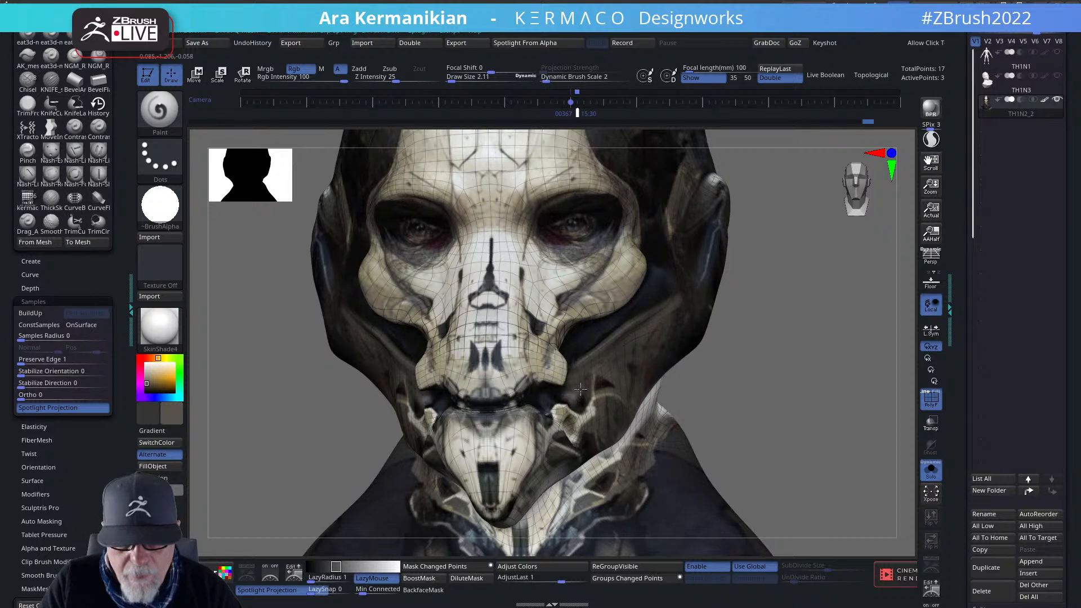
drag(800, 412, 454, 379)
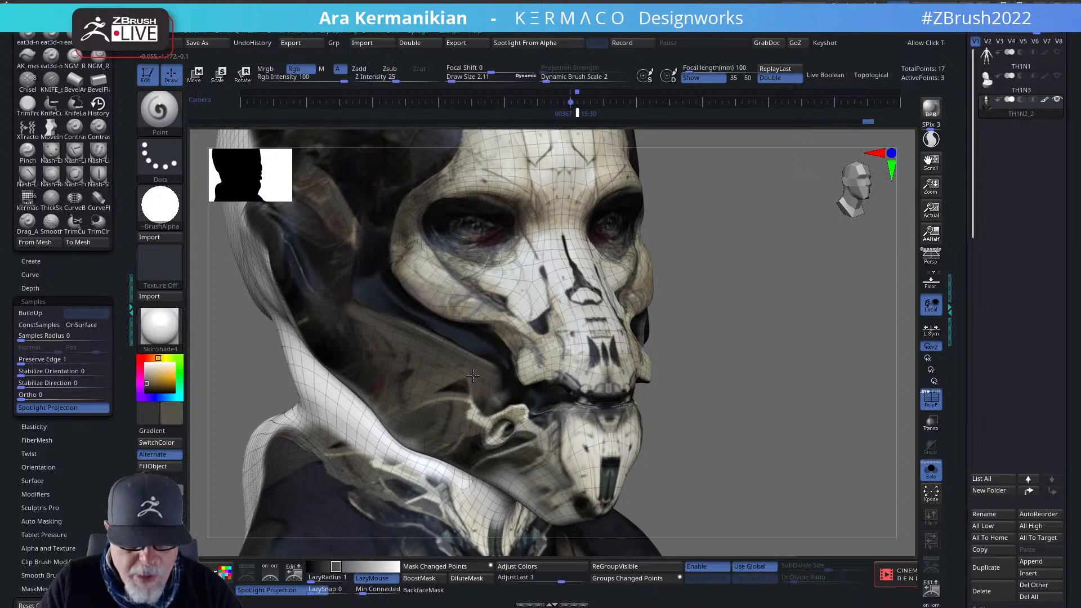
drag(466, 368, 458, 369)
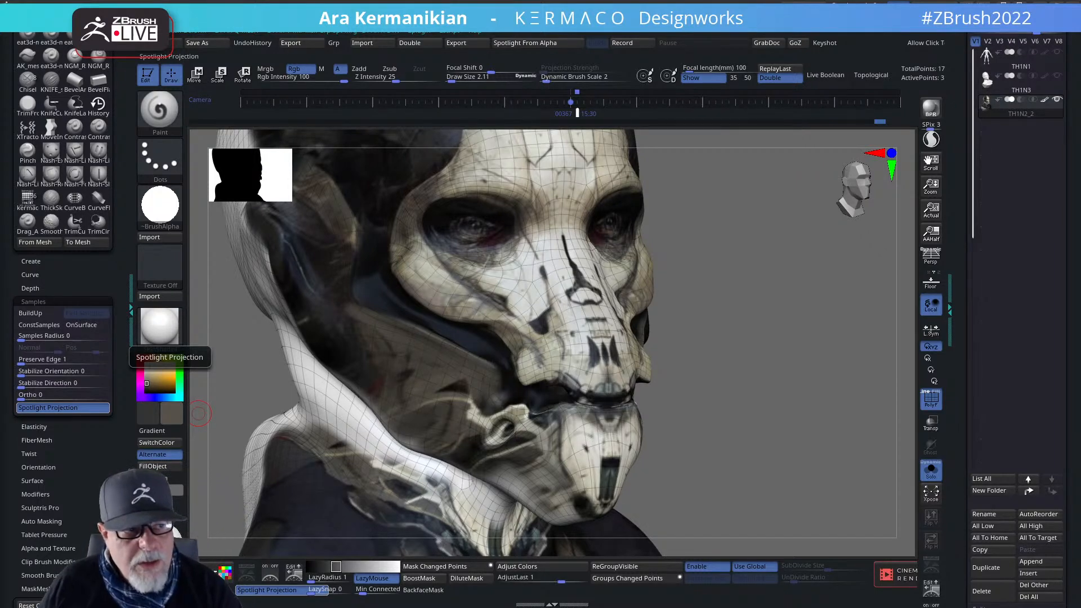
Switch to the browser, look through the Pixologic ZBrush channel's videos and open The Scan Truck session from ZBrush Summit 2022.
drag(506, 606, 824, 1)
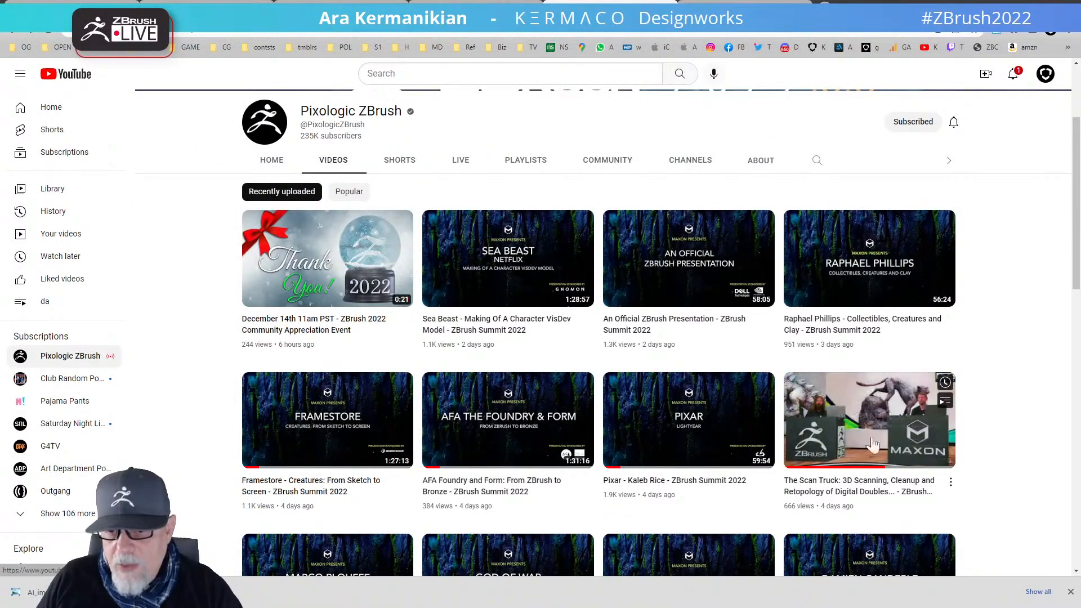
scroll(708, 420, down, 4)
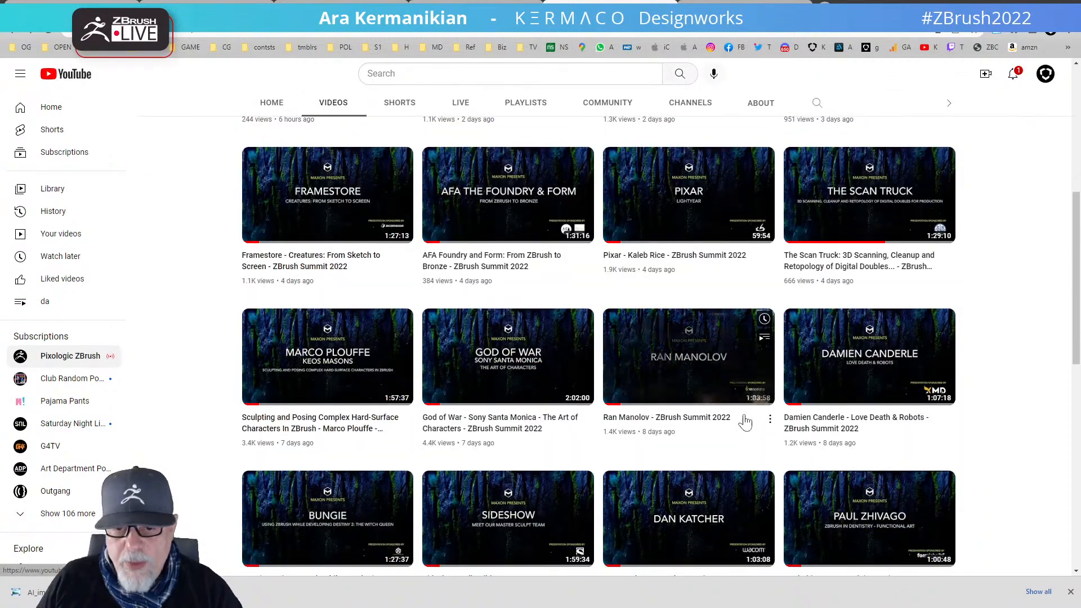
scroll(743, 423, up, 7)
scroll(898, 502, down, 1)
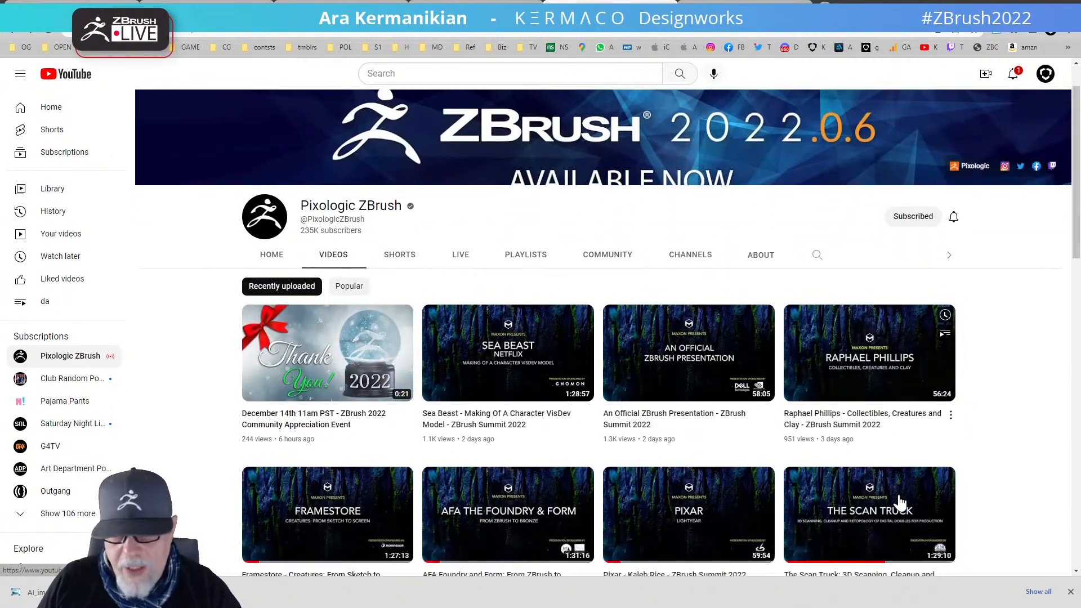
scroll(840, 527, down, 1)
scroll(733, 479, down, 1)
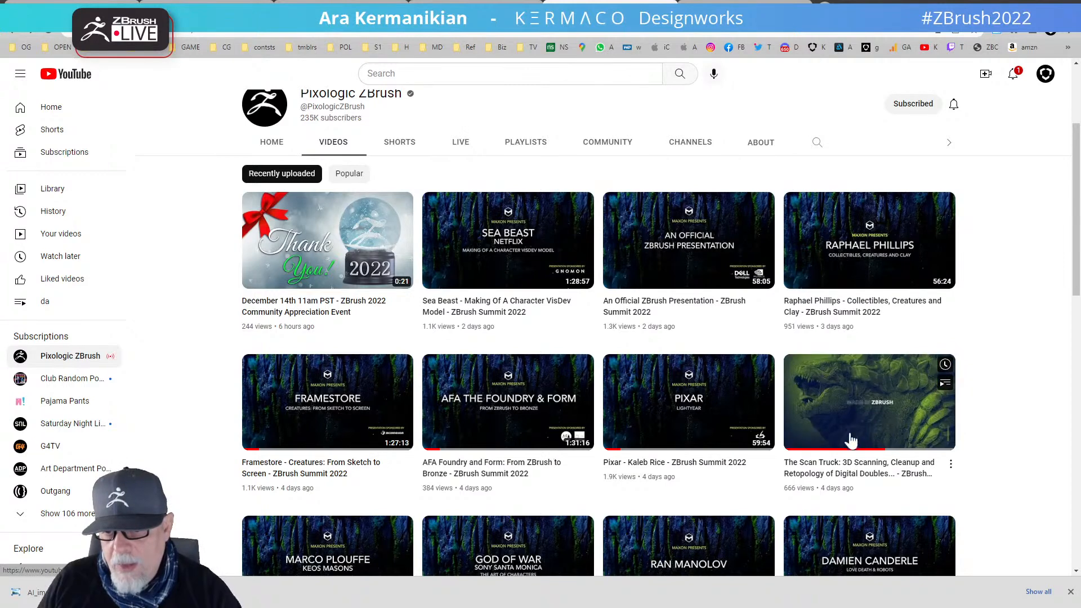
click(880, 417)
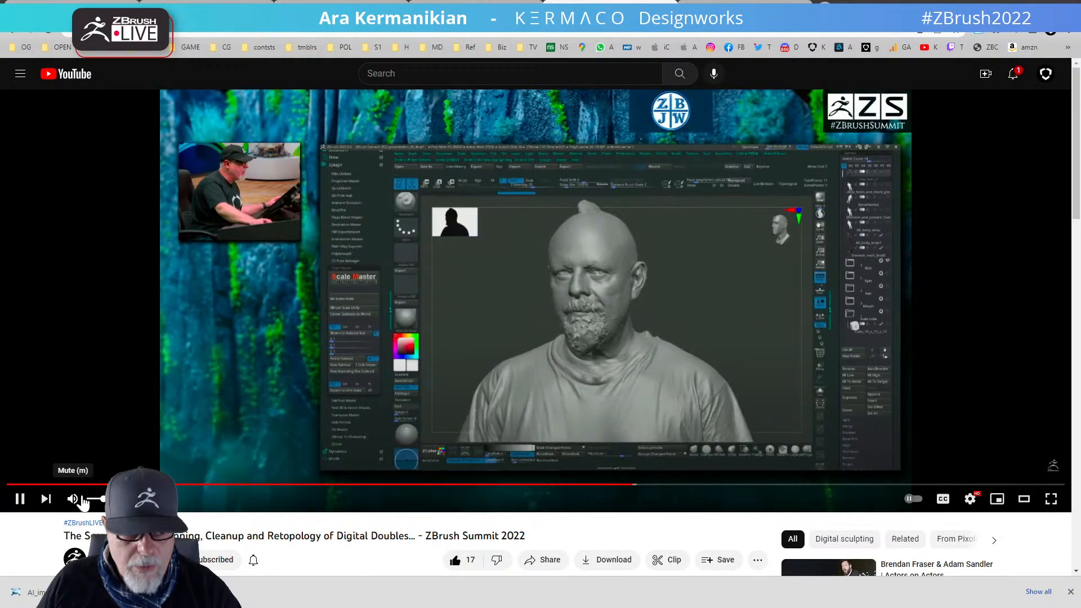
Mute the Scan Truck video and seek through it to about the 41-minute mark.
click(79, 500)
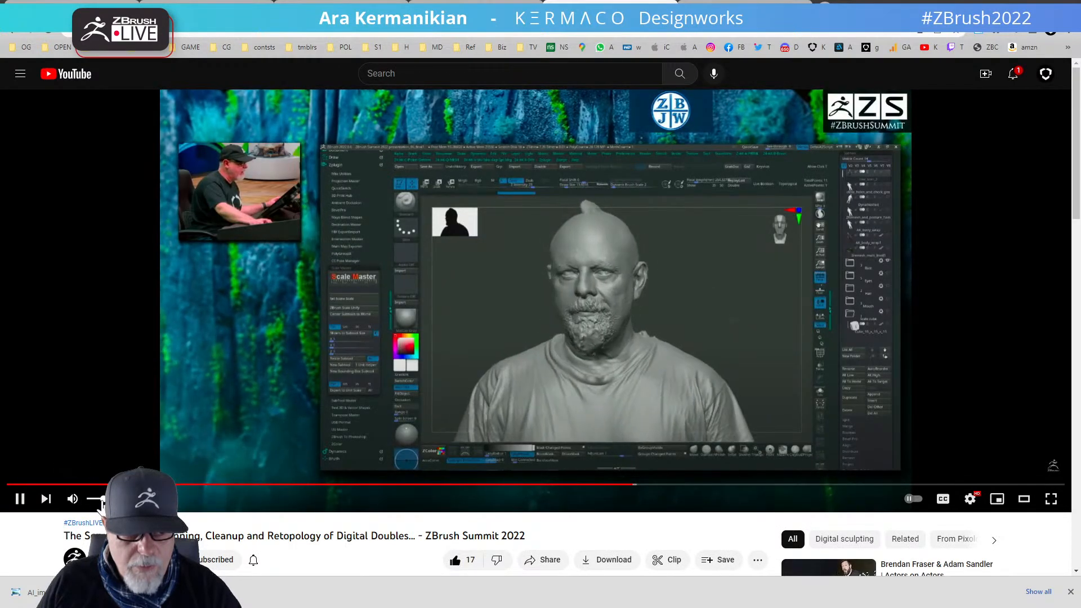
drag(595, 485, 291, 496)
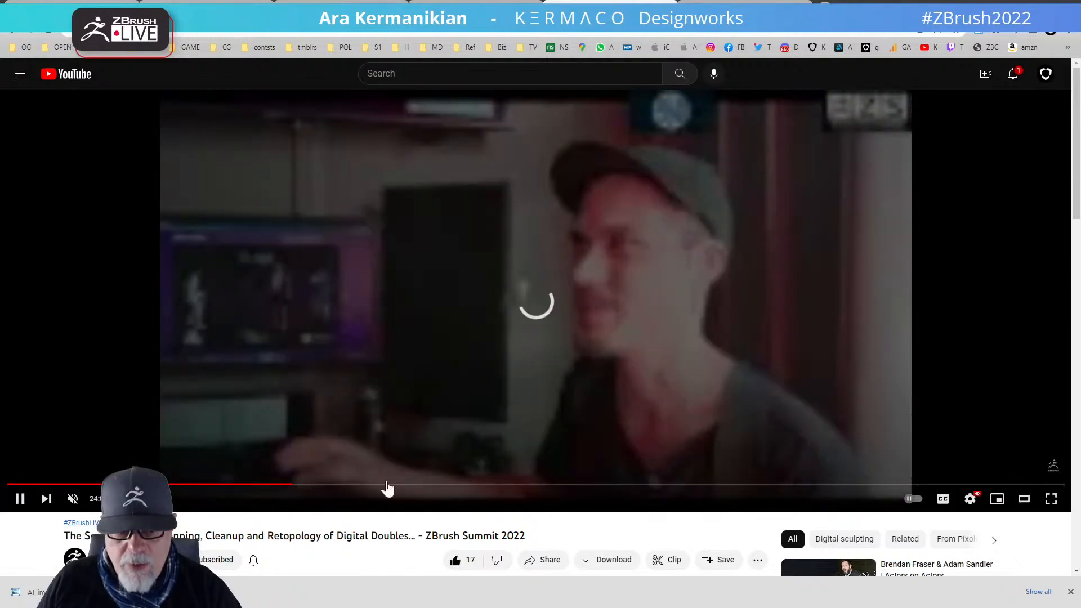
drag(387, 489, 354, 491)
drag(468, 485, 492, 489)
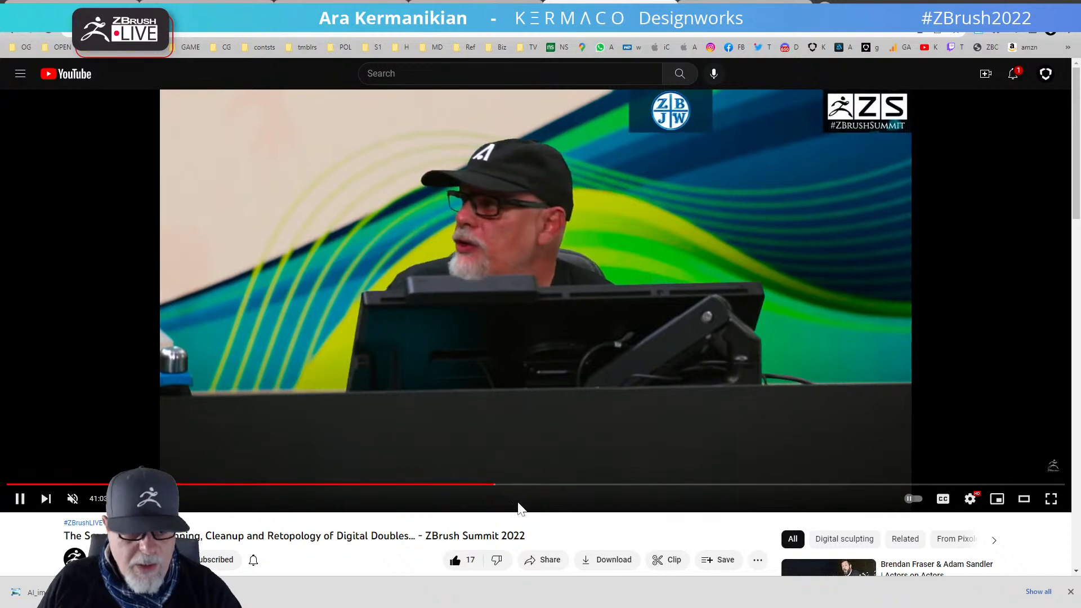
click(489, 489)
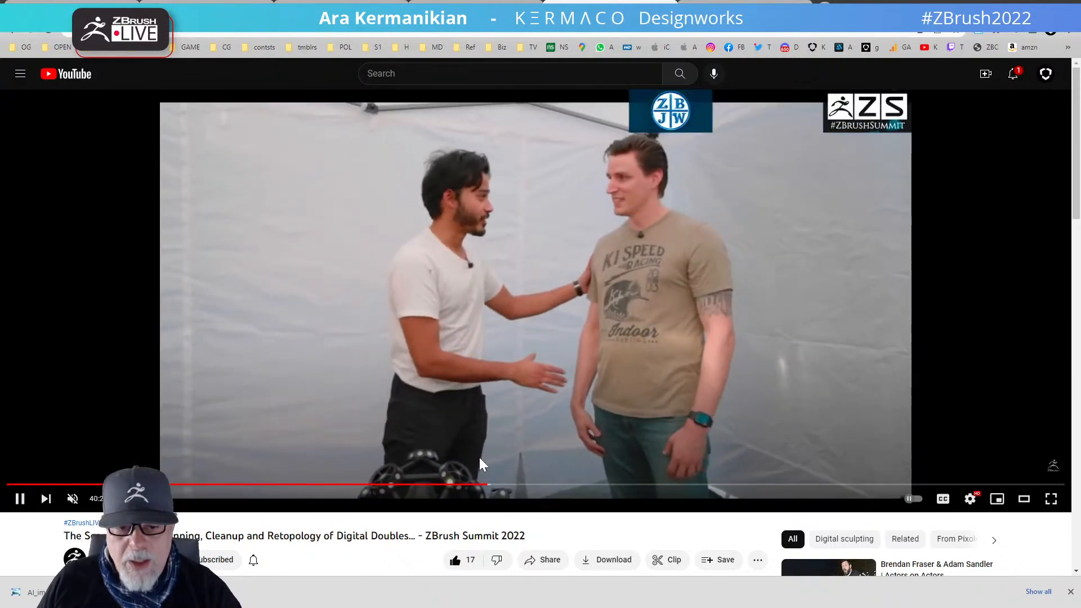
click(492, 489)
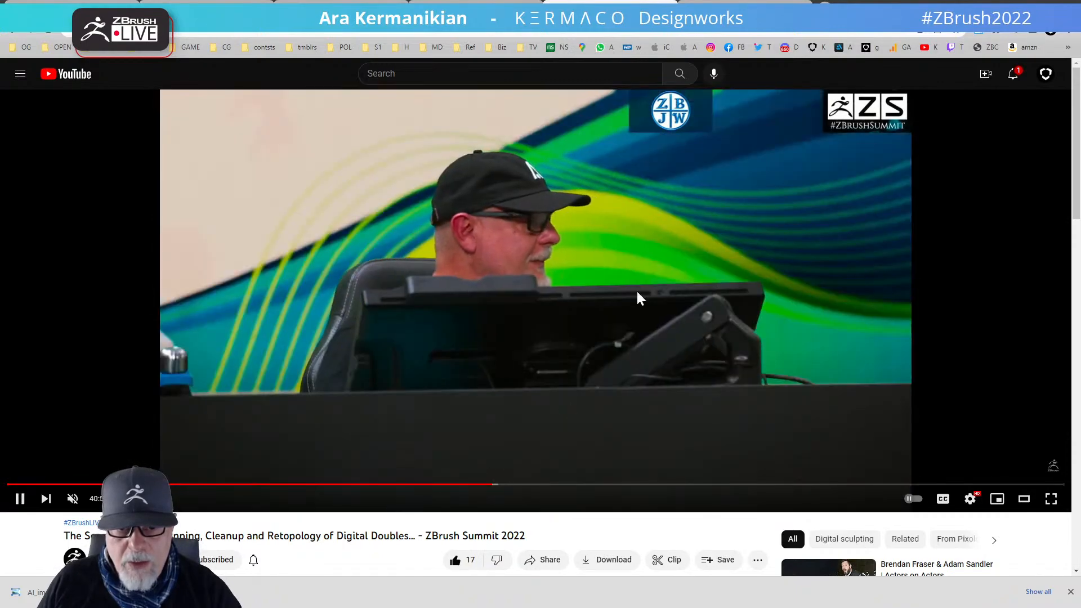
Return to ZBrush and examine the painted bust from the front, the side and above the skull.
key(super+Down)
key(super+Down)
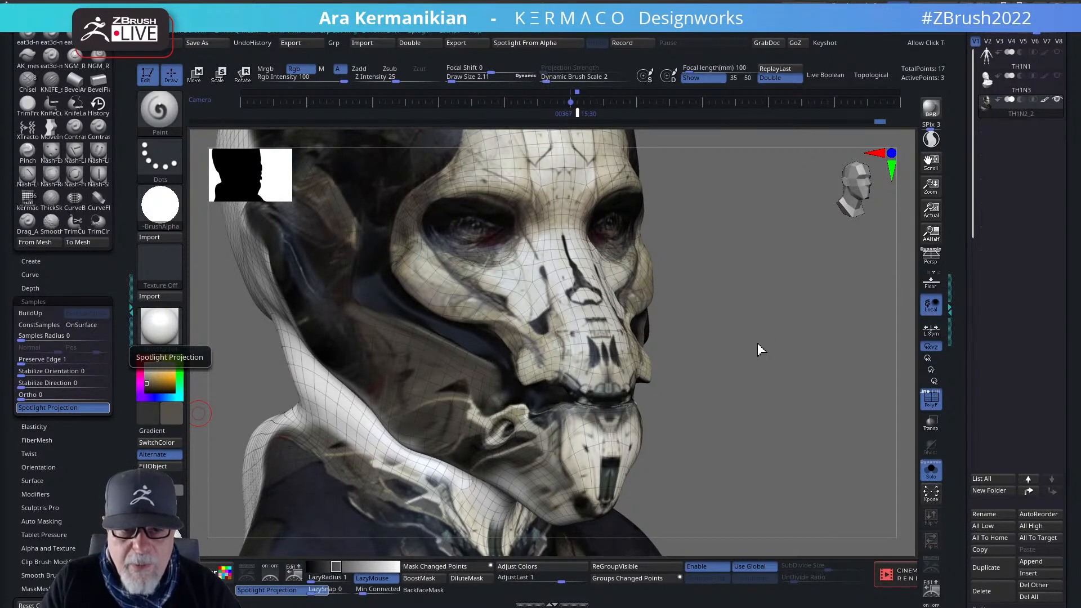
drag(825, 356, 653, 366)
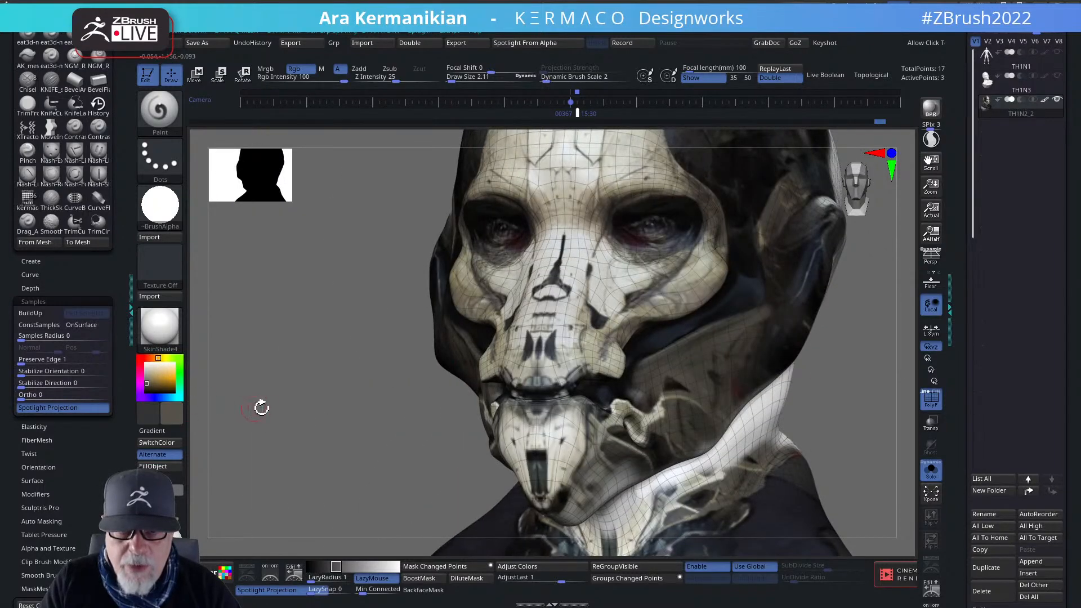
drag(261, 408, 840, 324)
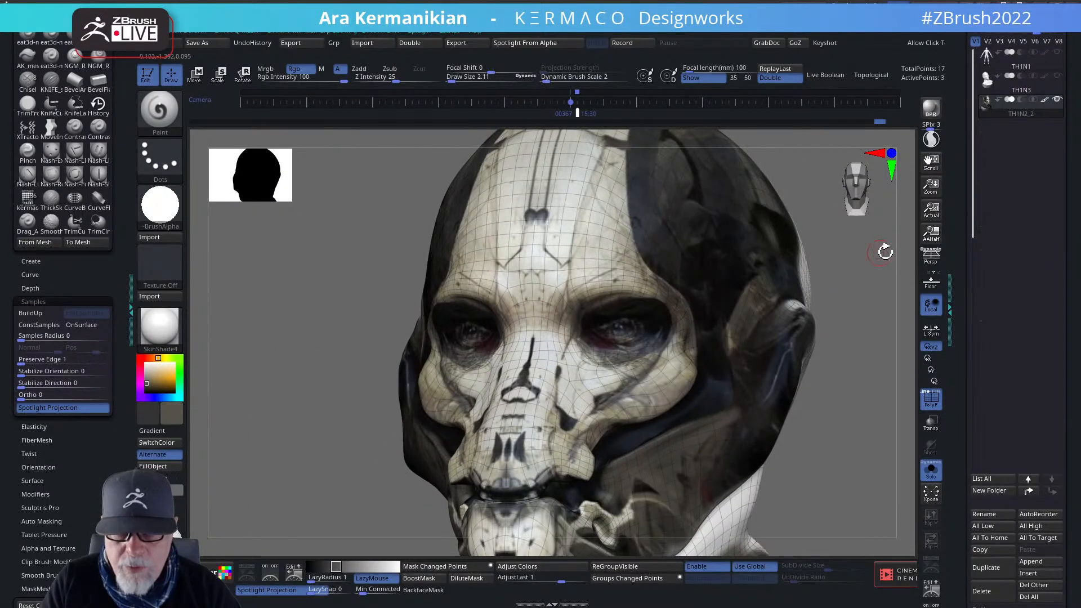
drag(885, 252, 826, 331)
drag(881, 277, 685, 312)
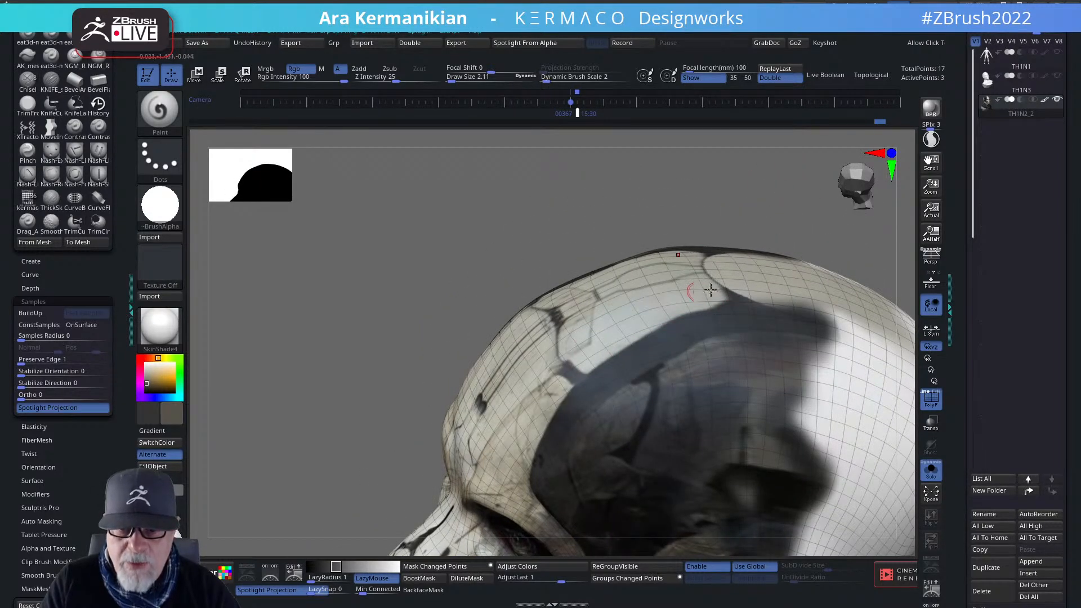
drag(403, 275, 608, 337)
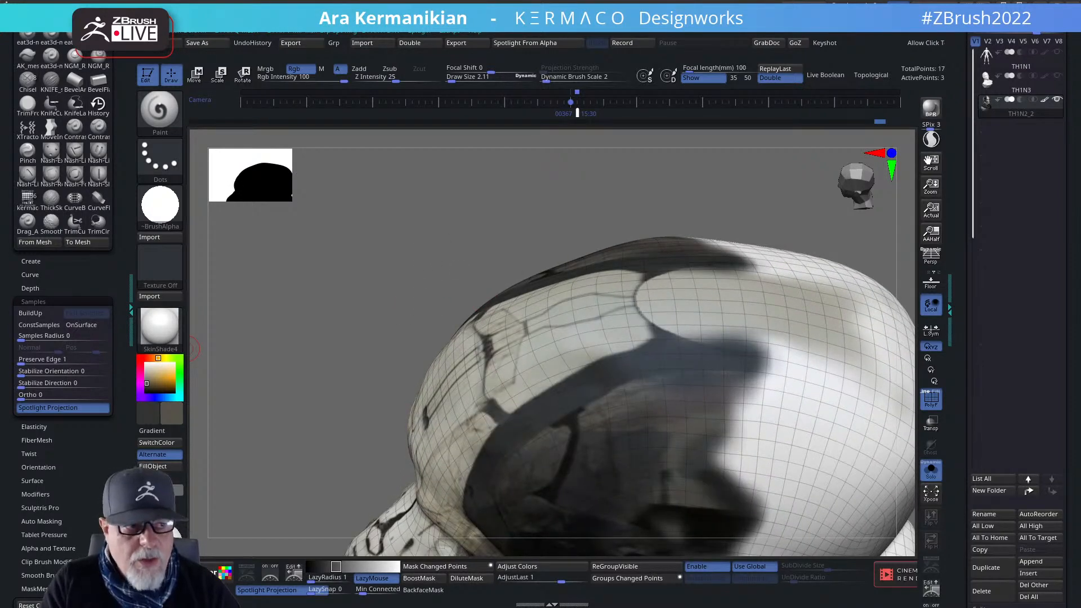
Switch to the browser and open the Preview chapter of the Gnomon Workshop's 3D Scan and Retopology for Production course.
drag(1, 181, 614, 0)
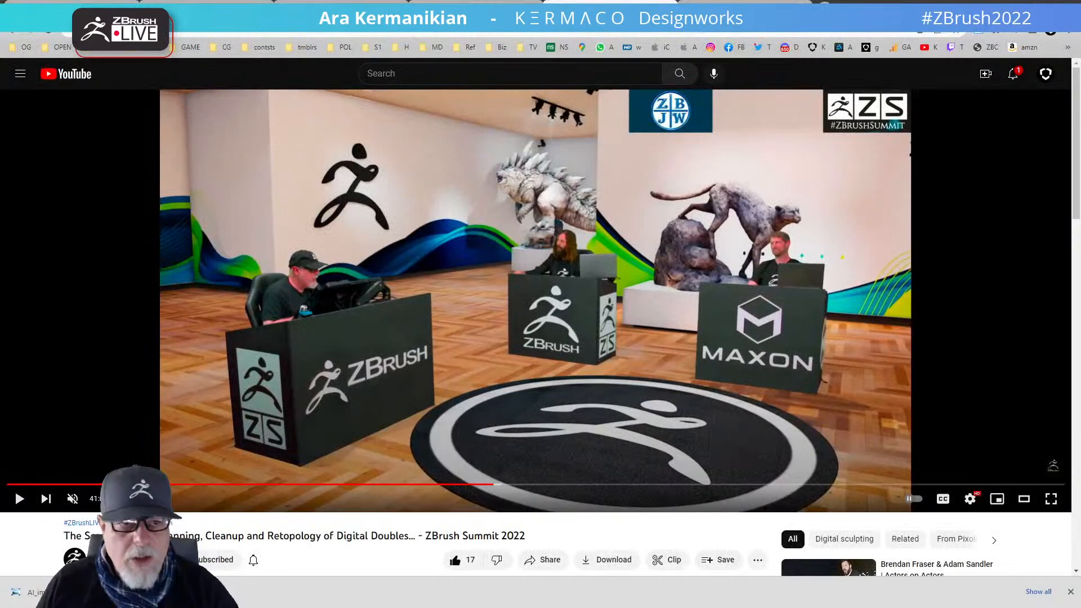
click(476, 8)
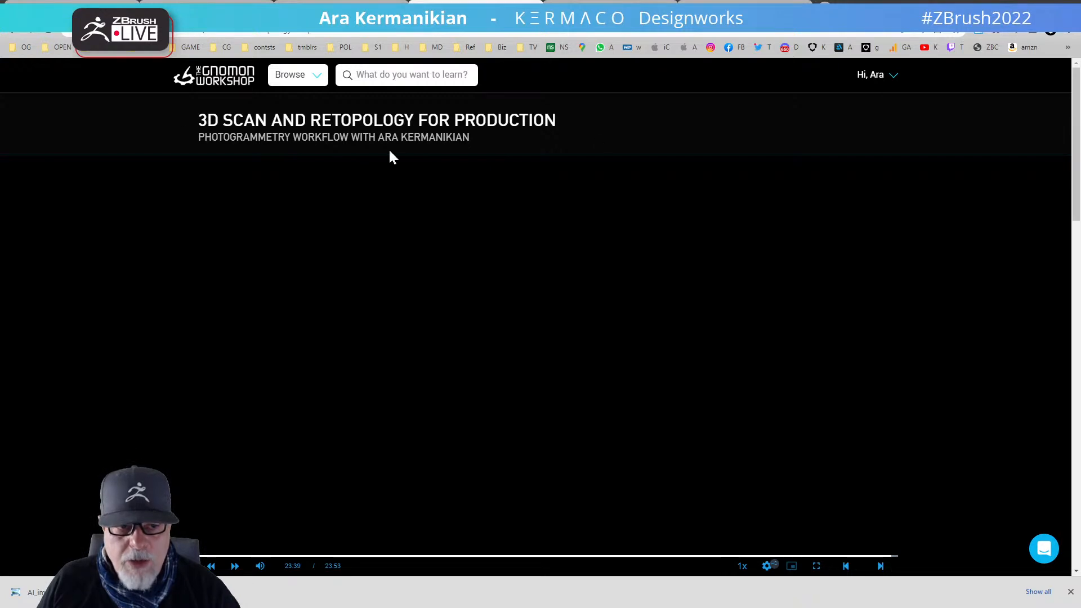
scroll(509, 444, down, 1)
scroll(518, 383, up, 1)
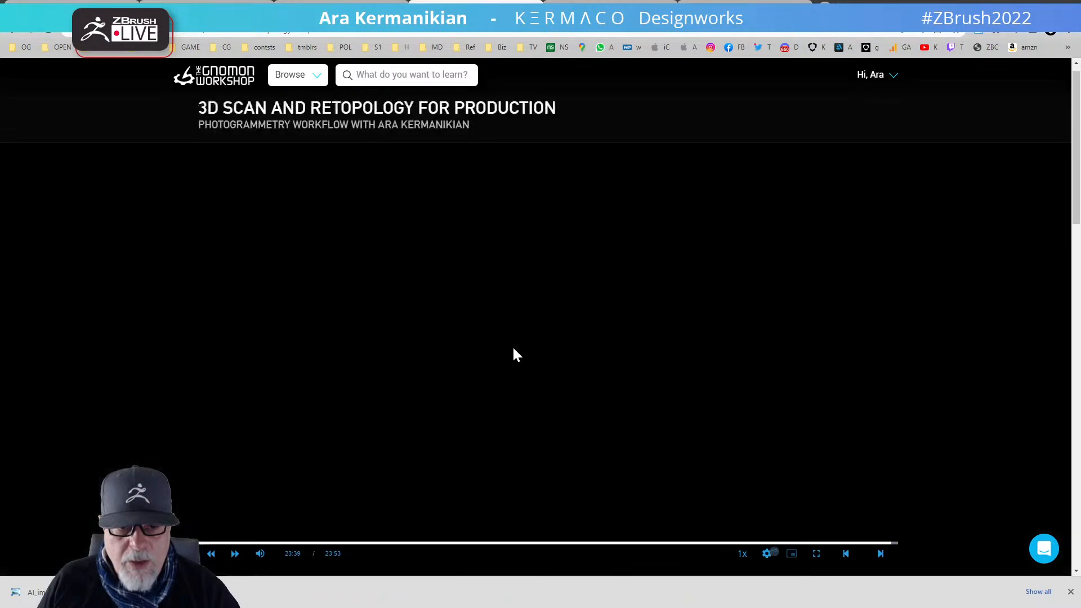
scroll(444, 384, down, 2)
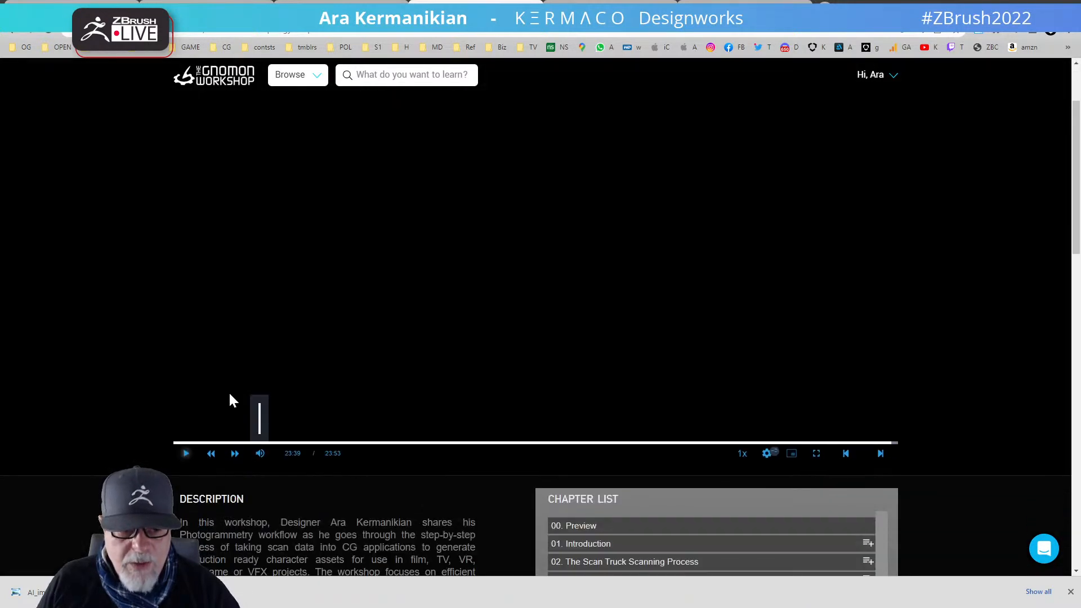
click(212, 444)
click(585, 526)
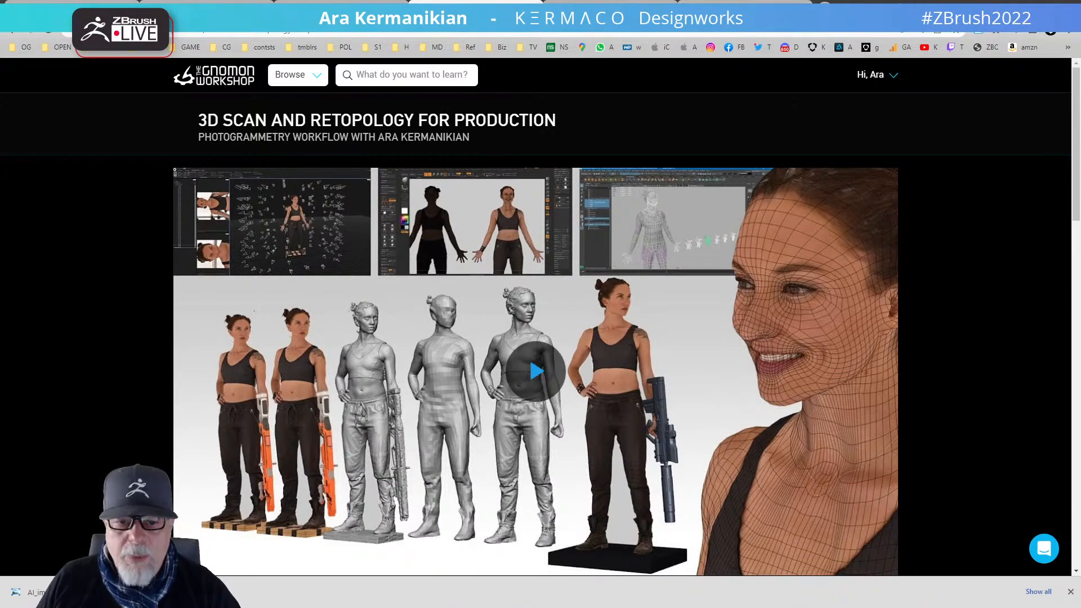
Return to ZBrush and bring the unfinished line pattern on top of the skull into close-up.
drag(845, 3, 0, 332)
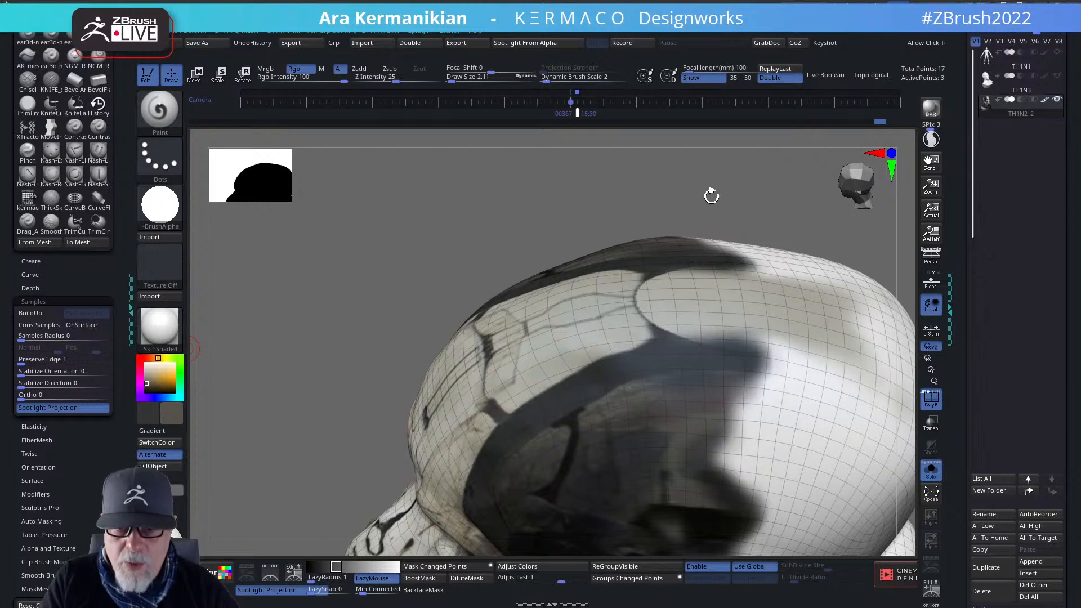
mouse_move(741, 186)
mouse_down()
mouse_move(727, 201)
mouse_move(579, 167)
mouse_move(405, 513)
mouse_move(172, 420)
mouse_move(622, 263)
mouse_move(588, 249)
mouse_up()
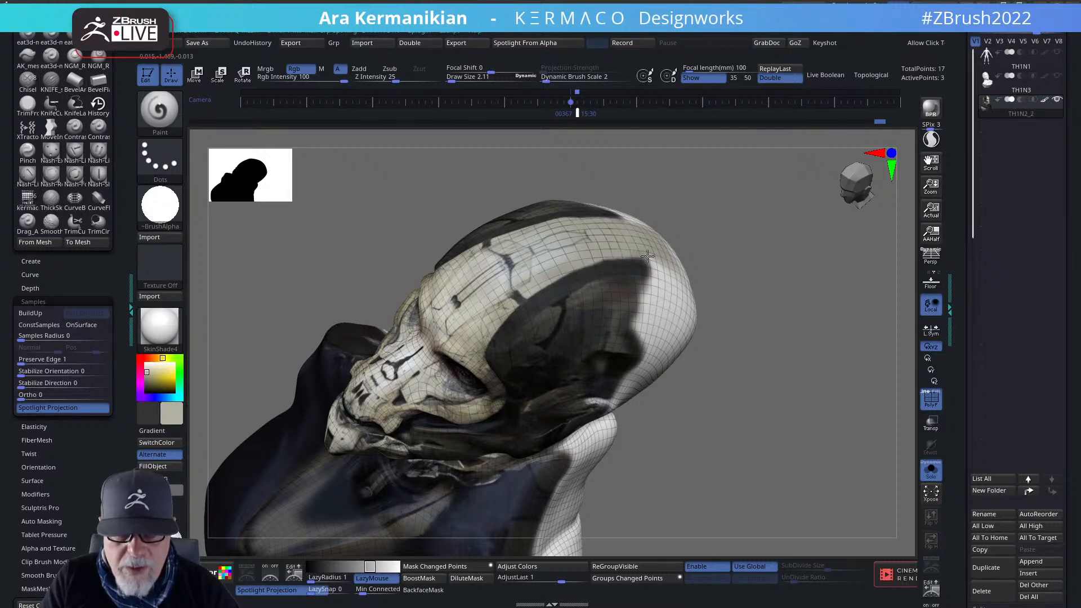
drag(833, 362, 872, 507)
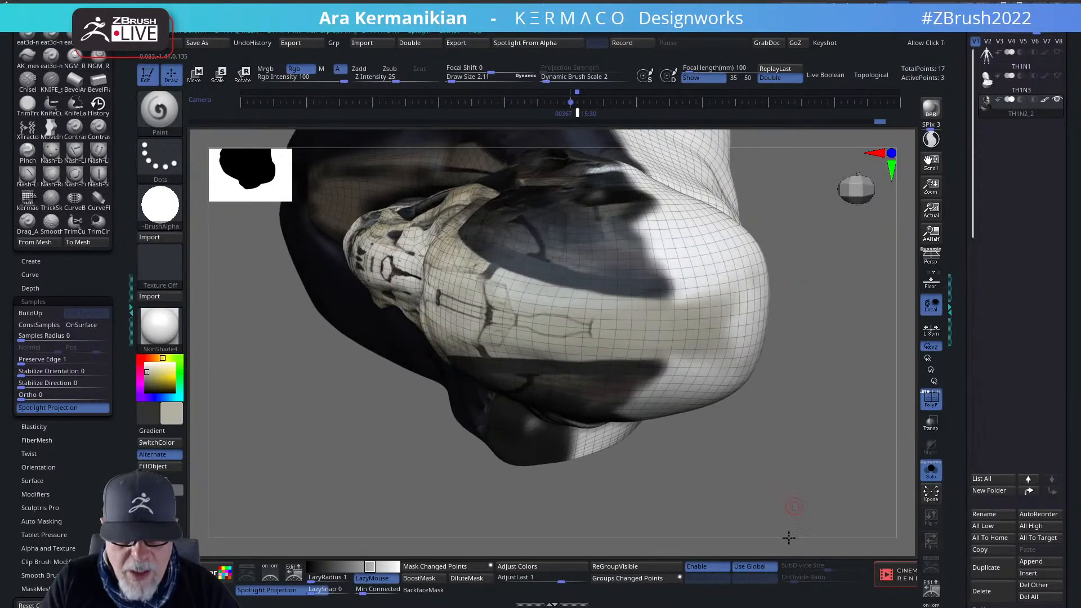
alt+drag(789, 539, 700, 475)
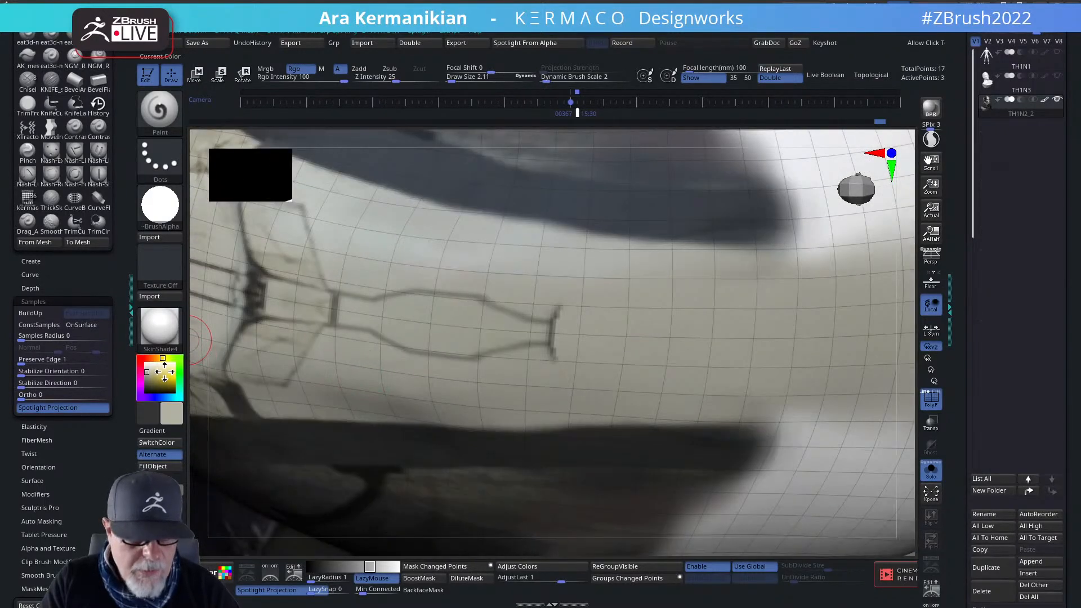
Sample the grey line colour and try to extend the crown's twin lines toward the back of the skull, reducing the draw size to 1.
mouse_move(168, 419)
mouse_down()
mouse_move(517, 313)
mouse_move(554, 328)
mouse_move(552, 339)
mouse_move(591, 329)
mouse_up()
key(s)
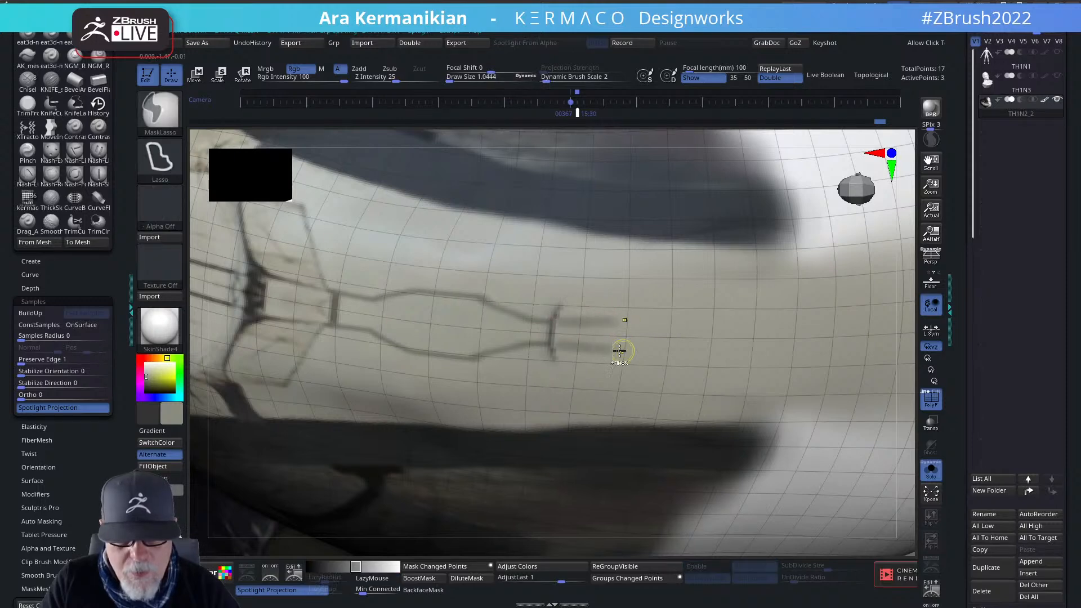
key(ctrl)
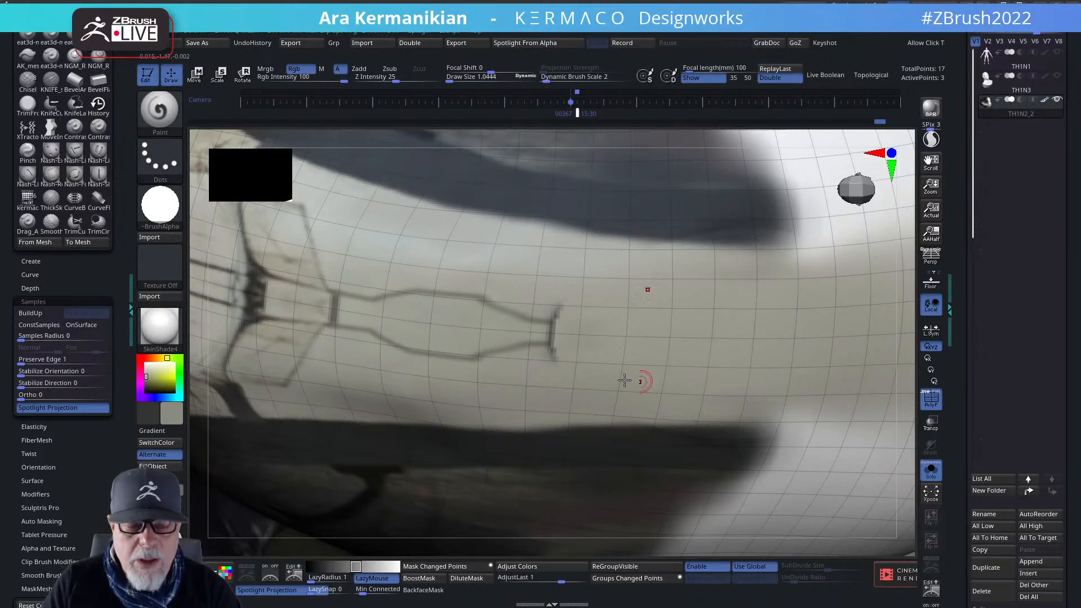
mouse_move(167, 160)
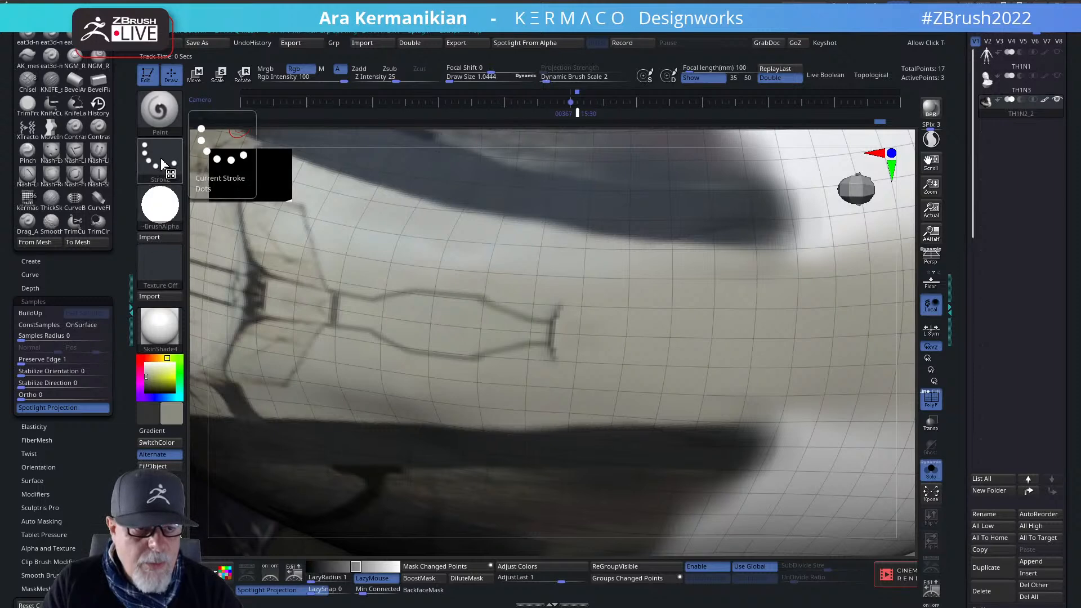
mouse_move(181, 223)
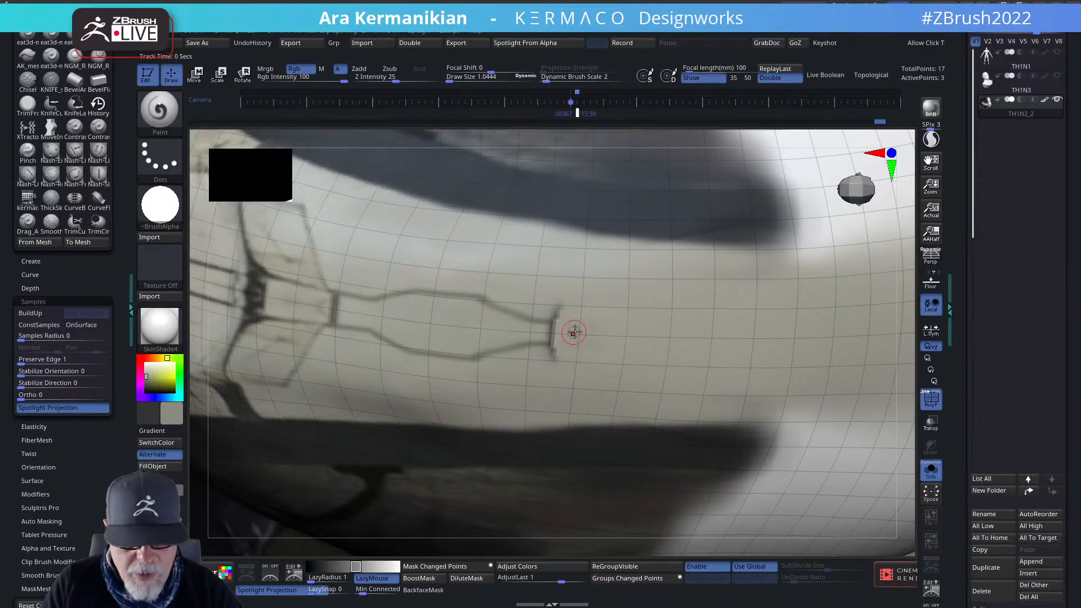
key(s)
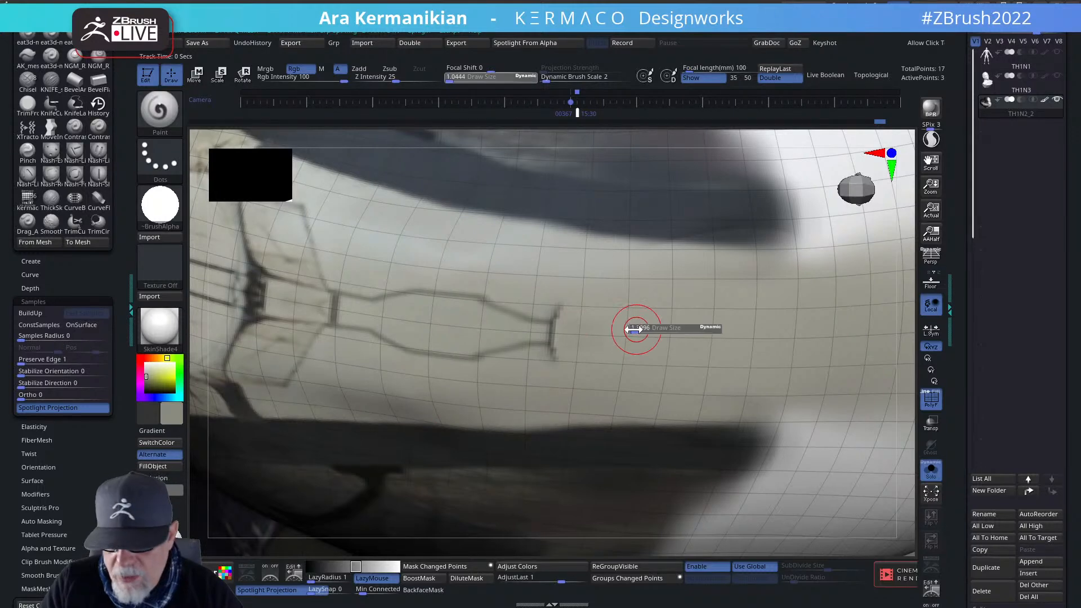
drag(601, 332, 595, 332)
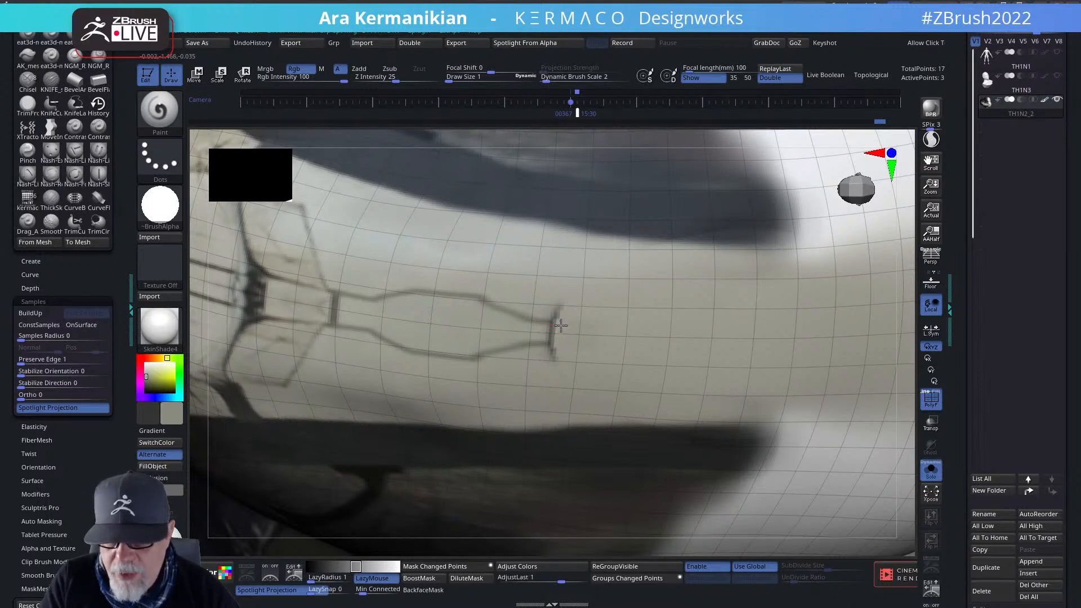
drag(576, 324, 647, 336)
drag(594, 328, 711, 351)
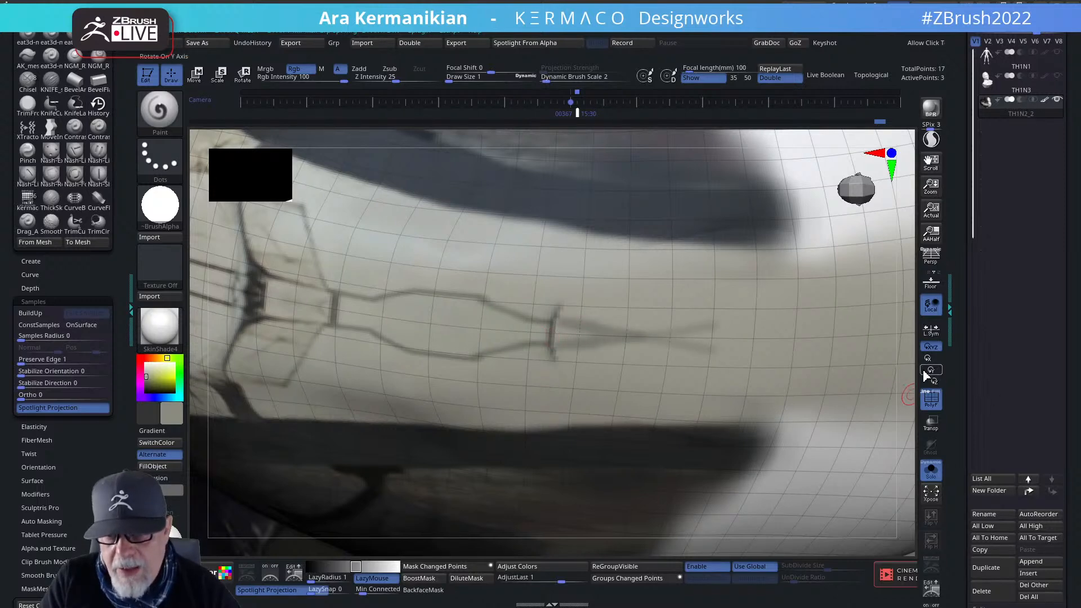
Sample the light bone colour and paint over the stray strokes and the short crossbar at the end of the crown pattern.
key(shift+z)
key(shift+z)
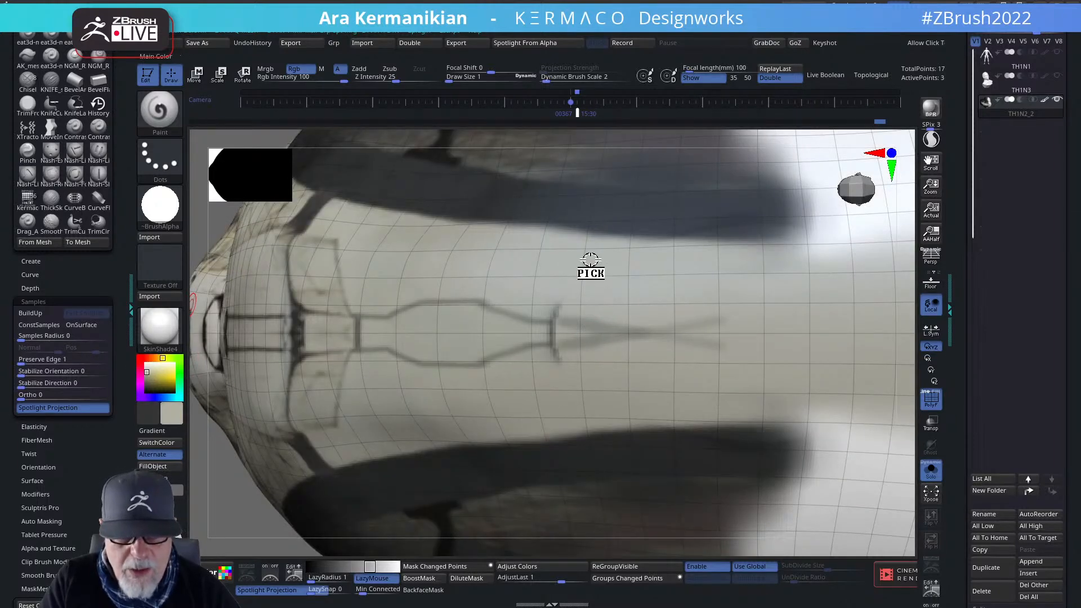
mouse_move(577, 328)
mouse_down()
mouse_move(558, 326)
mouse_move(602, 303)
mouse_up()
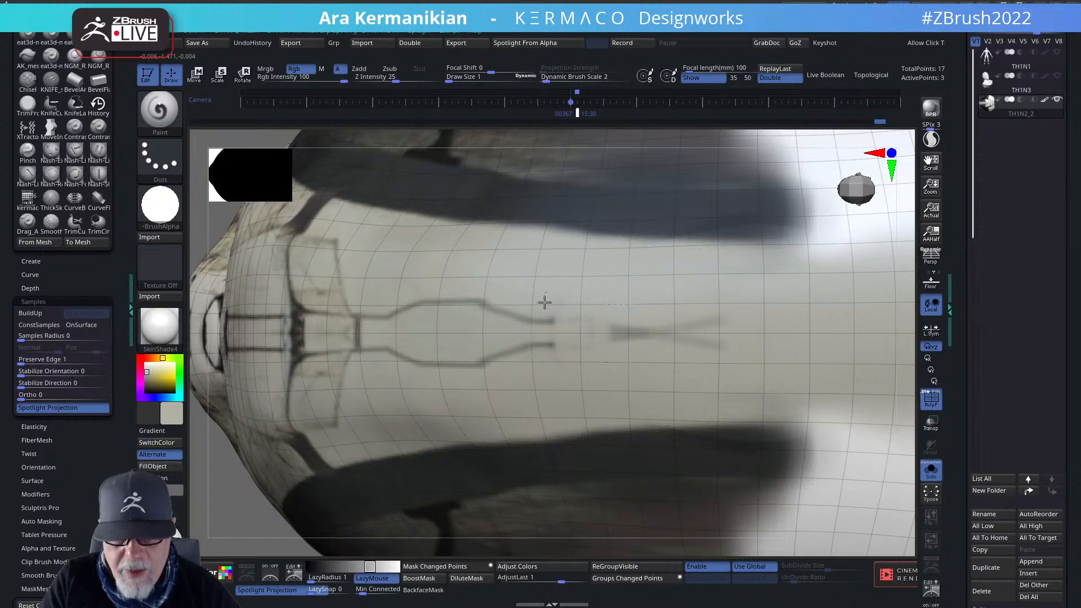
mouse_move(605, 359)
mouse_down()
mouse_move(633, 309)
mouse_move(647, 333)
mouse_up()
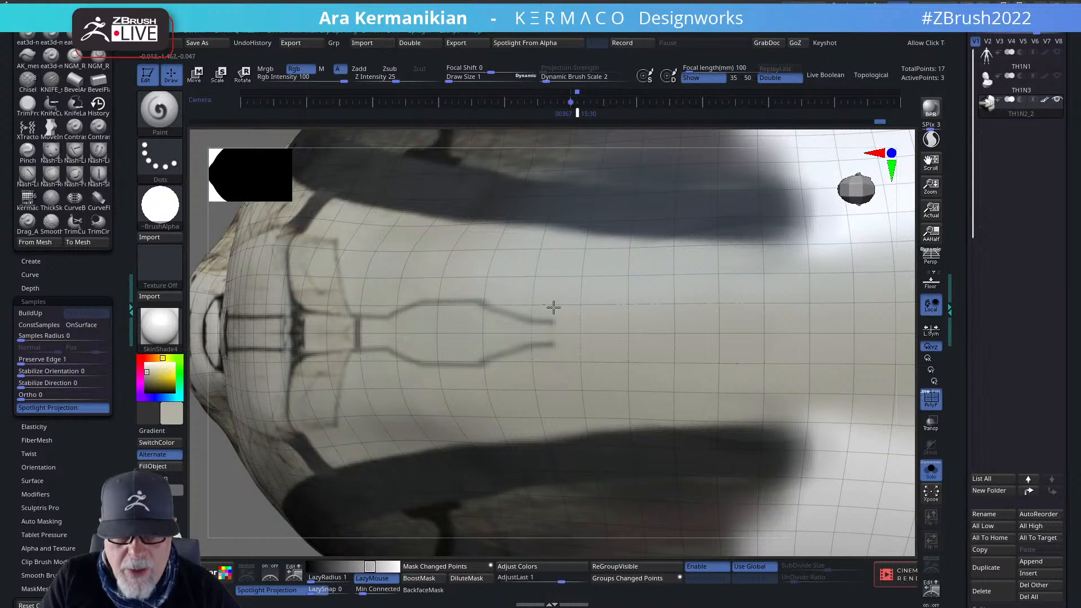
Prepare the paint brush with the sampled dark grey line colour, dynamic sizing off and a draw size of 18.76.
mouse_move(136, 391)
mouse_down()
mouse_move(278, 367)
mouse_move(296, 318)
mouse_up()
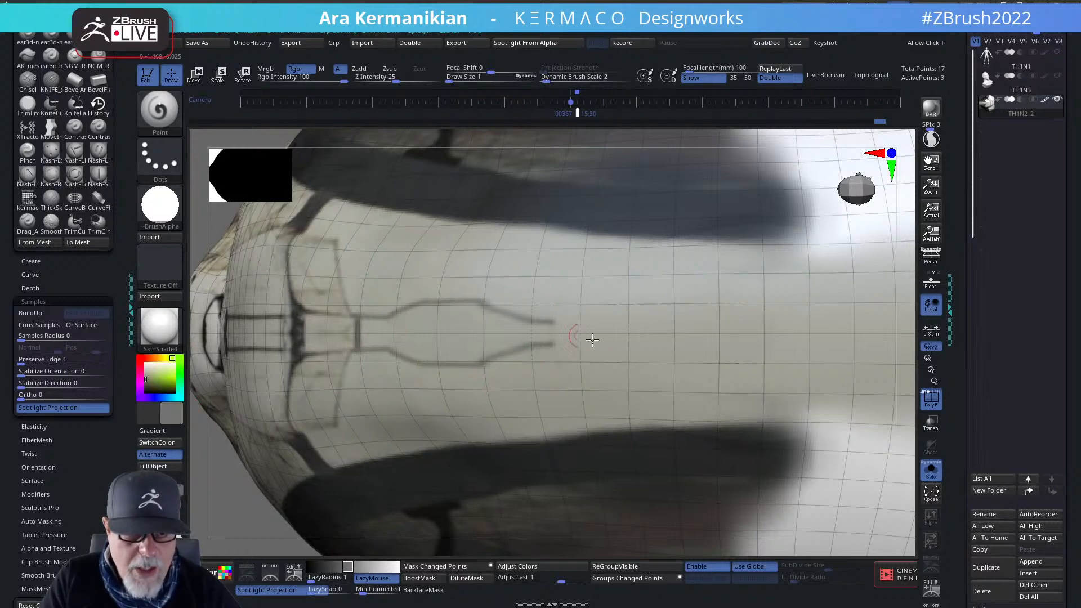
key(s)
key(s)
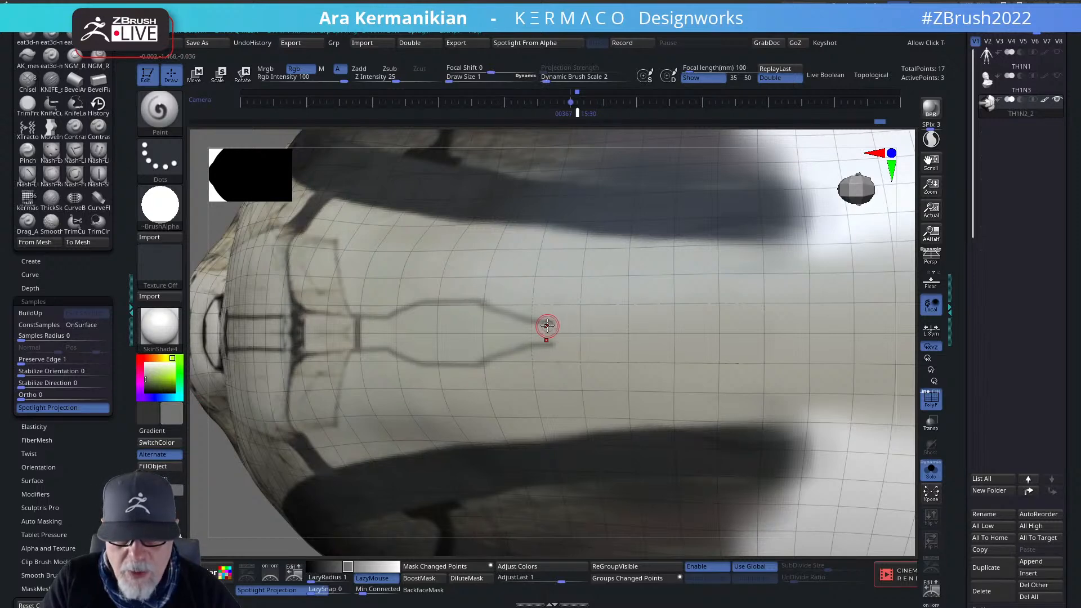
mouse_move(548, 324)
mouse_down()
mouse_move(572, 324)
mouse_move(554, 323)
mouse_up()
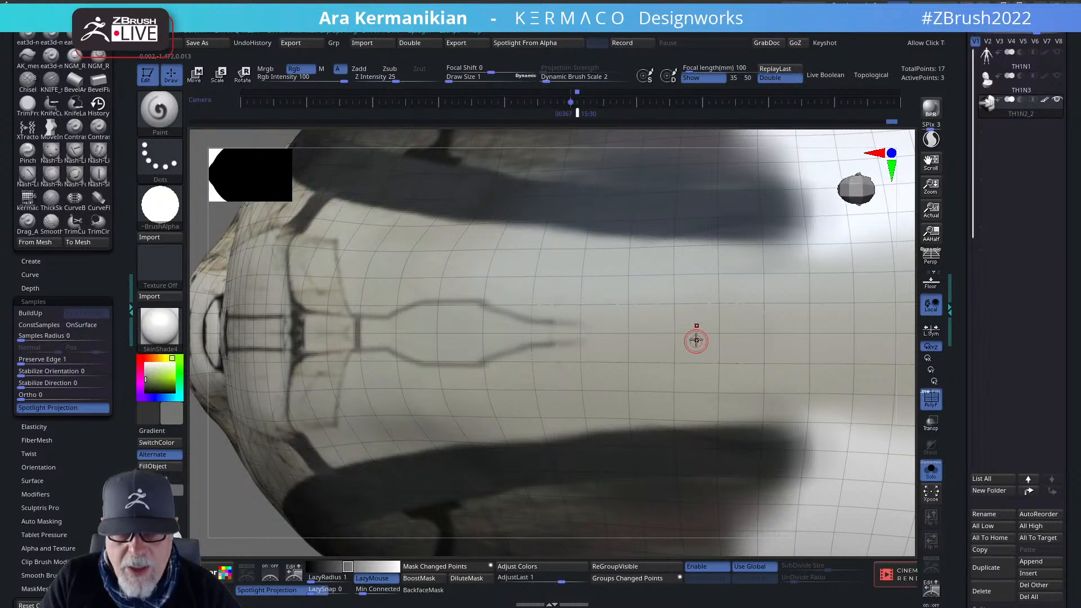
click(528, 78)
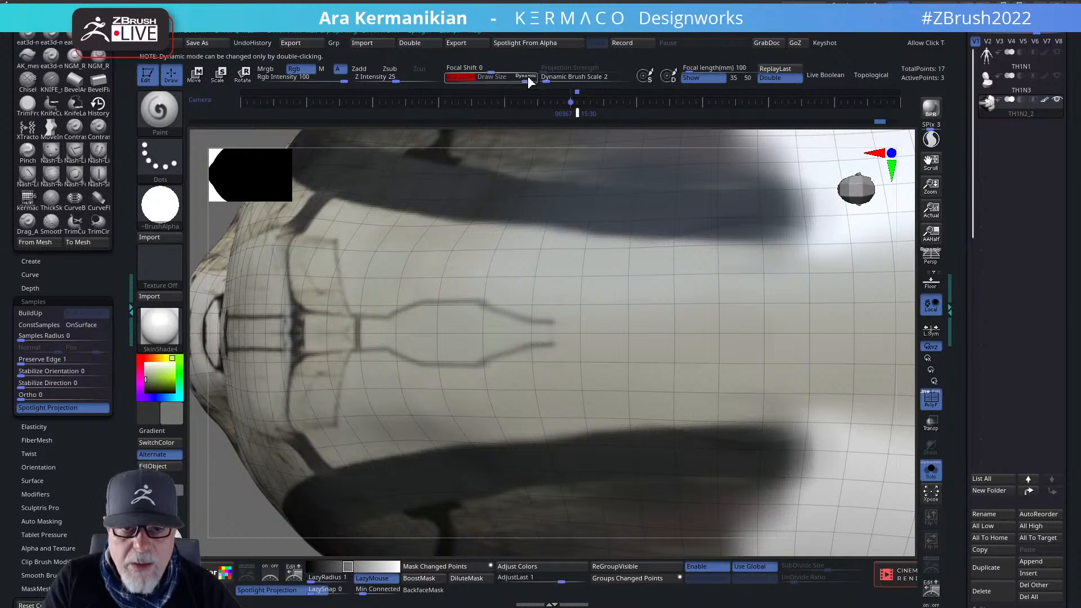
key(s)
drag(577, 397, 536, 400)
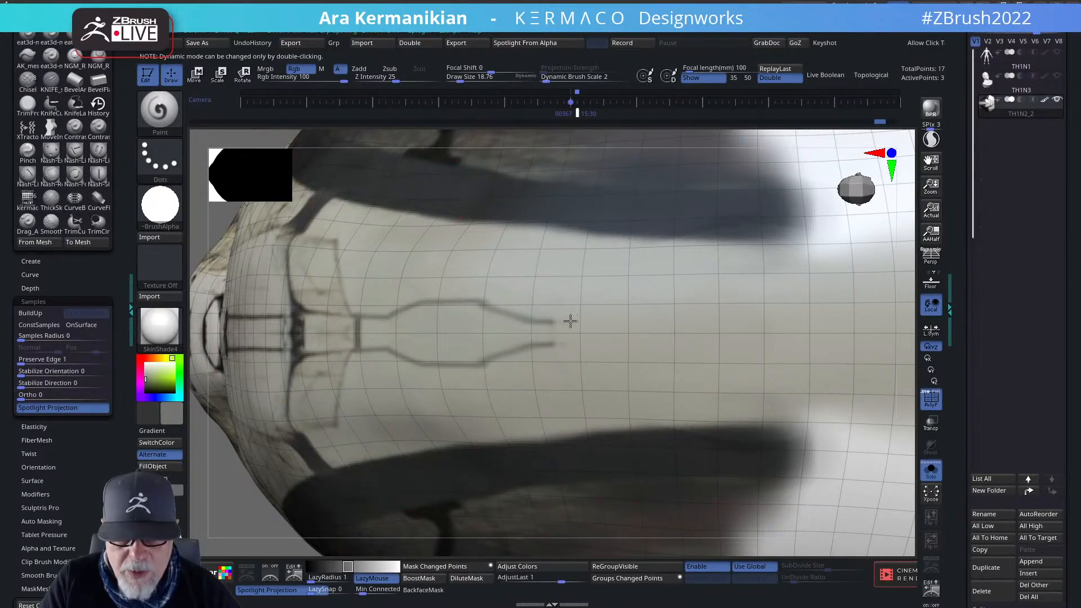
drag(548, 324, 629, 320)
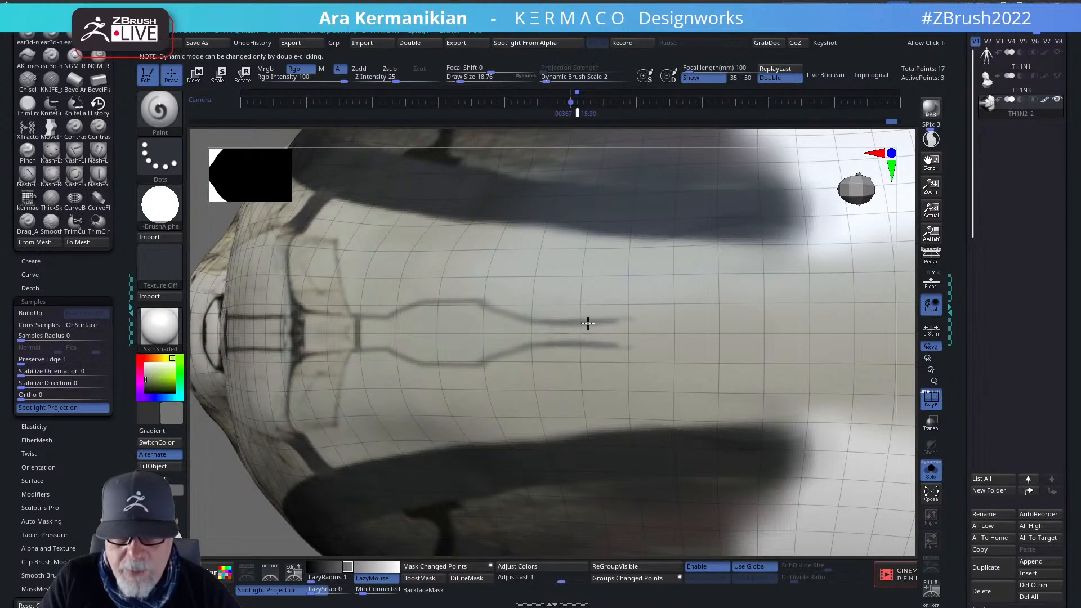
key(ctrl+z)
key(ctrl+z)
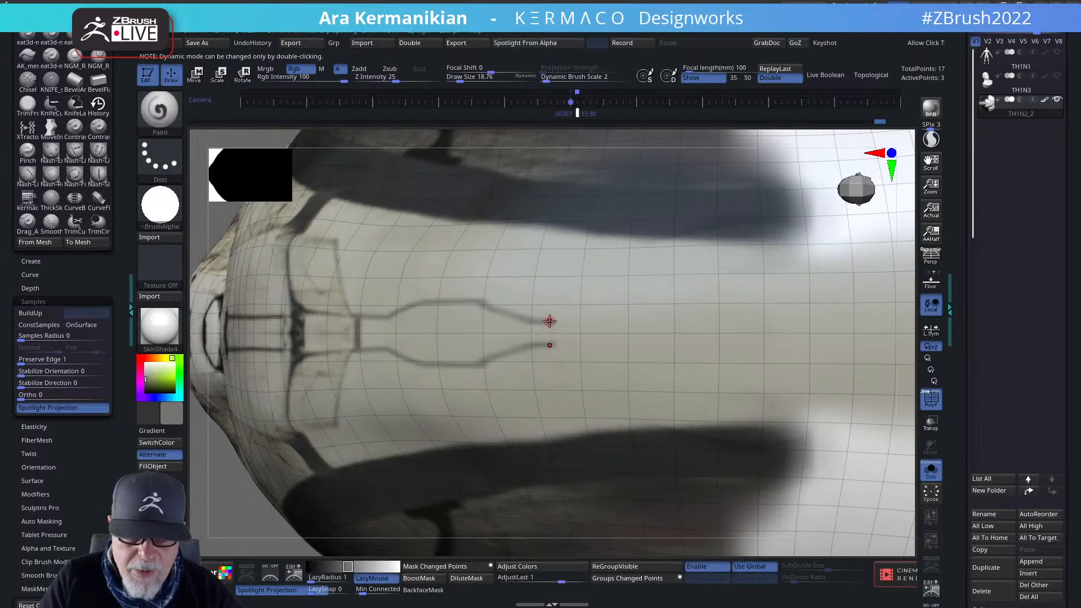
Paint two straight parallel grey lines from the open end of the crown's bottle-shaped outline toward the back of the skull.
drag(549, 322, 743, 323)
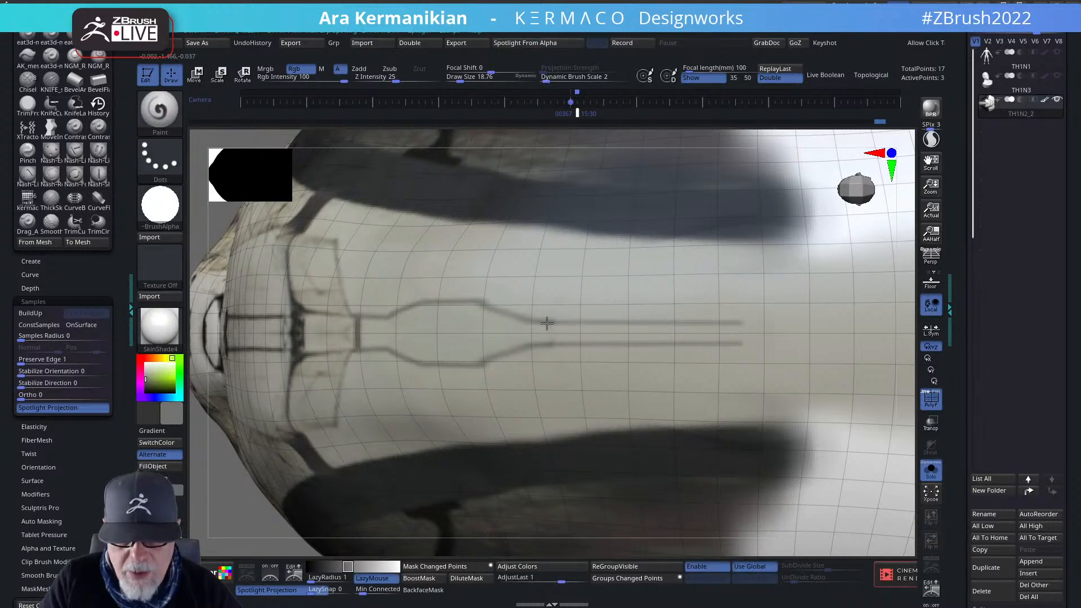
drag(553, 323, 565, 322)
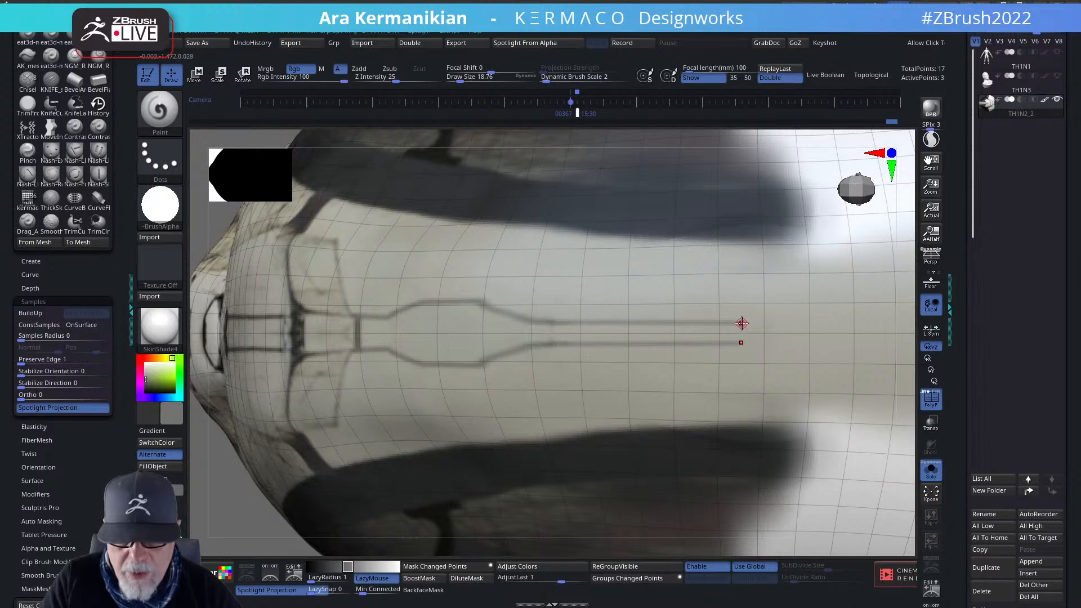
drag(742, 323, 536, 322)
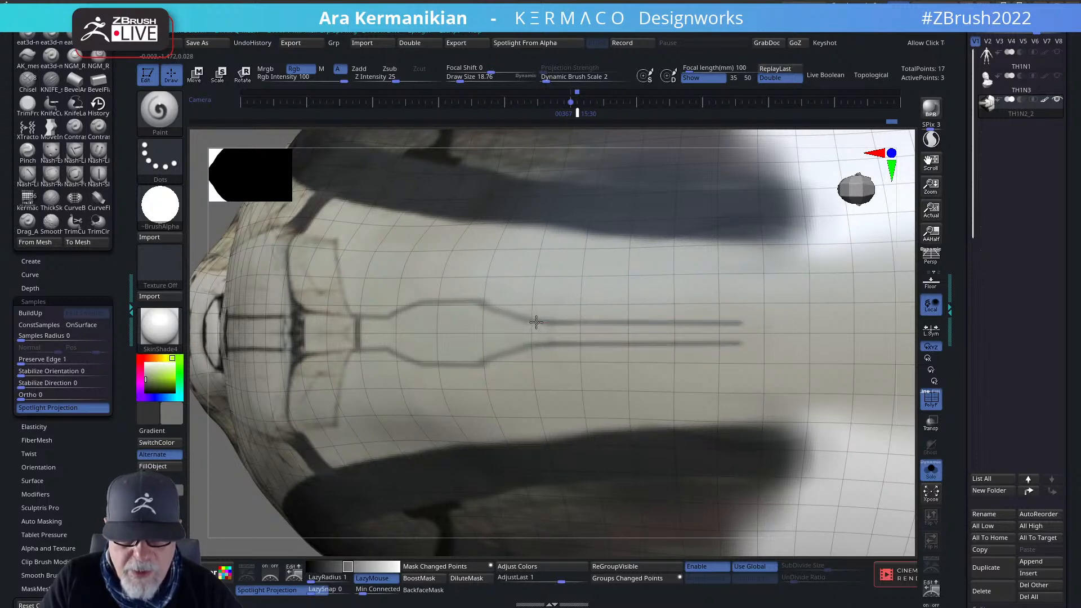
Retrace the bottle-shaped outline on the crown in dark grey so its edges match the new parallel lines.
drag(479, 303, 530, 321)
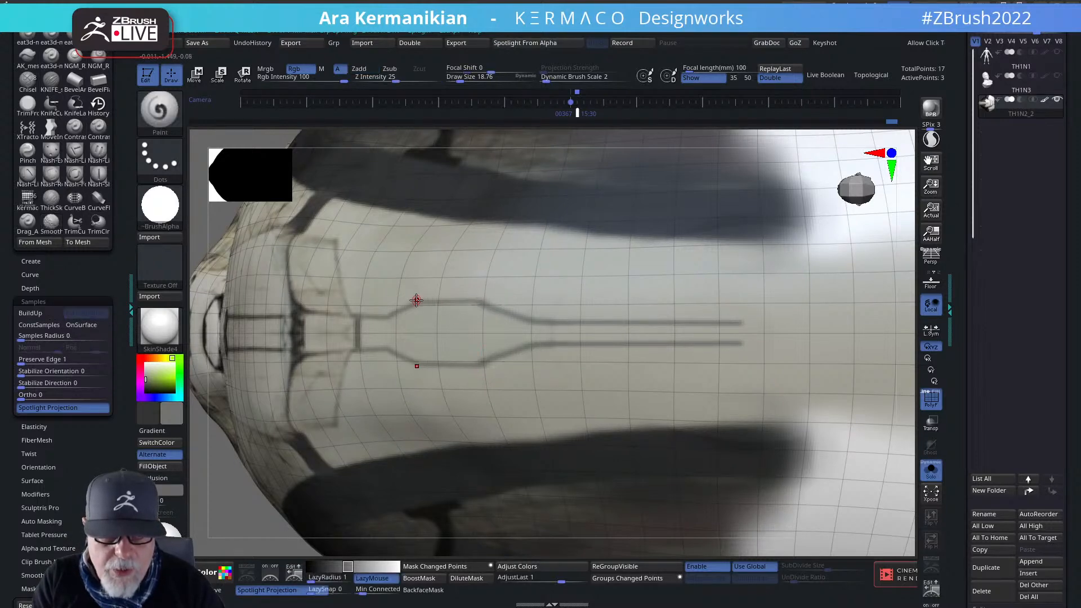
mouse_move(479, 301)
mouse_down()
mouse_move(534, 320)
mouse_move(747, 324)
mouse_up()
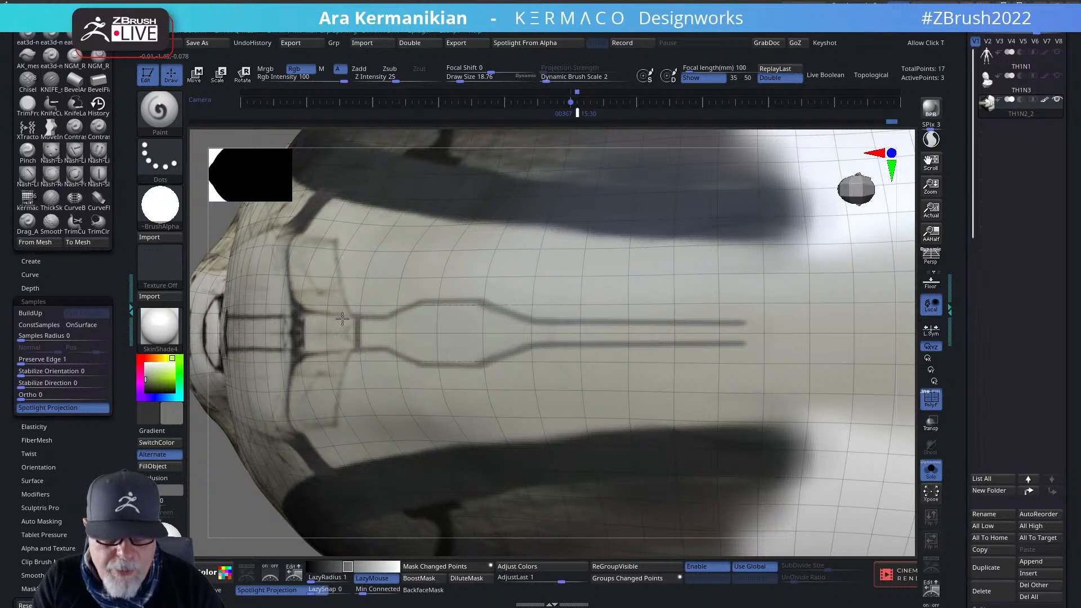
drag(360, 321, 389, 319)
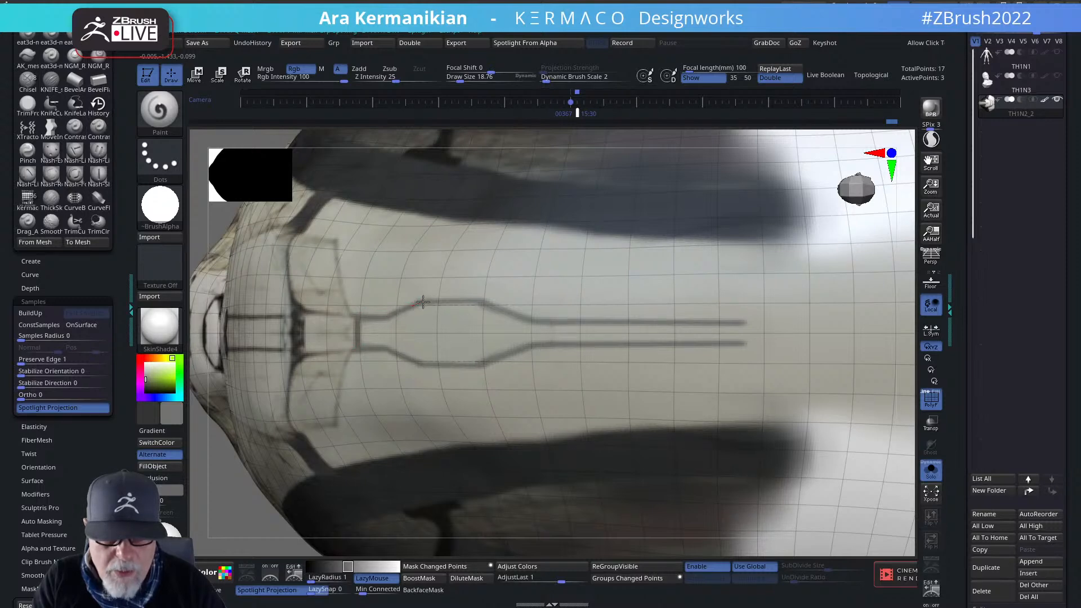
drag(497, 304, 534, 322)
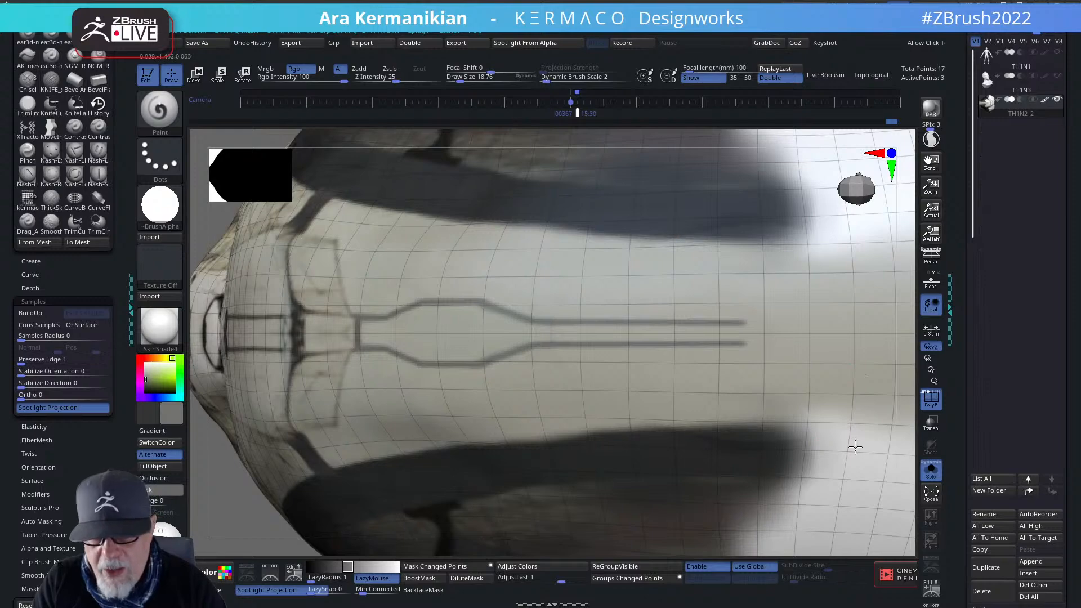
Examine the extended crown lines from above and the skull's forehead from the front.
alt+drag(920, 425, 835, 406)
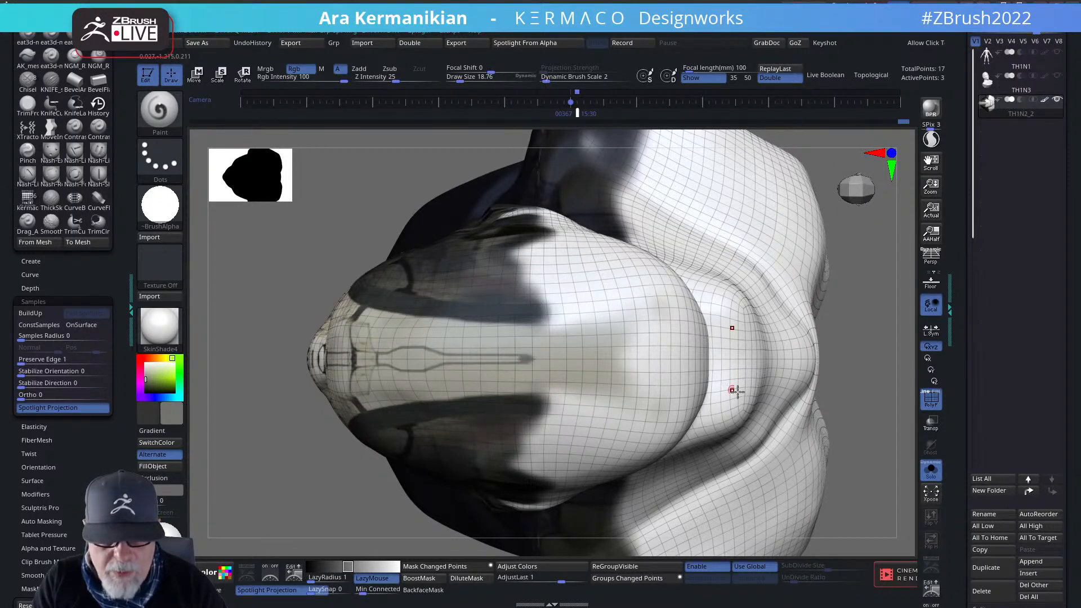
alt+drag(852, 405, 750, 356)
alt+drag(750, 356, 908, 417)
alt+drag(843, 323, 828, 185)
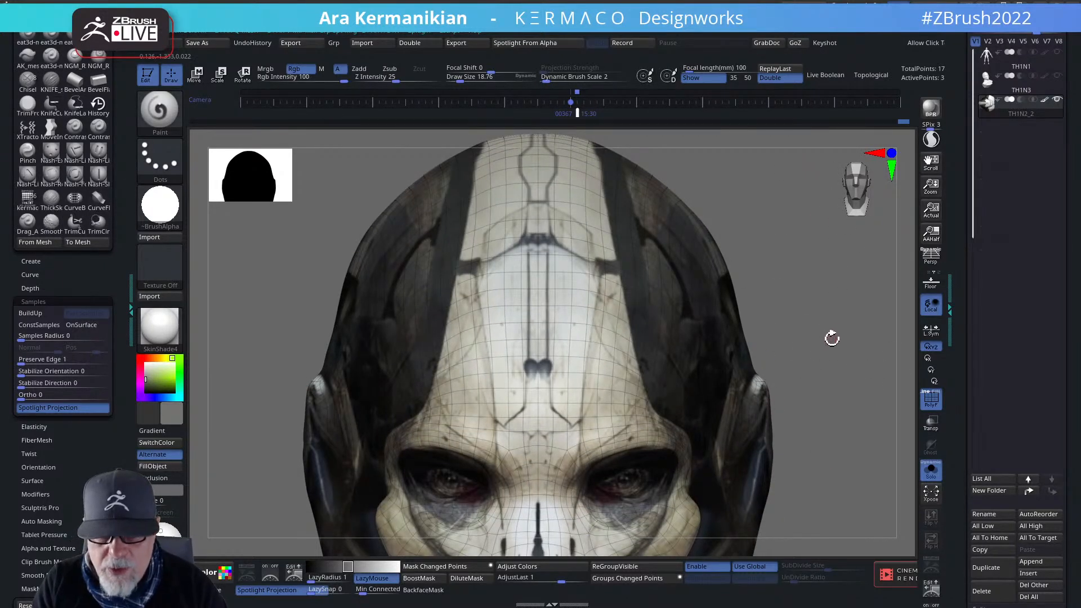
Examine the painted line pattern on the forehead and crown and the whole skull face from the front, above and side.
alt+drag(833, 337, 832, 315)
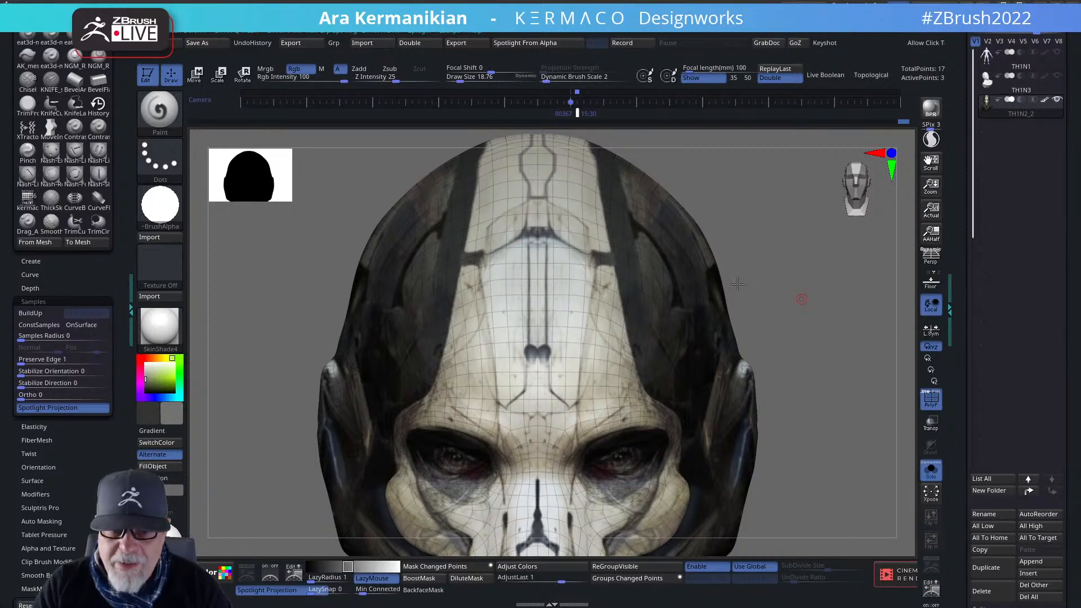
drag(803, 298, 850, 438)
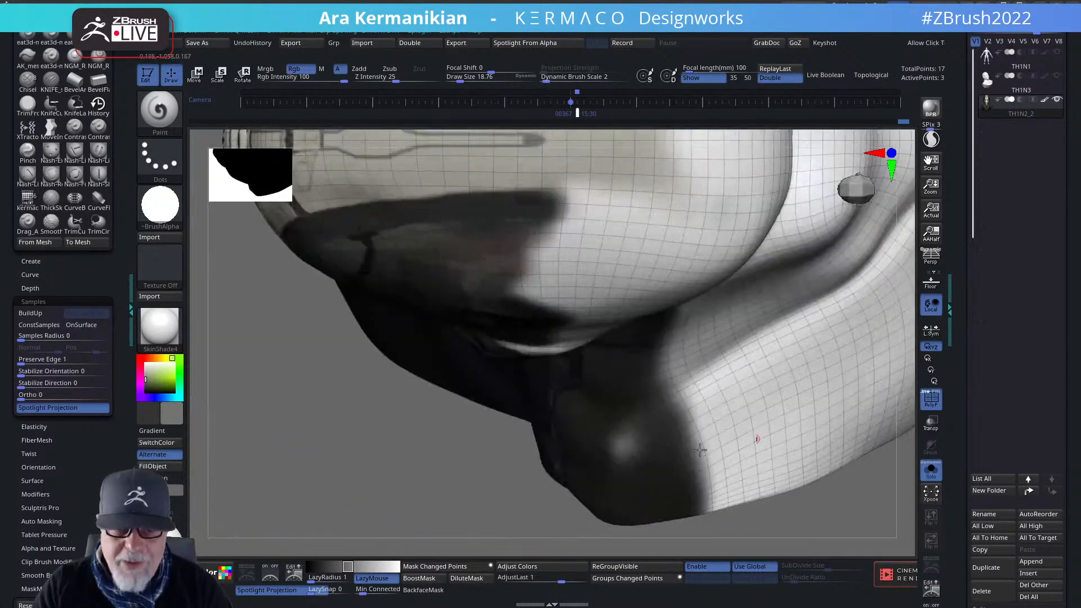
drag(296, 453, 448, 274)
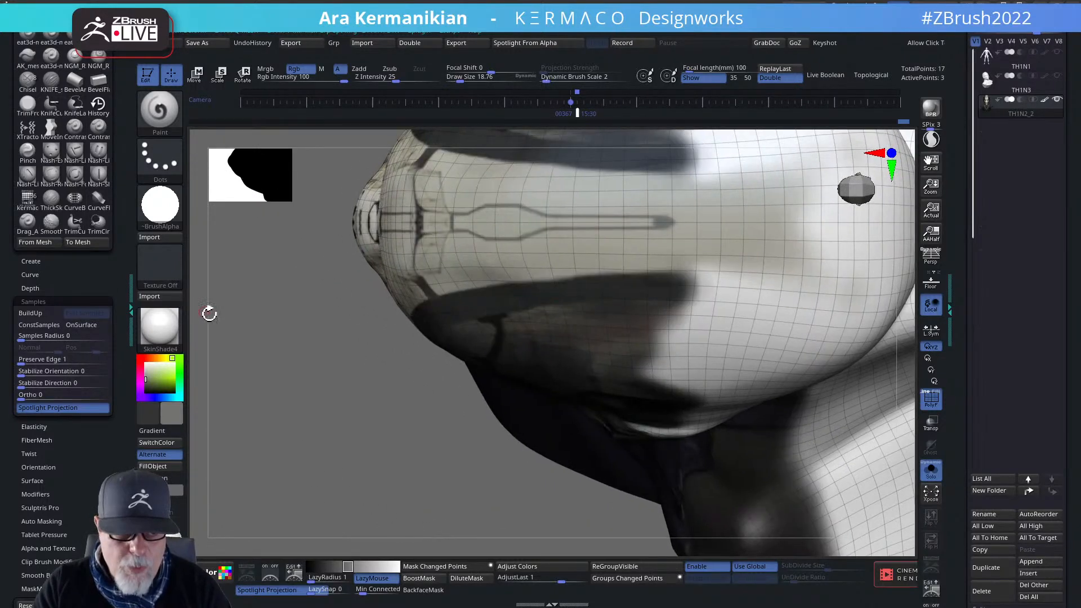
mouse_move(174, 418)
mouse_down()
mouse_move(558, 285)
mouse_move(525, 292)
mouse_up()
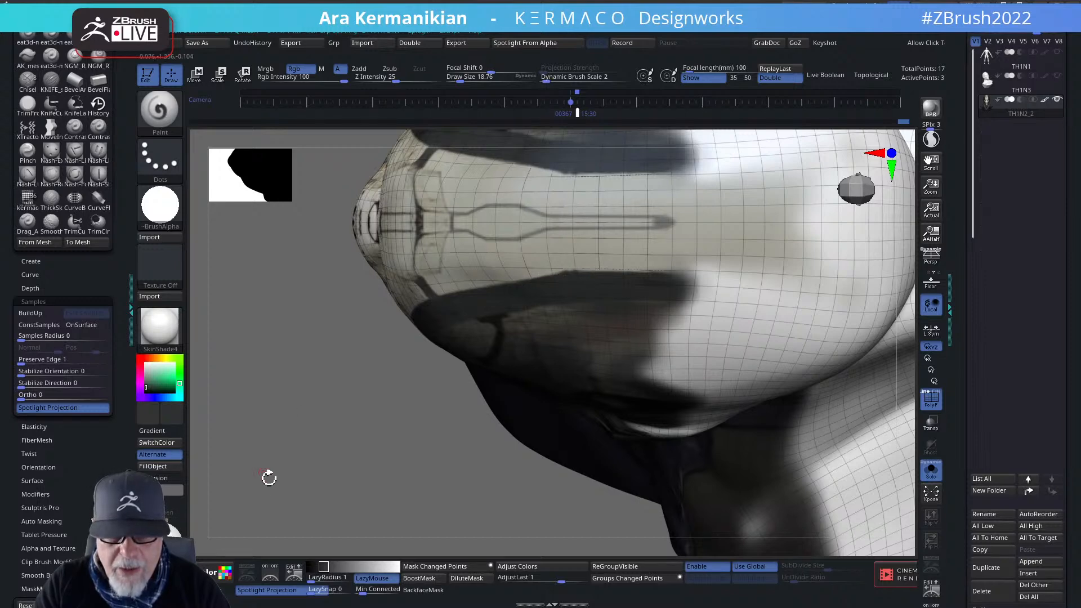
alt+drag(369, 465, 277, 444)
drag(358, 444, 932, 353)
alt+drag(890, 290, 772, 259)
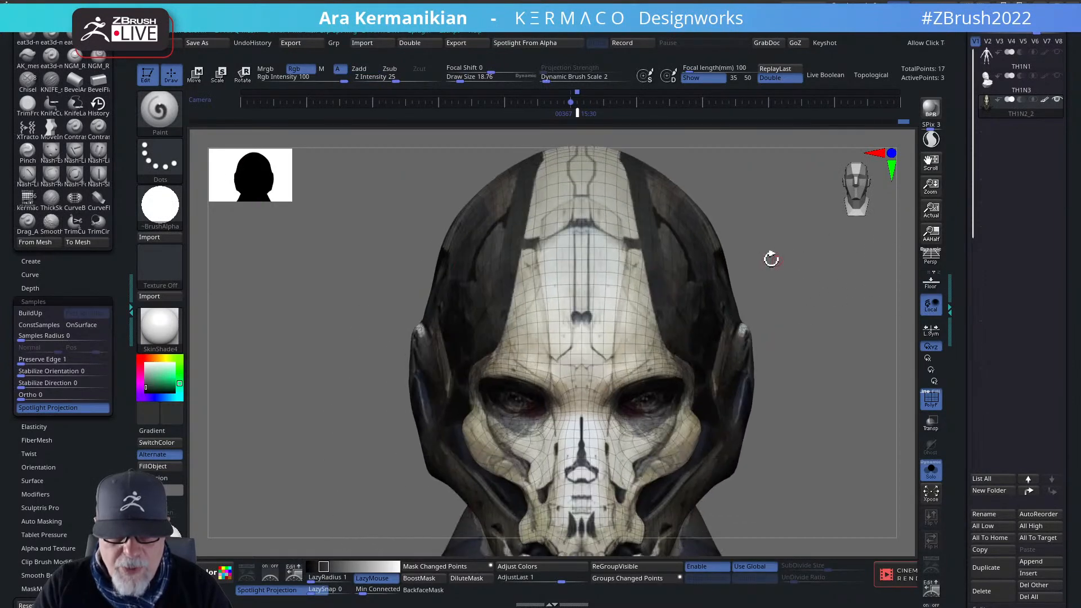
alt+drag(856, 275, 839, 338)
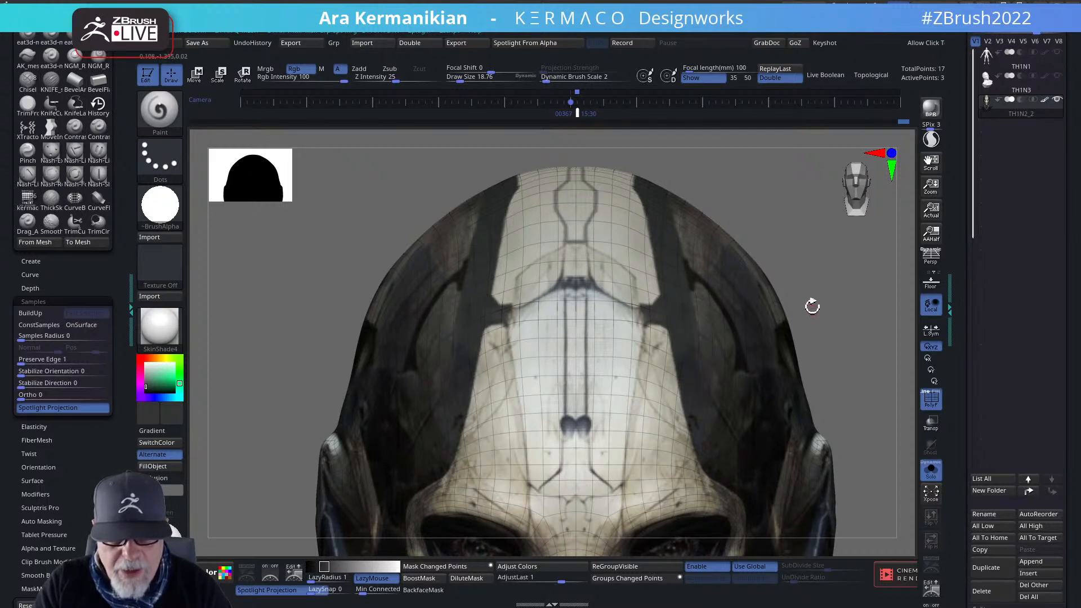
mouse_move(815, 267)
alt+mouse_down()
mouse_move(772, 263)
mouse_move(796, 276)
alt+mouse_up()
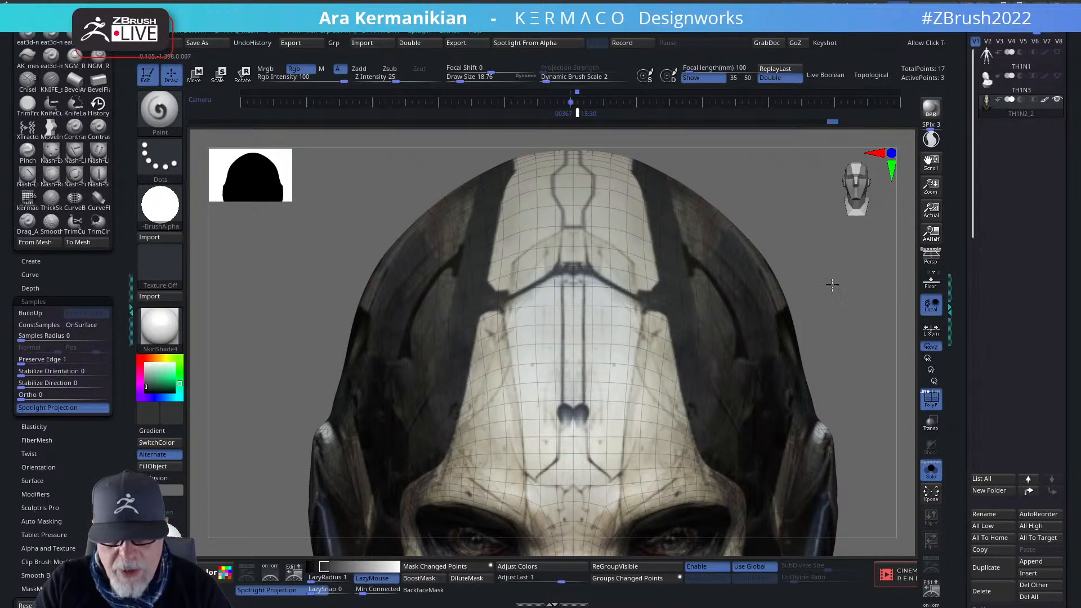
drag(833, 286, 557, 327)
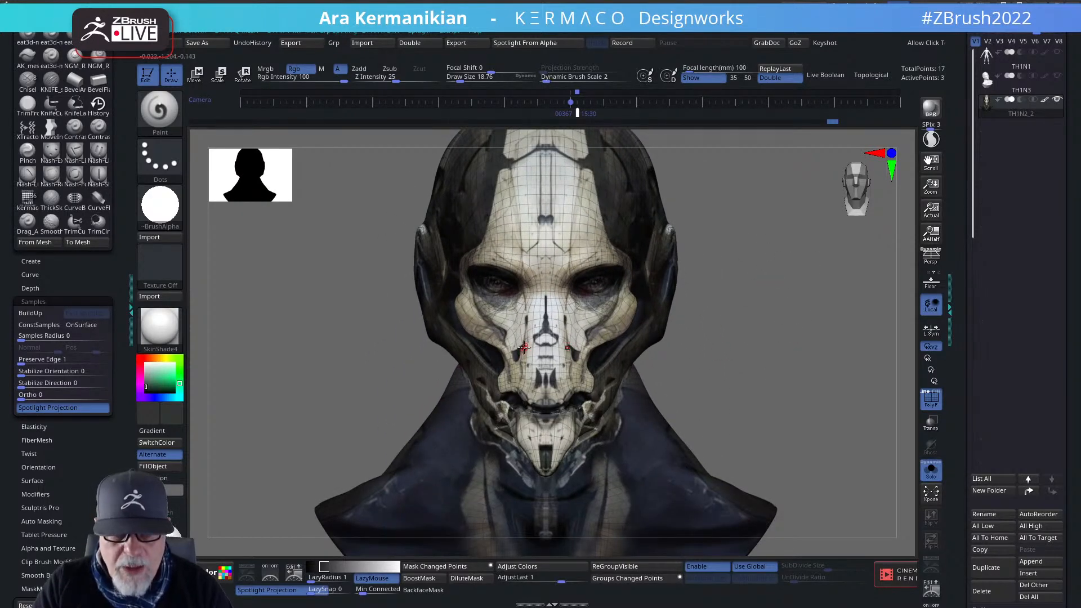
mouse_move(775, 367)
mouse_down()
mouse_move(794, 354)
mouse_move(786, 420)
mouse_up()
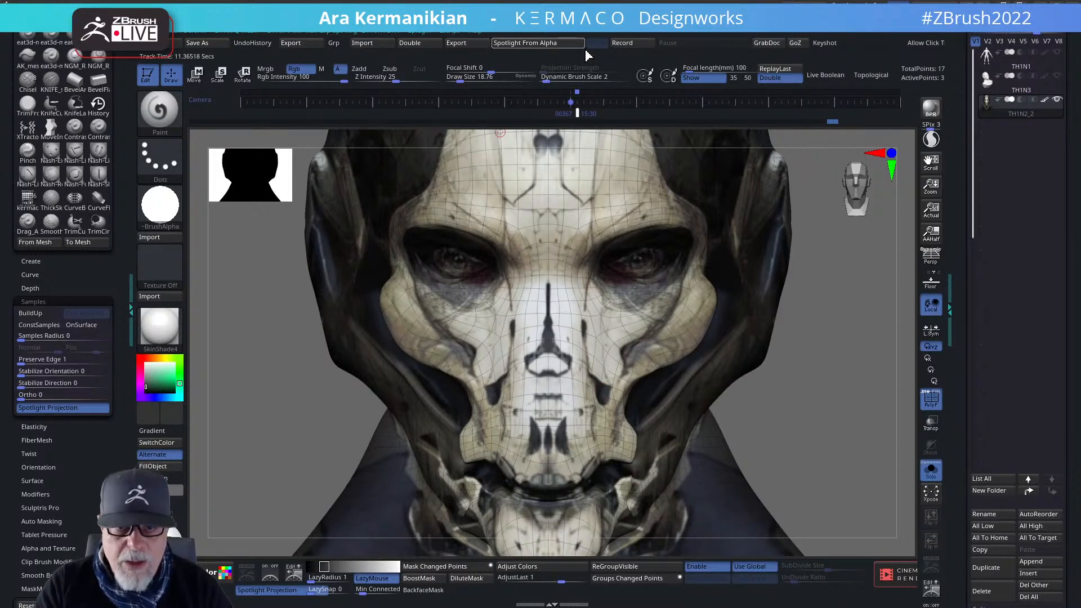
Move the camera timeline to frame 377 and overlay the Spotlight reference image on the front view of the head.
click(580, 113)
drag(582, 115, 587, 116)
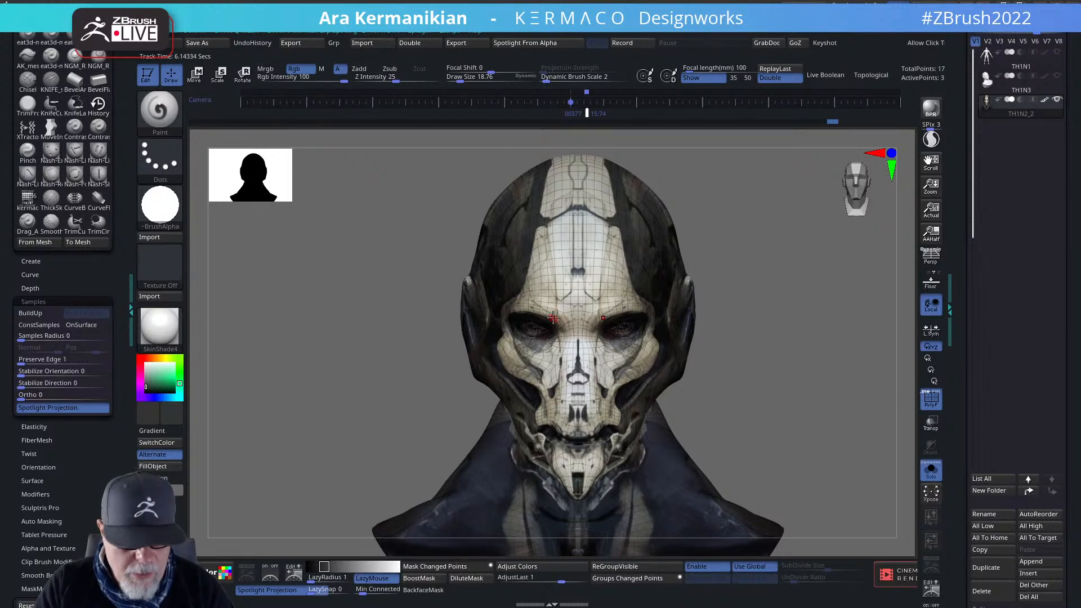
key(shift+z)
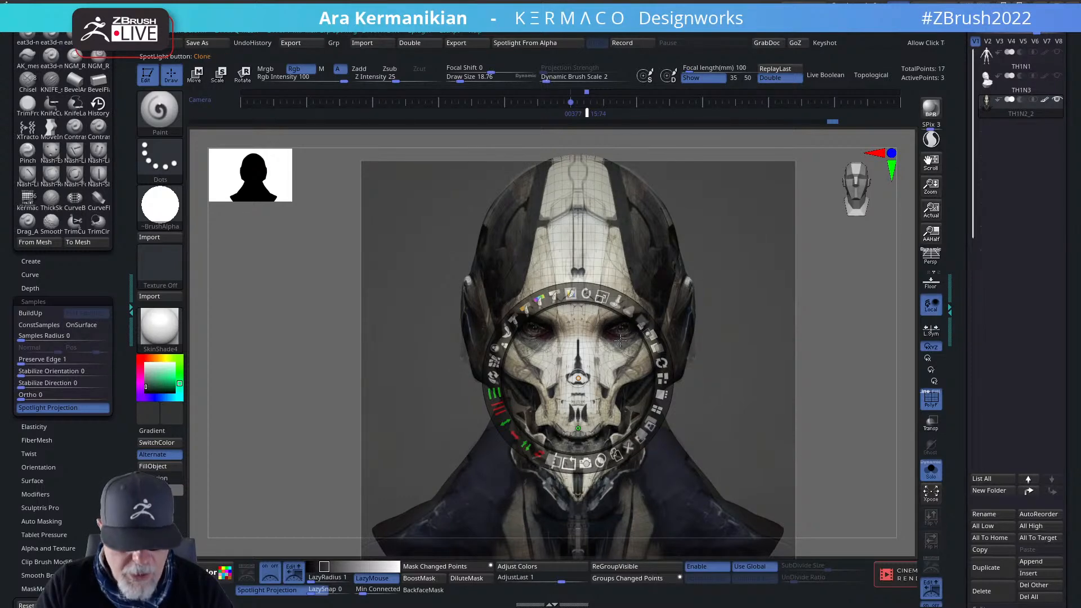
key(z)
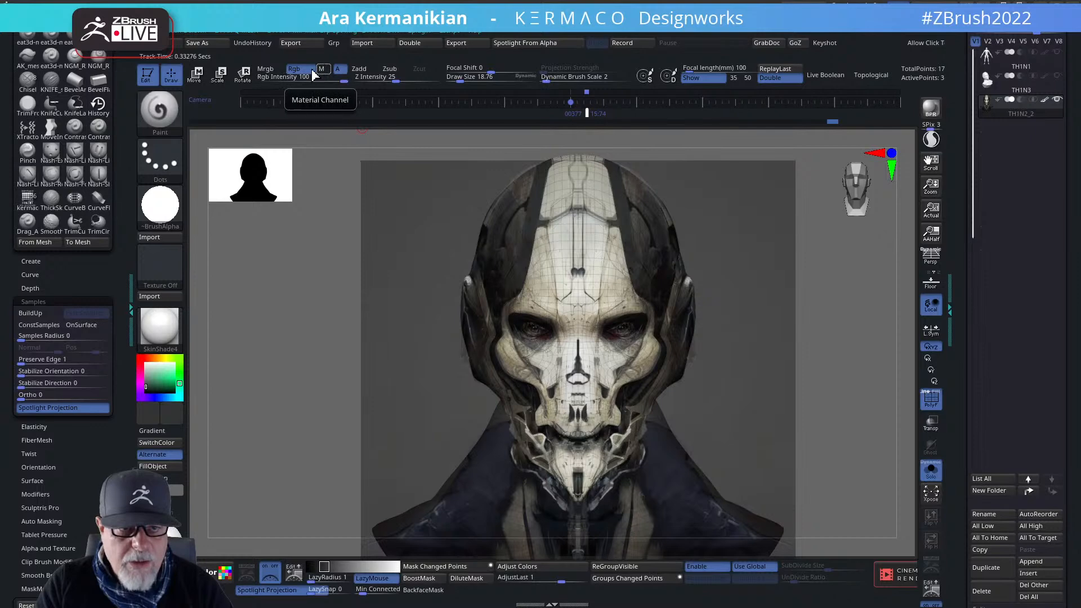
Set the brush to Zsub with Rgb off and test-carve the nose detail through the Spotlight projection.
click(294, 69)
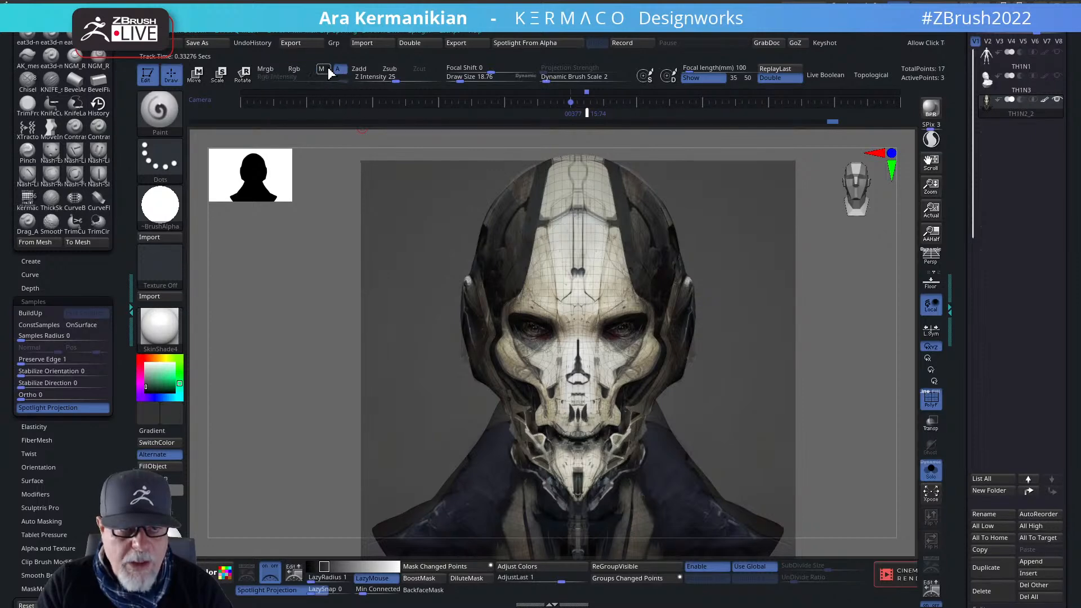
click(392, 69)
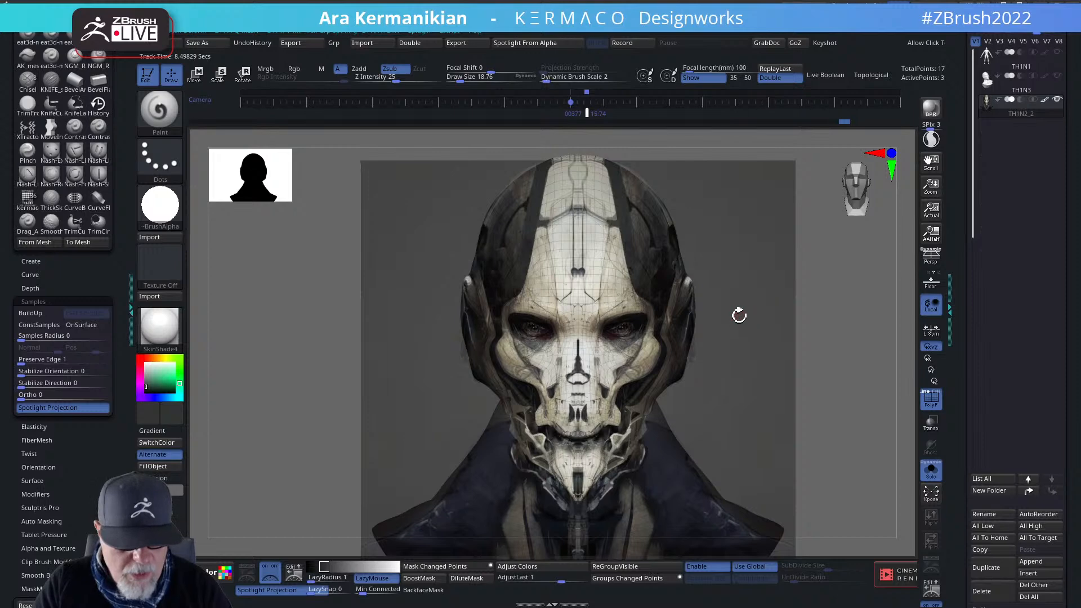
key(space)
drag(745, 158, 756, 158)
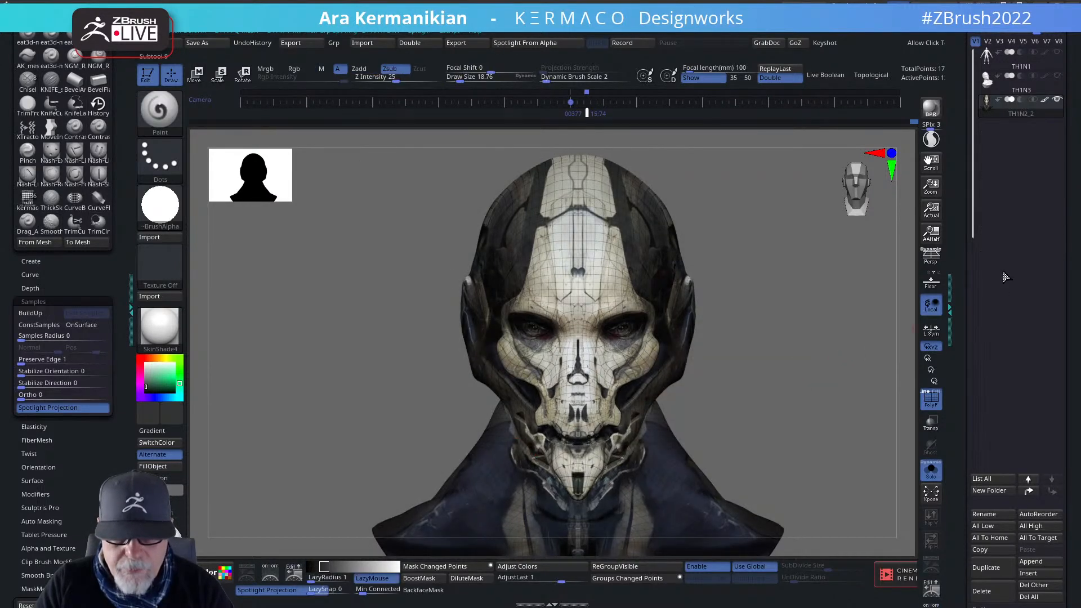
Hide the polypaint of subtool TH1N2_2 and display the bust in plain white without its wireframe.
mouse_move(1048, 111)
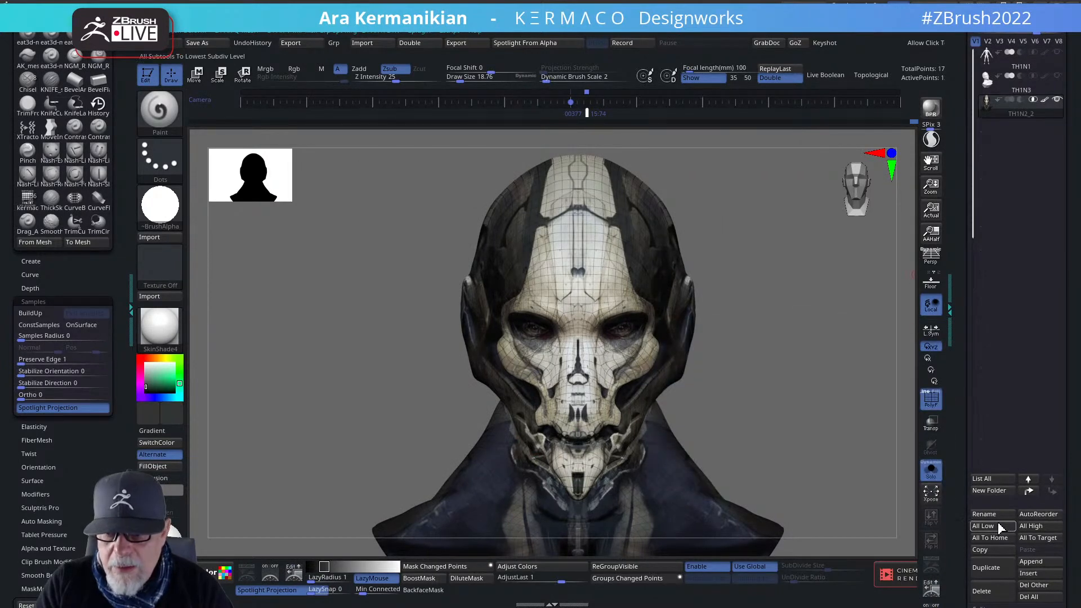
scroll(957, 517, down, 10)
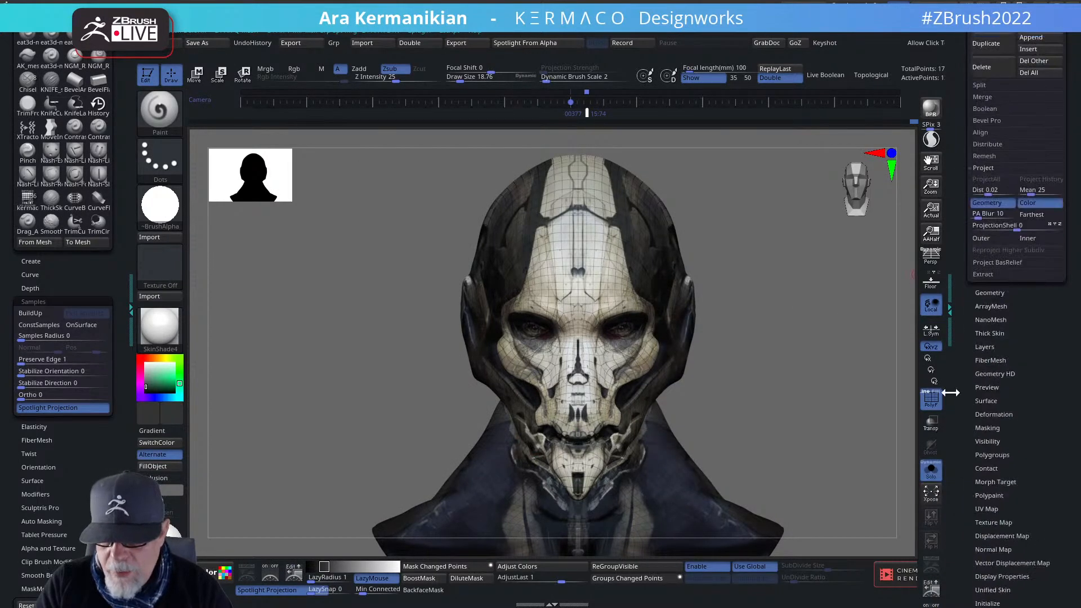
click(993, 523)
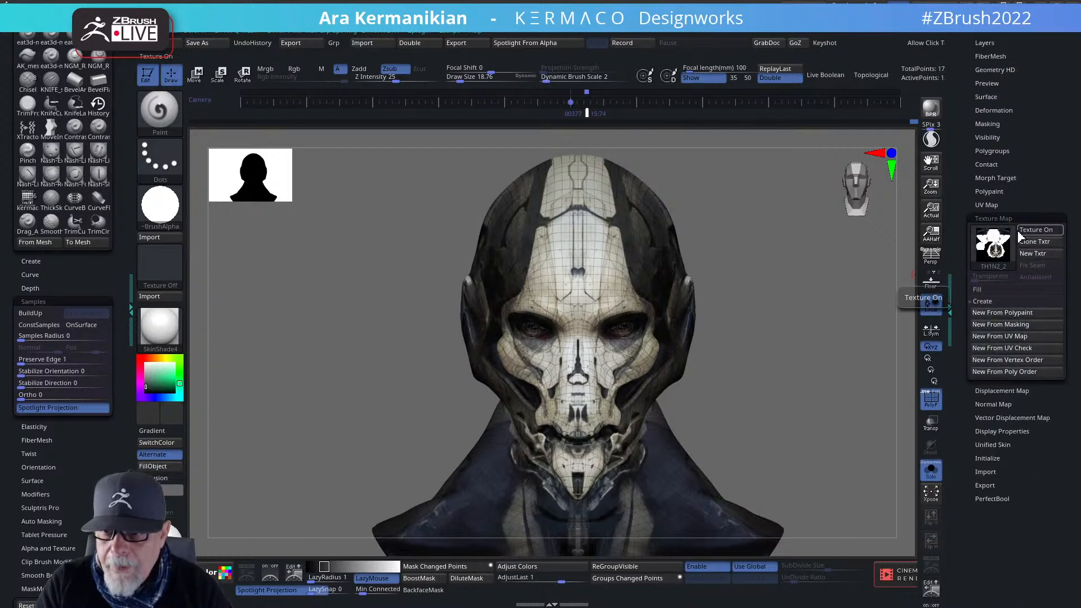
scroll(1014, 245, up, 5)
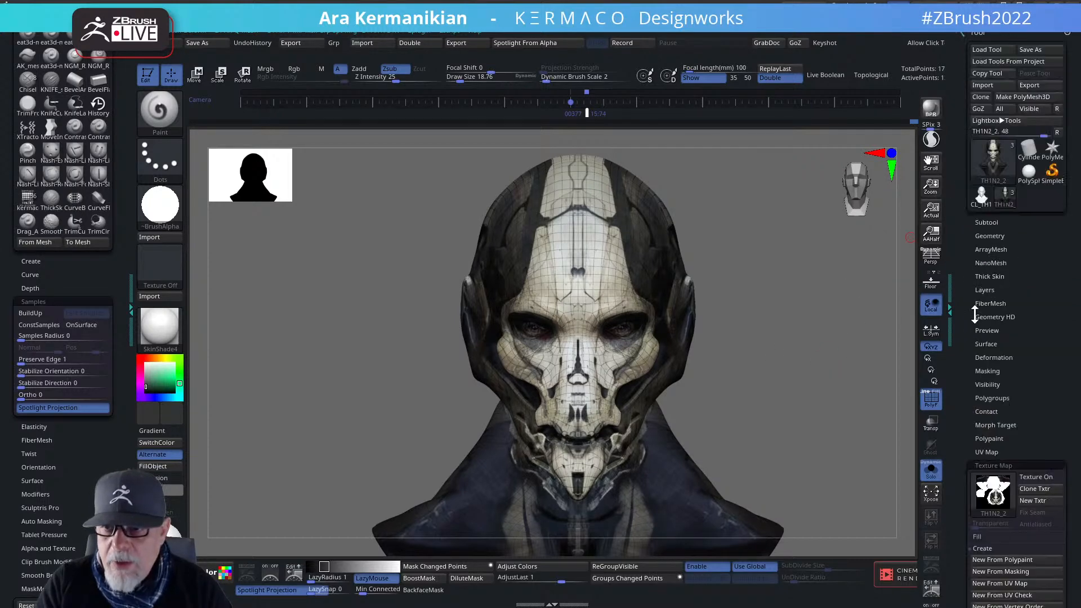
click(992, 221)
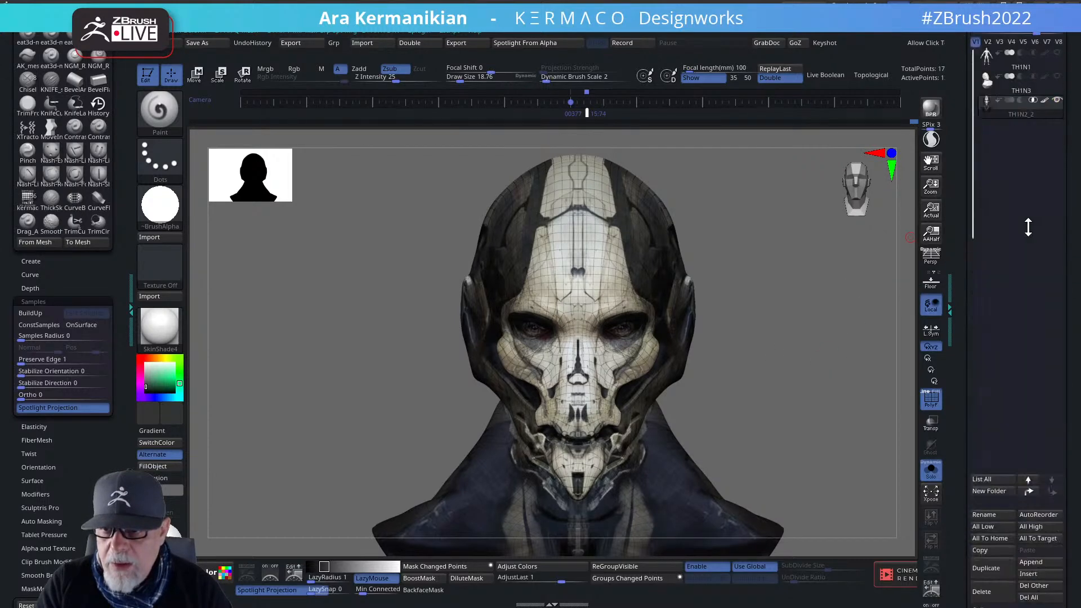
click(1046, 101)
click(1009, 102)
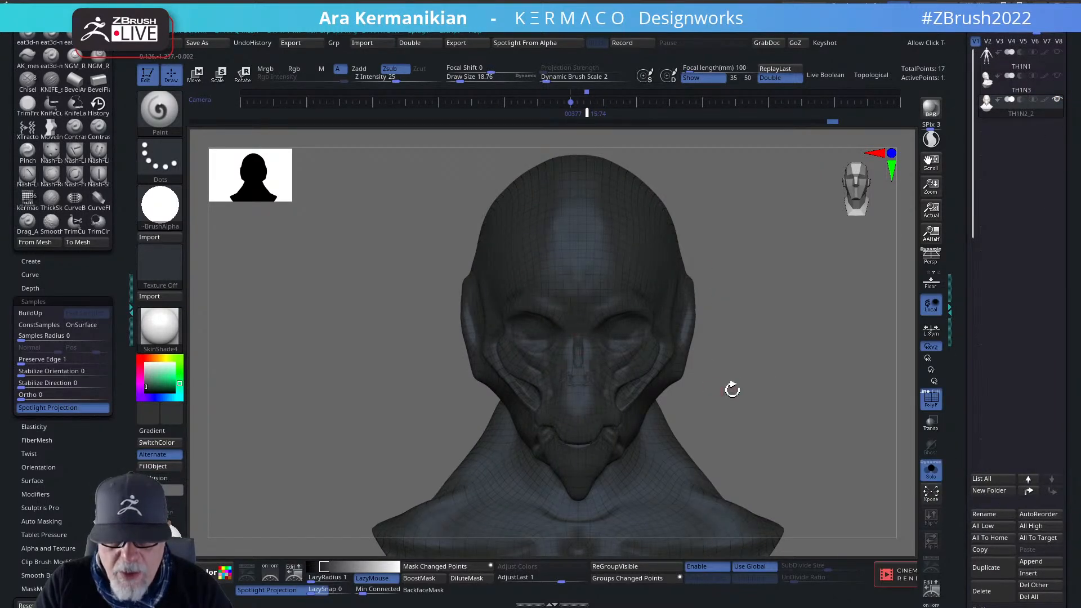
drag(151, 376, 136, 352)
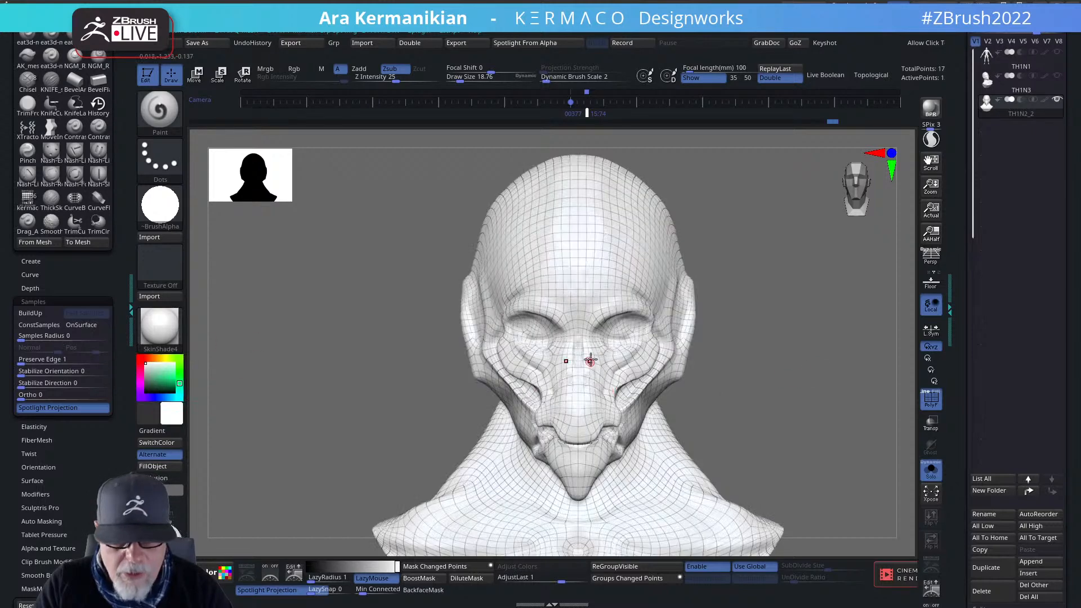
click(931, 400)
Inspect the carved nose relief on the unpainted head from three-quarter and close-up views.
drag(813, 405, 768, 403)
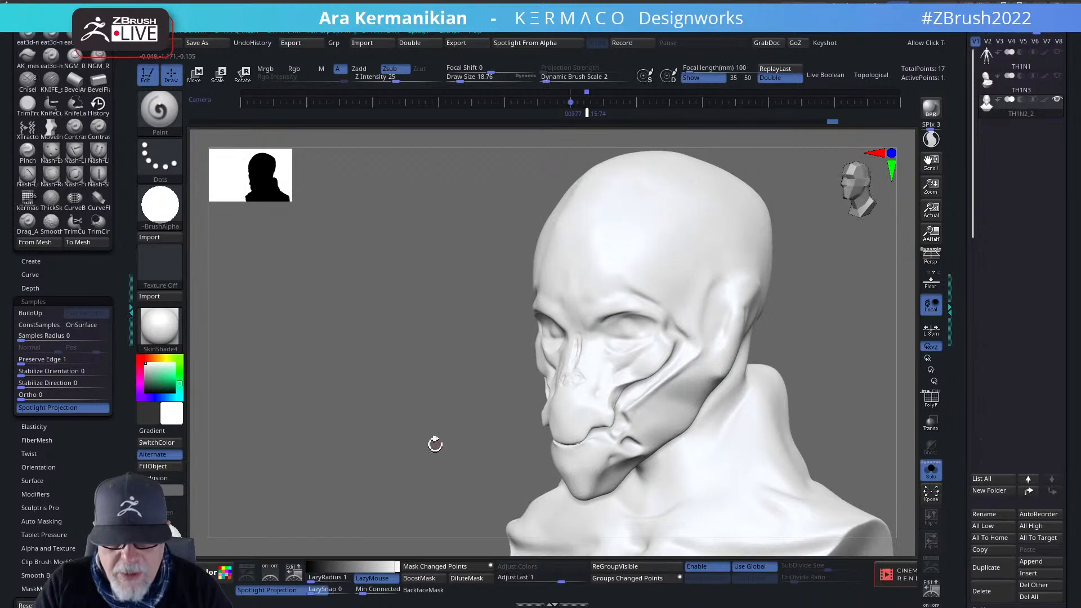
drag(434, 445, 511, 432)
alt+drag(710, 332, 710, 428)
drag(573, 356, 563, 317)
Restore the polypaint display and undo the test carving on the nose.
key(ctrl)
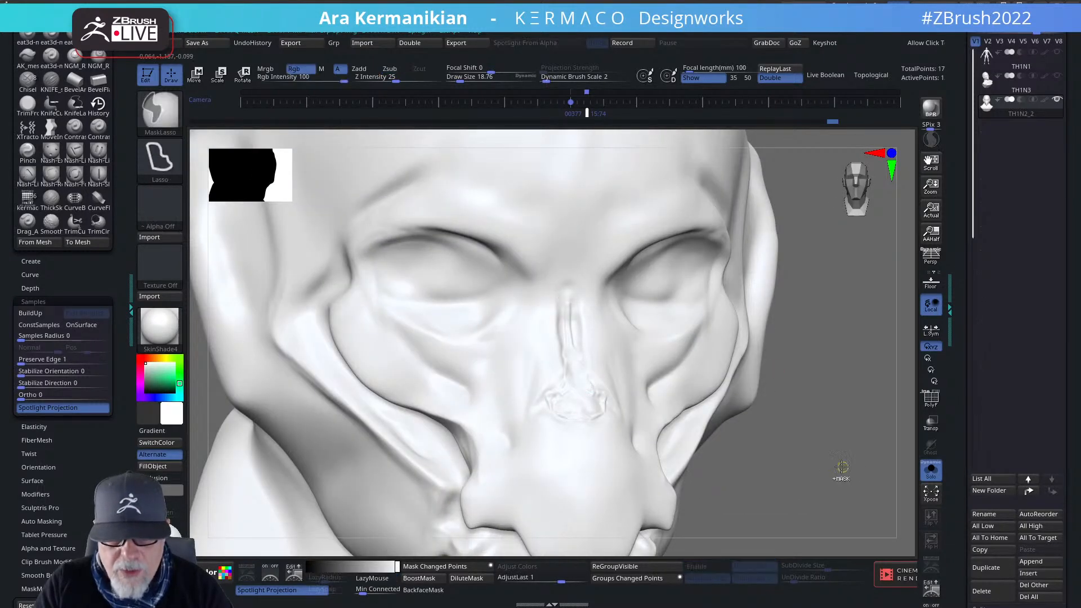
key(ctrl+c)
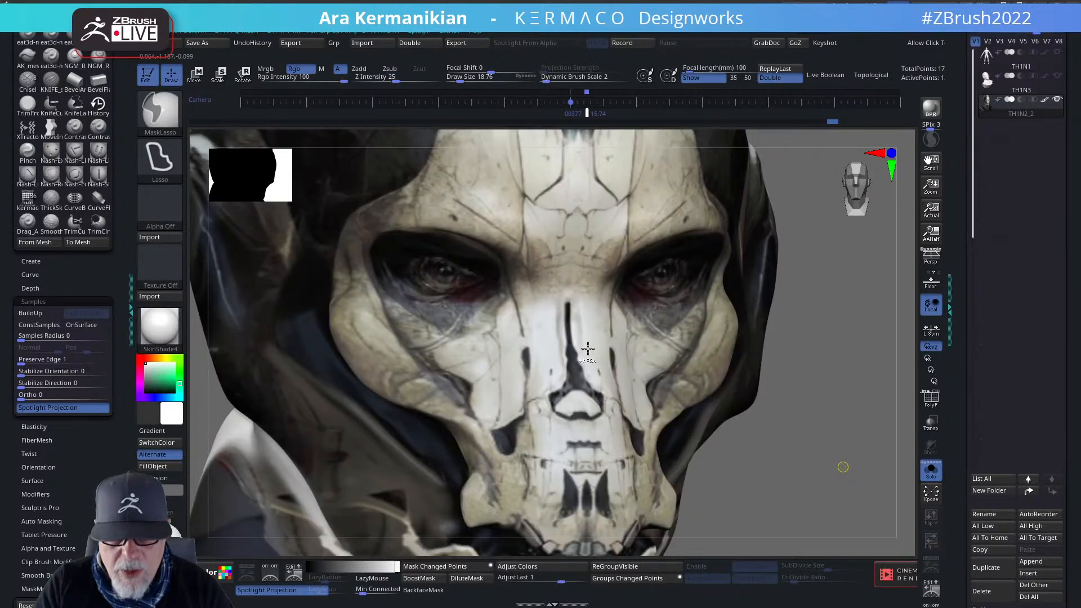
key(ctrl+z)
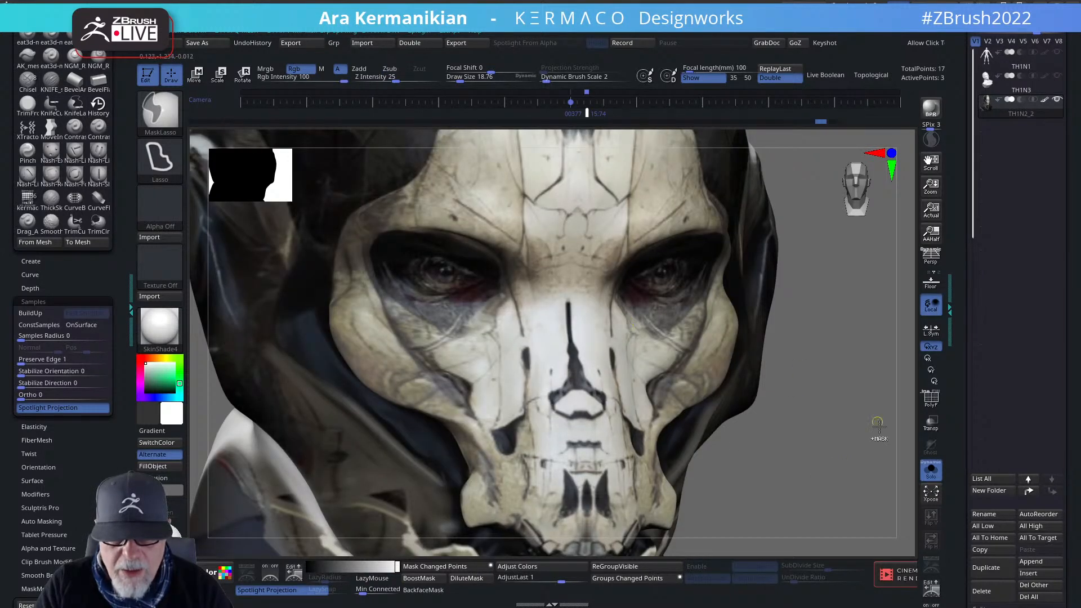
mouse_move(845, 432)
alt+mouse_down()
mouse_move(760, 382)
mouse_move(802, 367)
alt+mouse_up()
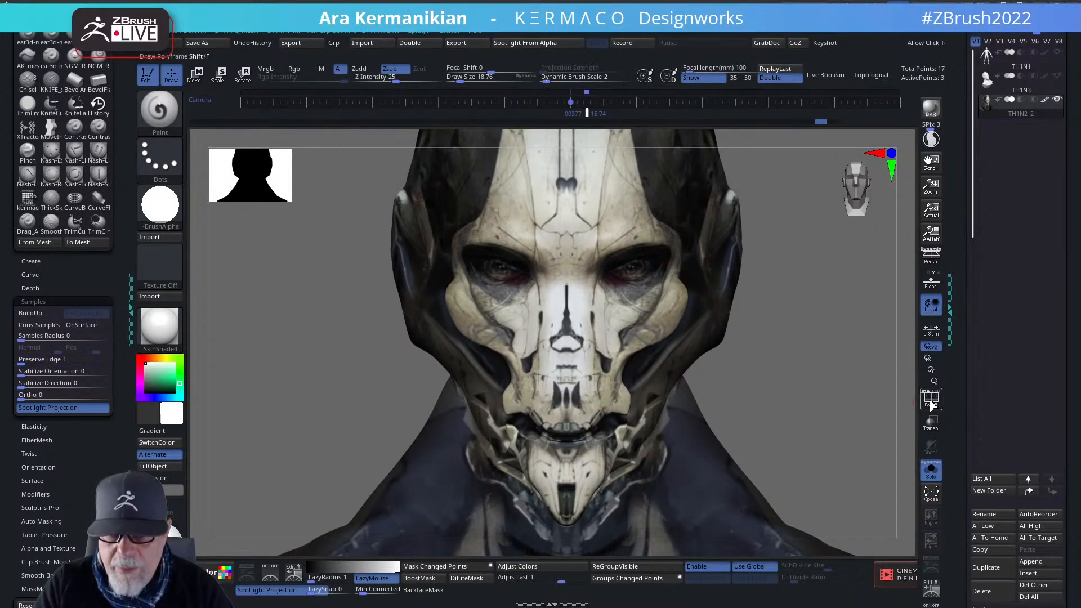
Compare the bare sculpt with the painted skull by switching TH1N2_2's polypaint display off and on from several angles.
click(1048, 103)
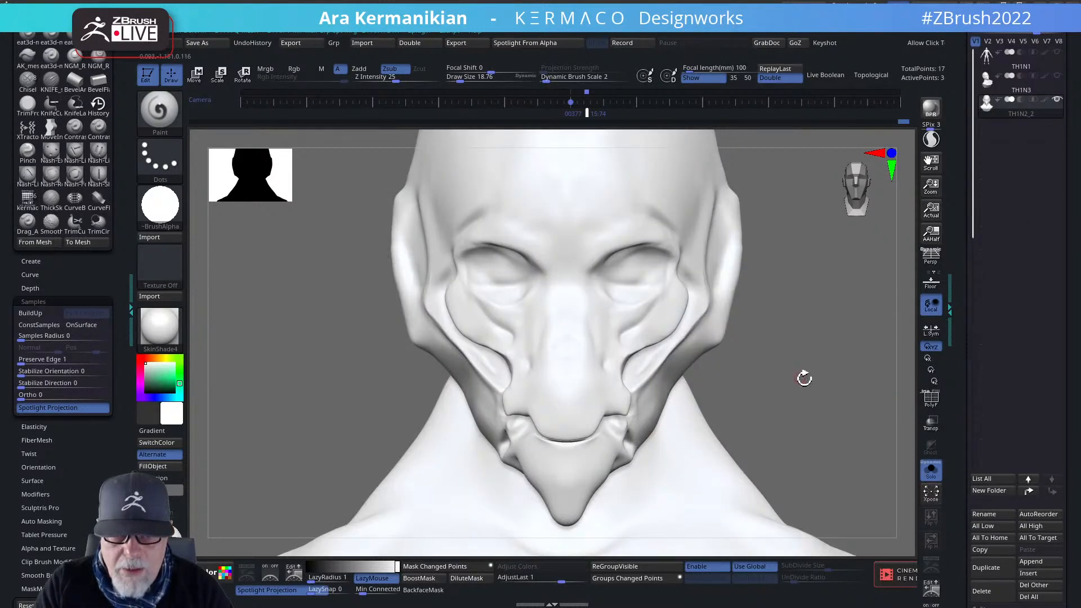
drag(805, 378, 767, 391)
key(ctrl+z)
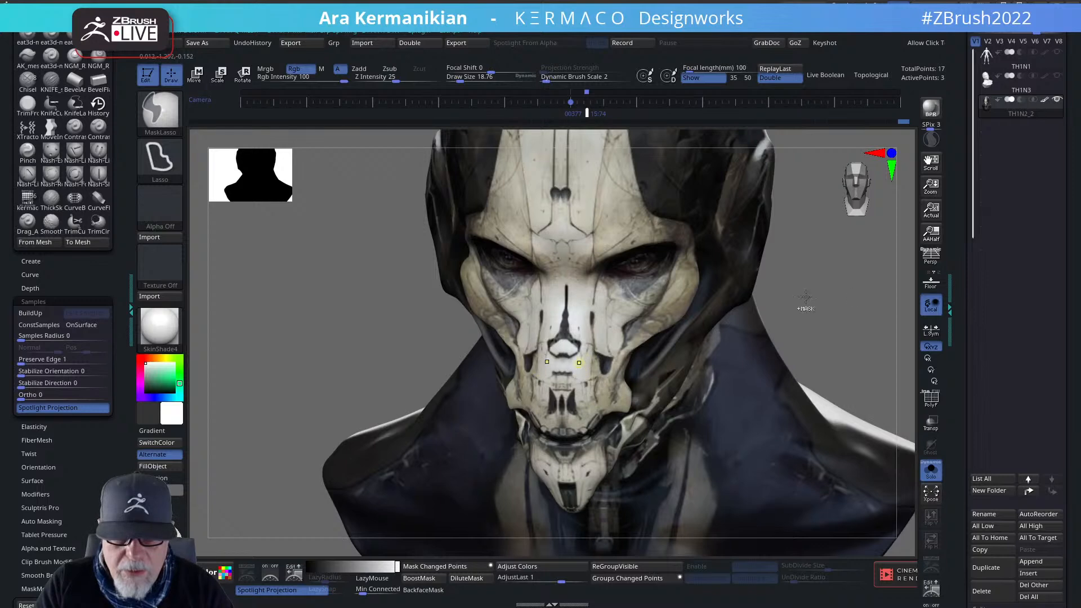
click(1047, 101)
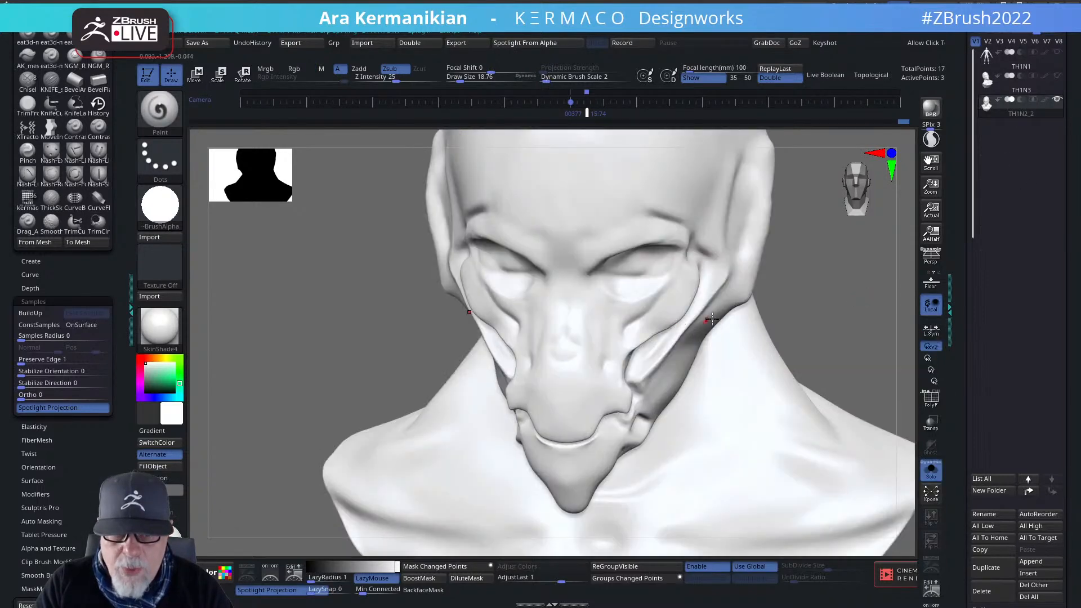
key(ctrl+z)
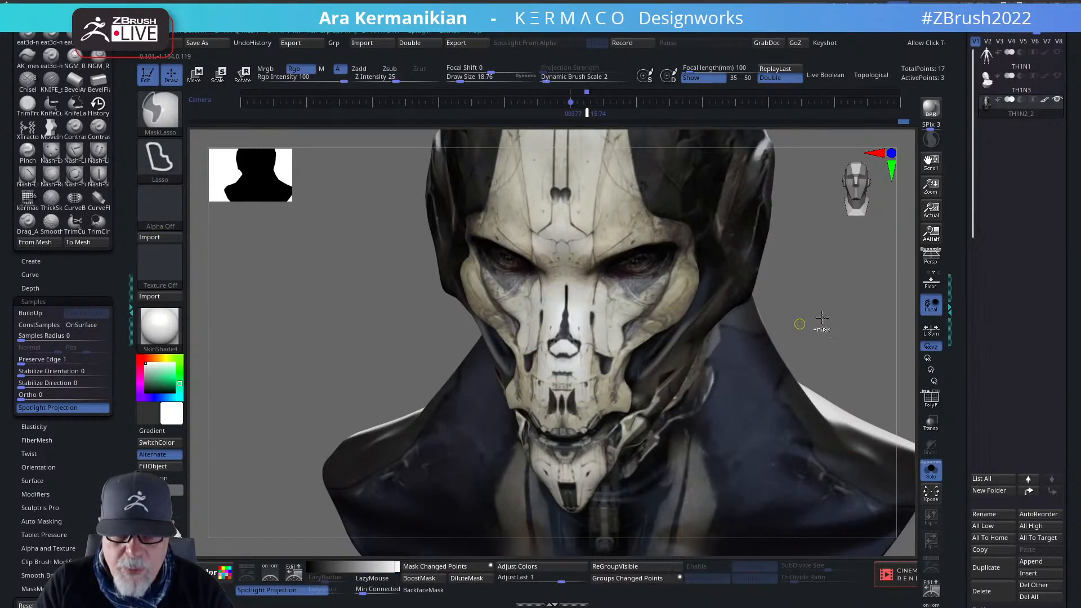
click(1049, 103)
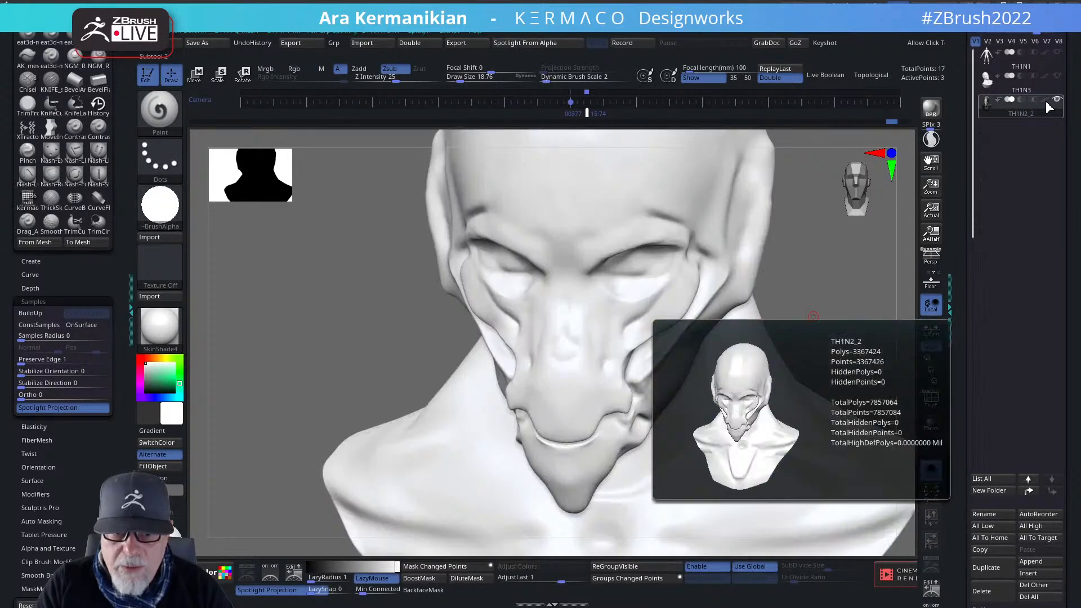
click(1047, 103)
click(1047, 103)
drag(849, 312, 869, 310)
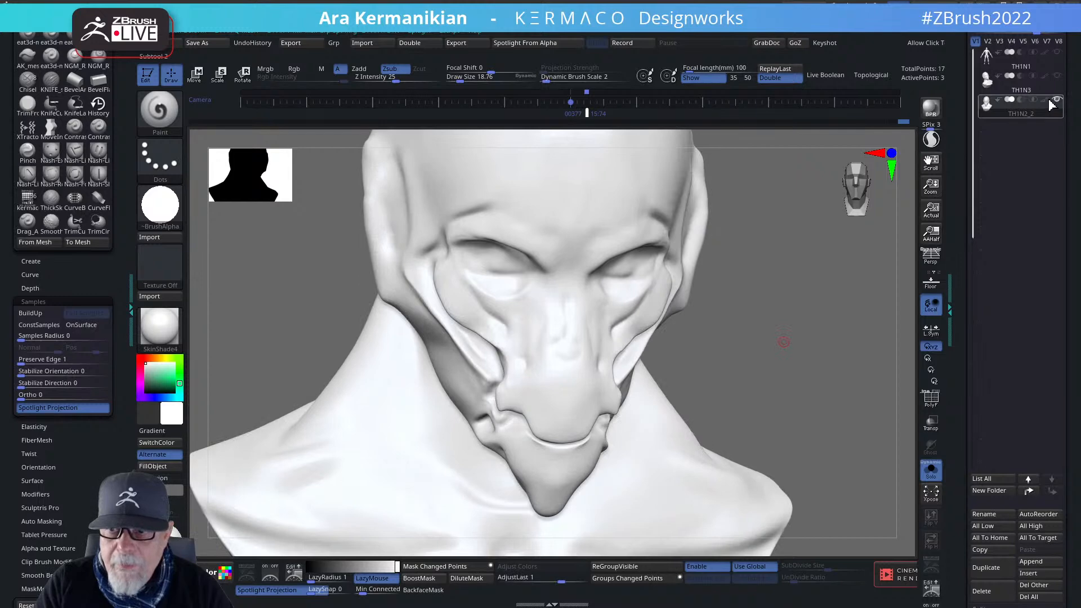
Undo the last change and display the polypaint on the TH1N2_2 bust in a full front view.
mouse_move(1049, 104)
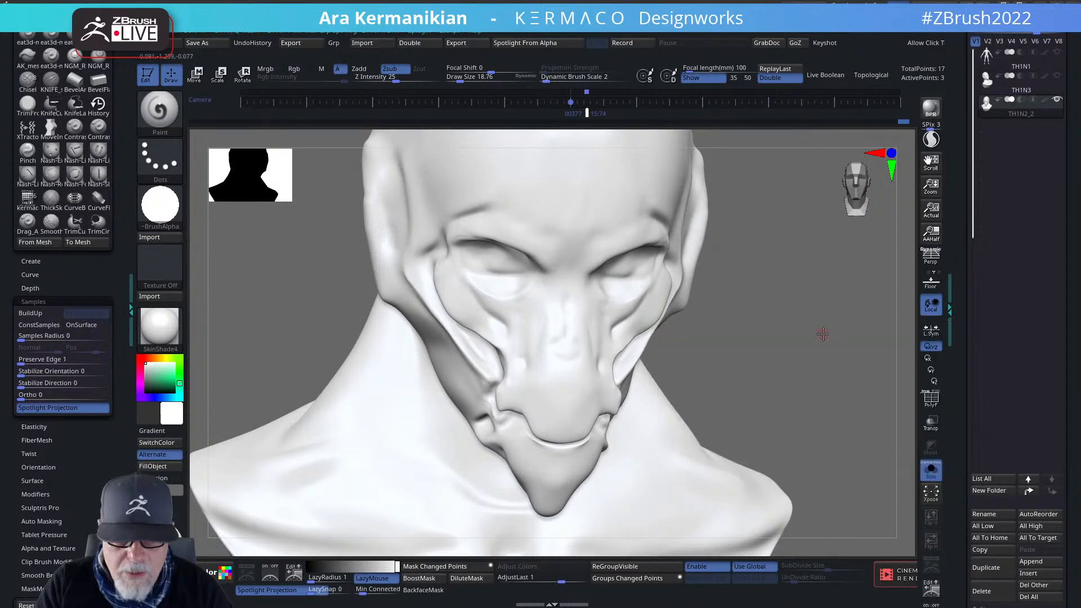
key(ctrl+z)
key(ctrl+z)
key(ctrl+shift+z)
key(ctrl+z)
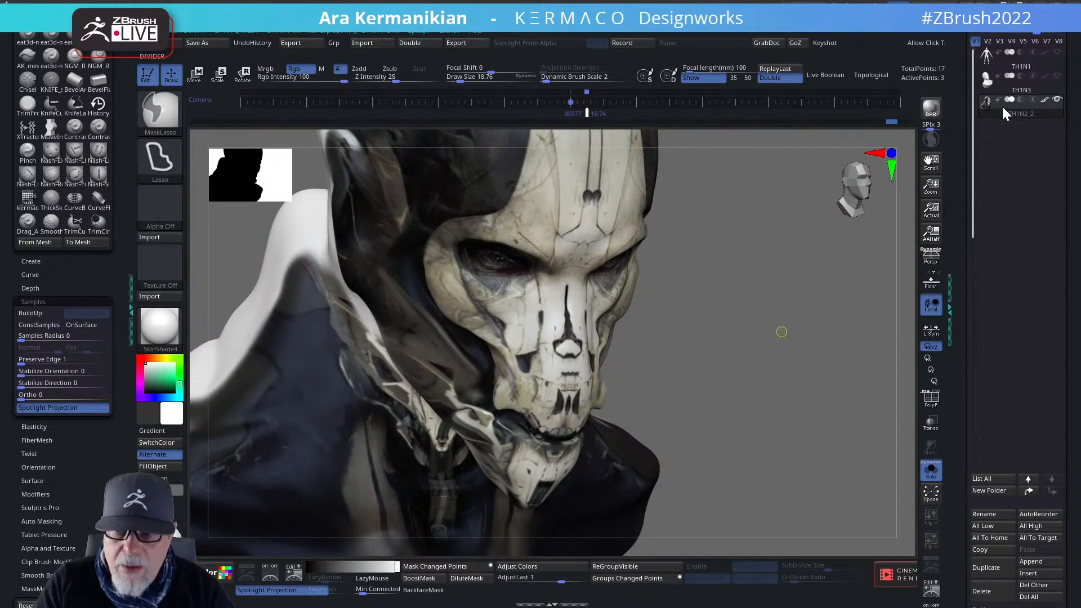
key(ctrl+z)
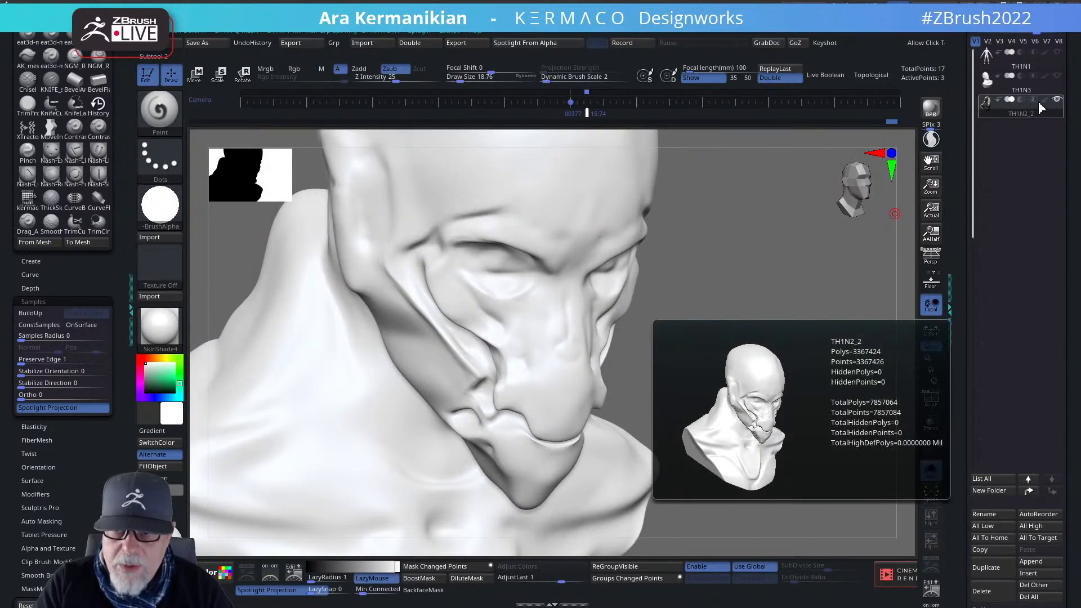
click(1045, 100)
alt+drag(763, 338, 815, 386)
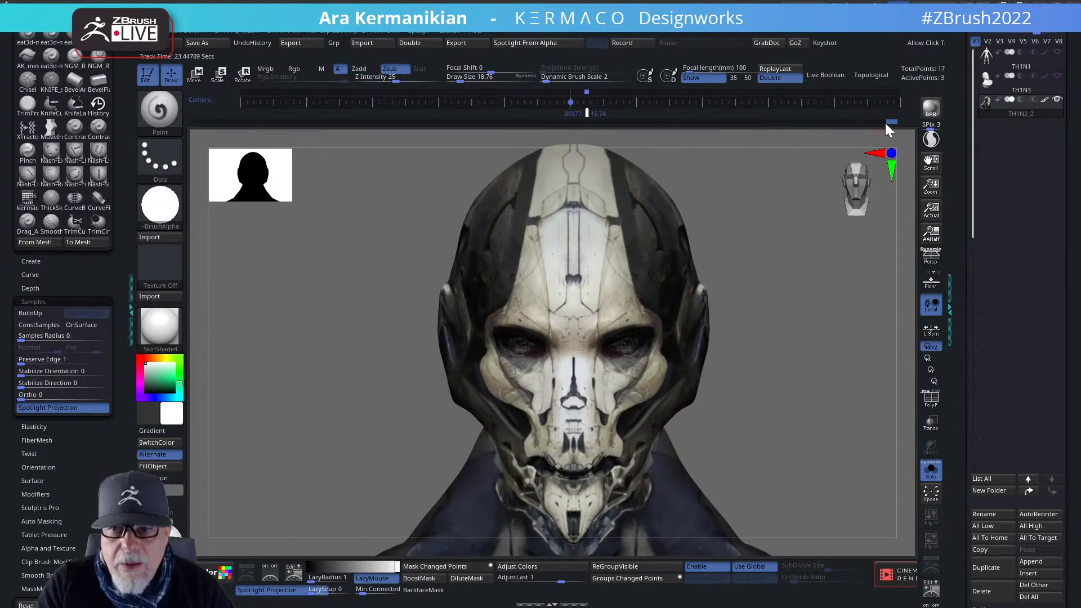
Step back through the undo history to review earlier states of the head, and return to a recent entry.
click(881, 121)
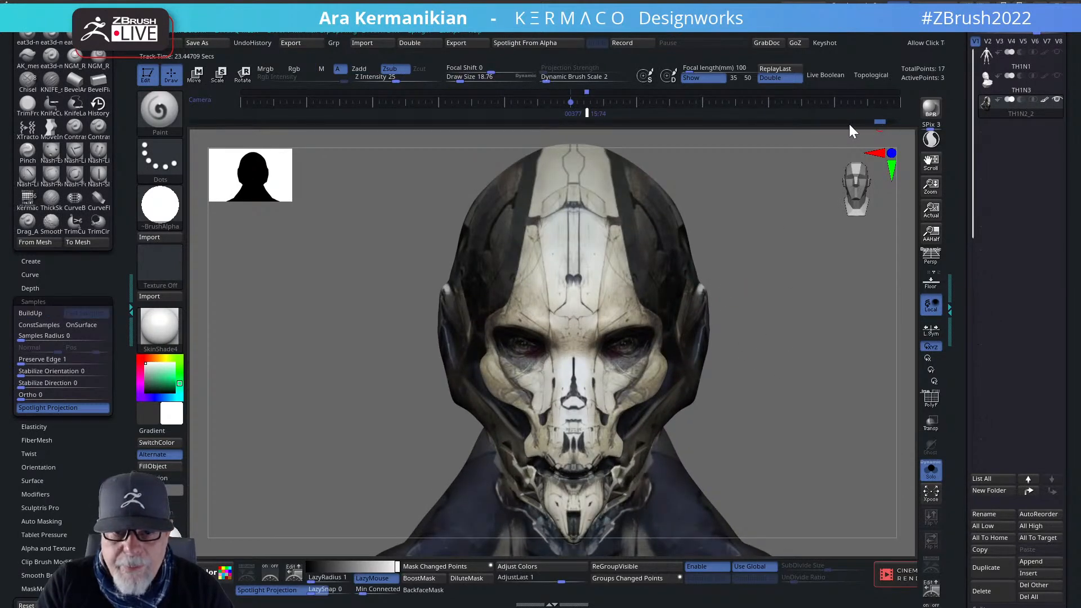
key(ctrl+z)
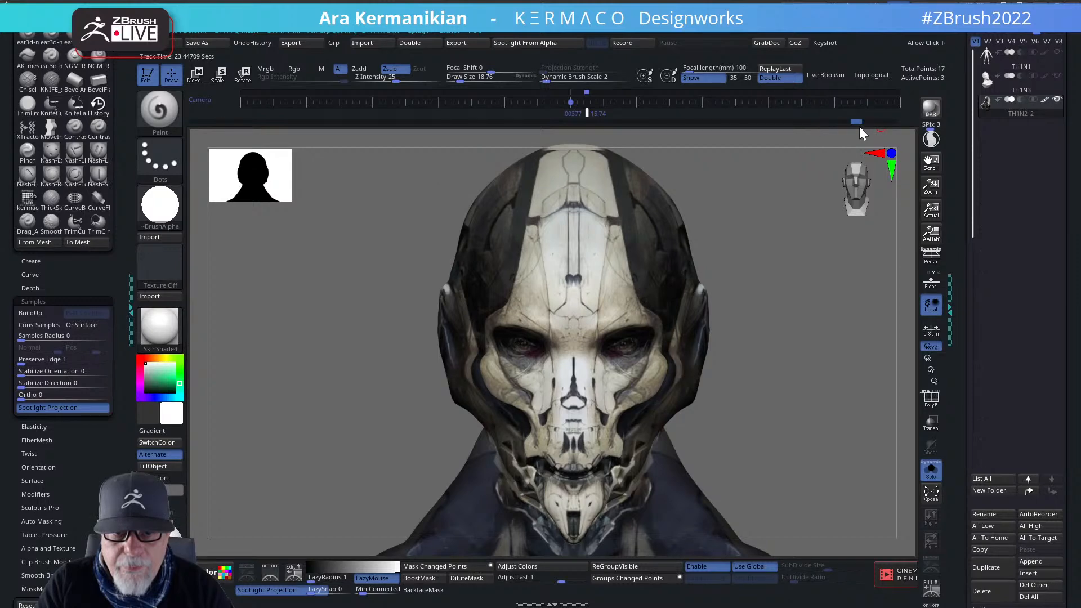
key(ctrl+z)
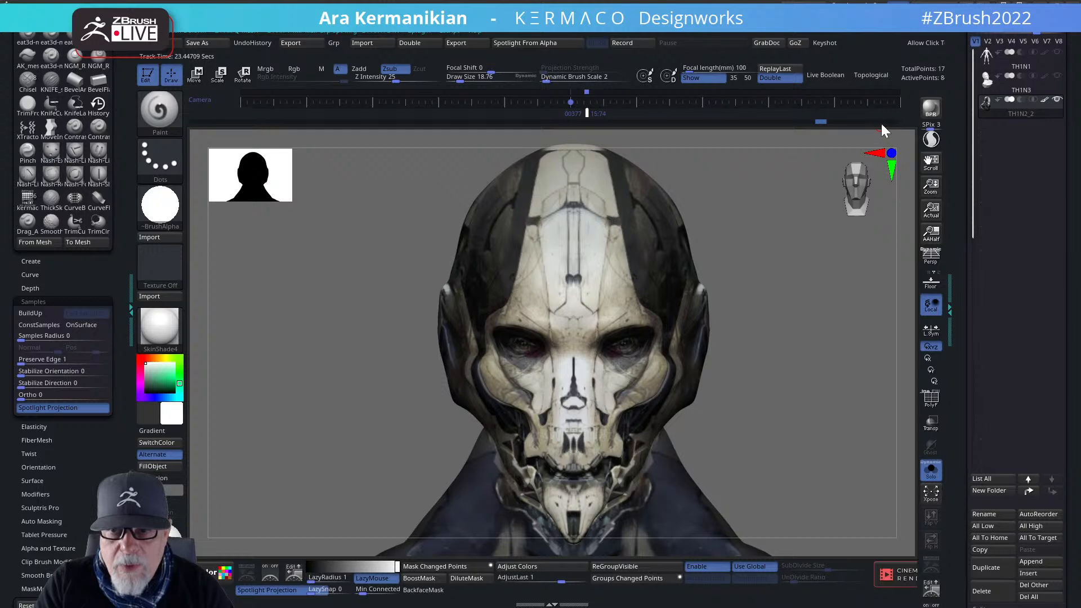
click(880, 121)
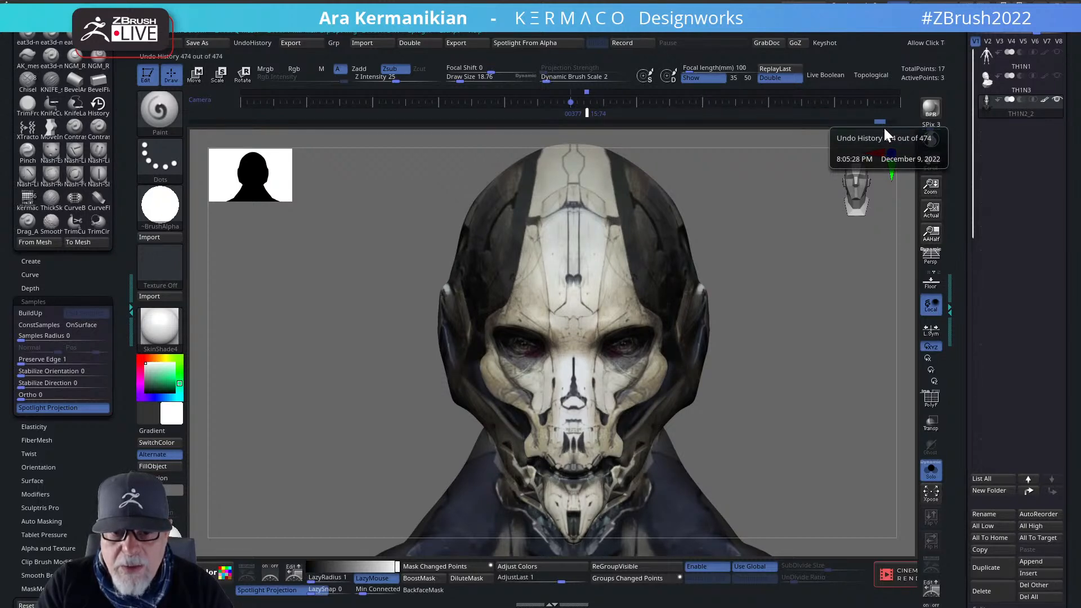
Show the wireframe and hide the polypaint on the TH1N2_2 subtool.
click(932, 400)
drag(808, 418, 789, 374)
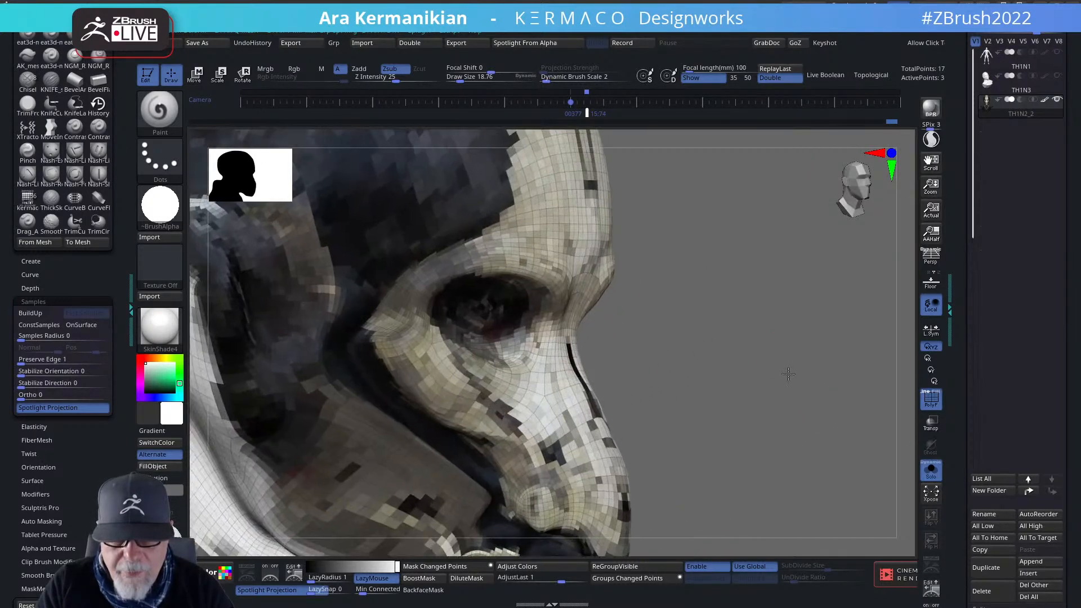
click(1045, 100)
drag(683, 347, 556, 379)
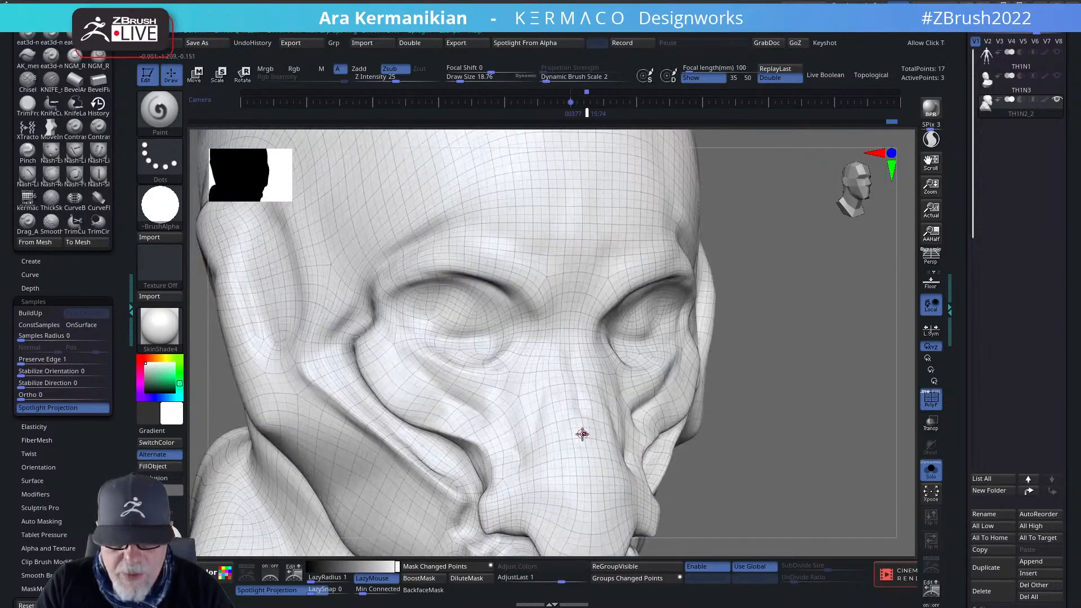
drag(837, 398, 792, 399)
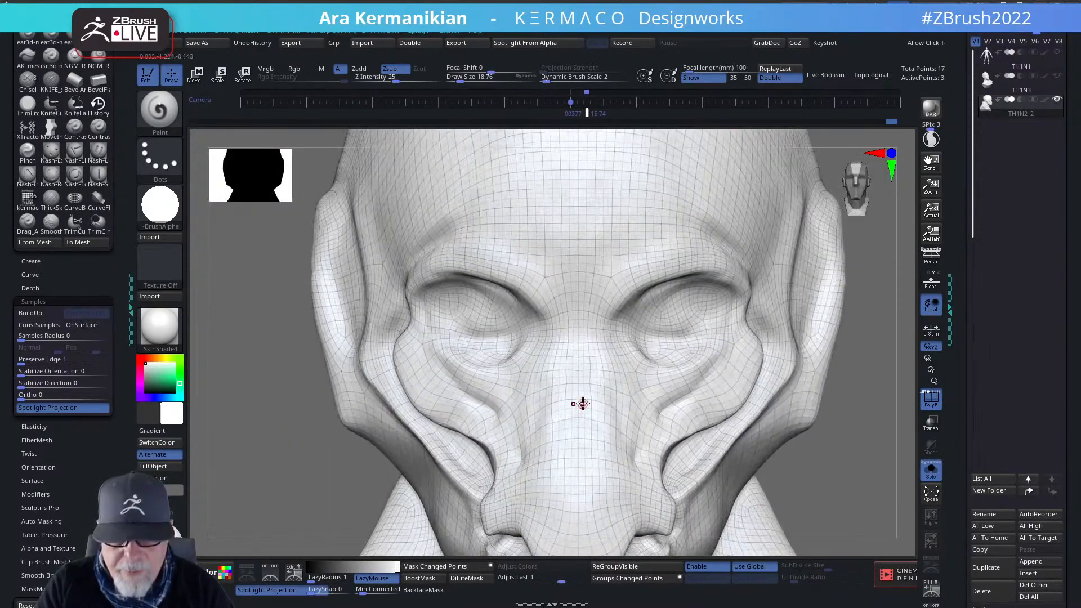
Set the brush Draw Size to about 44 and lower the bust by two subdivision levels.
key(s)
drag(581, 404, 586, 402)
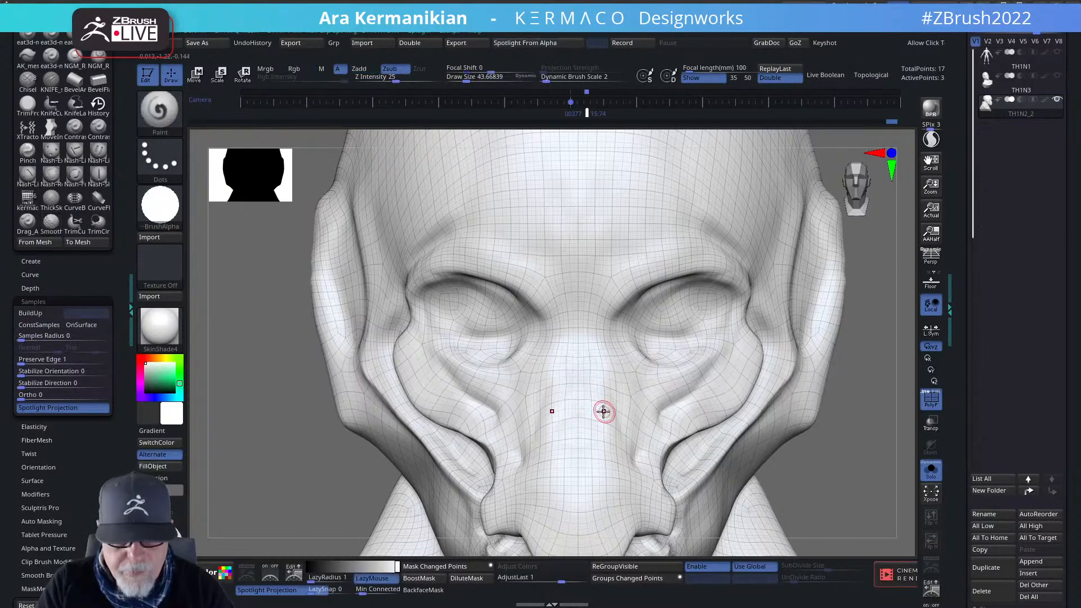
key(shift)
key(shift+d)
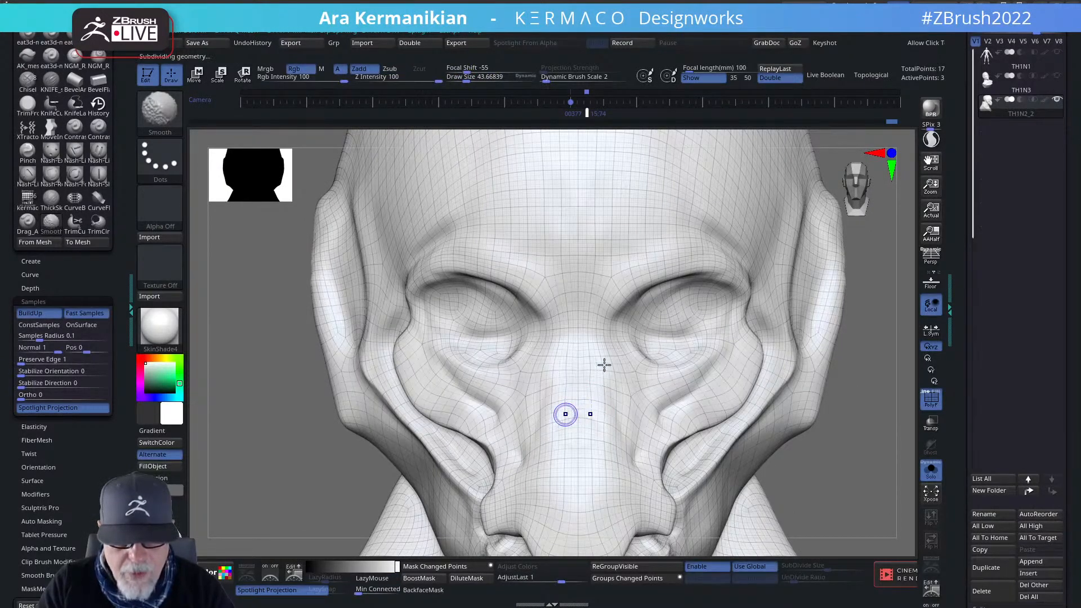
key(shift+d)
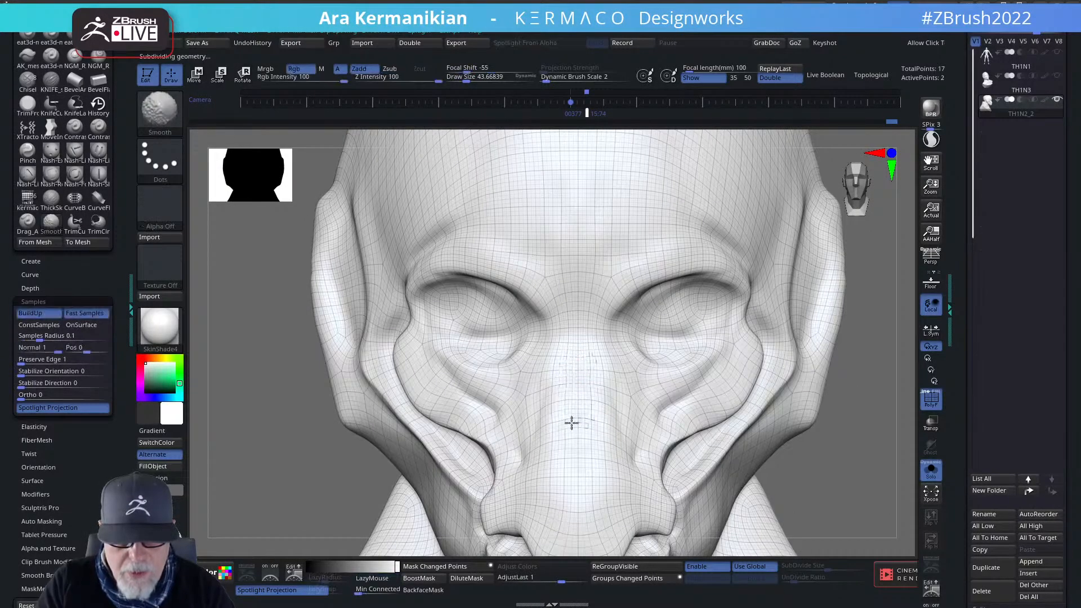
Smooth the surface along the nose bridge and the cheek beside it.
mouse_move(848, 453)
alt+mouse_down()
mouse_move(731, 437)
mouse_move(721, 358)
mouse_move(815, 371)
mouse_move(779, 355)
mouse_move(701, 368)
alt+mouse_up()
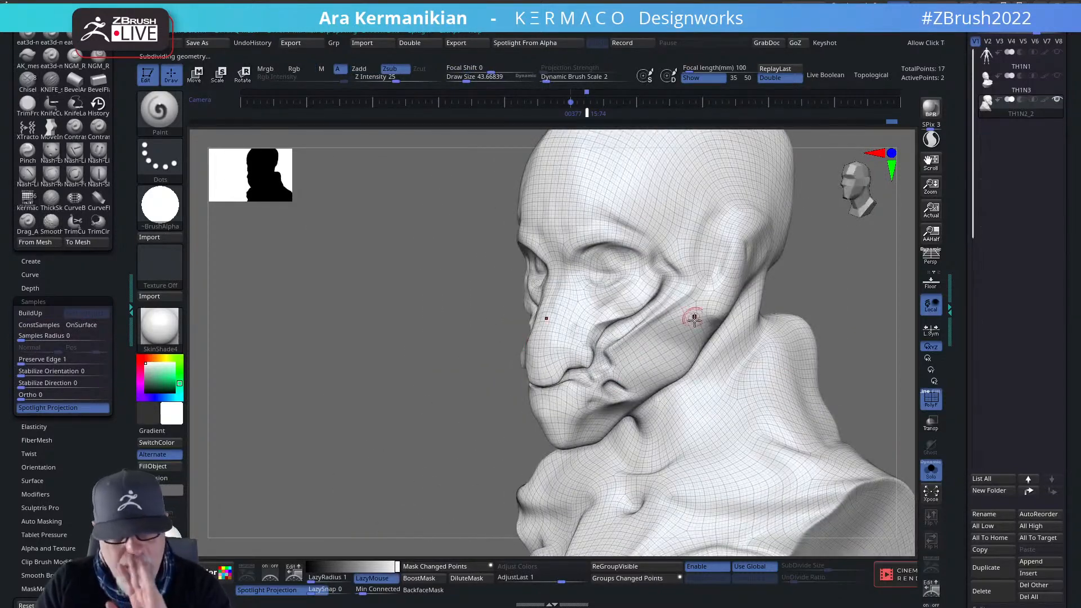
alt+drag(339, 400, 478, 414)
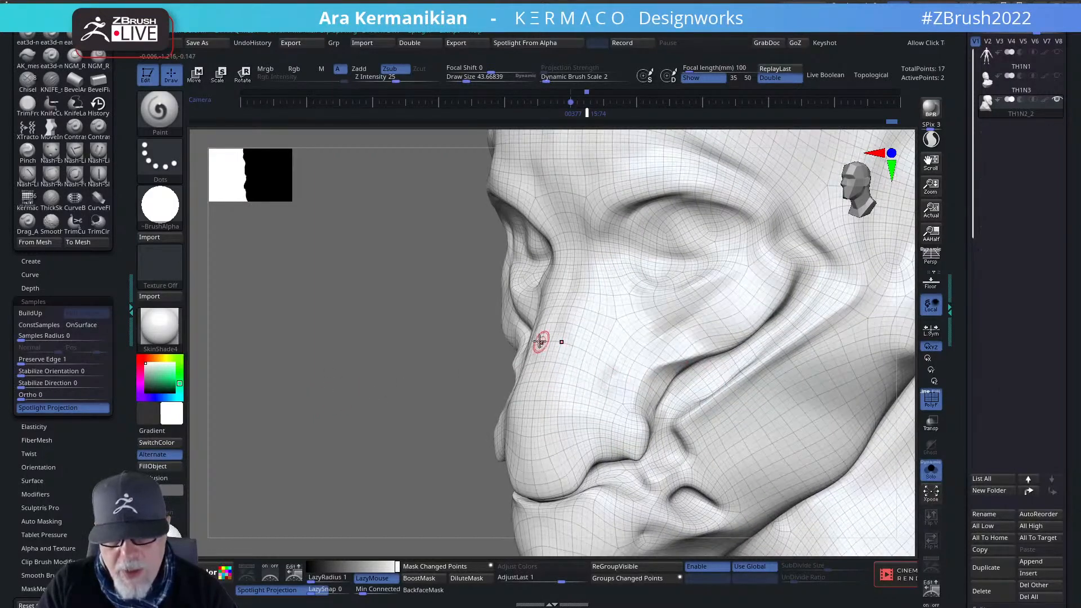
key(shift)
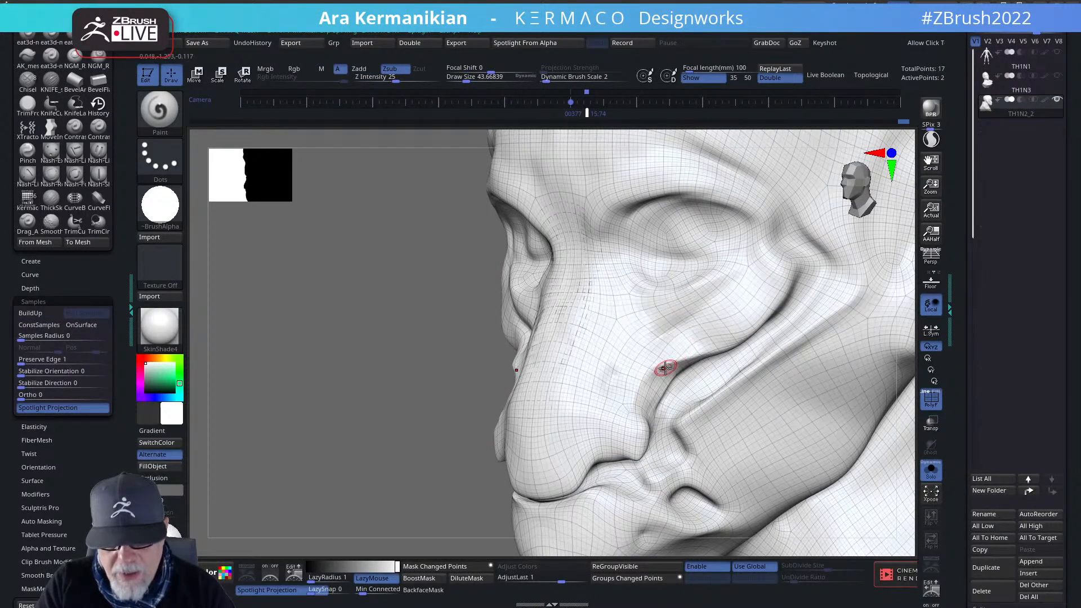
drag(668, 366, 737, 346)
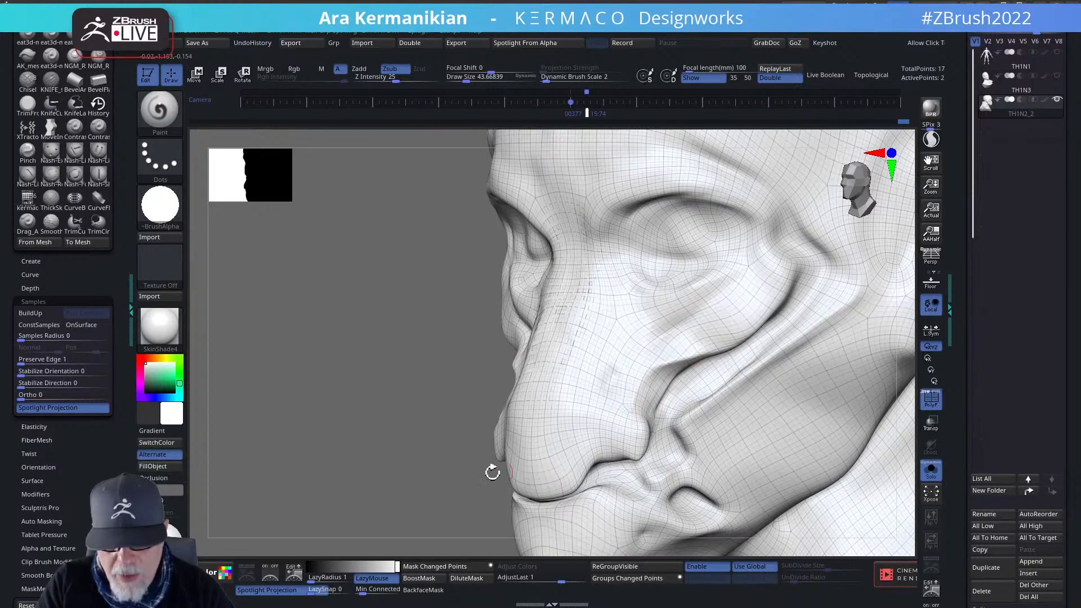
Sharpen the lower edge of the upper face plate near the mouth corner with the DamStandard brush.
mouse_move(493, 472)
mouse_down()
mouse_move(413, 442)
mouse_move(572, 389)
mouse_up()
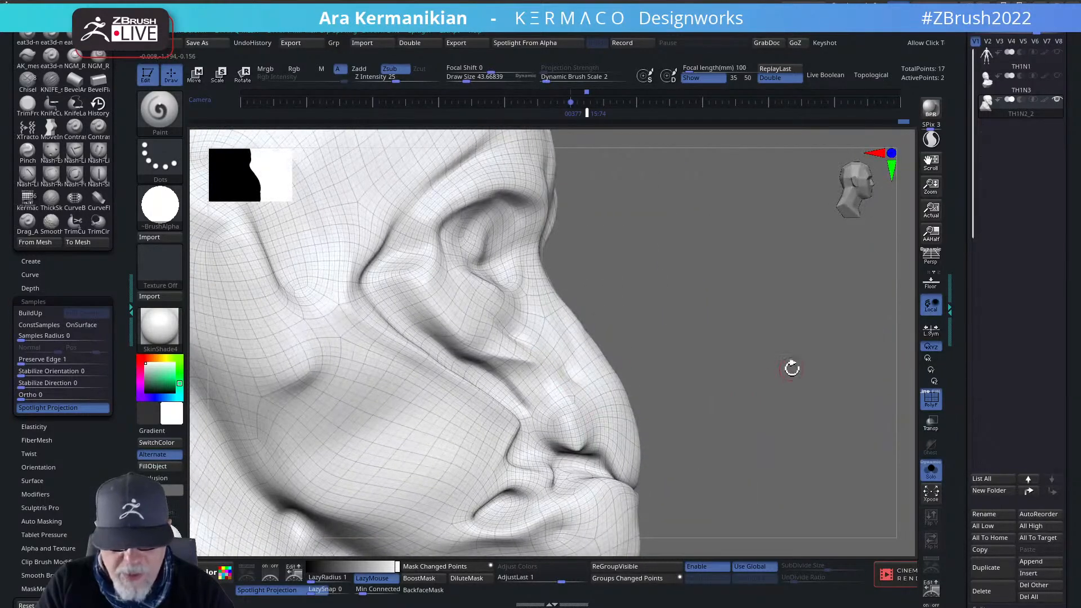
right_click(521, 361)
click(553, 371)
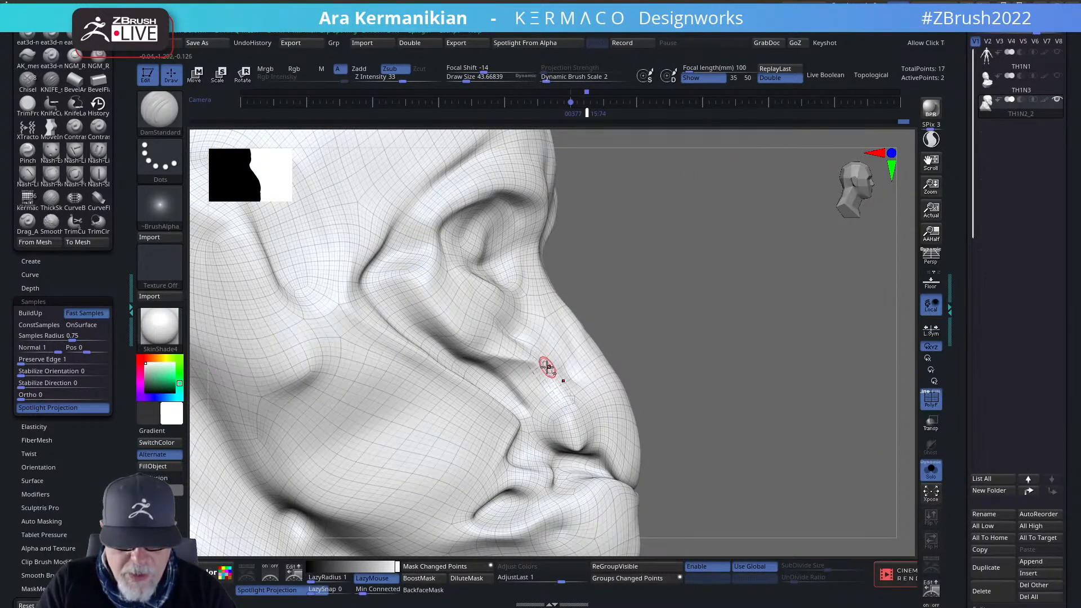
drag(770, 382, 549, 428)
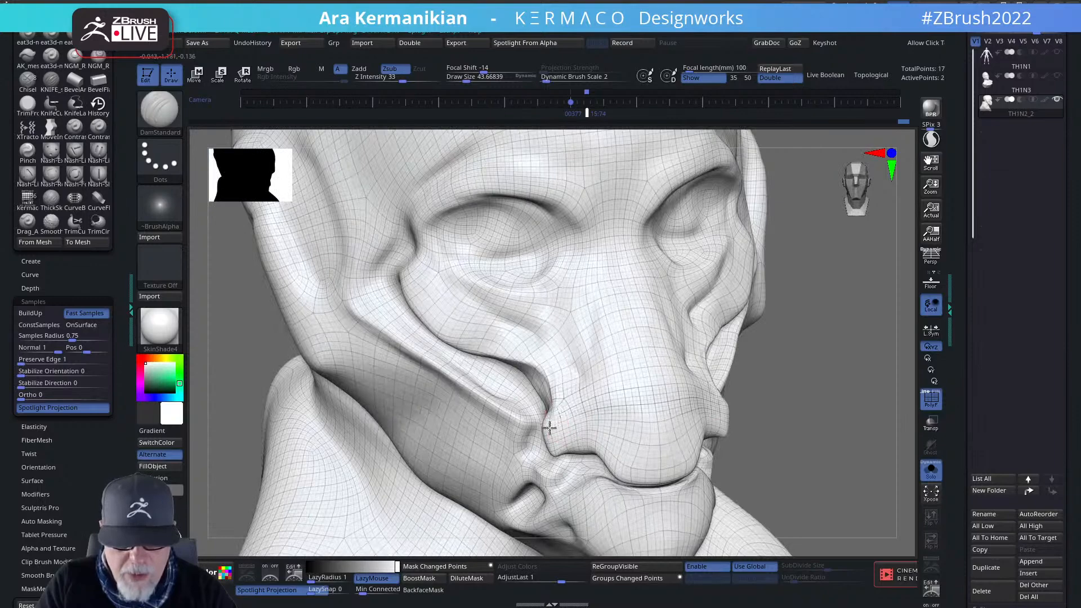
drag(727, 406, 666, 445)
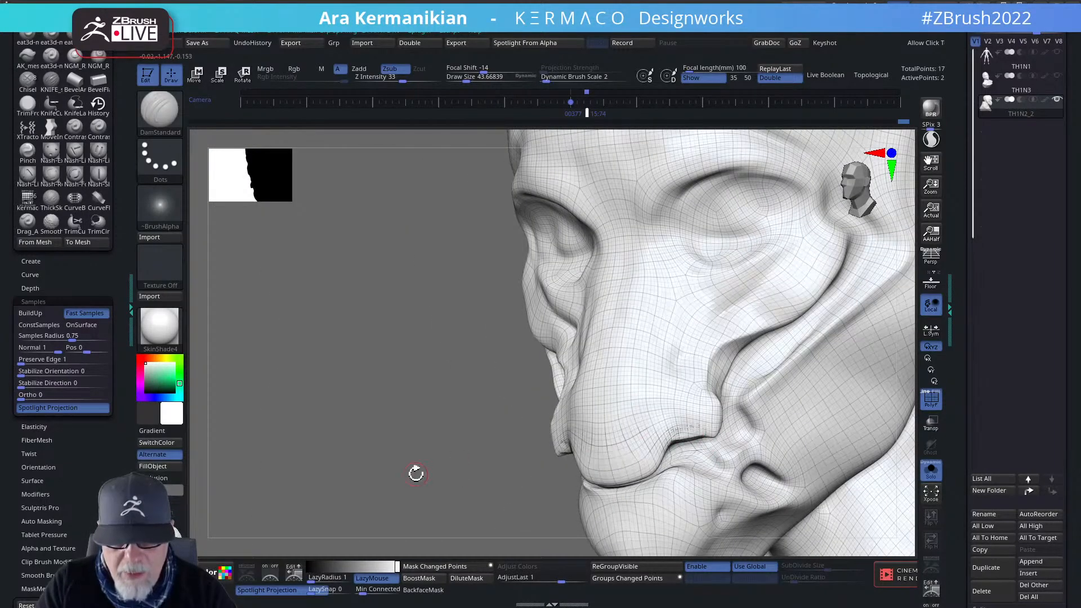
alt+drag(415, 473, 414, 408)
drag(887, 396, 839, 321)
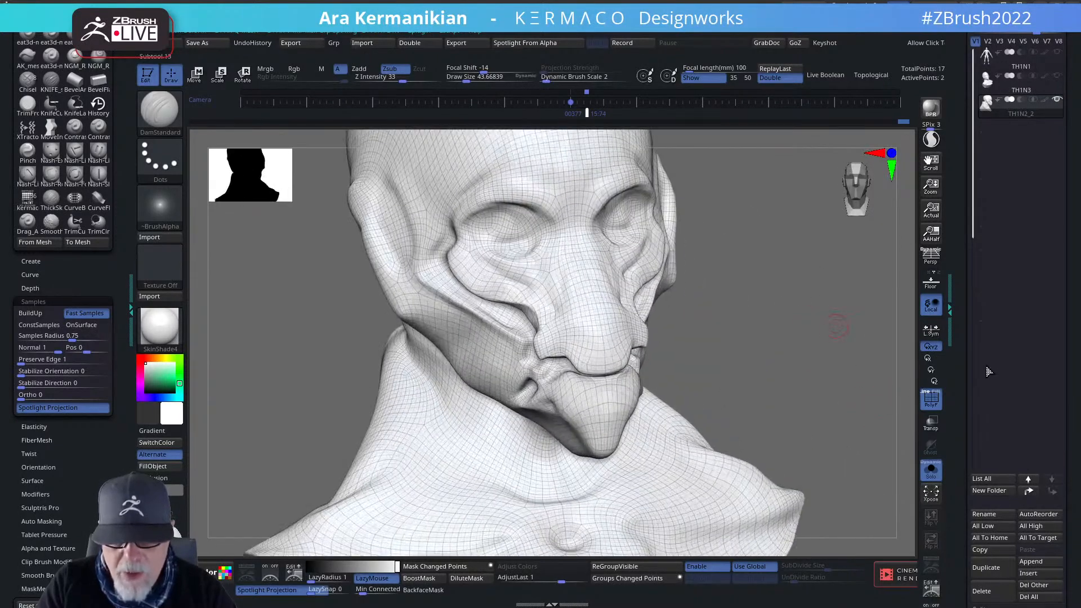
Hide the wireframe and refine the crease between the upper face plate and the jaw at the mouth corner.
click(936, 407)
drag(838, 378, 768, 333)
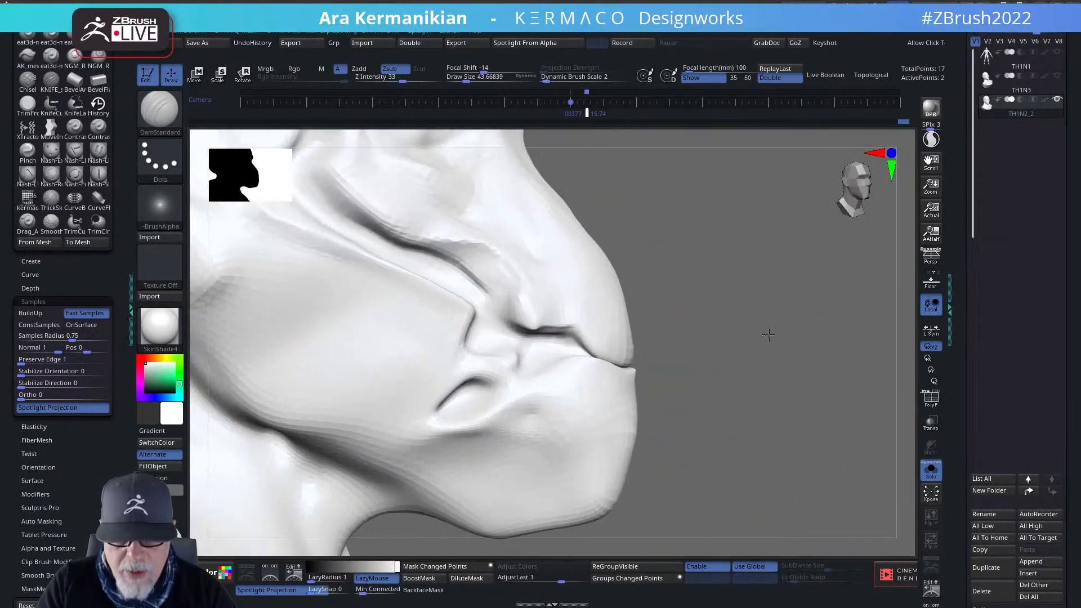
mouse_move(523, 299)
mouse_down()
mouse_move(533, 331)
mouse_move(569, 329)
mouse_up()
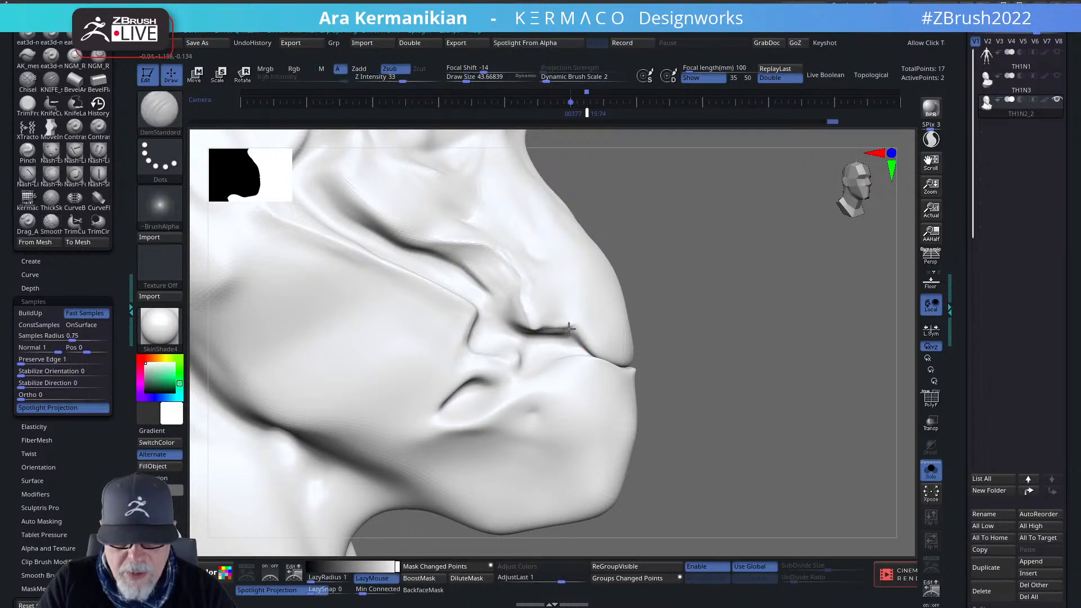
key(shift)
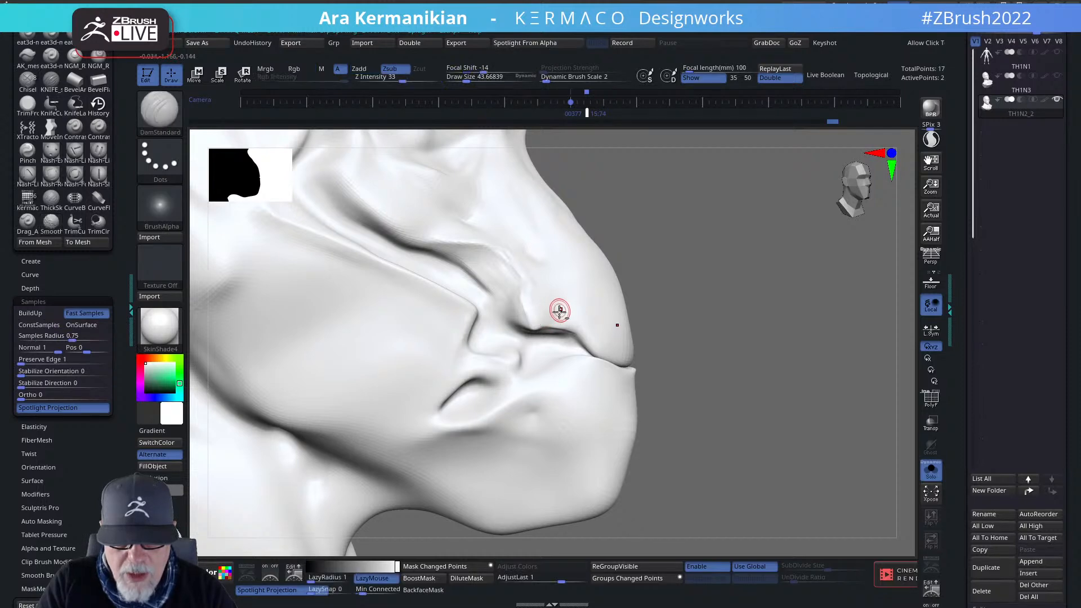
Isolate the mouth region of the mesh and view its lip seam from inside the head.
drag(788, 300, 564, 310)
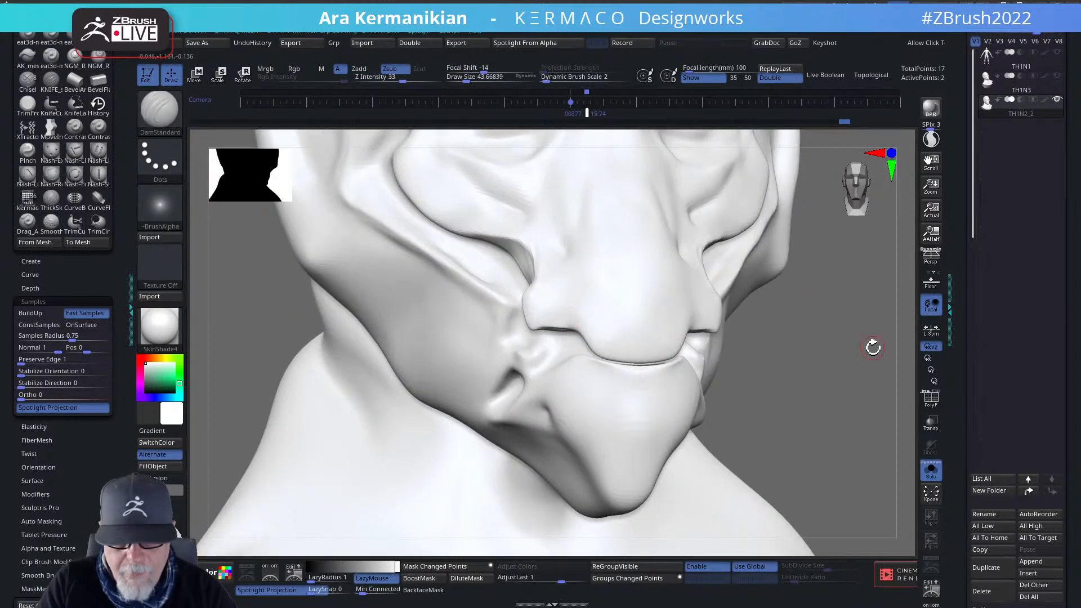
key(f)
scroll(634, 347, up, 5)
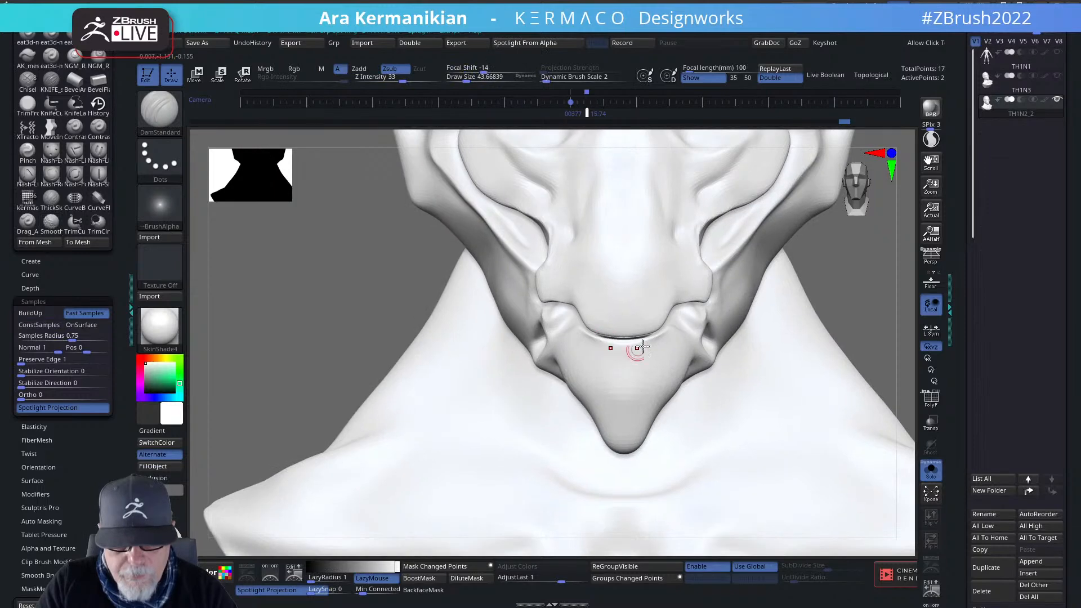
drag(893, 314, 863, 340)
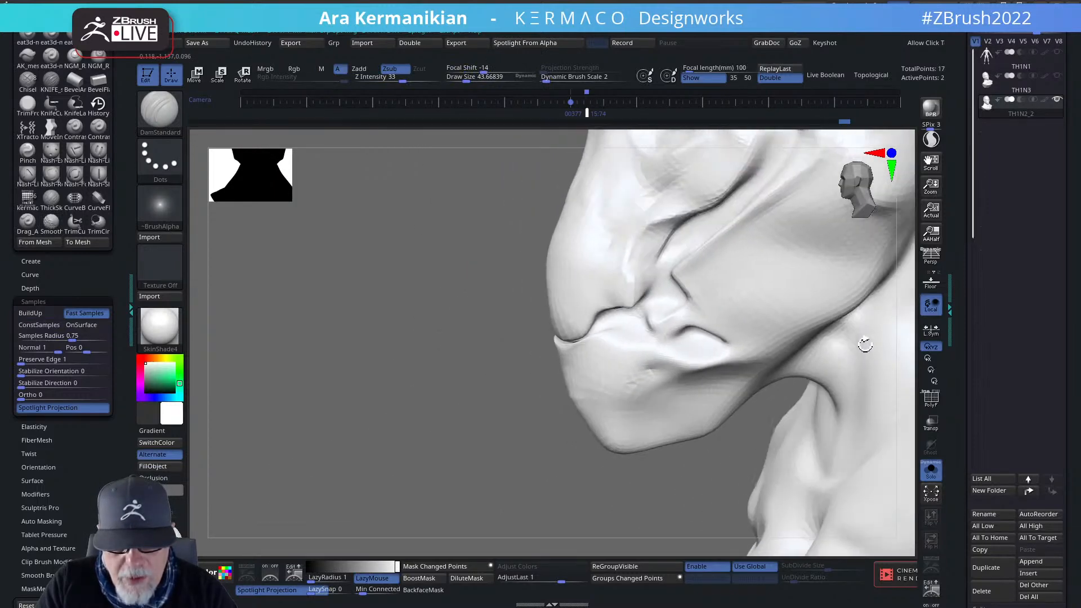
ctrl+shift+drag(446, 225, 694, 418)
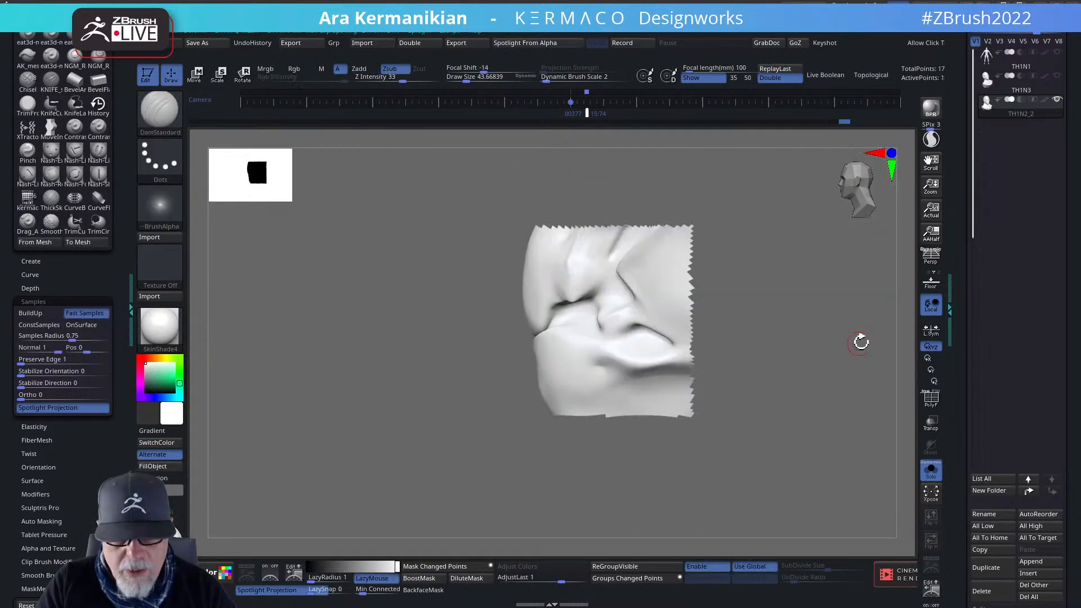
drag(861, 340, 669, 350)
scroll(758, 337, up, 6)
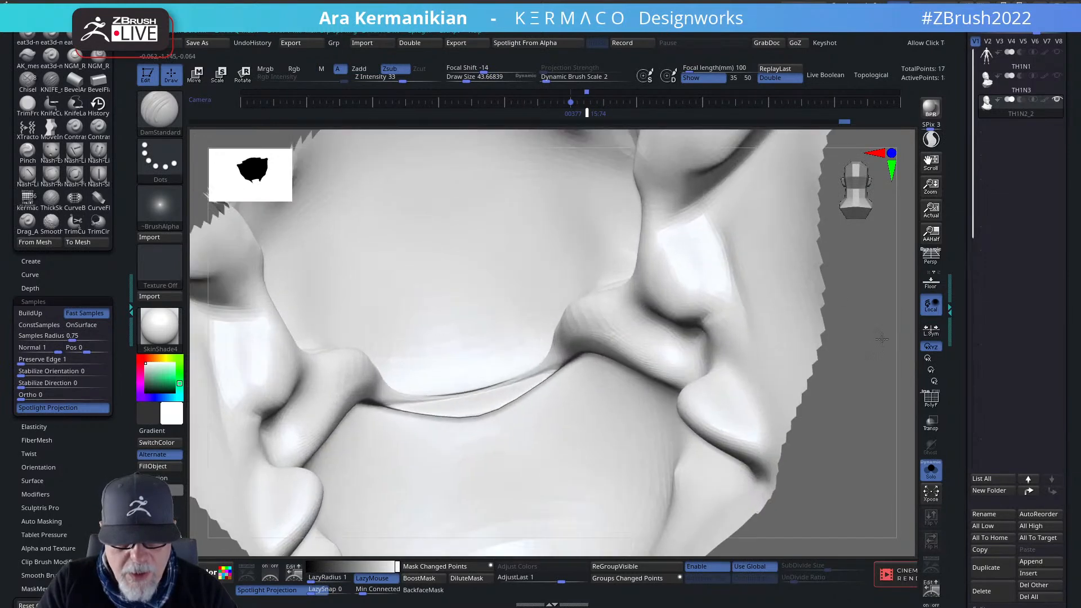
Smooth the thin strip along the inner lip seam two subdivision levels lower, using a Draw Size of about 76.
key(shift)
drag(508, 400, 491, 428)
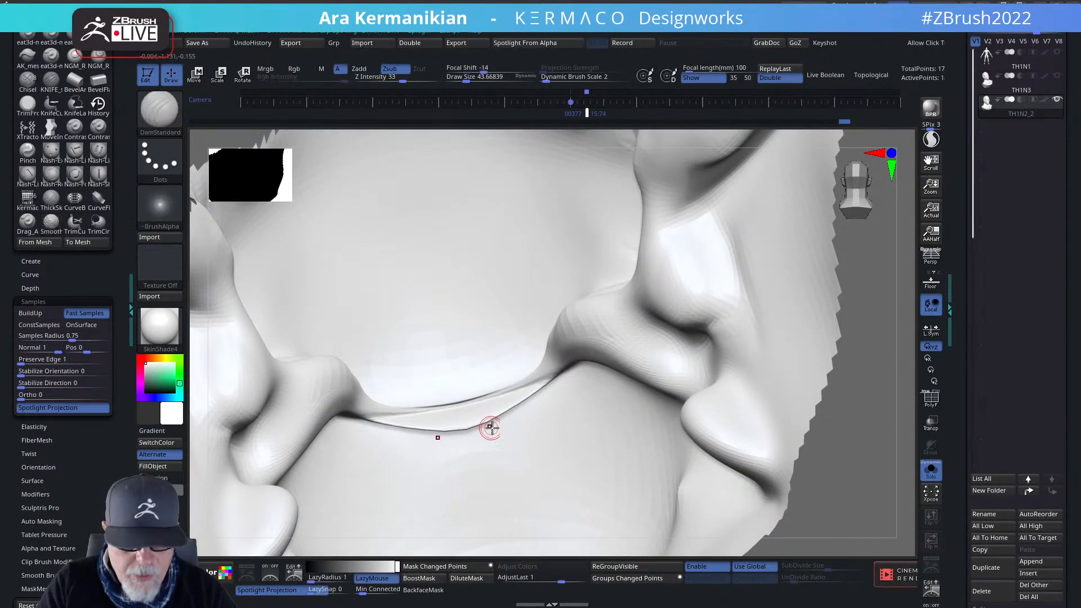
key(shift)
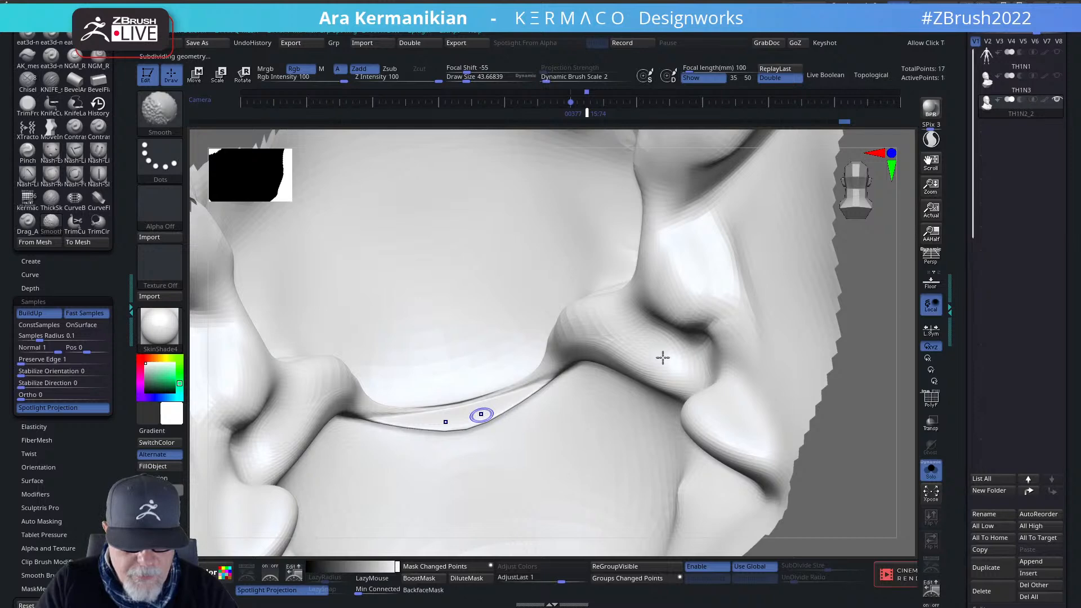
key(shift+d)
key(shift+d)
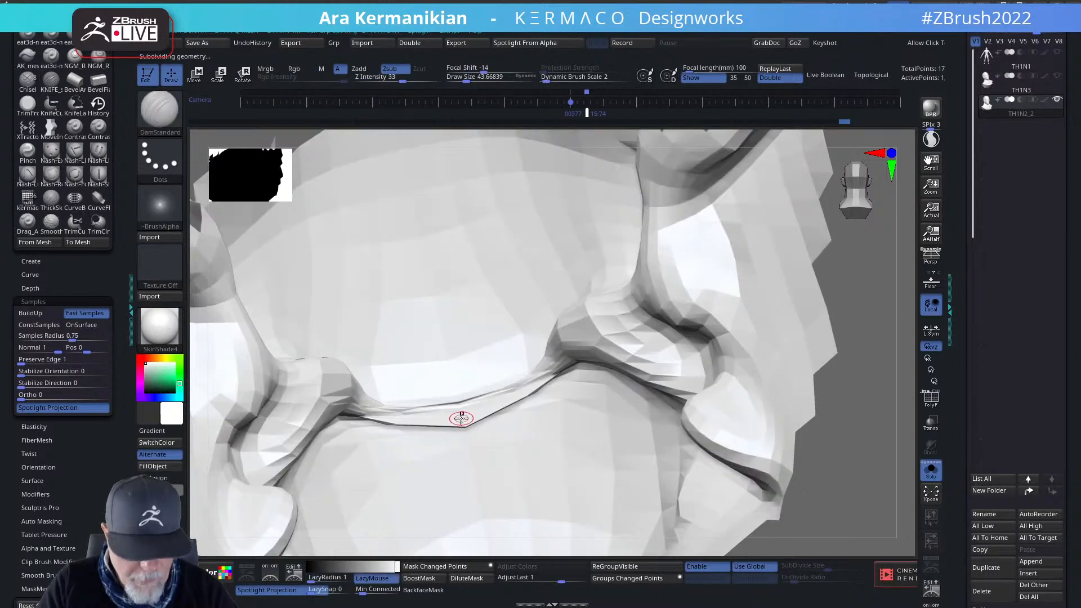
key(s)
mouse_move(462, 419)
mouse_down()
mouse_move(517, 390)
mouse_move(382, 410)
mouse_move(480, 399)
mouse_move(451, 414)
mouse_up()
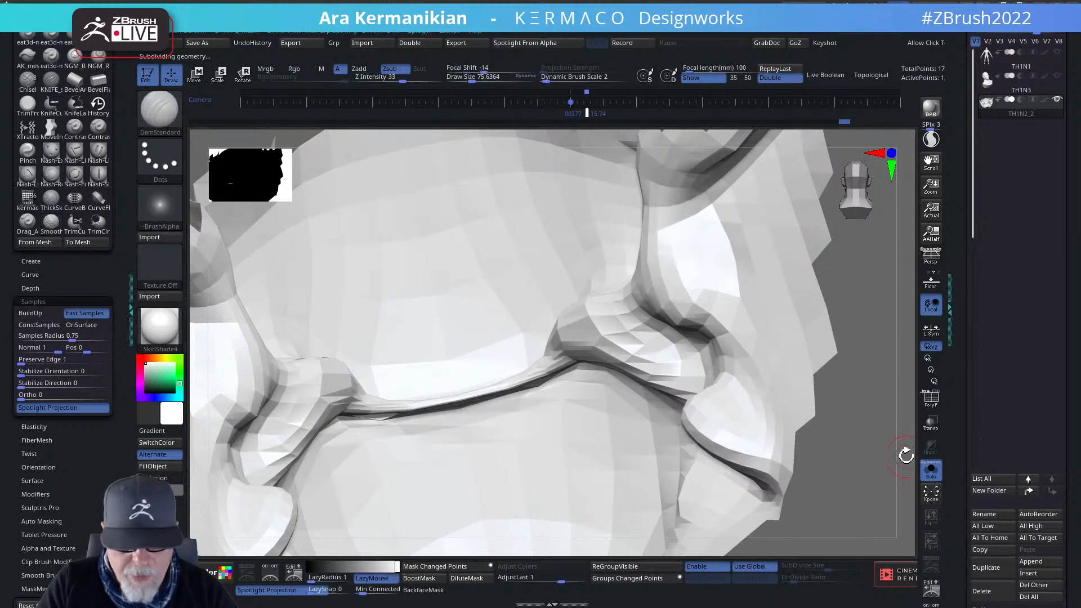
Smooth the inner lip seam across the middle of the mouth, raise the subdivision level and return to the outer face.
drag(905, 454, 856, 399)
mouse_move(428, 416)
shift+mouse_down()
mouse_move(440, 422)
mouse_move(424, 434)
mouse_move(540, 395)
mouse_move(590, 392)
shift+mouse_up()
key(d)
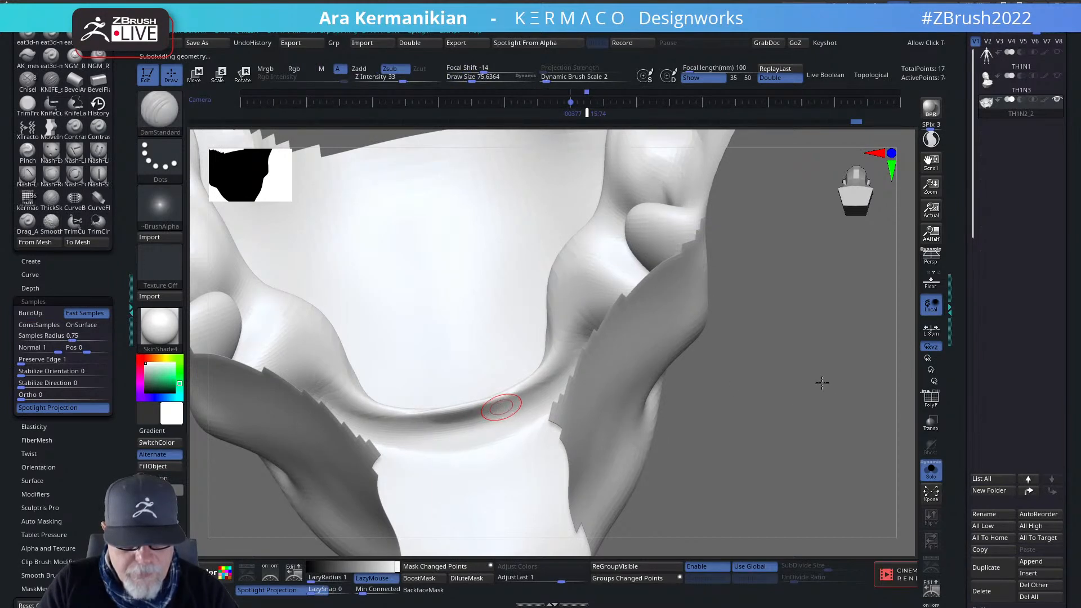
mouse_move(822, 383)
mouse_down()
mouse_move(789, 393)
mouse_move(787, 459)
mouse_up()
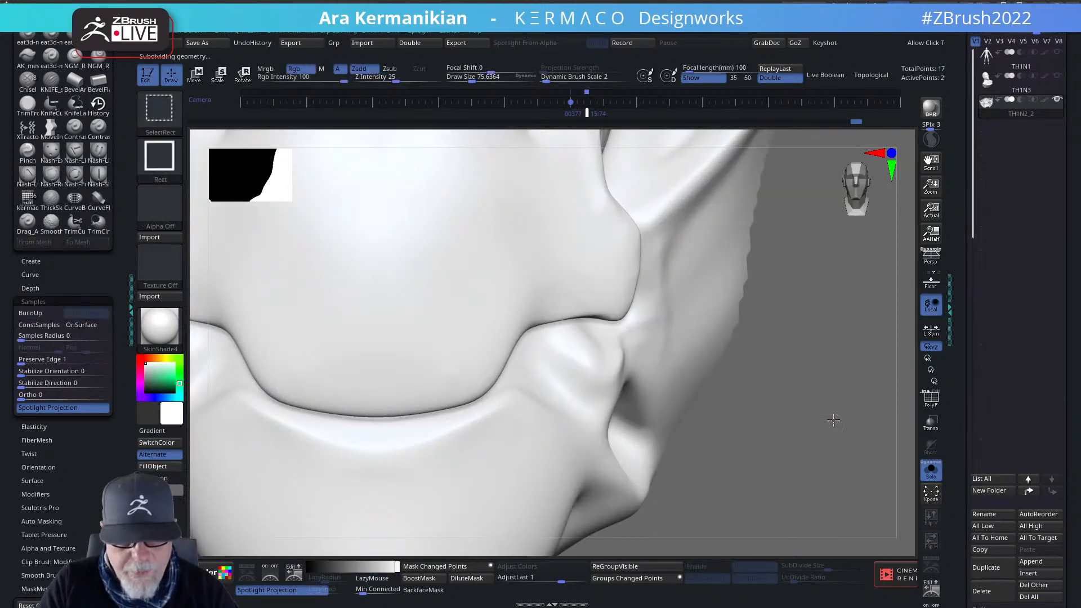
Unhide the rest of the mesh to show the complete bust from the front.
ctrl+shift+click(806, 416)
mouse_move(809, 418)
ctrl+alt+shift+mouse_down()
mouse_move(905, 405)
mouse_move(784, 377)
ctrl+alt+shift+mouse_up()
key(ctrl+z)
mouse_move(893, 389)
mouse_down()
mouse_move(732, 366)
mouse_move(838, 352)
mouse_up()
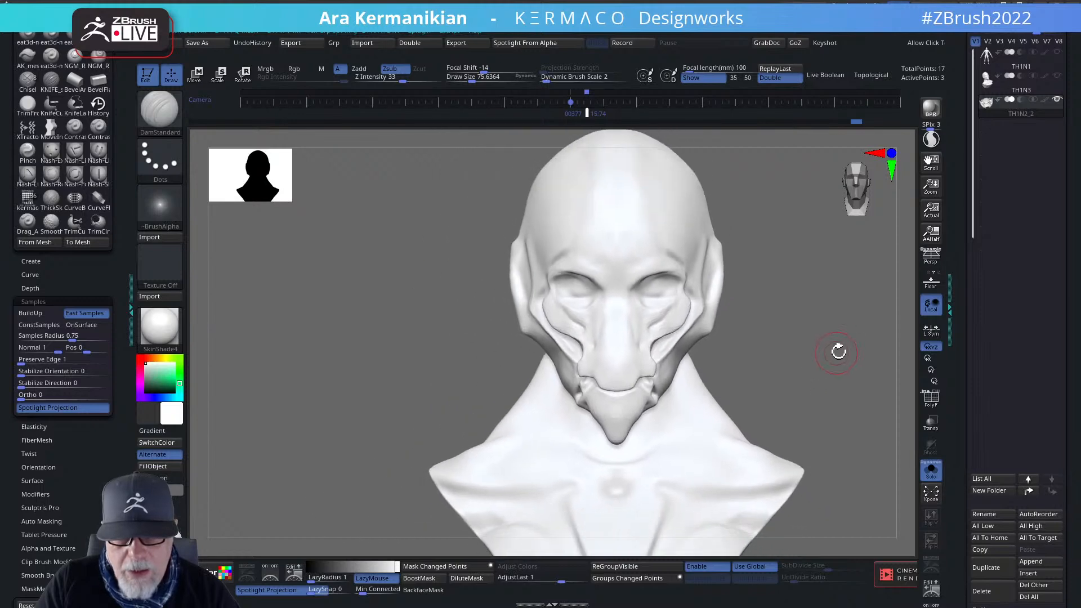
Turn on the bust's painted colour and frame the skull mask's mouth and jaw from the front.
click(1034, 107)
mouse_move(837, 280)
alt+mouse_down()
mouse_move(761, 272)
mouse_move(606, 326)
mouse_move(823, 343)
alt+mouse_up()
drag(790, 300, 648, 282)
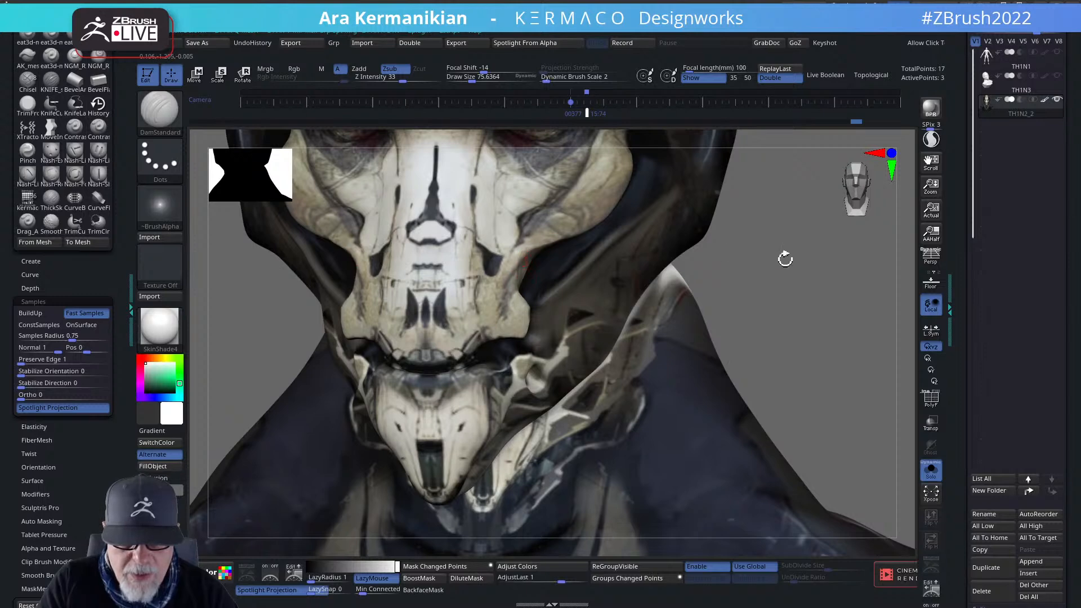
shift+drag(785, 259, 594, 249)
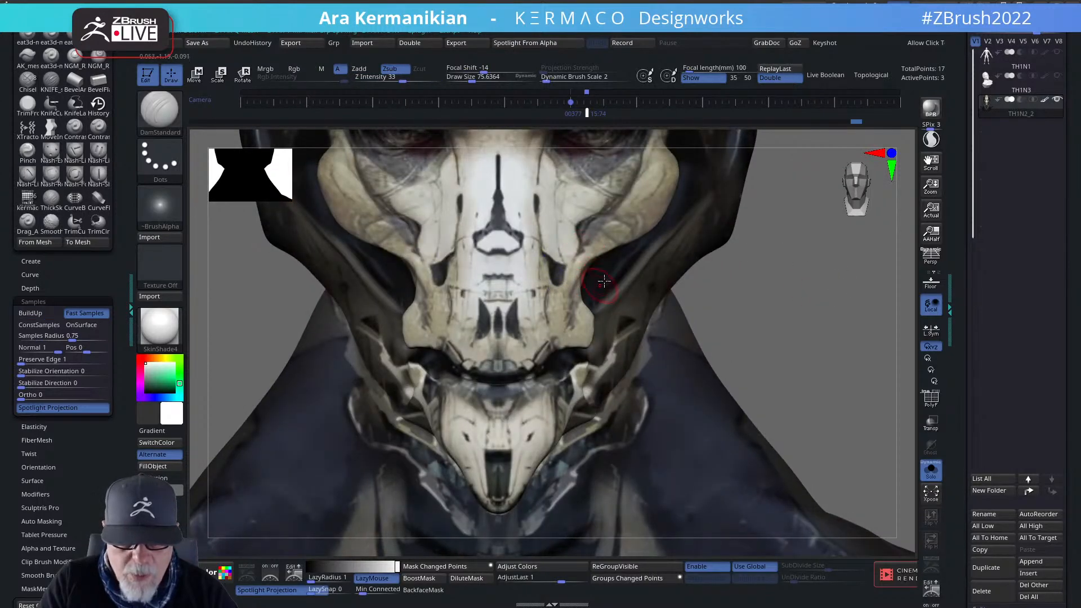
Switch to the Move brush and lower the subdivision level to work on the cheeks and mouth corners.
key(b)
key(m)
key(v)
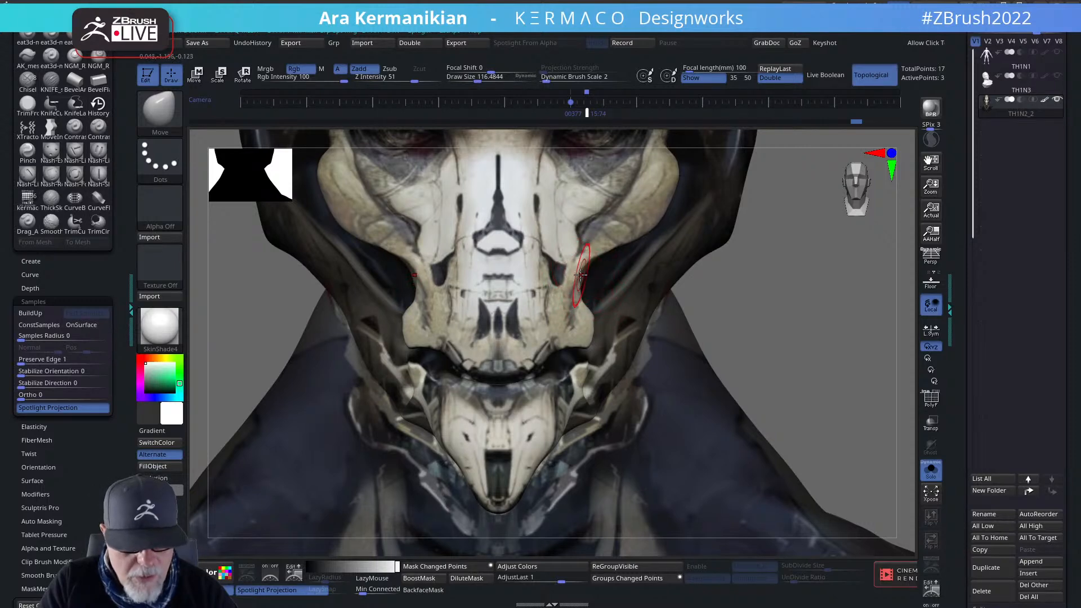
key(space)
click(559, 158)
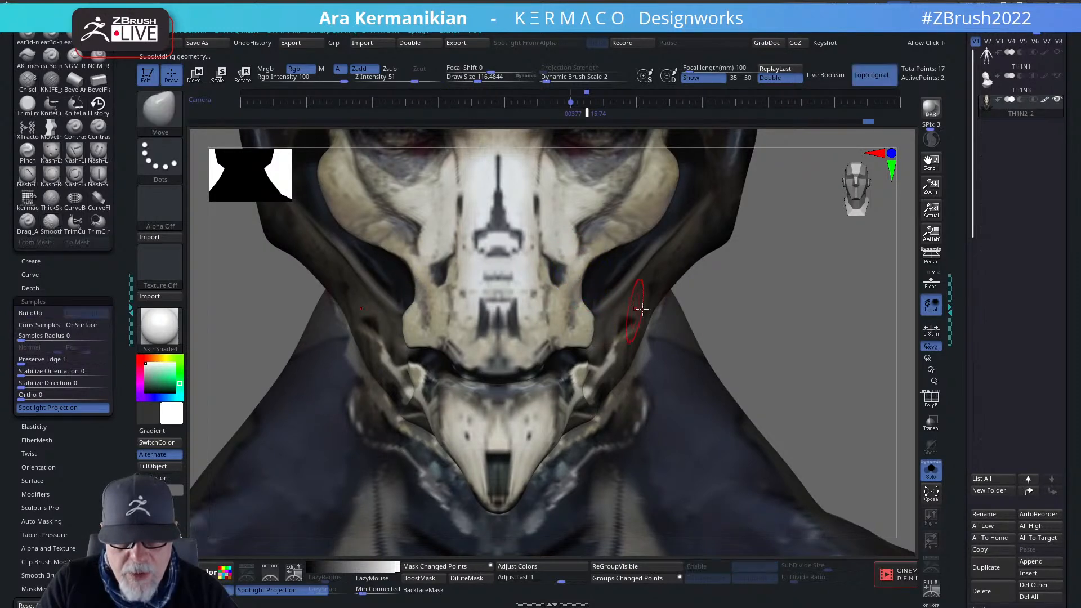
alt+drag(808, 353, 836, 329)
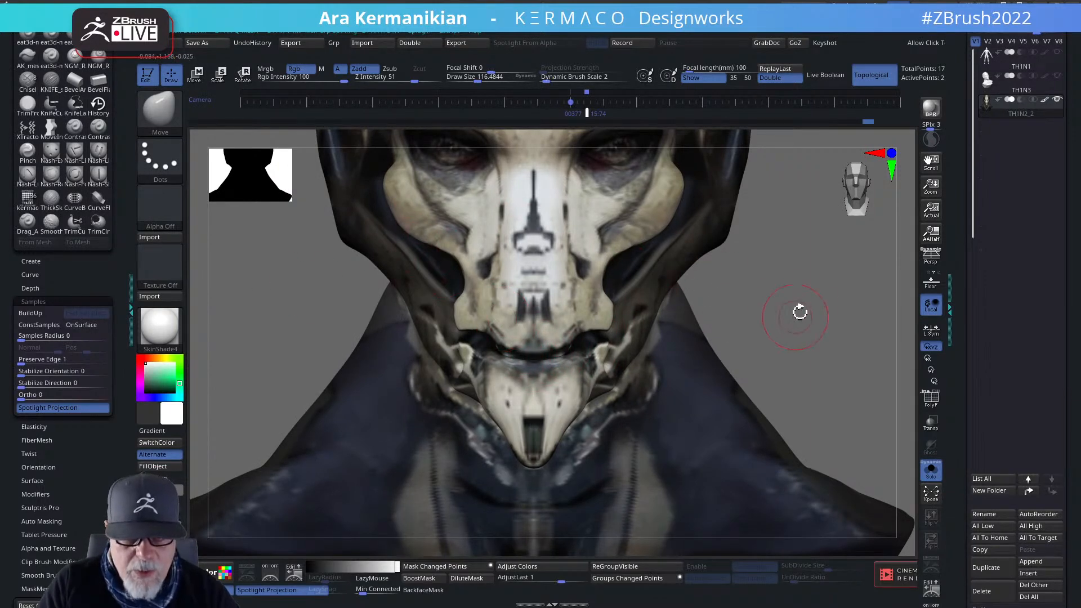
drag(799, 312, 791, 326)
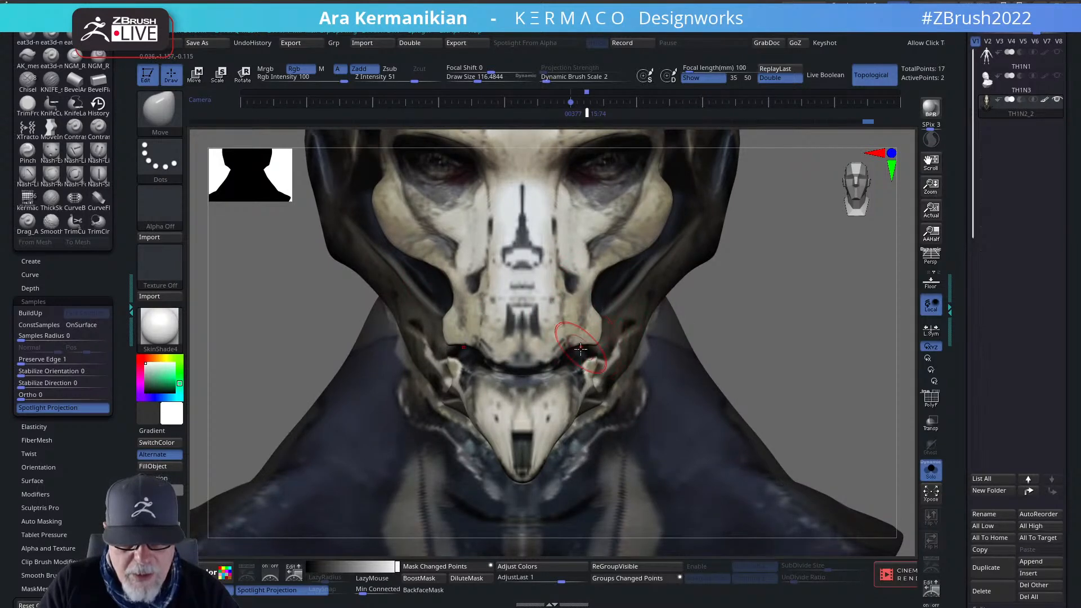
Restore the fine subdivision detail, drop the bust to a low level and step back up to judge the chin plate.
key(ctrl+d)
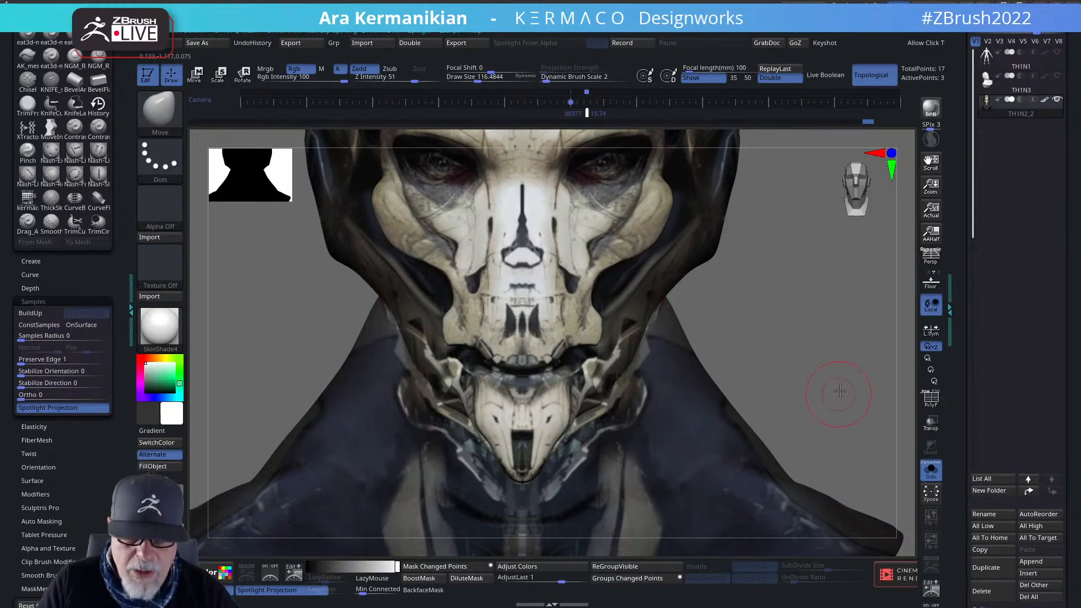
drag(840, 391, 817, 394)
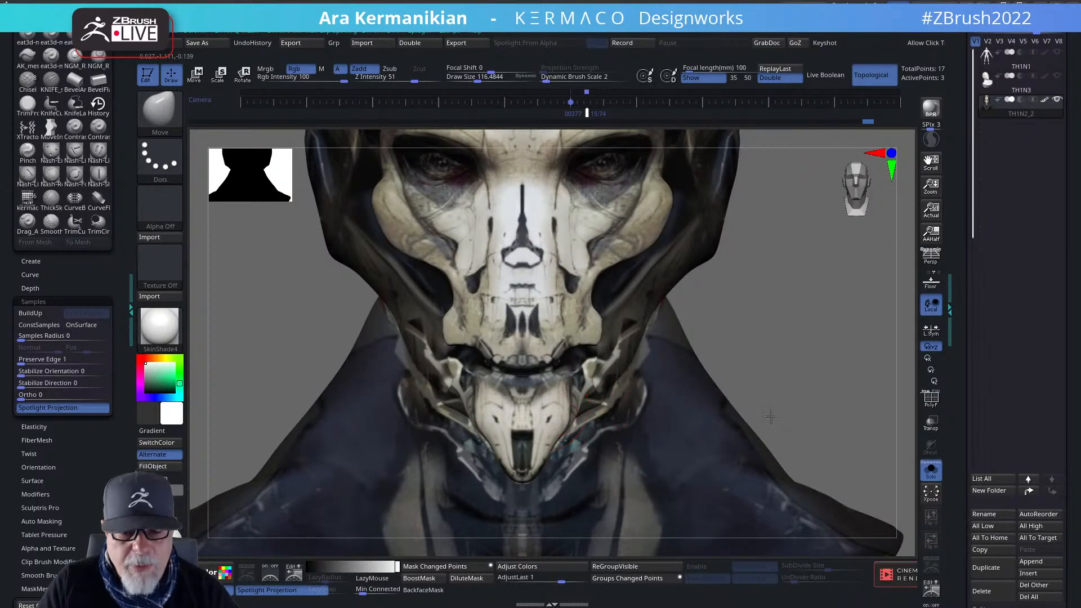
key(space)
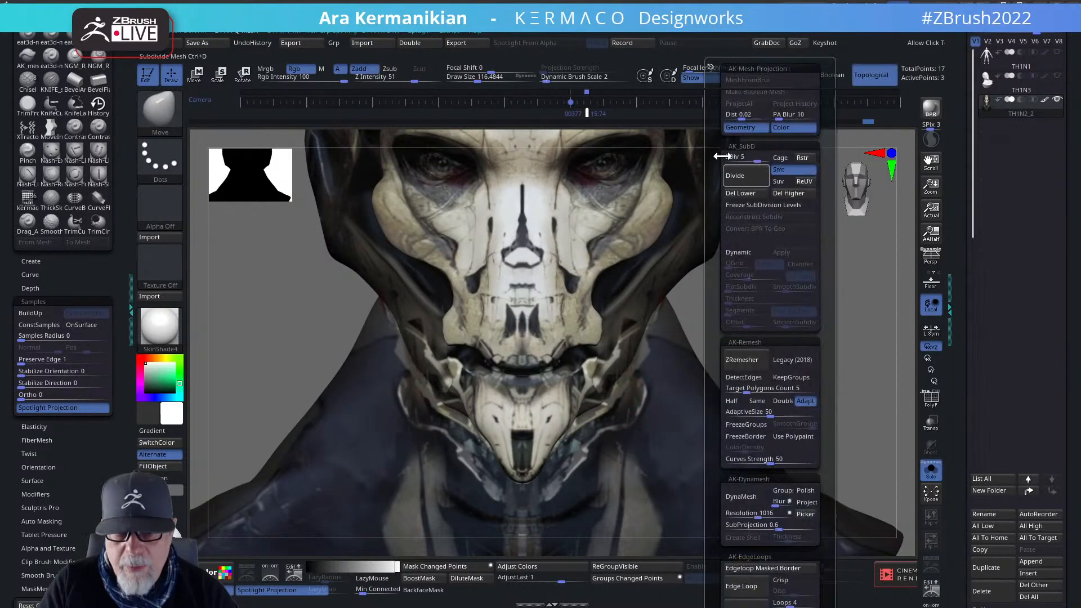
drag(734, 157, 721, 157)
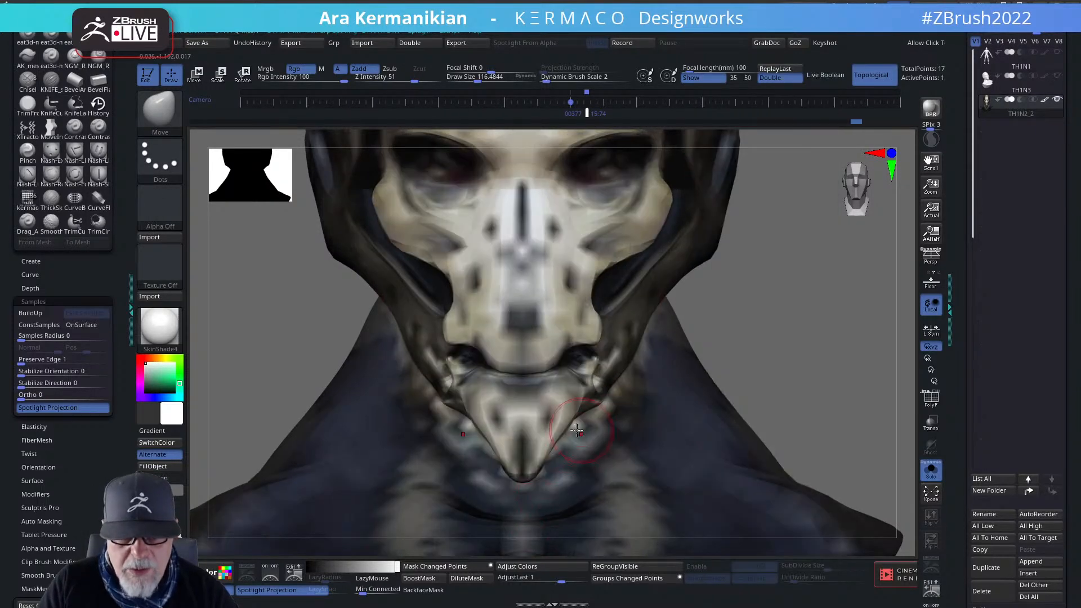
key(d)
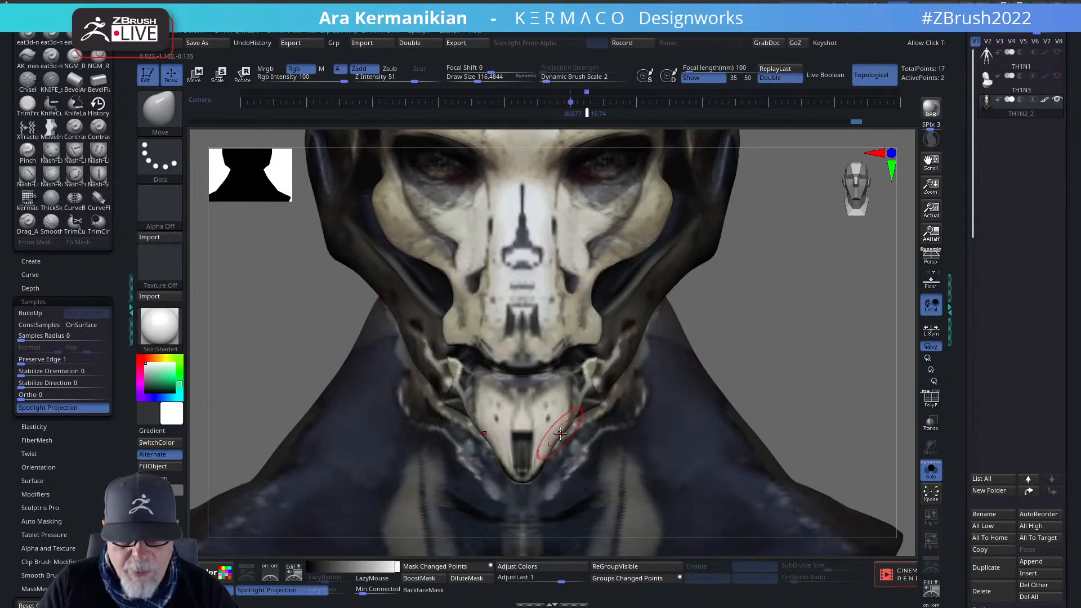
key(d)
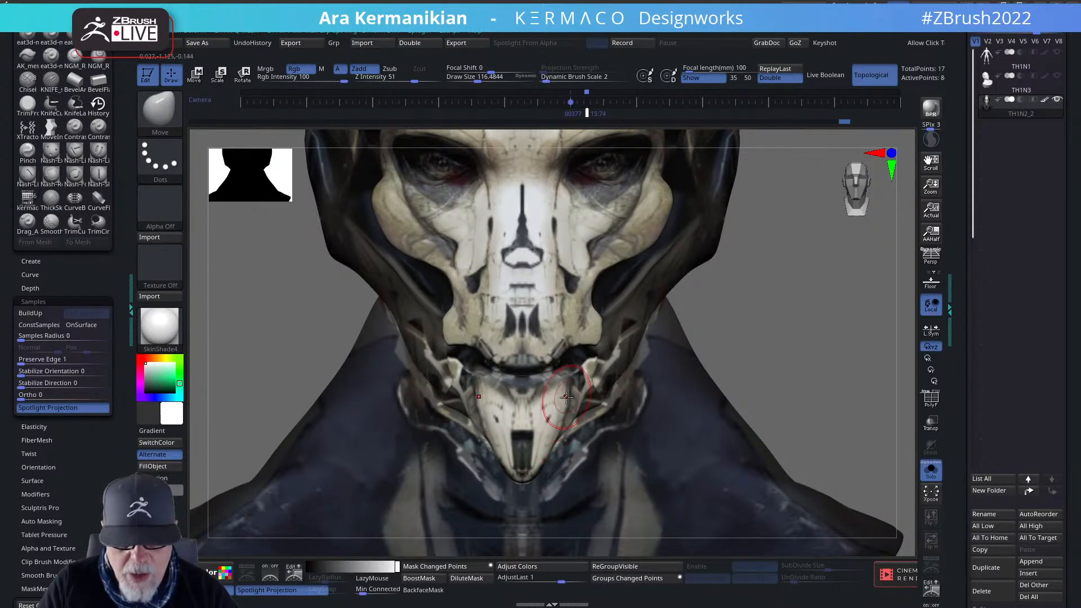
Nudge the side edges of the chin plate with the Move brush to follow the painted design.
drag(822, 358, 777, 361)
drag(408, 480, 478, 463)
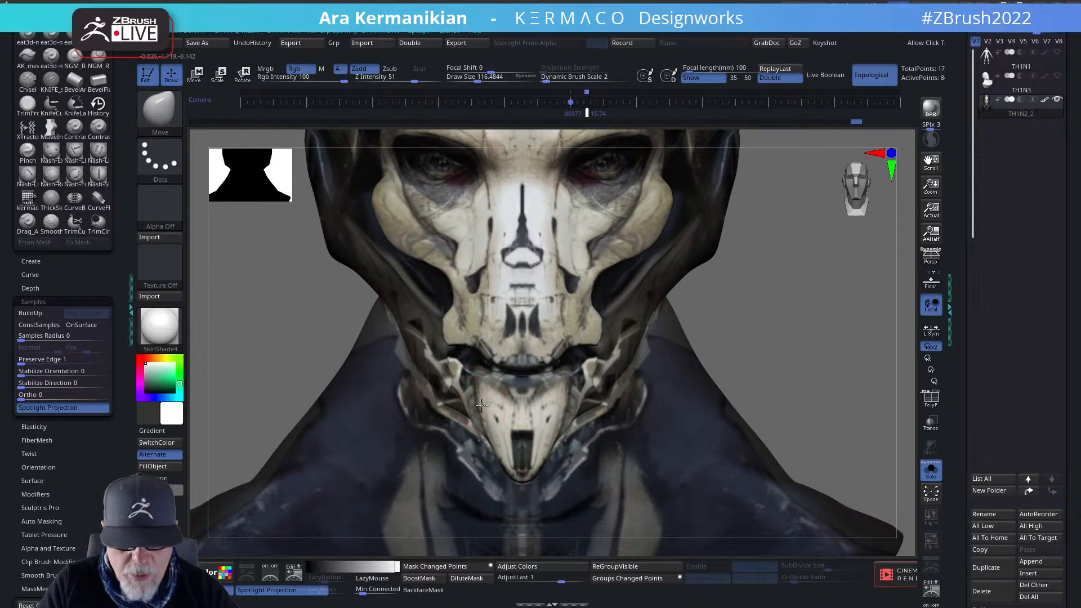
key(shift)
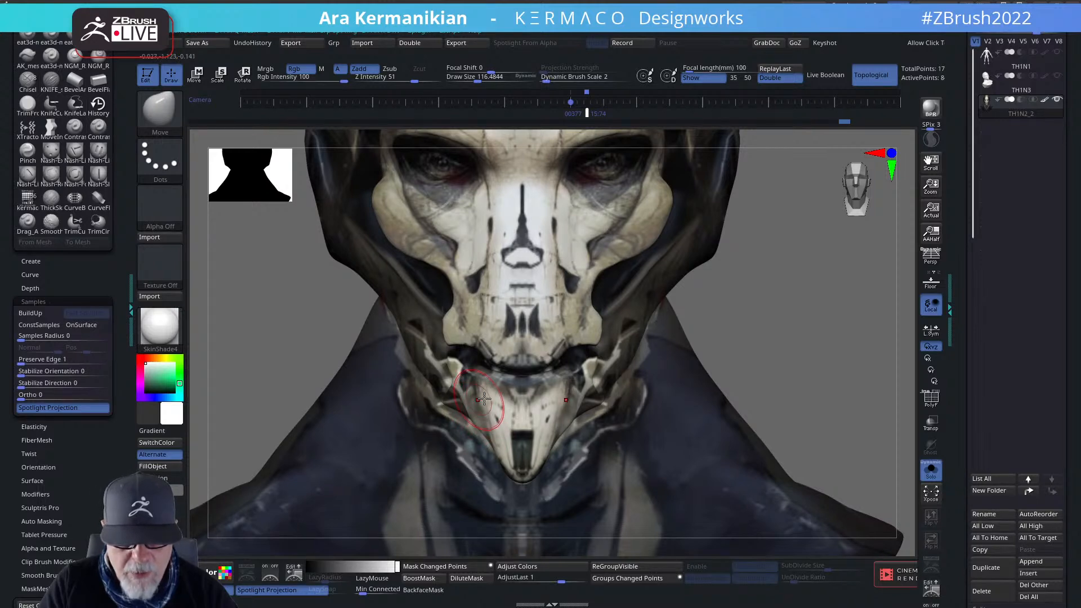
Define the side edge of the chin plate with the DamStandard brush and smooth the result toward the chin tip.
mouse_move(833, 375)
alt+mouse_down()
mouse_move(841, 313)
mouse_move(843, 325)
mouse_move(828, 314)
mouse_move(817, 313)
mouse_move(859, 342)
mouse_move(799, 345)
mouse_move(844, 362)
mouse_move(755, 350)
mouse_move(478, 373)
mouse_move(580, 393)
alt+mouse_up()
right_click(536, 363)
click(572, 363)
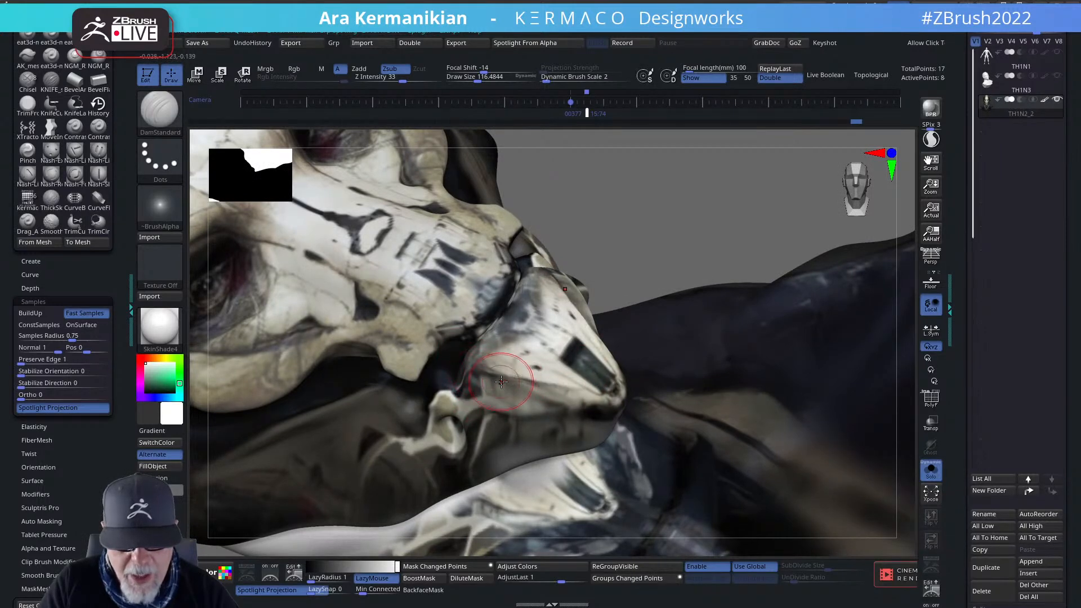
mouse_move(502, 377)
mouse_down()
mouse_move(606, 406)
mouse_move(591, 400)
mouse_up()
mouse_move(529, 375)
shift+mouse_down()
mouse_move(541, 380)
mouse_move(495, 369)
mouse_move(613, 407)
shift+mouse_up()
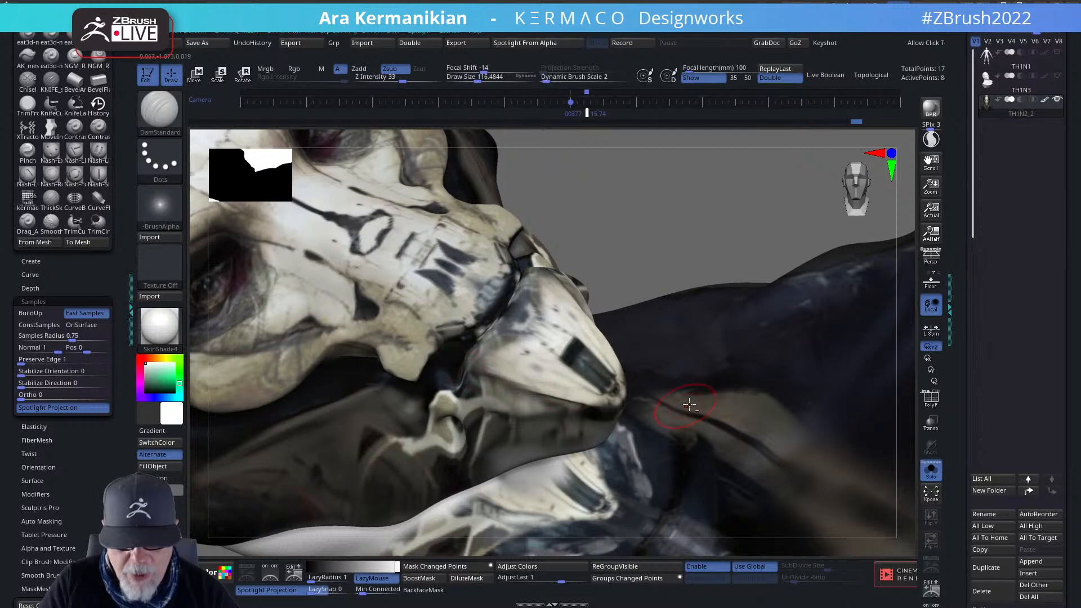
Refine the chin plate's edge around the chin tip and underside with DamStandard and smoothing strokes.
drag(683, 240, 625, 265)
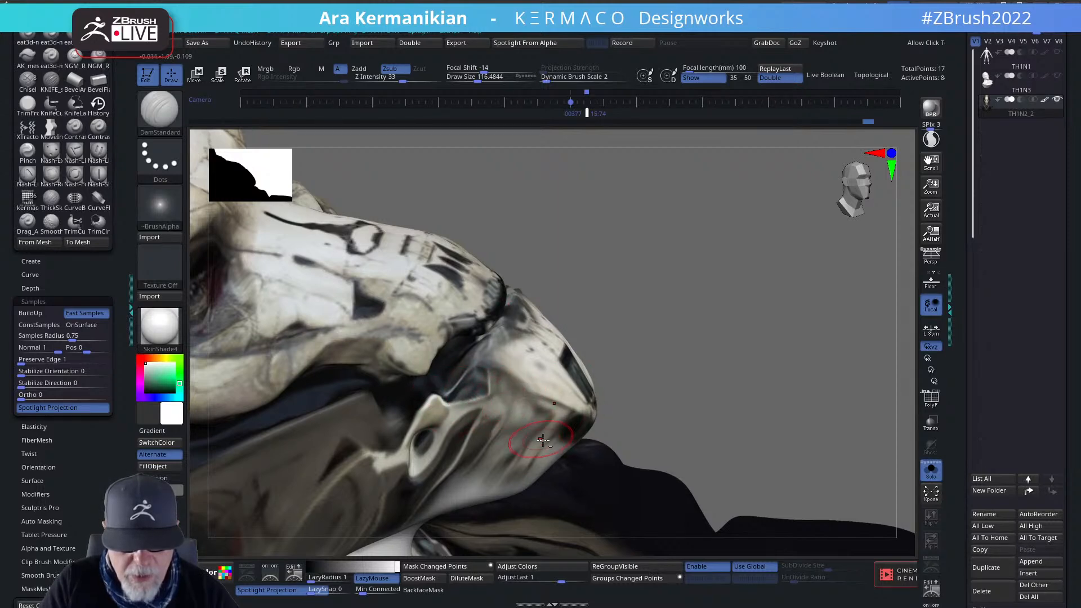
drag(745, 411, 620, 405)
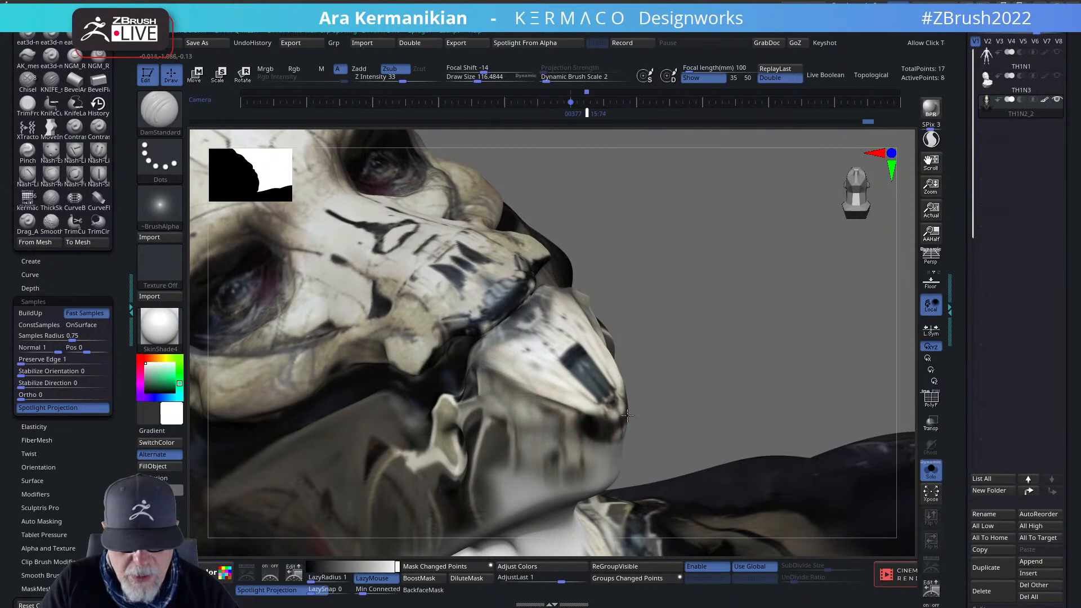
mouse_move(775, 399)
mouse_down()
mouse_move(750, 366)
mouse_move(653, 338)
mouse_up()
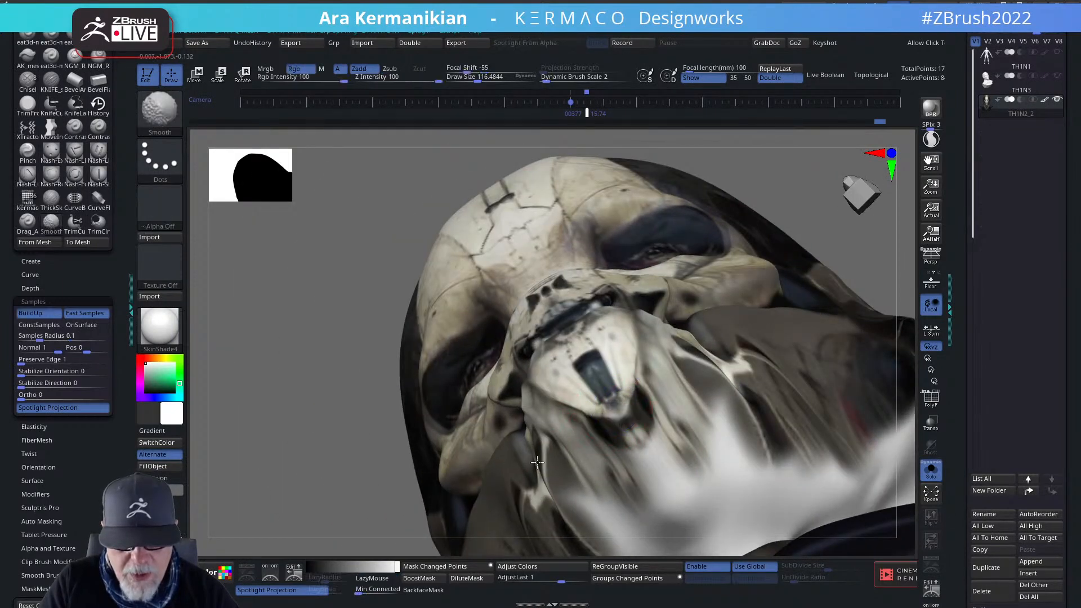
alt+drag(253, 441, 545, 340)
Examine the jaw and chin shape in side profile and from the front.
drag(811, 249, 820, 368)
shift+drag(876, 316, 836, 321)
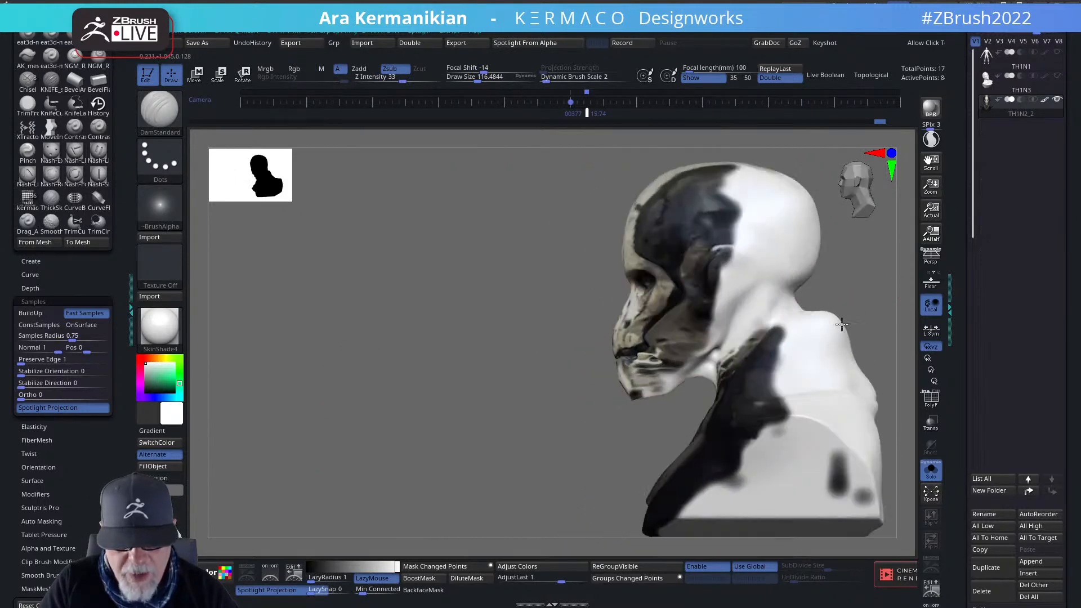
mouse_move(423, 452)
alt+mouse_down()
mouse_move(355, 374)
mouse_move(482, 424)
mouse_move(319, 563)
alt+mouse_up()
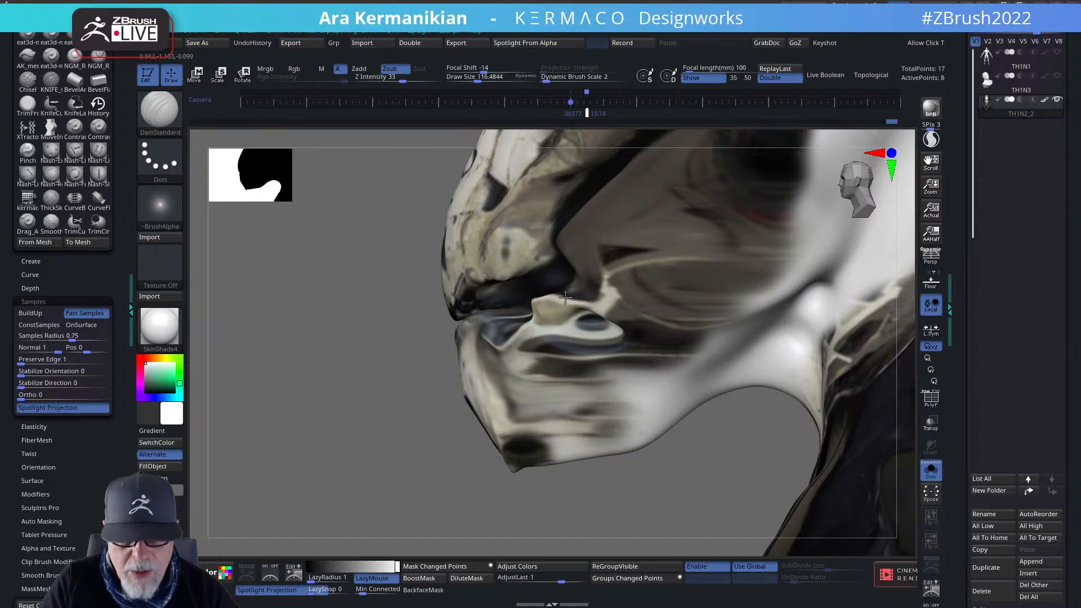
mouse_move(219, 400)
alt+mouse_down()
mouse_move(199, 389)
mouse_move(276, 381)
alt+mouse_up()
mouse_move(753, 301)
alt+mouse_down()
mouse_move(784, 345)
mouse_move(781, 372)
alt+mouse_up()
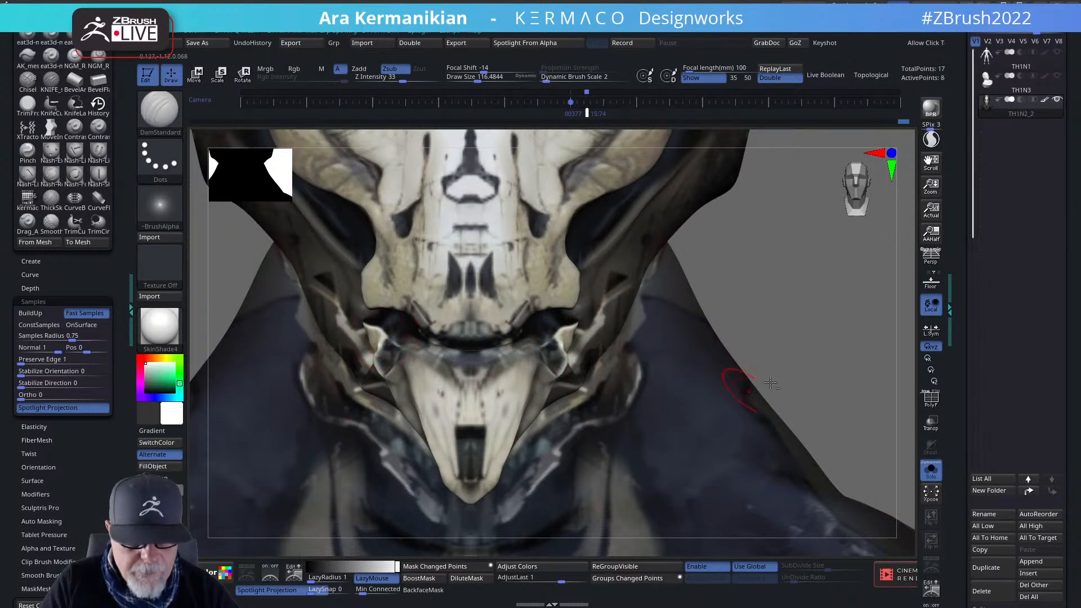
mouse_move(818, 331)
alt+mouse_down()
mouse_move(781, 322)
mouse_move(809, 337)
mouse_move(687, 345)
mouse_move(726, 326)
mouse_move(777, 268)
mouse_move(794, 304)
alt+mouse_up()
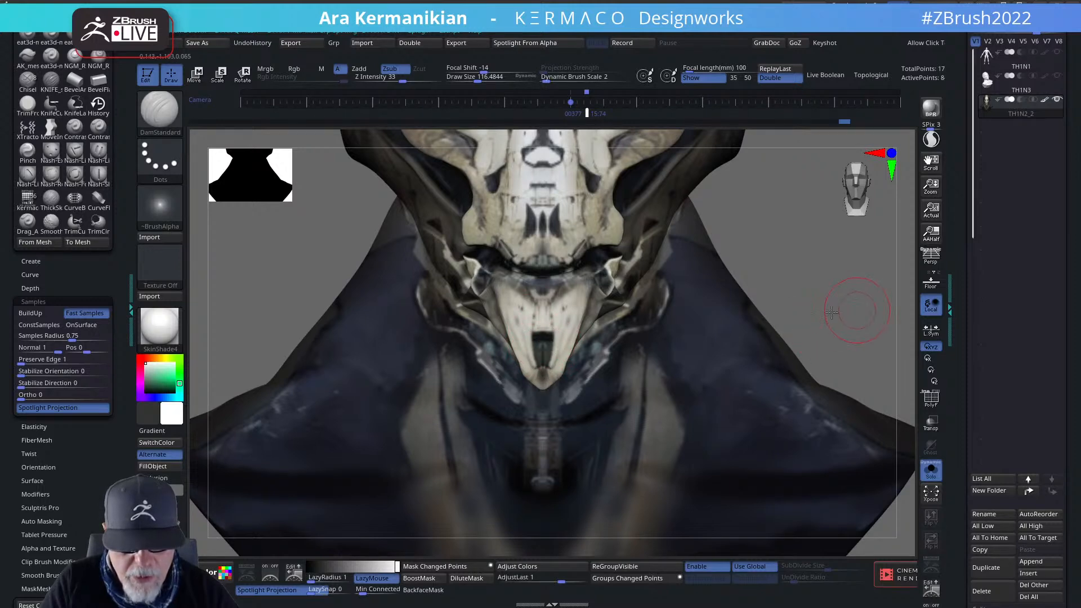
Soften the front of the chin plate around the dark slot with smoothing strokes.
drag(832, 311, 538, 359)
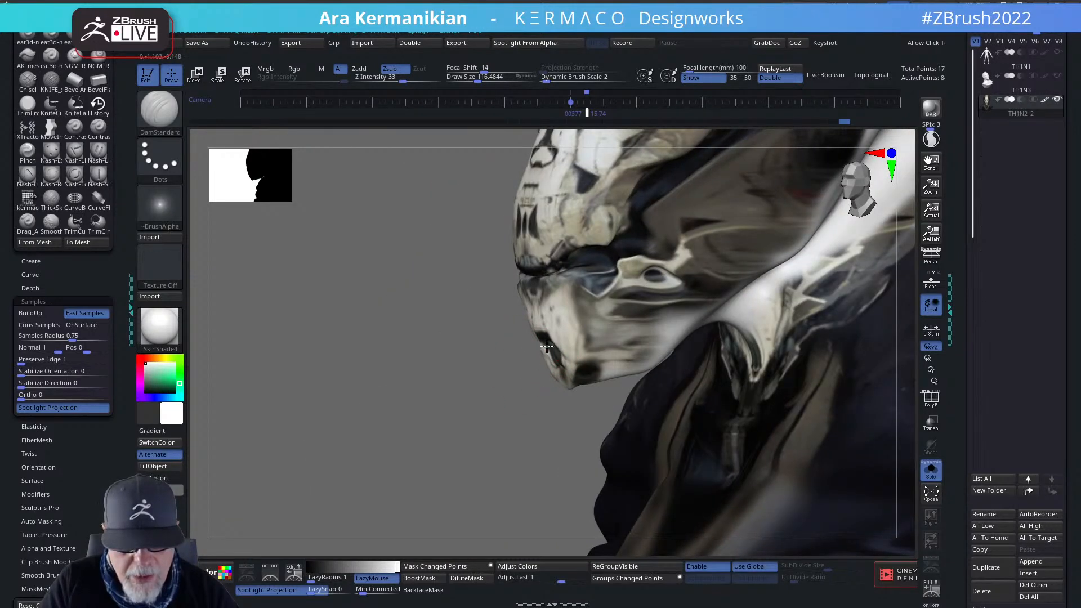
drag(438, 413, 693, 388)
mouse_move(543, 345)
shift+mouse_down()
mouse_move(544, 327)
mouse_move(539, 361)
shift+mouse_up()
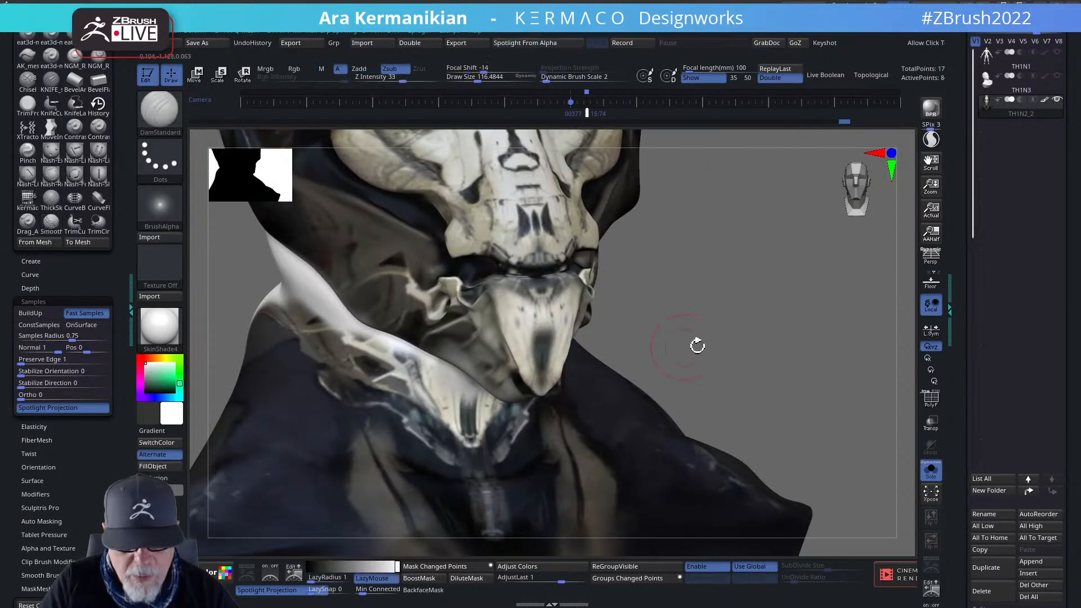
drag(698, 344, 817, 333)
shift+drag(730, 352, 534, 335)
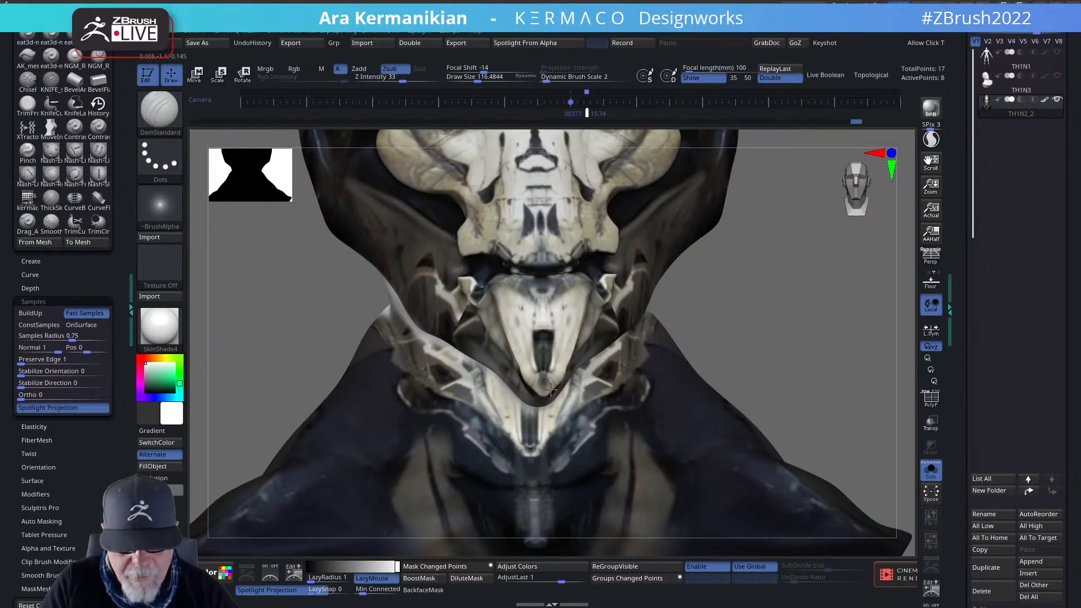
Reshape the front contour of the chin in side profile with the Move brush.
mouse_move(551, 388)
mouse_down()
mouse_move(650, 438)
mouse_move(530, 409)
mouse_move(450, 445)
mouse_move(543, 373)
mouse_up()
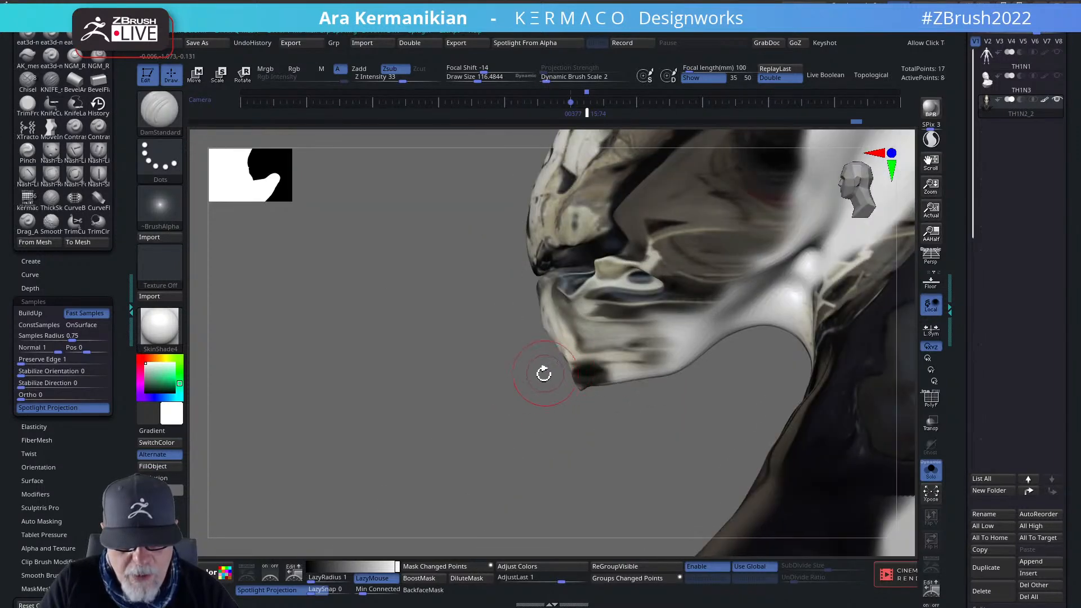
key(b)
key(m)
key(v)
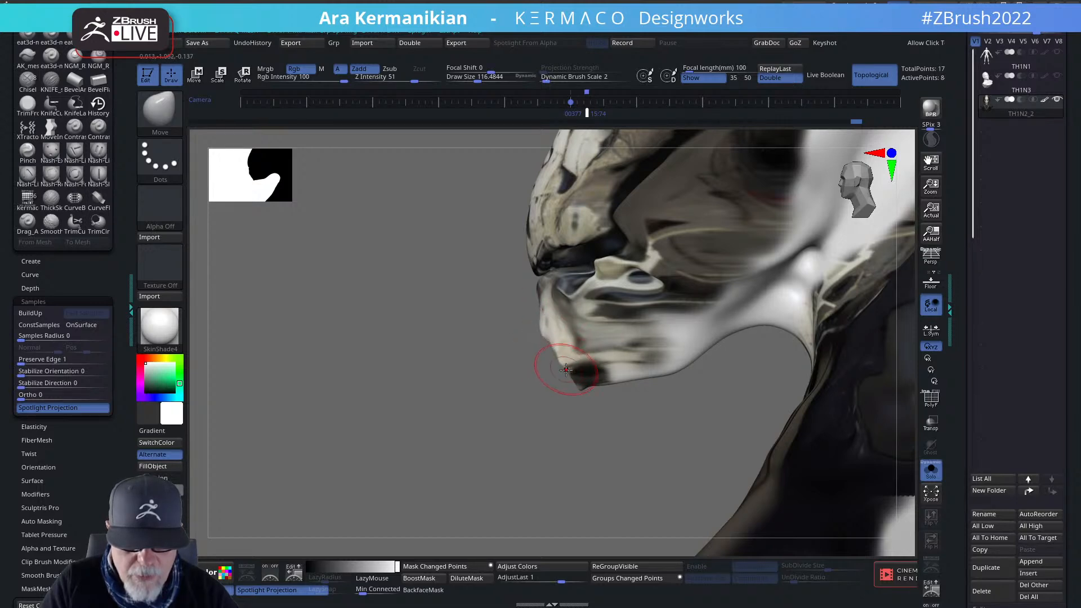
key(shift)
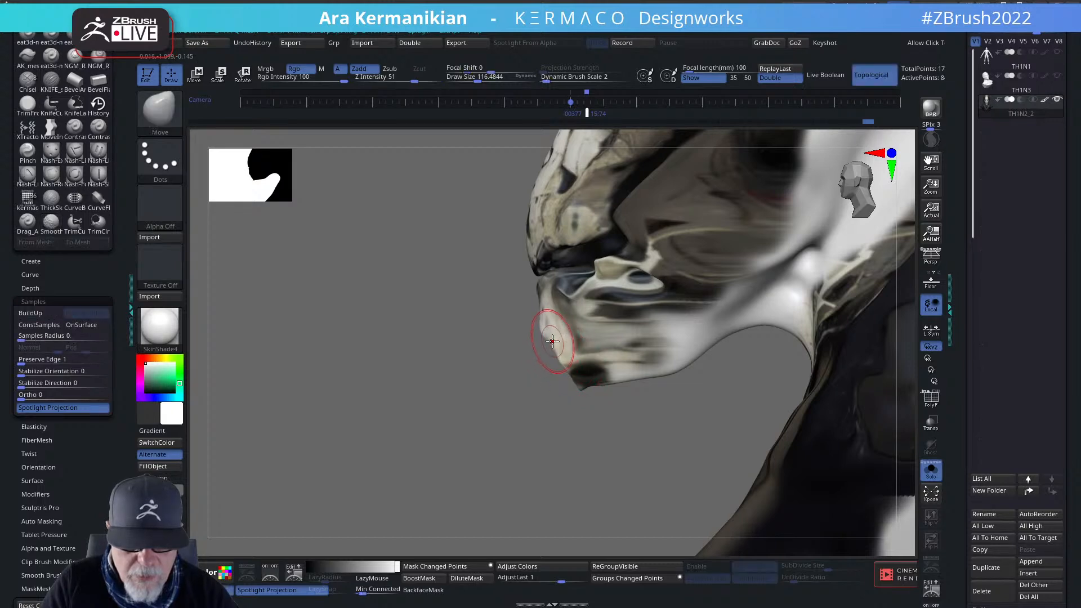
drag(555, 340, 546, 343)
Adjust the lower chin plate beside the dark slot from the front and below, and frame the whole bust.
drag(431, 419, 510, 366)
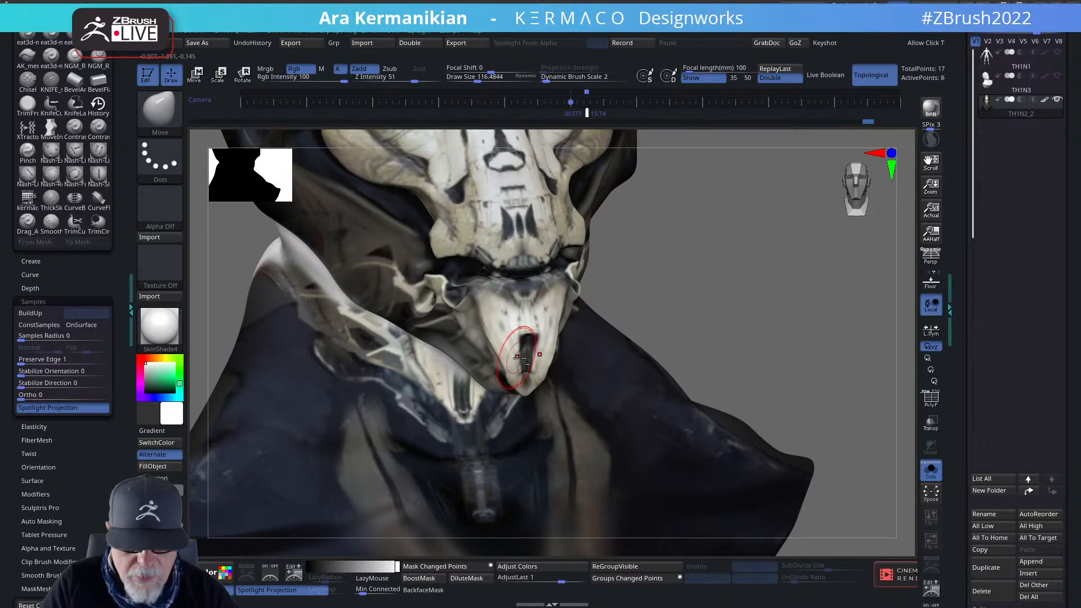
mouse_move(741, 318)
mouse_down()
mouse_move(546, 340)
mouse_move(526, 365)
mouse_move(519, 360)
mouse_up()
shift+drag(382, 424, 532, 353)
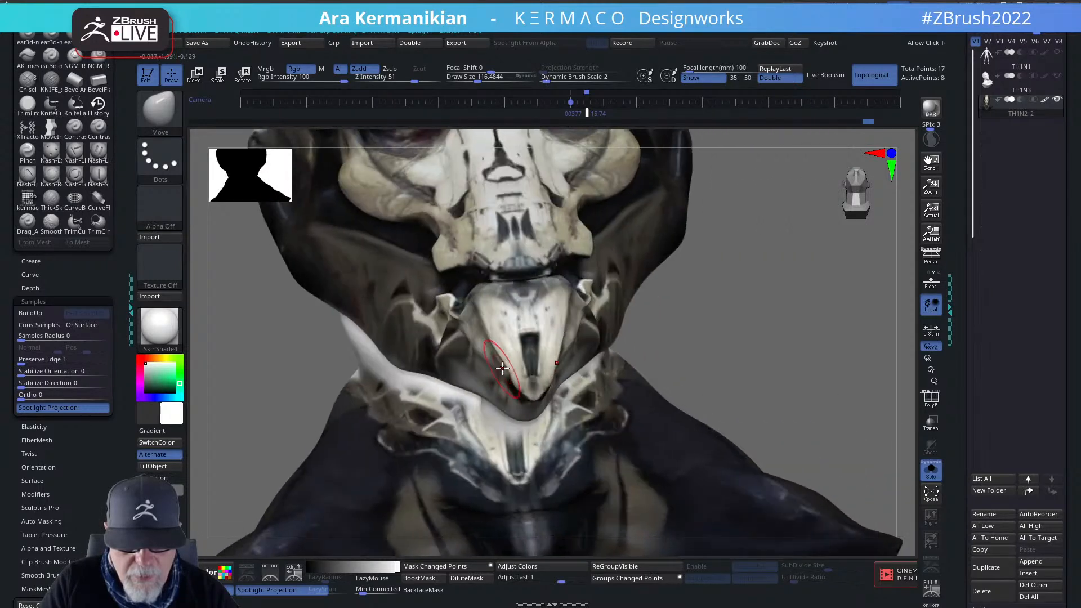
key(f)
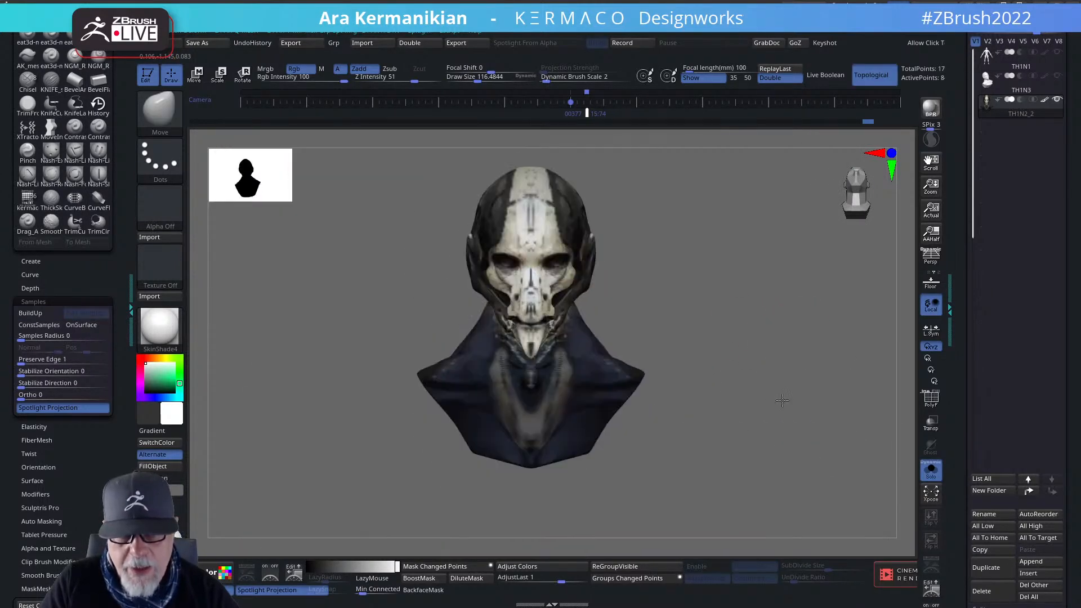
Choose the DamStandard brush and examine the painted chin plate, mouth and nose area close up from the front.
mouse_move(777, 398)
mouse_down()
mouse_move(804, 363)
mouse_move(857, 343)
mouse_up()
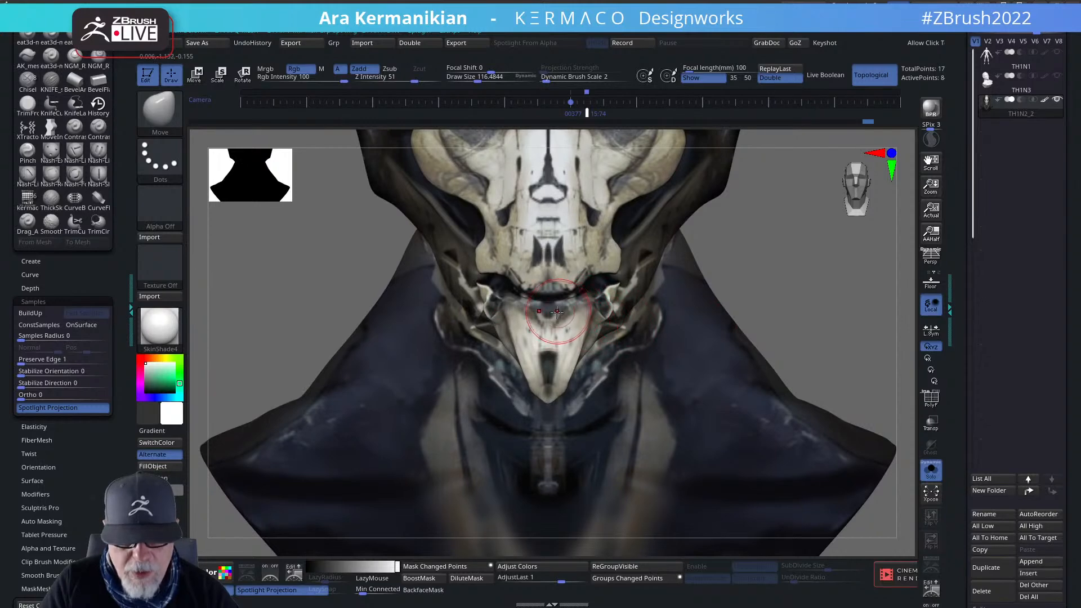
mouse_move(820, 299)
alt+mouse_down()
mouse_move(855, 341)
mouse_move(569, 313)
alt+mouse_up()
key(space)
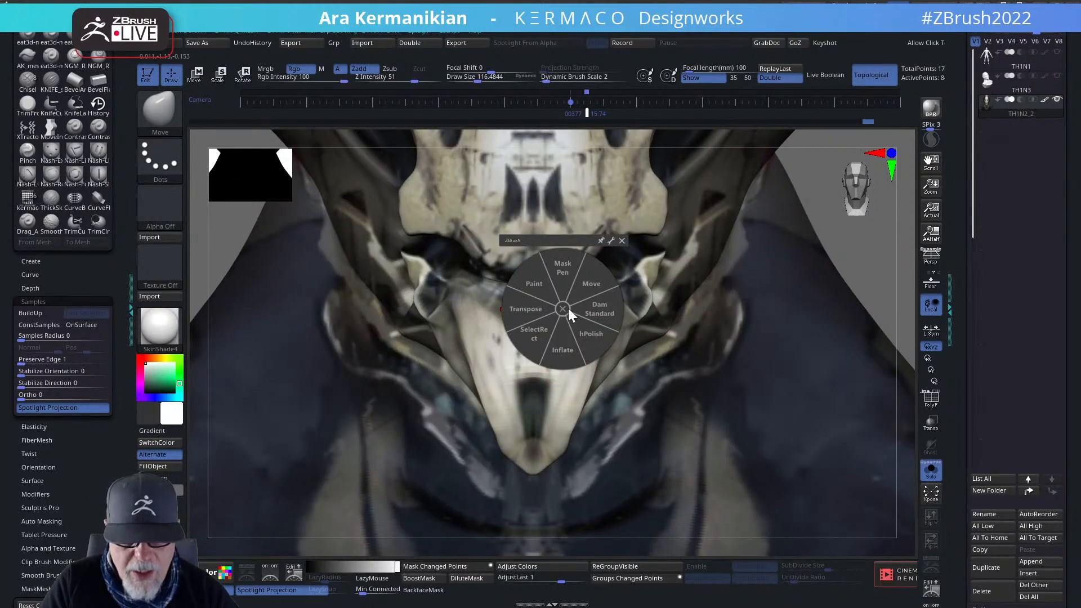
click(599, 309)
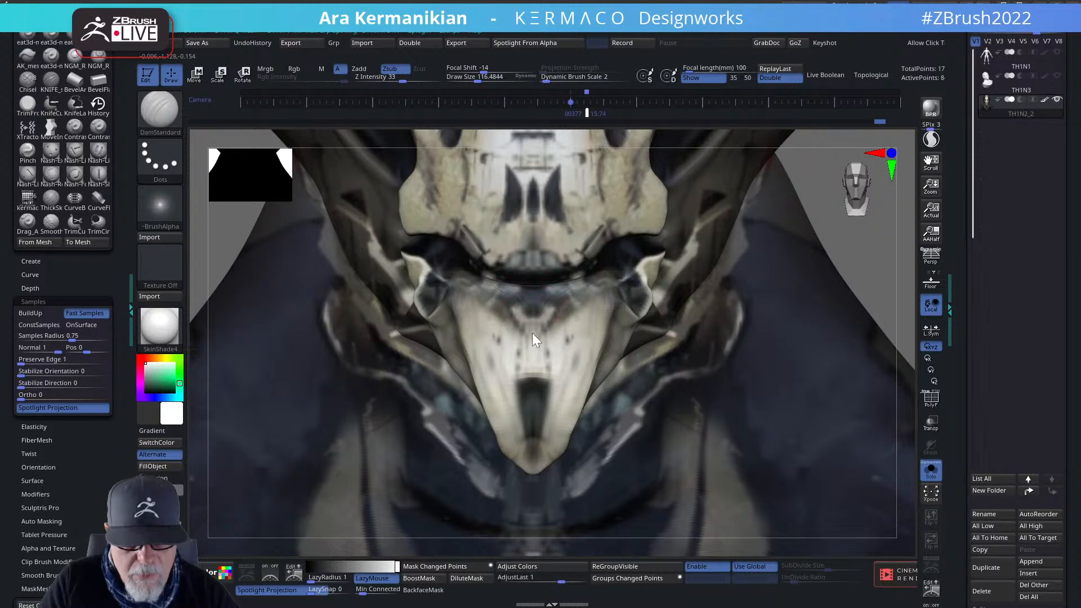
mouse_move(856, 254)
alt+mouse_down()
mouse_move(799, 292)
mouse_move(804, 338)
mouse_move(840, 383)
alt+mouse_up()
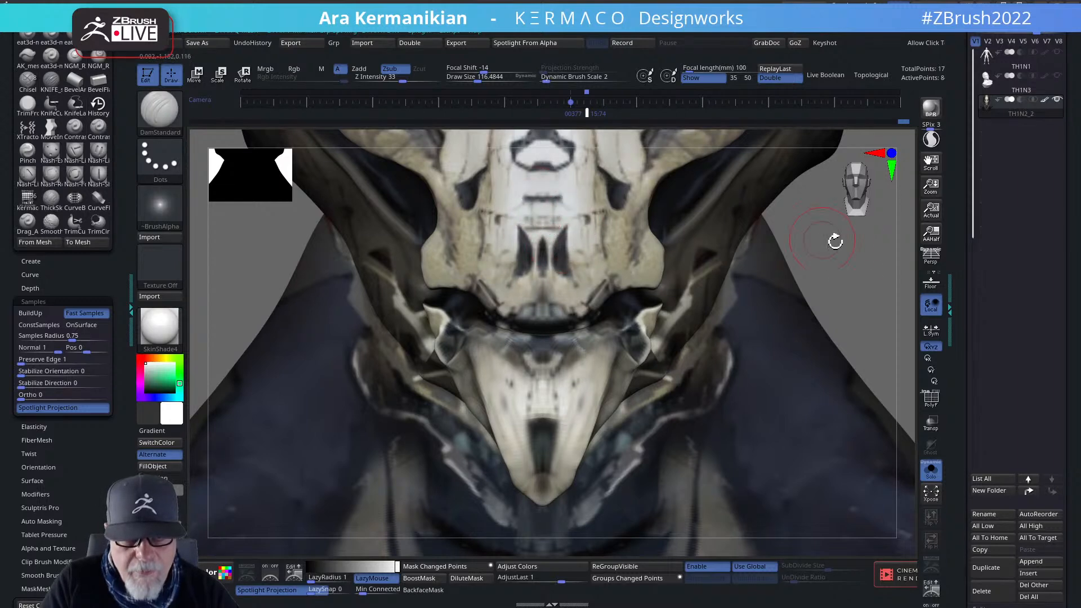
mouse_move(861, 260)
alt+mouse_down()
mouse_move(880, 366)
mouse_move(858, 398)
alt+mouse_up()
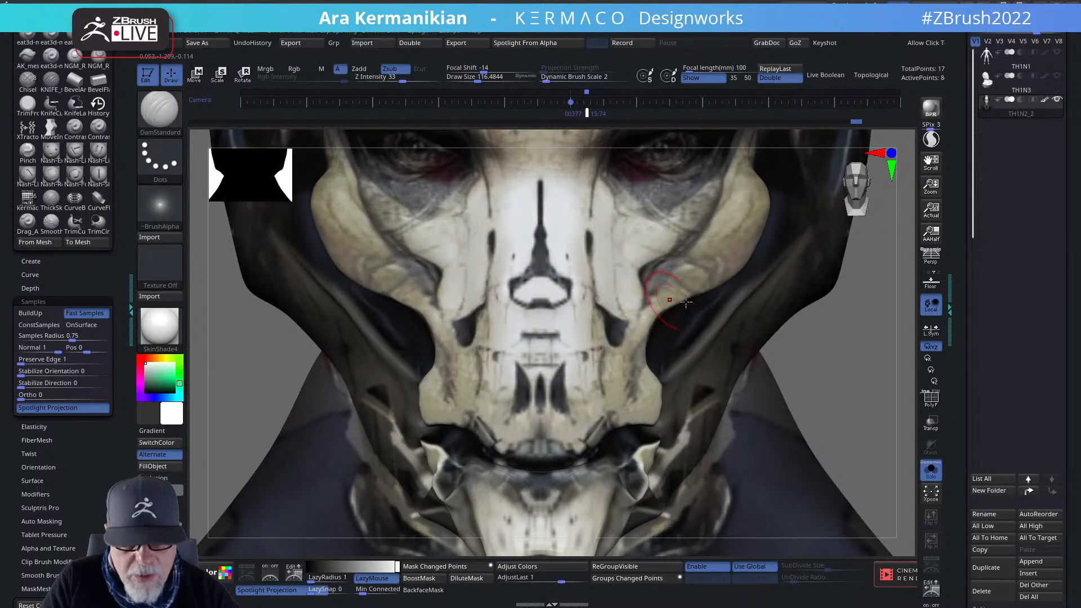
Hide the polypaint on the bust and check the bare chin and jaw sculpt from both sides.
click(1045, 100)
mouse_move(849, 385)
mouse_down()
mouse_move(857, 378)
mouse_move(725, 338)
mouse_move(659, 305)
mouse_up()
drag(807, 340, 719, 336)
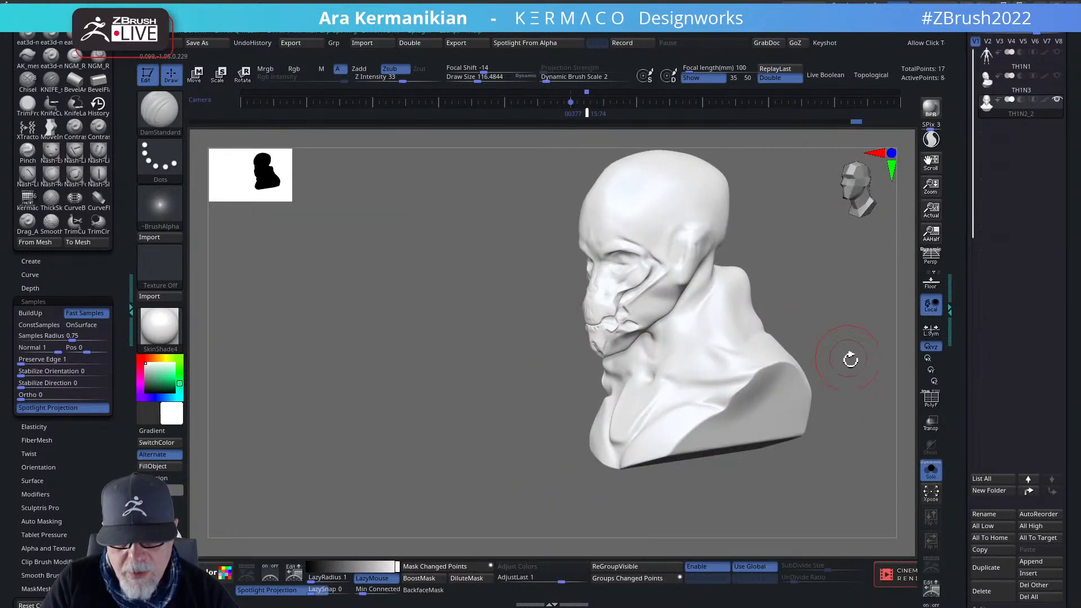
mouse_move(850, 357)
mouse_down()
mouse_move(789, 304)
mouse_move(708, 357)
mouse_up()
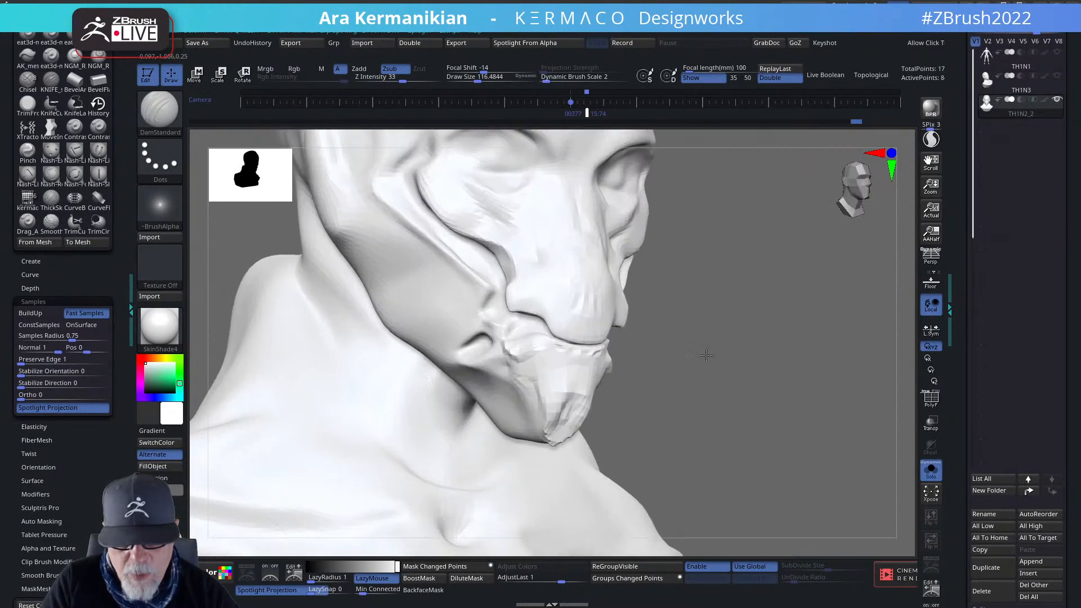
drag(548, 417, 546, 451)
drag(620, 437, 590, 446)
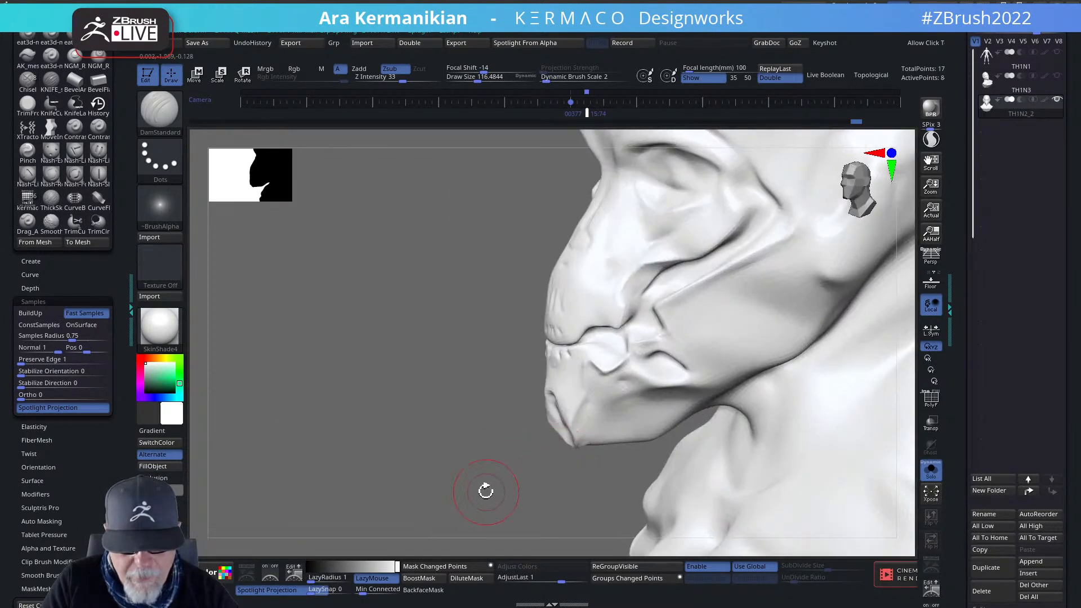
mouse_move(485, 490)
mouse_down()
mouse_move(468, 498)
mouse_move(589, 421)
mouse_move(572, 431)
mouse_up()
Choose the hPolish brush and smooth the lower chin plate around the slot.
right_click(567, 422)
click(597, 448)
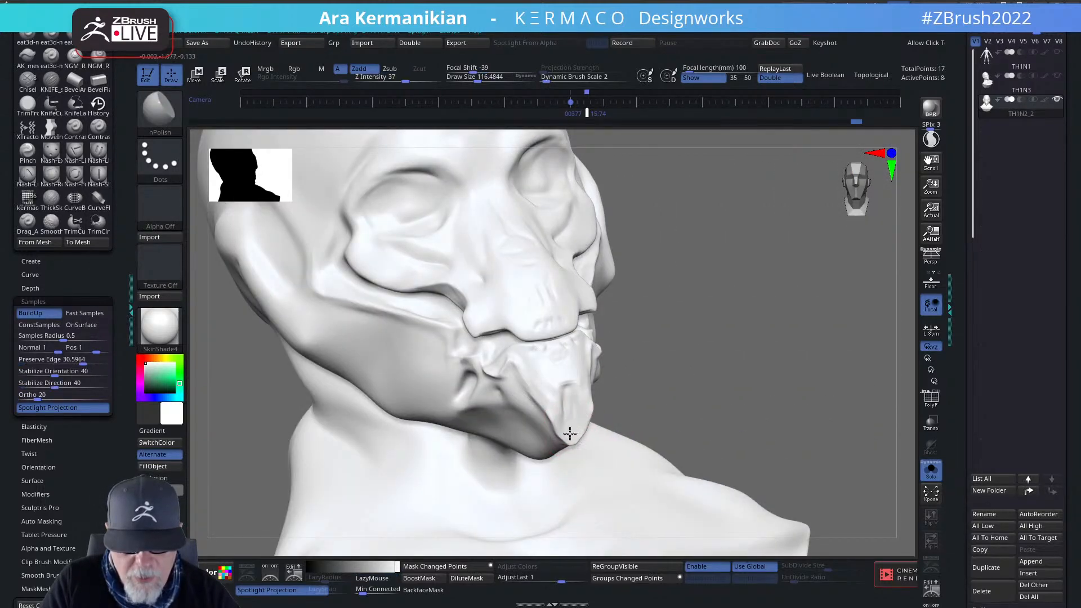
mouse_move(741, 401)
mouse_down()
mouse_move(686, 356)
mouse_move(664, 394)
mouse_up()
mouse_move(526, 416)
shift+mouse_down()
mouse_move(529, 405)
mouse_move(594, 437)
mouse_move(555, 377)
shift+mouse_up()
Set the draw size to about 72 and reshape the chin tip into a narrower point with the Move brush.
key(s)
right_click(535, 394)
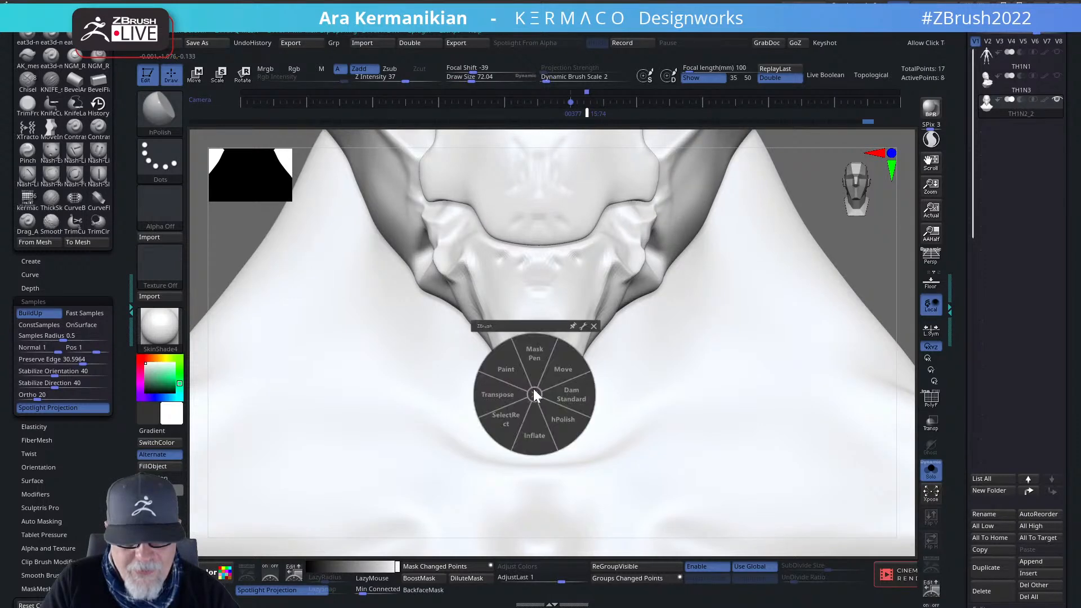
click(562, 369)
drag(563, 394, 551, 399)
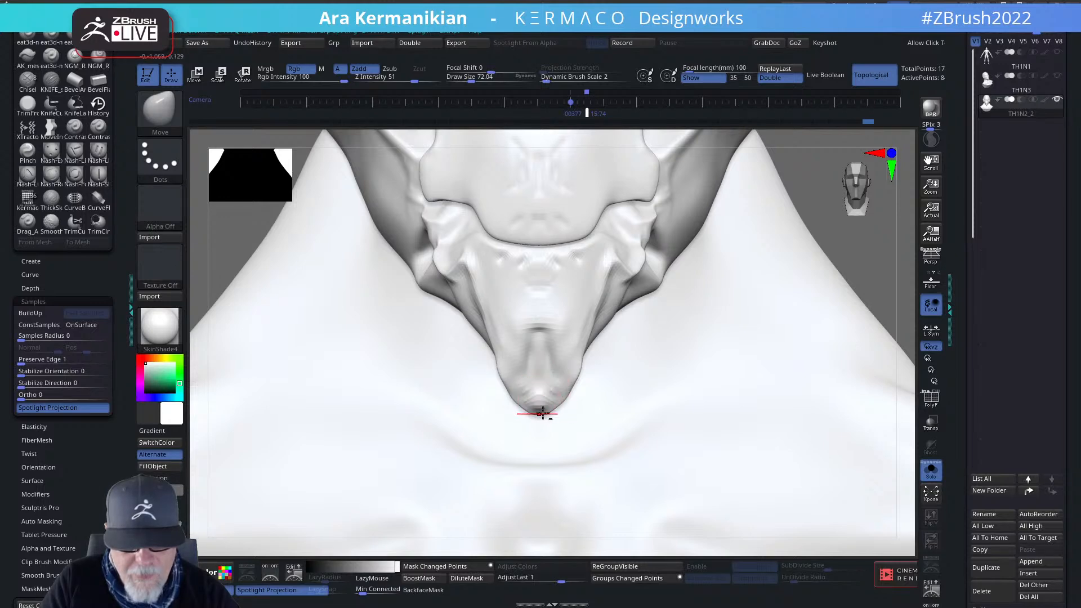
right_drag(901, 248, 857, 237)
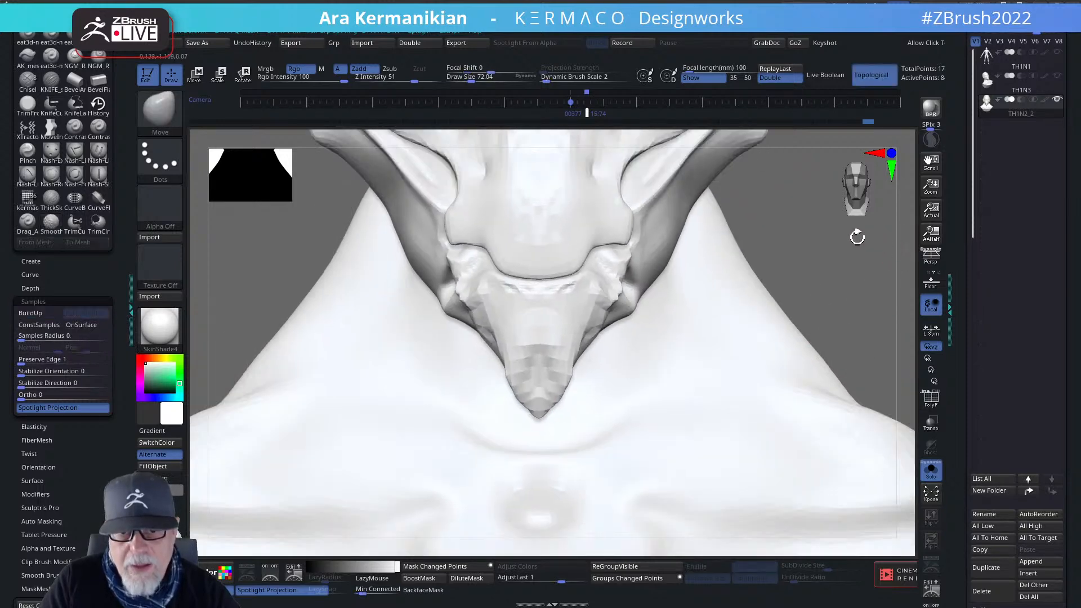
Smooth the tip and underside of the chin in side profile and from below.
key(f)
mouse_move(857, 237)
mouse_down()
mouse_move(749, 321)
mouse_move(775, 310)
mouse_move(794, 338)
mouse_up()
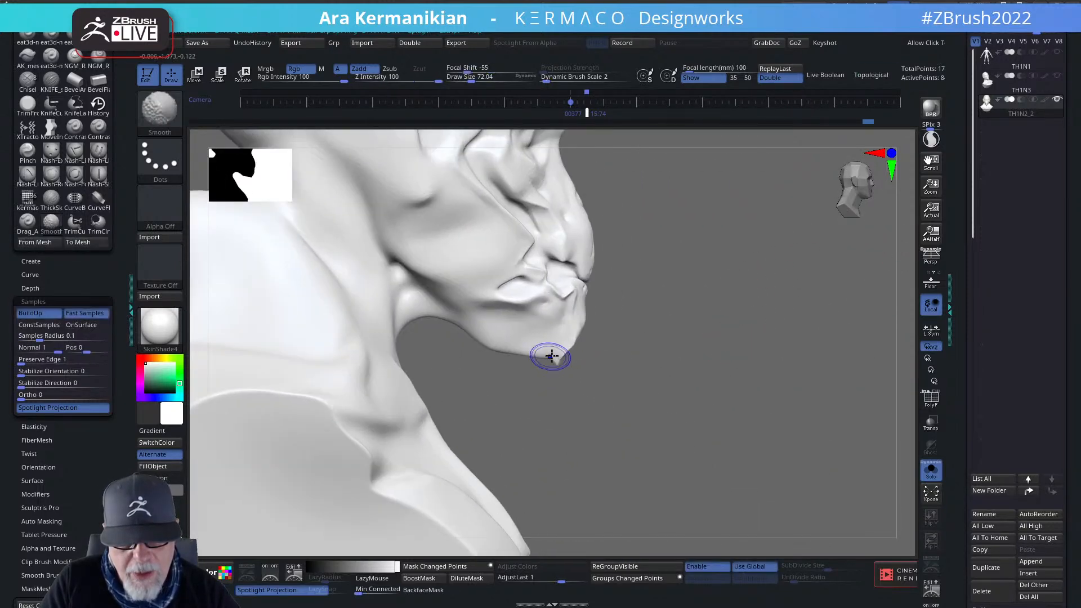
shift+drag(552, 356, 559, 360)
mouse_move(616, 391)
mouse_down()
mouse_move(606, 393)
mouse_move(621, 348)
mouse_up()
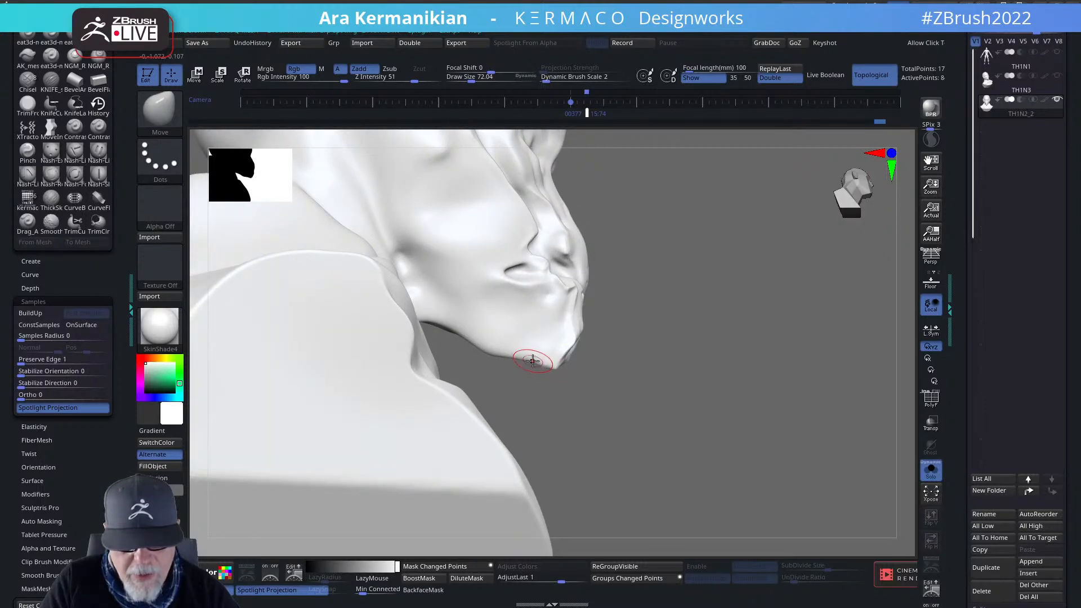
shift+drag(506, 362, 515, 362)
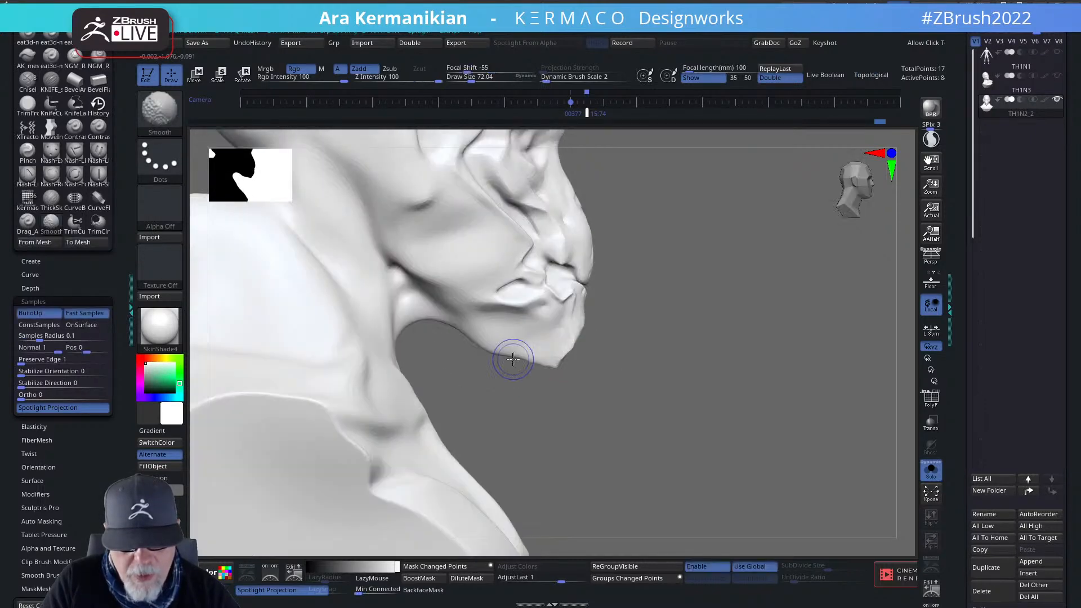
shift+drag(736, 381, 631, 372)
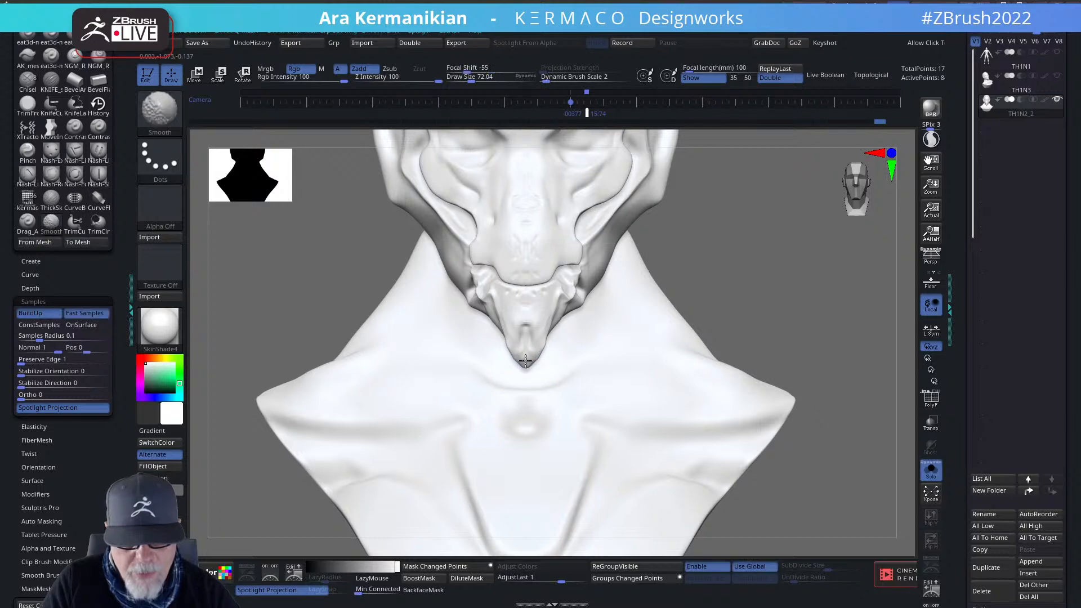
Check the reshaped chin from a three-quarter view and frame the whole bust from the front.
key(f)
drag(738, 351, 683, 282)
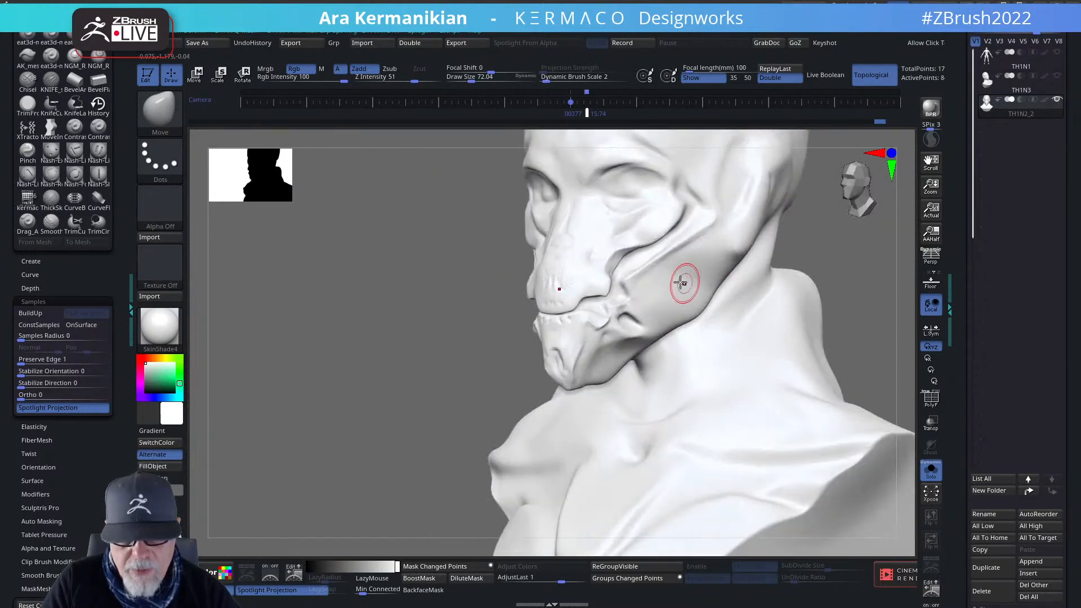
alt+drag(857, 283, 778, 326)
shift+drag(779, 325, 608, 322)
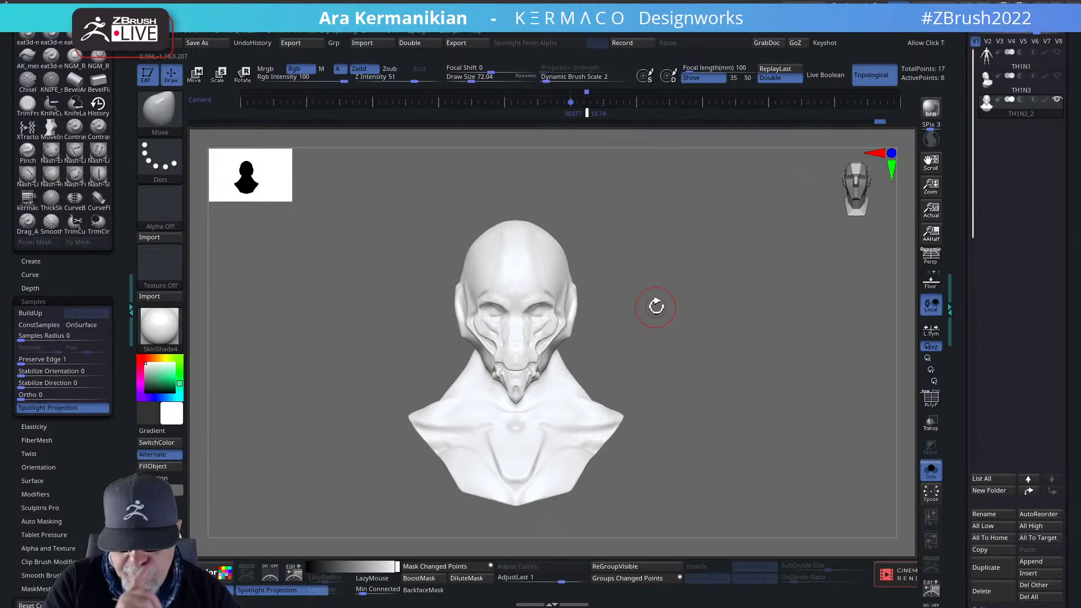
Show the skull-mask reference image in Spotlight at full opacity, compare it with the bust, and hide it again.
key(shift+z)
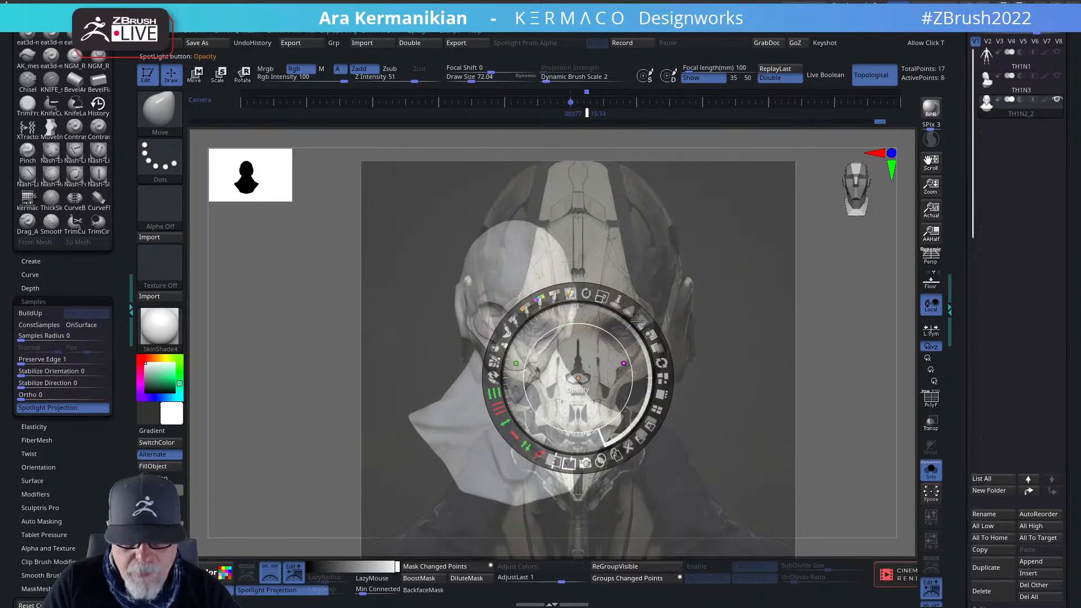
drag(641, 324, 575, 425)
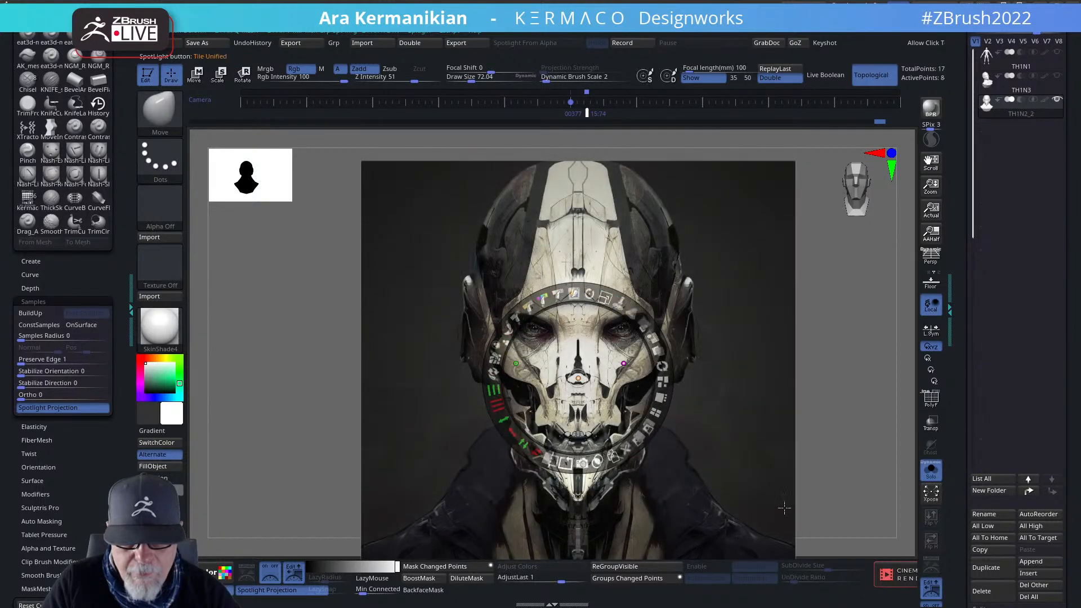
key(z)
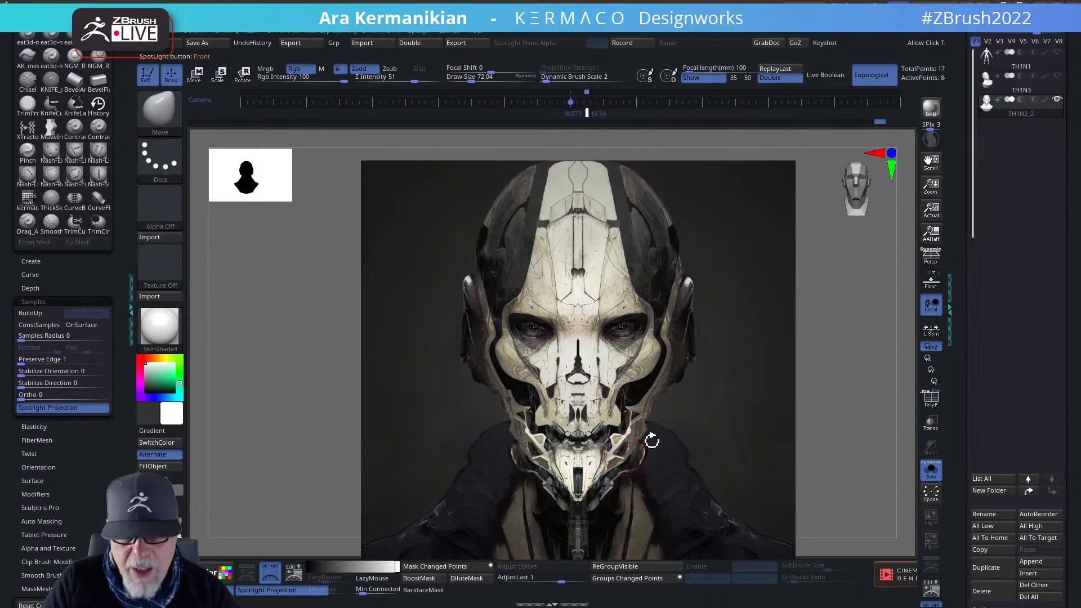
key(shift+z)
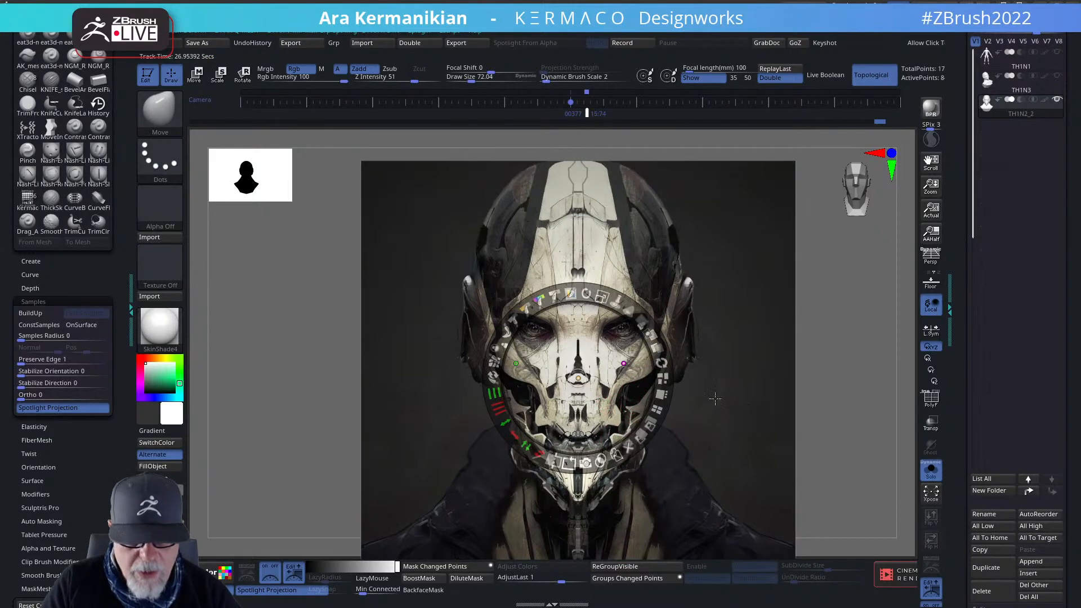
key(z)
key(shift+z)
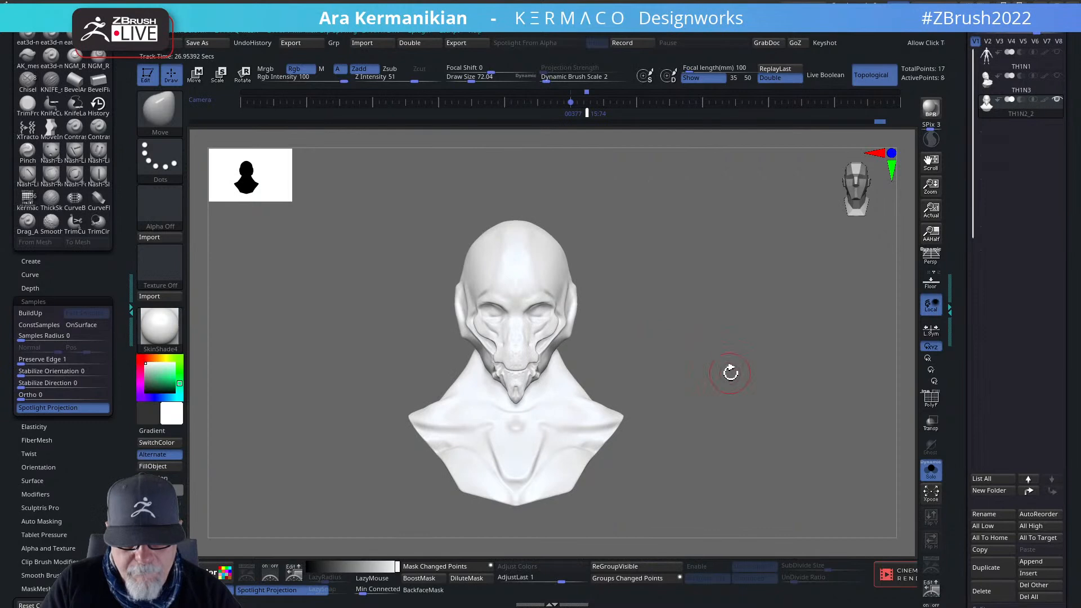
Examine the cheek, jaw and head shape from the front and in side profile.
alt+drag(731, 373, 800, 434)
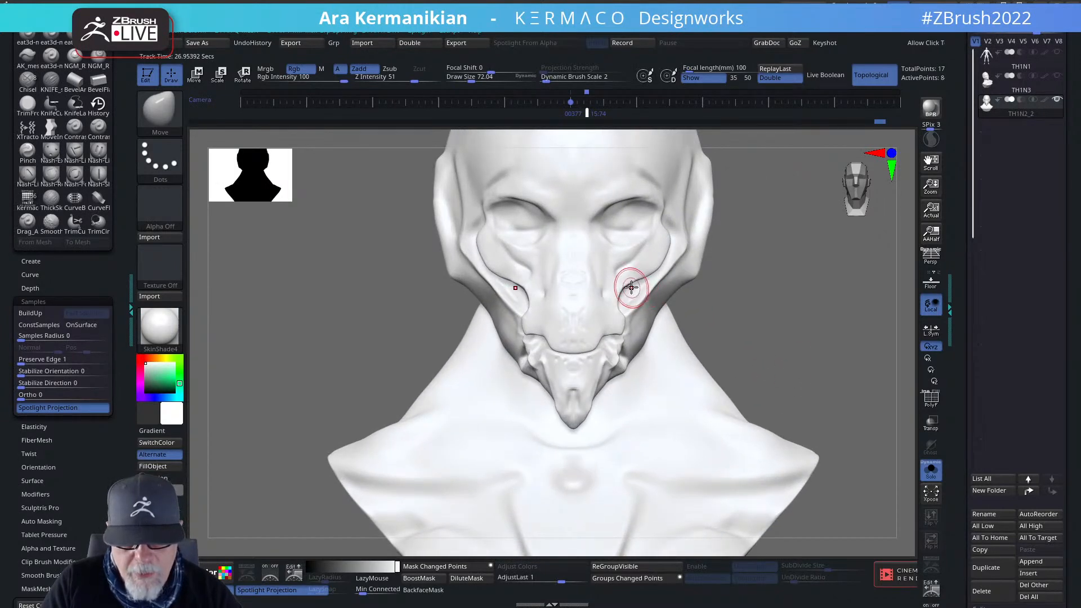
mouse_move(818, 326)
mouse_down()
mouse_move(676, 300)
mouse_move(615, 304)
mouse_up()
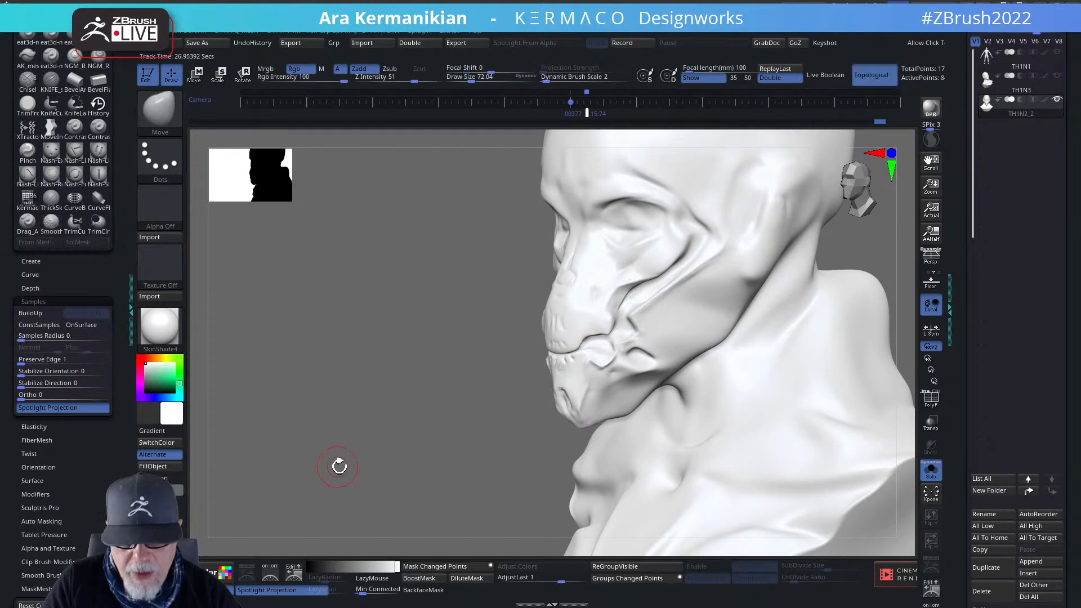
alt+drag(339, 466, 319, 464)
shift+drag(806, 322, 625, 306)
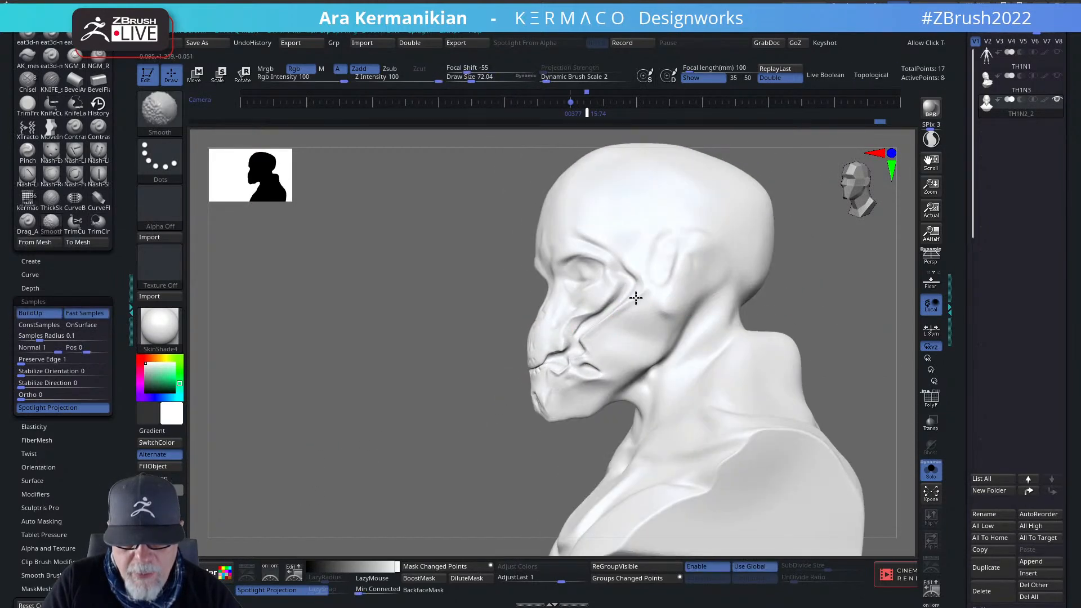
mouse_move(818, 290)
shift+mouse_down()
mouse_move(850, 291)
mouse_move(847, 333)
shift+mouse_up()
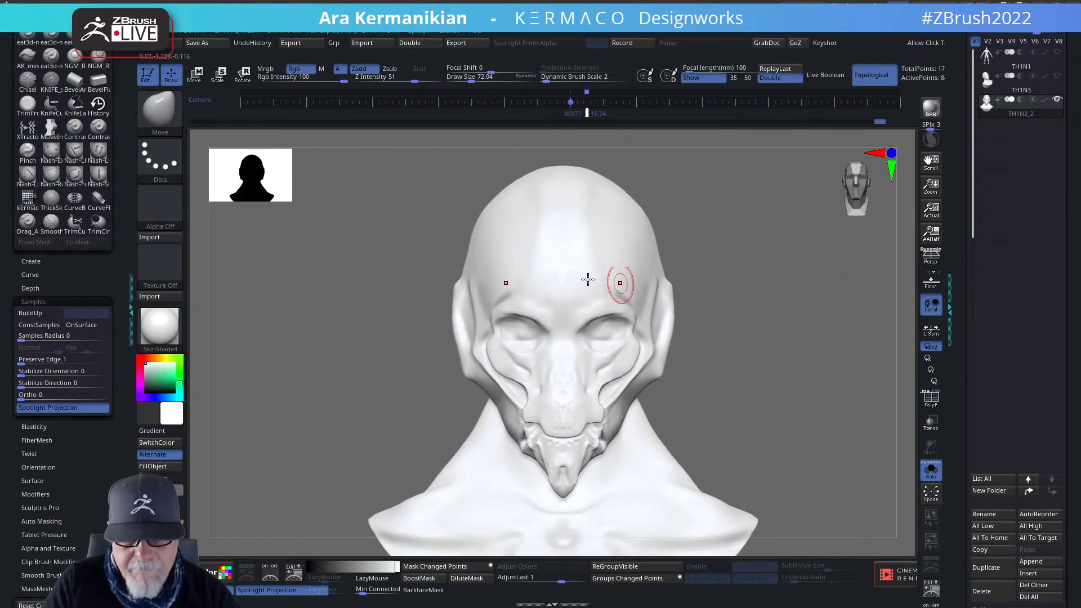
Carve sharper brow creases along the upper edges of both eye sockets with the DamStandard brush and soften them.
right_click(553, 290)
click(591, 288)
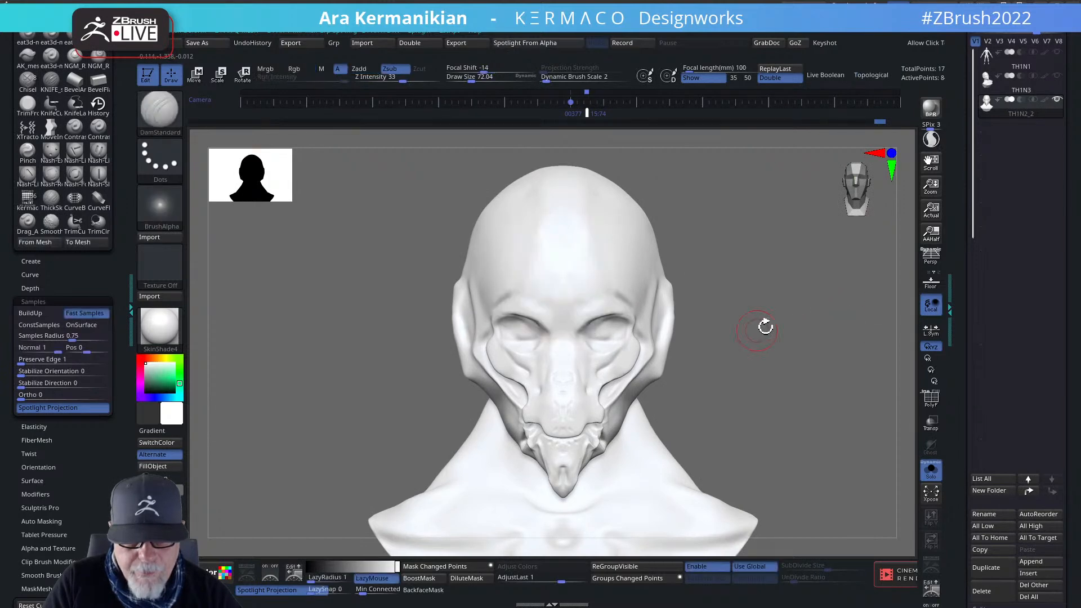
mouse_move(814, 306)
alt+mouse_down()
mouse_move(843, 316)
mouse_move(845, 344)
alt+mouse_up()
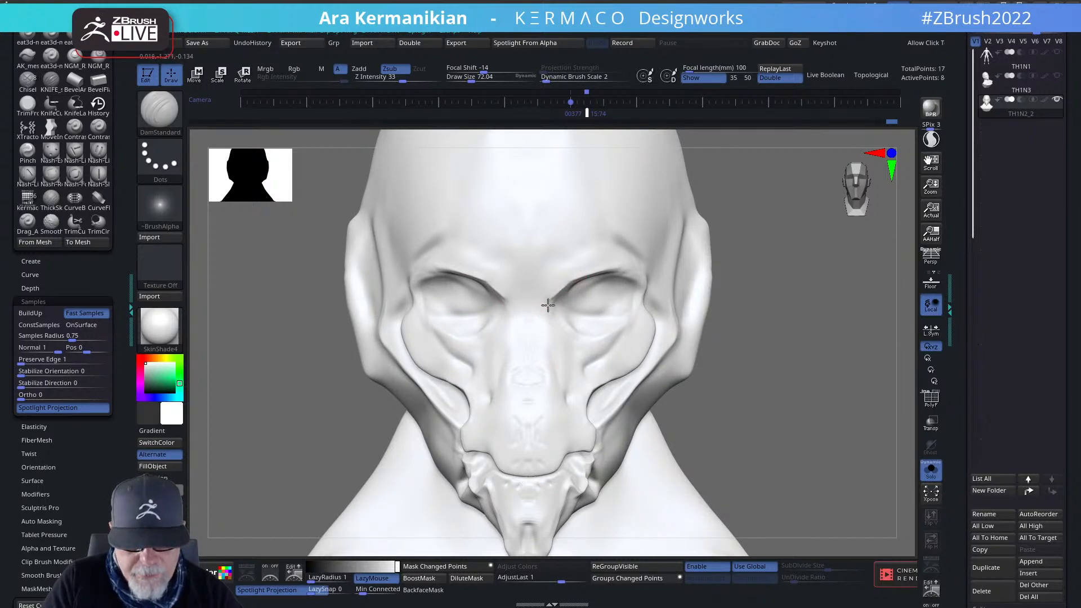
key(shift)
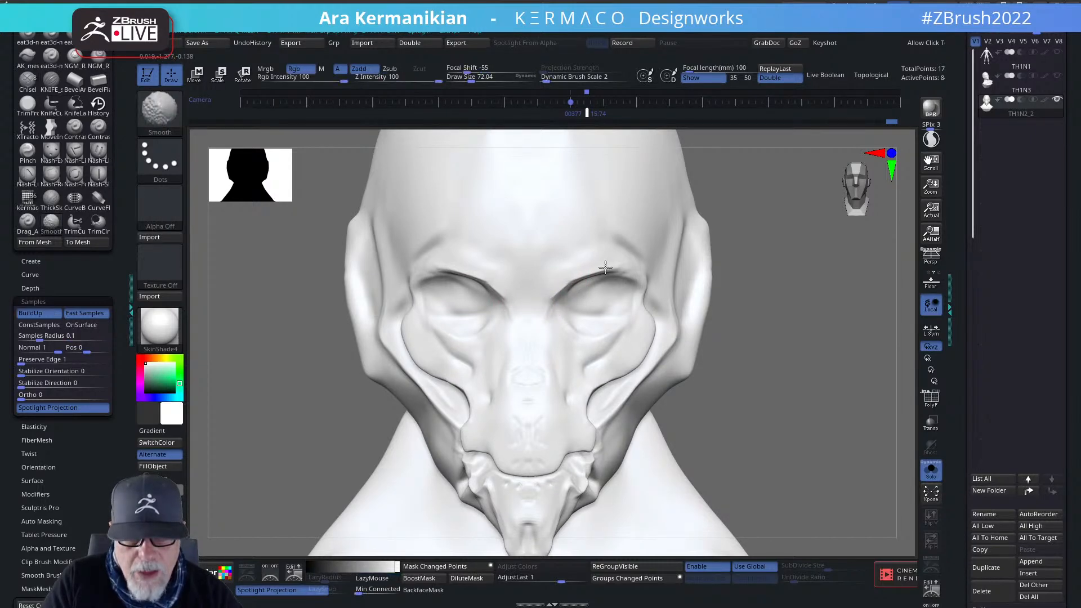
Carve the underside of the brow at the upper rim of the eye sockets with the DamStandard brush and smooth it.
mouse_move(808, 285)
mouse_down()
mouse_move(763, 254)
mouse_move(704, 261)
mouse_up()
key(shift)
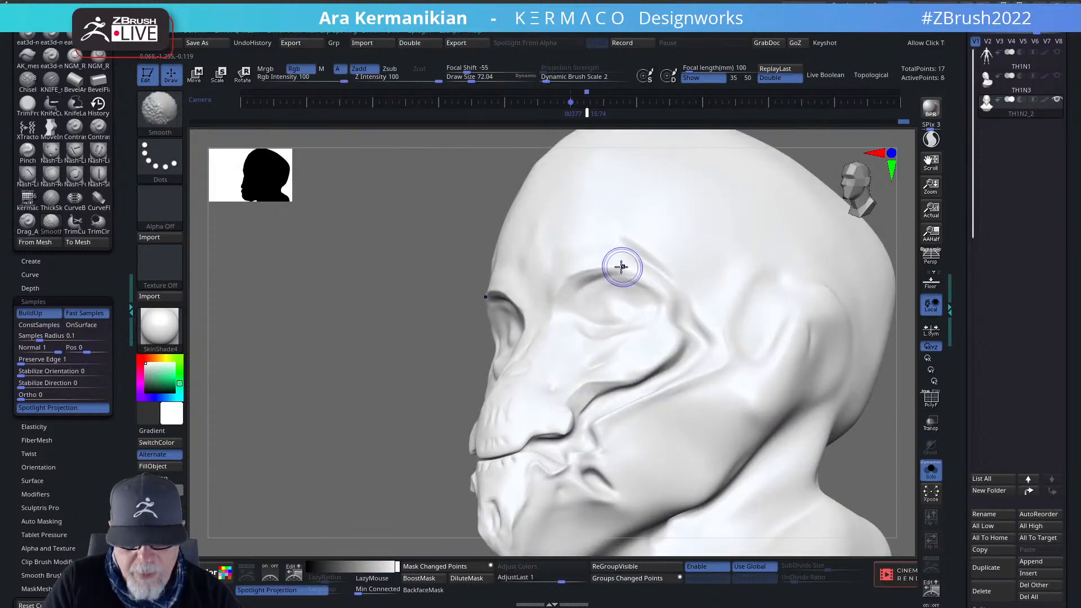
mouse_move(336, 332)
mouse_down()
mouse_move(782, 273)
mouse_move(603, 292)
mouse_up()
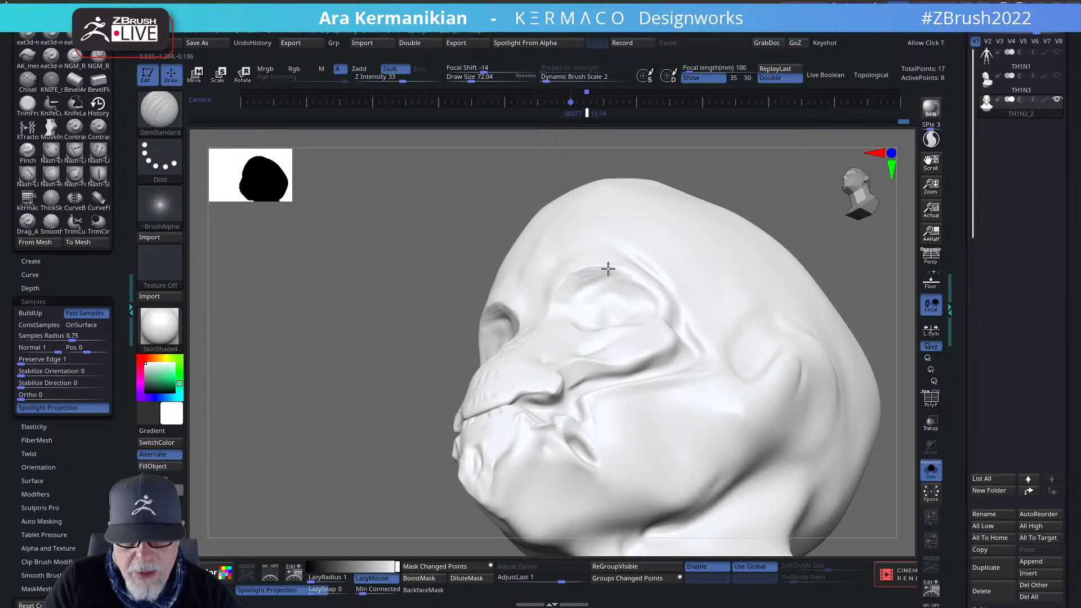
key(shift)
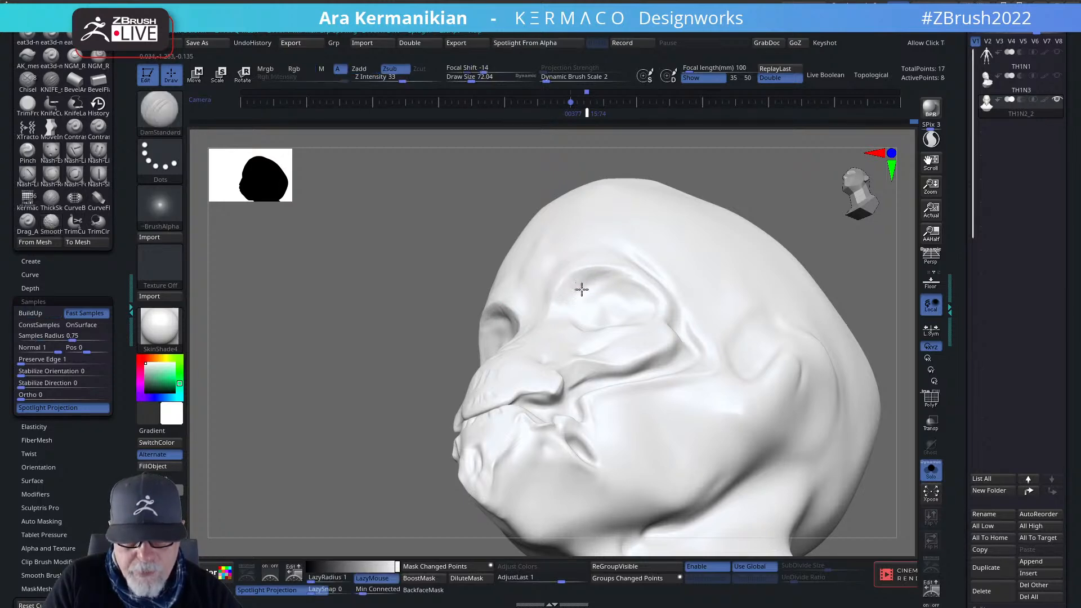
drag(574, 277, 616, 269)
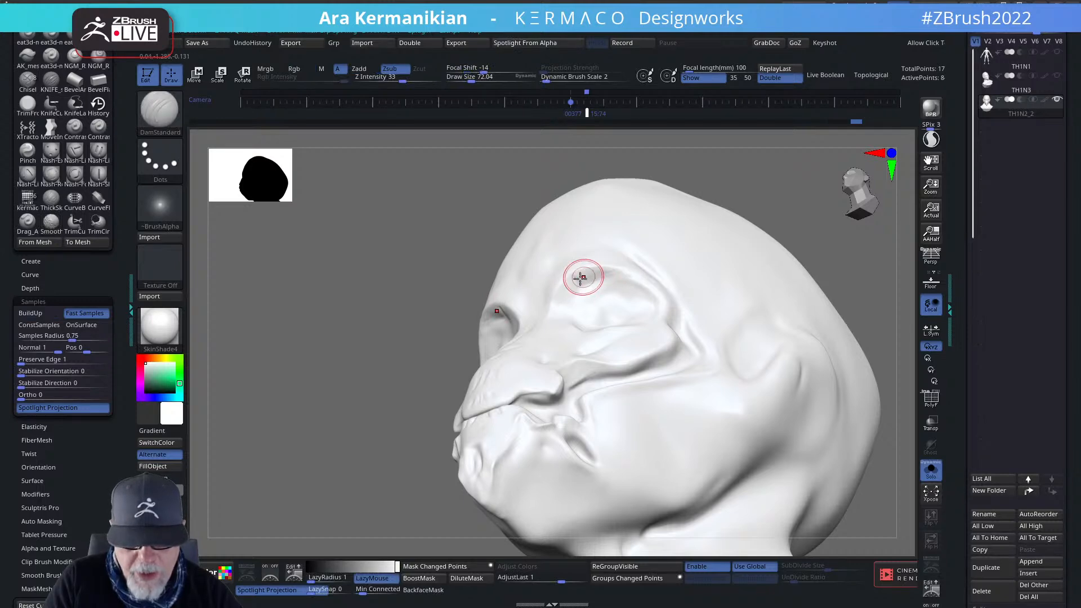
key(shift)
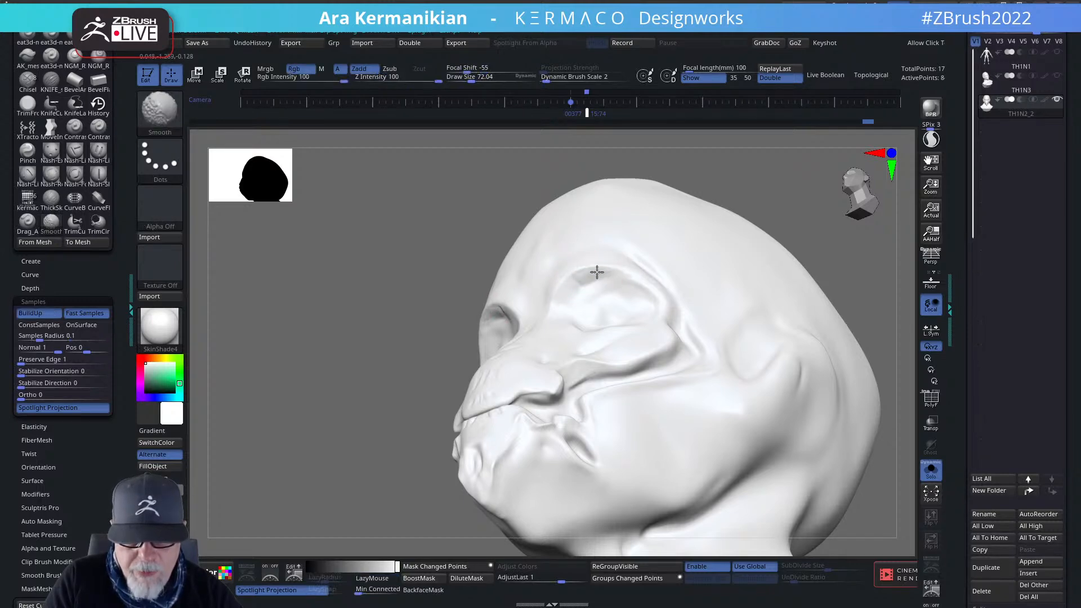
drag(443, 285, 529, 294)
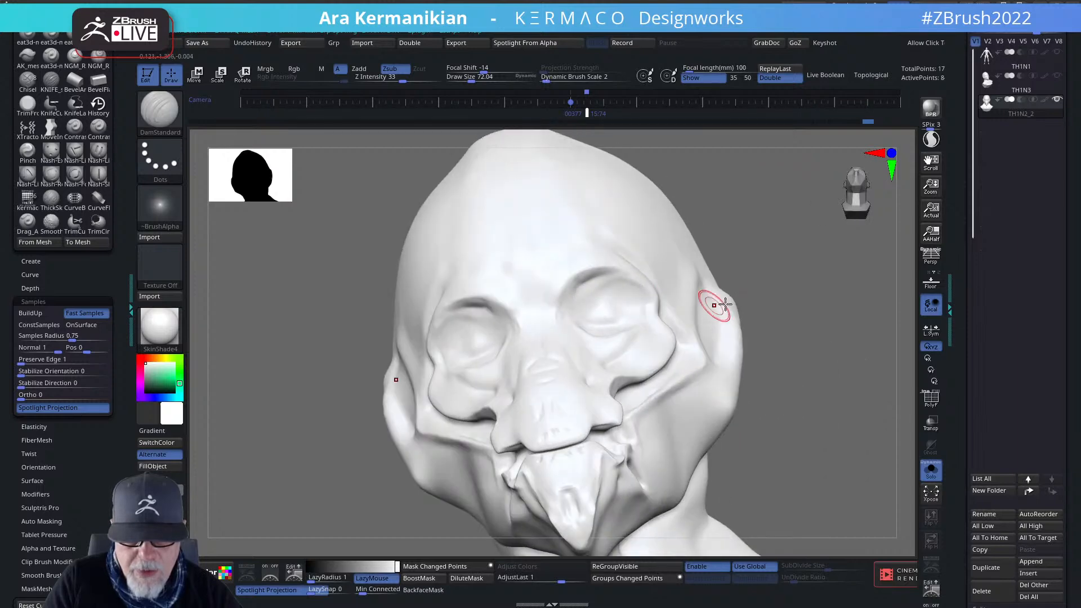
Switch the head mesh to a lower subdivision level for broader form changes.
drag(804, 310, 586, 301)
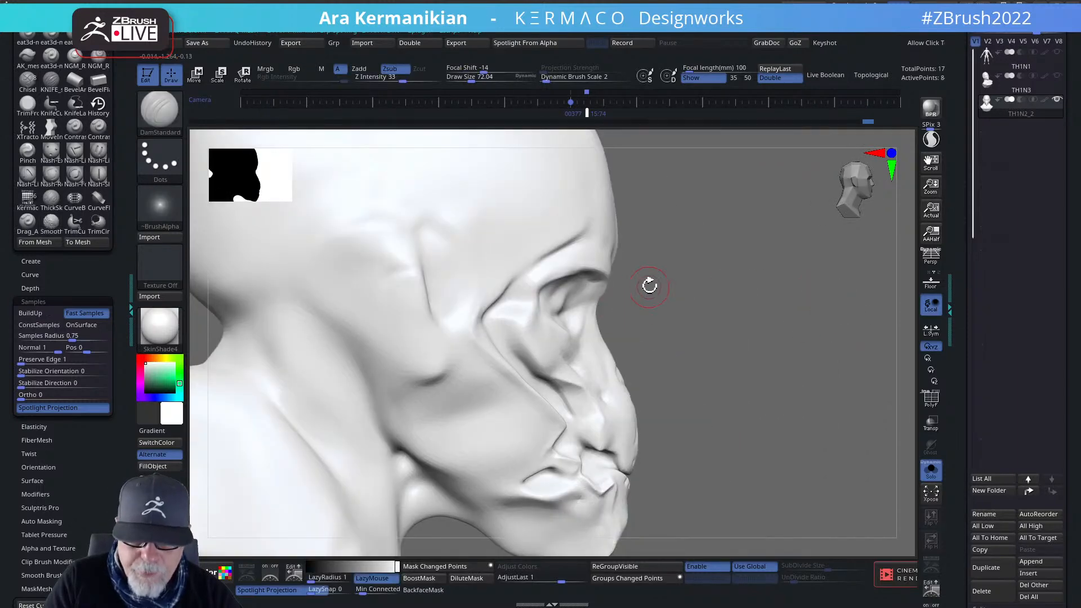
right_click(689, 317)
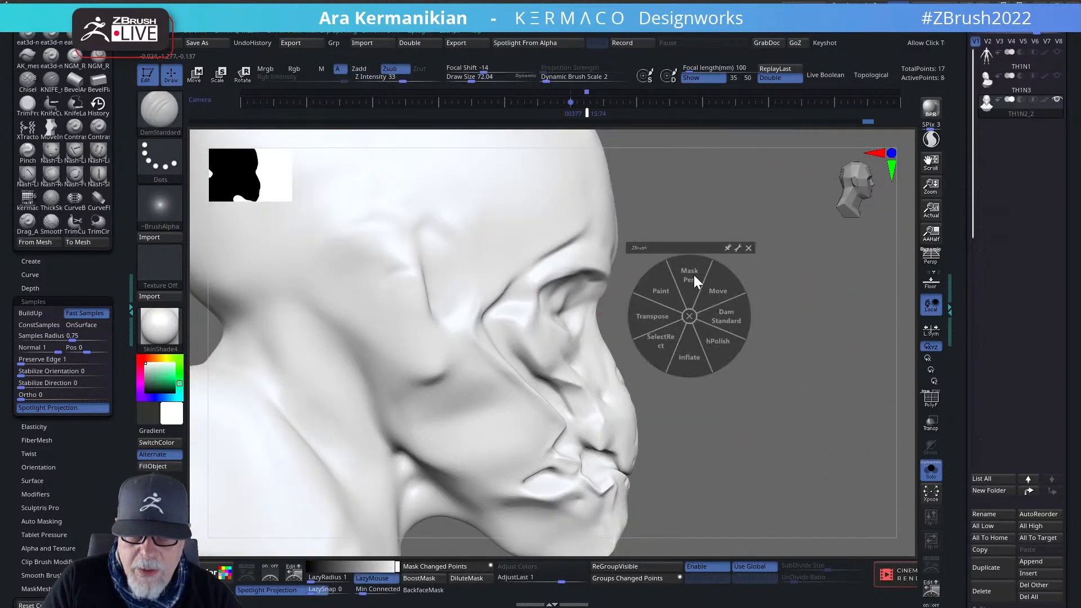
click(695, 317)
key(space)
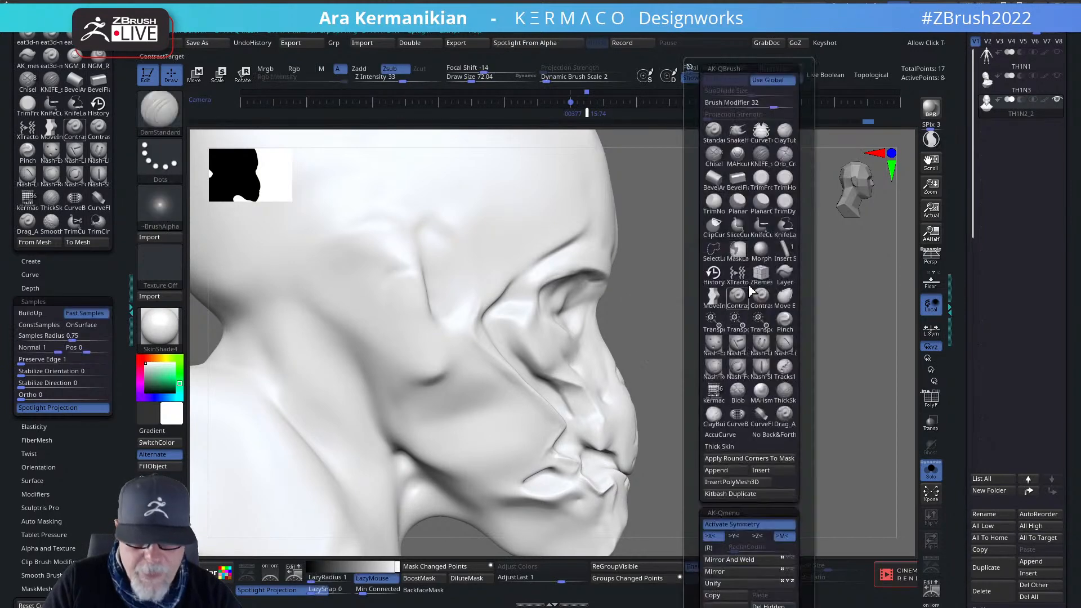
key(2)
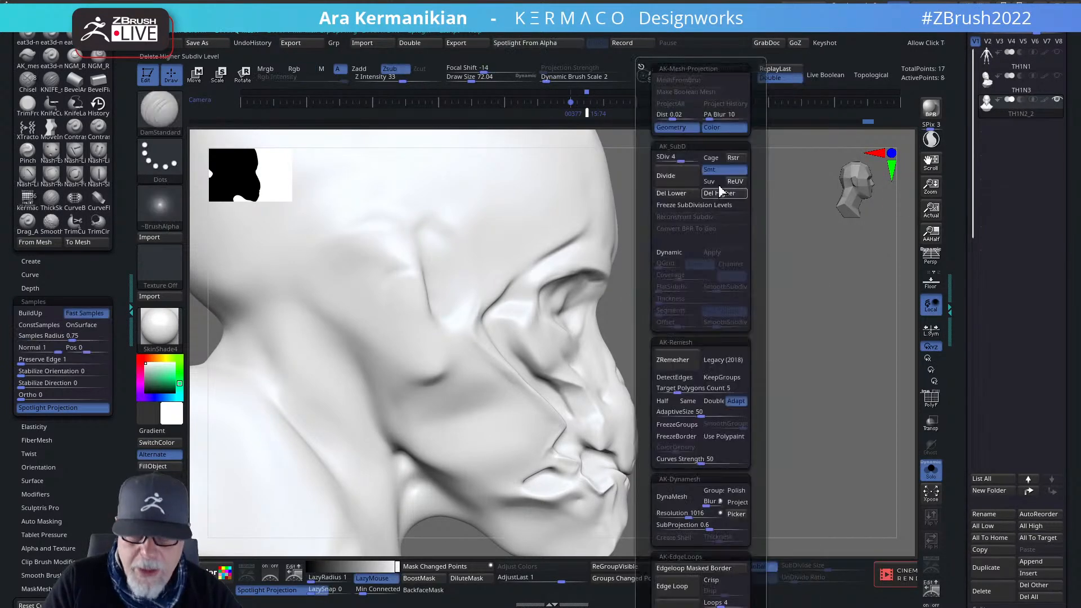
drag(661, 161, 665, 159)
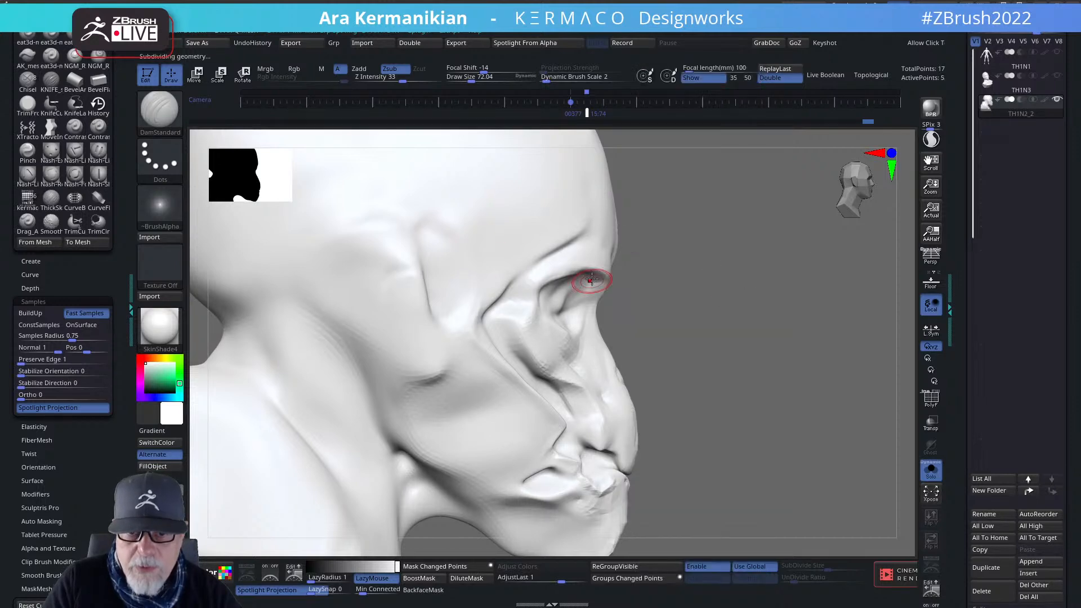
Reshape the brow ridge in side profile with the Move brush at a draw size of about 145.
key(s)
click(647, 279)
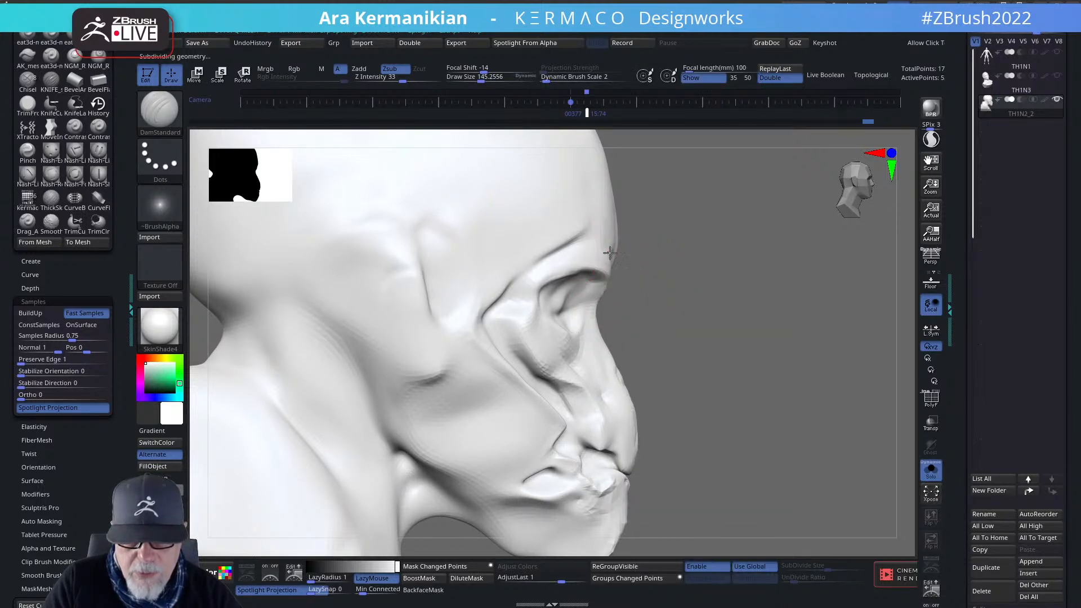
right_click(668, 284)
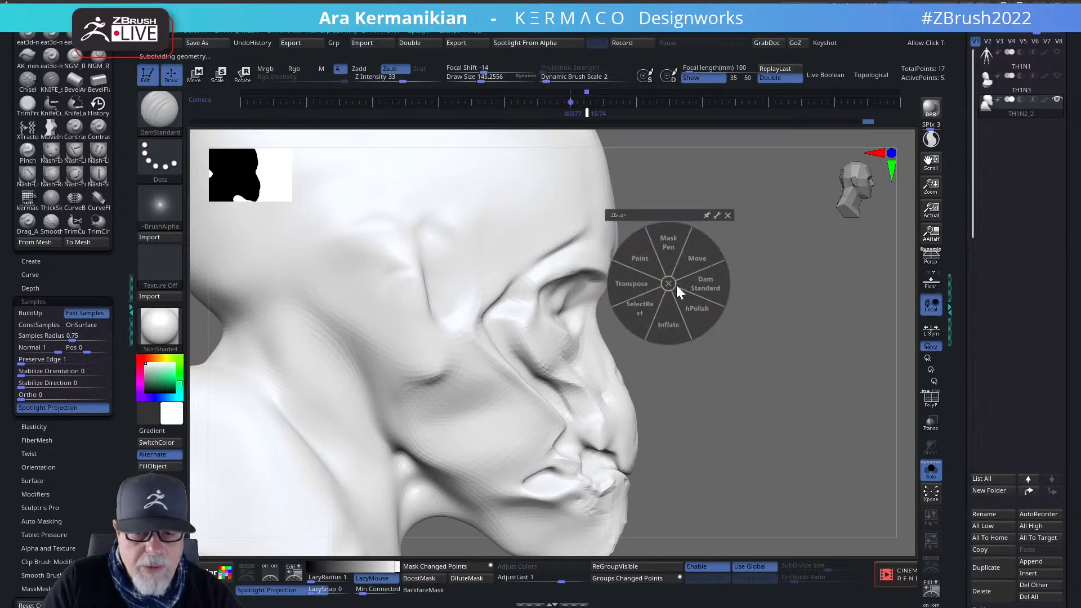
click(690, 255)
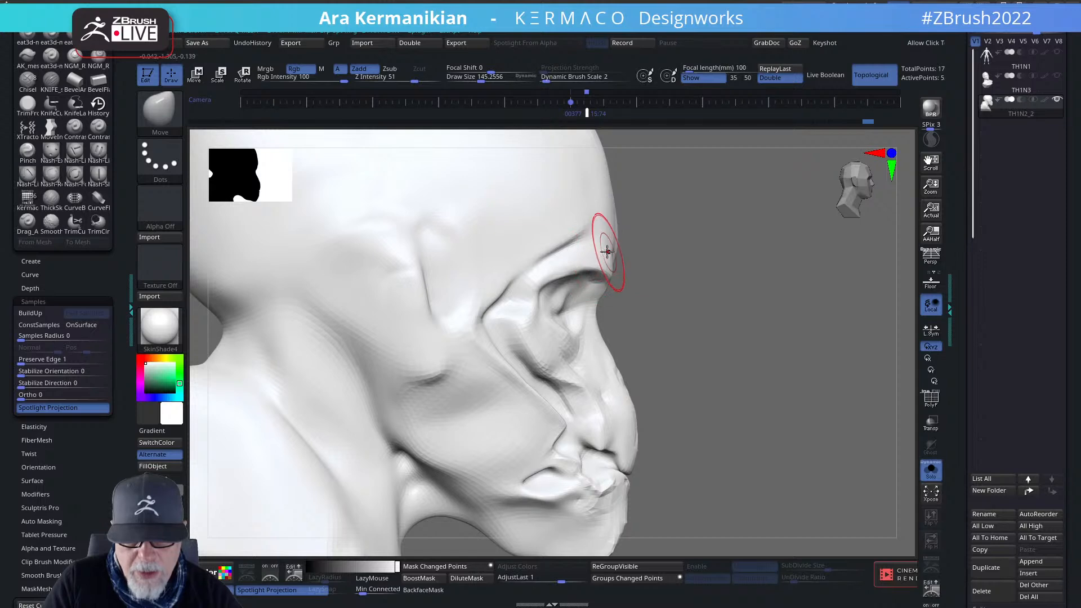
drag(712, 242, 647, 278)
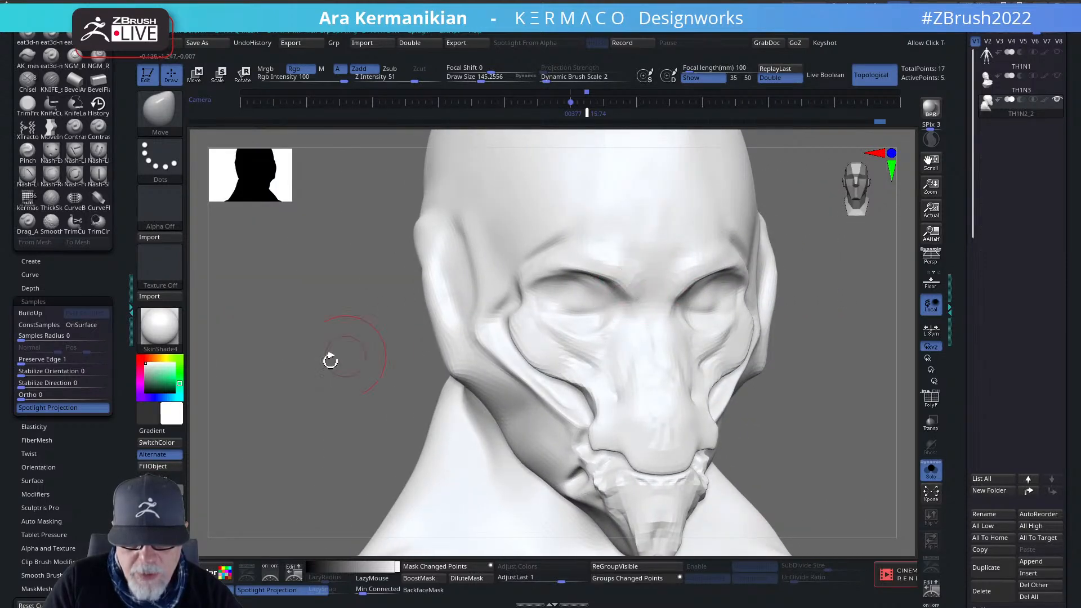
drag(331, 362, 315, 381)
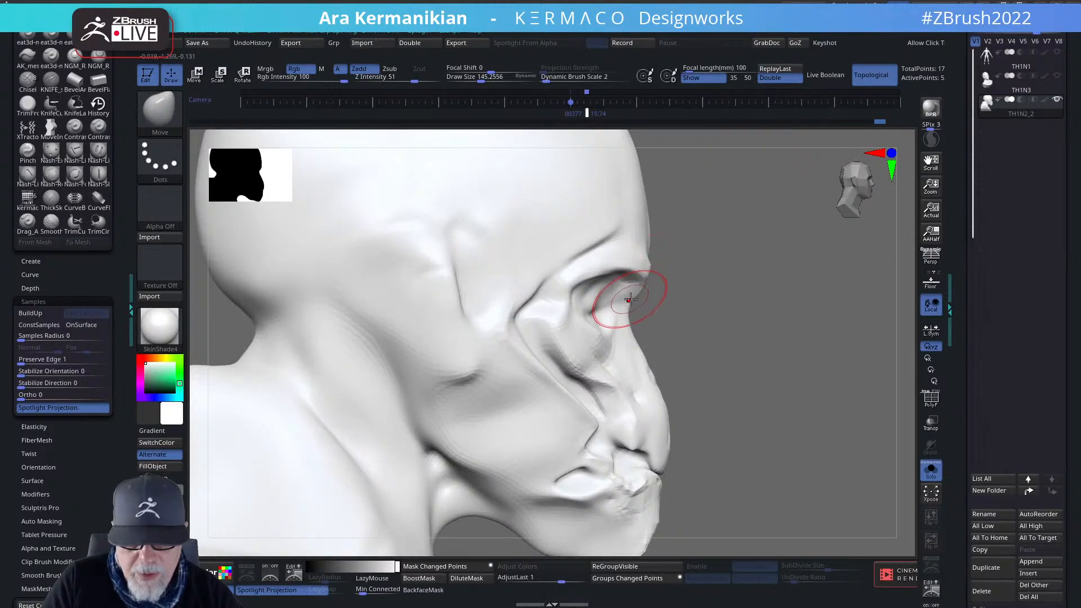
drag(654, 272, 641, 268)
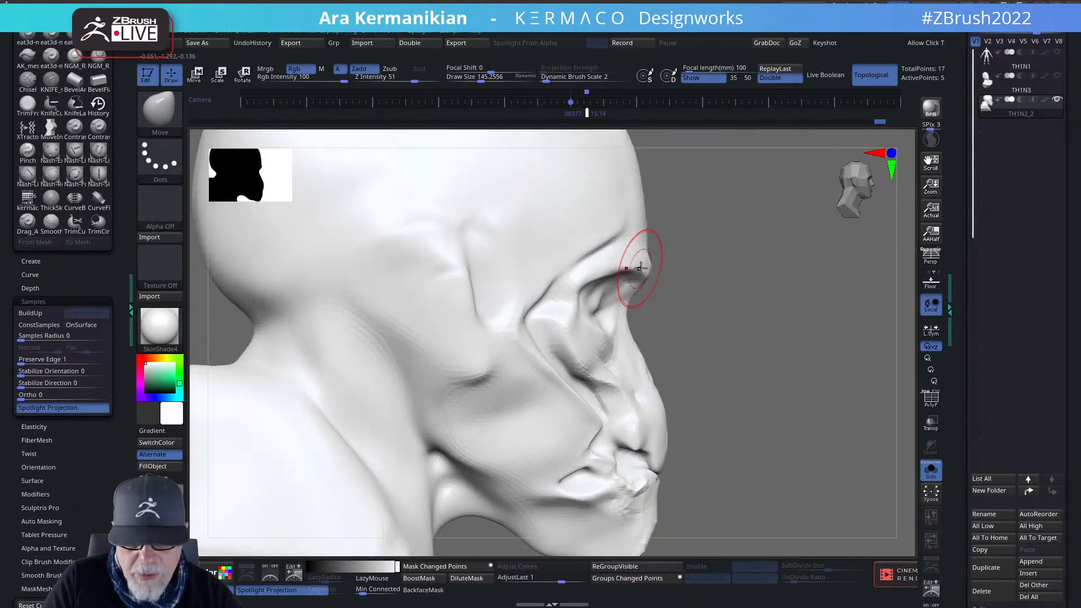
drag(772, 282, 681, 180)
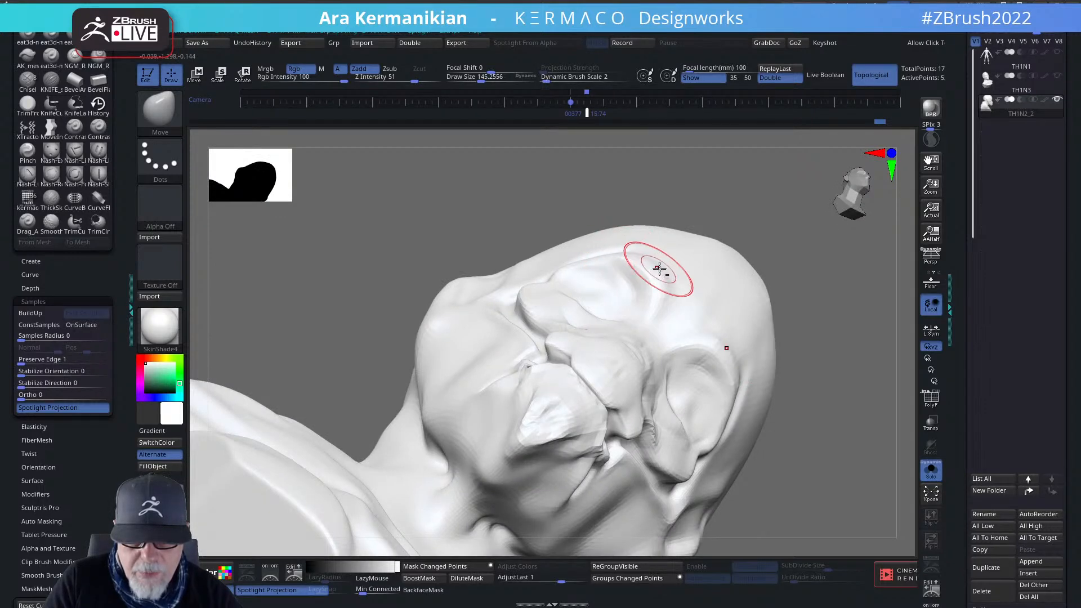
Refine the inner brows and the area between the eye sockets with the Move brush, working from the front and from above.
mouse_move(815, 224)
mouse_down()
mouse_move(879, 358)
mouse_move(861, 425)
mouse_up()
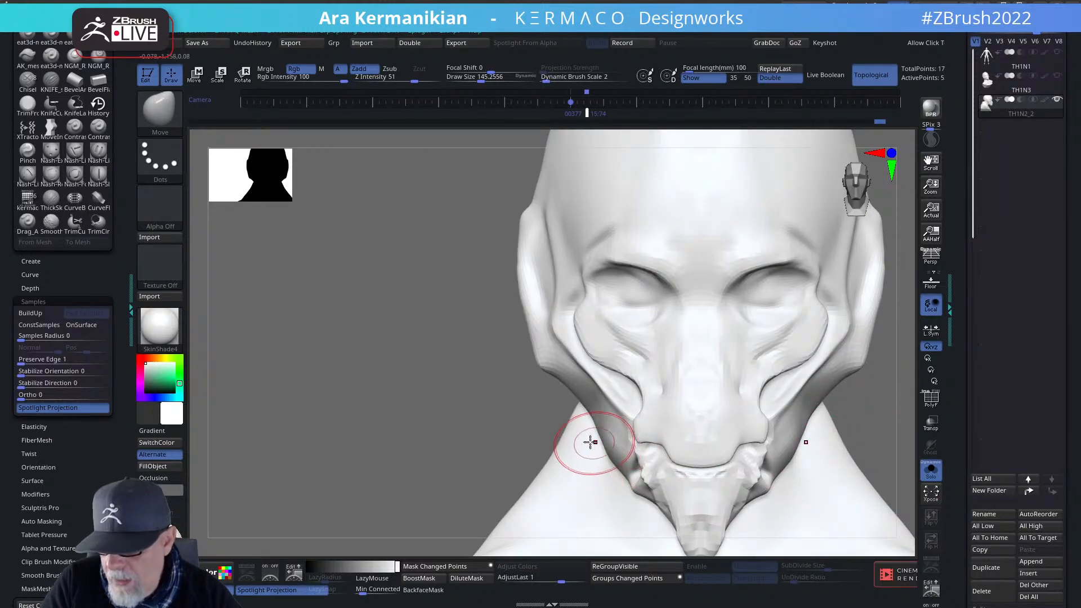
alt+drag(373, 376, 265, 379)
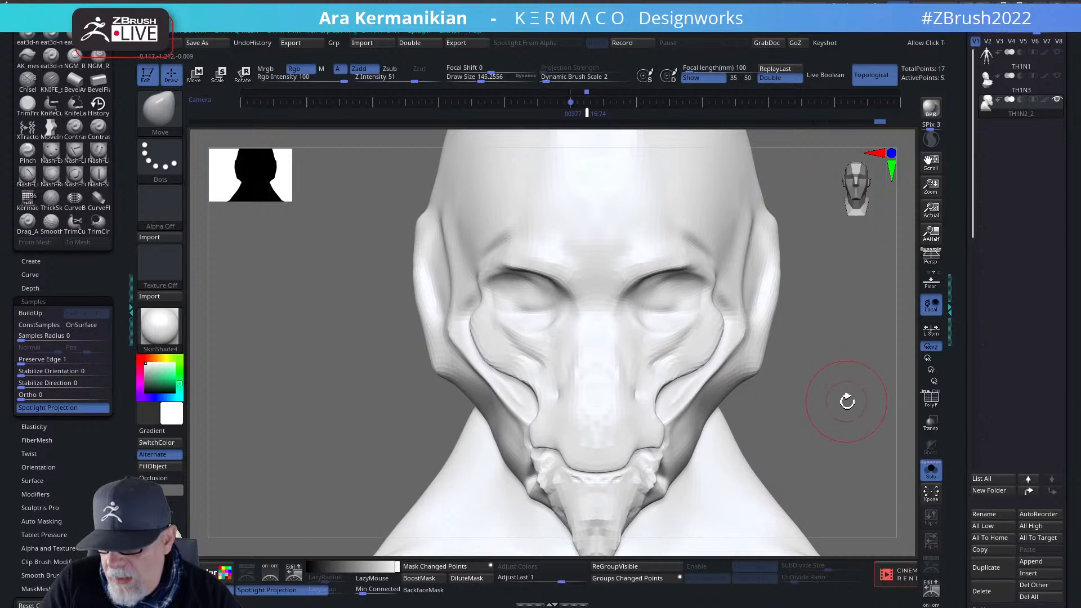
alt+drag(847, 402, 780, 398)
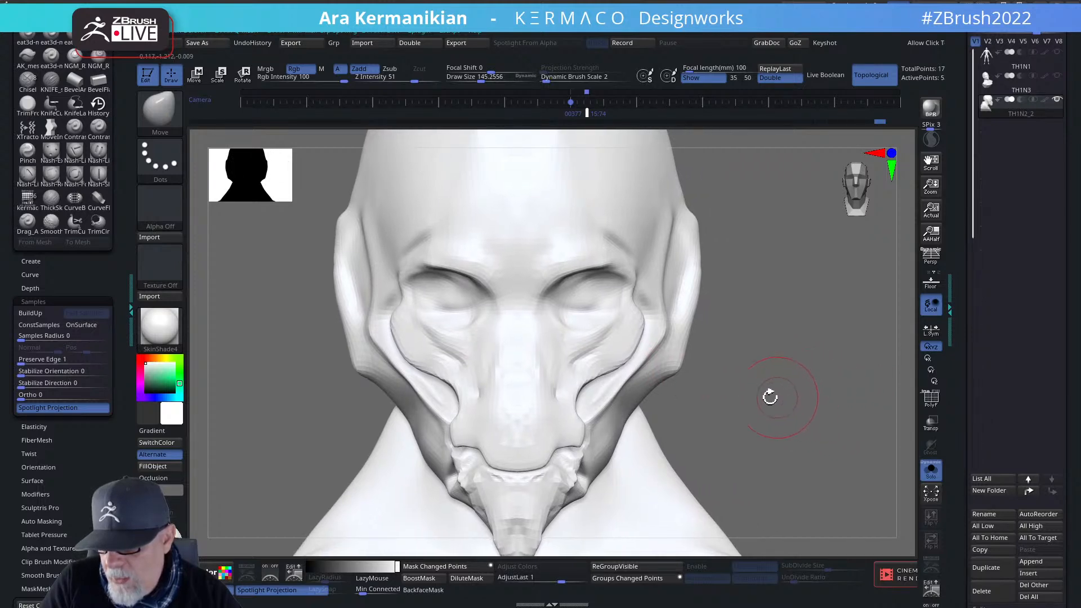
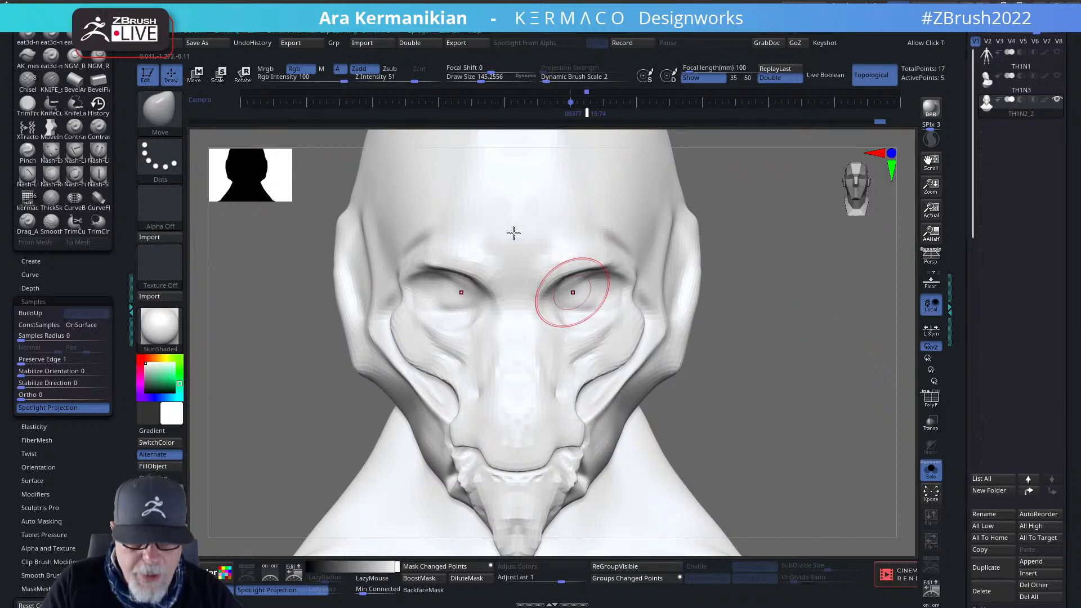
drag(833, 313, 281, 277)
drag(307, 363, 498, 334)
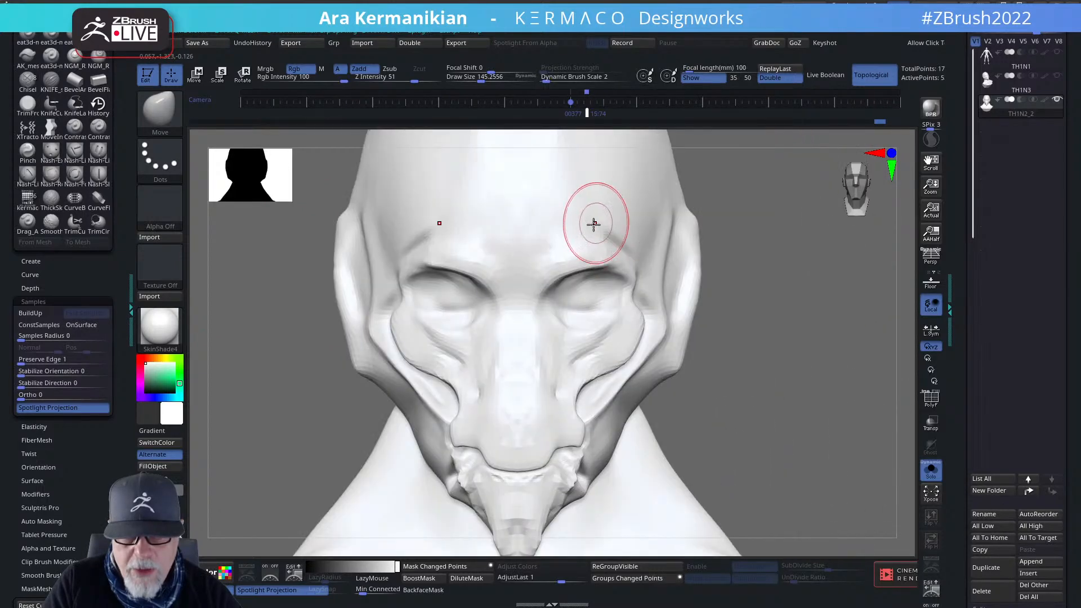
drag(784, 297, 648, 292)
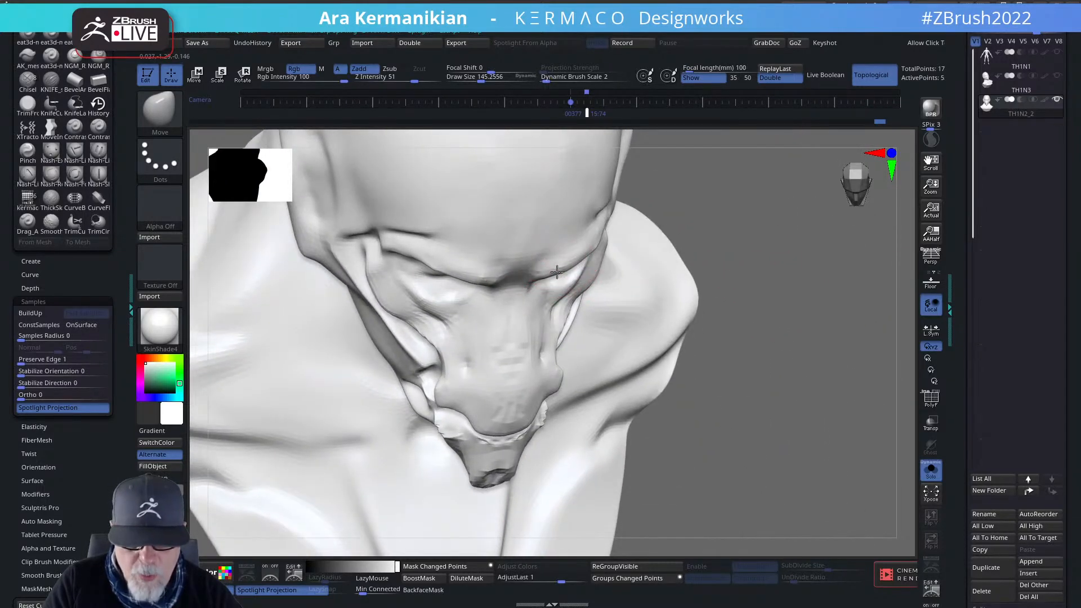
drag(549, 276, 468, 275)
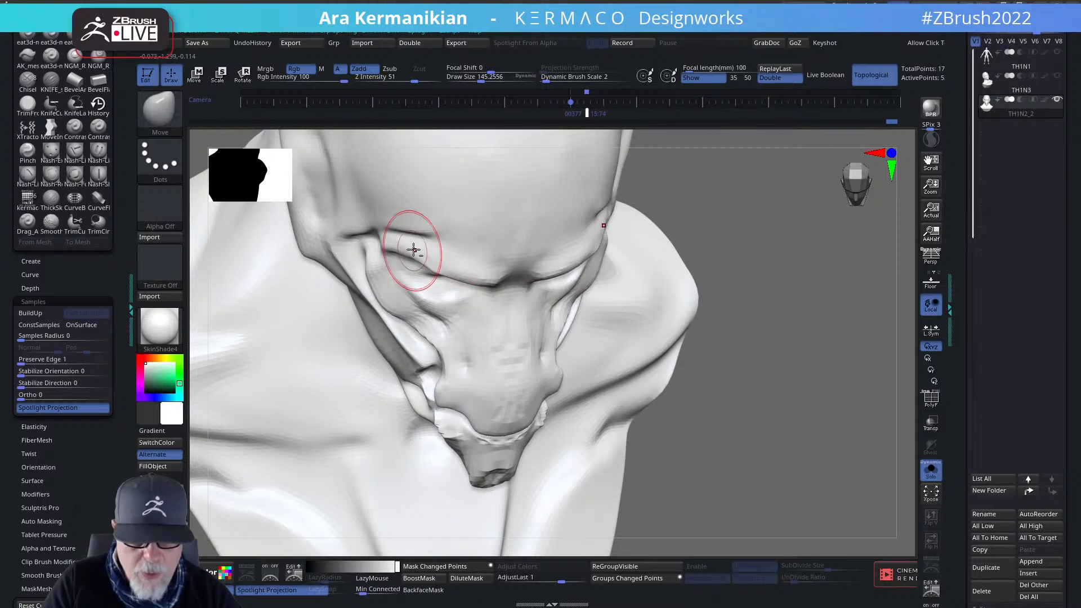
key(shift)
Switch to the DamStandard brush and check the brows and eye sockets from below and from the front.
mouse_move(765, 309)
shift+mouse_down()
mouse_move(794, 307)
mouse_move(811, 246)
mouse_move(803, 243)
shift+mouse_up()
right_click(635, 245)
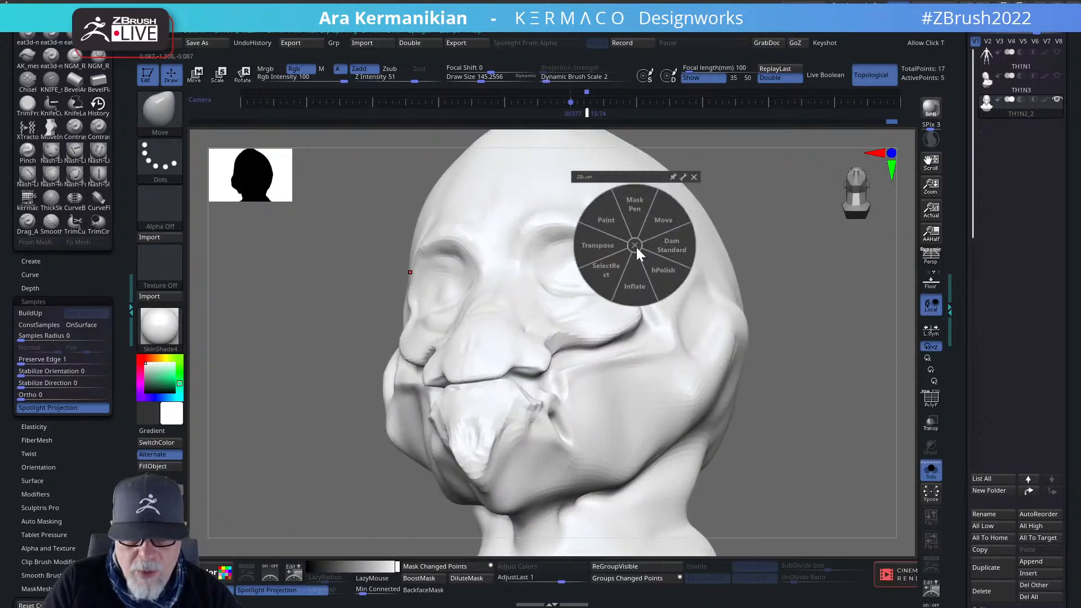
click(673, 246)
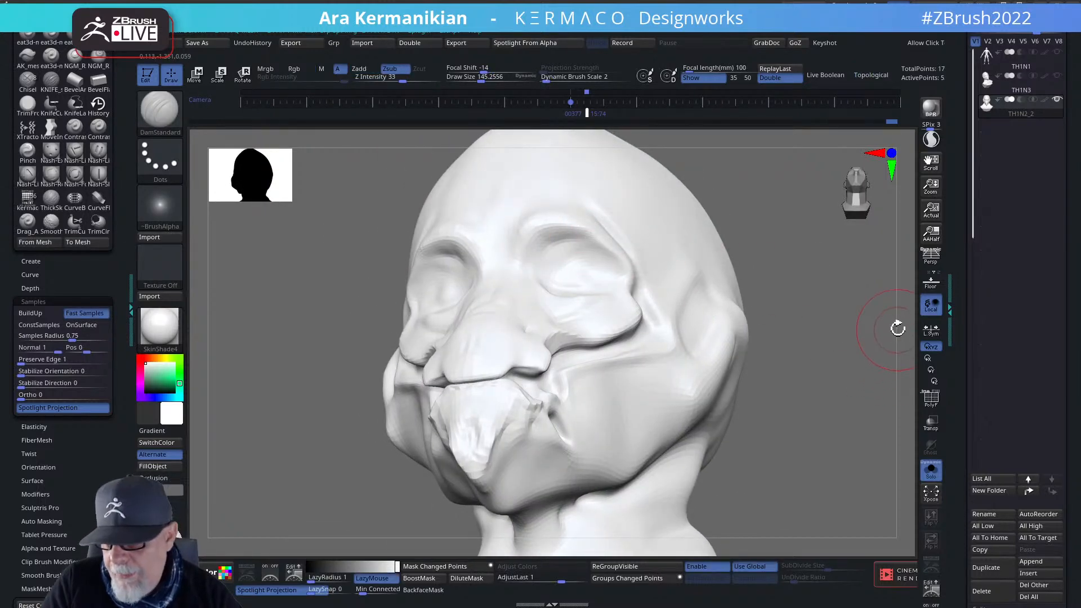
shift+drag(898, 329, 905, 357)
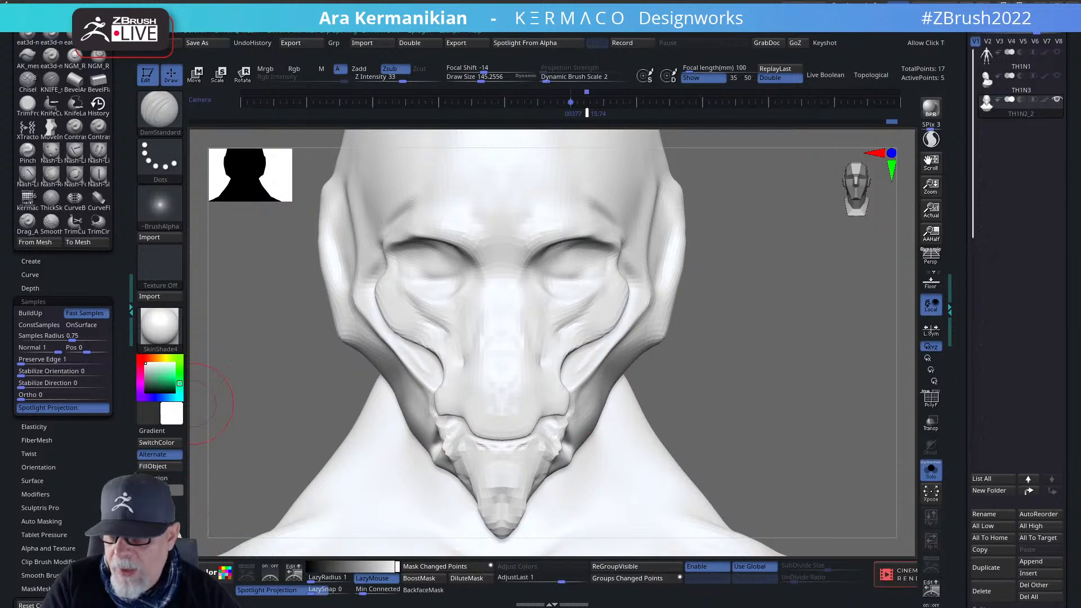
alt+drag(821, 414, 831, 472)
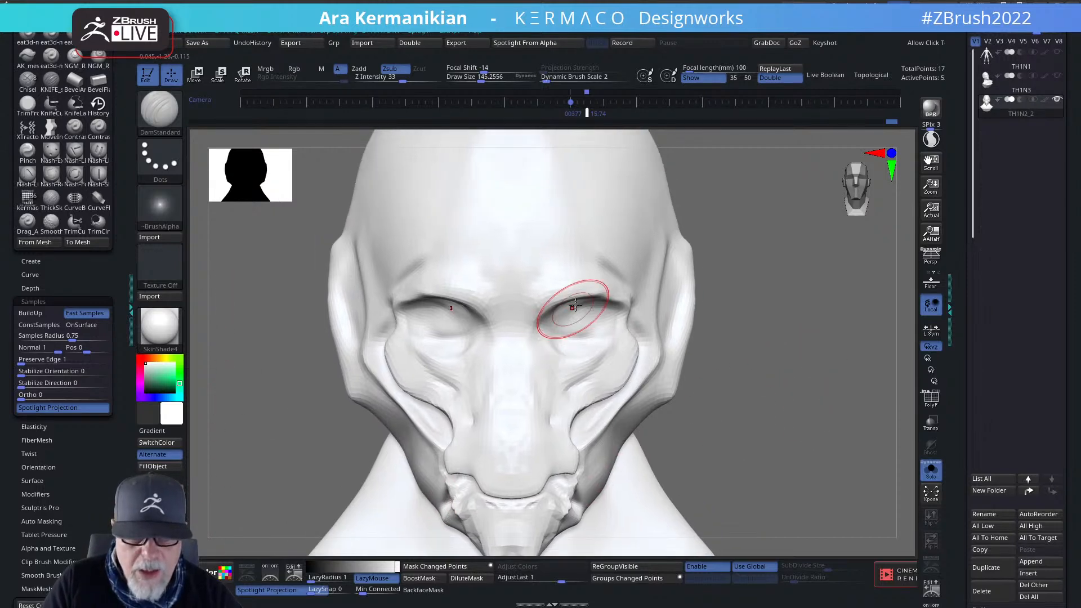
right_click(557, 314)
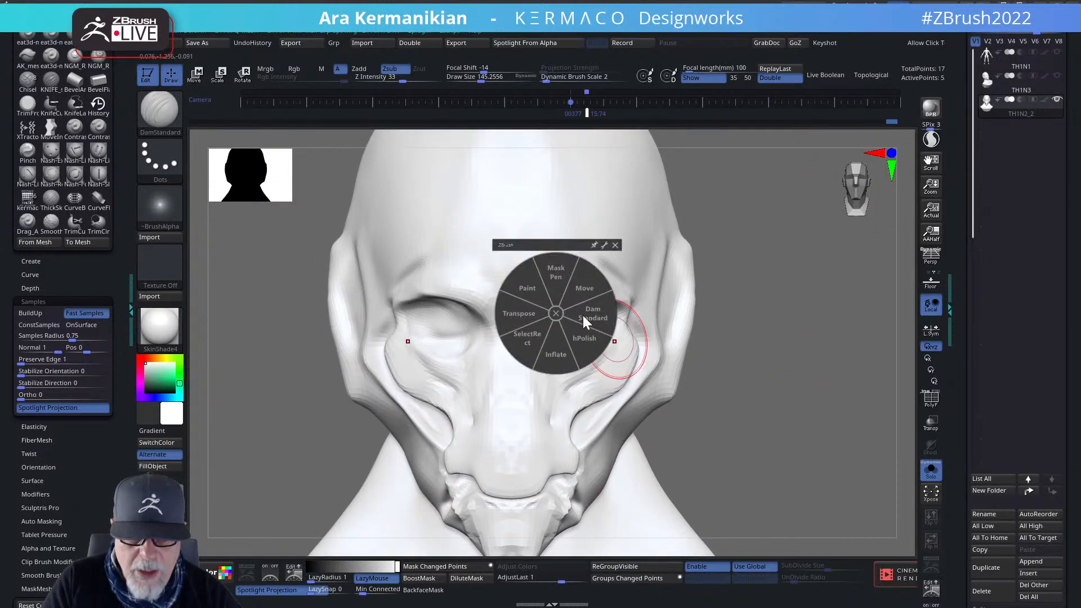
click(586, 316)
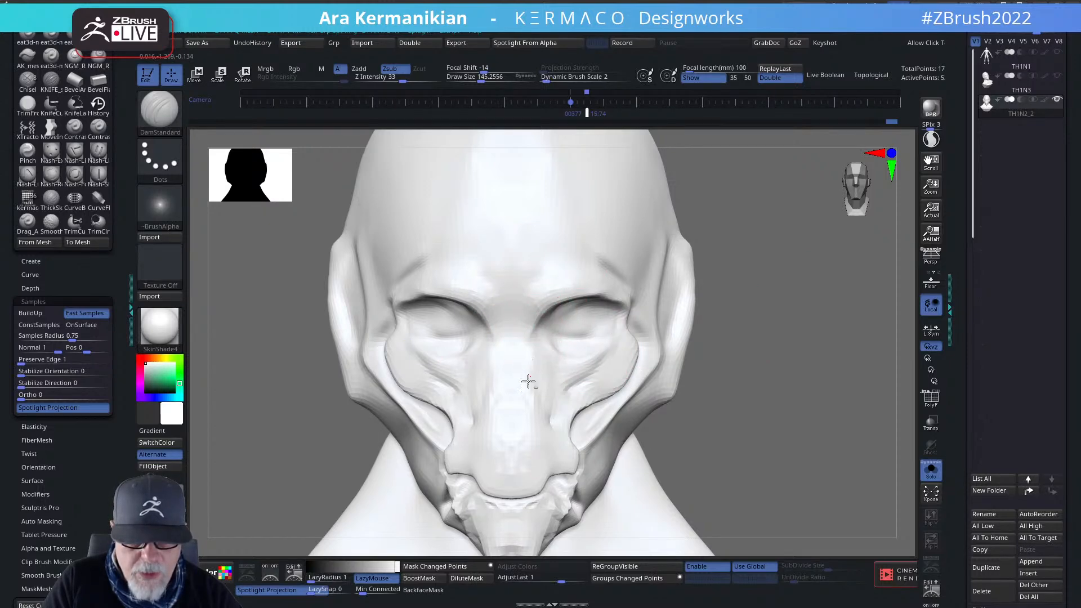
Carve the outer corners of the eye sockets toward the temples with the DamStandard brush.
drag(848, 424, 743, 420)
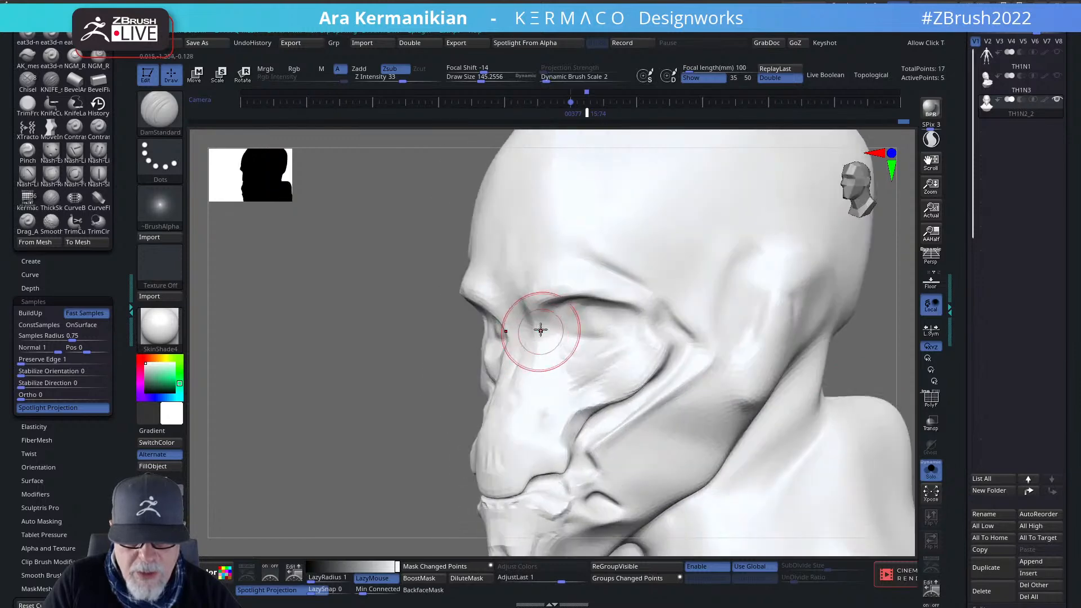
mouse_move(860, 359)
mouse_down()
mouse_move(725, 354)
mouse_move(799, 316)
mouse_move(870, 356)
mouse_move(785, 355)
mouse_move(857, 336)
mouse_move(845, 326)
mouse_move(840, 345)
mouse_up()
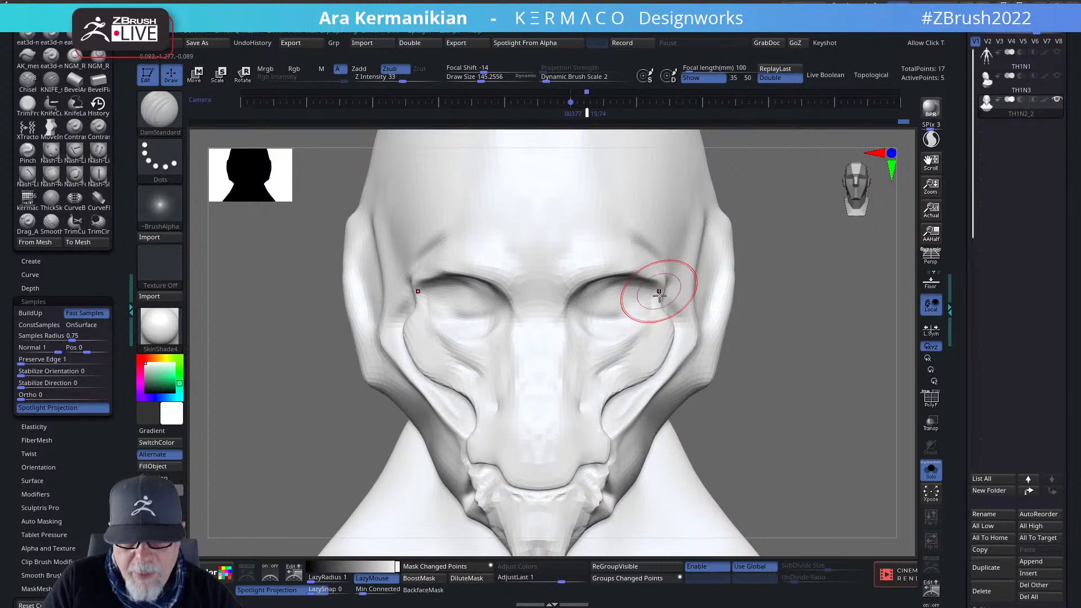
drag(661, 290, 667, 317)
drag(857, 306, 683, 309)
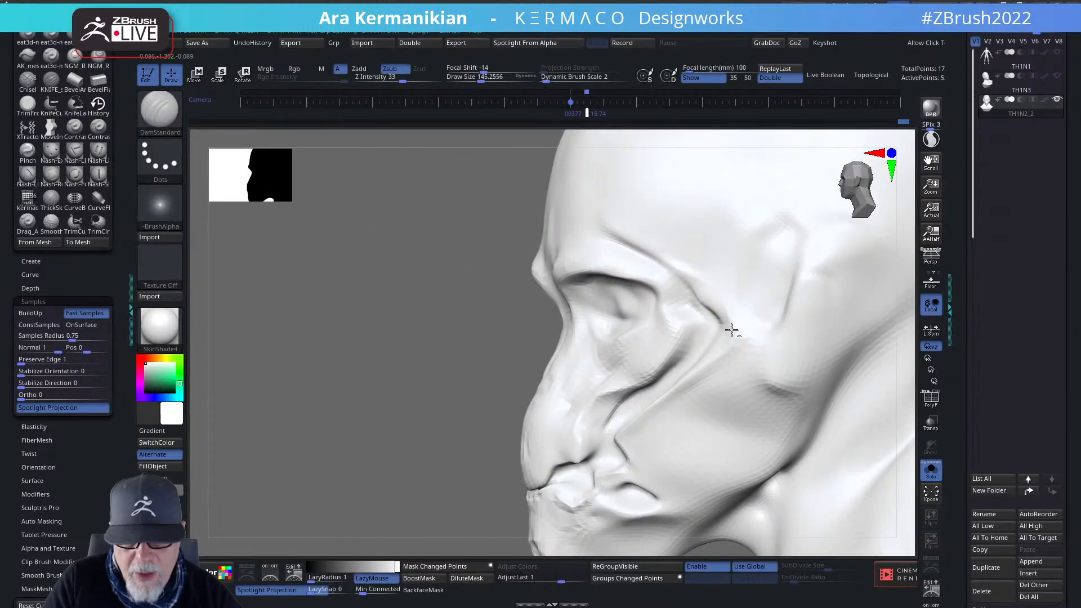
mouse_move(321, 376)
mouse_down()
mouse_move(428, 371)
mouse_move(611, 224)
mouse_up()
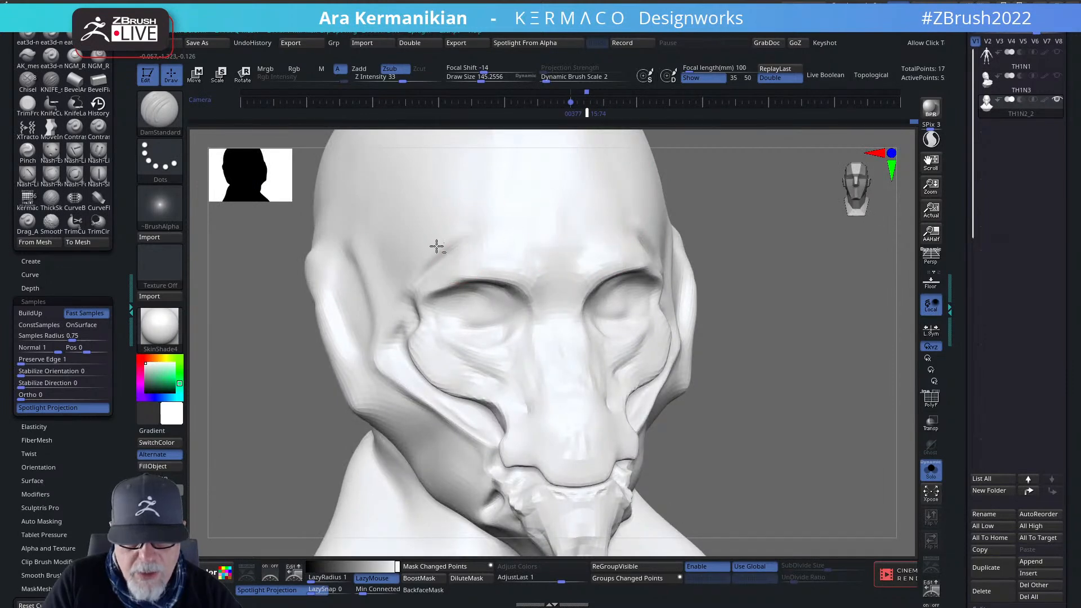
Examine the whole bust's proportions from the front, profile, back and three-quarter views.
alt+drag(869, 383, 751, 367)
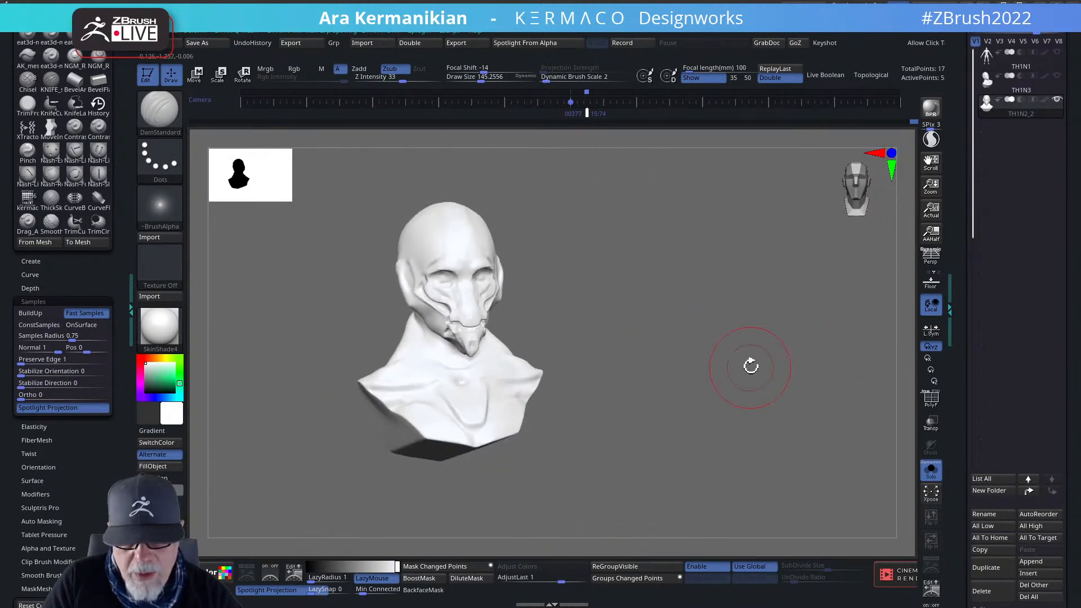
drag(682, 344, 715, 332)
mouse_move(714, 333)
alt+mouse_down()
mouse_move(766, 347)
mouse_move(788, 339)
mouse_move(730, 335)
alt+mouse_up()
mouse_move(848, 326)
mouse_down()
mouse_move(615, 282)
mouse_move(584, 319)
mouse_move(626, 323)
mouse_up()
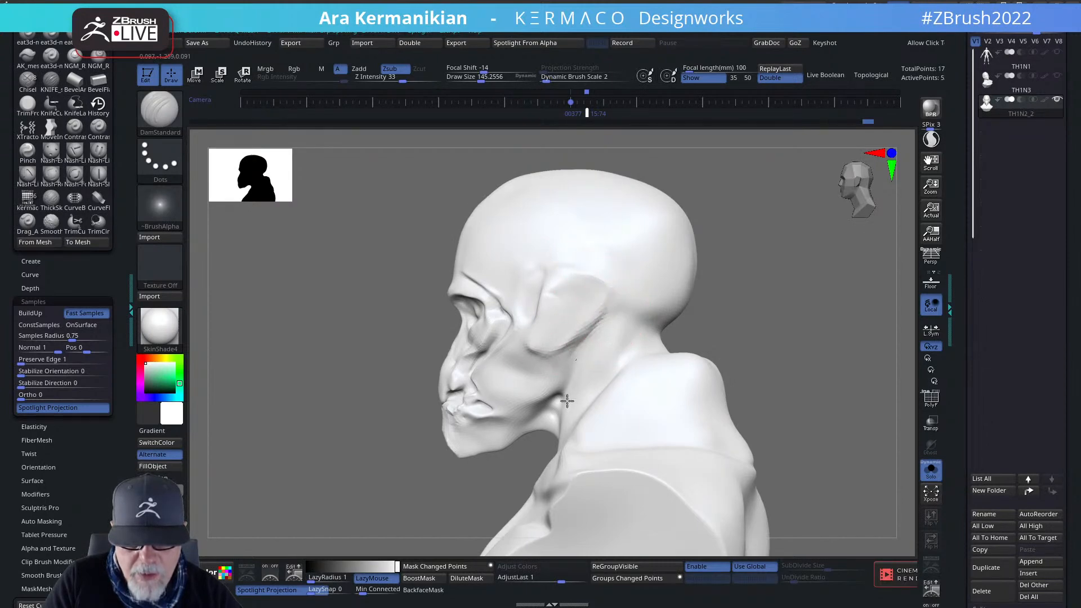
drag(830, 377, 674, 314)
drag(769, 334, 634, 309)
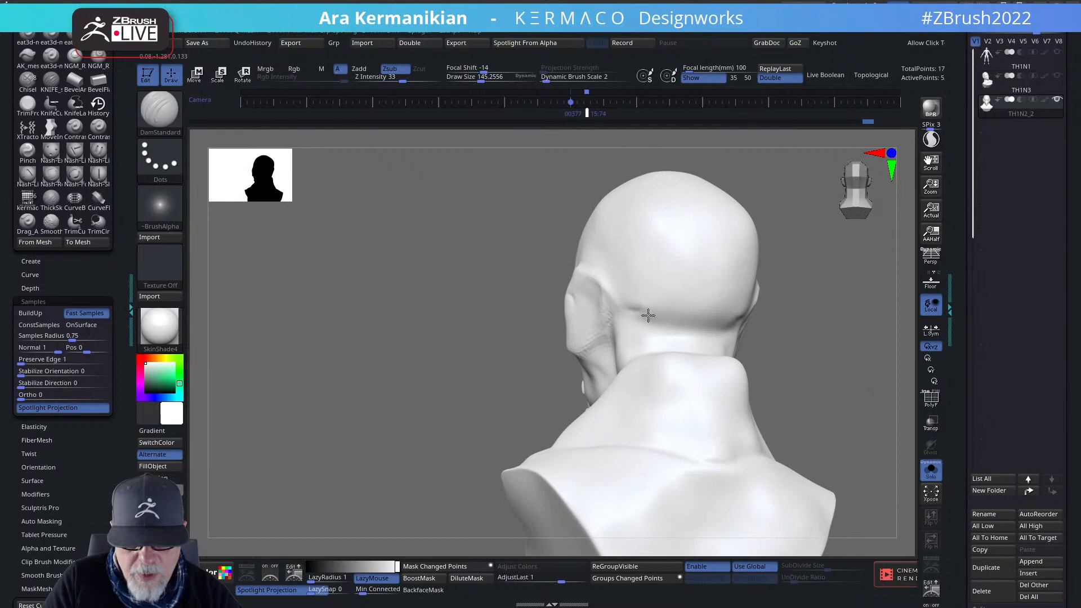
mouse_move(816, 345)
mouse_down()
mouse_move(627, 316)
mouse_move(663, 311)
mouse_move(636, 315)
mouse_move(727, 345)
mouse_move(816, 333)
mouse_move(739, 299)
mouse_move(604, 404)
mouse_up()
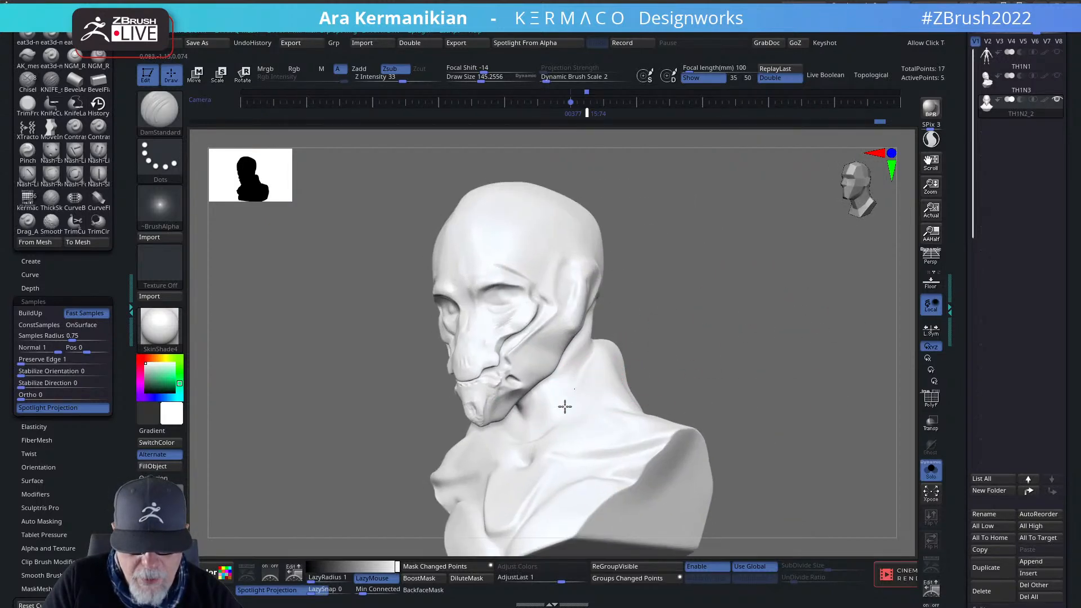
drag(765, 370, 529, 467)
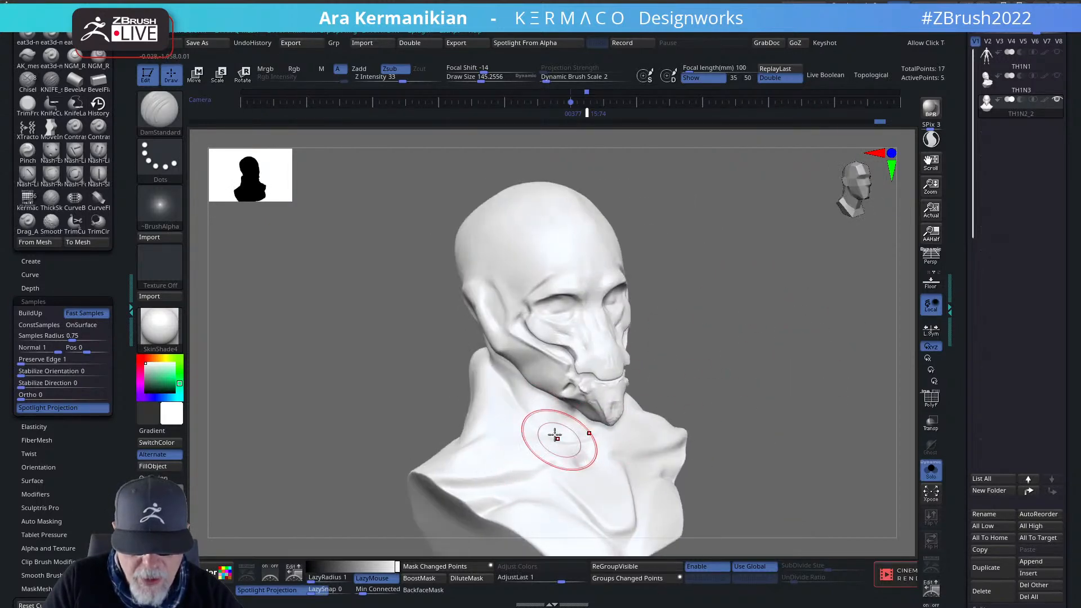
drag(815, 468, 838, 412)
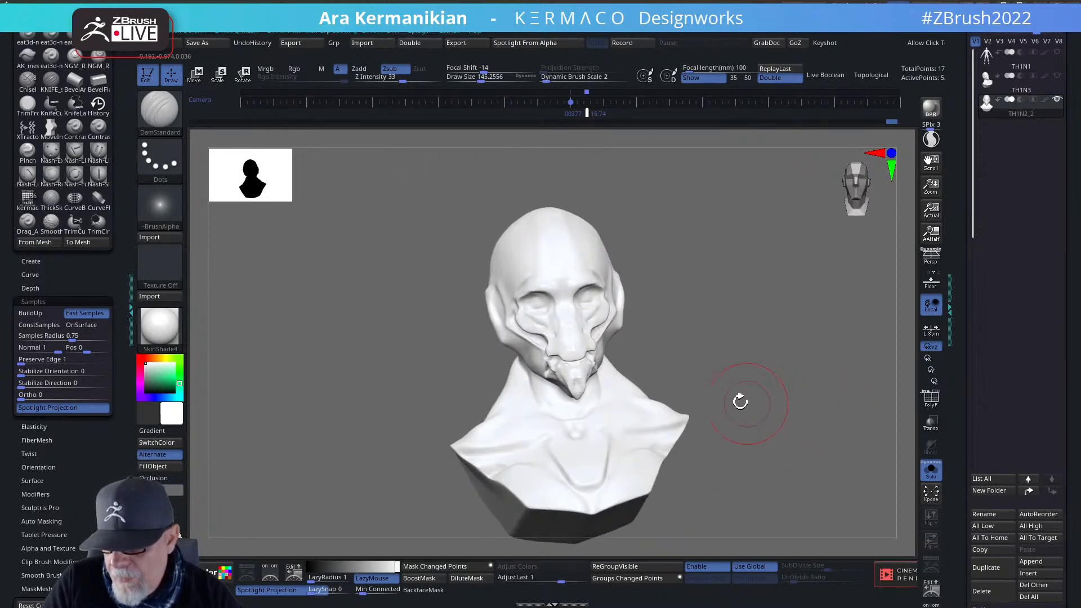
shift+drag(573, 430, 567, 423)
Reshape the front of the neck and upper chest in side profile with the Move brush at a draw size of about 238.
mouse_move(733, 417)
mouse_down()
mouse_move(823, 430)
mouse_move(792, 427)
mouse_move(867, 397)
mouse_up()
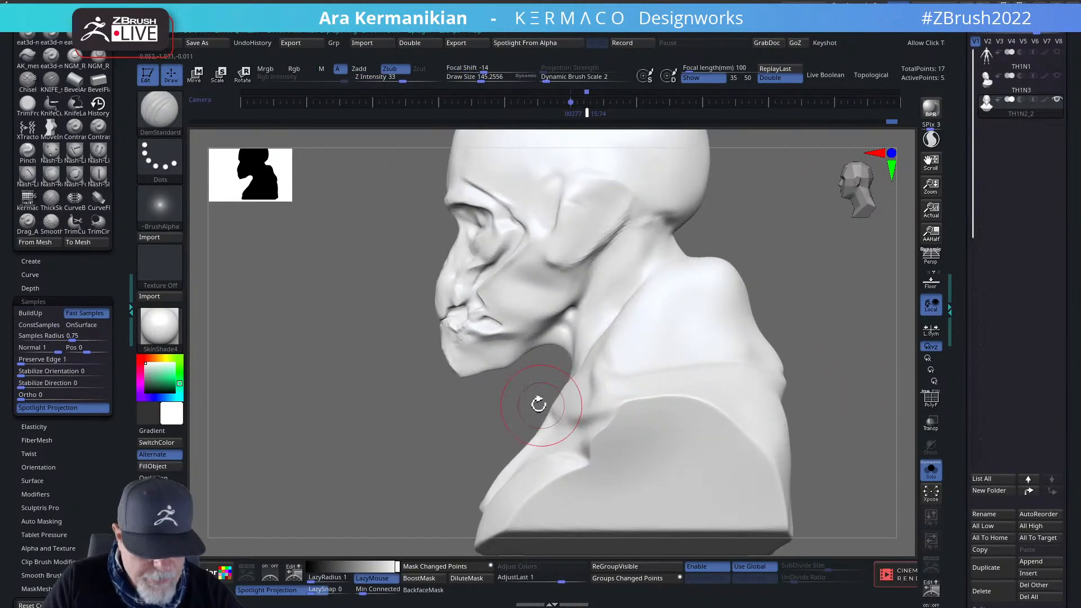
key(b)
key(m)
key(v)
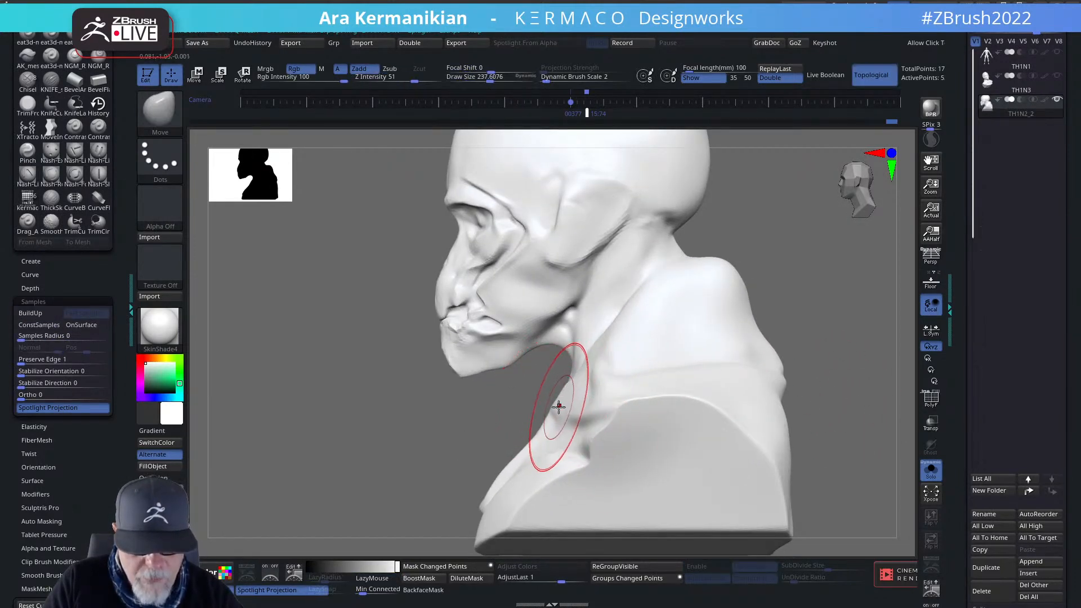
mouse_move(557, 405)
mouse_down()
mouse_move(553, 394)
mouse_move(546, 439)
mouse_up()
drag(431, 451, 510, 440)
Polish the collarbone and upper chest surfaces with the hPolish brush at a draw size of about 140.
mouse_move(787, 408)
mouse_down()
mouse_move(817, 410)
mouse_move(549, 415)
mouse_move(550, 403)
mouse_up()
right_click(548, 416)
click(578, 428)
key(s)
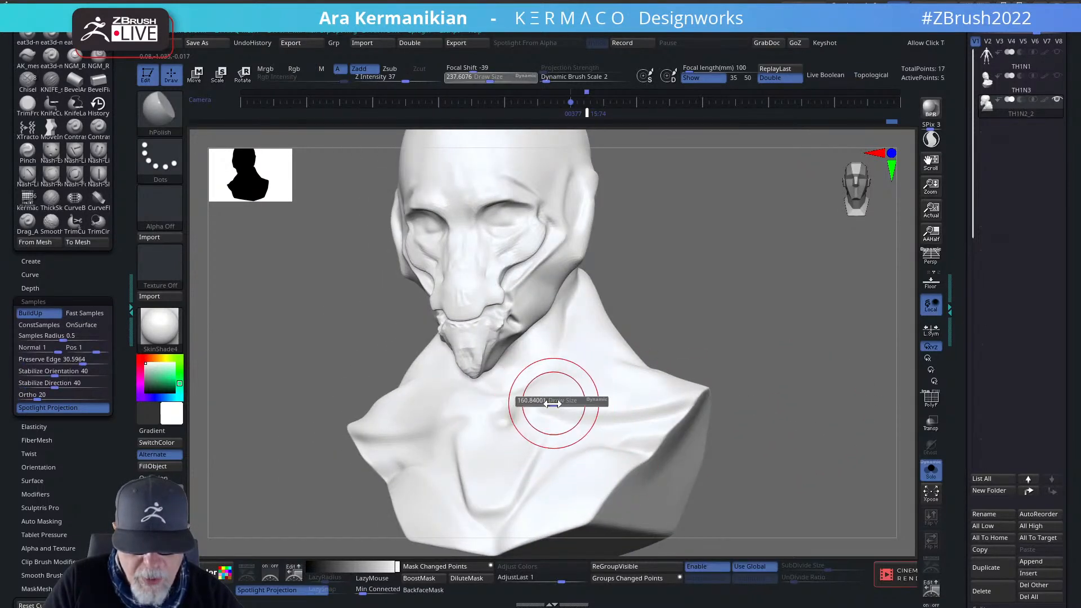
mouse_move(820, 347)
mouse_down()
mouse_move(834, 428)
mouse_move(793, 396)
mouse_move(678, 429)
mouse_up()
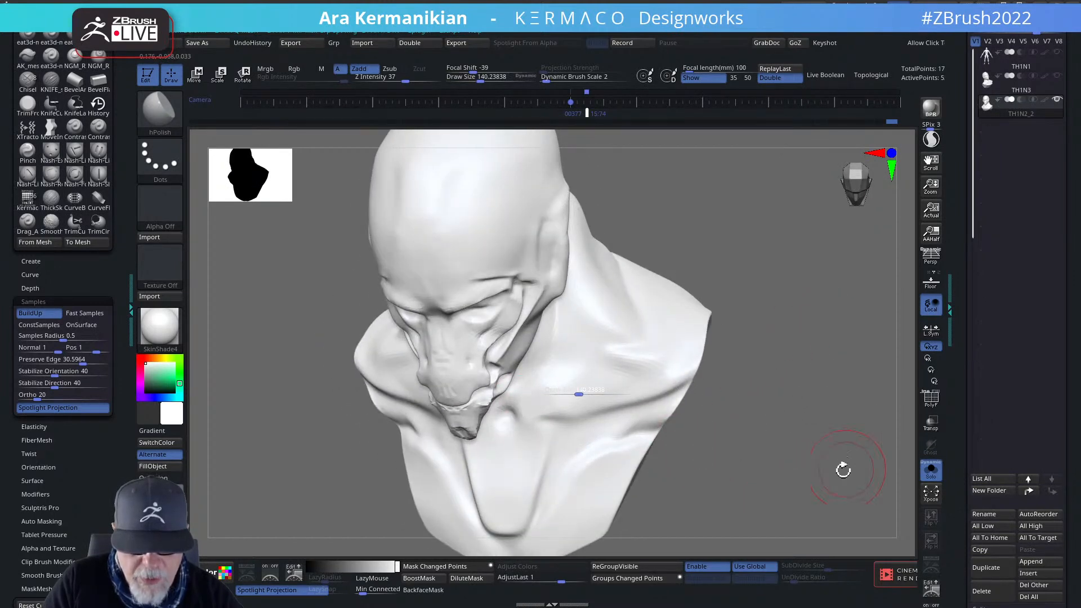
mouse_move(844, 471)
mouse_down()
mouse_move(855, 405)
mouse_move(873, 403)
mouse_up()
mouse_move(528, 443)
mouse_down()
mouse_move(521, 477)
mouse_move(477, 450)
mouse_up()
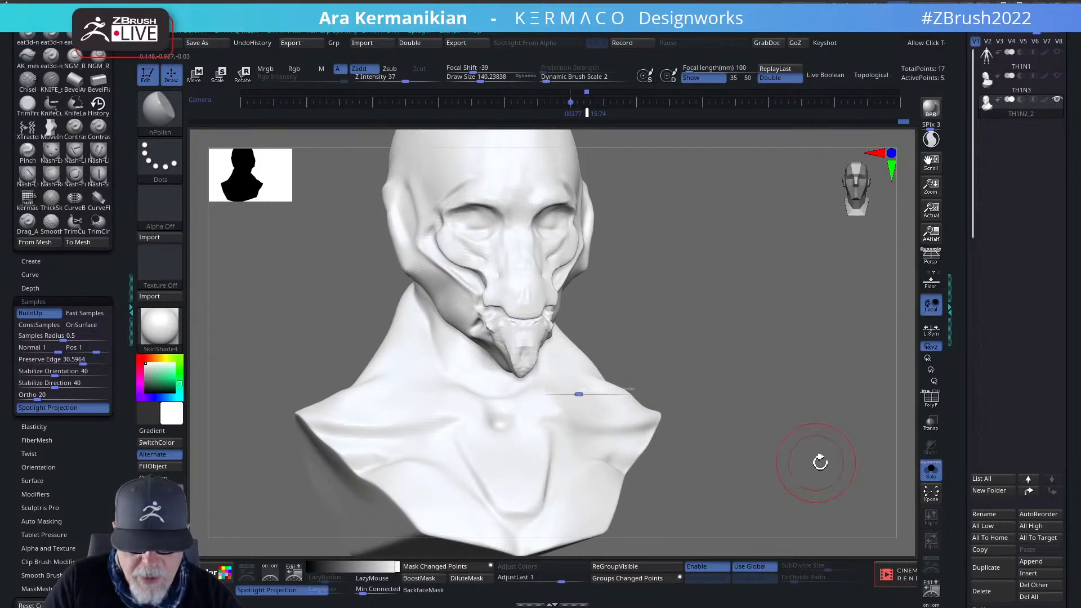
drag(820, 462, 555, 455)
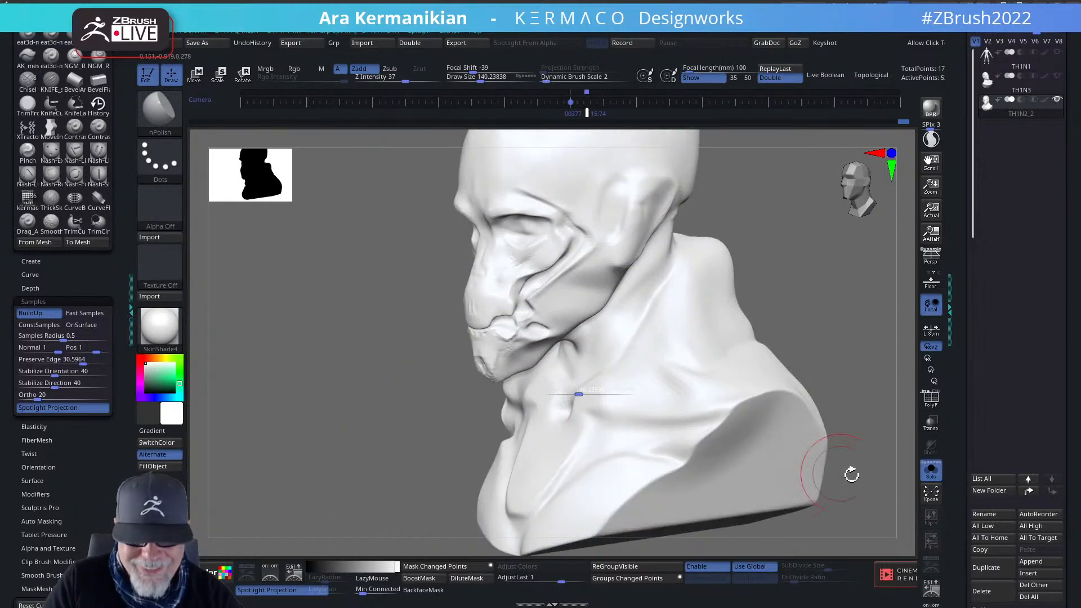
drag(881, 398, 800, 363)
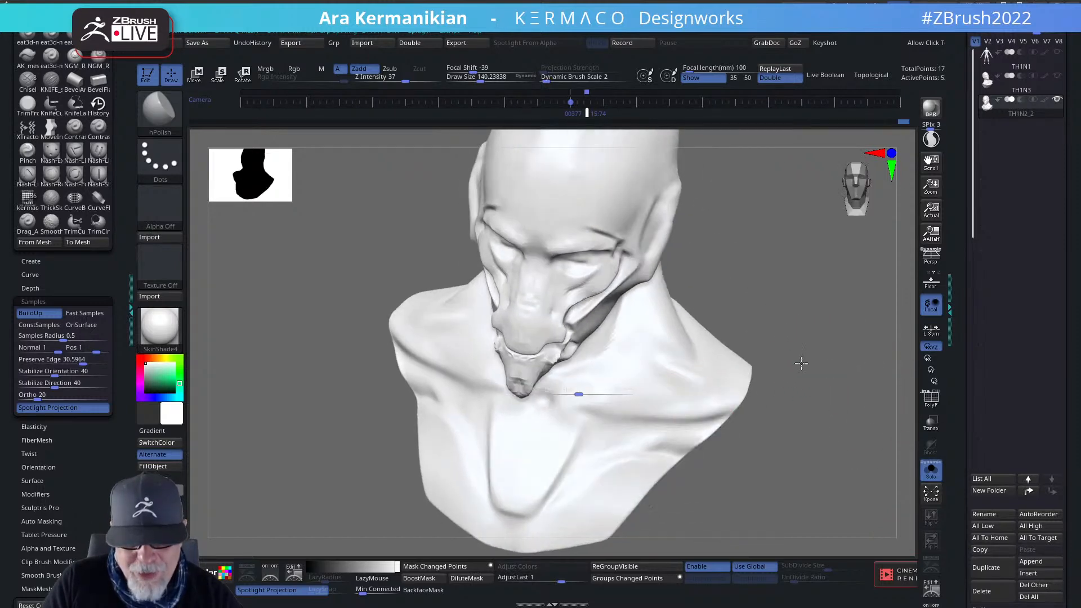
Carve a crease above each collarbone near the shoulders with the DamStandard brush.
right_click(688, 380)
click(722, 385)
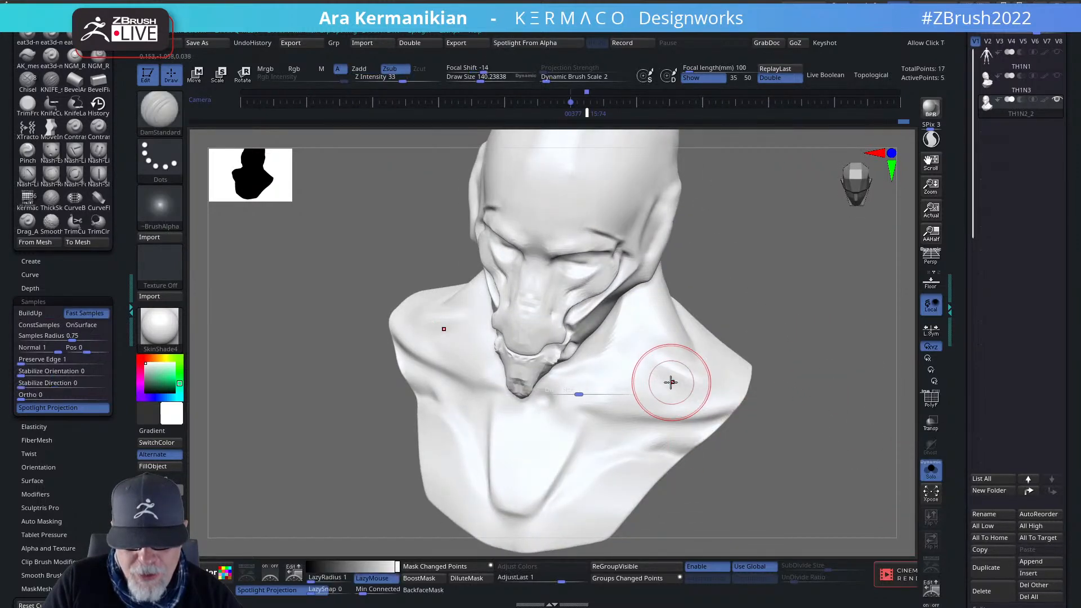
drag(869, 376, 664, 362)
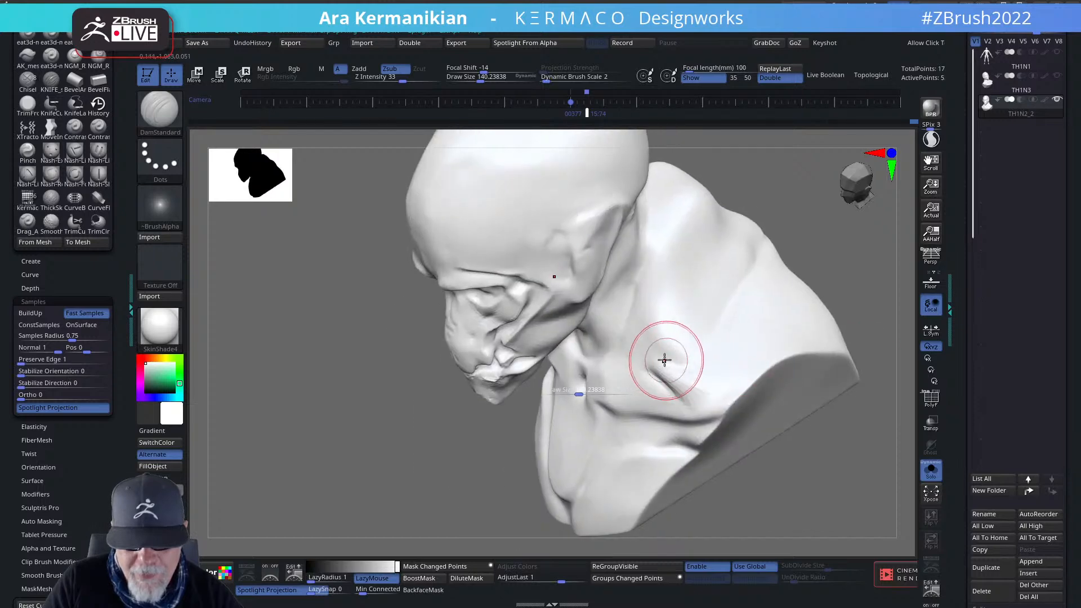
drag(874, 441, 659, 372)
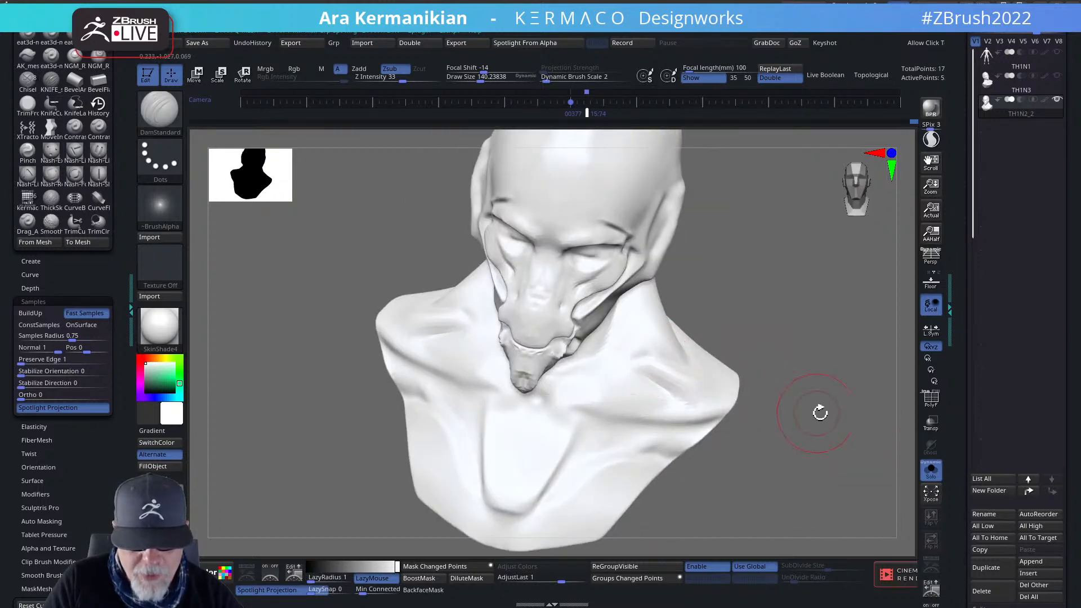
drag(820, 412, 670, 377)
drag(780, 417, 870, 420)
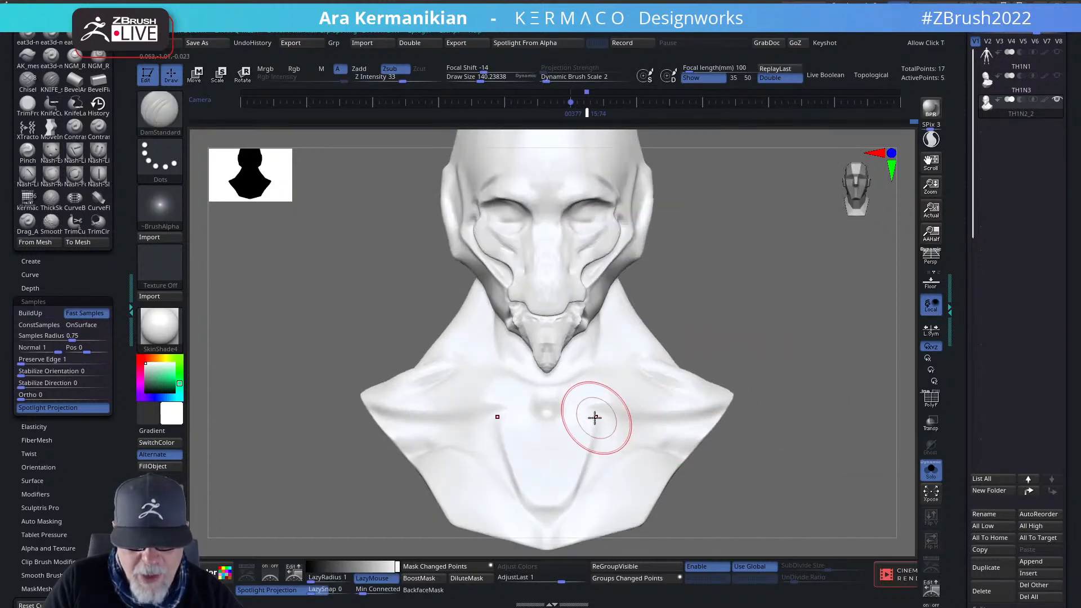
Sharpen the converging grooves along both sides of the central chest with DamStandard strokes.
mouse_move(596, 418)
mouse_down()
mouse_move(649, 420)
mouse_move(609, 429)
mouse_up()
drag(594, 473, 592, 476)
drag(607, 437, 598, 463)
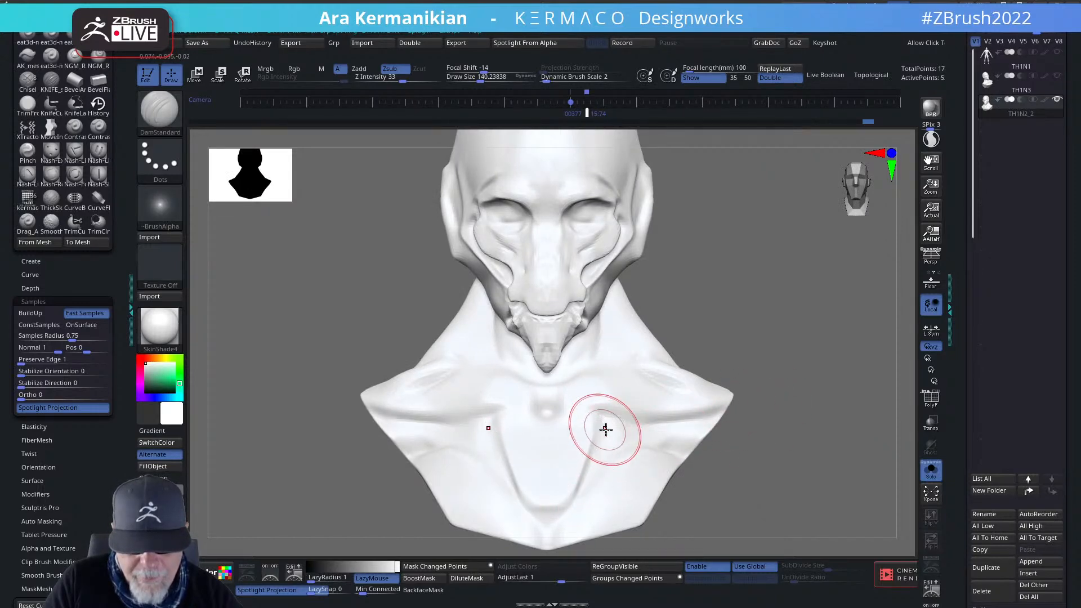
mouse_move(889, 476)
mouse_down()
mouse_move(800, 497)
mouse_move(766, 484)
mouse_up()
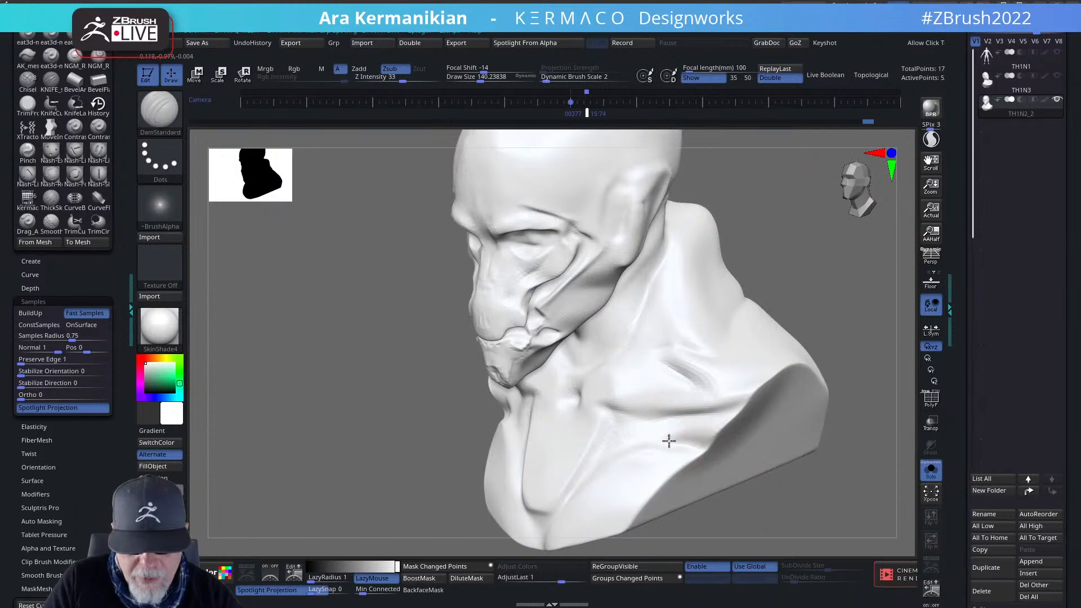
shift+drag(818, 531, 651, 471)
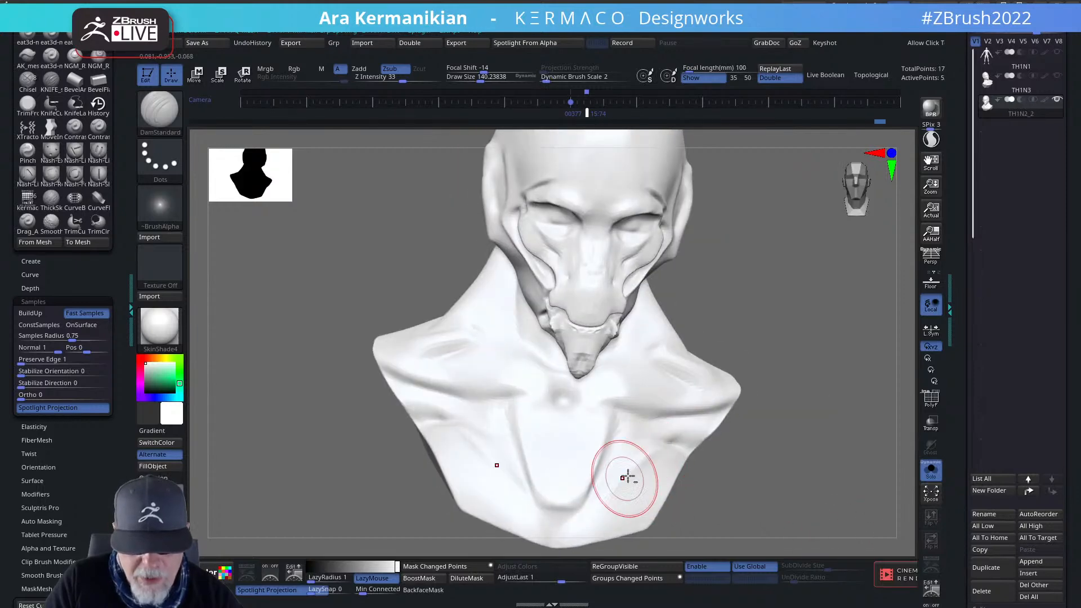
alt+drag(799, 524, 804, 430)
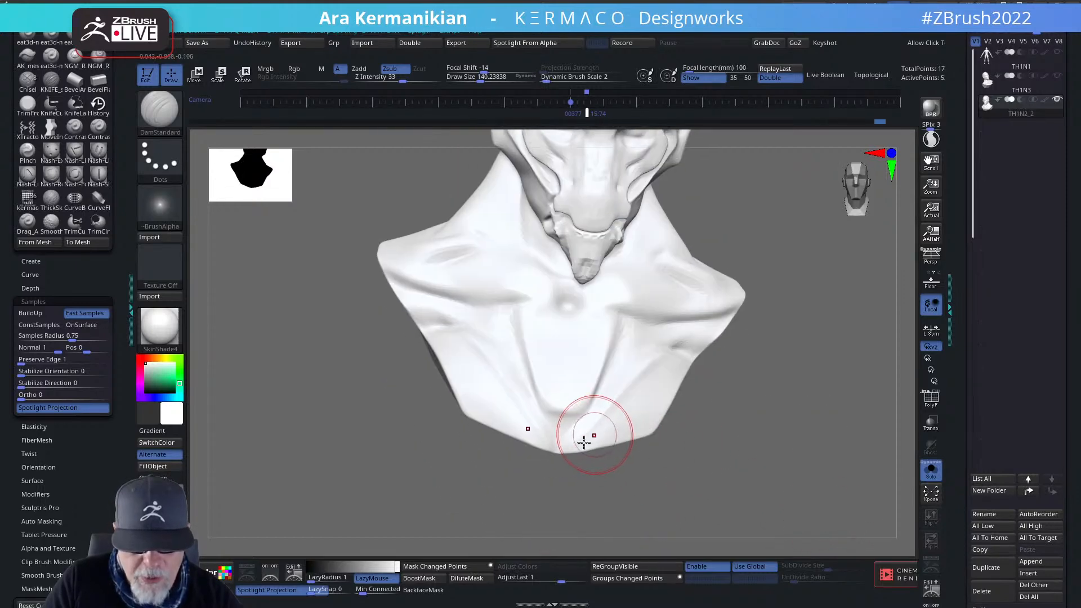
alt+drag(578, 486, 568, 496)
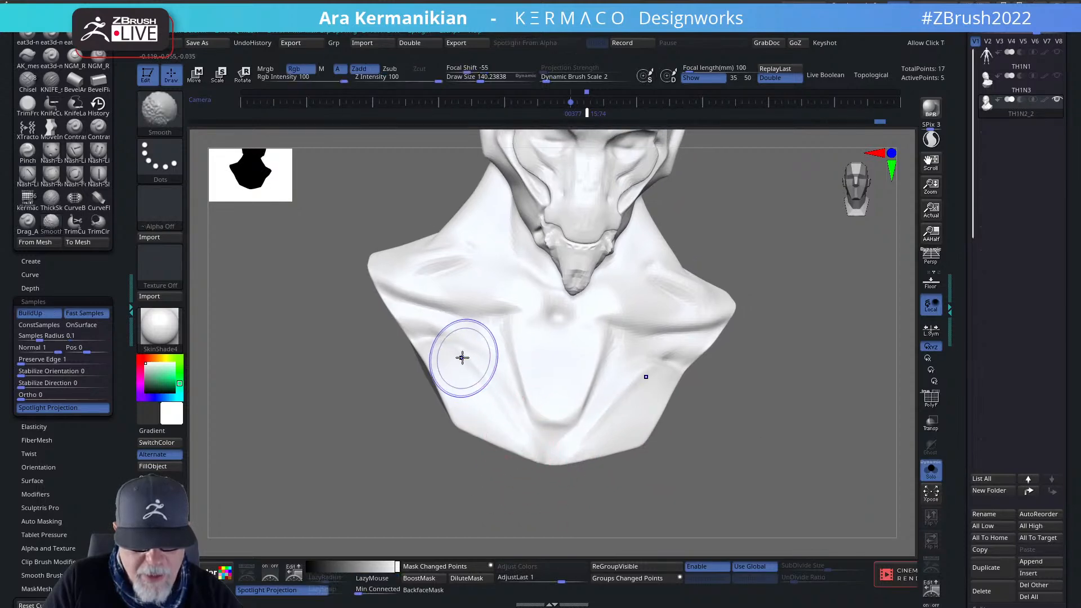
Smooth the chest surfaces beside the central grooves down to the bust's lower edge.
shift+drag(462, 359, 511, 451)
mouse_move(425, 343)
mouse_down()
mouse_move(451, 348)
mouse_move(511, 449)
mouse_up()
key(shift)
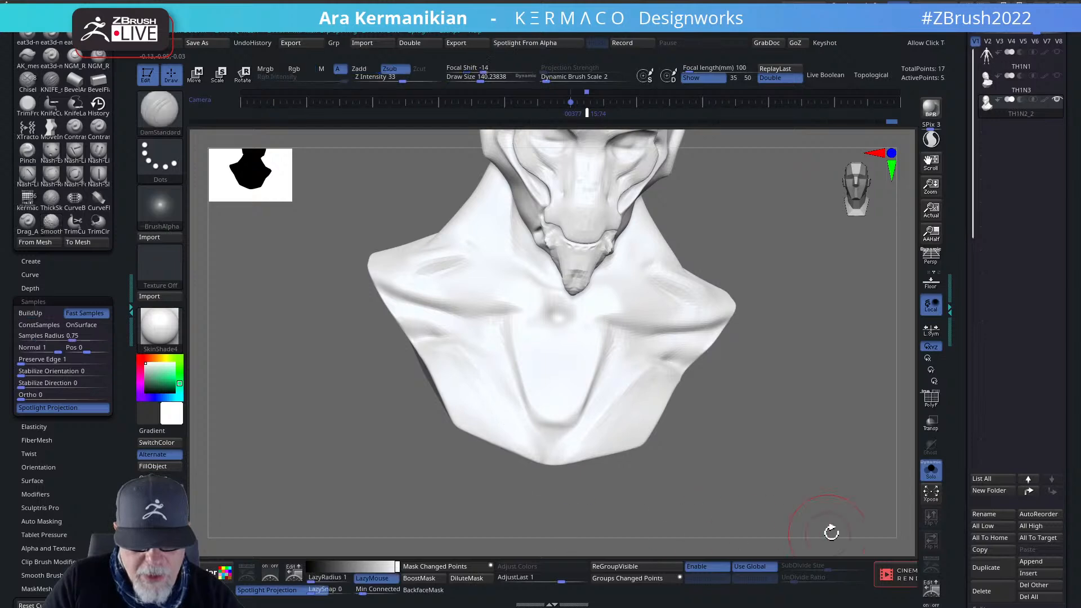
Deepen the rounded lower end of the central chest groove with the DamStandard brush.
mouse_move(830, 532)
alt+mouse_down()
mouse_move(768, 442)
mouse_move(789, 507)
alt+mouse_up()
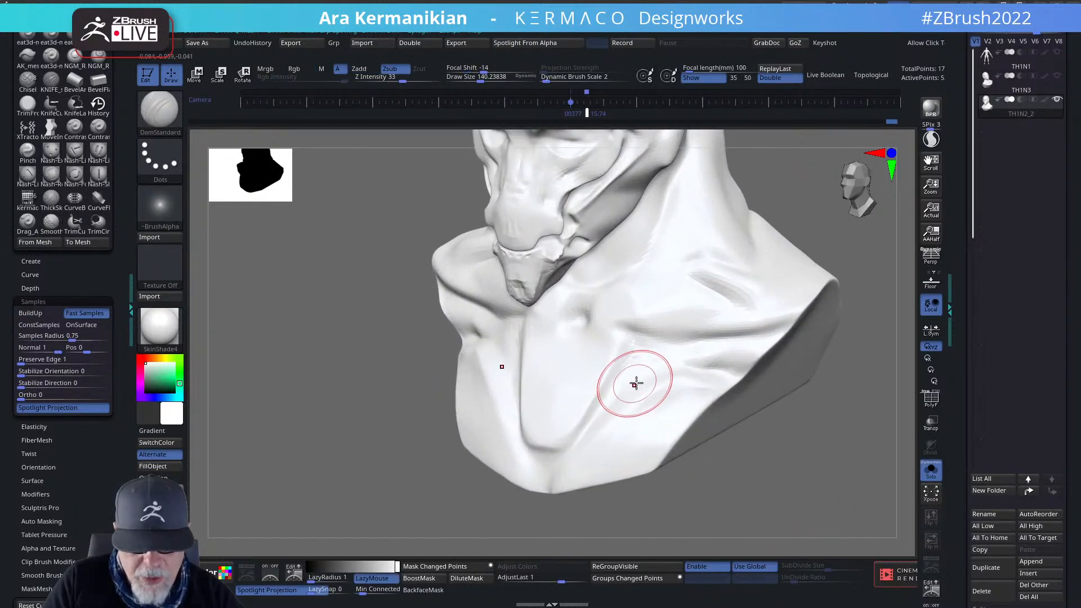
drag(578, 445, 615, 404)
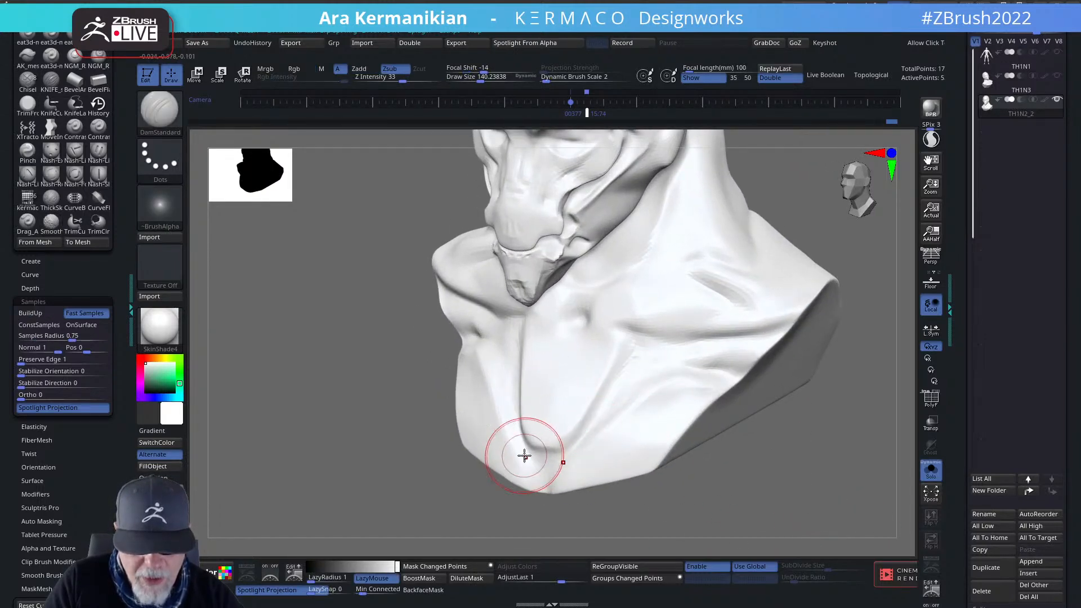
drag(525, 454, 549, 451)
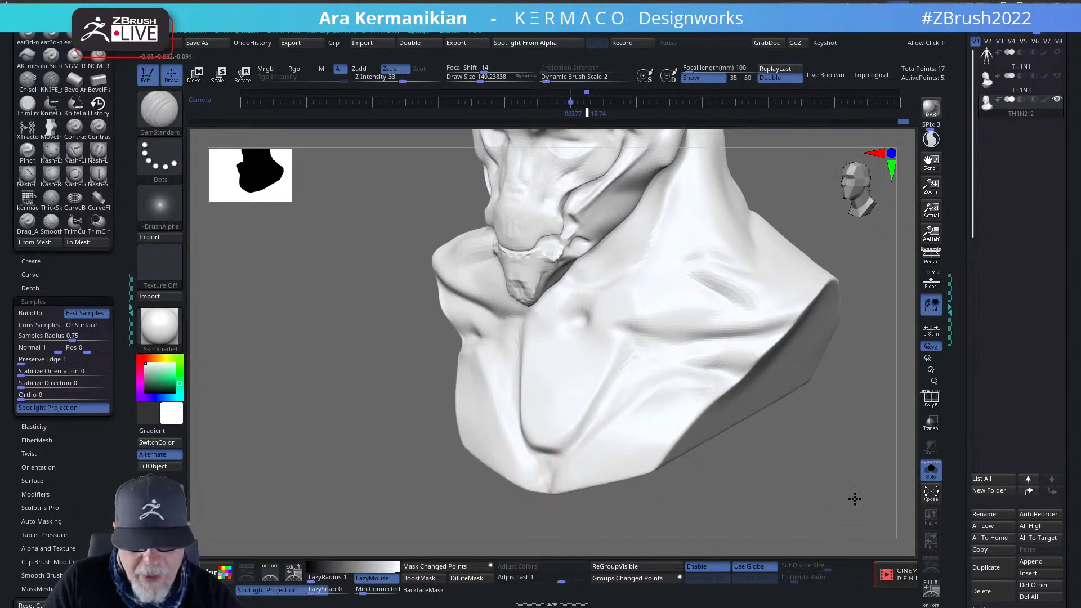
Define the creases around the inner ends of the collarbones with mirrored DamStandard strokes.
shift+drag(854, 498, 870, 485)
drag(612, 338, 674, 349)
drag(677, 350, 617, 343)
drag(460, 337, 480, 332)
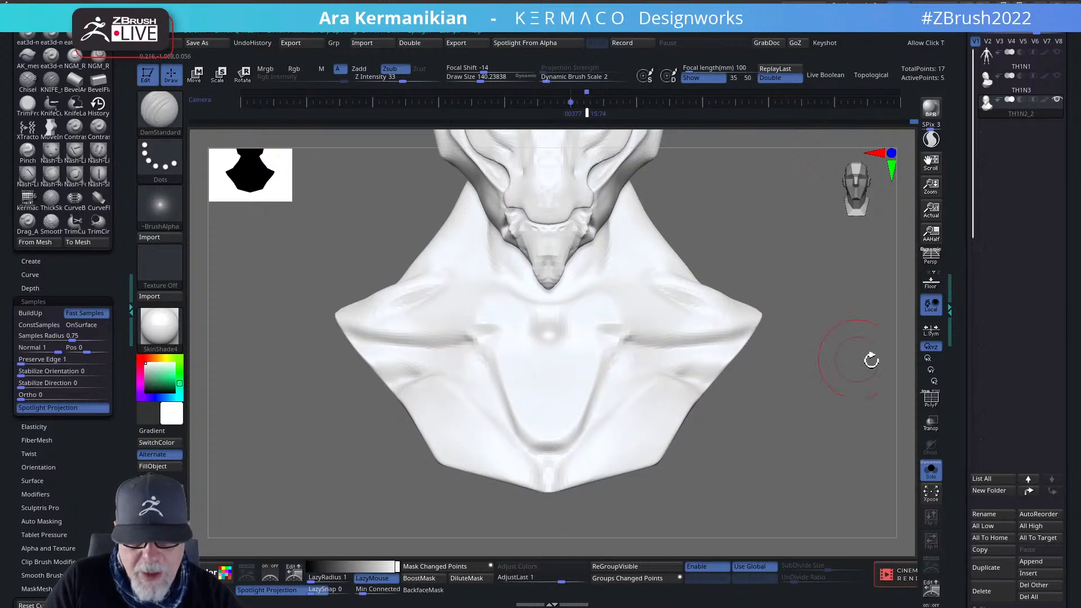
Refine the edges of the ear area behind the jaw in side profile with the DamStandard brush.
mouse_move(871, 359)
mouse_down()
mouse_move(587, 326)
mouse_move(637, 330)
mouse_up()
mouse_move(879, 399)
alt+mouse_down()
mouse_move(835, 413)
mouse_move(966, 382)
alt+mouse_up()
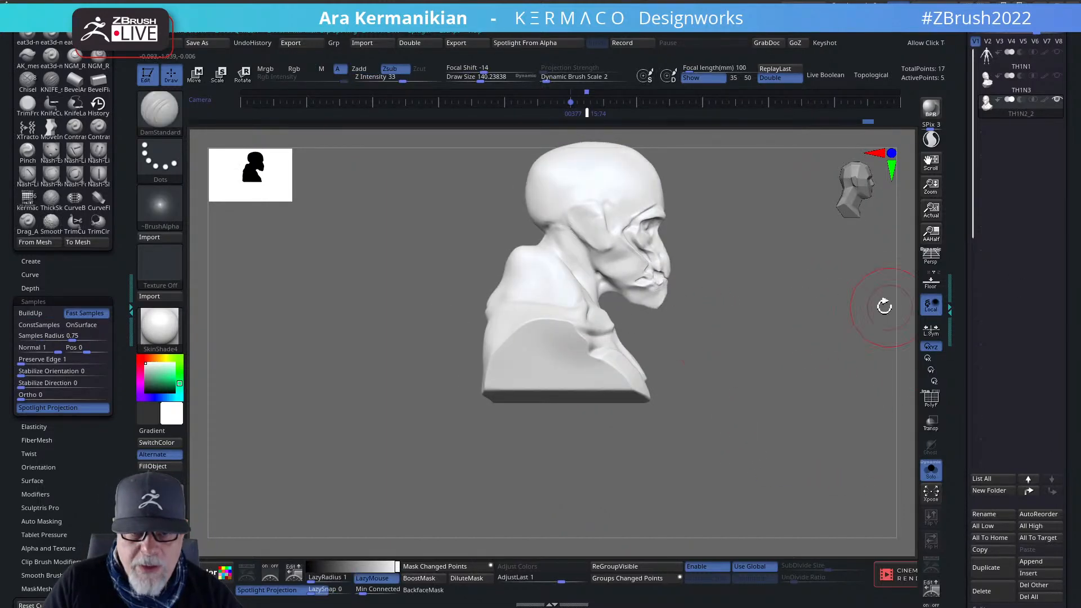
mouse_move(779, 333)
mouse_down()
mouse_move(765, 319)
mouse_move(761, 270)
mouse_up()
alt+drag(760, 270, 727, 433)
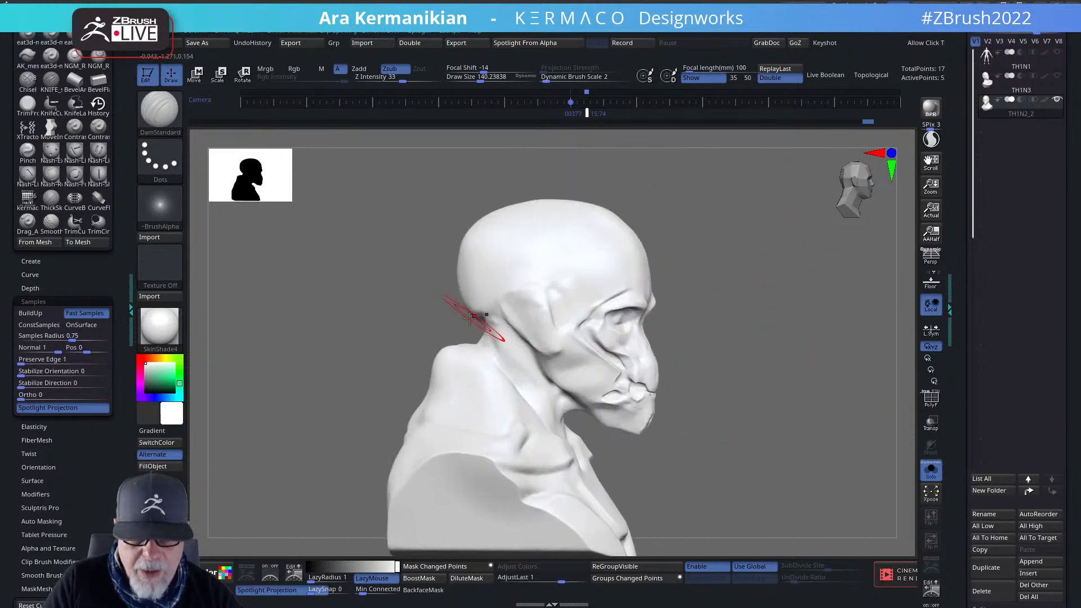
mouse_move(517, 305)
mouse_down()
mouse_move(523, 322)
mouse_move(535, 294)
mouse_up()
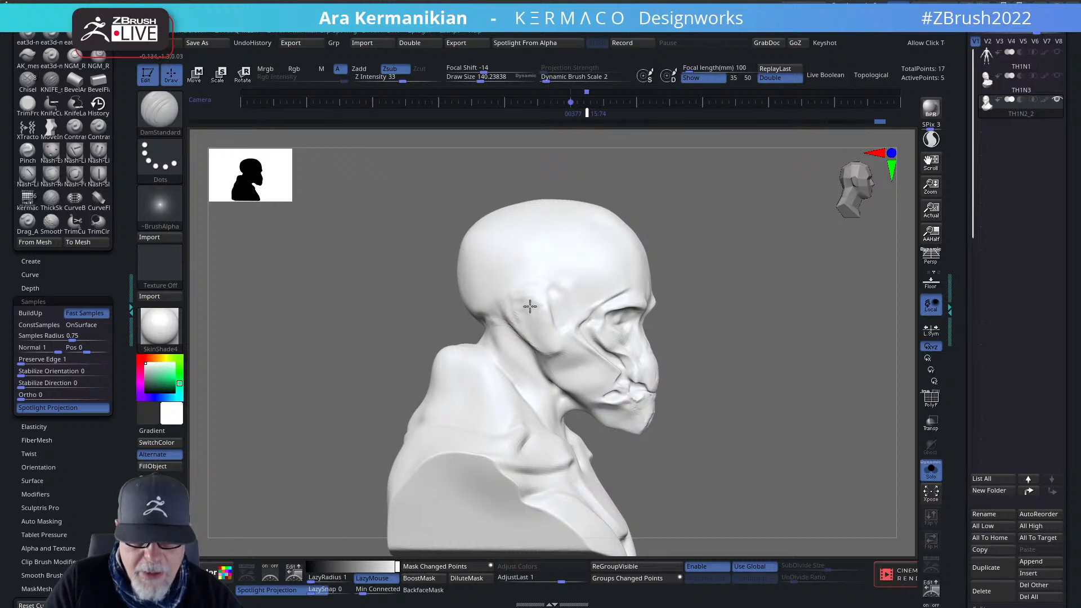
drag(531, 338, 535, 345)
mouse_move(522, 304)
mouse_down()
mouse_move(532, 339)
mouse_move(502, 299)
mouse_up()
mouse_move(823, 340)
mouse_down()
mouse_move(698, 335)
mouse_move(652, 319)
mouse_up()
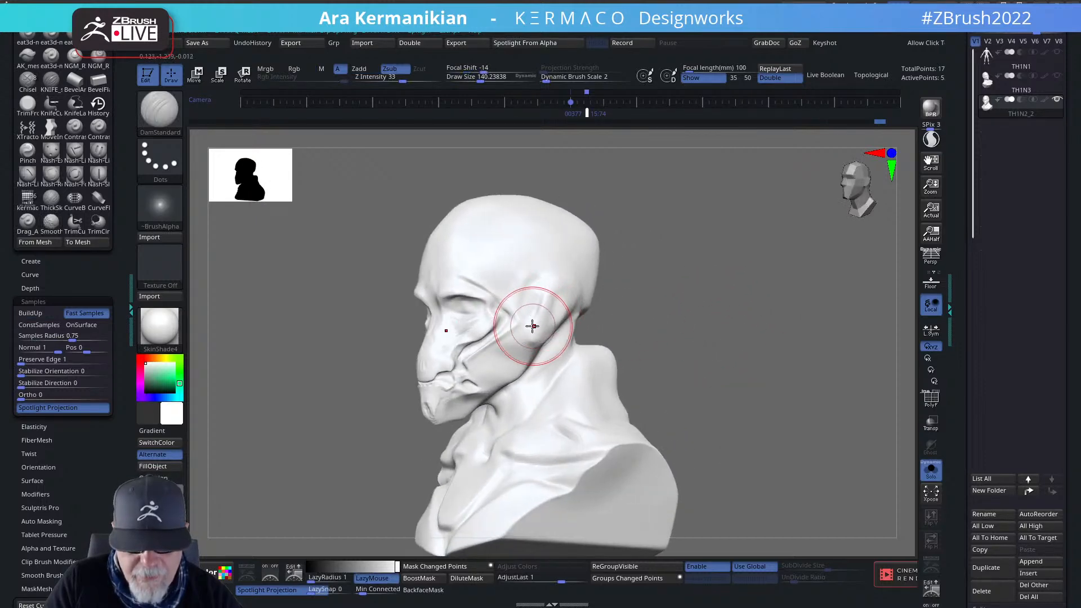
Touch up the surface of the ear area with a DamStandard stroke in side view.
drag(531, 317, 530, 340)
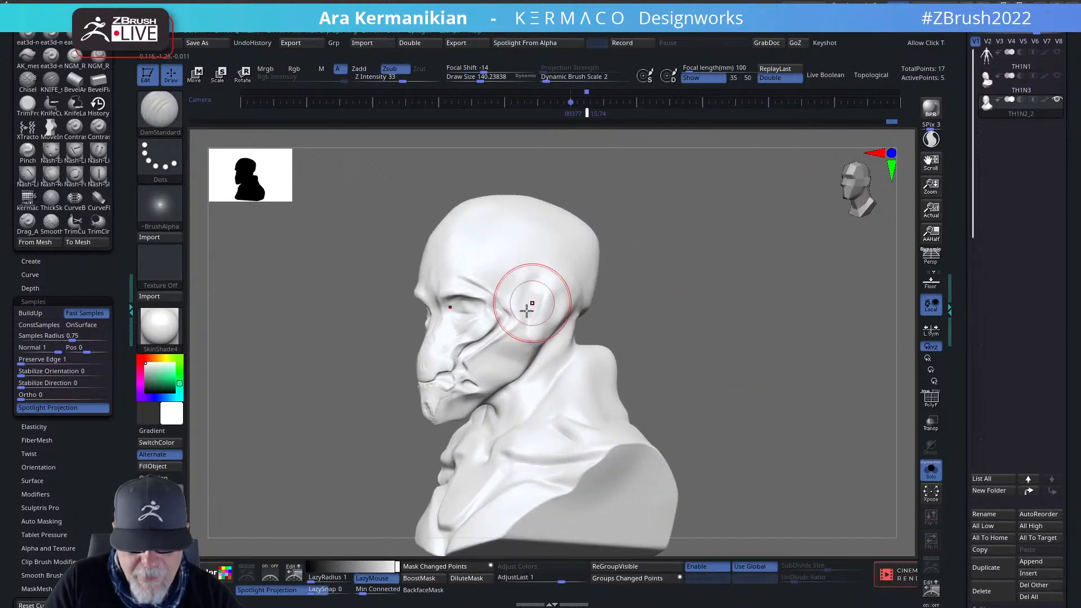
drag(779, 383, 825, 423)
drag(823, 389, 603, 381)
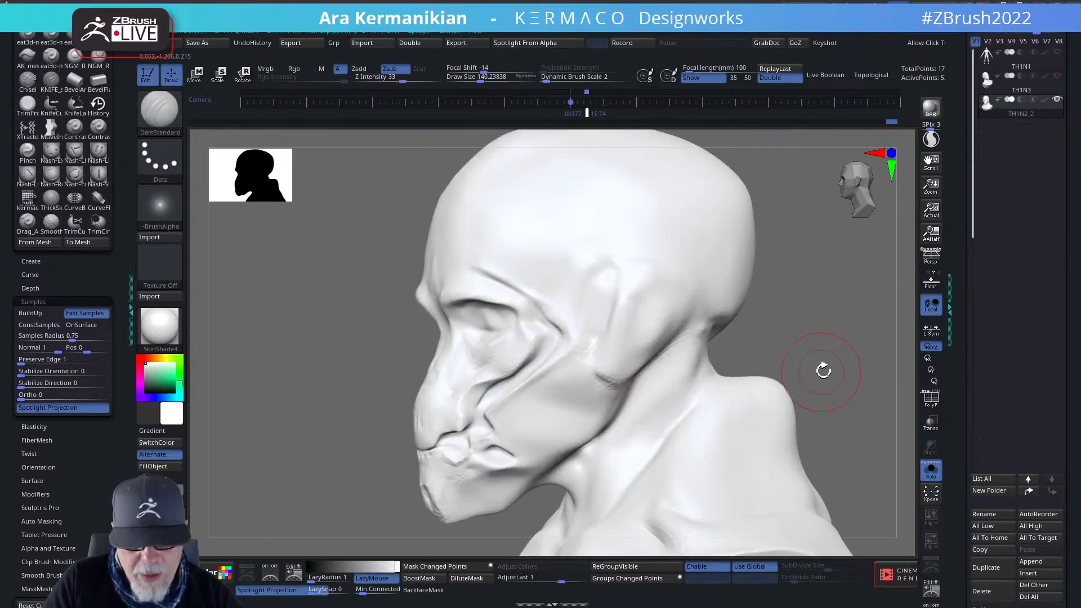
alt+drag(860, 342, 772, 321)
shift+drag(312, 403, 412, 405)
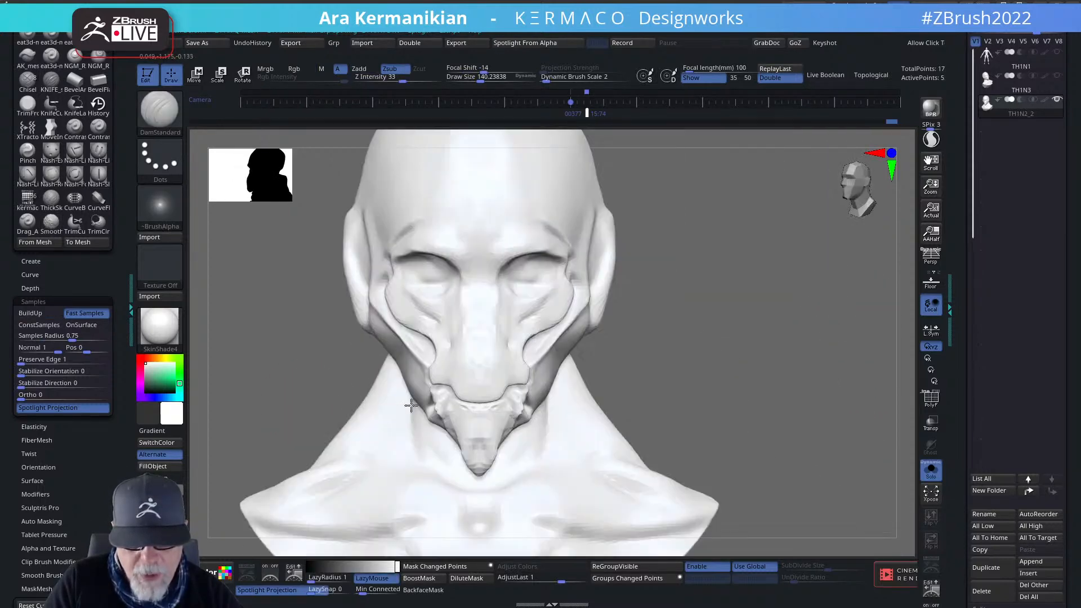
Compare the front of the sculpted face with the painted skull-mask reference image.
key(shift+z)
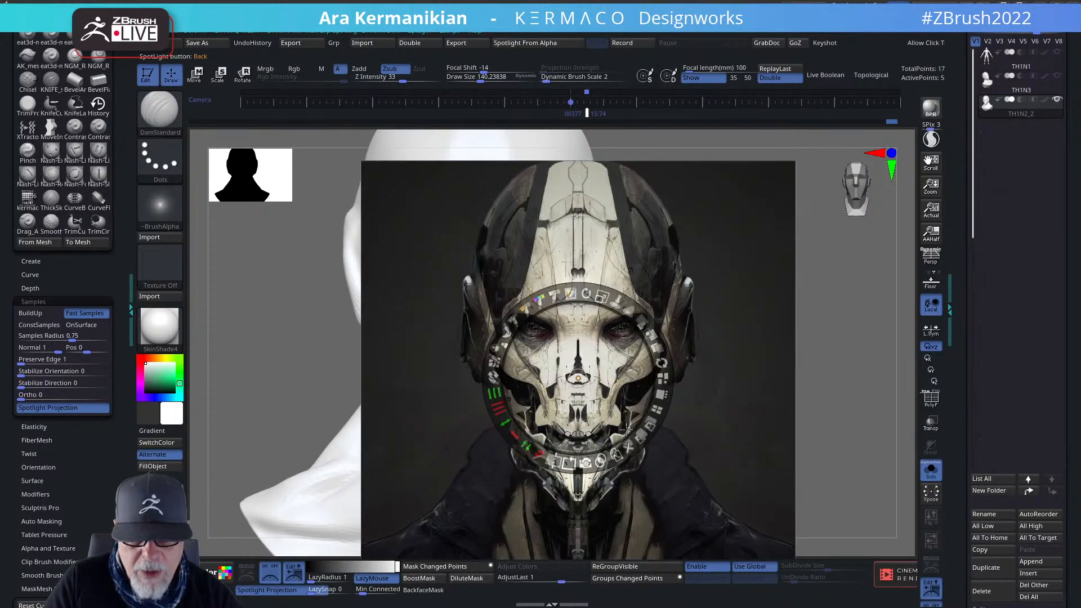
key(z)
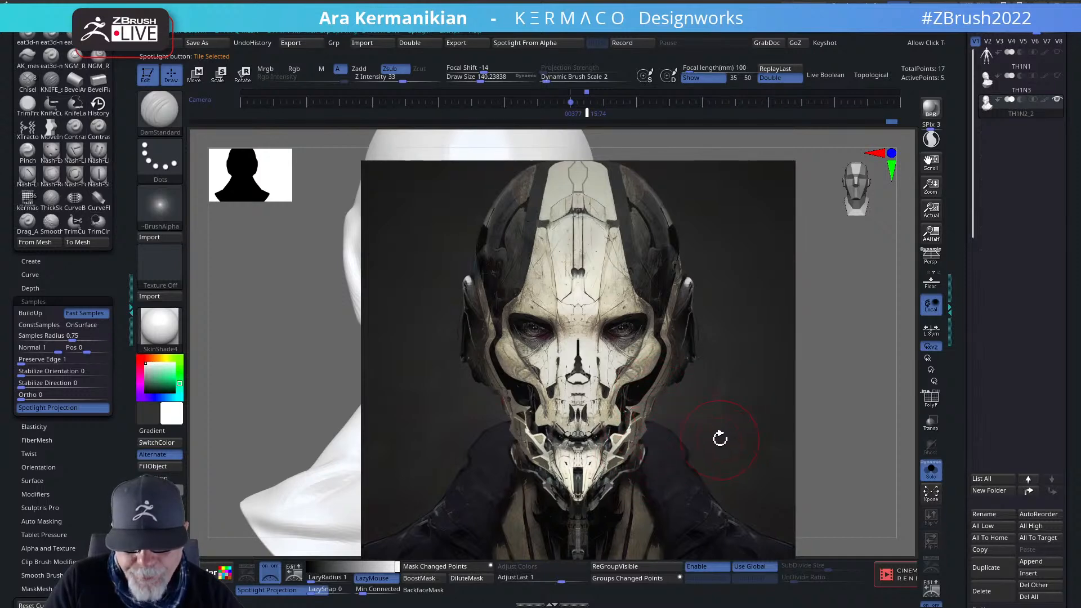
key(z)
key(z)
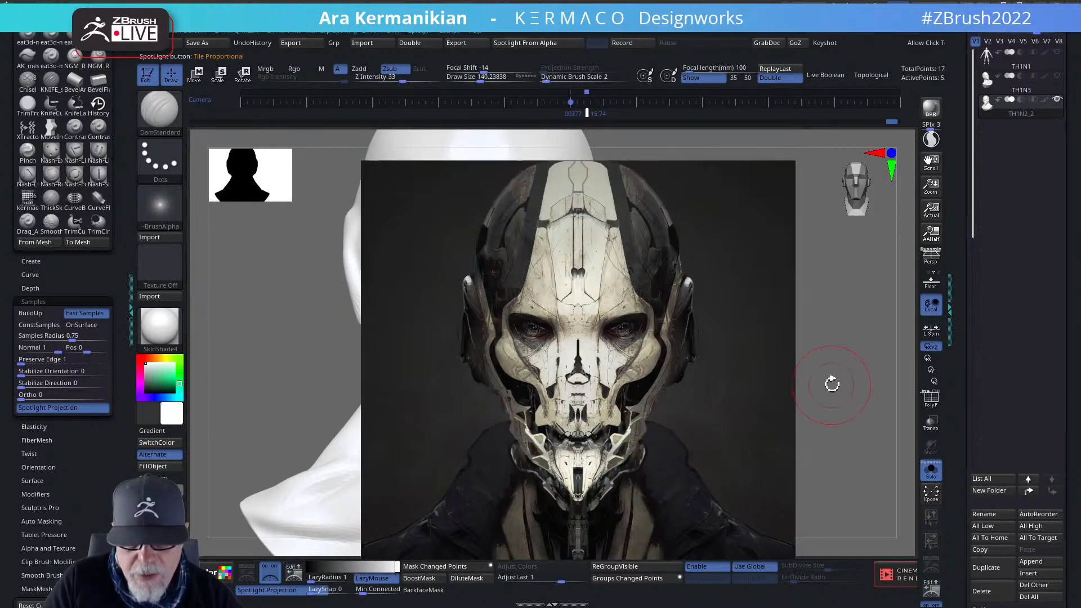
key(shift+z)
Recall the stored front camera view from the timeline and check the head's proportions against the painted reference overlay.
drag(754, 389, 534, 353)
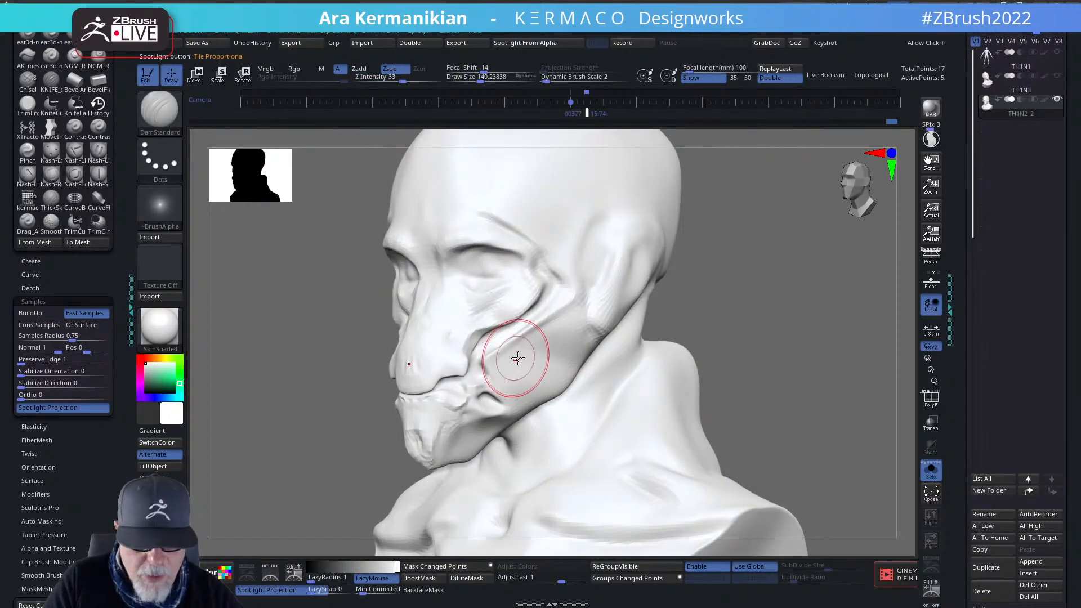
mouse_move(698, 315)
mouse_down()
mouse_move(798, 390)
mouse_move(844, 398)
mouse_up()
alt+drag(698, 379, 833, 379)
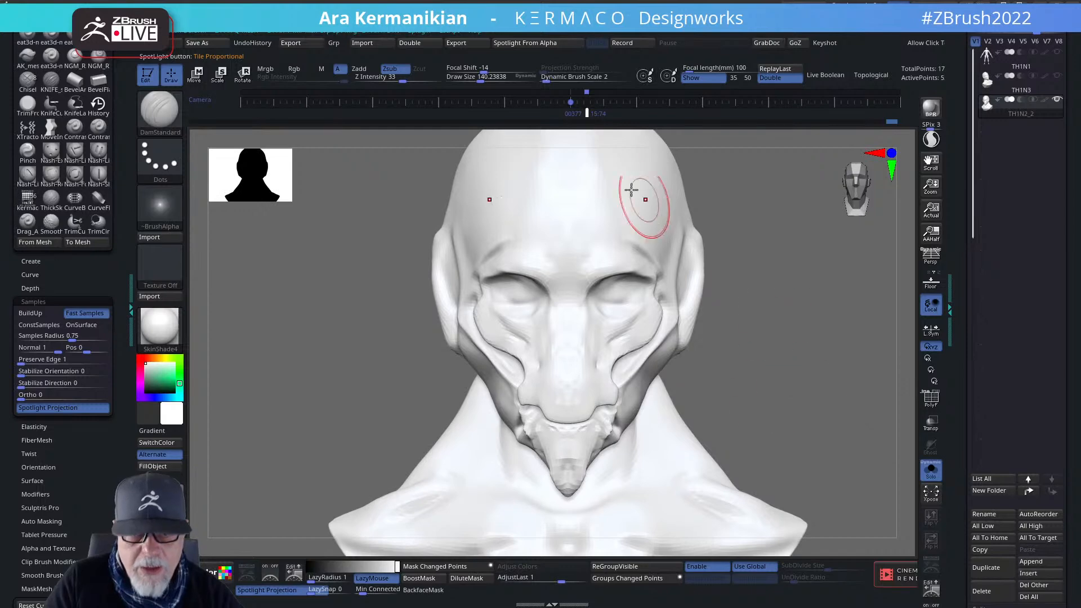
click(590, 110)
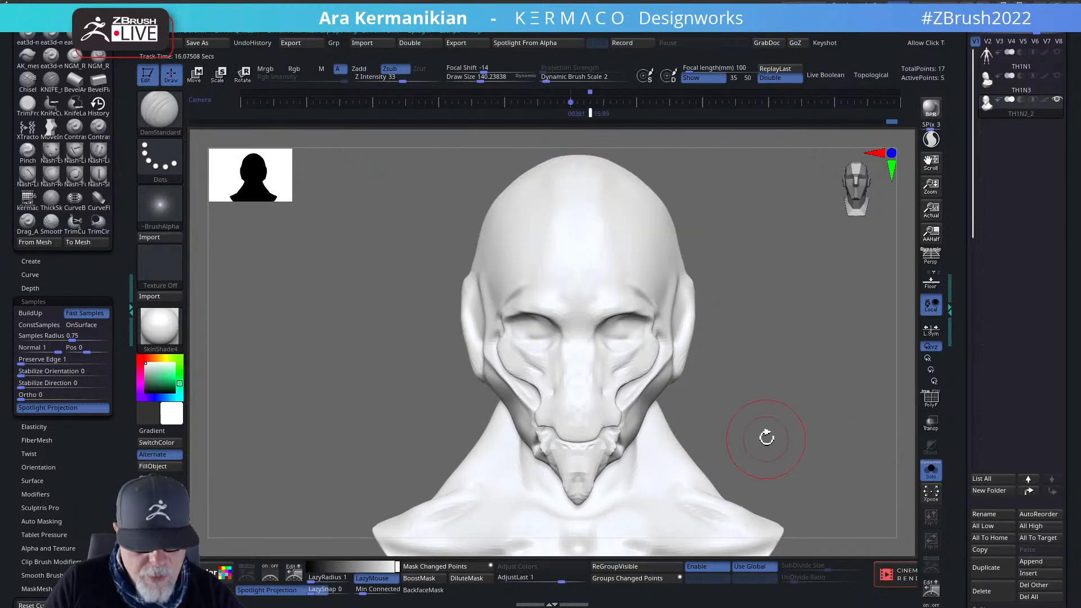
key(shift+z)
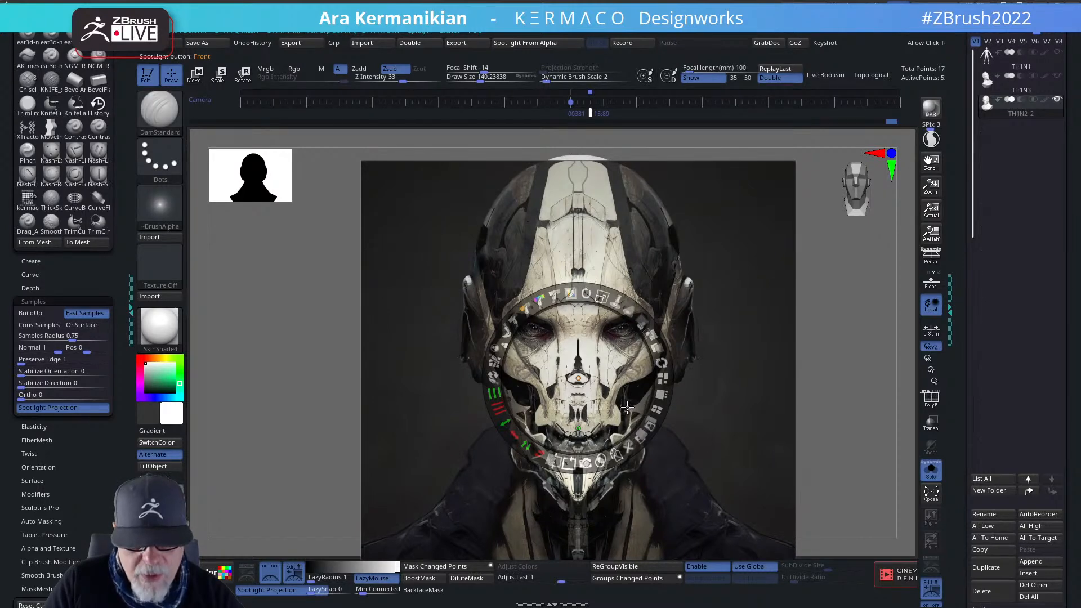
drag(628, 407, 625, 406)
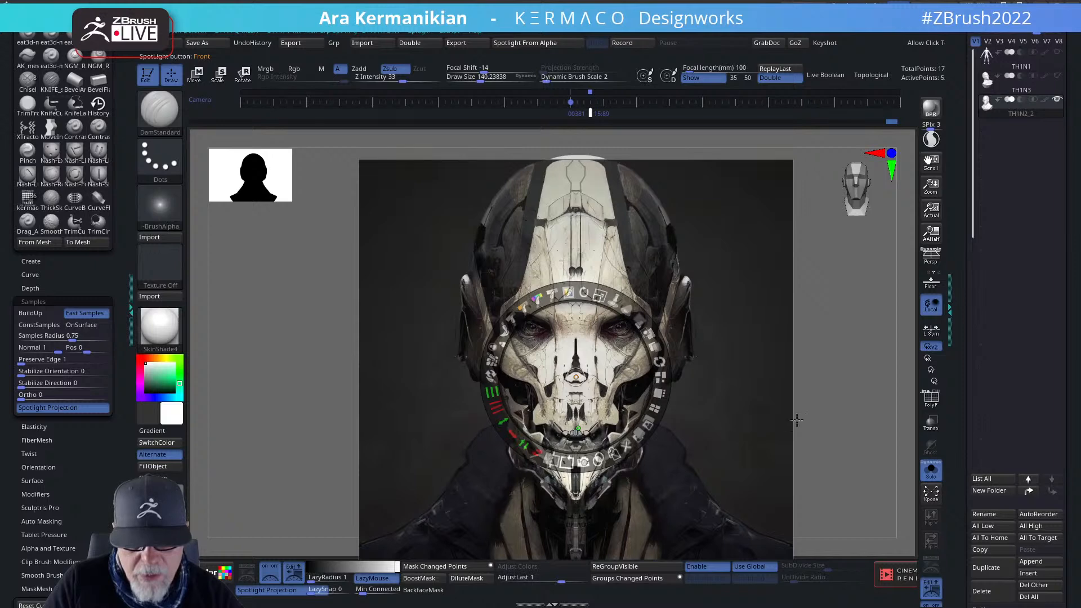
key(ctrl+z)
key(z)
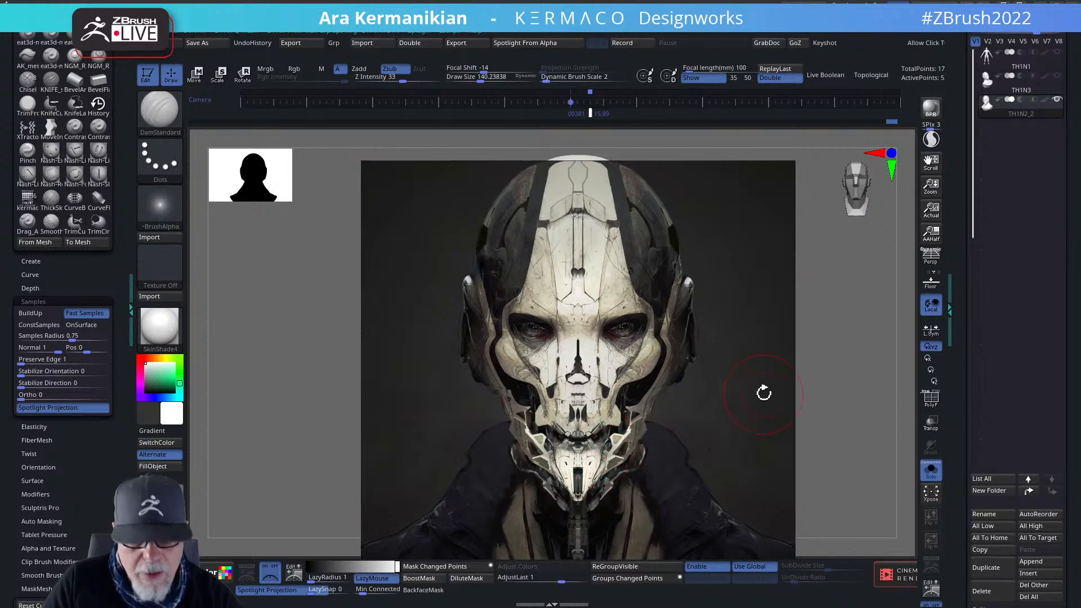
key(shift+z)
Examine the cheek, mouth corner and jaw from three-quarter and front views, and switch to the Move brush.
drag(795, 444, 848, 429)
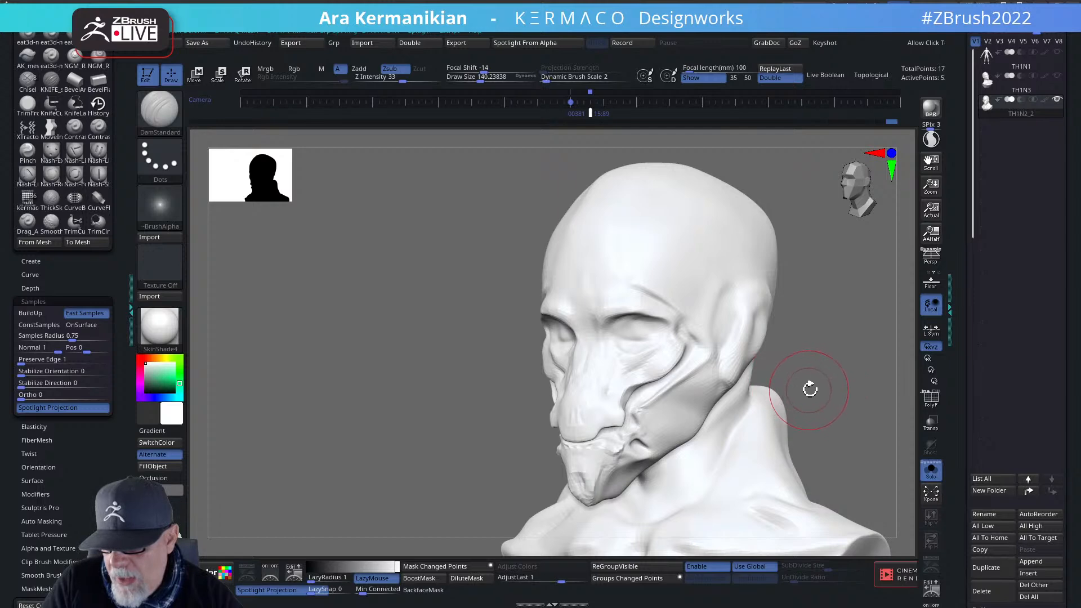
mouse_move(804, 380)
mouse_down()
mouse_move(830, 389)
mouse_move(821, 374)
mouse_move(824, 394)
mouse_up()
drag(689, 376, 658, 366)
drag(887, 368, 815, 369)
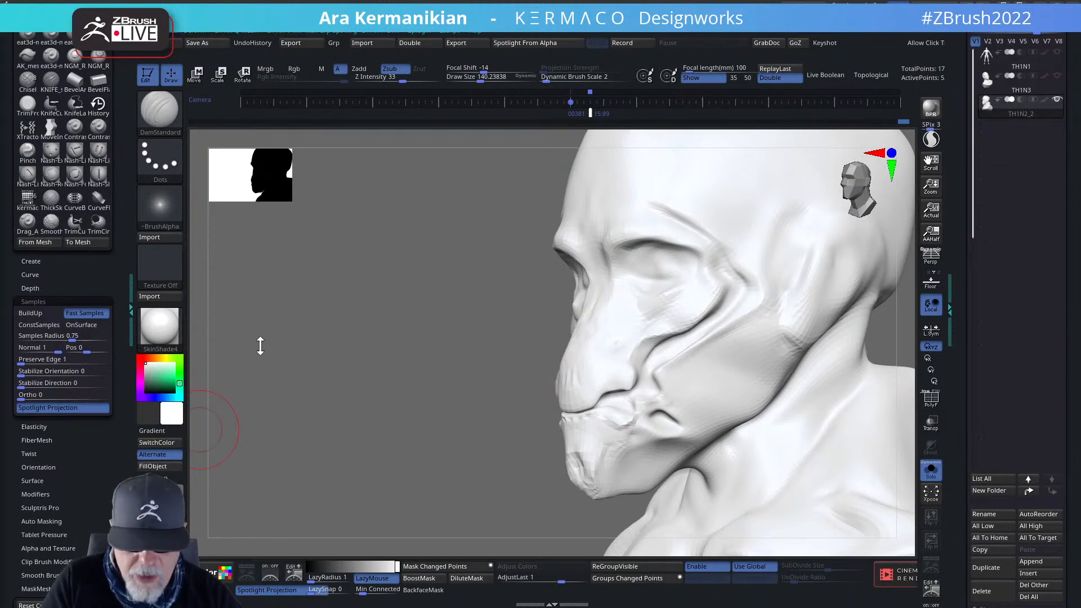
mouse_move(412, 365)
mouse_down()
mouse_move(872, 415)
mouse_move(666, 367)
mouse_up()
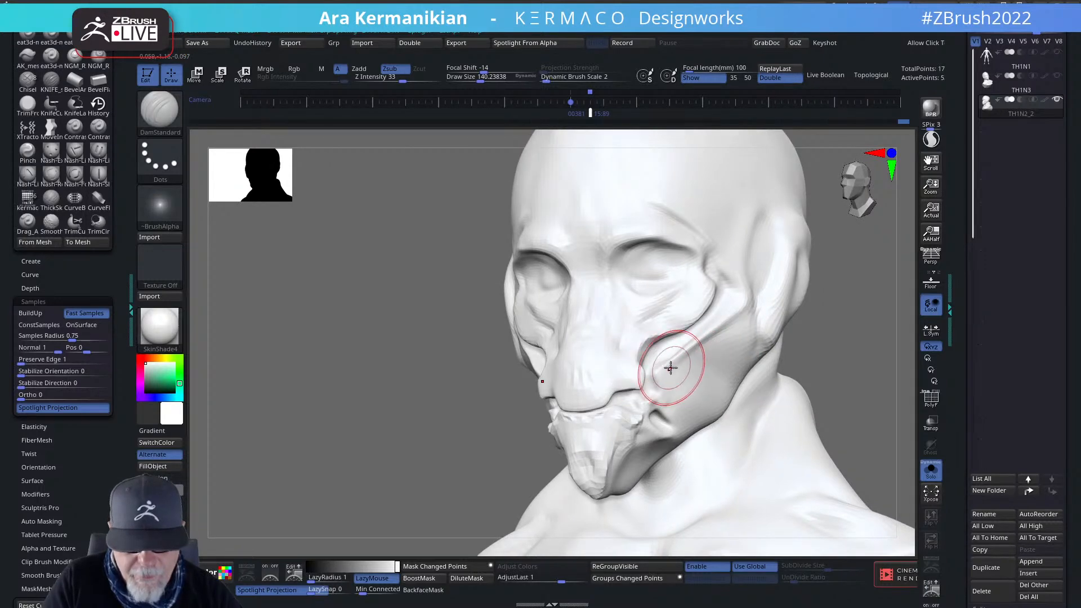
right_click(658, 385)
click(680, 360)
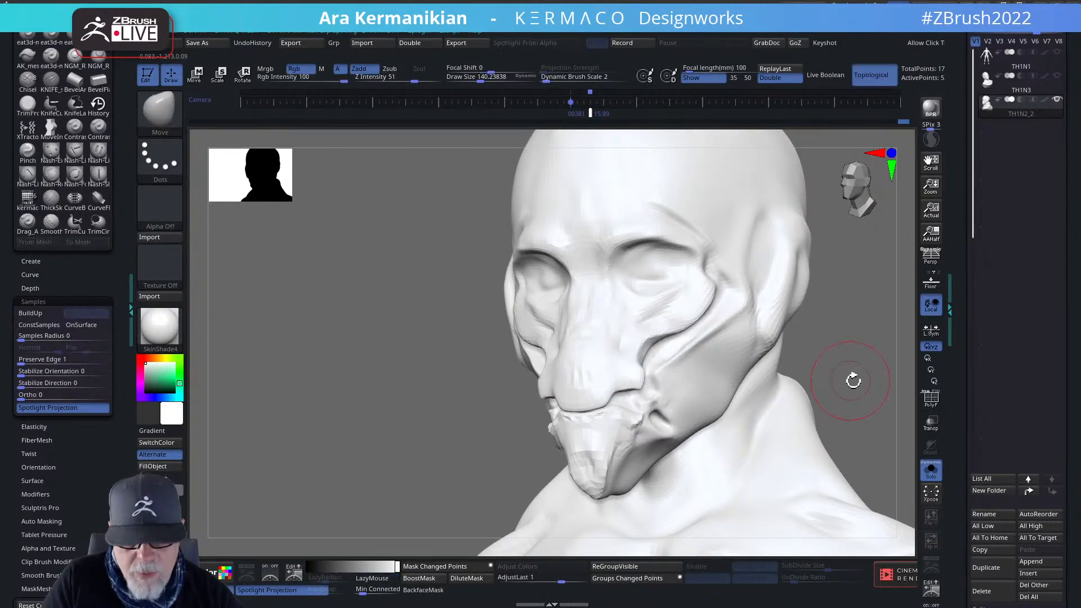
drag(850, 373, 666, 372)
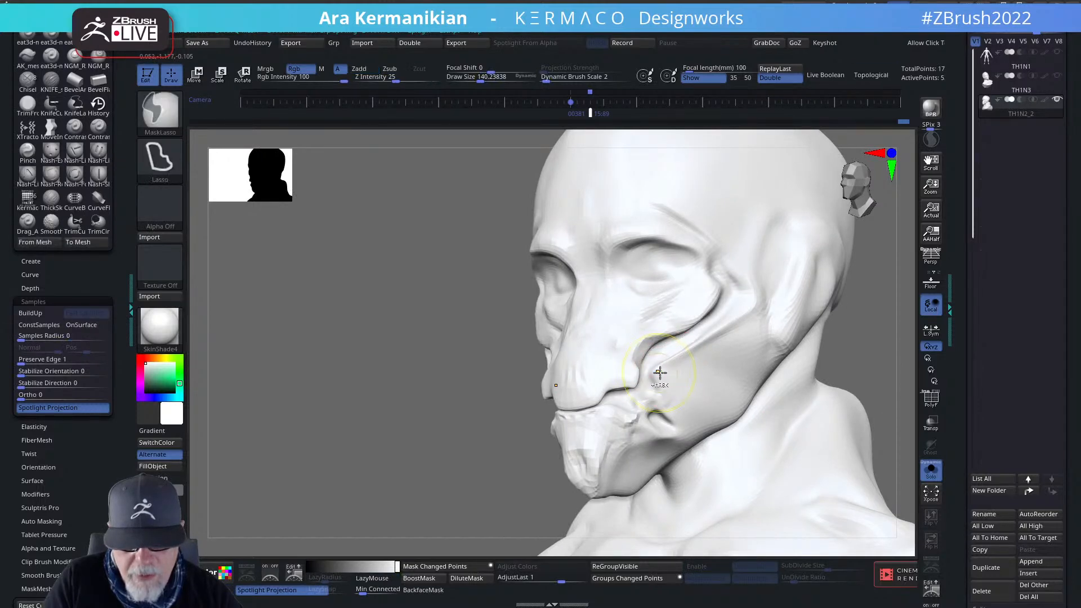
drag(347, 439, 770, 403)
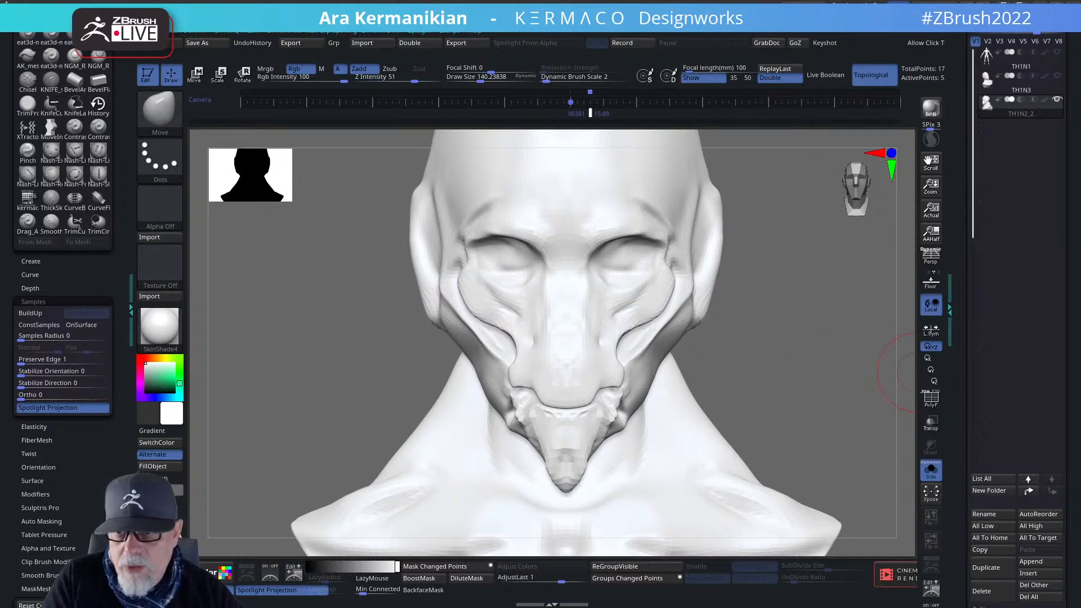
Show the painted colours on the bust and step the mesh up to its higher subdivision levels.
click(1046, 103)
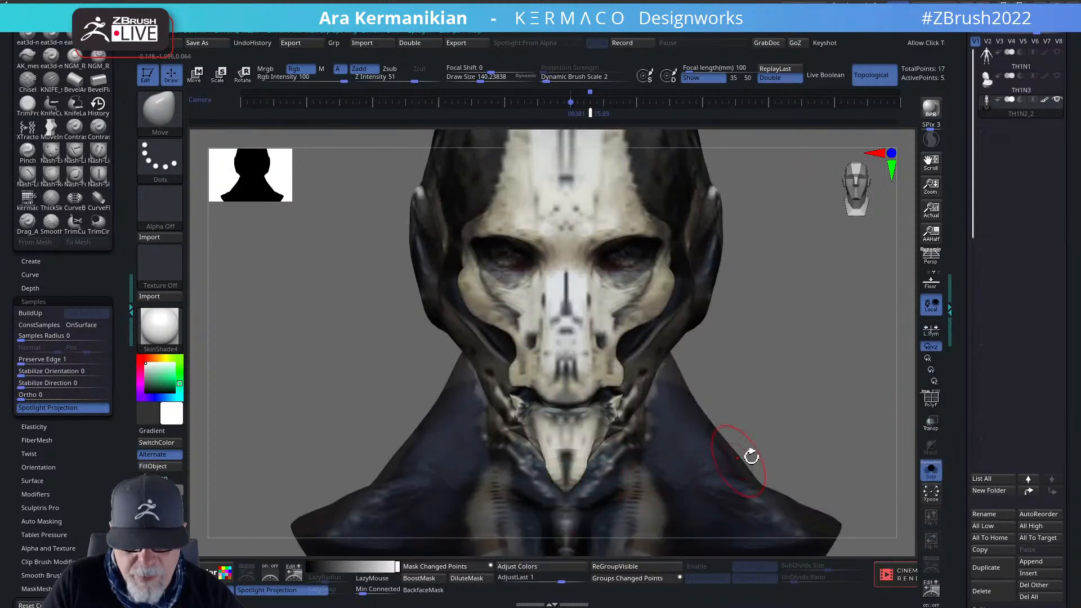
drag(806, 405, 758, 401)
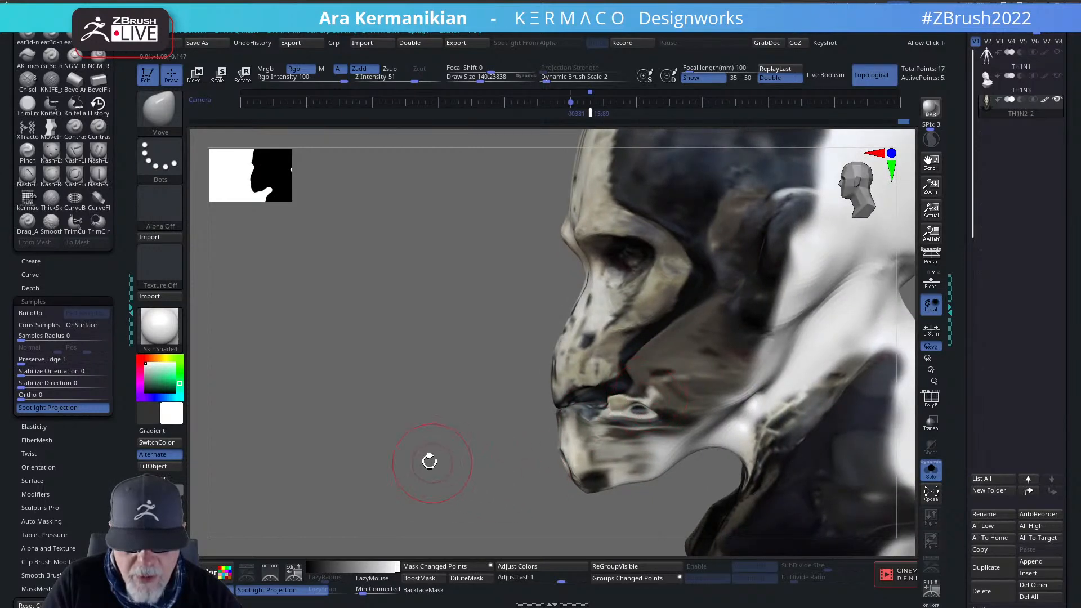
shift+drag(406, 468, 442, 459)
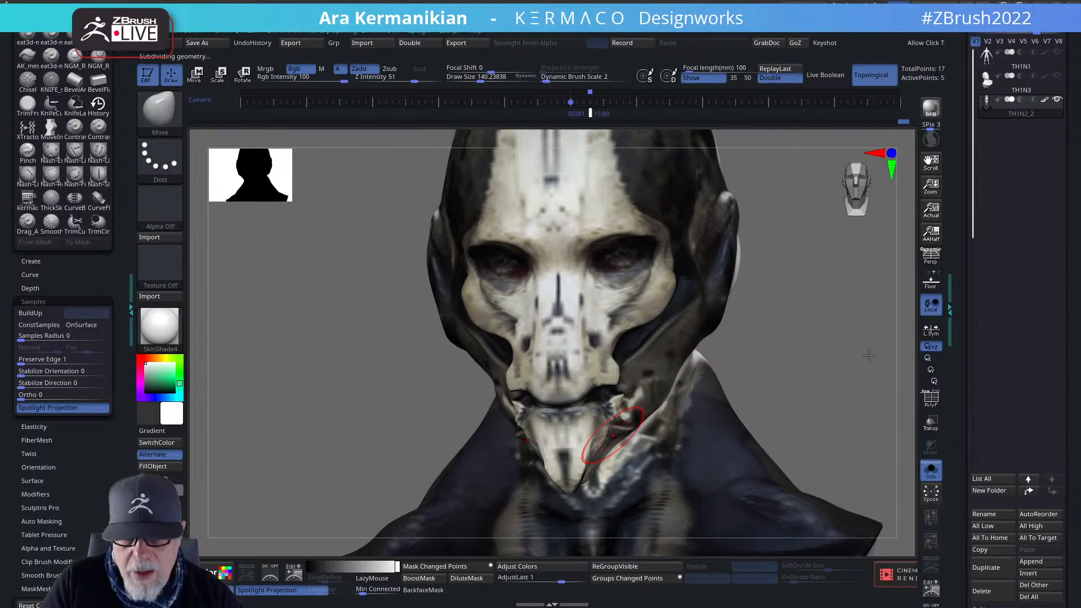
key(d)
key(d)
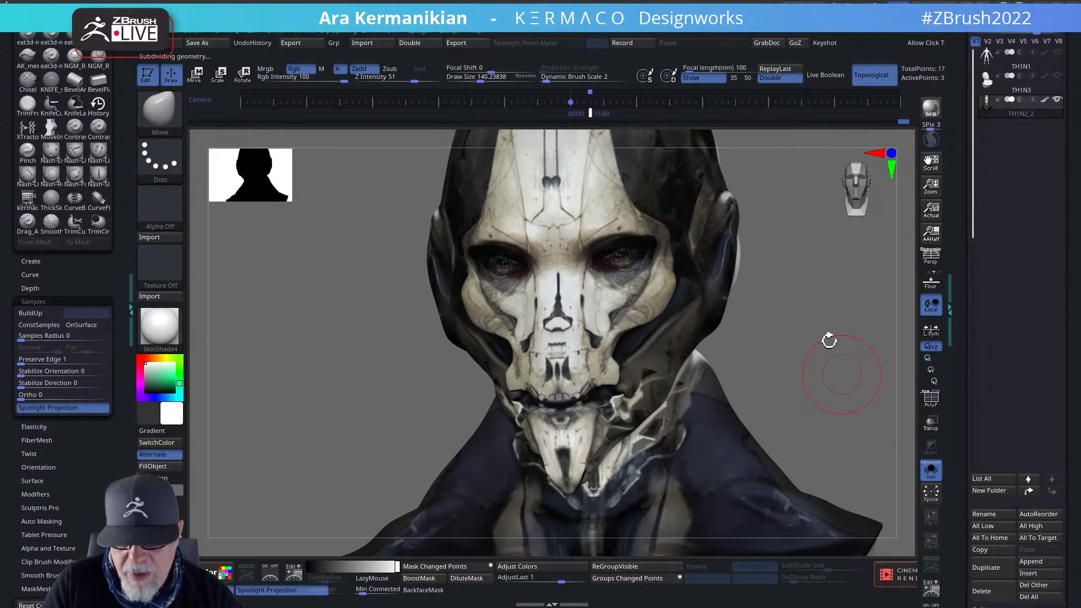
drag(816, 346, 850, 340)
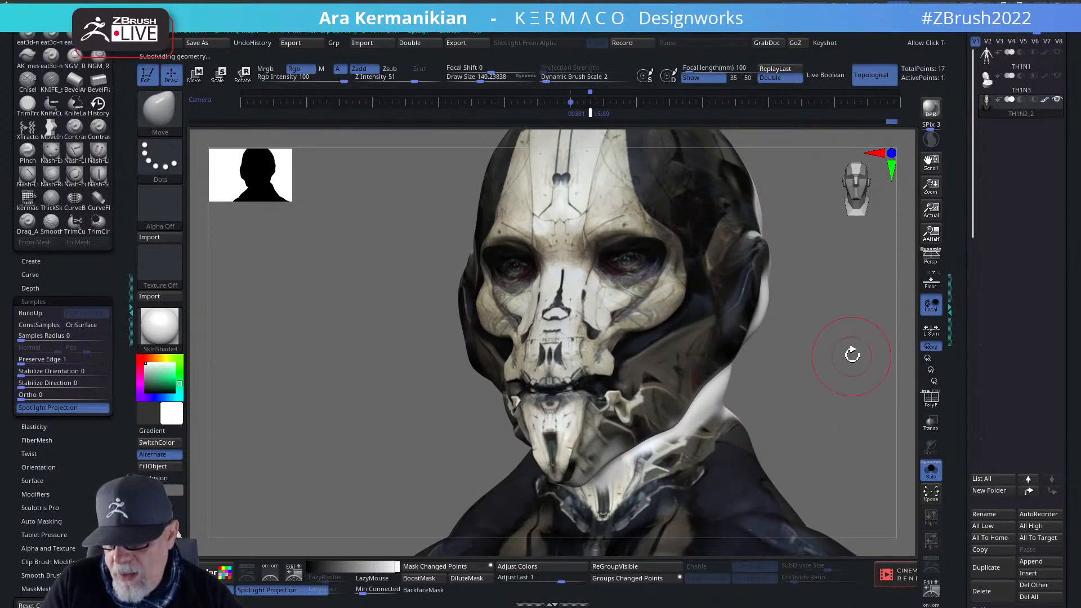
mouse_move(849, 378)
mouse_down()
mouse_move(874, 362)
mouse_move(859, 382)
mouse_up()
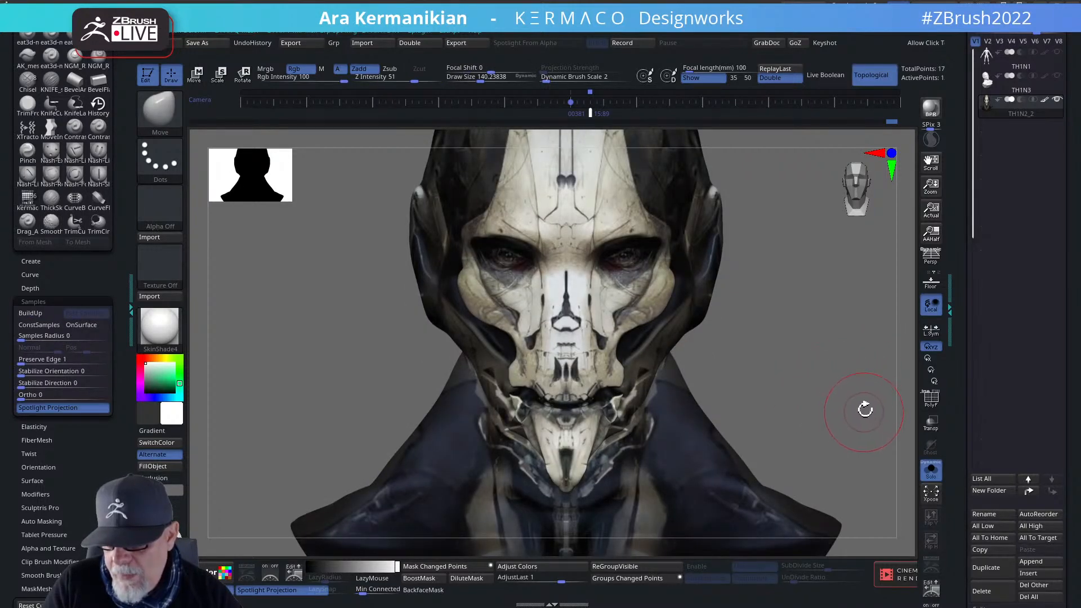
drag(849, 402, 840, 395)
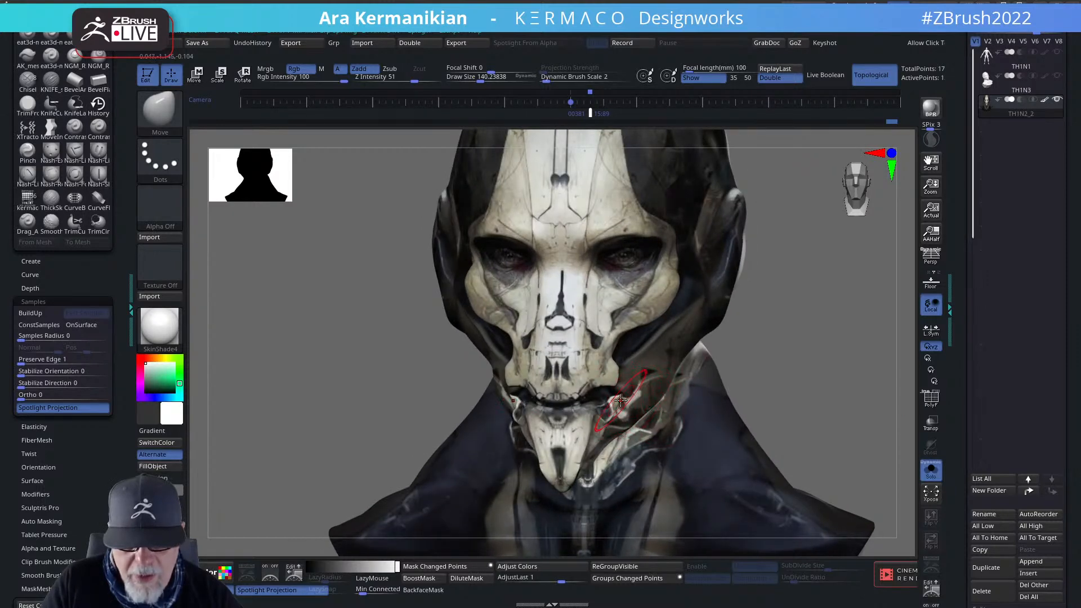
Set the Move brush's draw size to about 79 and turn on the wireframe overlay to inspect the jaw's topology.
key(s)
drag(661, 402, 651, 406)
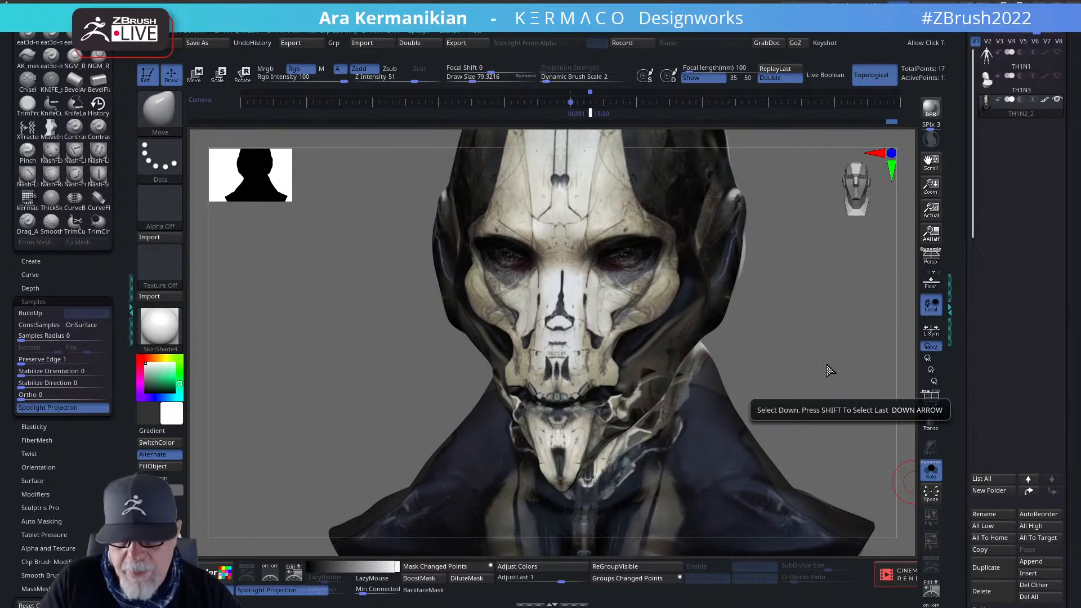
drag(797, 377, 681, 392)
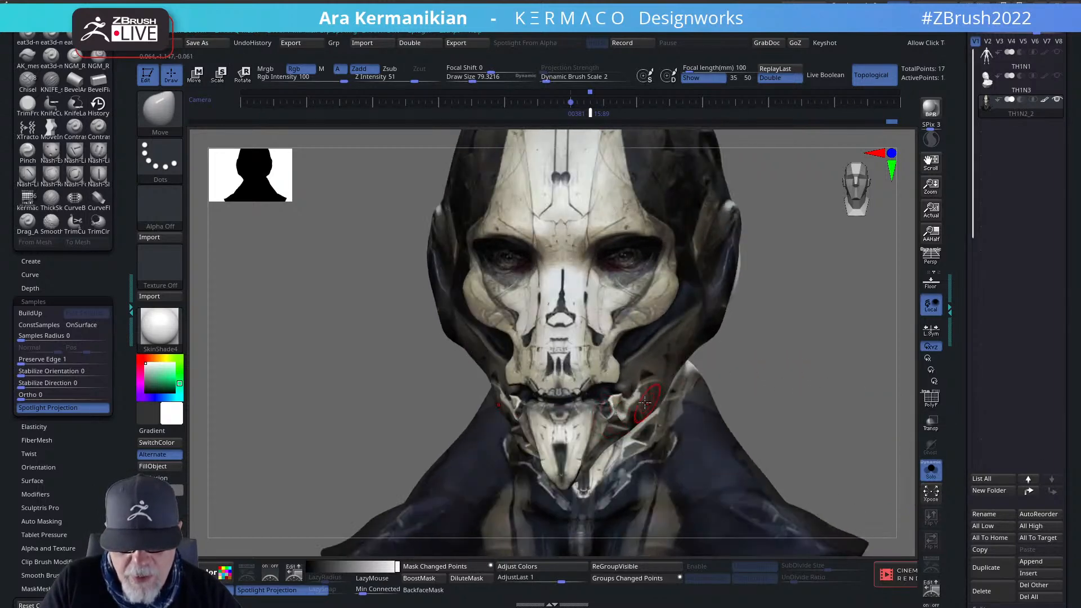
click(931, 400)
drag(783, 398, 630, 406)
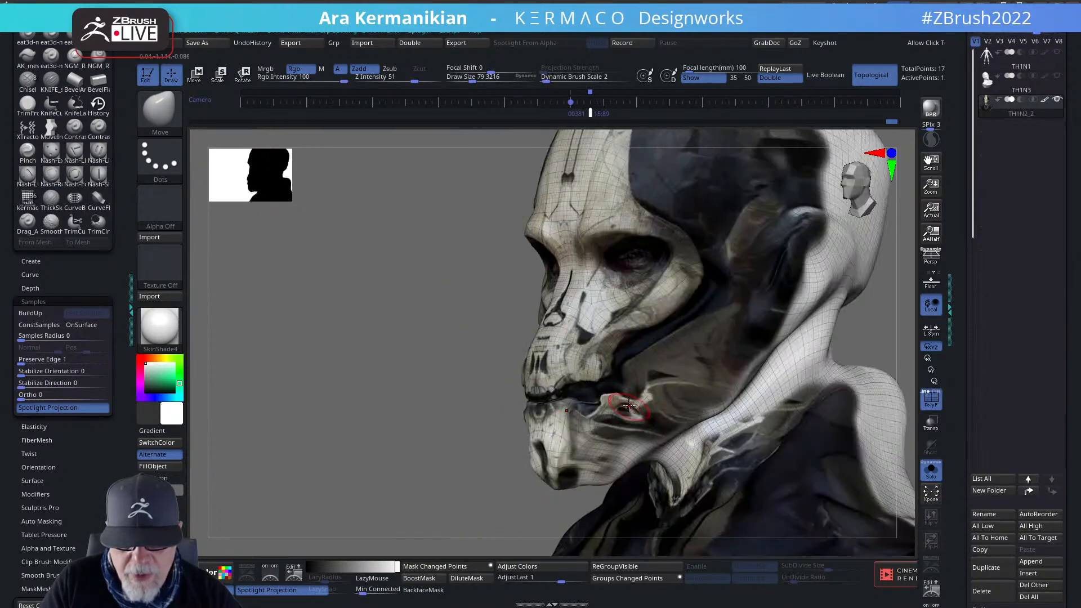
drag(416, 423, 779, 409)
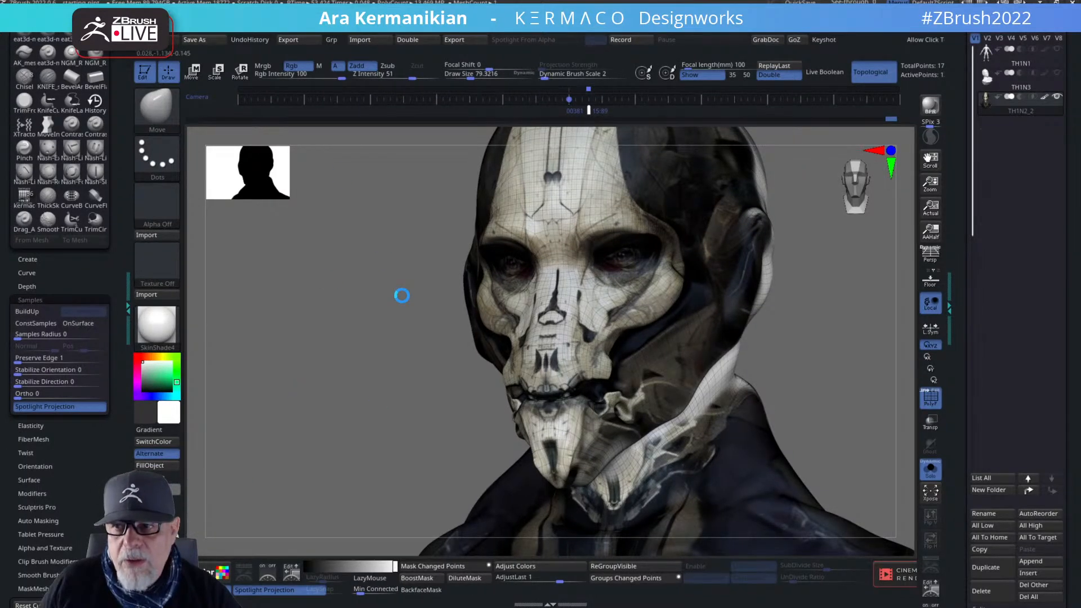
drag(401, 295, 402, 295)
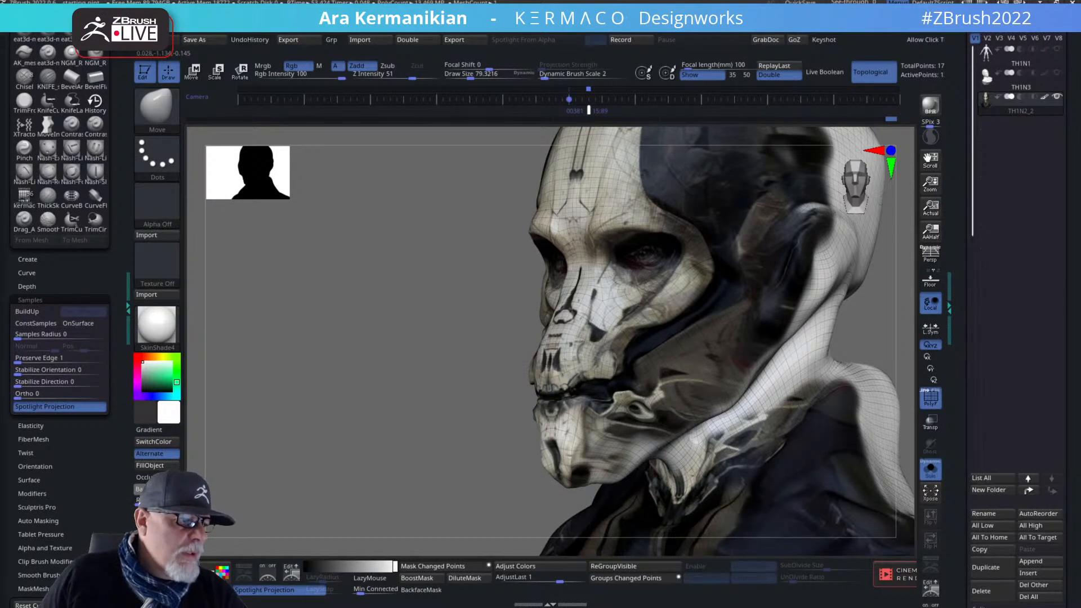
drag(380, 292, 432, 344)
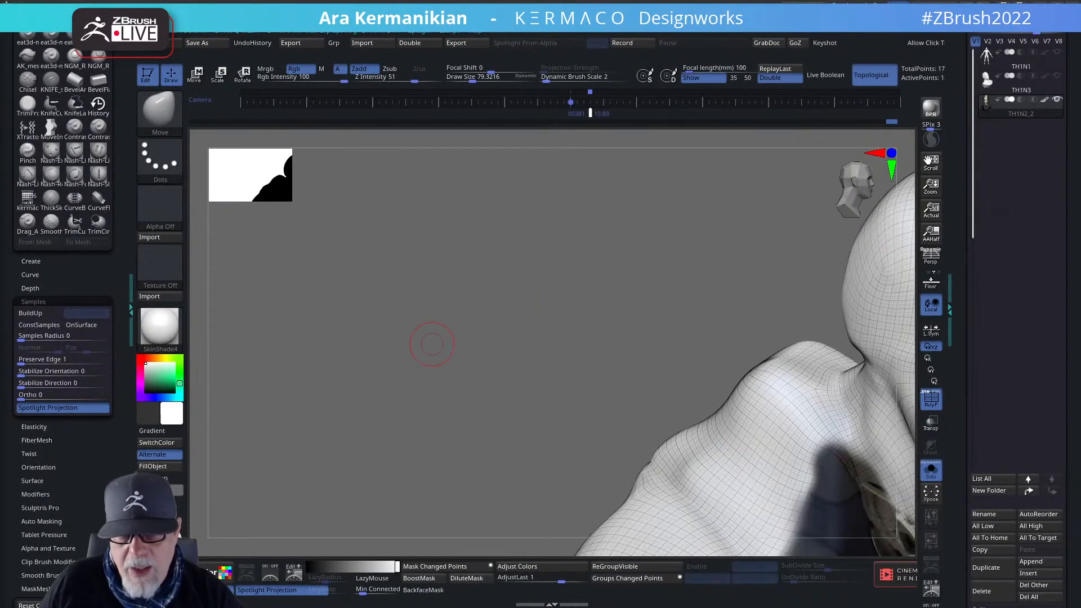
Pull the surface beside both mouth corners outward into long mirrored spikes with the Move brush.
drag(546, 326, 340, 317)
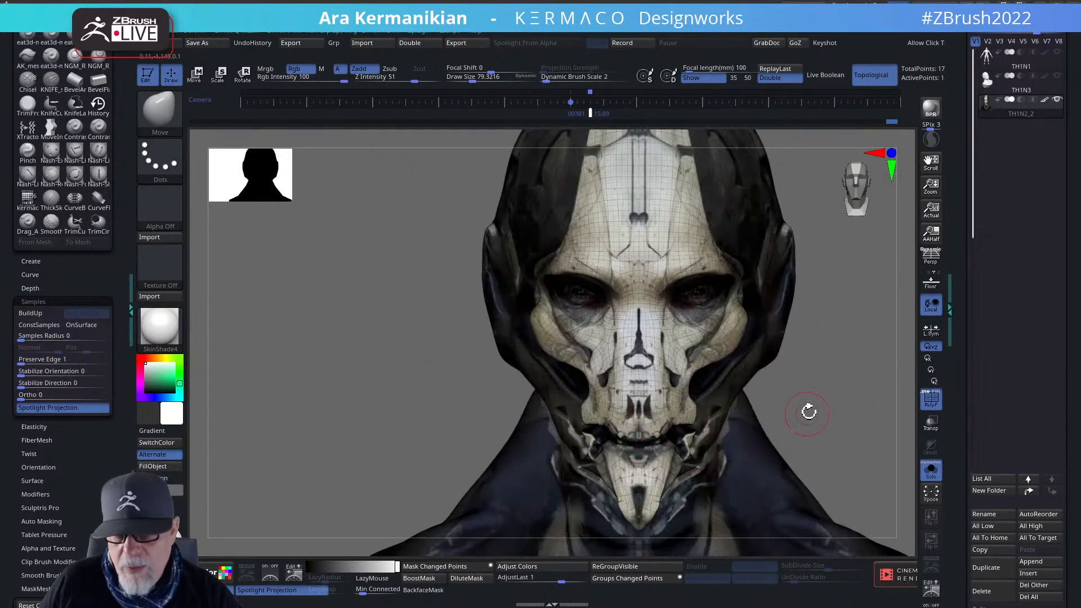
alt+drag(820, 399, 760, 374)
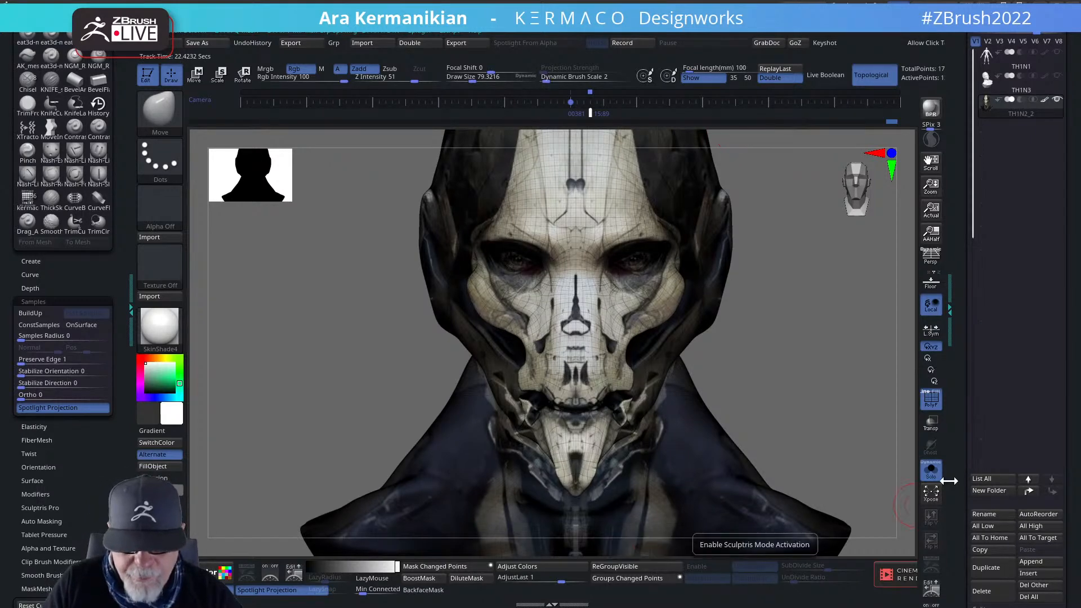
drag(817, 411, 551, 387)
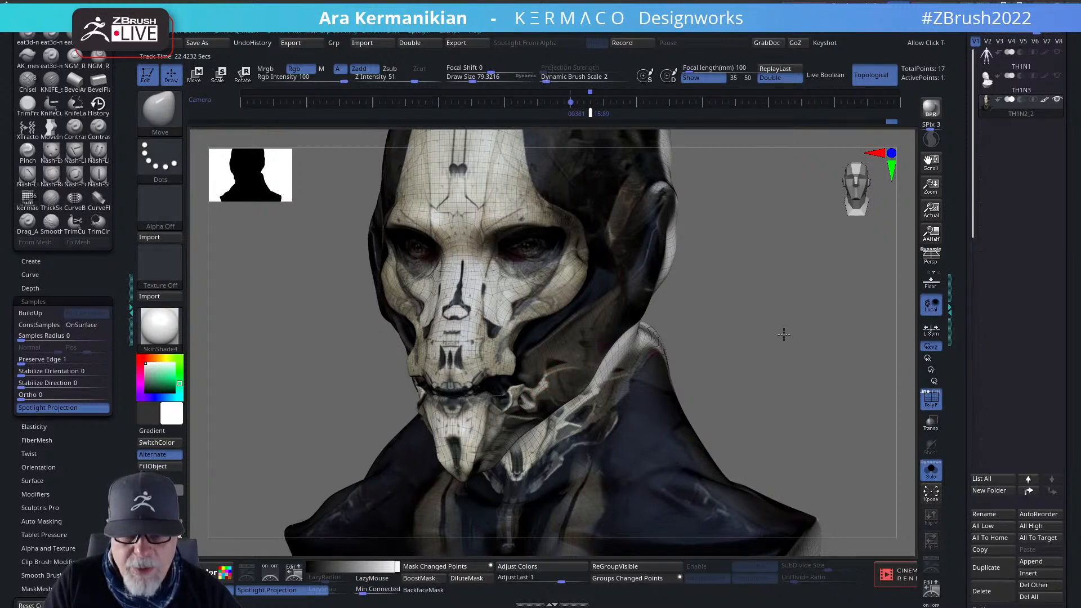
drag(763, 336, 741, 323)
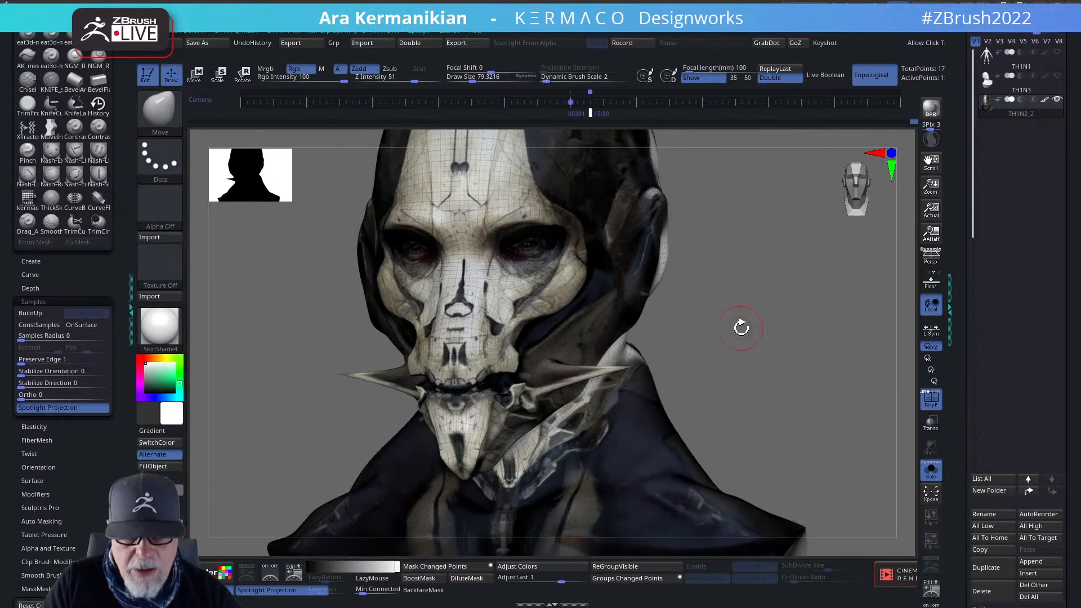
Undo the mirrored spikes pulled out beside the mouth corners.
key(ctrl)
key(ctrl+z)
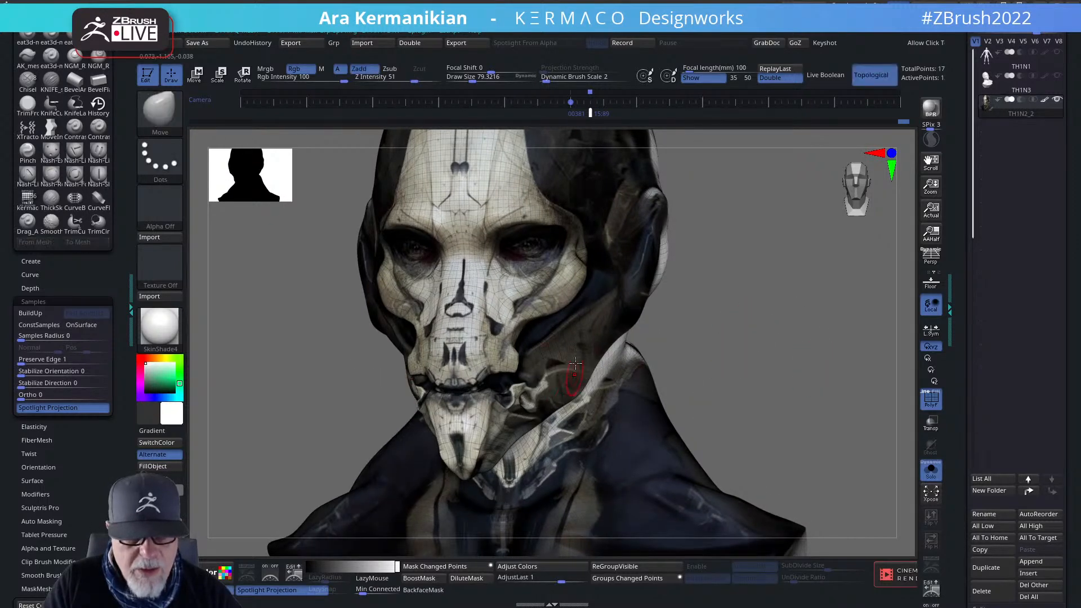
key(ctrl+space)
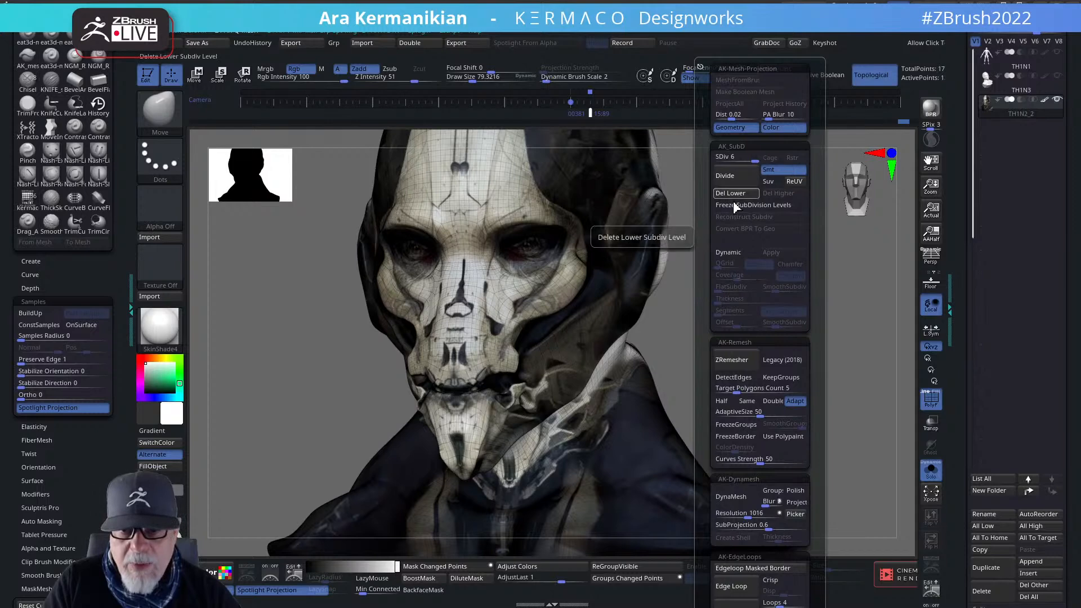
drag(791, 331, 781, 316)
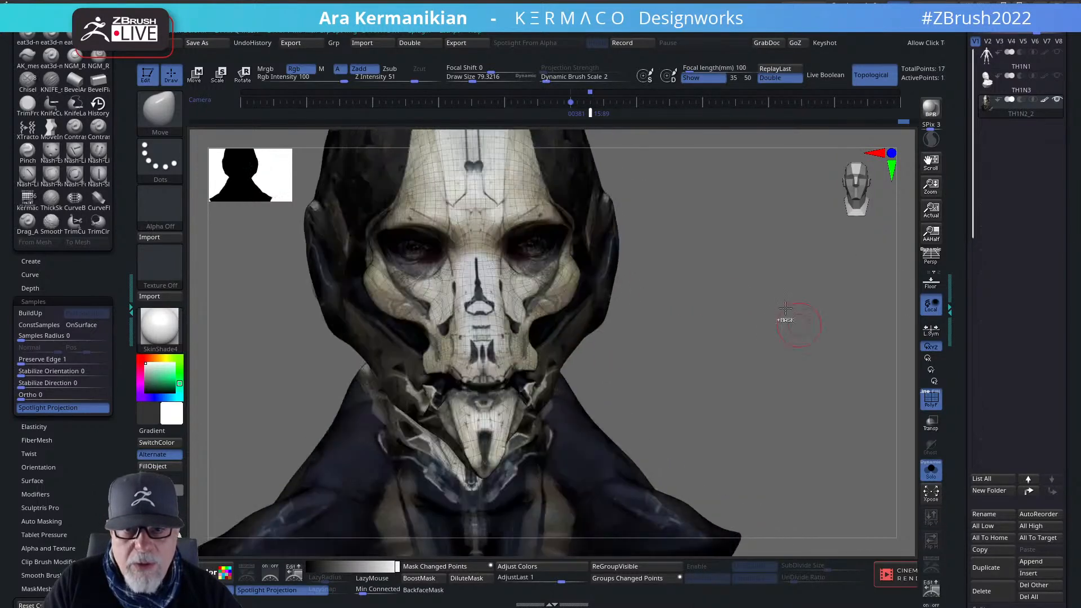
key(ctrl+space)
Reset the Move brush to its default settings.
alt+drag(730, 338, 789, 381)
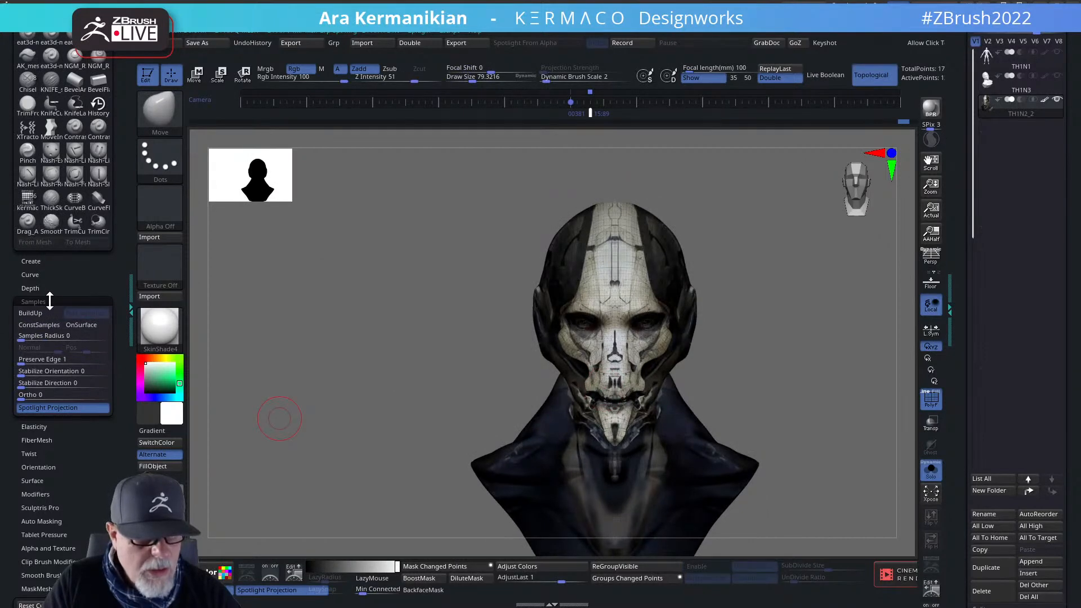
drag(92, 493, 102, 412)
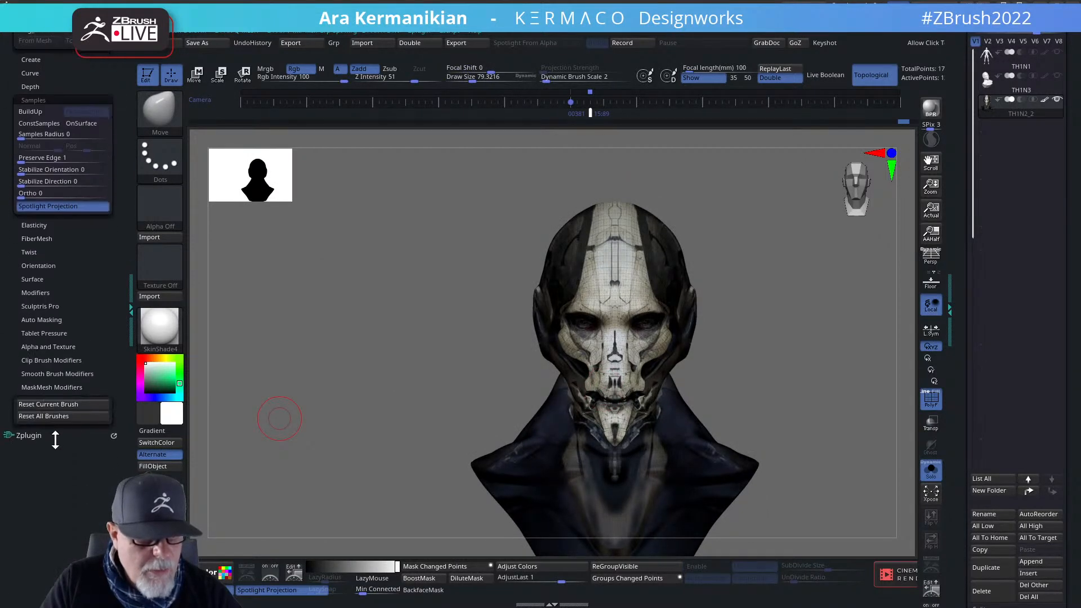
click(60, 406)
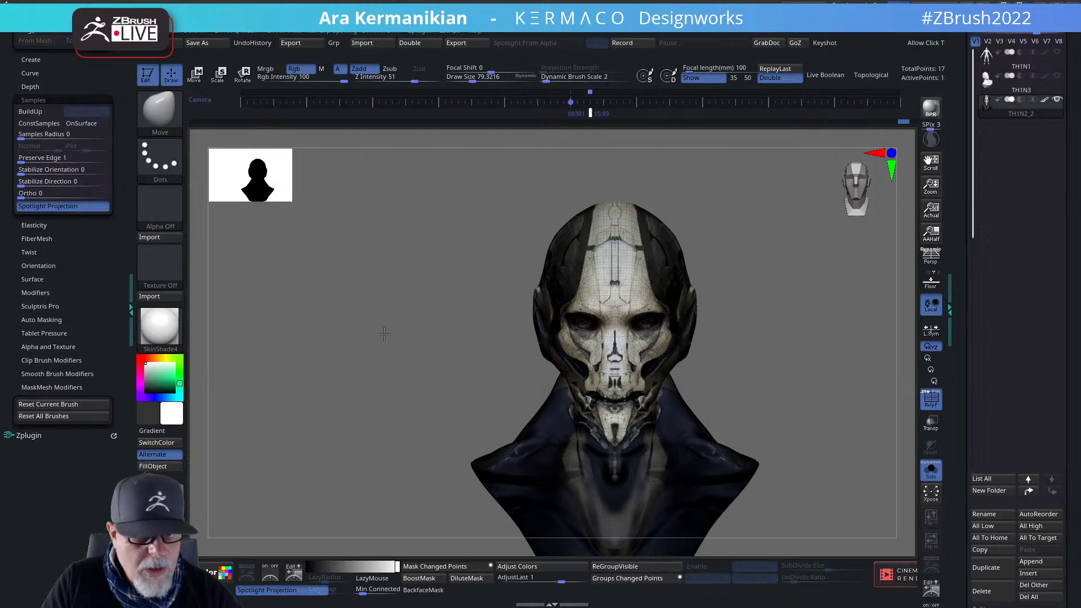
Inspect the face from three-quarter and front views and switch to the Dam Standard brush.
mouse_move(379, 331)
mouse_down()
mouse_move(430, 346)
mouse_move(788, 368)
mouse_move(585, 335)
mouse_up()
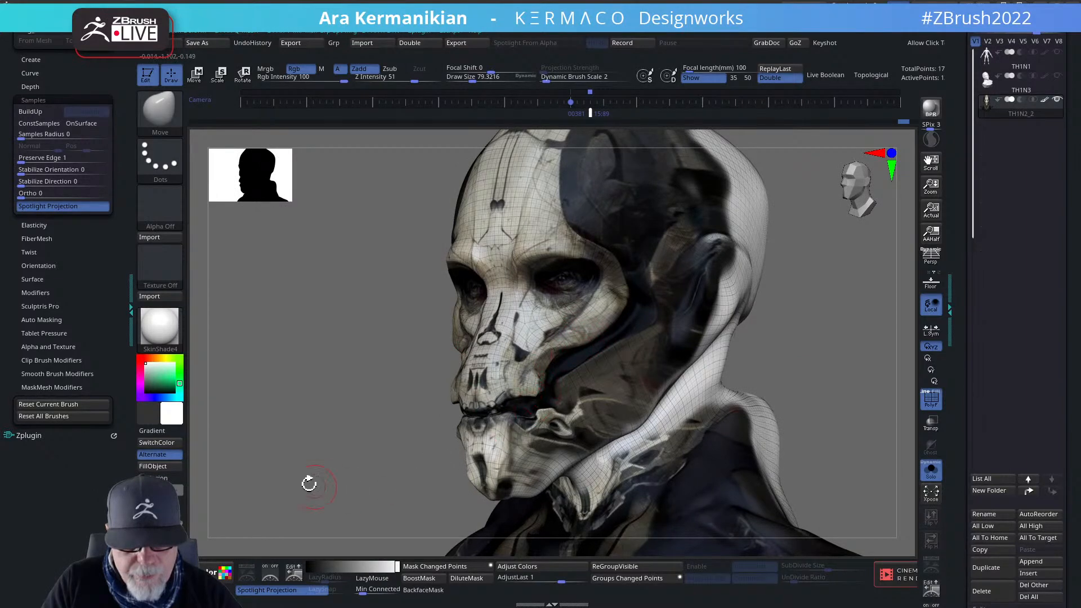
drag(309, 483, 617, 431)
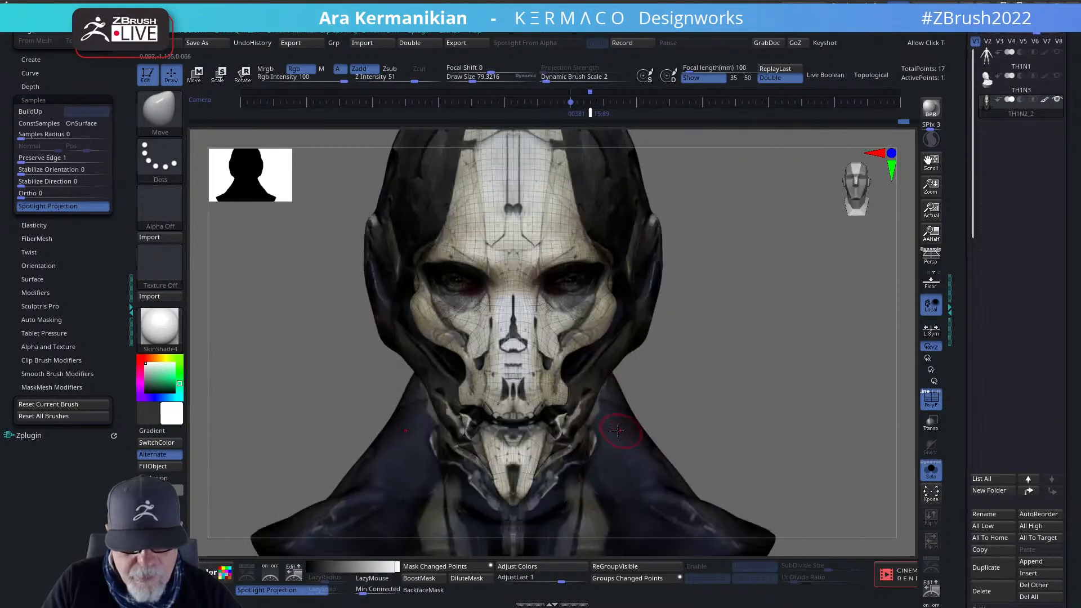
drag(811, 389, 600, 394)
right_click(588, 393)
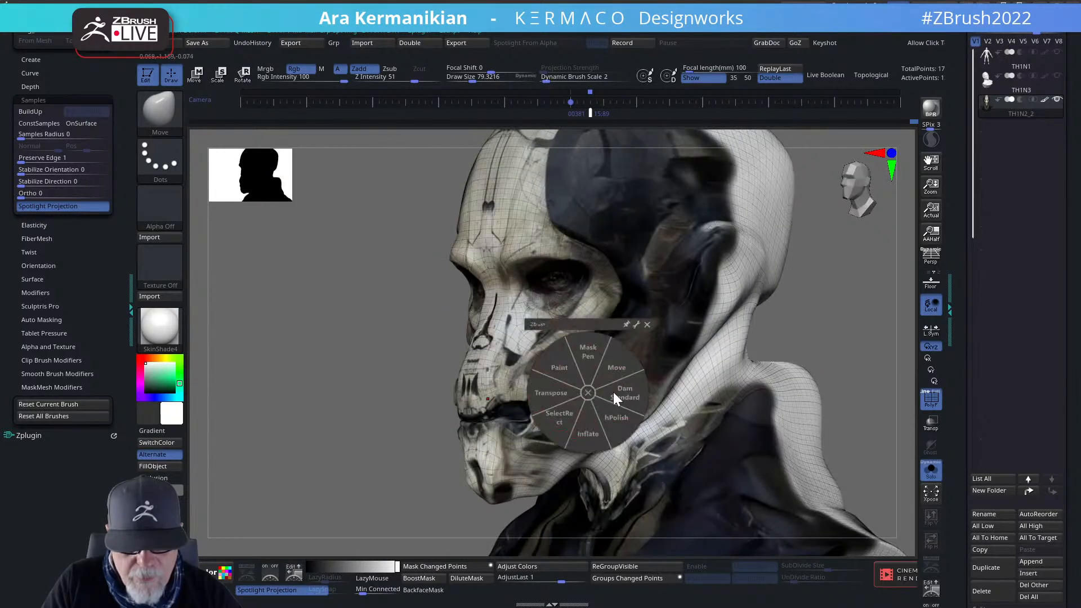
click(613, 392)
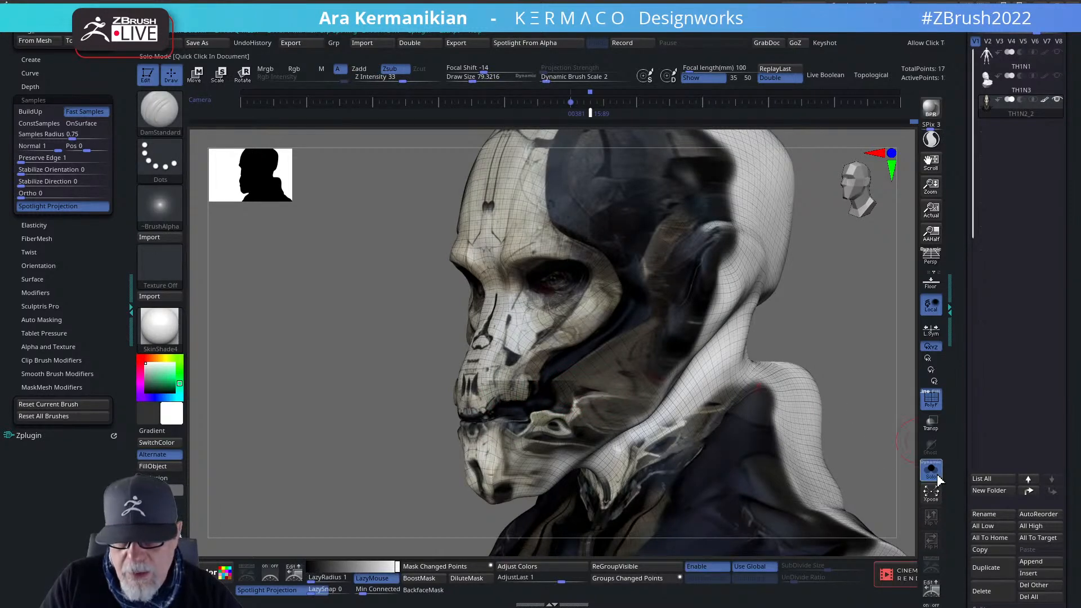
Turn off Solo mode and hide the bust's painted colours and wireframe to show the plain sculpted surface.
mouse_move(828, 393)
mouse_down()
mouse_move(877, 353)
mouse_move(810, 356)
mouse_move(820, 362)
mouse_up()
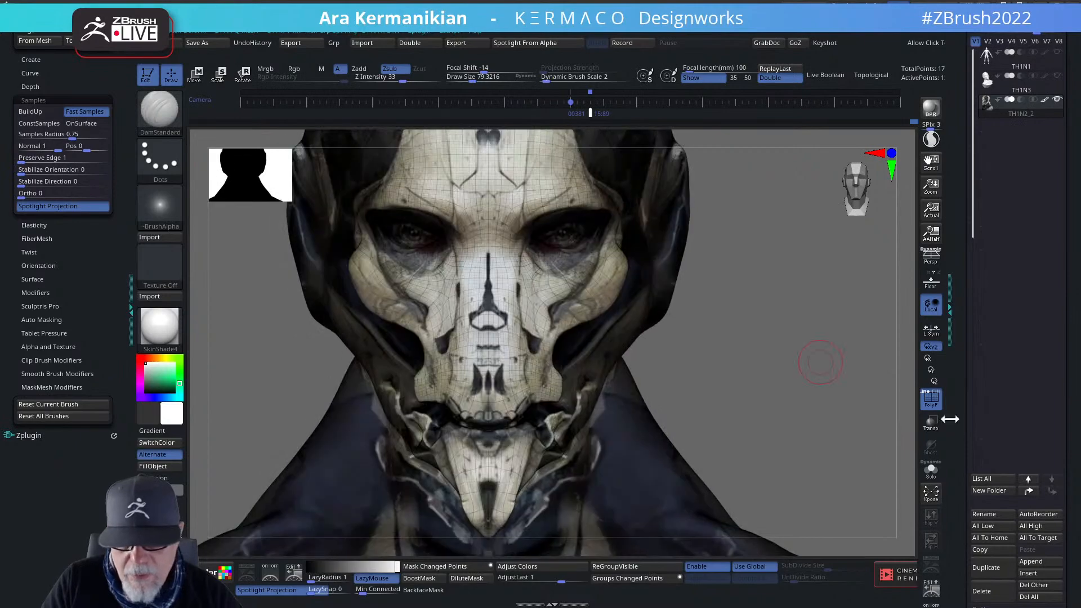
click(1045, 103)
mouse_move(745, 451)
mouse_down()
mouse_move(594, 391)
mouse_move(626, 388)
mouse_up()
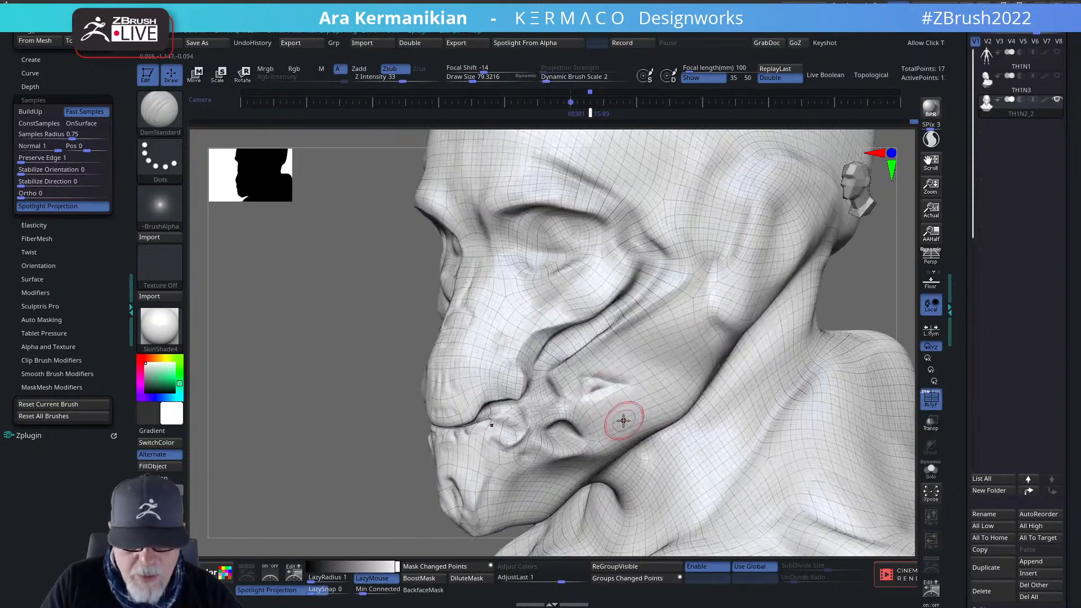
drag(268, 454, 286, 437)
click(928, 400)
mouse_move(821, 382)
mouse_down()
mouse_move(853, 378)
mouse_move(792, 337)
mouse_move(809, 397)
mouse_up()
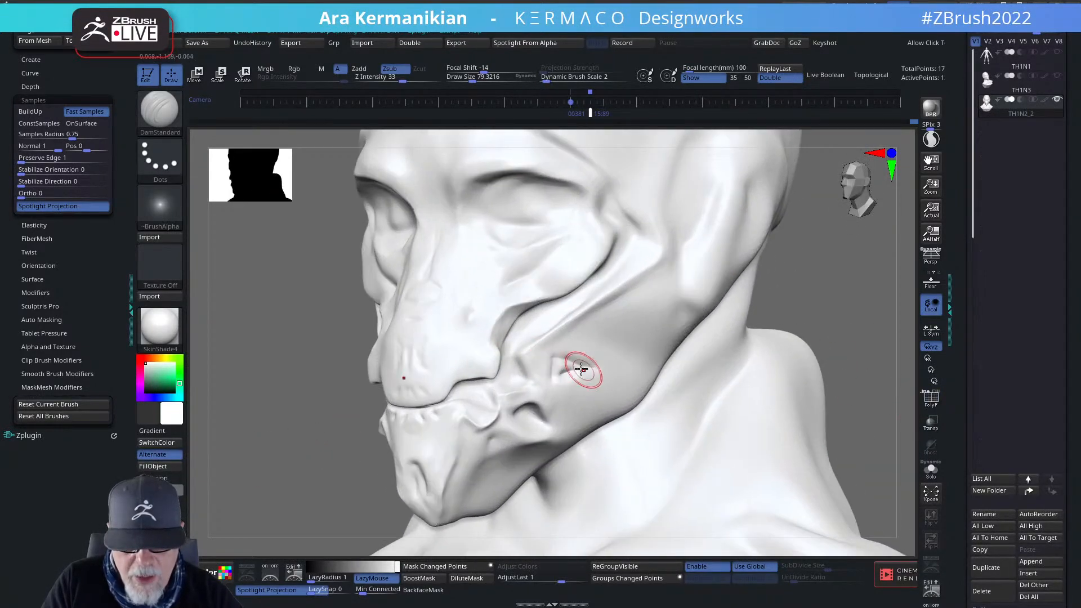
Carve a short horizontal crease into the cheek behind the mouth corner with the Dam Standard brush.
drag(561, 367, 565, 365)
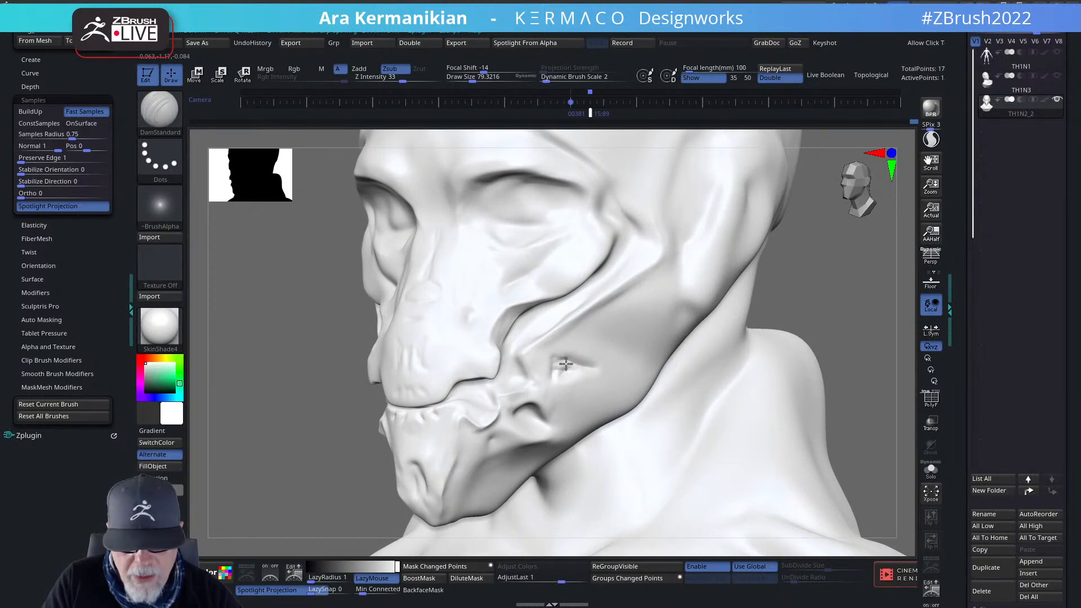
drag(565, 365, 584, 371)
right_click(584, 371)
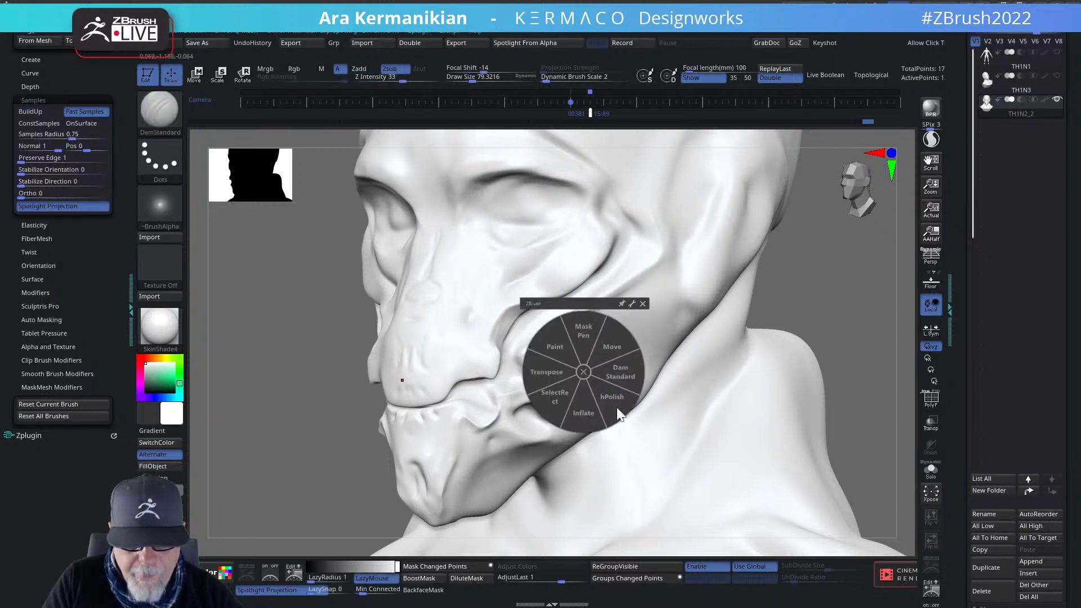
click(616, 407)
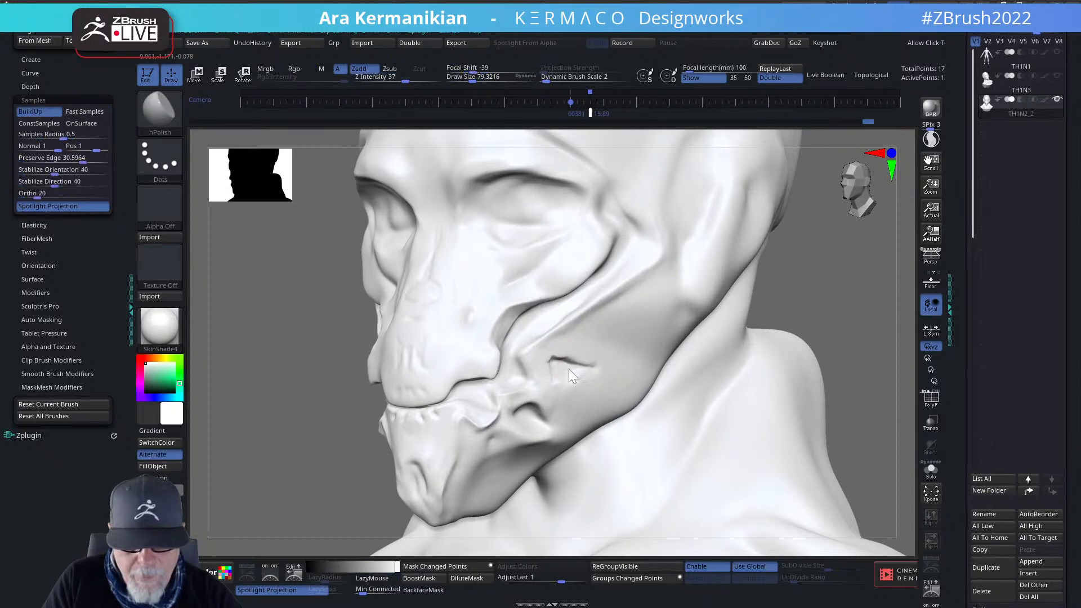
right_click(562, 374)
click(597, 378)
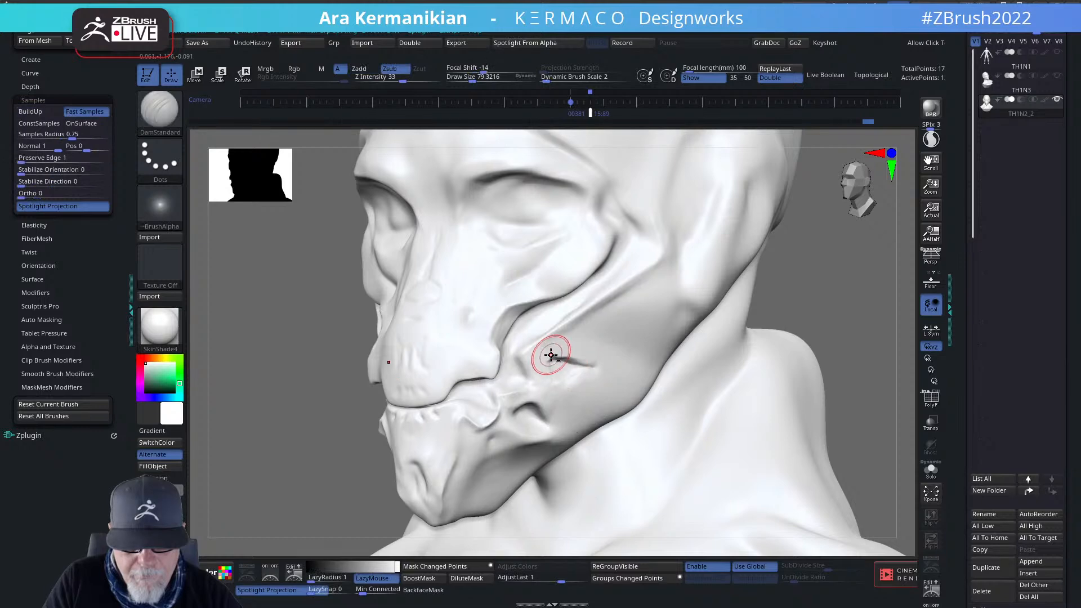
Cut down along the front end of the cheek crease and smooth the surface around it.
mouse_move(552, 356)
mouse_down()
mouse_move(595, 368)
mouse_move(558, 389)
mouse_move(563, 380)
mouse_up()
key(shift)
mouse_move(845, 309)
alt+mouse_down()
mouse_move(787, 310)
mouse_move(815, 337)
mouse_move(746, 306)
mouse_move(802, 313)
mouse_move(816, 336)
mouse_move(704, 331)
alt+mouse_up()
key(shift)
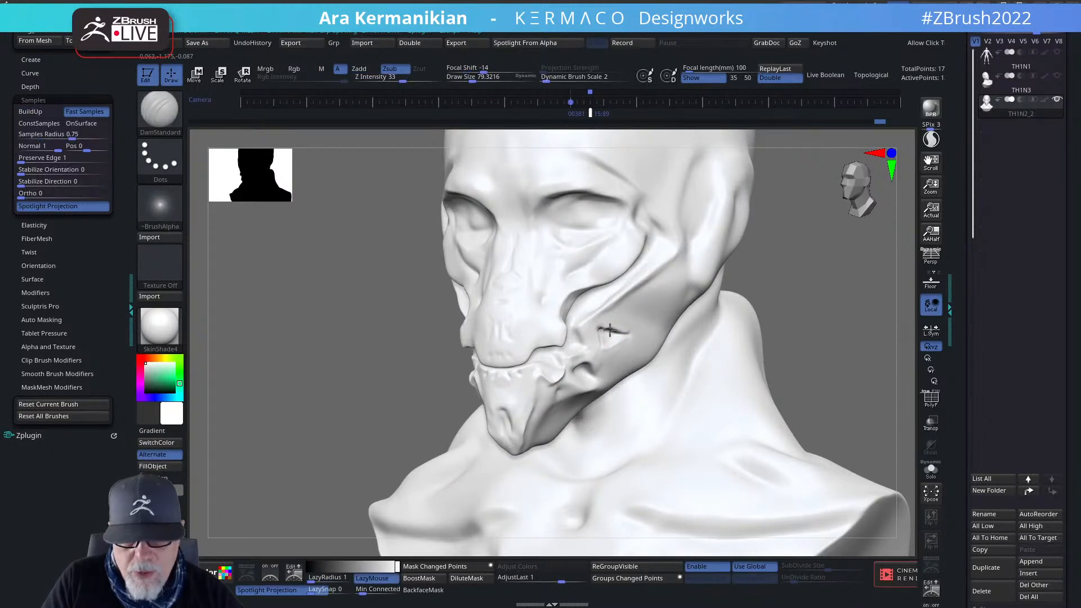
key(shift)
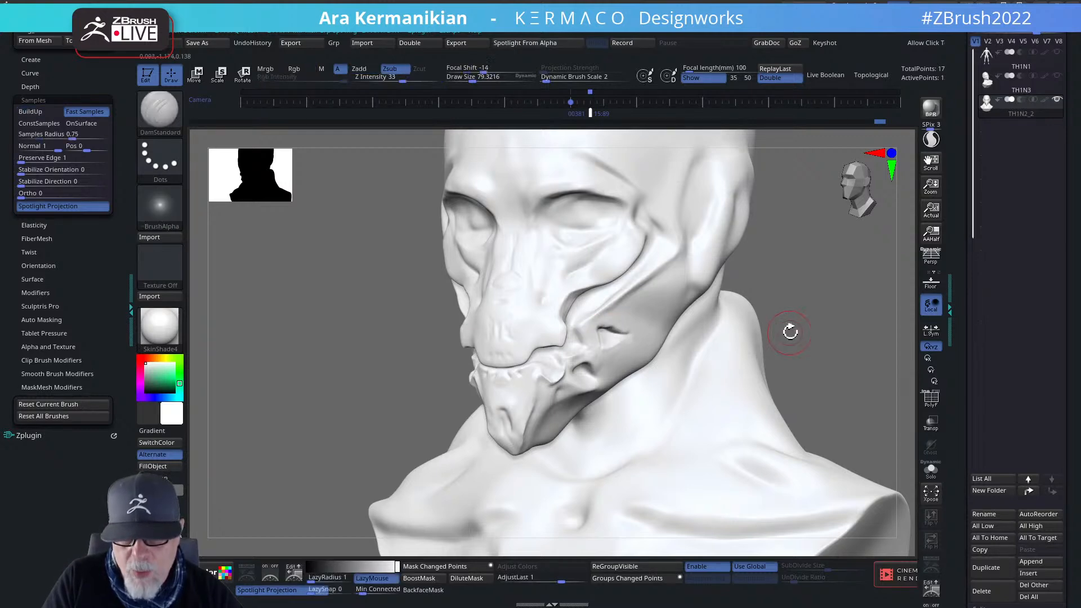
Deepen the upper edge of the cheek slit from the side view with Dam Standard strokes and smooth it.
drag(788, 333, 615, 349)
right_click(623, 346)
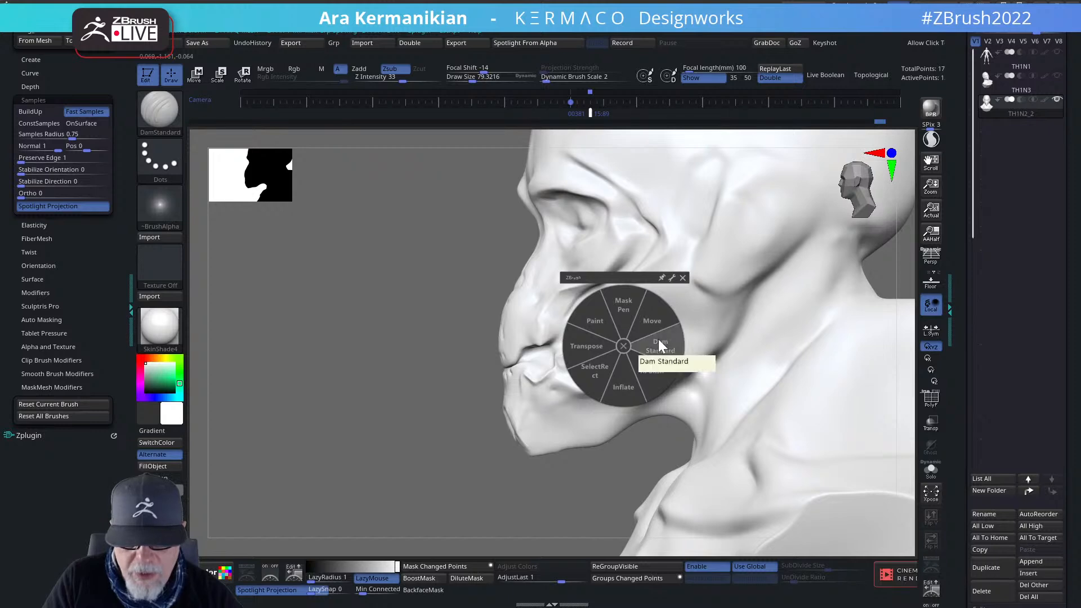
click(660, 345)
mouse_move(594, 351)
mouse_down()
mouse_move(631, 334)
mouse_move(604, 330)
mouse_move(623, 331)
mouse_up()
drag(622, 331, 640, 337)
key(shift)
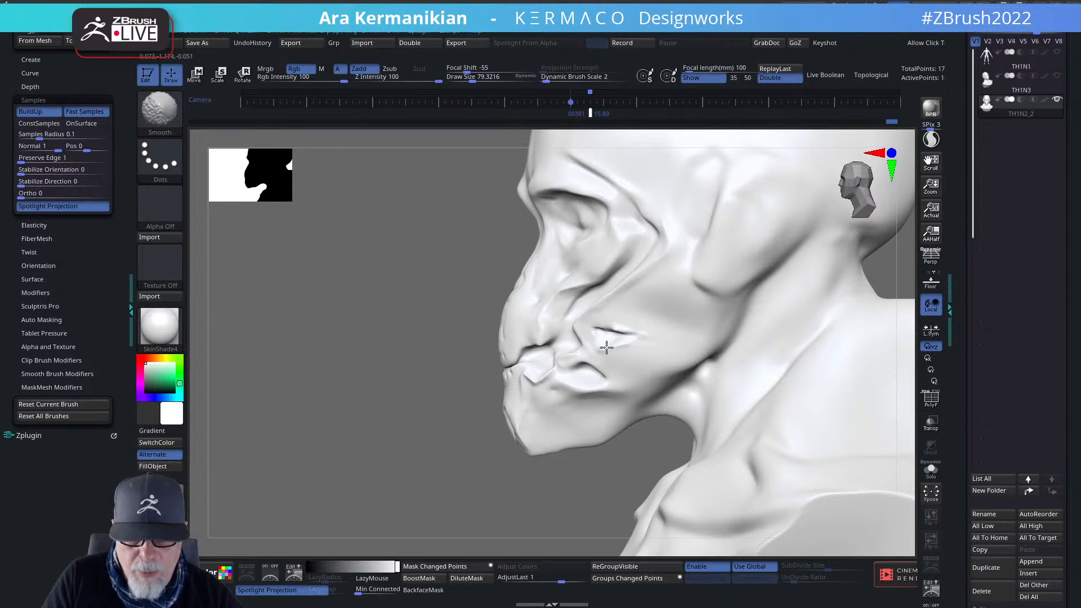
Carve mirrored creases along the outer corners of the upper jaw plate with the Dam Standard brush.
drag(426, 523, 771, 412)
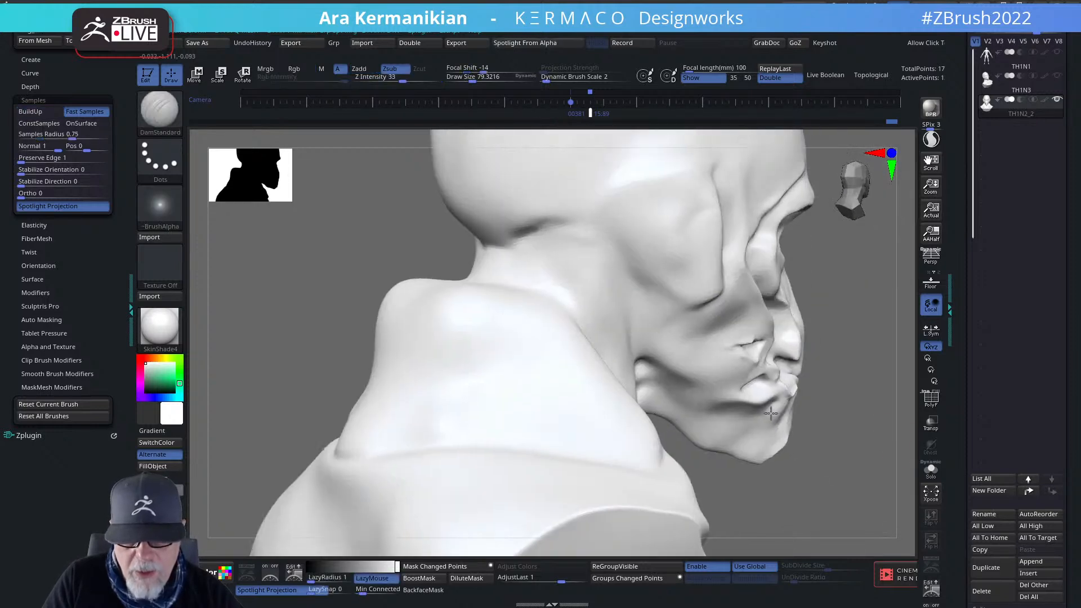
mouse_move(867, 420)
alt+mouse_down()
mouse_move(768, 371)
mouse_move(901, 338)
alt+mouse_up()
alt+drag(747, 344, 730, 338)
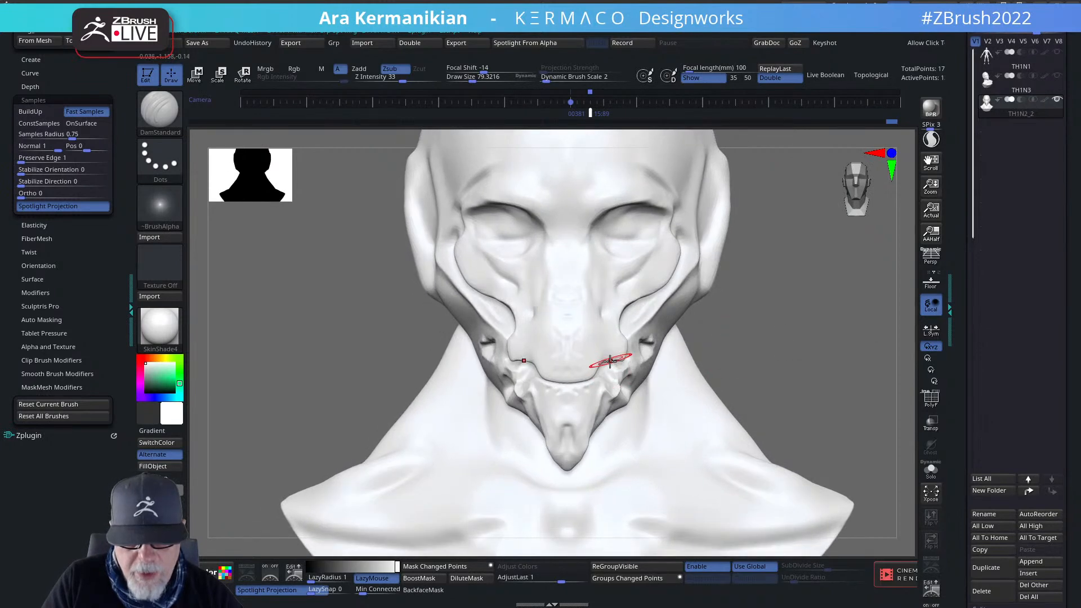
right_click(611, 354)
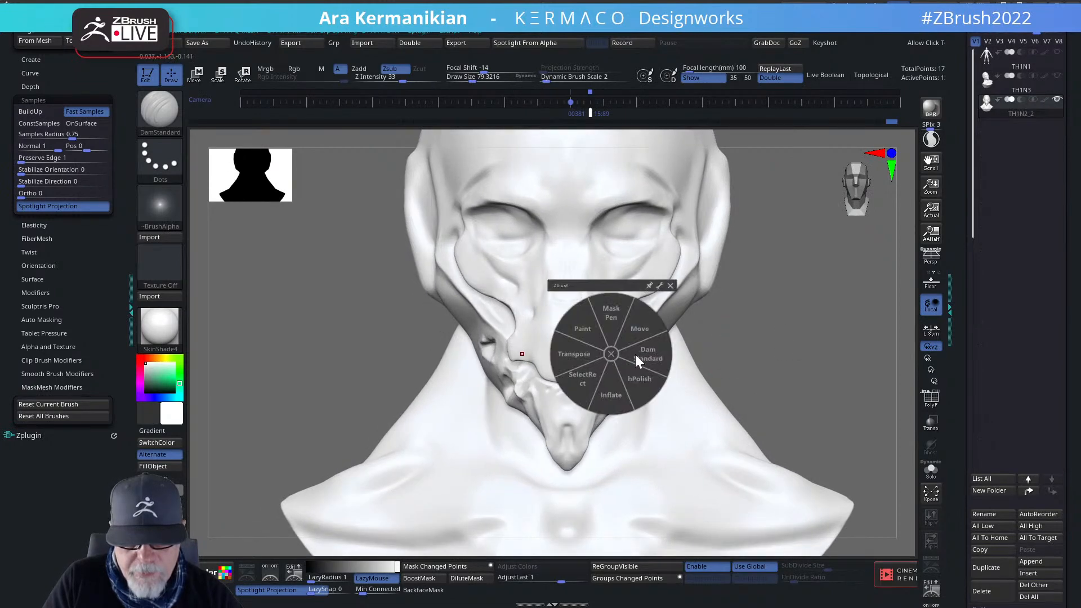
click(638, 359)
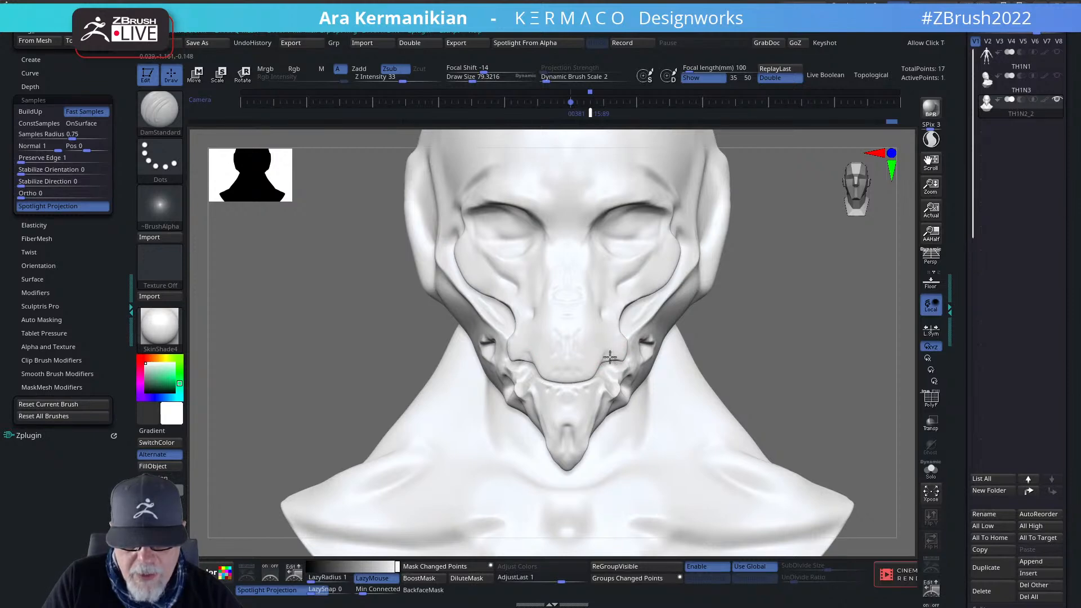
drag(625, 371, 604, 358)
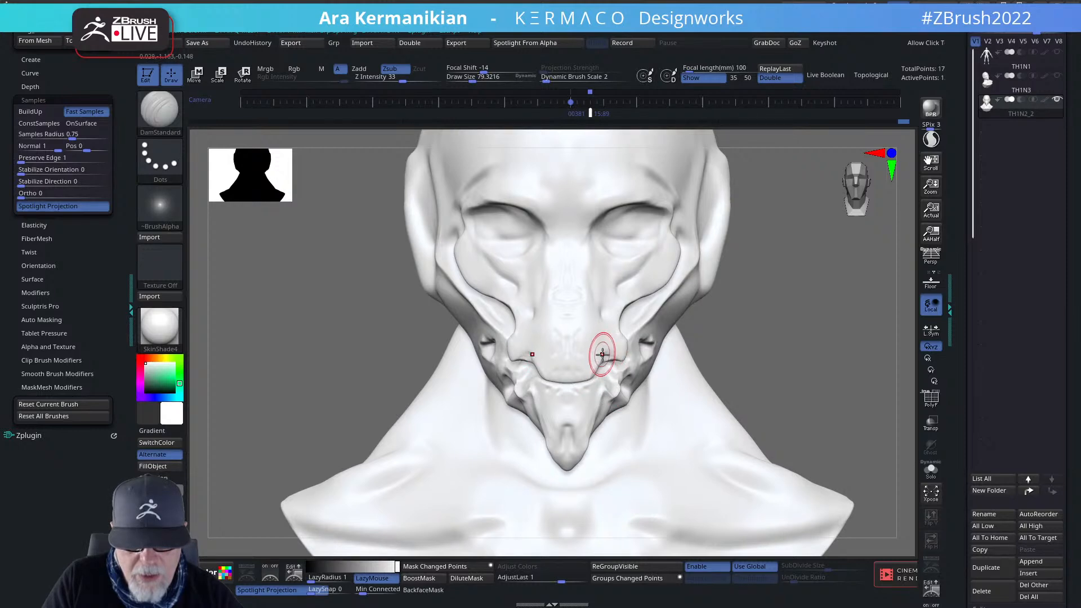
drag(561, 367, 626, 369)
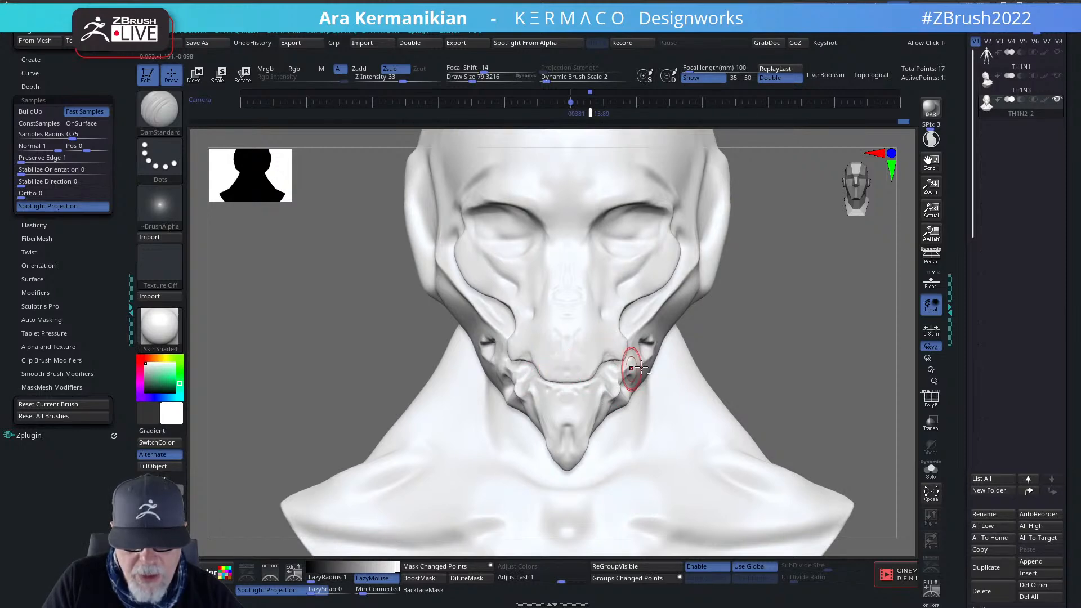
Refine the creases around the mouth corners from a three-quarter view and check both sides from the front.
mouse_move(825, 401)
alt+mouse_down()
mouse_move(854, 372)
mouse_move(761, 374)
mouse_move(792, 344)
mouse_move(834, 342)
alt+mouse_up()
key(f)
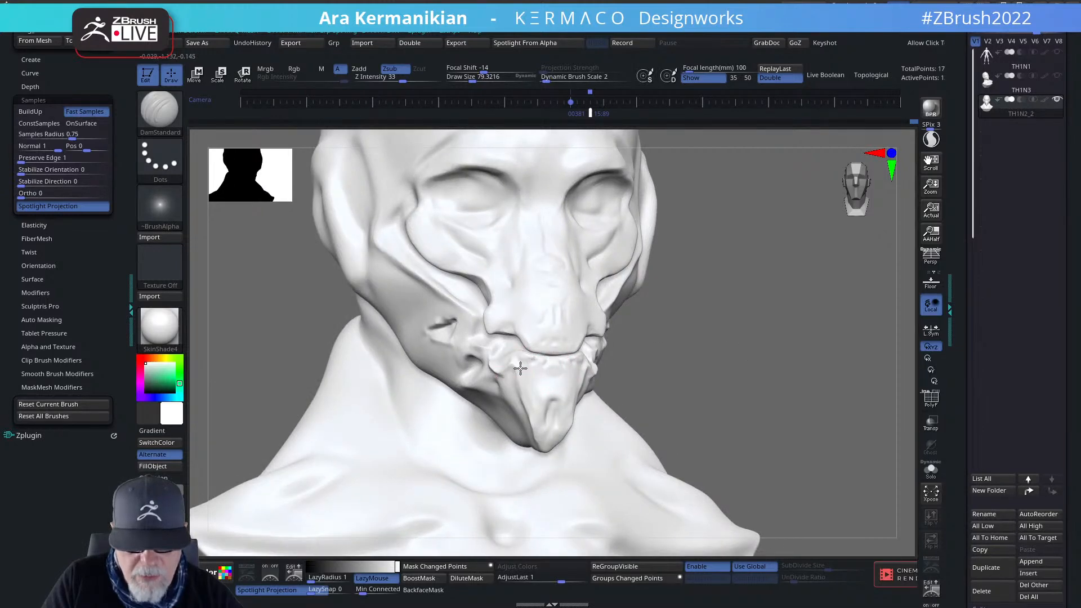
drag(703, 375, 498, 355)
drag(741, 374, 495, 355)
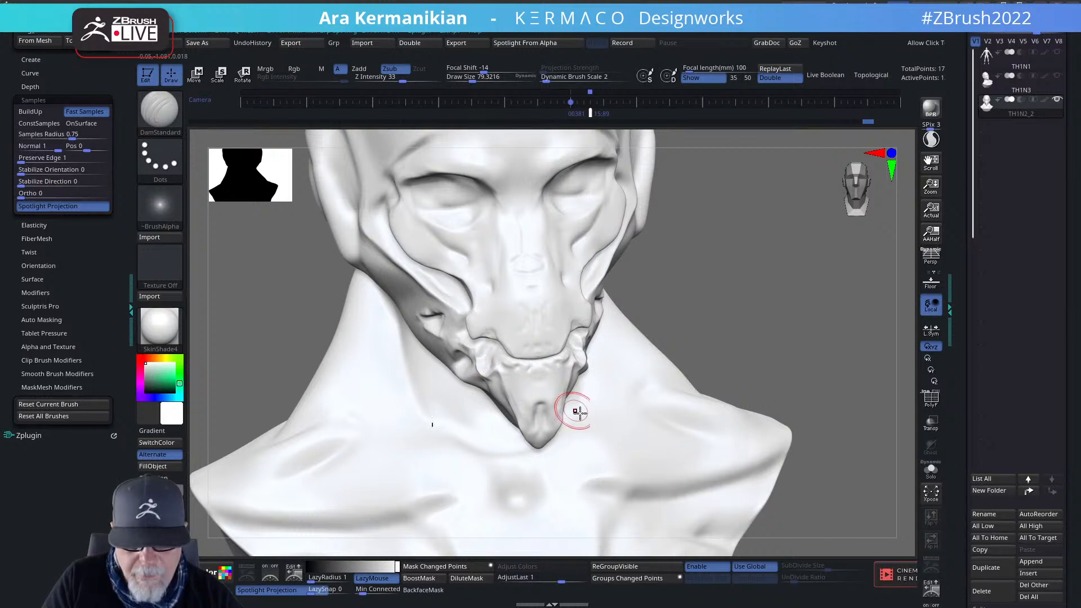
mouse_move(849, 323)
mouse_down()
mouse_move(803, 377)
mouse_move(841, 361)
mouse_up()
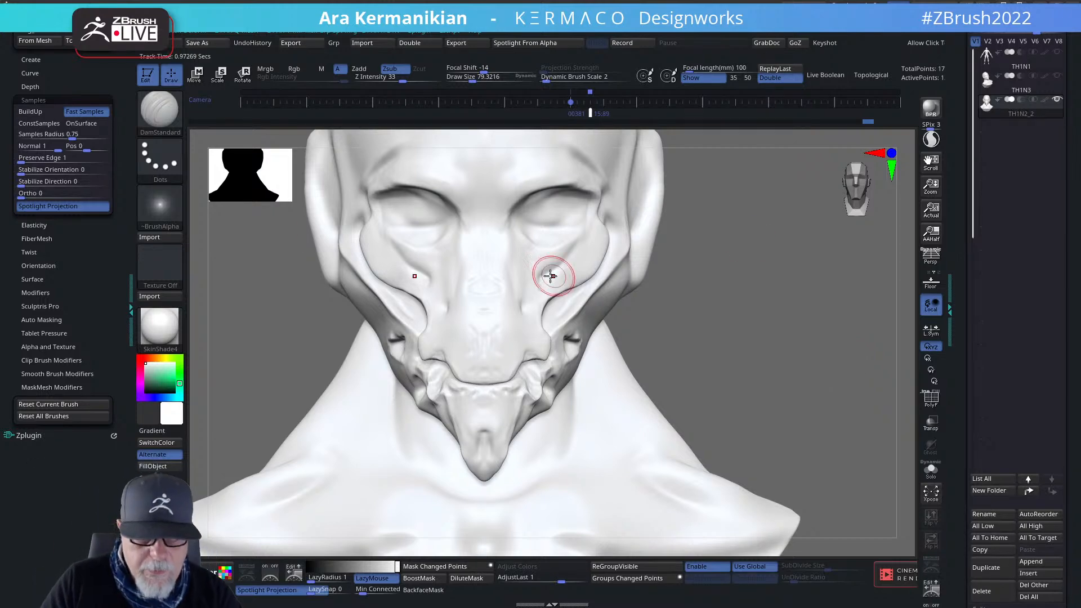
drag(774, 387, 851, 419)
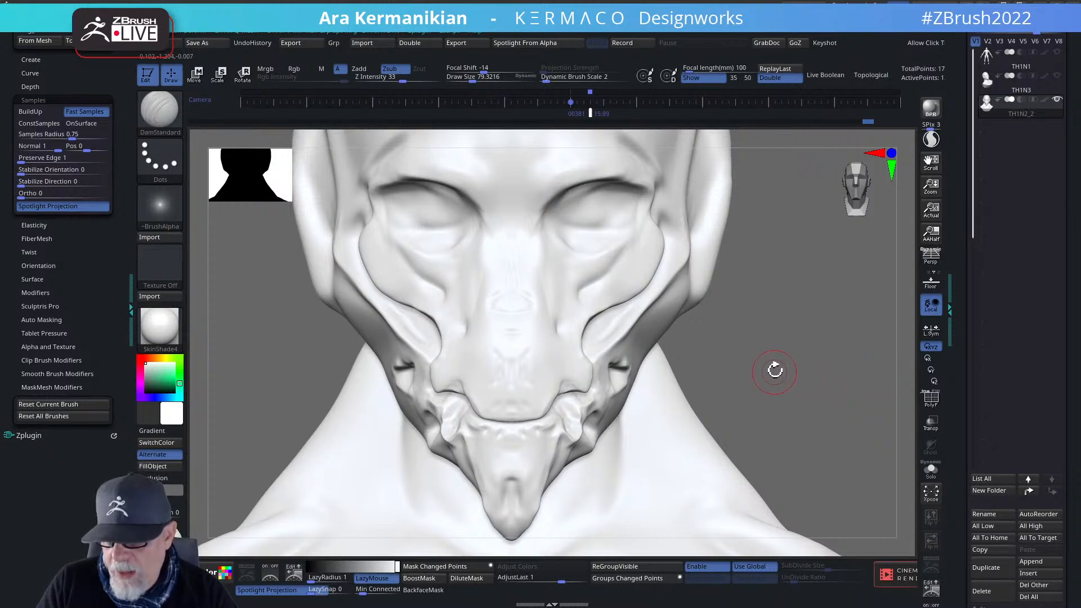
View the ZBrush radial menu's key assignments in Wacom Tablet Properties, and close the settings and the menu.
right_click(738, 325)
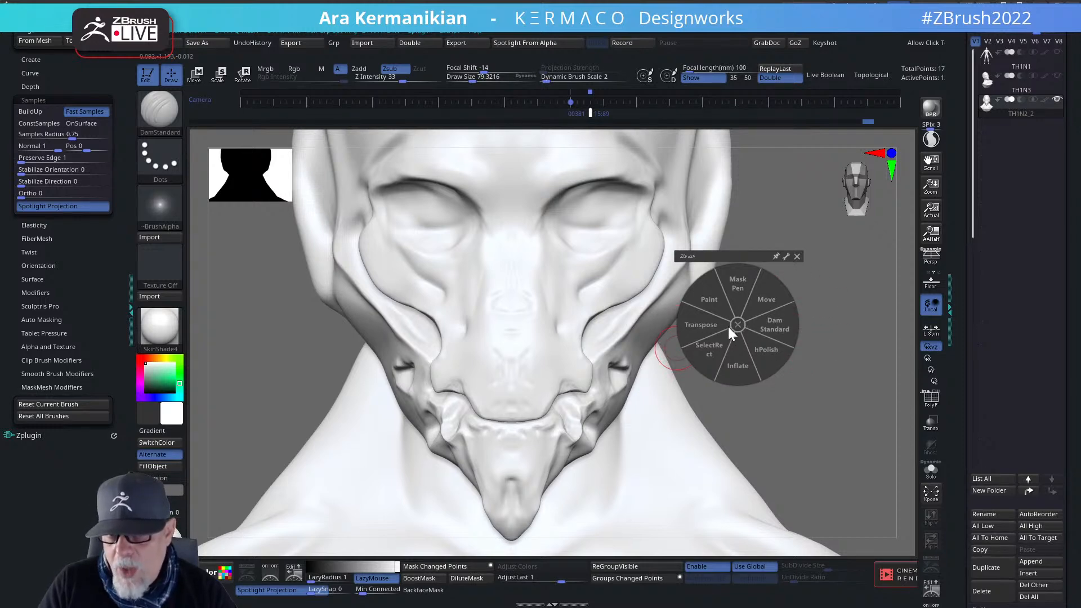
click(786, 257)
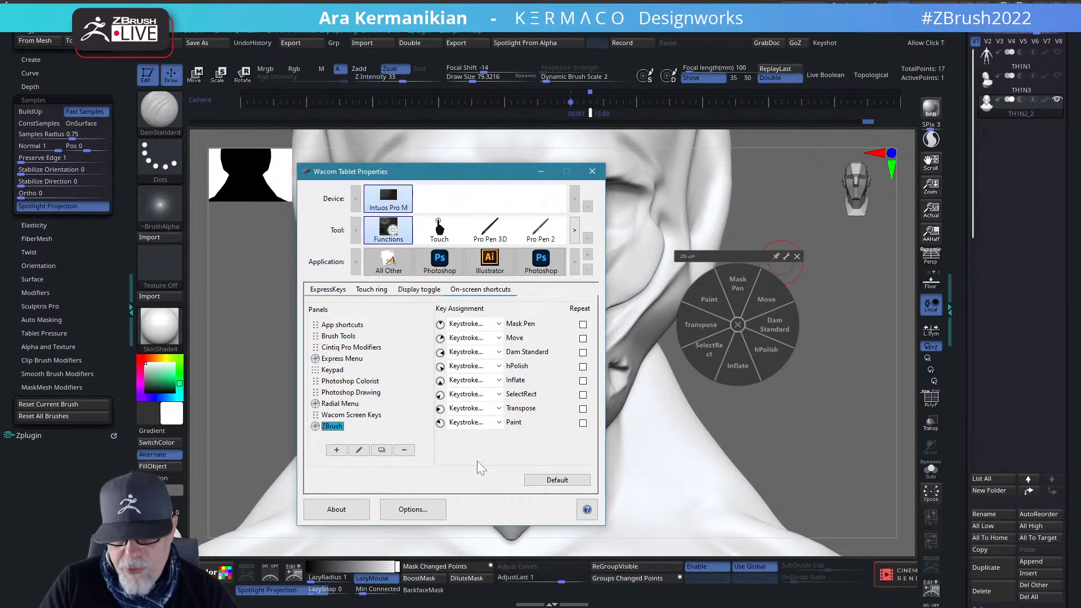
click(592, 171)
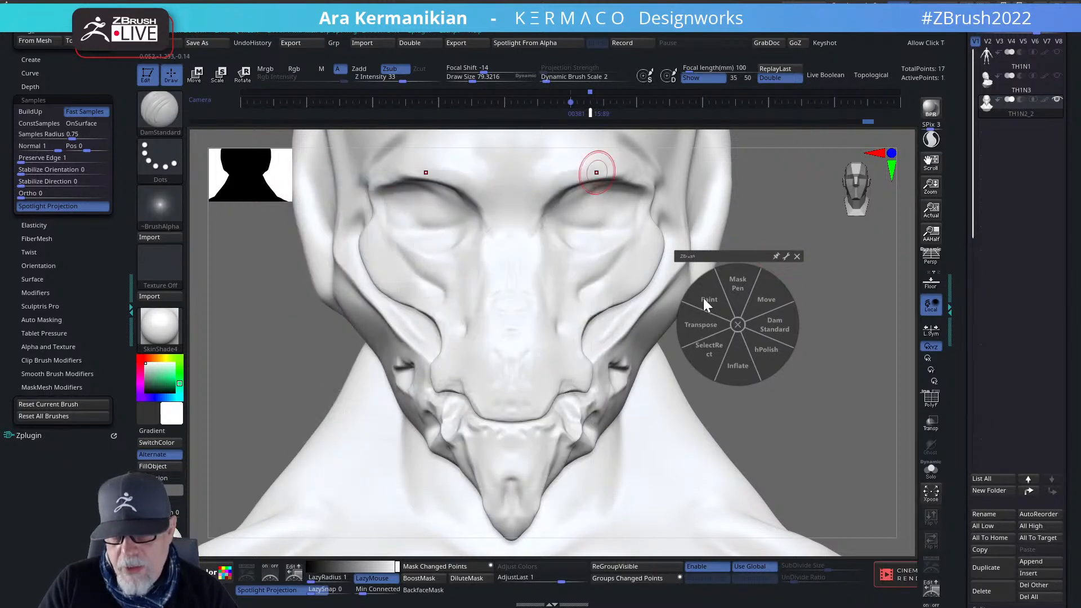
click(737, 326)
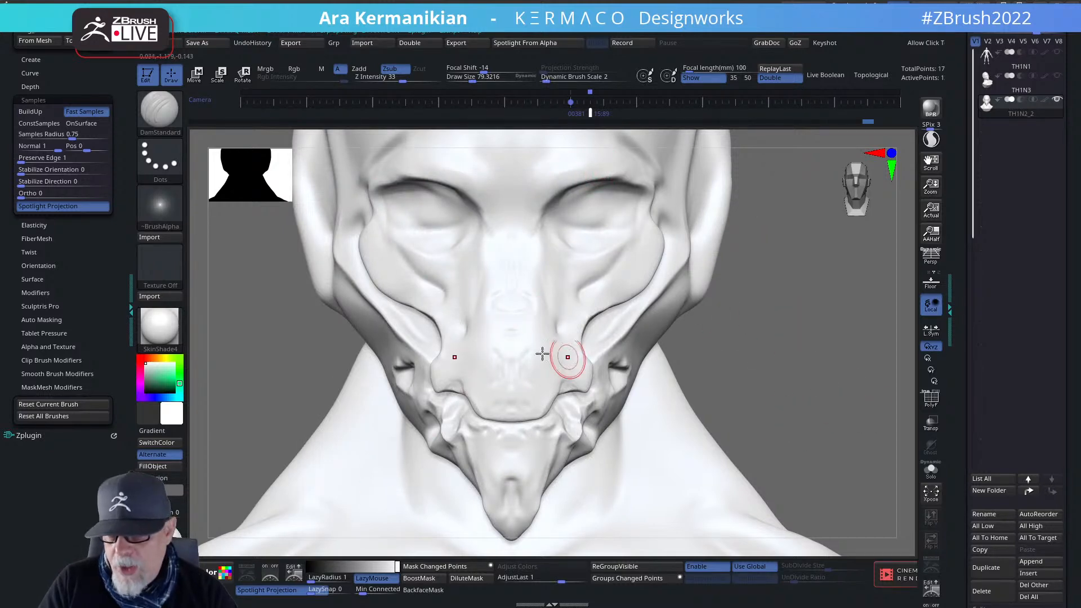
Carve a crease from the hollow under the cheekbone down toward the mouth corner with Dam Standard strokes from the side view.
mouse_move(876, 372)
mouse_down()
mouse_move(883, 353)
mouse_move(911, 361)
mouse_move(819, 353)
mouse_up()
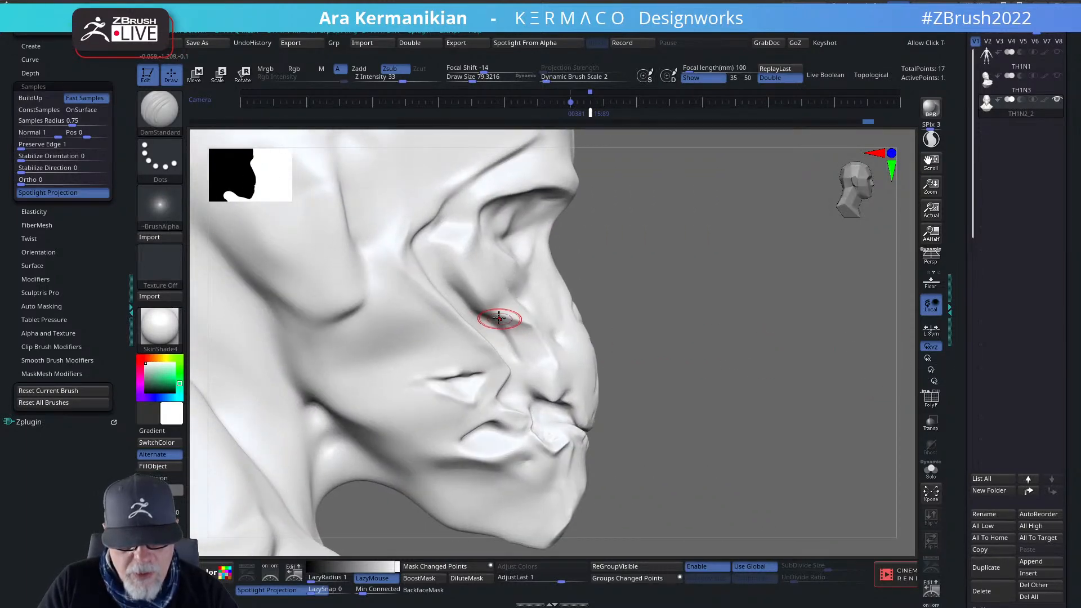
drag(498, 321, 532, 347)
mouse_move(525, 336)
mouse_down()
mouse_move(543, 356)
mouse_move(533, 405)
mouse_up()
key(ctrl)
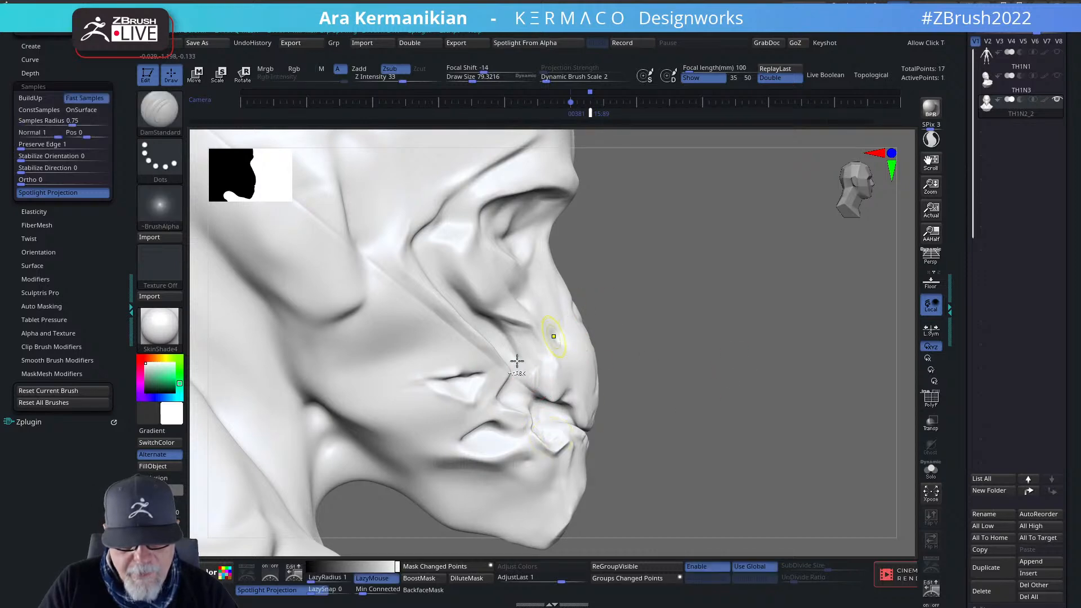
mouse_move(527, 374)
mouse_down()
mouse_move(508, 327)
mouse_move(528, 332)
mouse_move(542, 355)
mouse_up()
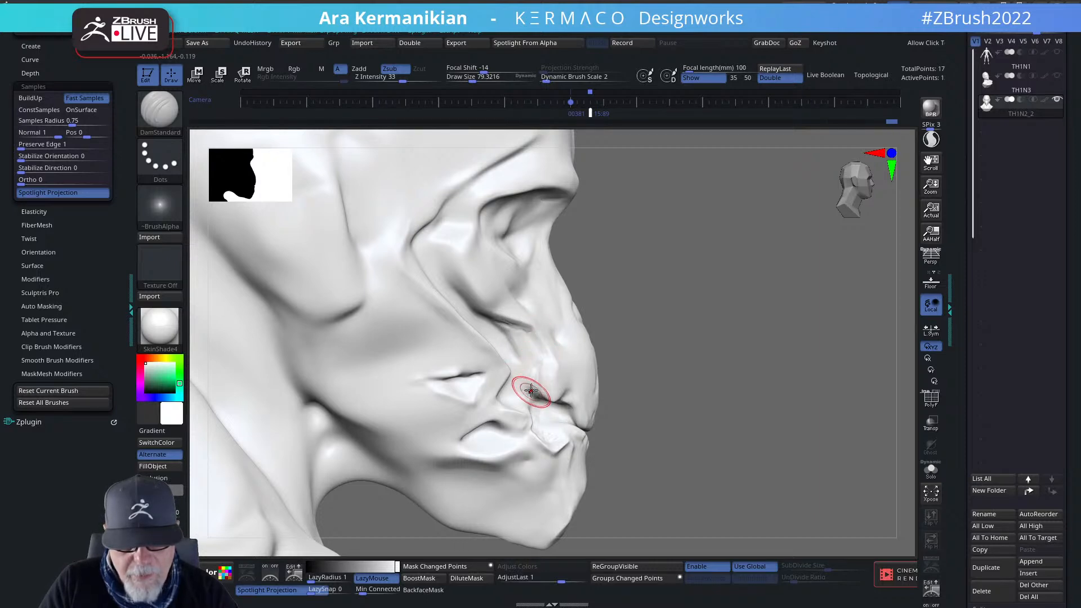
Extend and deepen the crease along the side of the upper jaw plate with Dam Standard strokes from several side angles.
mouse_move(732, 401)
mouse_down()
mouse_move(780, 395)
mouse_move(732, 398)
mouse_up()
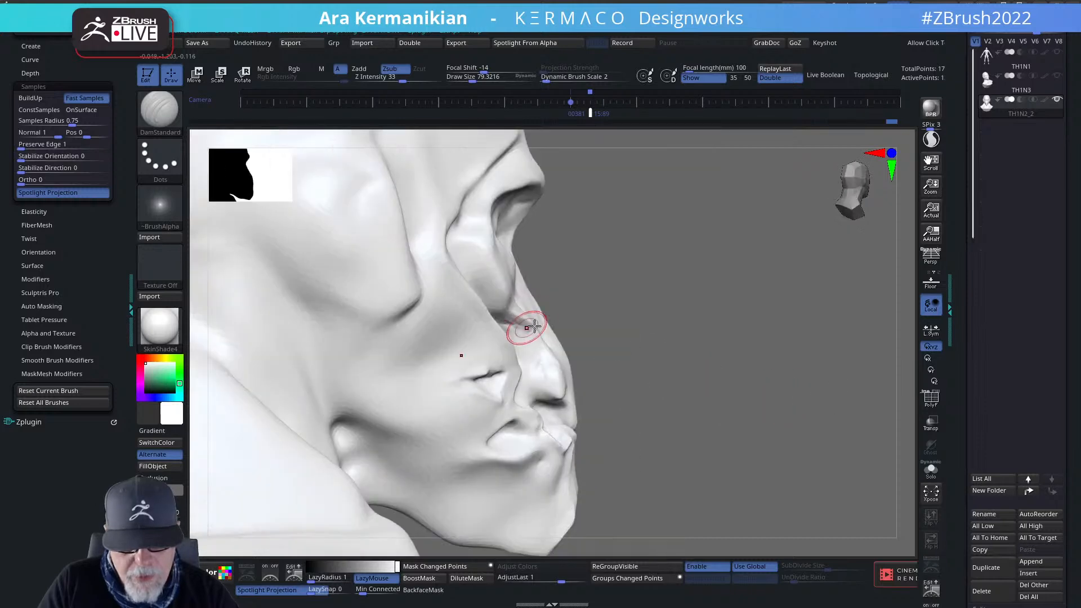
drag(503, 317, 525, 322)
drag(749, 352, 628, 358)
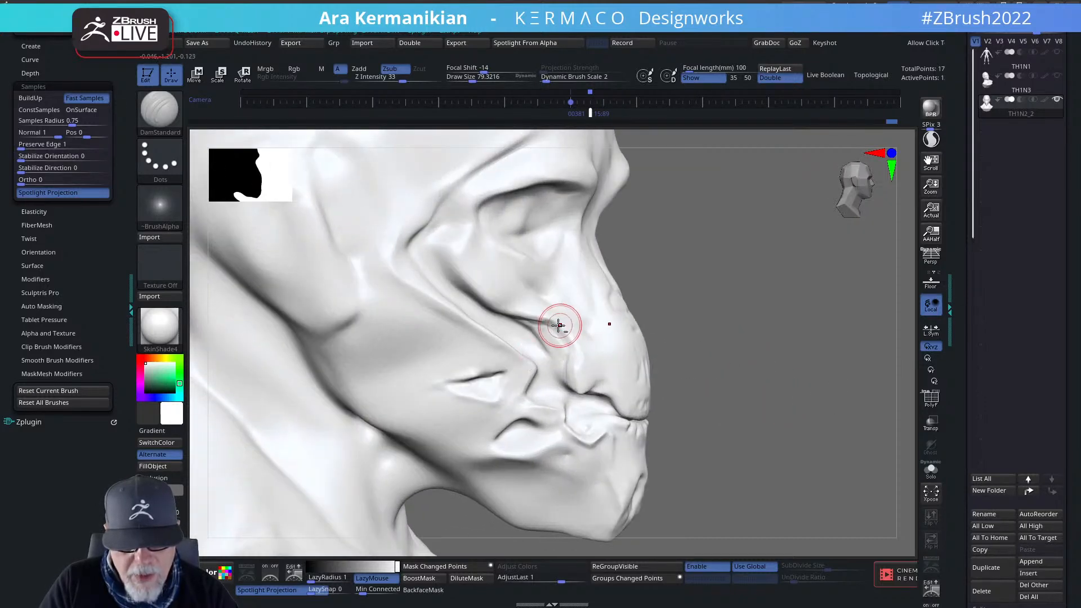
drag(560, 326, 571, 344)
drag(844, 368, 676, 372)
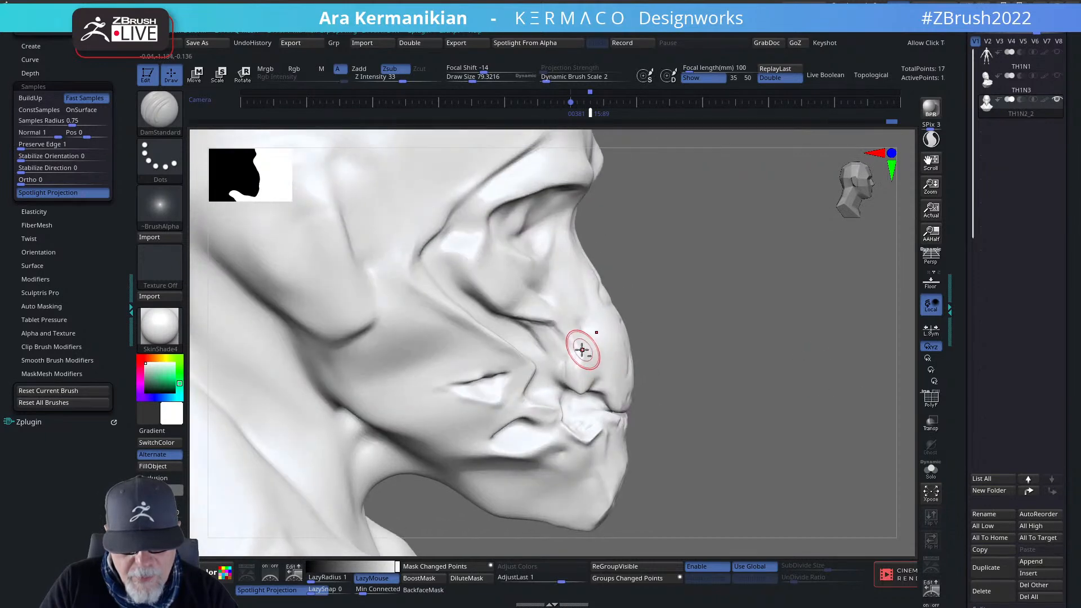
drag(582, 350, 579, 383)
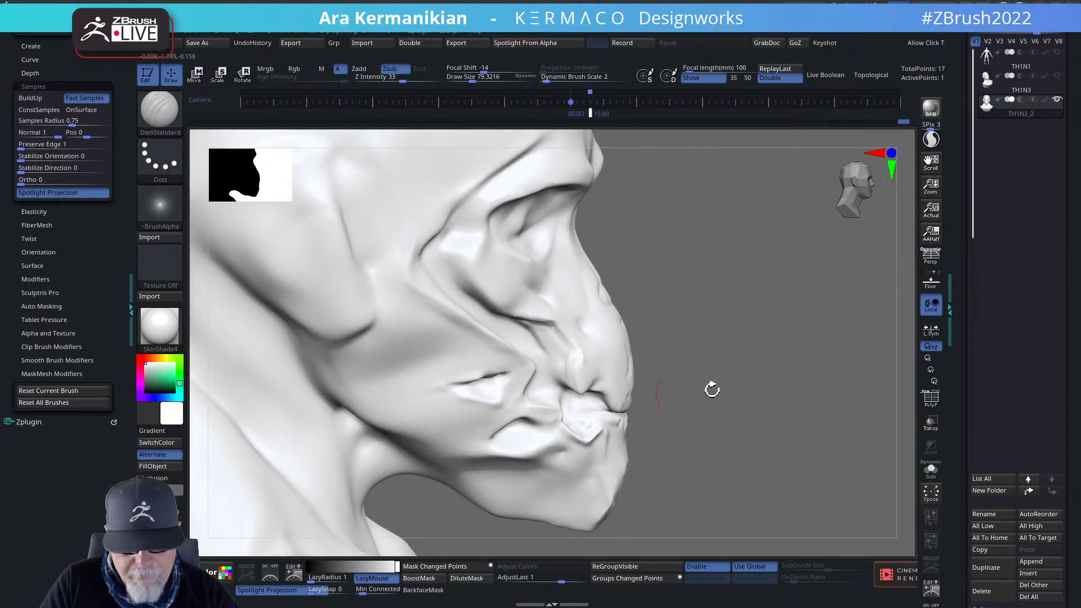
Check the carved creases from the front and the opposite side, and undo the last three changes.
mouse_move(712, 390)
mouse_down()
mouse_move(599, 386)
mouse_move(648, 410)
mouse_up()
mouse_move(861, 412)
mouse_down()
mouse_move(620, 419)
mouse_move(691, 410)
mouse_up()
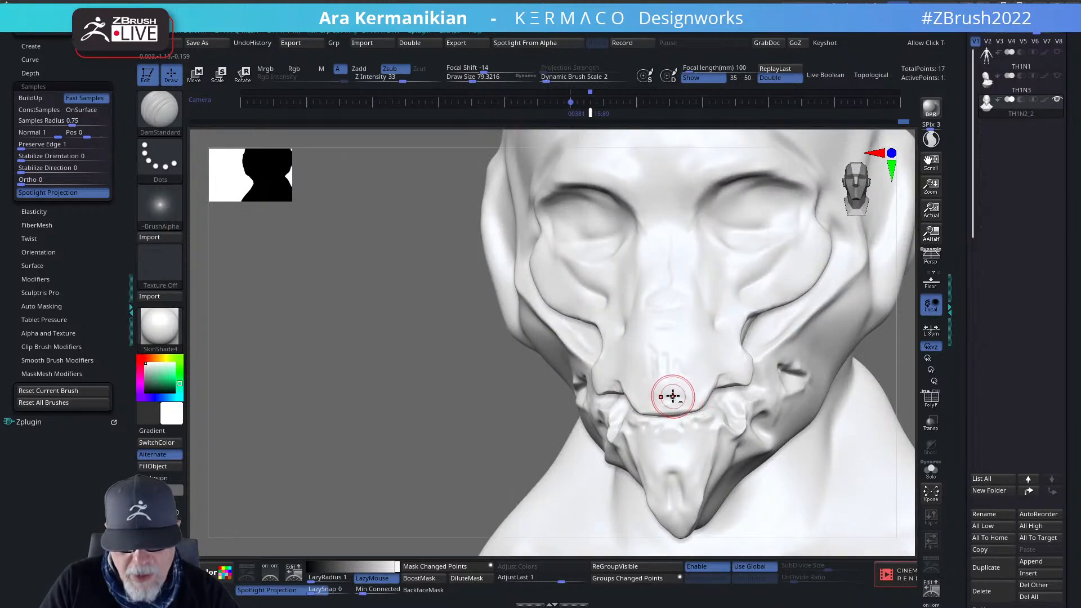
alt+drag(896, 361, 769, 358)
drag(842, 352, 797, 342)
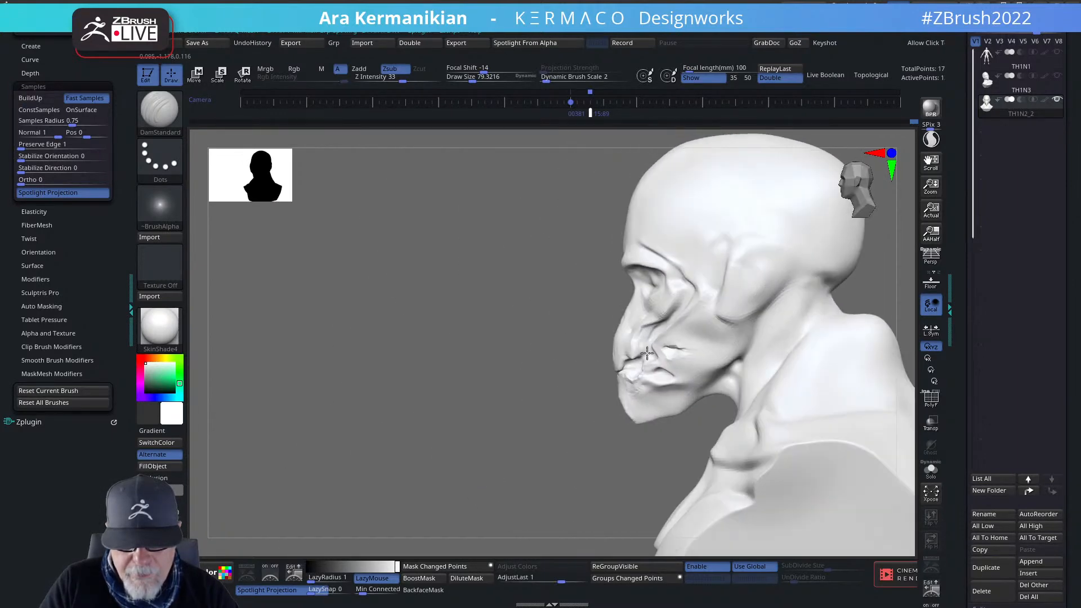
mouse_move(402, 403)
alt+mouse_down()
mouse_move(361, 422)
mouse_move(697, 346)
alt+mouse_up()
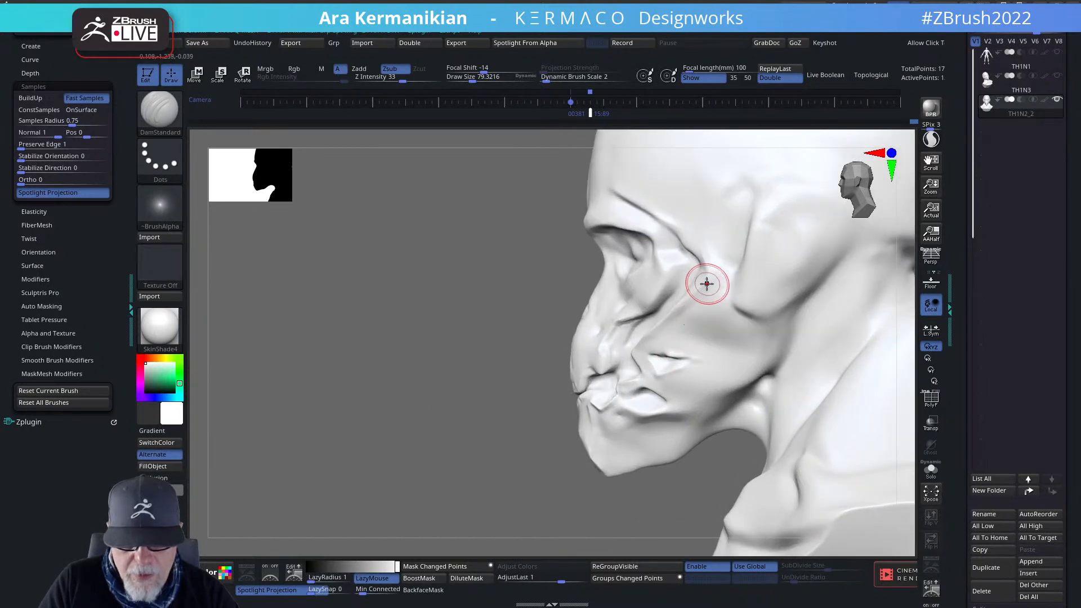
key(ctrl+z)
key(ctrl+z)
key(ctrl+z)
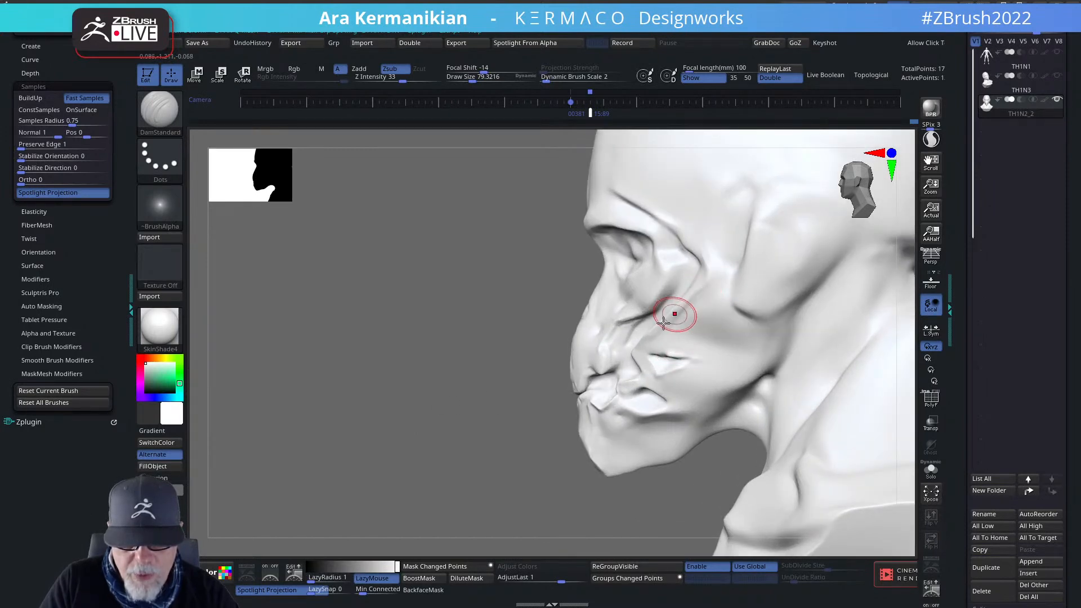
alt+drag(596, 364, 614, 295)
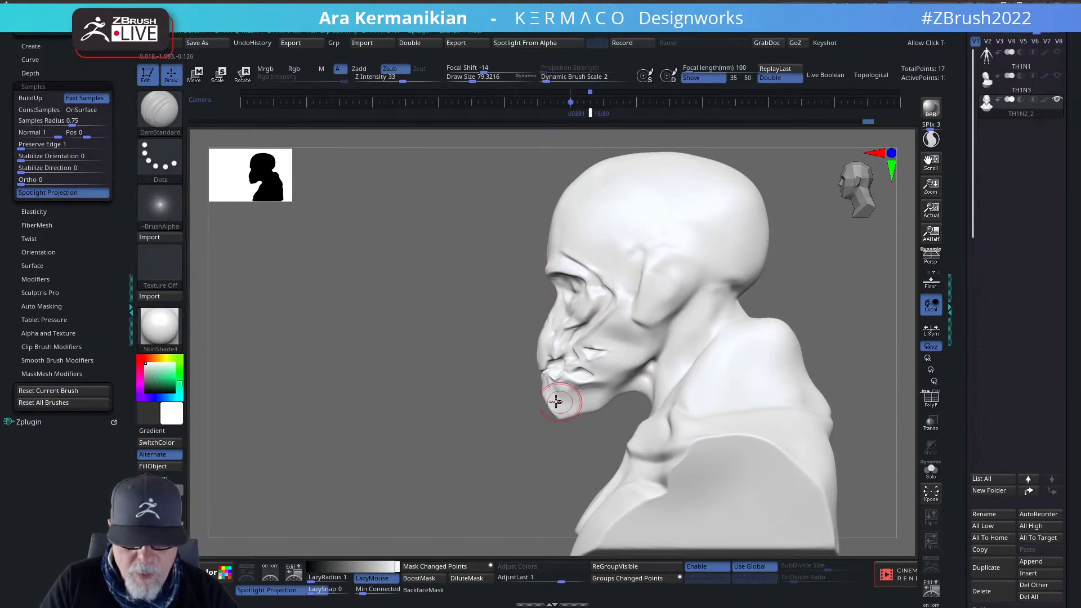
Deepen the crease at the mouth corner with Dam Standard and flatten the surface beside it with the hPolish brush.
mouse_move(582, 393)
right_down()
mouse_move(506, 400)
mouse_move(567, 357)
right_up()
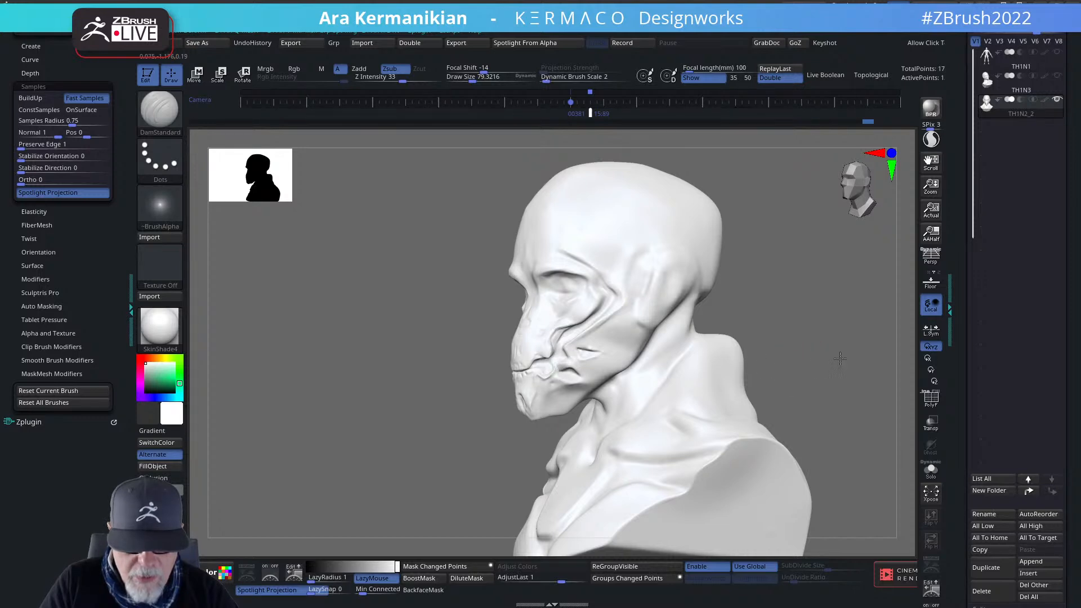
drag(840, 359, 901, 354)
drag(751, 347, 800, 389)
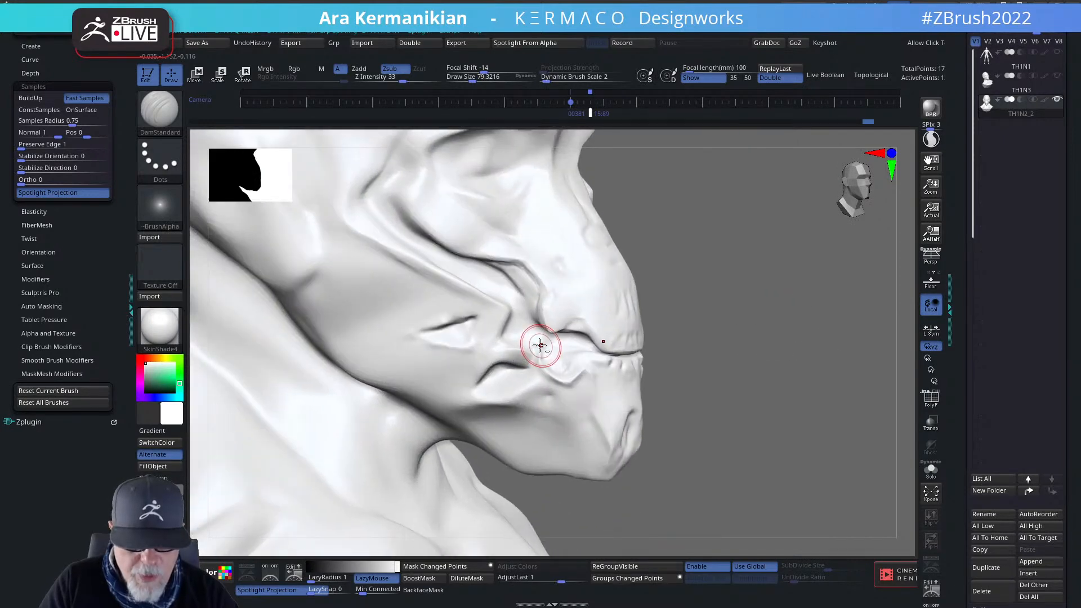
drag(540, 345, 539, 370)
right_click(515, 366)
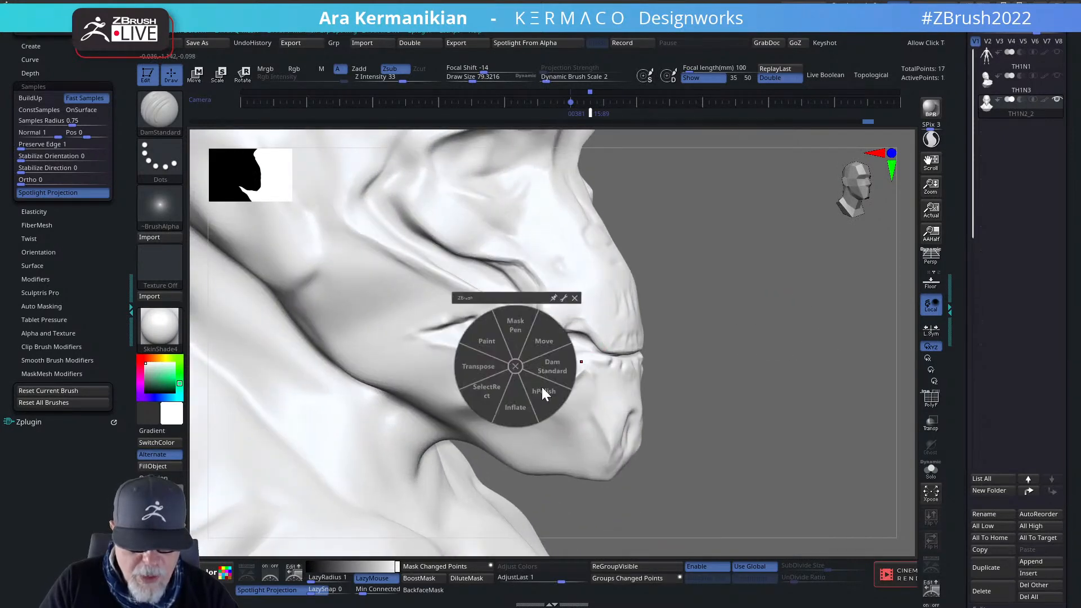
click(543, 389)
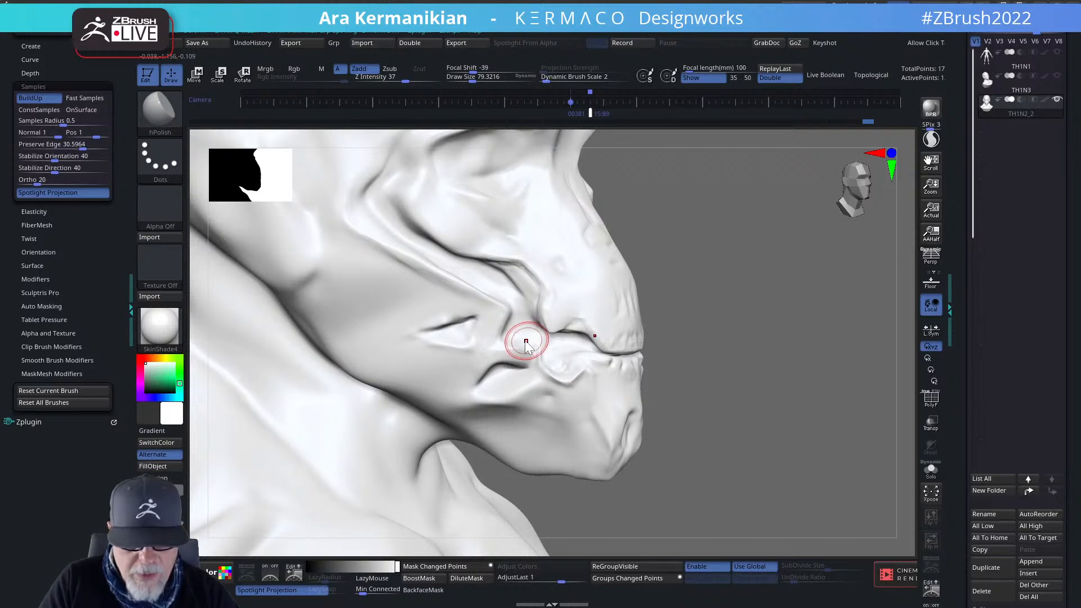
drag(526, 341, 512, 343)
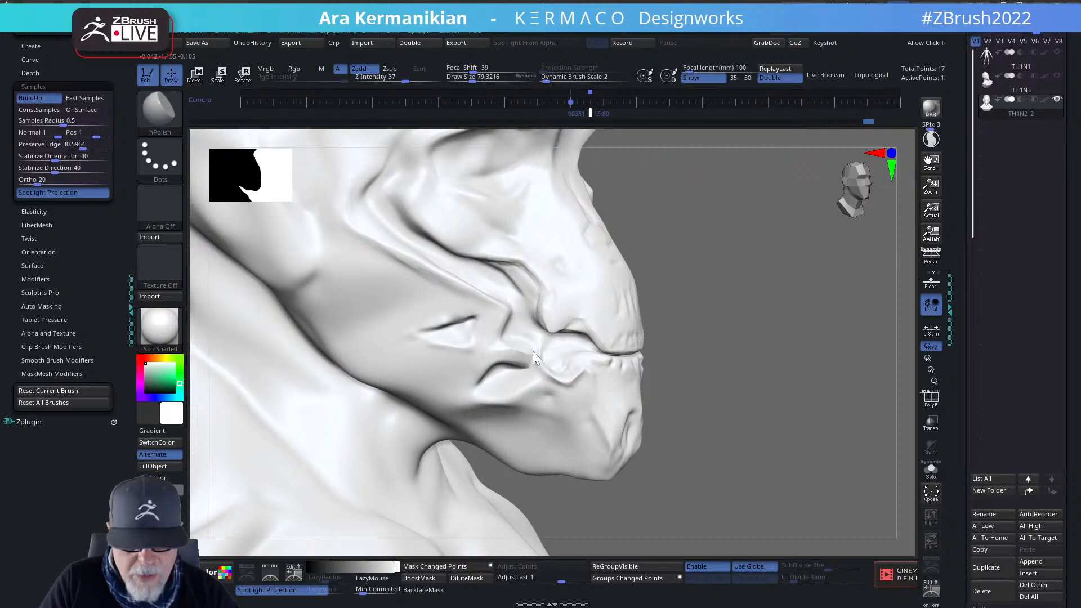
Polish the surface between the mouth corner and the cheek slit with hPolish from the opposite three-quarter view.
drag(861, 361, 747, 366)
mouse_move(598, 366)
mouse_down()
mouse_move(621, 336)
mouse_move(632, 340)
mouse_move(618, 336)
mouse_up()
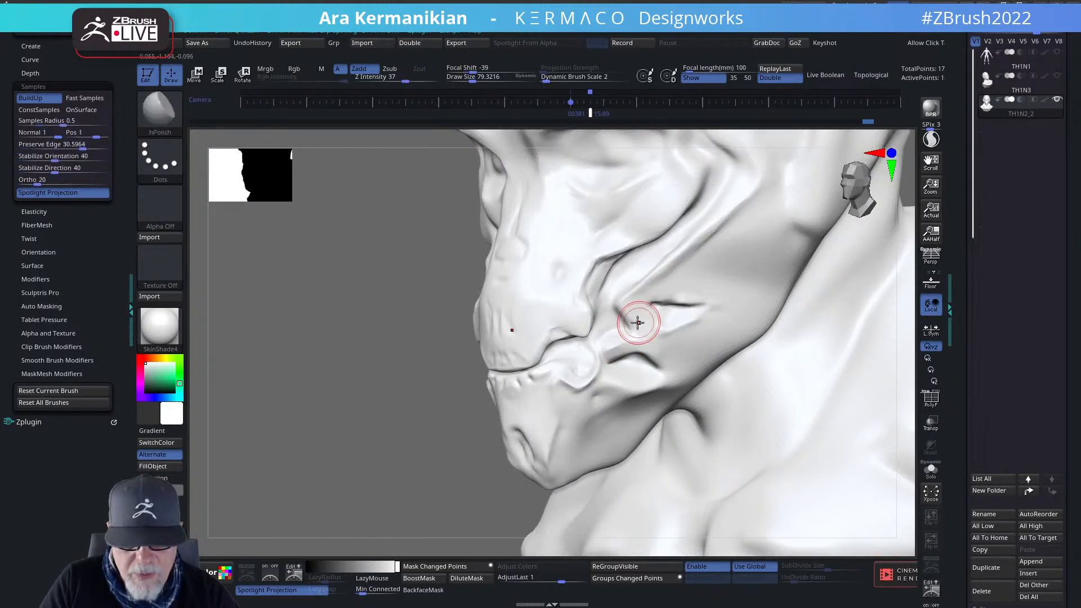
right_click(624, 310)
drag(313, 361, 337, 355)
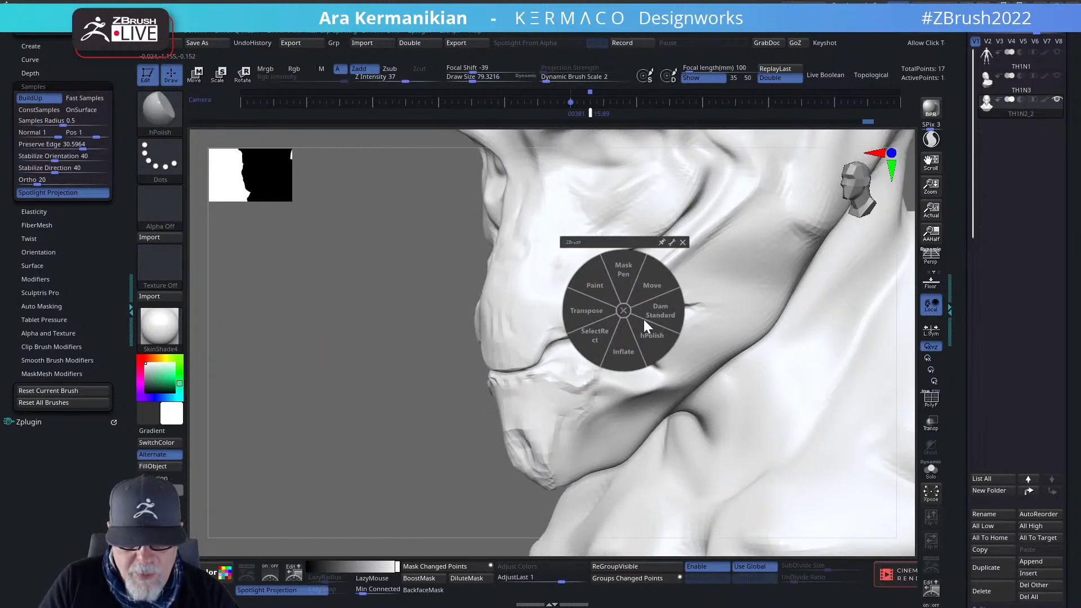
click(623, 309)
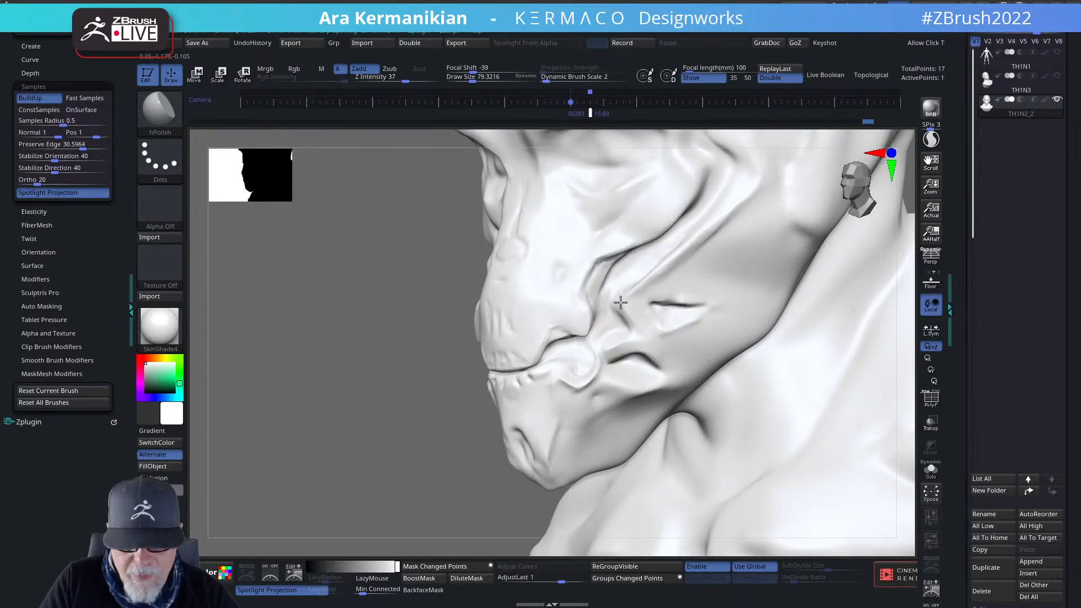
mouse_move(617, 307)
mouse_down()
mouse_move(611, 317)
mouse_move(632, 317)
mouse_move(636, 299)
mouse_up()
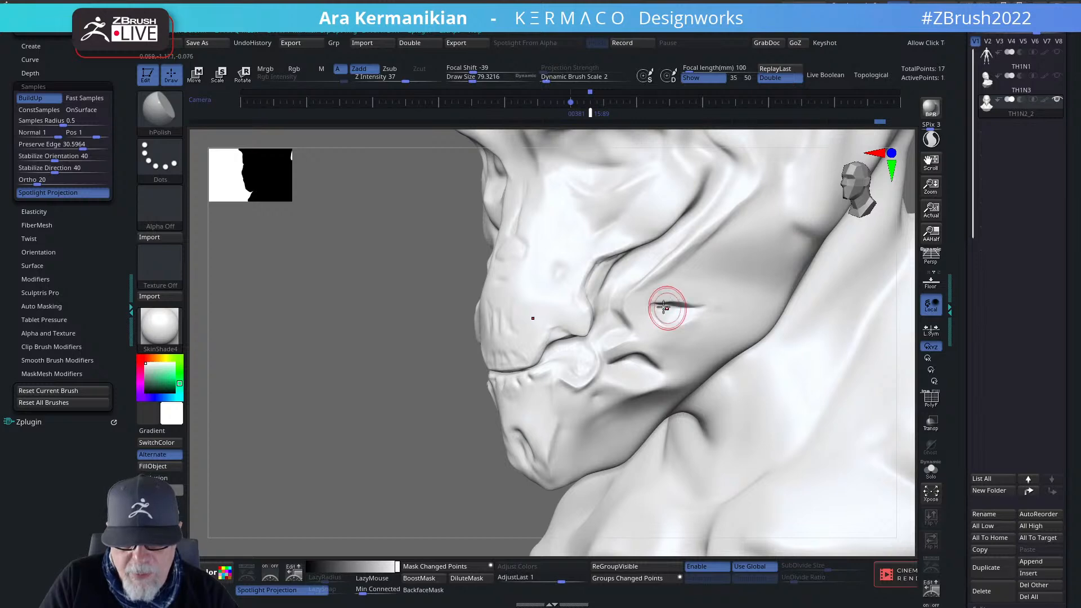
Smooth the upper cheek slit and sharpen its upper edge with hPolish, also polishing around the lower slit.
key(shift)
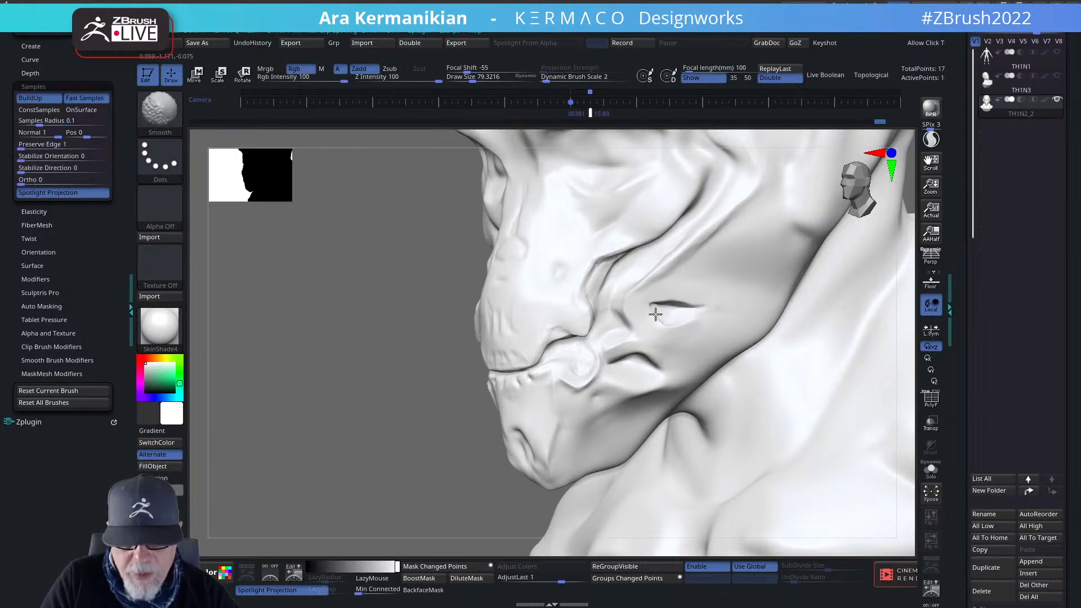
drag(364, 410, 315, 397)
shift+drag(653, 306, 662, 307)
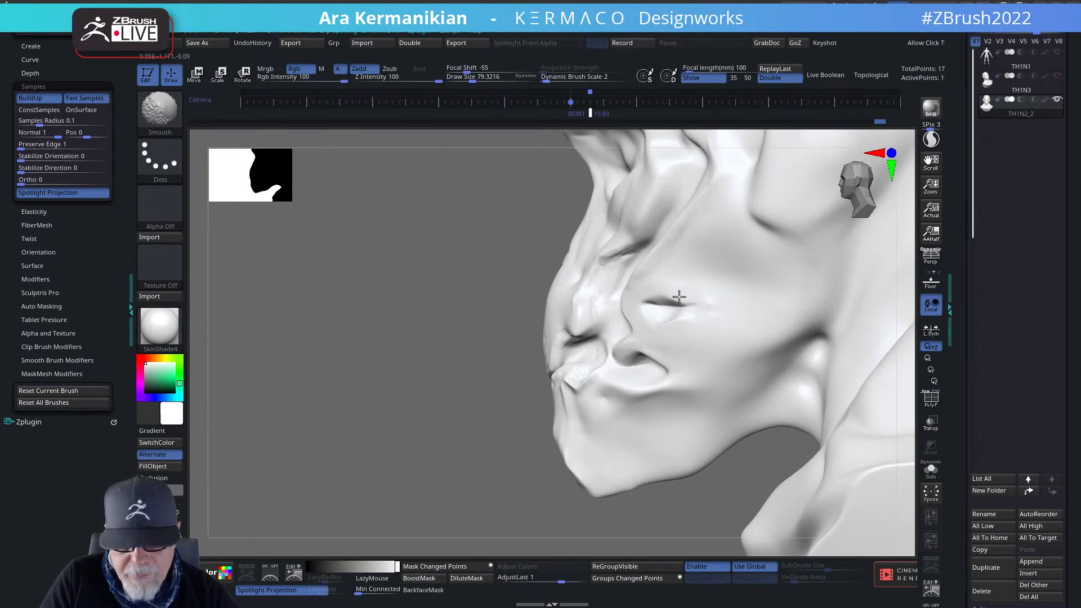
drag(655, 296, 680, 298)
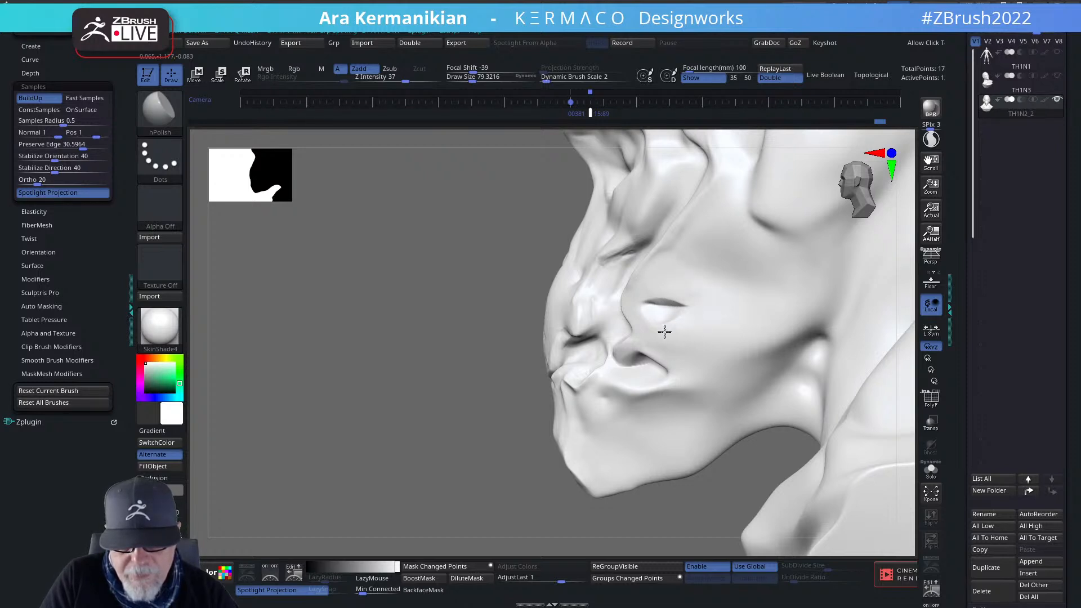
mouse_move(684, 355)
mouse_down()
mouse_move(671, 410)
mouse_move(674, 388)
mouse_up()
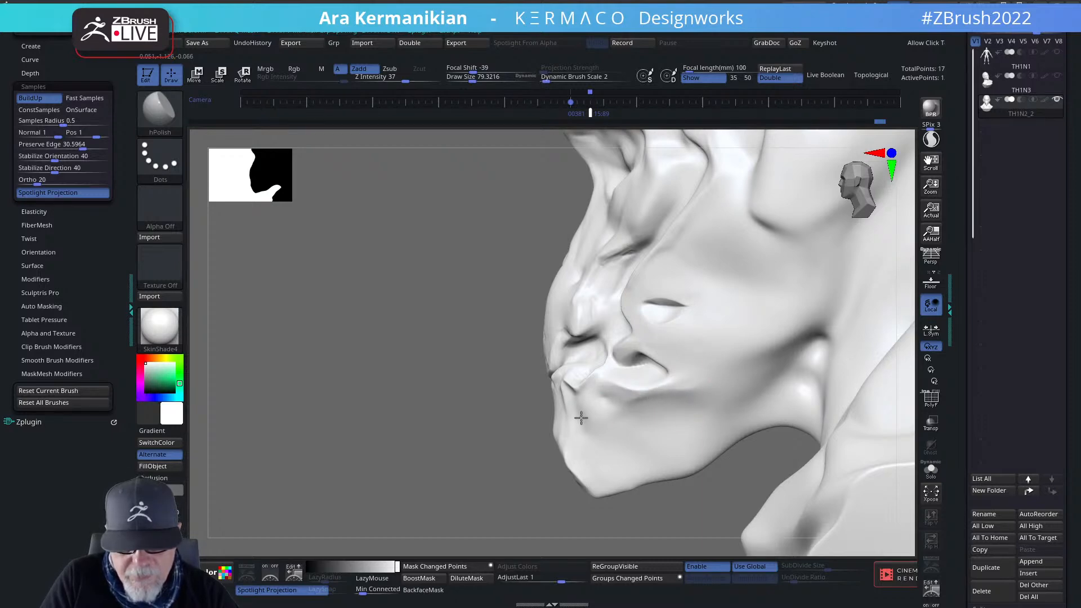
Examine the whole bust from the front, three-quarter and side views to judge the carved mask and jaw forms.
alt+drag(425, 495, 862, 301)
drag(384, 462, 507, 403)
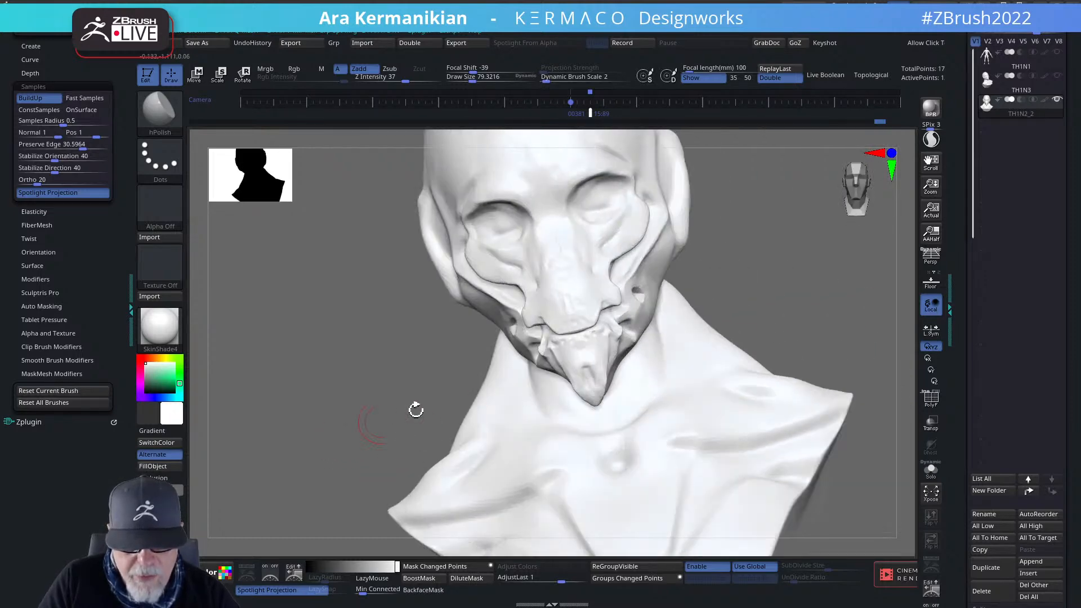
mouse_move(726, 304)
mouse_down()
mouse_move(657, 275)
mouse_move(638, 280)
mouse_move(650, 264)
mouse_up()
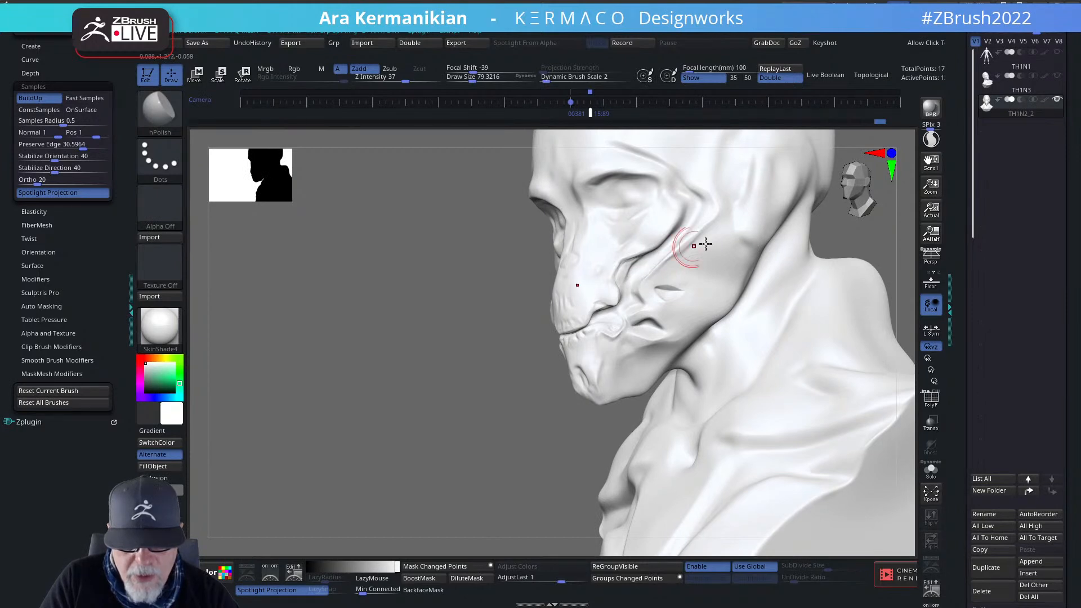
drag(903, 242, 662, 266)
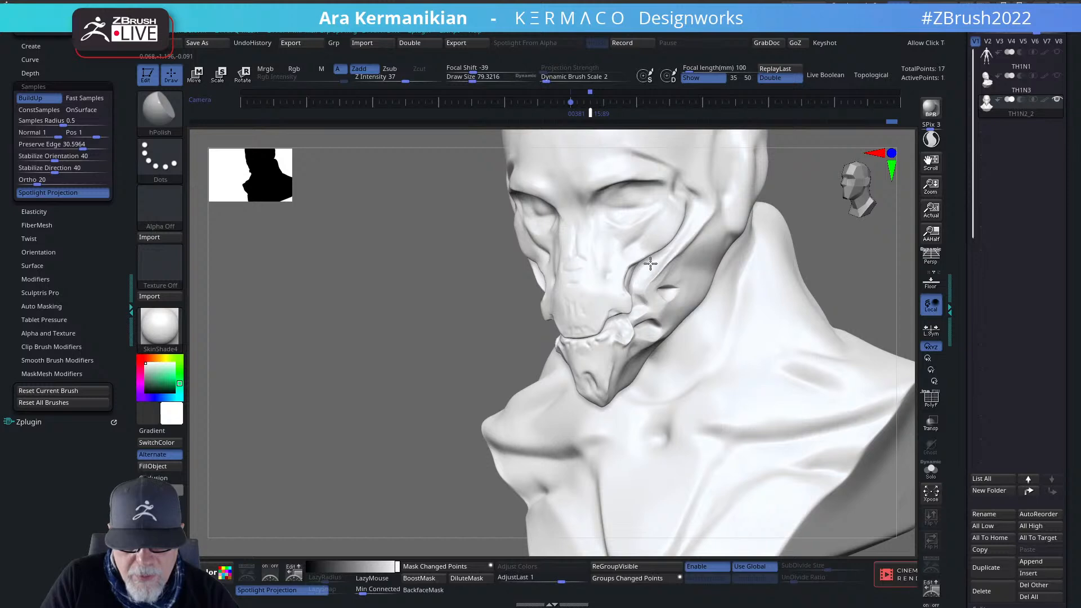
key(f)
mouse_move(811, 278)
mouse_down()
mouse_move(837, 265)
mouse_move(801, 333)
mouse_move(795, 380)
mouse_up()
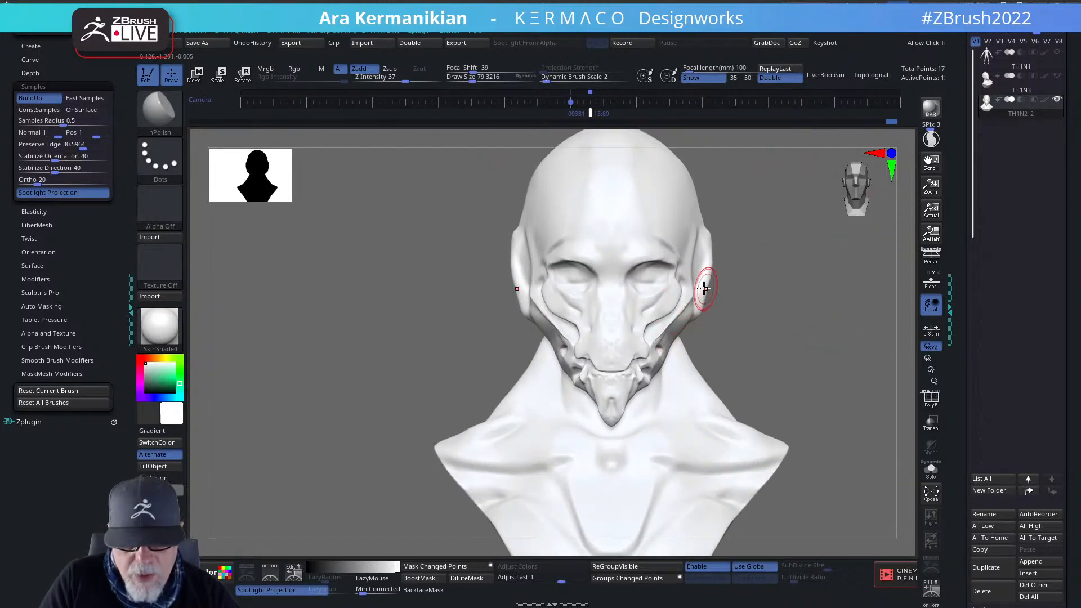
drag(823, 336, 742, 335)
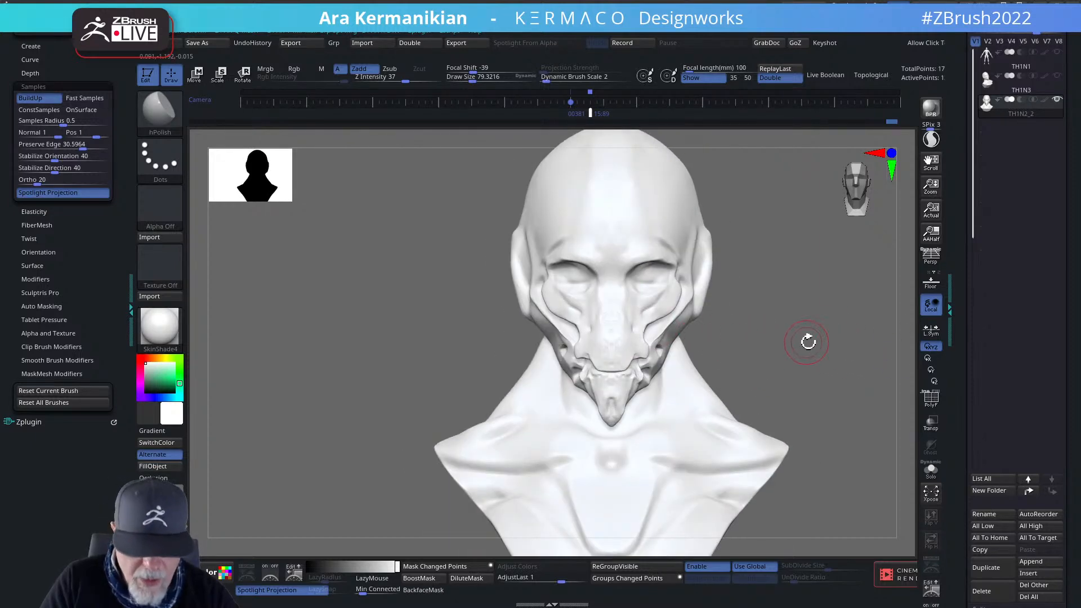
Turn on the bust's polypaint and display the Spotlight reference image over it with the control dial hidden.
click(1045, 100)
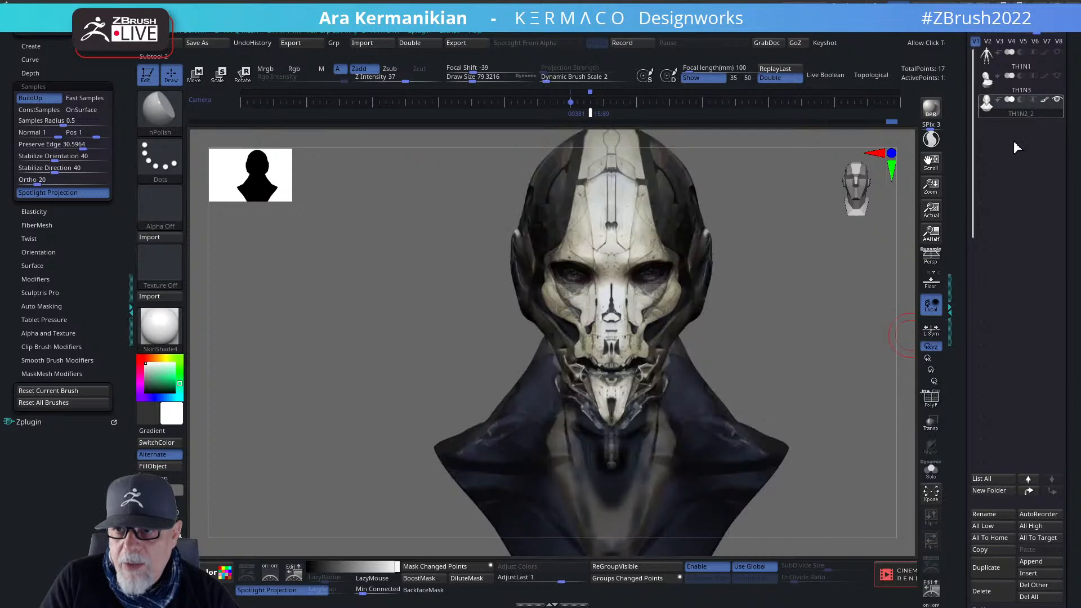
mouse_move(815, 346)
mouse_down()
mouse_move(757, 341)
mouse_move(901, 352)
mouse_up()
drag(738, 339, 813, 347)
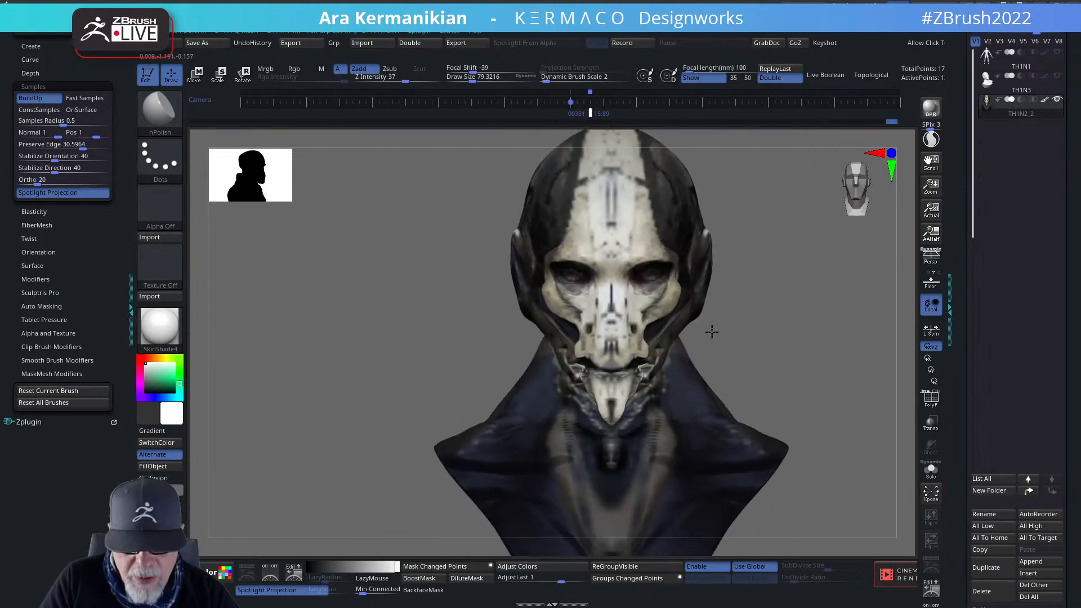
key(shift+z)
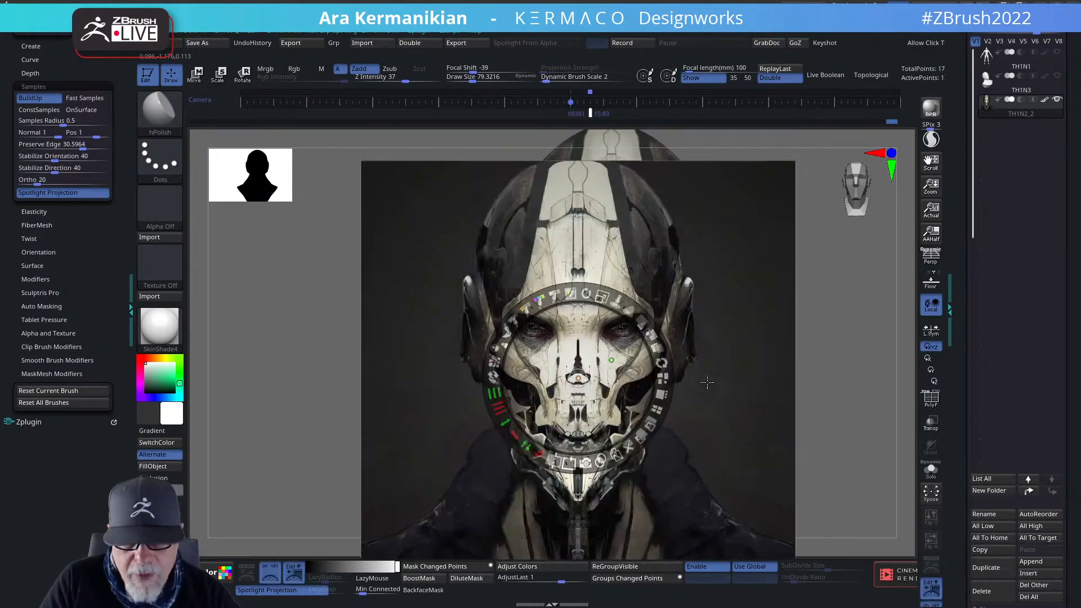
key(z)
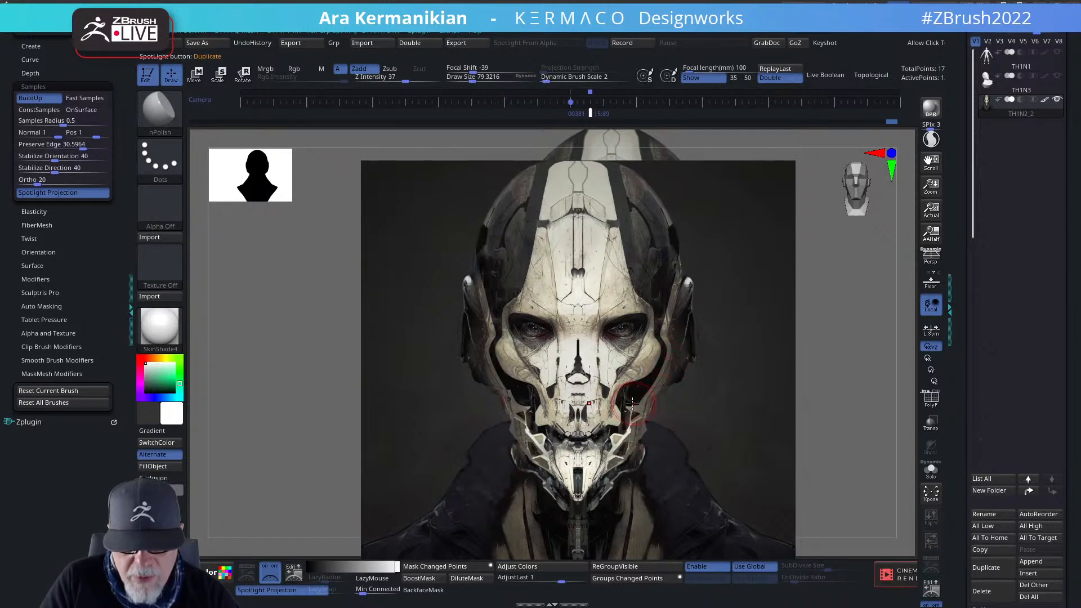
key(z)
key(z)
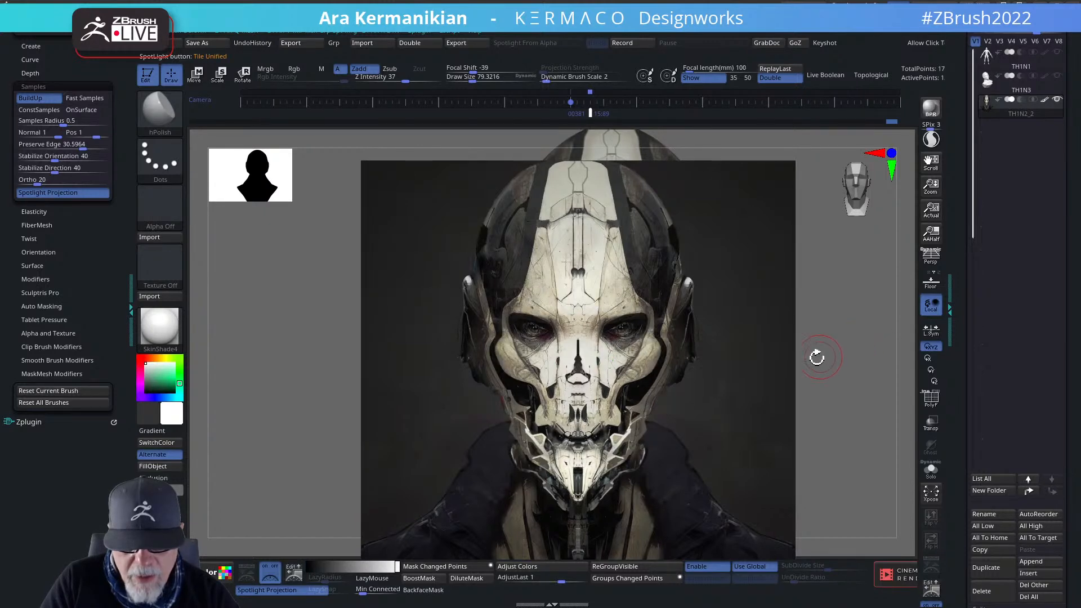
Hide the Spotlight reference and examine the polypainted cheeks and jaw close up from the front.
key(z)
key(z)
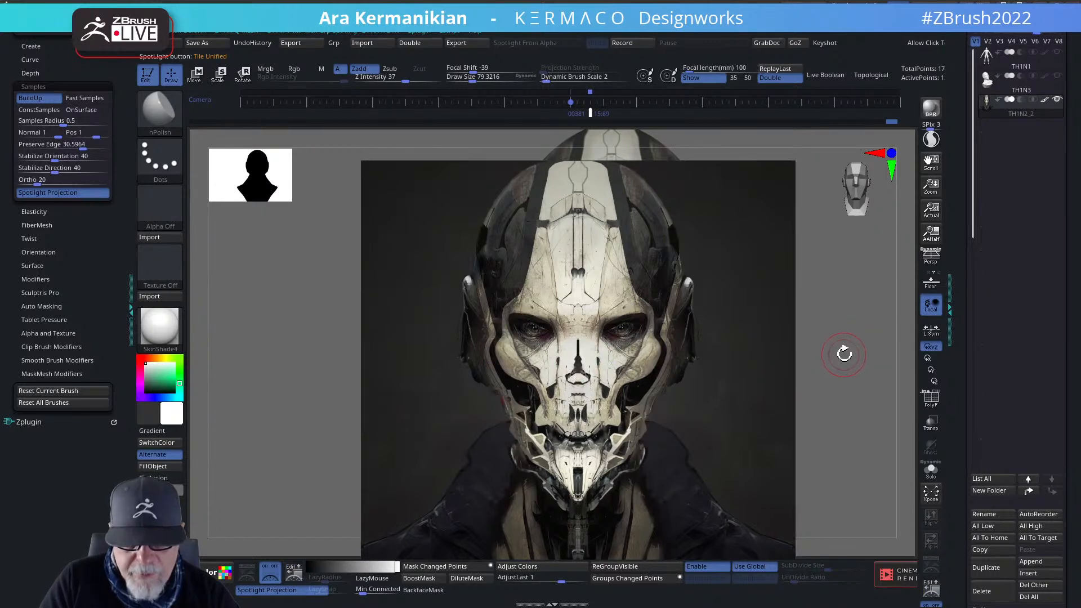
key(shift+z)
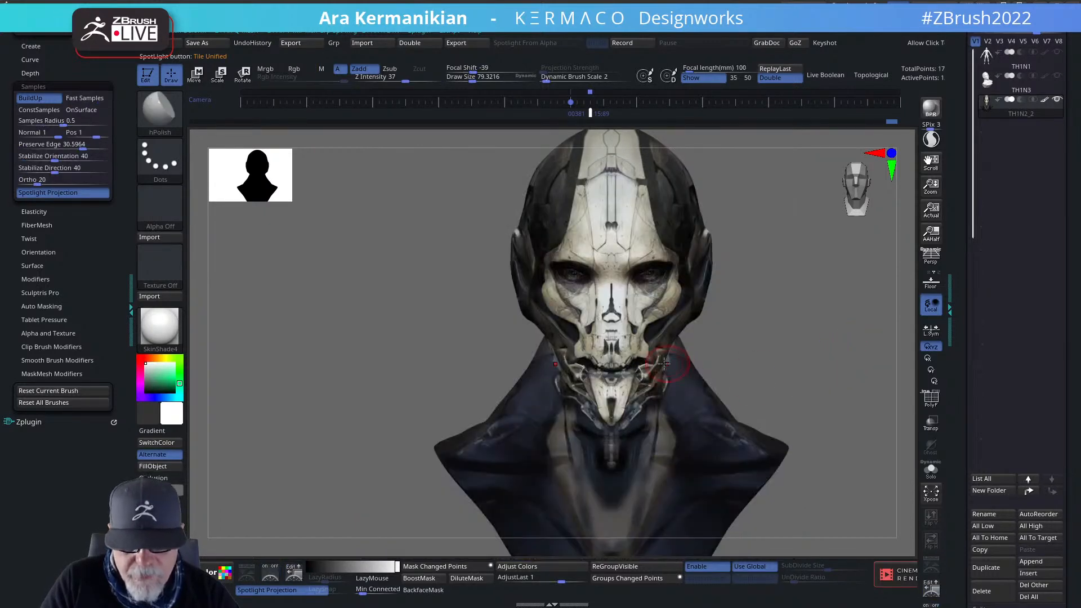
mouse_move(829, 358)
mouse_down()
mouse_move(813, 357)
mouse_move(828, 357)
mouse_move(793, 388)
mouse_up()
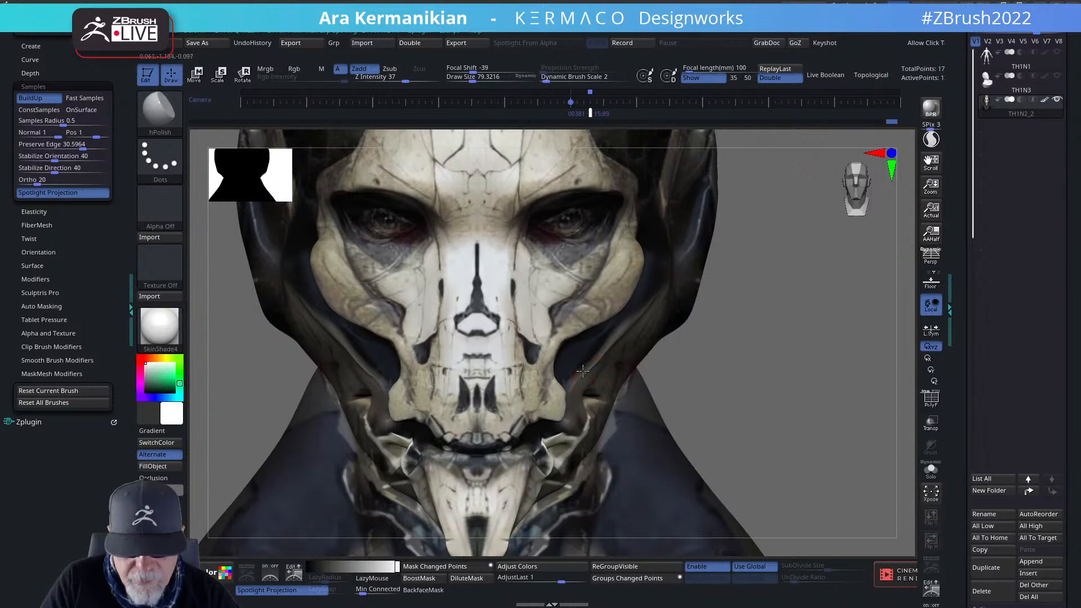
mouse_move(786, 385)
alt+mouse_down()
mouse_move(843, 367)
mouse_move(753, 331)
mouse_move(796, 340)
alt+mouse_up()
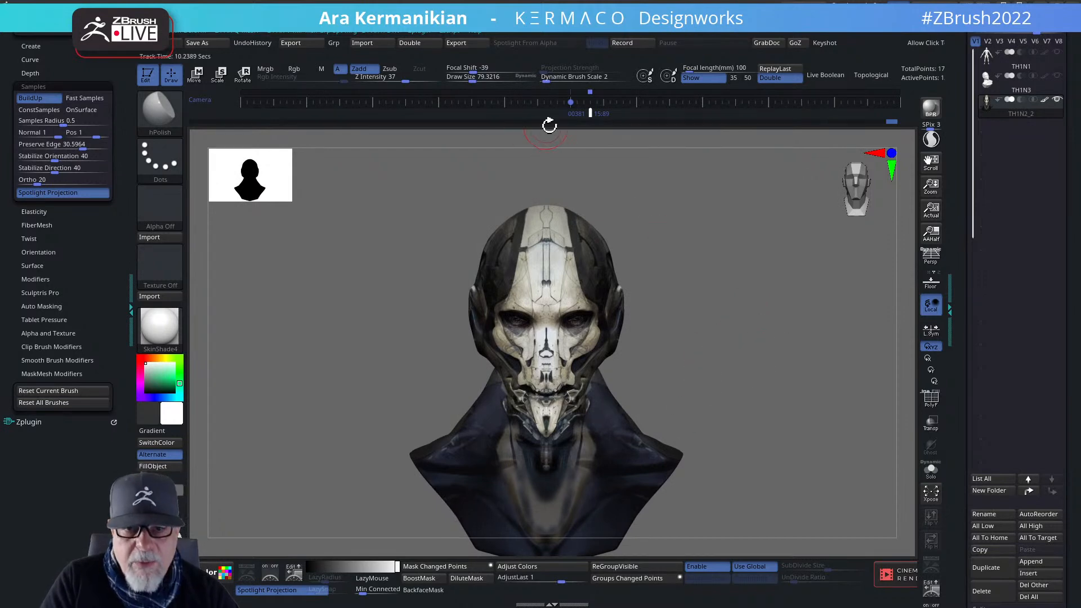
Return the camera to the timeline view that aligns with the reference and show the Spotlight image over the bust.
drag(591, 111, 580, 113)
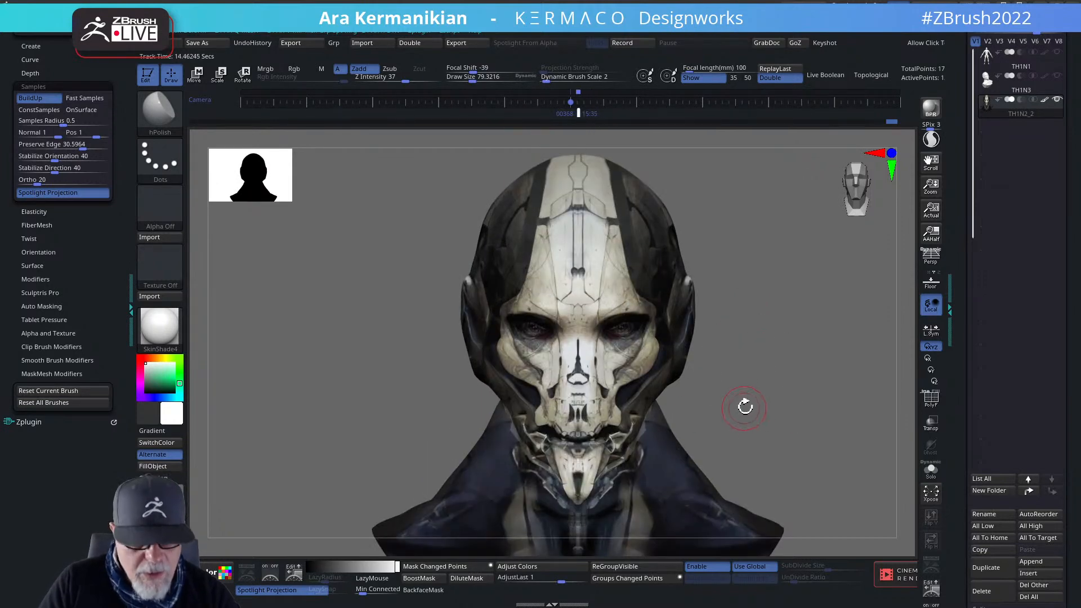
key(shift+z)
key(z)
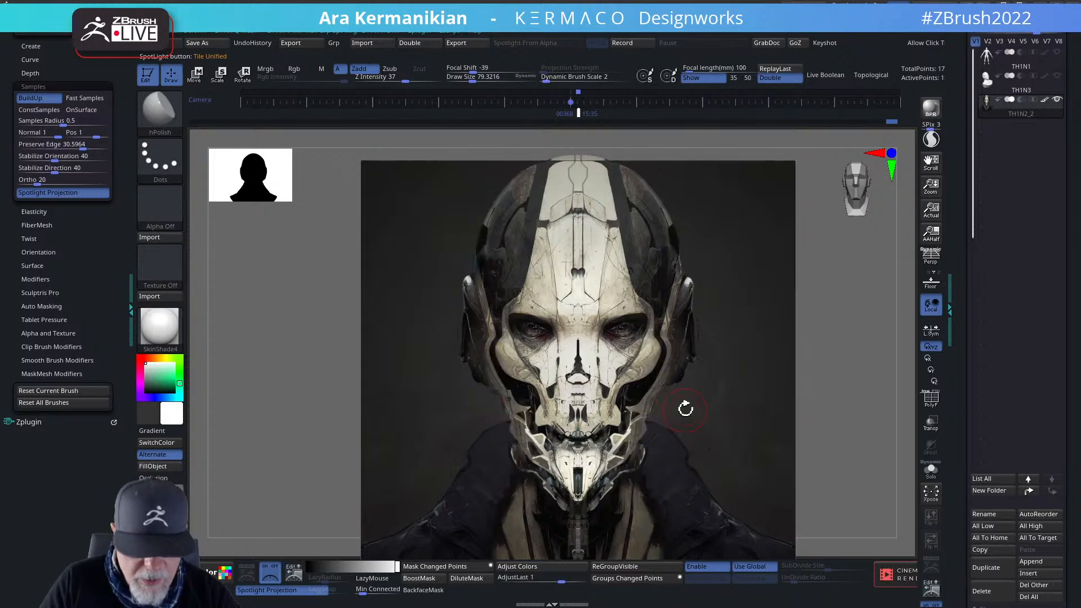
Set up the Paint brush with only Rgb at intensity 100 and the ~BrushAlpha alpha, resetting the brush along the way.
right_click(158, 106)
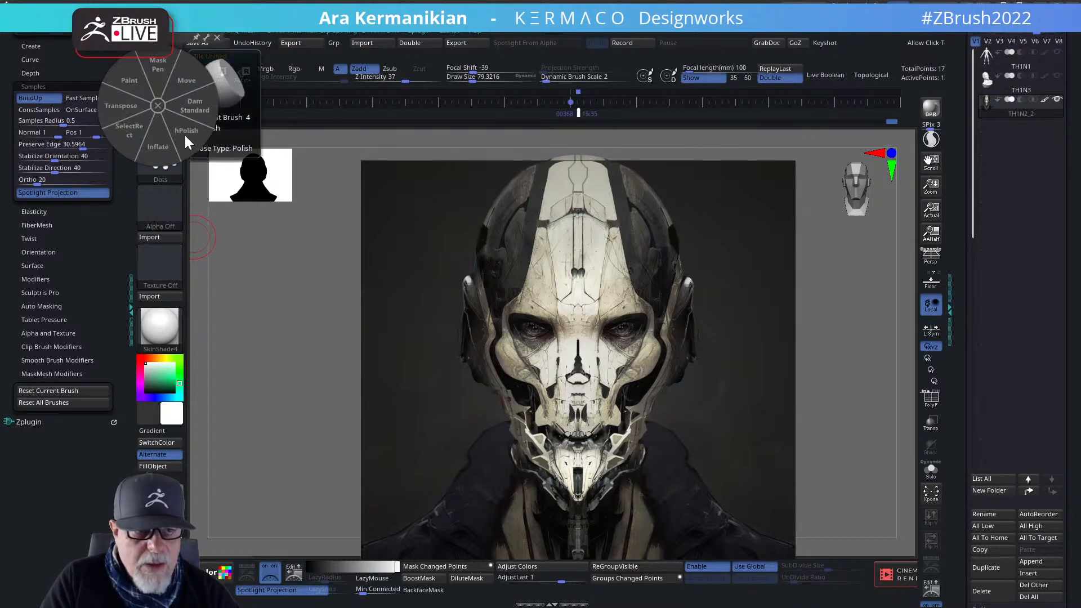
click(138, 66)
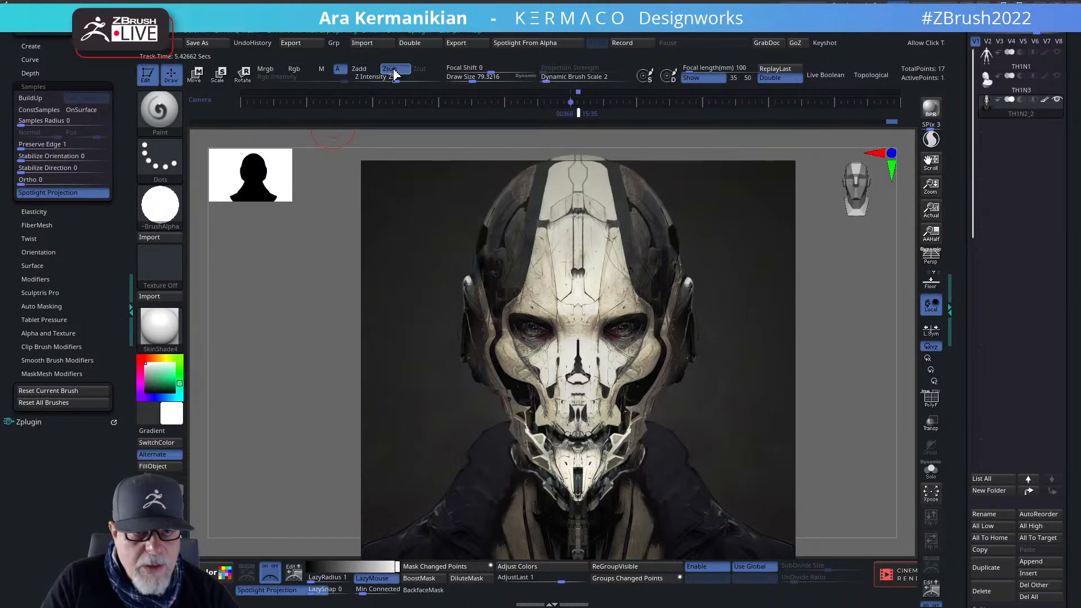
click(294, 69)
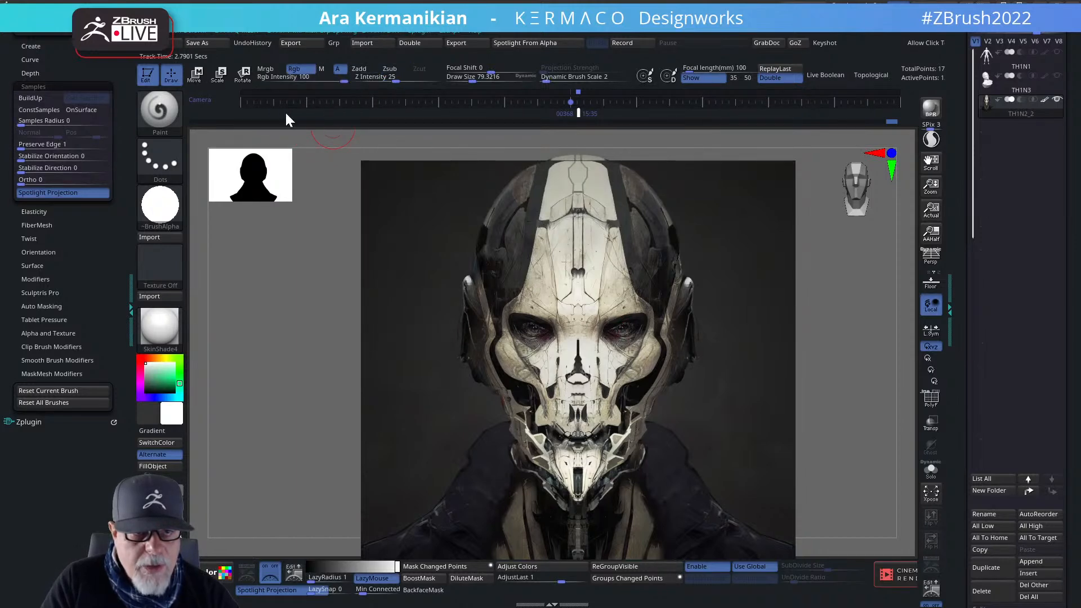
click(67, 391)
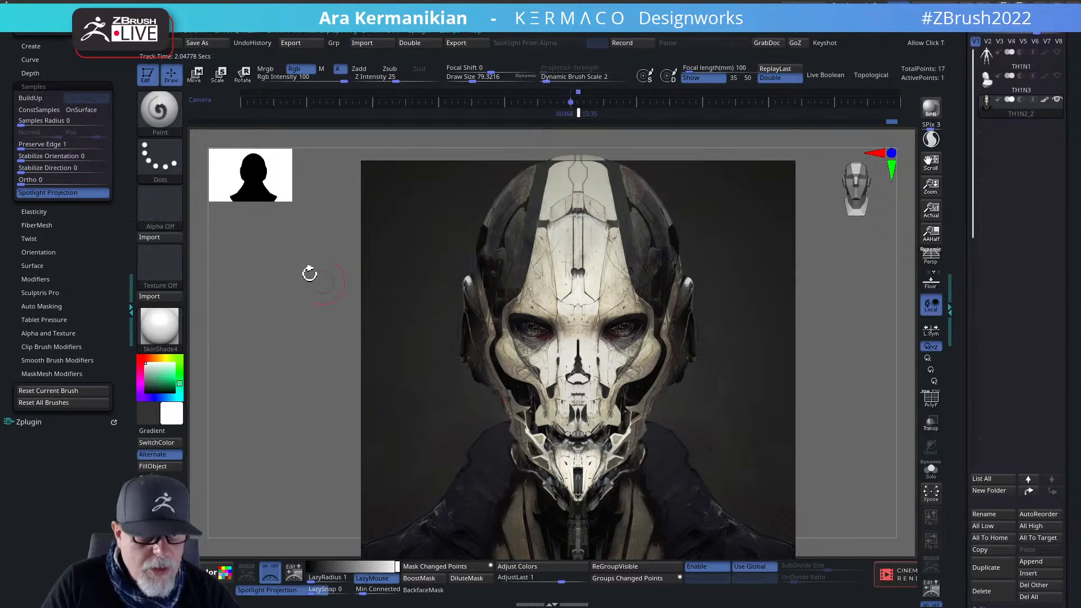
click(163, 207)
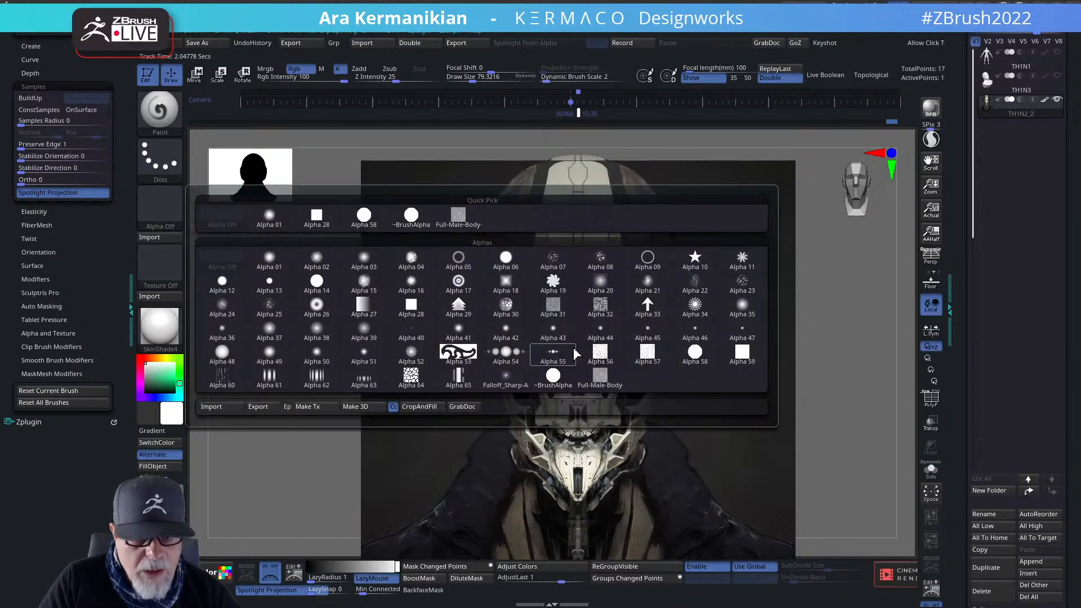
click(554, 376)
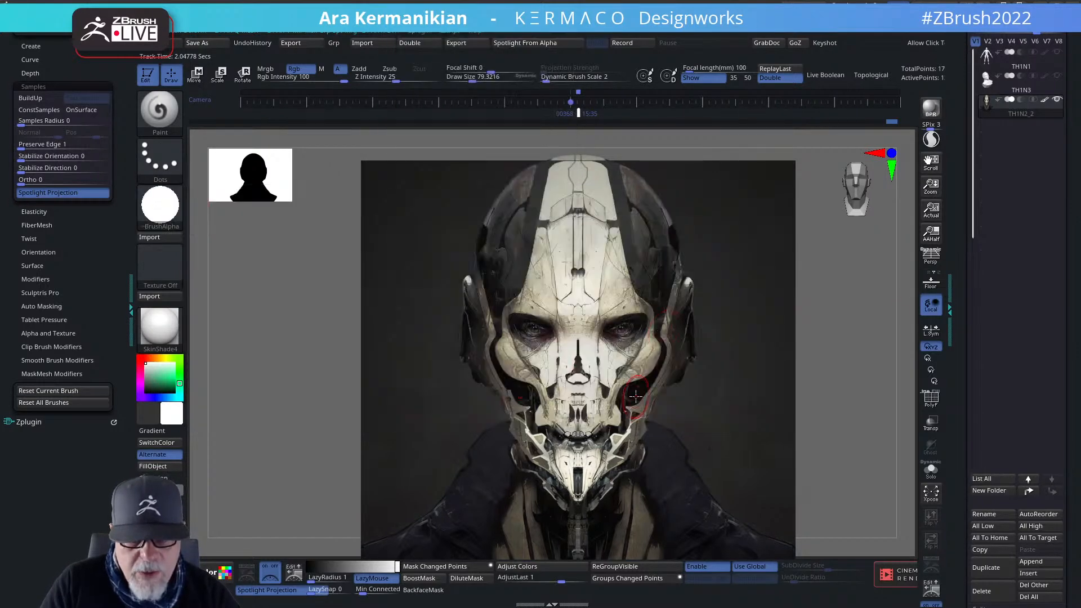
Project the reference's colour onto the cheek slit with the Paint brush, then hide Spotlight and inspect the slit up close.
mouse_move(644, 404)
mouse_down()
mouse_move(639, 416)
mouse_move(621, 411)
mouse_up()
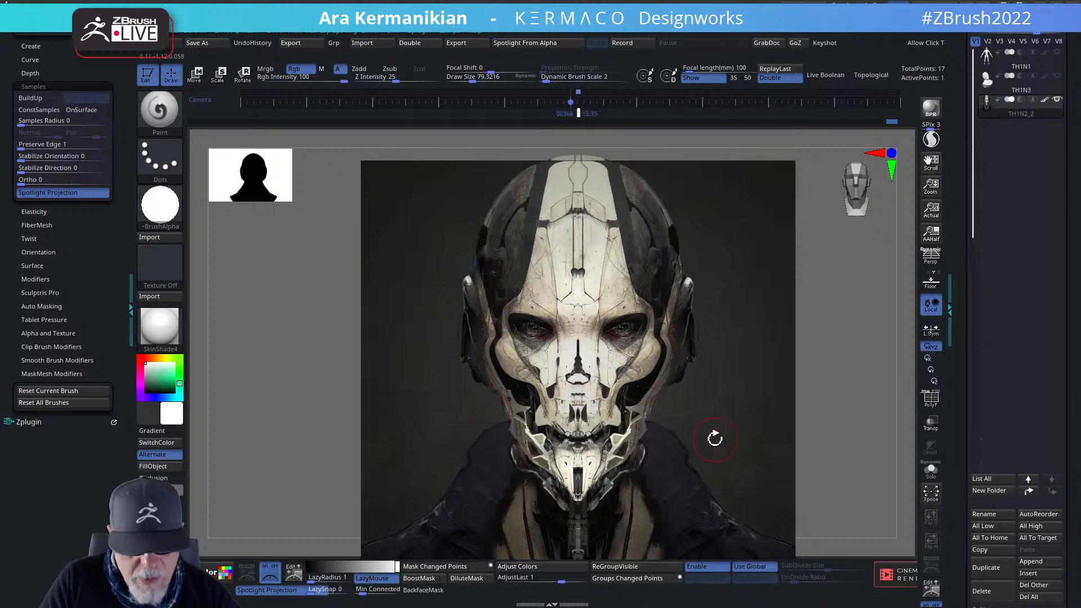
key(shift+z)
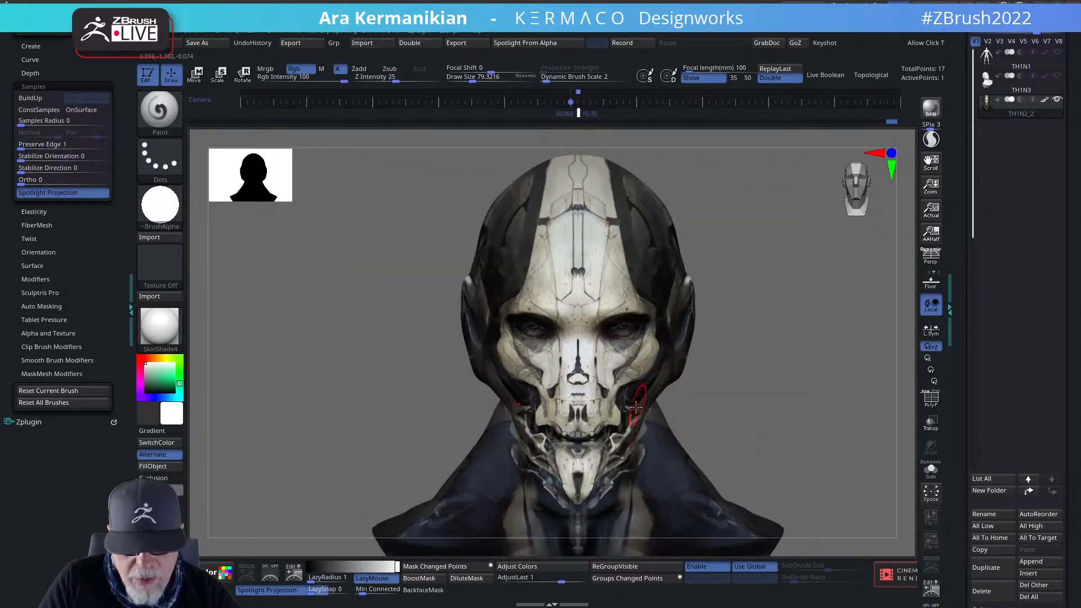
drag(828, 429, 544, 456)
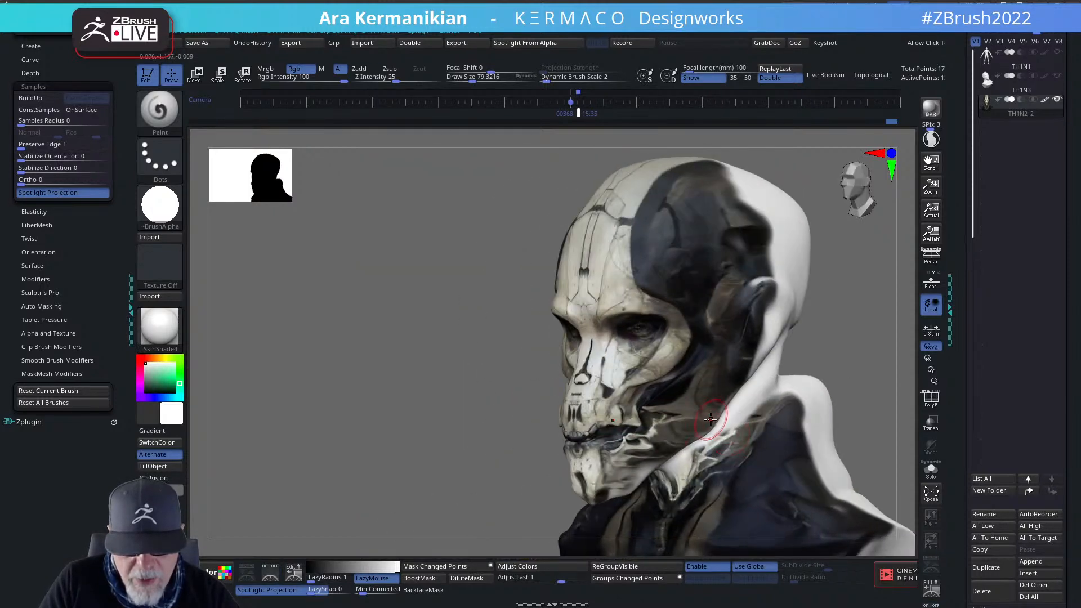
drag(398, 447, 768, 338)
drag(894, 367, 736, 277)
mouse_move(867, 248)
mouse_down()
mouse_move(825, 321)
mouse_move(693, 382)
mouse_up()
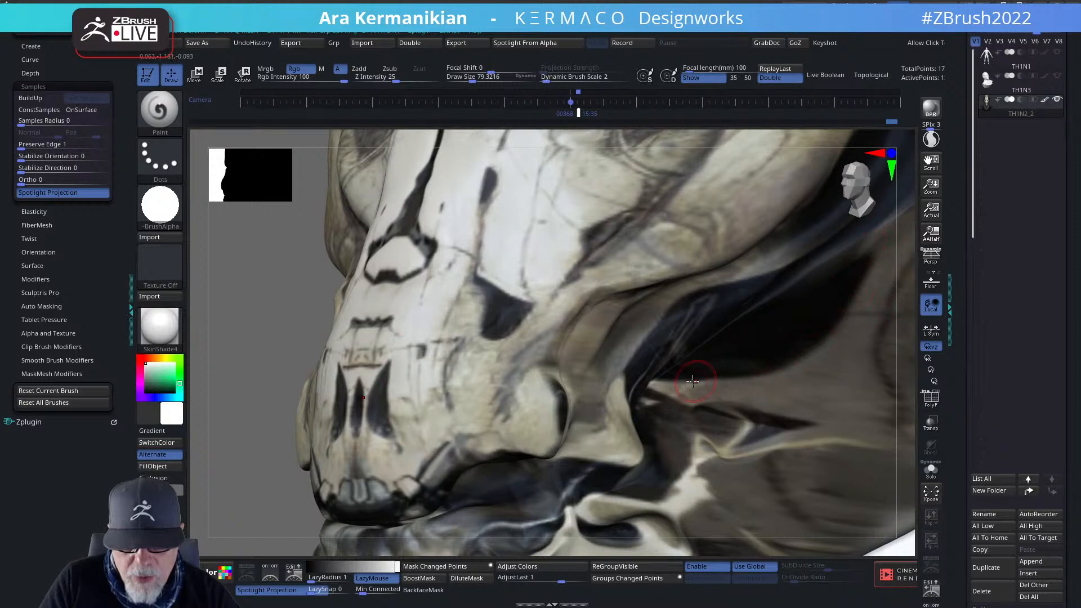
Switch to Dam Standard, turn off the bust's polypaint and frame the opposite cheek in three-quarter view.
right_click(854, 309)
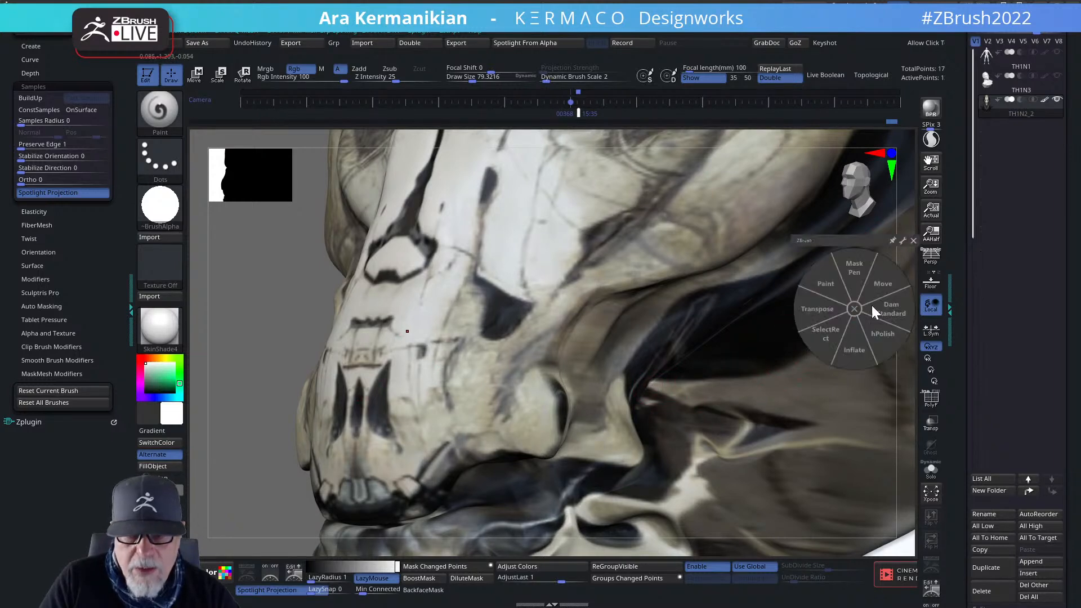
click(891, 310)
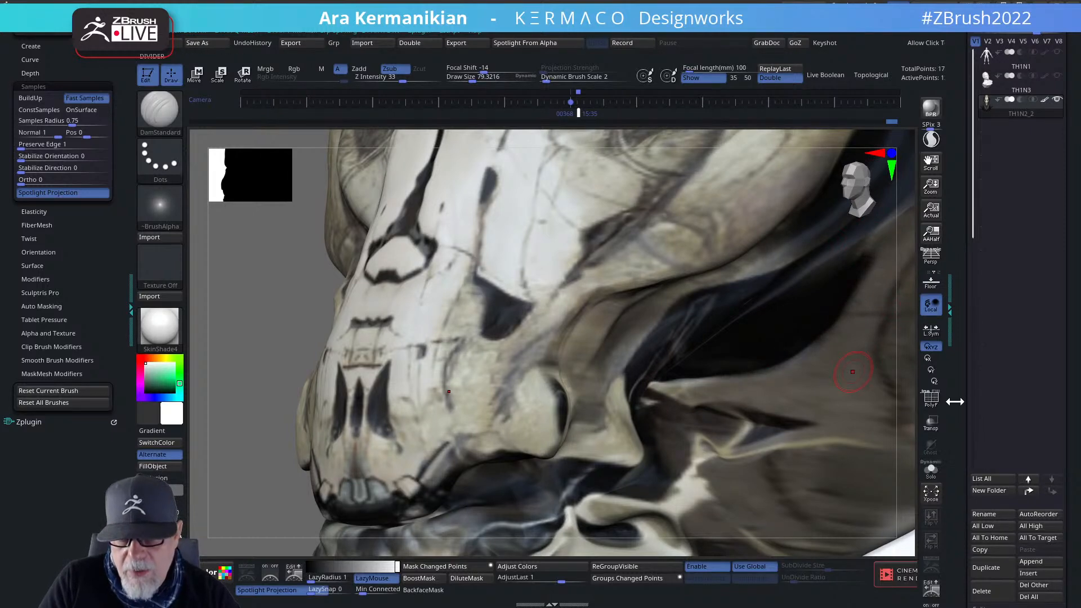
click(1047, 103)
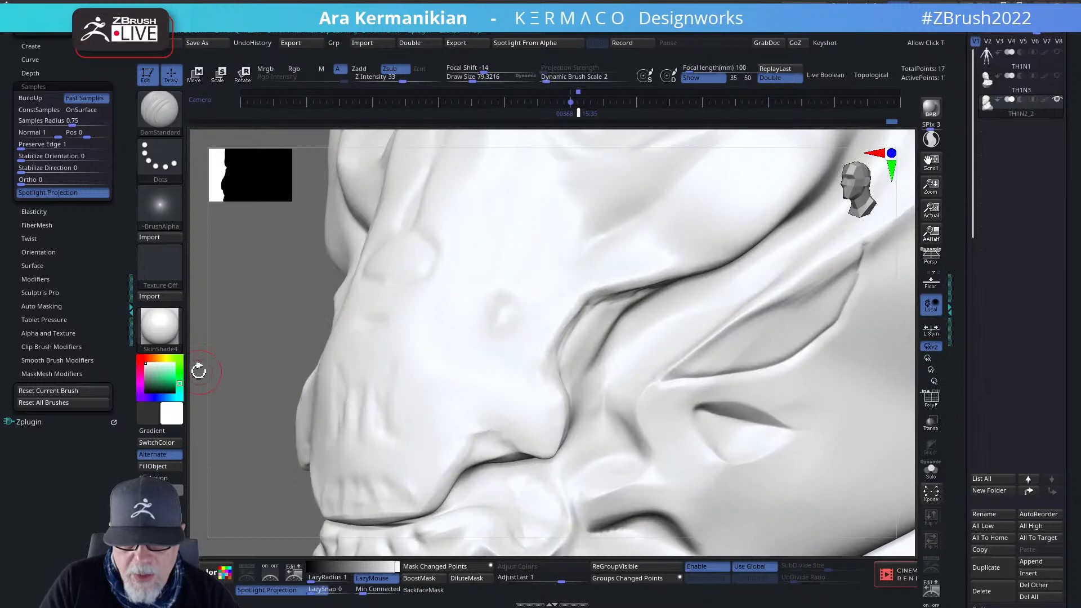
mouse_move(263, 348)
alt+mouse_down()
mouse_move(261, 330)
mouse_move(455, 398)
mouse_move(316, 366)
mouse_move(731, 314)
alt+mouse_up()
alt+drag(776, 270, 777, 349)
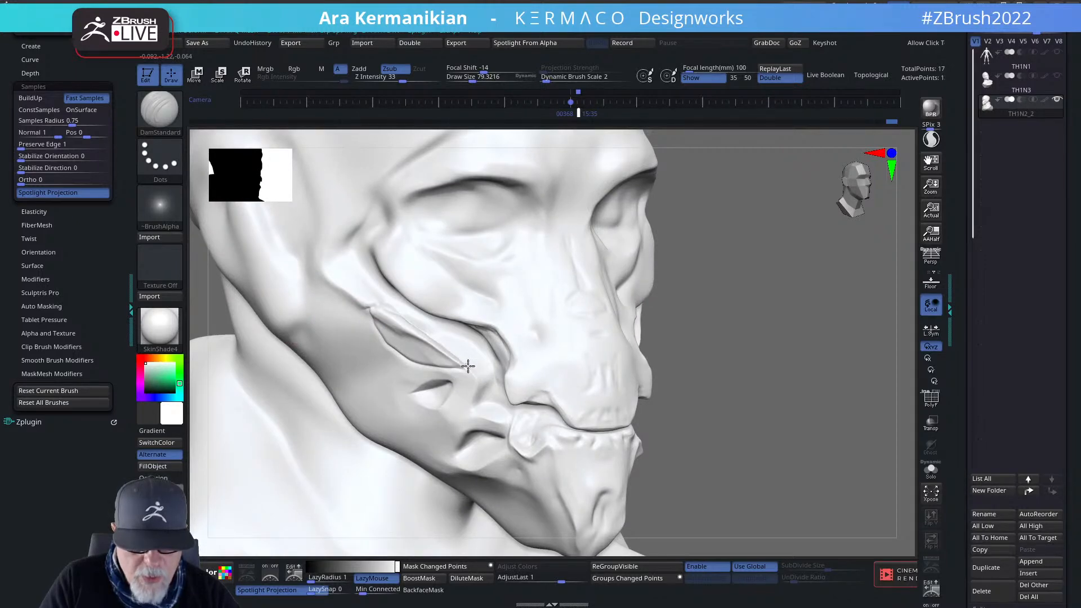
Flatten and blend away the carved upper cheek slit with hPolish and Smooth.
right_click(392, 327)
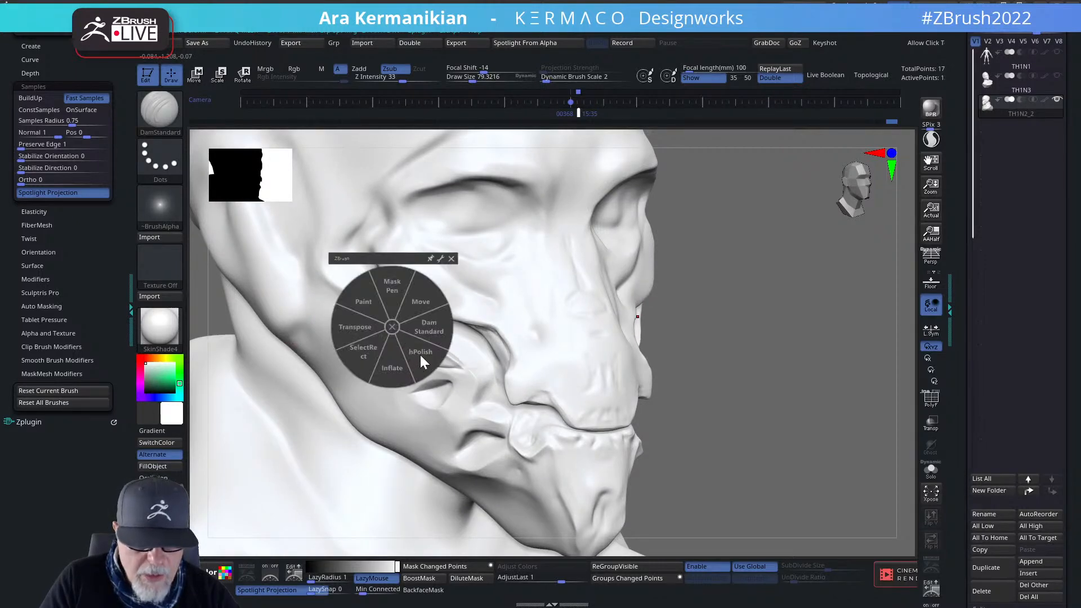
click(392, 327)
key(shift)
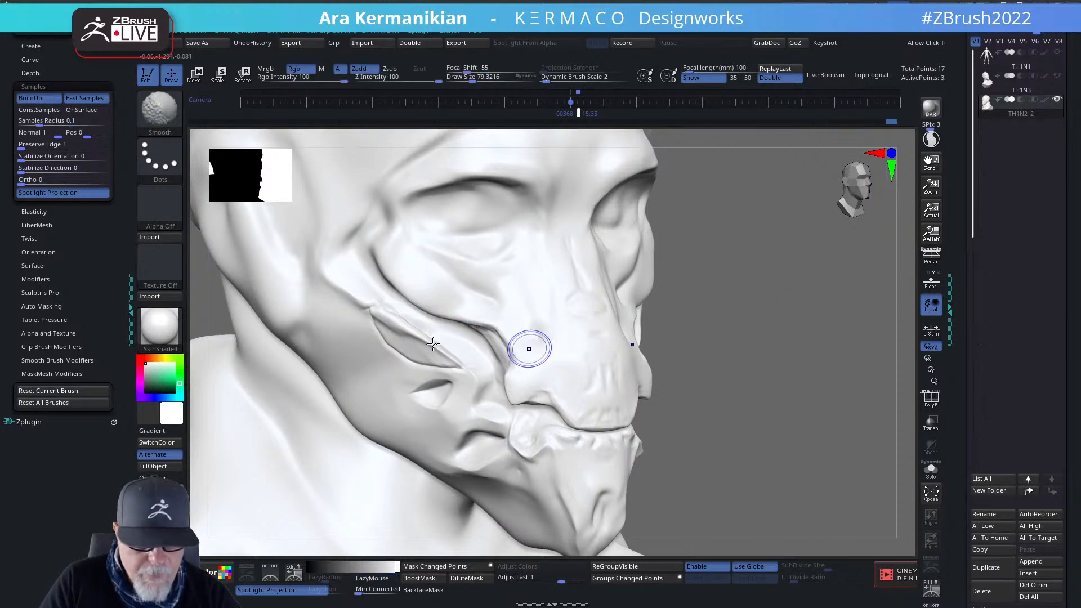
right_click(412, 335)
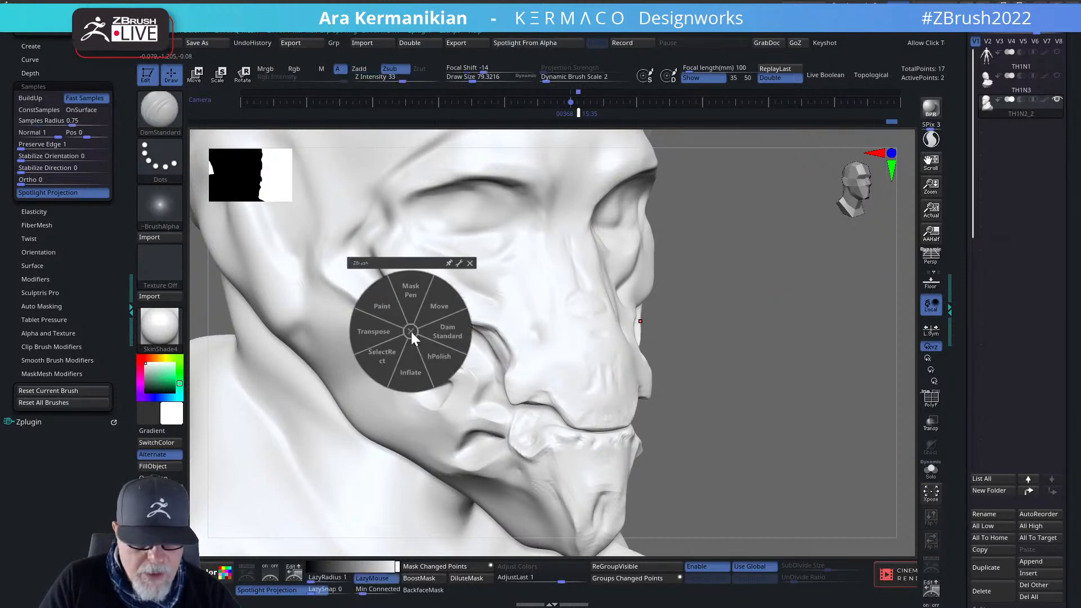
click(437, 353)
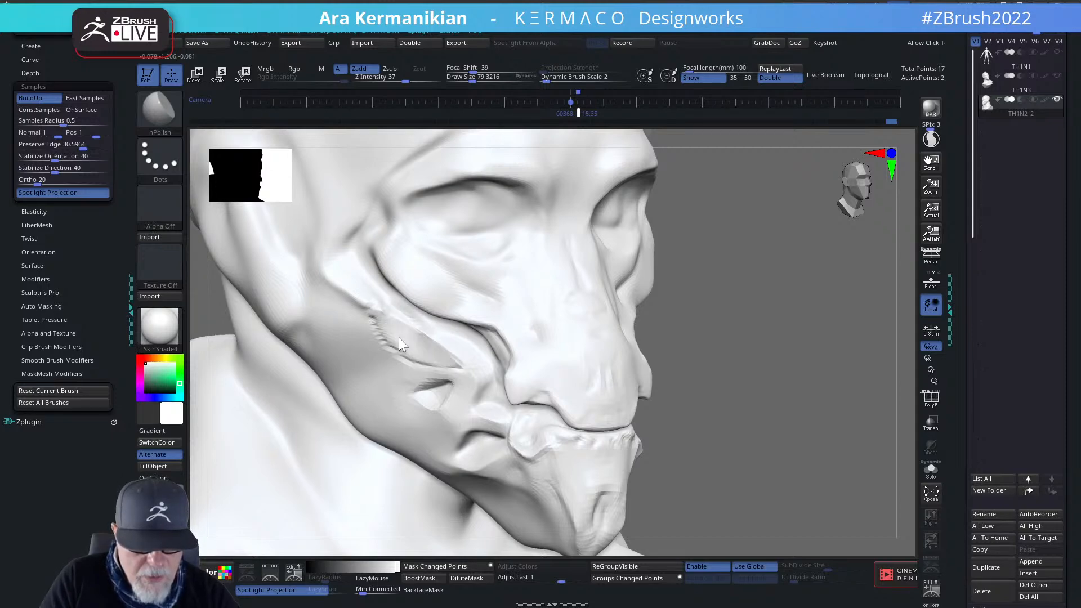
shift+drag(454, 360, 438, 340)
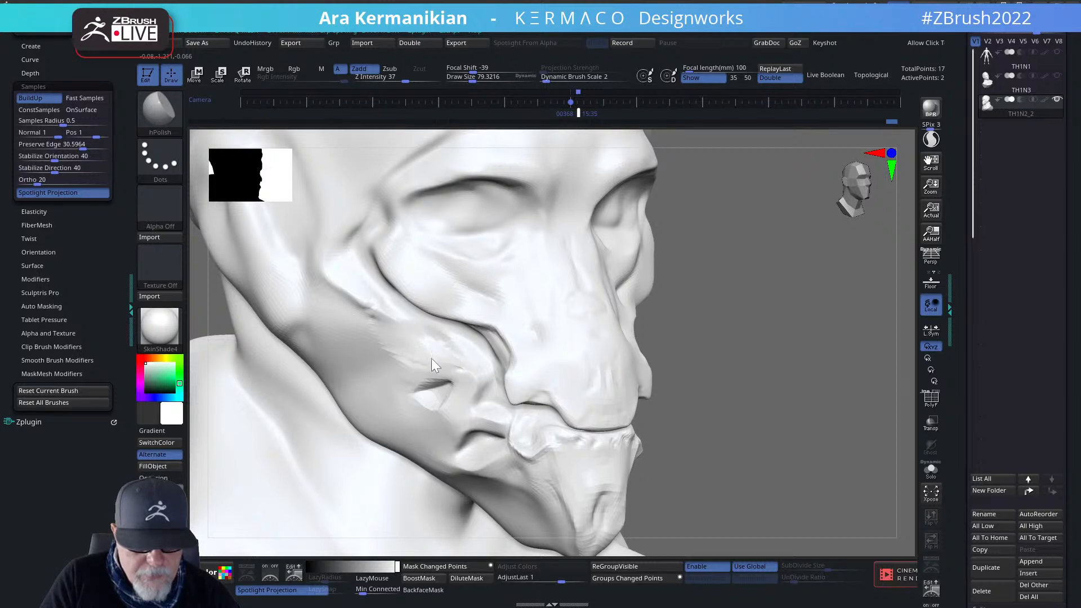
mouse_move(431, 359)
shift+mouse_down()
mouse_move(387, 319)
mouse_move(385, 360)
shift+mouse_up()
Carve a new rear edge for the cheek opening with Dam Standard, running from the cheekbone down to the lower slit, and smooth it.
right_click(380, 329)
click(416, 331)
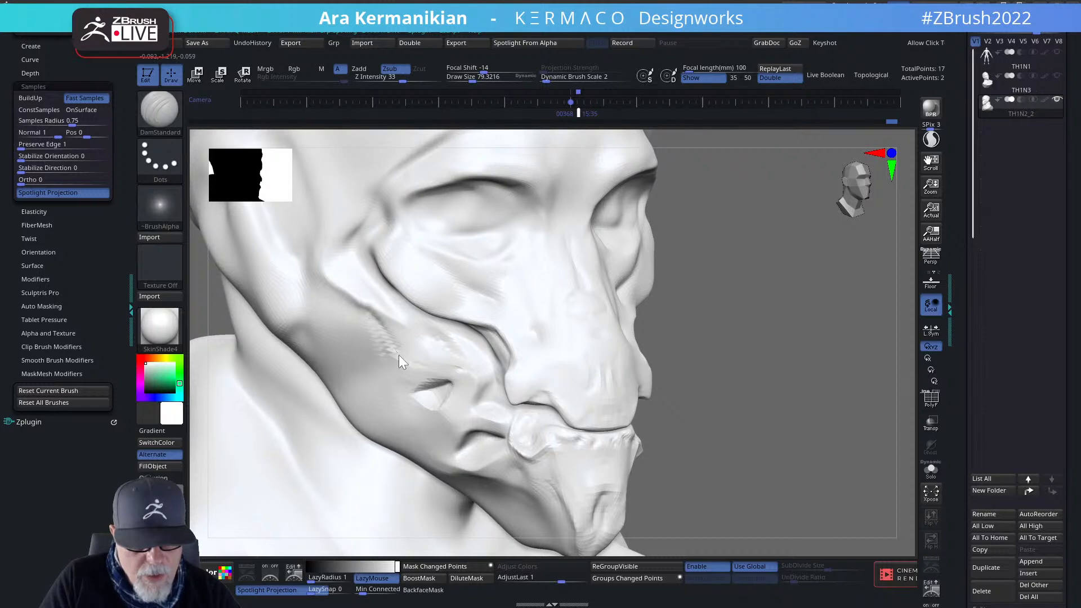
key(shift)
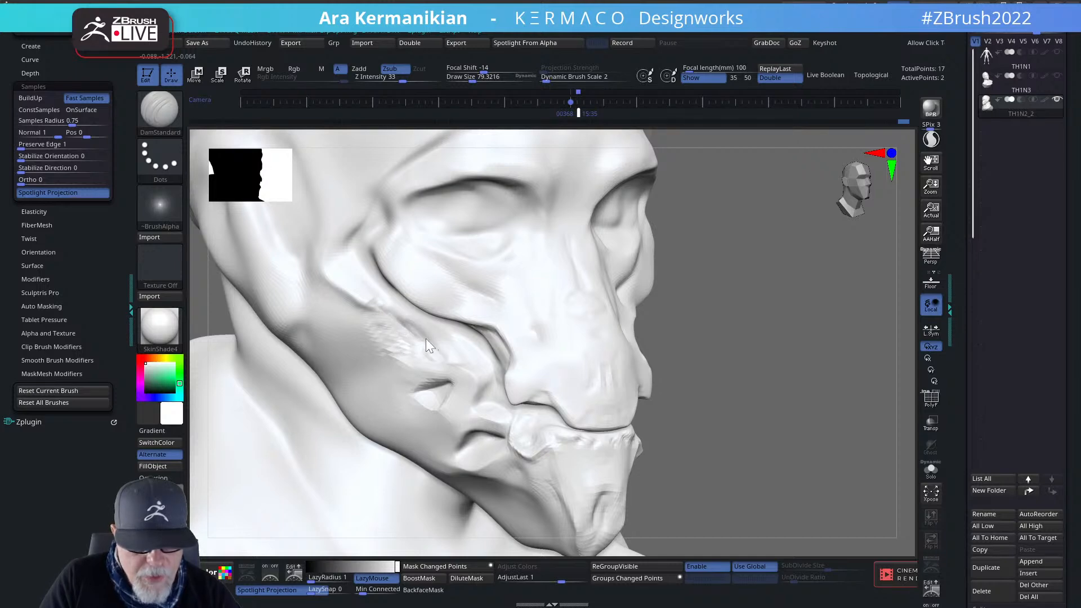
key(shift)
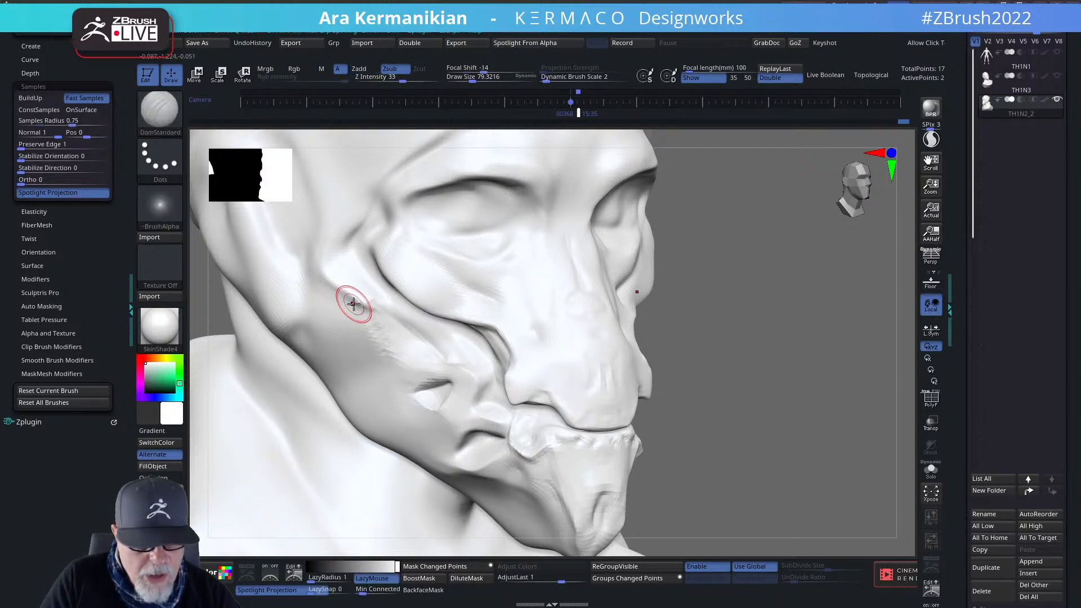
mouse_move(350, 302)
mouse_down()
mouse_move(398, 369)
mouse_move(449, 376)
mouse_move(438, 367)
mouse_up()
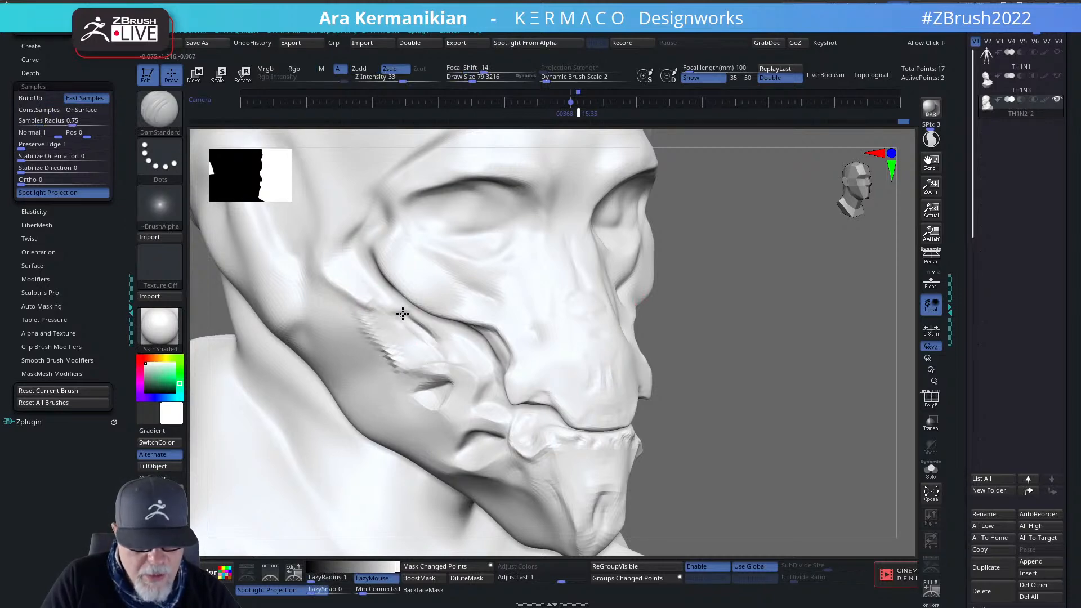
key(shift)
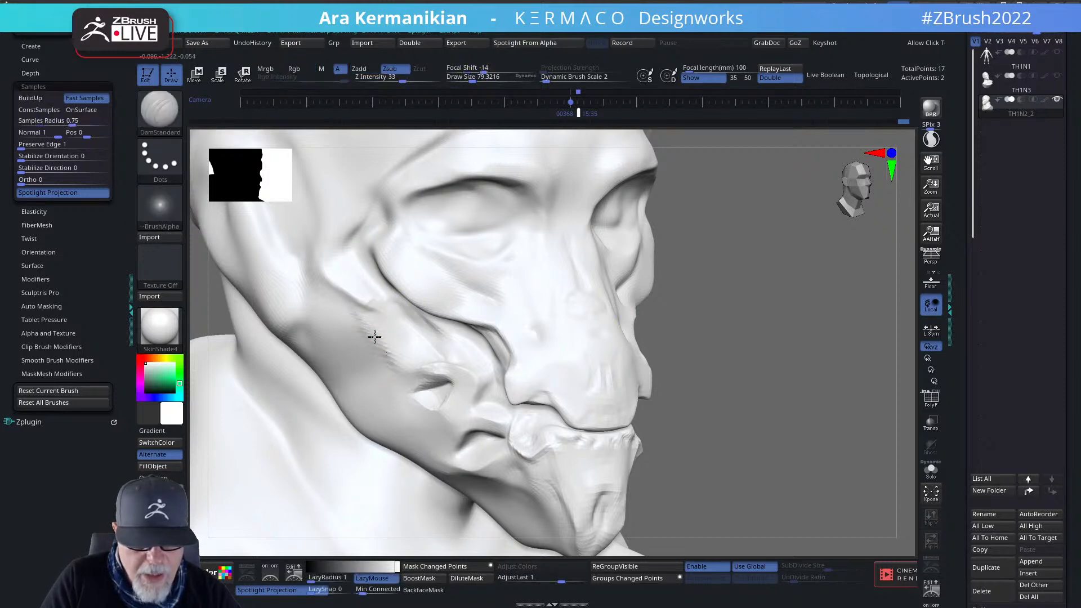
drag(355, 311, 420, 365)
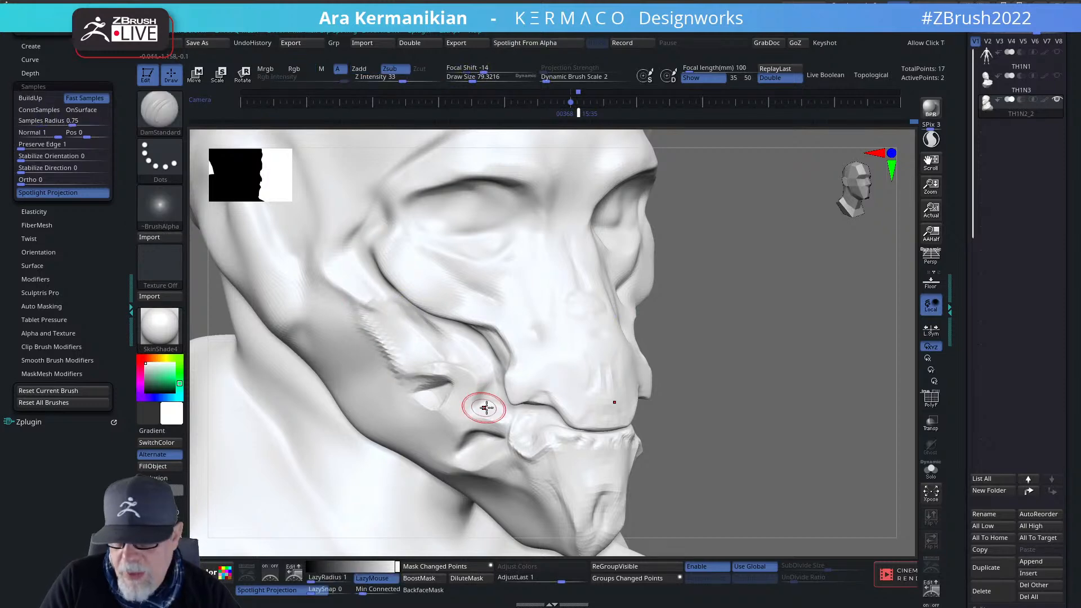
Extend the rear edge of the cheek opening up toward the cheekbone with Dam Standard and smooth its ragged strokes.
drag(894, 335, 923, 333)
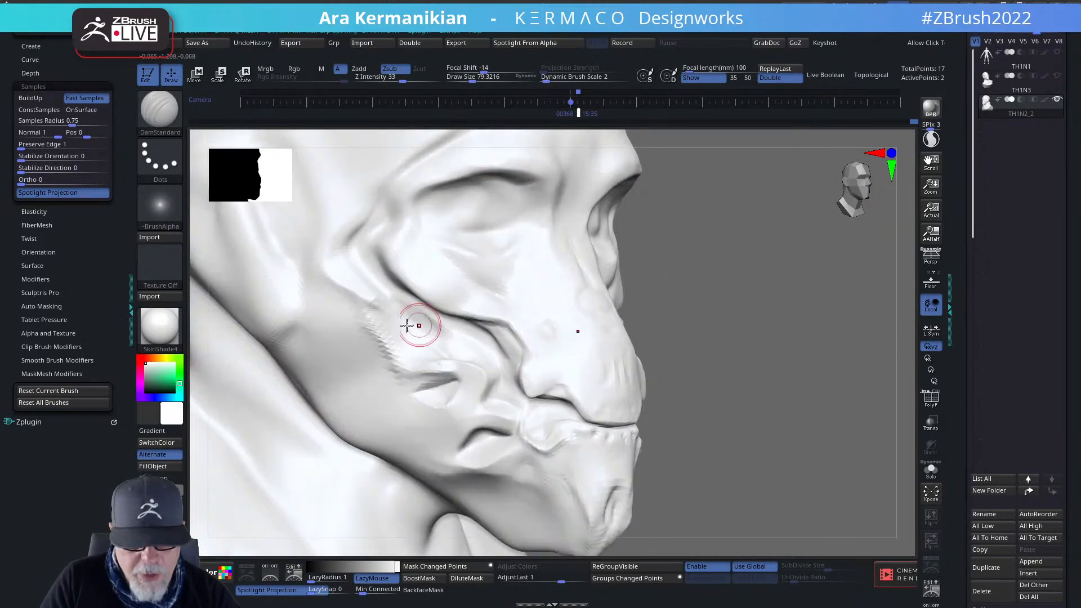
key(shift)
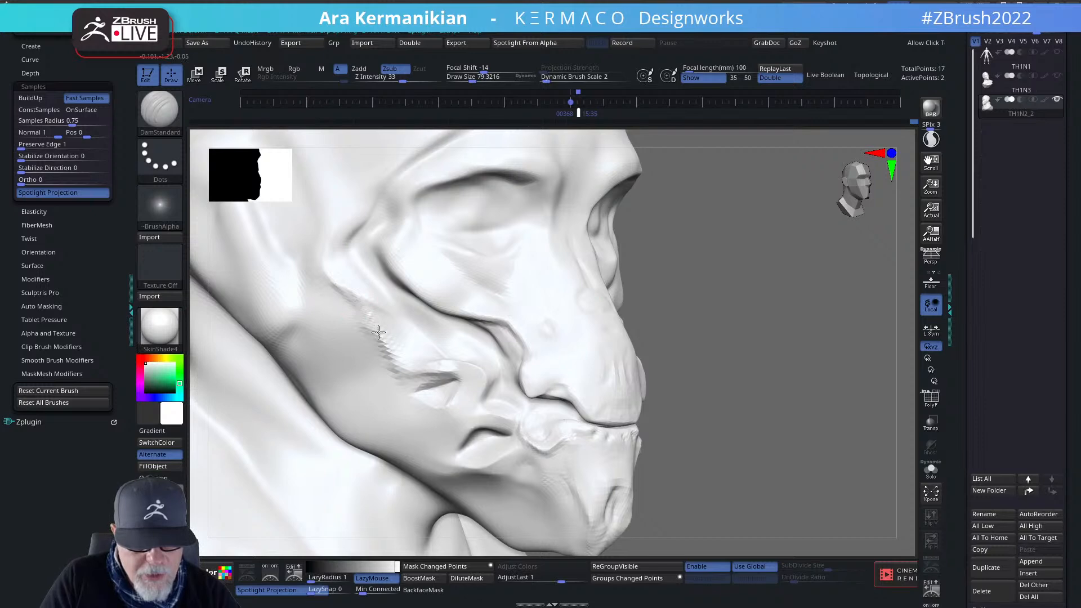
drag(379, 333, 357, 289)
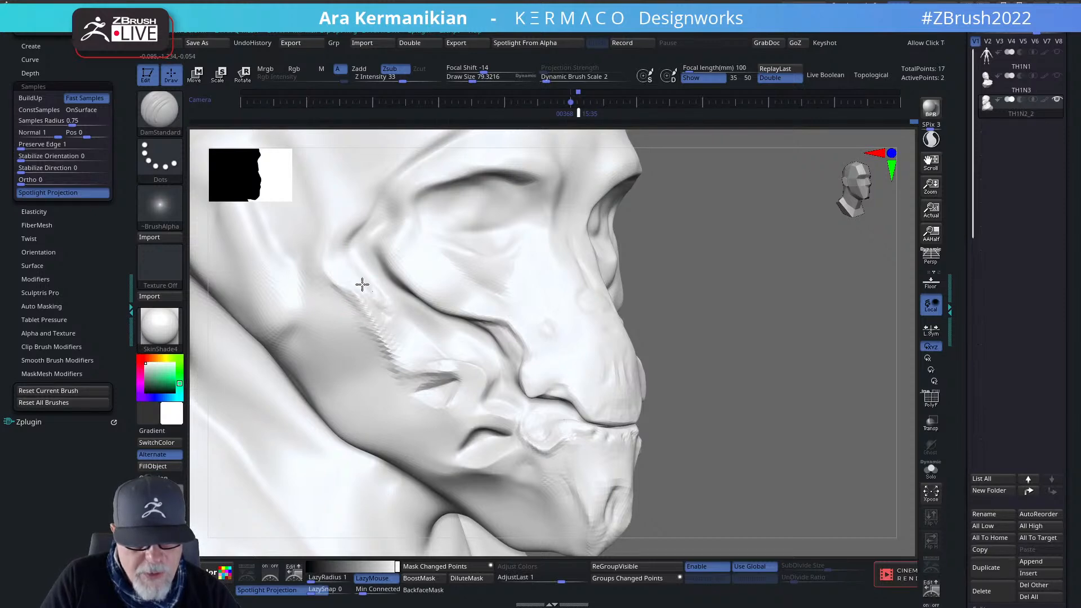
key(shift)
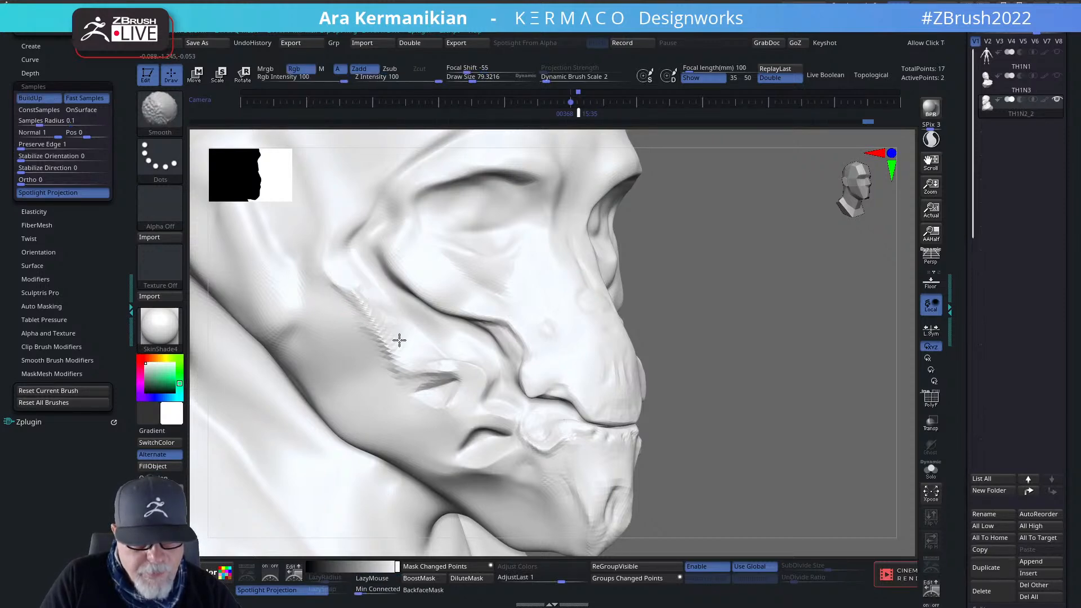
alt+drag(836, 353, 617, 336)
mouse_move(700, 340)
shift+mouse_down()
mouse_move(655, 318)
mouse_move(798, 371)
mouse_move(645, 344)
shift+mouse_up()
drag(803, 356, 506, 340)
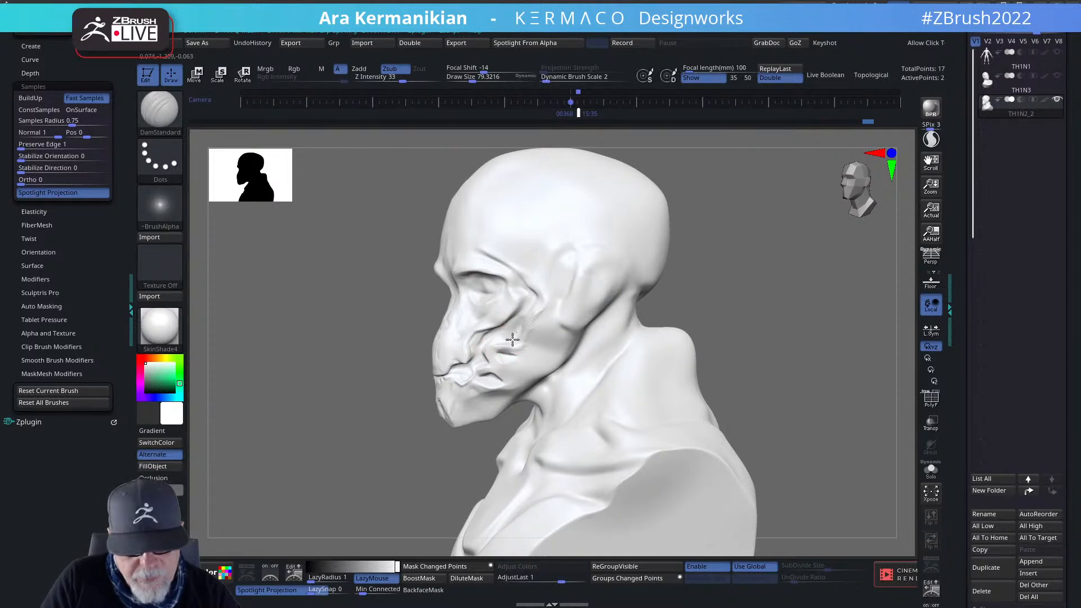
Smooth the cheek below the cheekbone in profile and three-quarter view, checking the head's shape from the front.
key(shift)
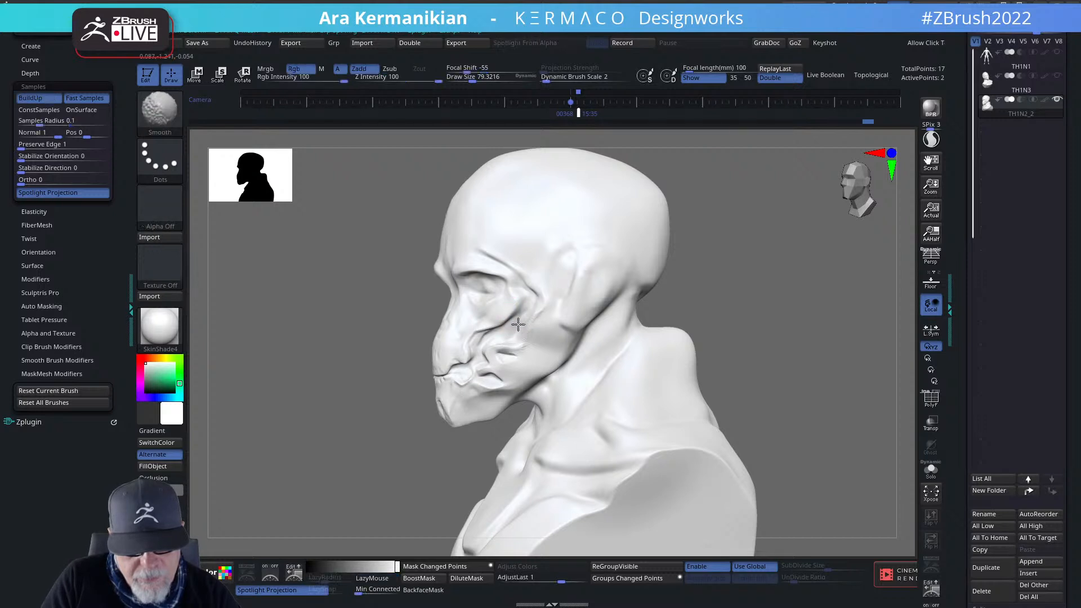
key(f)
drag(776, 358, 879, 366)
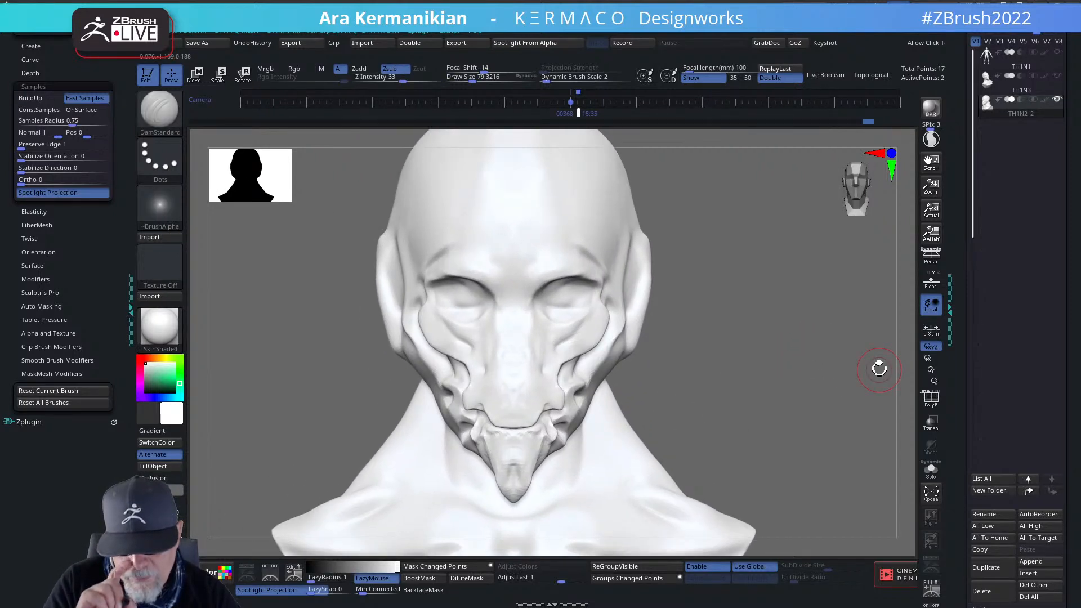
mouse_move(774, 401)
mouse_down()
mouse_move(862, 398)
mouse_move(628, 365)
mouse_move(615, 354)
mouse_up()
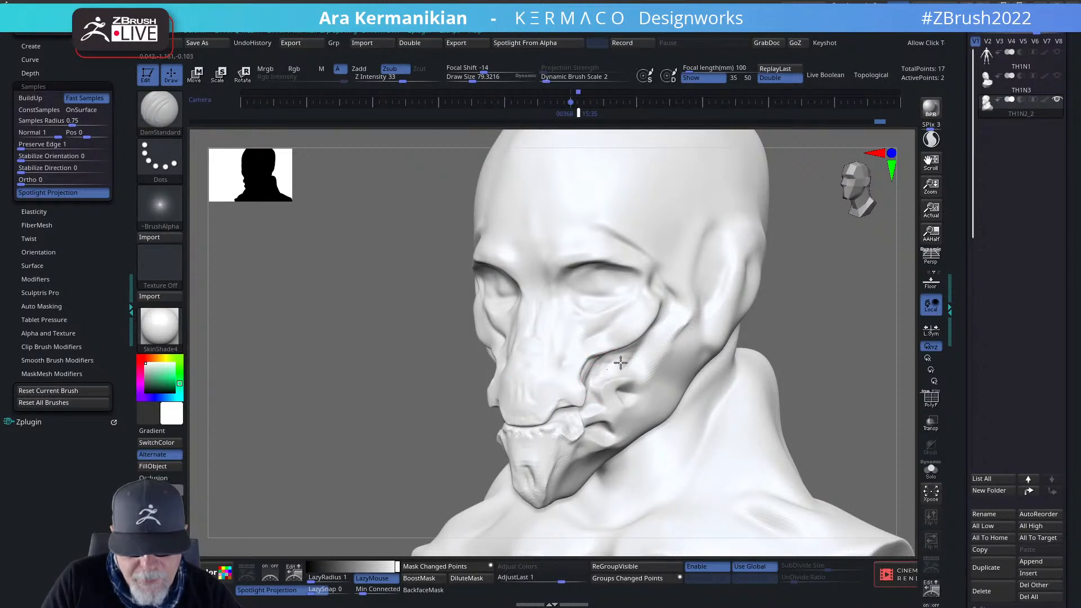
key(shift)
mouse_move(793, 388)
alt+mouse_down()
mouse_move(803, 366)
mouse_move(838, 357)
mouse_move(792, 370)
mouse_move(796, 357)
mouse_move(788, 394)
alt+mouse_up()
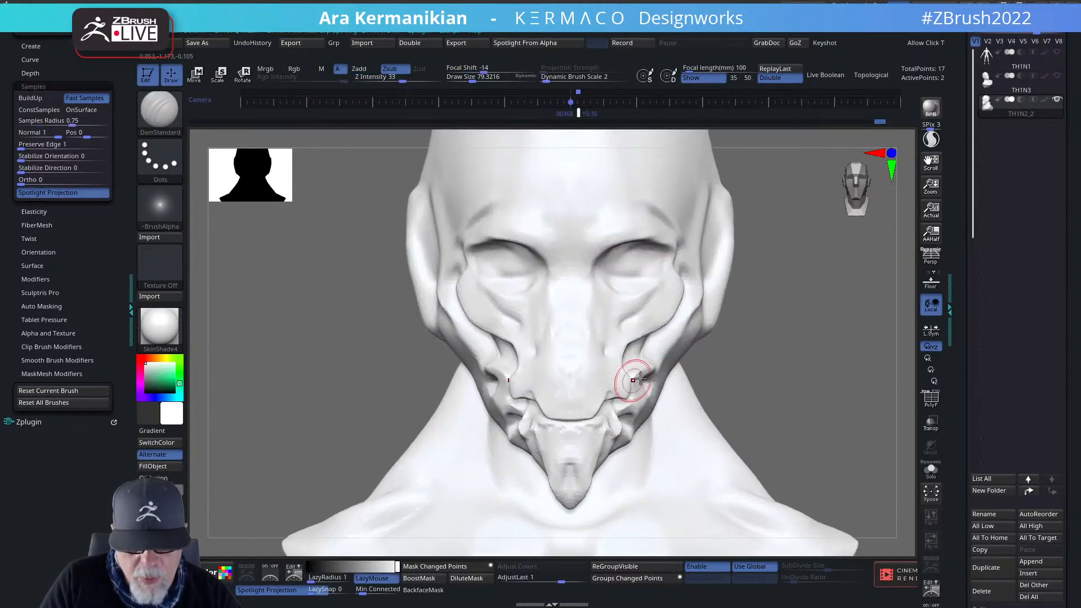
Deepen the fold between the nose and the cheek opening with Dam Standard, smooth it and refine it in side view.
drag(646, 347, 631, 360)
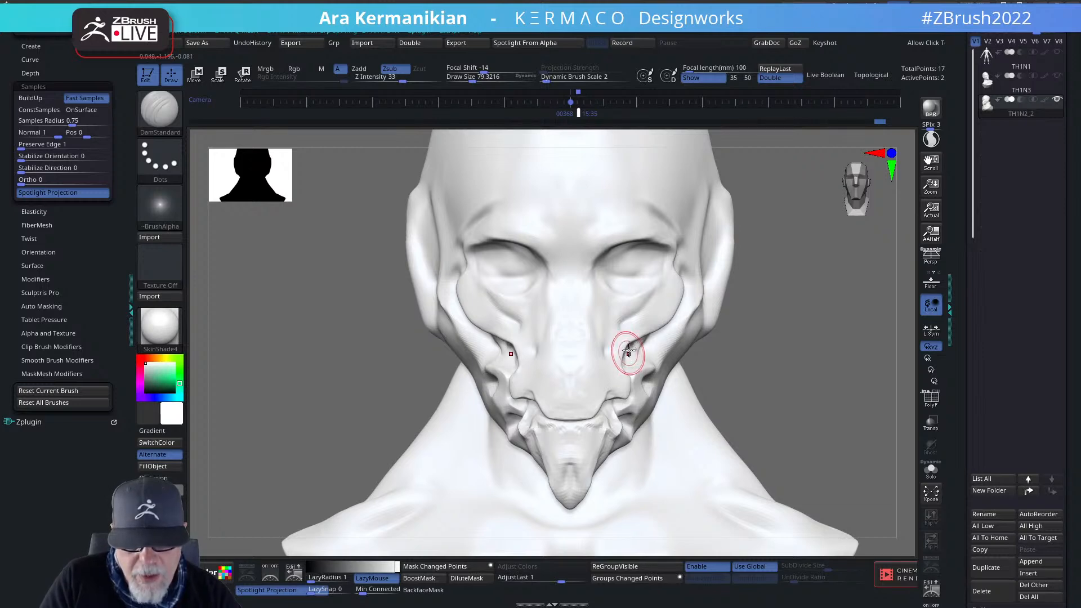
shift+drag(629, 350, 630, 358)
alt+drag(749, 383, 755, 338)
drag(783, 363, 840, 358)
mouse_move(782, 336)
mouse_down()
mouse_move(808, 335)
mouse_move(717, 314)
mouse_move(714, 344)
mouse_up()
drag(560, 336, 576, 363)
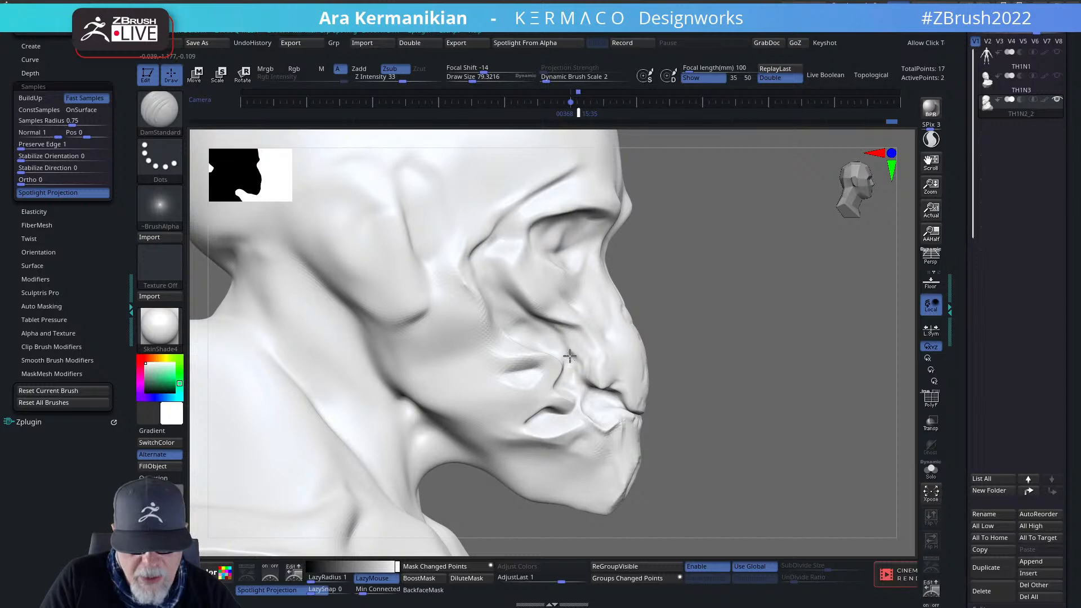
alt+drag(737, 346, 766, 356)
drag(789, 357, 742, 359)
Show the Spotlight reference over the bust and examine its cheek openings, then hide it.
key(shift+z)
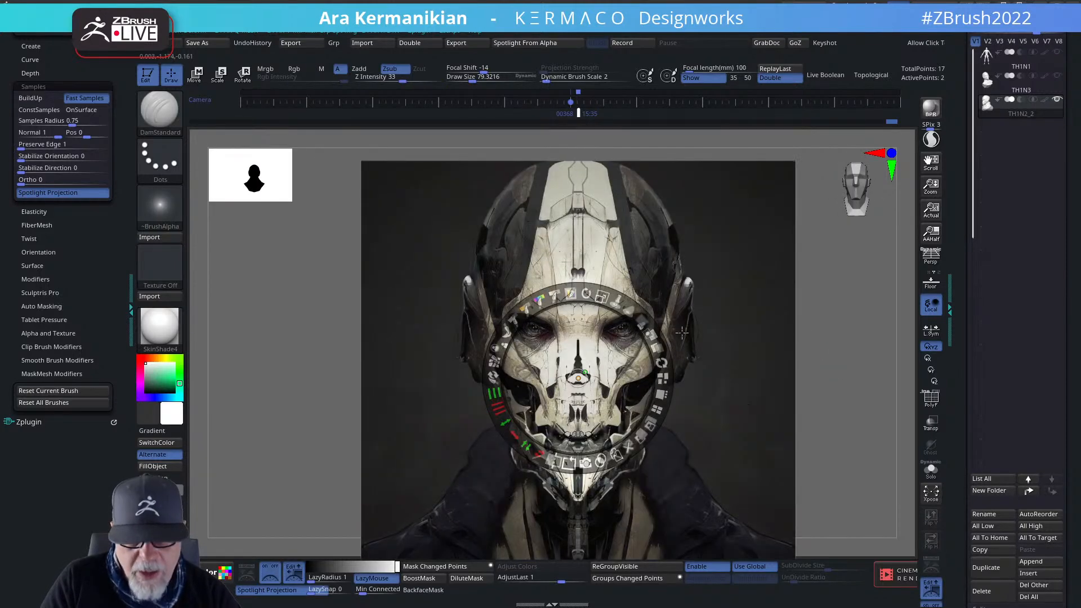
key(z)
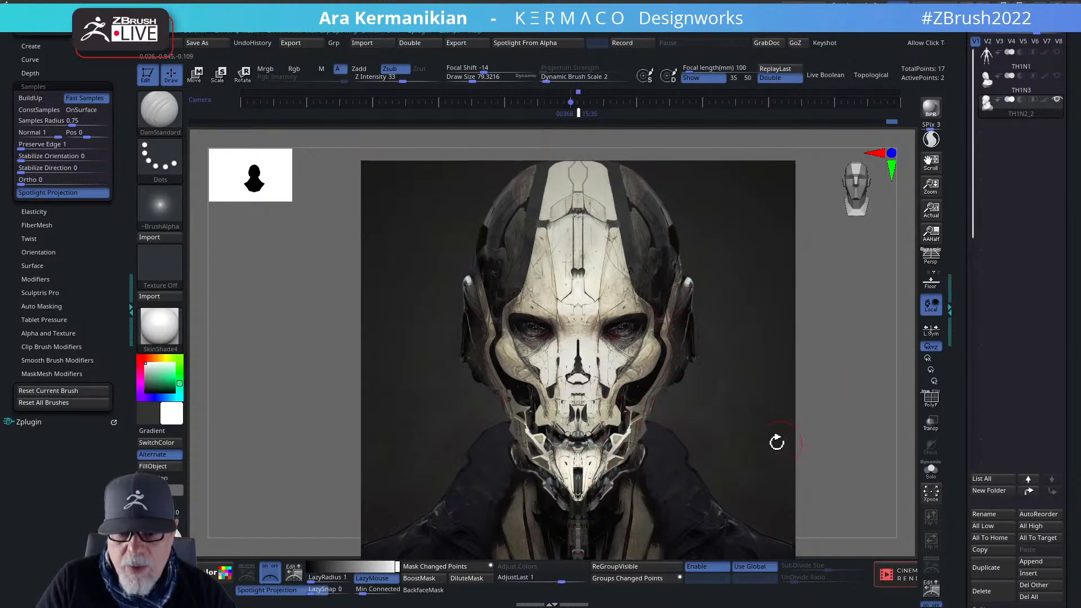
key(shift+z)
key(z)
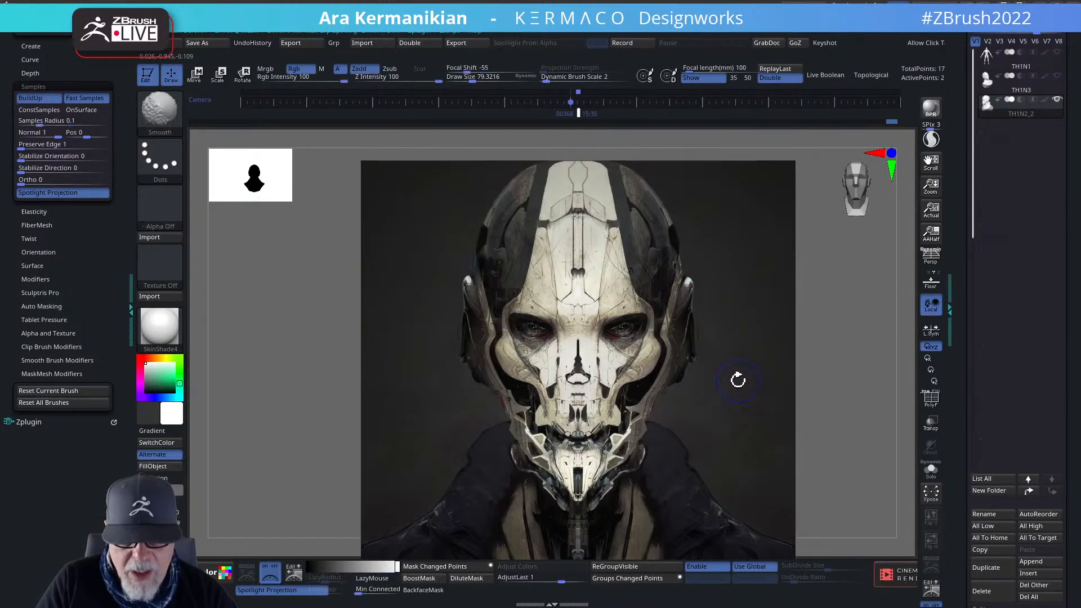
key(shift+z)
alt+drag(728, 431, 649, 359)
Turn off symmetry, centre the gizmo on the bust and try scaling the bust along its vertical and horizontal axes.
key(w)
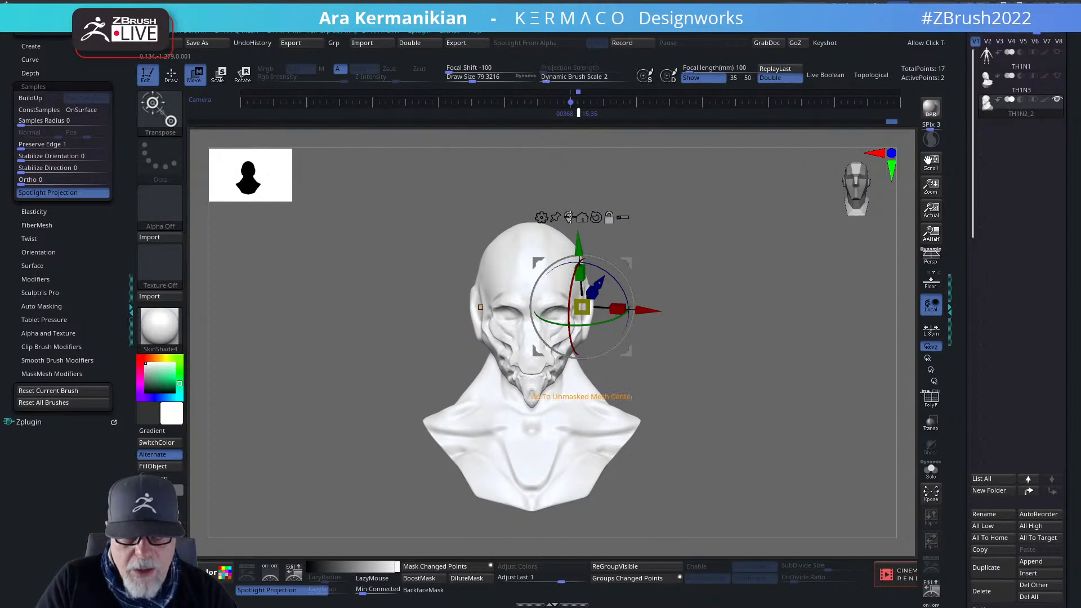
click(569, 217)
click(498, 287)
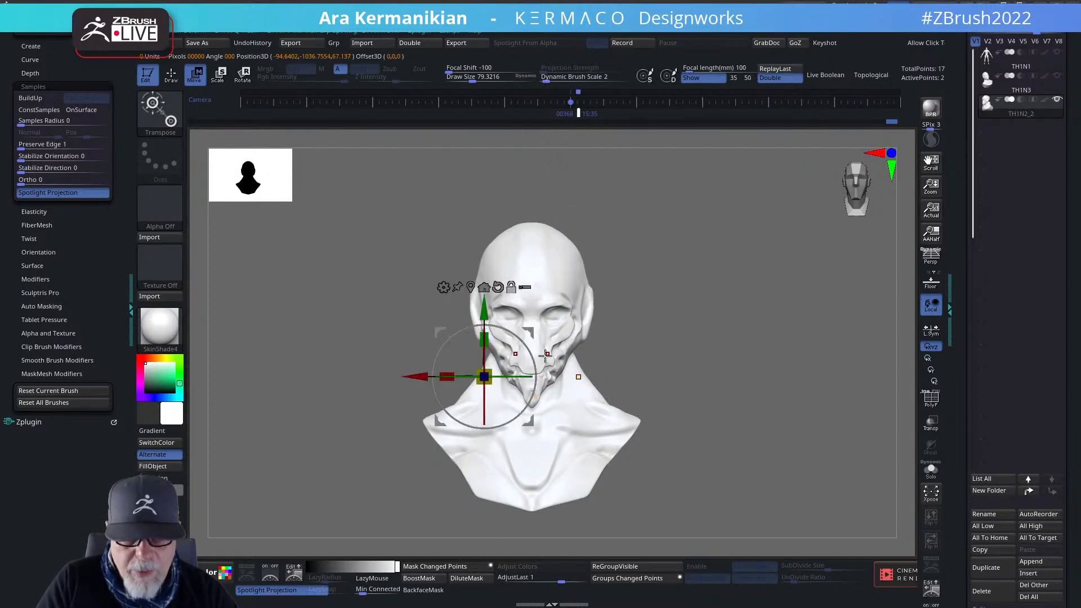
key(b)
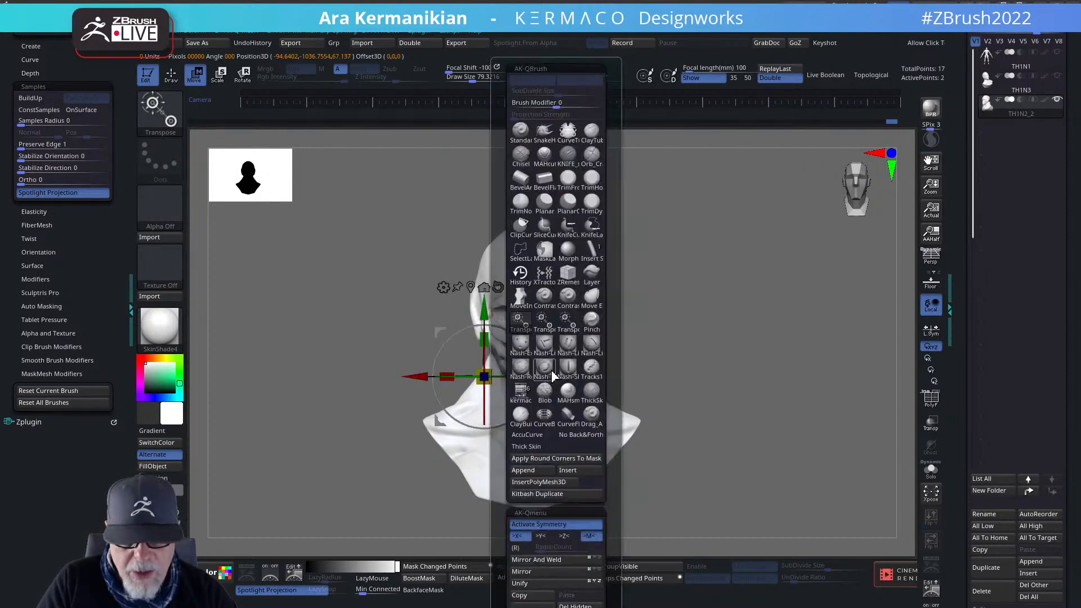
click(485, 286)
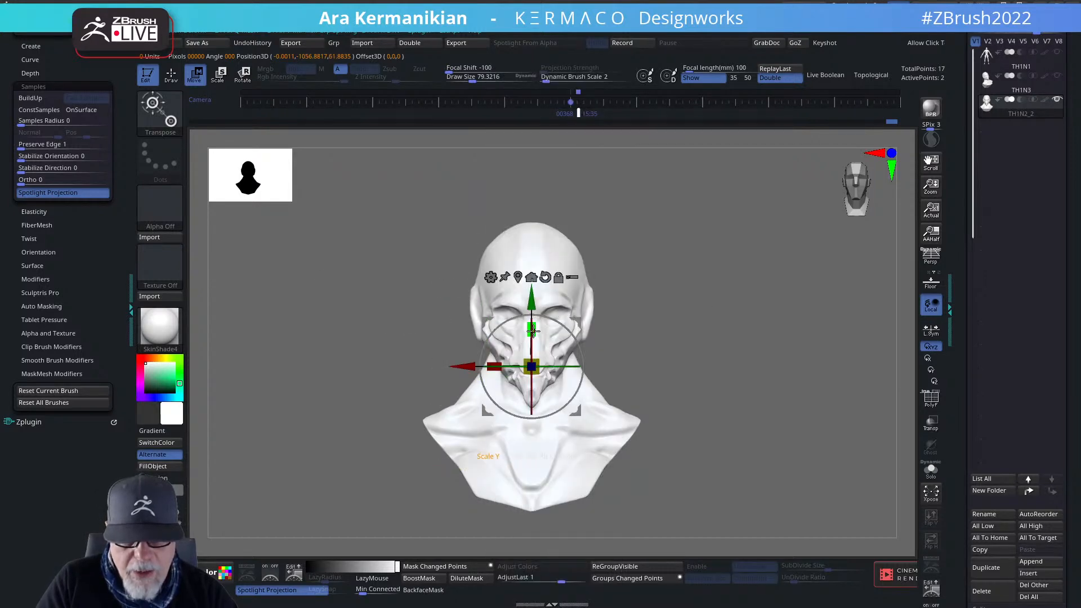
drag(532, 331, 532, 325)
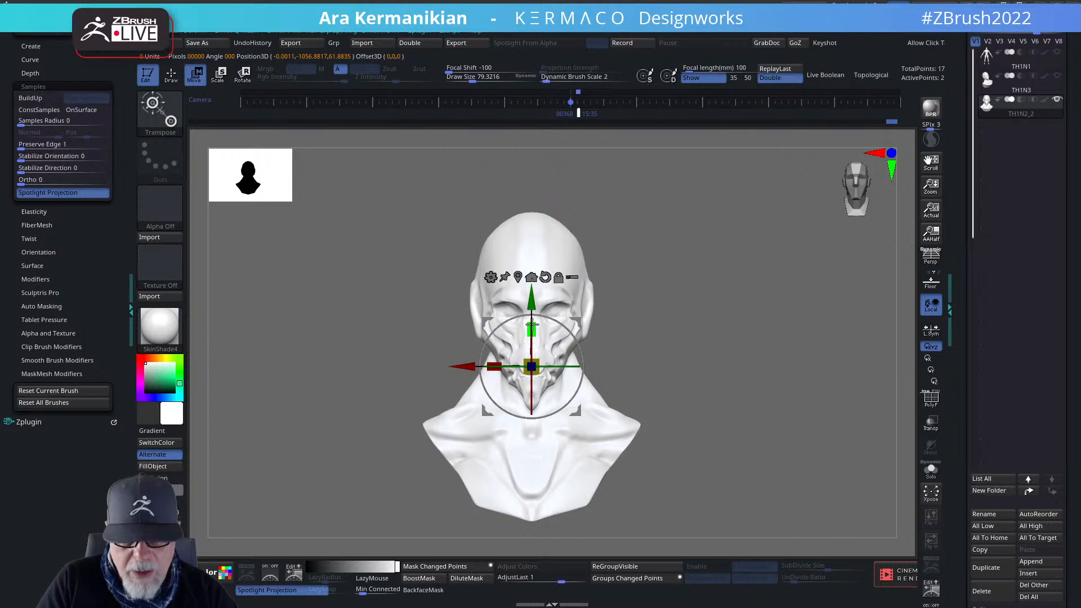
drag(803, 316, 753, 336)
mouse_move(495, 364)
mouse_down()
mouse_move(474, 365)
mouse_move(487, 366)
mouse_up()
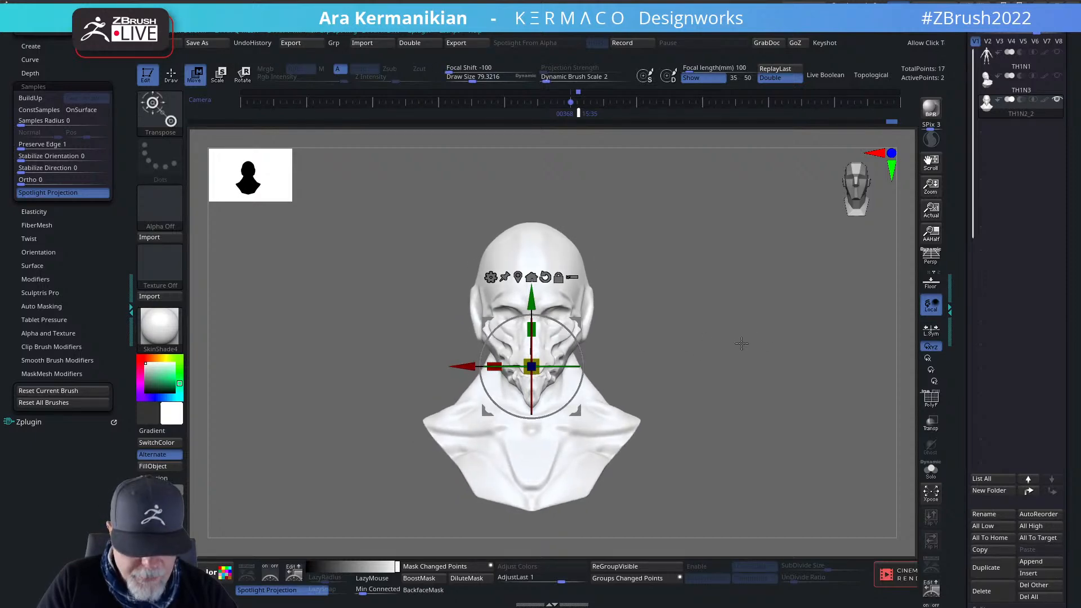
Show the Spotlight reference again to compare the face proportions, hide it and return to the bust.
key(shift+z)
key(z)
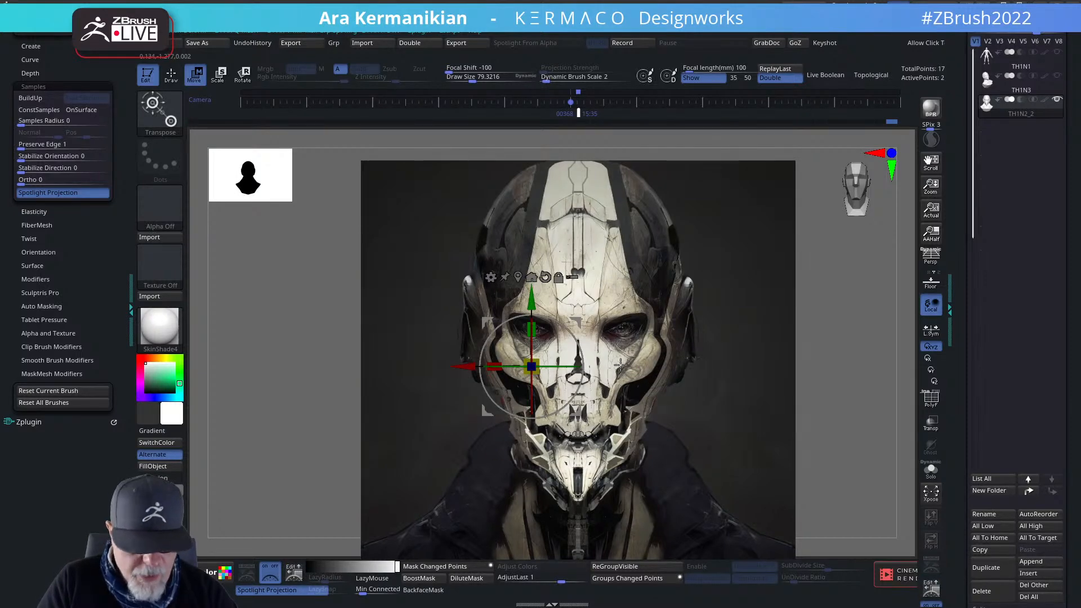
key(z)
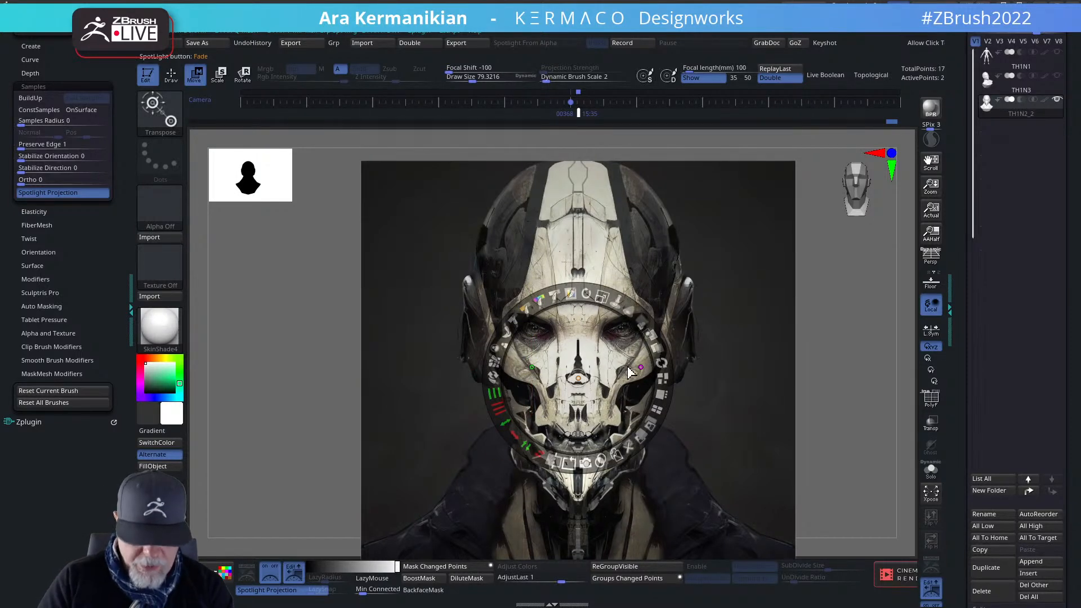
key(shift+z)
mouse_move(757, 354)
alt+mouse_down()
mouse_move(811, 355)
mouse_move(775, 347)
alt+mouse_up()
Return from the gizmo to Draw mode and select the Dam Standard brush with the face framed from the front.
key(ctrl+q)
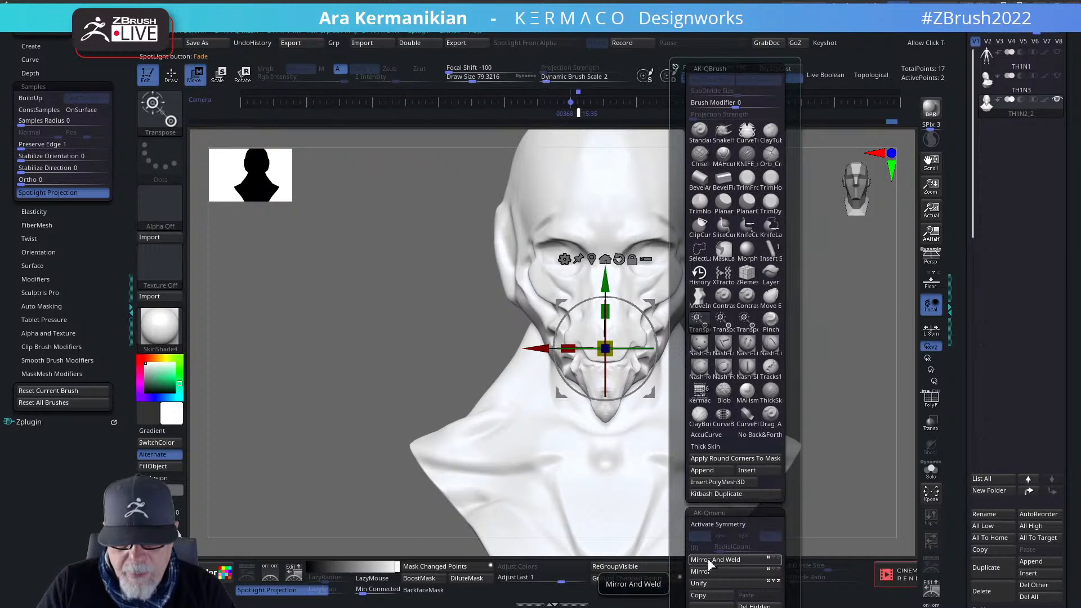
click(707, 446)
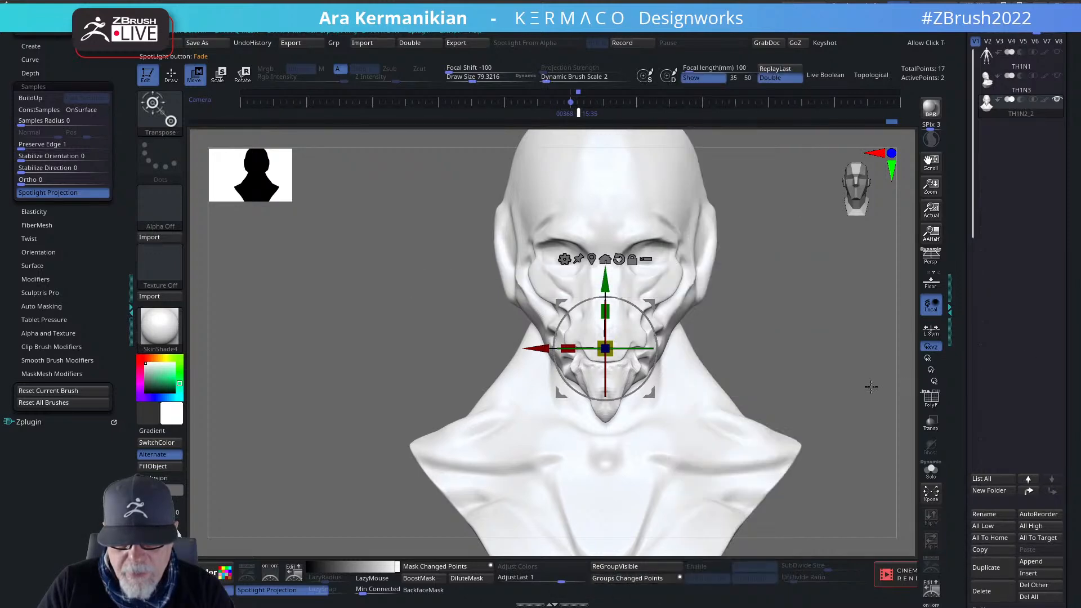
key(q)
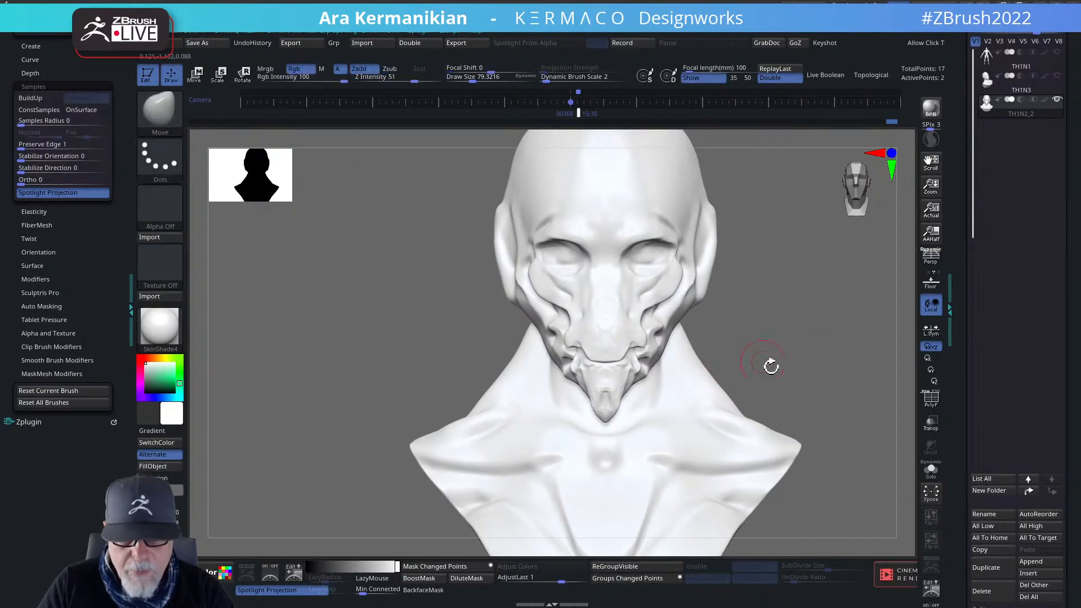
alt+drag(811, 376, 799, 405)
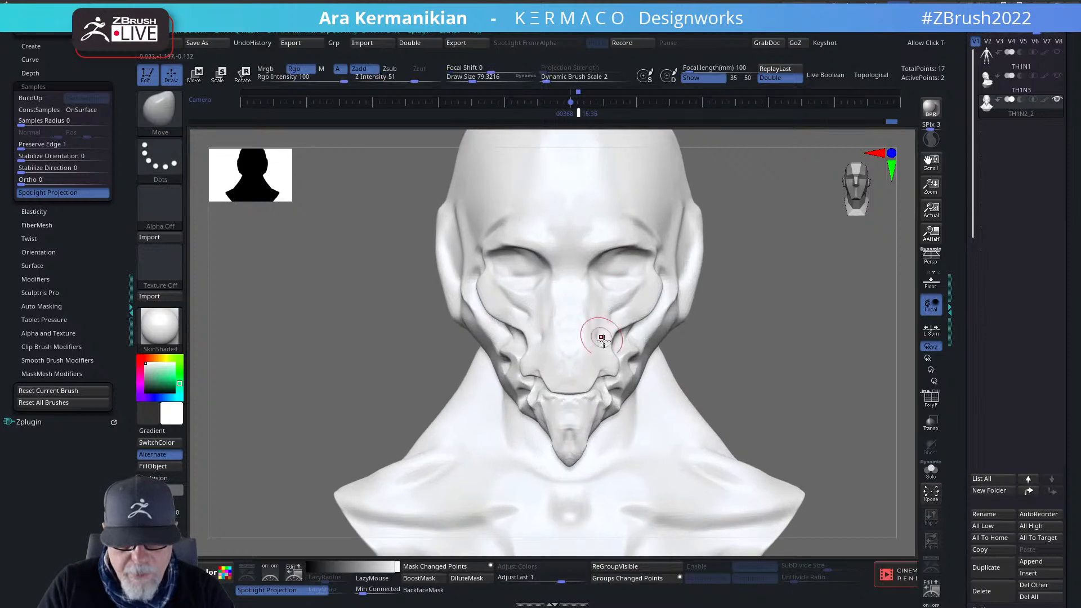
right_click(635, 321)
click(676, 328)
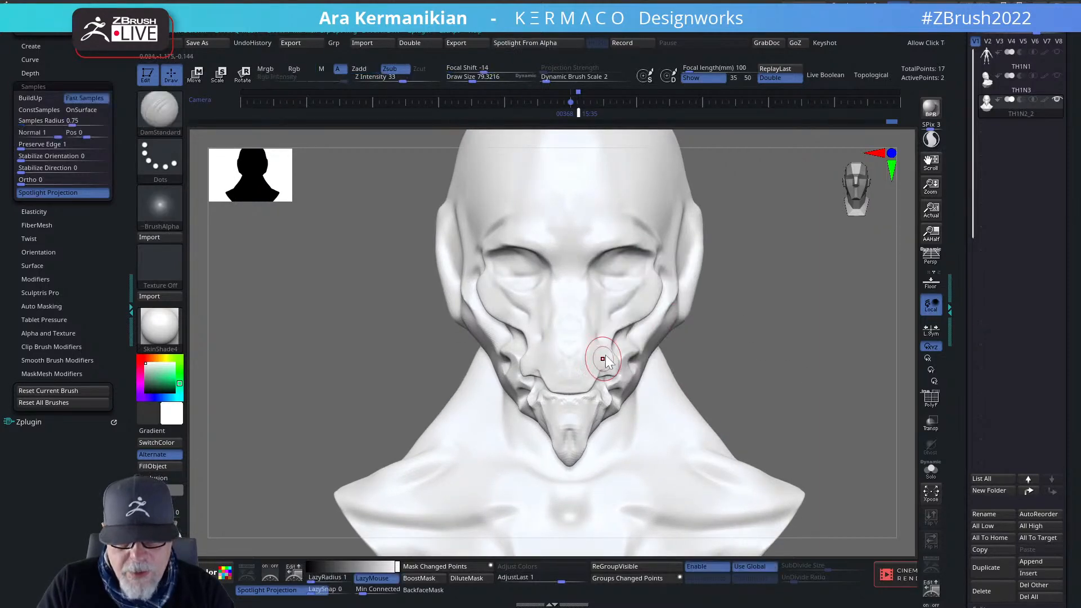
Undo the one-sided stroke under the cheekbone and turn symmetry back on.
drag(625, 337, 647, 314)
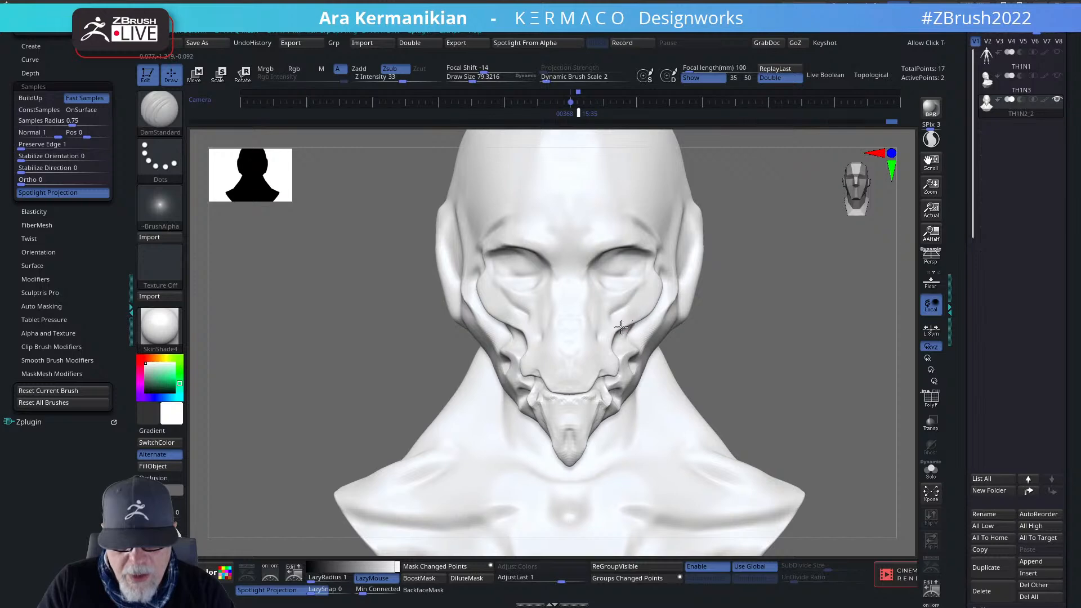
key(ctrl+z)
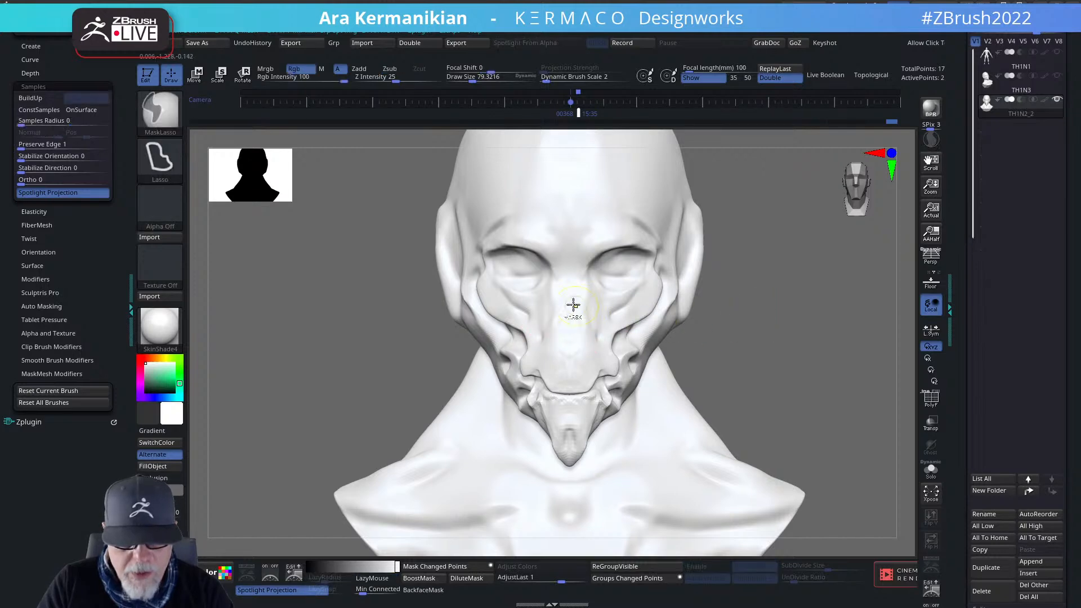
key(ctrl+shift+d)
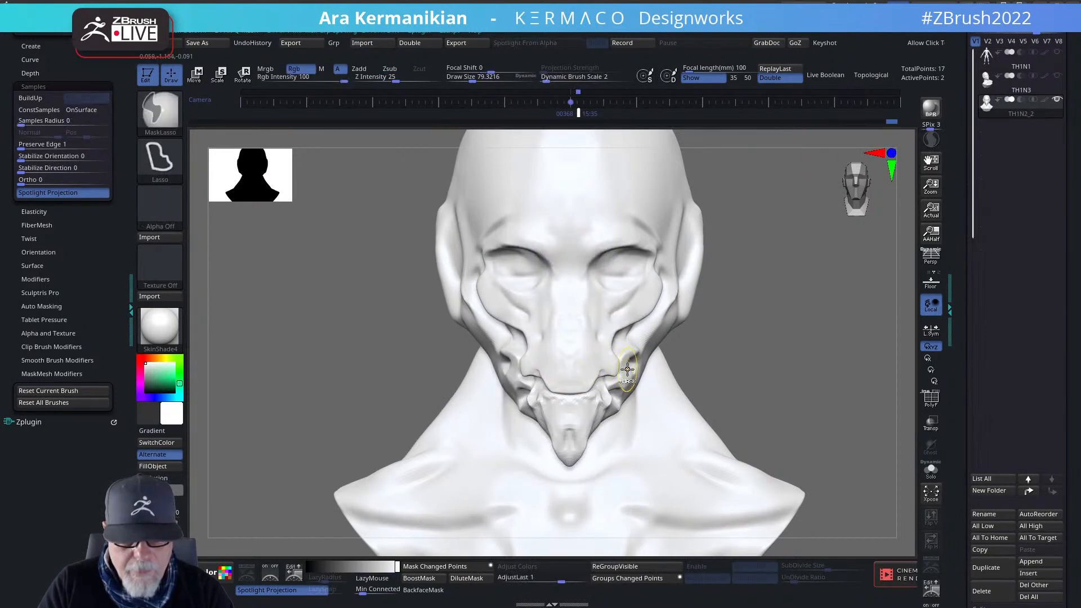
key(ctrl+q)
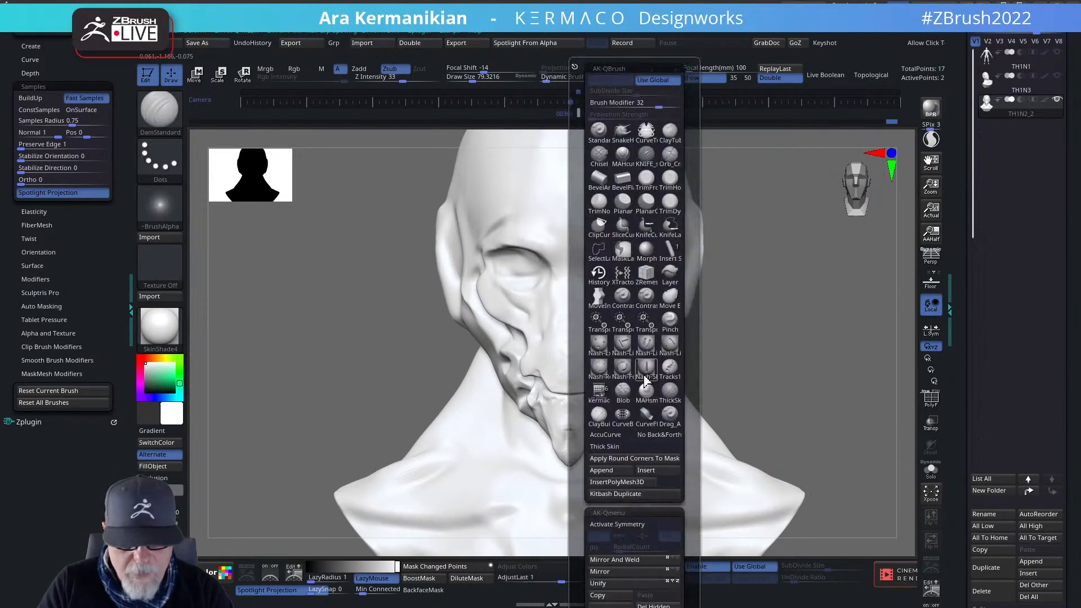
click(623, 525)
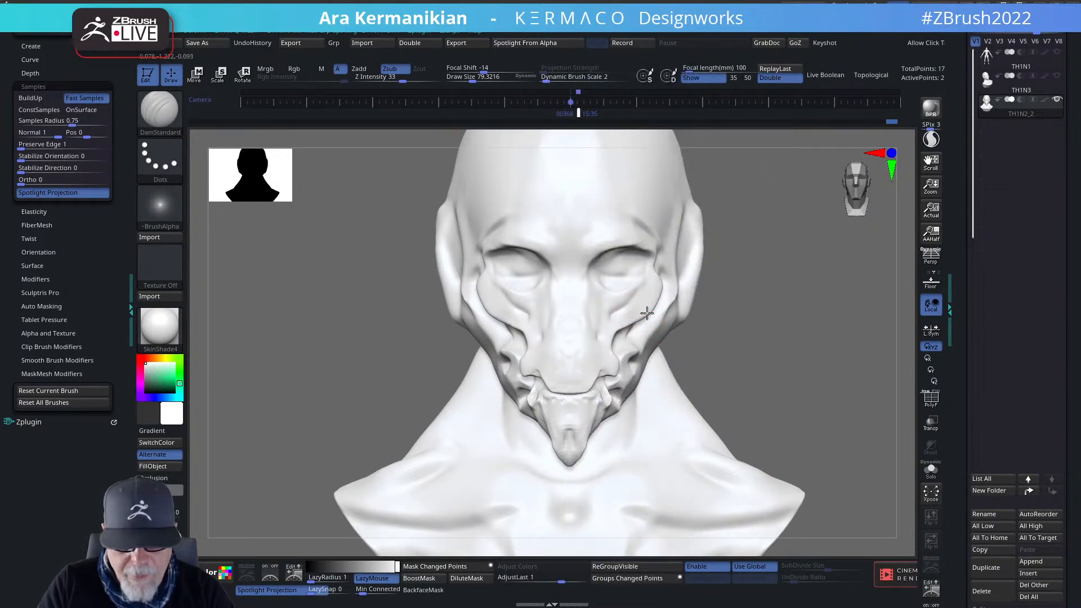
Deepen the crease beneath the cheekbone on both sides with Dam Standard, working between the nose and the outer cheek.
drag(645, 304, 612, 348)
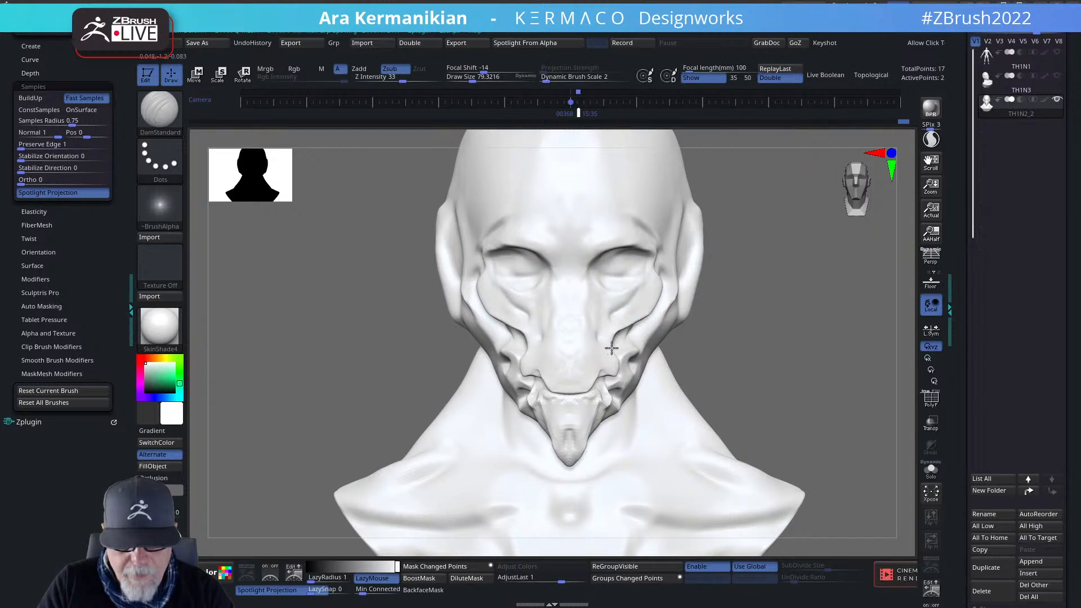
alt+drag(748, 322, 731, 384)
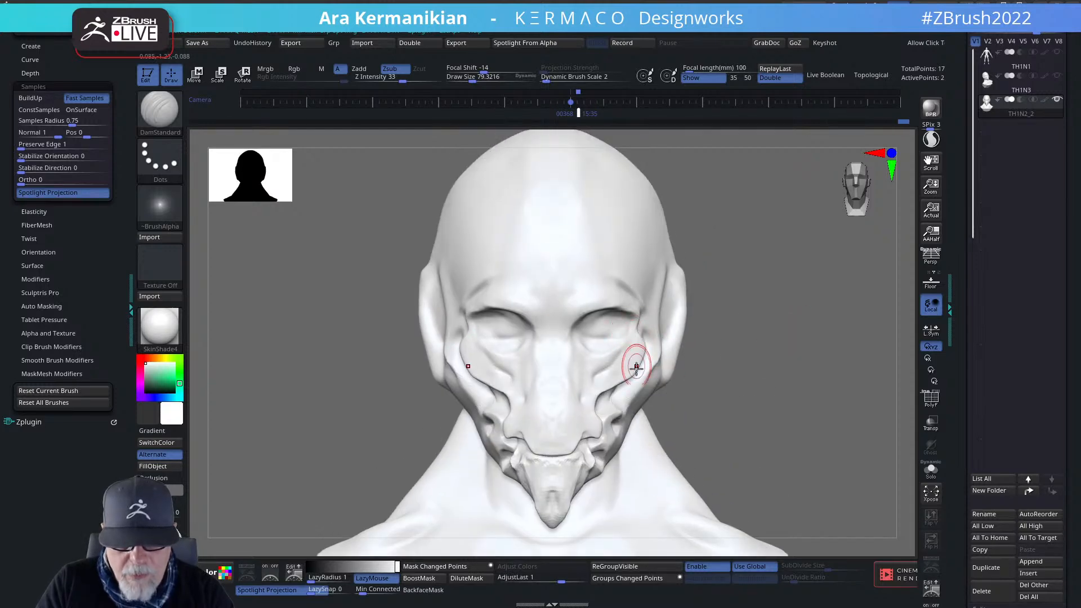
drag(785, 369, 623, 357)
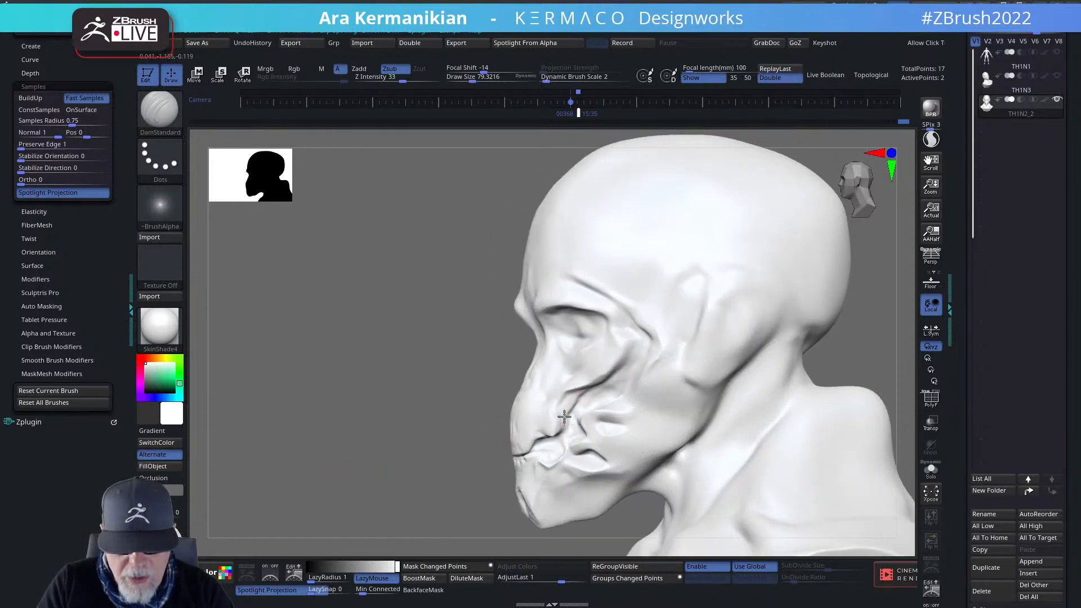
drag(575, 395, 631, 369)
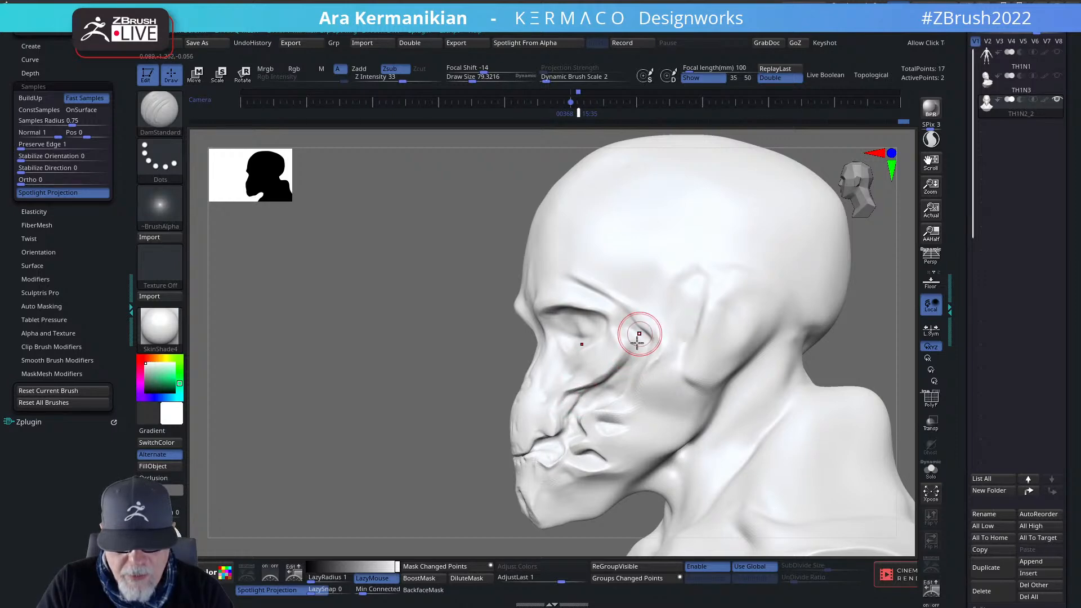
Carve the outer rim of the cheekbone with Dam Standard, from beside the eye down toward the cheek opening.
drag(630, 341, 624, 306)
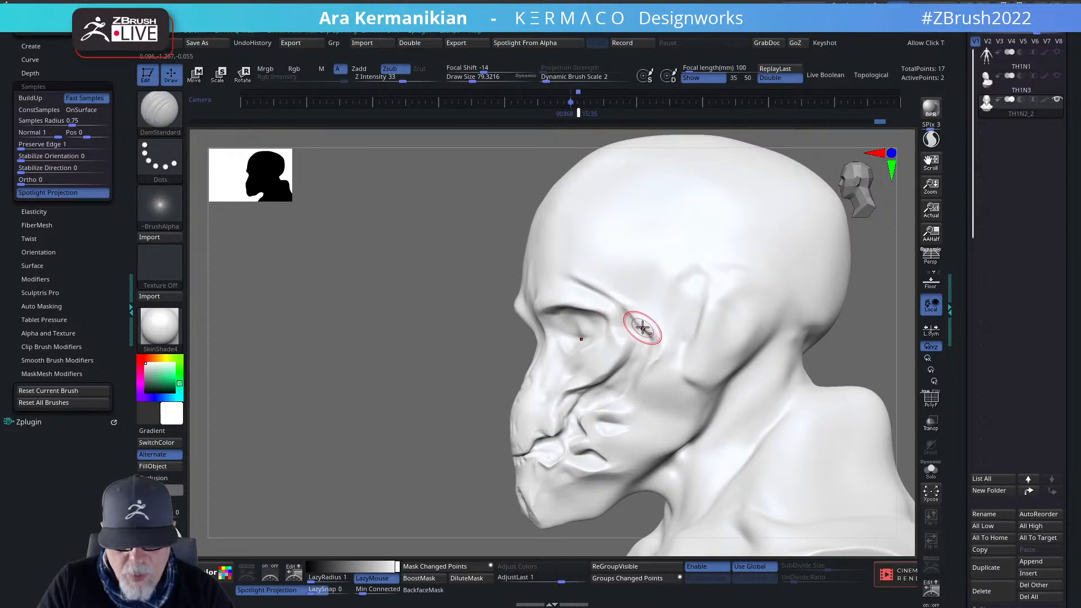
drag(647, 313, 653, 354)
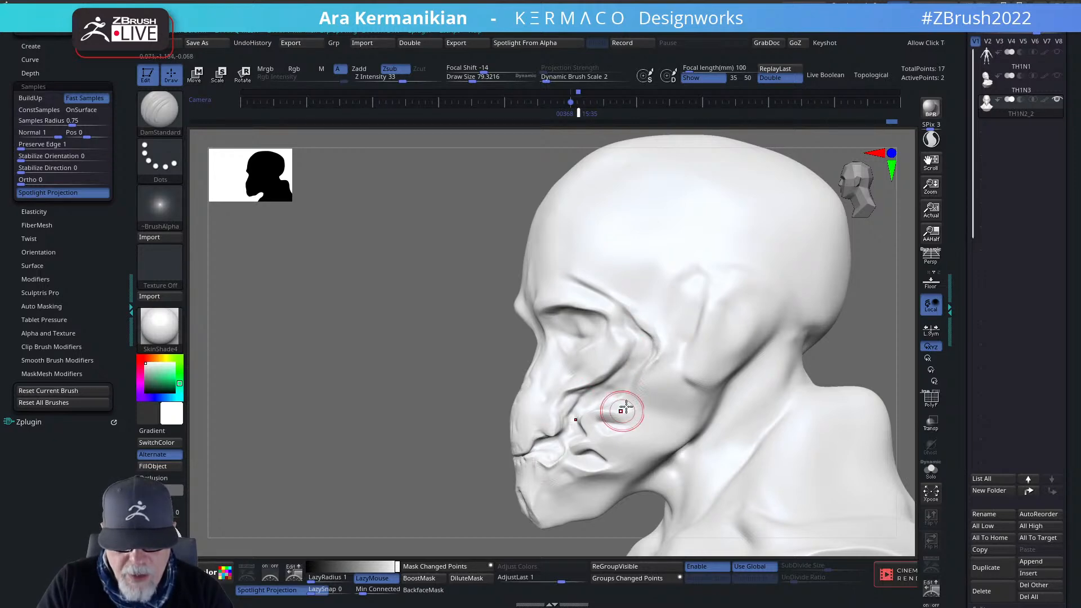
drag(648, 353, 639, 382)
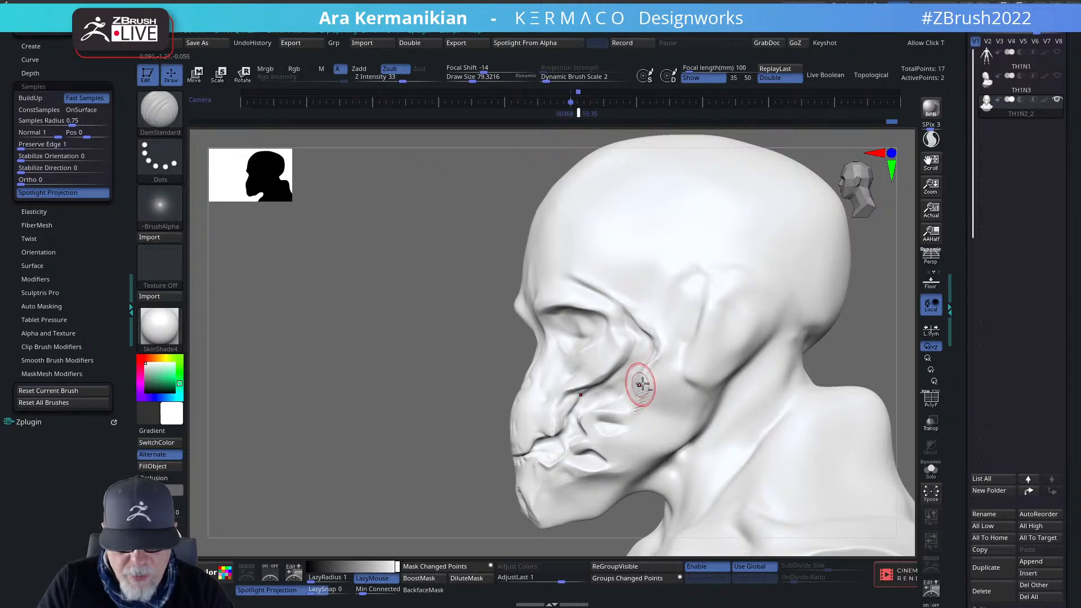
Carve a groove down the side of the cheek below the cheekbone with DamStandard and smooth its edges.
mouse_move(442, 483)
mouse_down()
mouse_move(292, 466)
mouse_move(536, 449)
mouse_move(855, 355)
mouse_move(669, 357)
mouse_up()
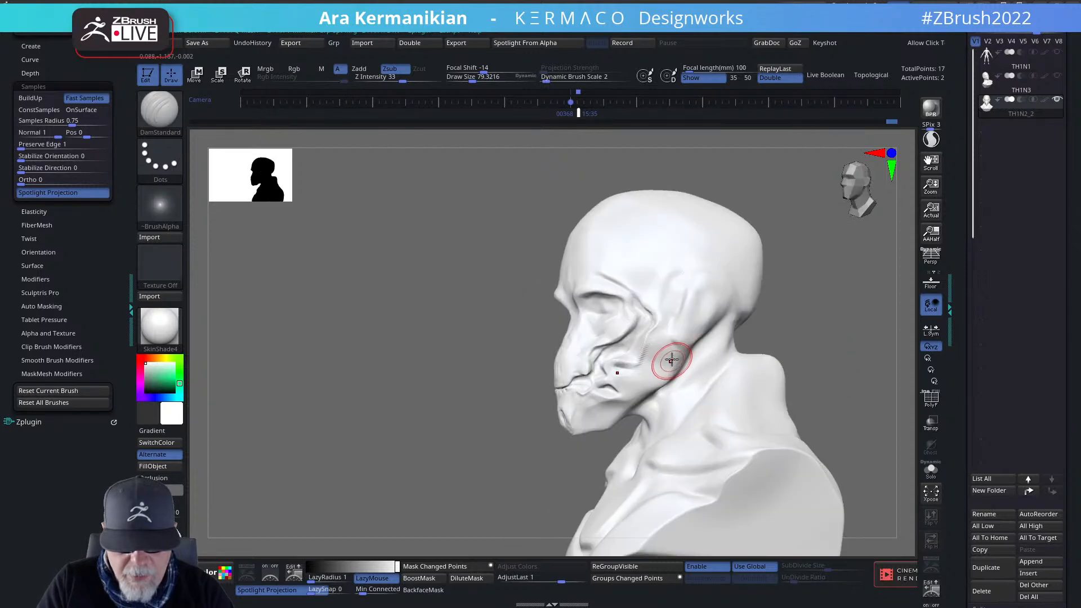
key(space)
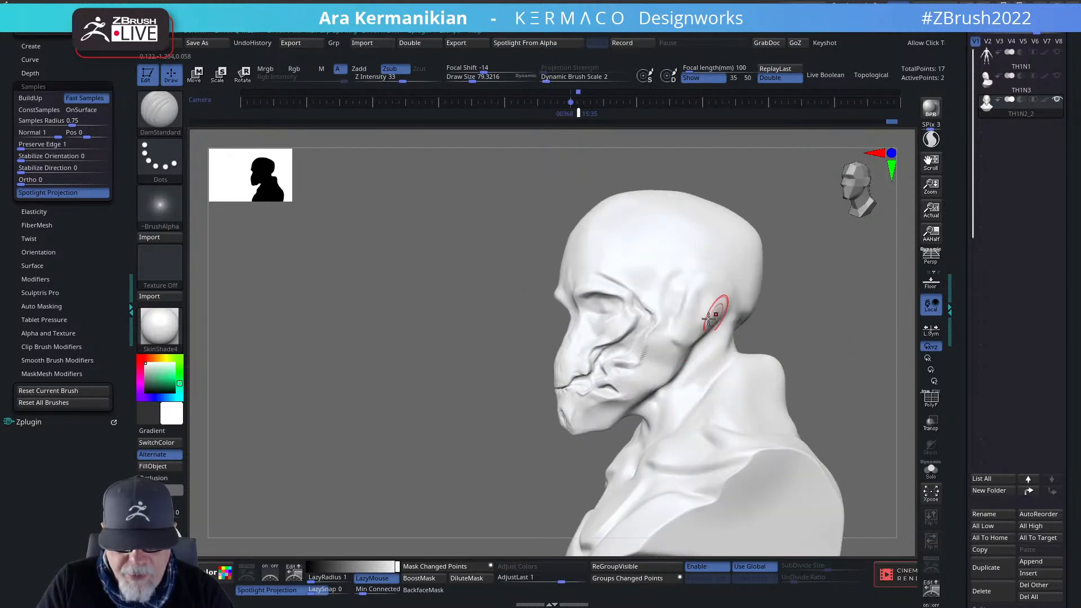
scroll(620, 356, up, 5)
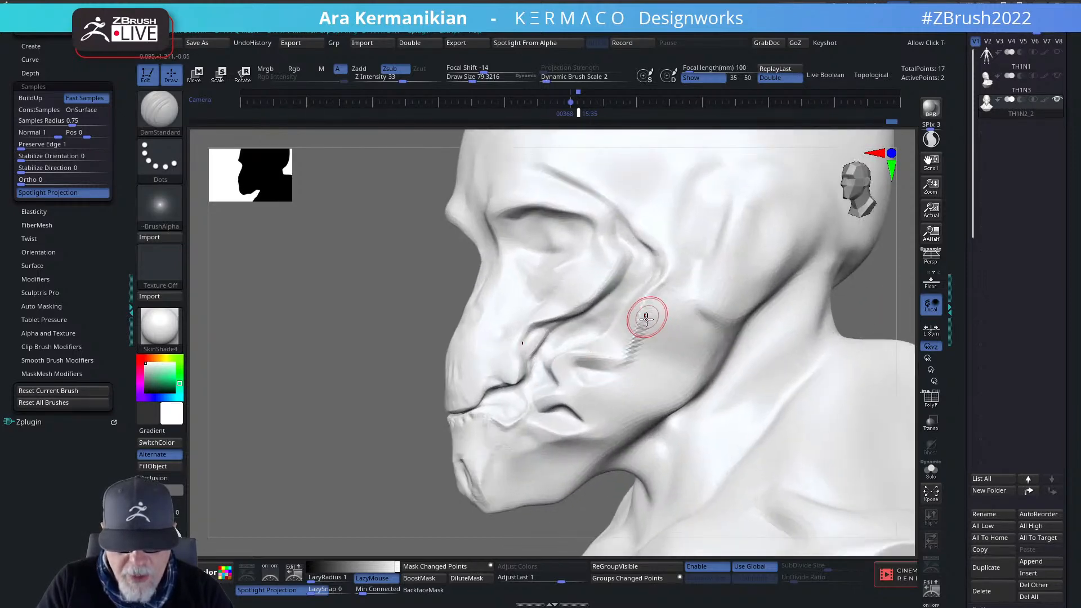
key(shift)
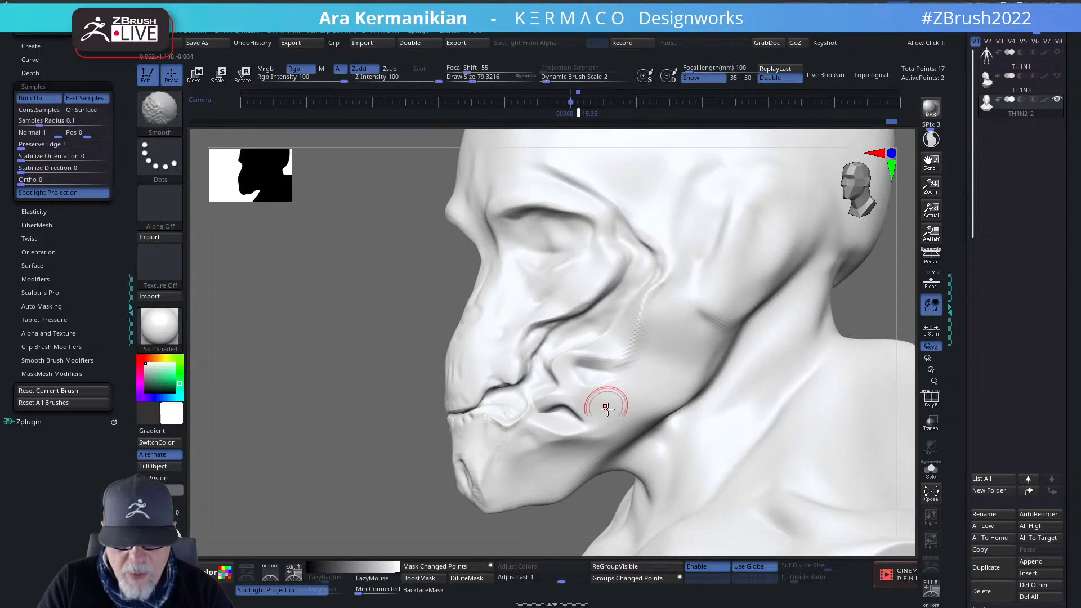
drag(322, 421, 656, 378)
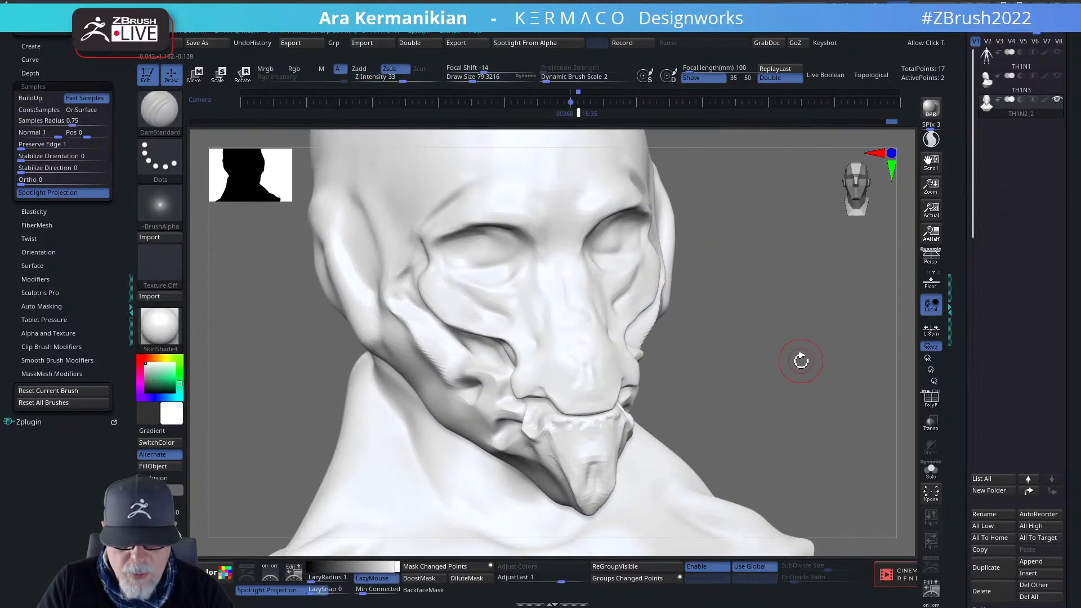
Smooth the hollow beneath the cheekbone, checking the cheek shapes from the front and three-quarter angles.
shift+drag(801, 360, 732, 309)
drag(378, 392, 695, 309)
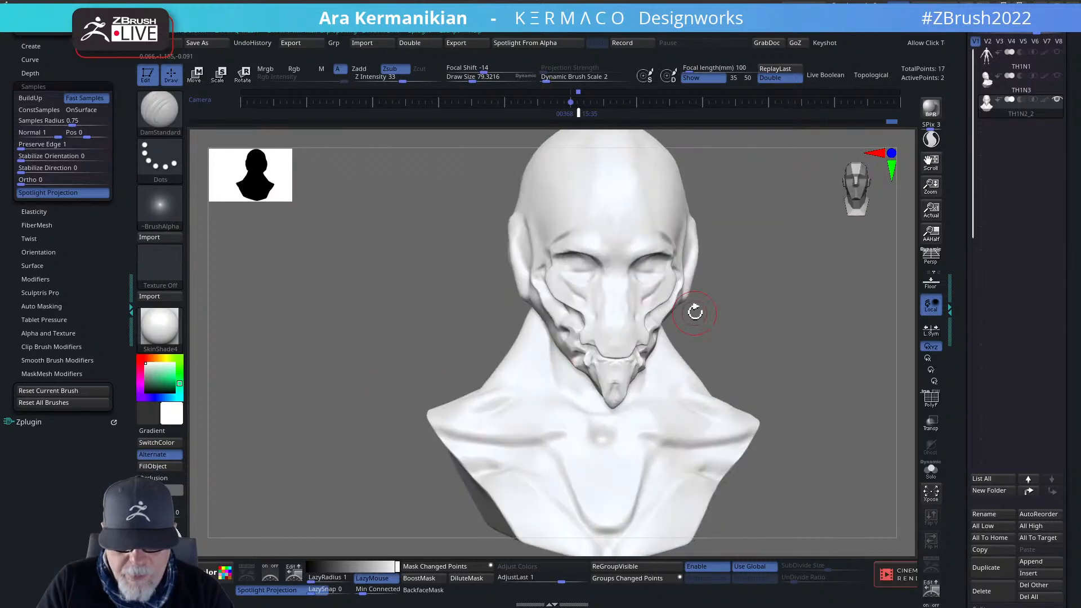
drag(789, 333, 755, 314)
alt+drag(833, 307, 811, 389)
shift+drag(566, 352, 567, 368)
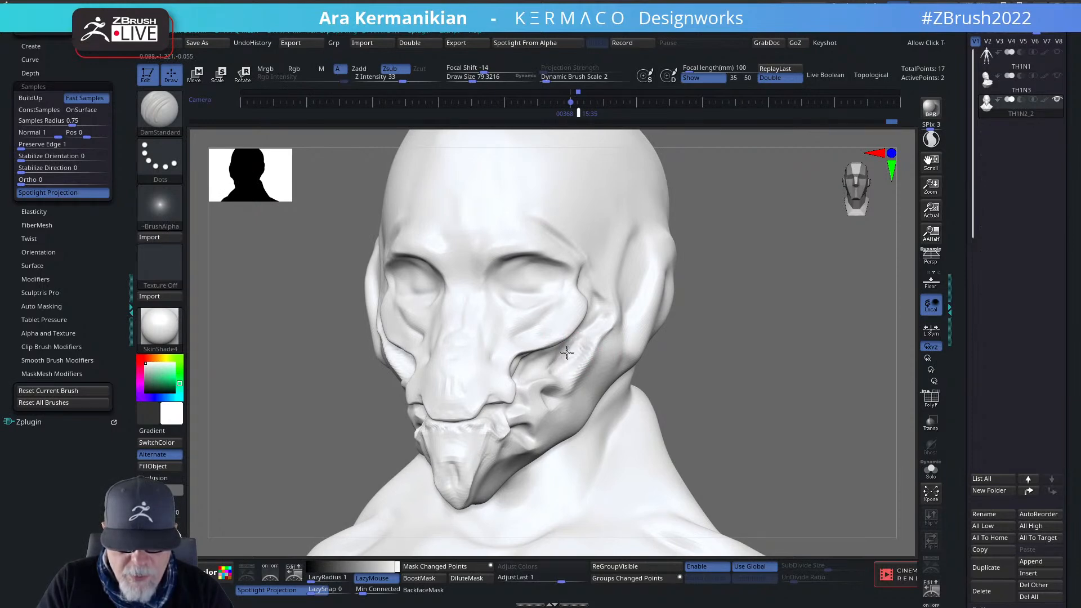
Refine the rear edge of the cheek hollow and the fold above the jaw with carving and smoothing strokes.
drag(828, 358, 670, 360)
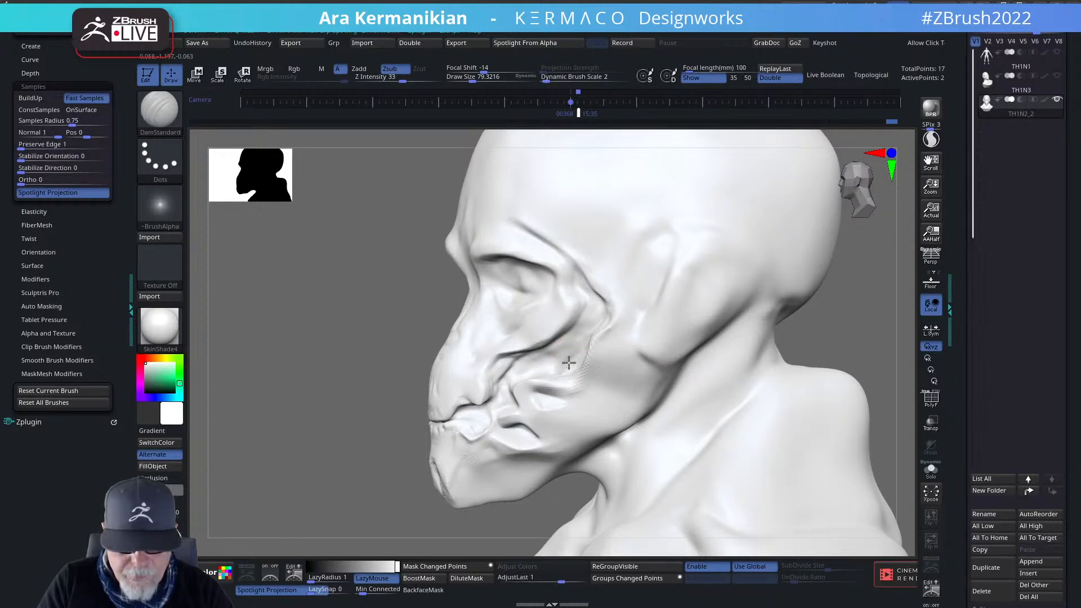
drag(369, 453, 571, 351)
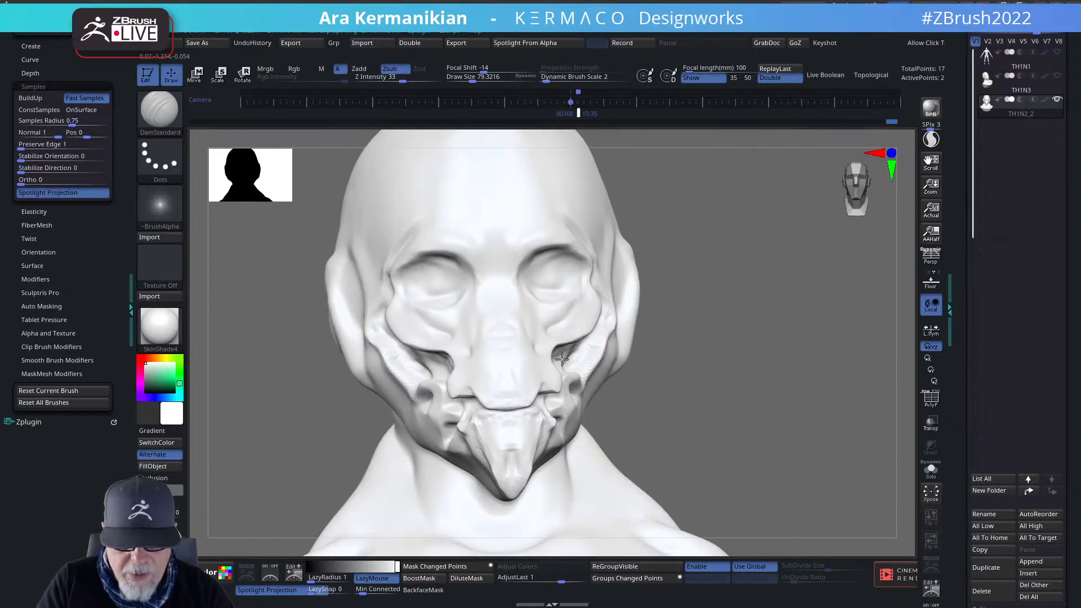
key(shift)
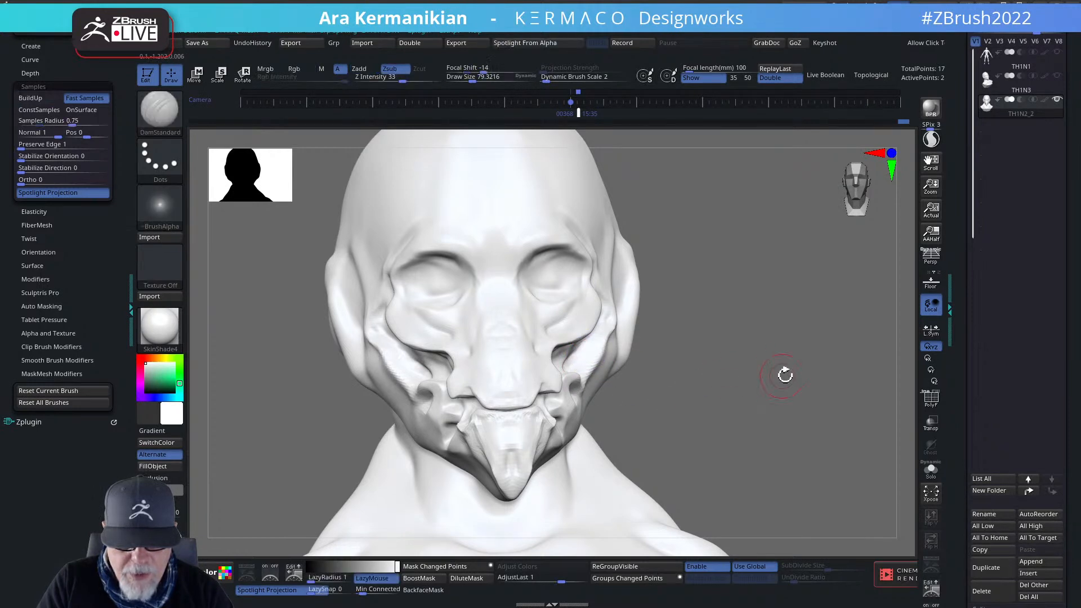
mouse_move(785, 374)
mouse_down()
mouse_move(562, 374)
mouse_move(533, 385)
mouse_move(562, 393)
mouse_up()
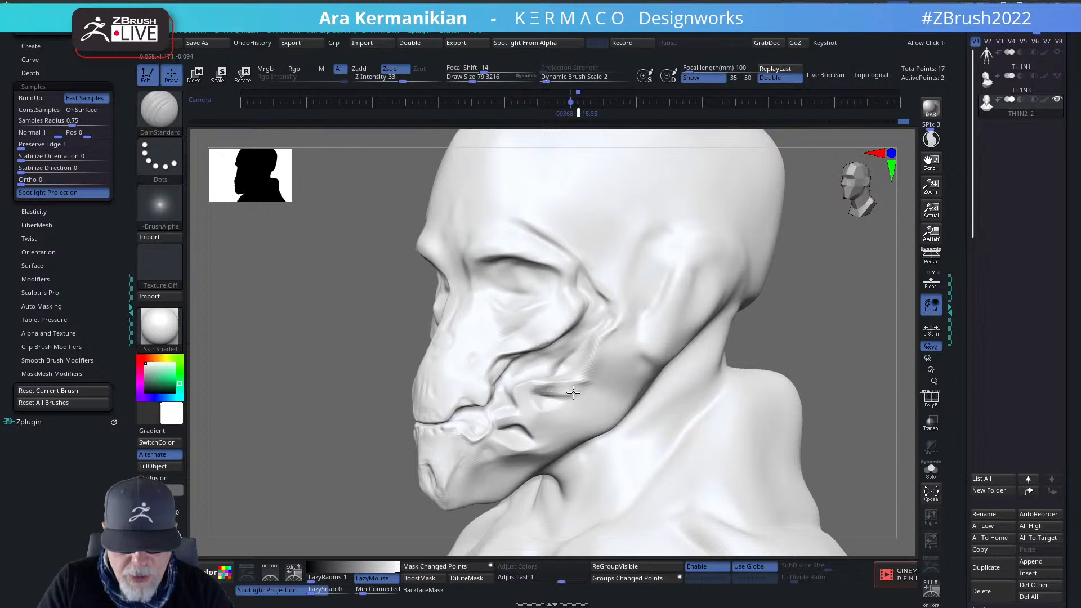
alt+drag(867, 335, 704, 403)
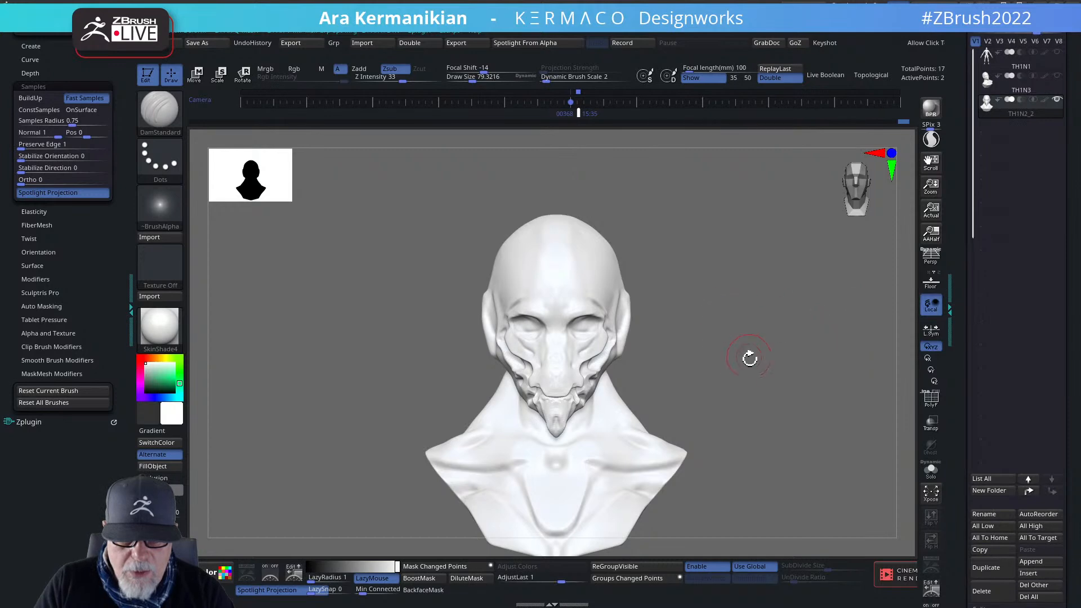
Recarve the strand between cheekbone and jaw with DamStandard and smooth the surface along it.
drag(751, 357, 732, 357)
mouse_move(809, 396)
alt+mouse_down()
mouse_move(879, 375)
mouse_move(732, 344)
alt+mouse_up()
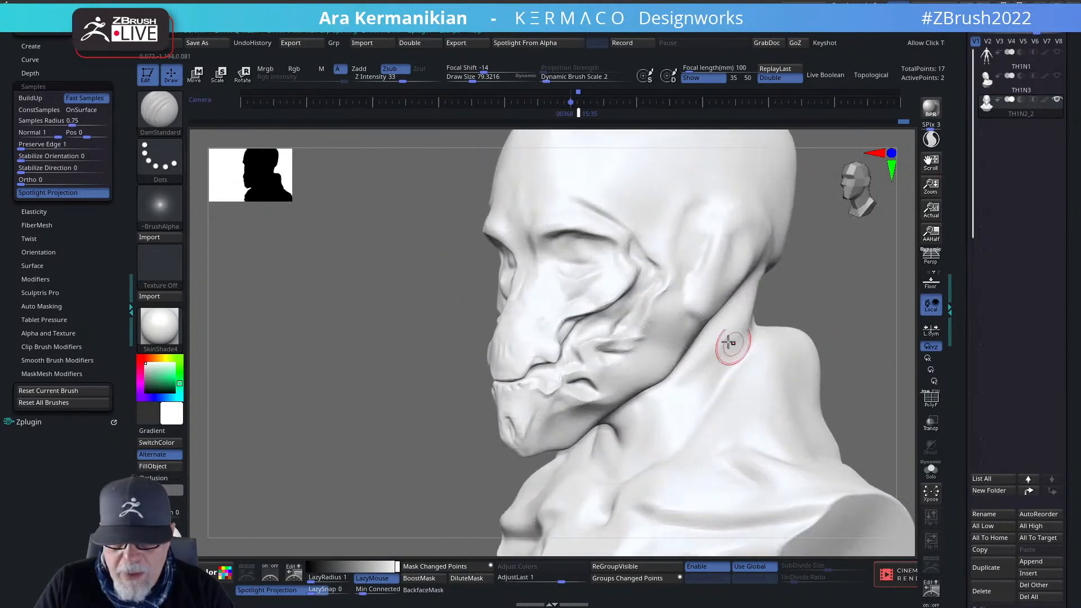
right_click(662, 311)
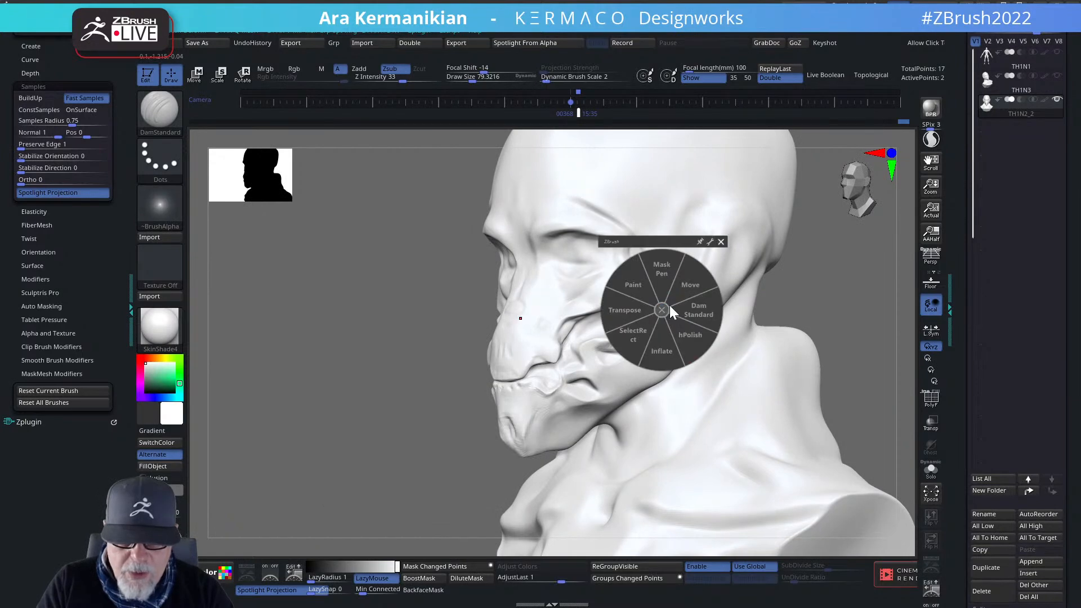
click(670, 309)
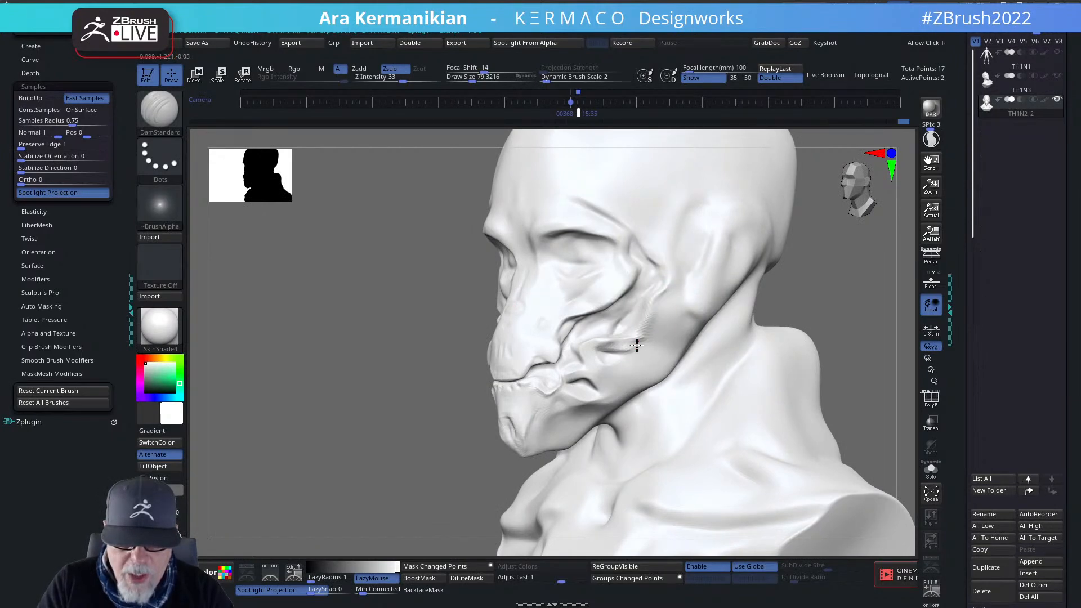
key(shift)
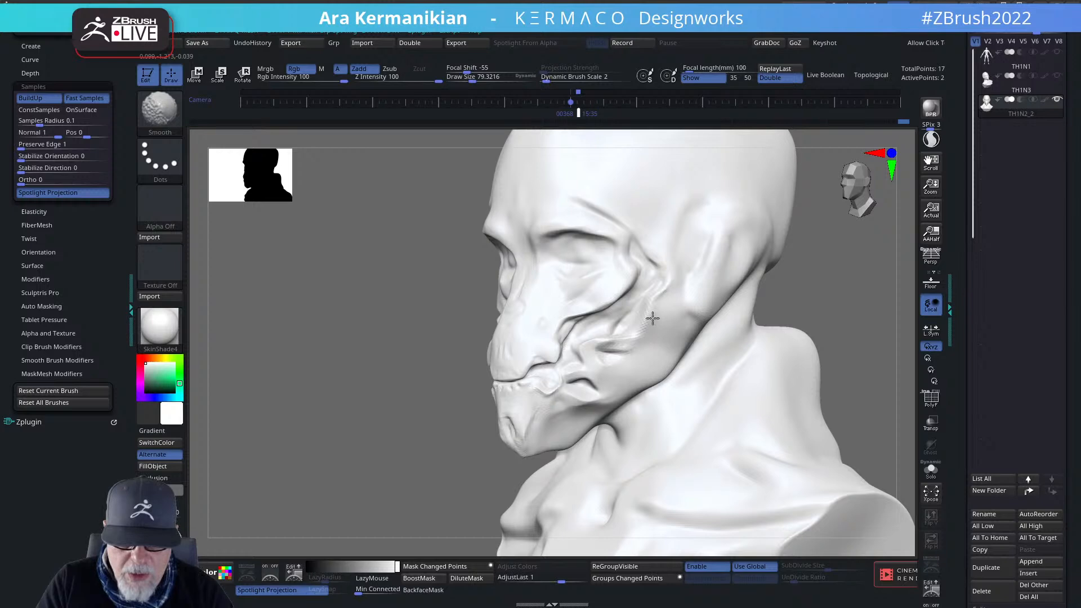
mouse_move(649, 330)
shift+mouse_down()
mouse_move(664, 280)
mouse_move(656, 304)
shift+mouse_up()
Soften the cheek and work the upper front edge of the ear form with DamStandard and Smooth.
drag(826, 323, 777, 316)
alt+drag(550, 371, 608, 388)
shift+drag(768, 308, 811, 315)
alt+drag(811, 315, 760, 263)
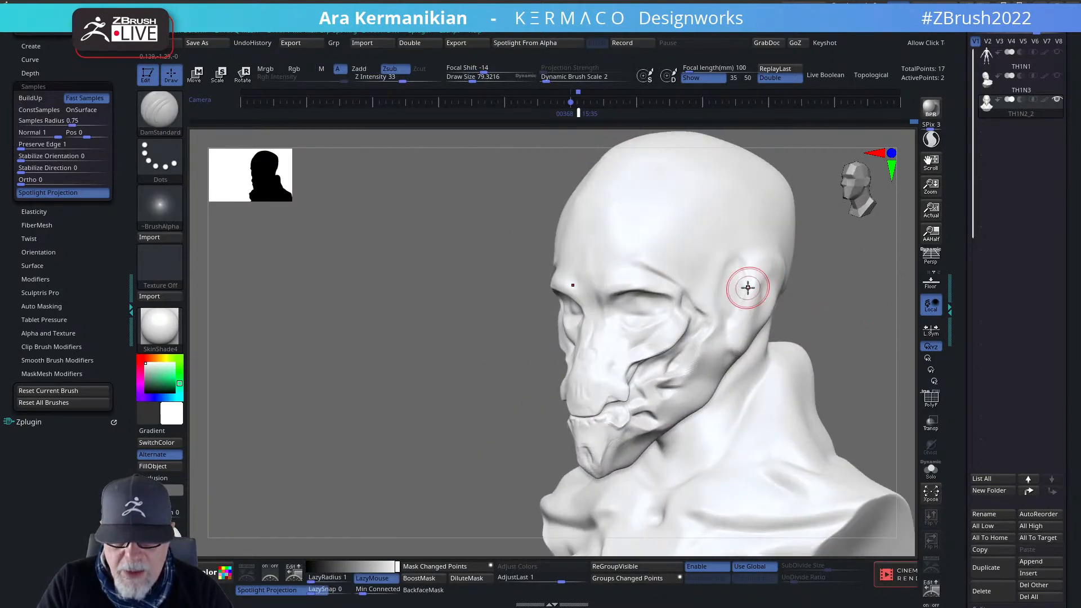
key(shift)
key(shift)
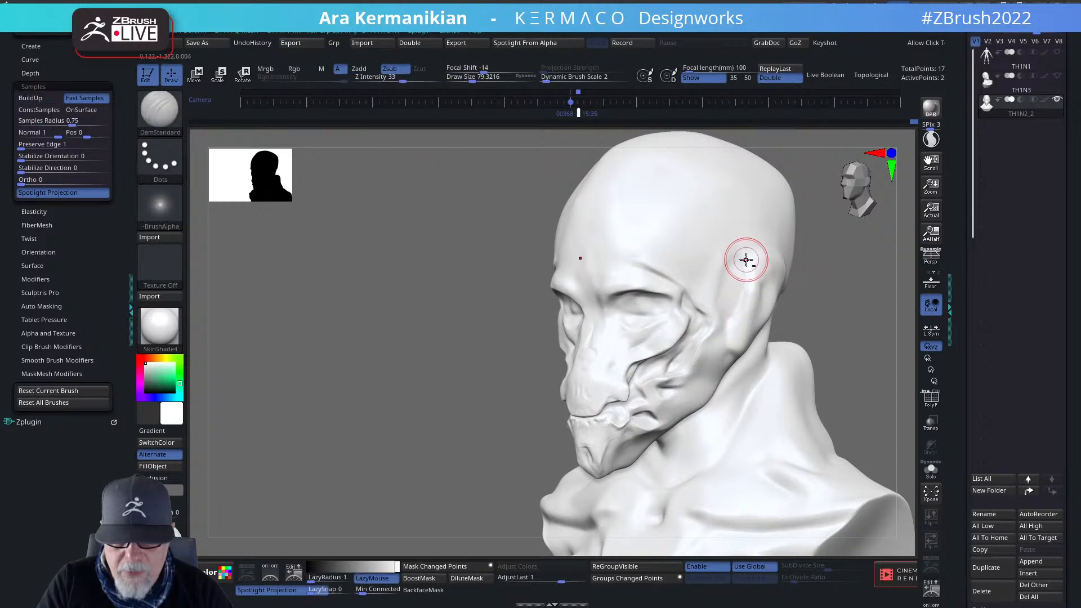
mouse_move(831, 367)
alt+mouse_down()
mouse_move(809, 340)
mouse_move(842, 311)
mouse_move(849, 349)
mouse_move(739, 326)
mouse_move(732, 364)
alt+mouse_up()
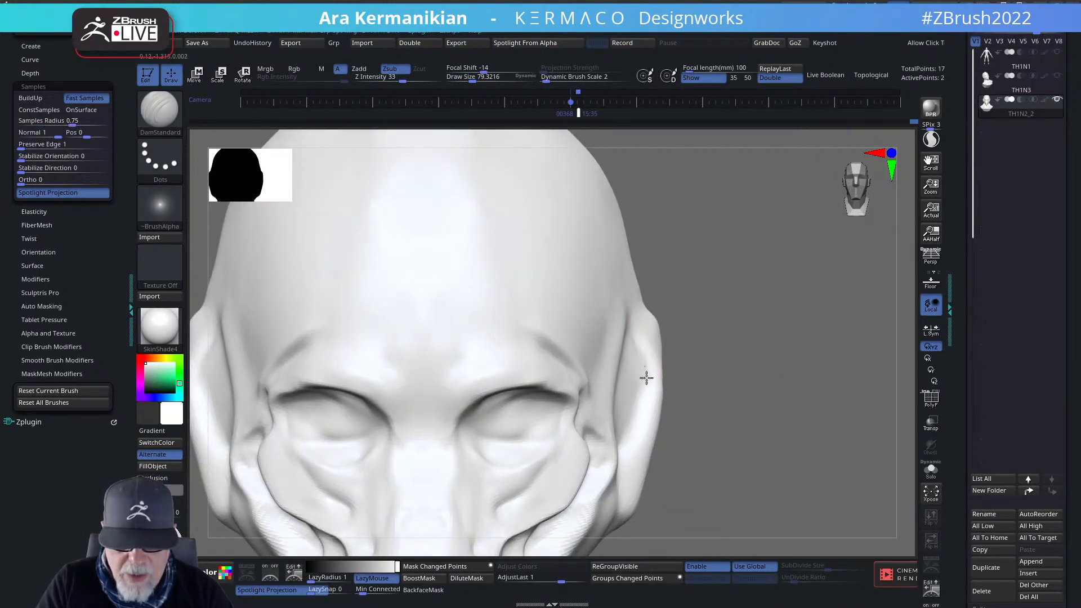
key(shift)
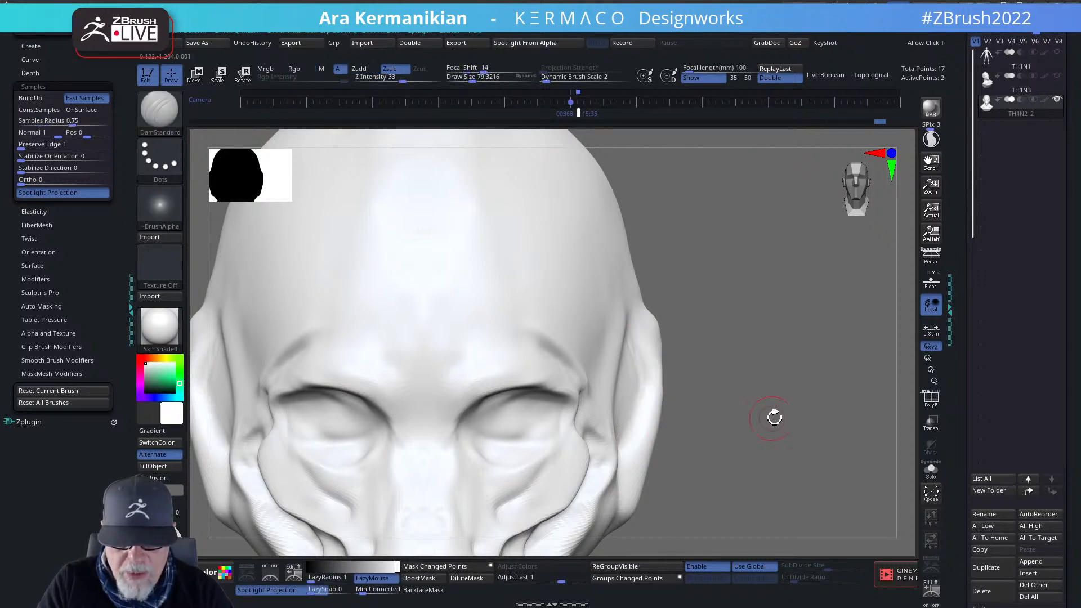
Carve repeated downward DamStandard strokes into the front of the ear form to define its inner hollow.
mouse_move(775, 415)
mouse_down()
mouse_move(618, 355)
mouse_move(639, 413)
mouse_up()
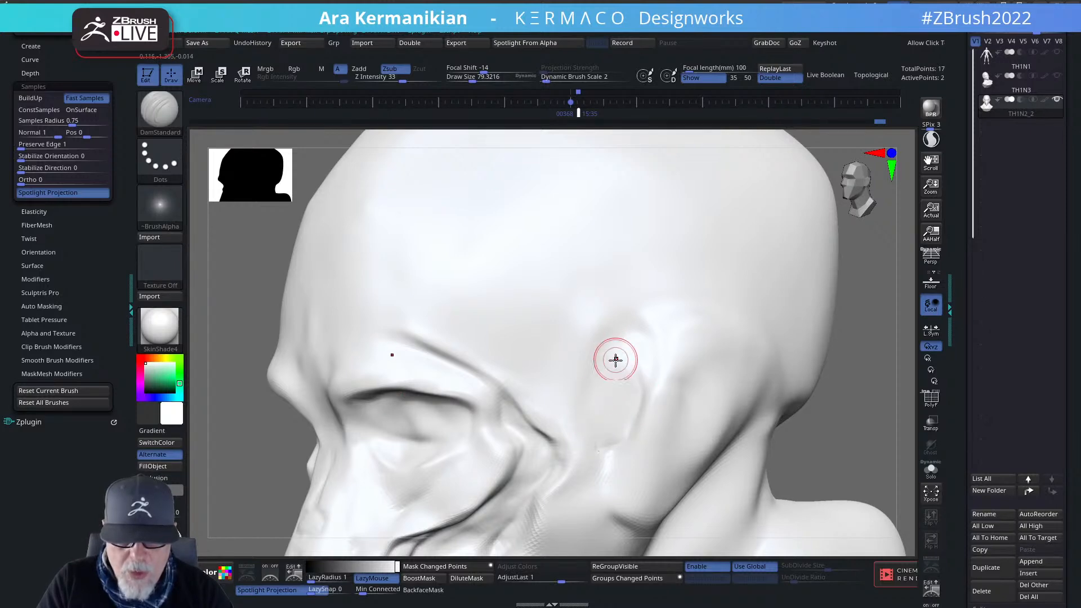
drag(600, 399, 589, 423)
drag(604, 360, 586, 420)
drag(607, 357, 586, 418)
drag(620, 354, 619, 373)
Refine the ear hollow from the opposite side of the head and smooth its front rim.
alt+drag(908, 441, 468, 345)
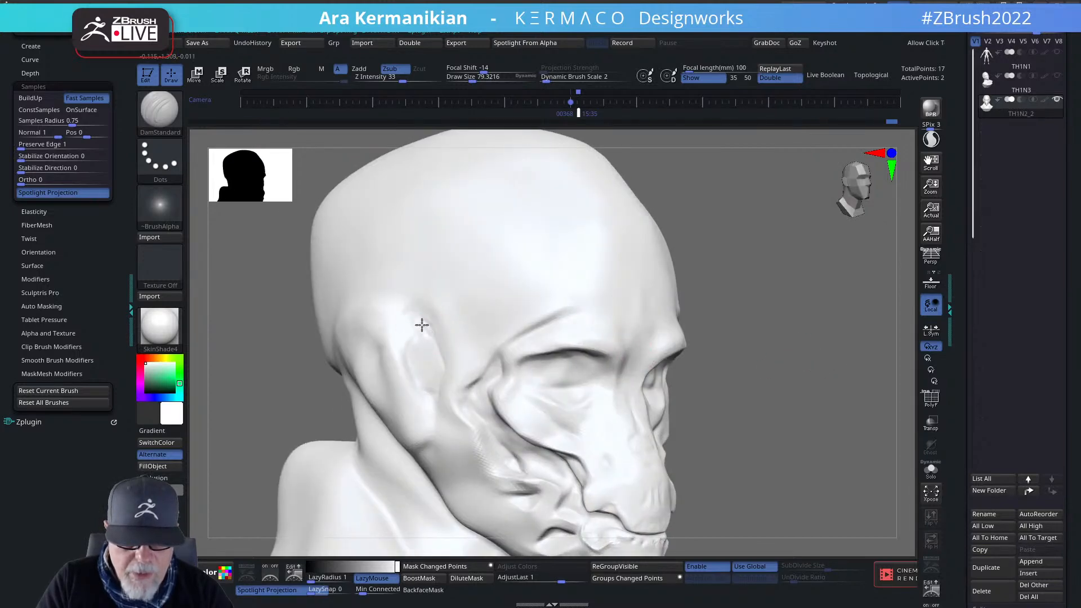
key(shift)
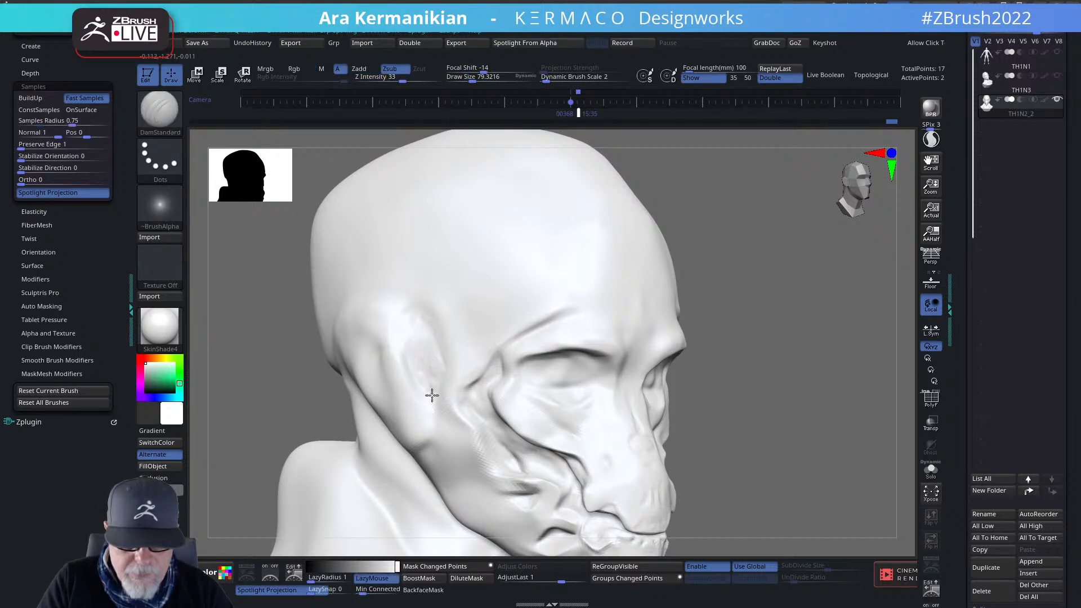
key(shift)
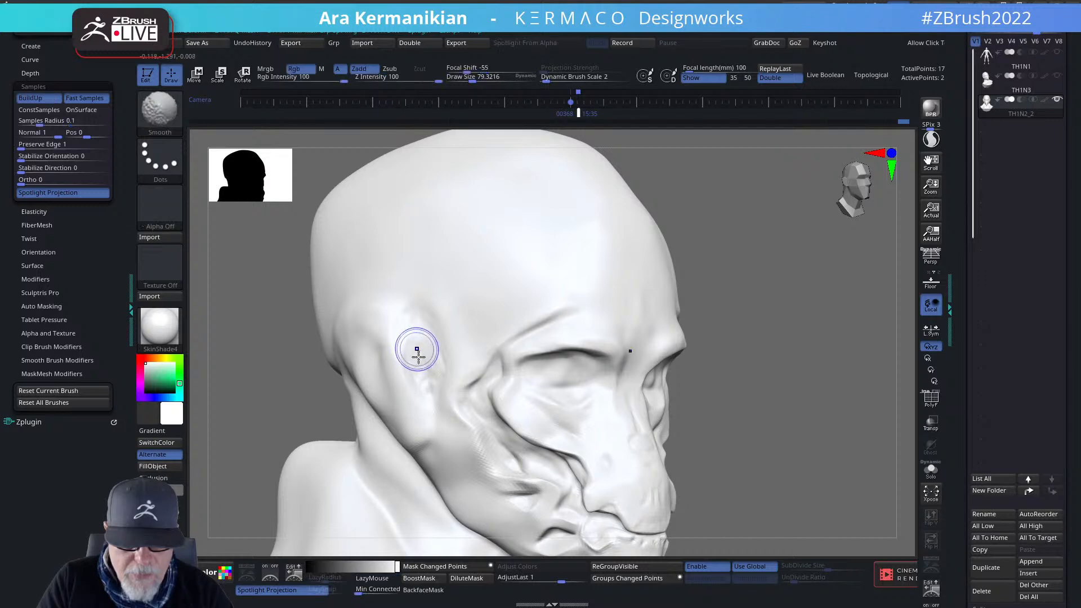
shift+drag(430, 386, 430, 401)
Sharpen the crease from the brow past the outer eye corner with DamStandard and smooth the nearby cheek.
mouse_move(732, 411)
alt+mouse_down()
mouse_move(724, 367)
mouse_move(745, 370)
mouse_move(813, 338)
mouse_move(859, 355)
mouse_move(768, 323)
mouse_move(845, 314)
mouse_move(867, 360)
alt+mouse_up()
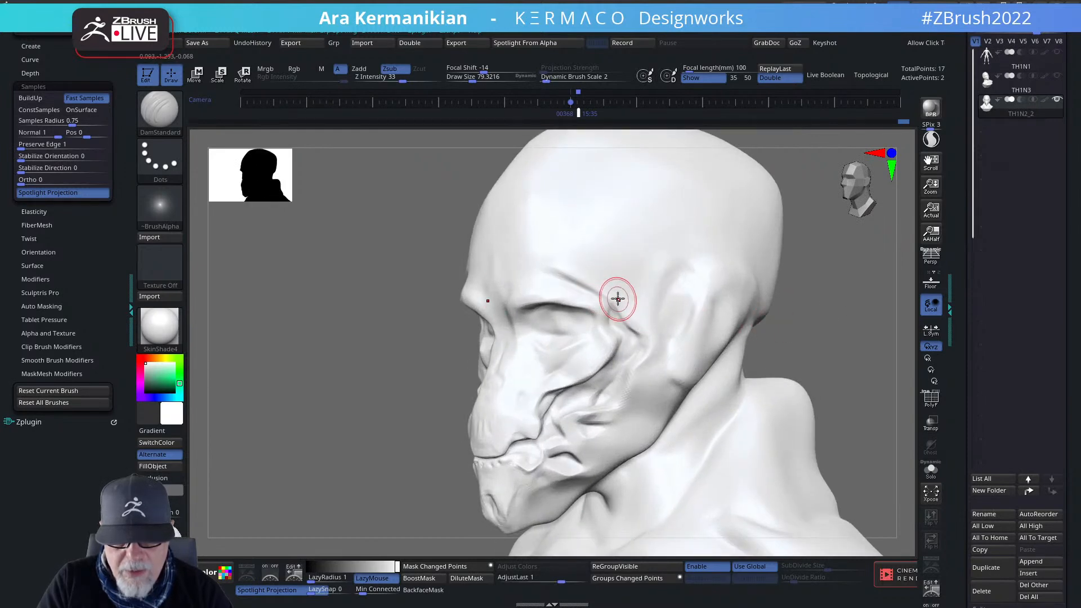
drag(578, 280, 610, 303)
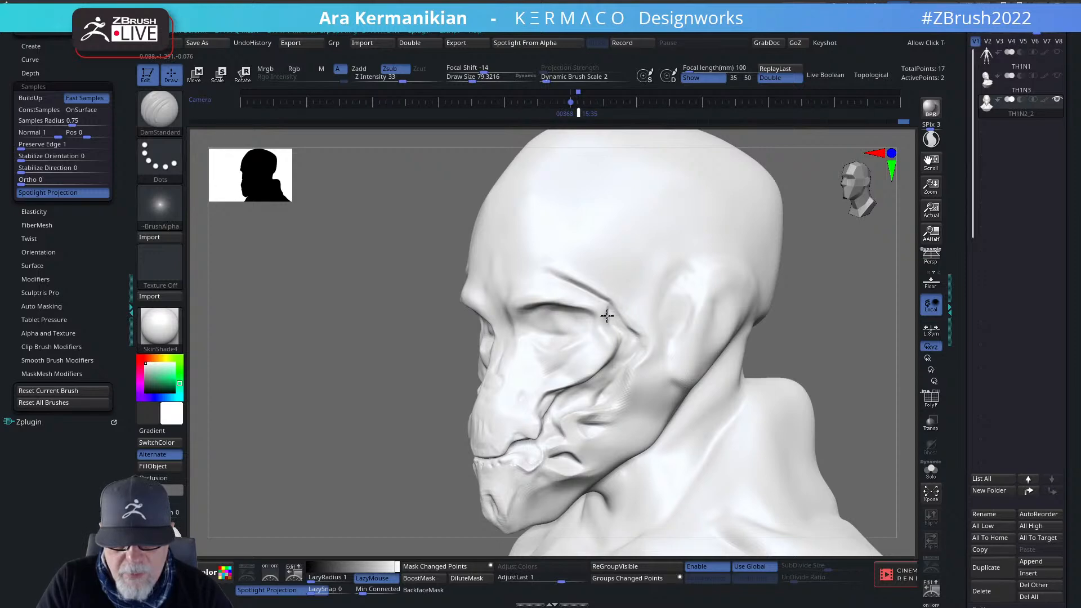
drag(611, 328, 615, 321)
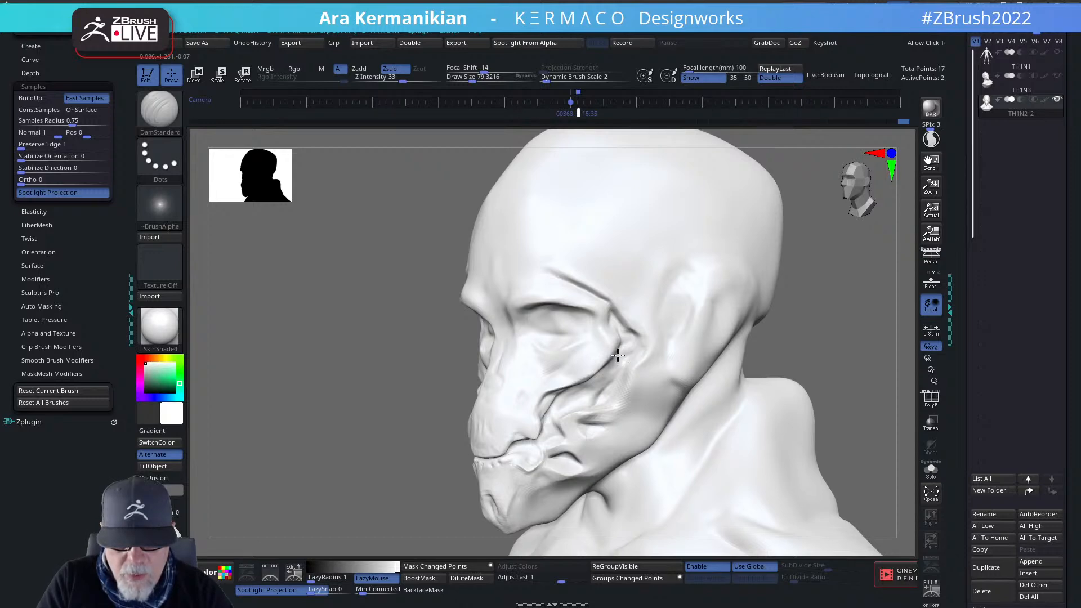
key(shift)
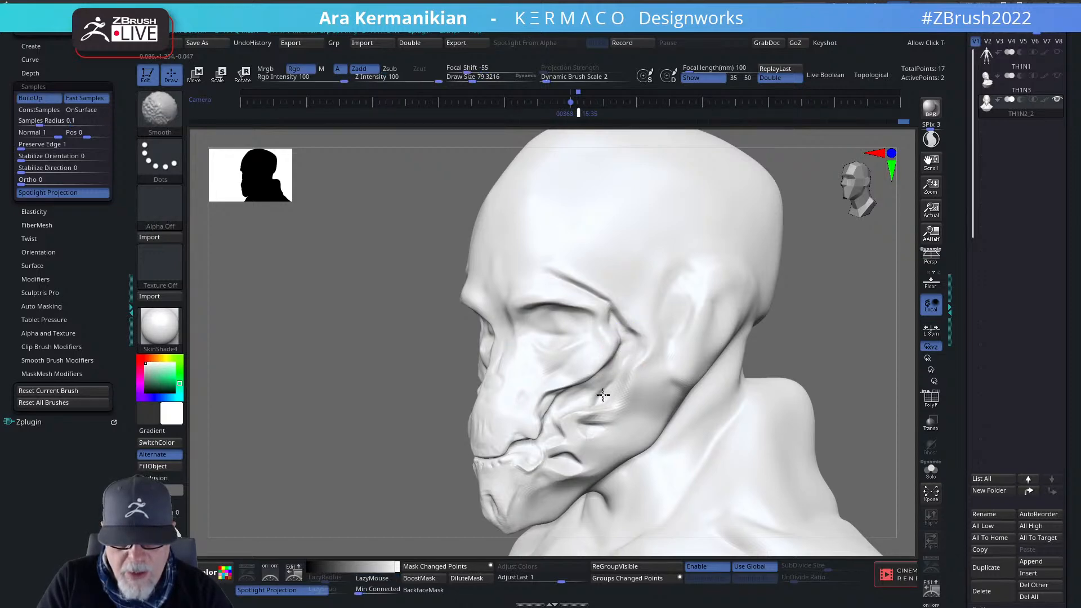
Carve the lower eyelid crease from the inner eye toward the outer corner with DamStandard.
mouse_move(862, 360)
mouse_down()
mouse_move(676, 363)
mouse_move(838, 353)
mouse_move(797, 342)
mouse_move(804, 319)
mouse_move(746, 331)
mouse_move(838, 316)
mouse_move(708, 322)
mouse_up()
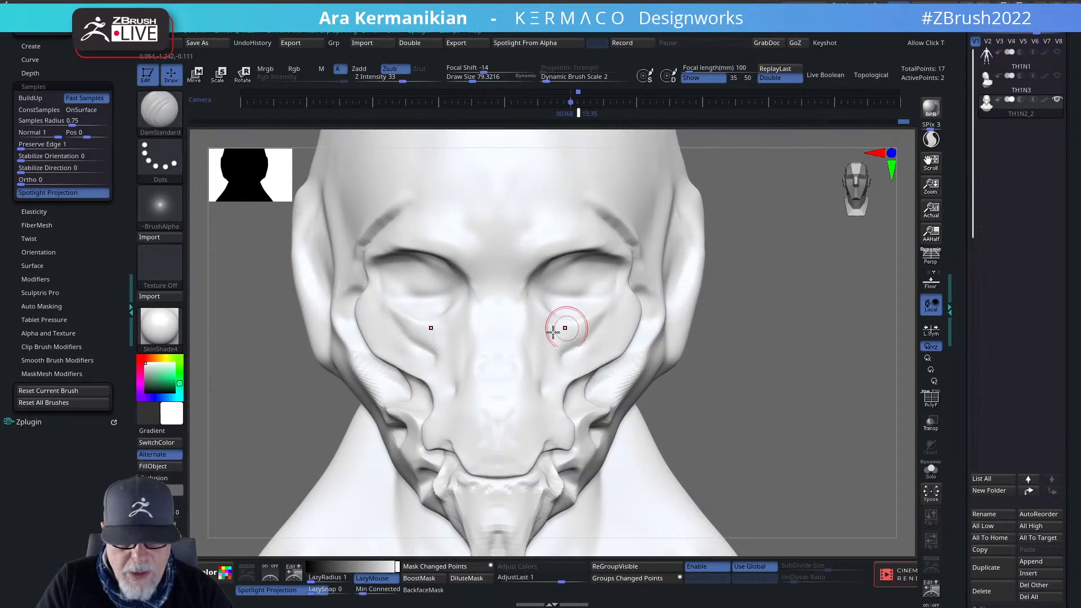
drag(537, 306, 566, 324)
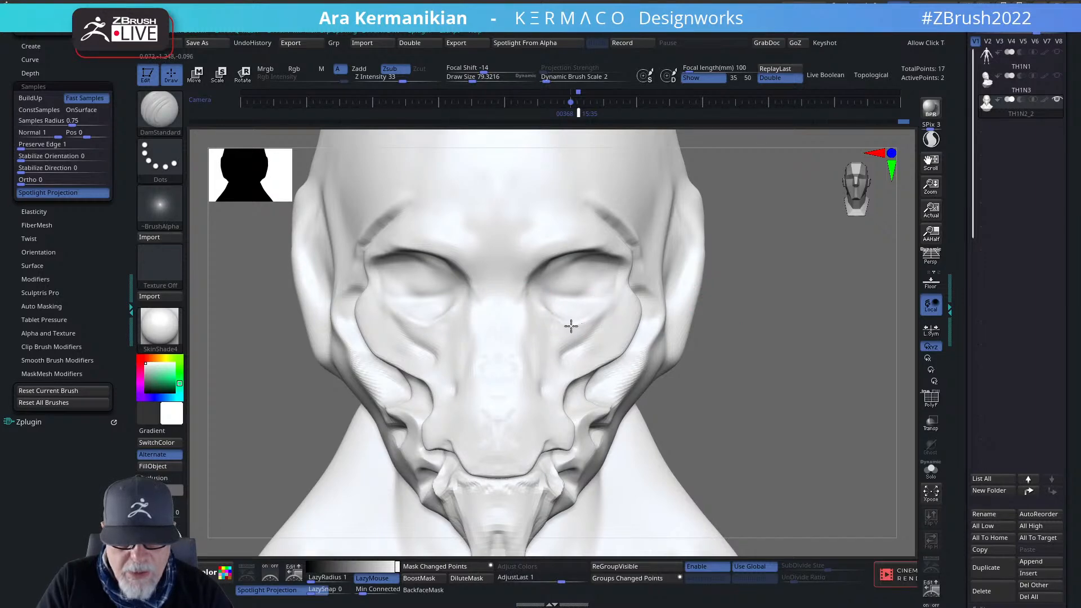
key(shift)
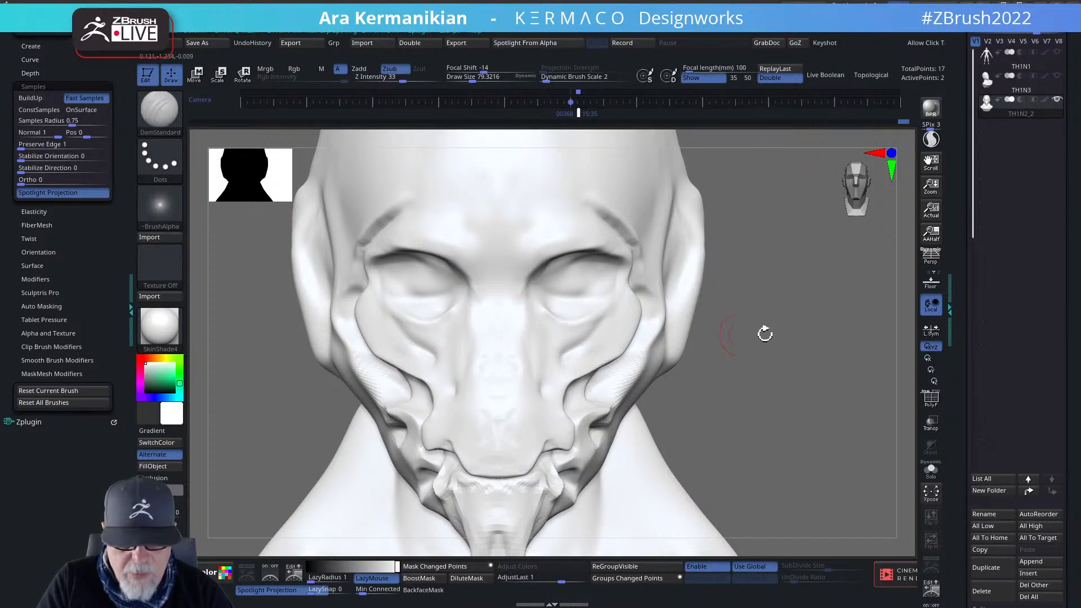
mouse_move(829, 363)
mouse_down()
mouse_move(570, 321)
mouse_move(587, 325)
mouse_up()
drag(583, 323, 626, 299)
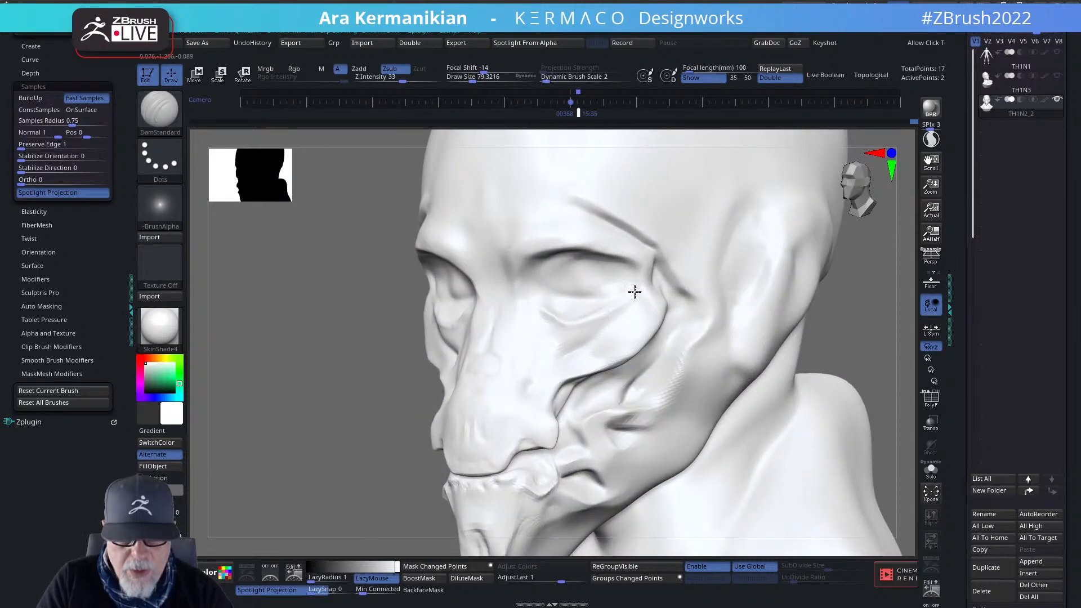
Smooth the area beside the nose under the eyes and deepen the inner eye corners with DamStandard.
drag(834, 333, 790, 342)
mouse_move(463, 395)
alt+mouse_down()
mouse_move(404, 391)
mouse_move(504, 394)
alt+mouse_up()
alt+drag(828, 301, 718, 352)
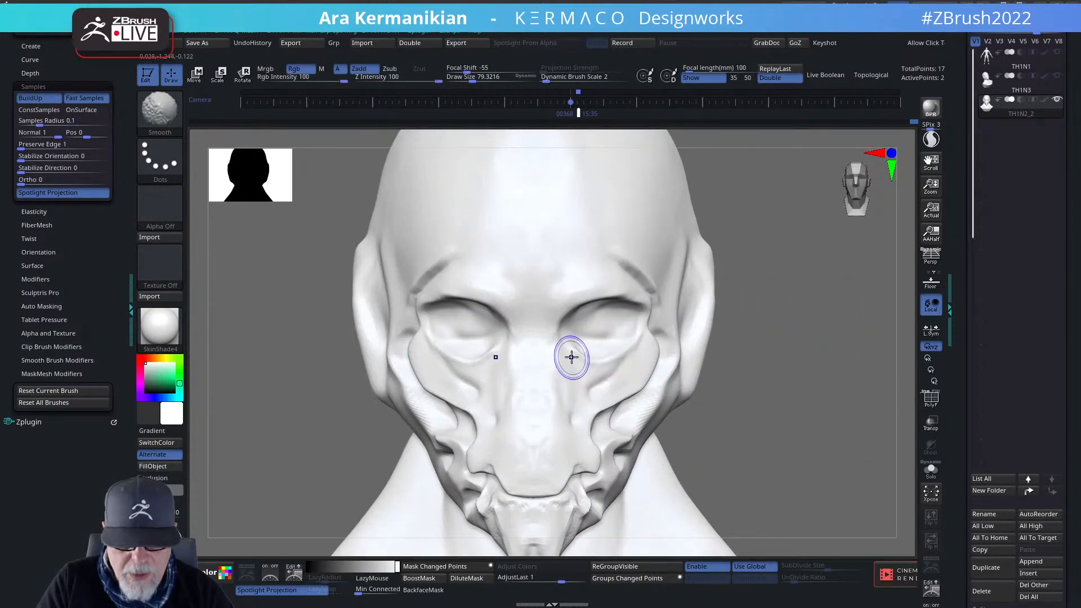
shift+drag(572, 359, 613, 390)
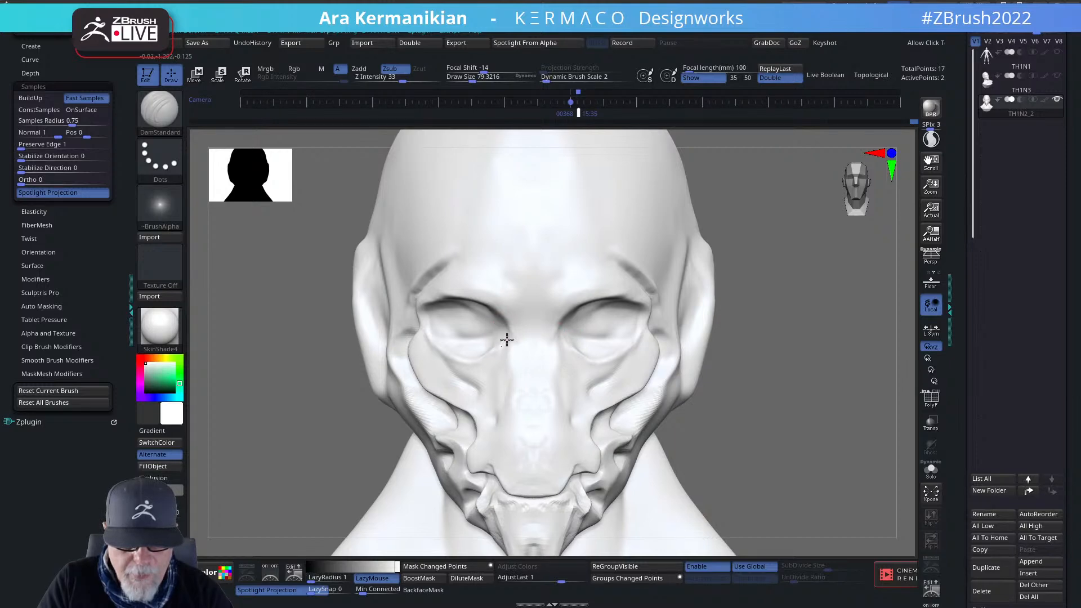
mouse_move(505, 334)
mouse_down()
mouse_move(532, 357)
mouse_move(562, 331)
mouse_up()
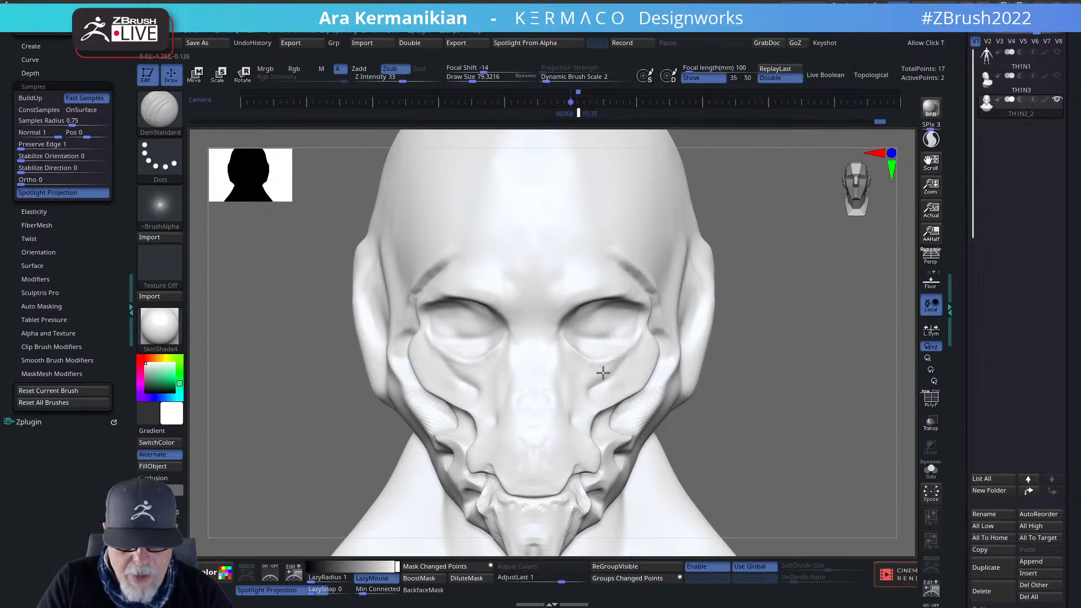
Refine the cheek beneath the outer eye with DamStandard and smooth the lower eyelid crease.
drag(603, 373, 640, 361)
shift+drag(573, 345, 585, 336)
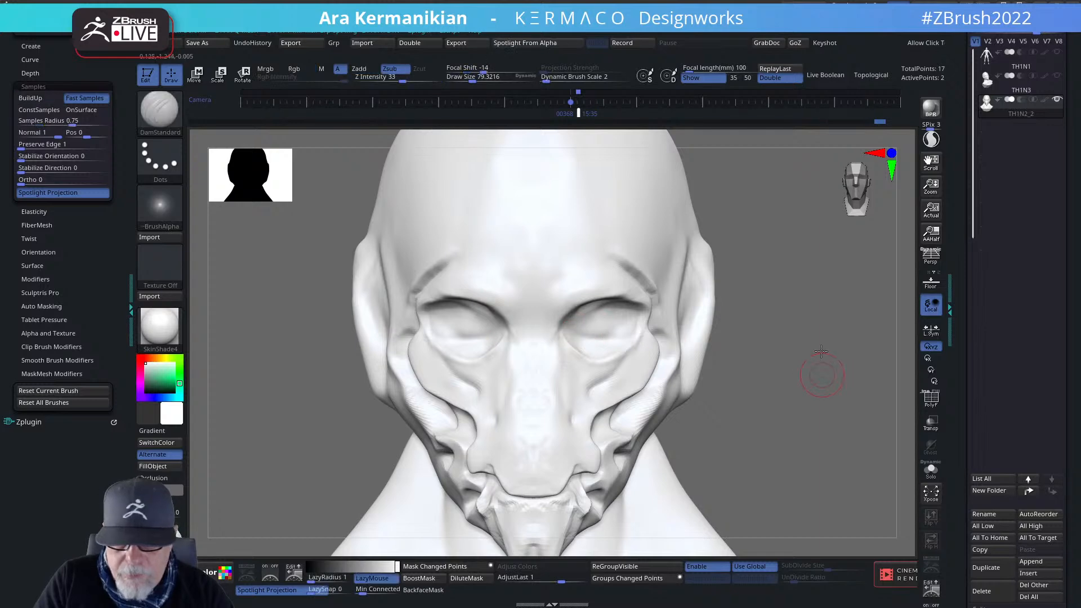
drag(821, 352, 802, 345)
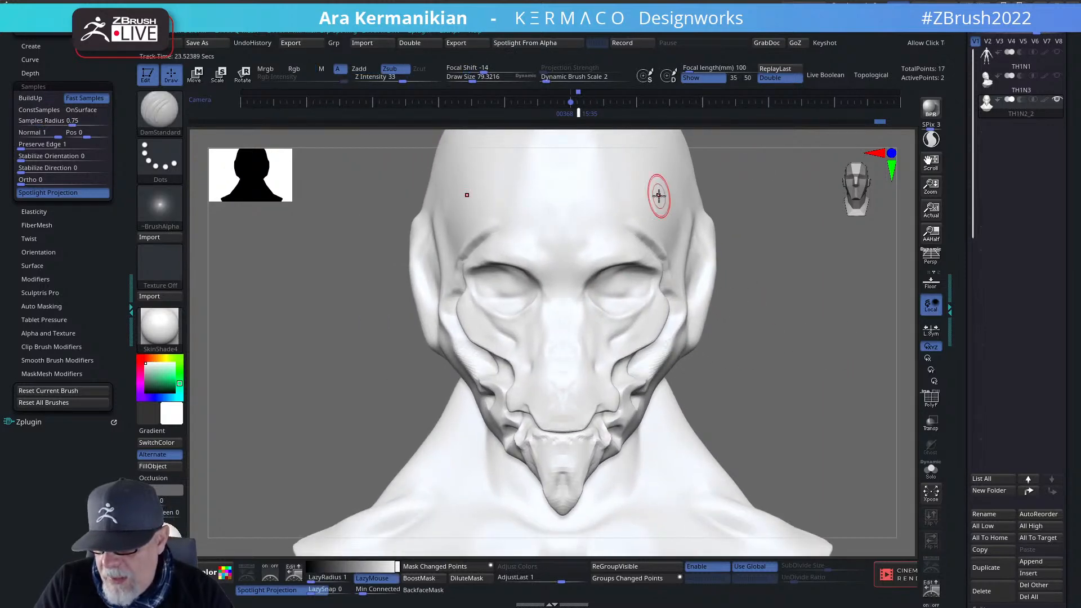
Carve the upper eye socket crease from its middle toward the outer corner with DamStandard.
mouse_move(811, 350)
mouse_down()
mouse_move(816, 326)
mouse_move(873, 287)
mouse_move(825, 261)
mouse_move(813, 306)
mouse_up()
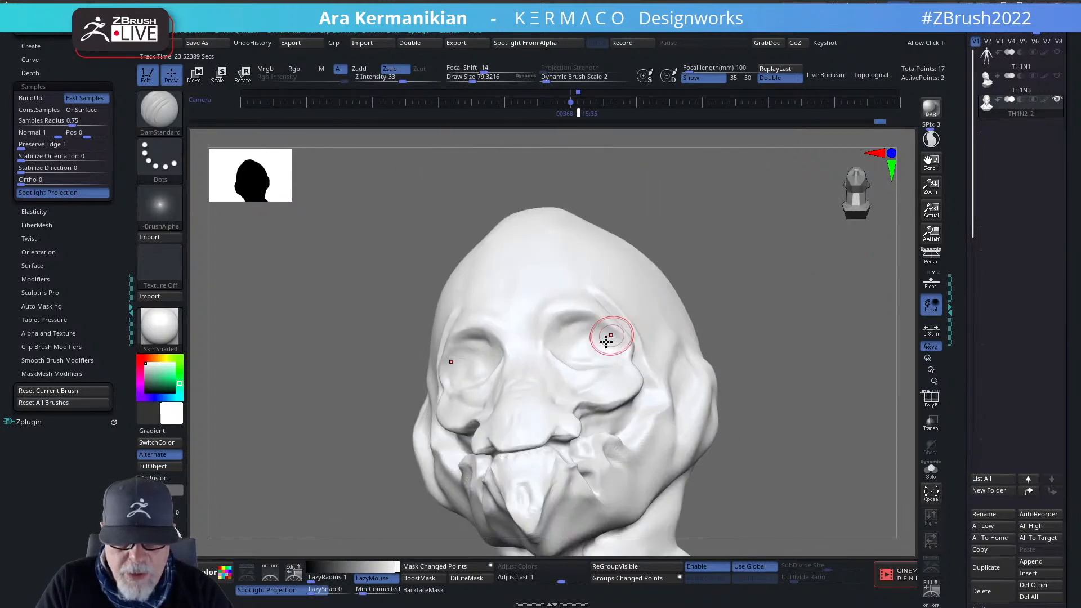
drag(597, 323, 604, 328)
mouse_move(767, 320)
alt+mouse_down()
mouse_move(584, 370)
mouse_move(631, 386)
alt+mouse_up()
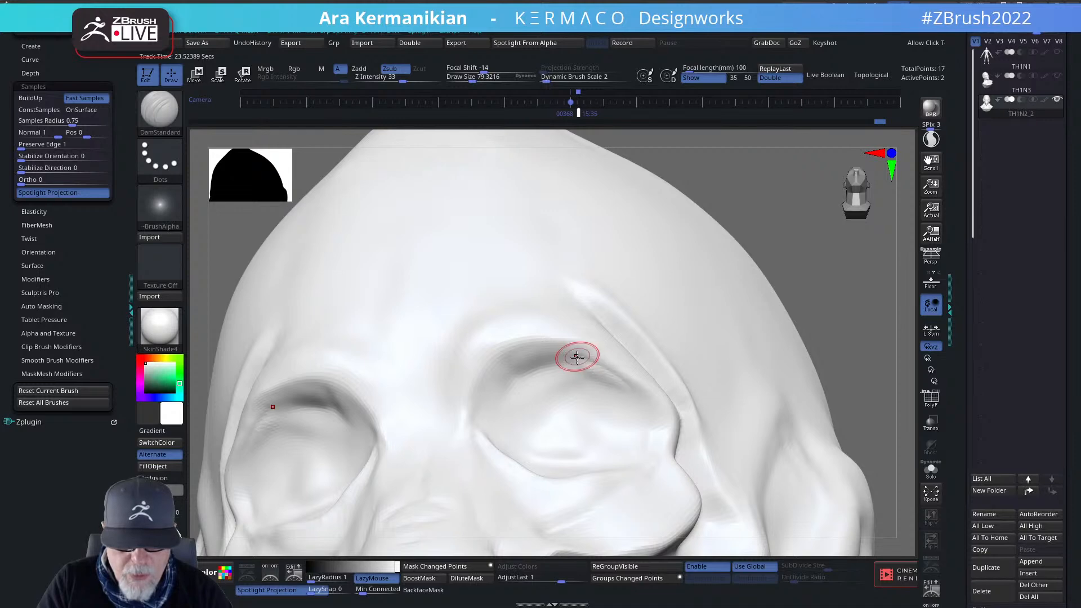
mouse_move(577, 358)
mouse_down()
mouse_move(644, 396)
mouse_move(604, 362)
mouse_move(627, 379)
mouse_up()
drag(597, 360, 639, 385)
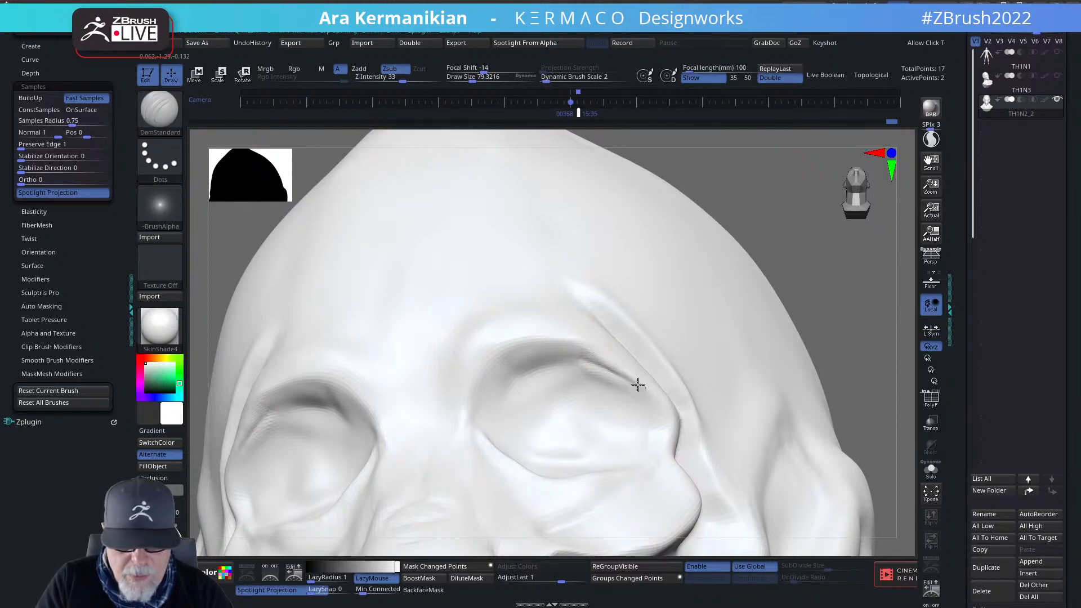
drag(577, 340, 659, 413)
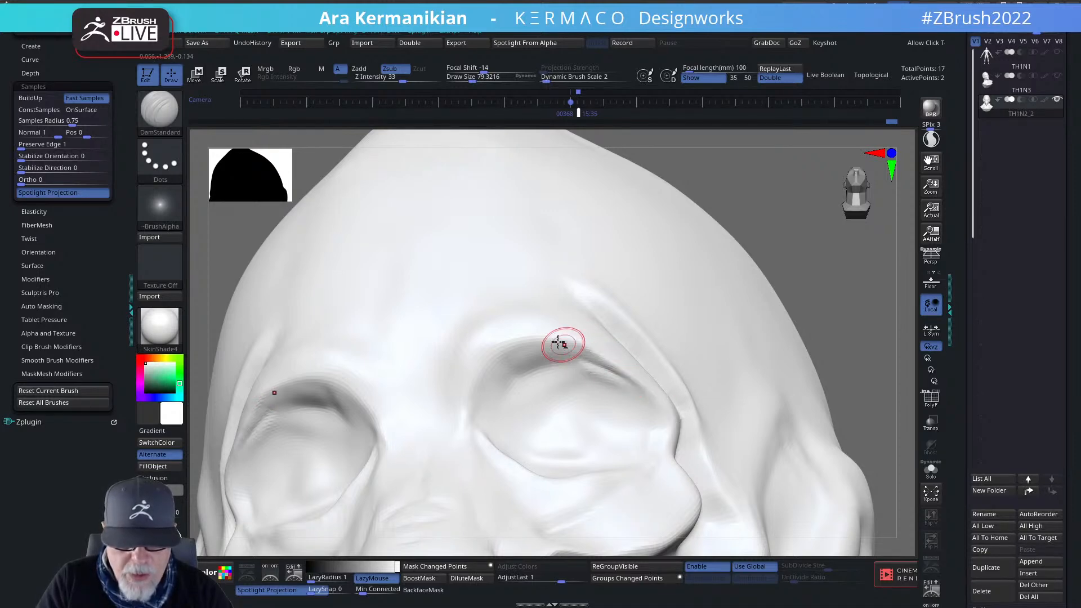
Deepen the upper socket crease down to the inner eye corner and smooth the area under the brow.
mouse_move(498, 347)
mouse_down()
mouse_move(564, 345)
mouse_move(493, 361)
mouse_move(471, 419)
mouse_move(481, 411)
mouse_up()
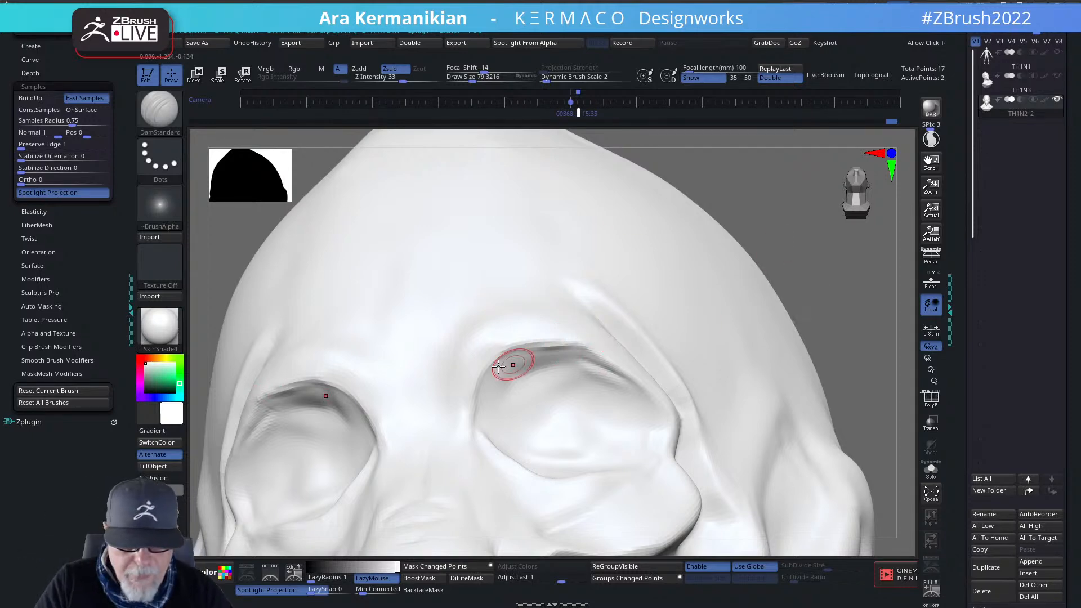
key(shift)
shift+drag(523, 352, 552, 359)
mouse_move(840, 276)
alt+mouse_down()
mouse_move(710, 258)
mouse_move(746, 294)
mouse_move(811, 263)
alt+mouse_up()
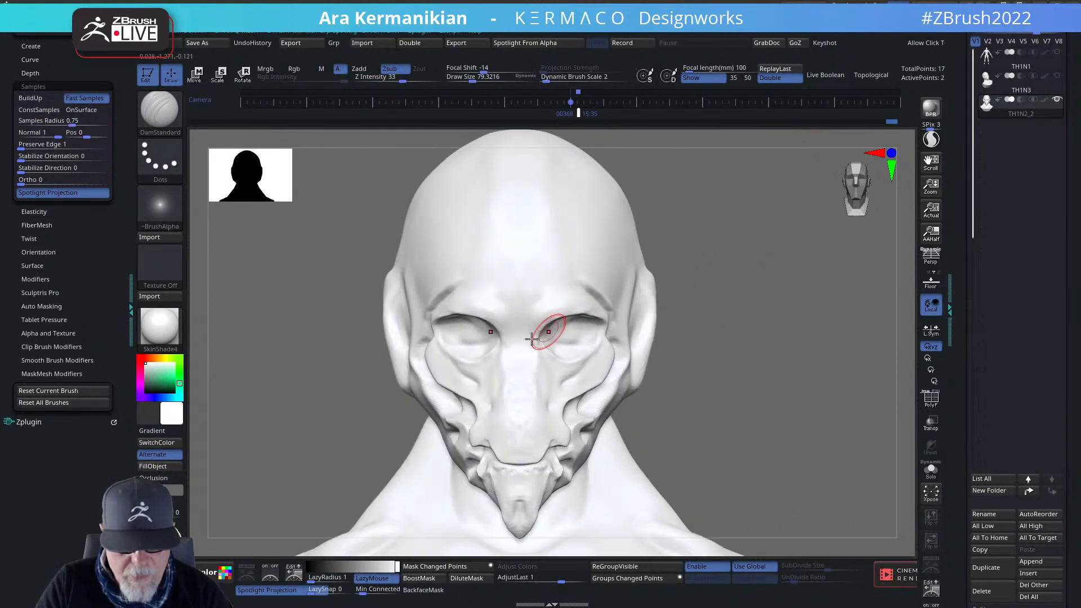
Compare the front view of the bust with the skull-mask reference image in Spotlight.
alt+drag(826, 360, 774, 349)
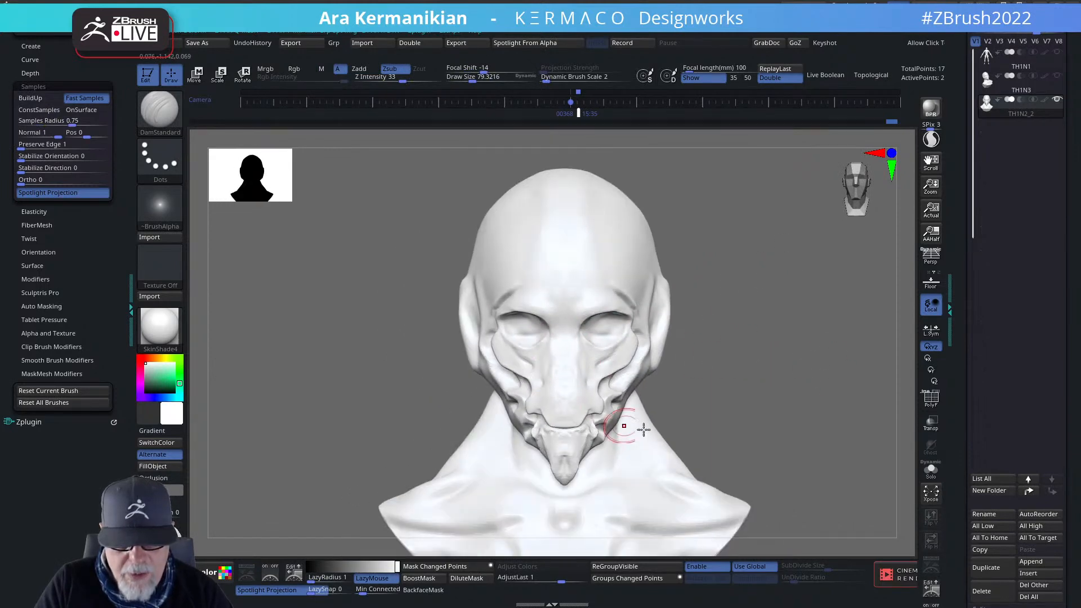
drag(820, 412, 796, 412)
key(shift+z)
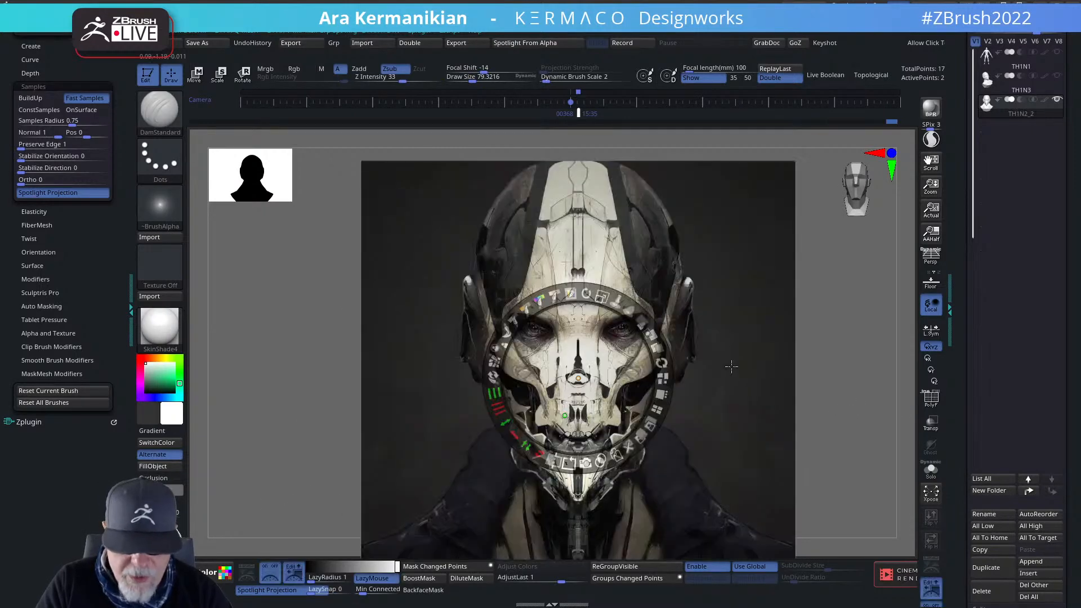
key(z)
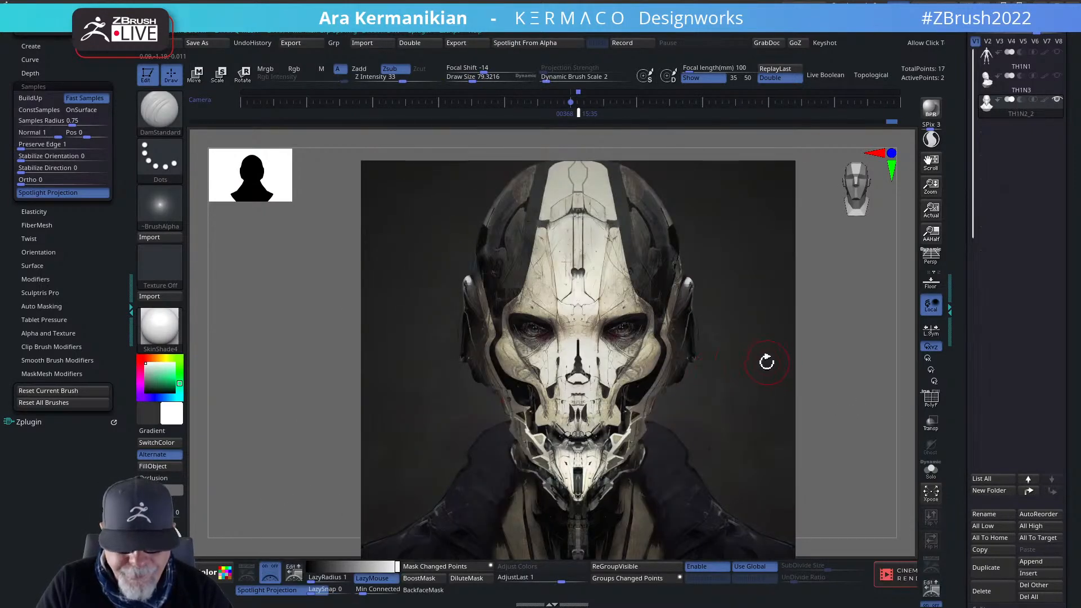
key(shift+z)
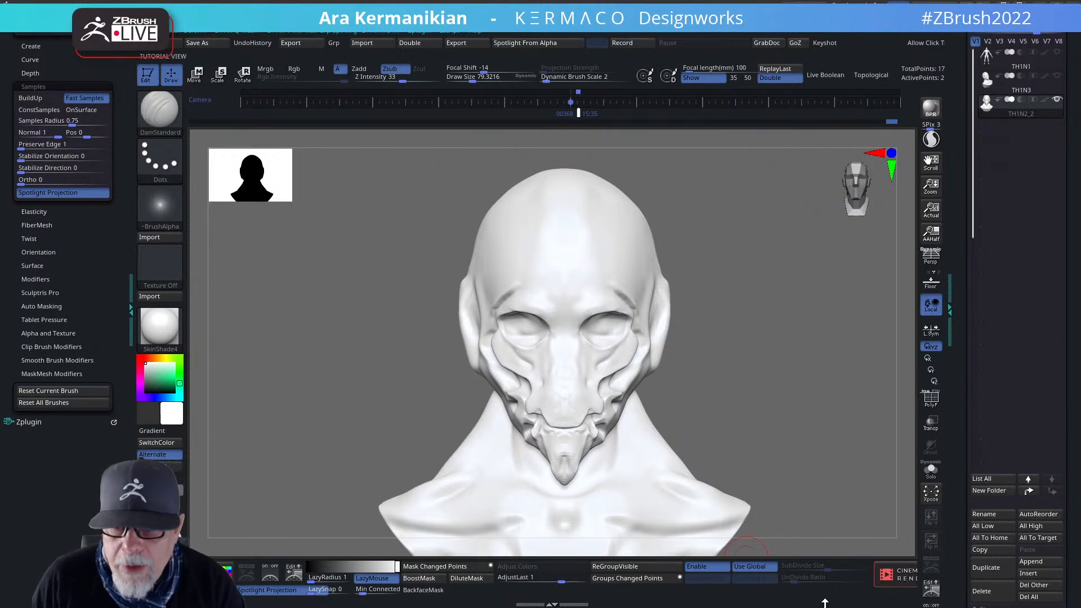
Show the painted colour on the TH1N2_2 subtool, check it against the reference image, and subdivide the mesh once.
click(1007, 114)
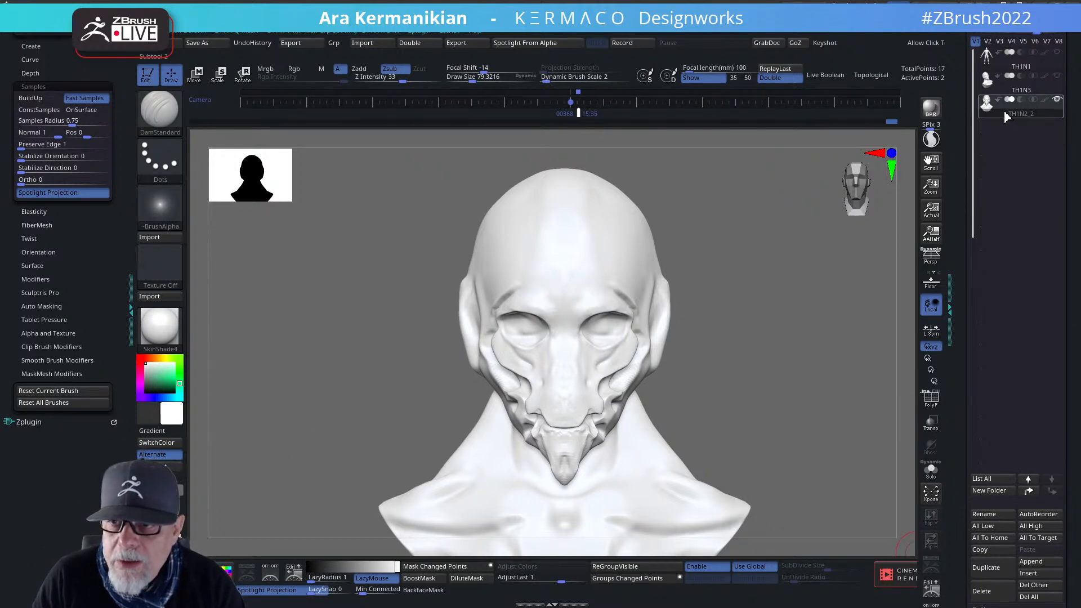
click(1045, 100)
drag(788, 373, 755, 357)
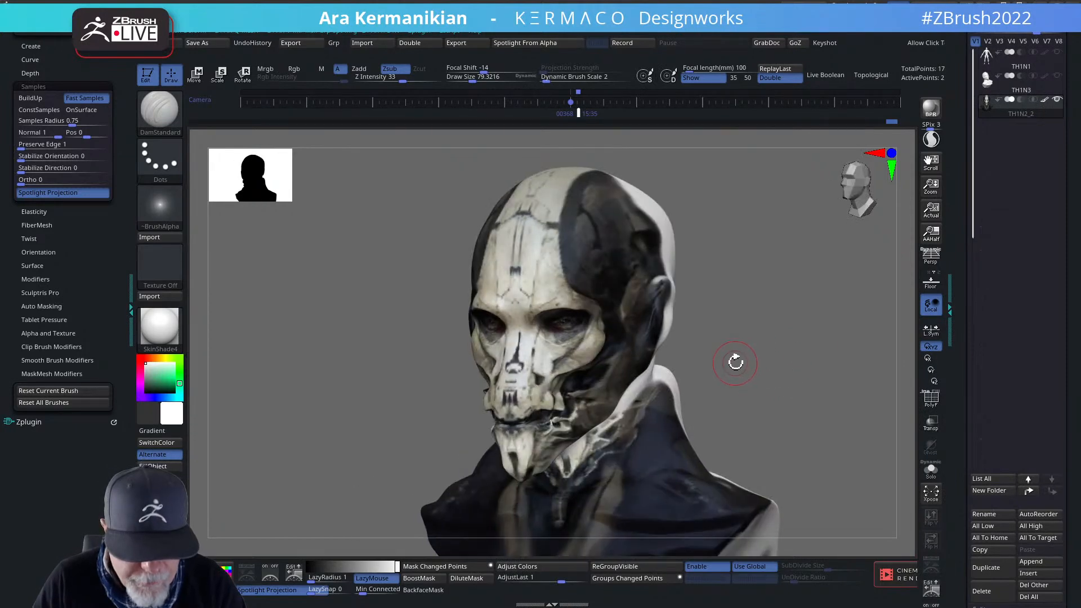
key(shift+z)
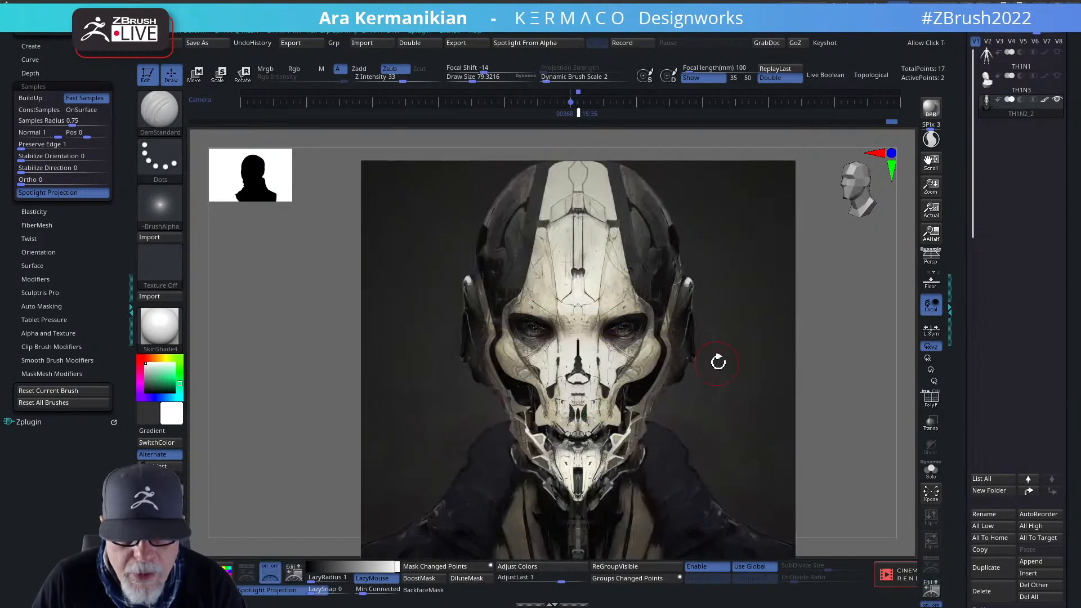
key(z)
key(shift+z)
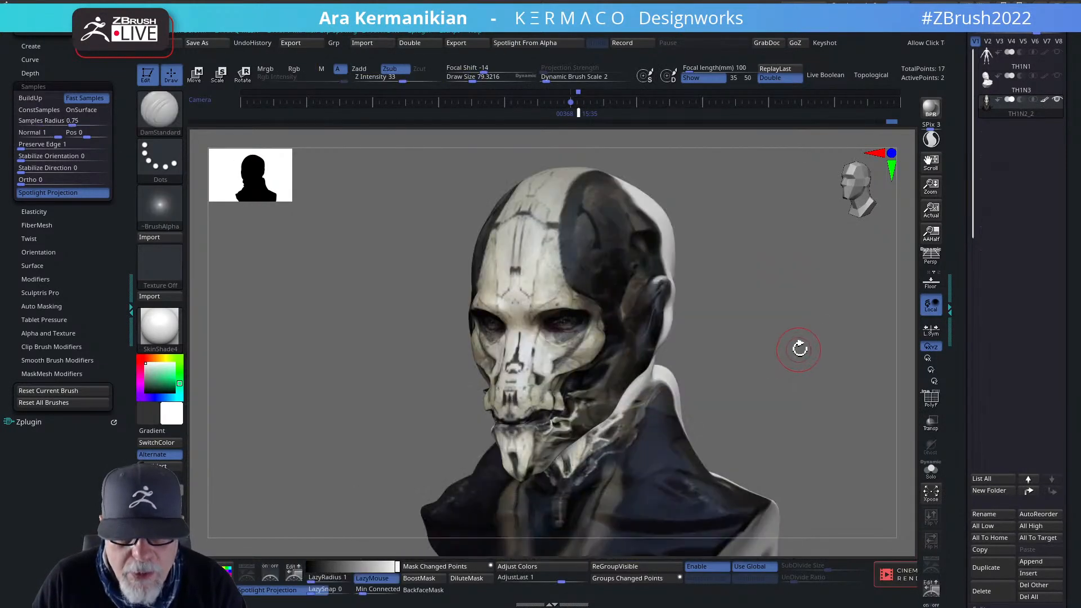
key(ctrl+d)
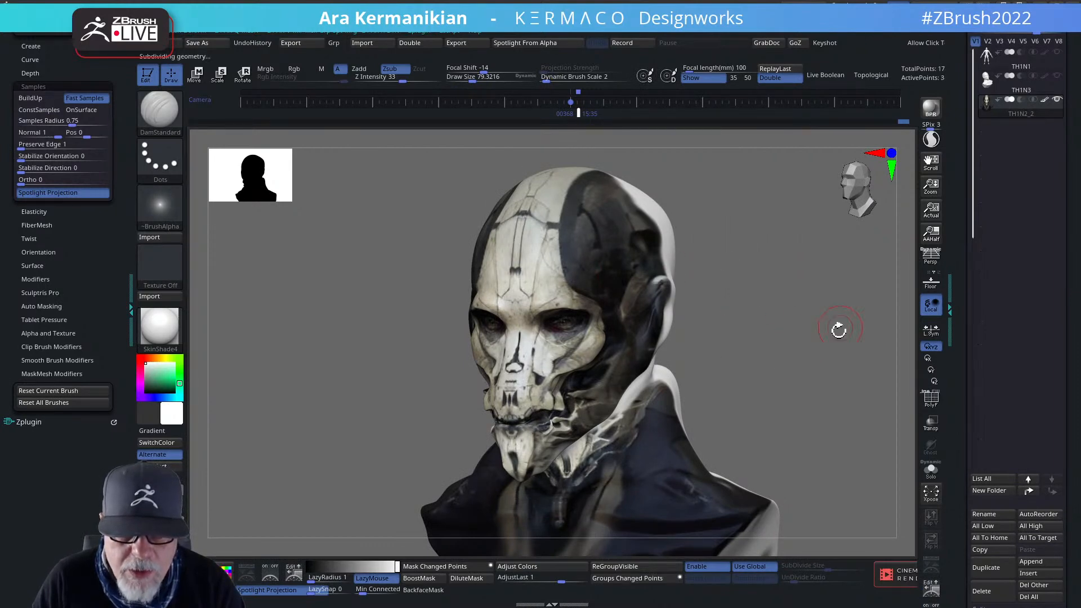
Carve the forehead panel lines along the painted design using DamStandard with a draw size of about 44.
drag(838, 330, 804, 317)
mouse_move(815, 169)
mouse_down()
mouse_move(843, 277)
mouse_move(814, 370)
mouse_move(829, 328)
mouse_move(786, 317)
mouse_up()
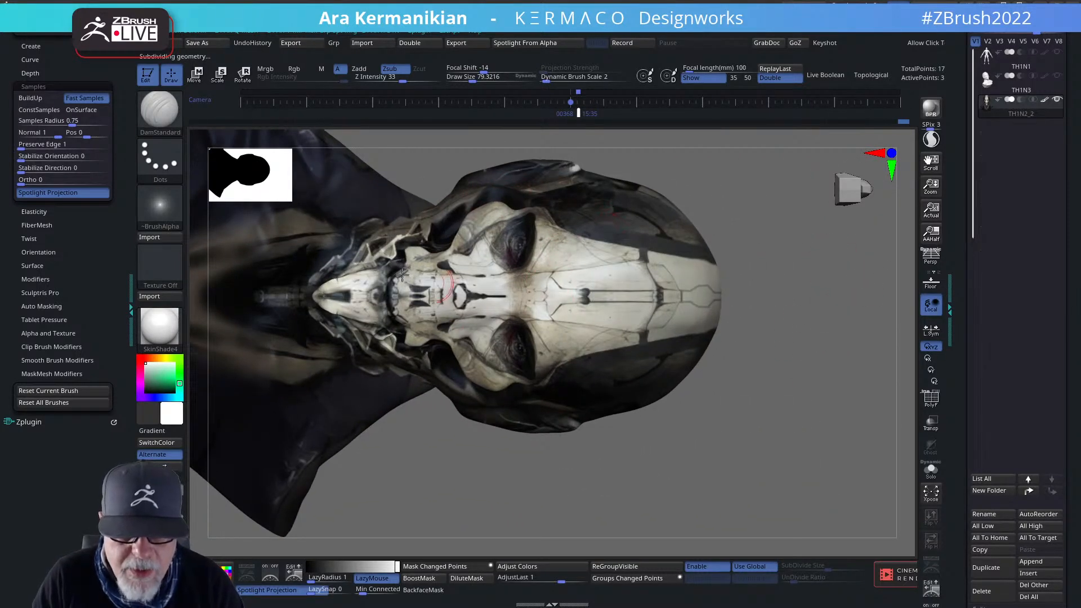
right_click(578, 282)
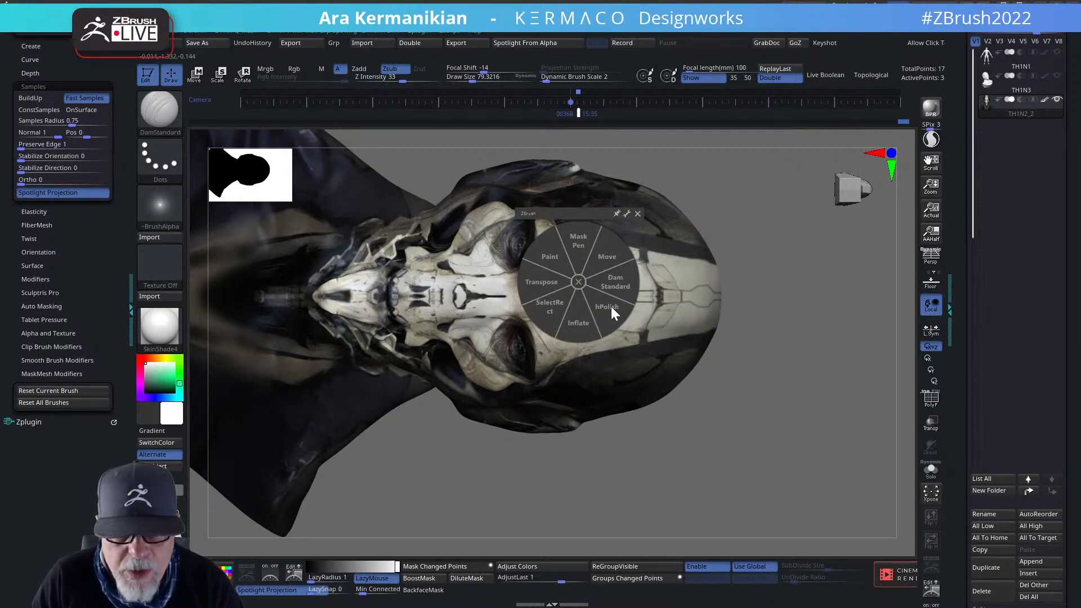
click(616, 283)
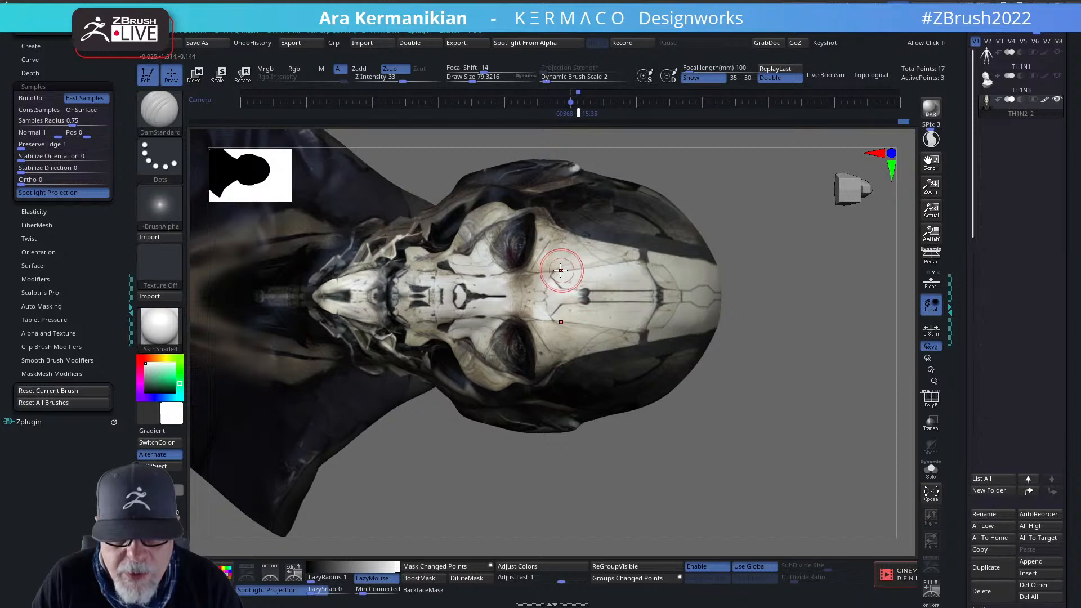
key(s)
drag(559, 274, 554, 278)
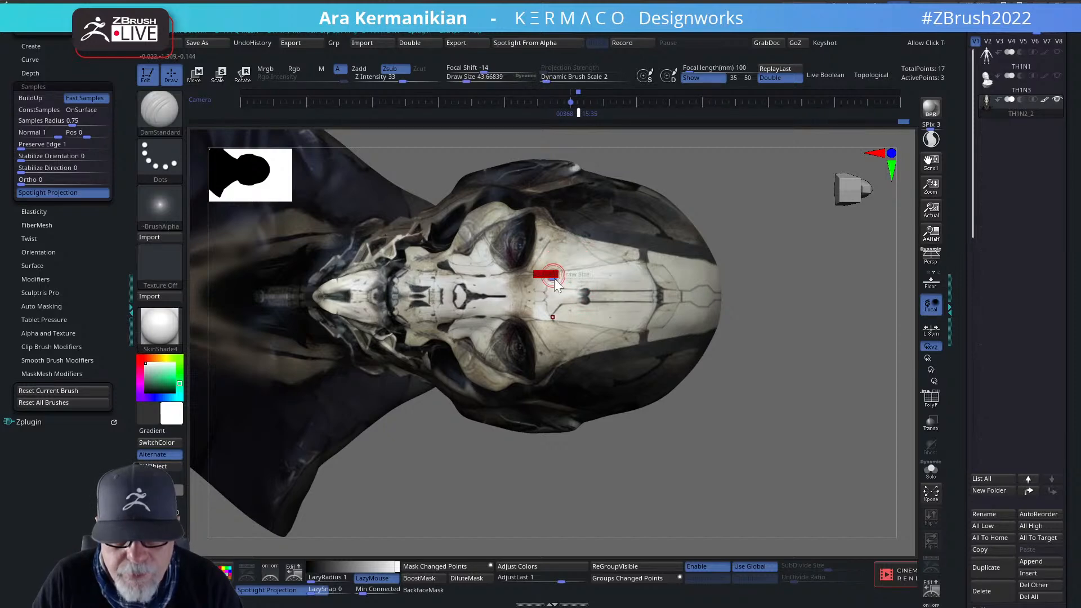
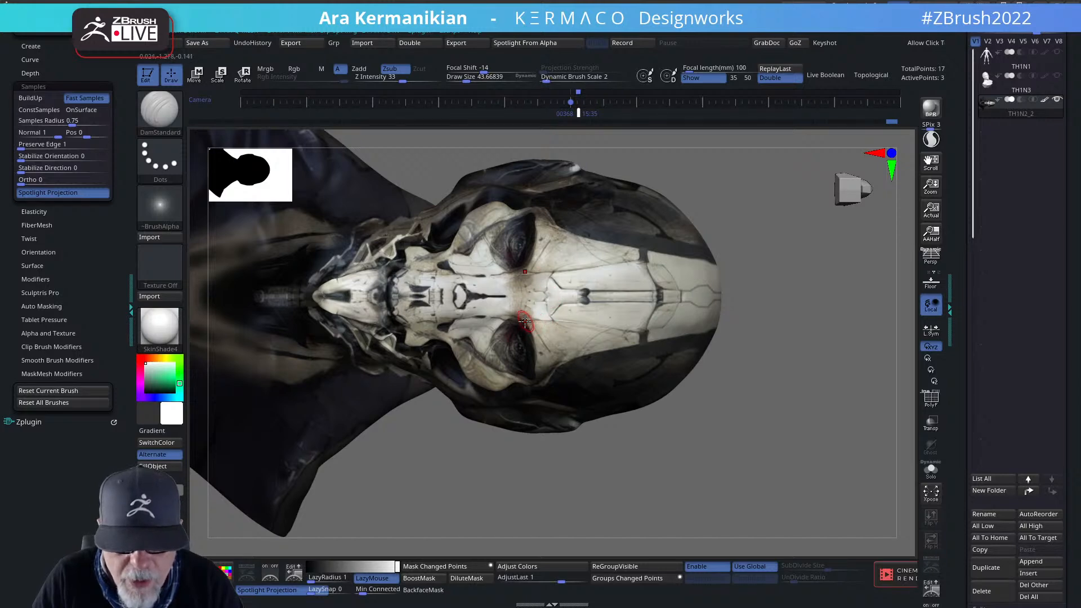
drag(610, 326, 625, 329)
drag(539, 323, 625, 328)
drag(545, 325, 628, 341)
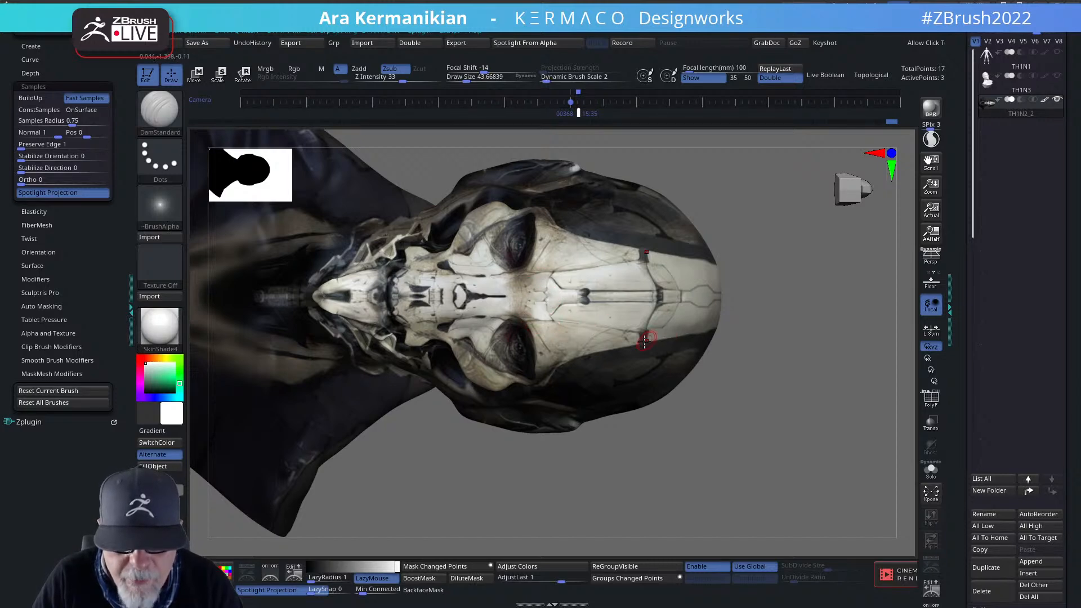
drag(532, 320, 552, 351)
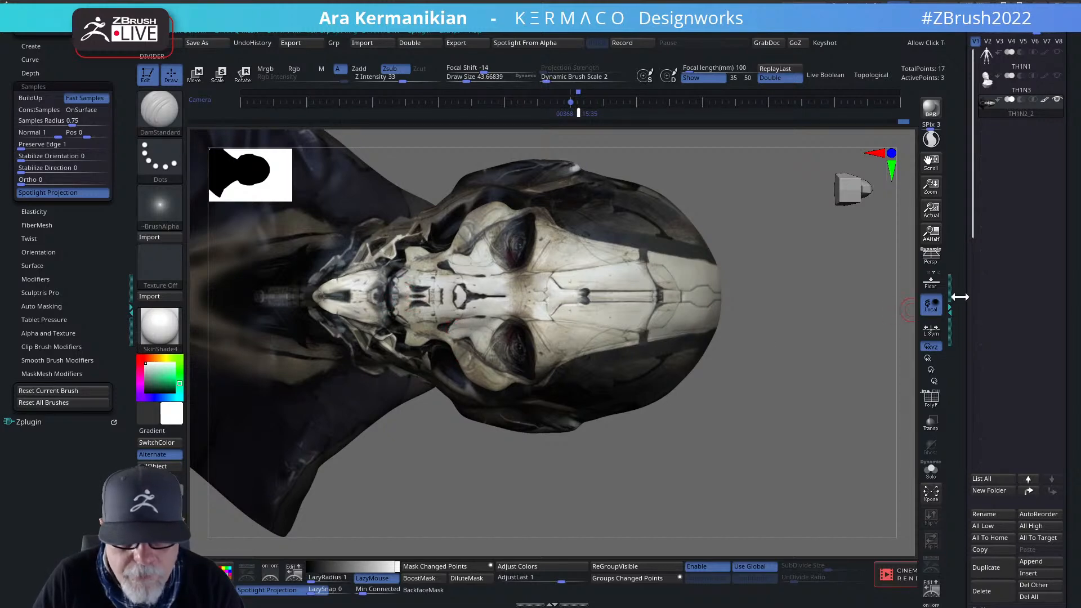
Hide the painted colour on the bust and inspect the carved forehead lines from several angles.
click(1048, 101)
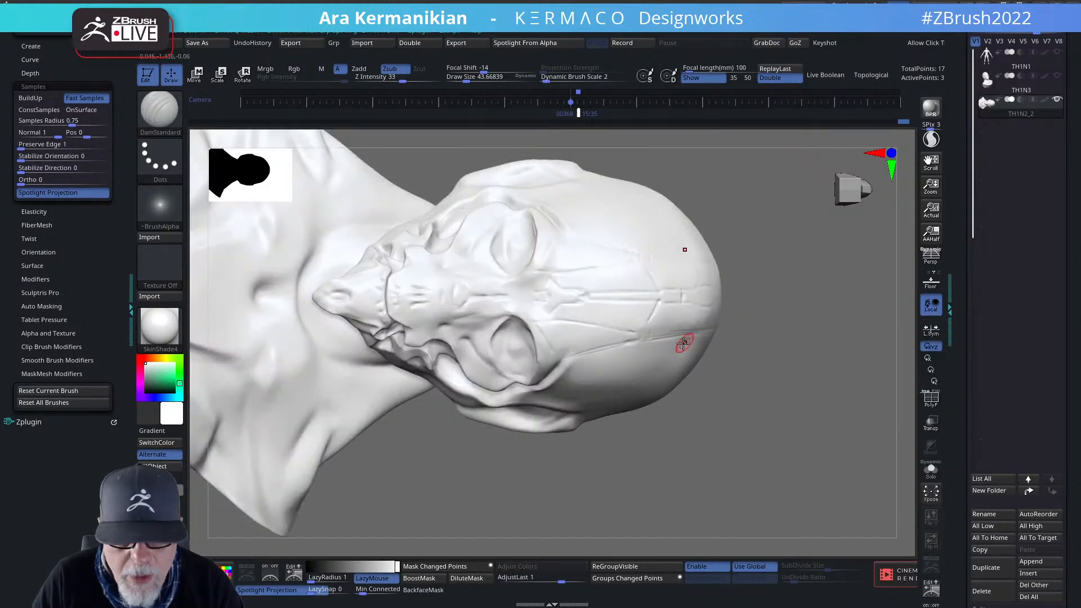
drag(808, 278, 842, 314)
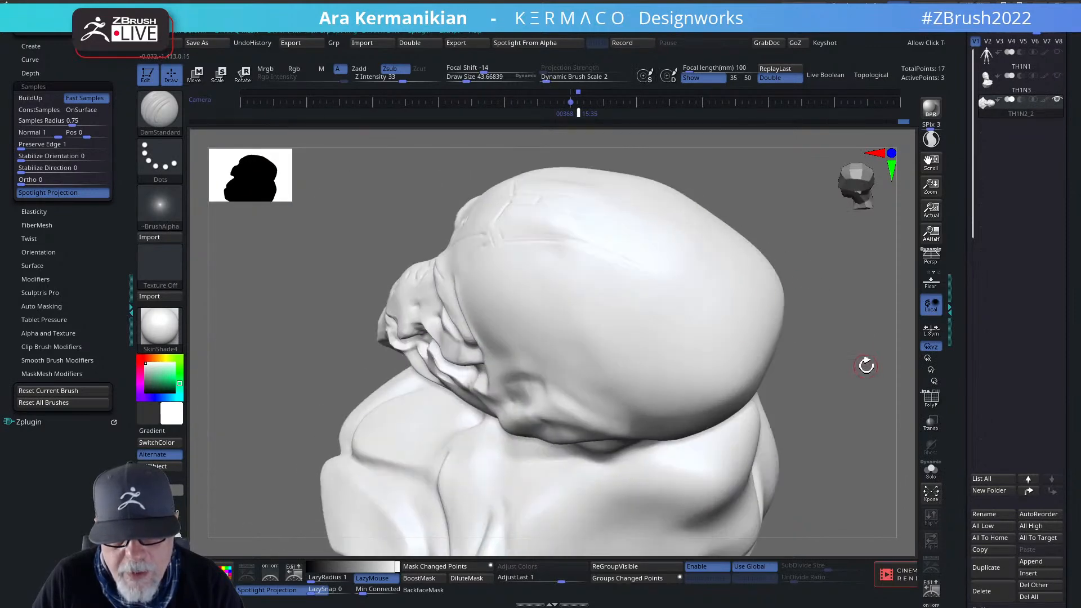
mouse_move(864, 364)
mouse_down()
mouse_move(837, 340)
mouse_move(935, 384)
mouse_move(886, 399)
mouse_move(835, 374)
mouse_up()
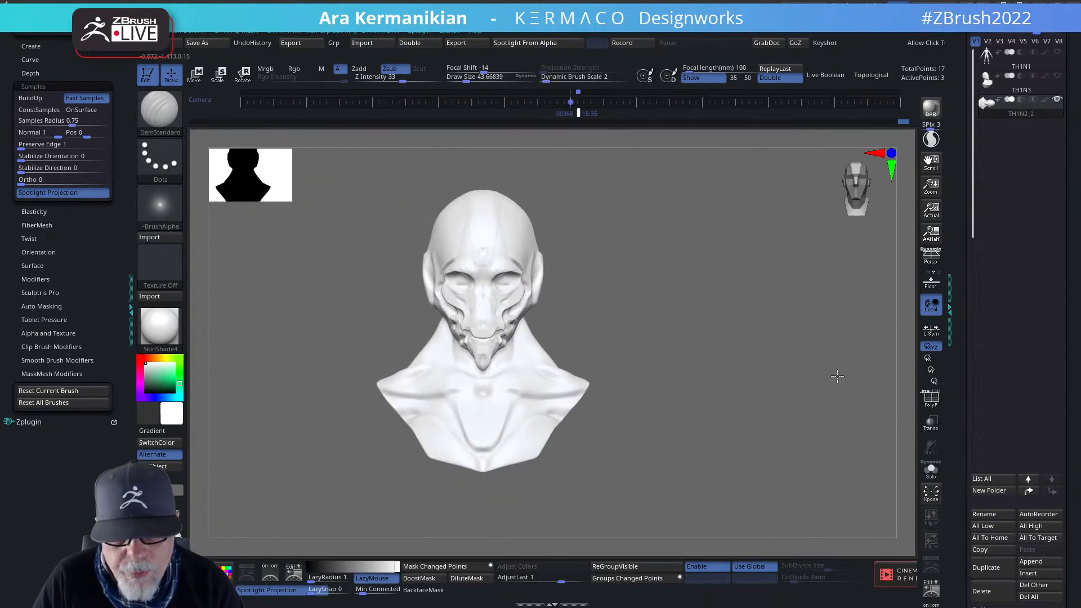
alt+drag(657, 338, 767, 356)
alt+drag(811, 273, 791, 383)
drag(816, 291, 766, 301)
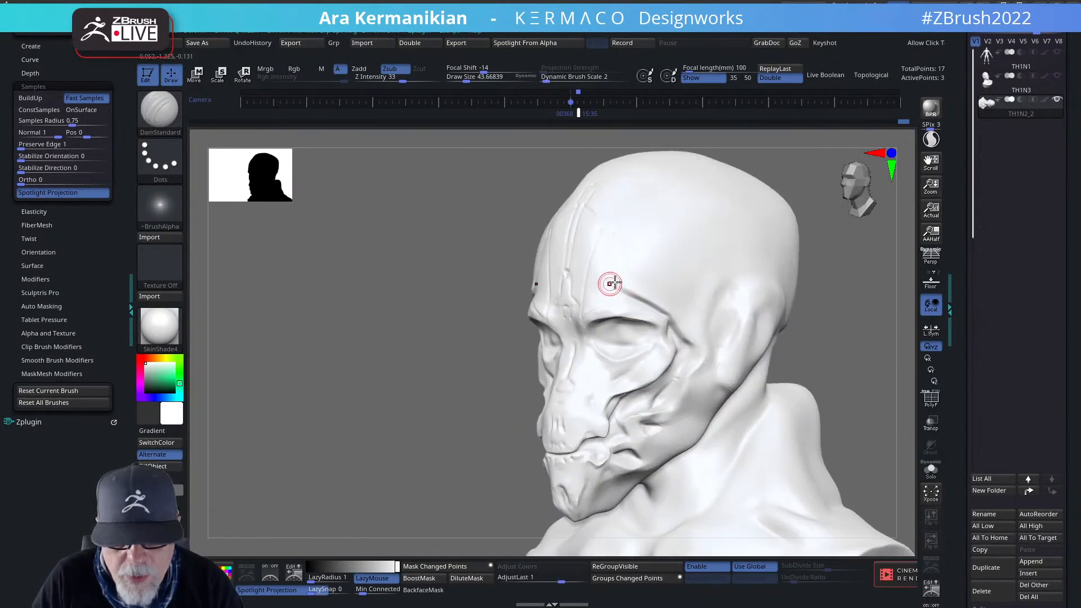
Deepen the forehead panel lines running from above the brow toward the crown with DamStandard.
mouse_move(844, 326)
mouse_down()
mouse_move(873, 335)
mouse_move(828, 311)
mouse_move(882, 318)
mouse_move(852, 321)
mouse_move(736, 217)
mouse_move(688, 312)
mouse_up()
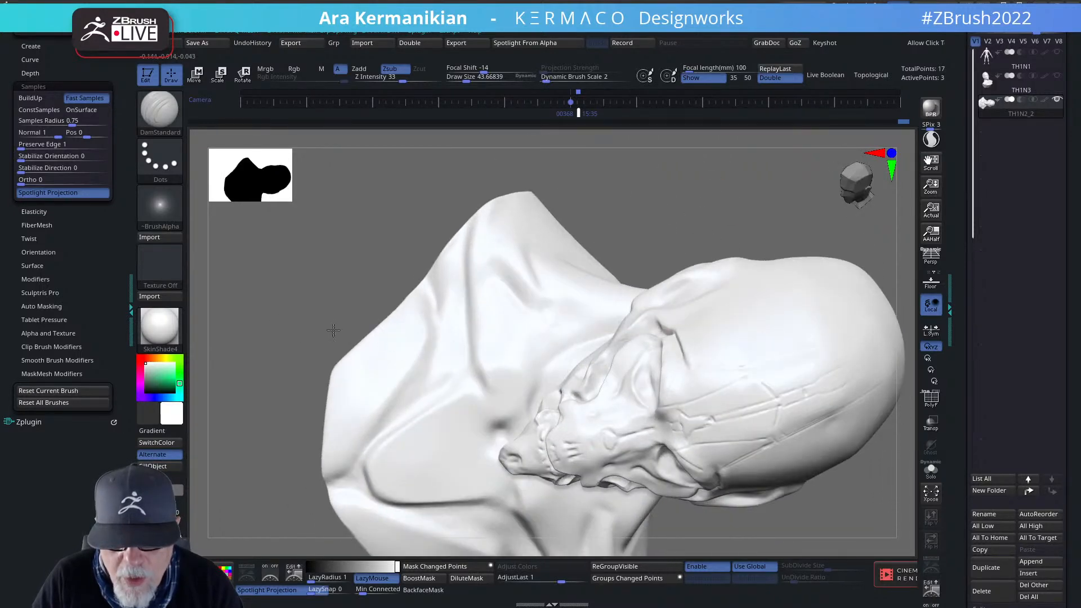
alt+drag(663, 180, 519, 171)
drag(732, 178, 684, 387)
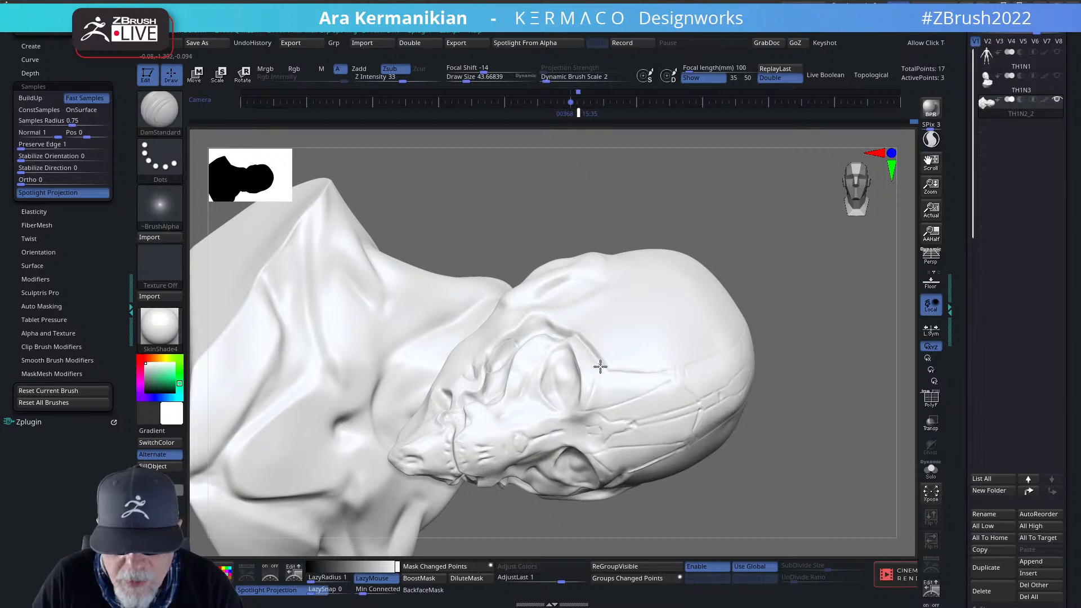
key(shift)
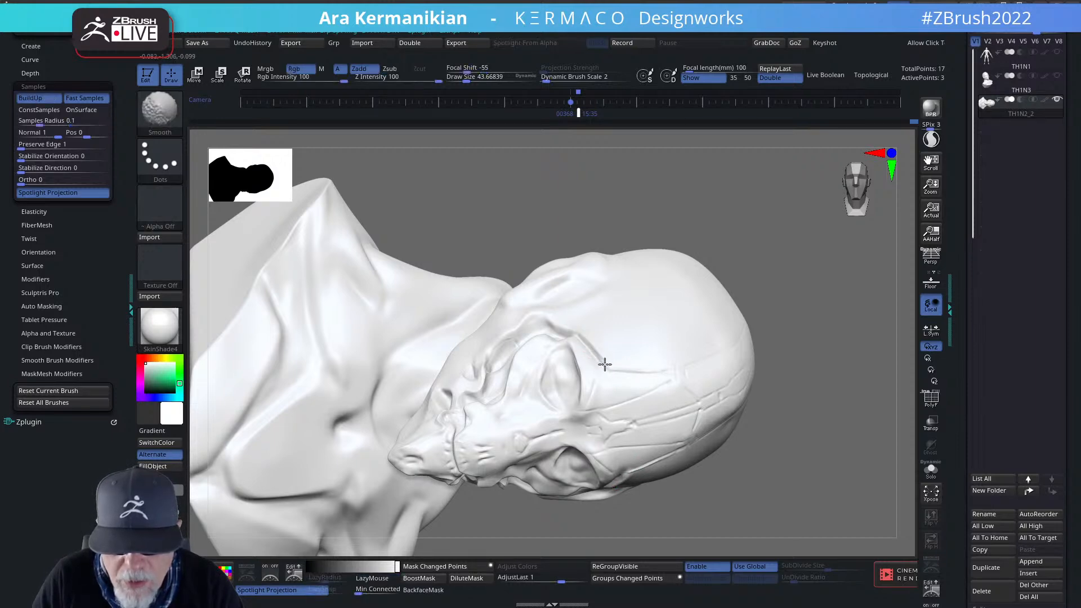
drag(842, 415, 605, 378)
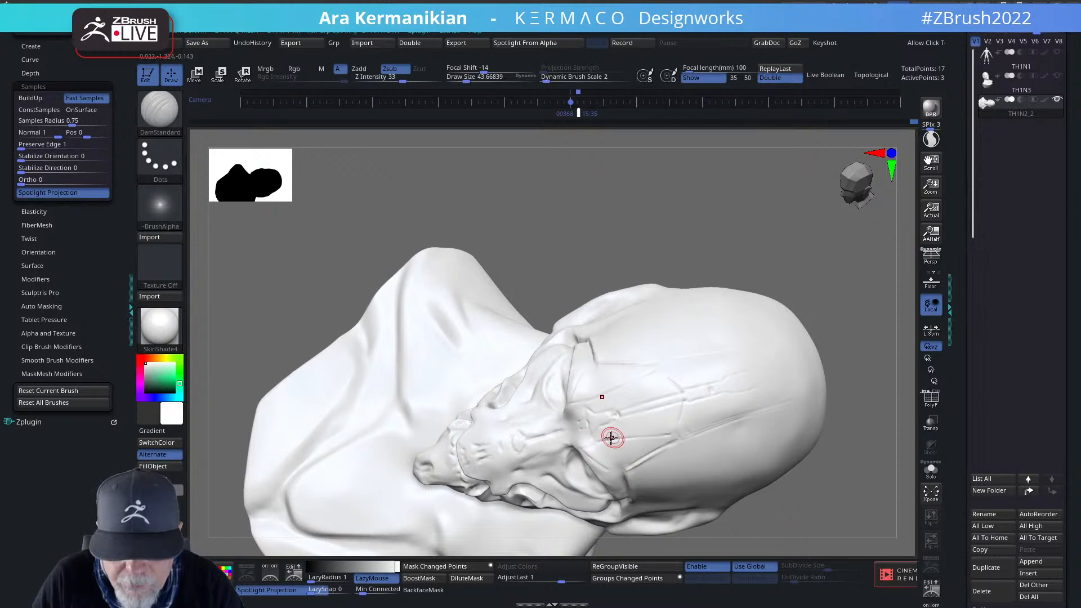
drag(609, 438, 651, 436)
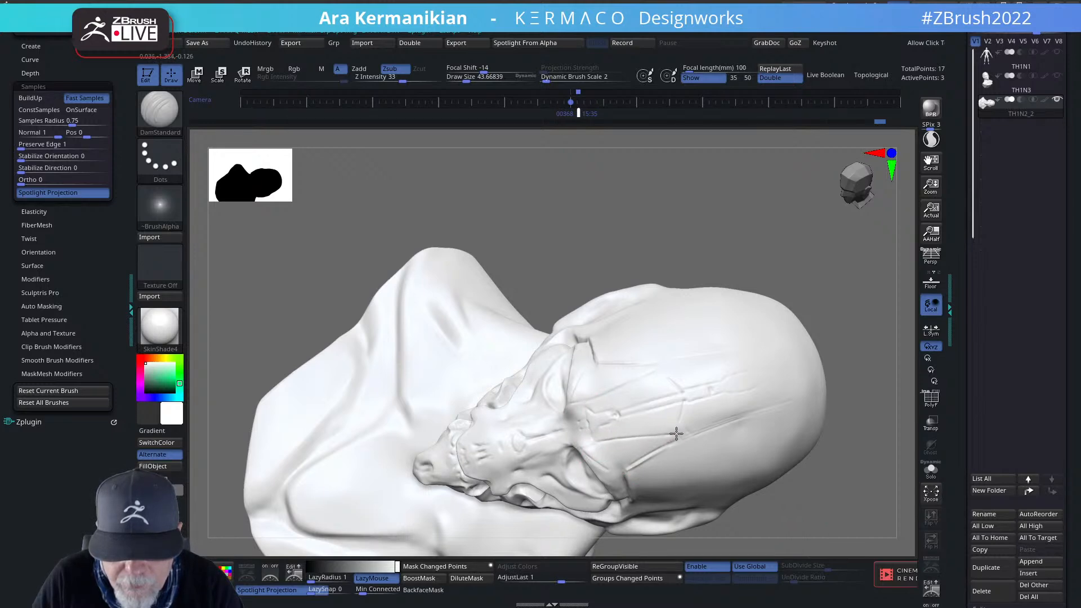
Switch the bust's material to BasicMaterial and view the whole bust from the front.
mouse_move(853, 498)
alt+mouse_down()
mouse_move(826, 507)
mouse_move(890, 449)
mouse_move(867, 461)
mouse_move(819, 363)
mouse_move(781, 374)
mouse_move(809, 405)
mouse_move(809, 330)
mouse_move(763, 314)
mouse_move(813, 309)
mouse_move(799, 353)
alt+mouse_up()
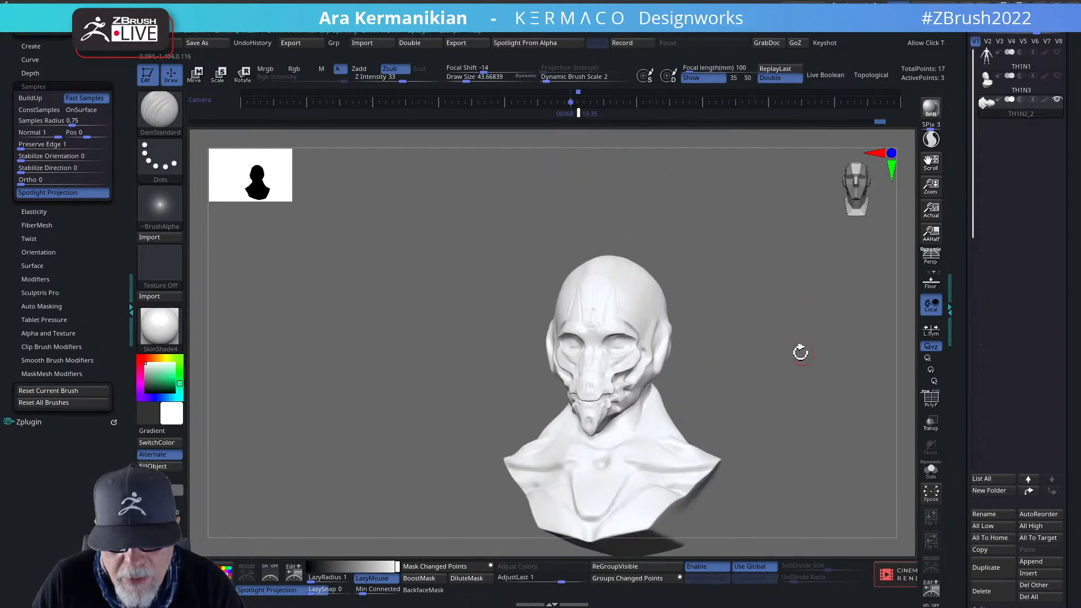
click(159, 328)
click(269, 481)
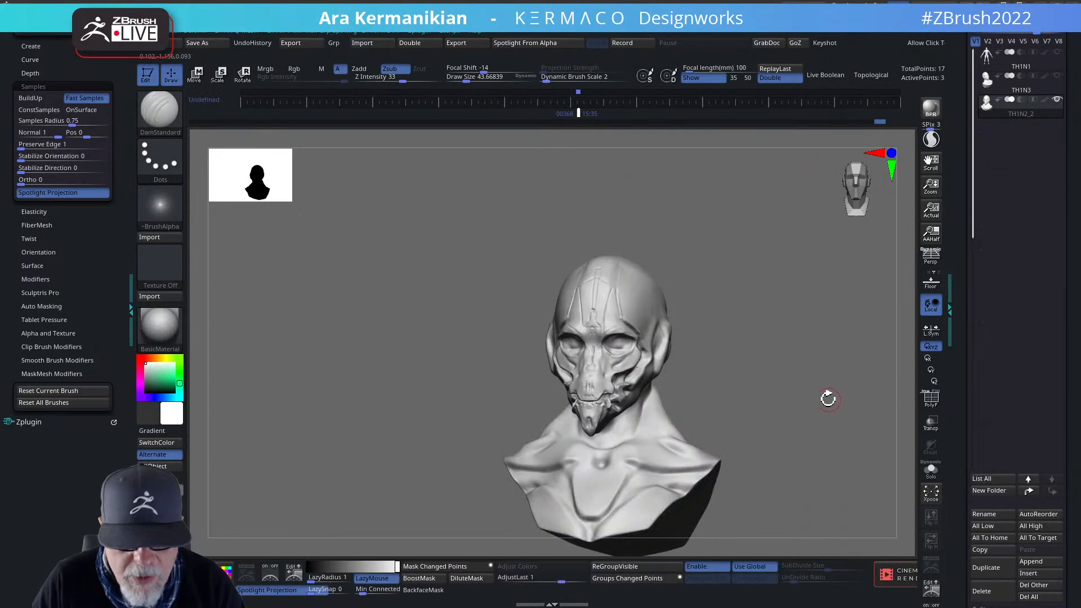
Deepen the groove at the outer end of the brow, below the side forehead line, with DamStandard.
drag(828, 394, 608, 372)
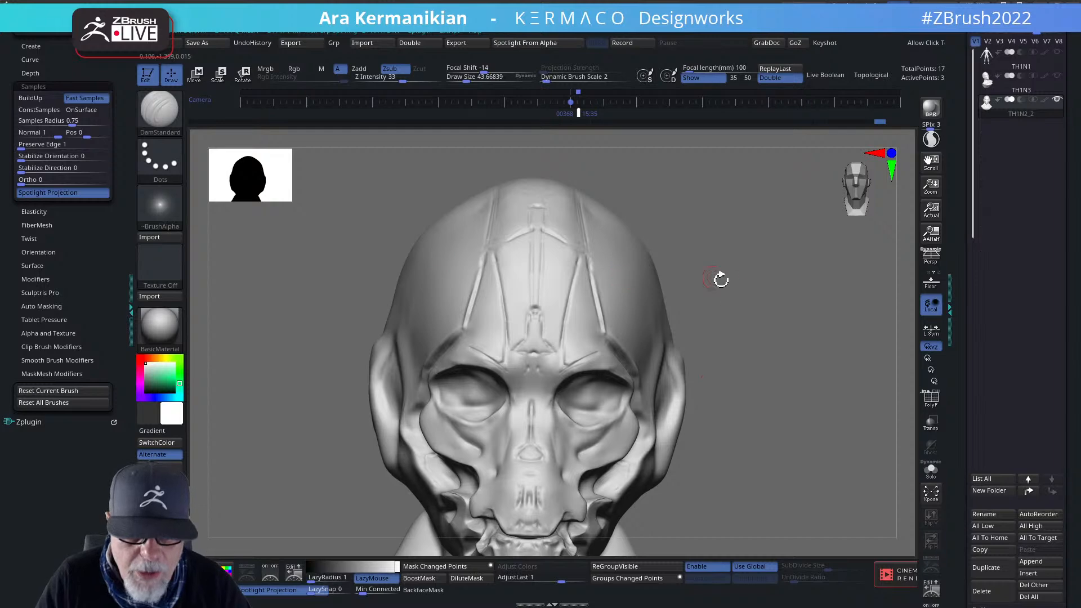
drag(719, 280, 632, 338)
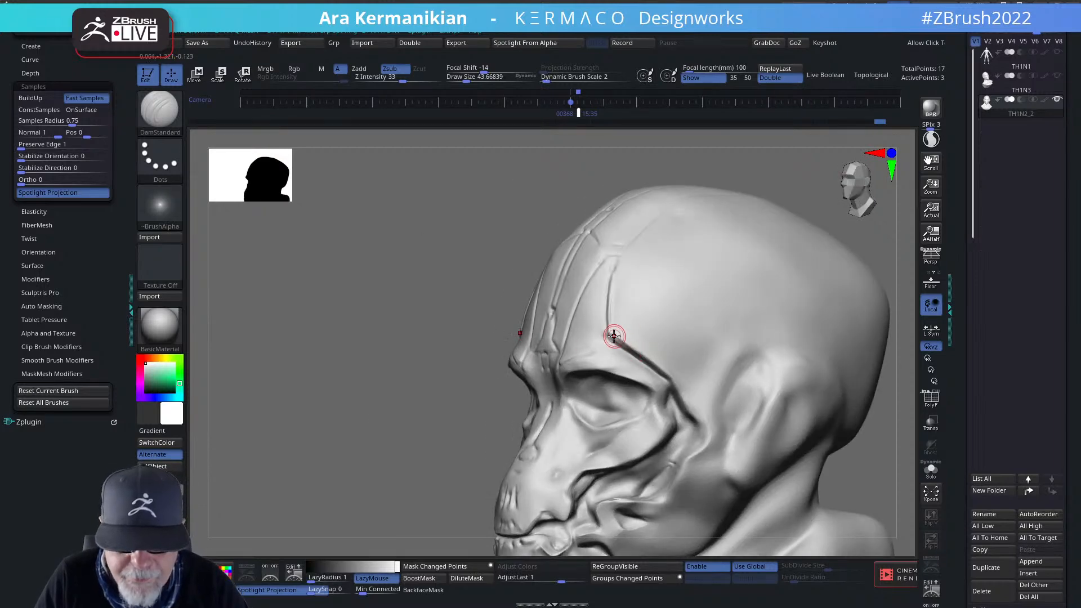
drag(611, 333, 645, 356)
Flatten the surface along the outer brow groove with the hPolish brush, checking it from the side and front.
right_click(645, 343)
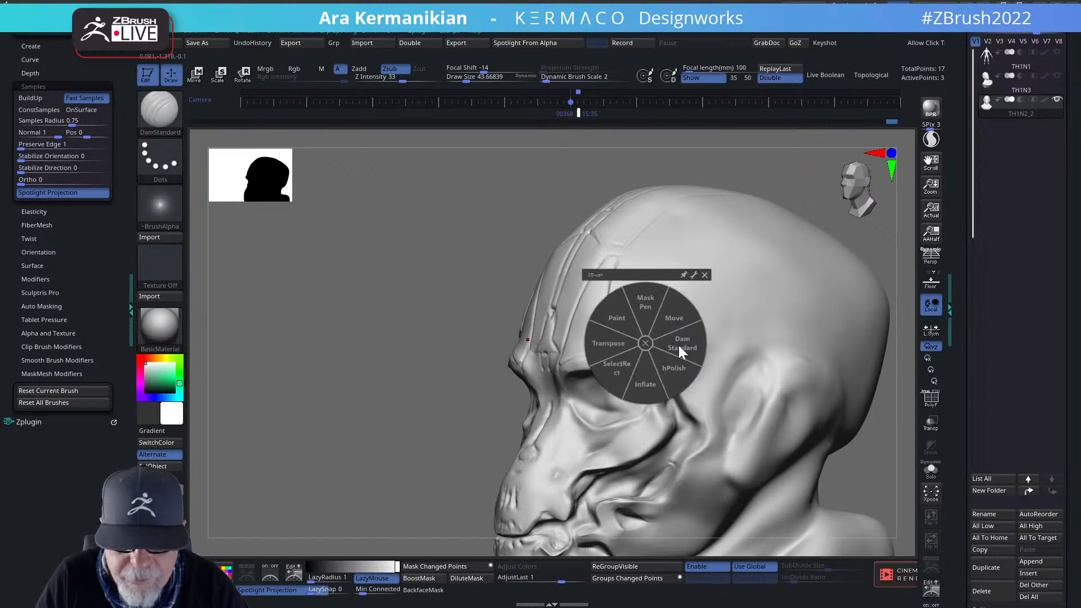
click(678, 371)
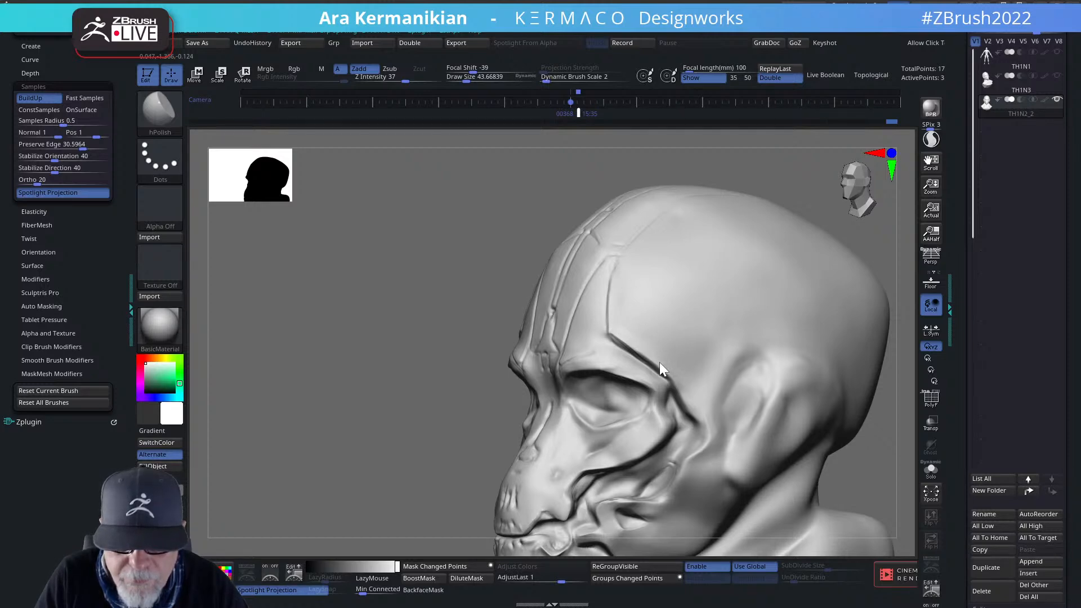
shift+drag(323, 377, 620, 325)
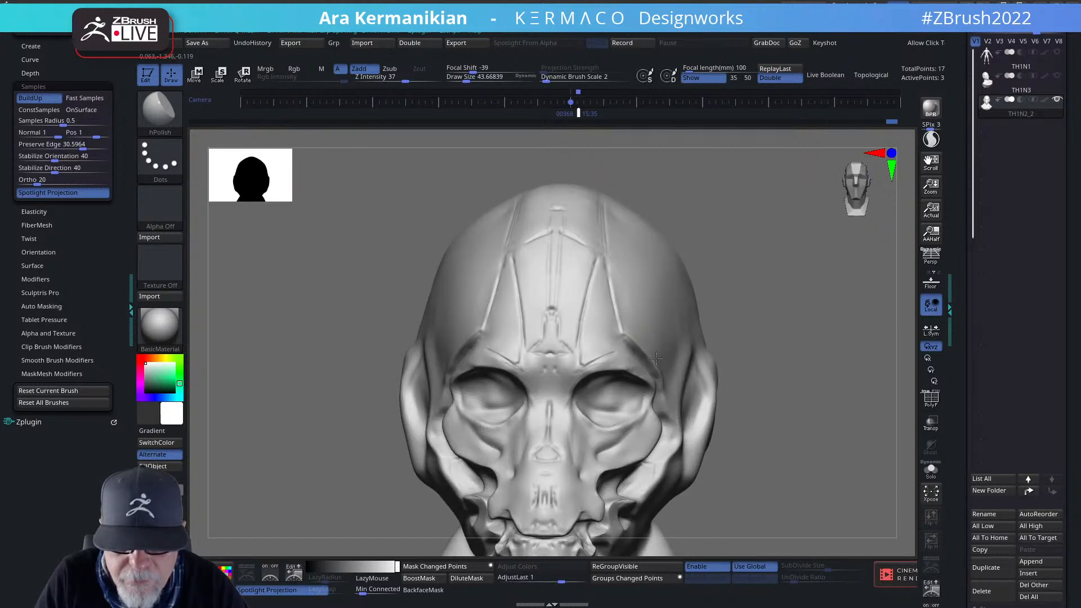
alt+drag(808, 431, 835, 410)
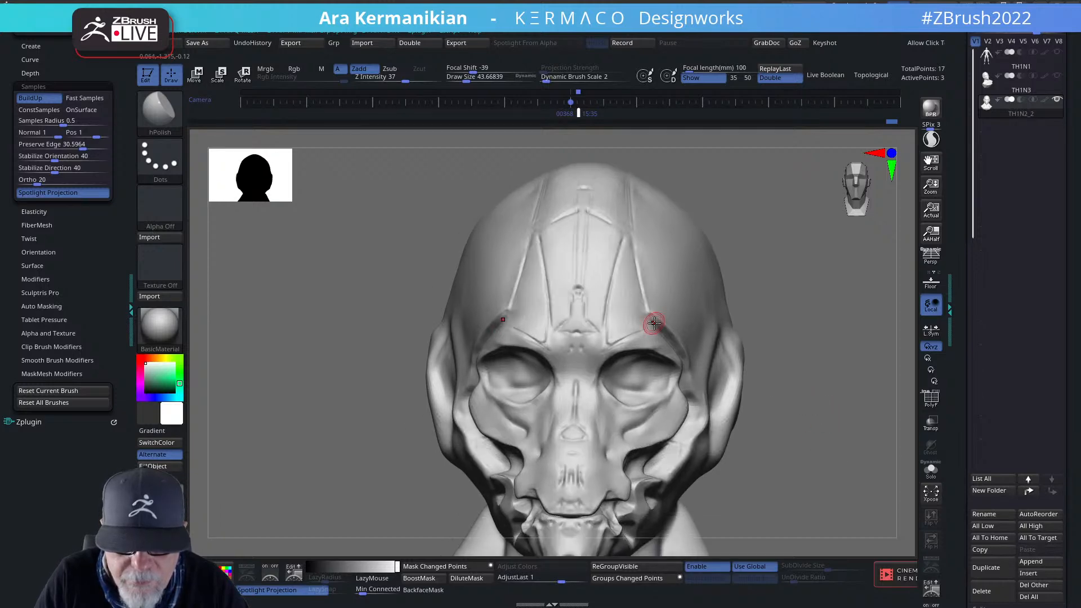
drag(653, 320, 666, 330)
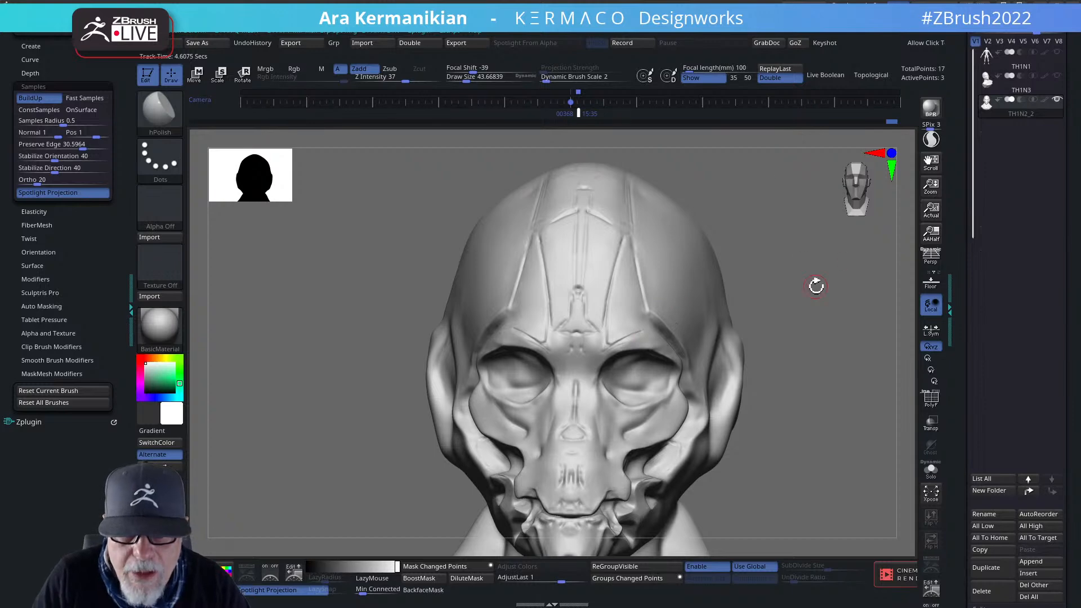
Sharpen the inner forehead panel lines from the brow toward the crown with DamStandard at a draw size of about 44.
mouse_move(817, 286)
mouse_down()
mouse_move(811, 270)
mouse_move(766, 265)
mouse_move(834, 187)
mouse_up()
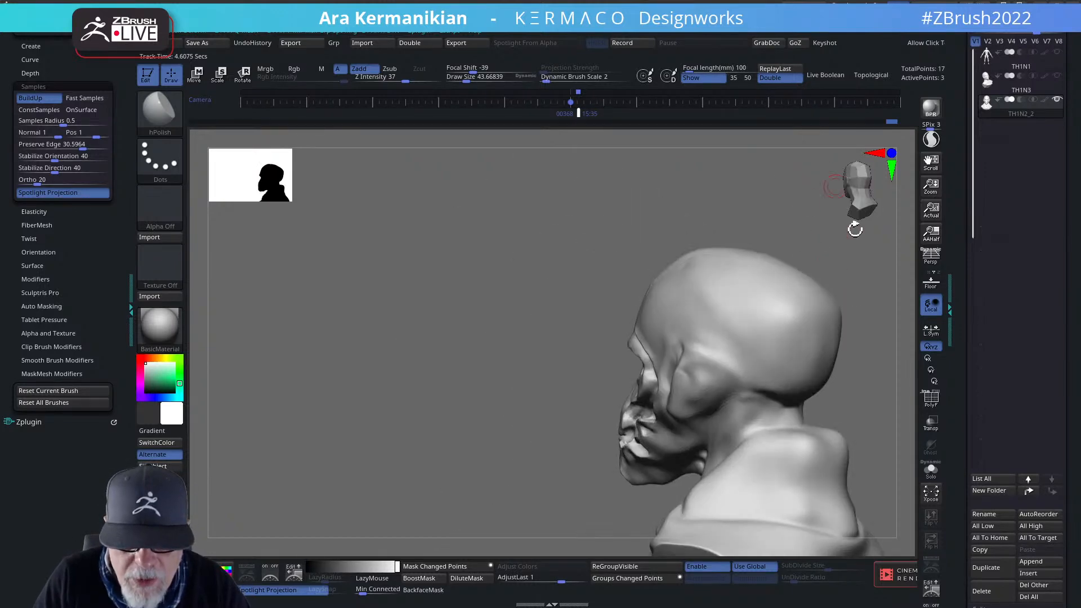
drag(855, 229, 811, 301)
key(f)
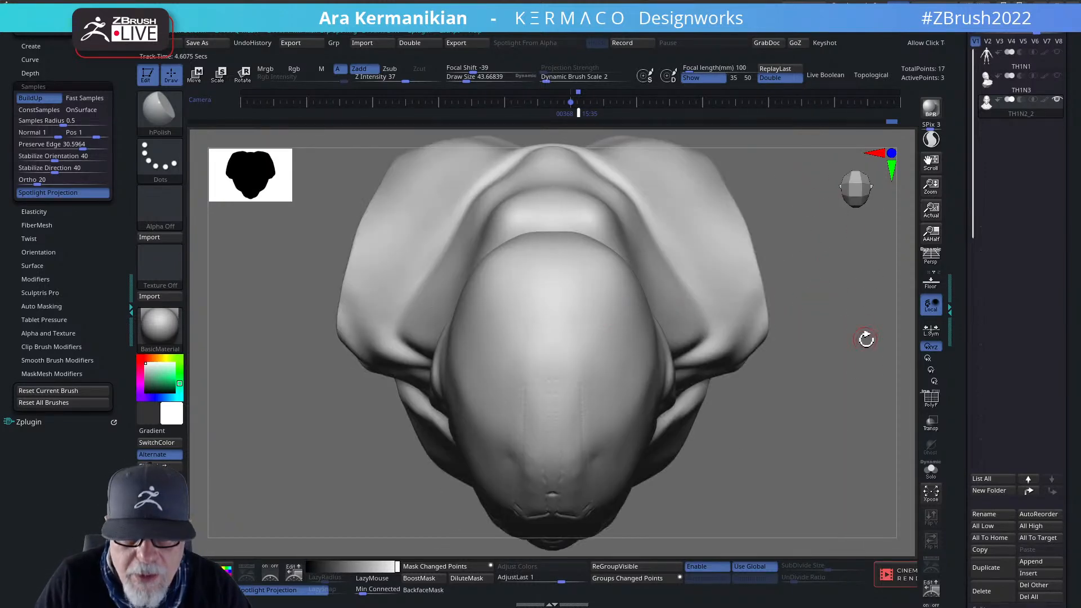
mouse_move(852, 381)
alt+mouse_down()
mouse_move(811, 370)
mouse_move(791, 414)
alt+mouse_up()
mouse_move(790, 414)
mouse_down()
mouse_move(872, 280)
mouse_move(818, 353)
mouse_move(745, 336)
mouse_move(807, 313)
mouse_move(734, 307)
mouse_move(531, 255)
mouse_up()
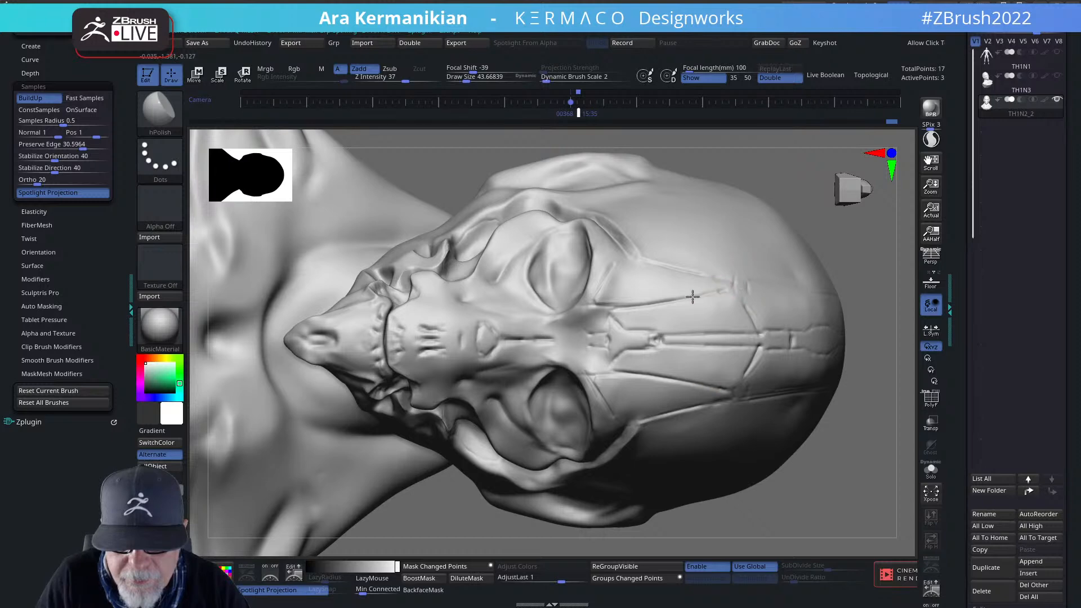
right_click(631, 311)
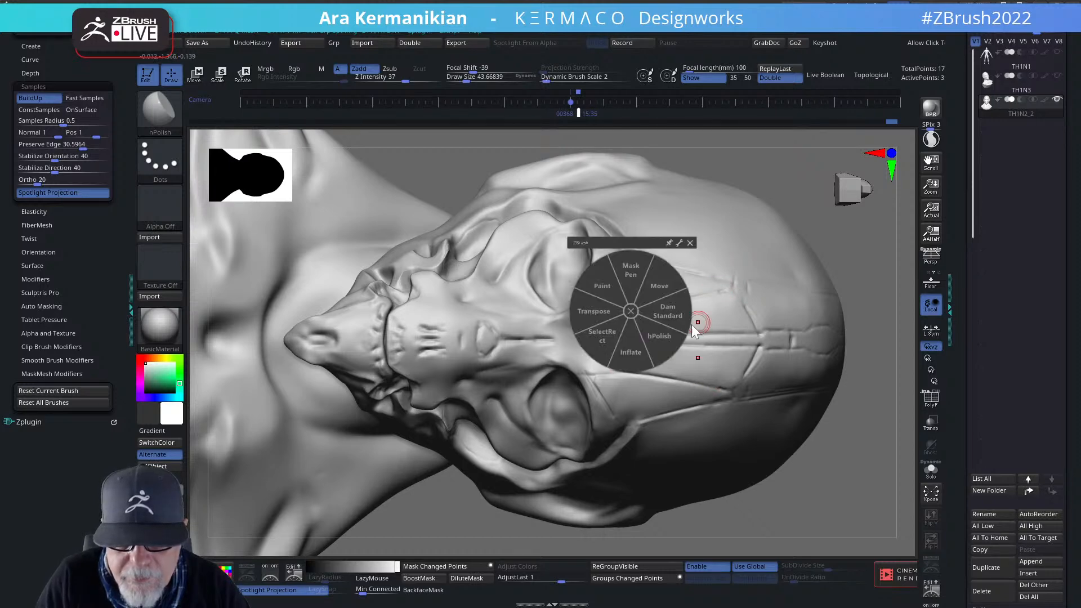
click(672, 309)
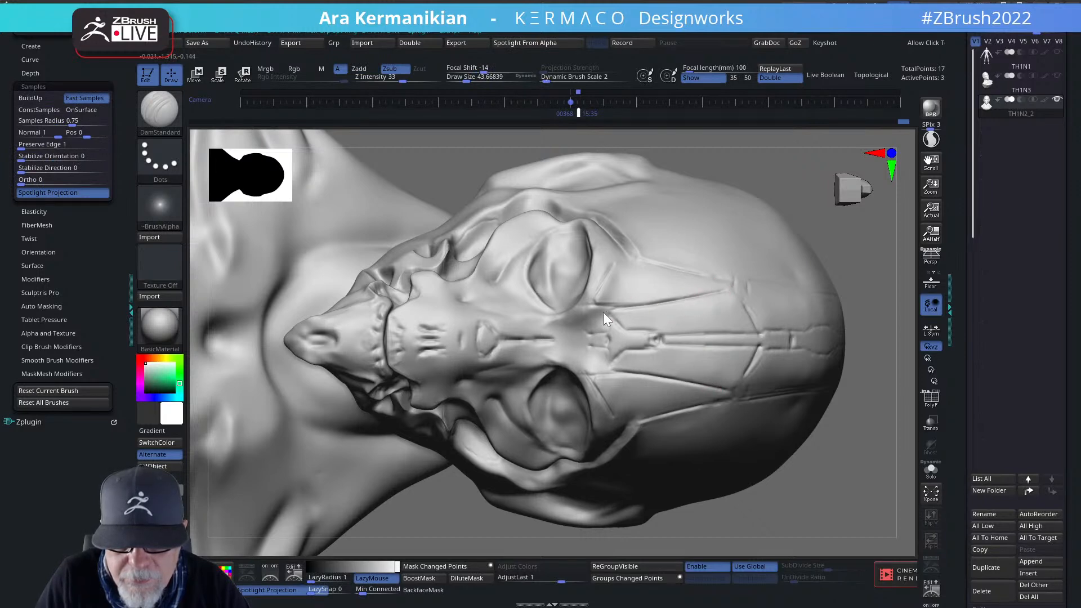
drag(627, 308, 739, 284)
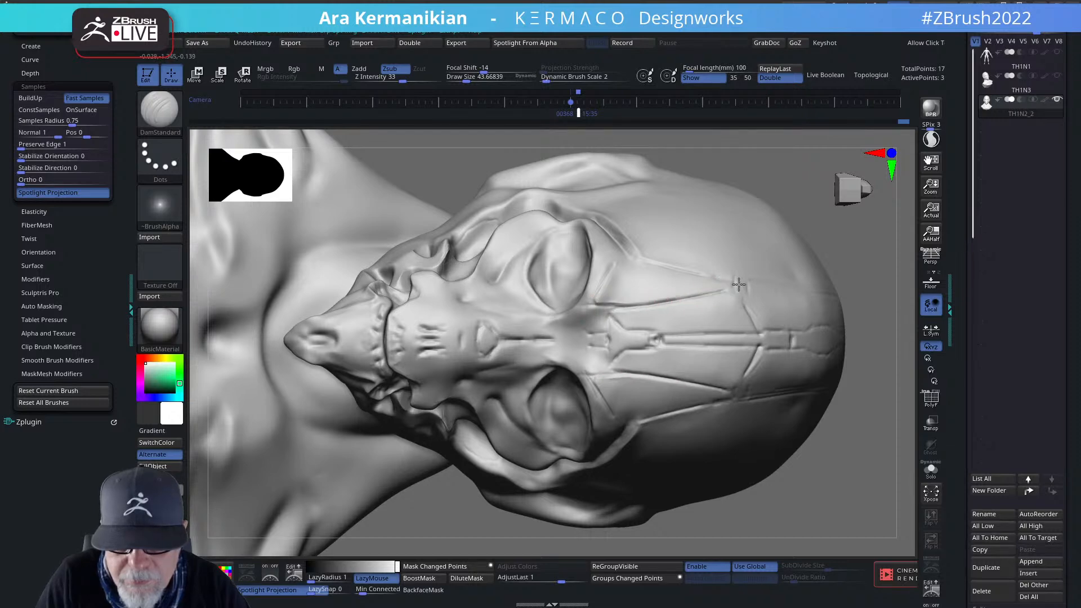
drag(668, 302, 700, 294)
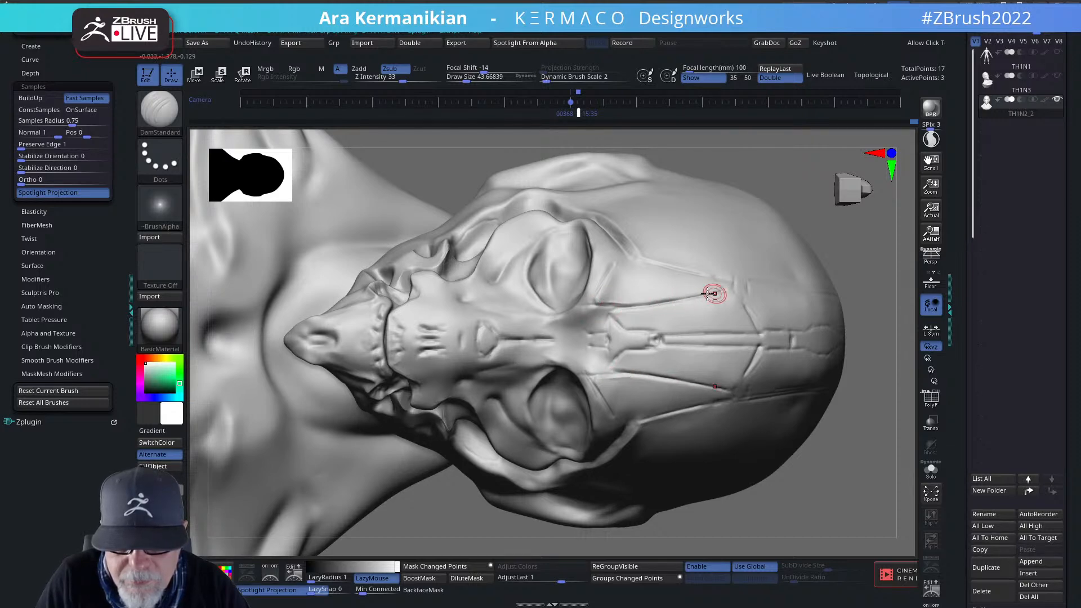
Carve the angled edges of the central forehead emblem above the nose bridge more crisply with DamStandard.
drag(865, 275, 821, 311)
alt+drag(372, 398, 338, 372)
drag(382, 410, 597, 361)
mouse_move(814, 338)
mouse_down()
mouse_move(800, 395)
mouse_move(823, 355)
mouse_up()
drag(831, 310, 854, 327)
alt+drag(856, 324, 839, 355)
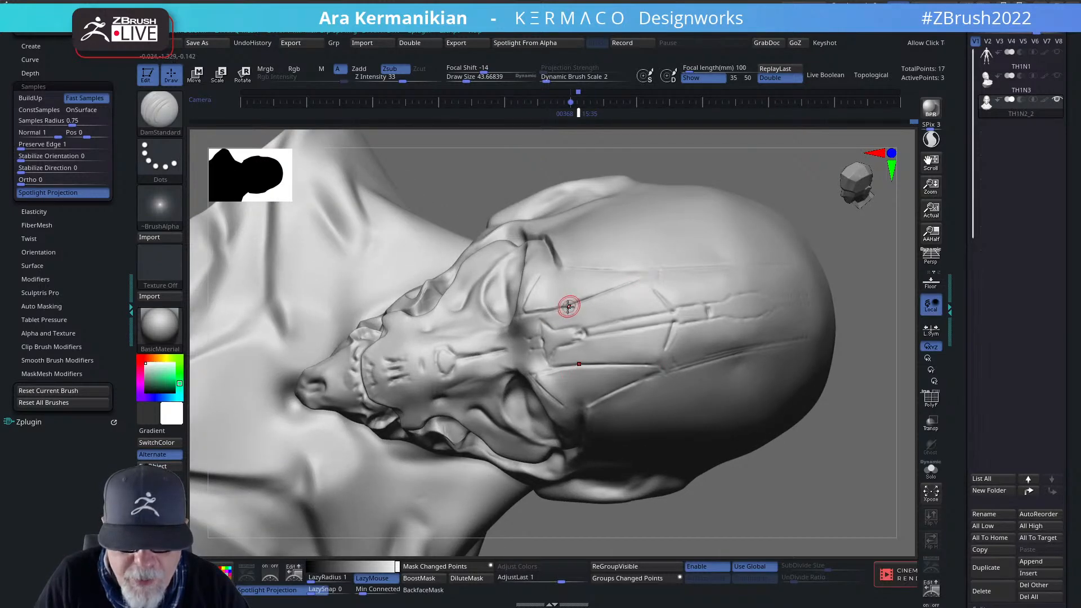
drag(860, 449, 887, 442)
alt+drag(887, 442, 846, 441)
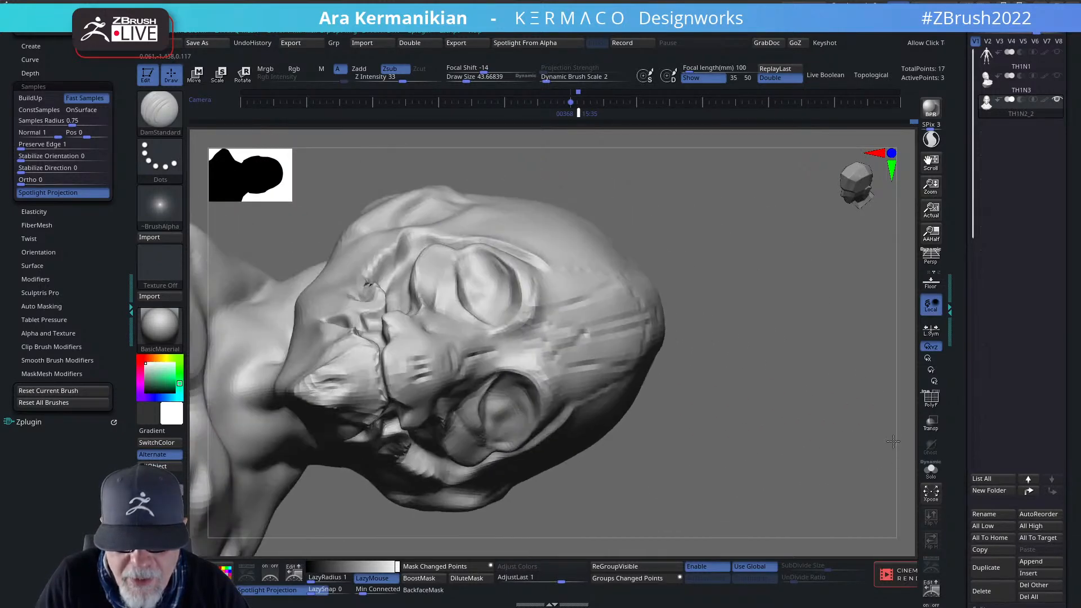
alt+drag(828, 400, 826, 395)
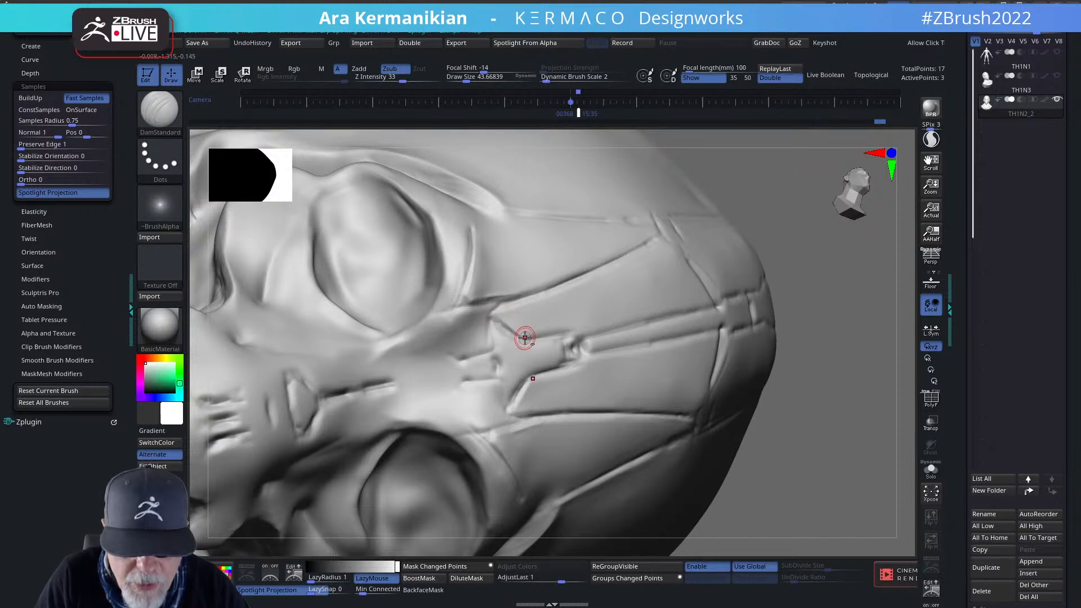
mouse_move(525, 338)
mouse_down()
mouse_move(571, 331)
mouse_move(537, 356)
mouse_up()
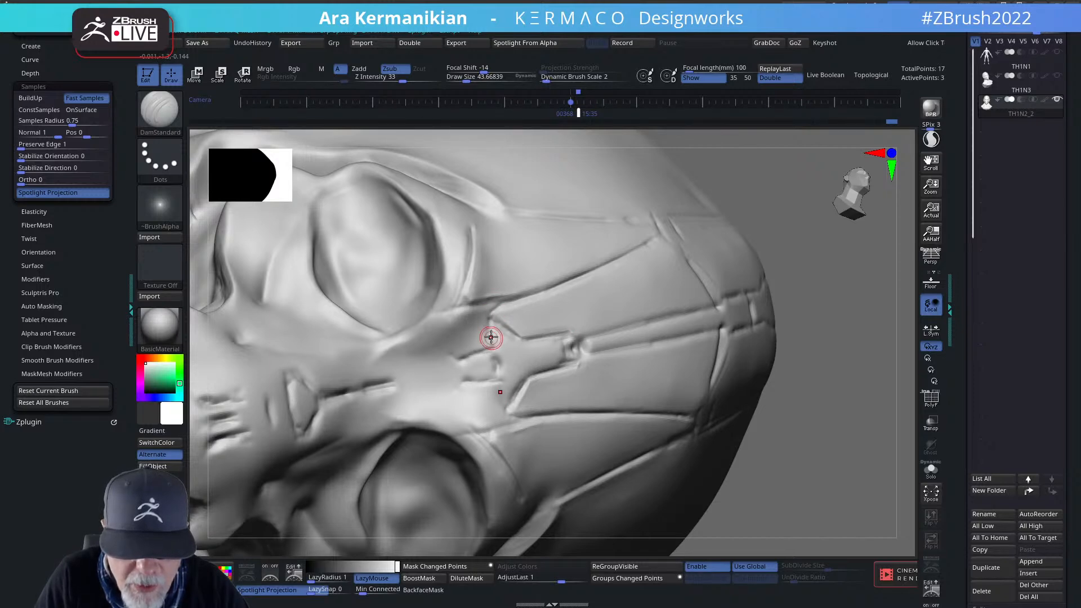
Smooth the crease along the lower rim of the eye sockets.
key(f)
mouse_move(782, 448)
mouse_down()
mouse_move(779, 316)
mouse_move(816, 408)
mouse_move(825, 324)
mouse_move(739, 321)
mouse_move(810, 297)
mouse_move(833, 306)
mouse_move(772, 290)
mouse_move(768, 260)
mouse_move(872, 277)
mouse_move(792, 268)
mouse_move(828, 290)
mouse_move(770, 295)
mouse_up()
mouse_move(868, 298)
alt+mouse_down()
mouse_move(705, 304)
mouse_move(784, 316)
alt+mouse_up()
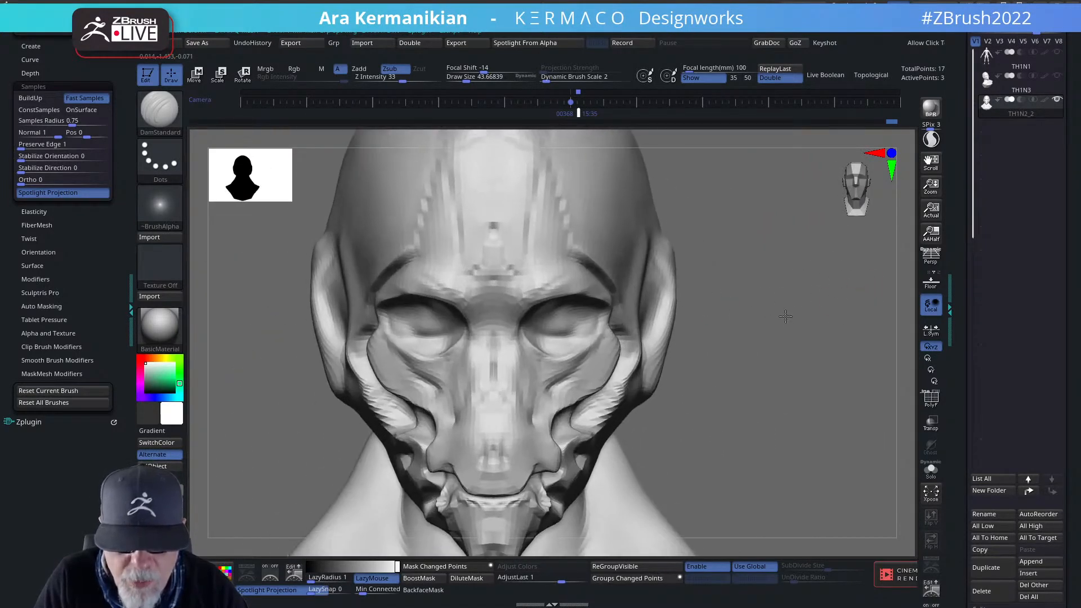
alt+drag(777, 376, 622, 405)
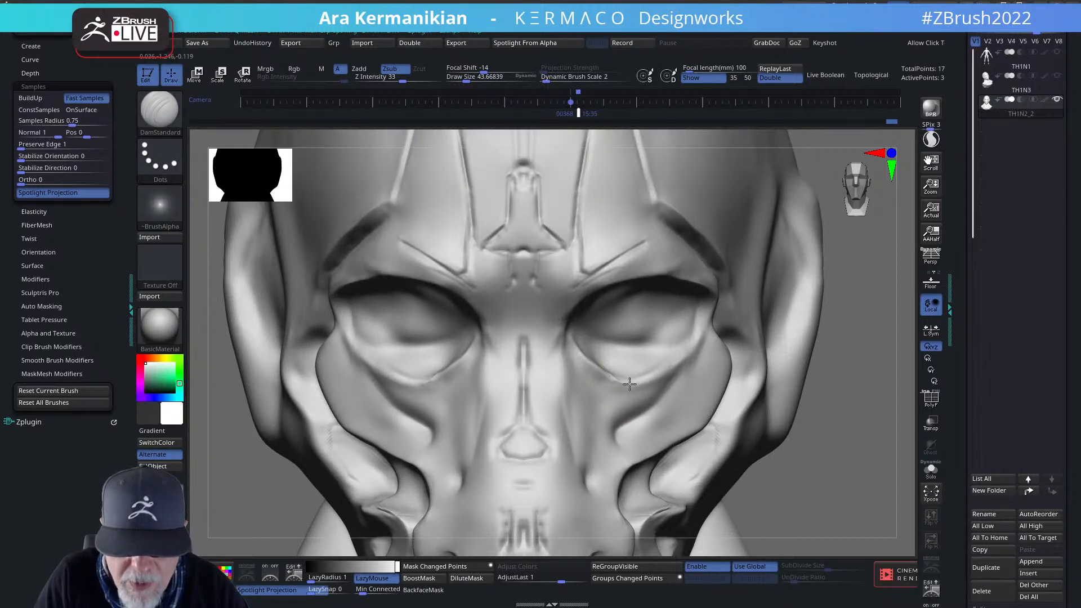
key(shift)
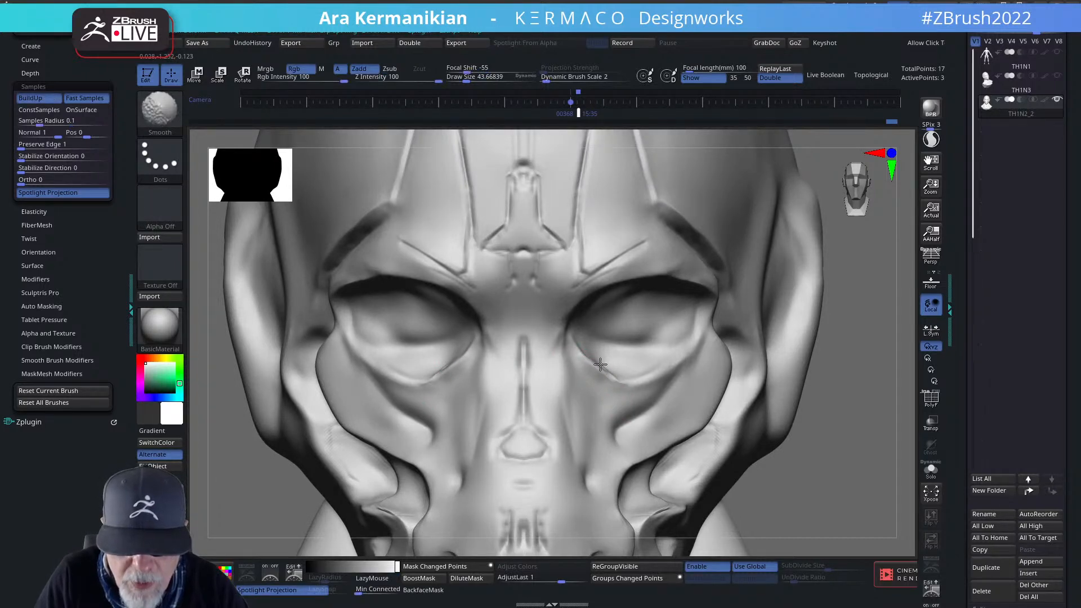
shift+drag(635, 391, 614, 376)
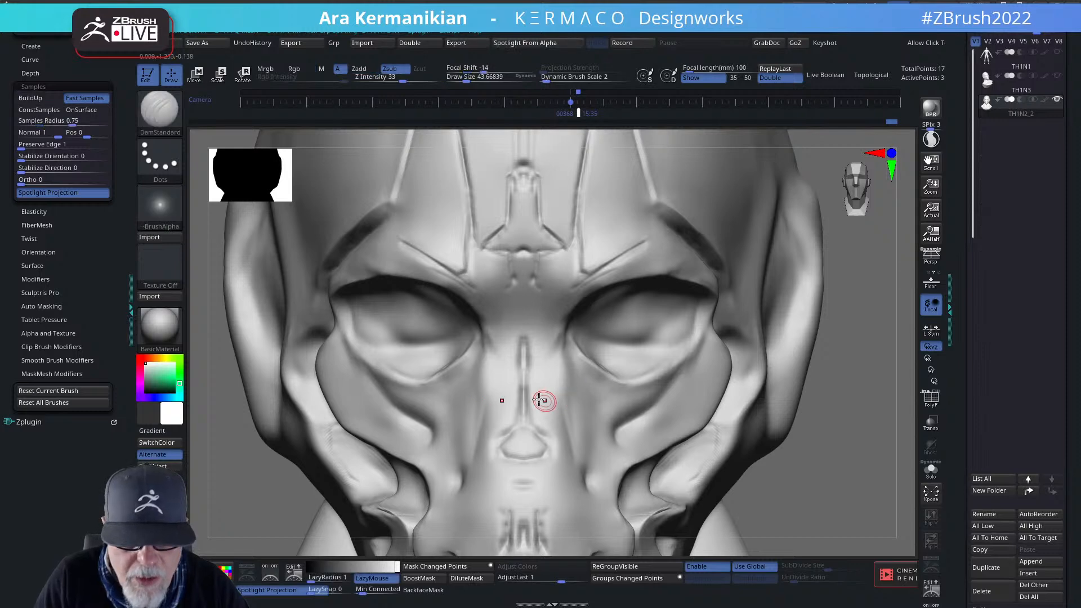
Polish the lower eye socket rims with hPolish, working from the front and three-quarter views.
right_click(449, 373)
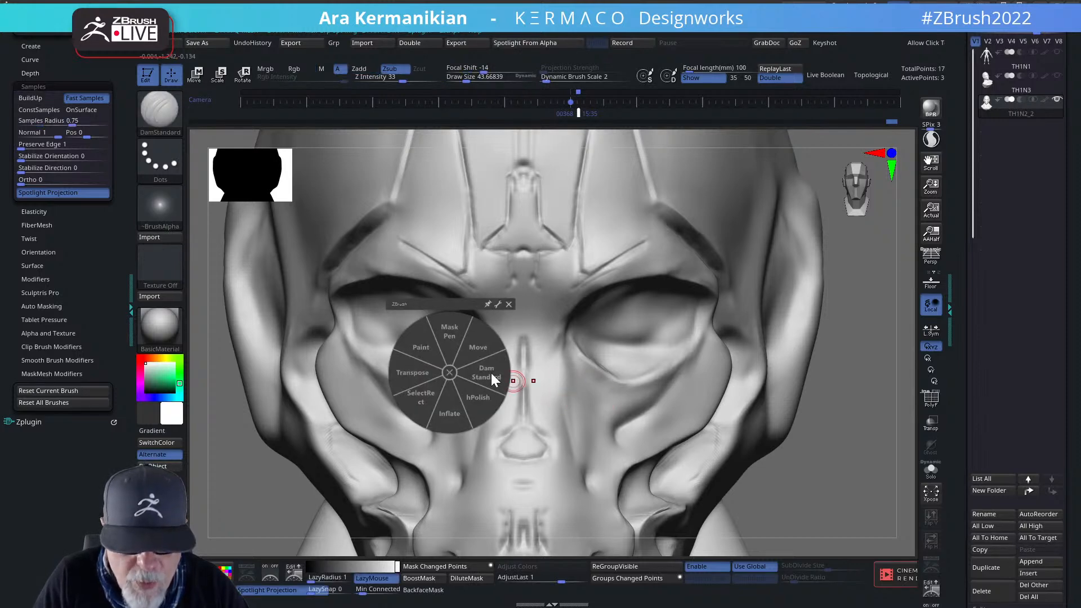
click(486, 400)
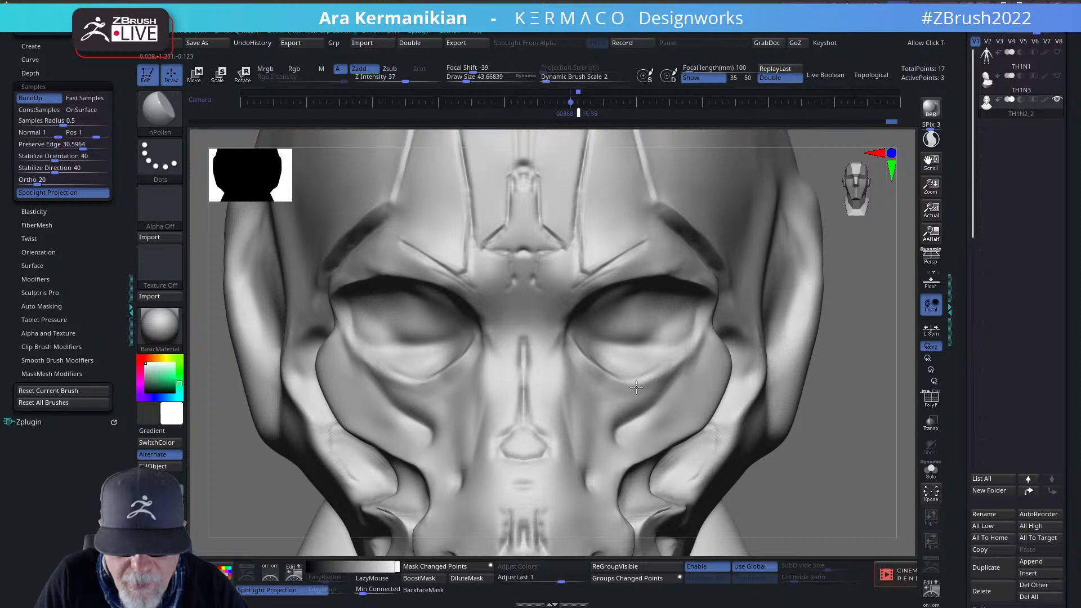
key(f)
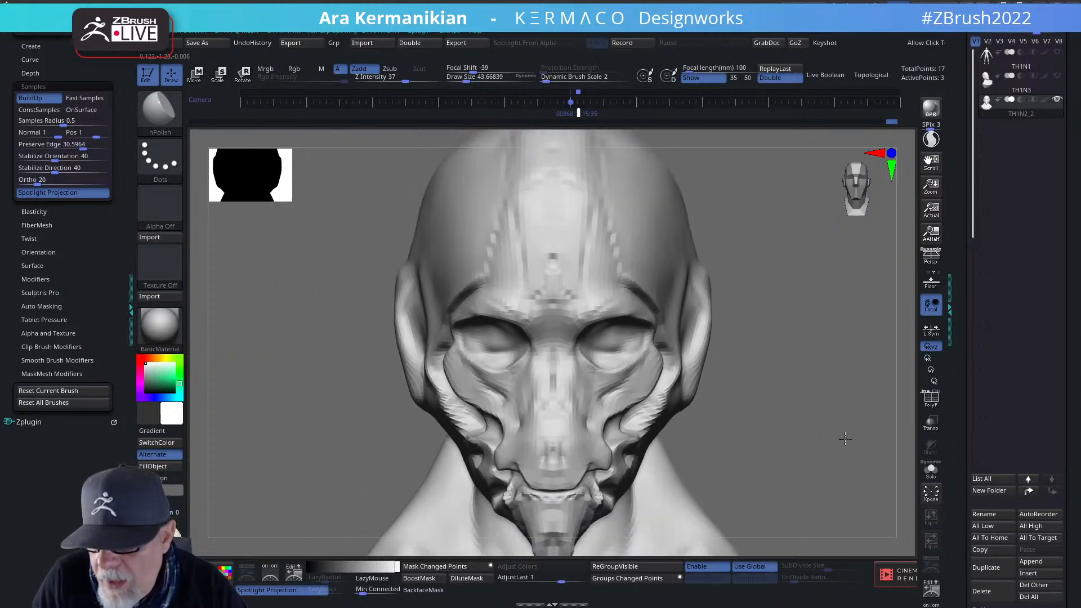
alt+drag(802, 380, 695, 355)
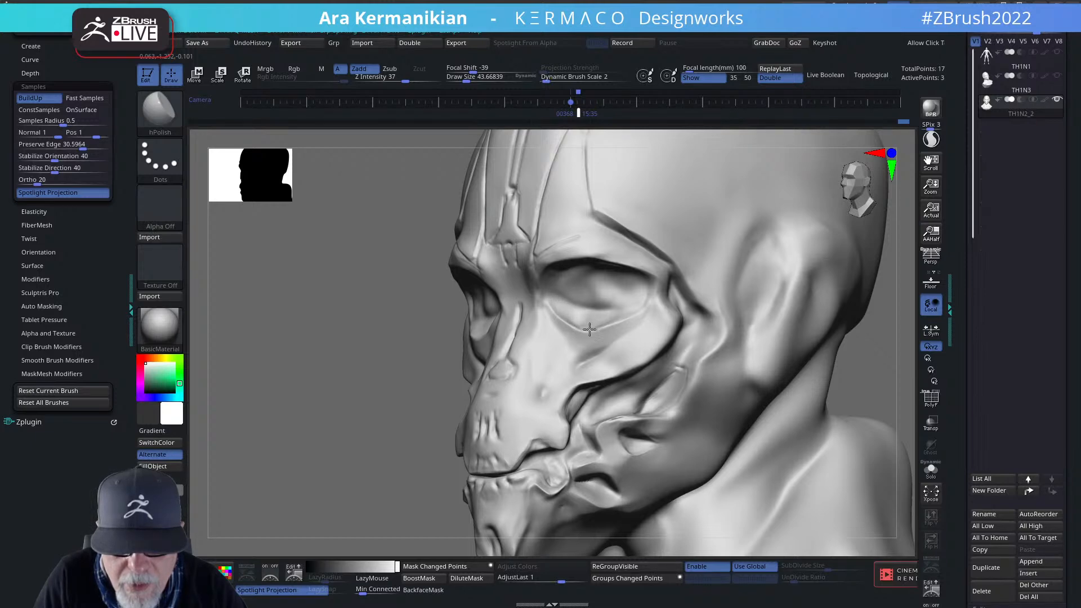
drag(343, 389, 416, 437)
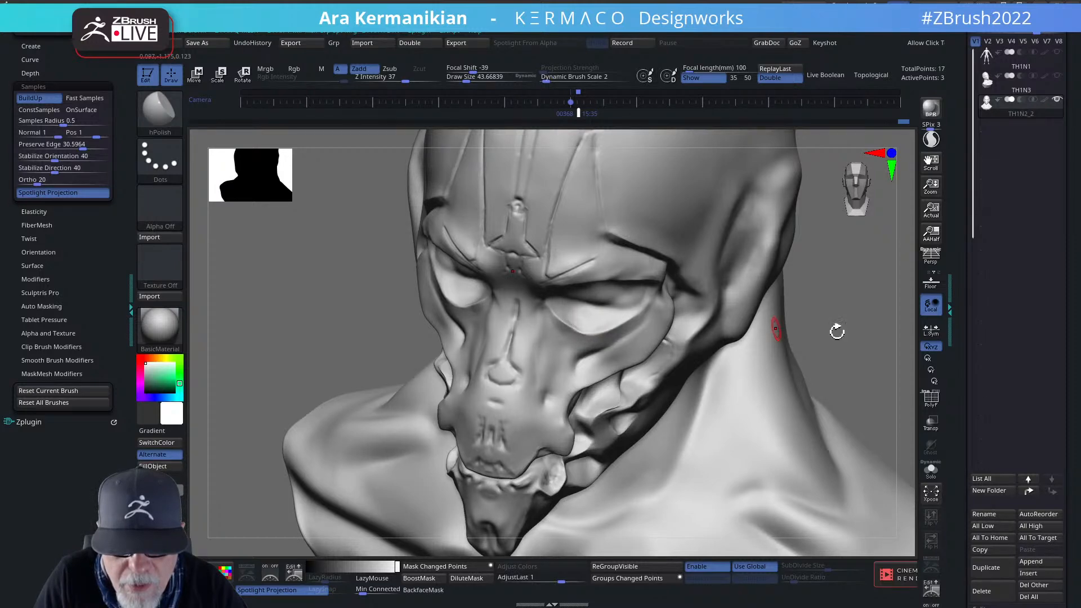
alt+drag(901, 328, 831, 302)
drag(831, 302, 957, 303)
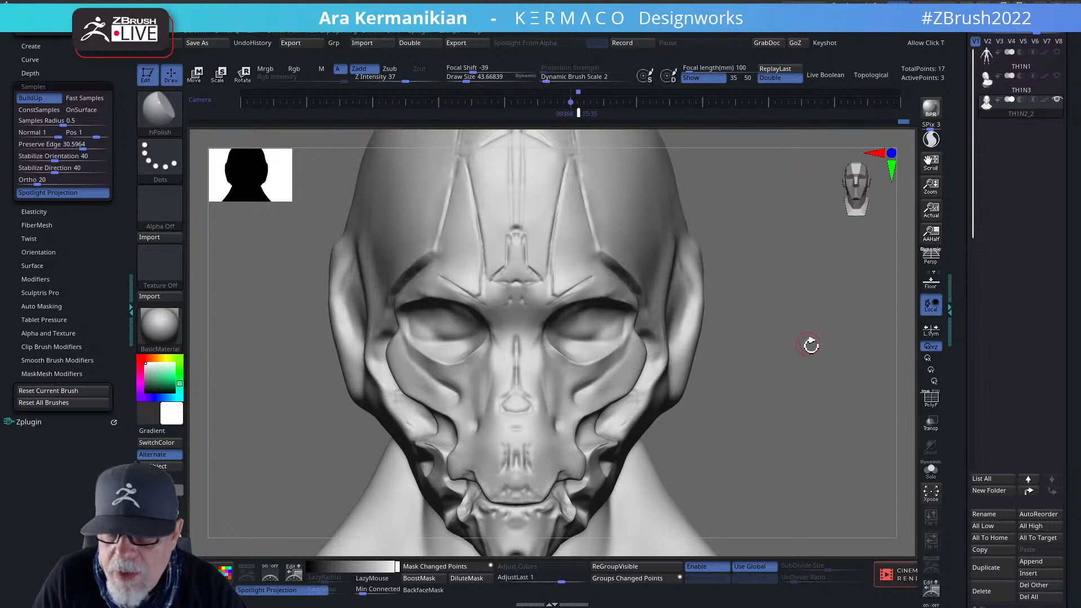
Insert a PolyMesh3D subtool beside the bust and turn it into a sphere with the 32-segment sphere preset.
mouse_move(811, 343)
alt+mouse_down()
mouse_move(843, 336)
mouse_move(796, 338)
alt+mouse_up()
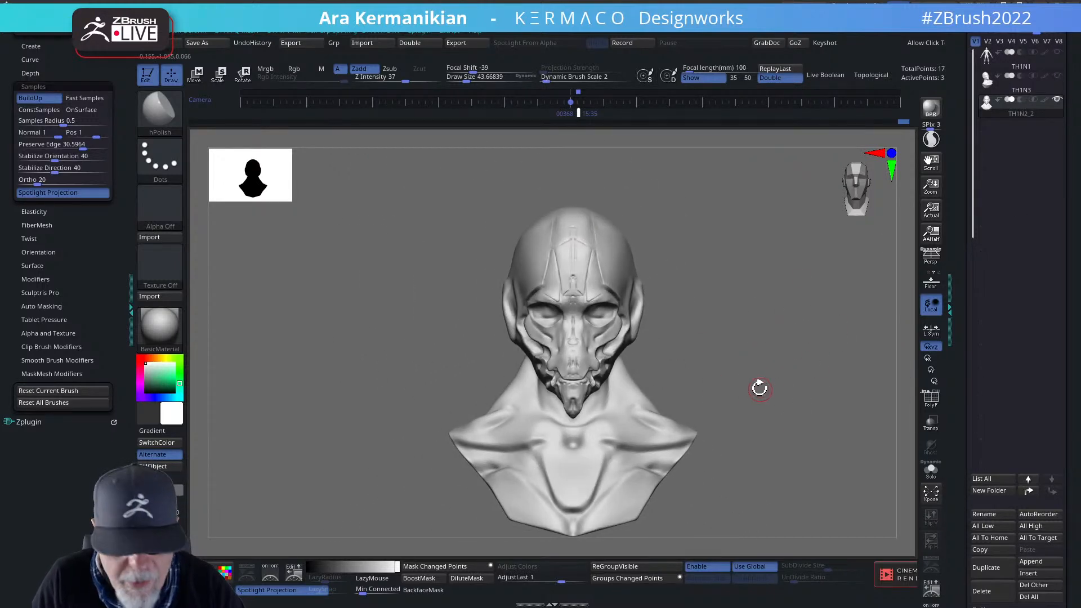
key(ctrl+space)
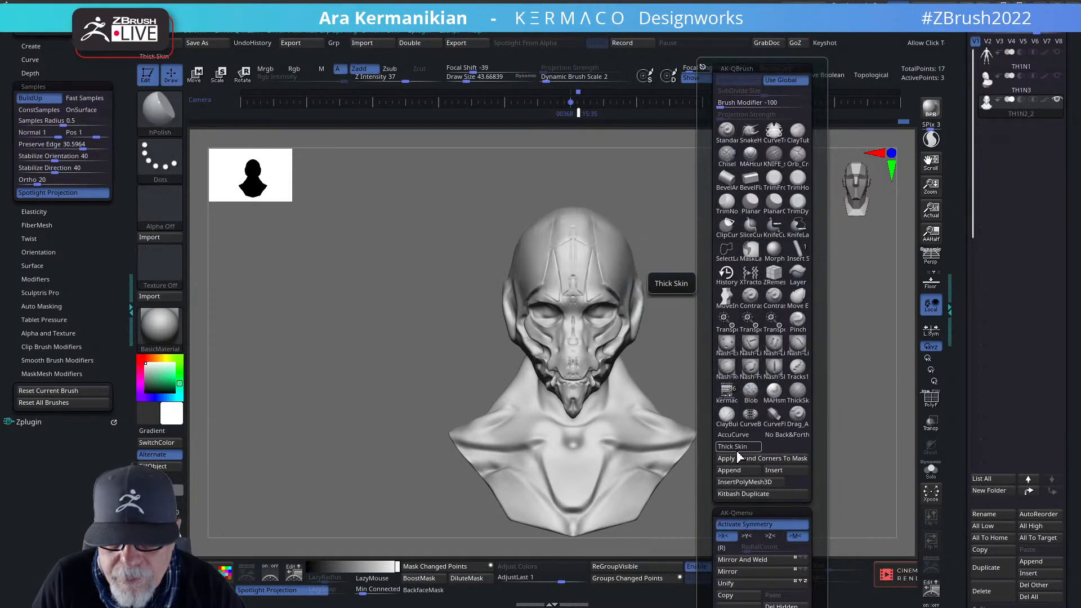
click(745, 495)
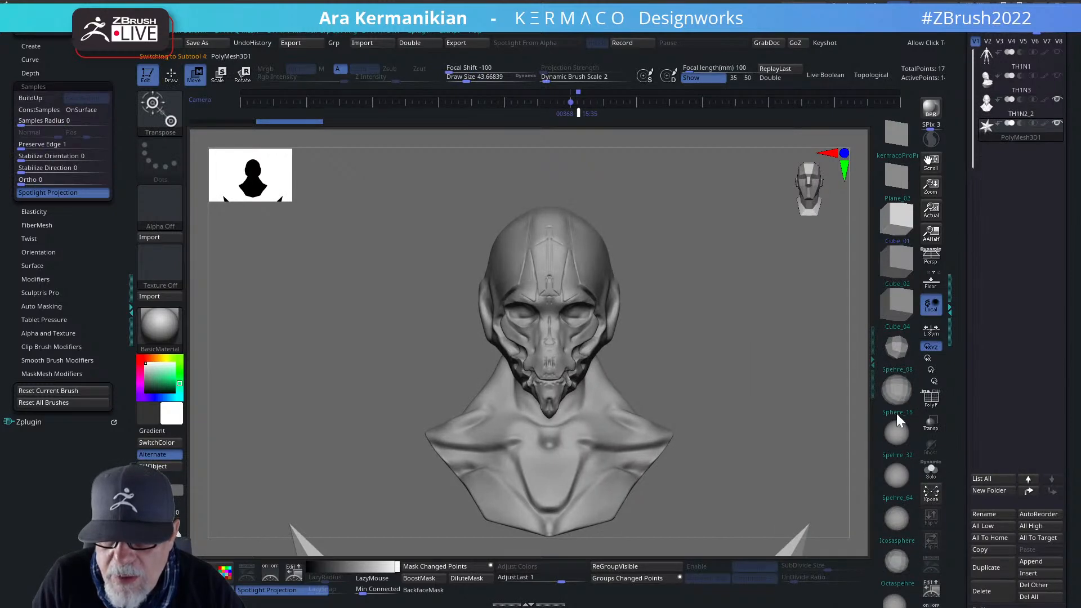
click(896, 435)
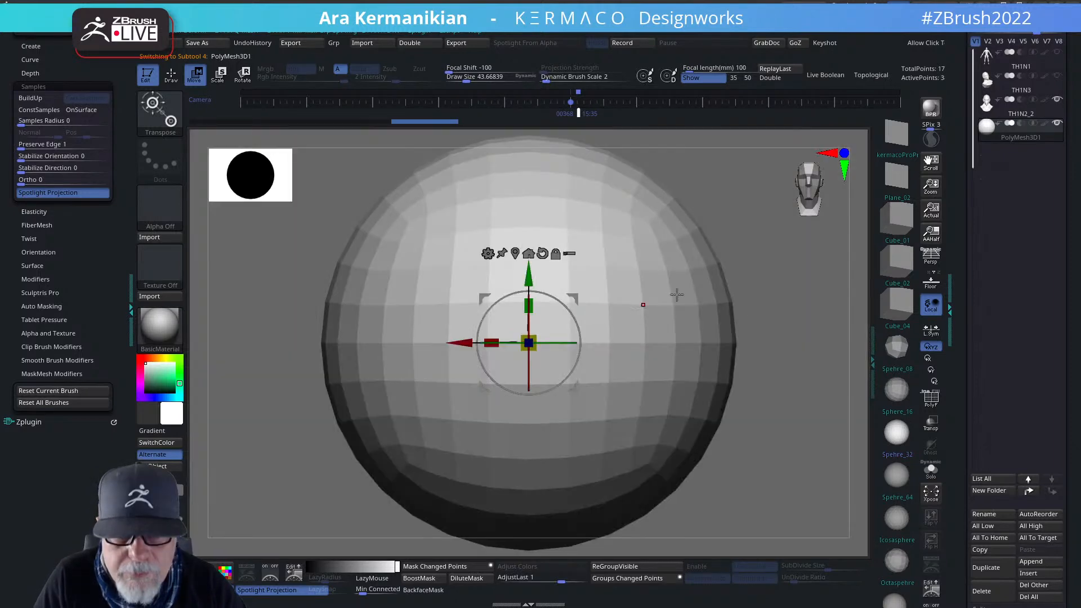
Scale the sphere subtool down uniformly in two passes until it is small relative to the bust.
alt+drag(826, 316, 767, 309)
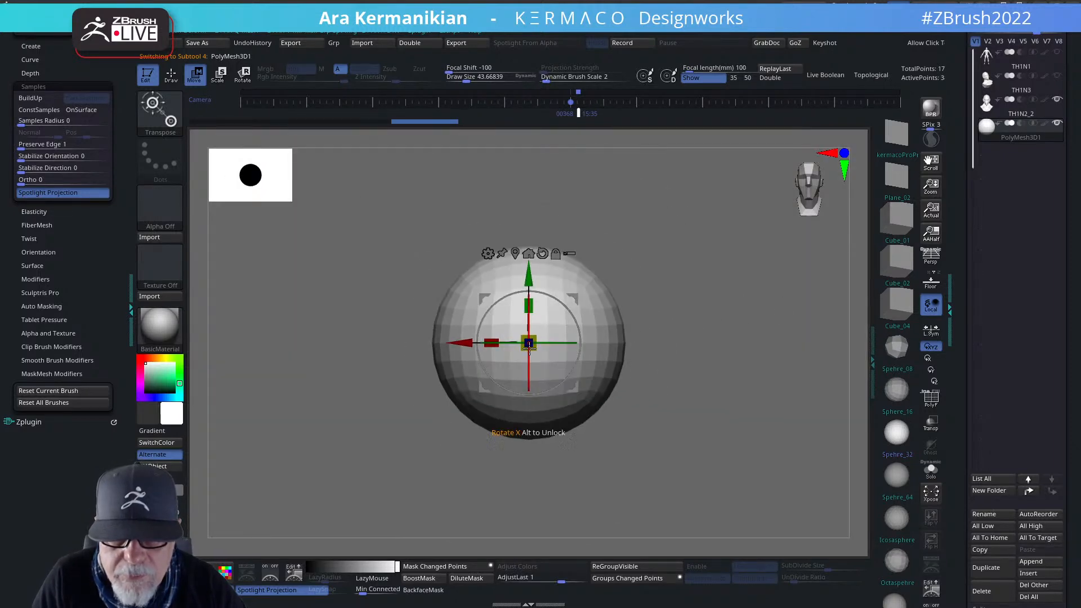
drag(536, 338, 435, 374)
alt+drag(727, 329, 828, 352)
alt+drag(764, 280, 746, 445)
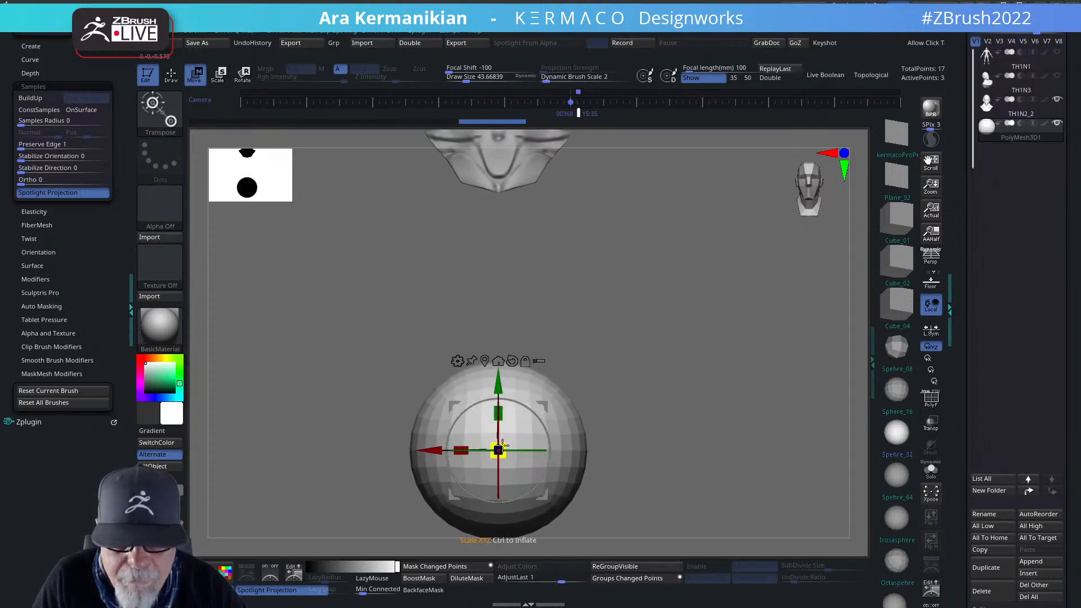
drag(503, 449, 419, 478)
Raise the small sphere from below the bust to eye level inside the head.
drag(498, 385, 498, 181)
alt+drag(773, 169, 837, 444)
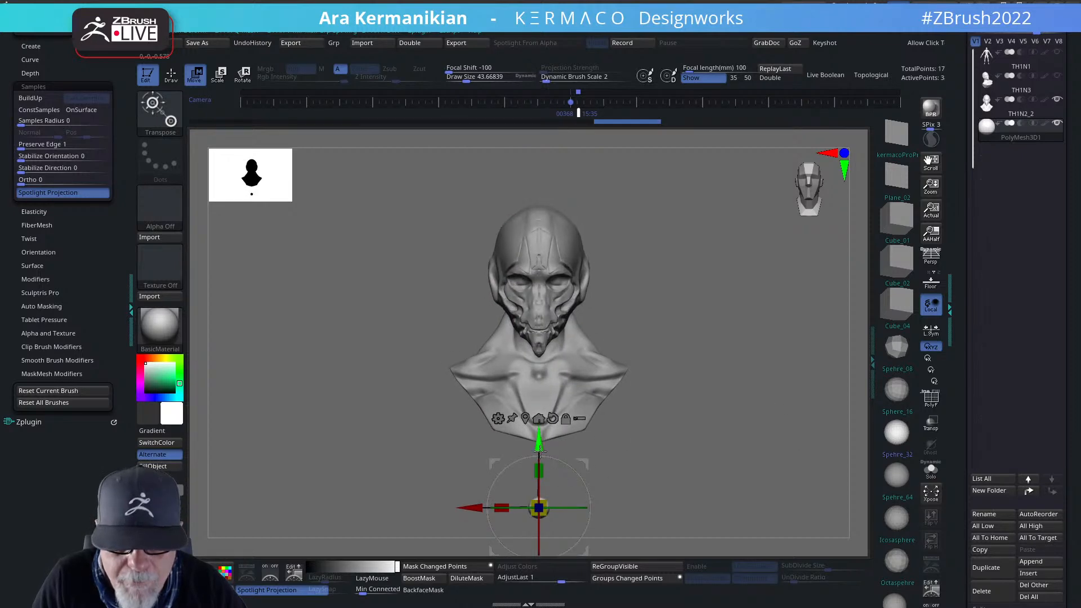
drag(540, 454, 539, 220)
key(ctrl+z)
Move the sphere forward in side view to the depth of the eye sockets, with transparency on.
shift+drag(789, 284, 717, 294)
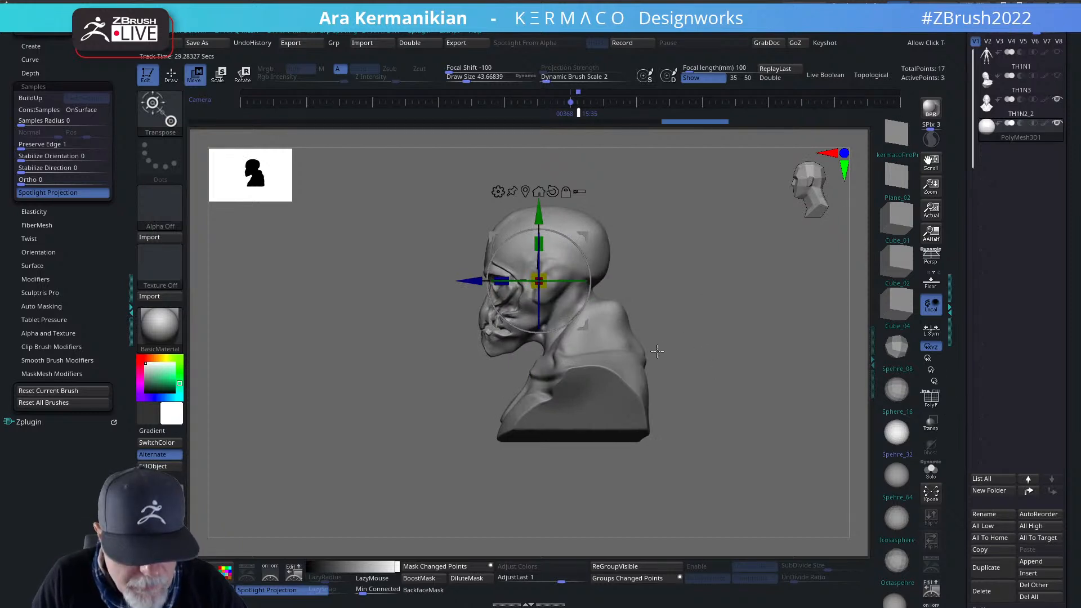
key(q)
key(b)
key(m)
key(v)
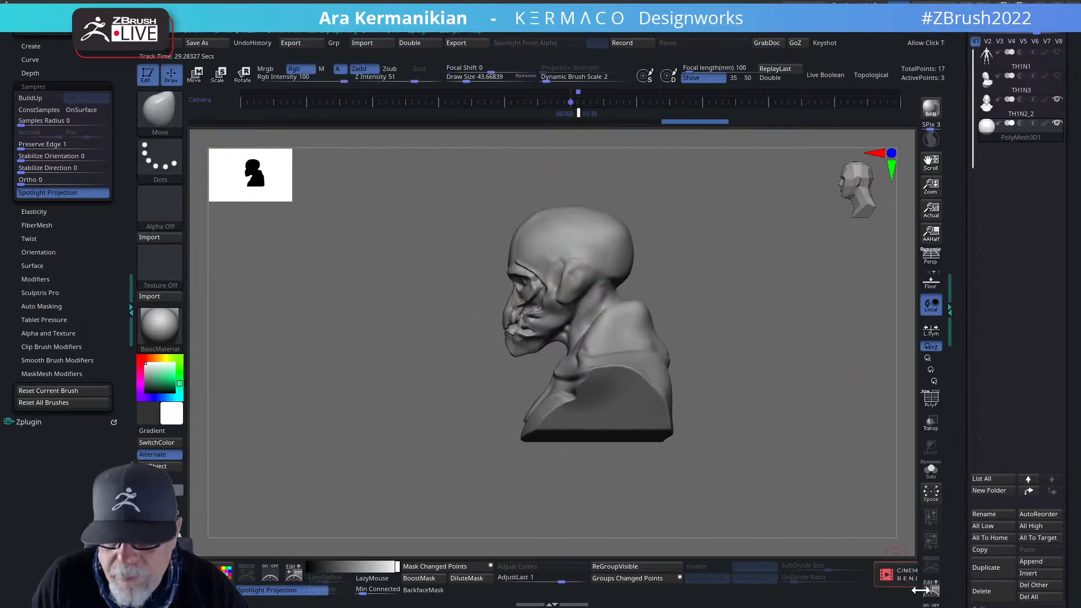
click(932, 432)
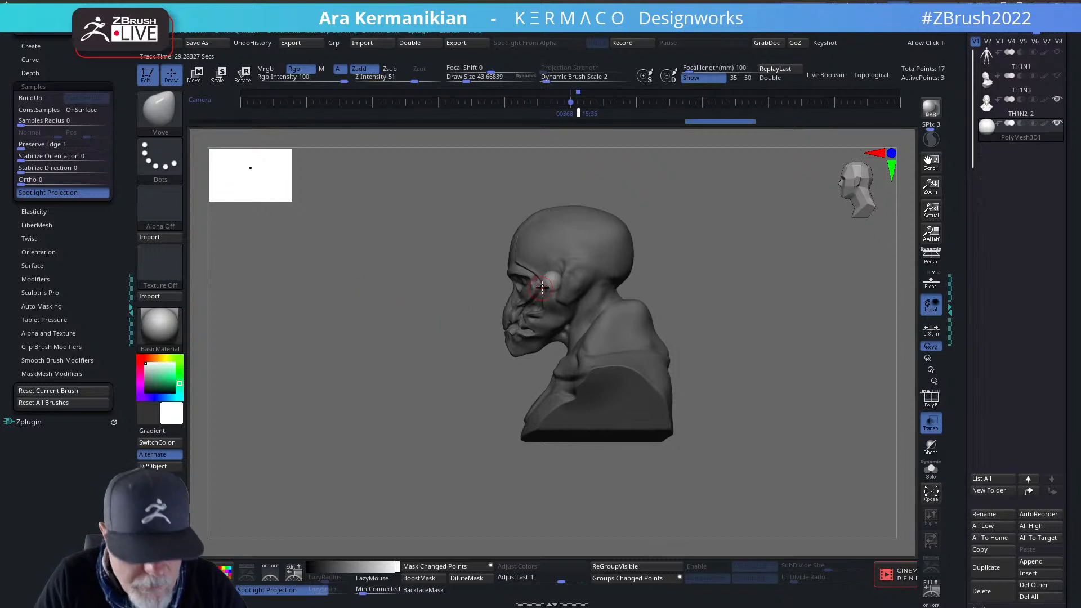
key(w)
drag(496, 280, 469, 280)
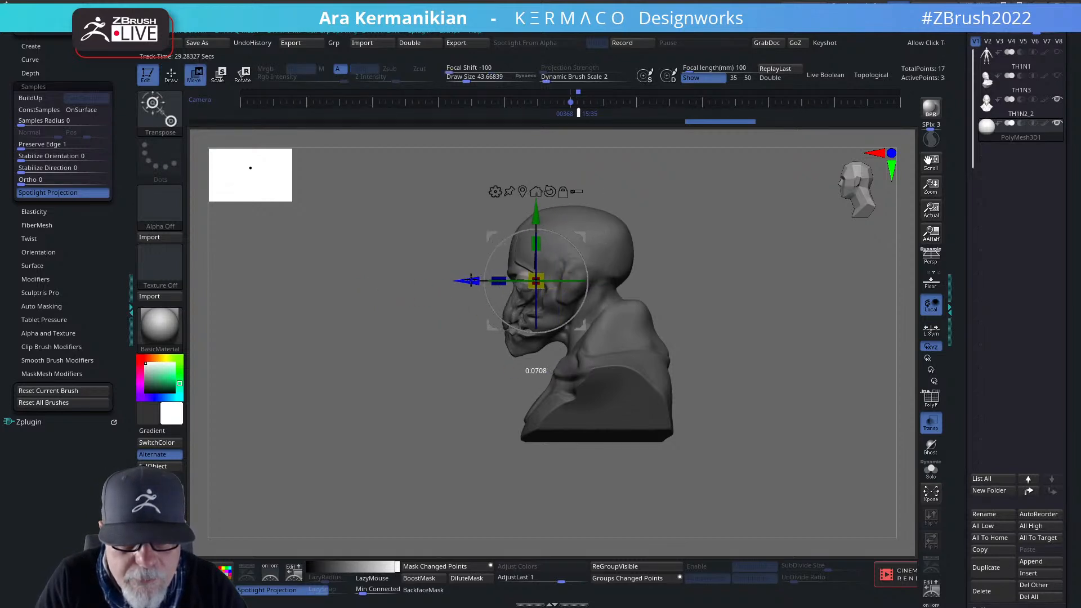
Shift the sphere sideways in front view from the nose bridge into the bust's right eye socket.
shift+drag(784, 303, 849, 301)
alt+drag(787, 278, 403, 329)
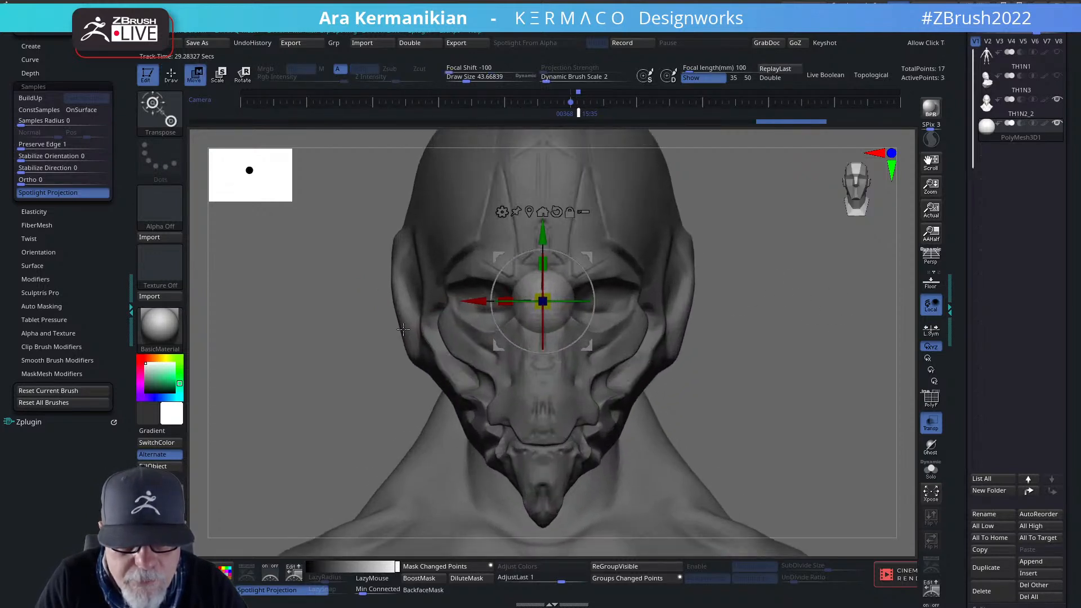
drag(488, 304, 431, 303)
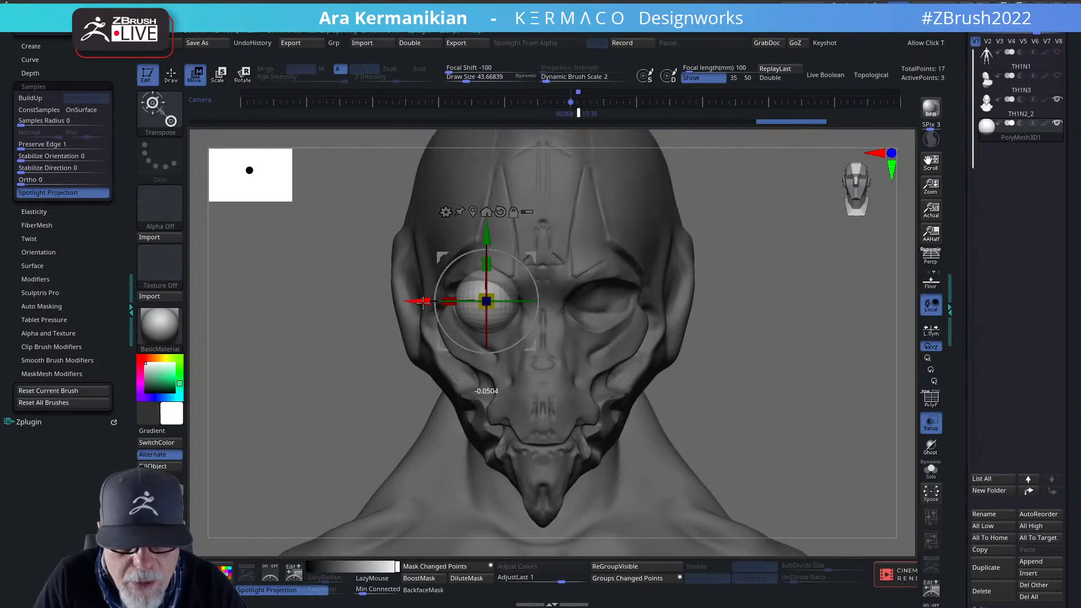
Fine-tune the sphere's size, depth and sideways placement so it sits inside the eye socket, finishing with transparency off.
shift+drag(787, 333, 845, 333)
drag(548, 302, 542, 303)
shift+drag(784, 316, 727, 316)
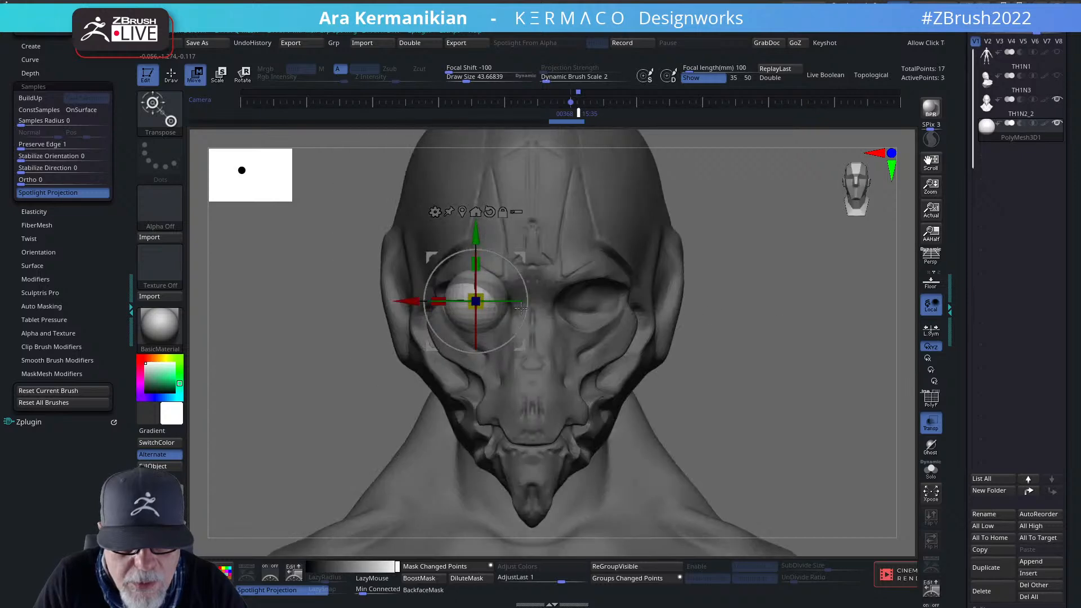
drag(477, 301, 489, 299)
drag(405, 303, 417, 302)
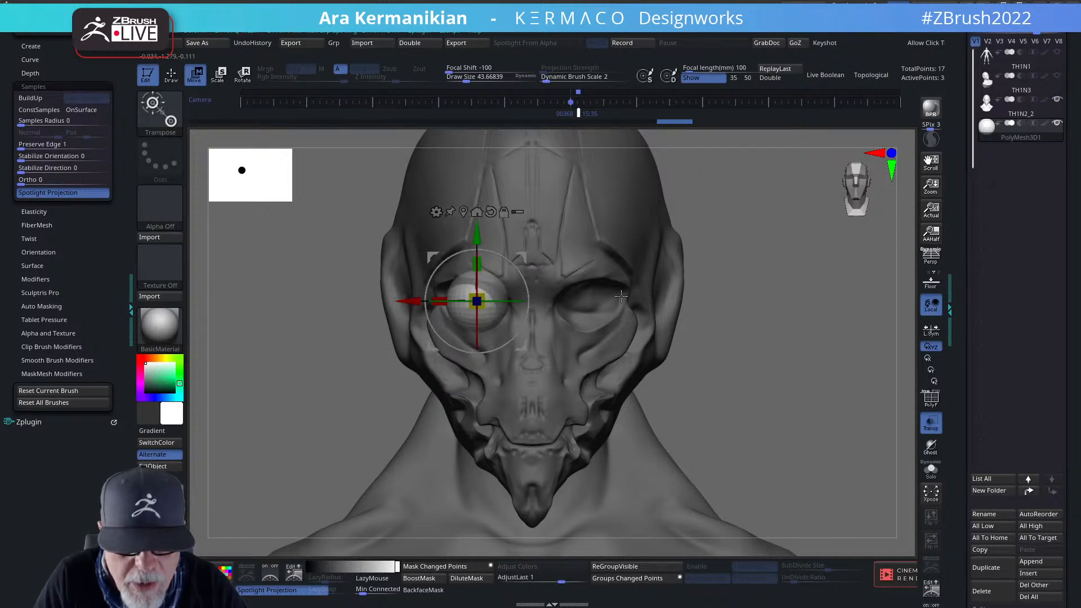
mouse_move(803, 343)
mouse_down()
mouse_move(779, 334)
mouse_move(837, 334)
mouse_move(816, 335)
mouse_up()
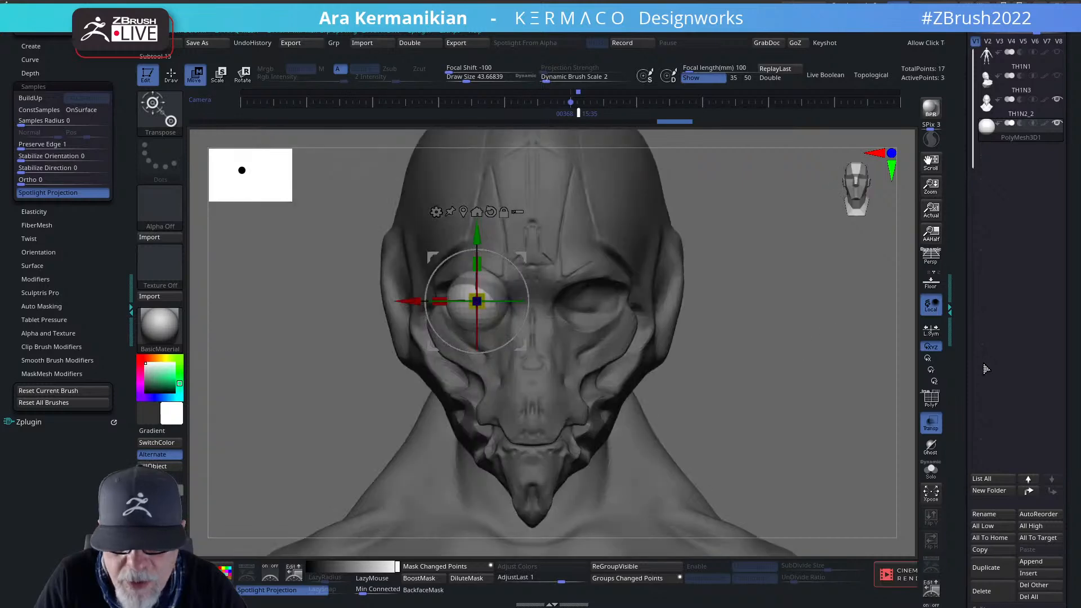
click(932, 423)
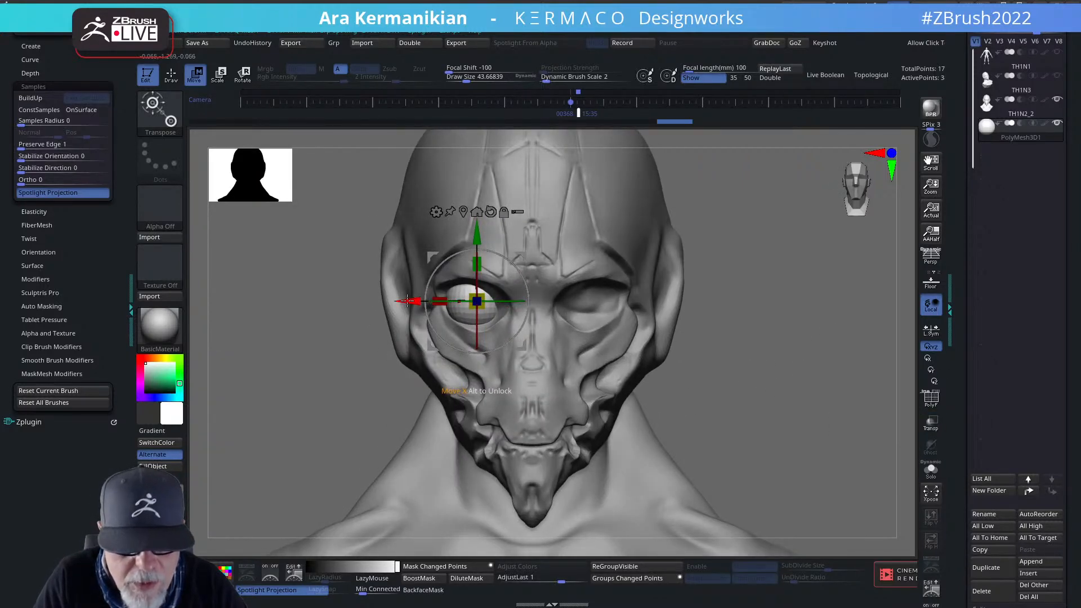
drag(410, 302, 413, 301)
Mirror and weld the eyeball across to the opposite socket and preview it smoothed with Dynamic Subdiv.
key(ctrl+q)
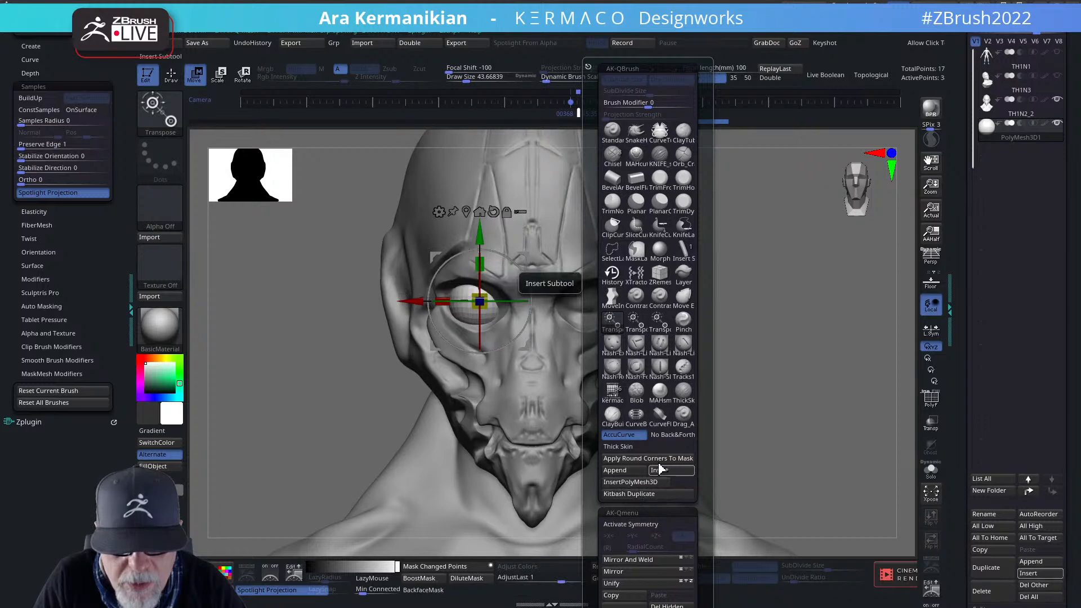
click(642, 560)
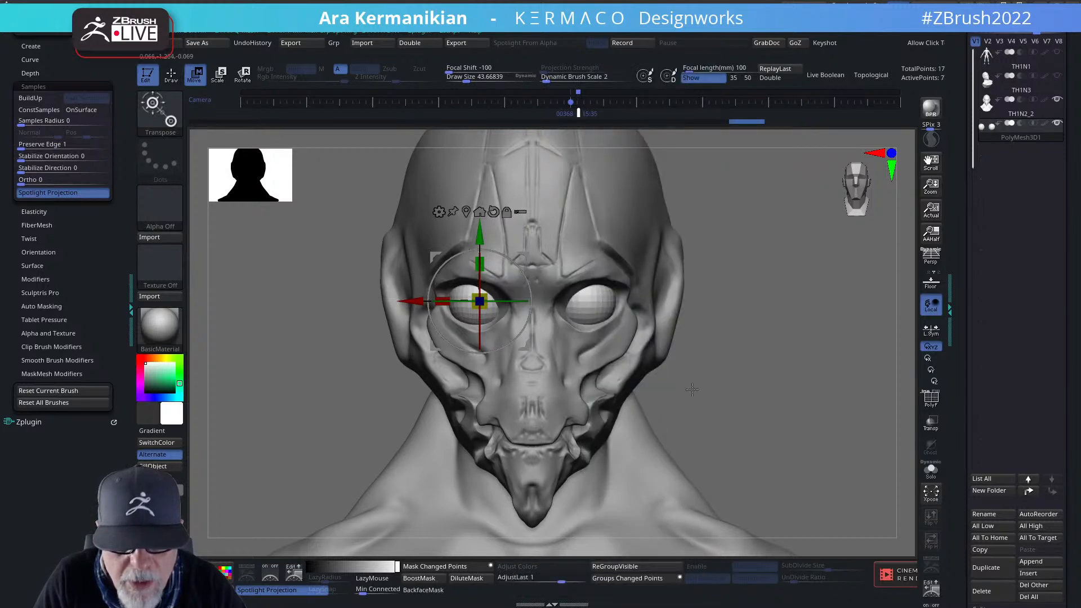
key(d)
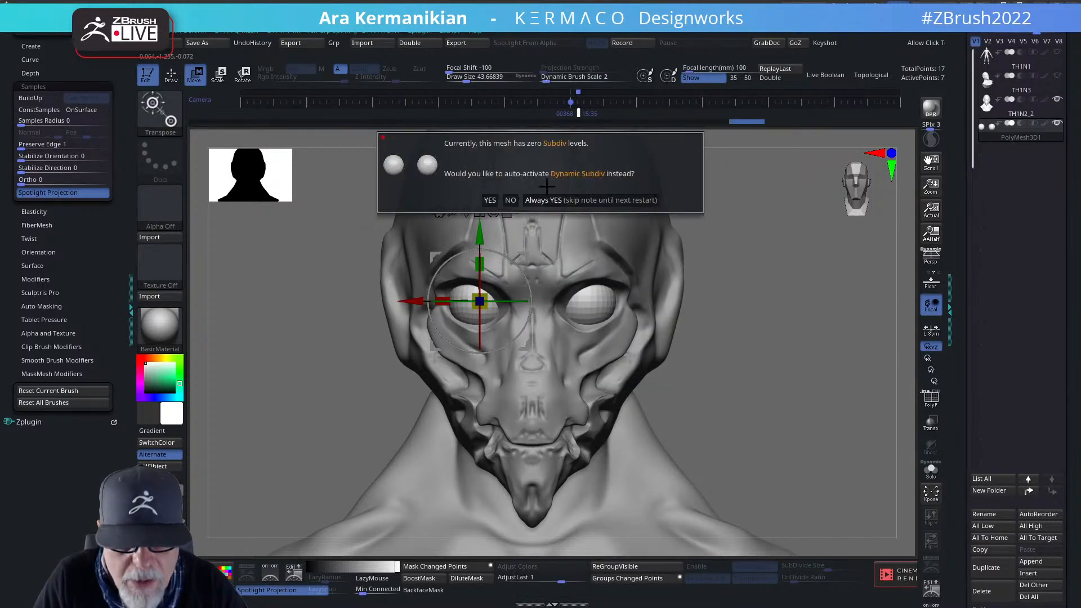
click(488, 200)
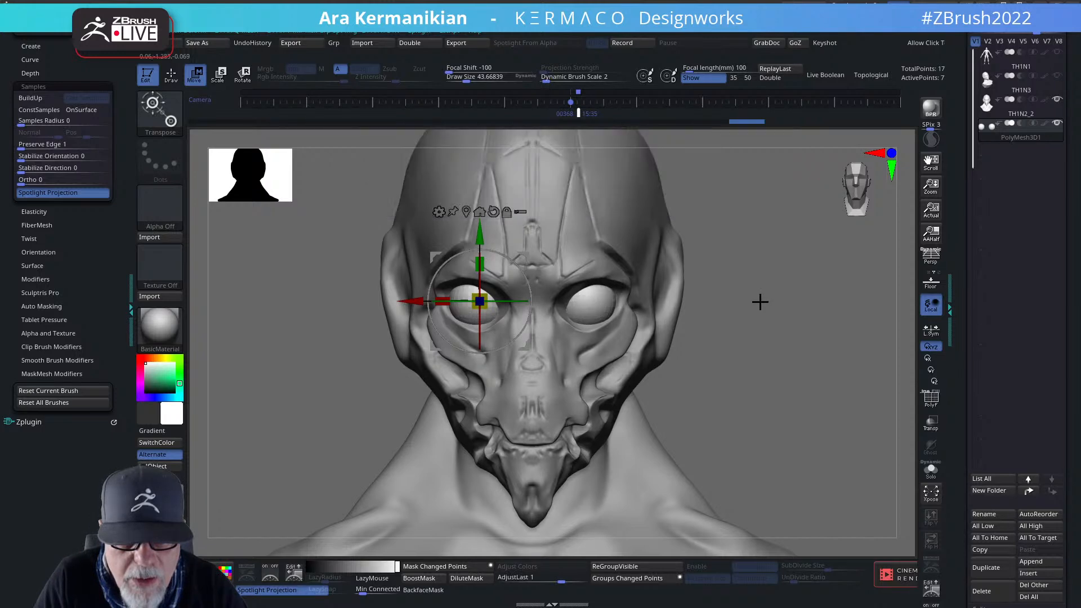
Try scaling the eyeballs down slightly in their sockets.
drag(835, 352, 655, 304)
shift+drag(727, 319, 656, 323)
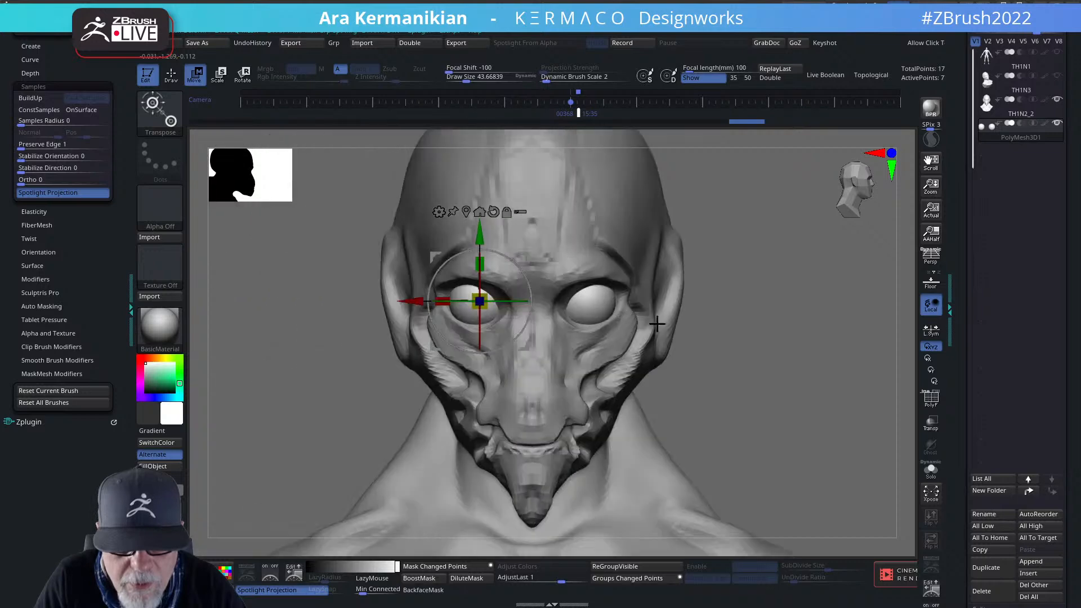
drag(480, 301, 476, 305)
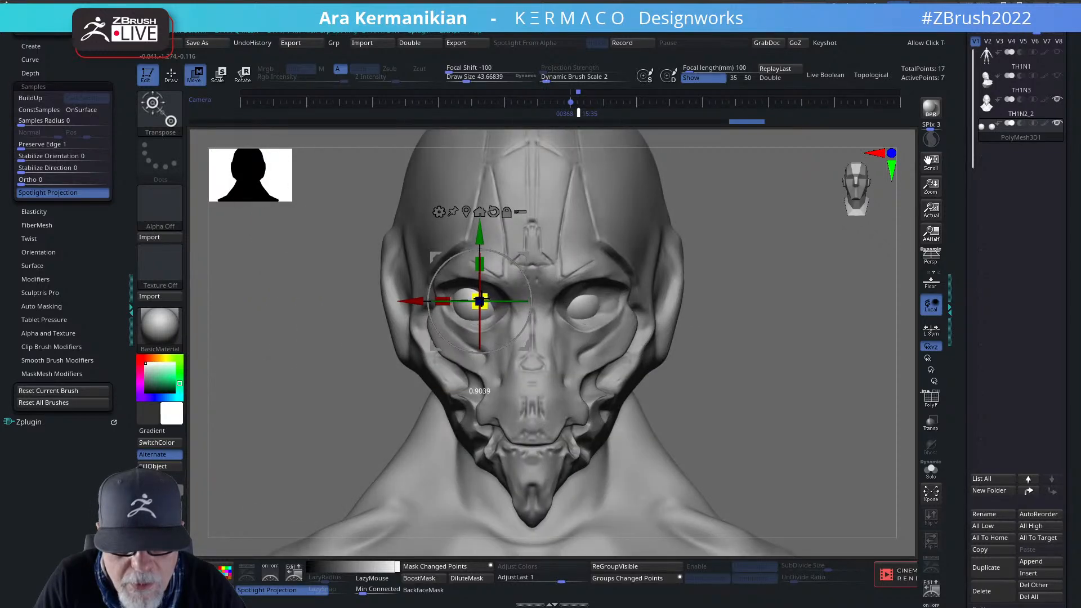
key(ctrl+z)
key(space)
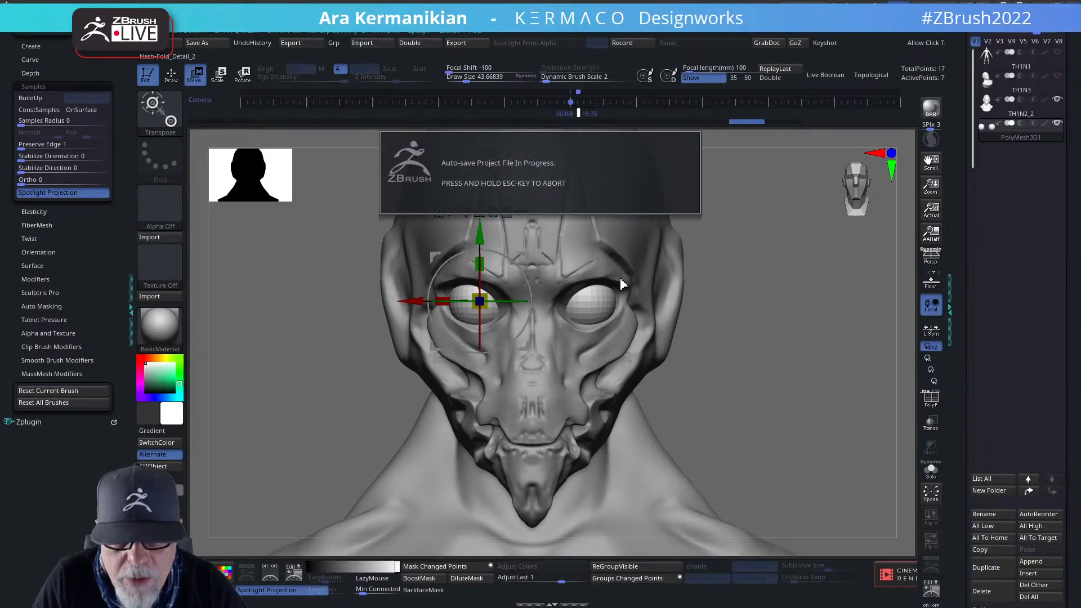
key(Escape)
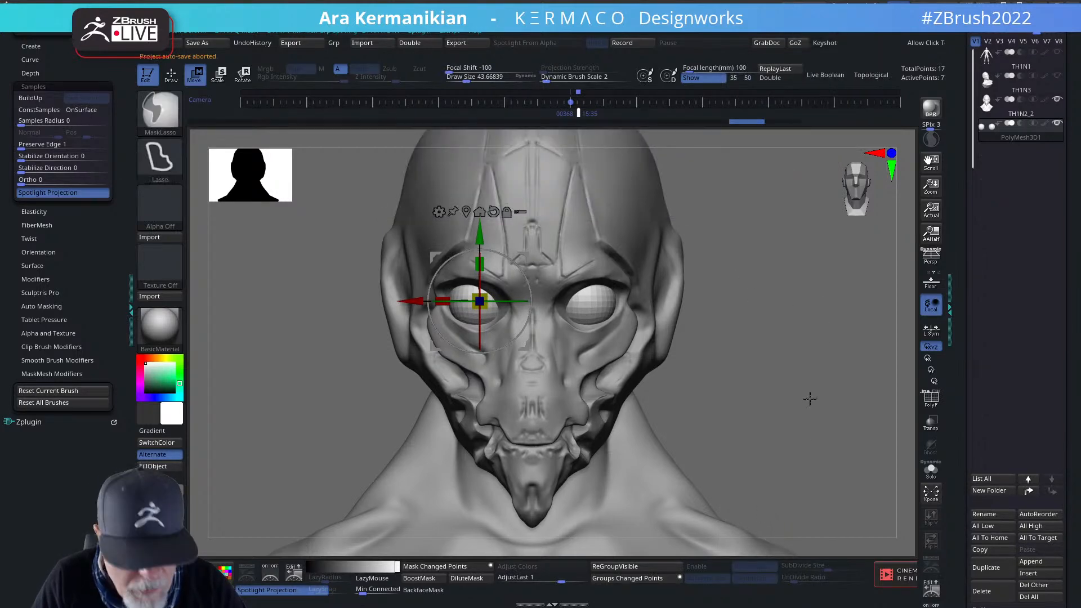
key(space)
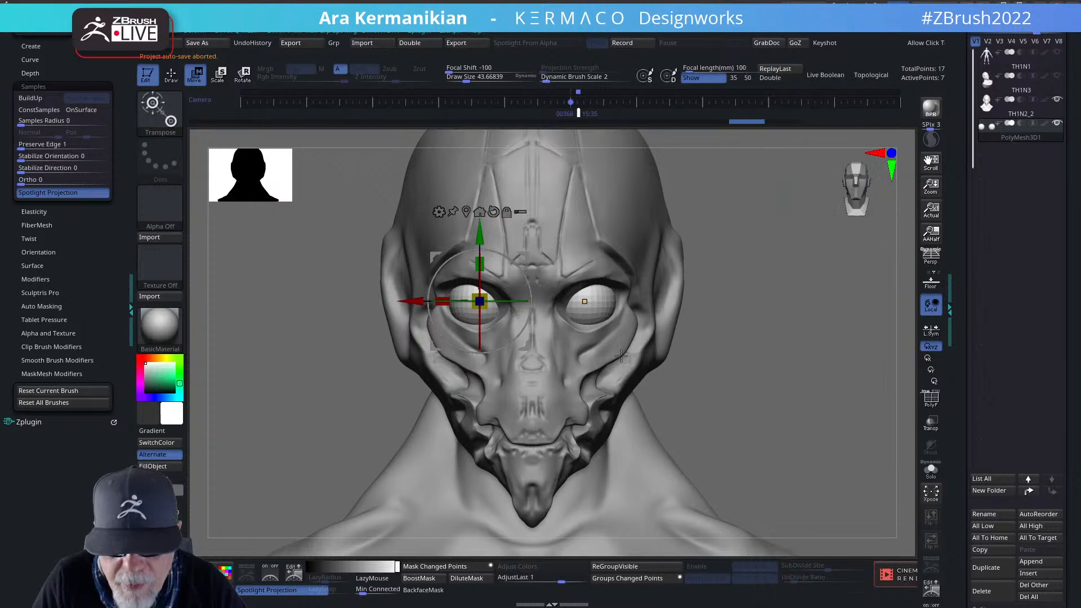
Nudge the pair of eyeballs along X to centre them in their sockets, with transparency on.
click(933, 426)
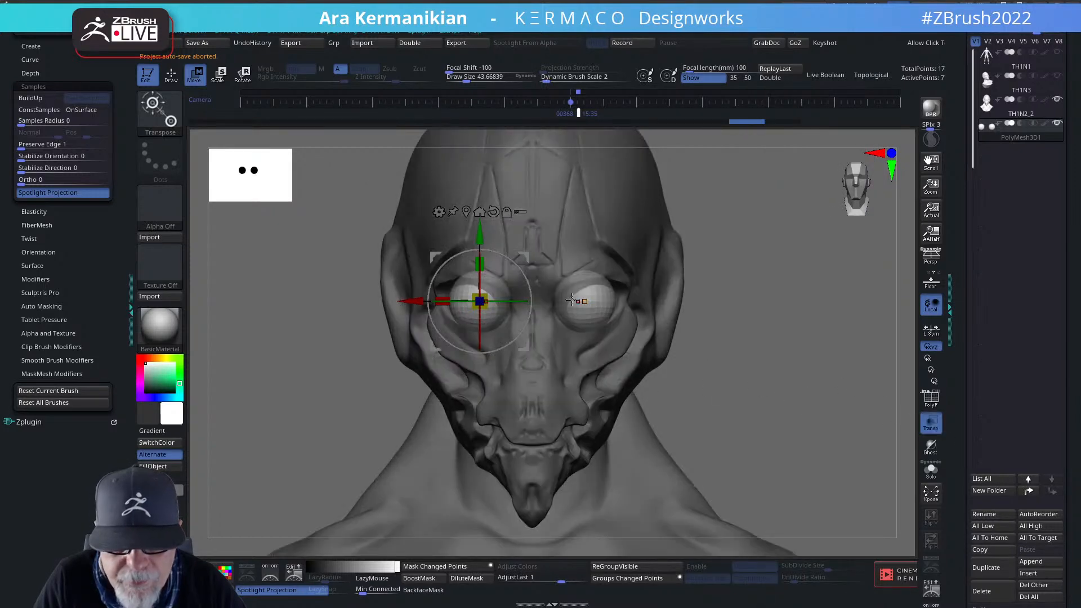
drag(485, 296, 484, 297)
drag(412, 302, 407, 302)
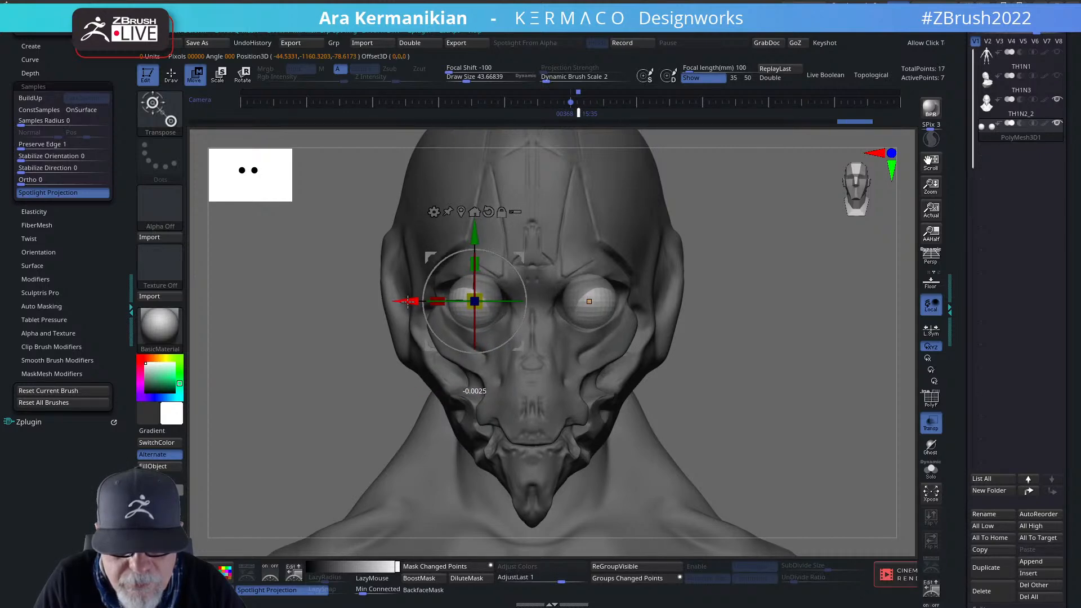
key(q)
mouse_move(828, 362)
alt+mouse_down()
mouse_move(766, 349)
mouse_move(783, 335)
mouse_move(811, 338)
mouse_move(755, 340)
mouse_move(751, 321)
mouse_move(811, 348)
mouse_move(811, 389)
alt+mouse_up()
key(w)
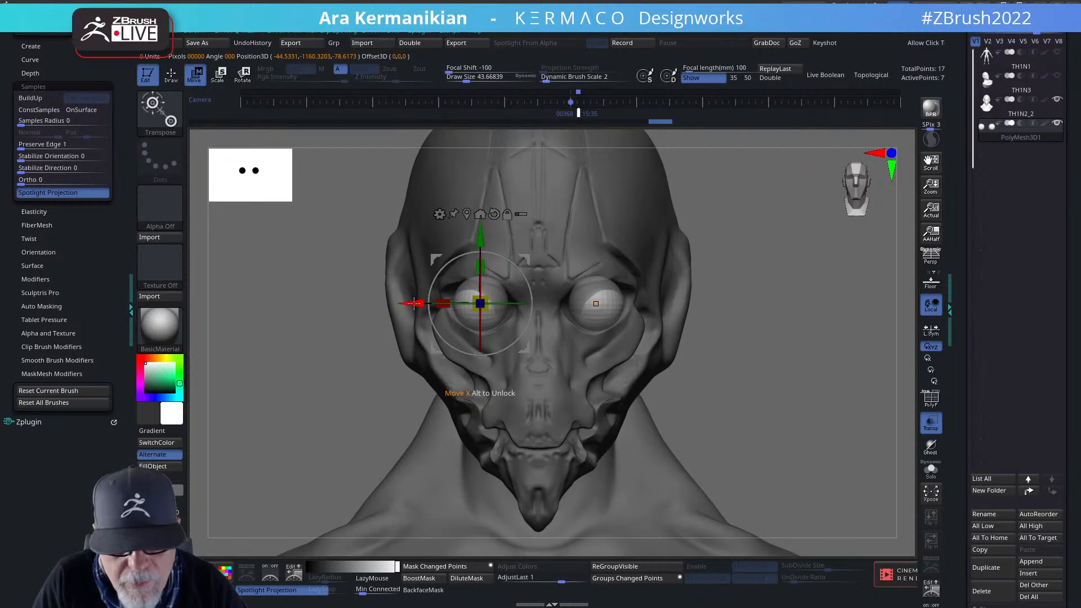
drag(414, 304, 416, 304)
key(q)
mouse_move(833, 381)
alt+mouse_down()
mouse_move(822, 346)
mouse_move(862, 357)
alt+mouse_up()
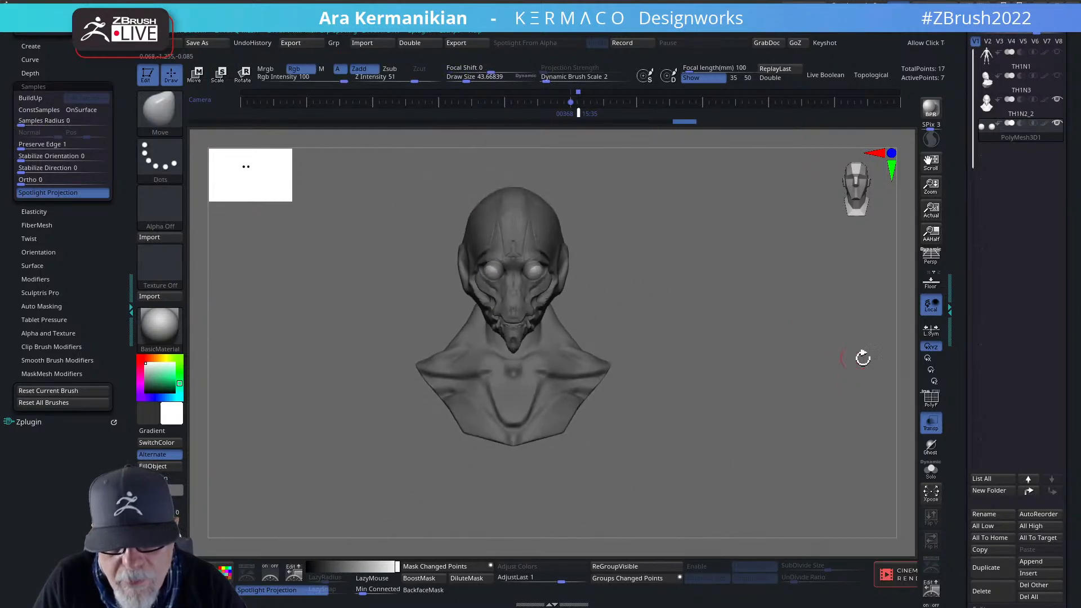
Turn transparency off and subdivide the eyeball mesh twice with real subdivision levels, declining Dynamic Subdiv.
click(931, 422)
drag(789, 376, 816, 371)
alt+drag(733, 347, 697, 312)
key(ctrl+d)
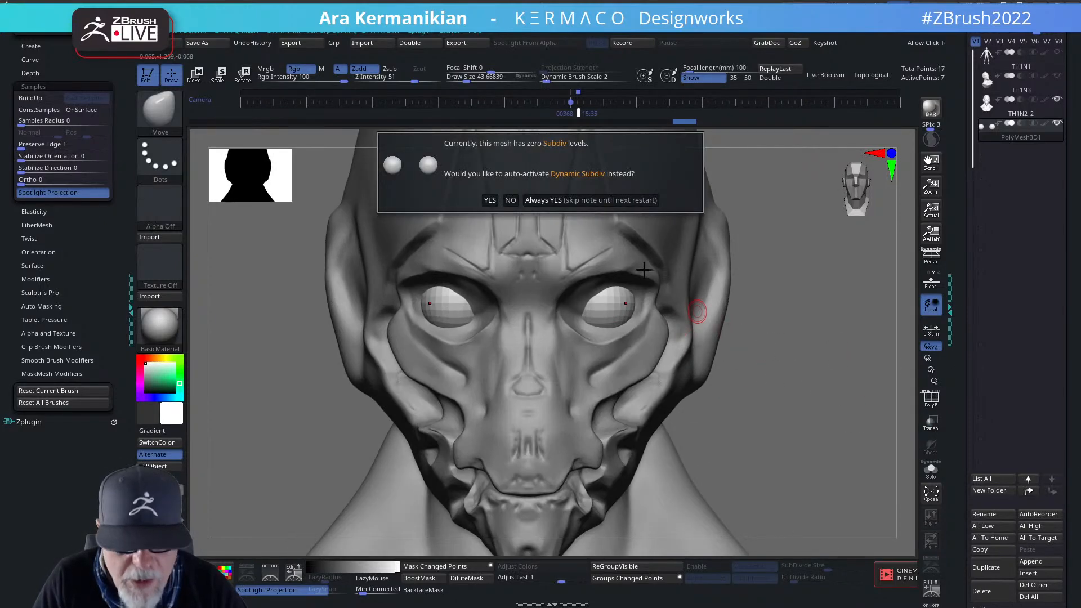
click(511, 200)
key(ctrl+d)
key(ctrl+d)
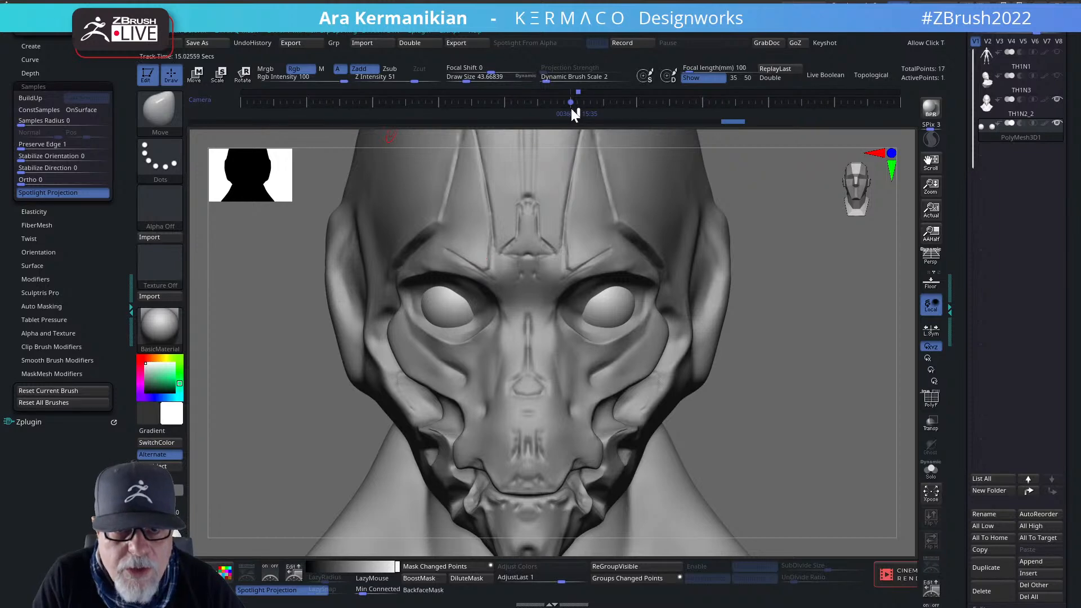
Choose the Paint brush and turn on the polypaint display for the TH1N2_2 bust.
click(571, 107)
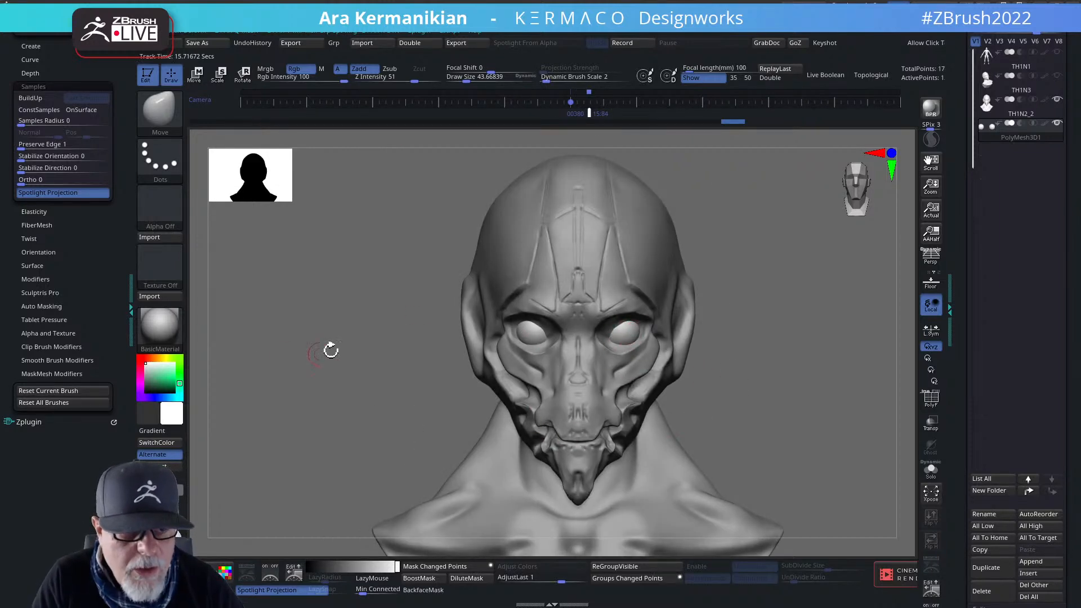
right_click(440, 305)
click(412, 281)
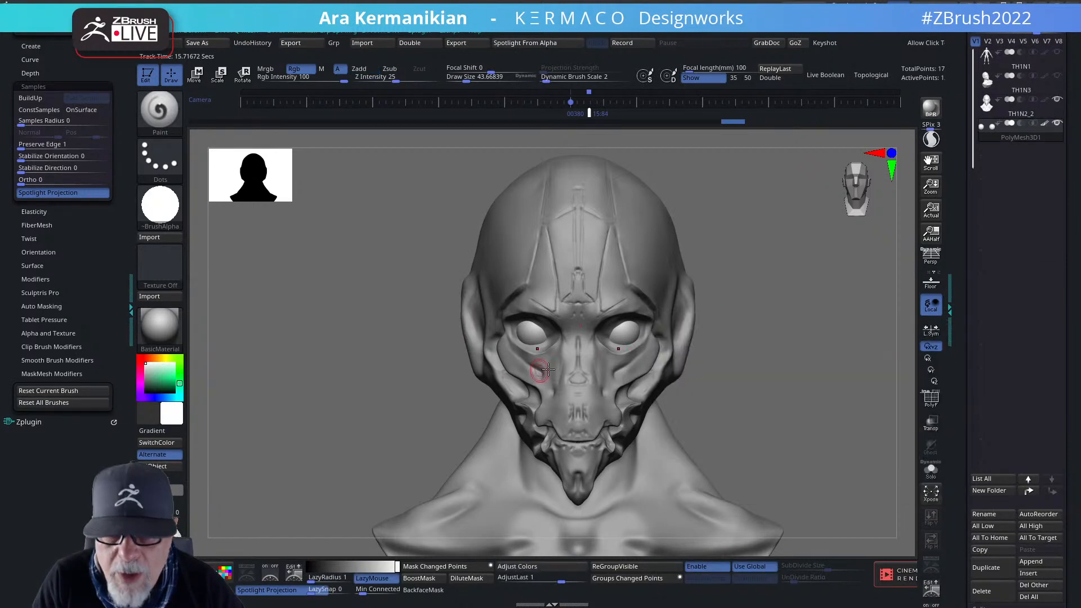
click(1050, 103)
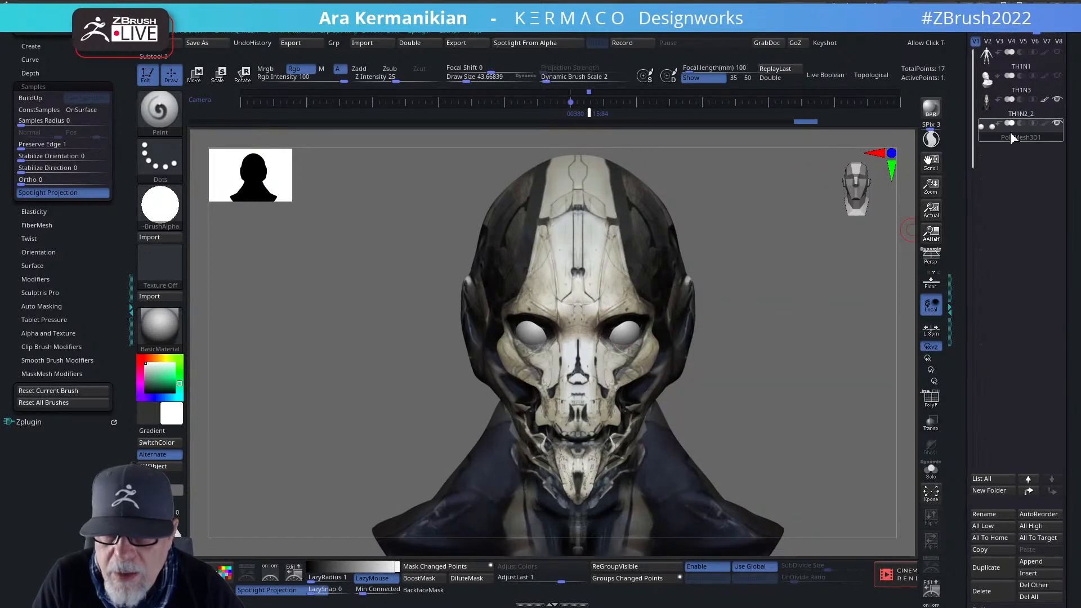
Paint a dark pupil spot on the front of both eyeballs with the swapped colour, with transparency on.
click(931, 424)
mouse_move(759, 380)
alt+mouse_down()
mouse_move(811, 382)
mouse_move(821, 400)
mouse_move(743, 276)
alt+mouse_up()
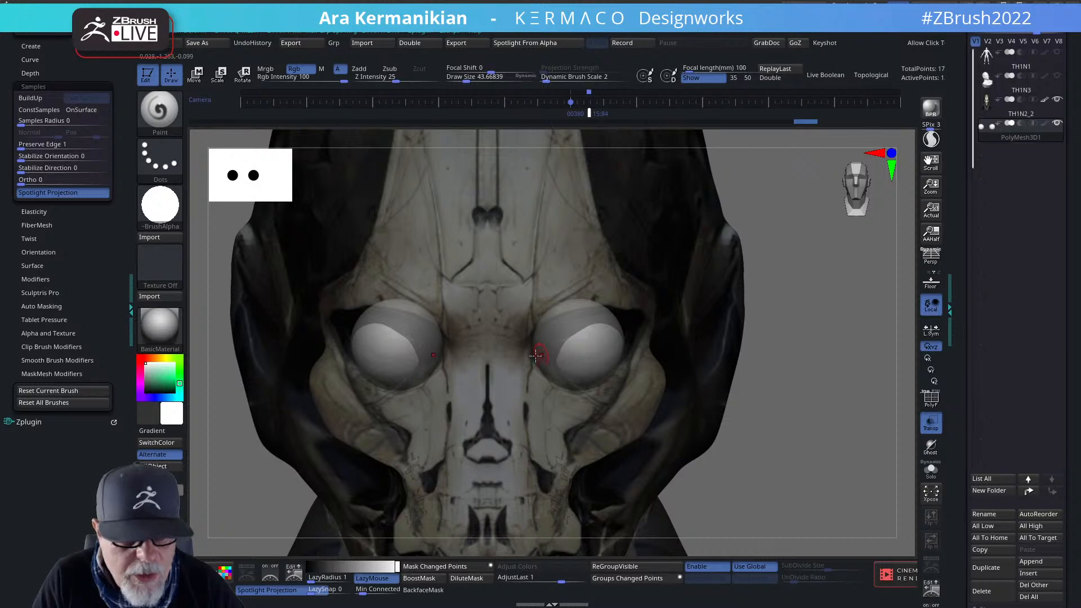
click(160, 442)
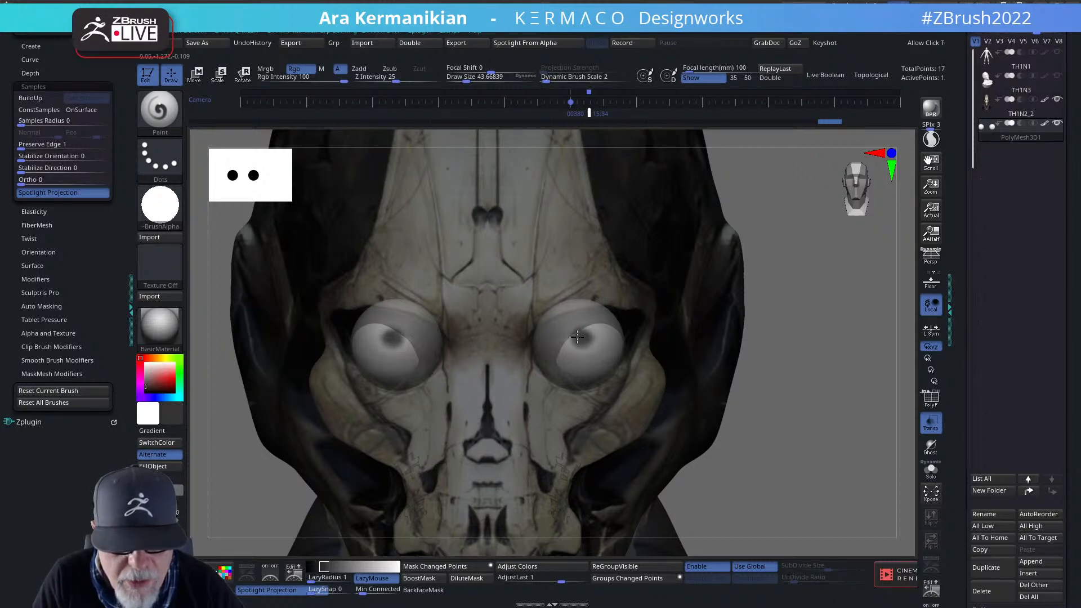
drag(591, 333, 593, 337)
mouse_move(823, 380)
alt+mouse_down()
mouse_move(819, 362)
mouse_move(734, 349)
mouse_move(747, 350)
alt+mouse_up()
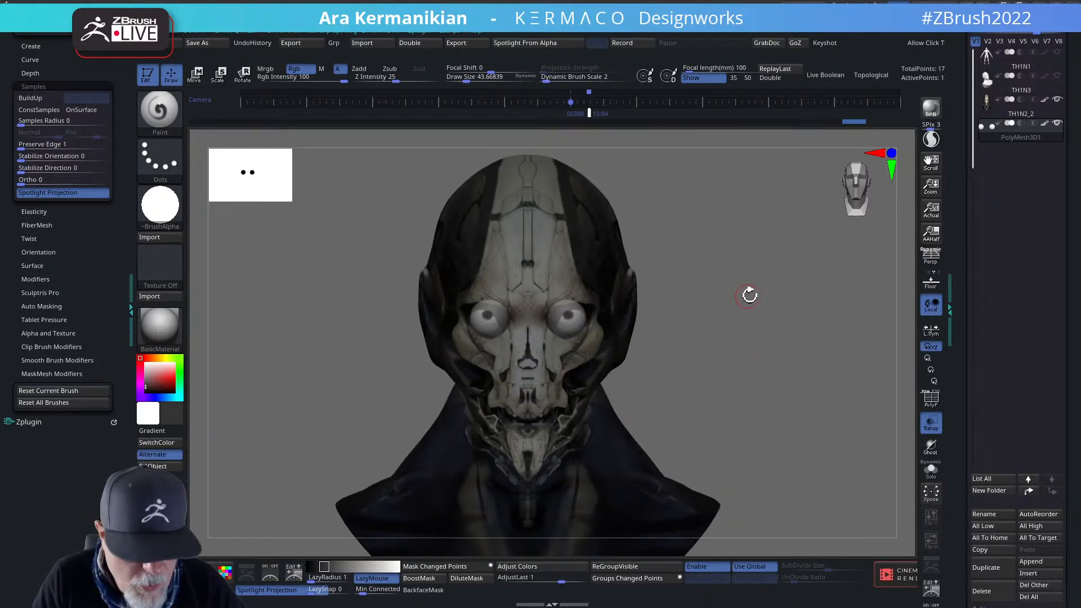
mouse_move(1038, 113)
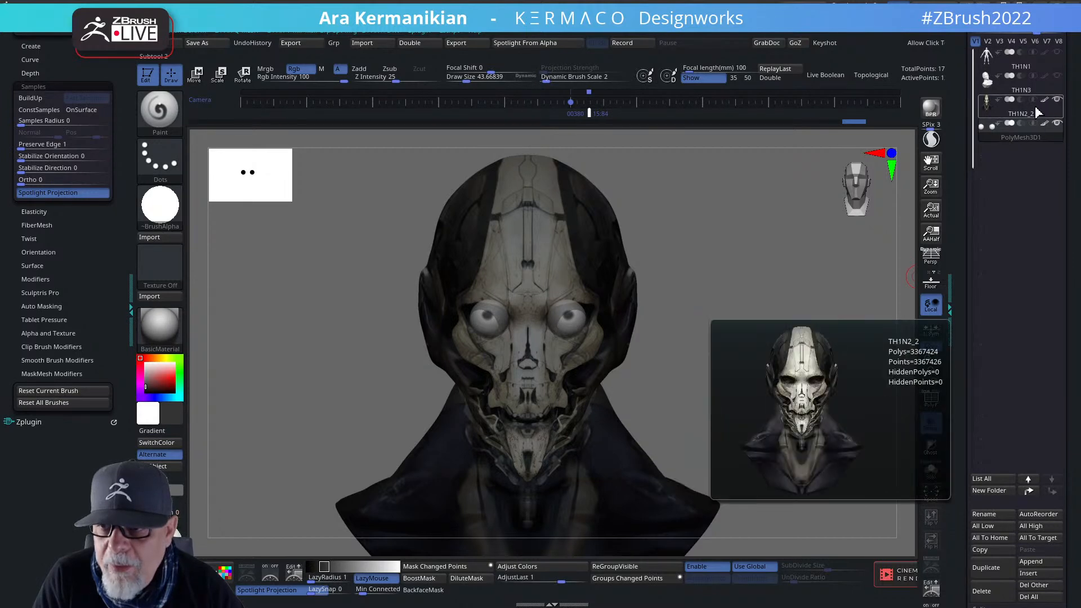
Turn off the TH1N2_2 bust's polypaint display, set the main colour to white and switch transparency off.
click(1044, 102)
mouse_move(787, 313)
mouse_down()
mouse_move(811, 303)
mouse_move(786, 311)
mouse_up()
drag(152, 374, 141, 358)
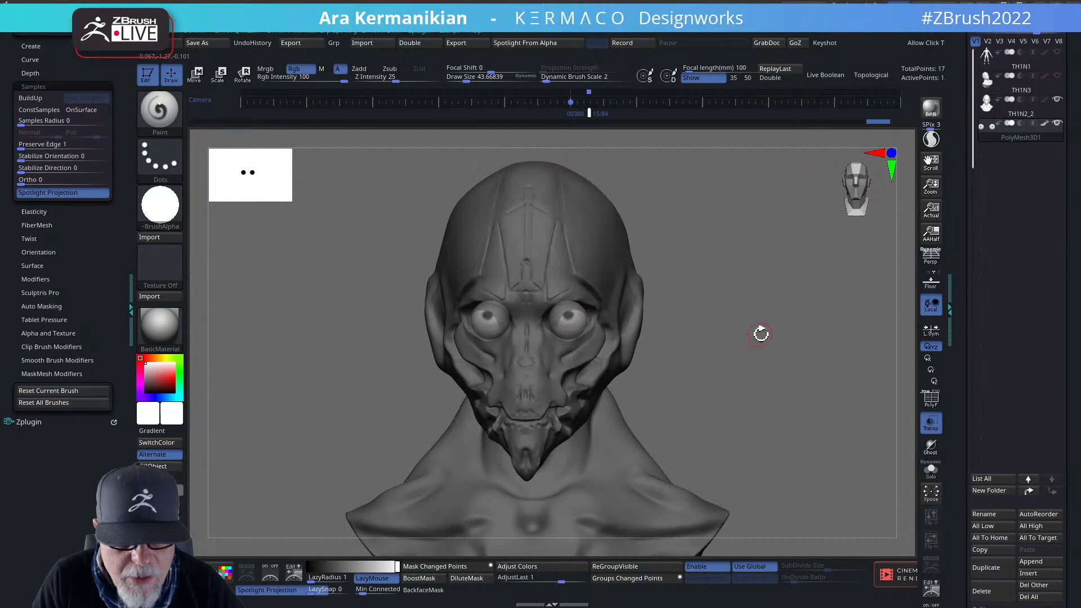
drag(761, 333, 805, 321)
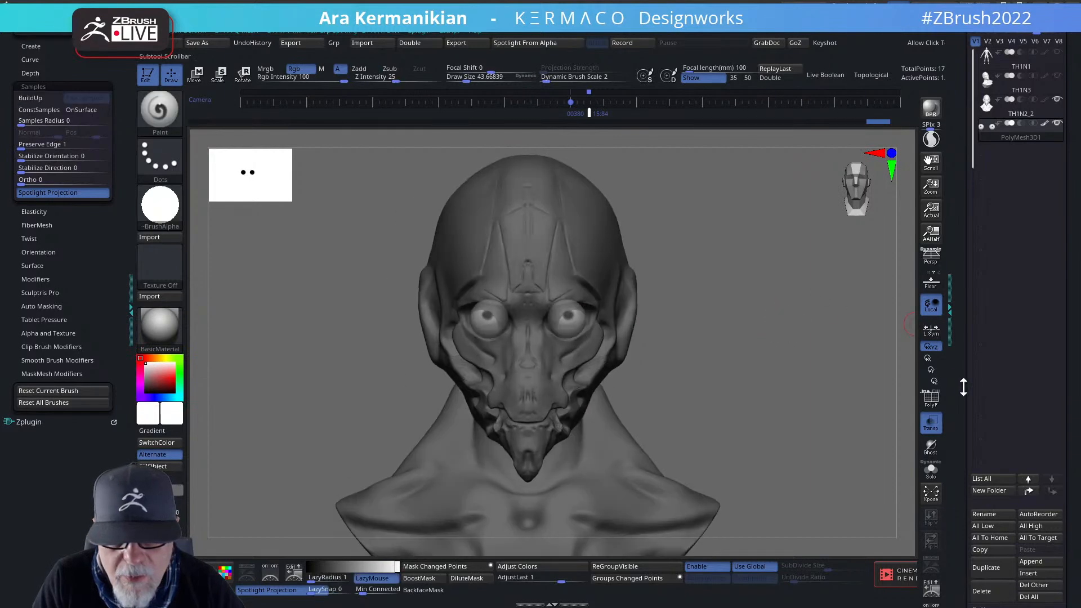
click(936, 427)
mouse_move(779, 363)
alt+mouse_down()
mouse_move(806, 355)
mouse_move(809, 394)
mouse_move(777, 349)
alt+mouse_up()
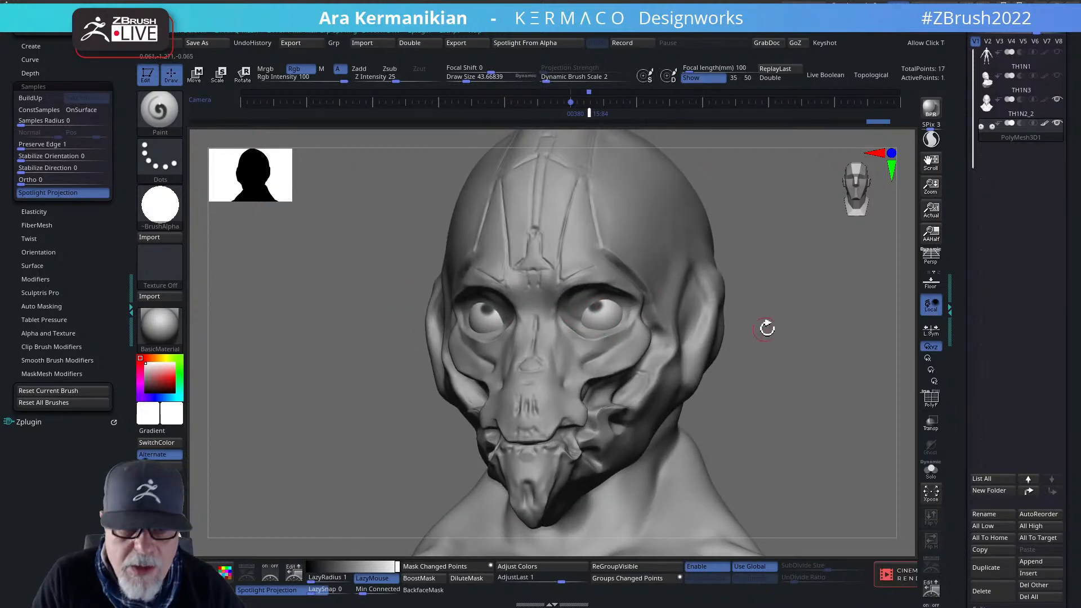
shift+drag(768, 326, 773, 324)
Carve creases under both eyes of the TH1N2_2 bust with the DamStandard brush.
right_click(587, 307)
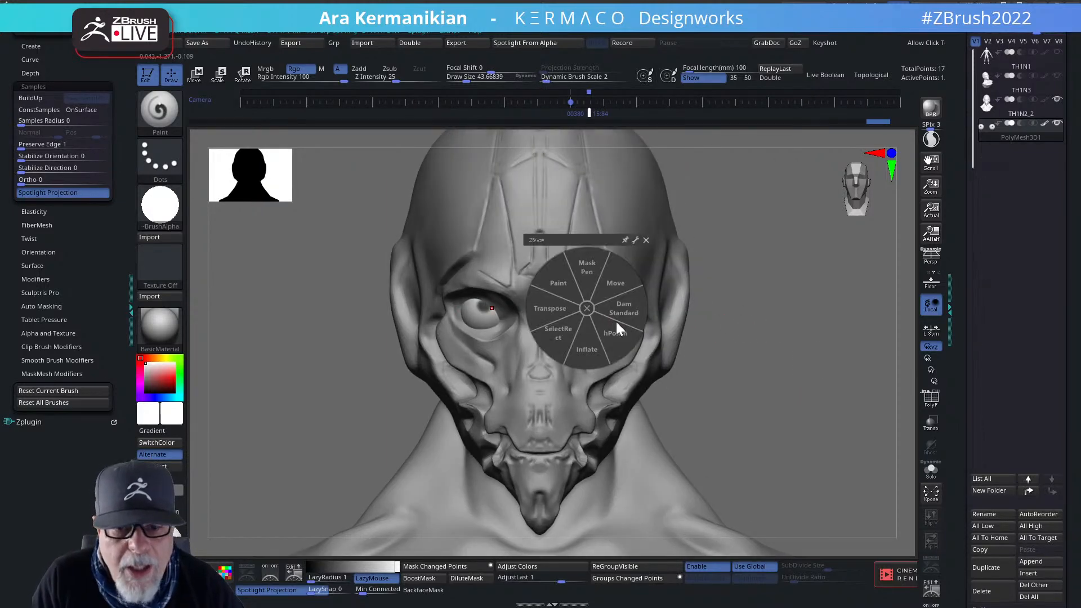
click(623, 307)
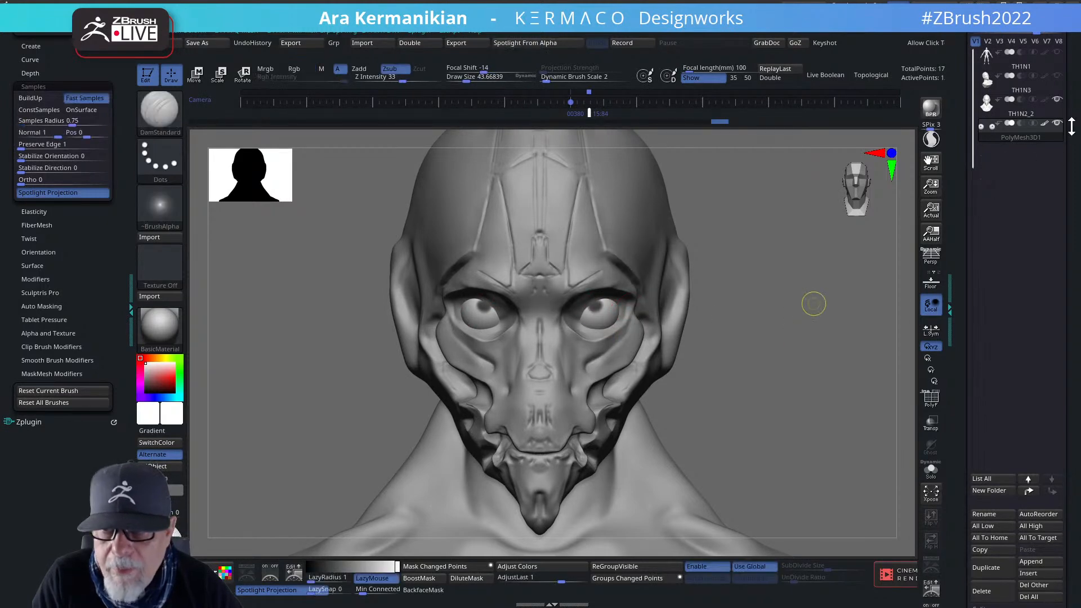
click(931, 470)
click(931, 469)
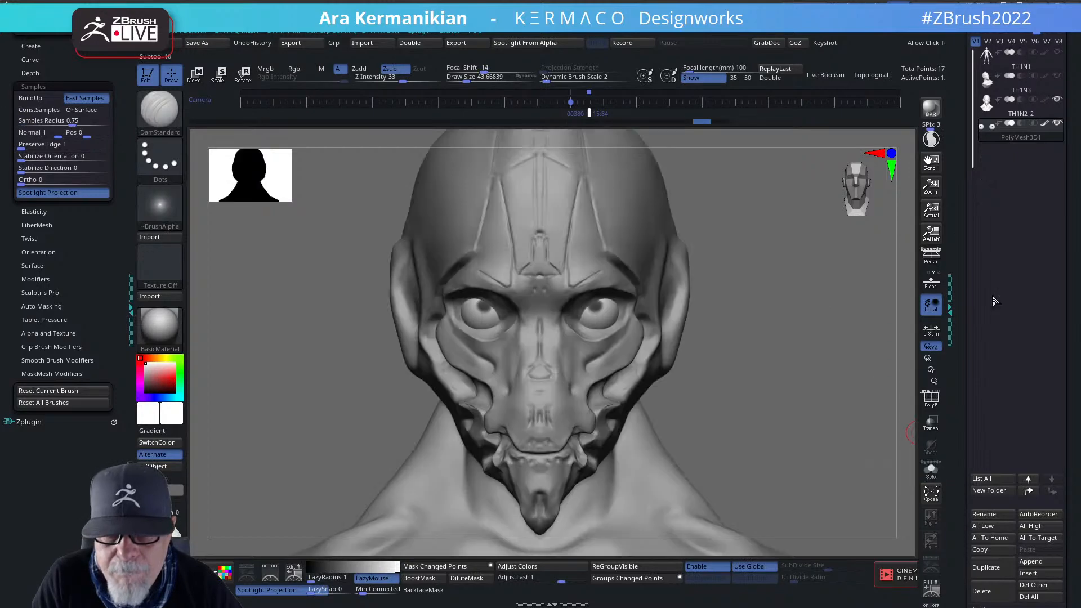
click(1025, 116)
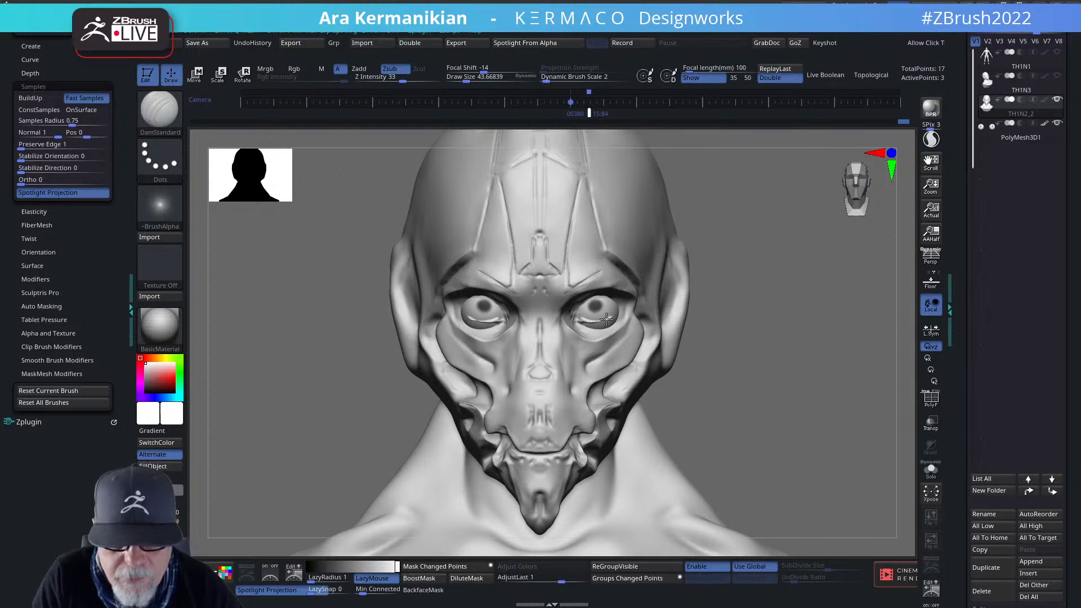
mouse_move(604, 328)
mouse_down()
mouse_move(582, 330)
mouse_move(610, 323)
mouse_up()
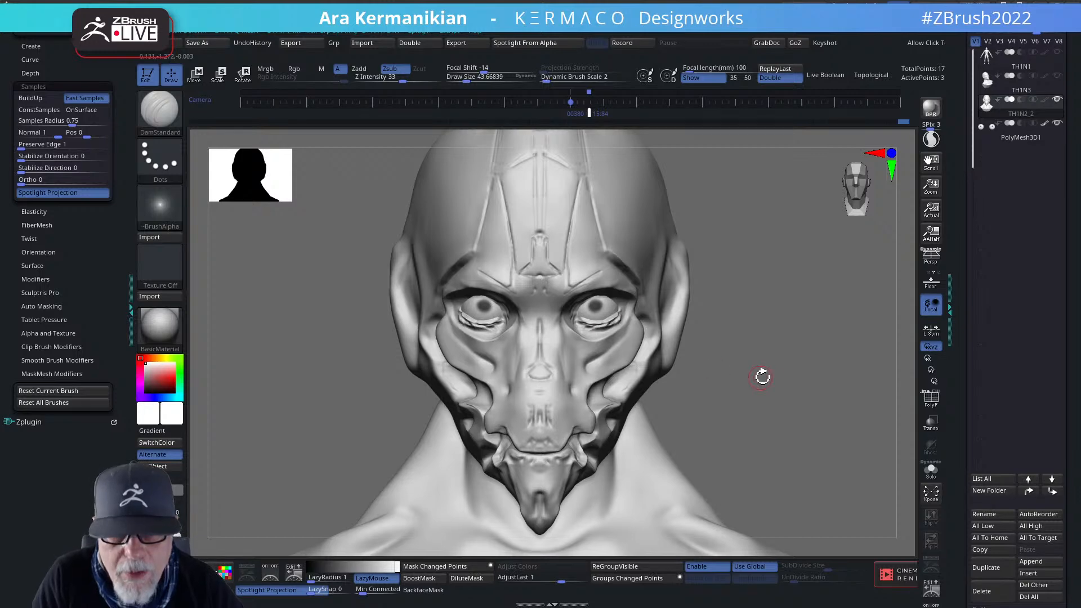
Drop the bust to a lower subdivision level and smooth the creased lower eyelids.
key(space)
key(space)
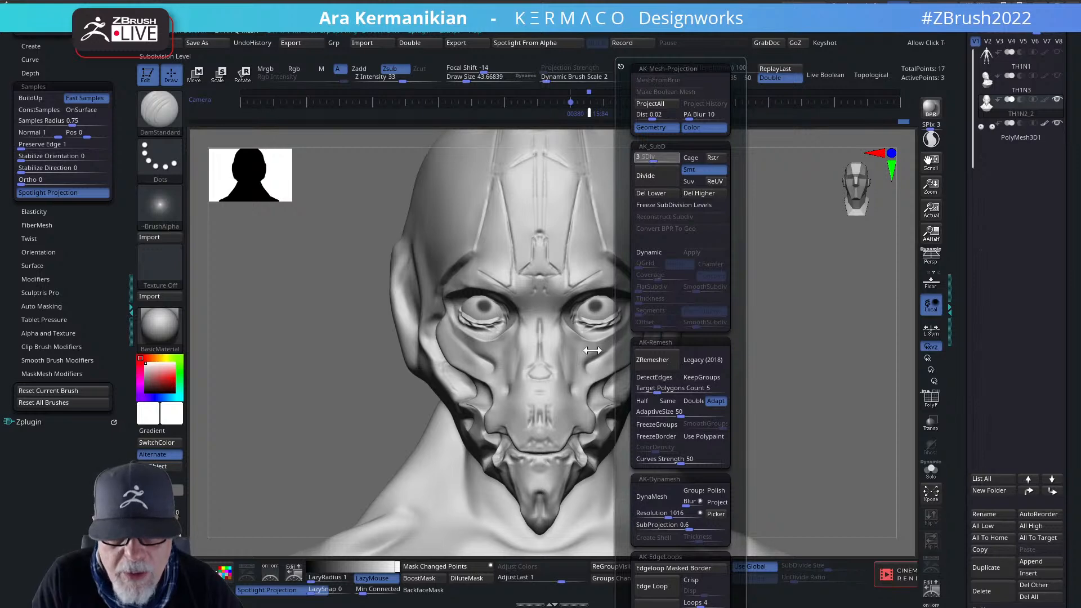
key(Return)
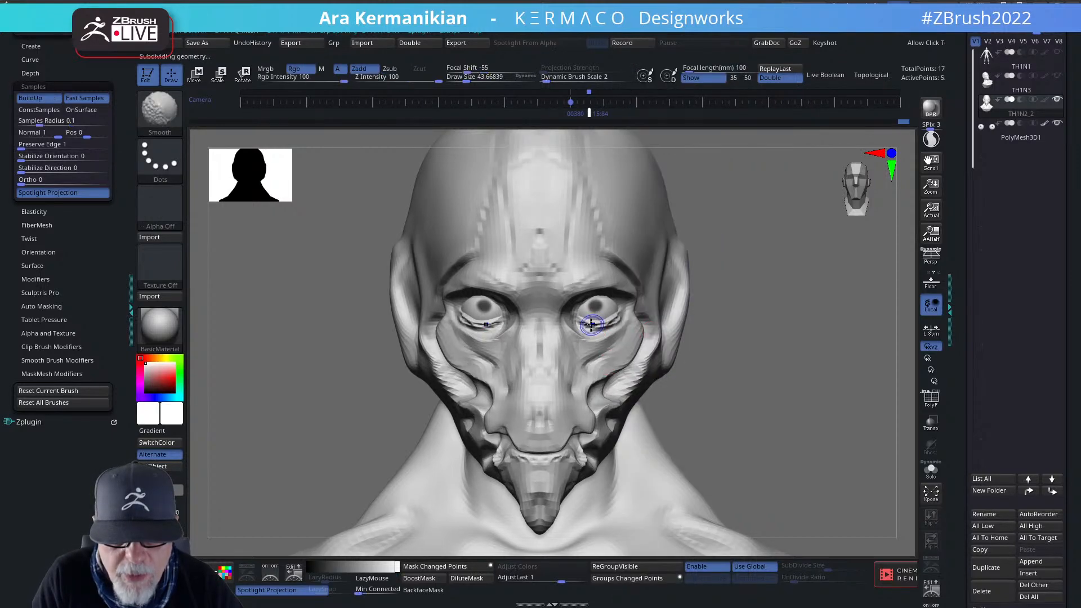
shift+drag(592, 323, 622, 306)
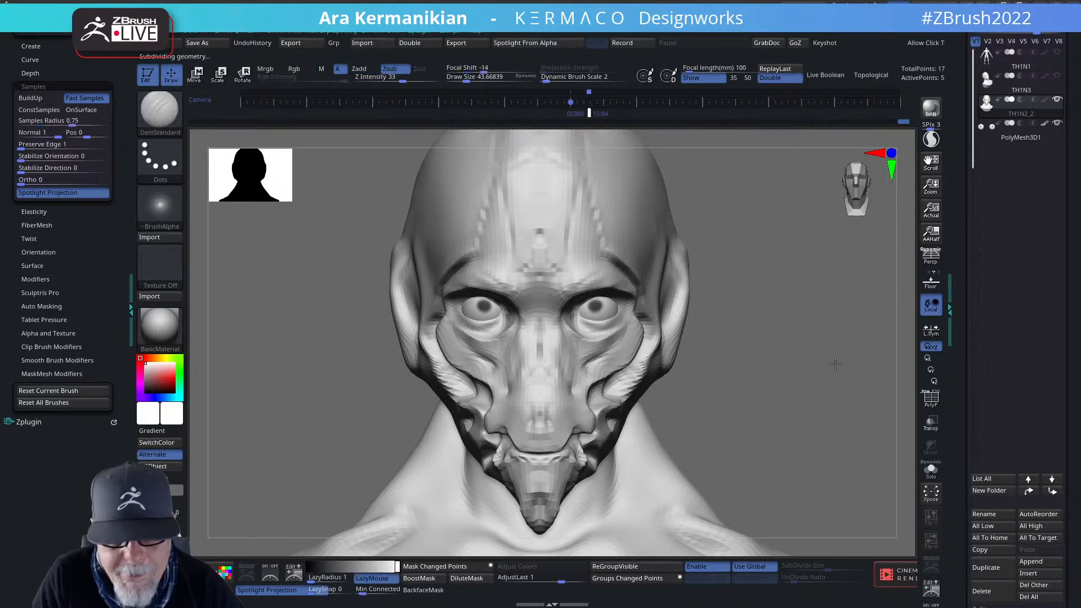
Carve the eyelid rims and the inner and outer eye corners with the DamStandard brush.
mouse_move(835, 365)
alt+mouse_down()
mouse_move(734, 336)
mouse_move(774, 339)
mouse_move(758, 322)
mouse_move(768, 296)
mouse_move(769, 308)
mouse_move(739, 309)
alt+mouse_up()
right_click(589, 288)
click(631, 287)
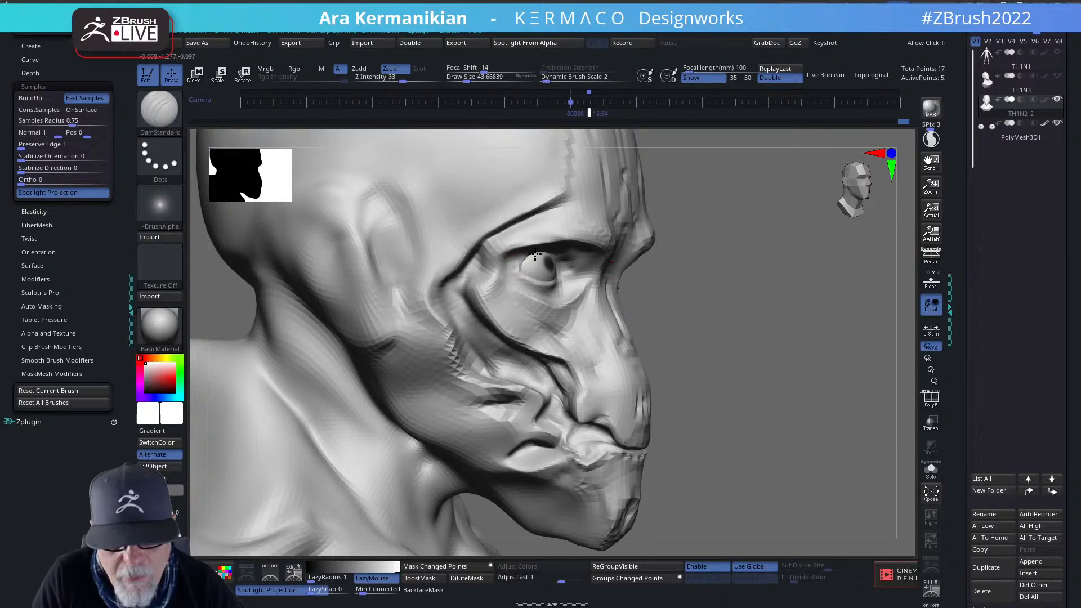
drag(813, 299, 543, 261)
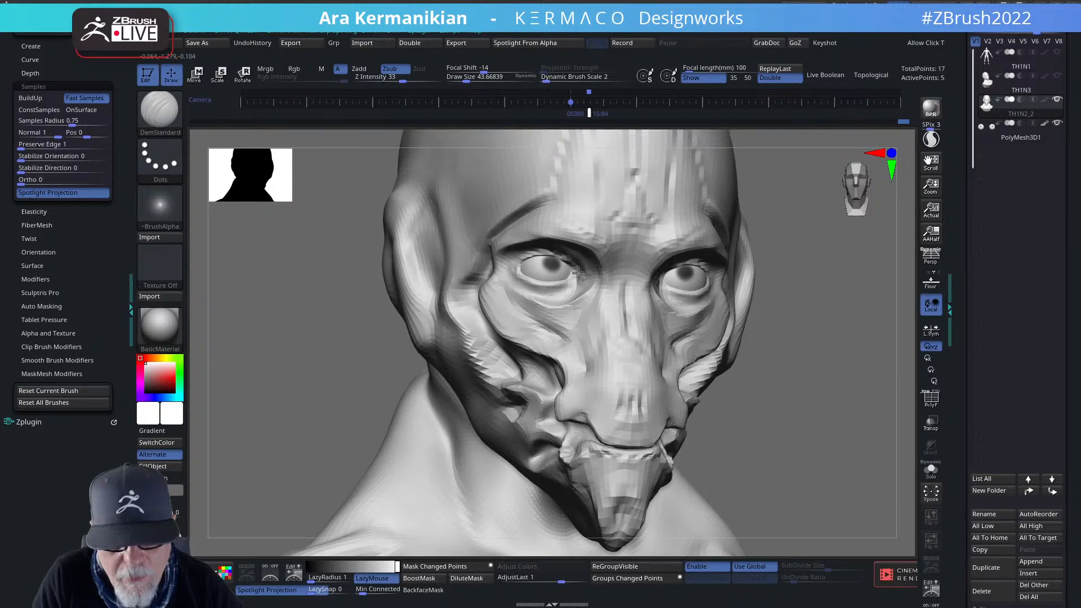
drag(522, 274, 570, 281)
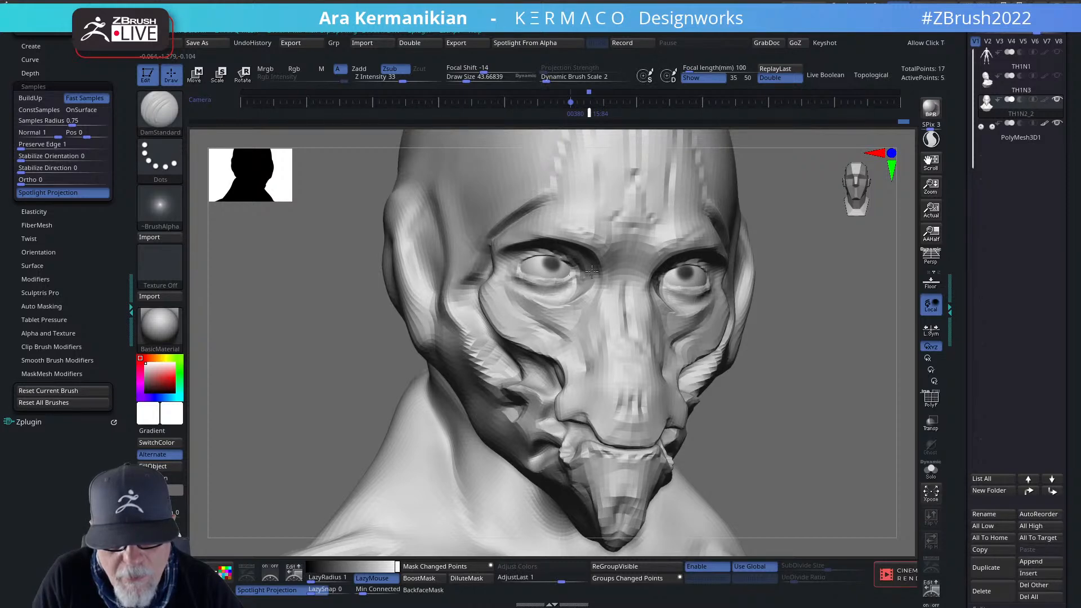
mouse_move(860, 332)
alt+mouse_down()
mouse_move(777, 355)
mouse_move(758, 347)
mouse_move(835, 340)
mouse_move(764, 350)
mouse_move(728, 326)
alt+mouse_up()
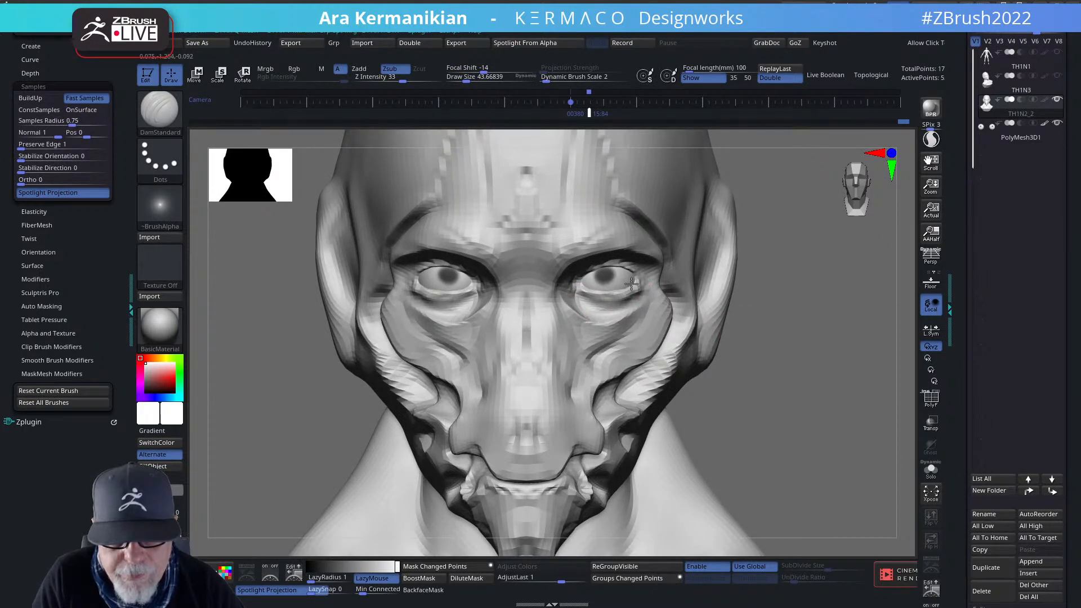
mouse_move(631, 283)
mouse_down()
mouse_move(614, 292)
mouse_move(638, 283)
mouse_up()
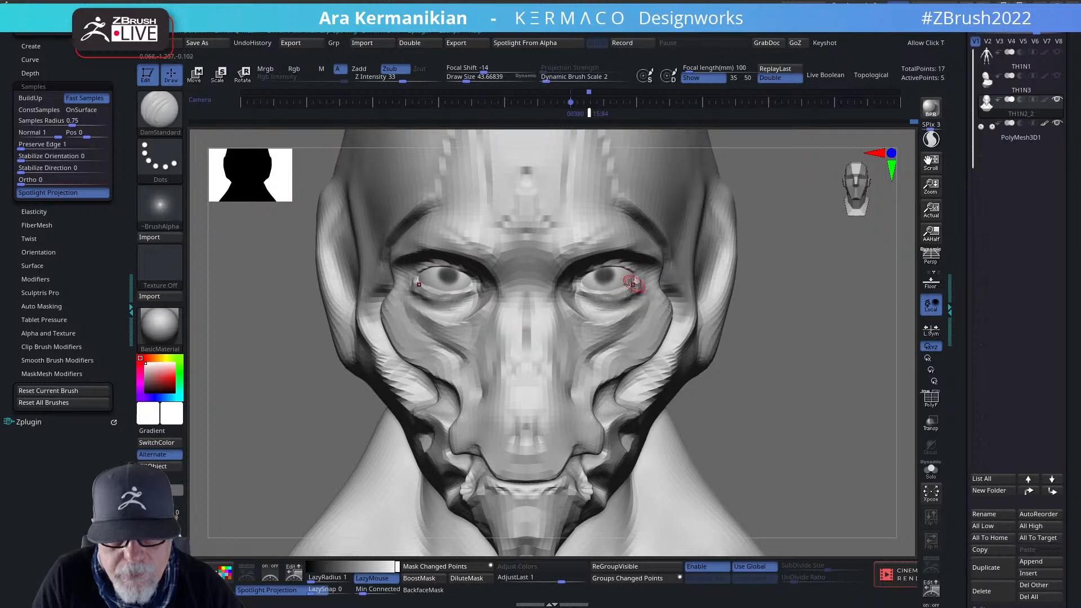
Isolate the PolyMesh3D1 eyeballs and enlarge their pupils with the Paint brush in dark grey.
click(1015, 140)
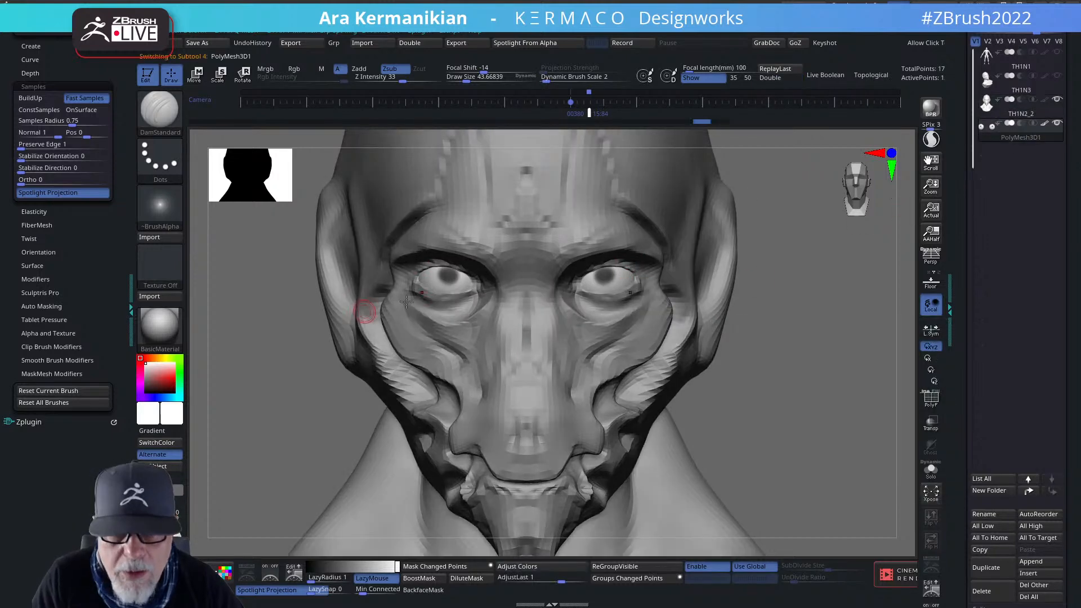
click(932, 471)
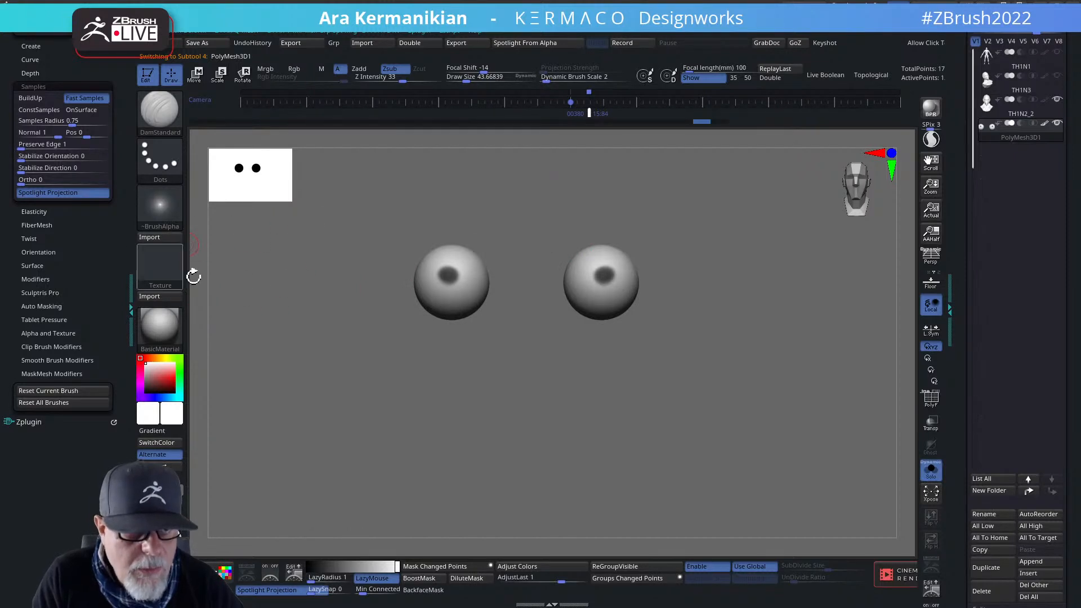
right_click(303, 246)
click(280, 223)
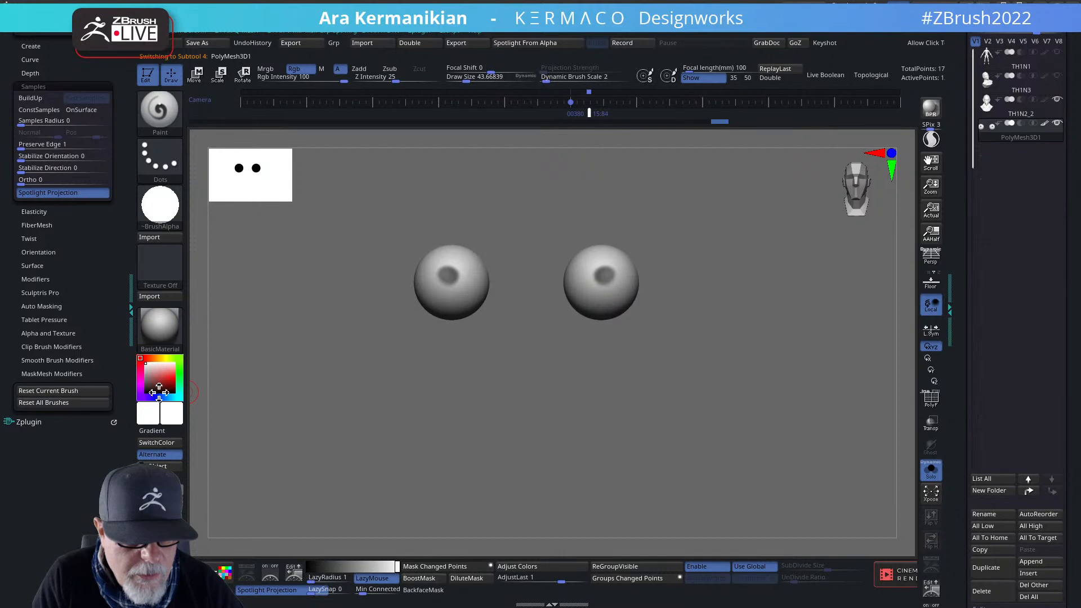
click(145, 387)
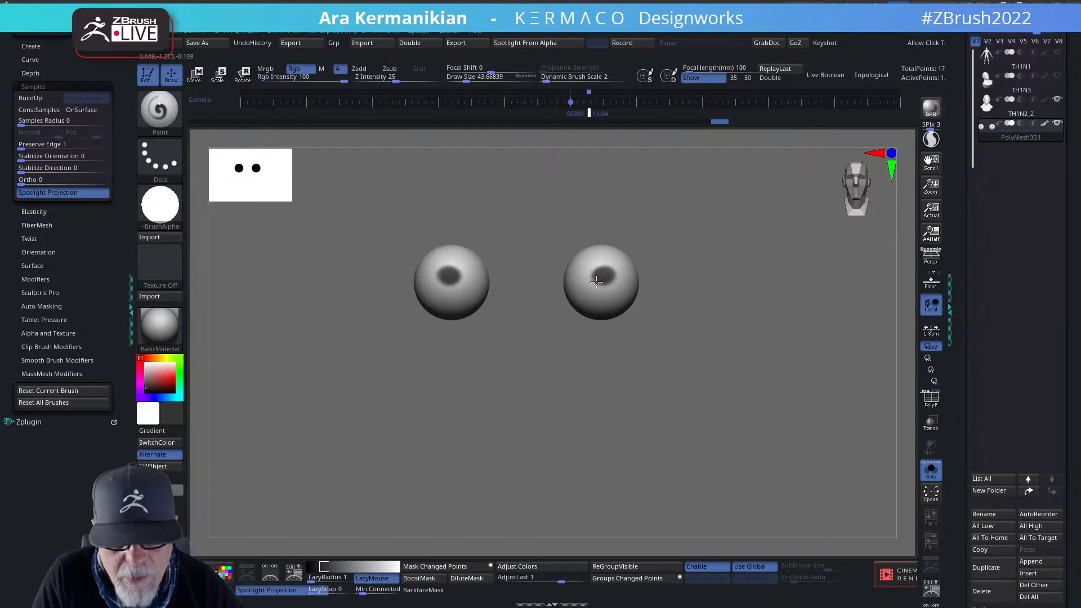
drag(596, 271, 597, 278)
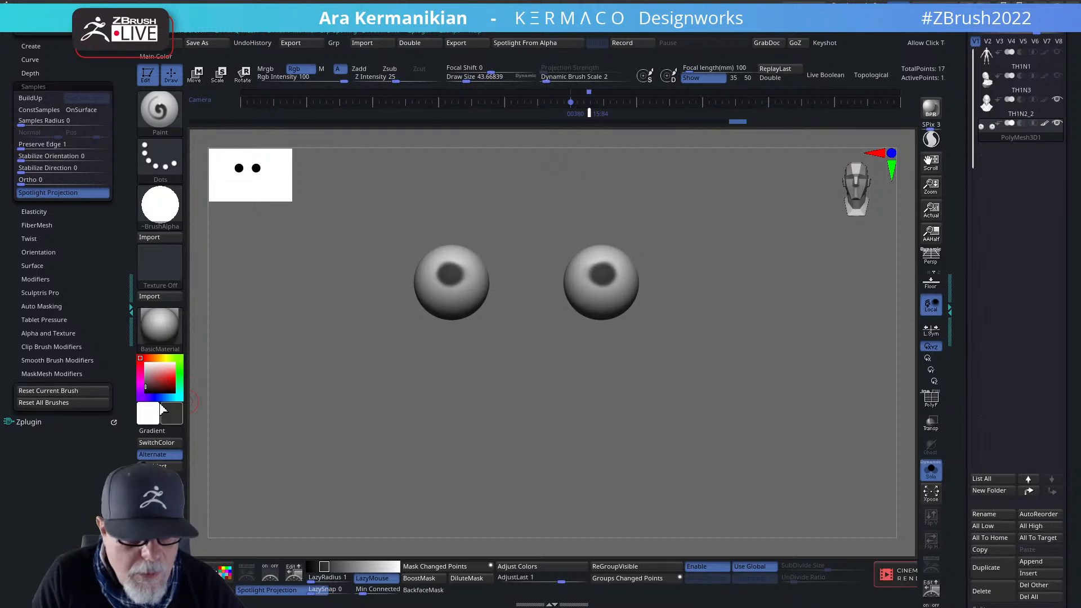
Touch up the pupil spots with white at a draw size of about 20.58, and swap the colours back.
click(165, 444)
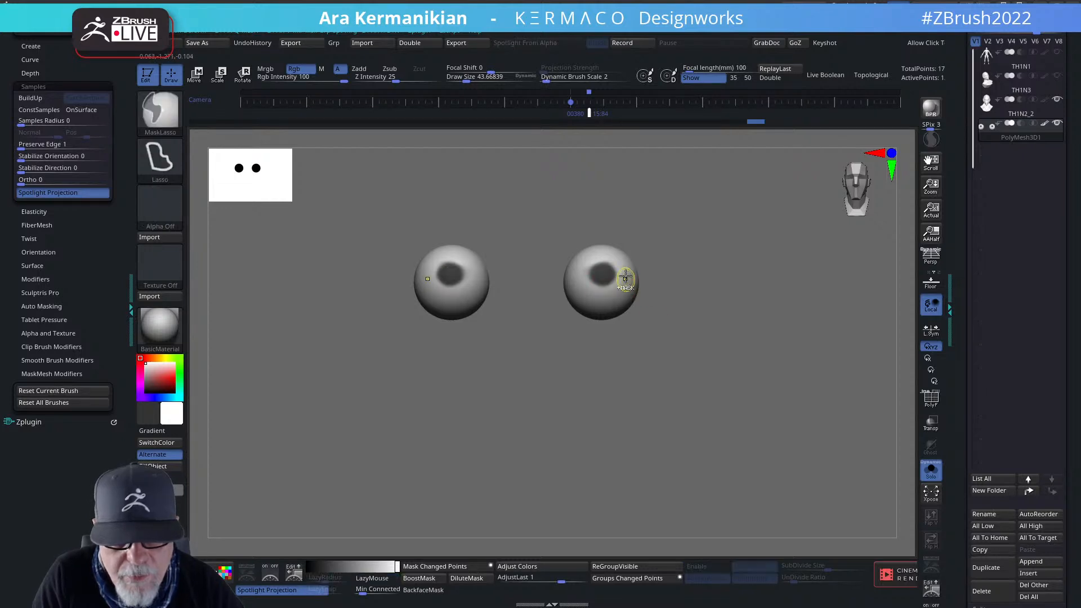
key(s)
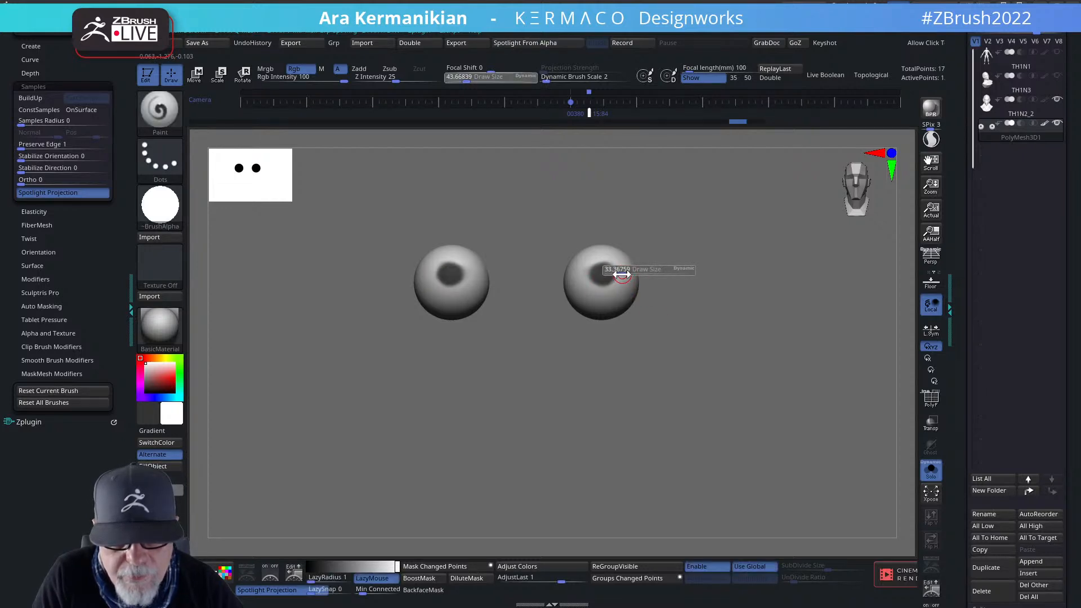
drag(619, 276, 612, 266)
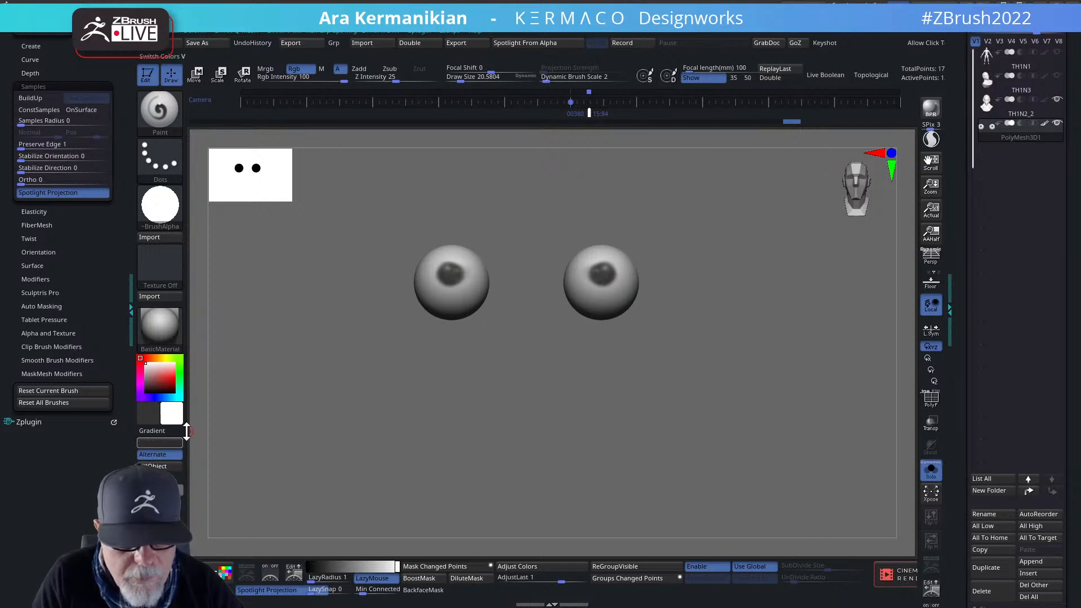
click(163, 443)
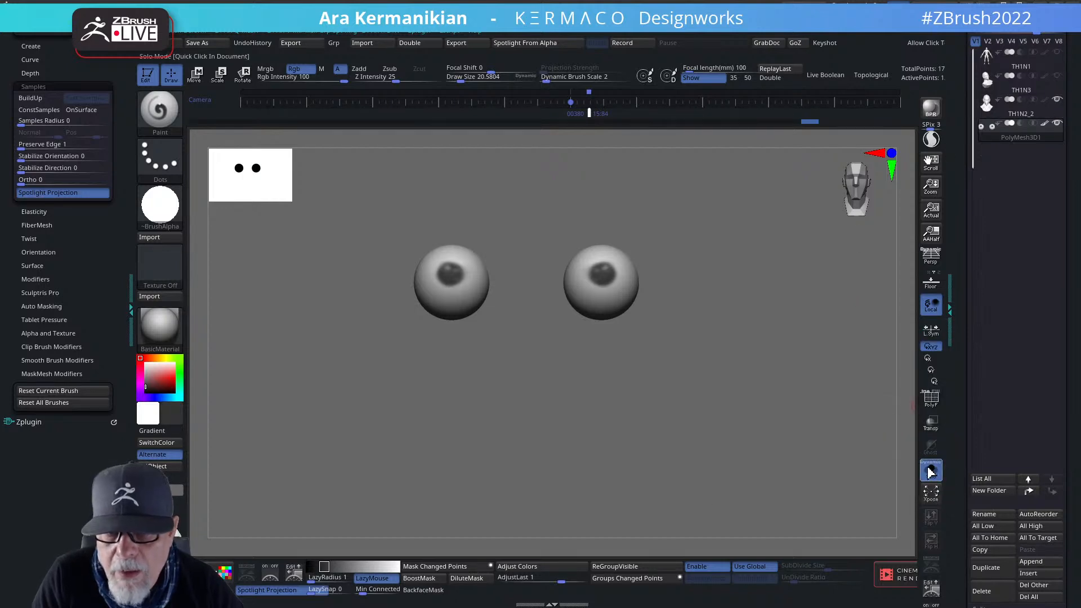
Show the whole bust again with the main colour set to white, and make the TH1N2_2 bust active.
click(931, 471)
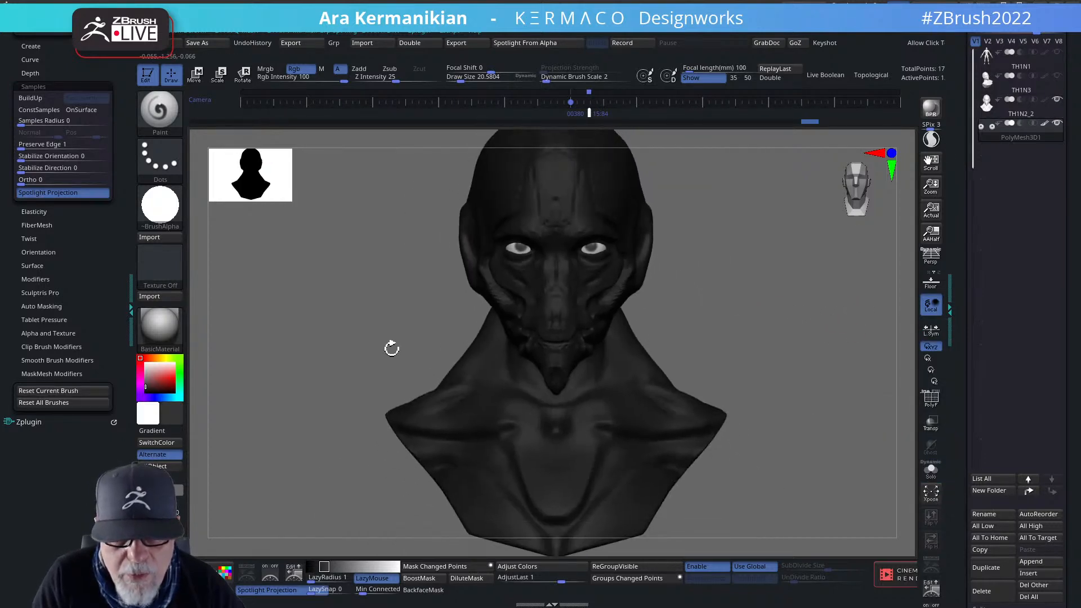
drag(145, 383, 141, 354)
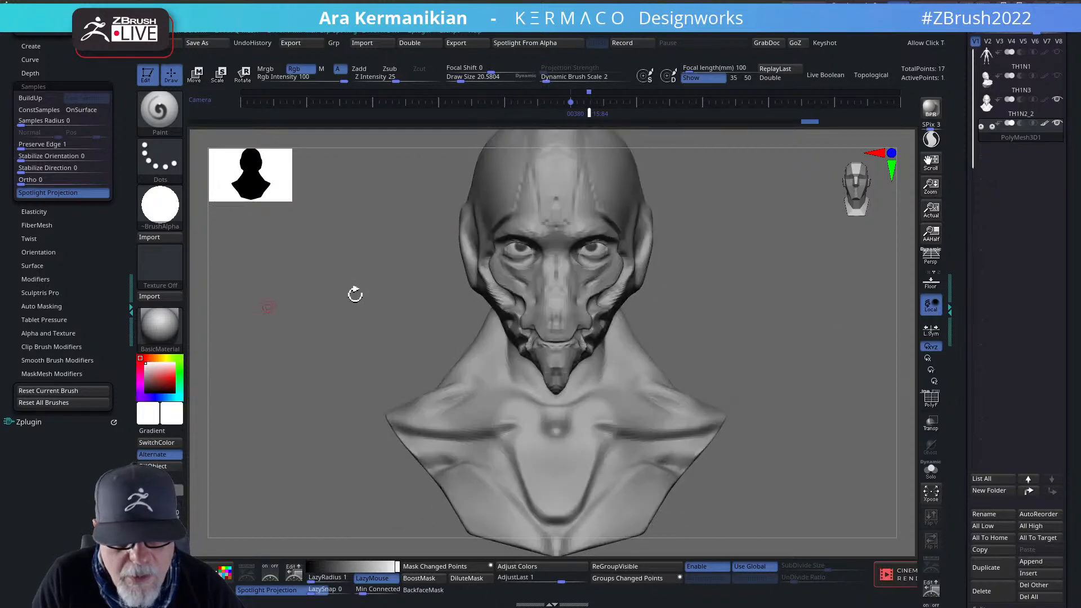
mouse_move(777, 292)
mouse_down()
mouse_move(799, 285)
mouse_move(669, 276)
mouse_up()
click(1006, 111)
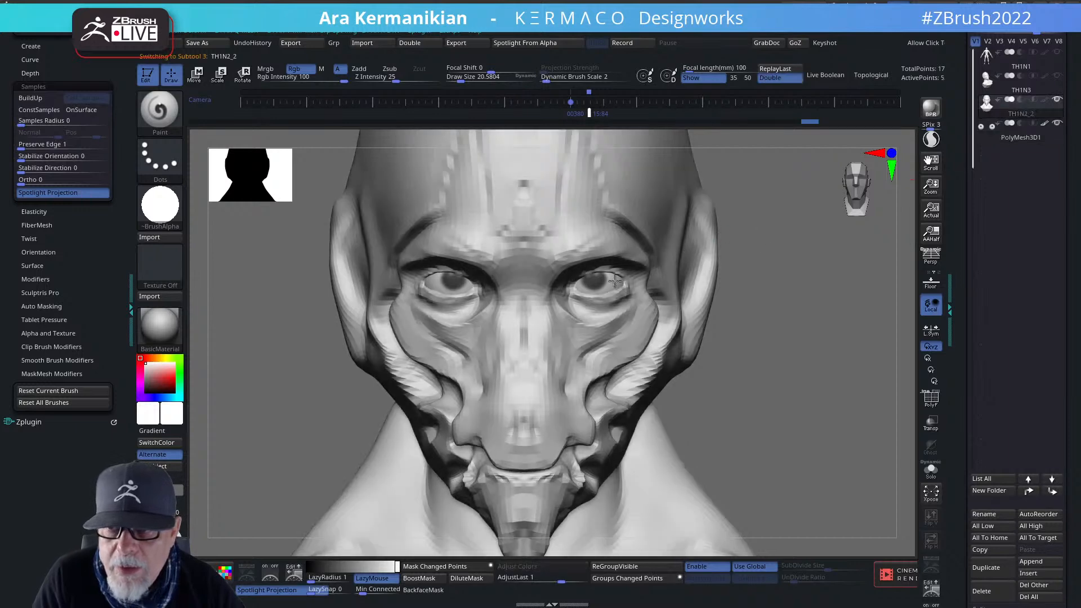
click(593, 300)
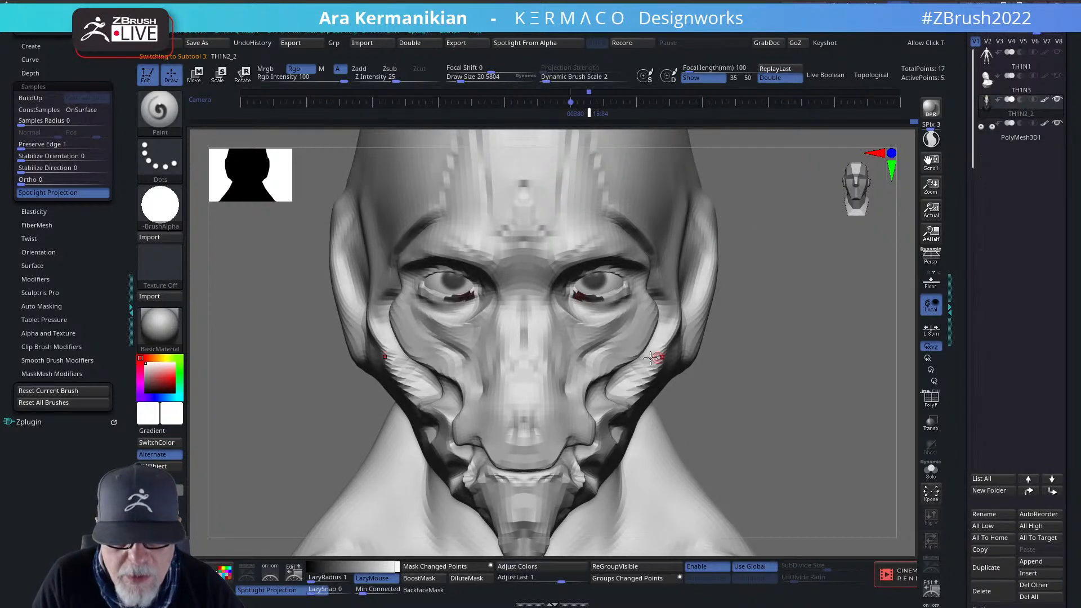
key(ctrl+z)
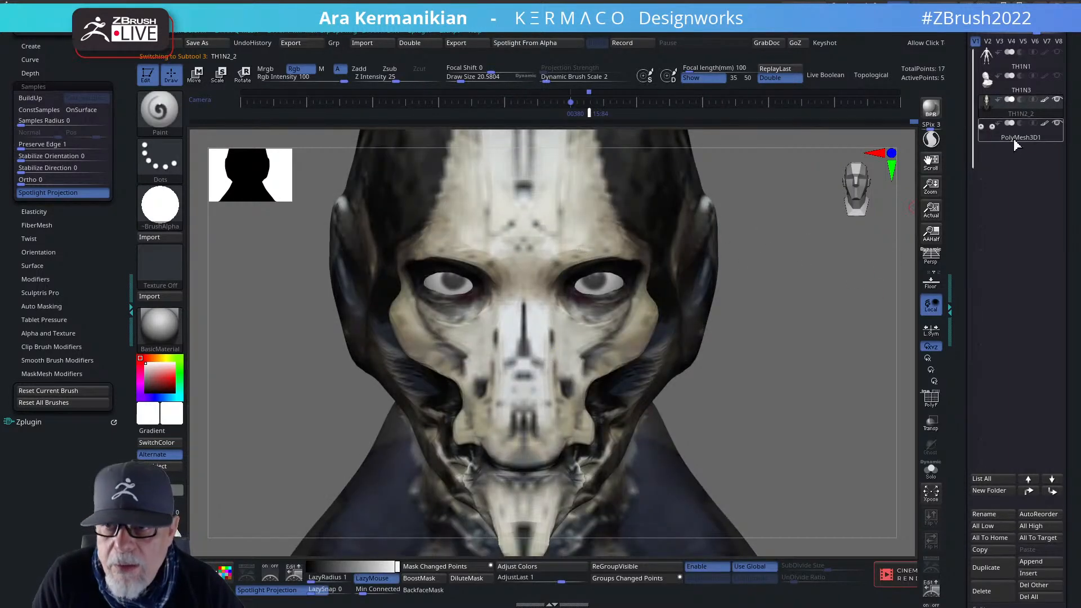
click(1046, 99)
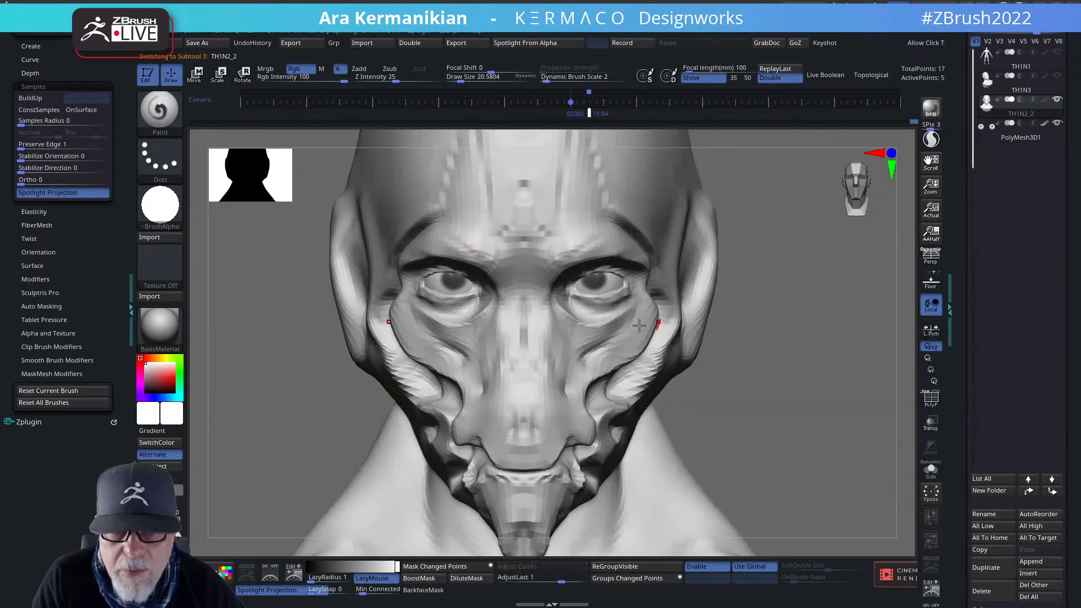
Raise the bust one subdivision level, carve the lower eyelids with DamStandard and smooth the strokes.
right_click(231, 226)
click(271, 221)
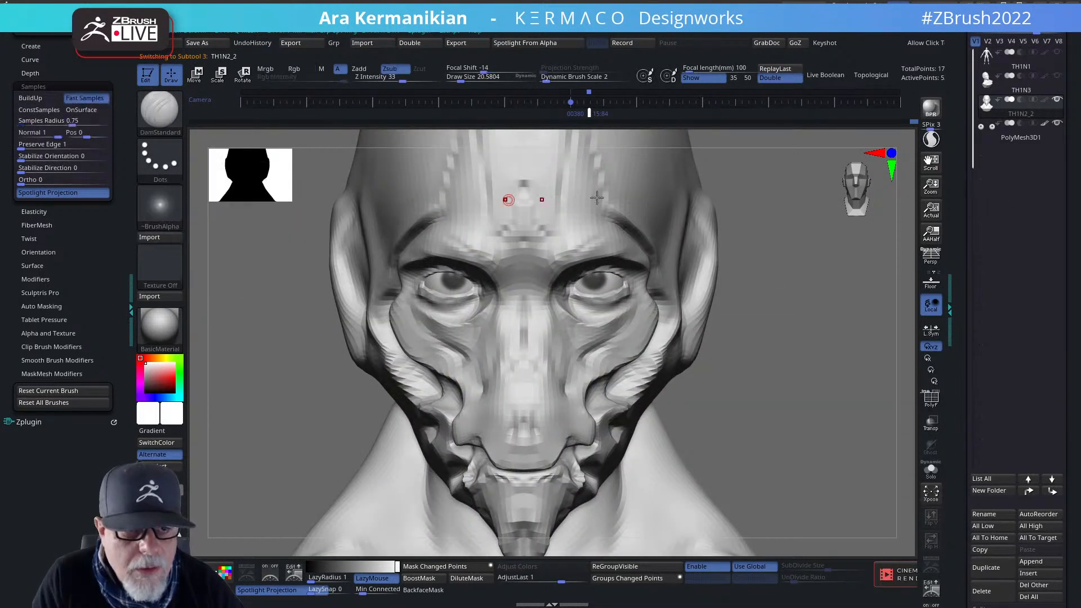
key(ctrl+d)
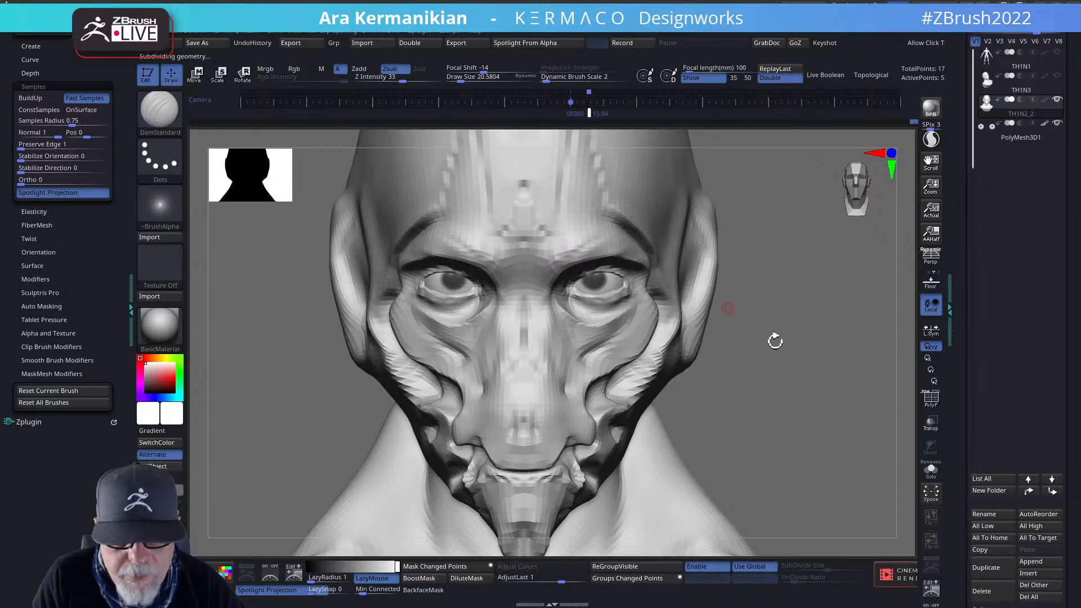
drag(606, 298, 603, 298)
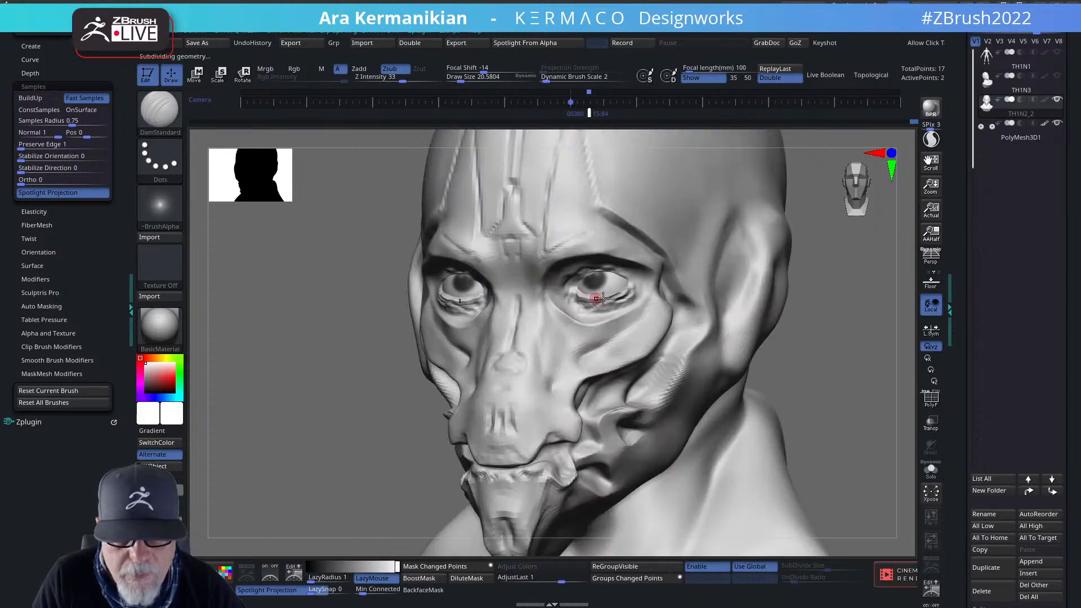
shift+drag(849, 354, 587, 298)
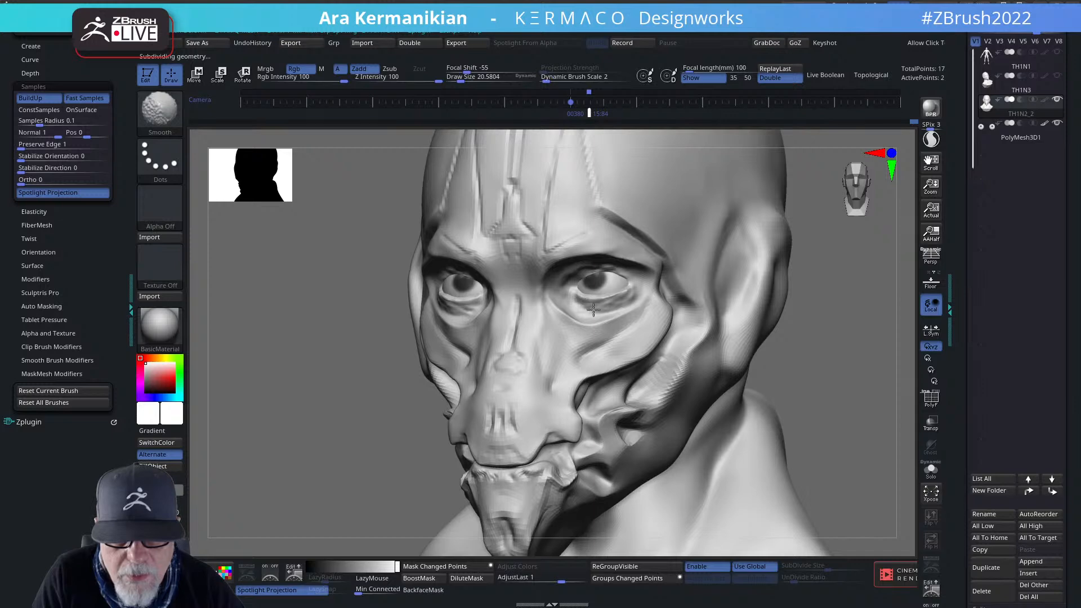
Adjust the eyelids and inner eye corners of the bust with the Move brush at a draw size of about 125.72.
alt+drag(867, 365, 717, 304)
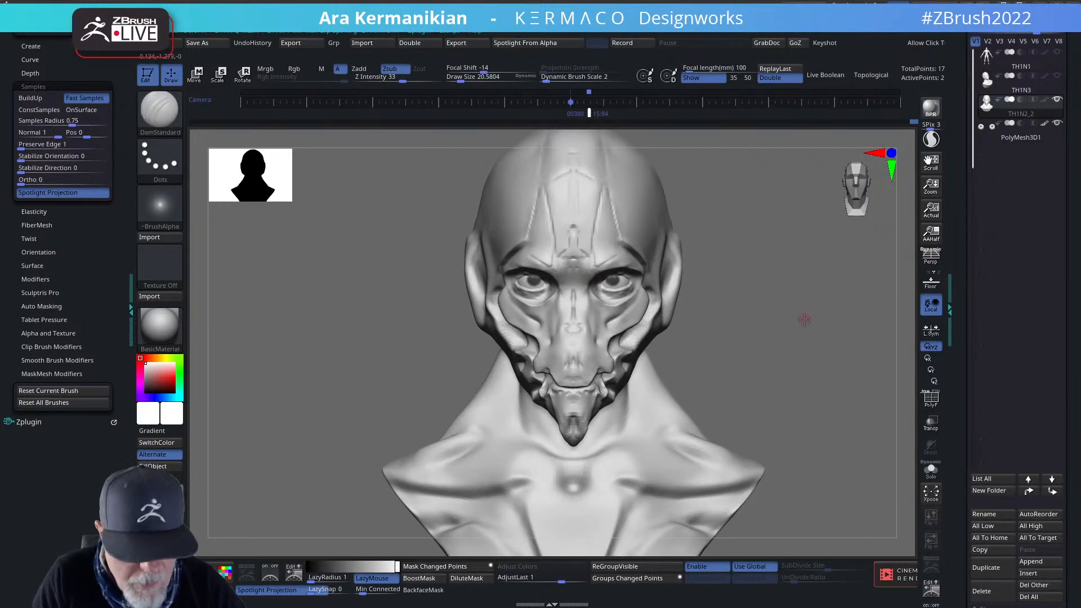
drag(805, 320, 477, 305)
key(b)
key(m)
key(v)
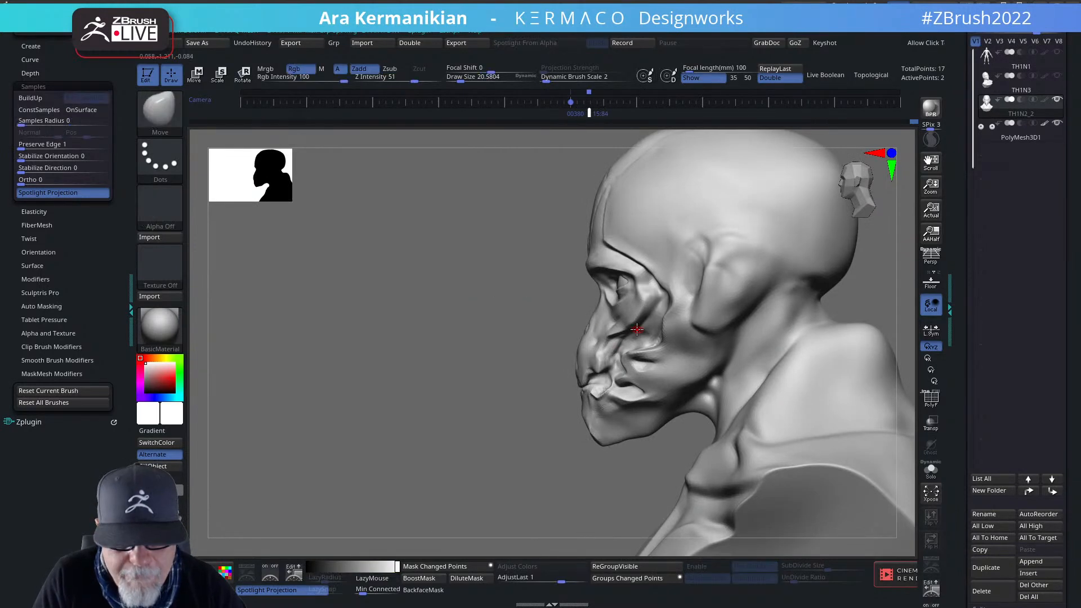
alt+drag(434, 379, 703, 338)
key(s)
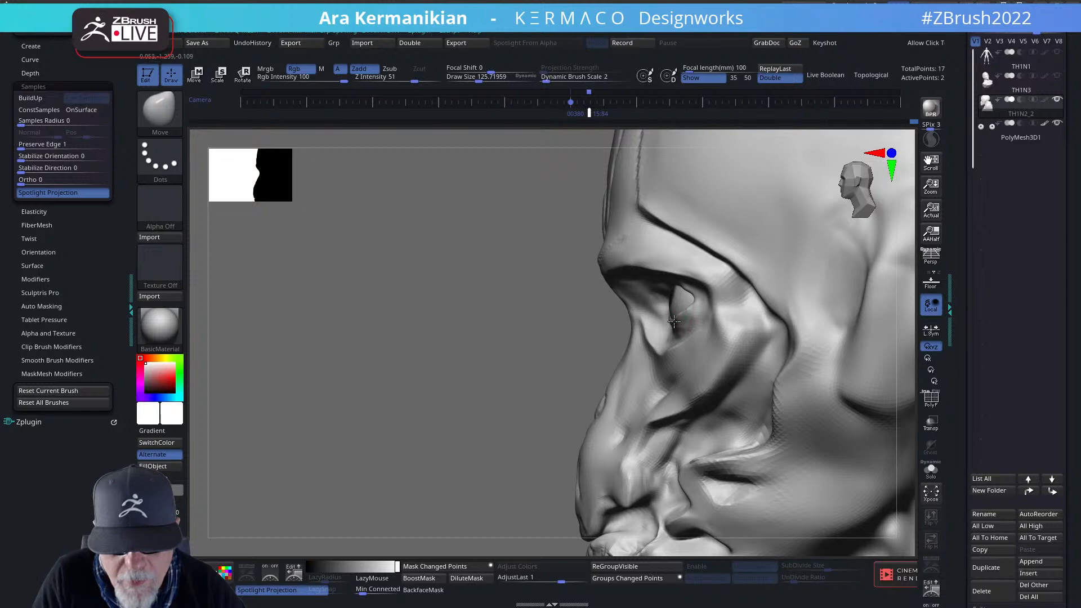
mouse_move(480, 363)
mouse_down()
mouse_move(495, 369)
mouse_move(690, 315)
mouse_up()
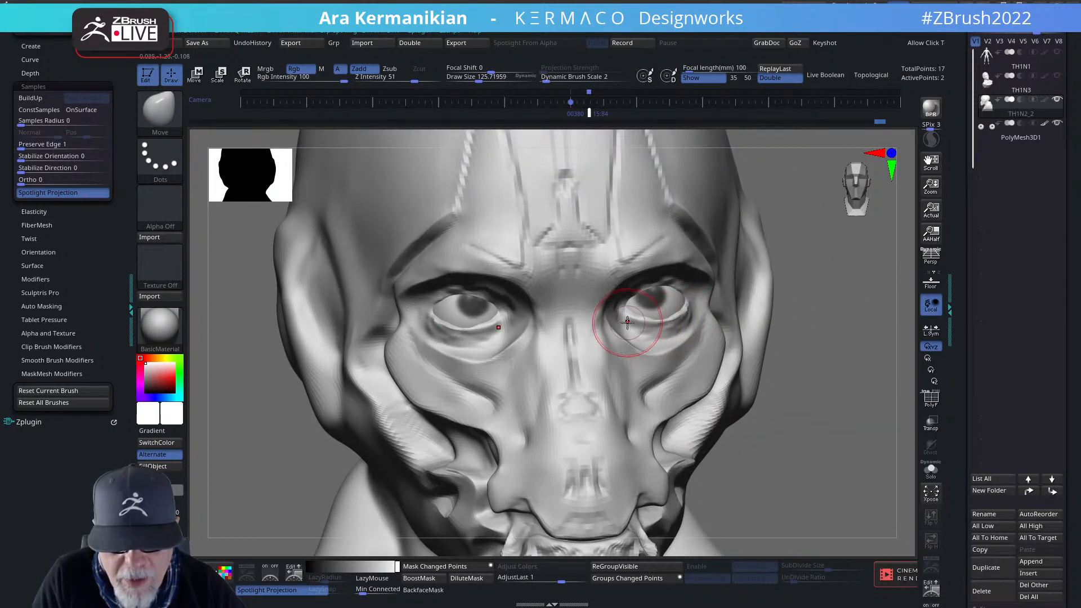
drag(800, 325, 644, 321)
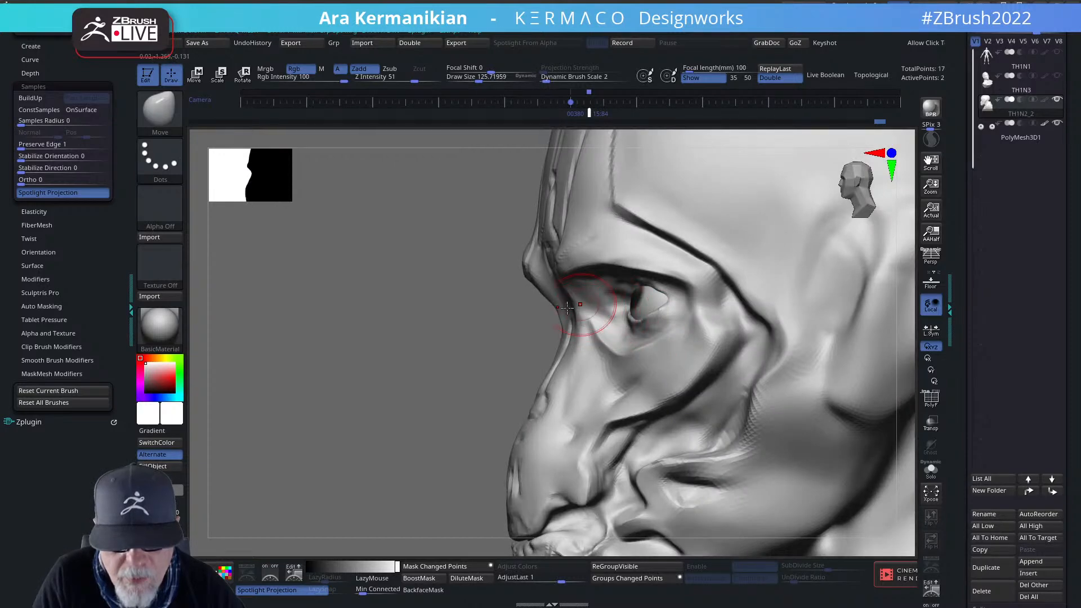
drag(326, 369, 459, 363)
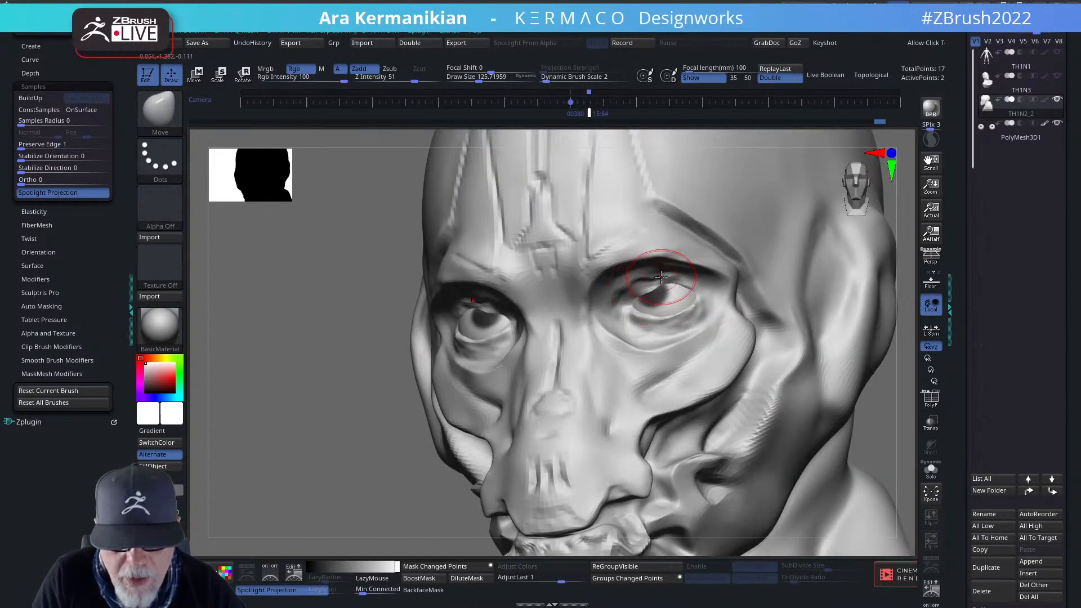
Carve the upper eyelid creases with DamStandard and smooth the area around the eyes.
right_click(660, 277)
click(698, 279)
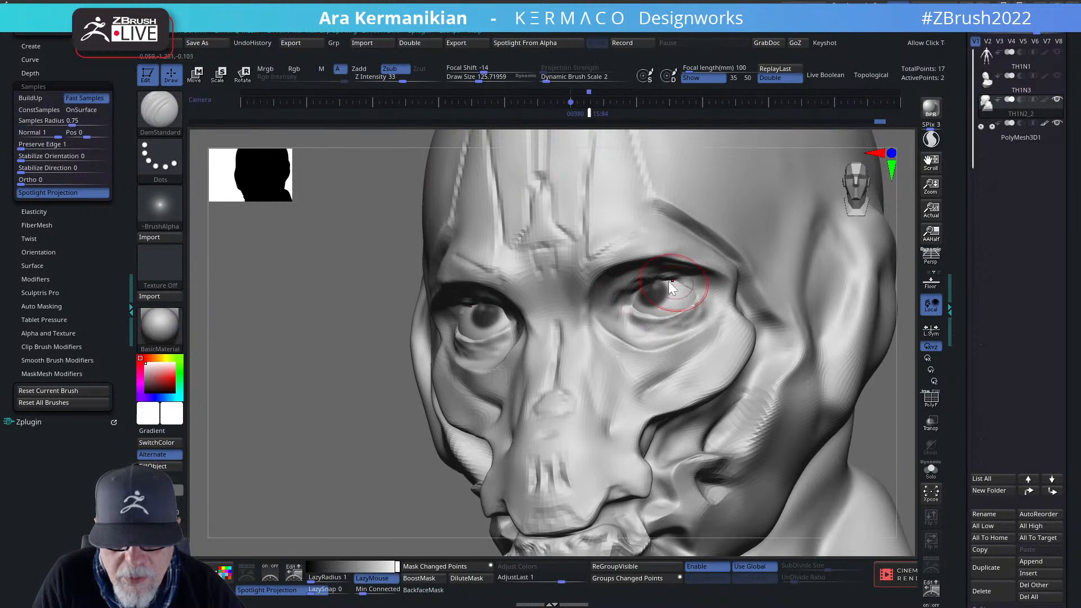
mouse_move(671, 281)
mouse_down()
mouse_move(695, 290)
mouse_move(672, 278)
mouse_move(609, 310)
mouse_move(665, 277)
mouse_up()
key(shift)
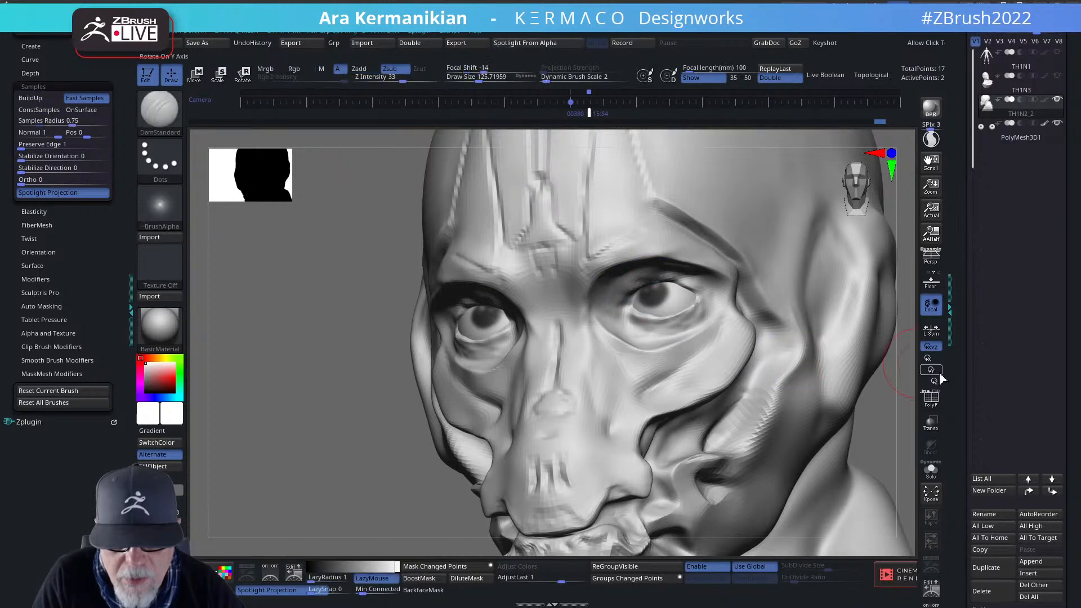
mouse_move(889, 411)
alt+mouse_down()
mouse_move(765, 381)
mouse_move(812, 345)
mouse_move(708, 317)
mouse_move(762, 309)
mouse_move(743, 338)
alt+mouse_up()
mouse_move(821, 326)
mouse_down()
mouse_move(626, 303)
mouse_move(629, 288)
mouse_up()
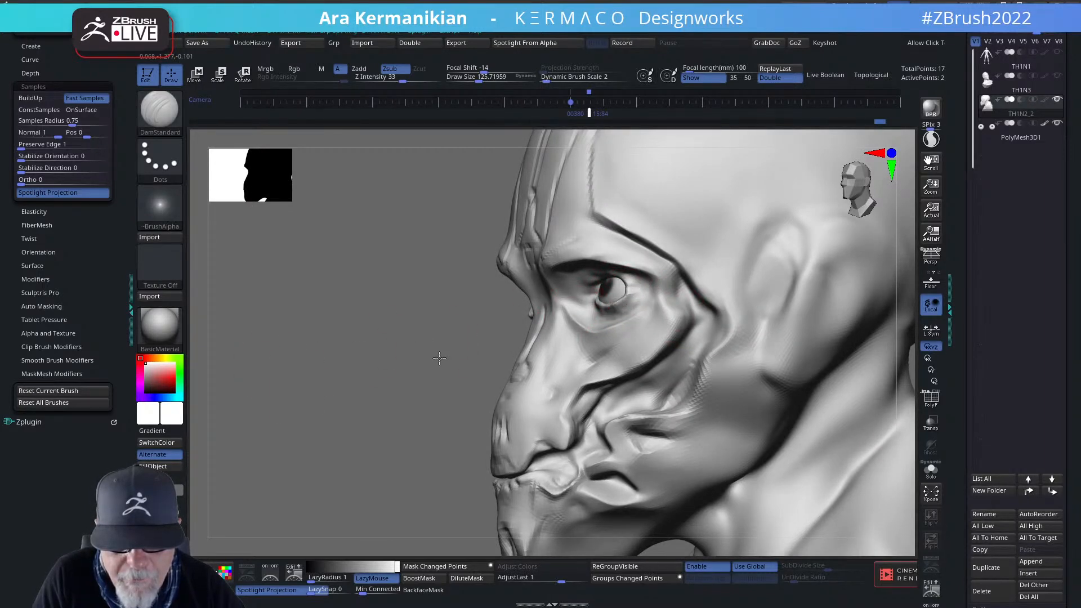
drag(297, 389, 549, 336)
shift+drag(627, 303, 600, 307)
Pull the outer part of the upper eyelid over the eyeball in near-profile view with the Move brush.
mouse_move(833, 338)
mouse_down()
mouse_move(811, 349)
mouse_move(685, 332)
mouse_up()
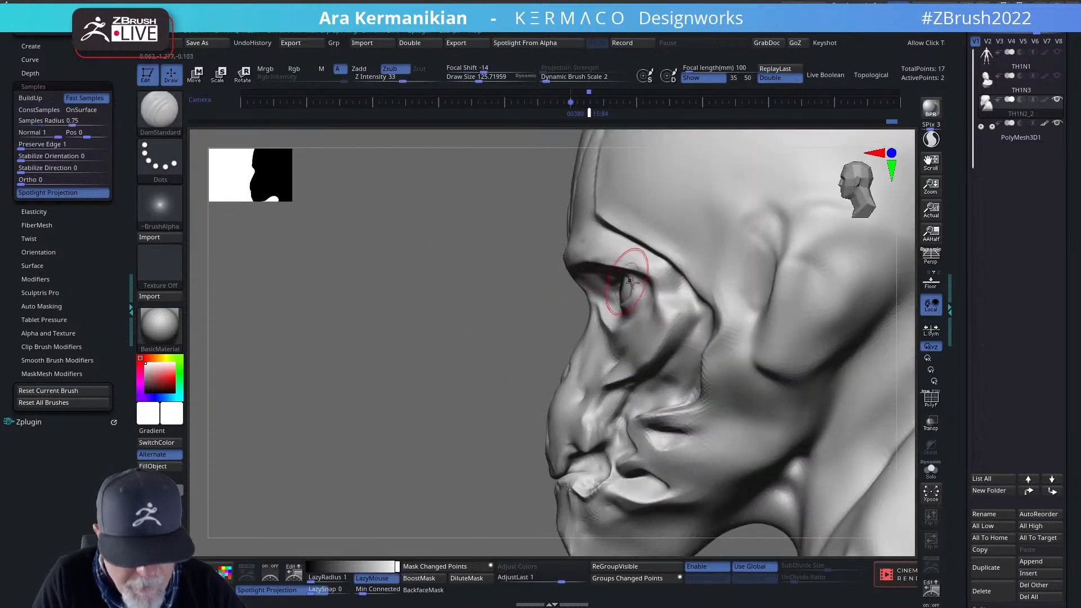
key(b)
key(m)
key(v)
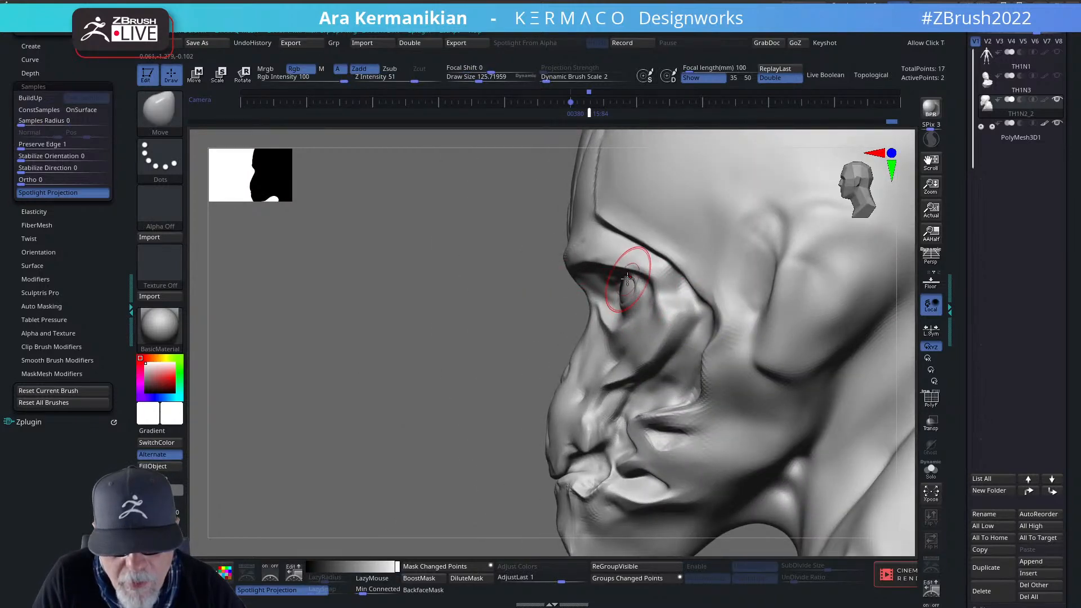
mouse_move(628, 279)
mouse_down()
mouse_move(635, 303)
mouse_move(634, 280)
mouse_up()
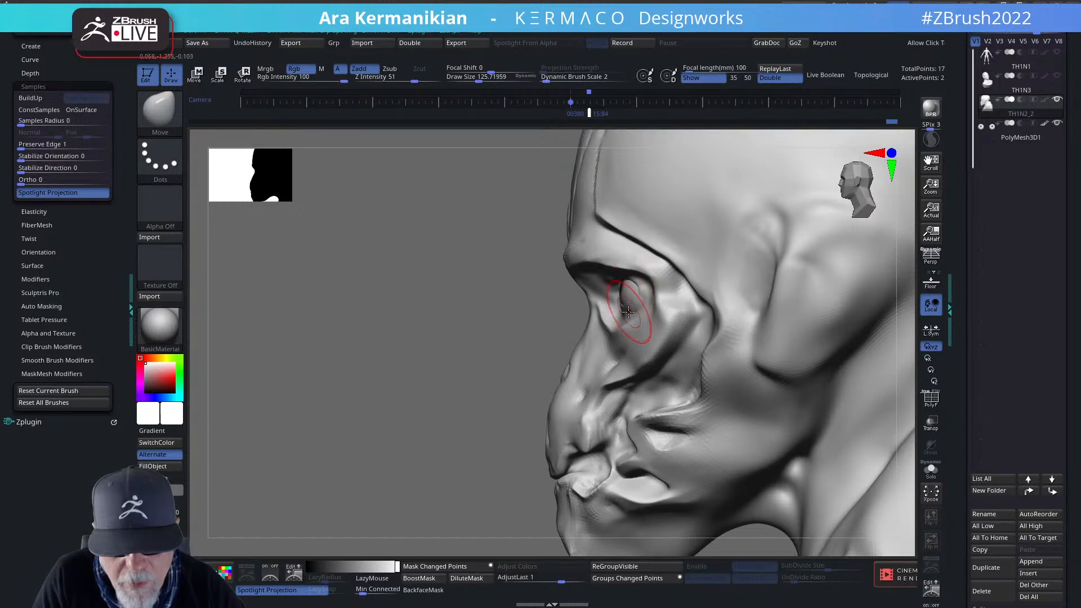
Reduce the draw size to about 65.11, then refine the eyelids with Move and smooth around the eyes.
mouse_move(394, 382)
mouse_down()
mouse_move(781, 317)
mouse_move(721, 304)
mouse_move(837, 326)
mouse_up()
key(s)
drag(684, 319, 676, 319)
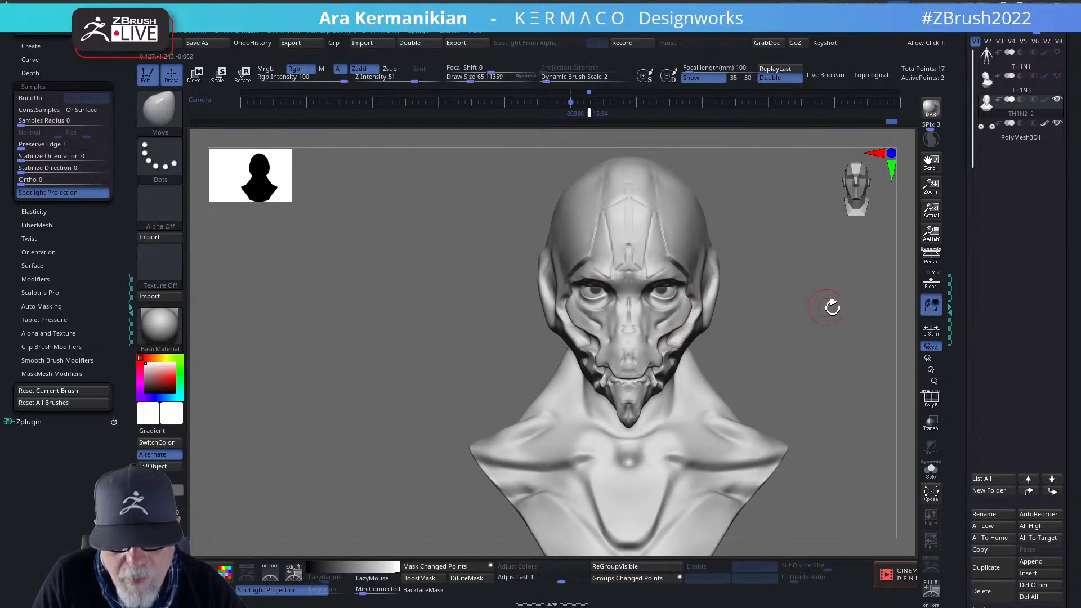
alt+drag(832, 307, 733, 290)
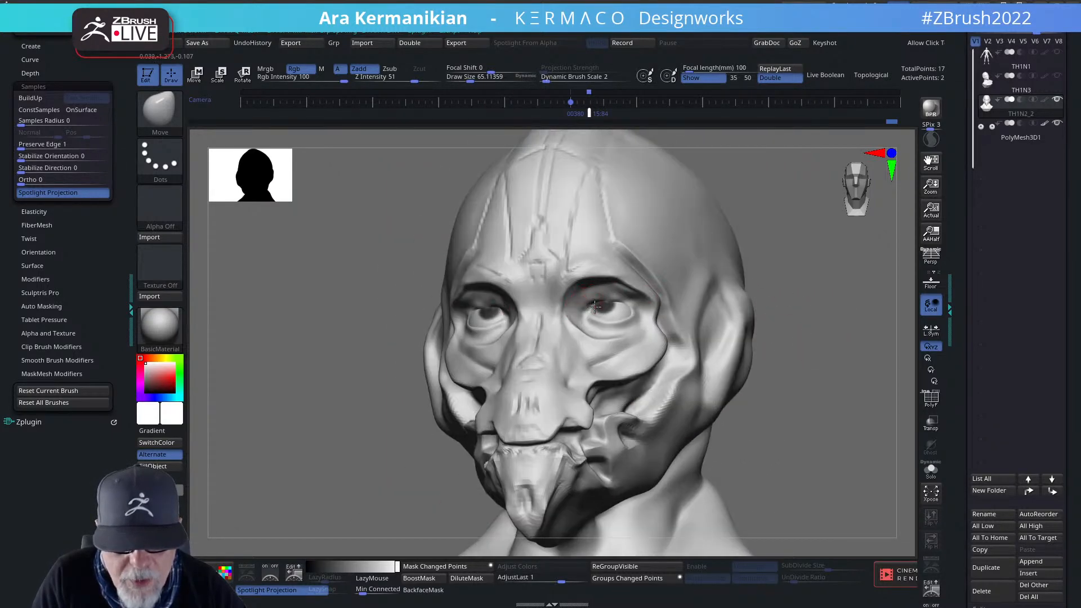
mouse_move(586, 311)
mouse_down()
mouse_move(617, 296)
mouse_move(644, 315)
mouse_up()
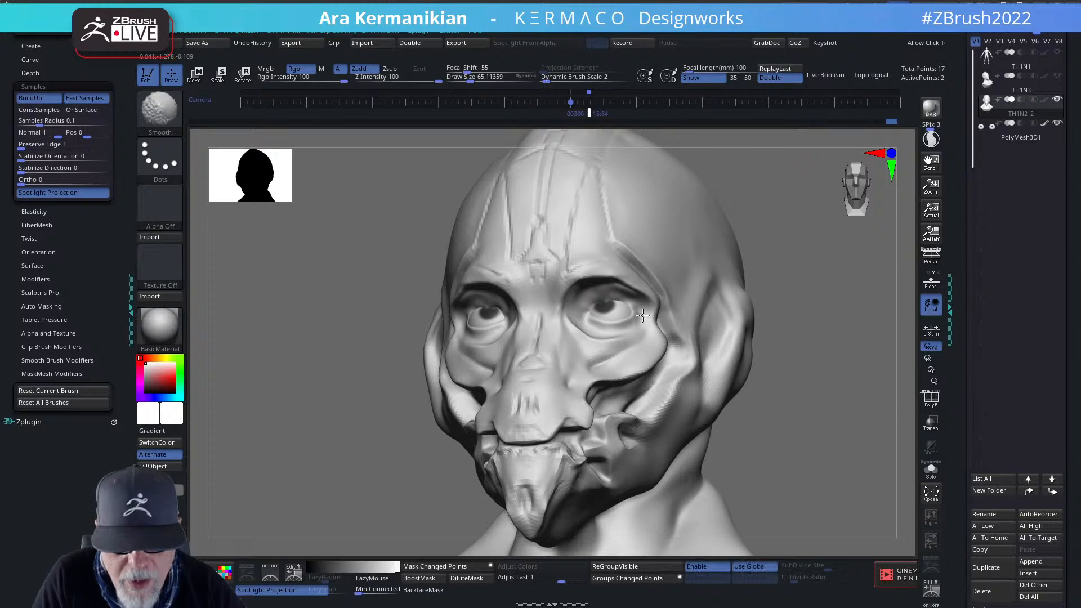
Carve the inner eye corners and lower eyelid lines with DamStandard and smooth the strokes.
right_click(589, 304)
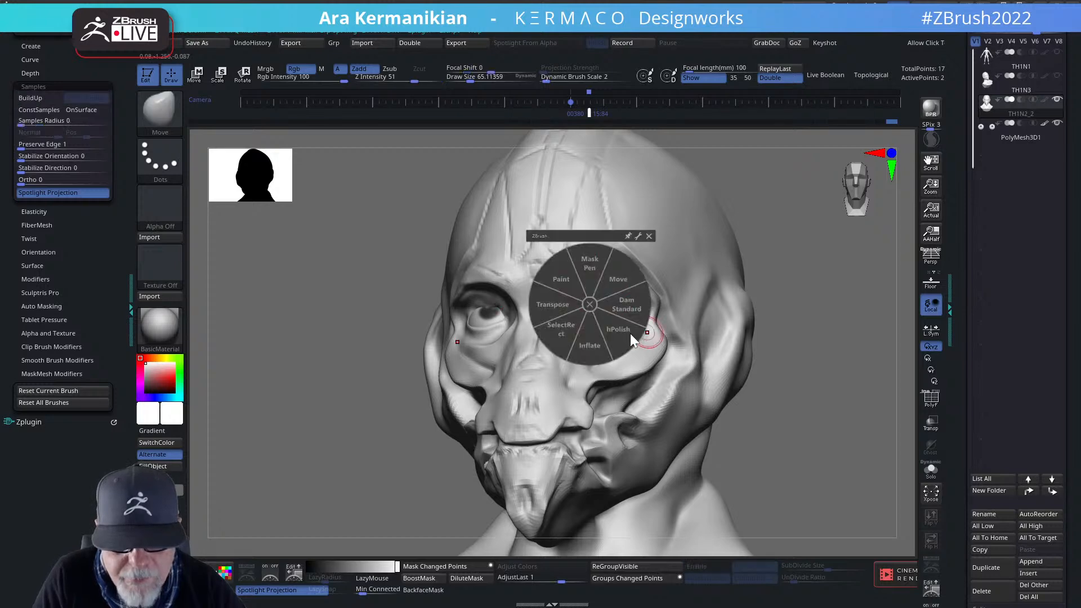
click(625, 302)
mouse_move(584, 307)
mouse_down()
mouse_move(615, 297)
mouse_move(633, 306)
mouse_move(591, 304)
mouse_move(616, 306)
mouse_move(607, 322)
mouse_up()
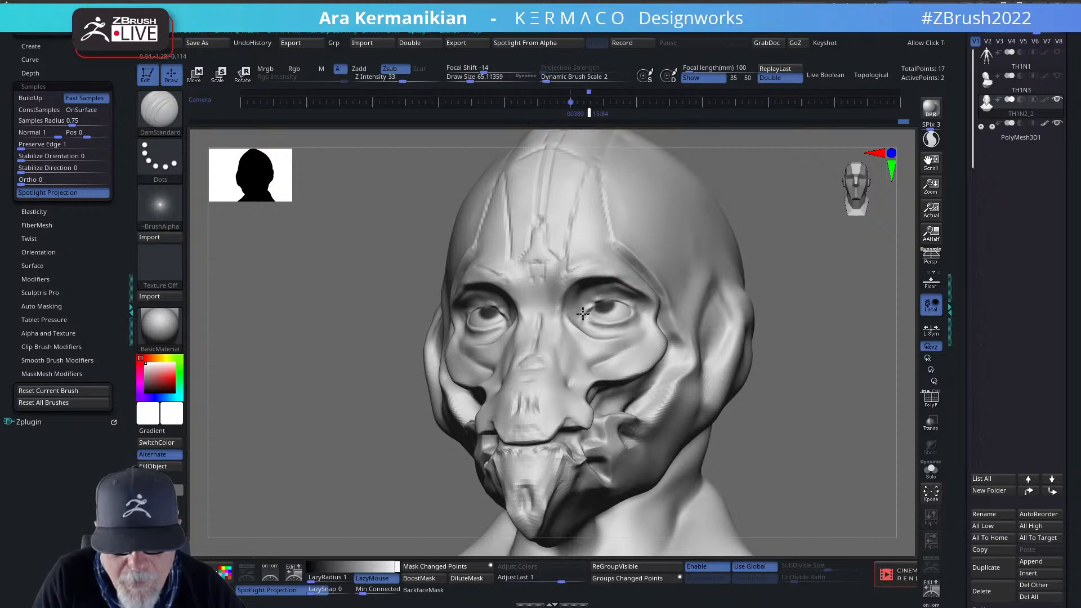
key(shift)
mouse_move(591, 310)
mouse_down()
mouse_move(609, 301)
mouse_move(590, 304)
mouse_move(600, 306)
mouse_up()
key(shift)
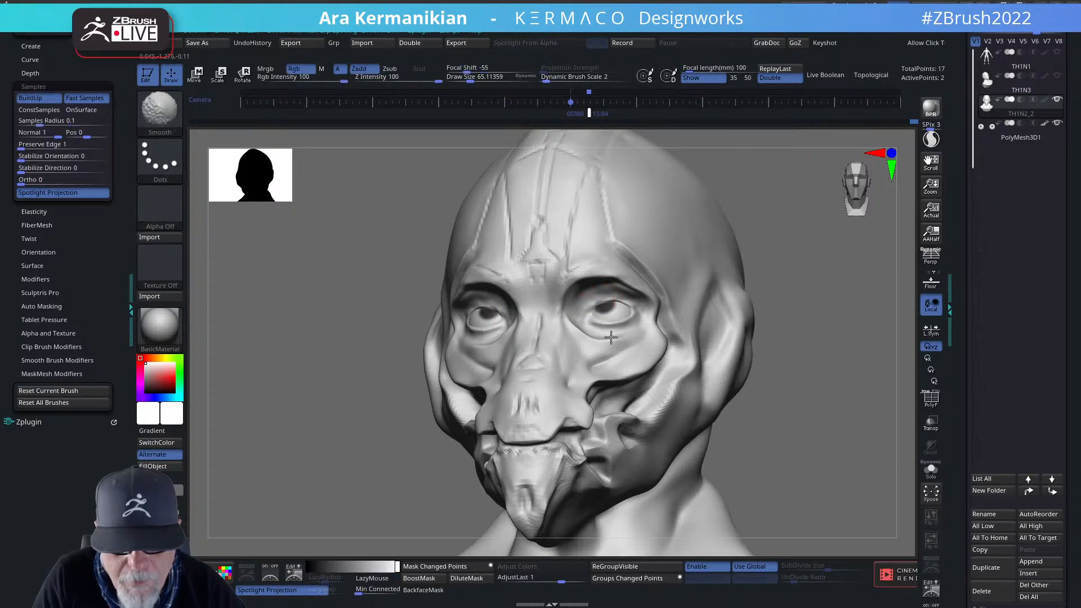
Make the PolyMesh3D1 eyeballs active and rotate them about 12 degrees around the vertical axis.
mouse_move(760, 417)
alt+mouse_down()
mouse_move(739, 339)
mouse_move(798, 357)
mouse_move(755, 321)
mouse_move(697, 304)
alt+mouse_up()
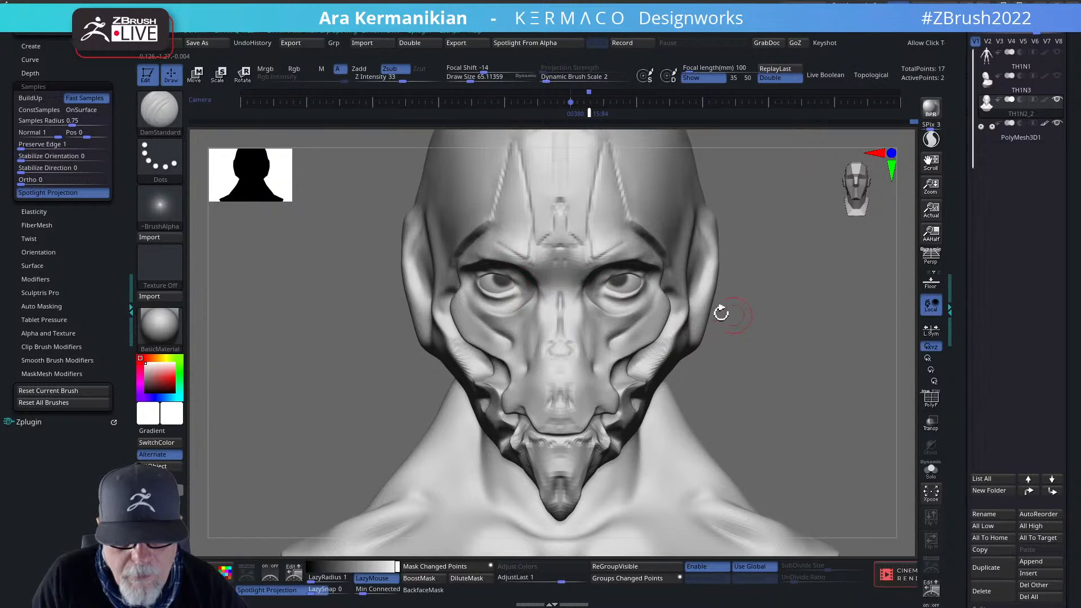
click(1036, 140)
key(w)
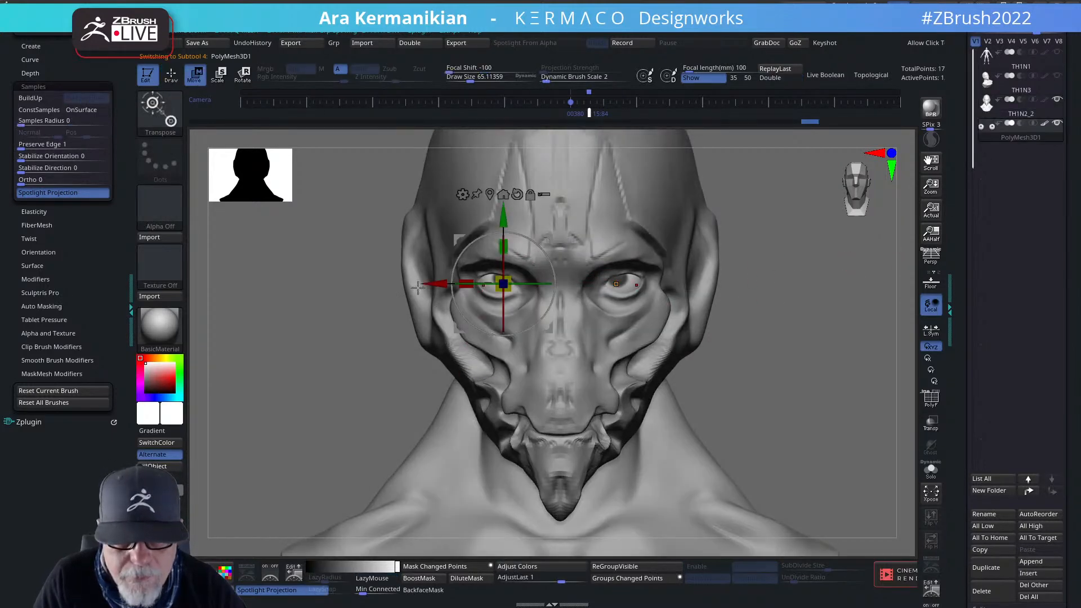
drag(427, 285, 437, 283)
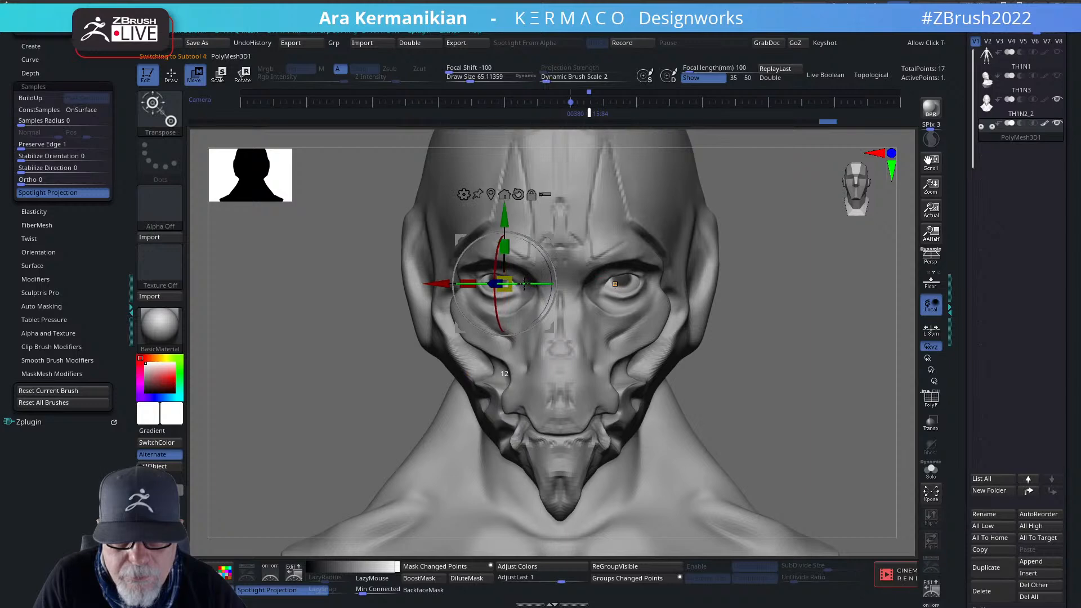
key(q)
Fine-tune the gaze by rotating the eyeballs another 4.8 degrees or so around the vertical axis.
alt+drag(831, 360, 789, 327)
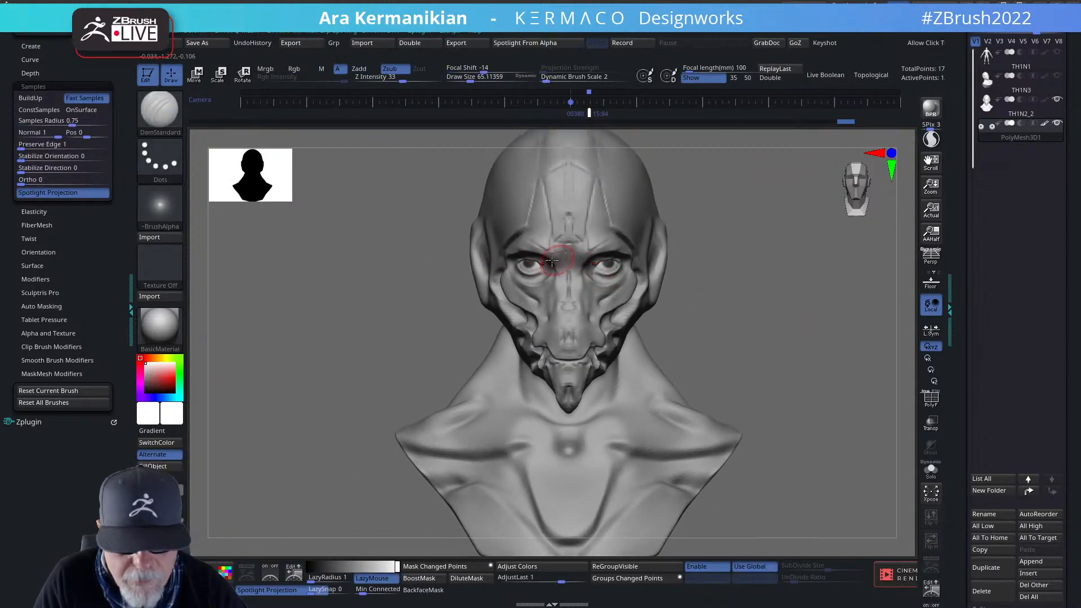
key(w)
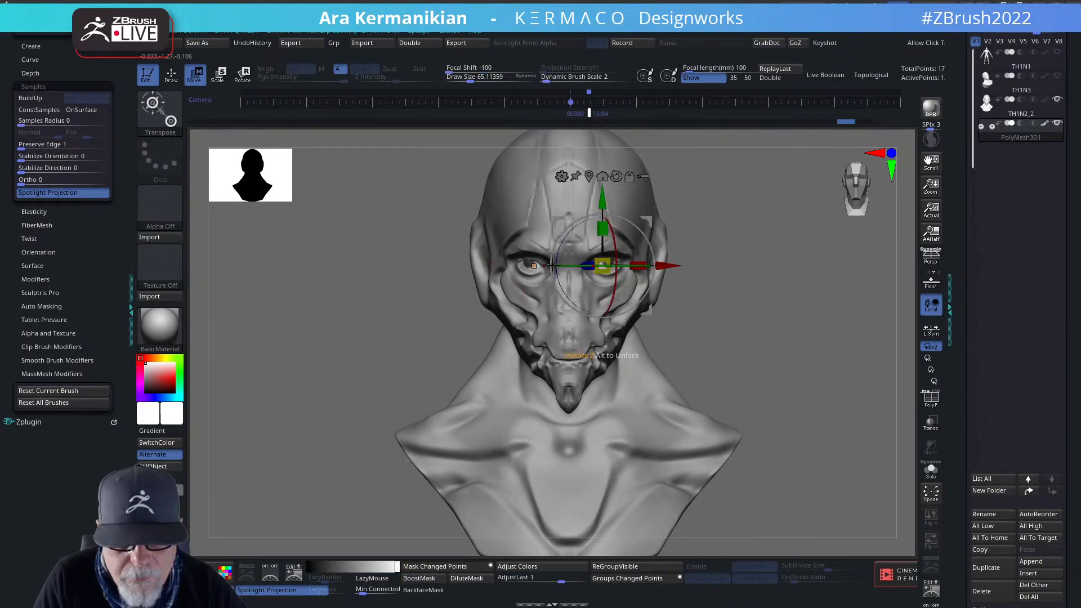
drag(579, 266, 575, 266)
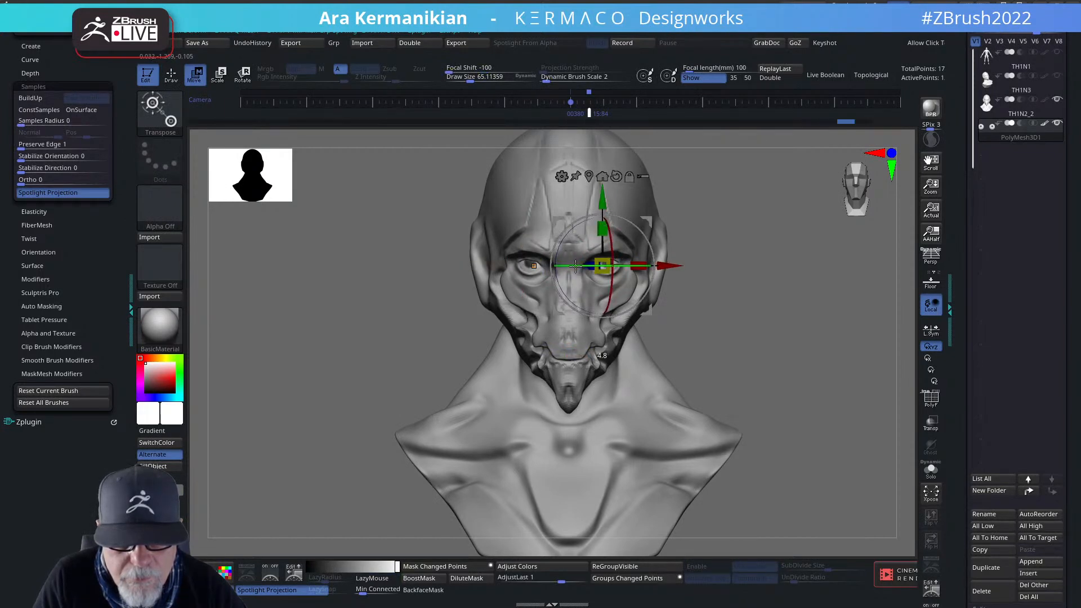
key(q)
mouse_move(802, 316)
alt+mouse_down()
mouse_move(772, 301)
mouse_move(784, 325)
mouse_move(835, 338)
mouse_move(799, 297)
mouse_move(798, 321)
alt+mouse_up()
alt+drag(683, 261, 709, 277)
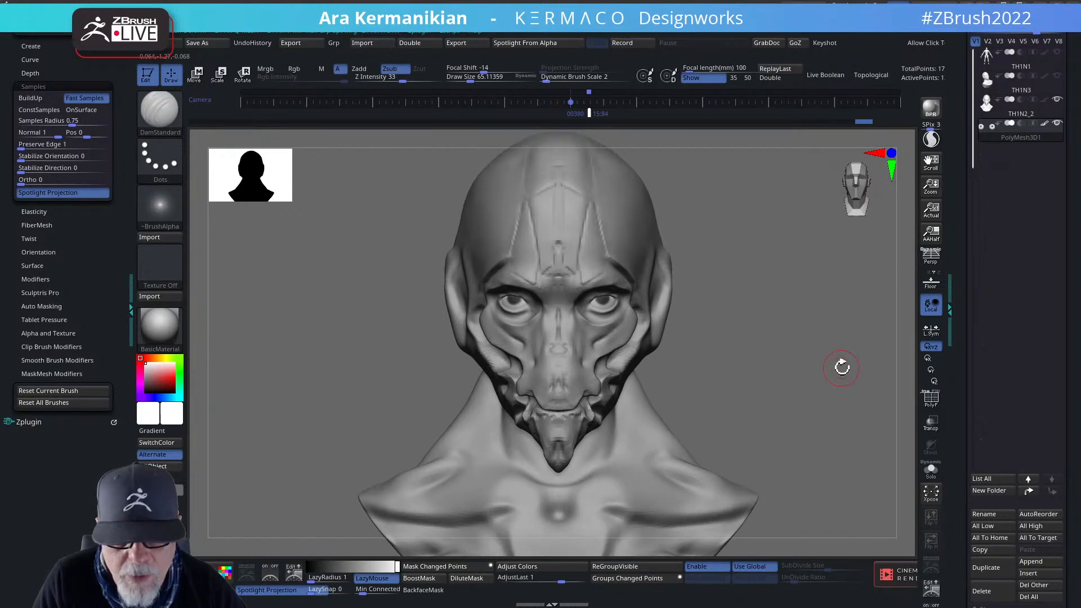
mouse_move(842, 368)
mouse_down()
mouse_move(790, 365)
mouse_move(809, 323)
mouse_move(809, 361)
mouse_up()
Isolate the eyeballs briefly, show the whole bust again, and make the TH1N2_2 bust active.
right_click(562, 345)
click(599, 353)
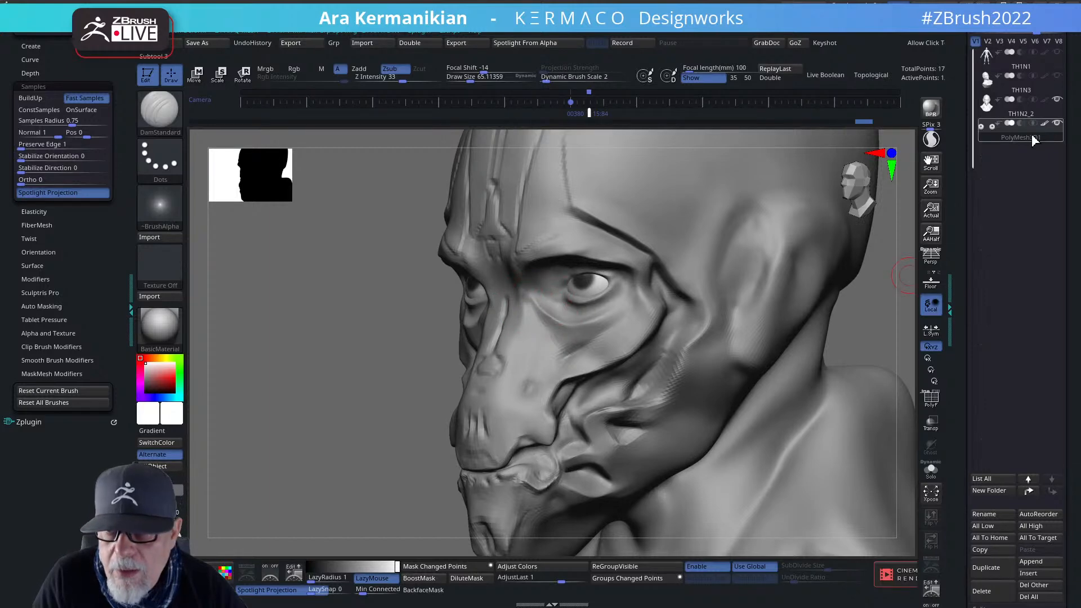
click(995, 129)
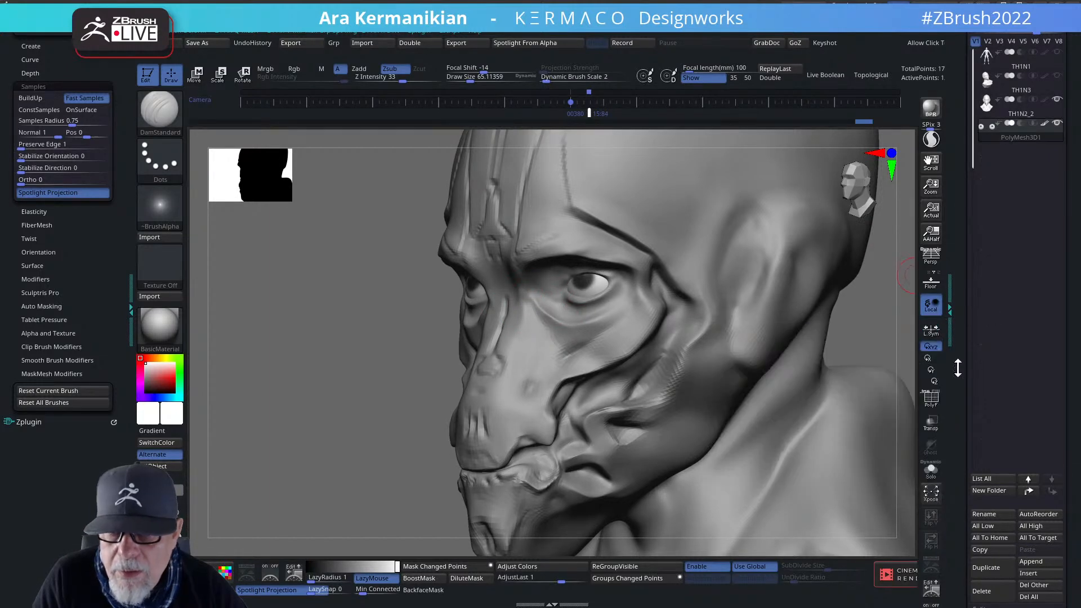
click(931, 471)
click(938, 470)
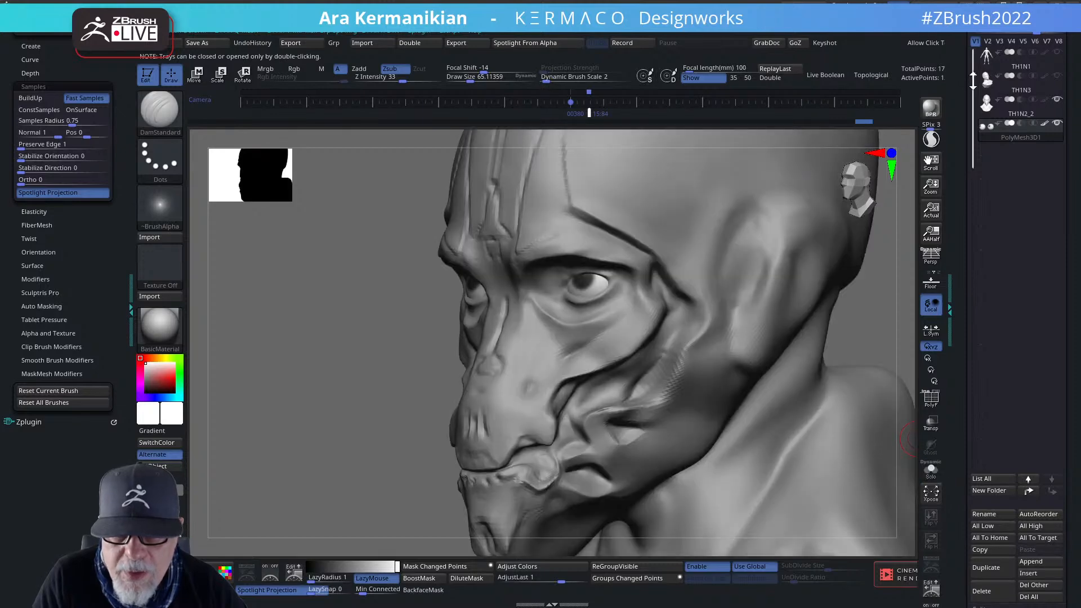
click(1021, 109)
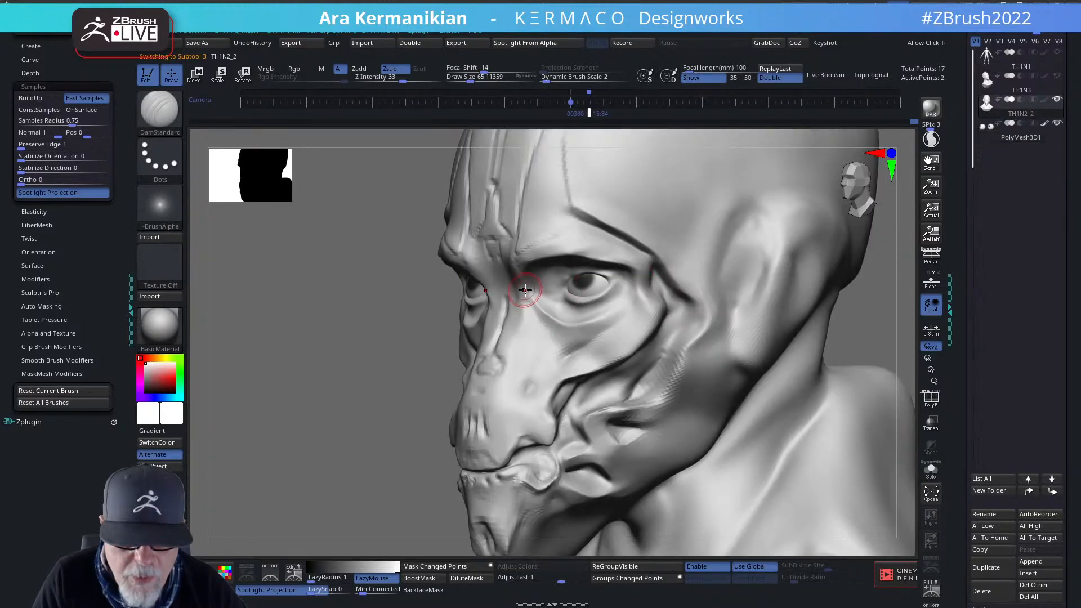
Smooth the top of the nose bridge between the eyes on the TH1N2_2 bust.
drag(348, 365, 552, 302)
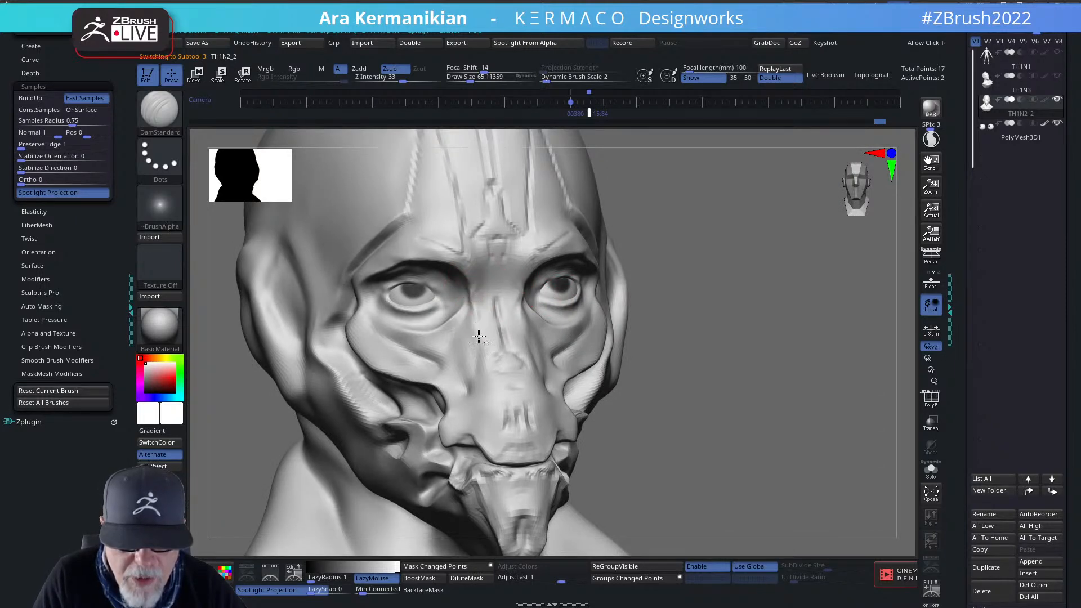
key(shift)
mouse_move(833, 362)
mouse_down()
mouse_move(773, 338)
mouse_move(753, 295)
mouse_move(816, 313)
mouse_up()
drag(311, 367, 395, 369)
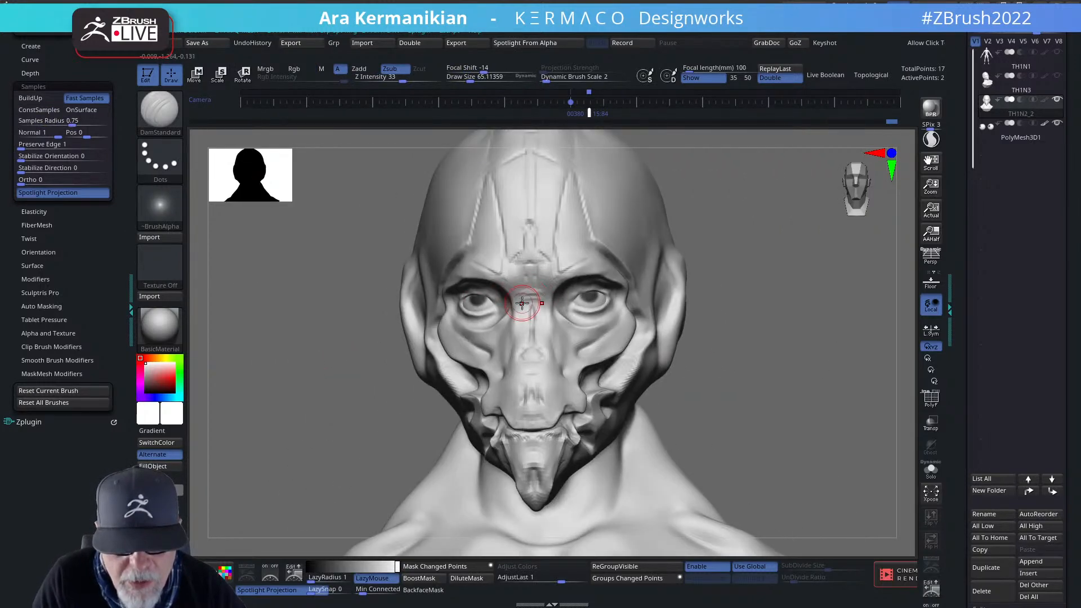
shift+drag(536, 295, 533, 309)
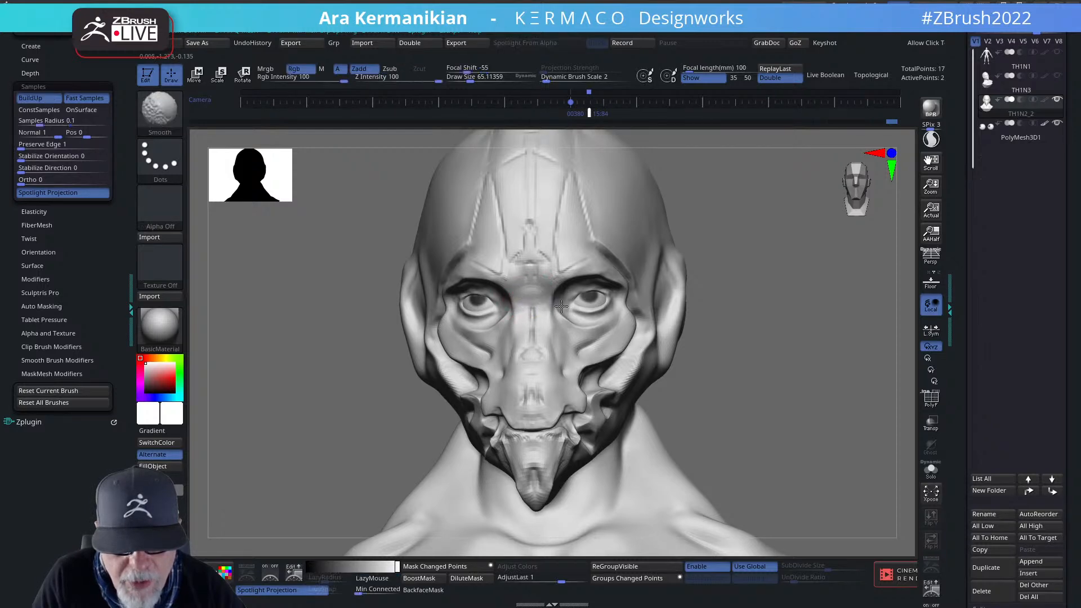
Carve the inner part of the upper eyelid line with DamStandard from a three-quarter view.
drag(811, 344, 735, 346)
mouse_move(330, 373)
mouse_down()
mouse_move(717, 316)
mouse_move(760, 325)
mouse_move(720, 320)
mouse_move(768, 290)
mouse_move(787, 326)
mouse_move(747, 317)
mouse_move(777, 323)
mouse_move(801, 309)
mouse_up()
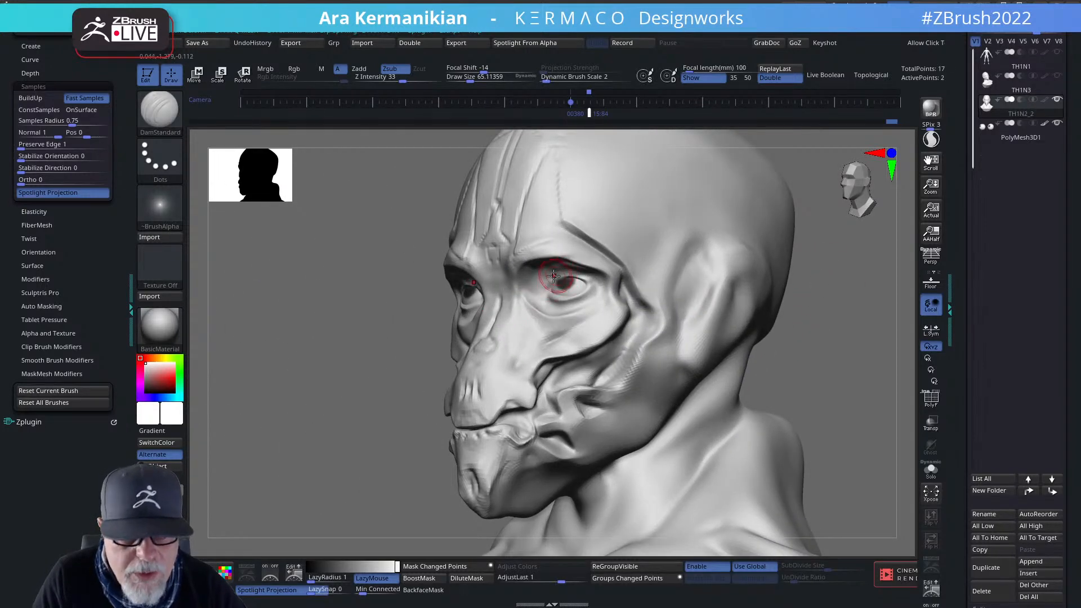
drag(548, 287, 562, 275)
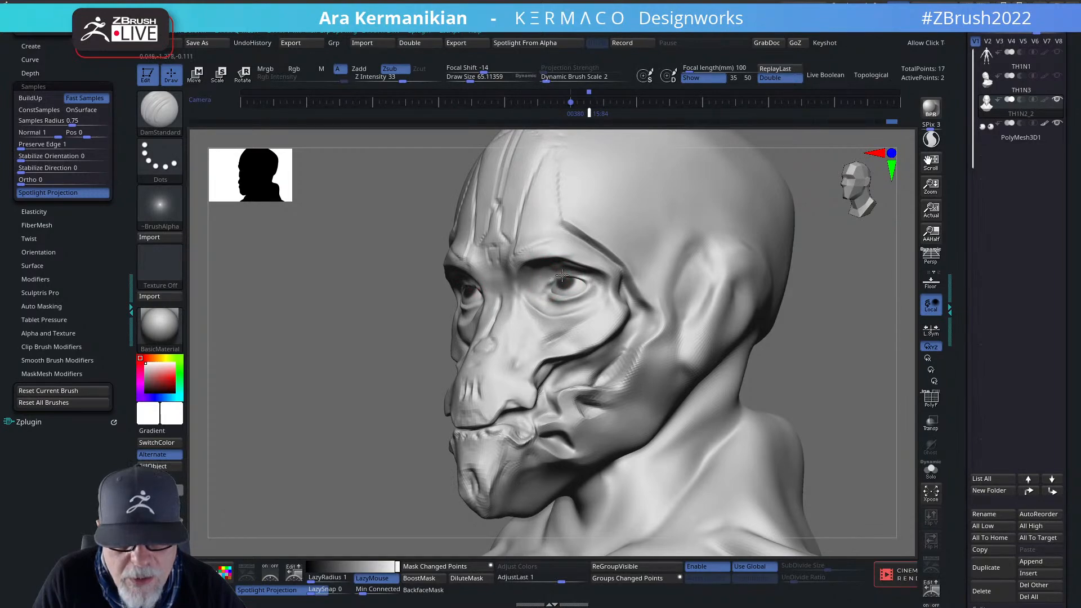
Show the polygon wireframe to examine the mesh around the face, then hide it.
click(934, 401)
mouse_move(839, 387)
mouse_down()
mouse_move(838, 355)
mouse_move(854, 443)
mouse_up()
mouse_move(530, 331)
mouse_down()
mouse_move(551, 318)
mouse_move(535, 316)
mouse_move(520, 351)
mouse_up()
alt+drag(877, 314, 837, 342)
click(926, 403)
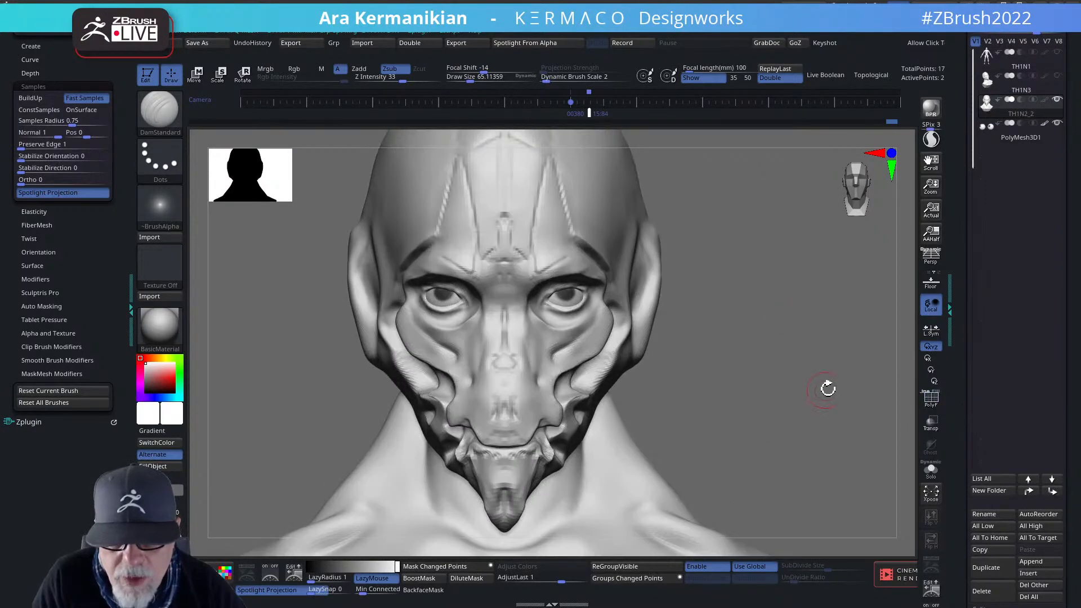
Smooth the lower eyelid and flatten its surface with hPolish, working from a side view of the head.
drag(825, 387, 704, 380)
key(shift)
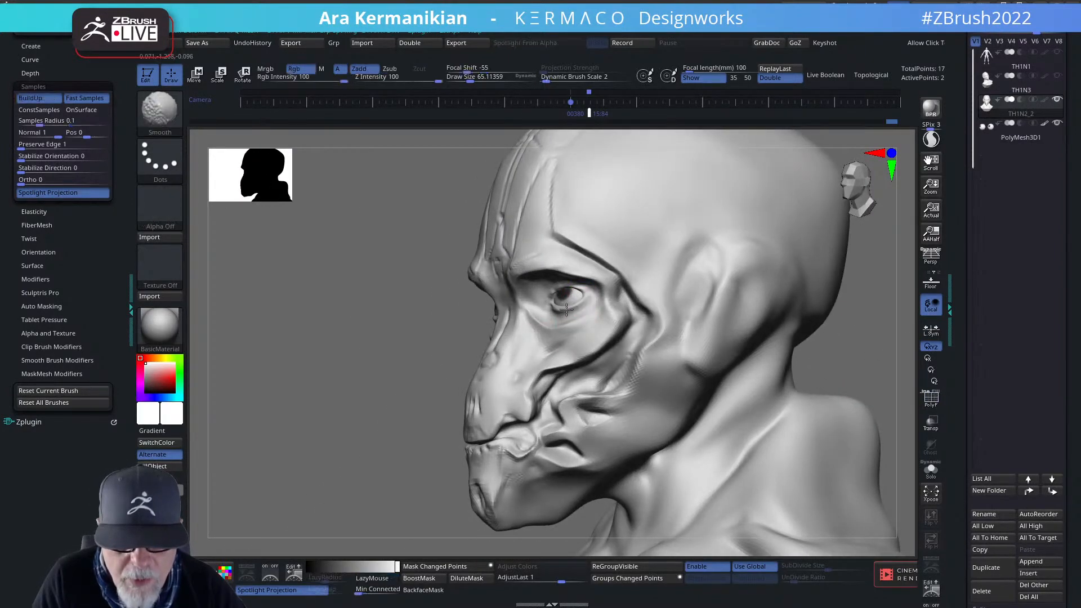
right_click(543, 321)
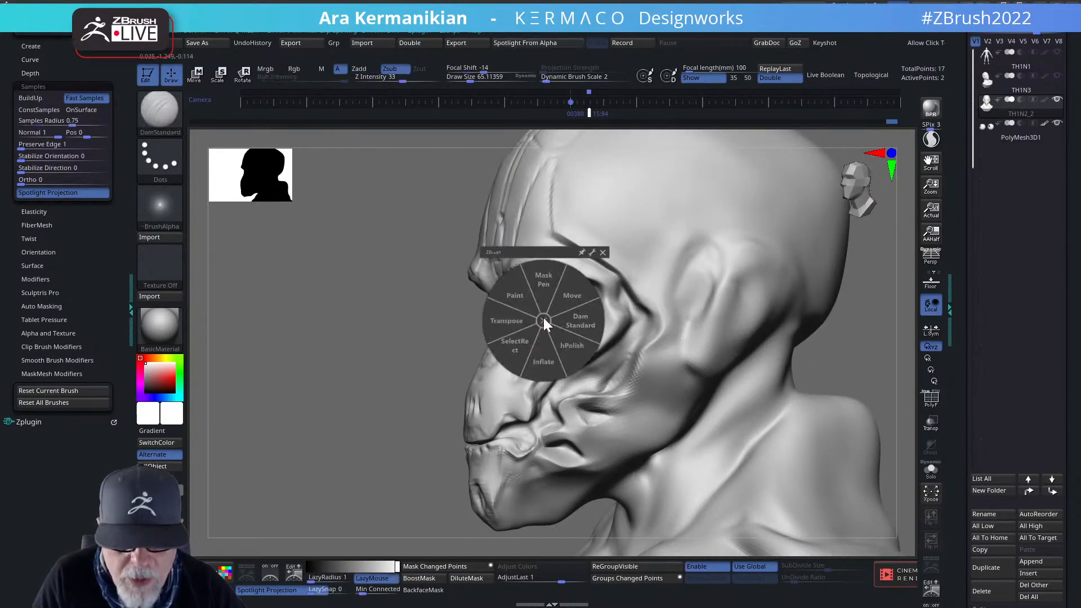
click(570, 348)
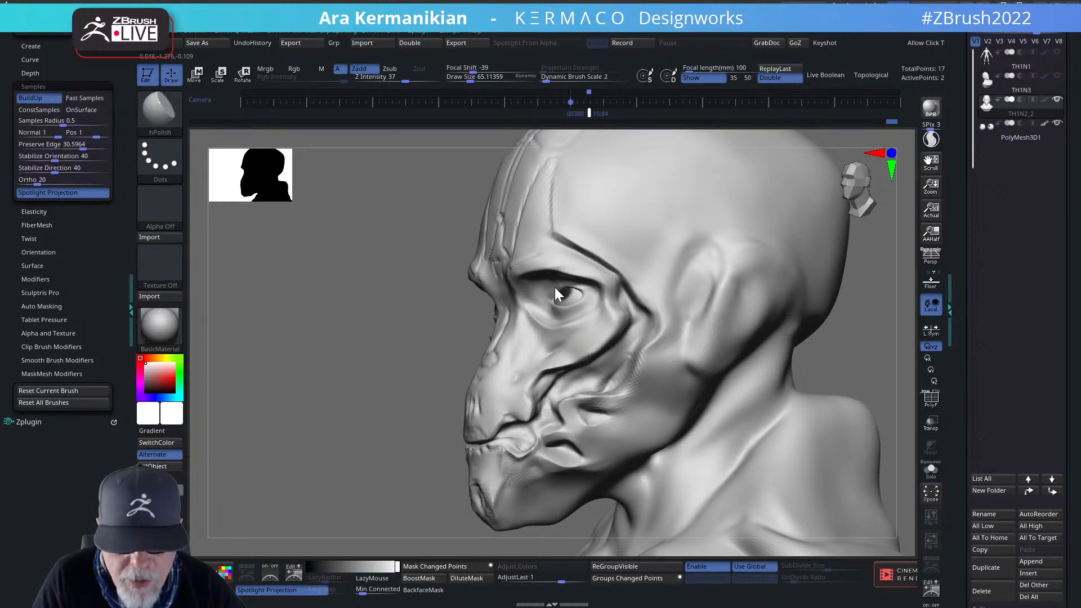
alt+drag(333, 406, 411, 398)
drag(745, 340, 797, 324)
drag(798, 325, 788, 372)
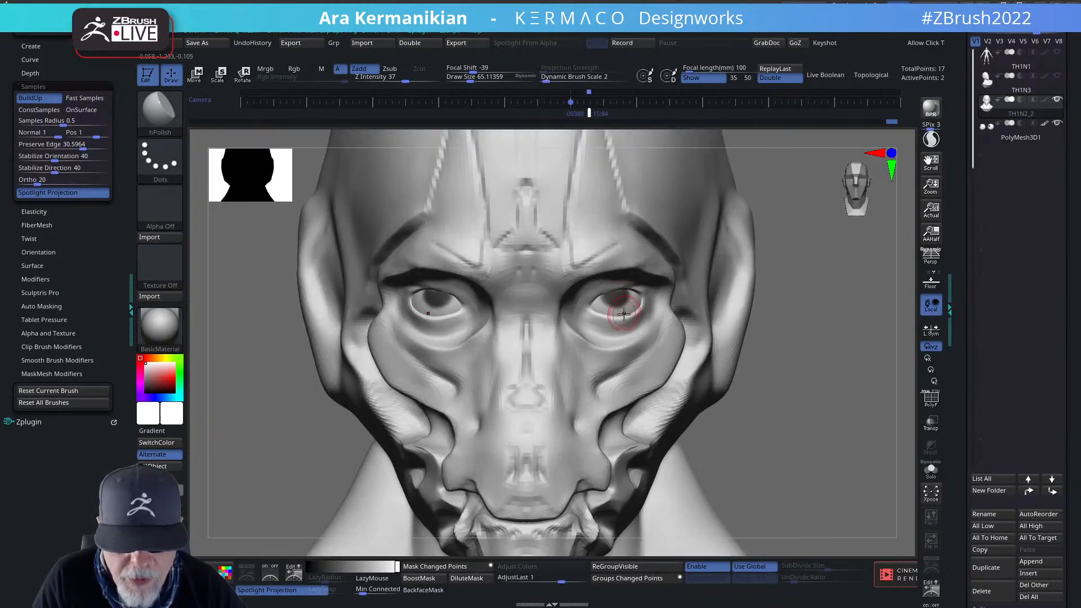
Carve the crease beneath the lower eyelid with DamStandard and check it from three-quarter and front views.
right_click(589, 311)
click(619, 317)
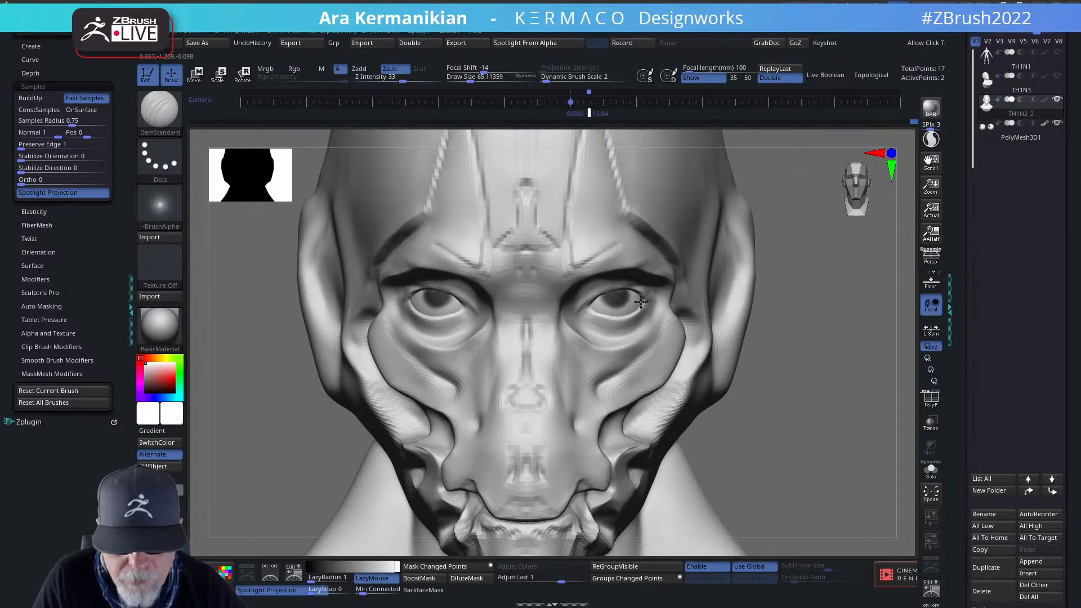
drag(636, 316, 593, 325)
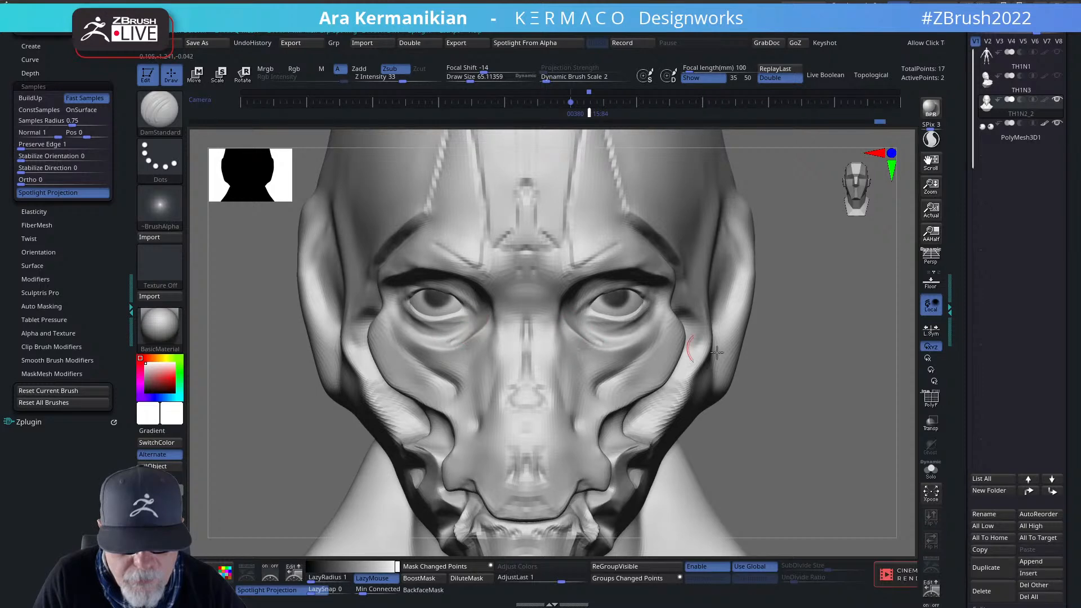
drag(902, 374, 586, 346)
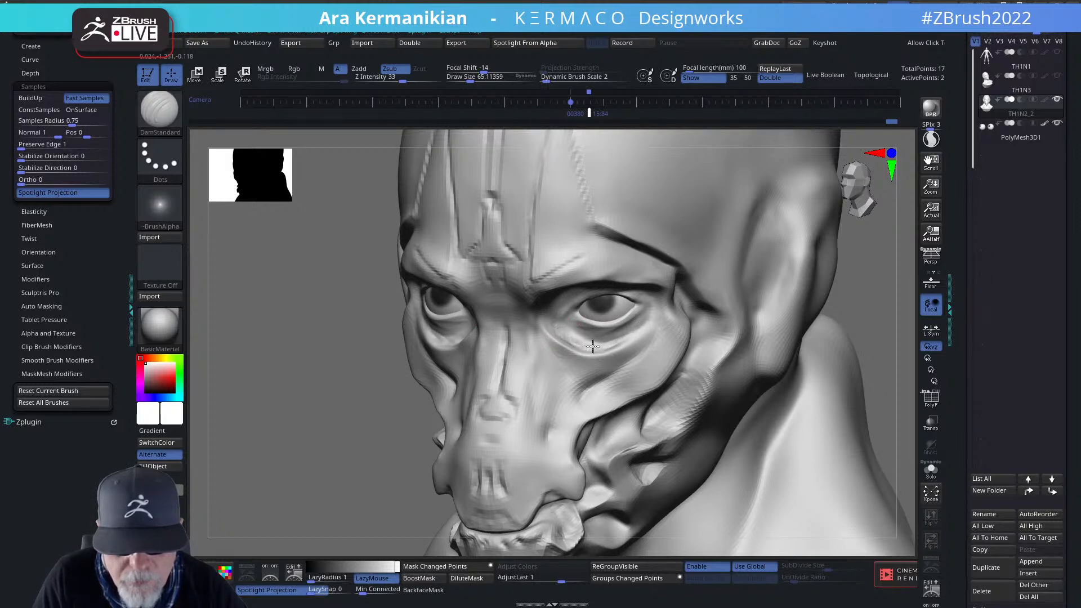
key(f)
shift+drag(838, 309, 782, 290)
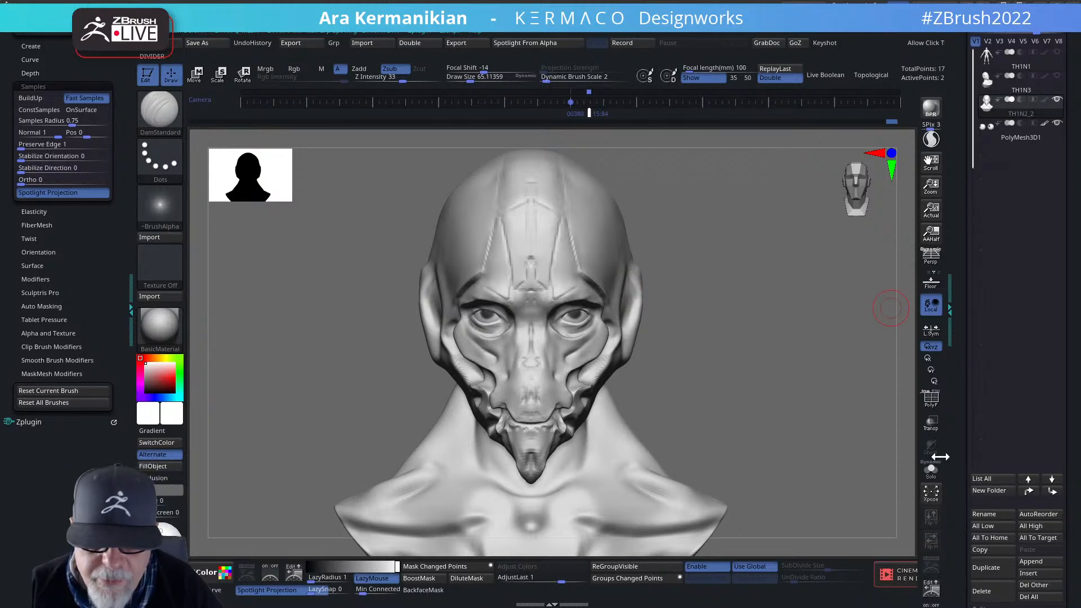
Smooth the outer cheek below the eye and add a short DamStandard stroke in the cheek fold beside the nose.
mouse_move(657, 384)
alt+mouse_down()
mouse_move(768, 387)
mouse_move(717, 328)
mouse_move(844, 347)
mouse_move(647, 326)
alt+mouse_up()
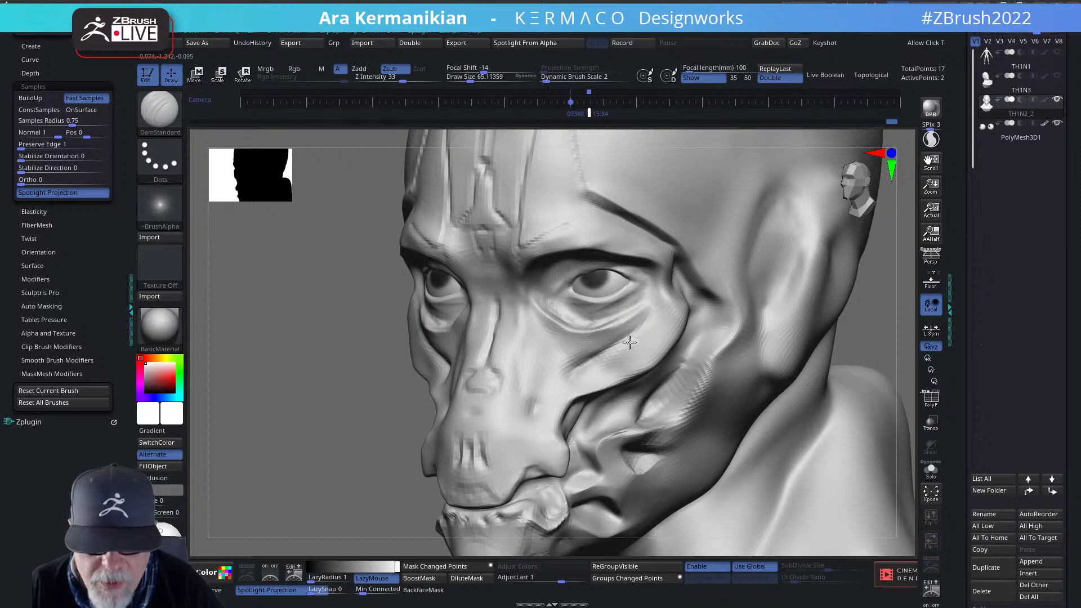
alt+drag(863, 342, 748, 343)
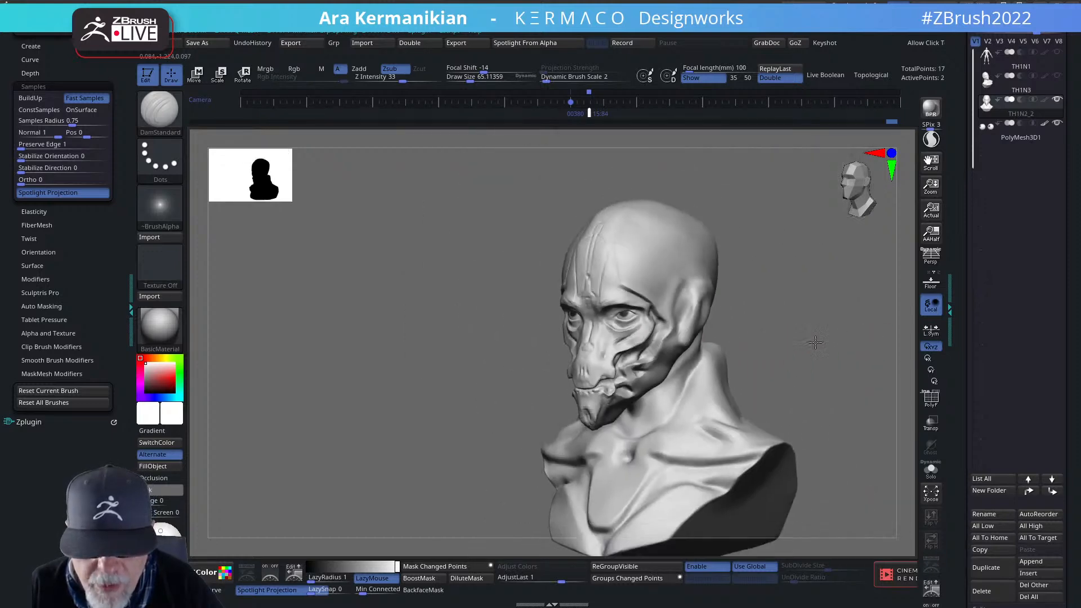
shift+drag(816, 342, 845, 343)
mouse_move(621, 338)
shift+mouse_down()
mouse_move(614, 325)
mouse_move(631, 302)
shift+mouse_up()
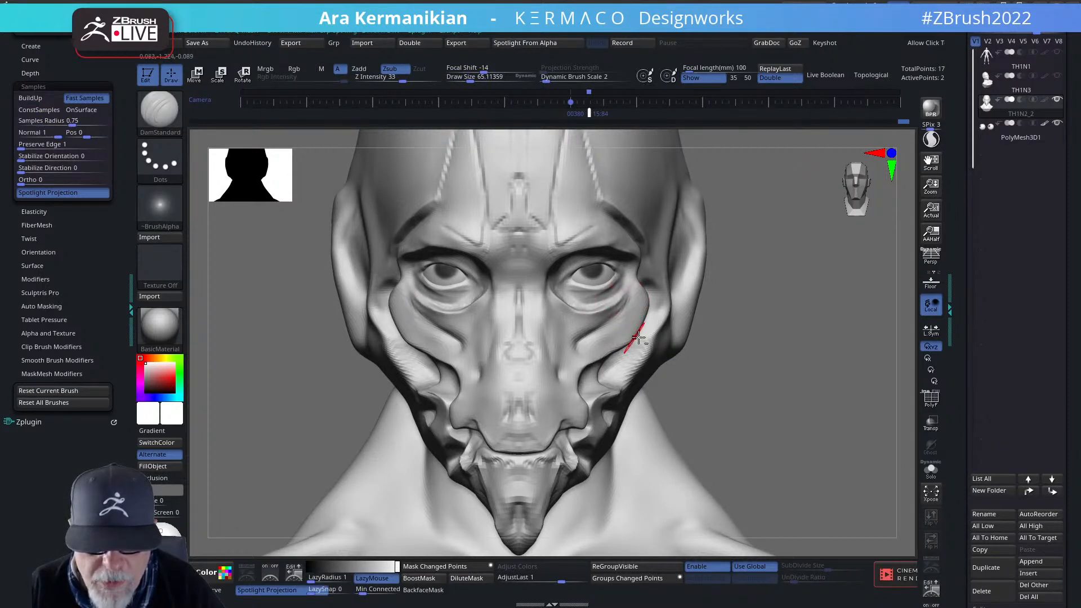
mouse_move(575, 349)
mouse_down()
mouse_move(584, 341)
mouse_move(577, 348)
mouse_up()
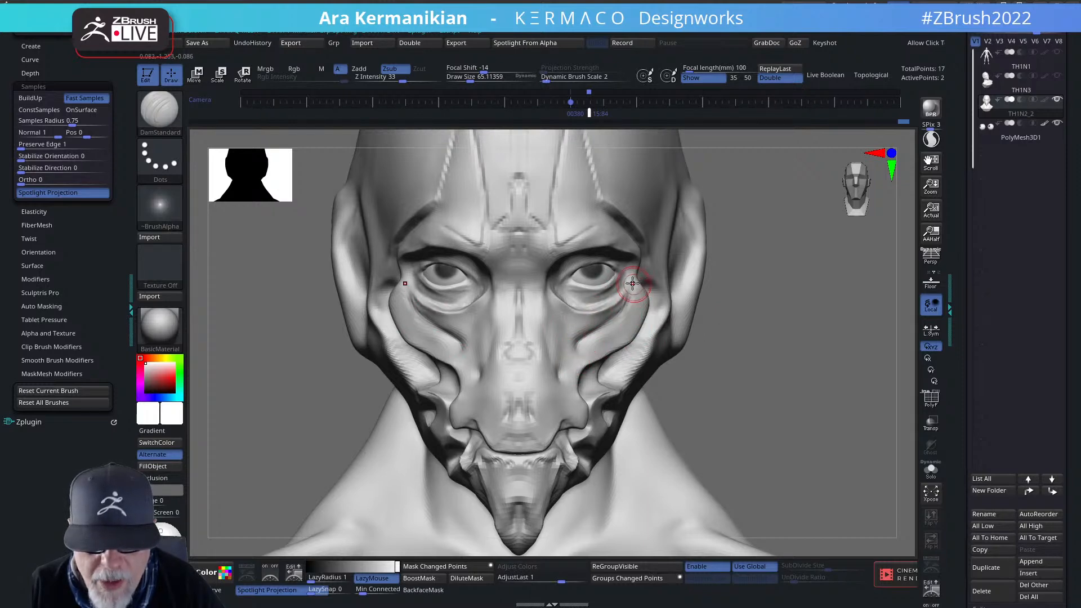
Smooth the rim under the eye socket, checking the form from below and from the side.
drag(836, 329, 645, 256)
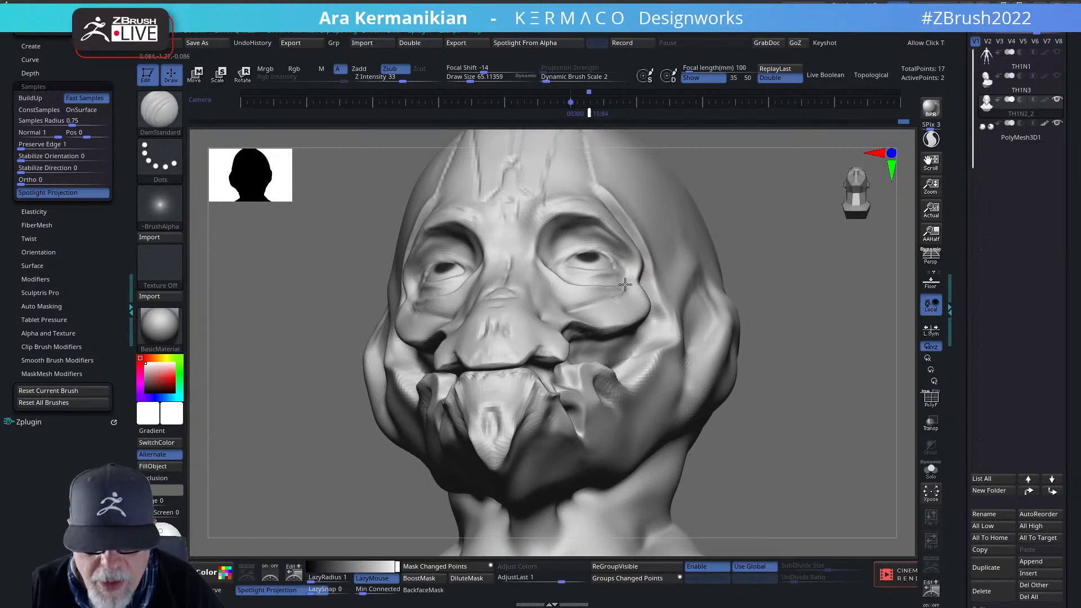
drag(801, 277, 638, 300)
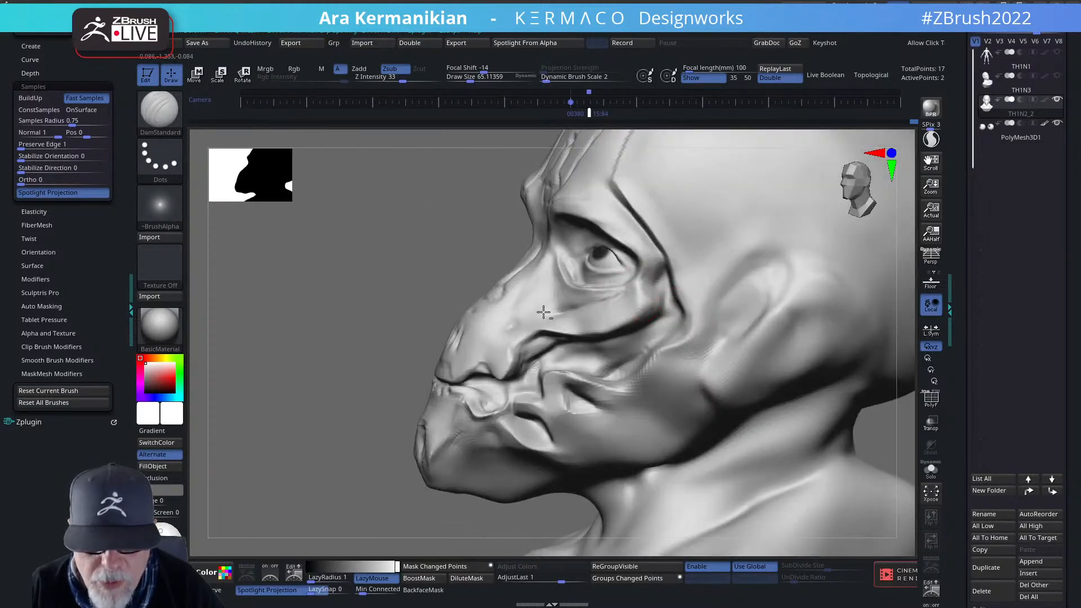
drag(307, 368, 394, 371)
shift+drag(636, 304, 597, 303)
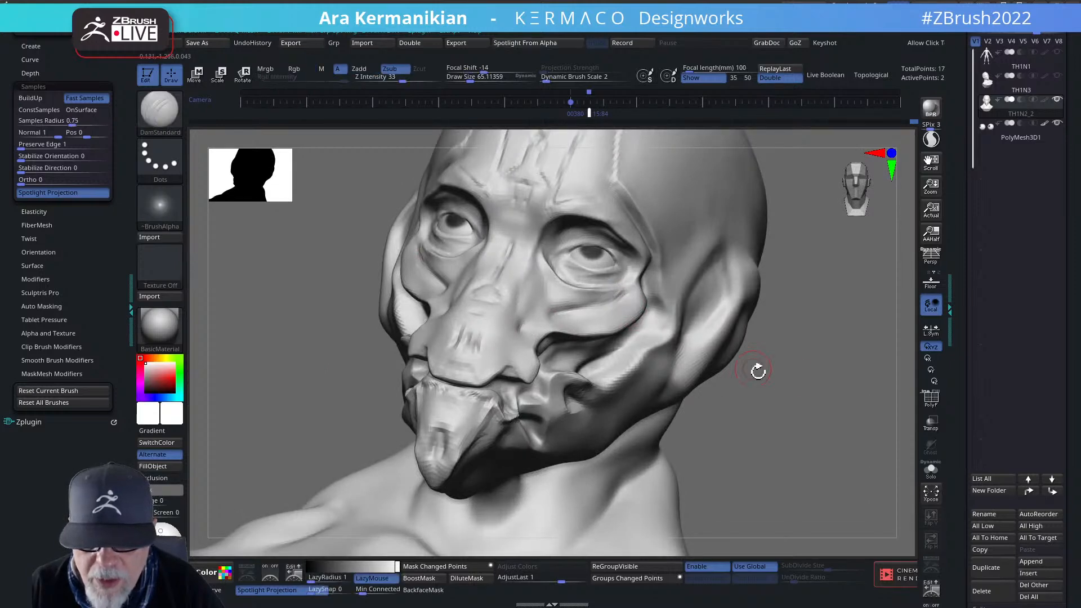
alt+drag(758, 371, 853, 360)
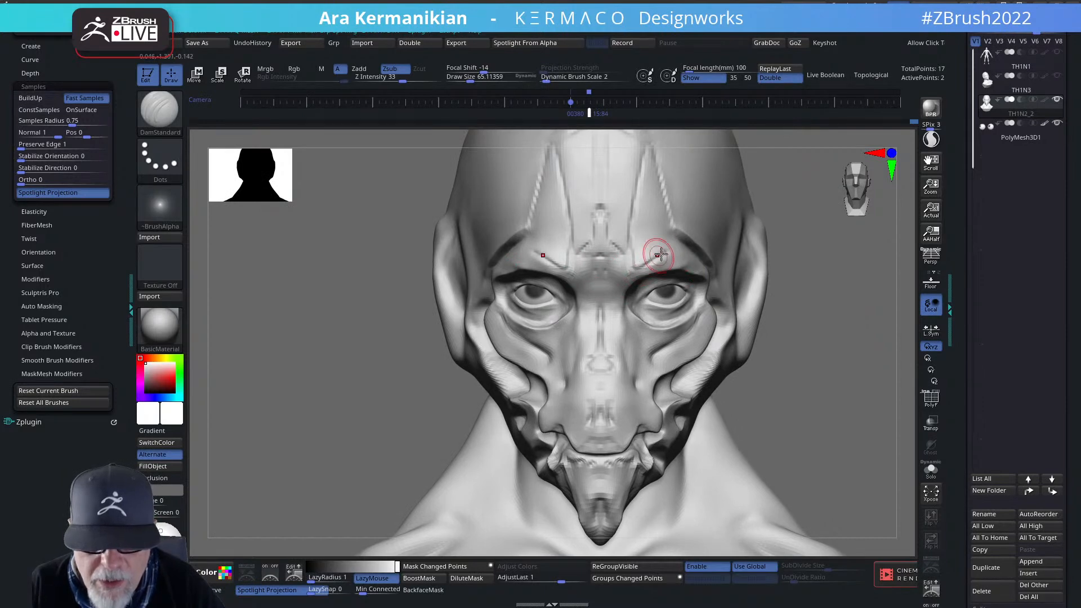
Carve the angled furrow above the inner eye and a short vertical groove at the top of the nose bridge with DamStandard.
drag(659, 255, 637, 267)
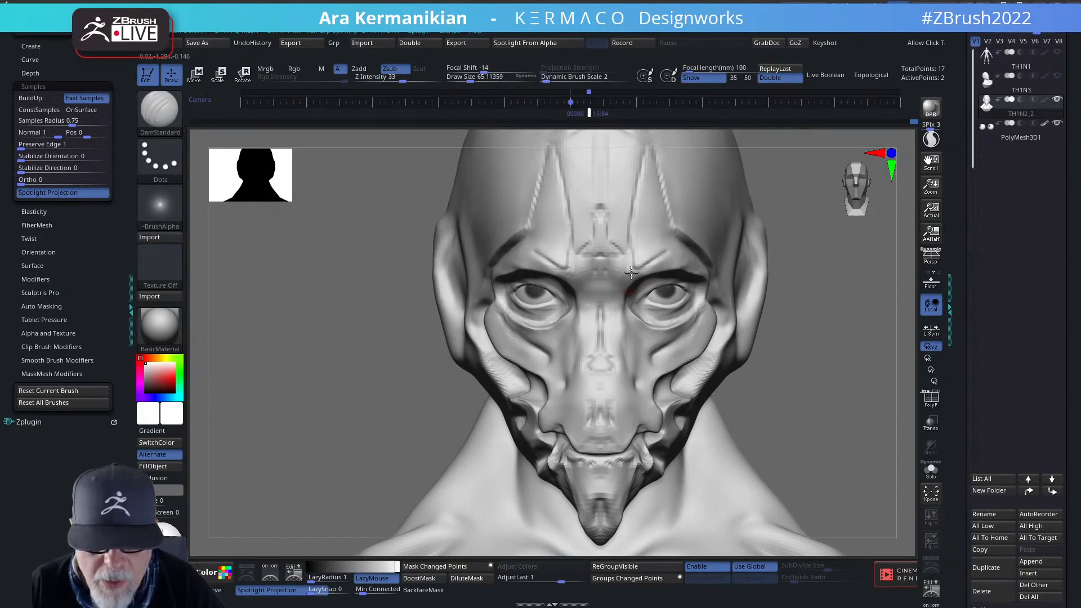
drag(851, 337, 631, 258)
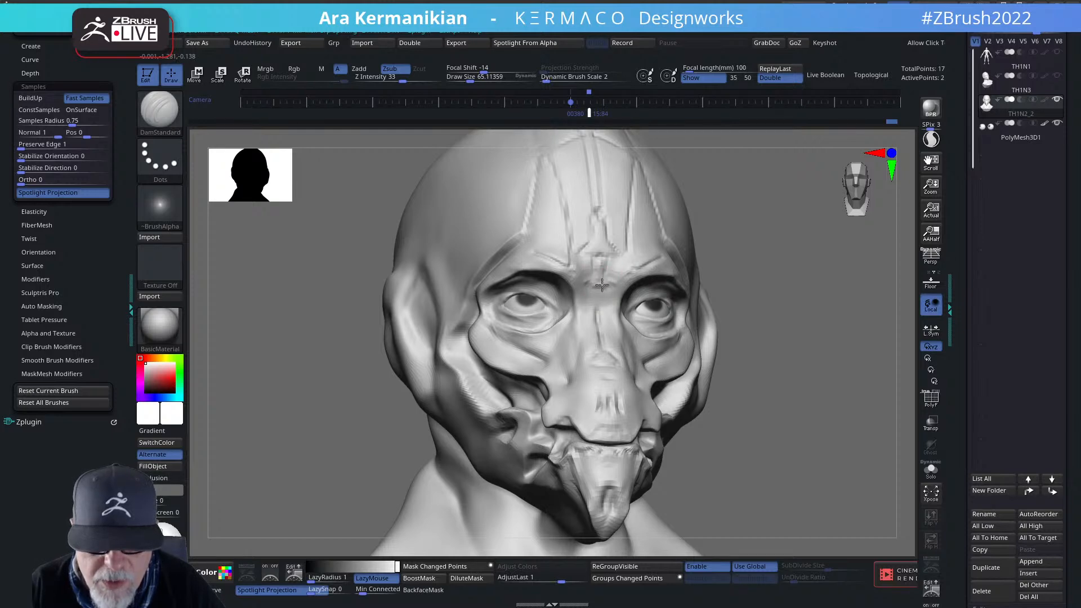
drag(595, 261, 596, 281)
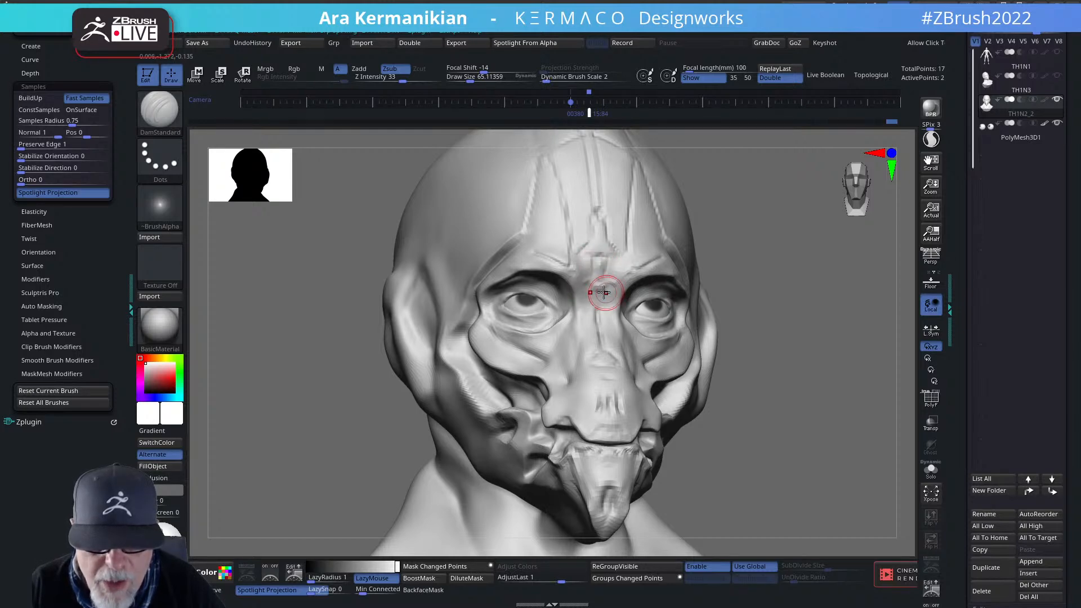
Review the bust from the side and from a distance, and smooth the area below the inner corner of the eye.
drag(785, 306, 731, 290)
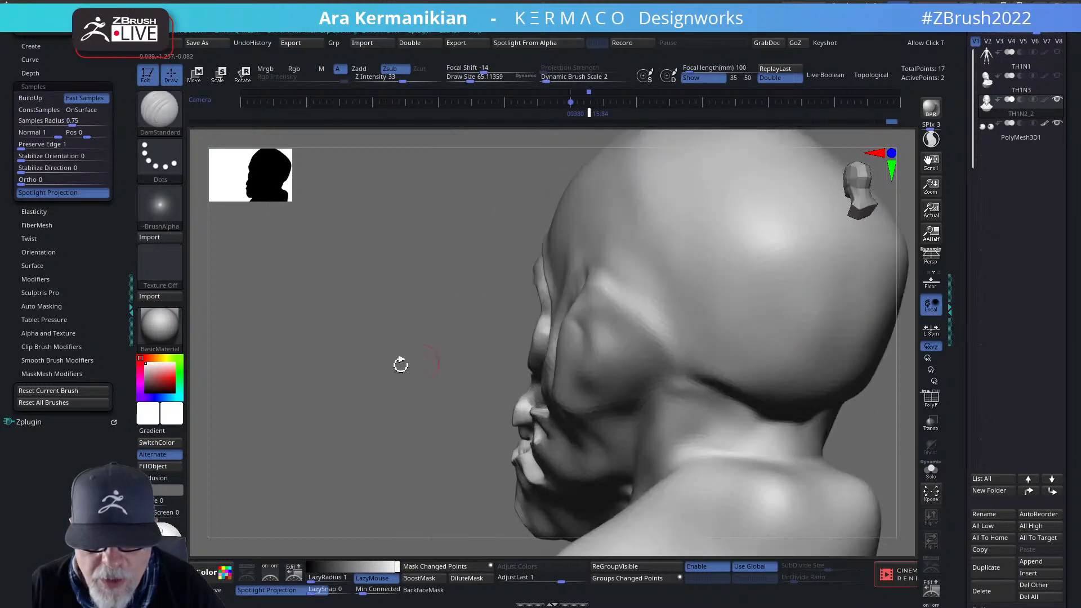
drag(401, 365, 248, 385)
alt+drag(741, 360, 627, 326)
shift+drag(756, 320, 712, 325)
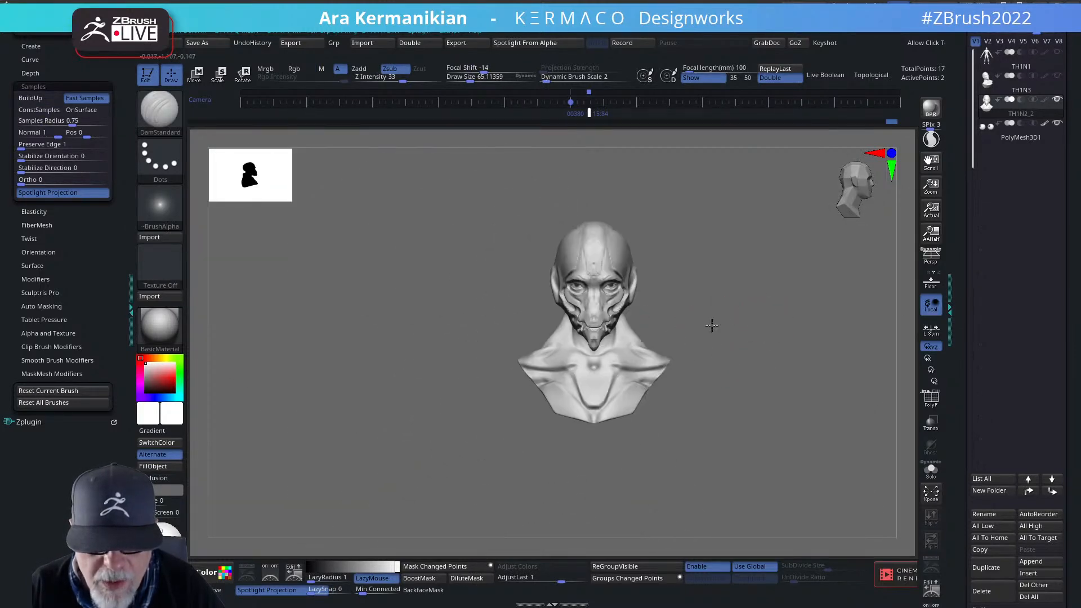
mouse_move(768, 292)
alt+mouse_down()
mouse_move(748, 299)
mouse_move(798, 308)
mouse_move(824, 331)
mouse_move(788, 327)
alt+mouse_up()
drag(850, 357, 811, 348)
shift+drag(637, 309, 642, 318)
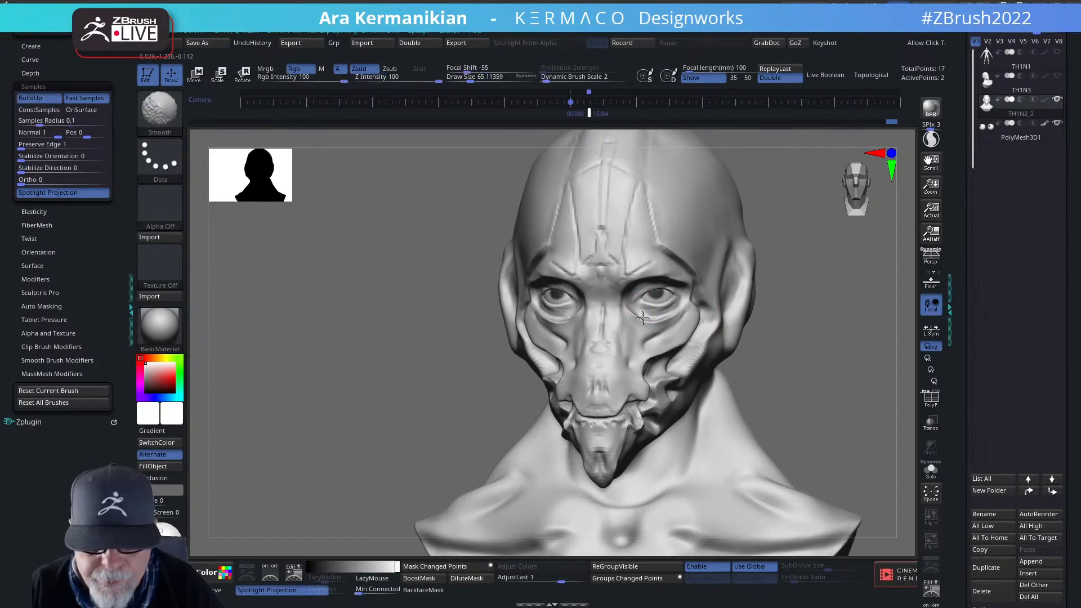
Adjust the shape of the outer lower eye socket with the Move brush from the front view.
shift+drag(849, 369, 775, 341)
key(b)
key(m)
key(v)
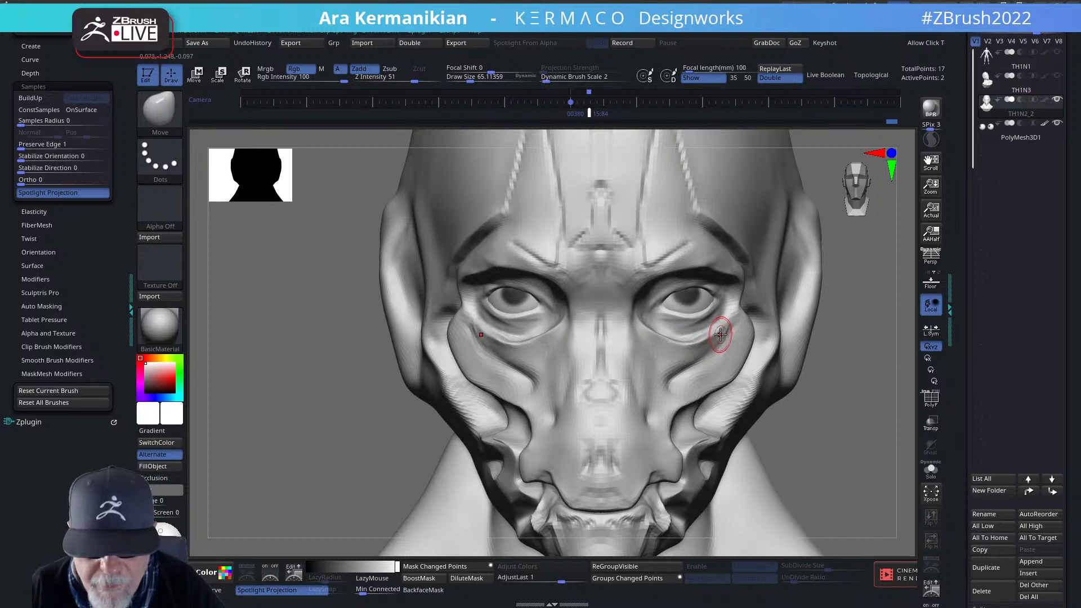
key(shift)
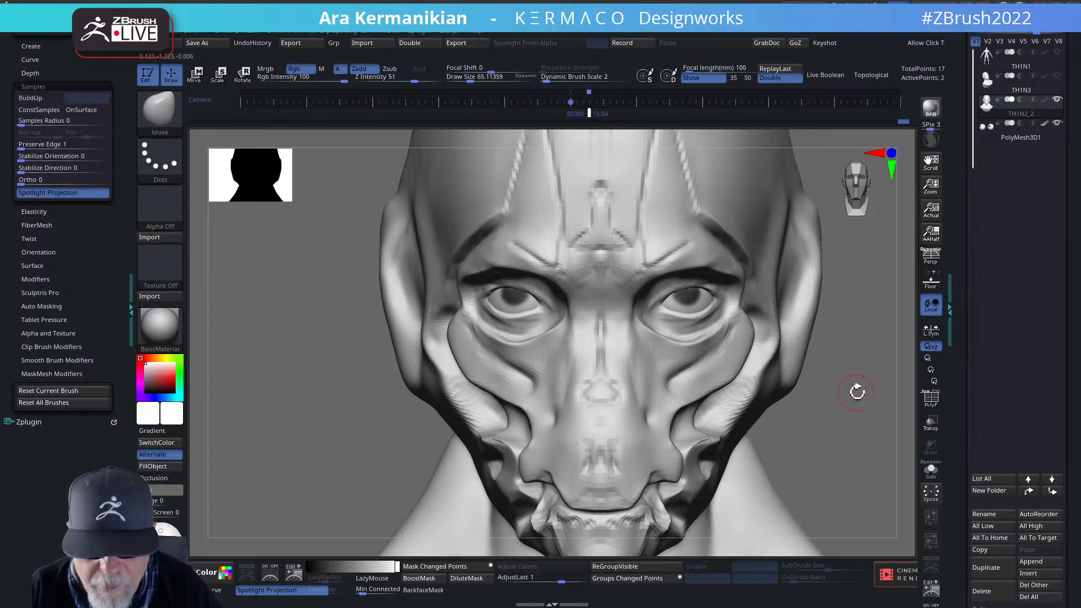
Refine the transition between the inner eye socket and the side of the nose with DamStandard and smoothing.
key(f)
drag(830, 396, 648, 345)
right_click(614, 328)
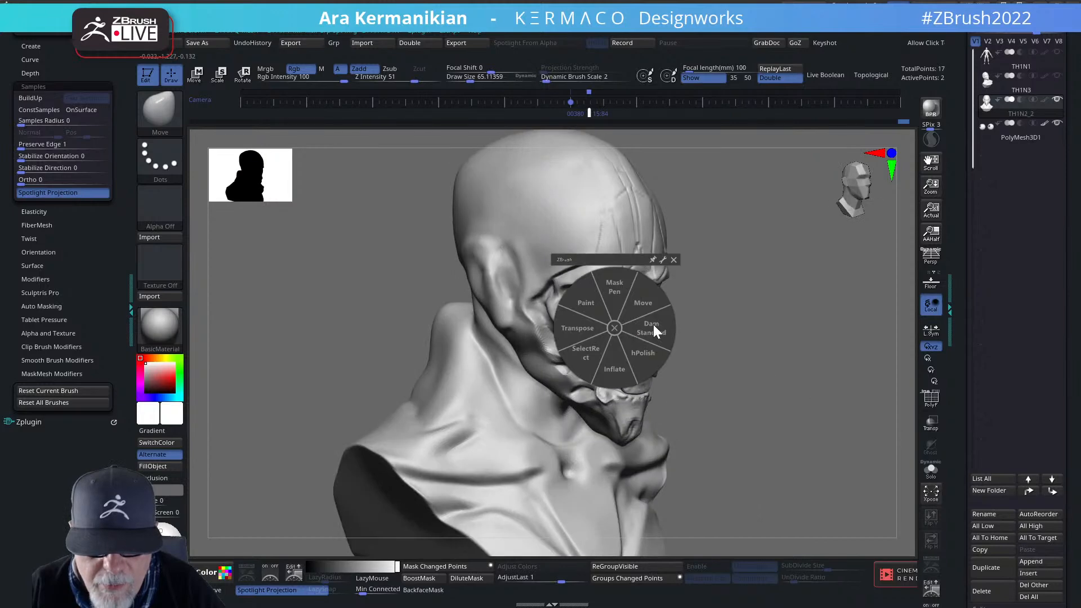
click(655, 329)
mouse_move(792, 386)
alt+mouse_down()
mouse_move(836, 362)
mouse_move(835, 375)
alt+mouse_up()
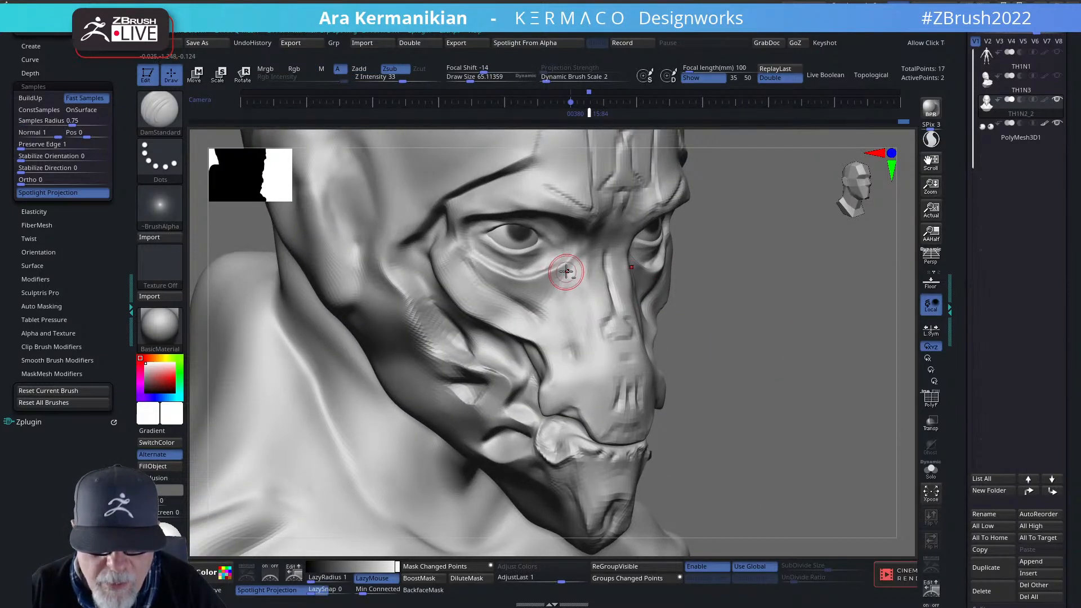
key(shift)
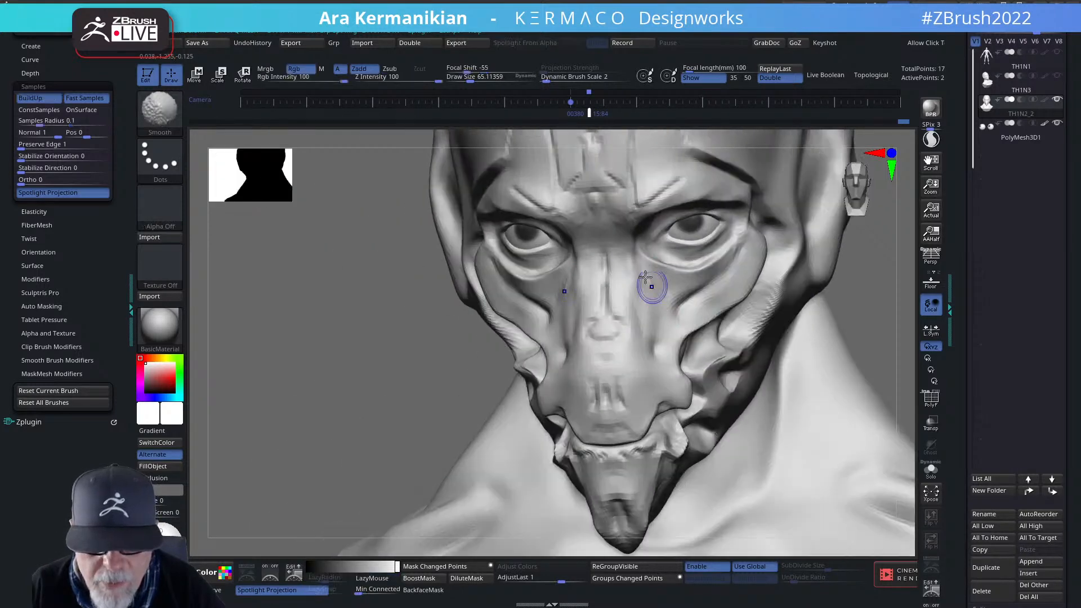
Carve the underside edge of the cheekbone plate with DamStandard from a low side view and soften the groove.
alt+drag(883, 353, 839, 322)
alt+drag(876, 263, 760, 245)
drag(786, 283, 876, 350)
drag(878, 434, 755, 346)
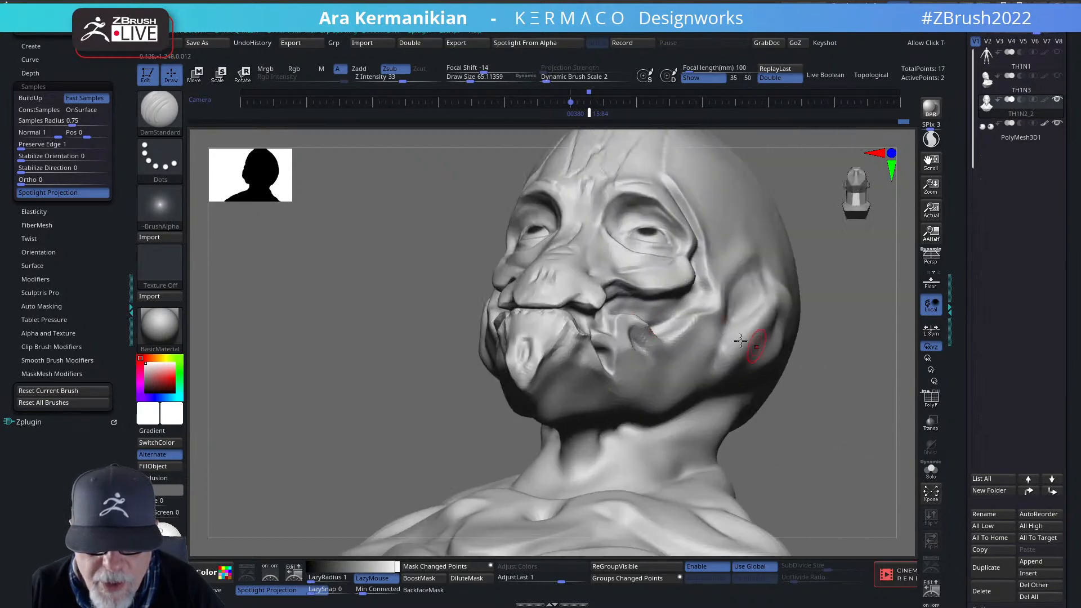
mouse_move(877, 390)
mouse_down()
mouse_move(725, 303)
mouse_move(632, 280)
mouse_up()
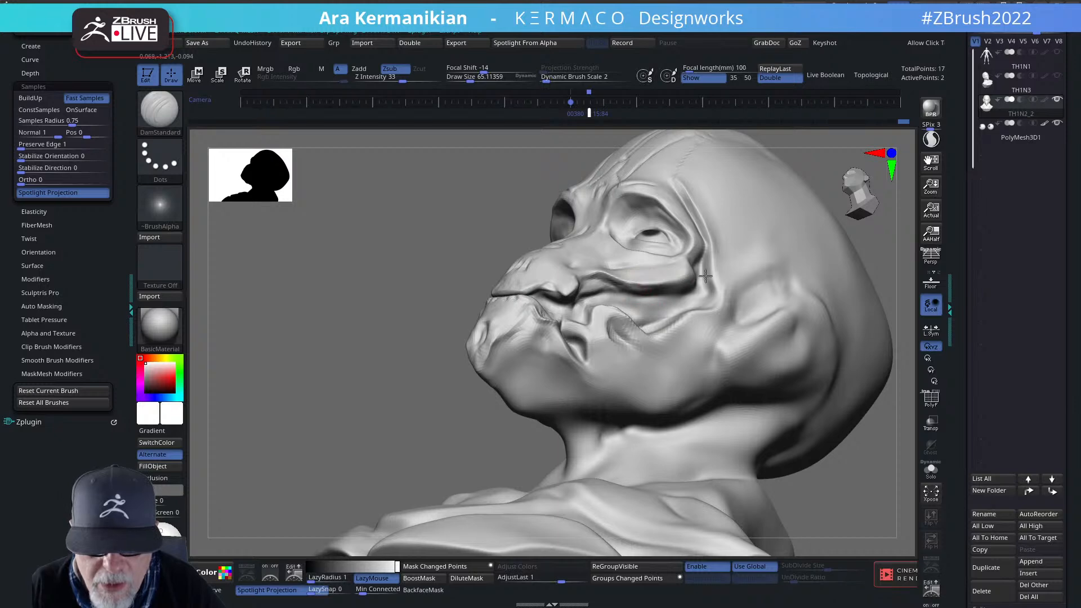
drag(658, 280, 599, 287)
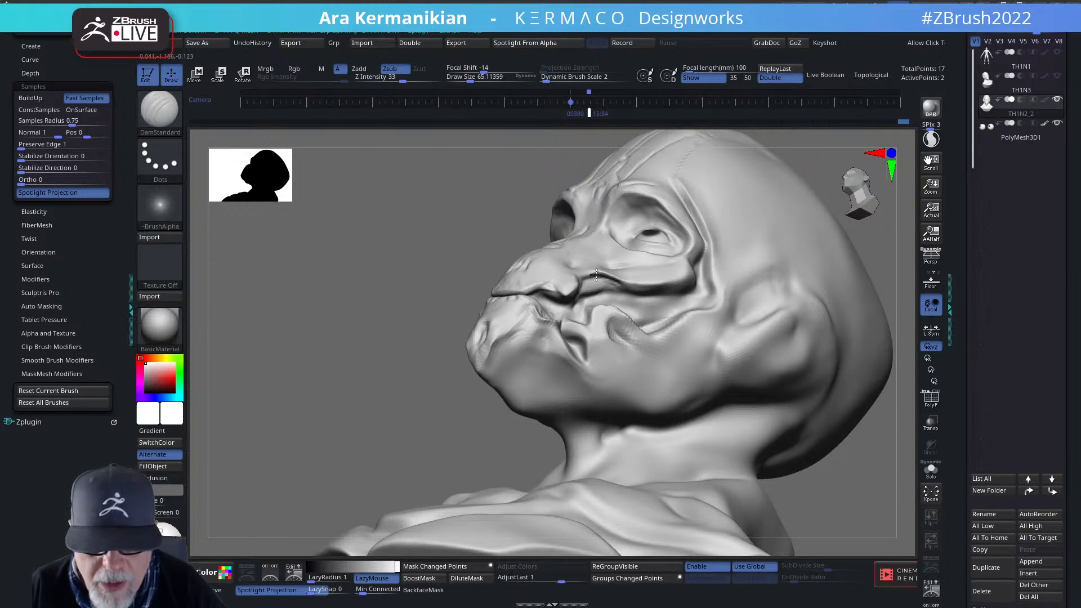
shift+drag(600, 282, 646, 285)
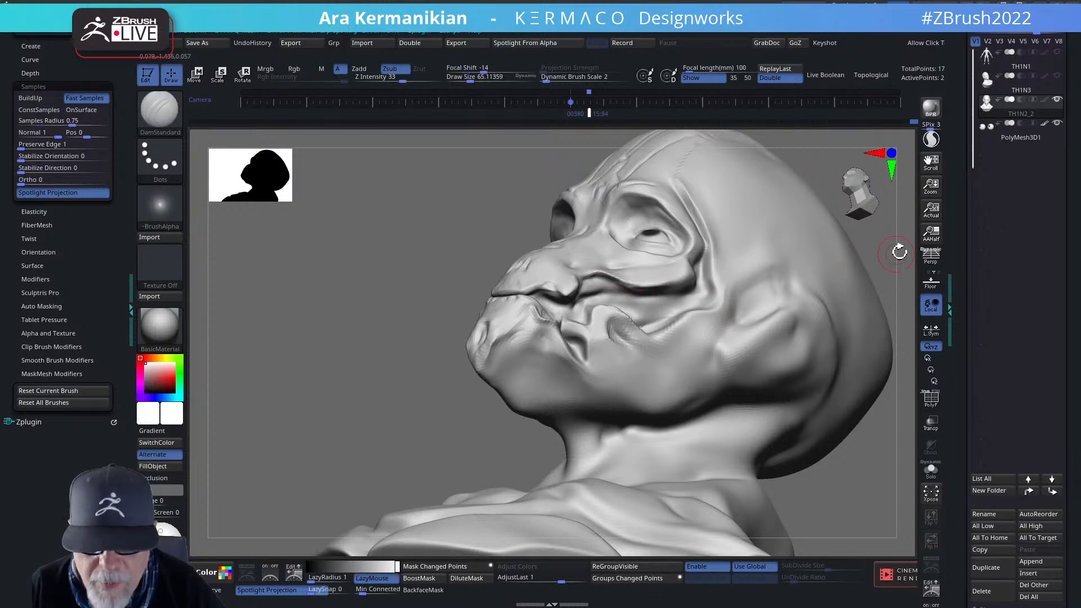
Deepen the groove under the cheekbone plate toward its outer end from a lower angle and smooth its inner end near the nose.
drag(900, 252, 796, 261)
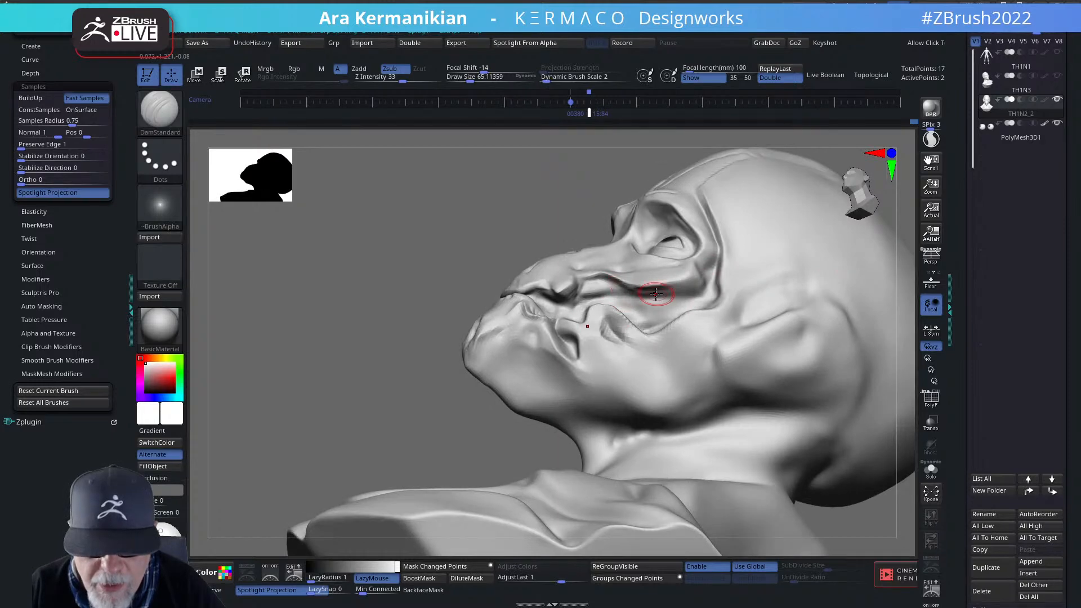
drag(657, 293, 693, 285)
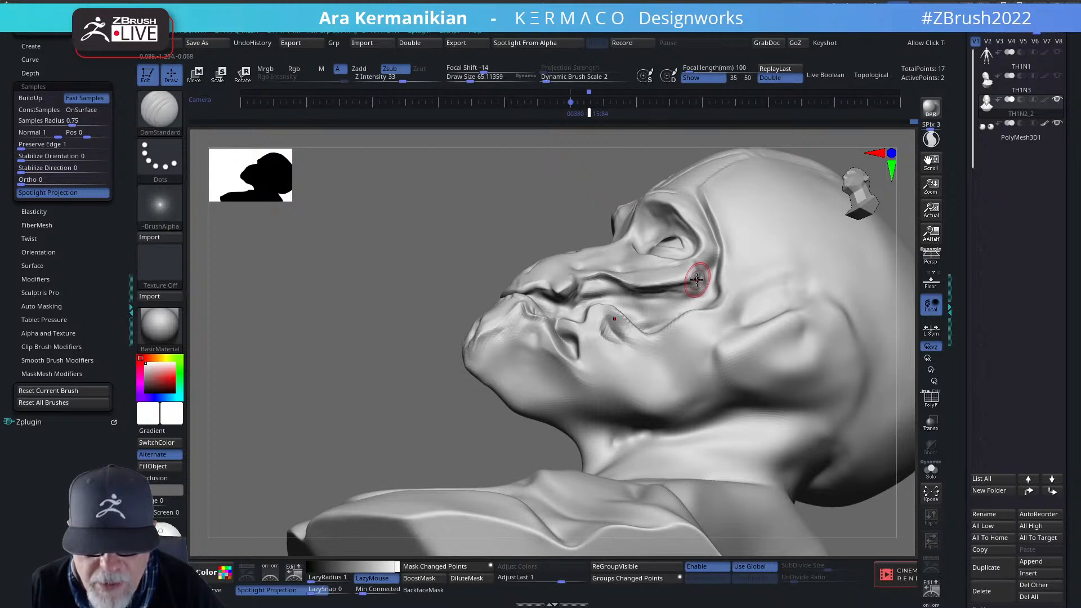
key(shift)
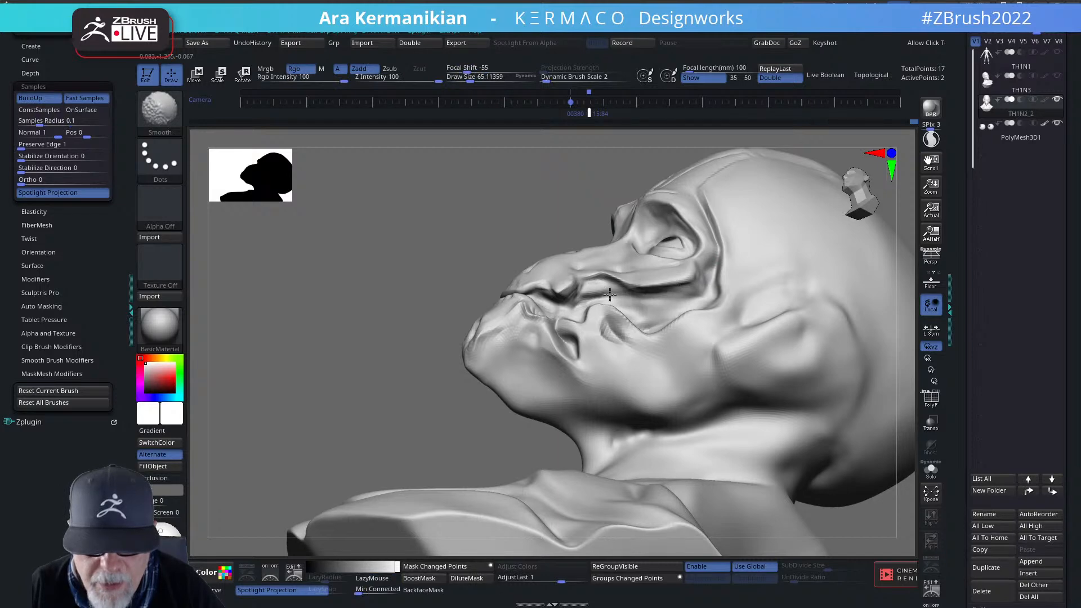
mouse_move(595, 286)
shift+mouse_down()
mouse_move(609, 296)
mouse_move(580, 277)
shift+mouse_up()
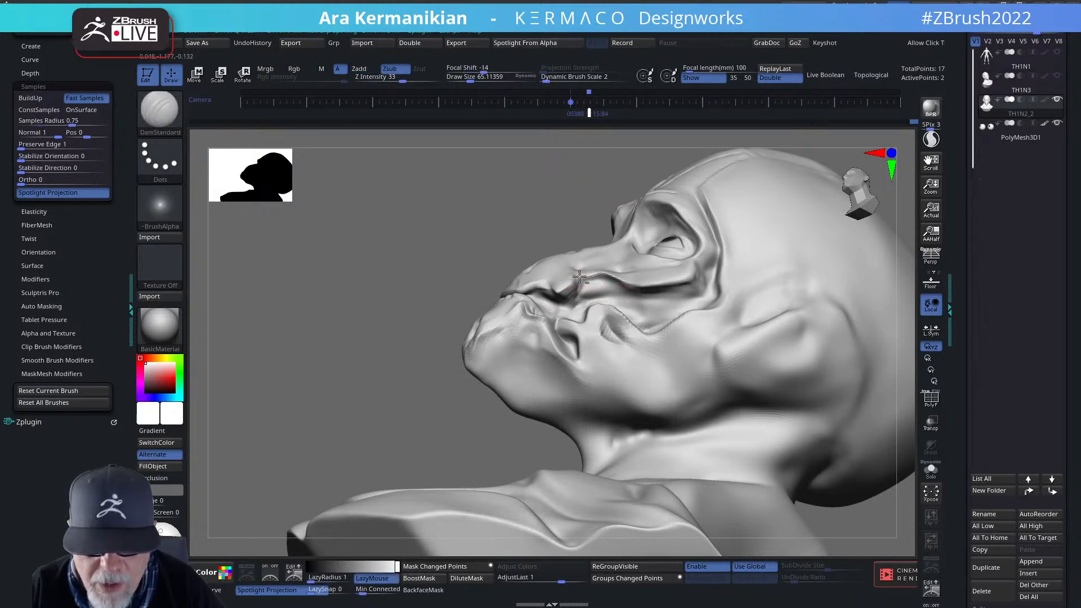
Refine the outer end of the cheekbone plate below the eye with DamStandard and smoothing from low side views.
drag(463, 282, 646, 241)
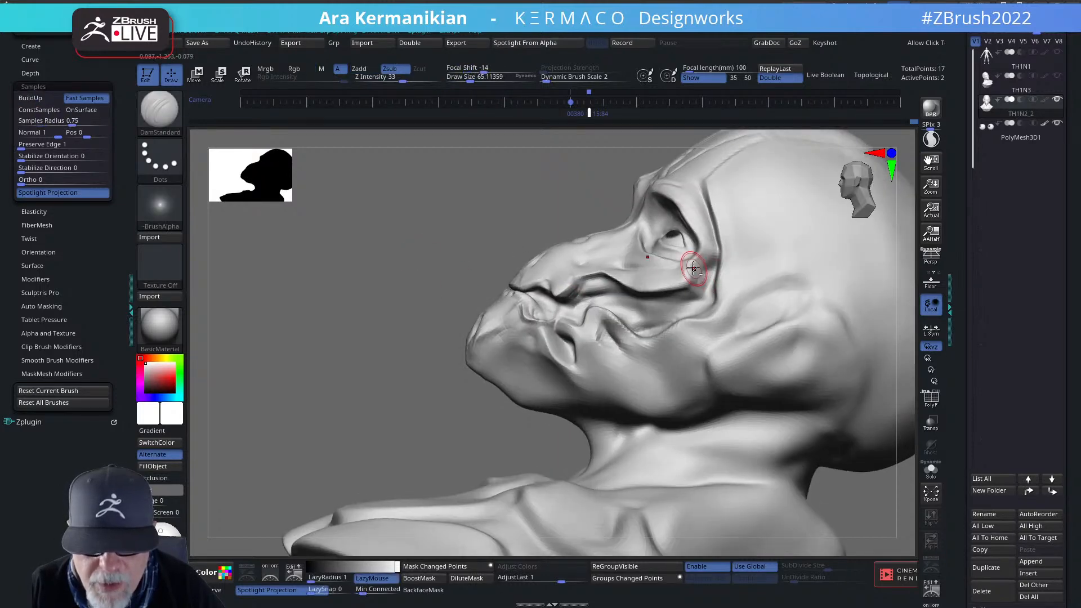
mouse_move(697, 265)
mouse_down()
mouse_move(708, 261)
mouse_move(696, 266)
mouse_up()
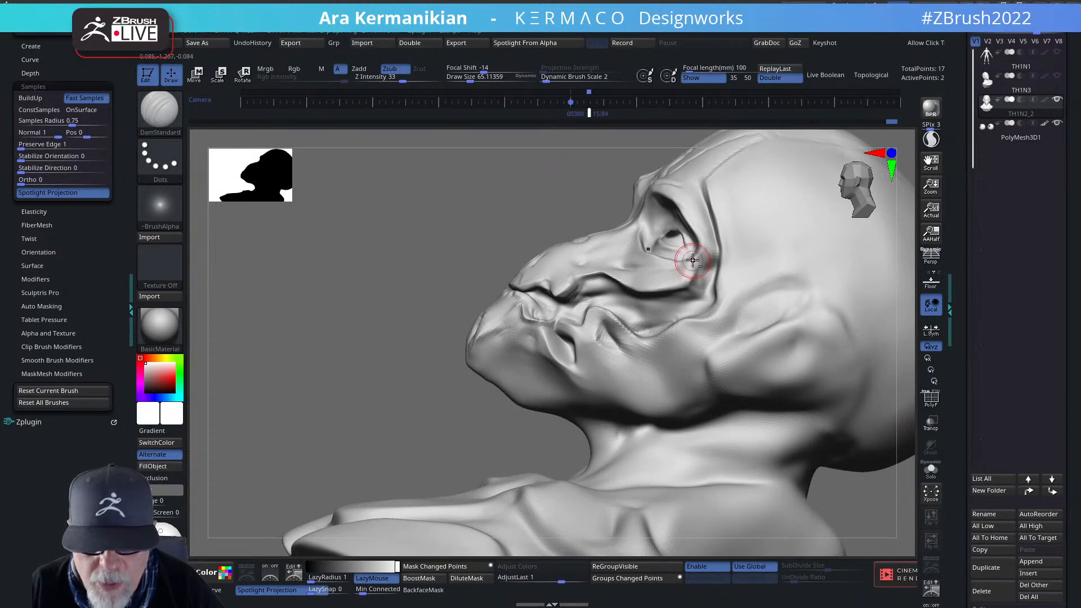
key(shift)
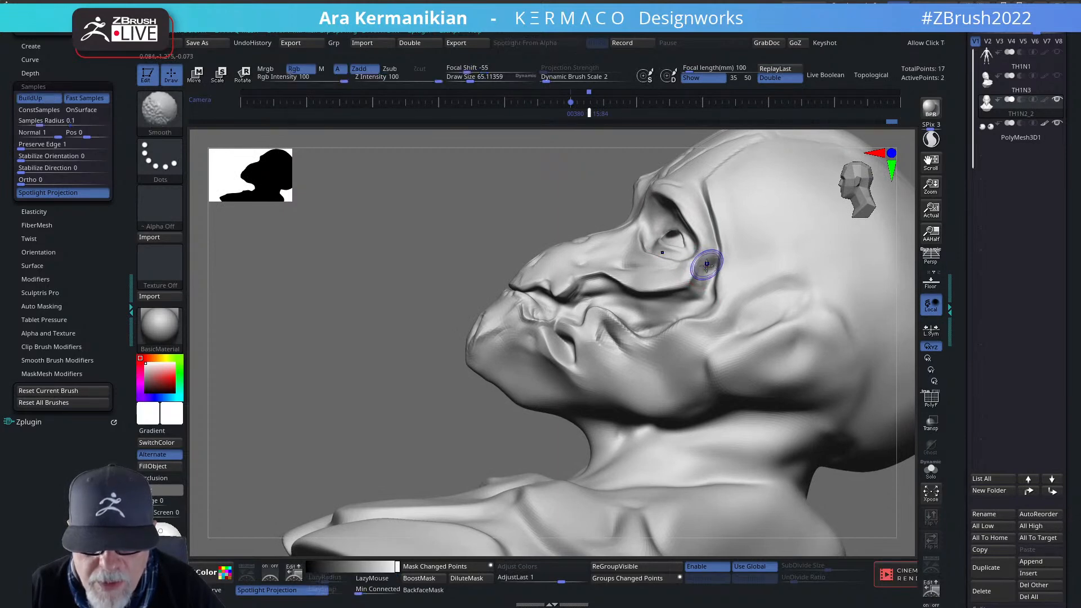
drag(324, 375, 309, 342)
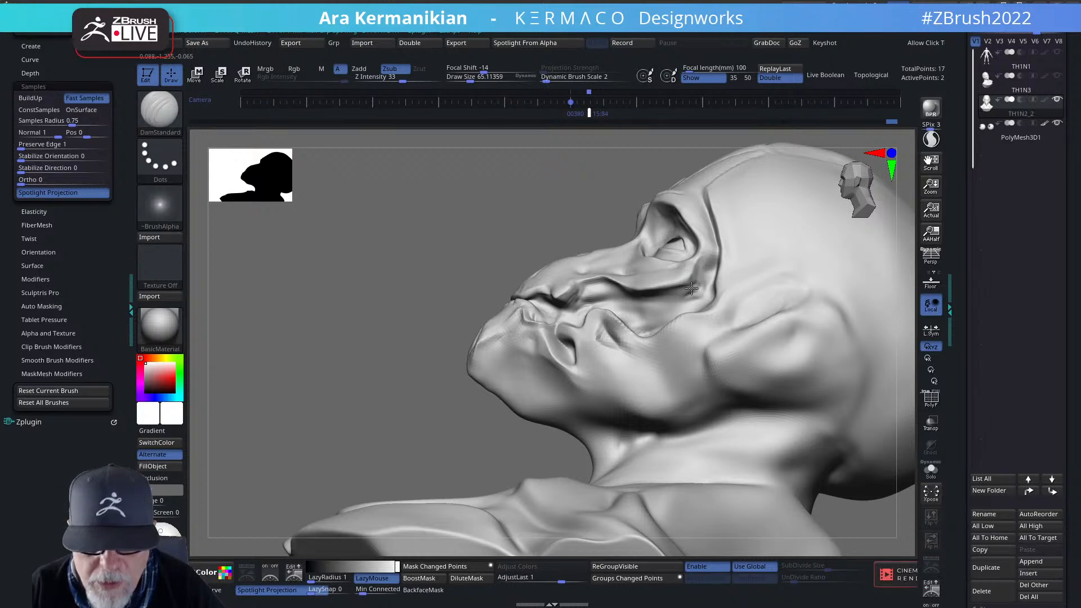
key(shift)
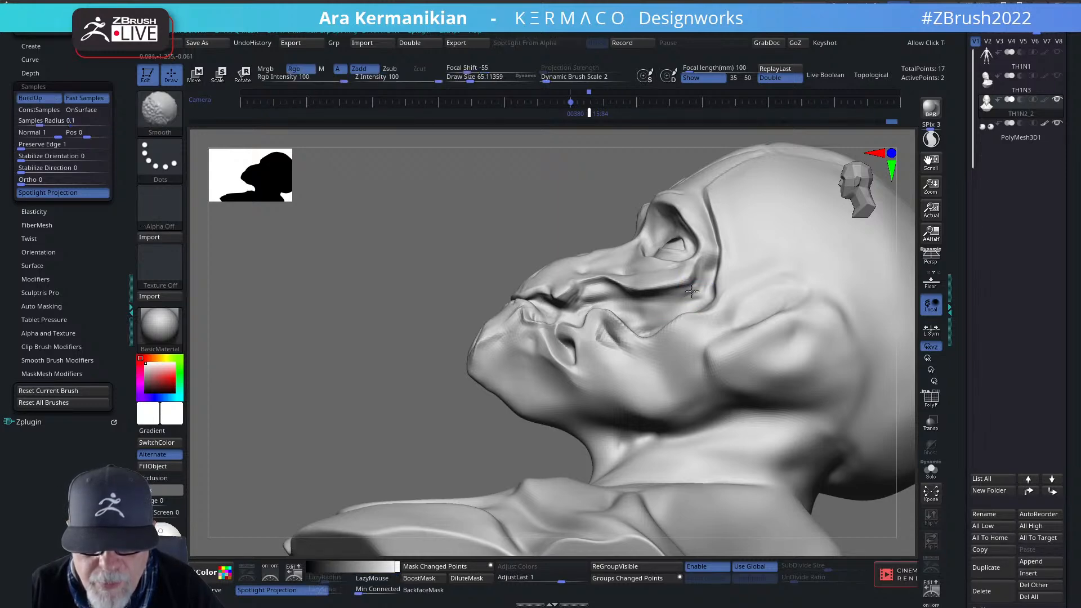
drag(411, 347, 347, 274)
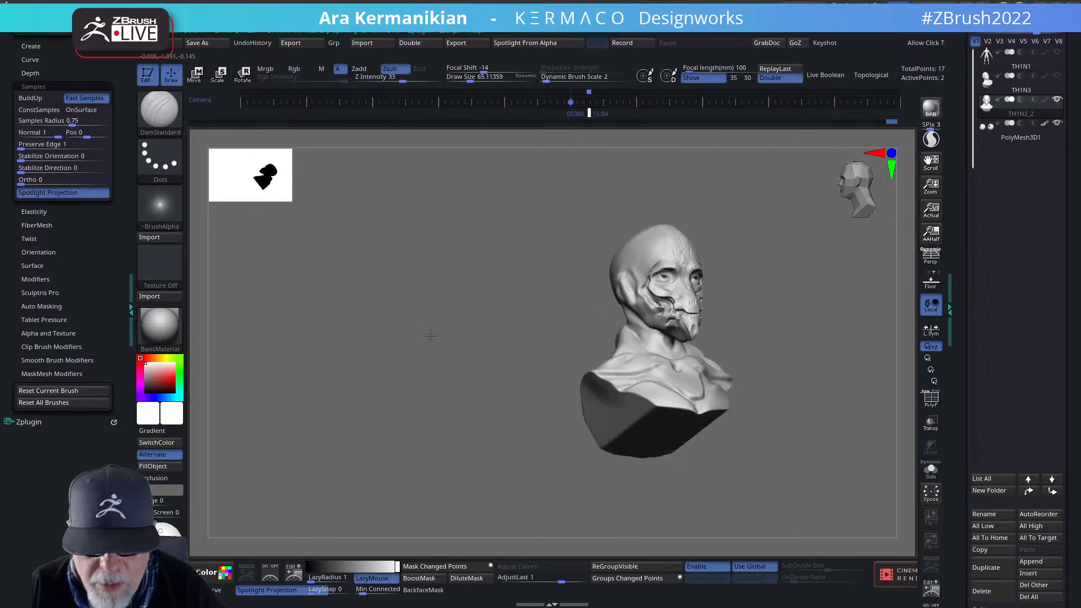
Soften the outer corner of the eye socket beside the temple from a three-quarter view.
mouse_move(842, 278)
shift+mouse_down()
mouse_move(805, 315)
mouse_move(741, 302)
mouse_move(817, 302)
mouse_move(840, 316)
shift+mouse_up()
drag(749, 303, 791, 303)
alt+drag(790, 303, 867, 329)
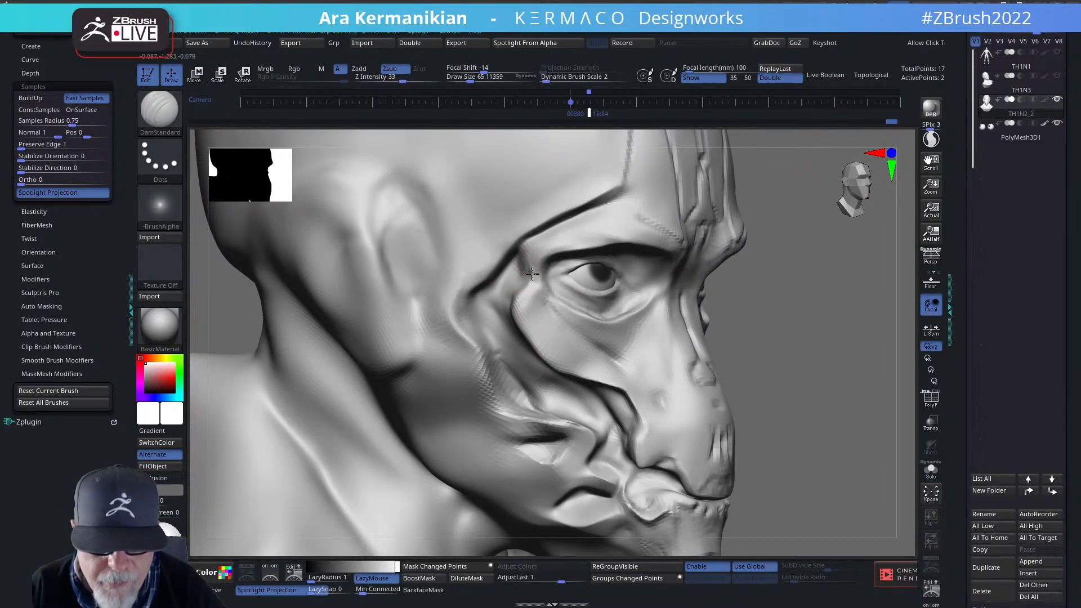
drag(824, 304, 820, 275)
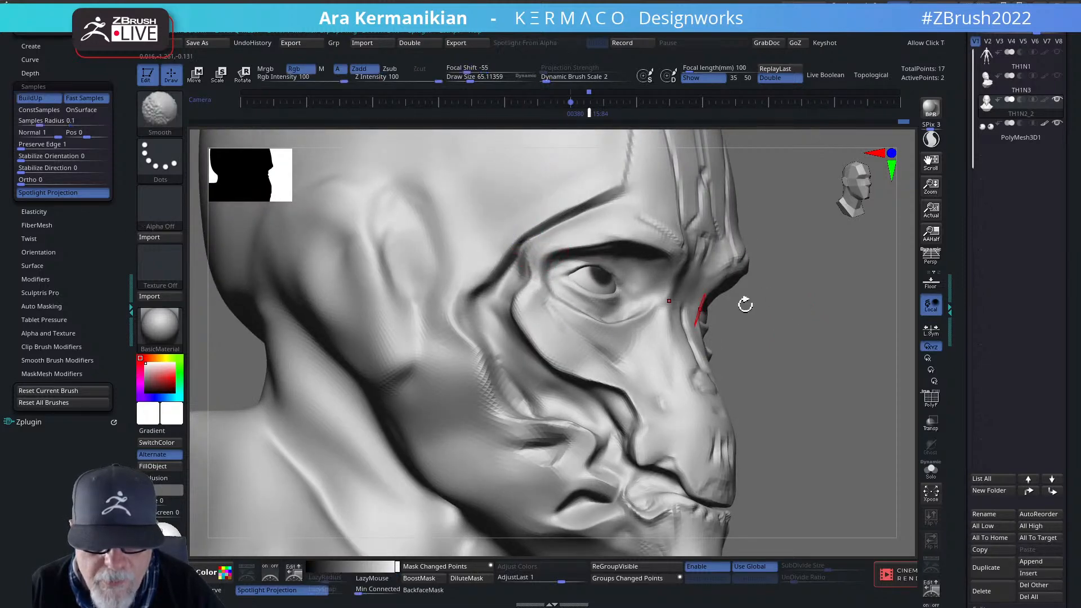
drag(744, 304, 809, 290)
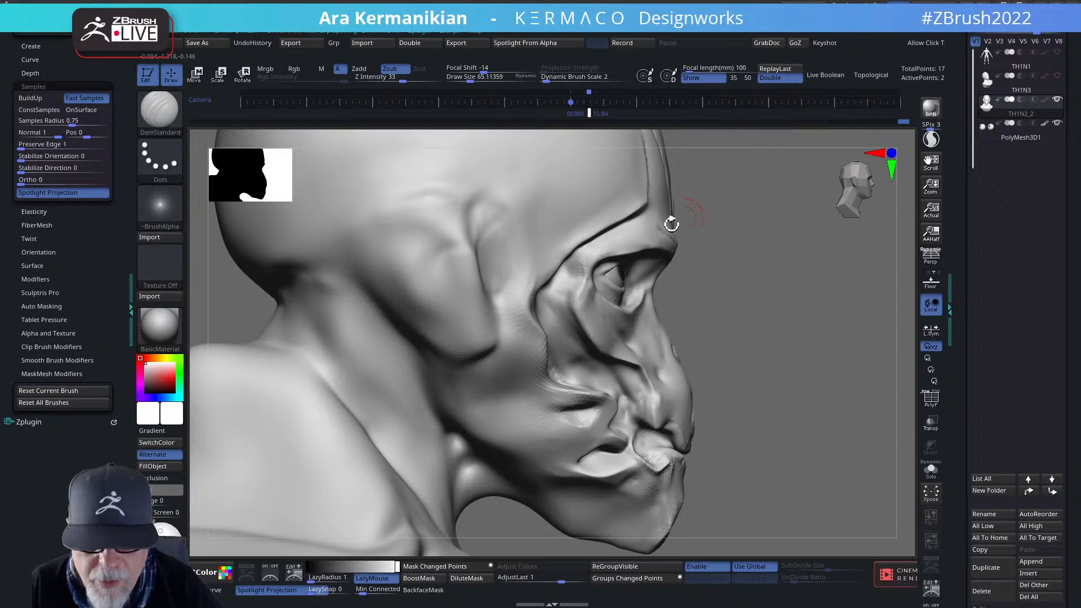
Carve the groove running from the brow to the temple with DamStandard and smooth its transition into the side of the head.
key(shift)
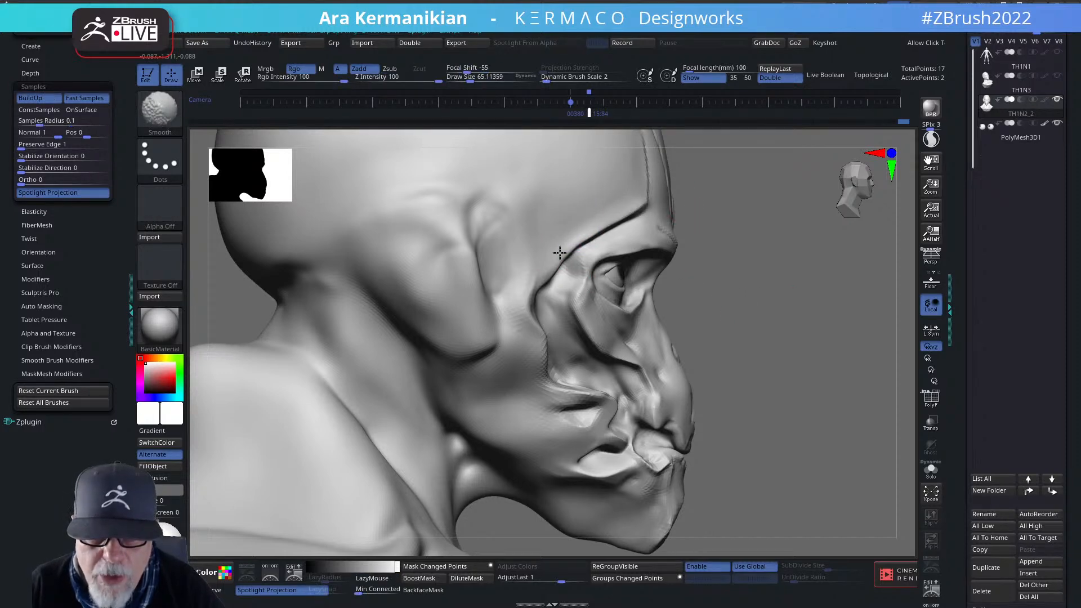
drag(647, 213, 589, 244)
mouse_move(640, 208)
mouse_down()
mouse_move(579, 237)
mouse_move(541, 267)
mouse_move(546, 277)
mouse_move(570, 254)
mouse_up()
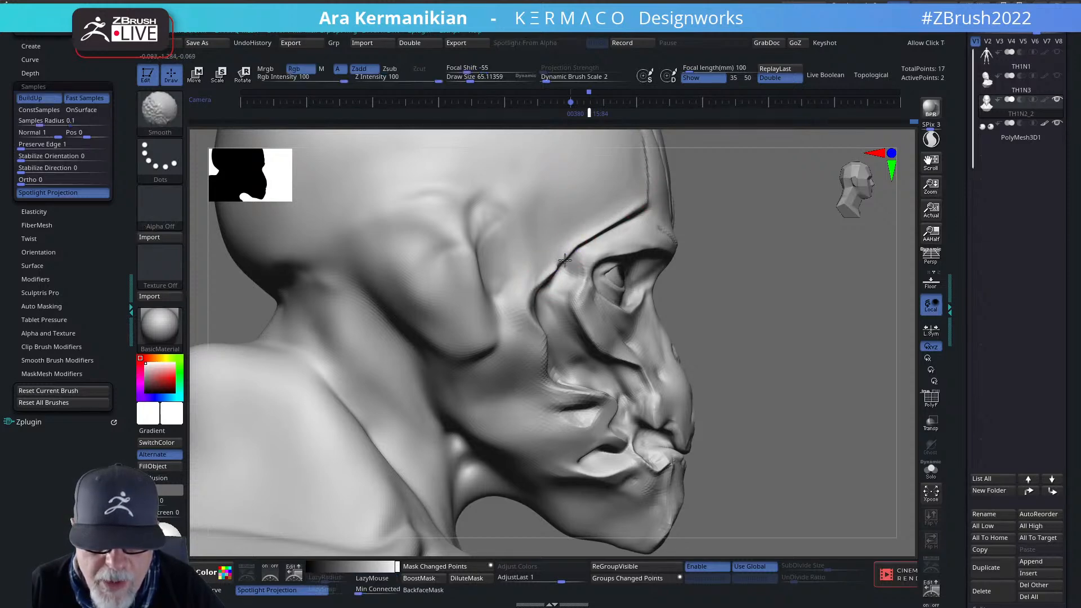
drag(789, 262, 636, 251)
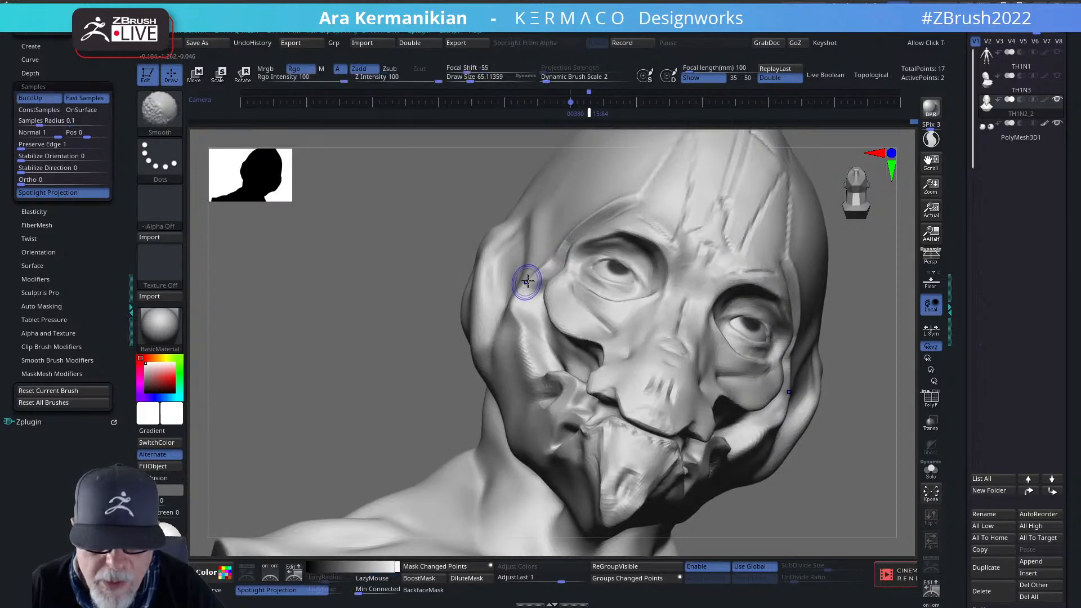
shift+drag(579, 226, 501, 297)
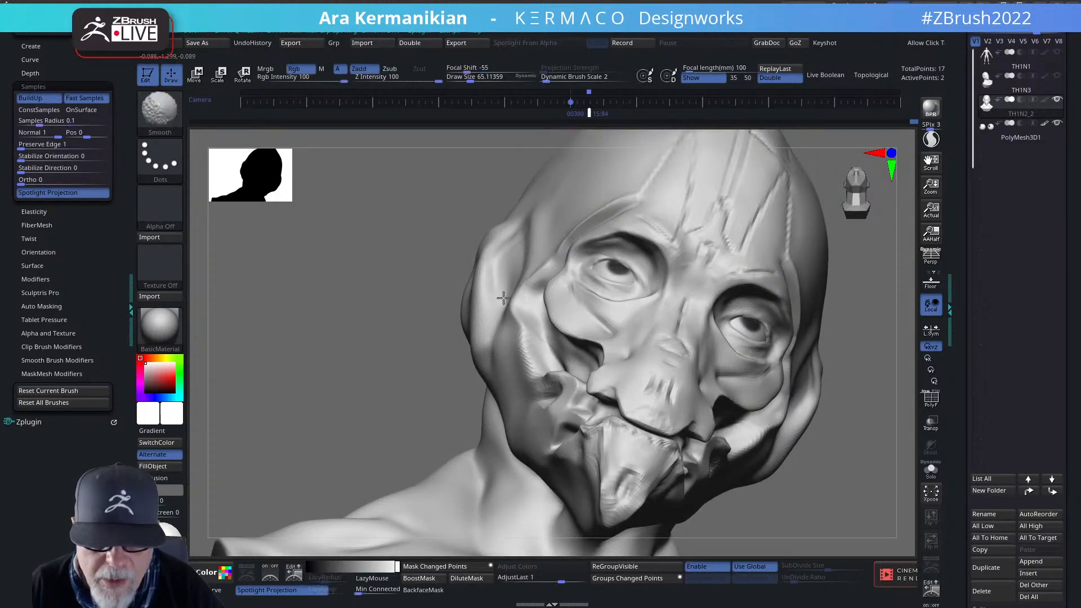
Compare the front of the bust with the skull mask reference image.
alt+drag(371, 342, 287, 361)
shift+drag(773, 284, 761, 308)
alt+click(840, 301)
key(shift+z)
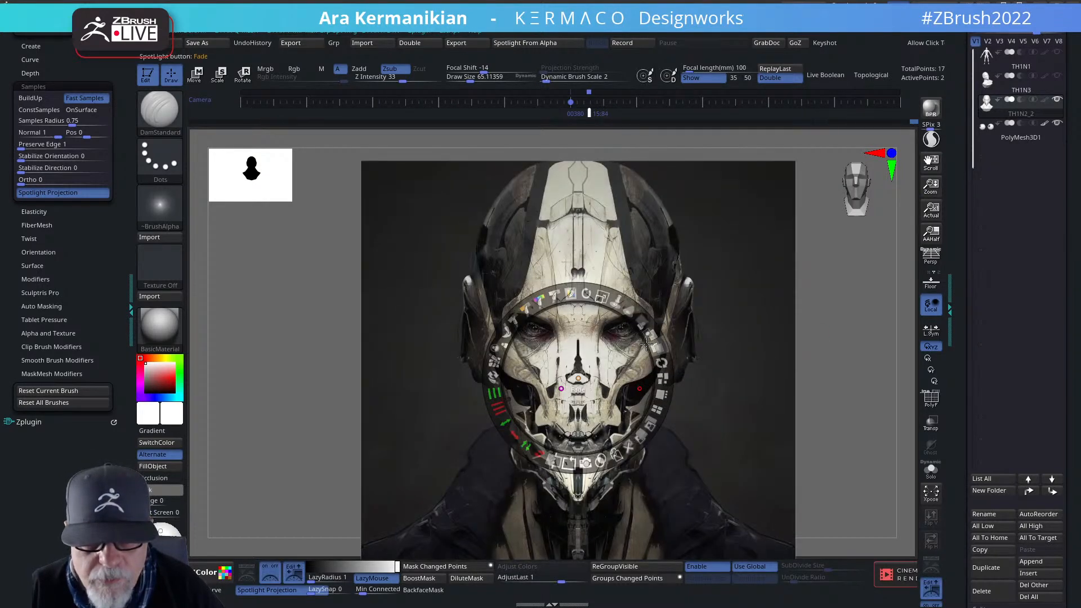
key(z)
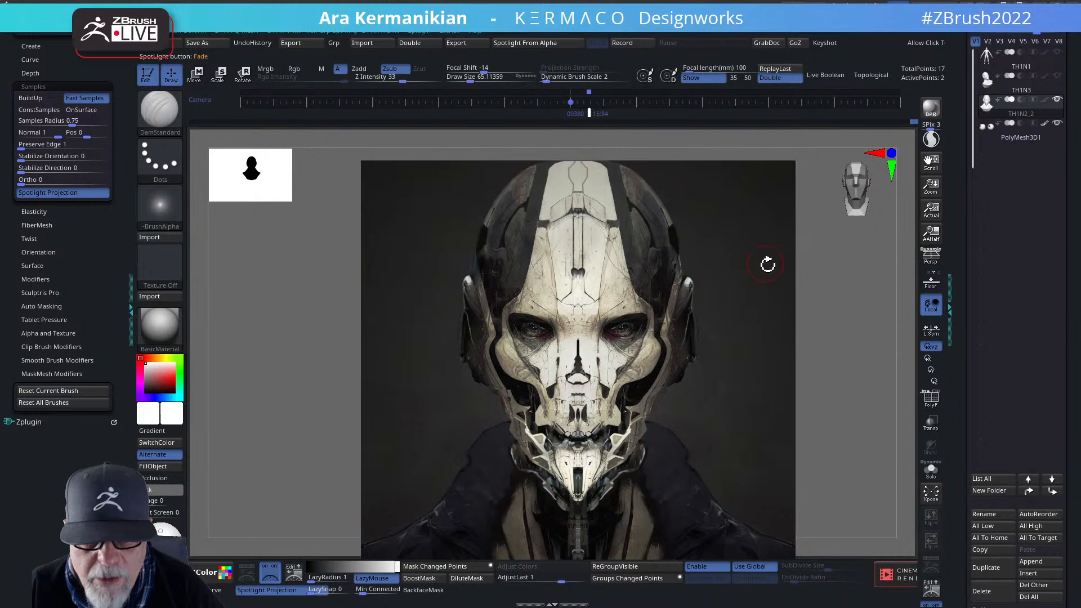
key(shift+z)
Adjust the inner brow and eye corner area from the front with the Move brush at a draw size of 112.
mouse_move(731, 297)
alt+mouse_down()
mouse_move(780, 367)
mouse_move(857, 405)
mouse_move(665, 316)
alt+mouse_up()
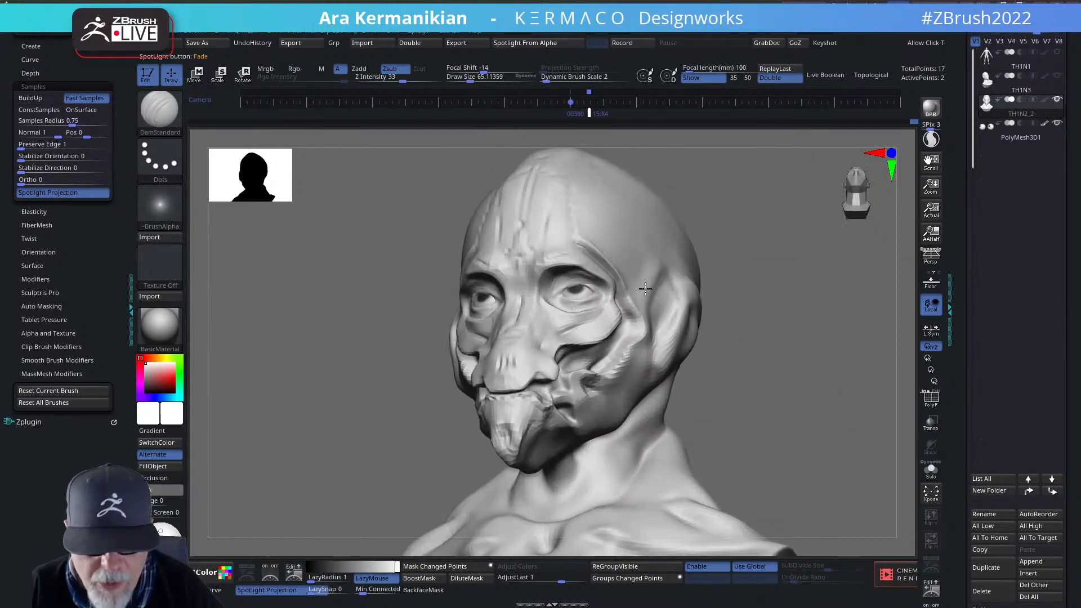
key(b)
key(m)
key(v)
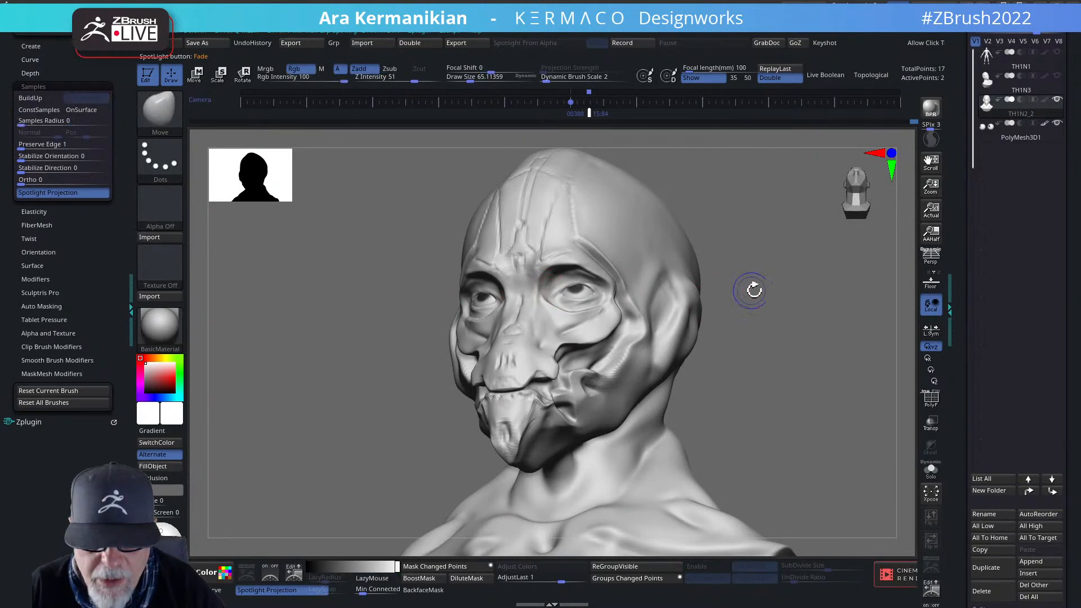
shift+drag(753, 288, 572, 310)
key(bracketright)
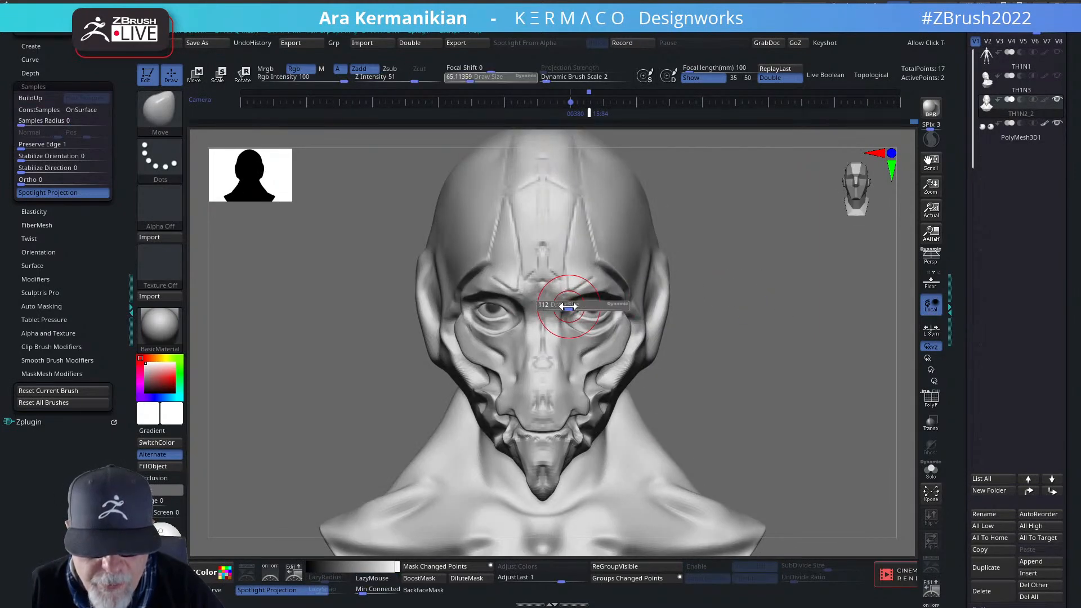
key(bracketright)
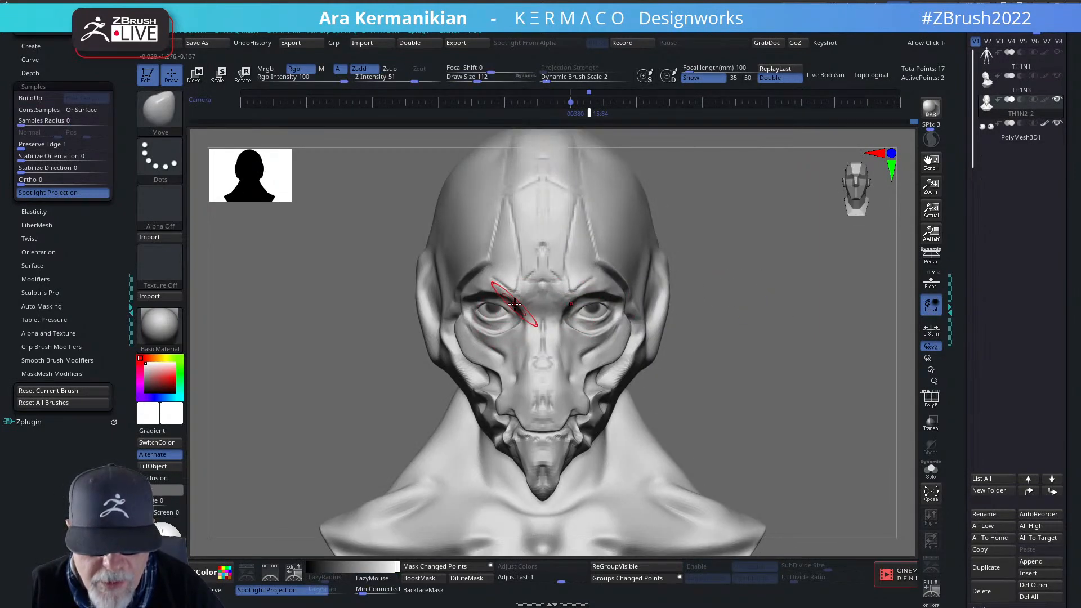
shift+drag(702, 309, 857, 336)
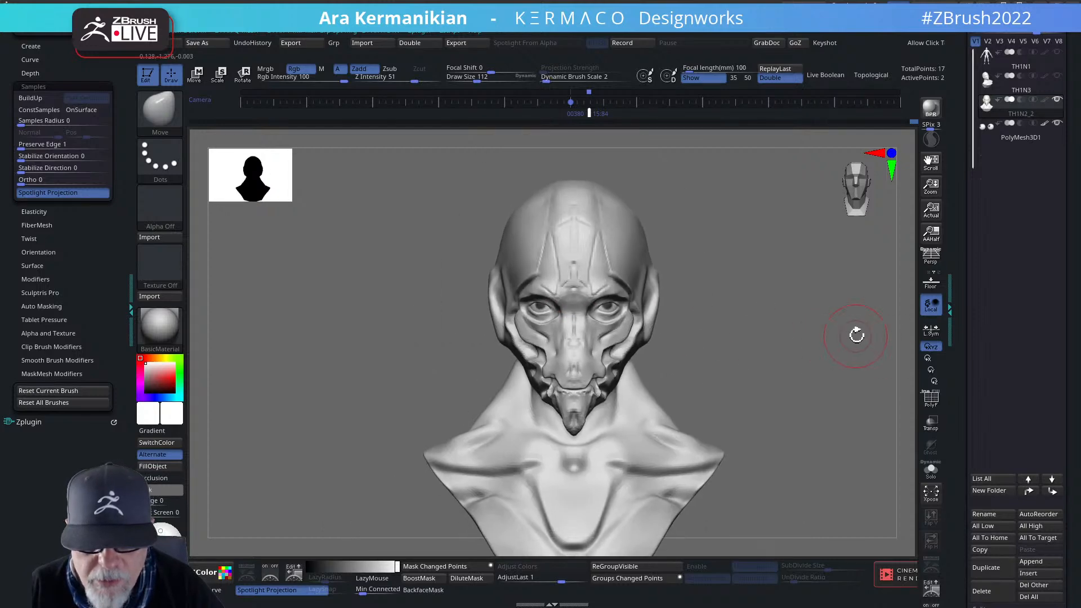
Return to the stored front camera view and fade the skull mask reference over the bust to compare their proportions.
click(602, 118)
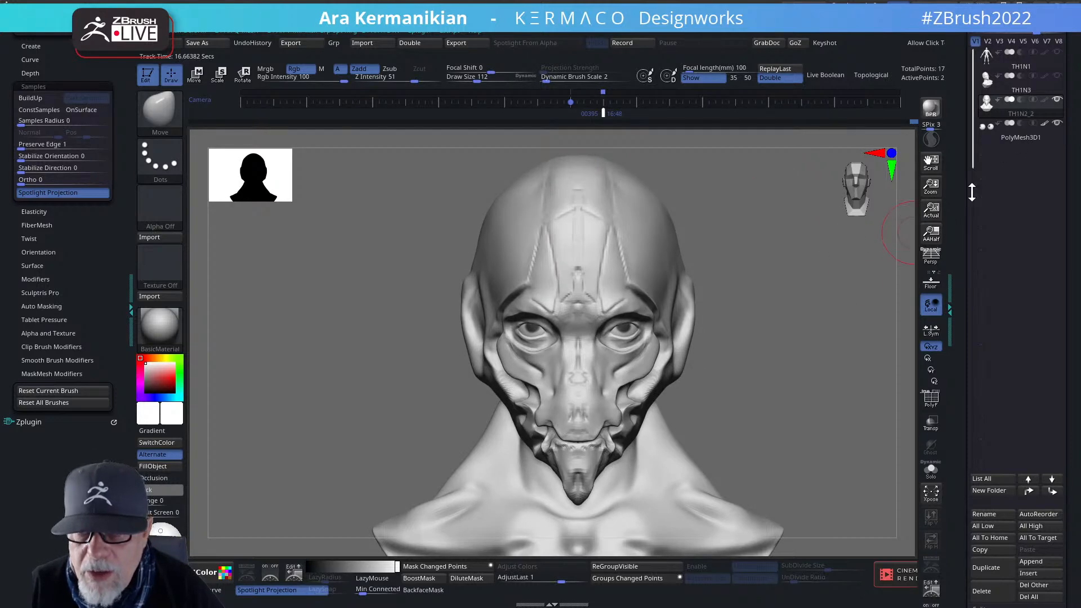
key(shift+z)
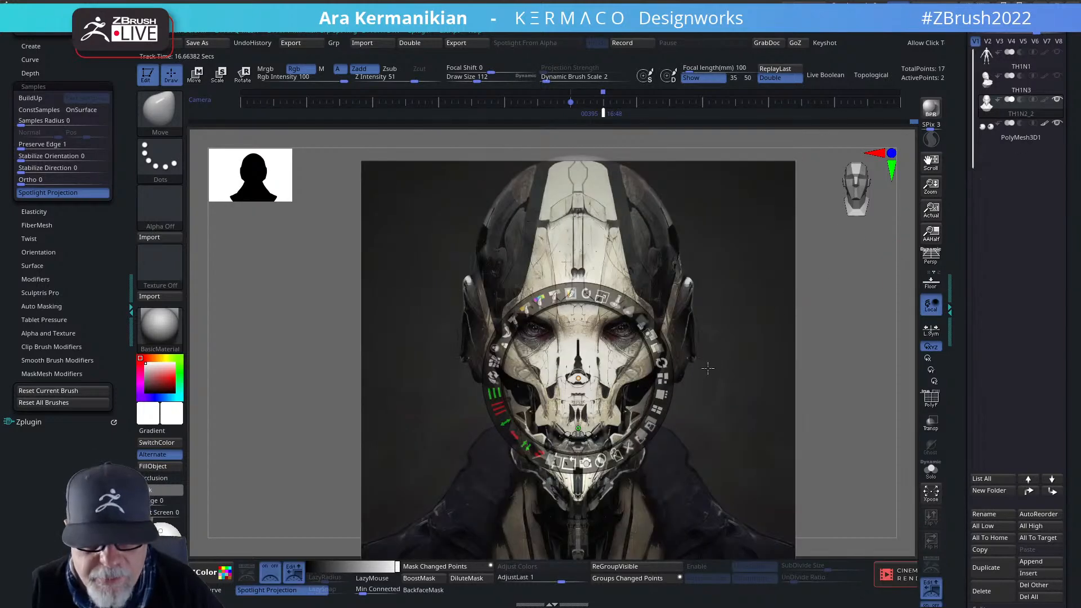
drag(617, 301, 579, 296)
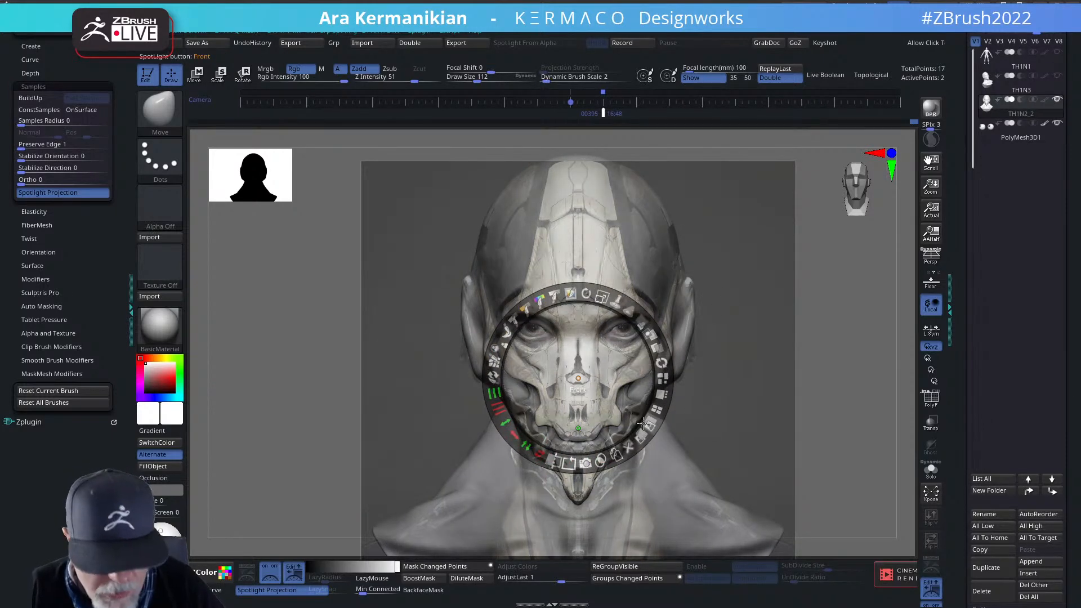
key(z)
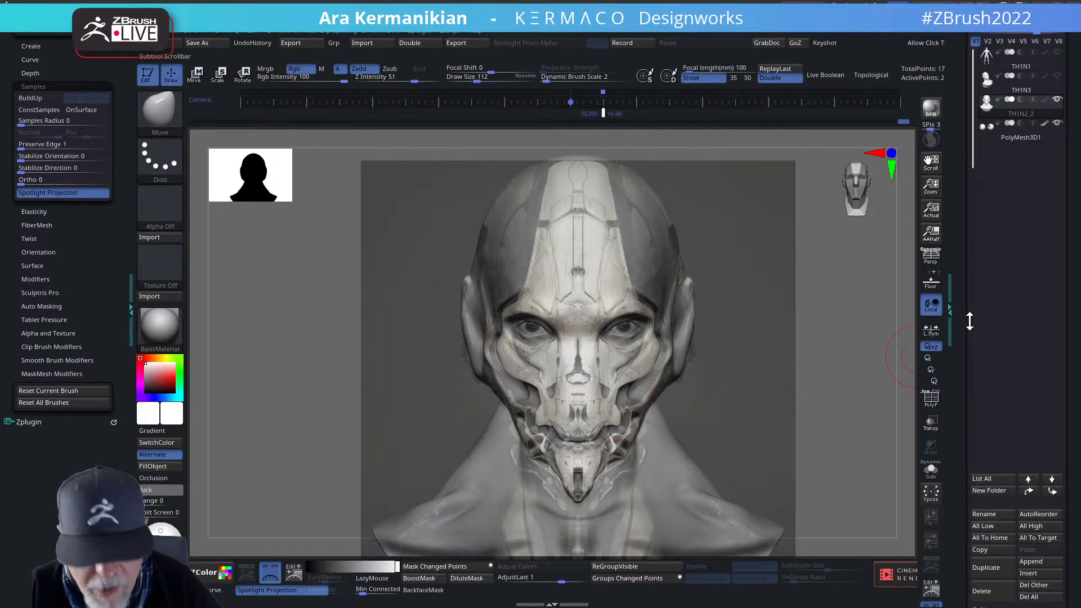
key(shift+z)
Reshape the cheek ridge behind the mouth corner with the Move brush at a draw size of about 65 and smooth its edge.
mouse_move(825, 390)
alt+mouse_down()
mouse_move(840, 342)
mouse_move(773, 350)
mouse_move(881, 352)
alt+mouse_up()
alt+drag(782, 387, 579, 358)
alt+drag(473, 426, 591, 355)
drag(466, 391, 499, 379)
right_click(652, 297)
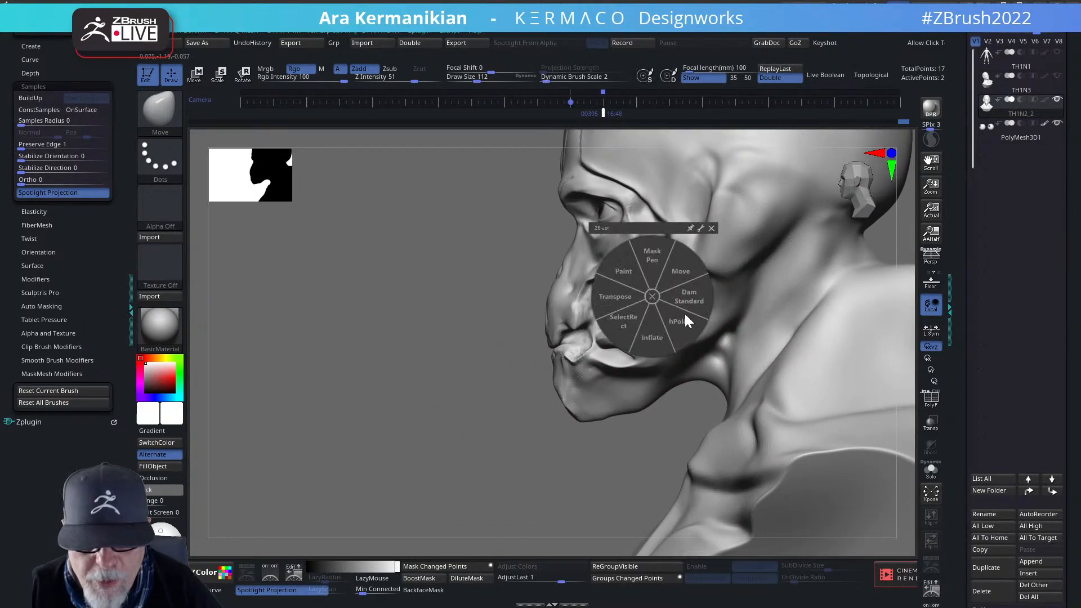
click(673, 268)
key(s)
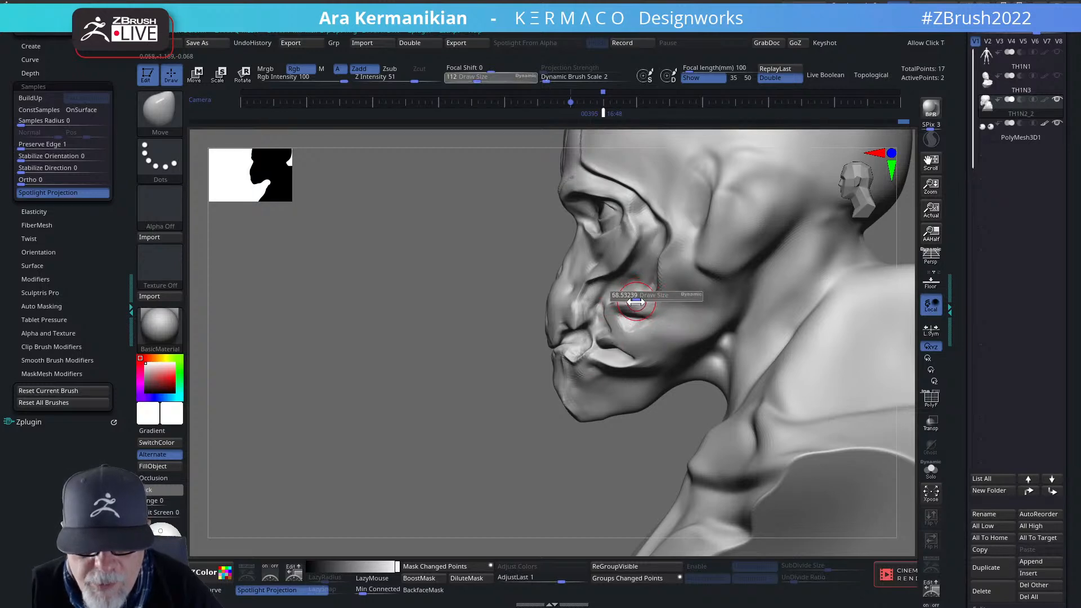
click(634, 302)
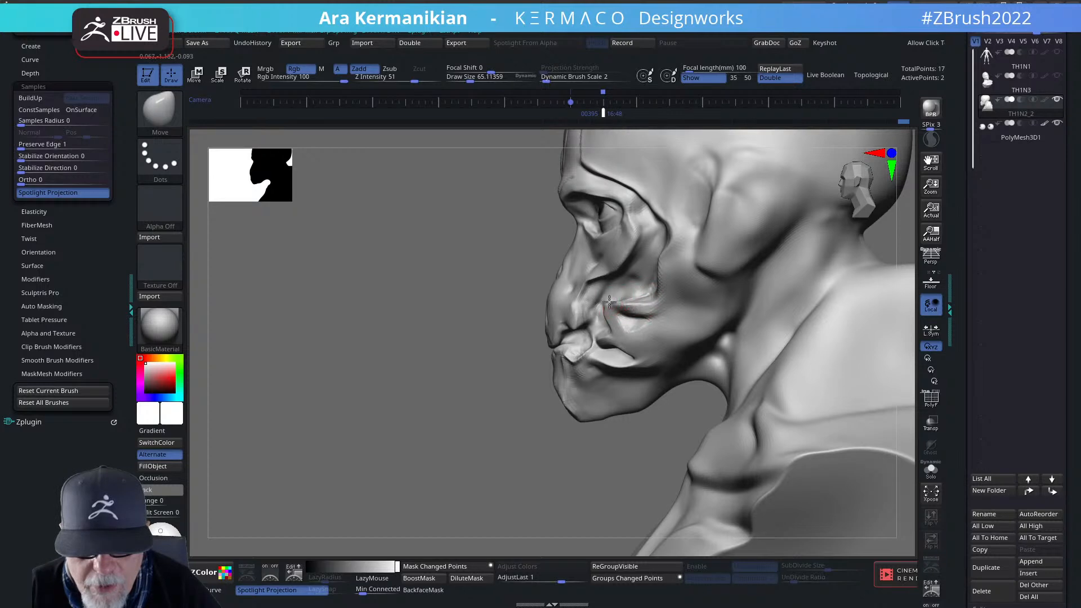
key(shift)
shift+drag(637, 301, 652, 295)
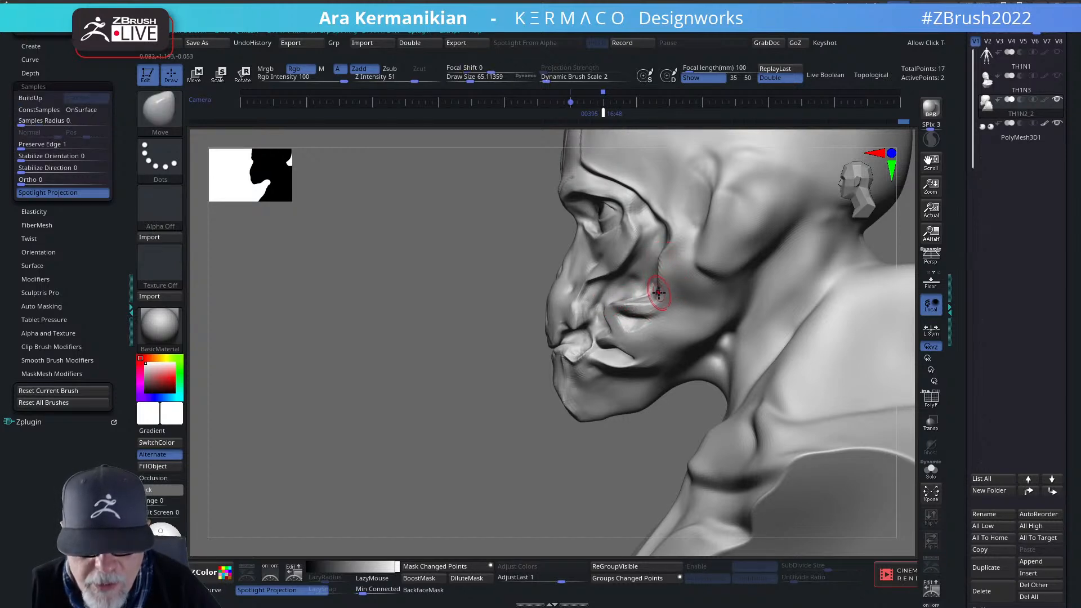
Adjust the lower cheek ridges beside the mouth from three-quarter and front views and smooth their surface.
drag(463, 378, 634, 307)
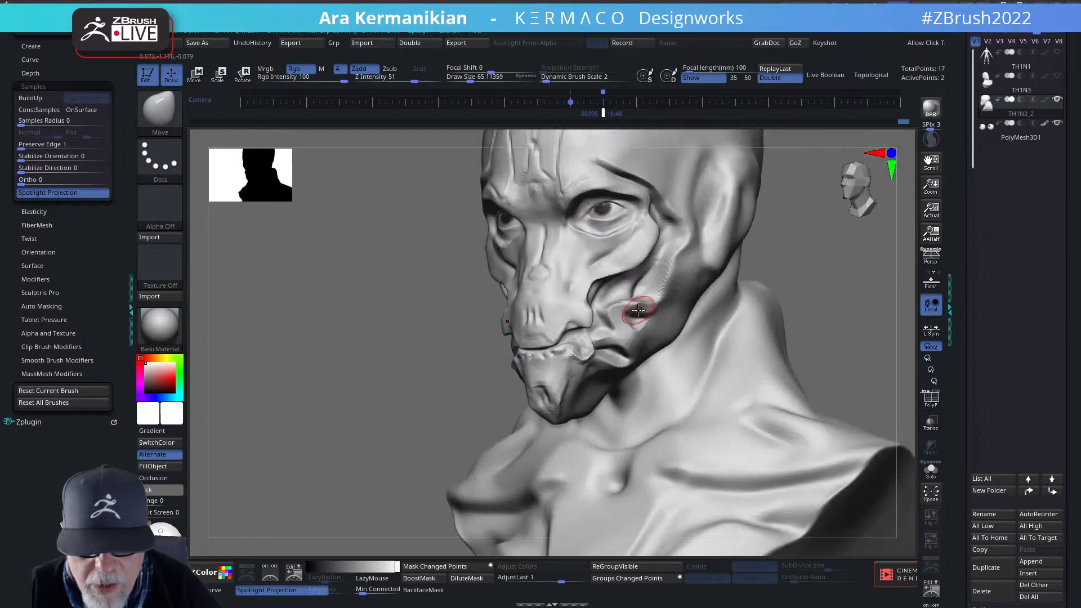
shift+right_drag(618, 320, 649, 306)
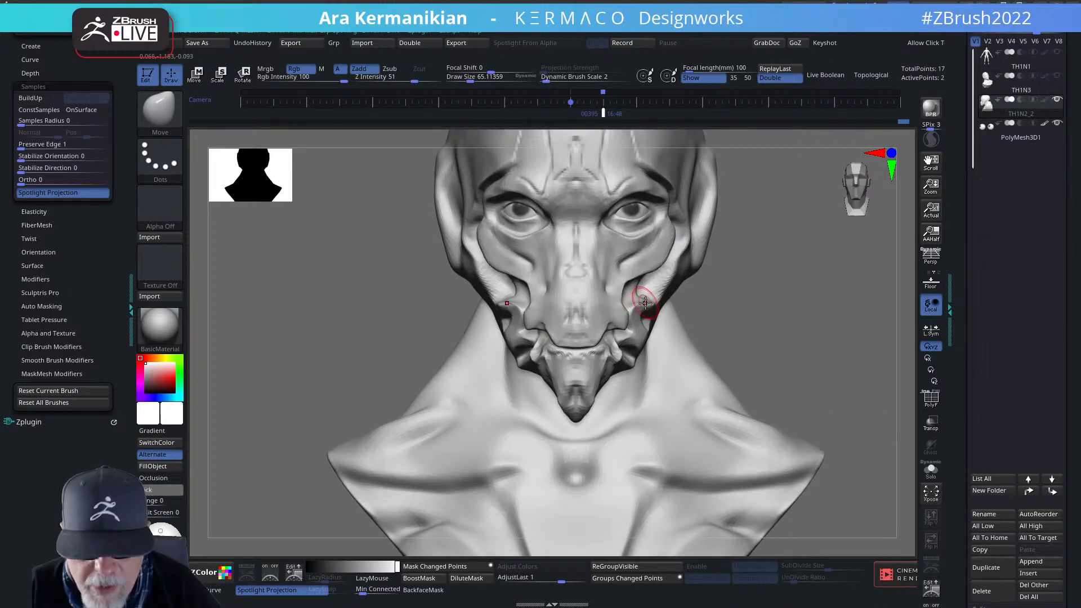
key(shift)
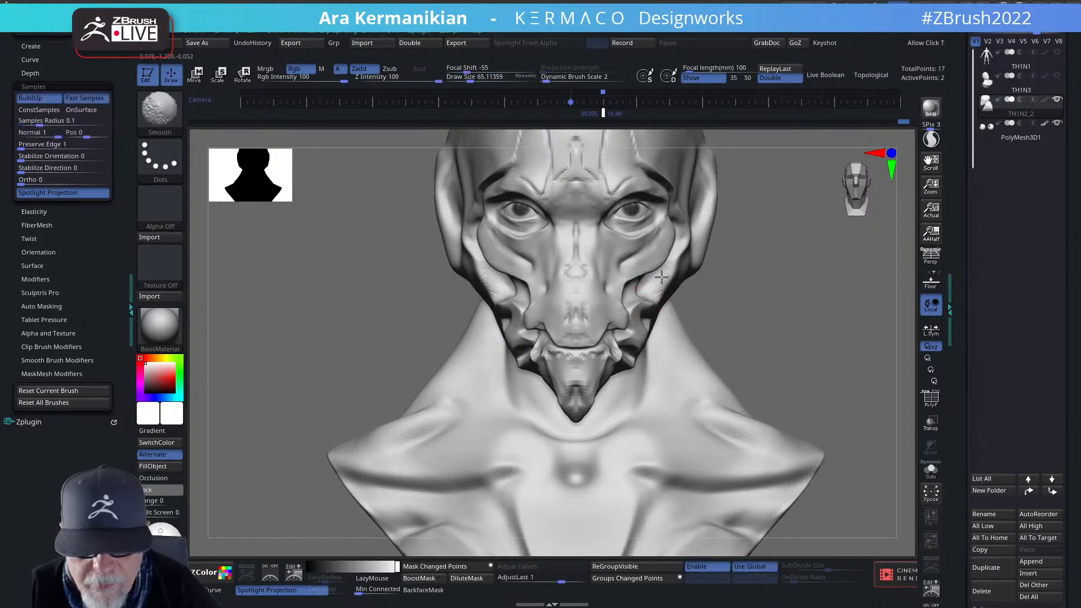
mouse_move(779, 319)
alt+mouse_down()
mouse_move(749, 305)
mouse_move(855, 302)
mouse_move(771, 307)
mouse_move(822, 300)
mouse_move(814, 292)
alt+mouse_up()
alt+drag(700, 253, 714, 301)
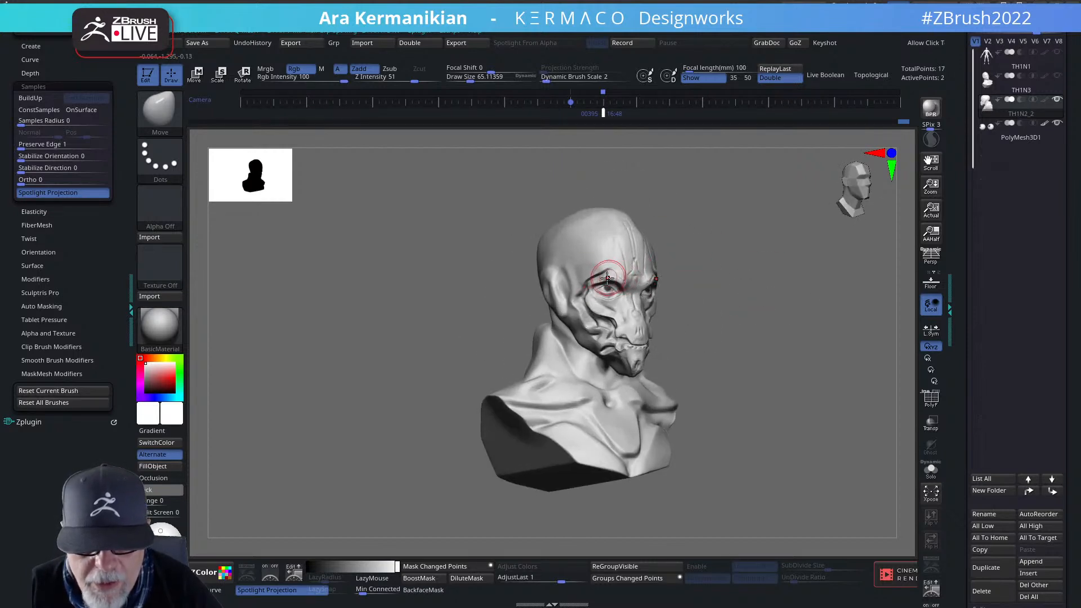
Reshape the chin and lower jaw contour from the side with the Move brush at a draw size of about 156.
mouse_move(765, 368)
mouse_down()
mouse_move(686, 372)
mouse_move(533, 432)
mouse_move(527, 420)
mouse_up()
mouse_move(527, 419)
alt+mouse_down()
mouse_move(532, 358)
mouse_move(527, 439)
alt+mouse_up()
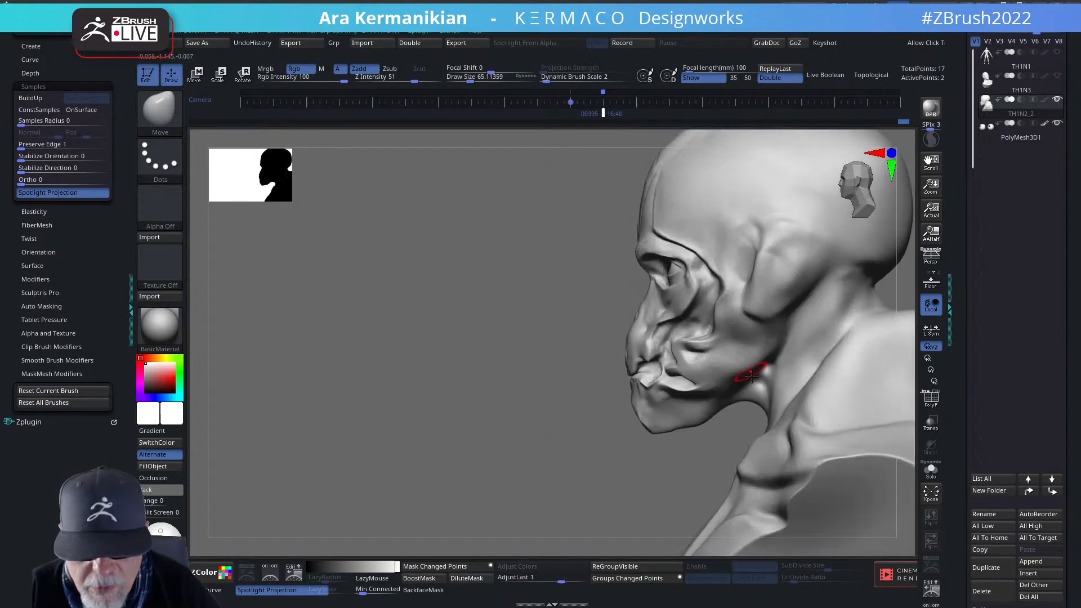
key(s)
drag(697, 439, 702, 438)
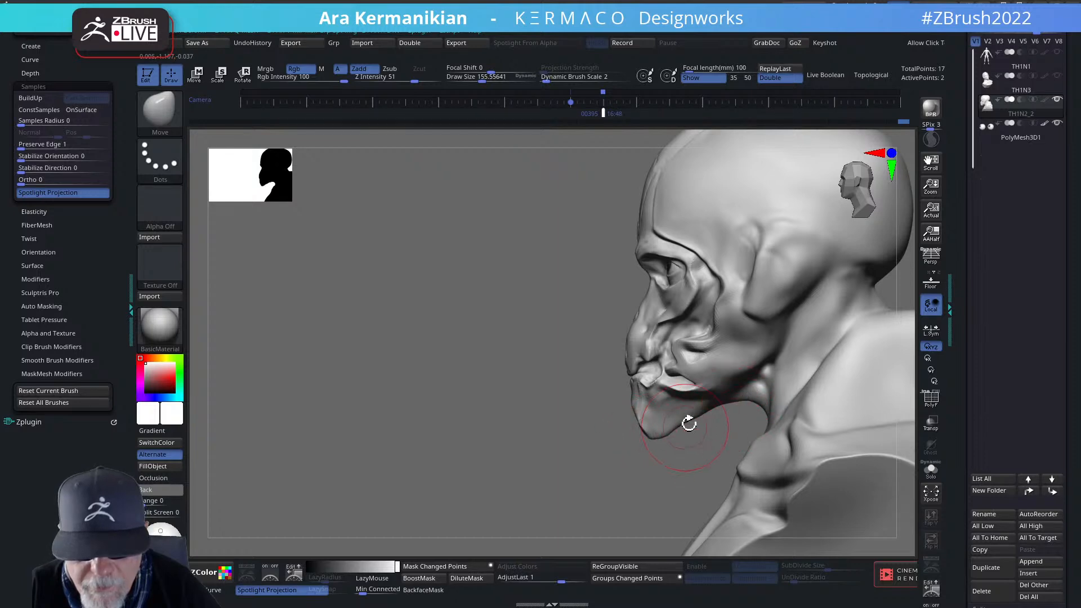
mouse_move(688, 458)
alt+mouse_down()
mouse_move(485, 441)
mouse_move(833, 381)
mouse_move(809, 333)
mouse_move(785, 325)
alt+mouse_up()
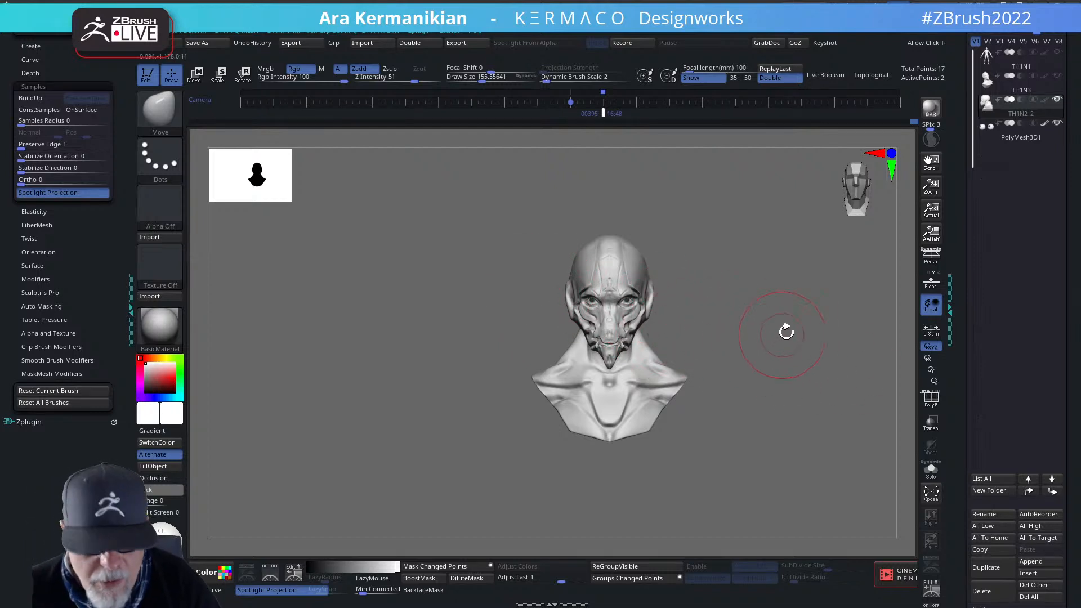
Carve a crease down the cheek behind the cheekbone plate with the DamStandard brush at a draw size of about 41.
key(f)
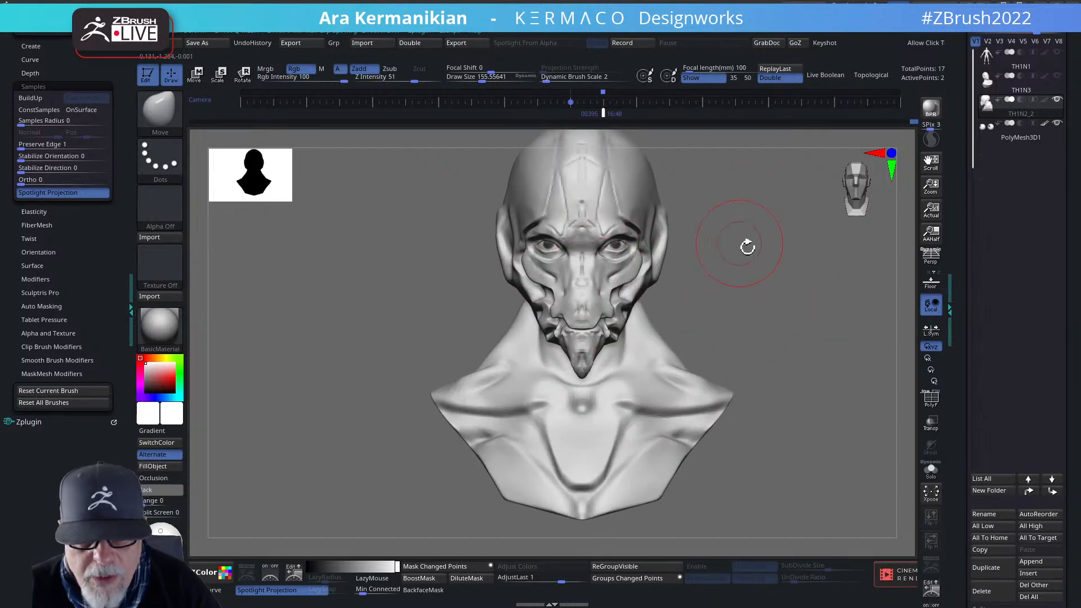
alt+drag(748, 246, 811, 297)
mouse_move(755, 324)
mouse_down()
mouse_move(816, 327)
mouse_move(724, 313)
mouse_up()
key(s)
alt+drag(399, 388, 297, 416)
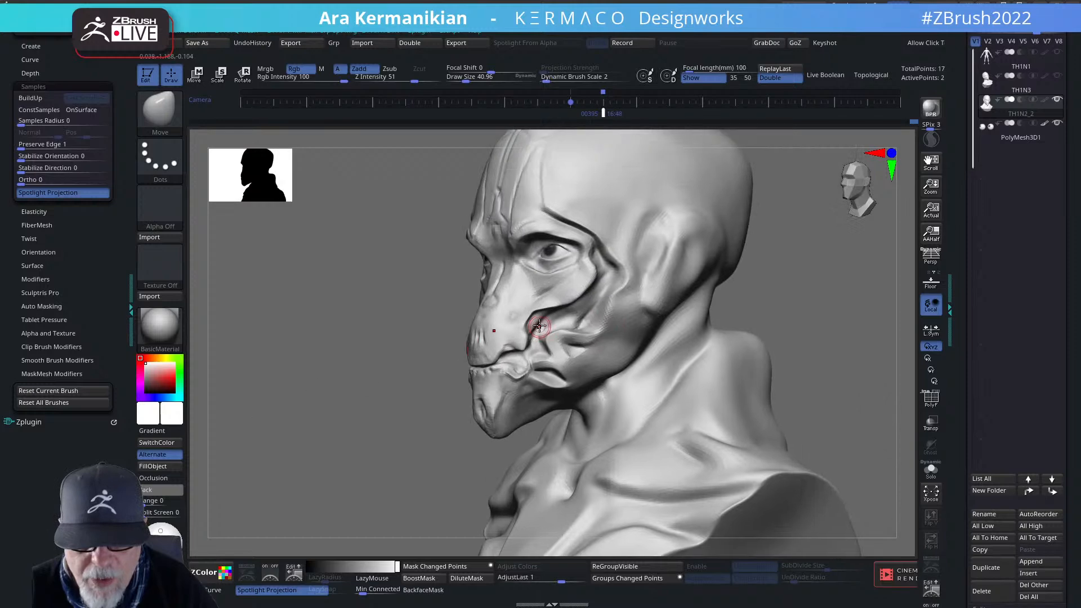
right_click(543, 324)
click(580, 332)
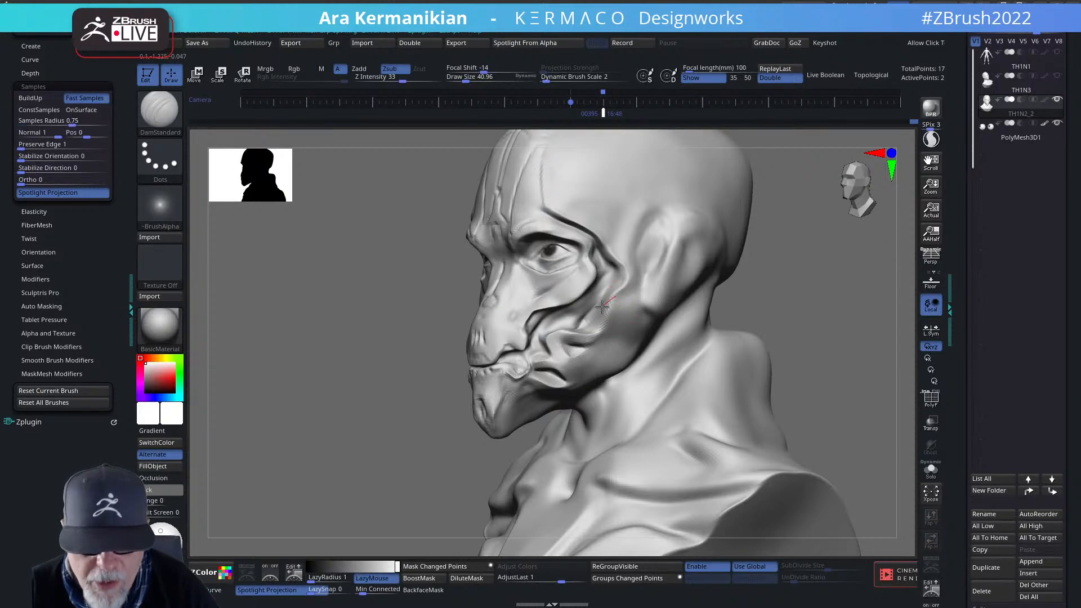
shift+drag(841, 360, 736, 350)
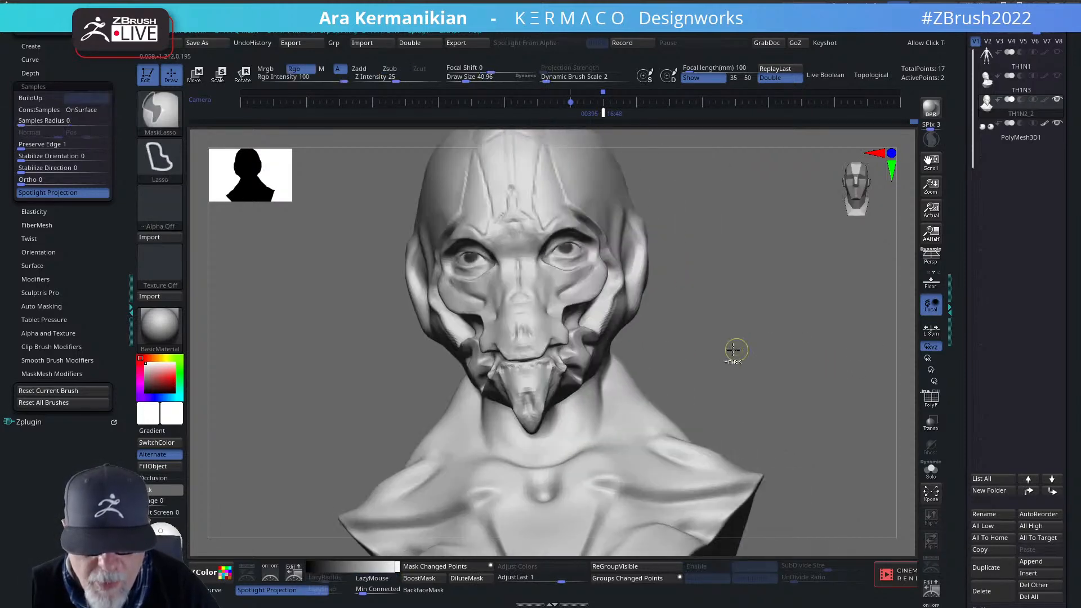
drag(834, 346, 611, 298)
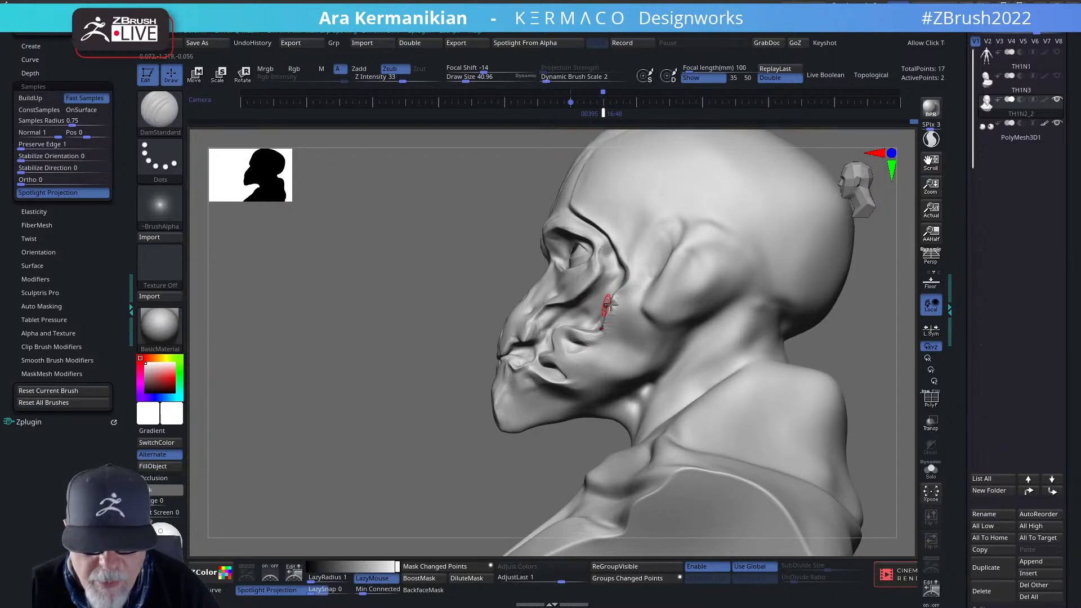
Smooth the new cheek crease while checking it from the front and three-quarter views.
key(shift)
drag(304, 409, 484, 414)
alt+drag(792, 343, 815, 335)
key(shift)
shift+drag(602, 295, 604, 302)
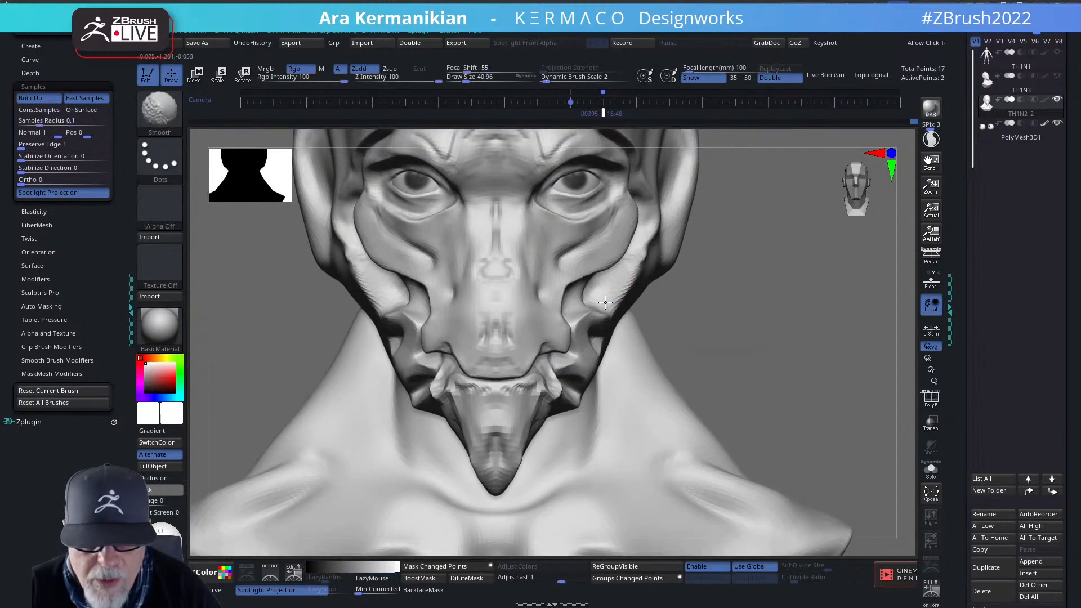
mouse_move(687, 326)
alt+mouse_down()
mouse_move(767, 342)
mouse_move(701, 326)
alt+mouse_up()
key(shift)
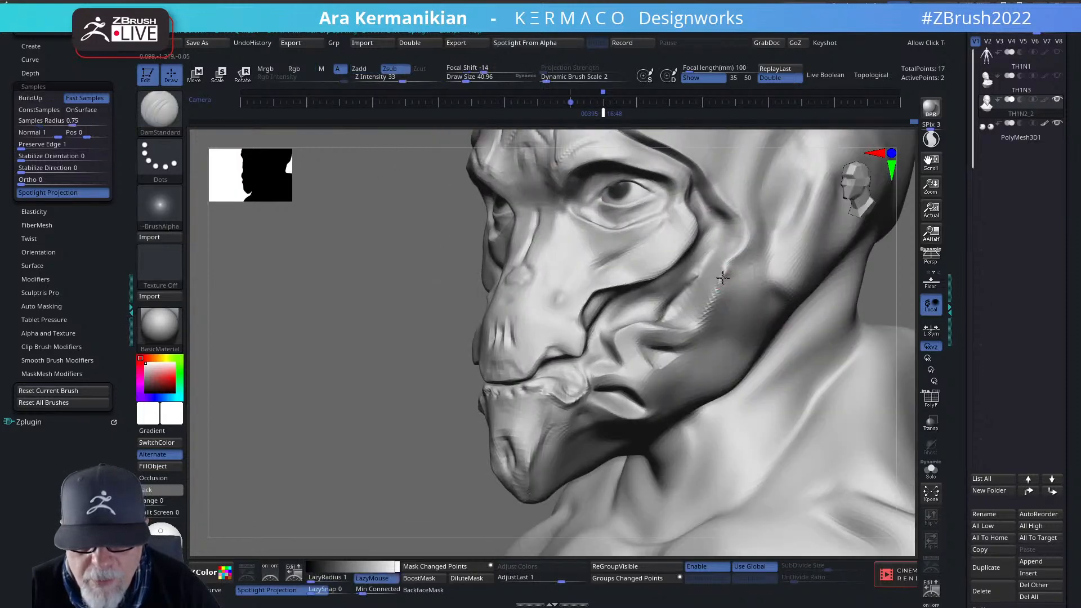
Deepen the rear cheek crease down toward the mouth corner with DamStandard and soften its edges.
drag(723, 280, 699, 334)
alt+drag(876, 300, 639, 316)
key(shift)
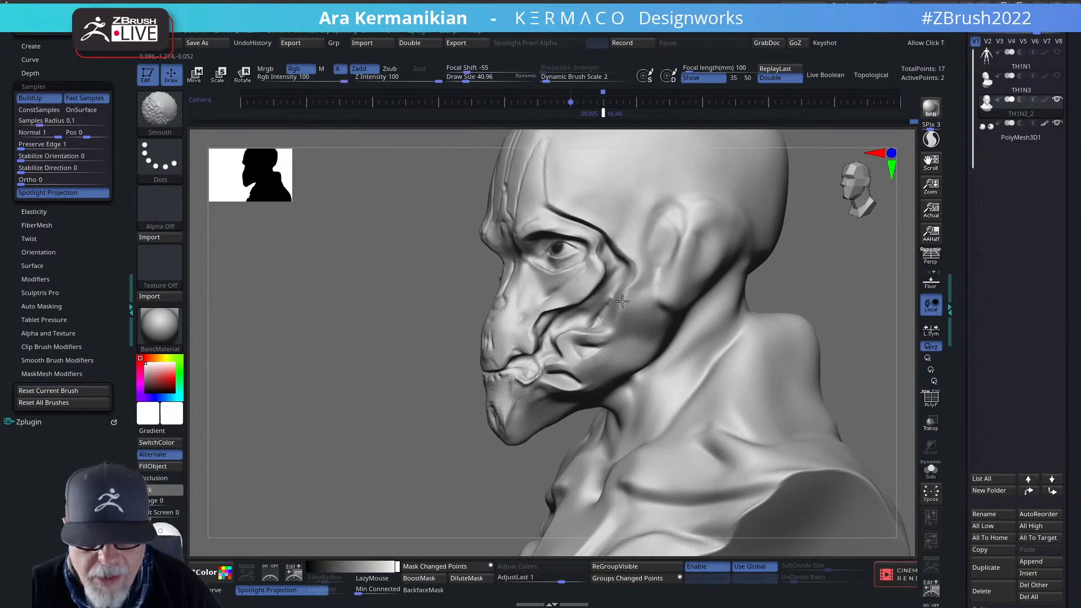
mouse_move(394, 316)
alt+mouse_down()
mouse_move(385, 339)
mouse_move(647, 247)
mouse_move(632, 259)
alt+mouse_up()
Adjust the outer cheekbone edge below the temple with the Move brush at a draw size of about 72 and smooth it.
key(s)
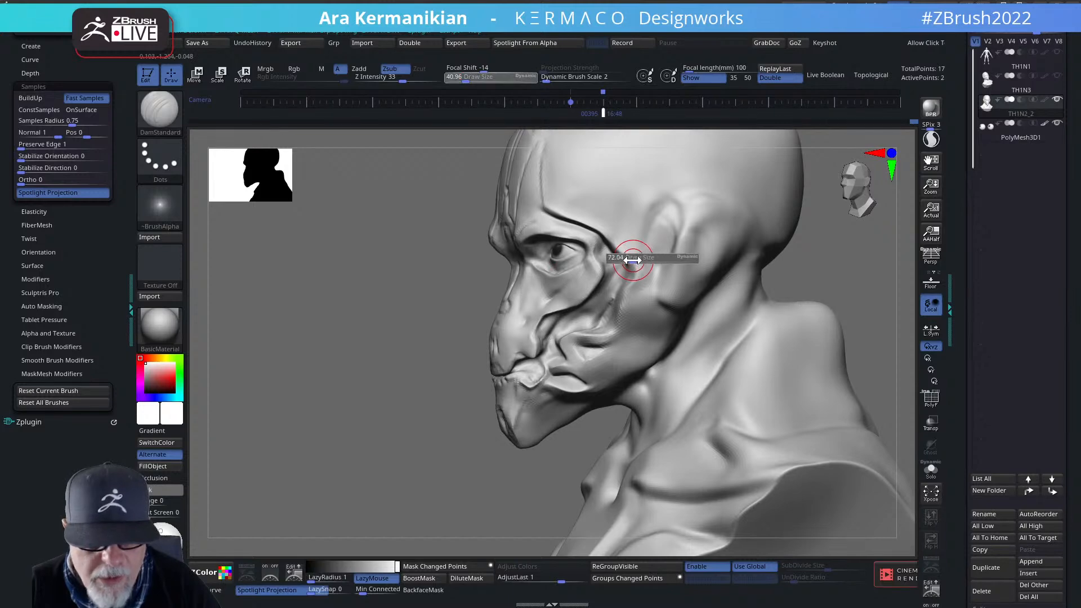
key(space)
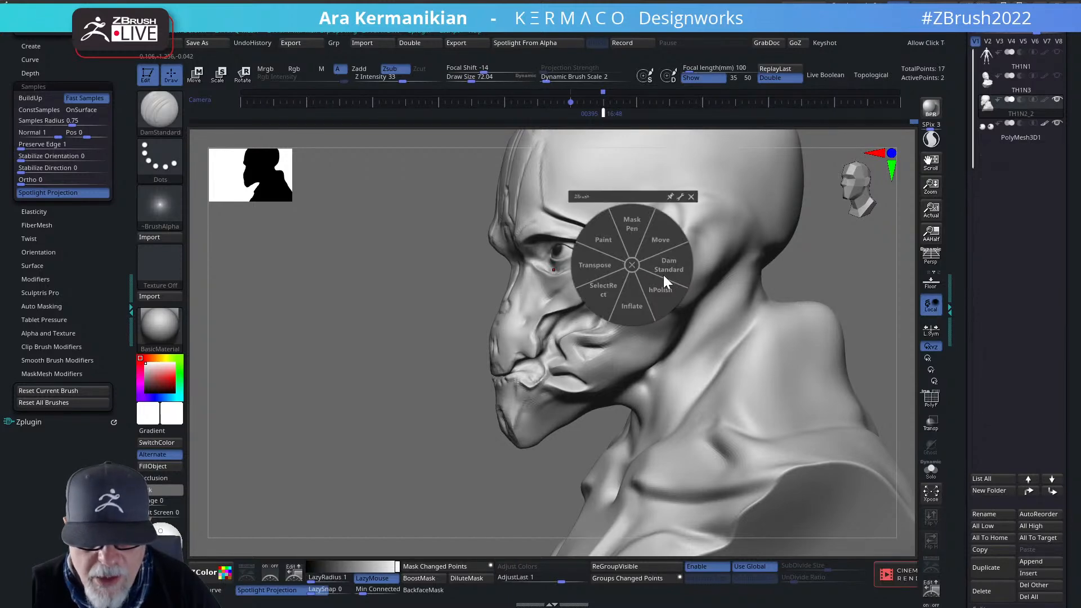
click(662, 241)
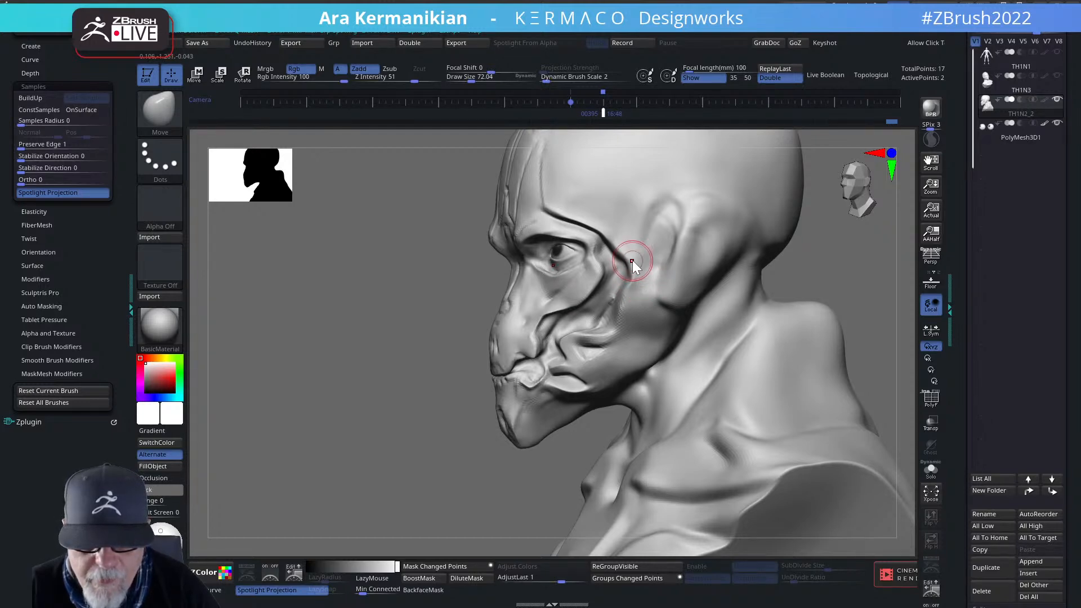
key(shift)
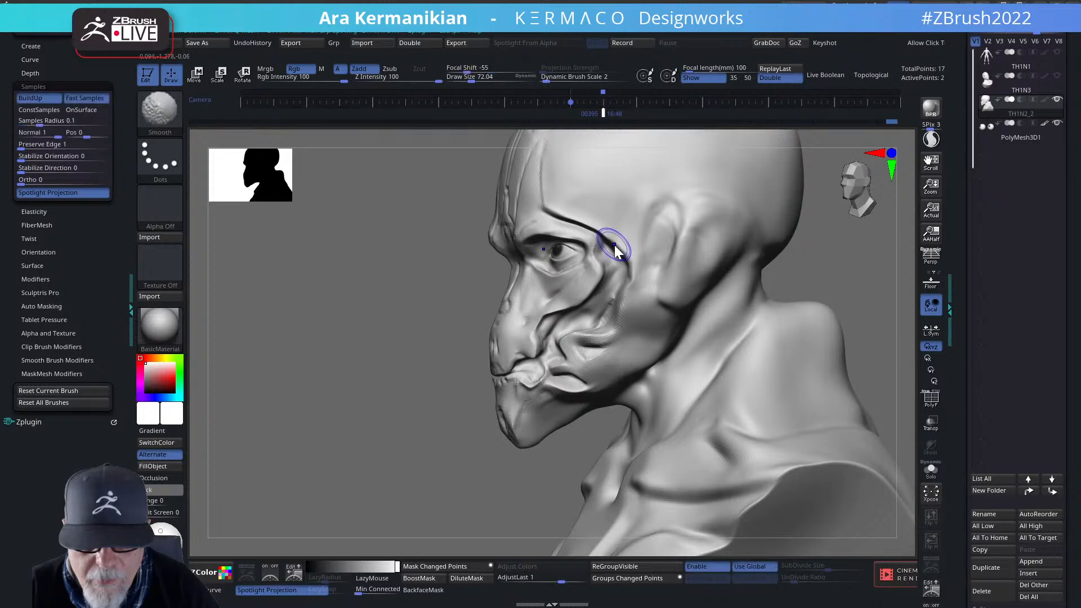
shift+drag(360, 358, 619, 316)
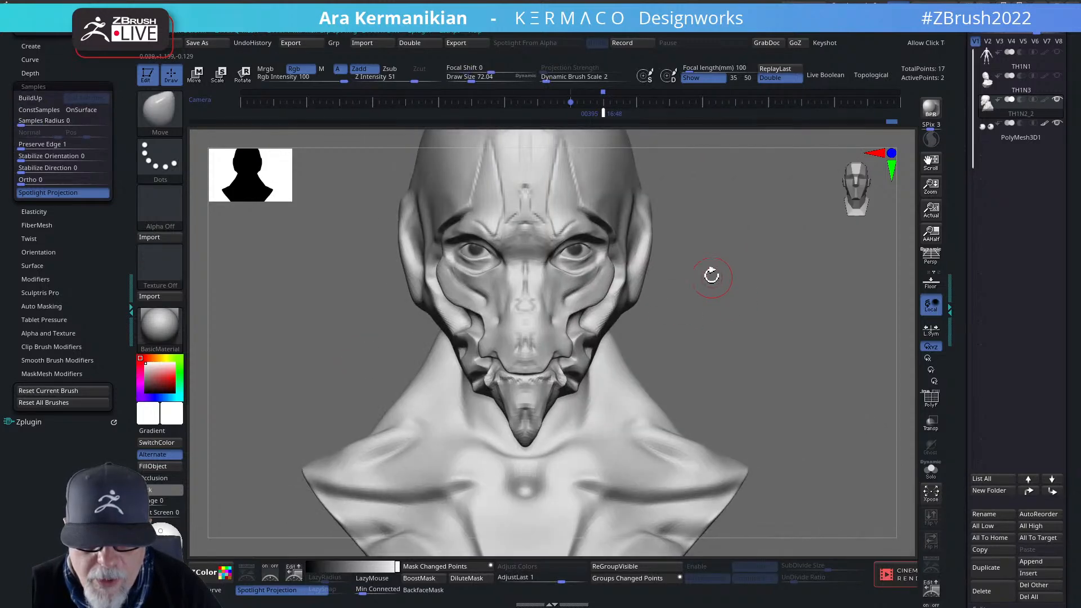
drag(762, 274, 702, 267)
drag(833, 294, 793, 269)
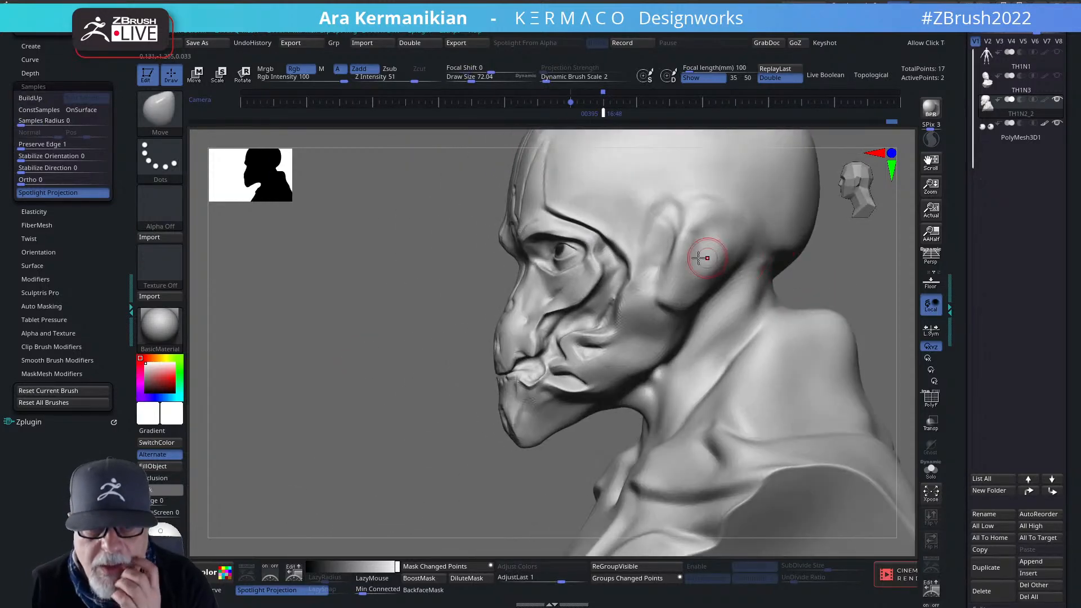
Extend the groove from the outer brow line down the cheek with DamStandard and smooth its upper part.
right_click(602, 235)
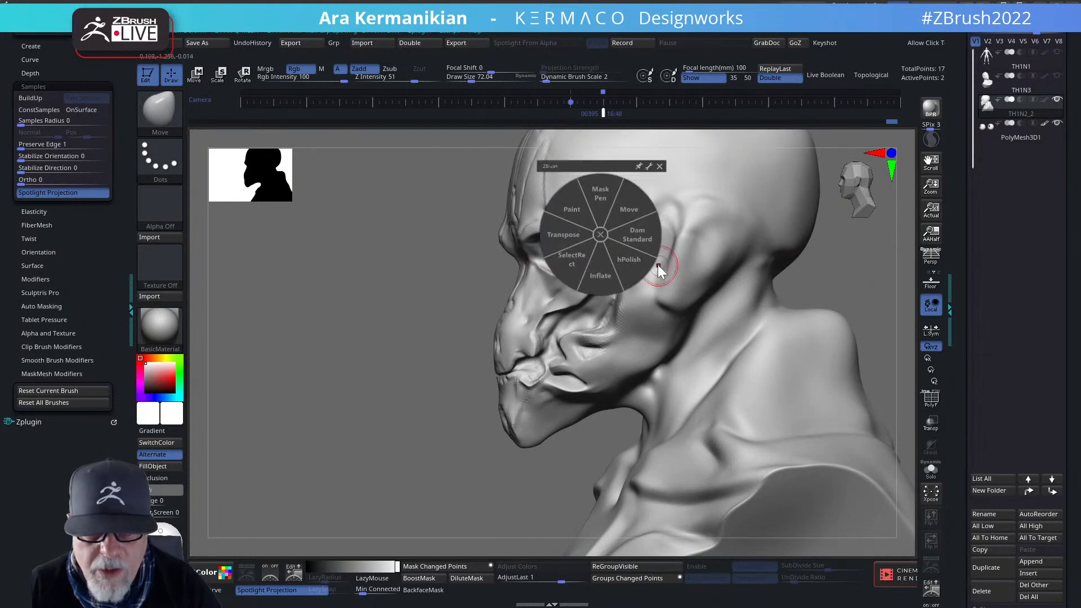
click(635, 235)
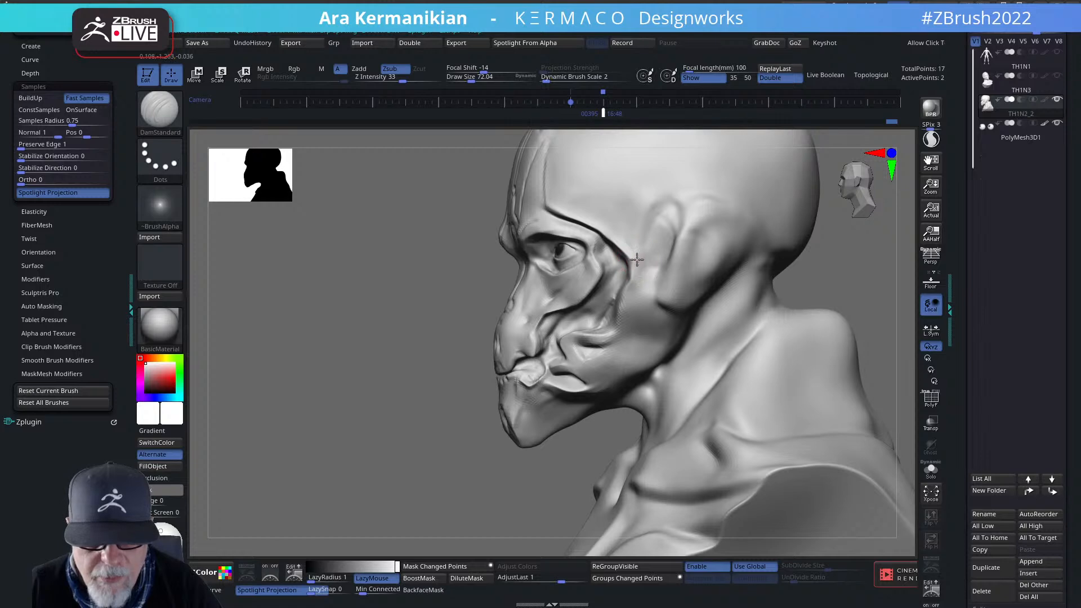
drag(634, 281, 621, 326)
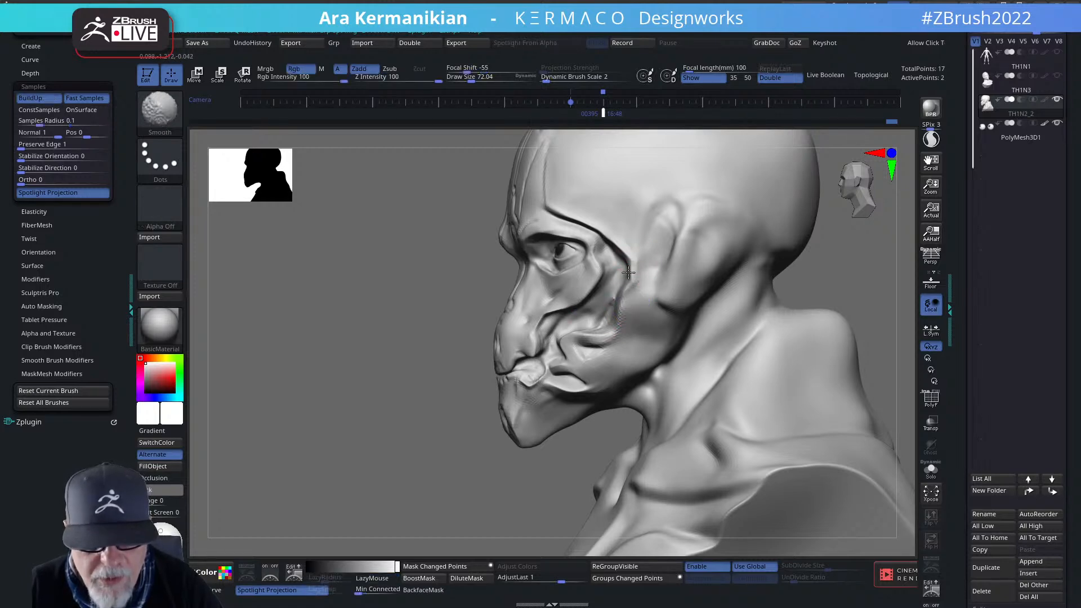
shift+drag(627, 261, 630, 274)
mouse_move(840, 299)
mouse_down()
mouse_move(768, 284)
mouse_move(789, 244)
mouse_move(794, 294)
mouse_move(889, 339)
mouse_up()
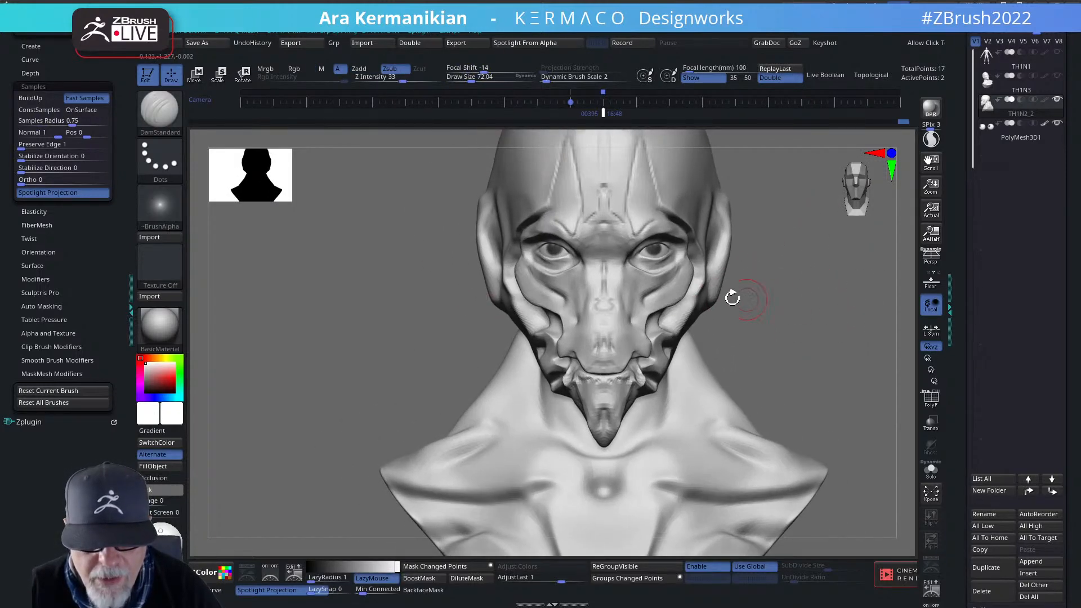
Reshape the outer cheekbones and lower jaw contour from the front with the Move brush at a draw size of about 140.
key(b)
key(m)
key(v)
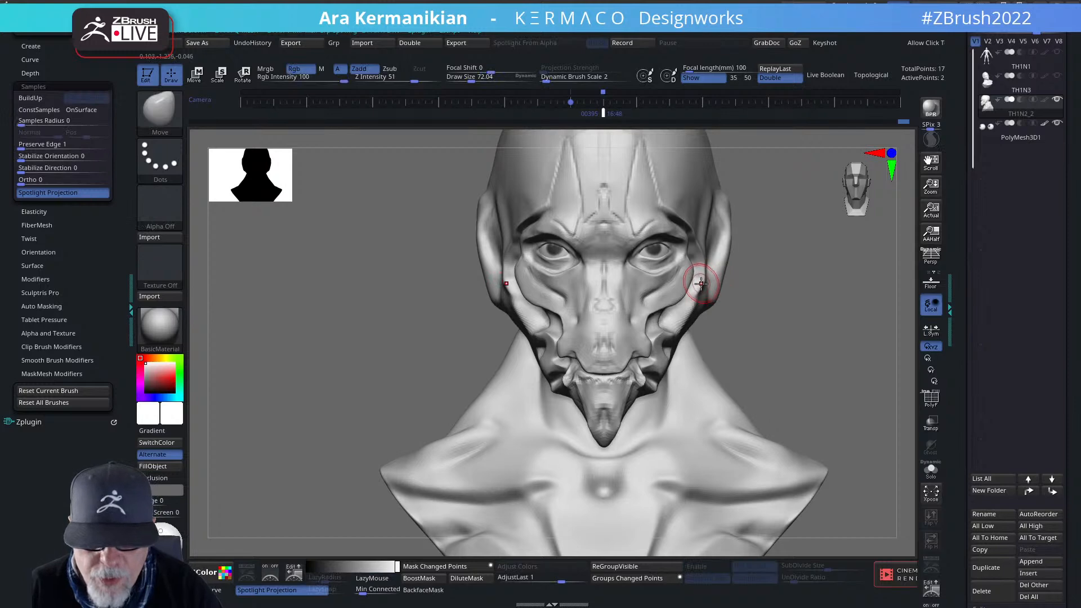
mouse_move(850, 328)
mouse_down()
mouse_move(734, 319)
mouse_move(791, 305)
mouse_up()
key(s)
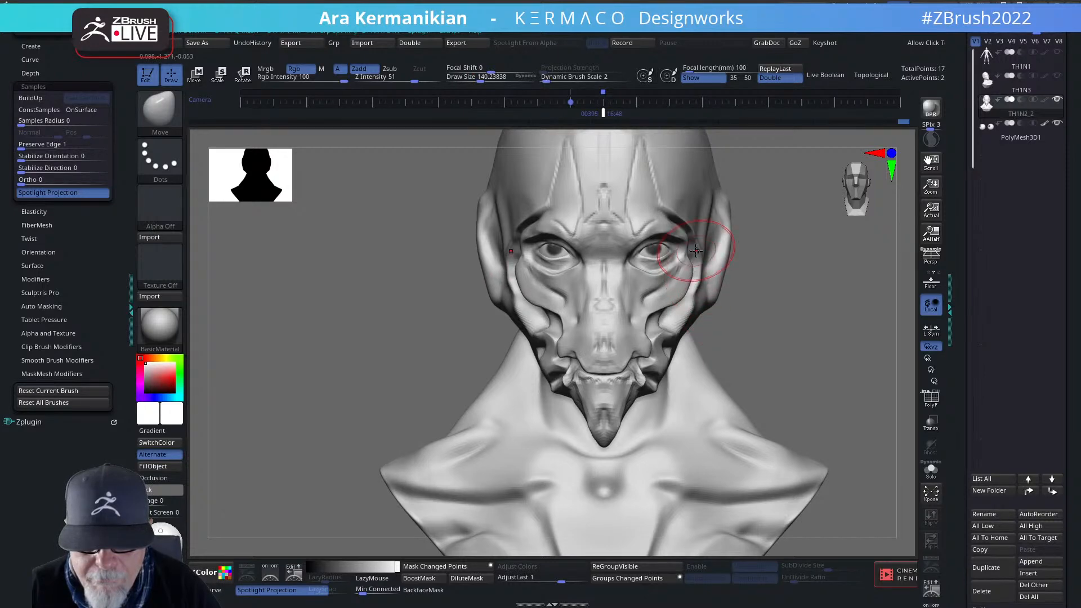
drag(698, 251, 704, 254)
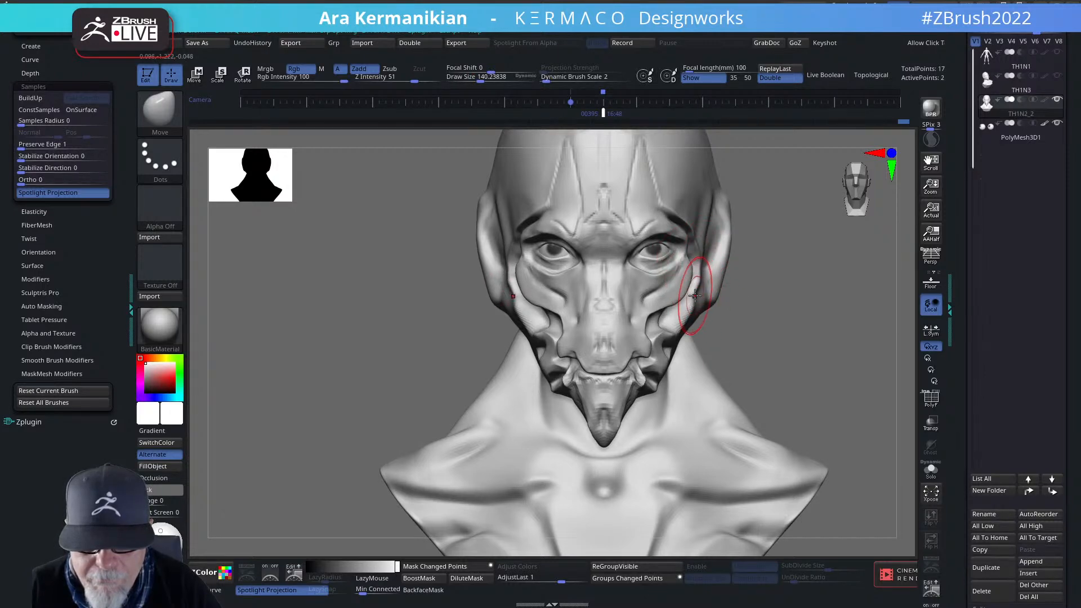
drag(691, 294, 696, 298)
mouse_move(770, 357)
mouse_down()
mouse_move(819, 363)
mouse_move(780, 361)
mouse_up()
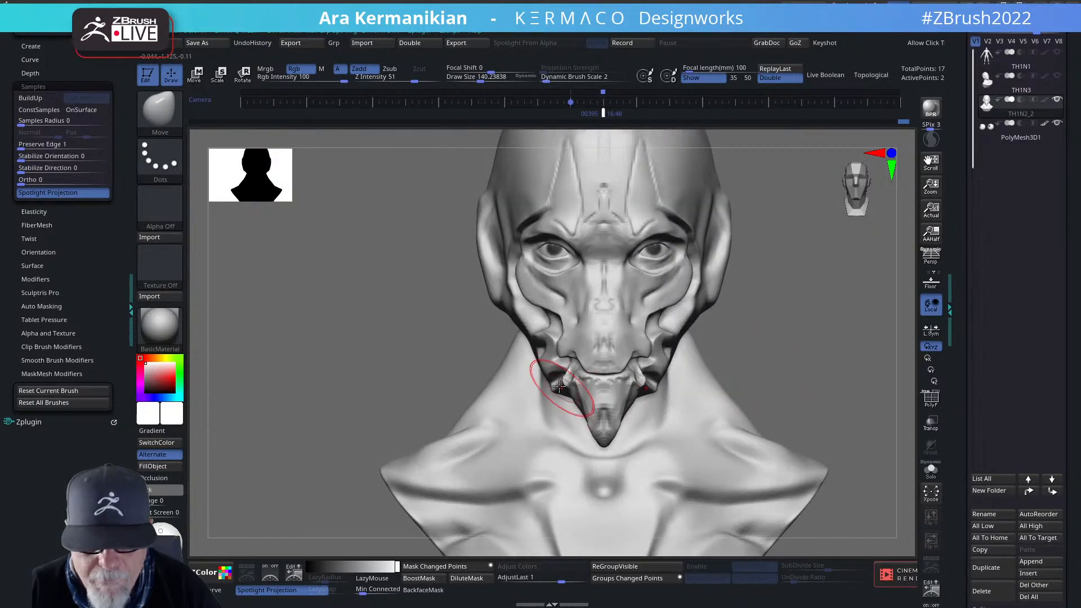
drag(572, 398, 582, 404)
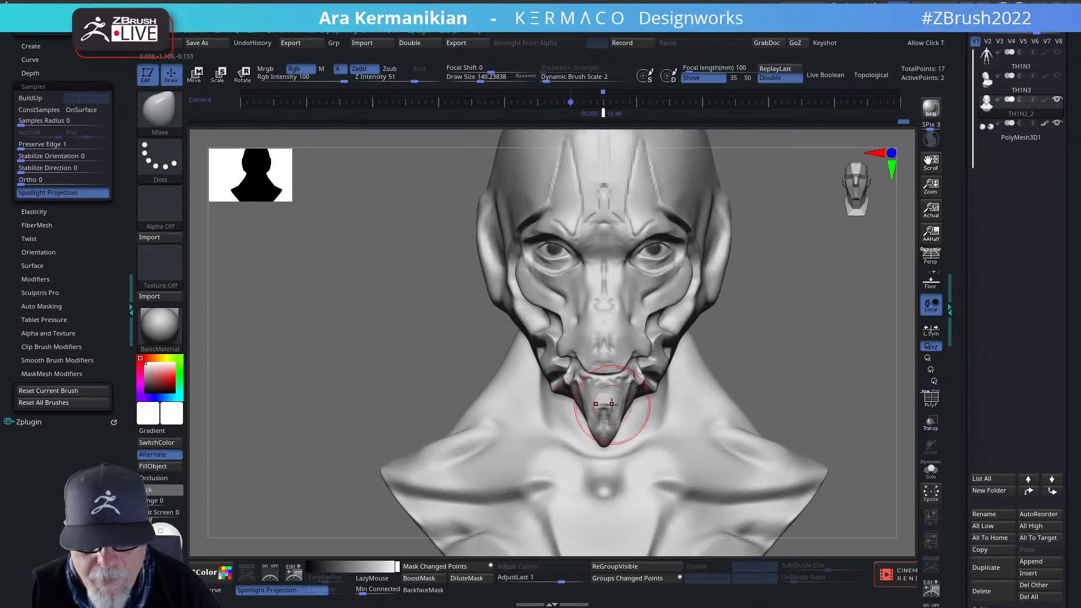
click(162, 264)
mouse_move(461, 421)
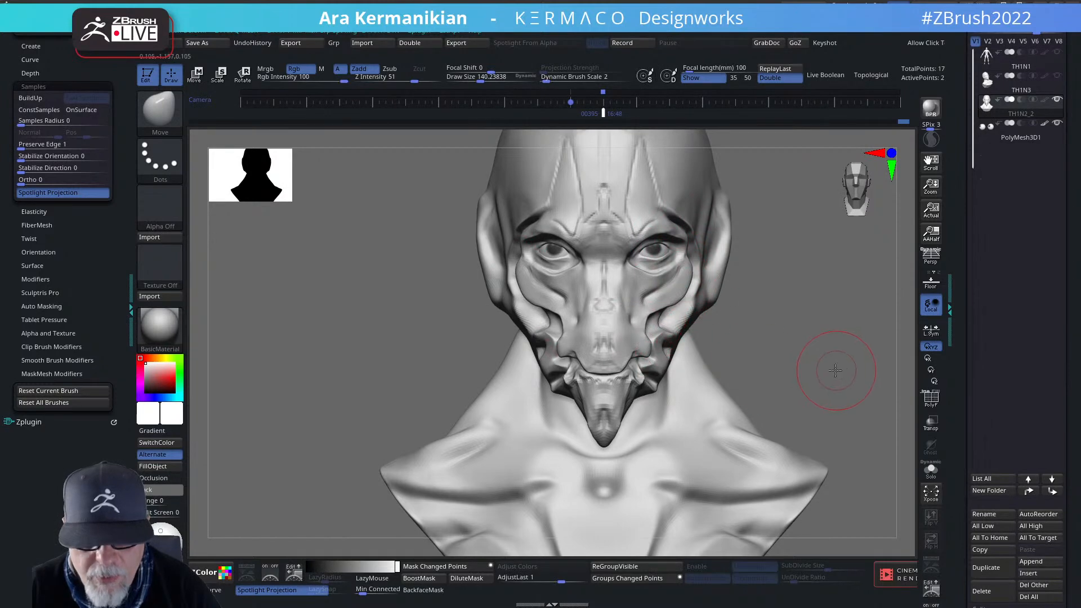
drag(833, 362, 707, 318)
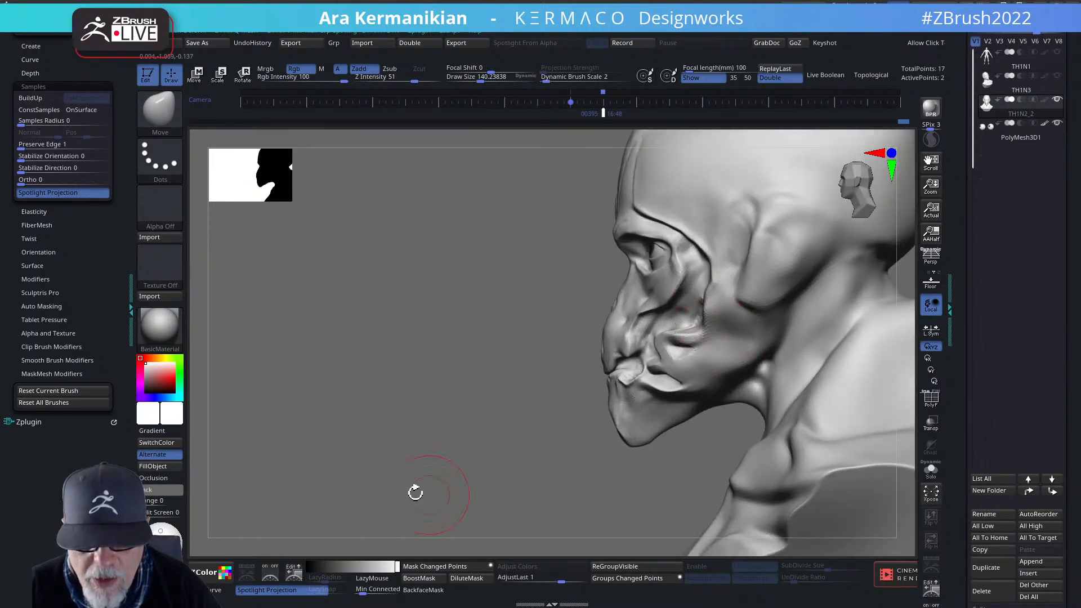
drag(415, 490, 668, 423)
drag(876, 360, 708, 323)
Review the ZBrush radial menu's key assignments in Wacom Tablet Properties, close the window and dismiss the radial menu.
right_click(675, 293)
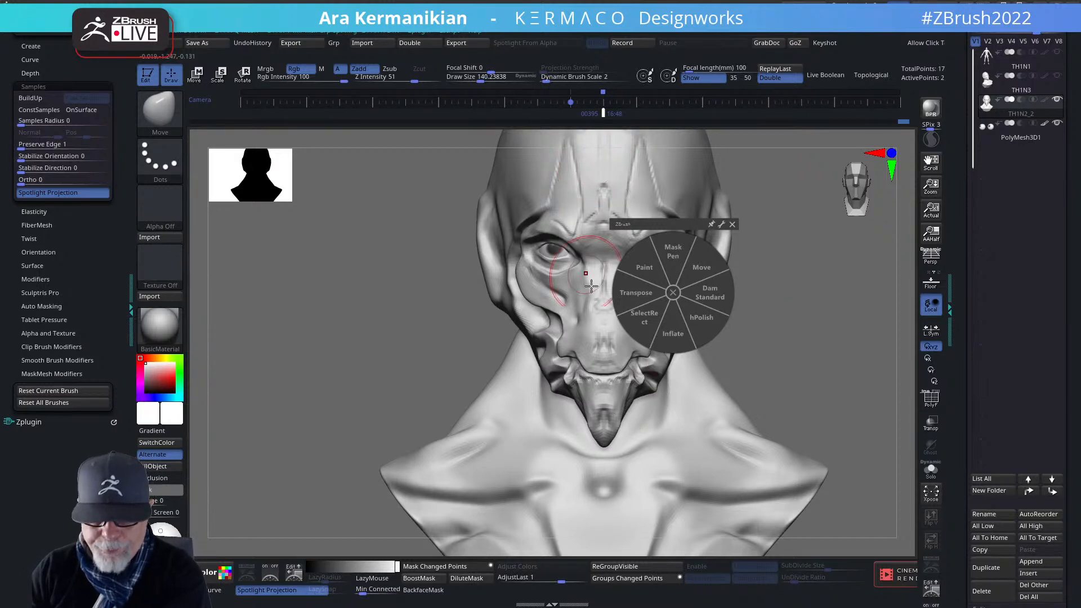
click(725, 225)
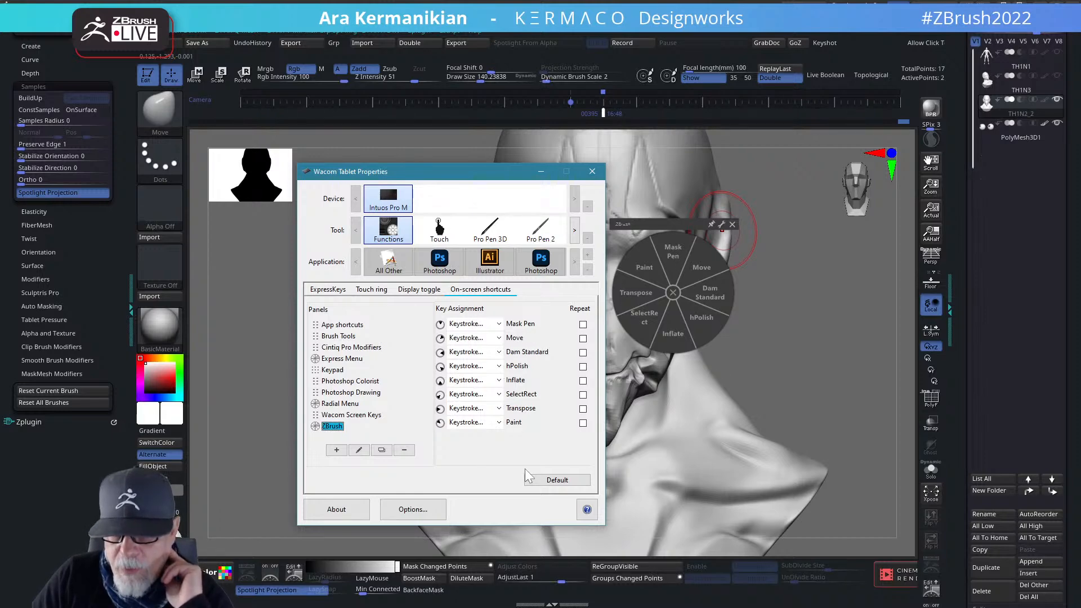
click(593, 171)
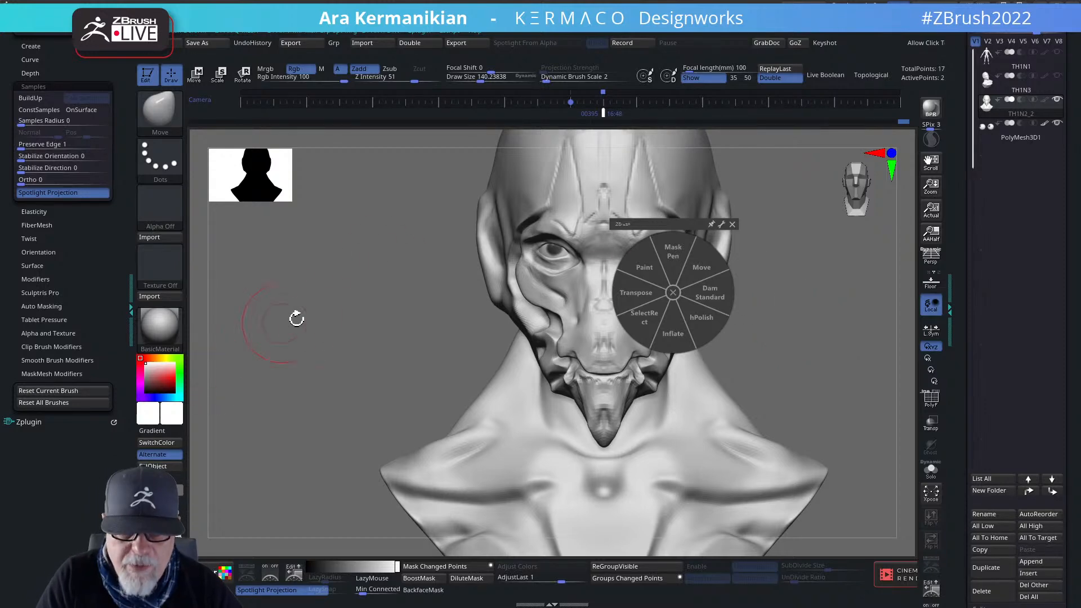
key(Escape)
key(b)
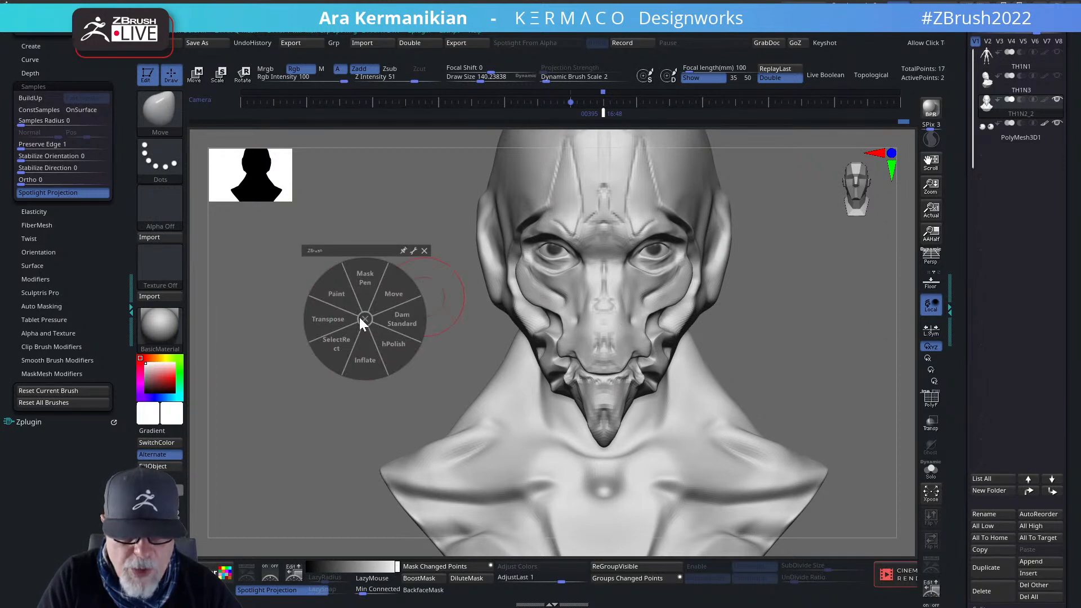
click(365, 319)
key(space)
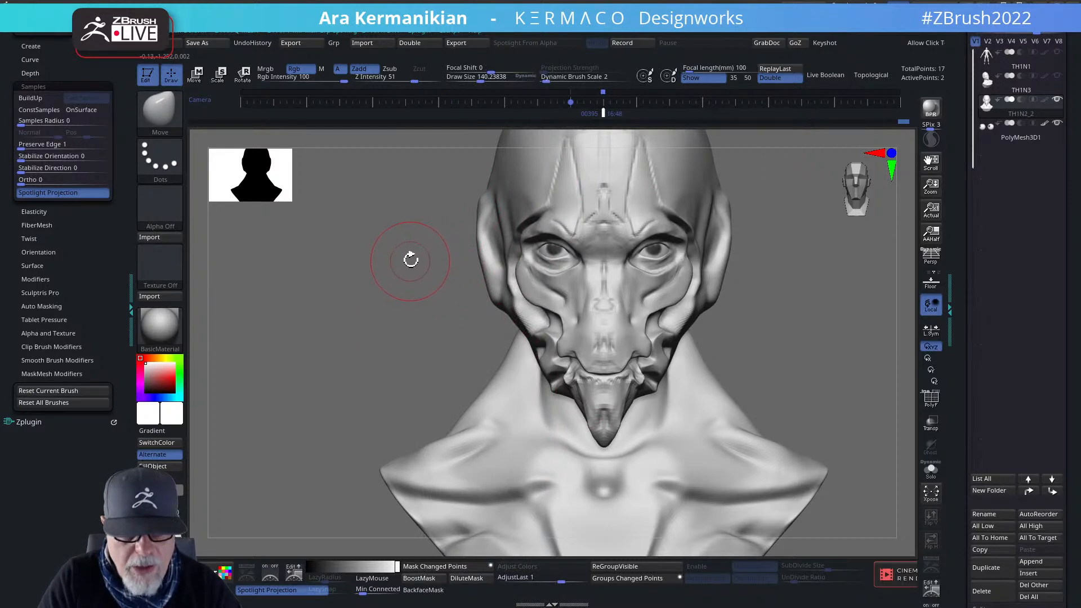
Look over the custom brush palette's grouped brushes and the radial brush menu, keeping the Move brush active.
key(ctrl+b)
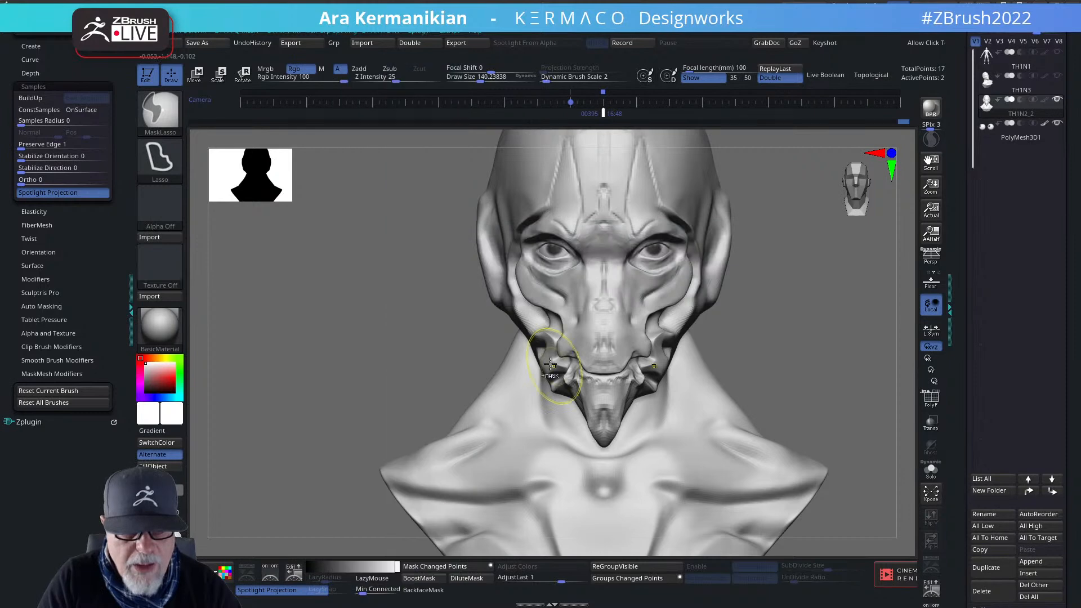
key(ctrl+b)
mouse_move(478, 299)
mouse_down()
mouse_move(475, 177)
mouse_move(490, 205)
mouse_move(494, 342)
mouse_up()
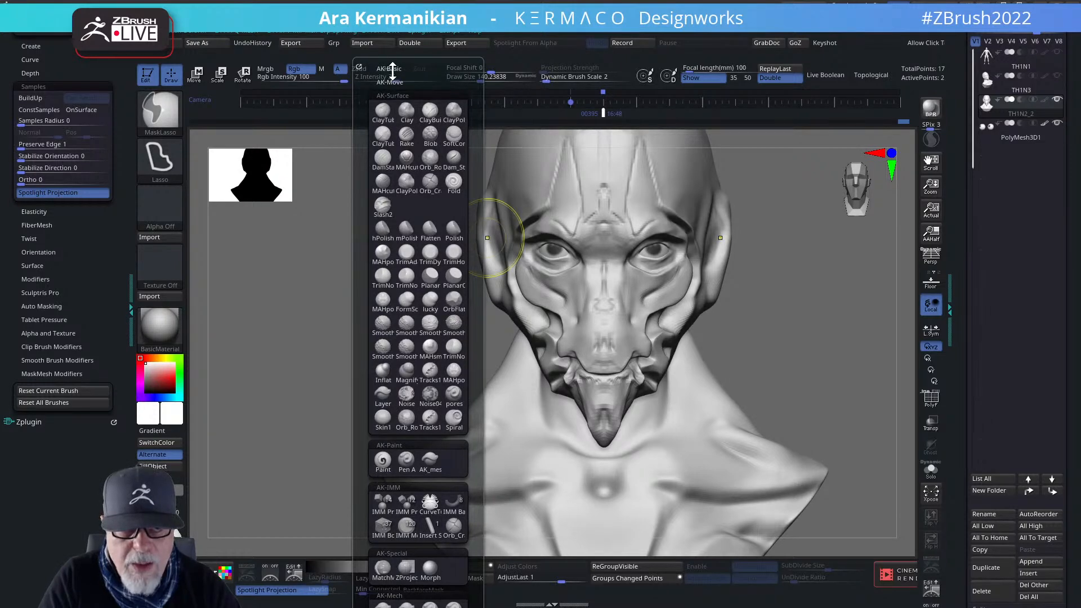
click(430, 157)
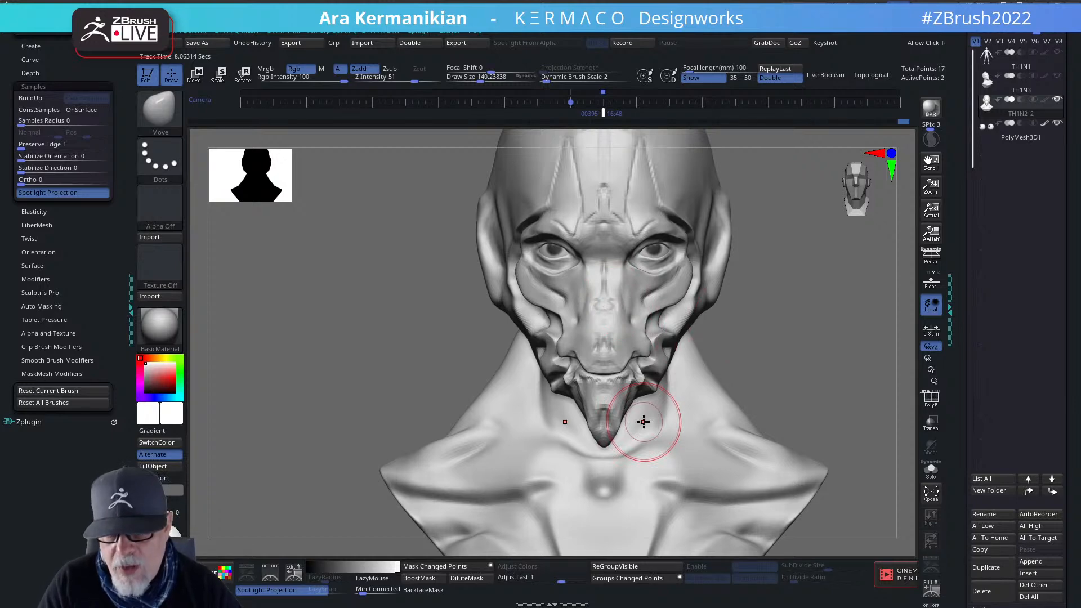
right_click(628, 278)
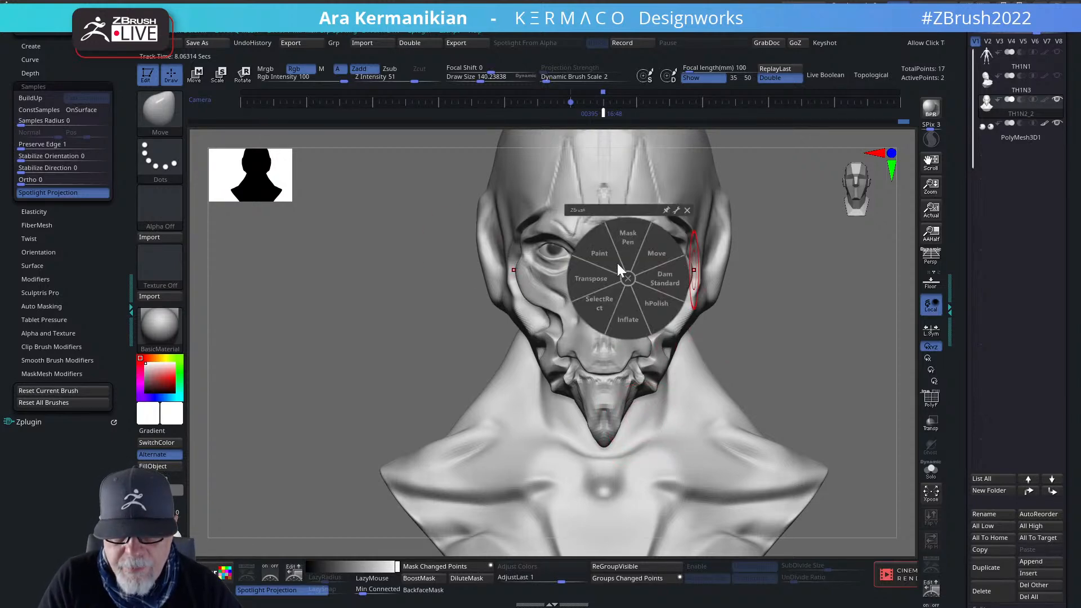
click(628, 278)
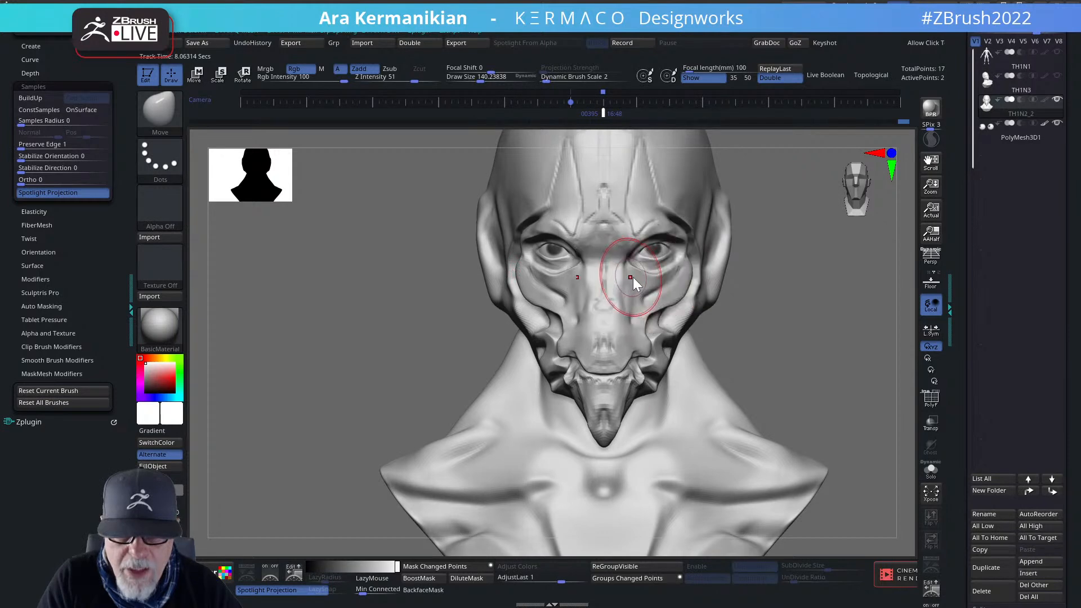
Examine the bust's skull mask, cheeks and jaw from the front, three-quarter and profile views.
right_click(785, 310)
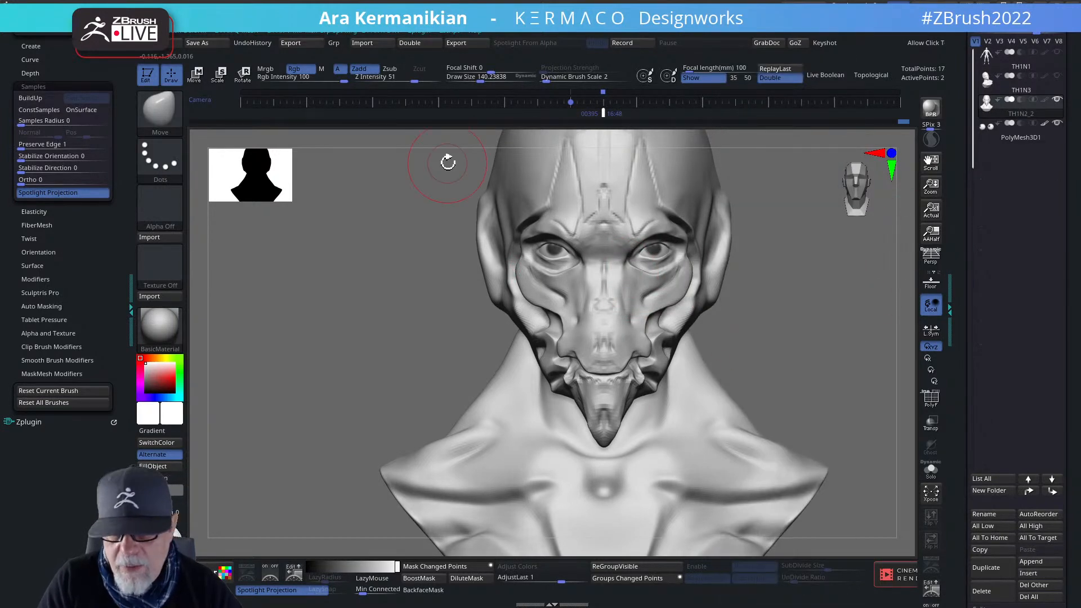
key(b)
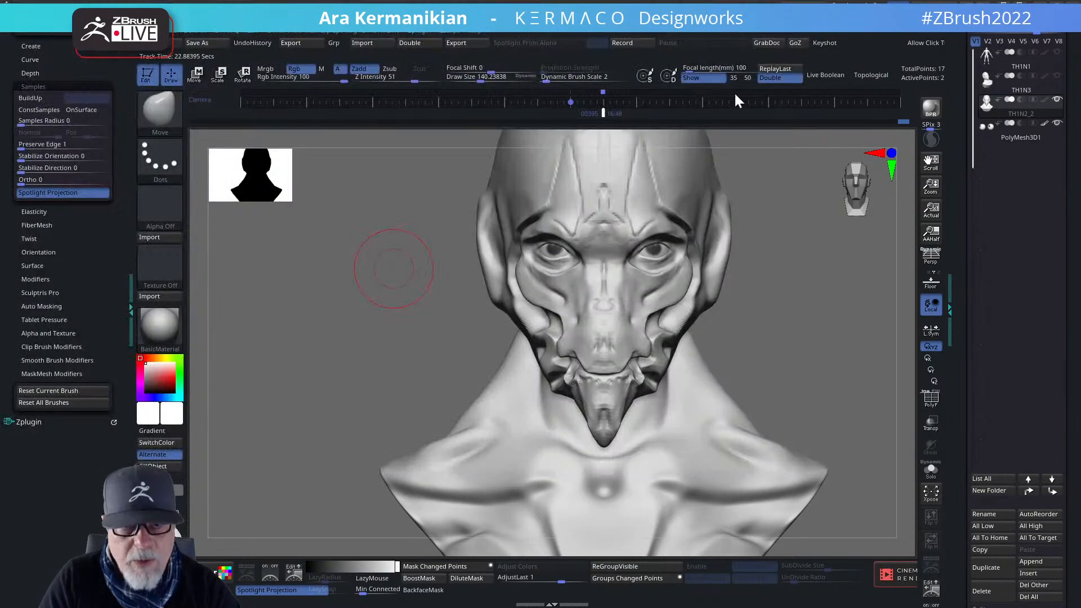
drag(456, 242, 387, 254)
key(b)
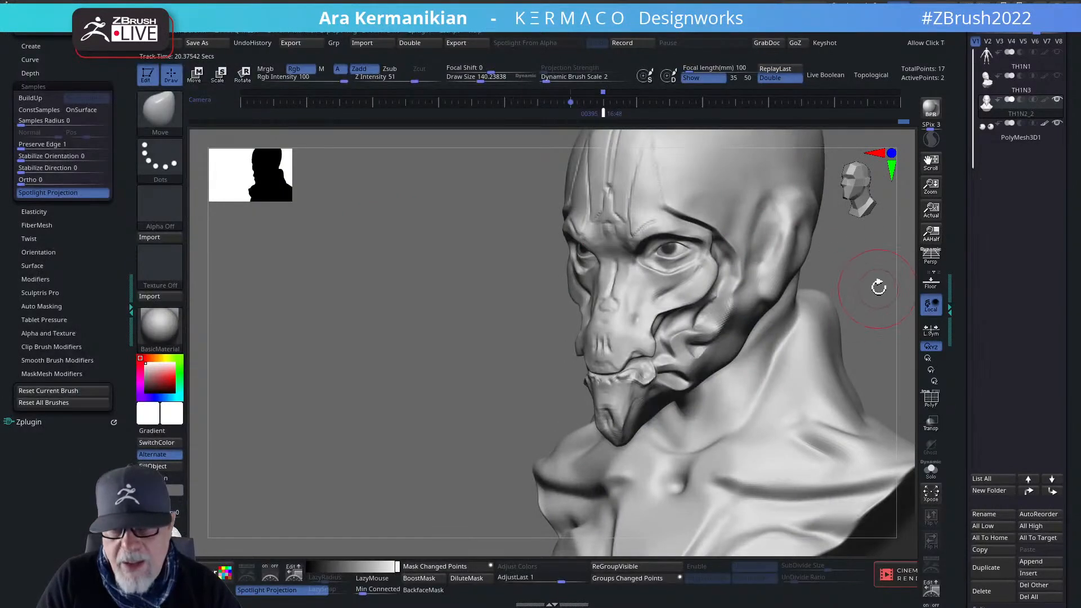
shift+drag(872, 286, 883, 271)
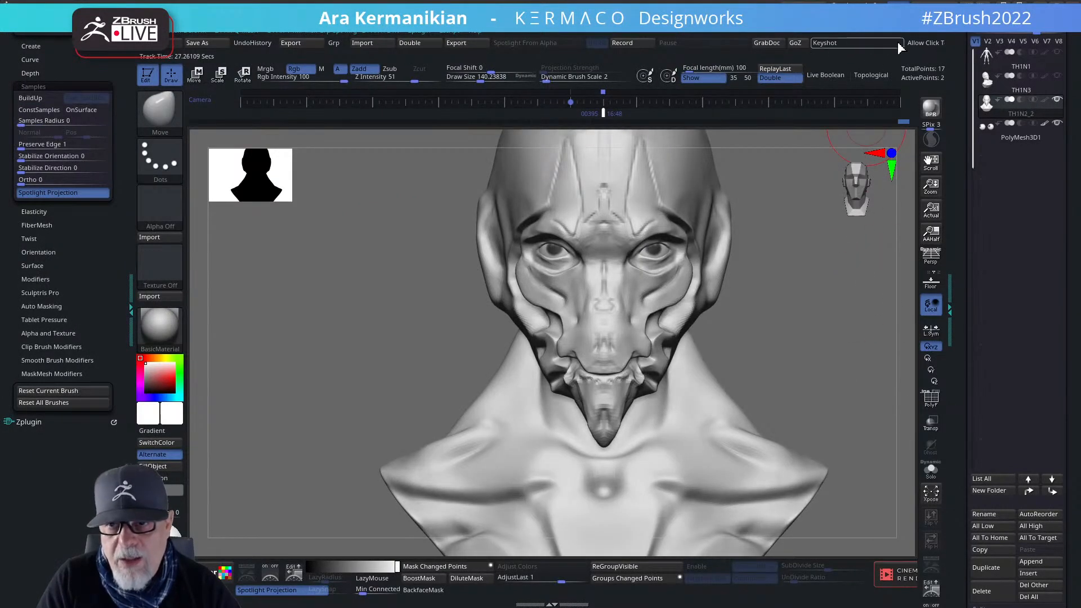
alt+drag(810, 372, 791, 381)
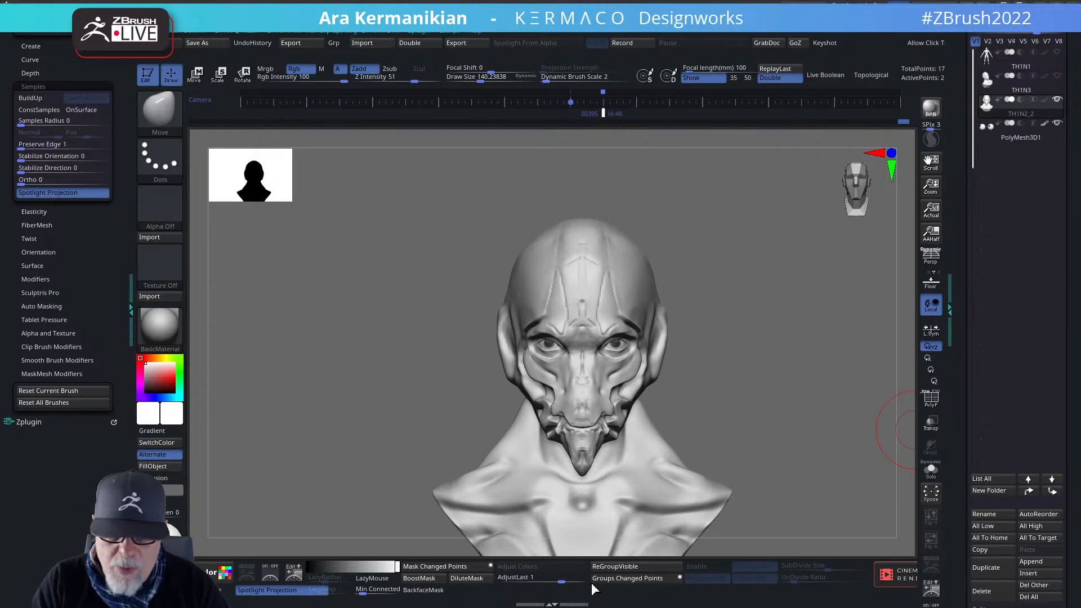
drag(824, 423, 811, 413)
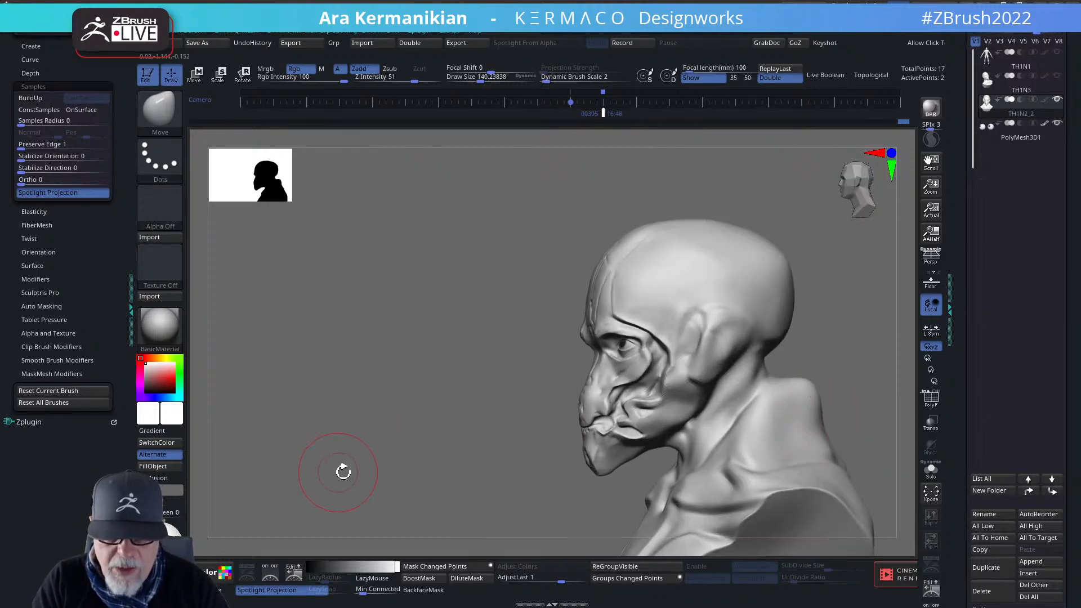
drag(343, 471, 473, 451)
mouse_move(765, 428)
shift+mouse_down()
mouse_move(755, 380)
mouse_move(792, 394)
shift+mouse_up()
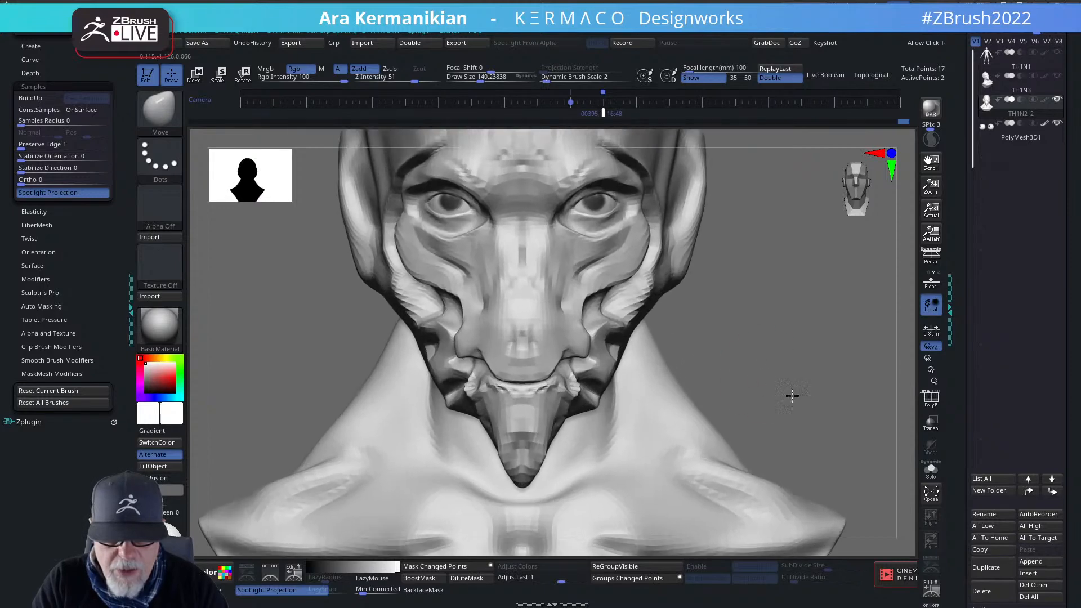
Carve the outer cheekbone crease with DamStandard at Z Intensity 33 and smooth the surface toward the mouth corner.
right_click(599, 308)
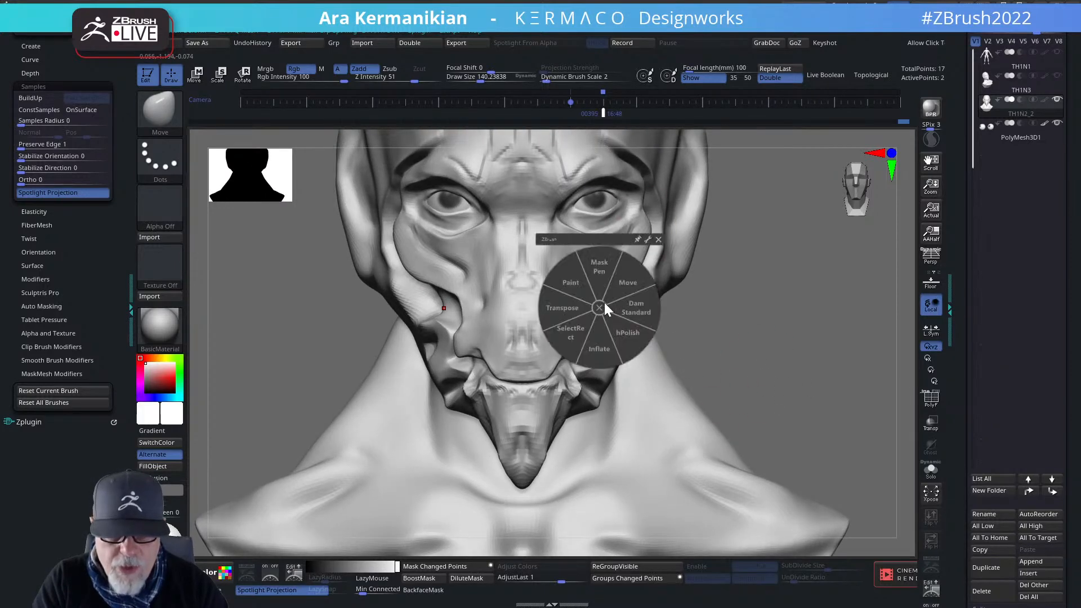
click(637, 306)
drag(811, 327, 619, 316)
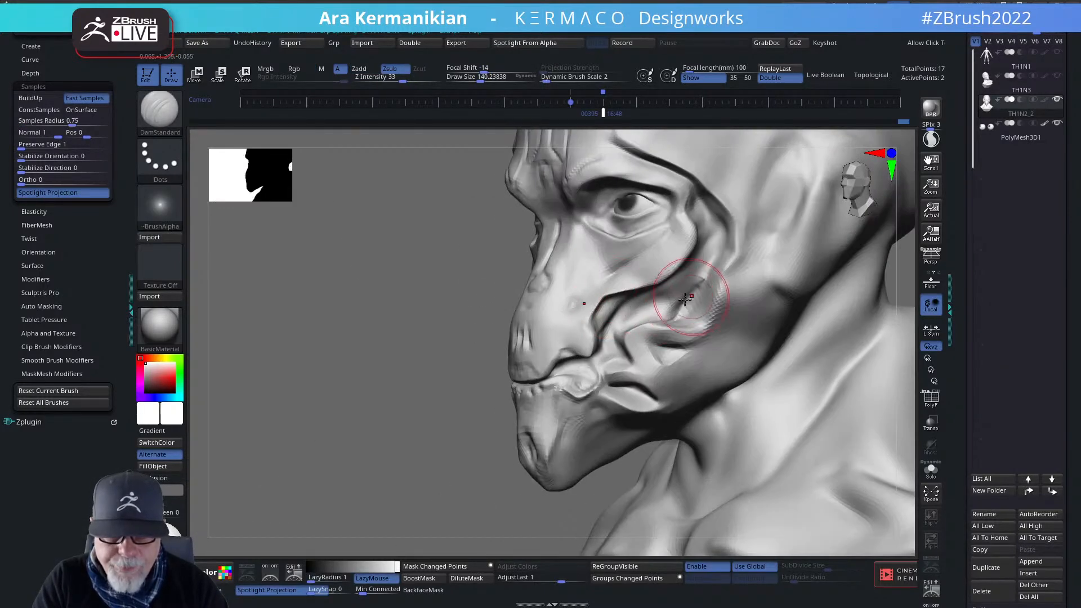
mouse_move(689, 294)
mouse_down()
mouse_move(673, 291)
mouse_move(707, 277)
mouse_move(608, 328)
mouse_move(656, 295)
mouse_move(622, 325)
mouse_move(638, 322)
mouse_move(703, 266)
mouse_move(671, 289)
mouse_move(677, 284)
mouse_up()
mouse_move(678, 284)
shift+mouse_down()
mouse_move(694, 276)
mouse_move(625, 321)
shift+mouse_up()
drag(380, 434, 786, 353)
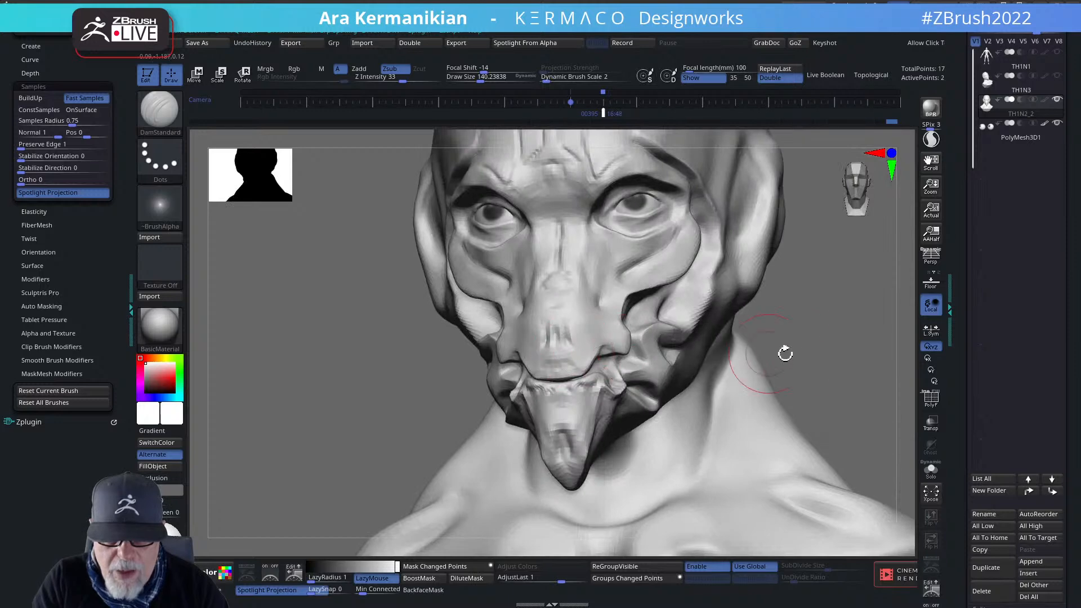
Carve creases across the lower cheek, between the cheekbone plate and the corner of the mouth, with DamStandard.
drag(875, 340, 692, 334)
drag(623, 325, 666, 309)
drag(618, 328, 660, 318)
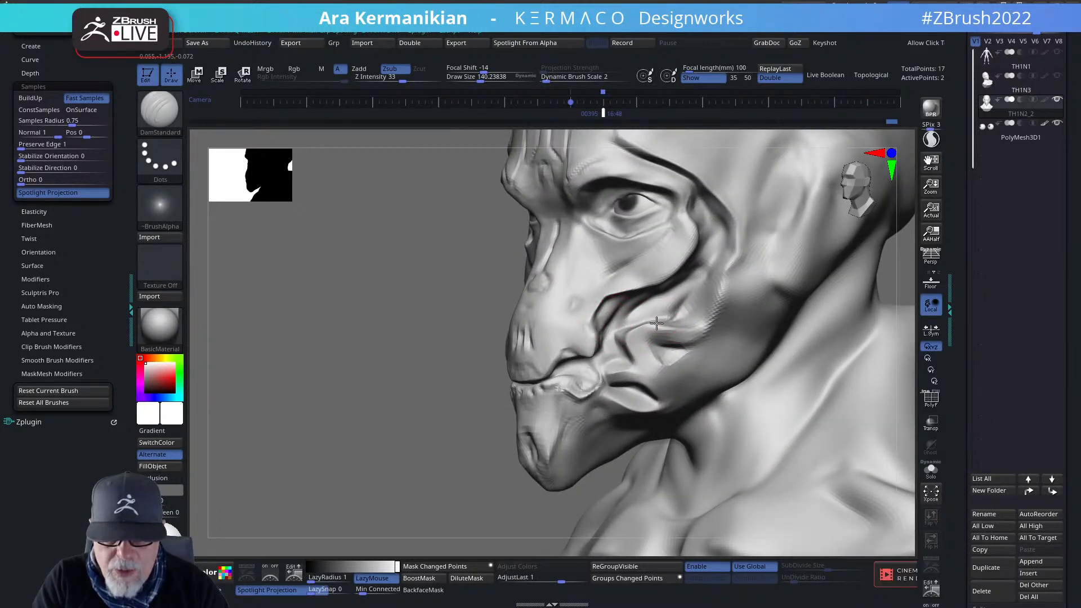
mouse_move(445, 366)
mouse_down()
mouse_move(405, 370)
mouse_move(821, 331)
mouse_move(755, 308)
mouse_up()
mouse_move(877, 326)
mouse_down()
mouse_move(642, 310)
mouse_move(667, 289)
mouse_up()
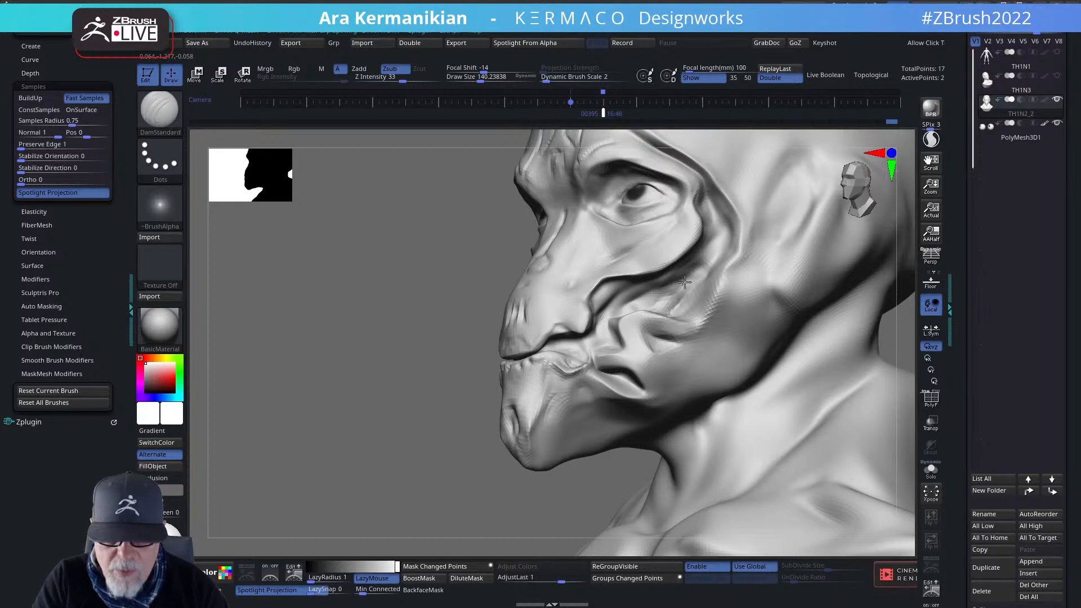
Deepen the folds beneath the cheekbone plate and along its outer edge with DamStandard, checking the shape from the front.
mouse_move(685, 282)
mouse_down()
mouse_move(661, 293)
mouse_move(660, 311)
mouse_up()
right_drag(551, 329, 585, 327)
mouse_move(642, 309)
mouse_down()
mouse_move(693, 289)
mouse_move(685, 295)
mouse_move(700, 242)
mouse_move(683, 313)
mouse_move(676, 298)
mouse_up()
right_drag(885, 325, 645, 309)
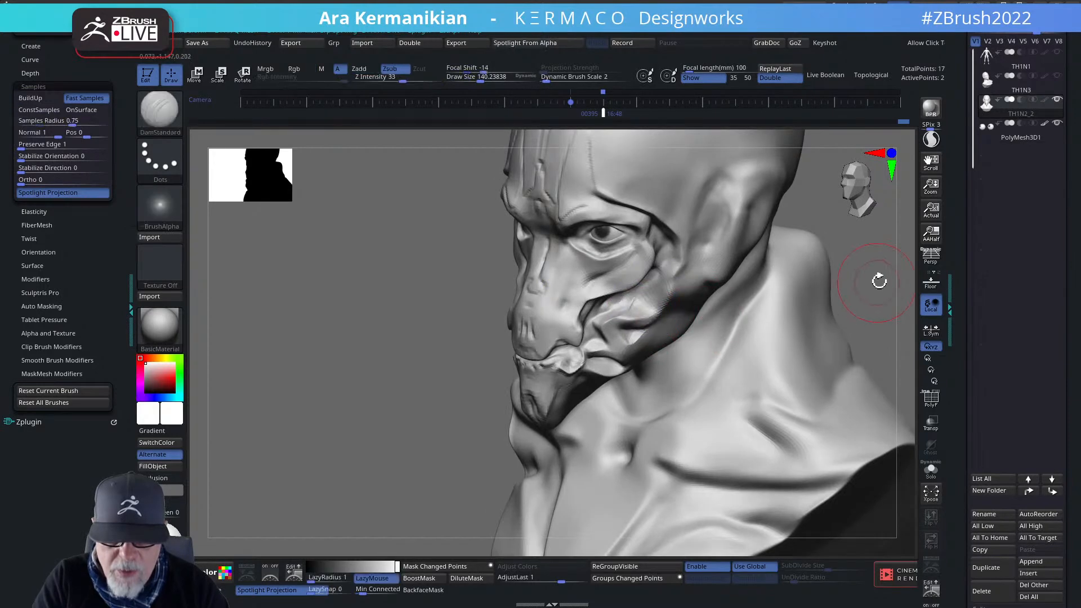
key(f)
right_drag(786, 295, 579, 314)
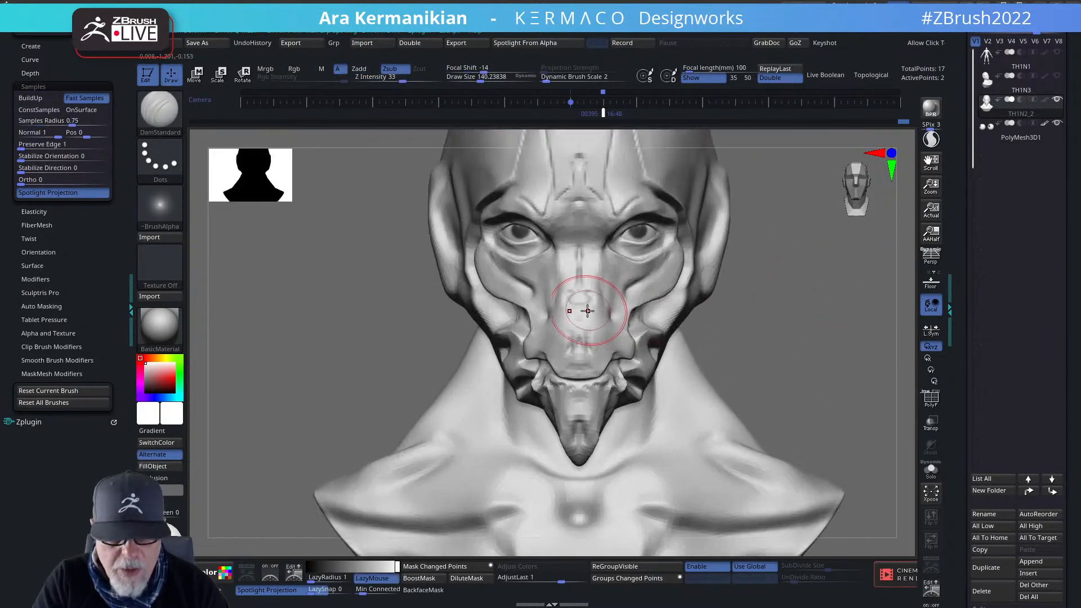
right_drag(797, 343, 736, 317)
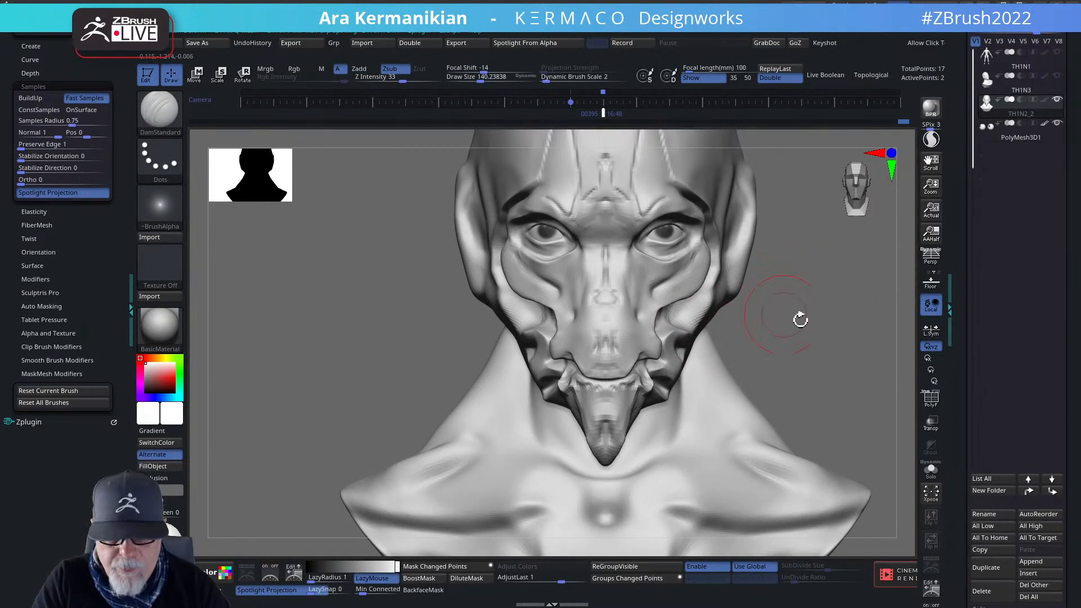
right_drag(872, 358, 698, 320)
mouse_move(707, 301)
mouse_down()
mouse_move(694, 334)
mouse_move(699, 322)
mouse_move(670, 338)
mouse_move(684, 337)
mouse_up()
Switch to the hPolish brush and bring the whole bust into a front view.
right_click(687, 339)
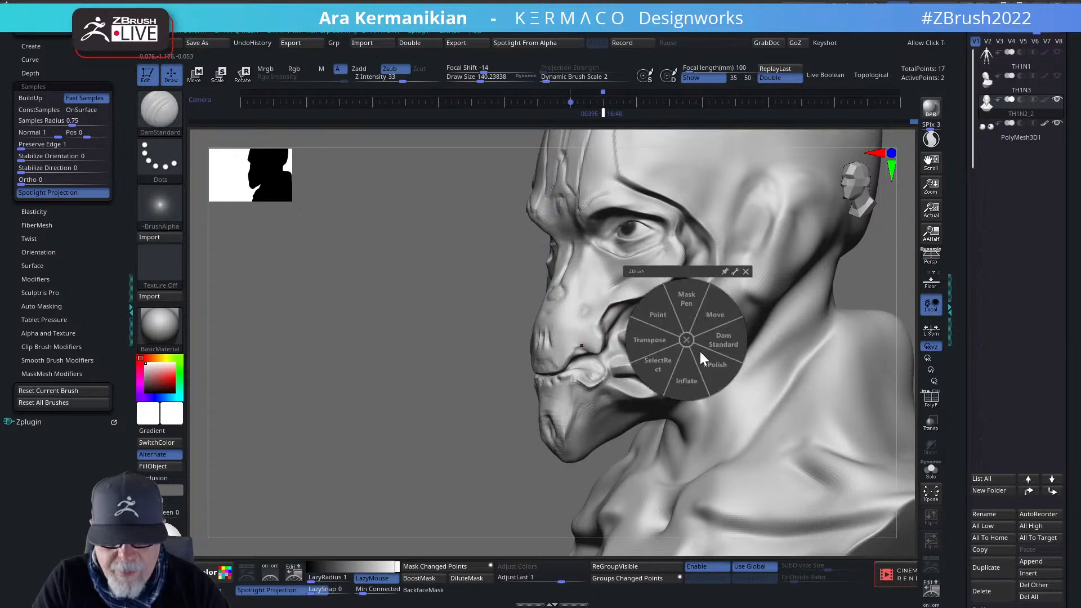
click(719, 369)
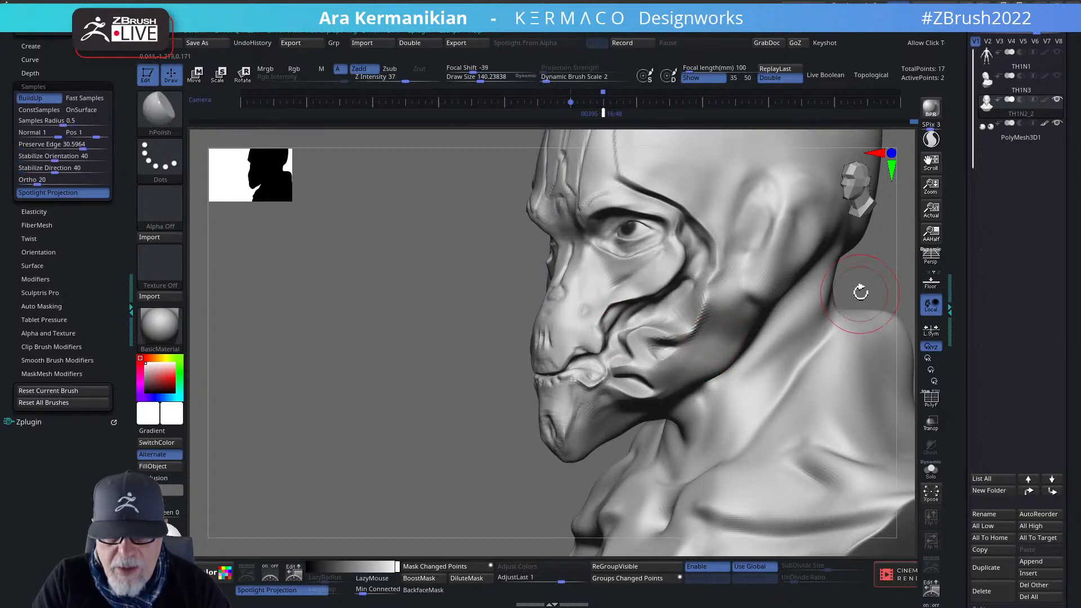
drag(862, 292, 977, 321)
alt+drag(869, 336, 818, 362)
key(f)
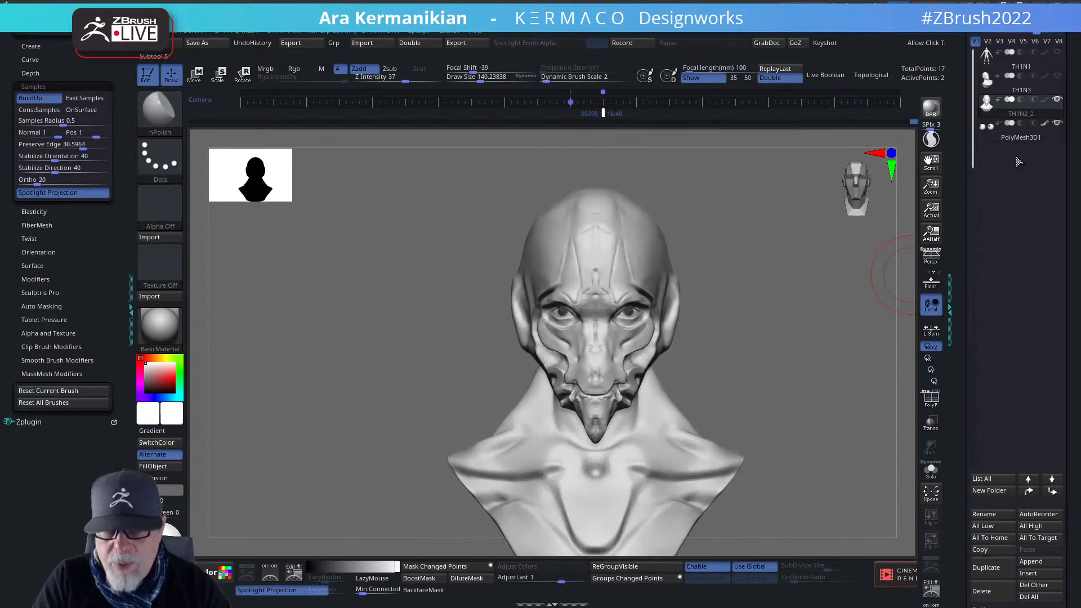
Turn on the polypaint display for the TH1N2_2 subtool and view the painted bust from the front.
click(1044, 100)
key(f)
drag(820, 308, 763, 316)
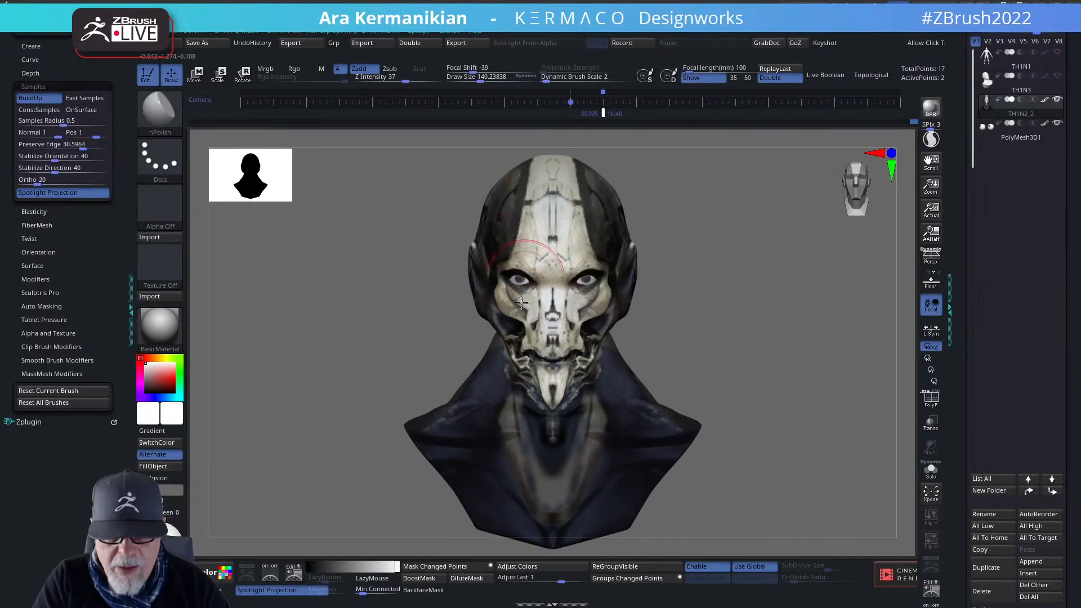
drag(806, 347, 776, 347)
key(space)
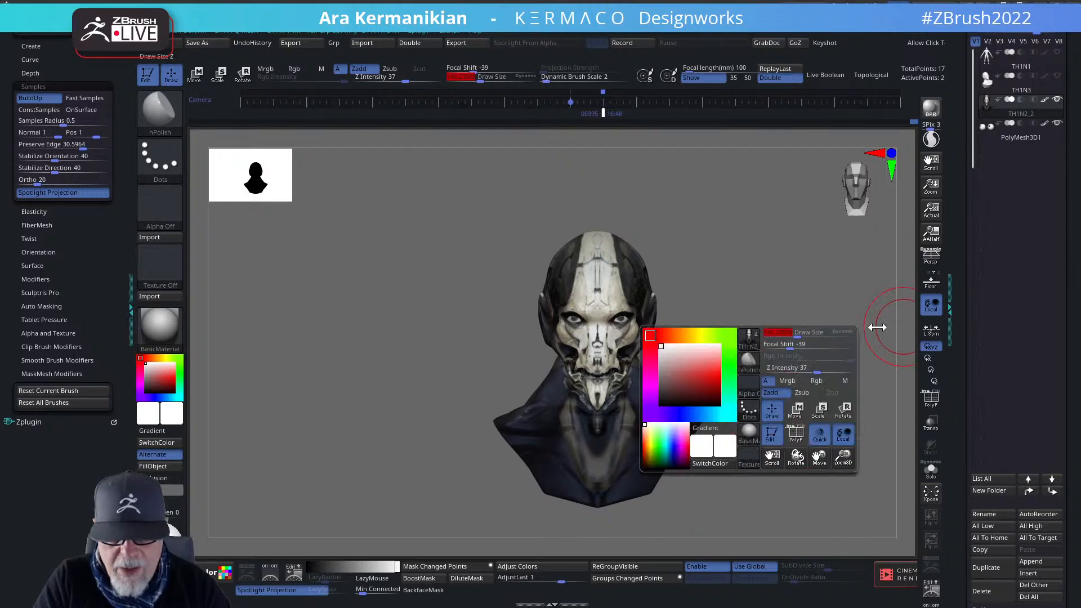
alt+drag(793, 299, 887, 307)
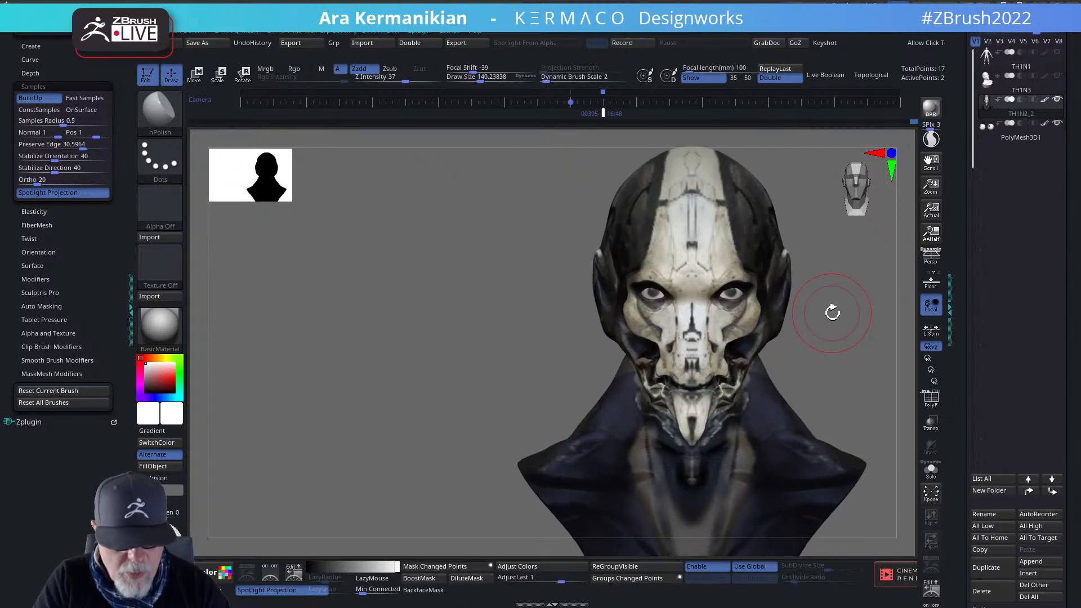
Show the Spotlight reference image at full opacity beside the painted bust, shift it slightly and leave Spotlight editing.
key(shift+z)
drag(847, 347, 676, 309)
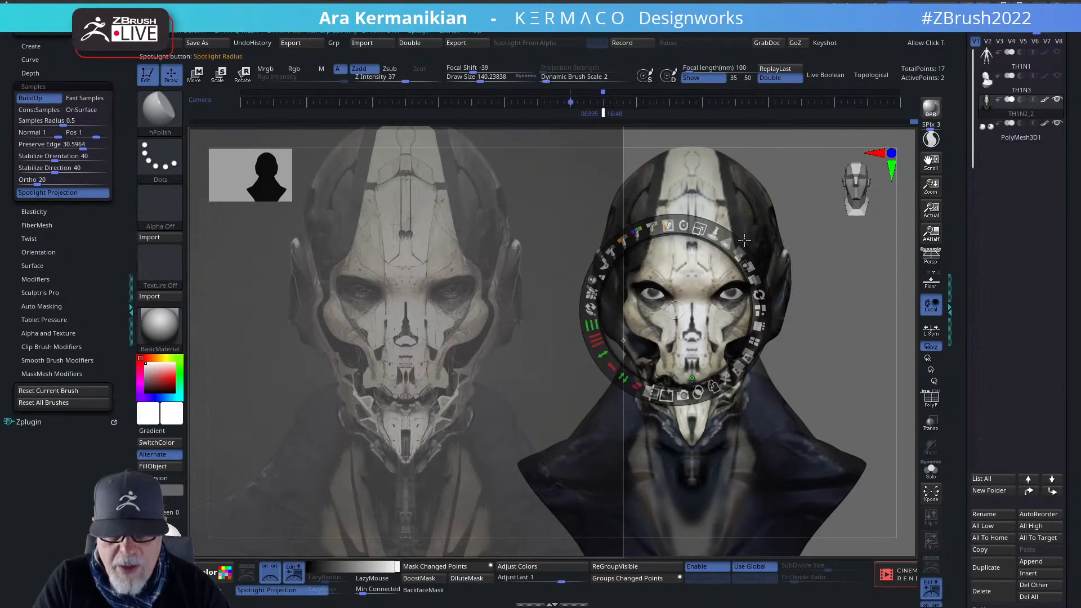
drag(739, 254, 681, 330)
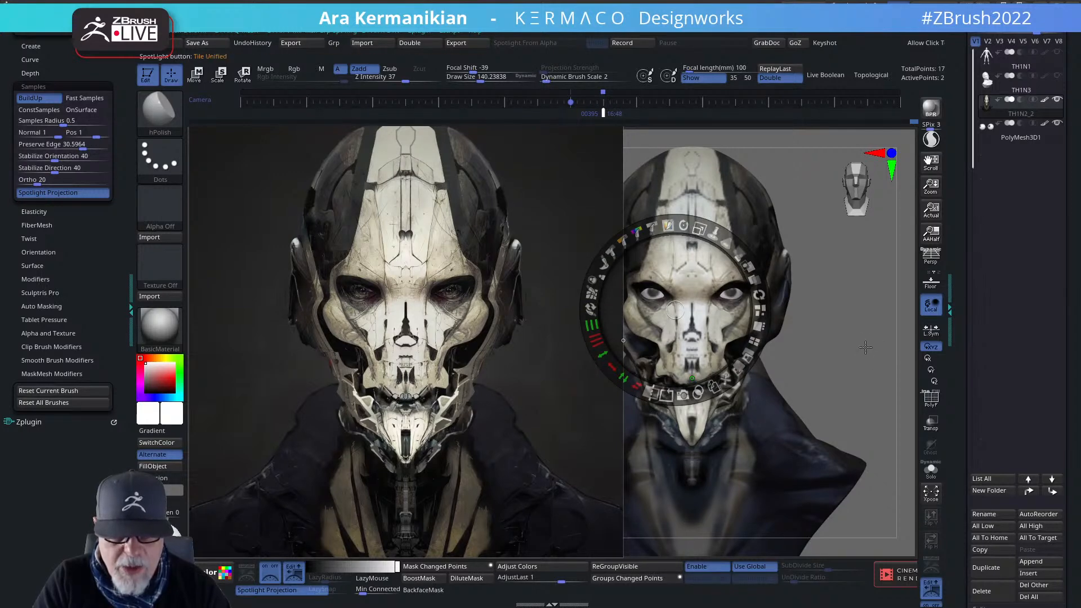
drag(847, 353, 824, 338)
key(z)
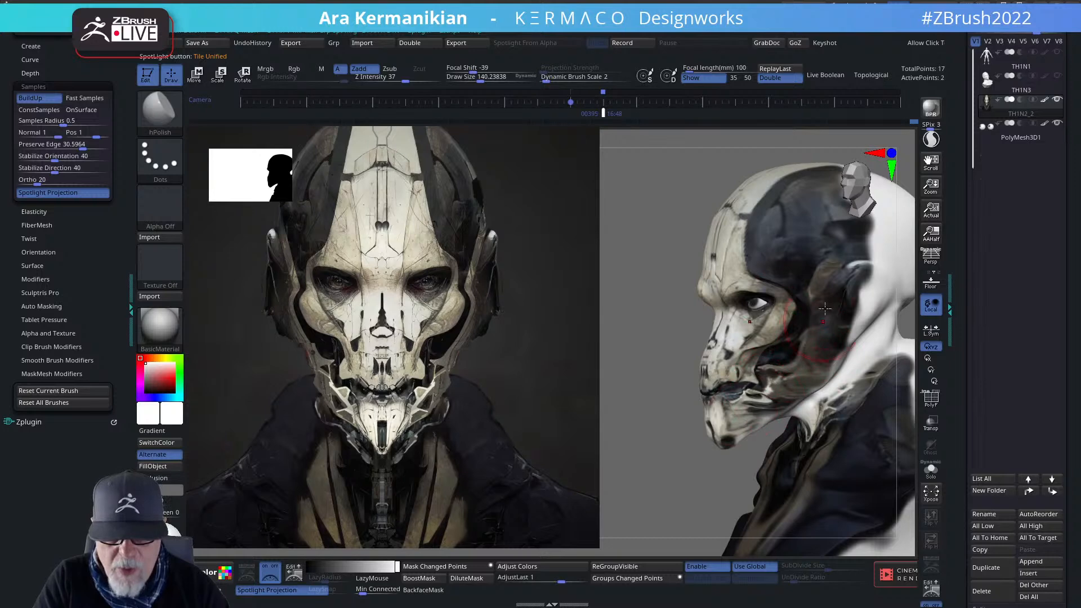
Compare the painted bust with the reference image in profile and front views, and hide the Spotlight reference.
drag(642, 350, 698, 350)
alt+drag(894, 343, 868, 333)
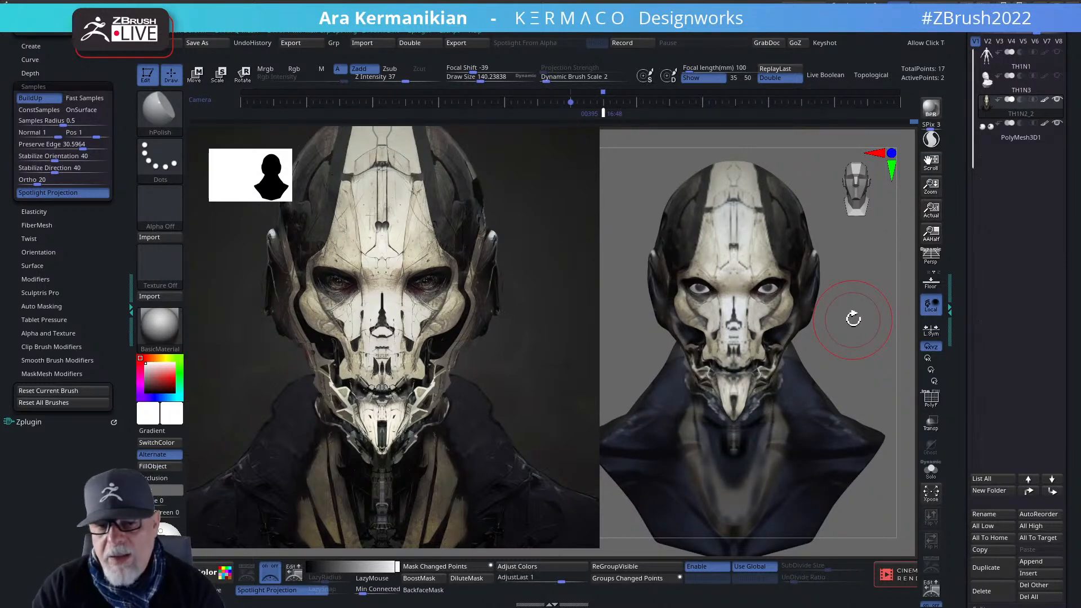
key(z)
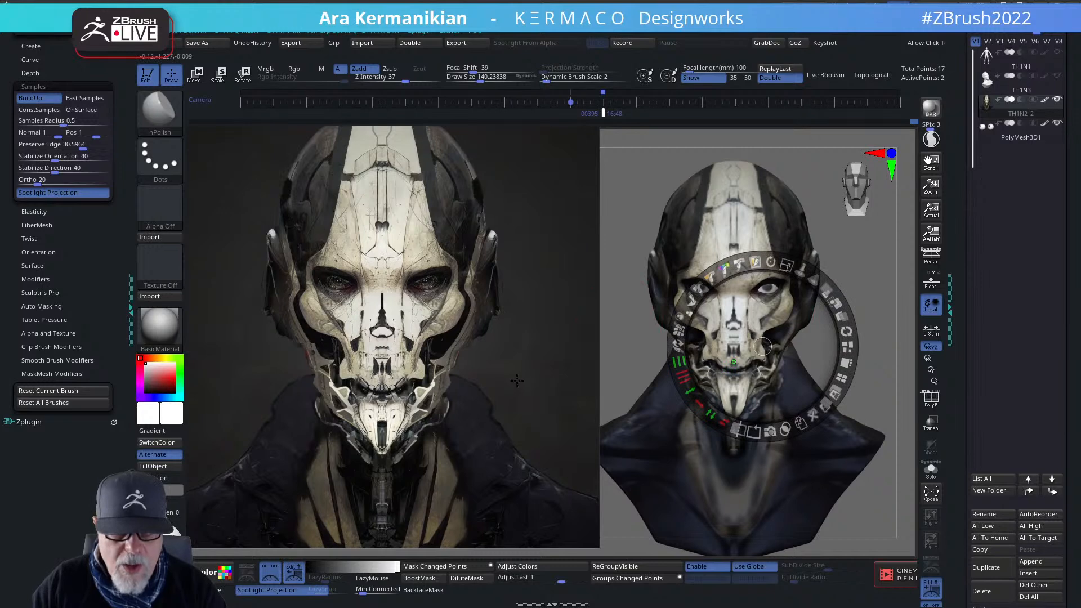
key(shift+z)
alt+drag(592, 348, 498, 342)
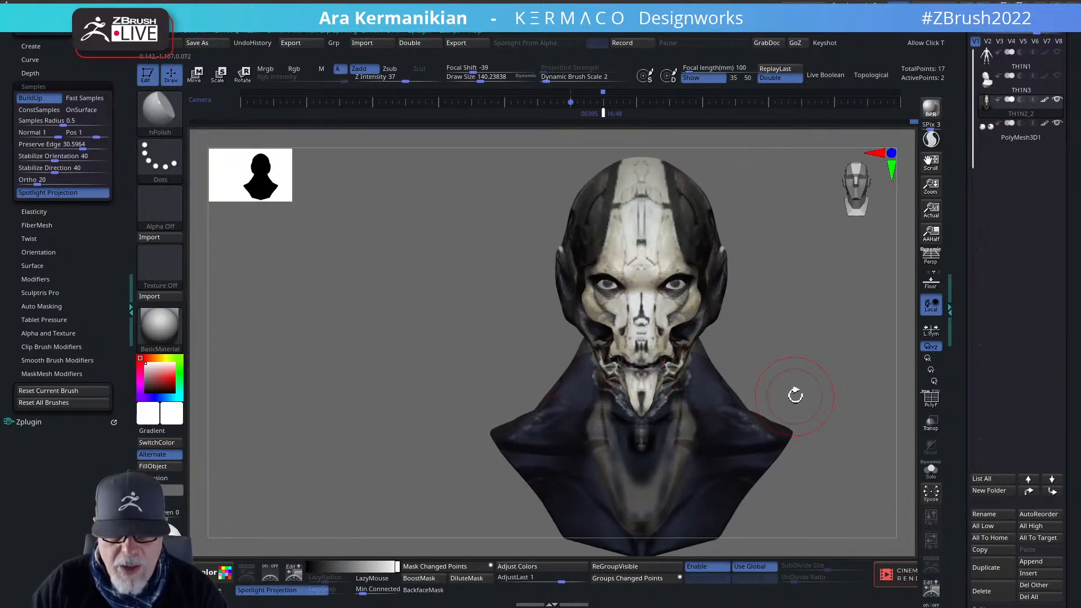
alt+drag(789, 381, 729, 378)
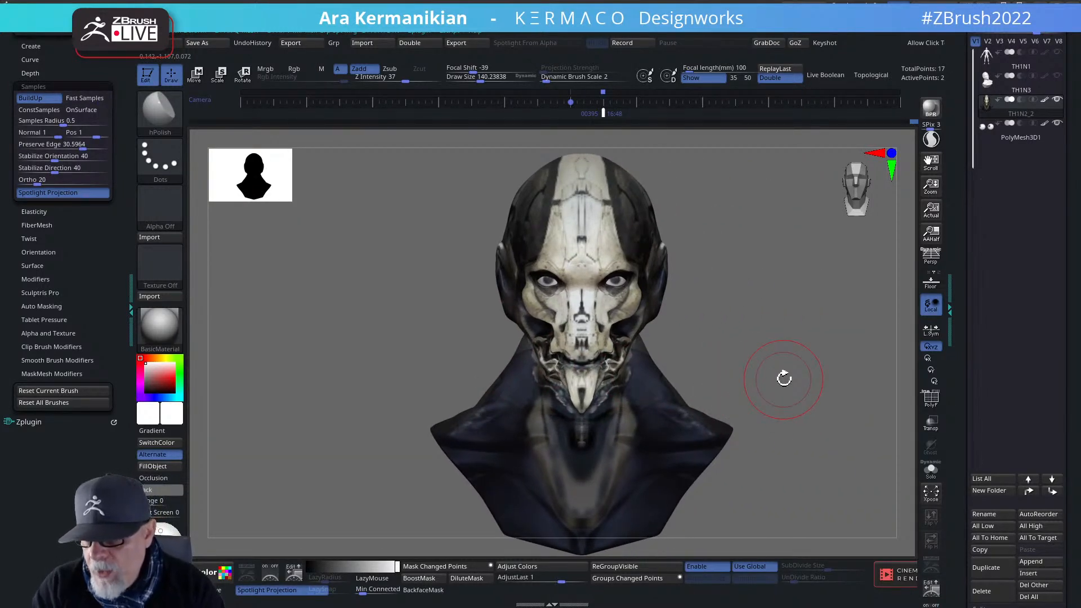